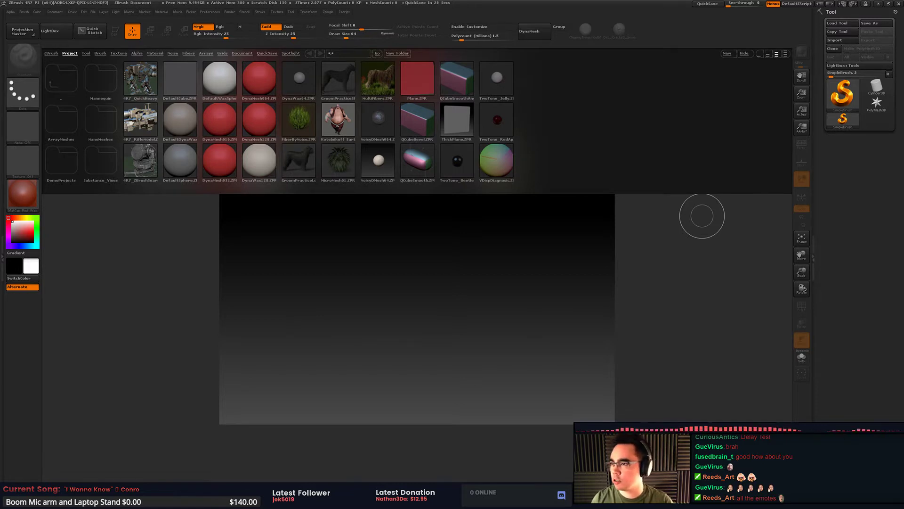
Step: Switch to OBS, enlarge its window to inspect the Work scene's preview and sources, and move it off the workspace
drag(903, 73, 400, 96)
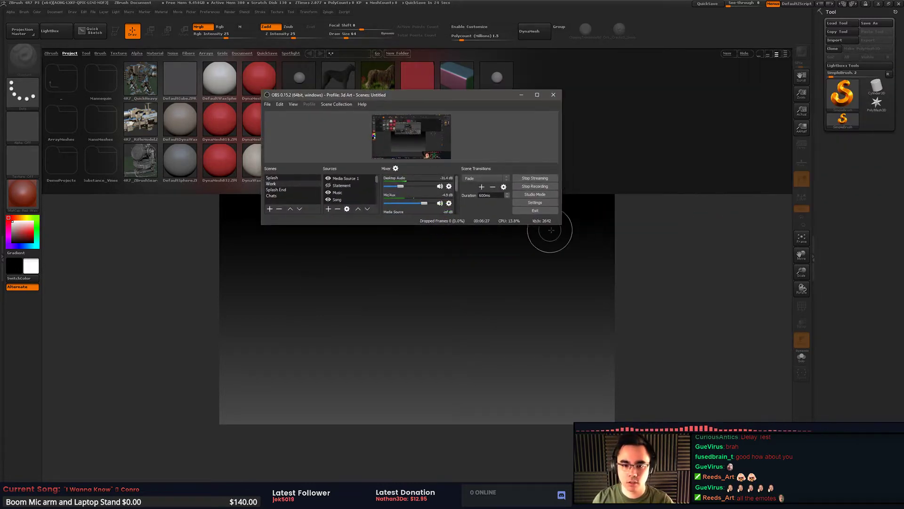
drag(559, 224, 822, 460)
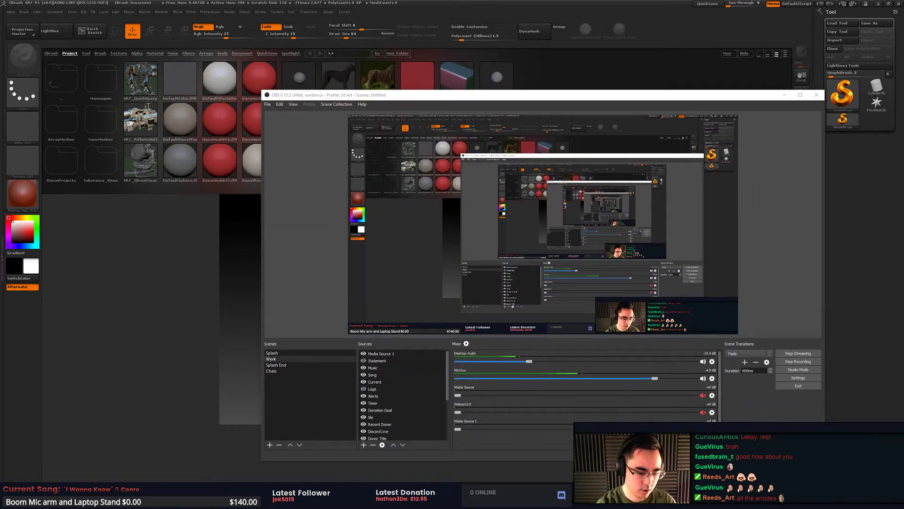
click(627, 265)
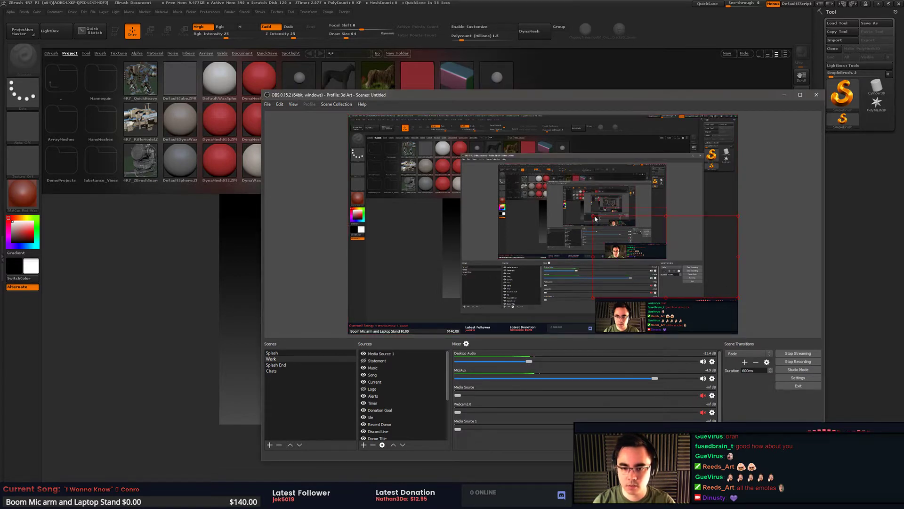
drag(595, 218, 557, 193)
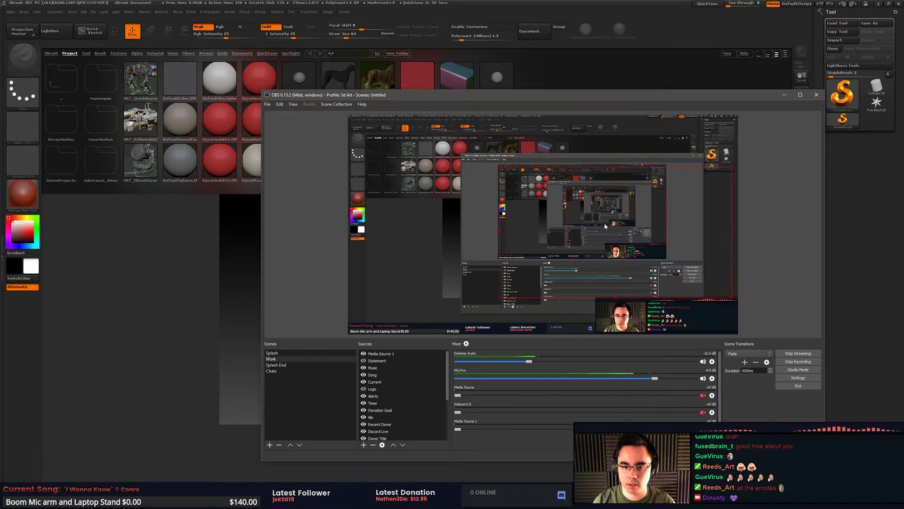
drag(604, 223, 534, 211)
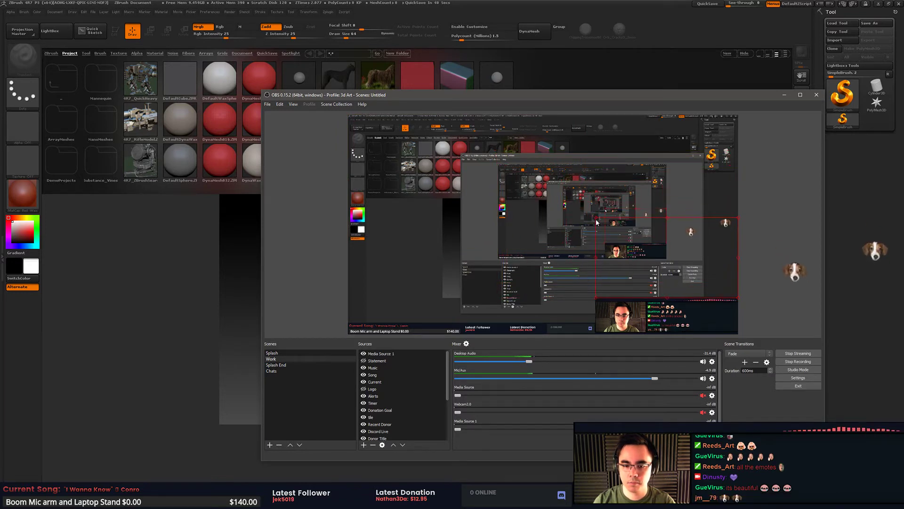
drag(453, 363, 450, 160)
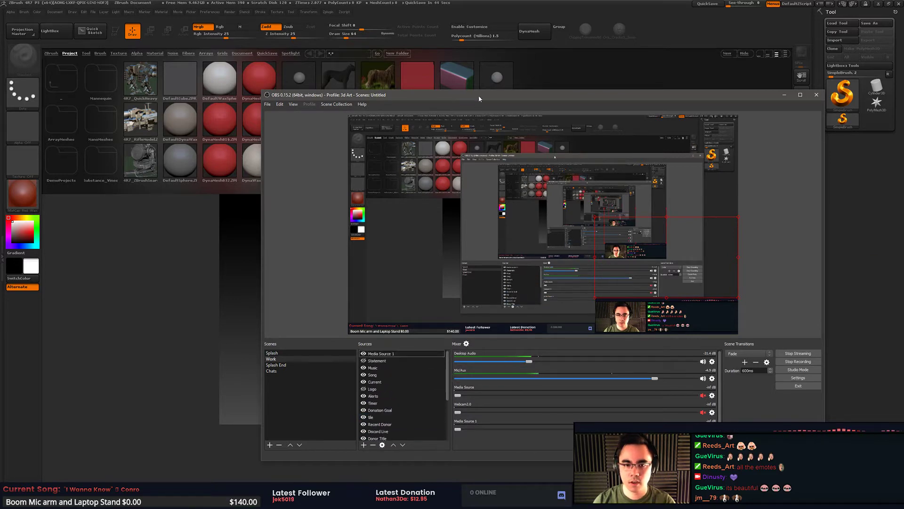
drag(262, 90, 903, 5)
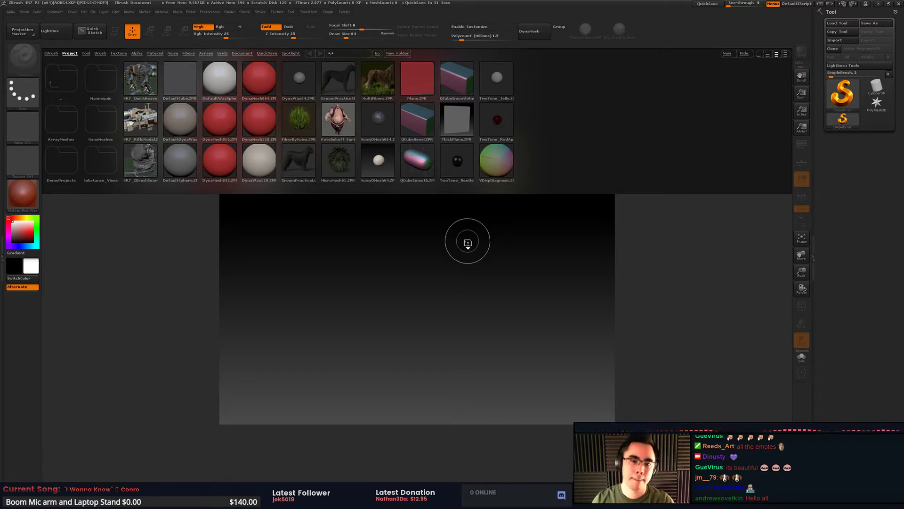
Step: Return to ZBrush, hide LightBox and open the ZSphere vine project from the Temple folder
click(468, 242)
key(ctrl+z)
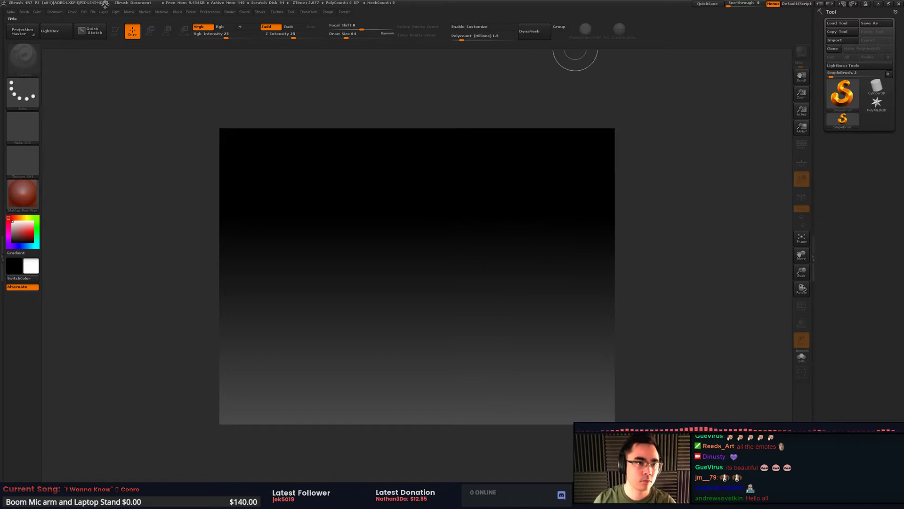
click(73, 12)
mouse_move(93, 13)
click(111, 25)
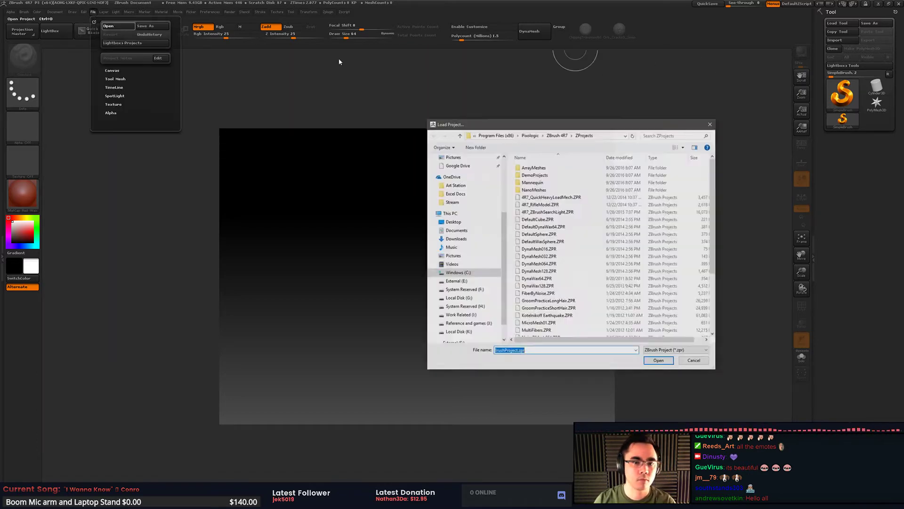
scroll(470, 189, up, 4)
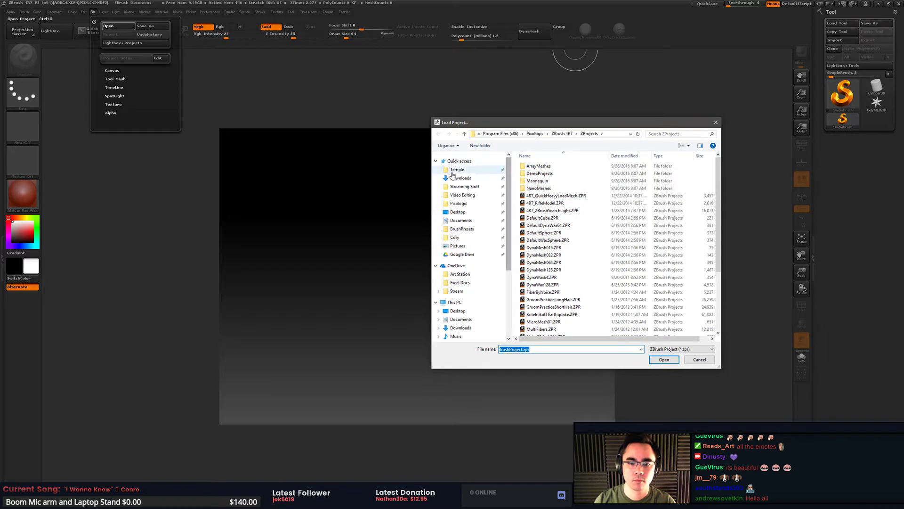
click(456, 169)
double_click(572, 167)
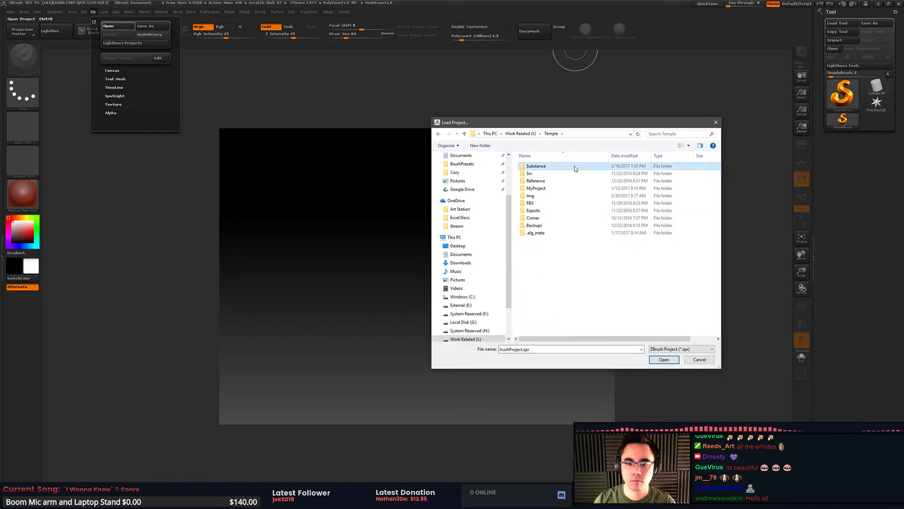
double_click(568, 167)
double_click(530, 172)
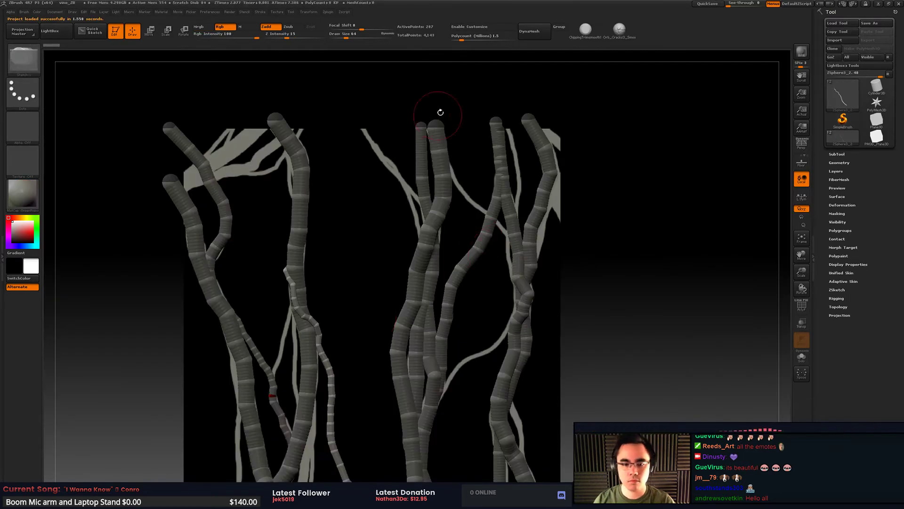
Step: Load the alpha showing the pattern of vertical vines
mouse_move(701, 257)
alt+mouse_down()
mouse_move(666, 259)
mouse_move(705, 259)
alt+mouse_up()
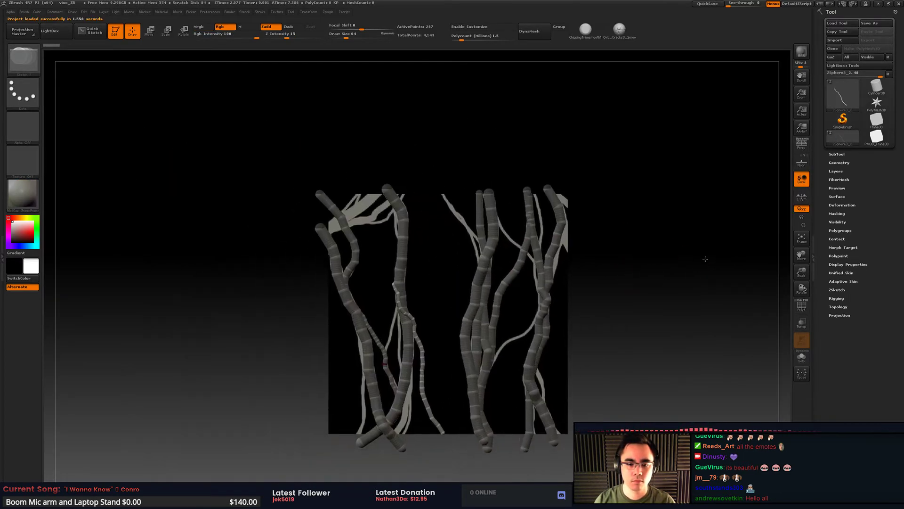
click(12, 134)
click(167, 132)
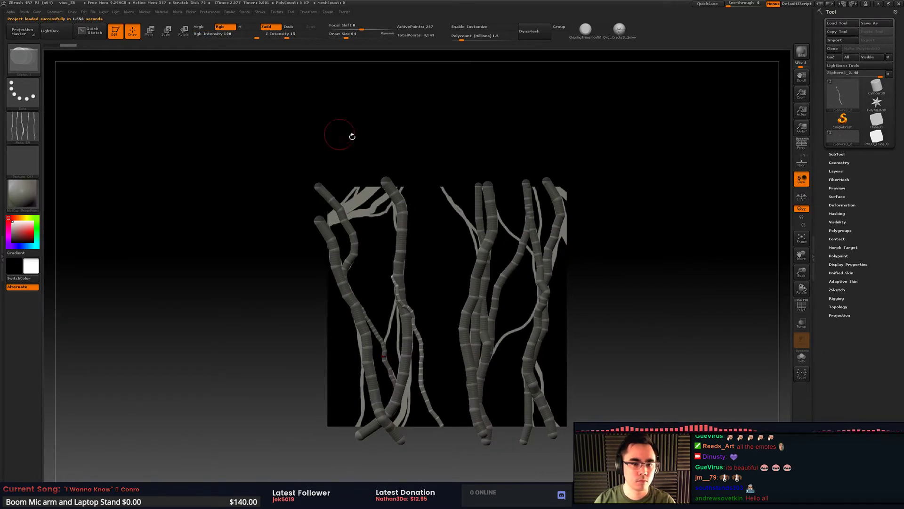
Step: Examine how the ZSphere branches line up with the flat vine mesh behind them
drag(336, 133, 532, 190)
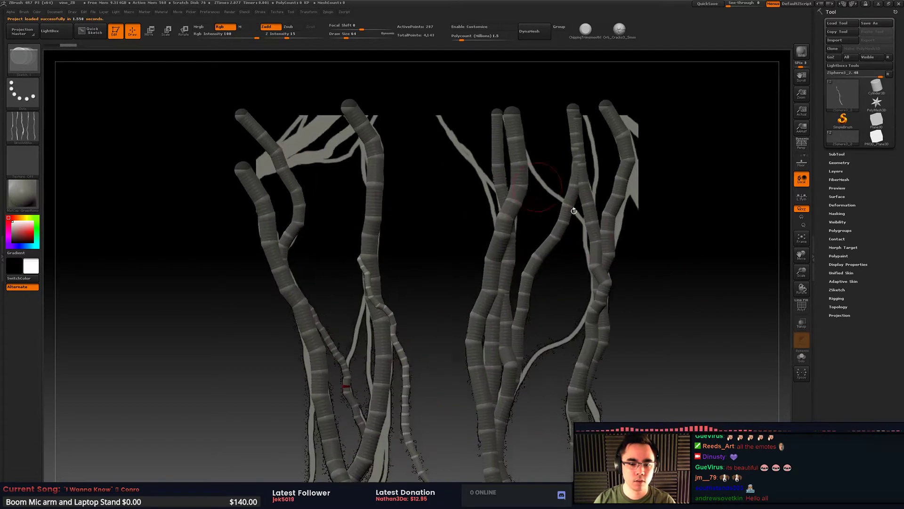
alt+drag(711, 304, 755, 204)
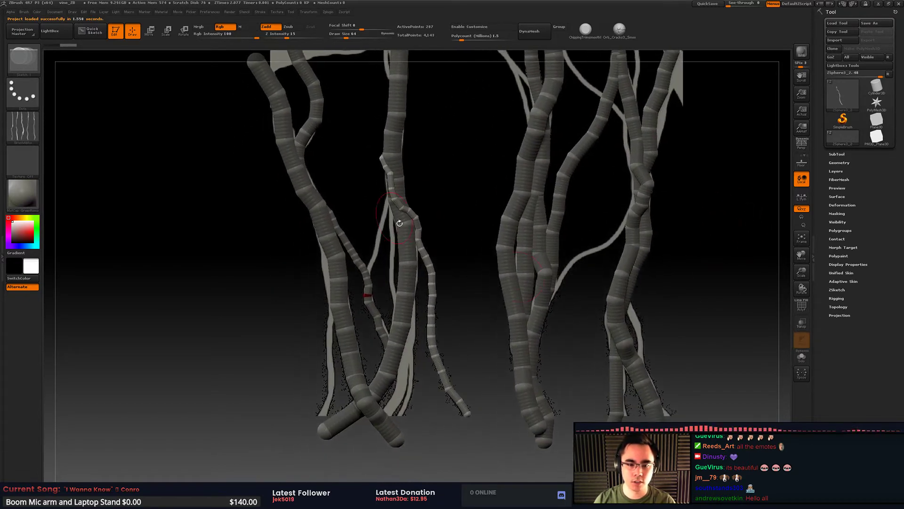
alt+drag(463, 209, 478, 222)
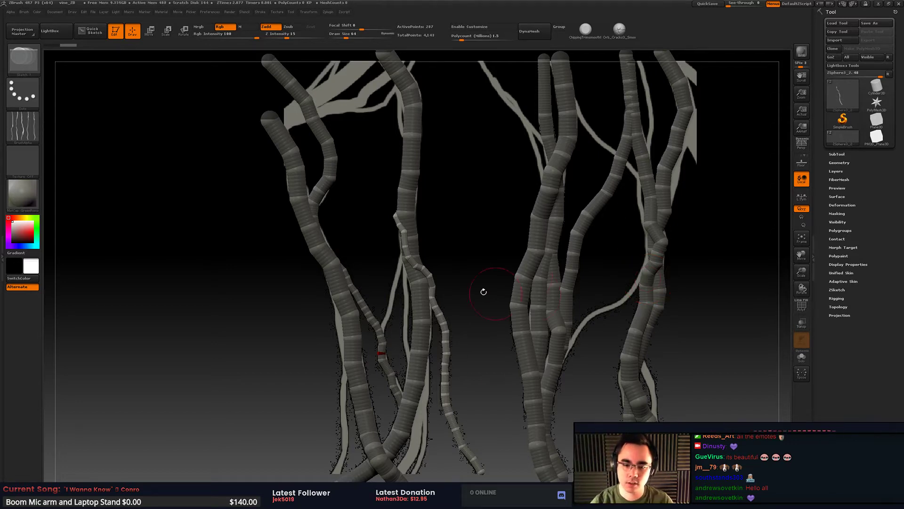
mouse_move(531, 277)
ctrl+right_down()
mouse_move(526, 253)
mouse_move(512, 278)
mouse_move(525, 273)
mouse_move(539, 287)
mouse_move(530, 320)
ctrl+right_up()
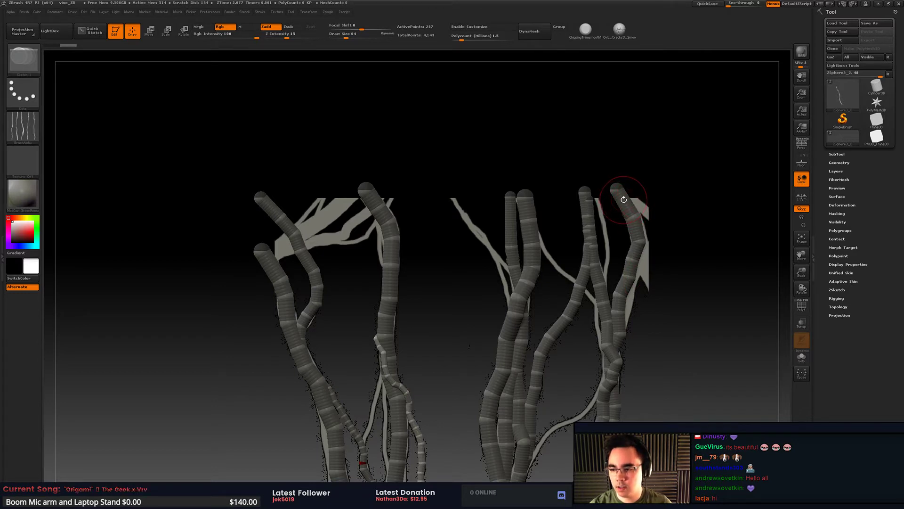
mouse_move(470, 233)
alt+mouse_down()
mouse_move(480, 225)
mouse_move(468, 214)
alt+mouse_up()
mouse_move(571, 206)
alt+mouse_down()
mouse_move(545, 218)
mouse_move(560, 211)
alt+mouse_up()
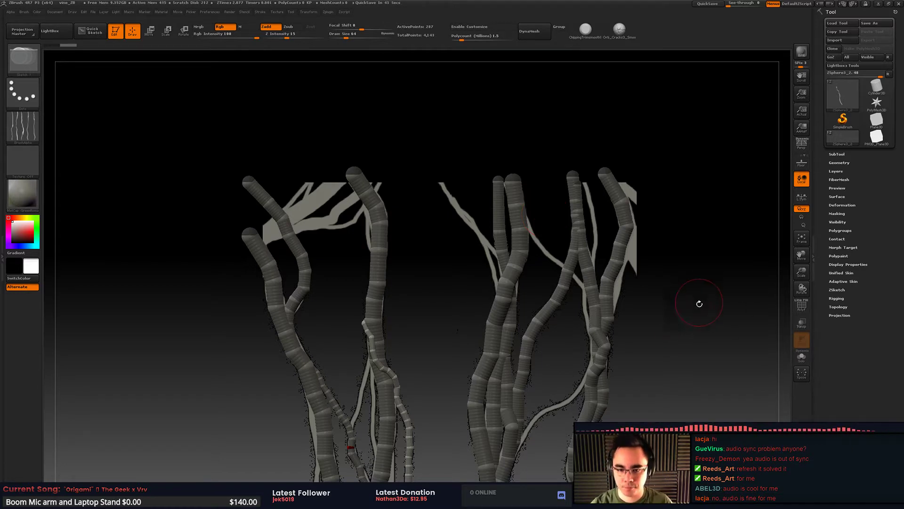
mouse_move(696, 303)
mouse_down()
mouse_move(716, 265)
mouse_move(716, 319)
mouse_move(720, 297)
mouse_move(705, 306)
mouse_up()
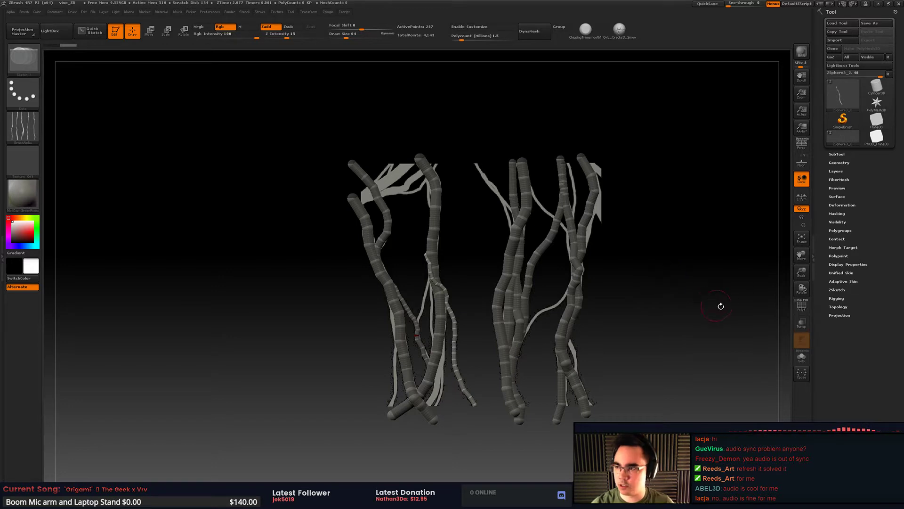
drag(719, 305, 690, 312)
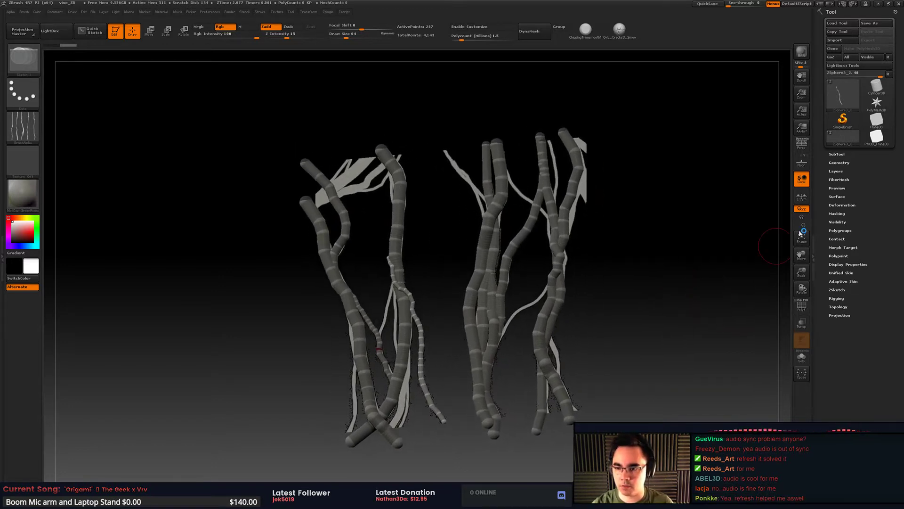
Step: Show the SubTool list and make the far-right thick branch the active subtool in Move mode
click(836, 154)
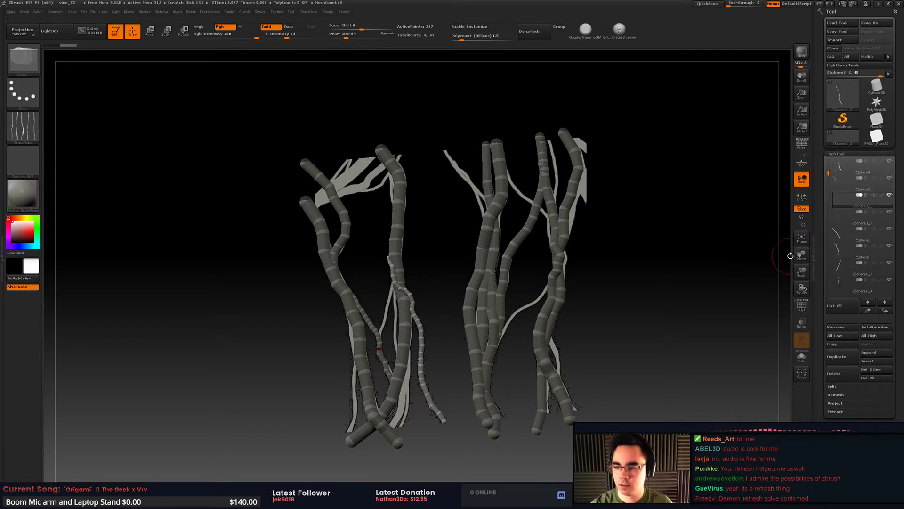
mouse_move(686, 251)
mouse_down()
mouse_move(700, 261)
mouse_move(716, 232)
mouse_move(658, 244)
mouse_move(694, 248)
mouse_move(654, 232)
mouse_move(641, 241)
mouse_move(663, 227)
mouse_move(659, 247)
mouse_up()
alt+click(585, 226)
key(w)
mouse_move(599, 218)
mouse_down()
mouse_move(574, 212)
mouse_move(598, 221)
mouse_up()
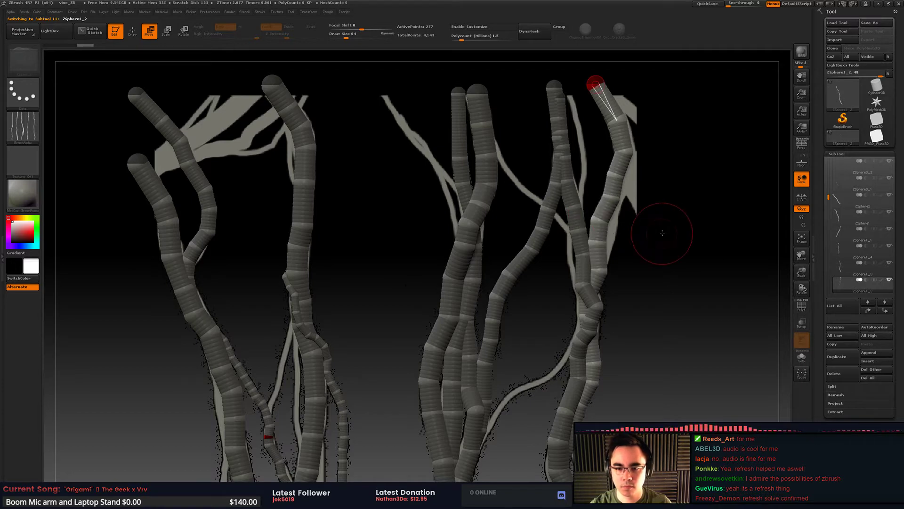
Step: Select the thin hanging vine beside the left group's thick branch and duplicate its subtool
mouse_move(669, 221)
alt+mouse_down()
mouse_move(663, 235)
mouse_move(662, 219)
mouse_move(717, 210)
mouse_move(704, 233)
mouse_move(719, 242)
alt+mouse_up()
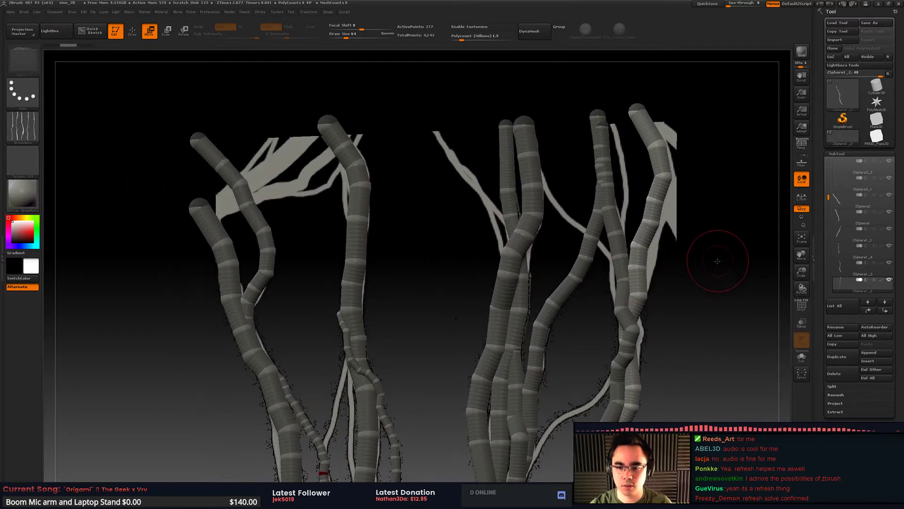
mouse_move(713, 274)
alt+mouse_down()
mouse_move(712, 246)
mouse_move(719, 256)
mouse_move(702, 215)
mouse_move(705, 222)
alt+mouse_up()
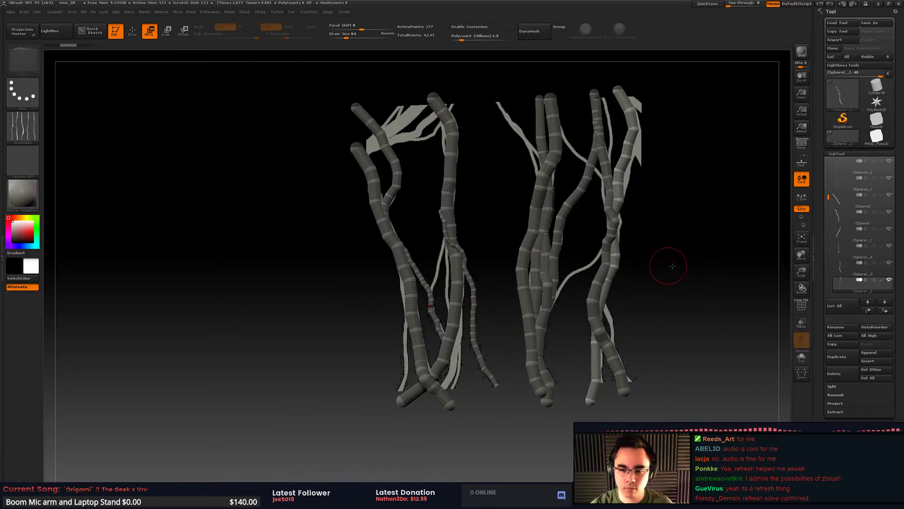
mouse_move(672, 264)
alt+mouse_down()
mouse_move(692, 249)
mouse_move(626, 256)
mouse_move(541, 247)
alt+mouse_up()
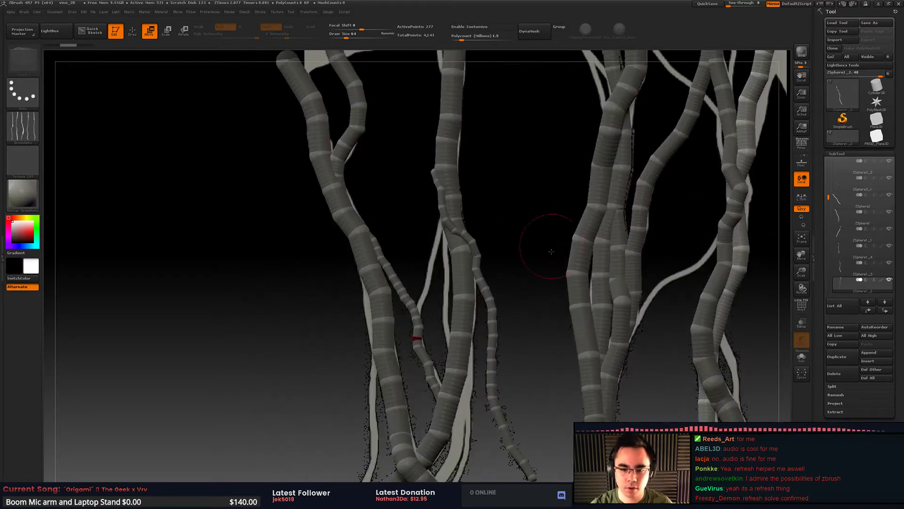
key(q)
alt+click(491, 304)
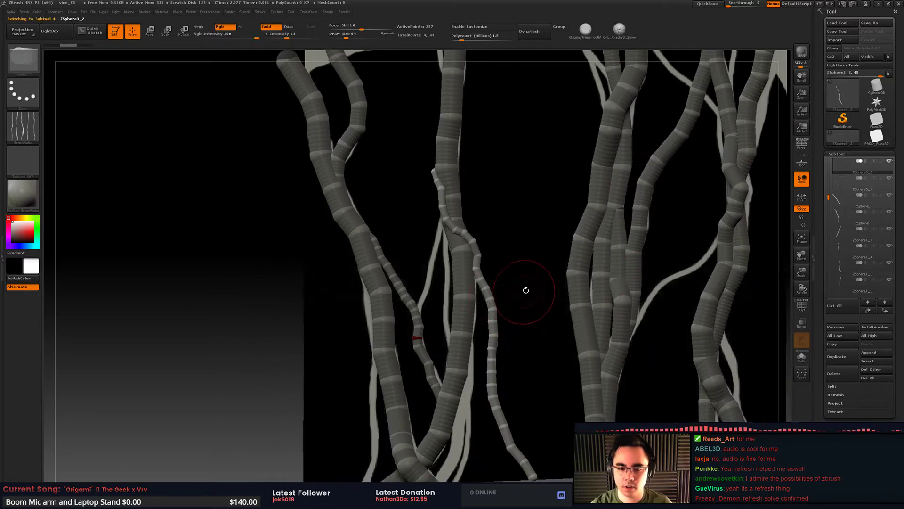
alt+drag(525, 288, 545, 269)
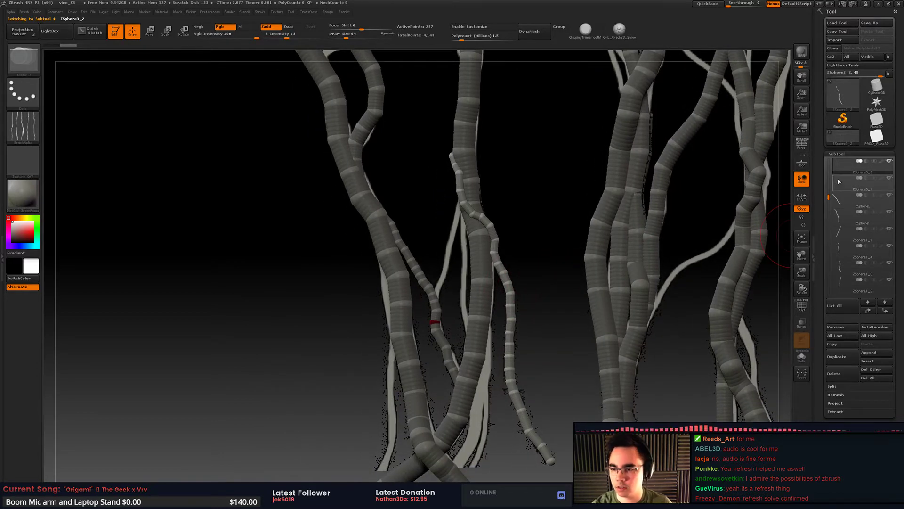
click(844, 359)
Step: Enlarge the draw size and move the duplicated thin vine left, between the two thick branches
mouse_move(527, 240)
alt+mouse_down()
mouse_move(575, 230)
mouse_move(607, 249)
alt+mouse_up()
key(space)
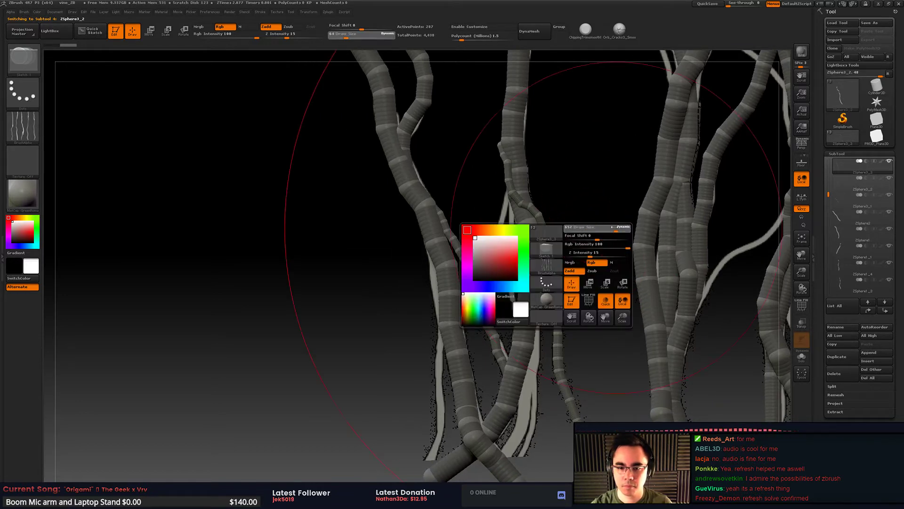
key(w)
mouse_move(544, 250)
mouse_down()
mouse_move(489, 262)
mouse_move(500, 268)
mouse_move(493, 254)
mouse_up()
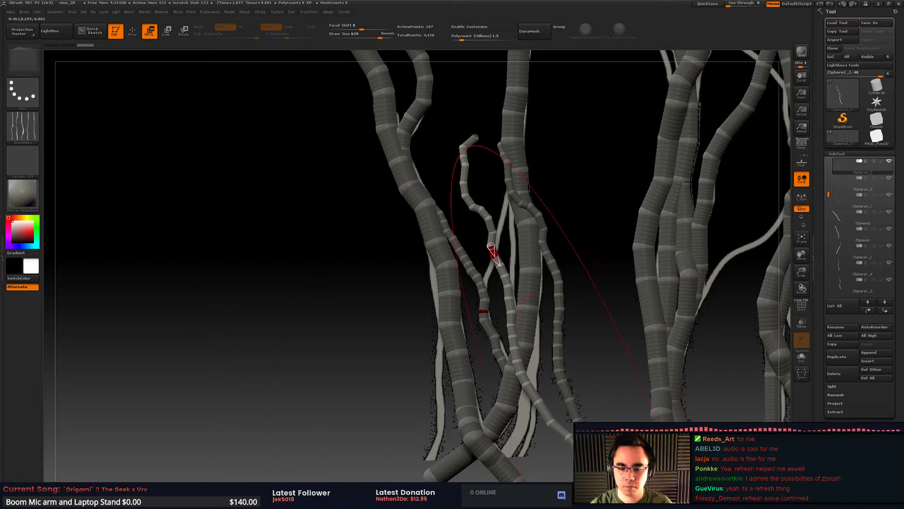
Step: Delete the lower ZSpheres of the duplicated vine so that it ends beside the thick branch
key(q)
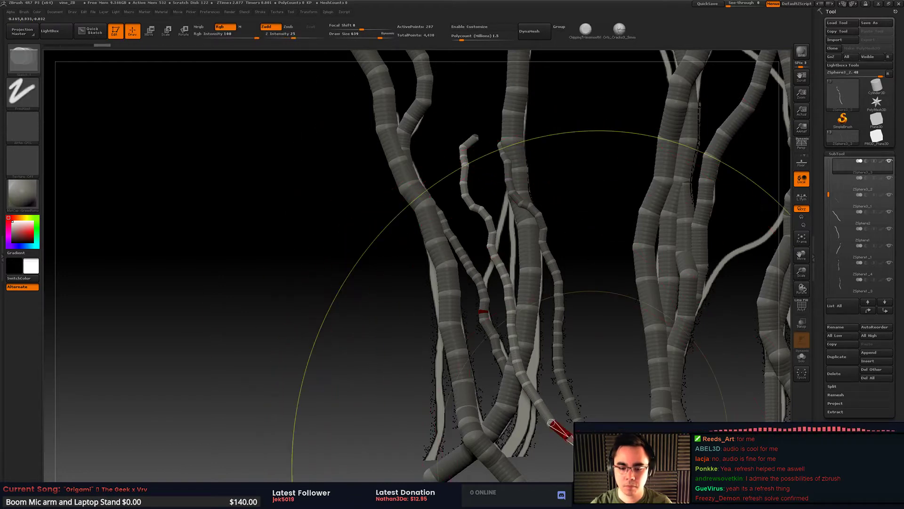
alt+click(520, 373)
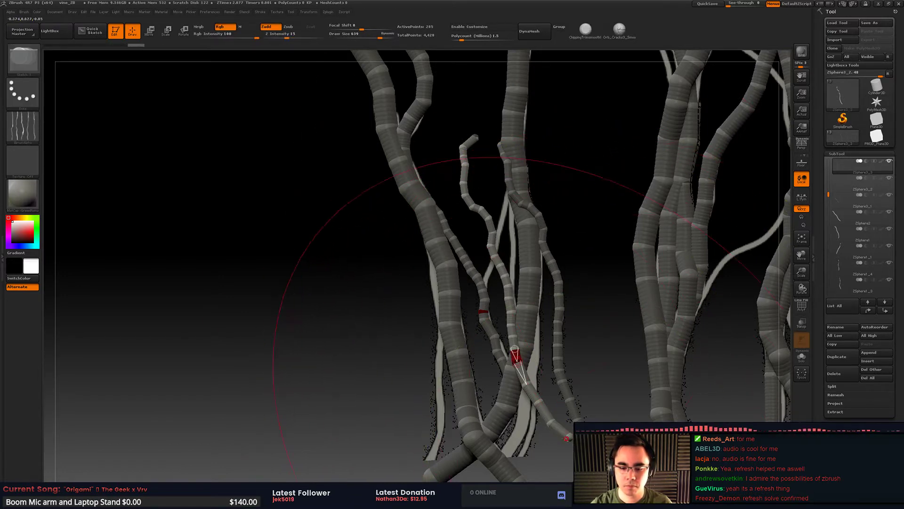
alt+click(569, 436)
alt+click(551, 421)
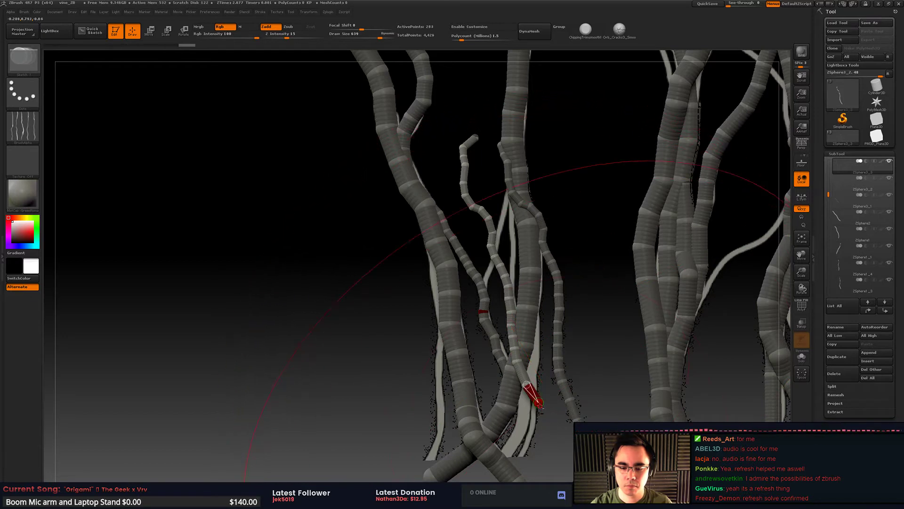
alt+click(526, 383)
alt+click(526, 381)
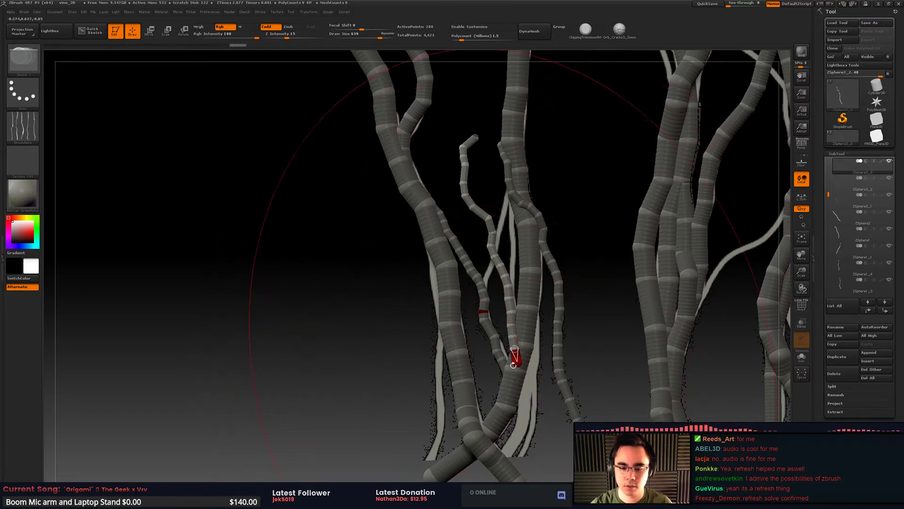
alt+click(516, 360)
alt+click(515, 348)
alt+click(513, 338)
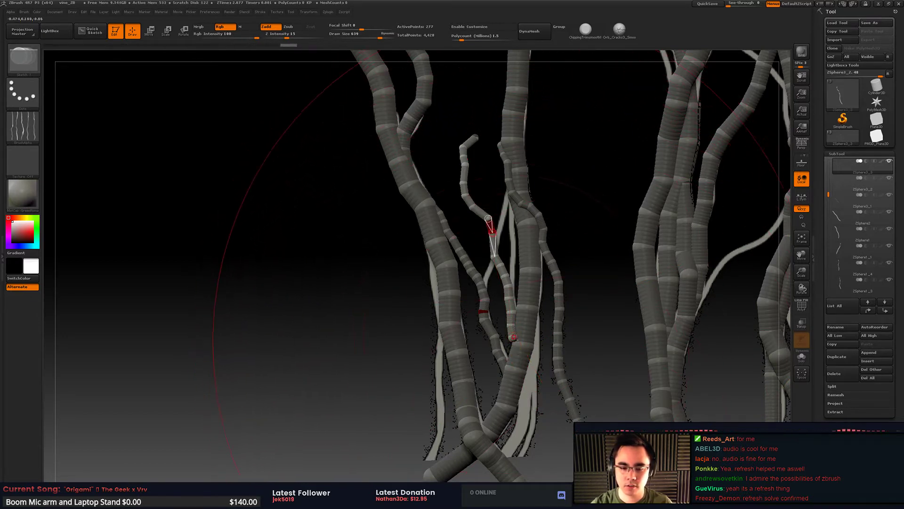
Step: Shorten the duplicated vine further by deleting three more ZSpheres from its lower end
alt+click(513, 331)
alt+click(513, 324)
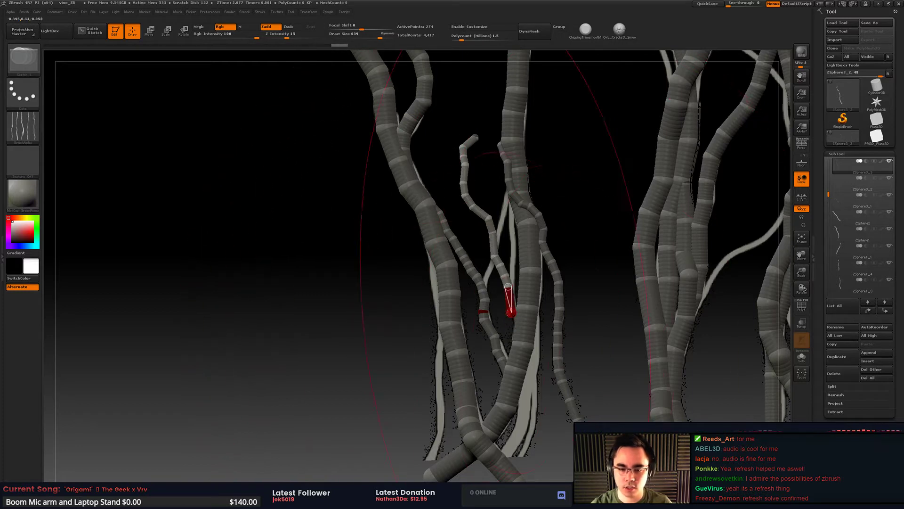
alt+click(511, 313)
Step: Reduce the draw size to 28, move the vine's lower end onto the neighbouring thin vine and bend its middle toward the thick branch
mouse_move(531, 253)
alt+mouse_down()
mouse_move(535, 246)
mouse_move(541, 284)
mouse_move(544, 267)
mouse_move(511, 269)
alt+mouse_up()
key(space)
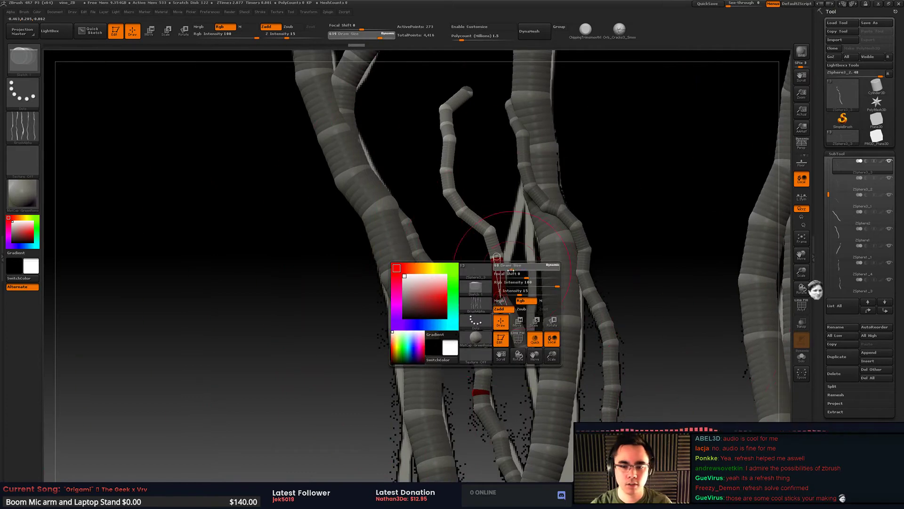
key(w)
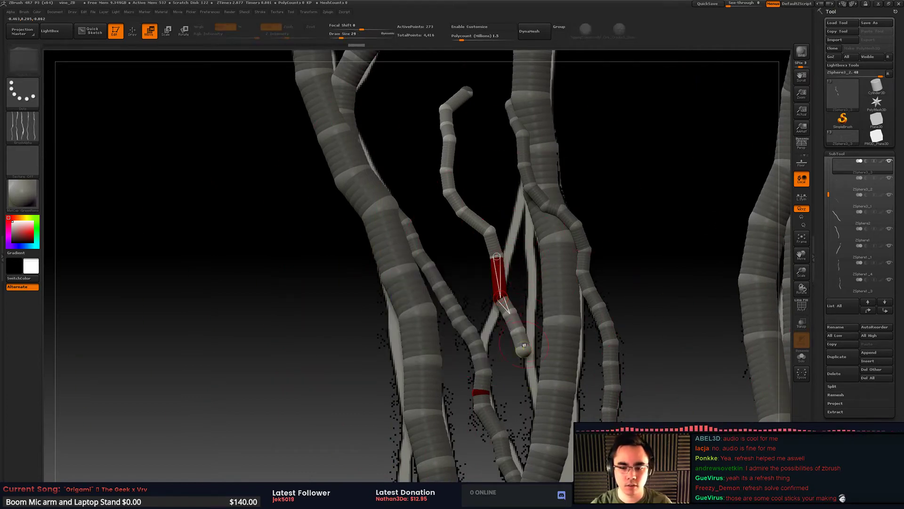
drag(518, 347, 494, 302)
drag(495, 257, 514, 220)
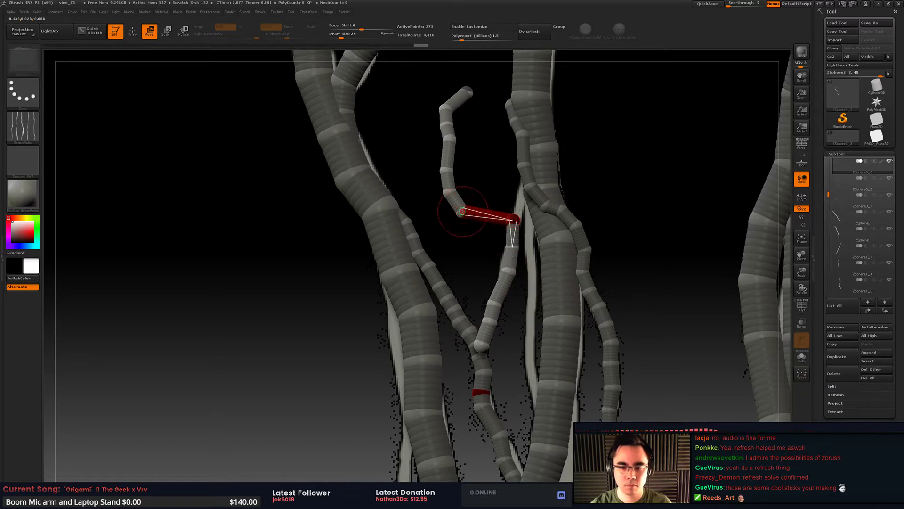
drag(460, 213, 519, 196)
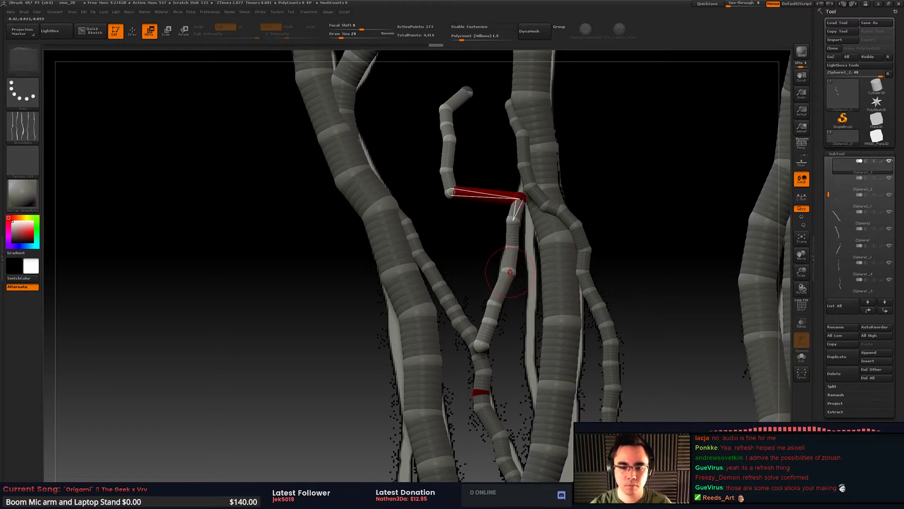
drag(510, 272, 499, 283)
Step: Set the draw size to 9 and move the ZSpheres around the vine's upper bend closer to the thick branch
key(space)
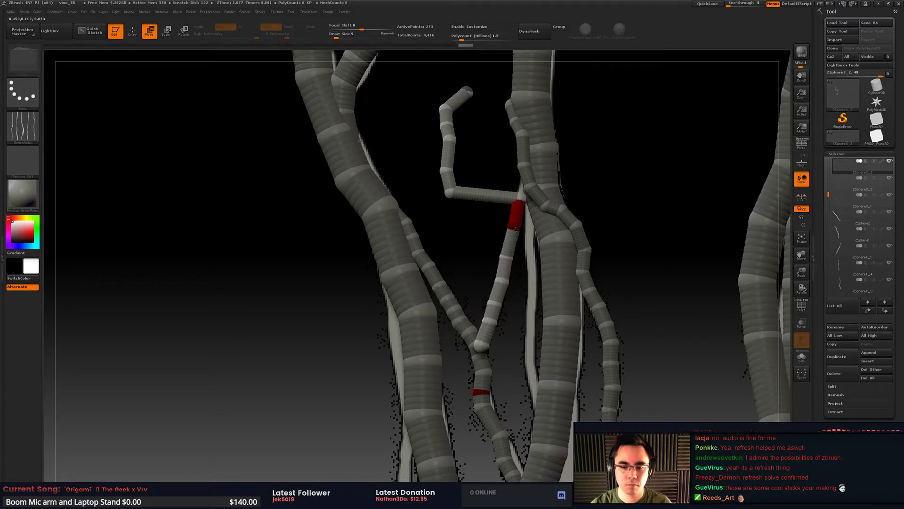
drag(521, 195, 515, 215)
drag(450, 193, 447, 171)
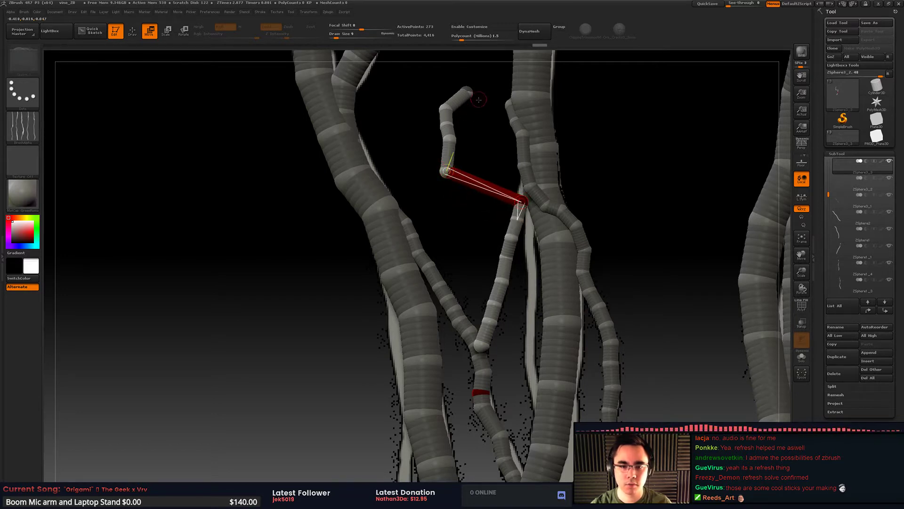
drag(446, 172, 482, 176)
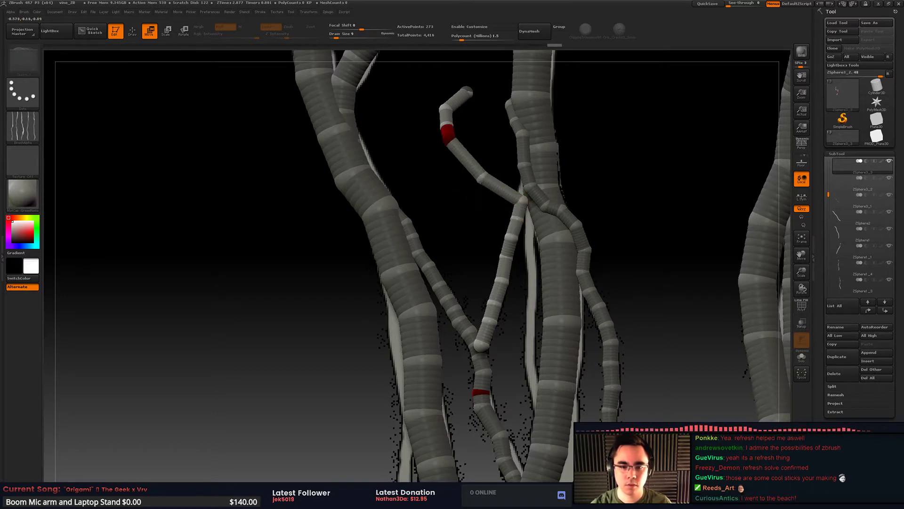
Step: Delete three surplus ZSpheres from the vine's upper part, moving the next one down toward the thick branch junction
key(q)
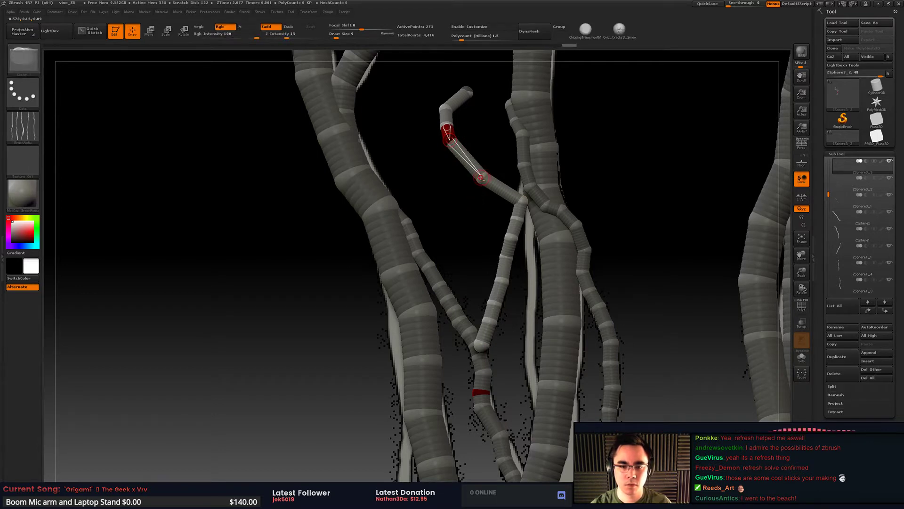
alt+click(482, 178)
key(w)
mouse_move(446, 142)
mouse_down()
mouse_move(503, 156)
mouse_move(500, 183)
mouse_up()
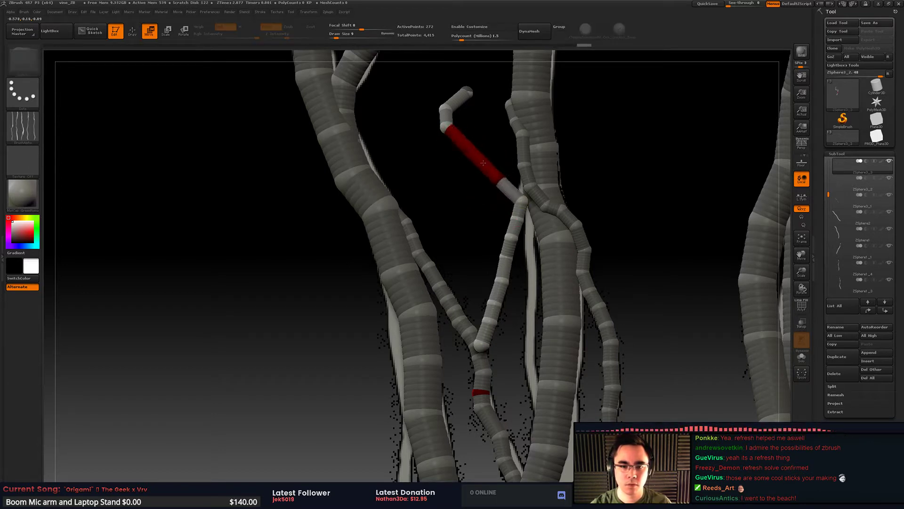
key(q)
alt+click(445, 127)
alt+click(445, 108)
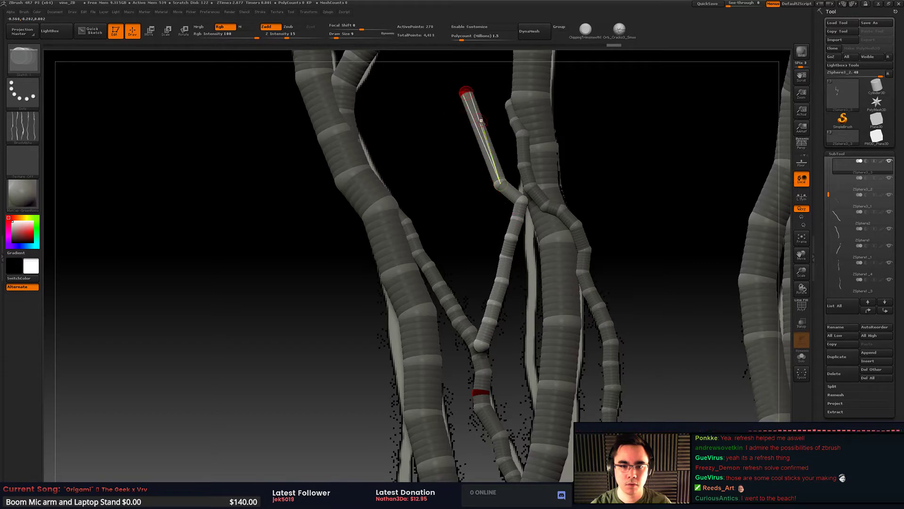
Step: Move the remaining upper ZSpheres onto the thick branch and refine the vine's lower end against the neighbouring thin vine
key(w)
drag(507, 191, 497, 197)
drag(487, 325, 482, 326)
drag(500, 183, 520, 190)
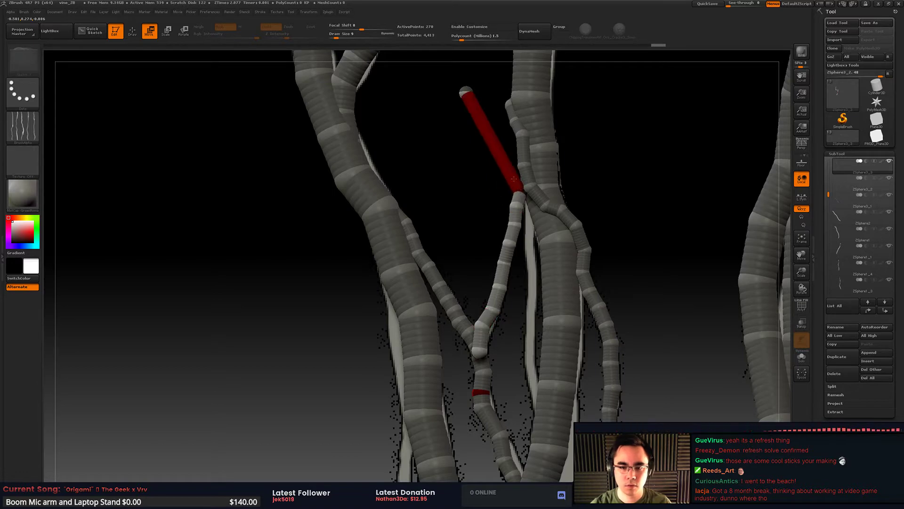
drag(467, 91, 527, 151)
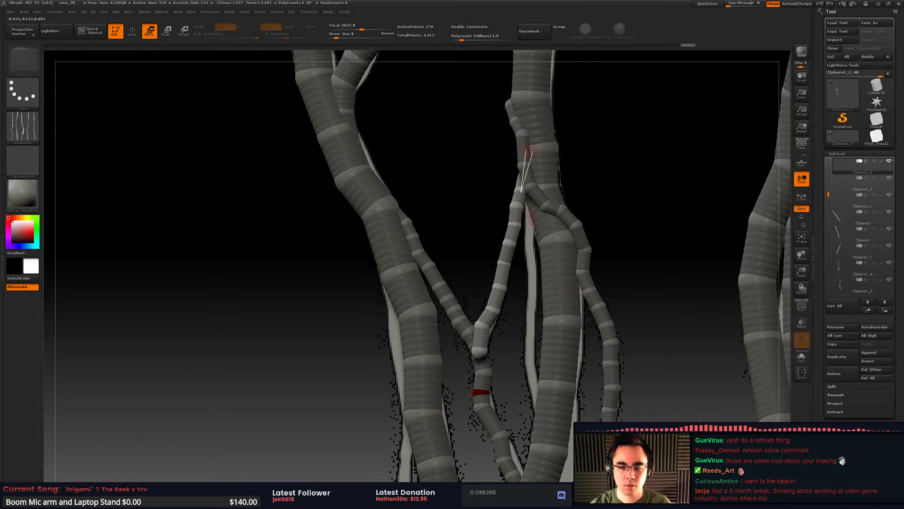
Step: Adjust the depth of the vine's top ZSphere from the side so it sits against the thick branch
drag(471, 207, 465, 168)
key(space)
right_drag(468, 169, 448, 178)
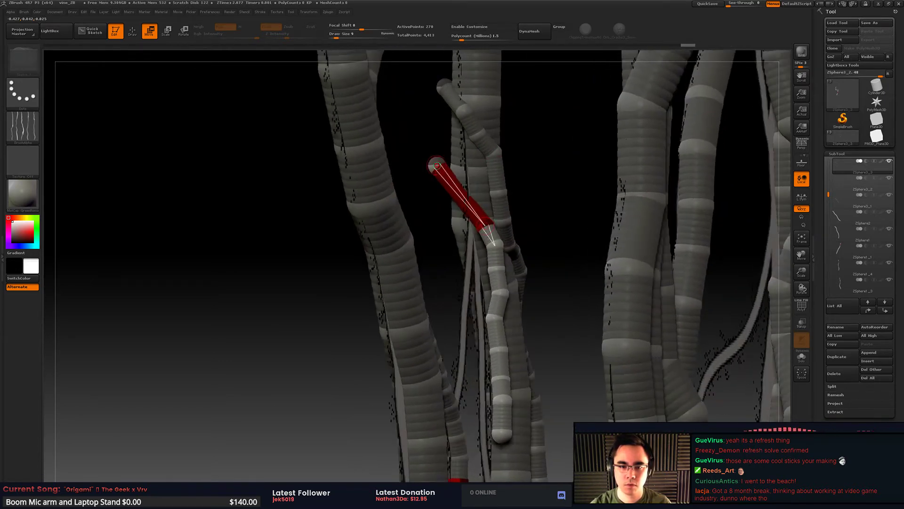
drag(437, 162, 542, 179)
right_drag(541, 178, 459, 179)
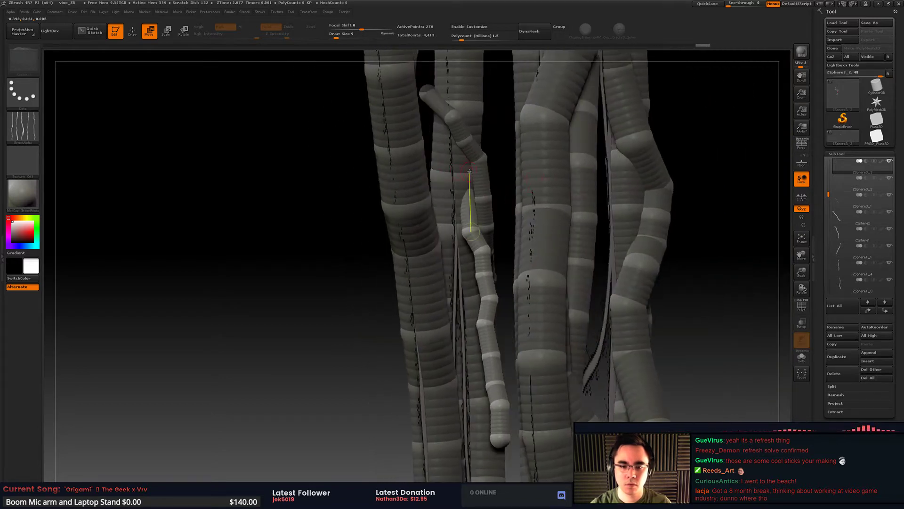
right_drag(506, 142, 466, 169)
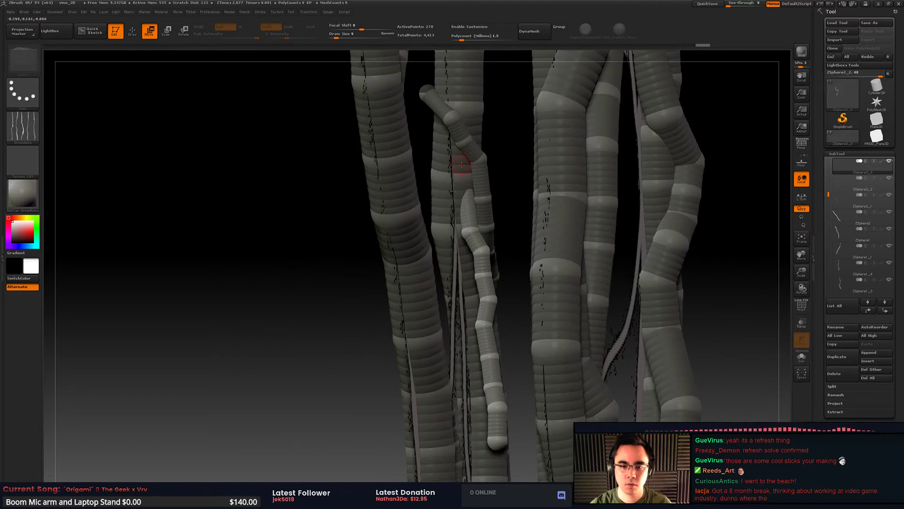
mouse_move(469, 192)
mouse_down()
mouse_move(494, 162)
mouse_move(468, 189)
mouse_up()
drag(518, 149, 501, 153)
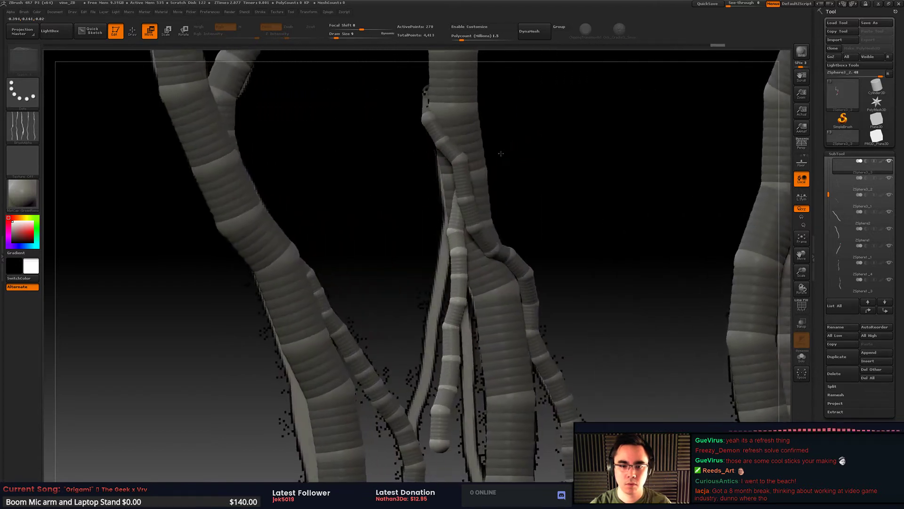
right_drag(501, 153, 464, 163)
mouse_move(466, 162)
mouse_down()
mouse_move(444, 165)
mouse_move(450, 163)
mouse_up()
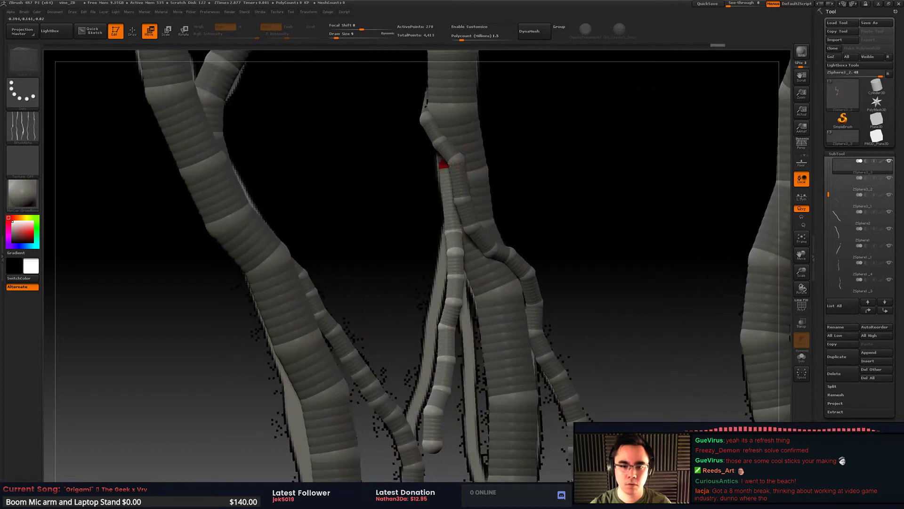
Step: Reposition the vine's middle and lower ZSpheres in depth so it curves back to meet the neighbouring thin vine
right_drag(478, 179, 507, 203)
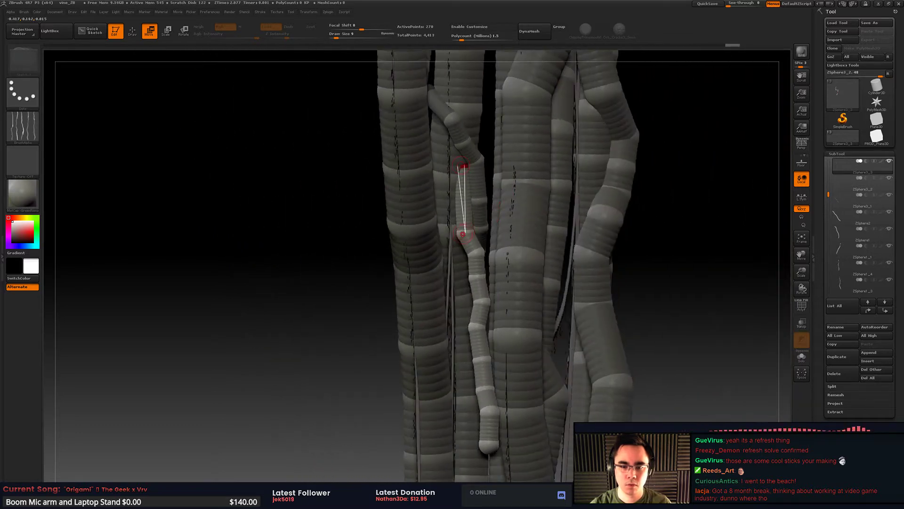
drag(463, 204, 456, 230)
drag(478, 274, 478, 268)
drag(484, 302, 447, 302)
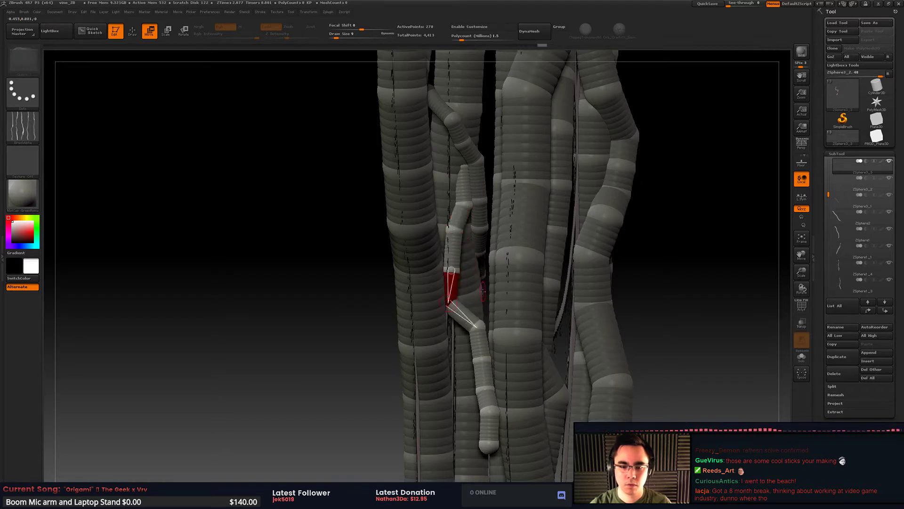
alt+right_drag(492, 290, 495, 234)
drag(483, 289, 450, 279)
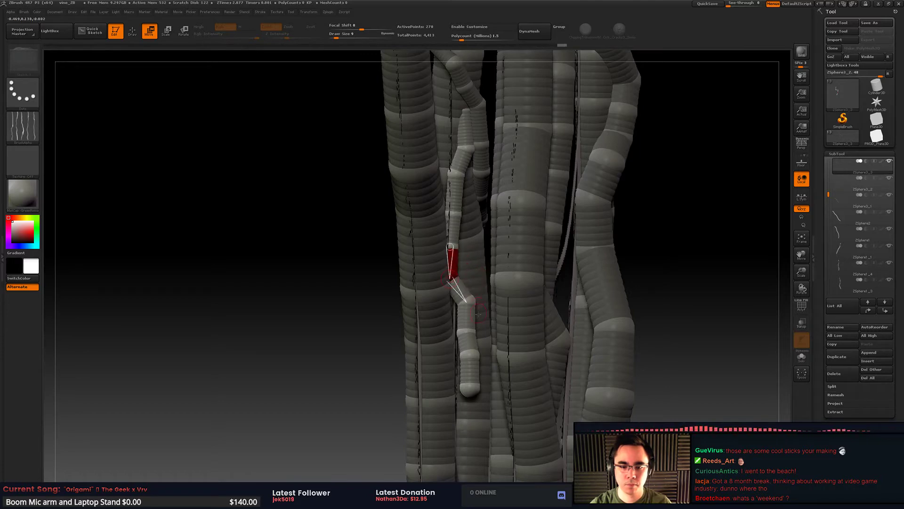
drag(469, 332, 452, 331)
right_drag(455, 330, 468, 300)
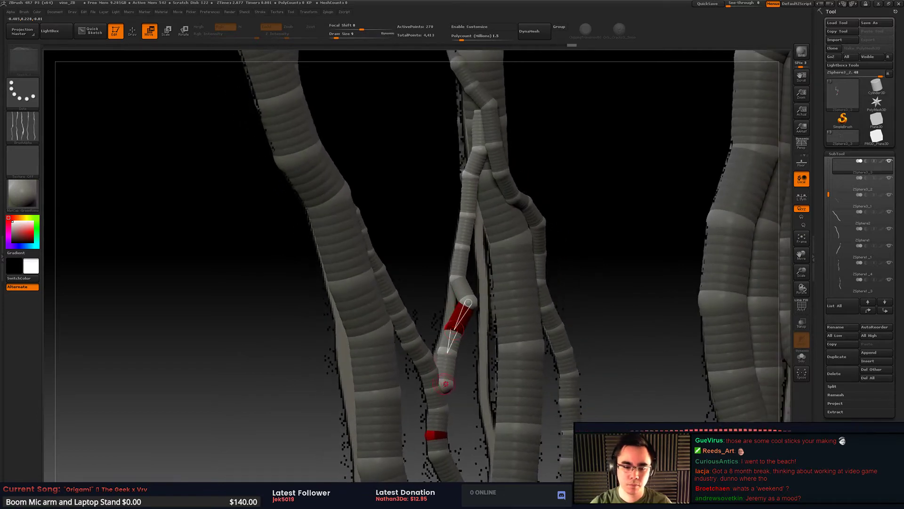
right_drag(460, 340, 438, 361)
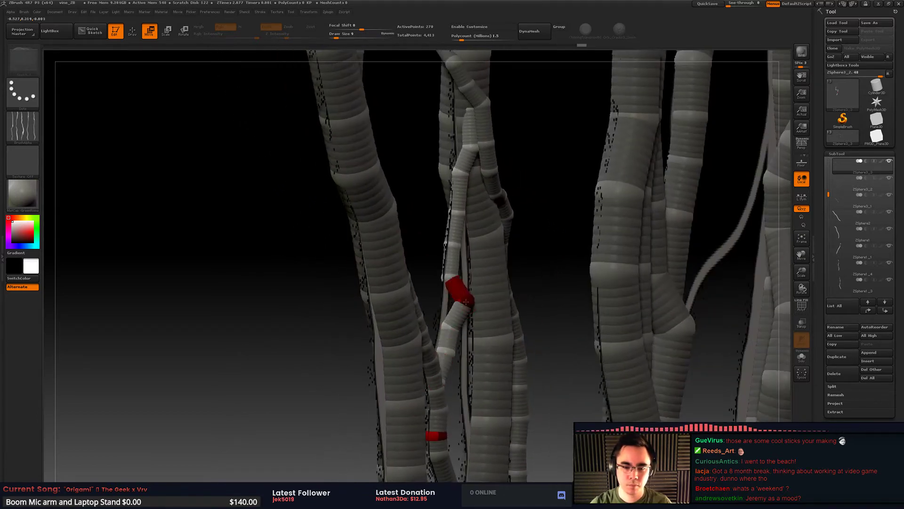
right_drag(470, 315, 531, 235)
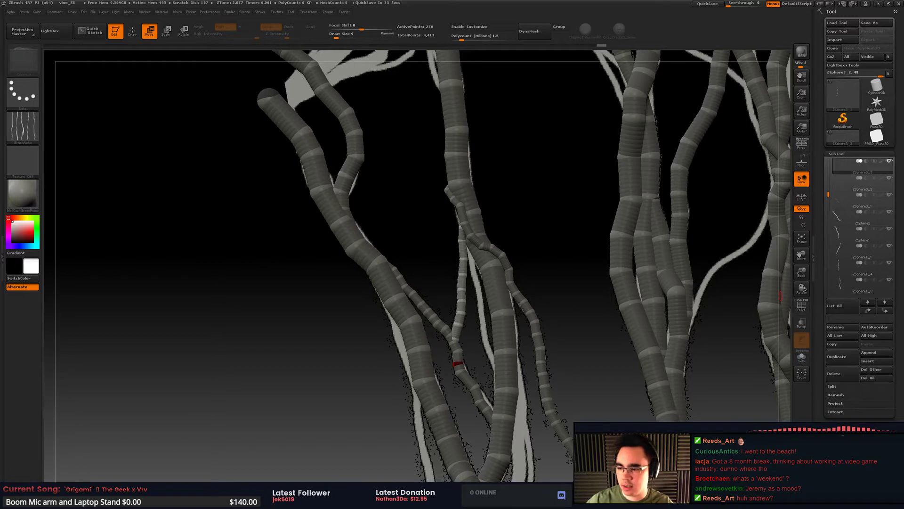
Step: Make the left thick branch the active subtool and adjust the position of its middle ZSphere
drag(522, 230, 578, 210)
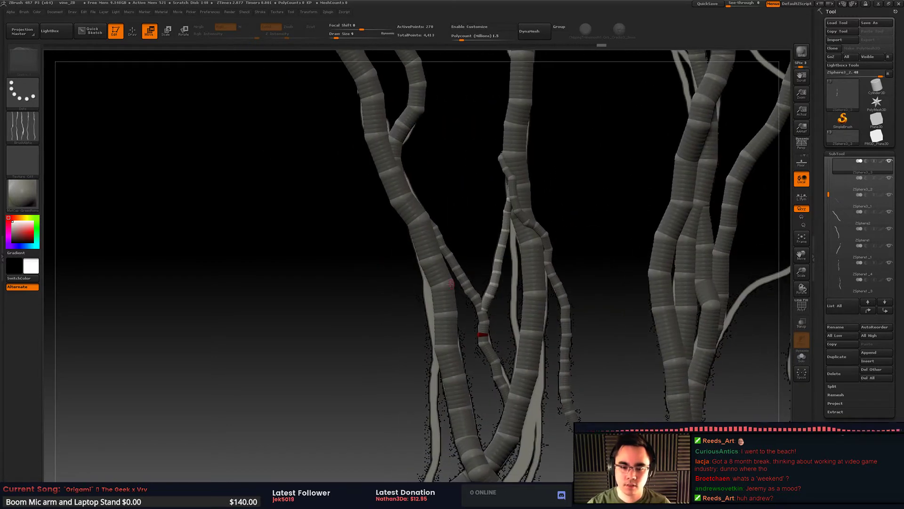
alt+click(431, 286)
drag(432, 286, 454, 277)
alt+drag(518, 208, 466, 259)
alt+drag(475, 358, 475, 301)
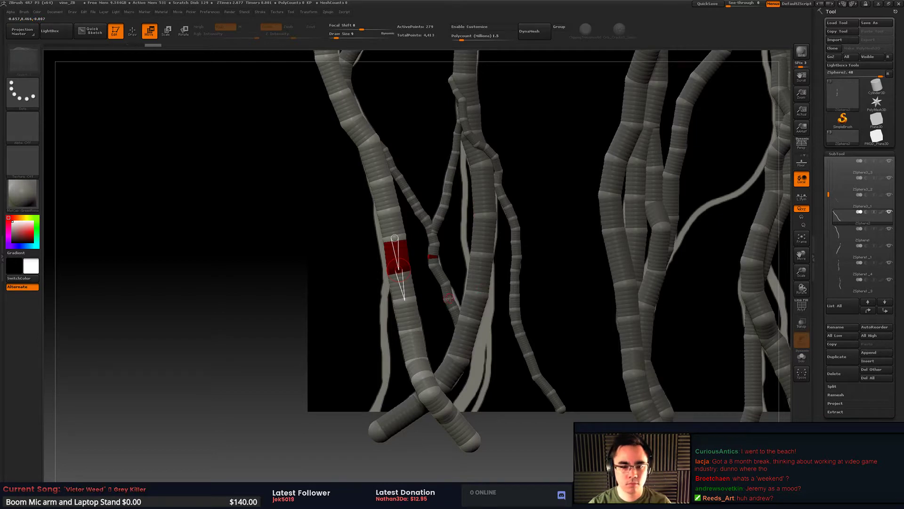
Step: Make the thin hanging vine beside the left group's second thick branch the active subtool and save the project
alt+click(449, 298)
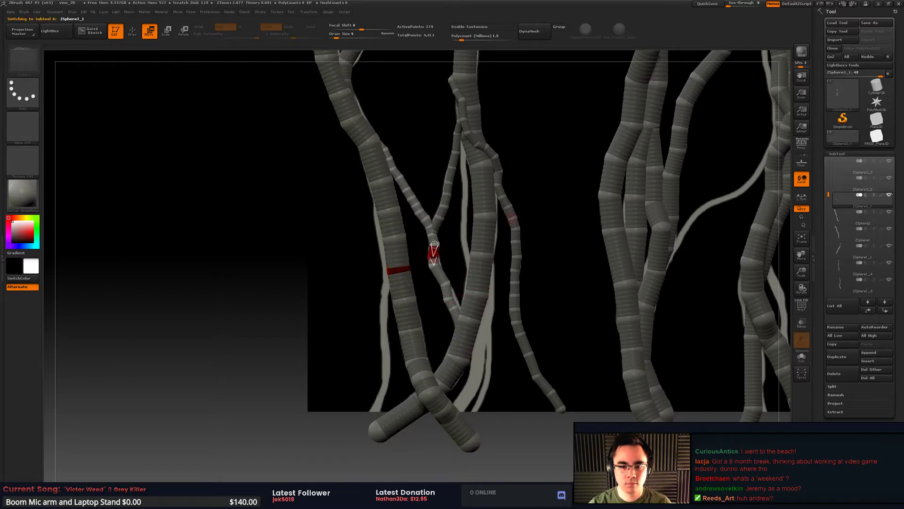
alt+click(519, 227)
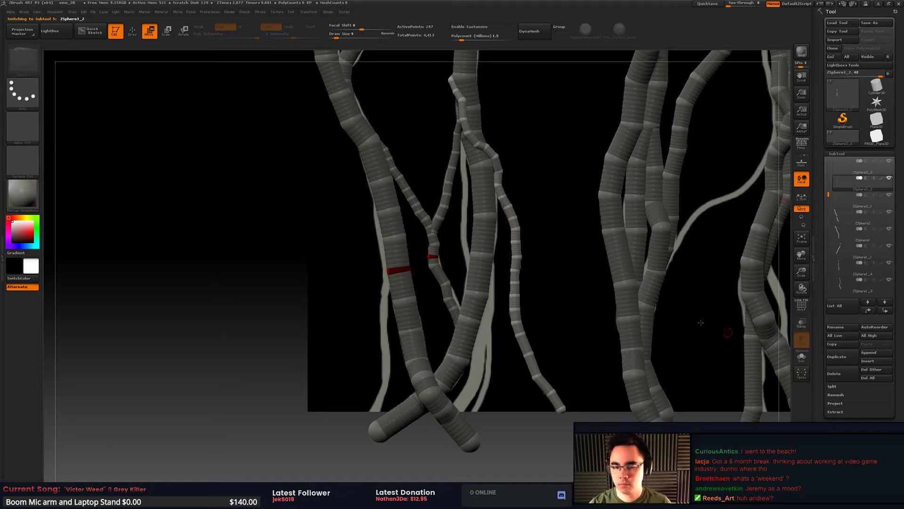
key(ctrl+s)
key(Return)
key(Return)
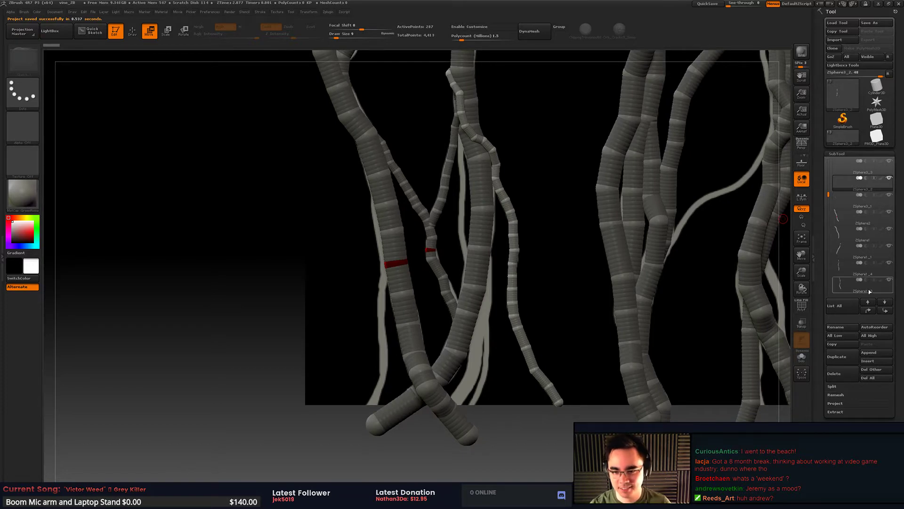
Step: Duplicate the thin hanging vine and, with draw size 177, pull the copy's lower half toward the flat vine beside the thick branch
alt+drag(687, 294, 686, 304)
click(843, 356)
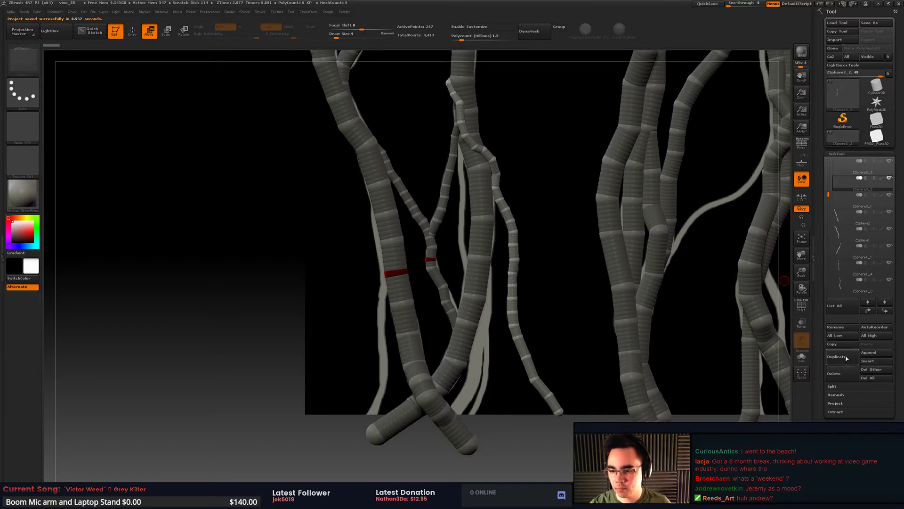
key(space)
drag(523, 254, 553, 255)
drag(513, 321, 492, 322)
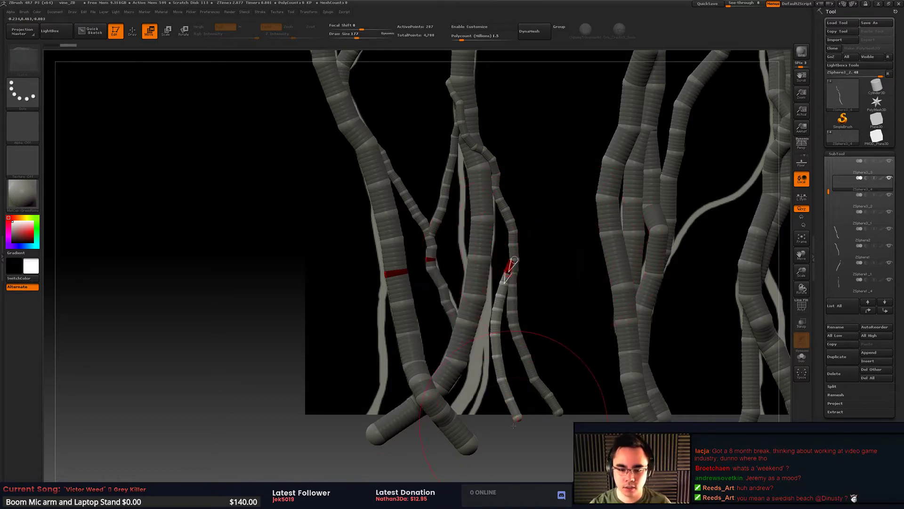
drag(516, 416, 472, 415)
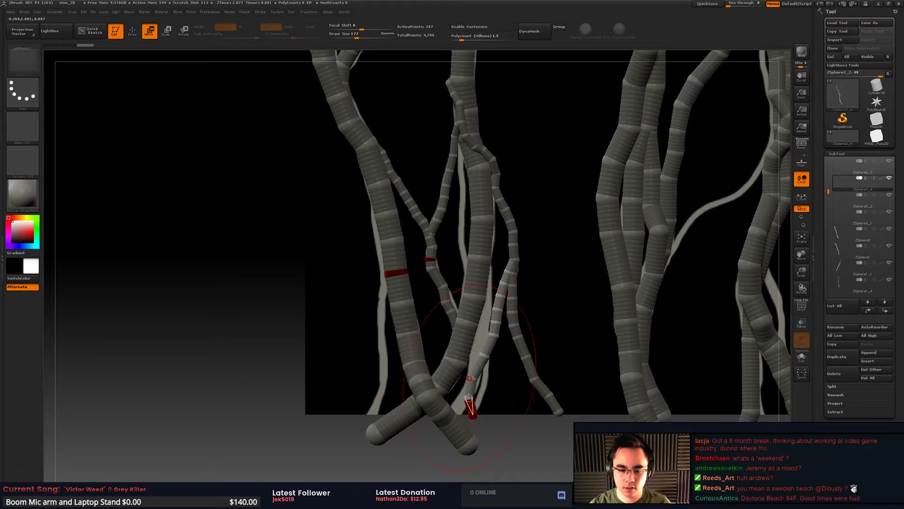
Step: Reduce the draw size to 44 and reshape the copied vine's lower section to follow the flat vine pattern
drag(478, 368, 490, 375)
mouse_move(481, 422)
mouse_down()
mouse_move(467, 416)
mouse_move(456, 384)
mouse_up()
key(space)
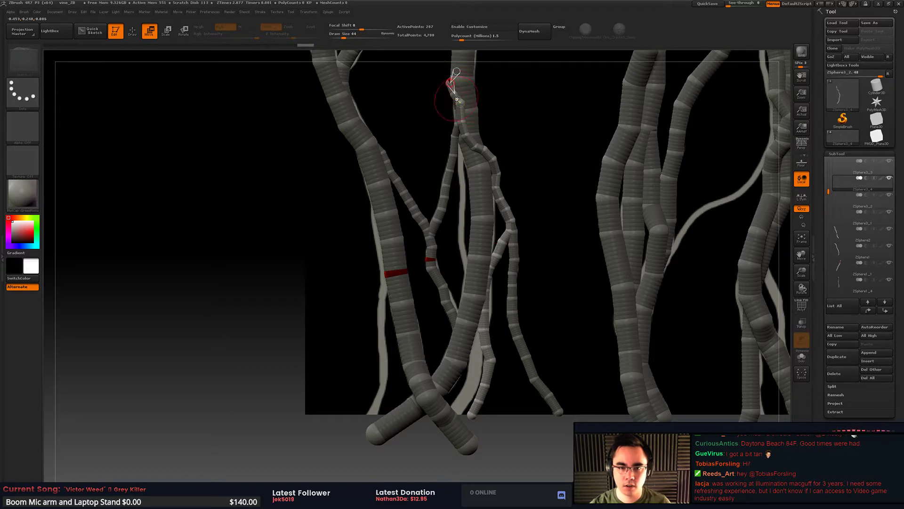
Step: Delete ZSpheres at the copied vine's upper end and, with a larger draw size, pull its top section clear of the thick branch
key(q)
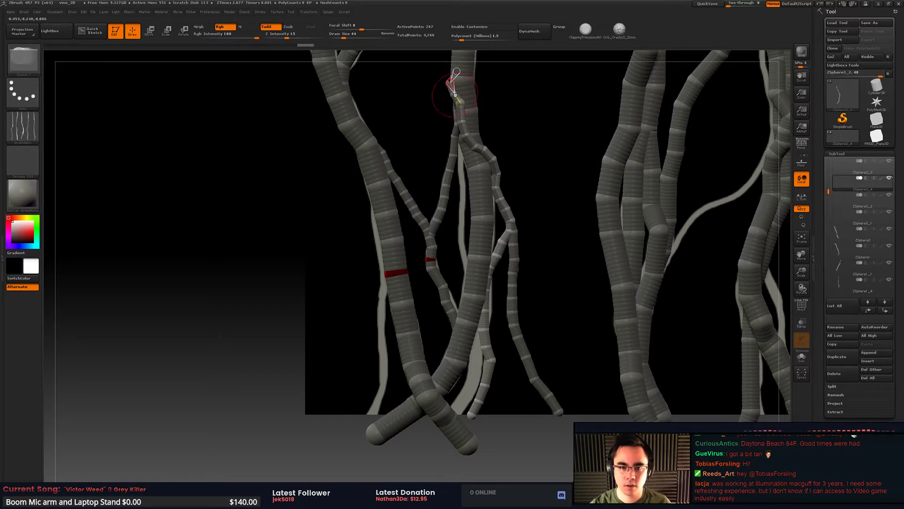
alt+click(460, 103)
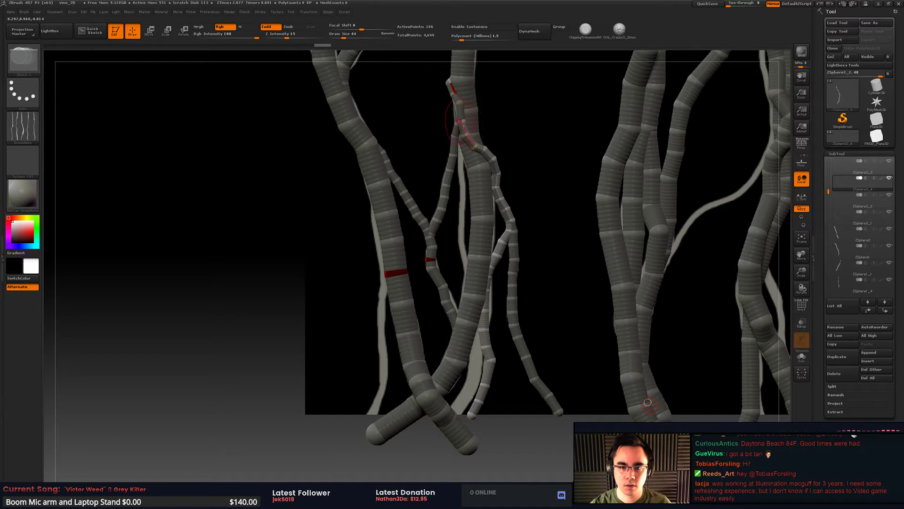
alt+click(465, 135)
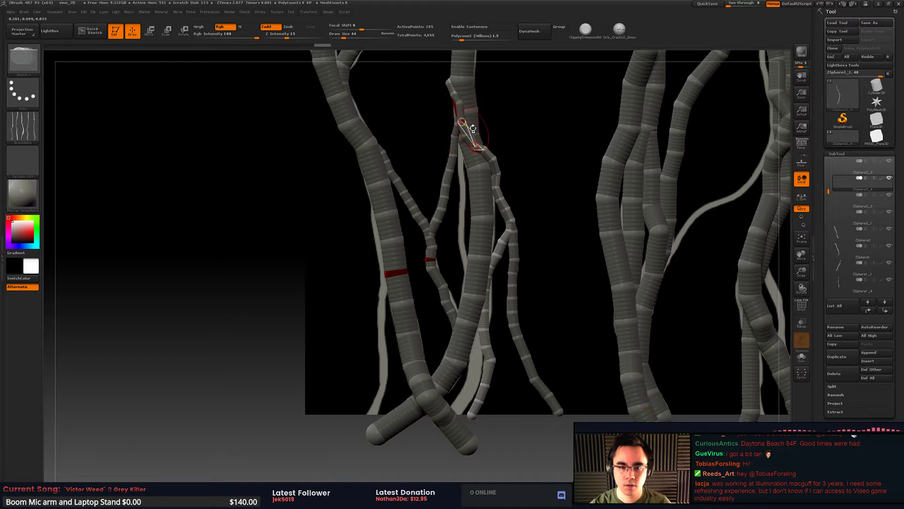
key(space)
mouse_move(476, 126)
mouse_down()
mouse_move(489, 125)
mouse_move(485, 95)
mouse_move(506, 91)
mouse_move(469, 99)
mouse_move(520, 116)
mouse_move(542, 102)
mouse_up()
key(w)
drag(479, 145, 532, 151)
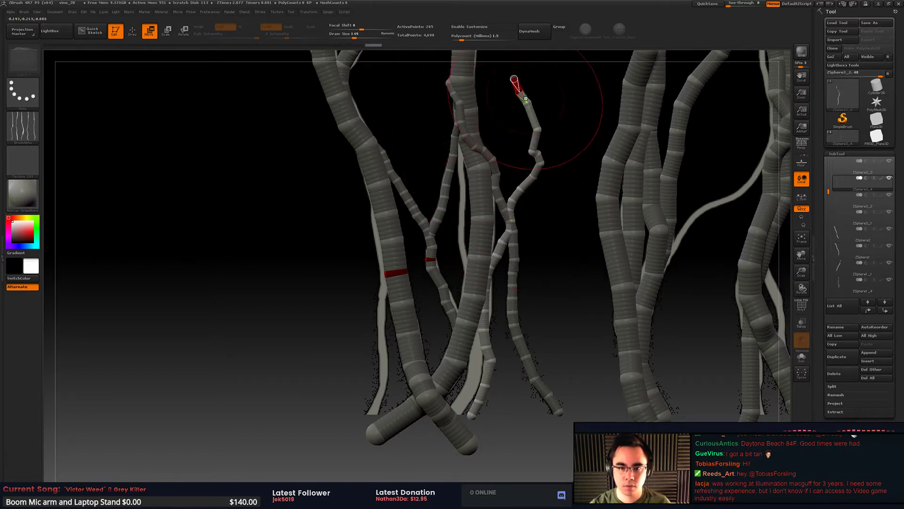
Step: Delete four ZSpheres along the pulled-out upper section of the copied vine
key(q)
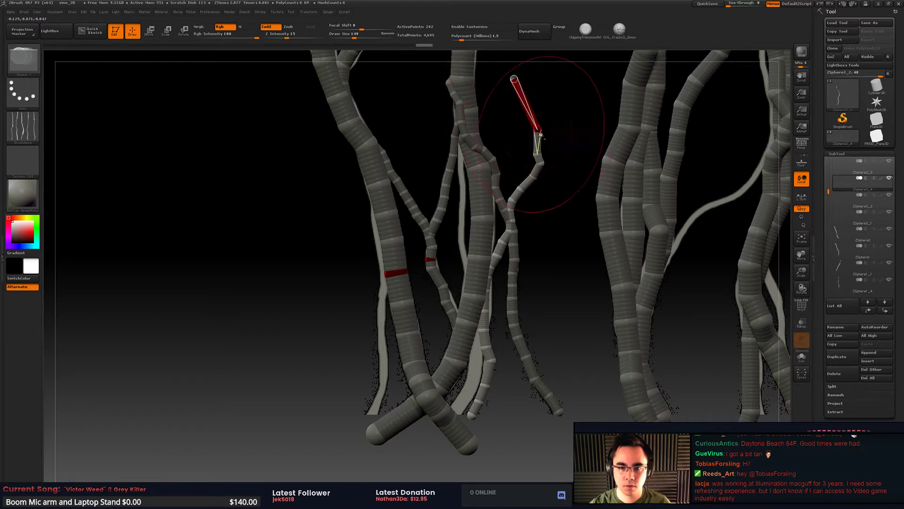
alt+click(538, 132)
alt+click(539, 153)
alt+click(541, 163)
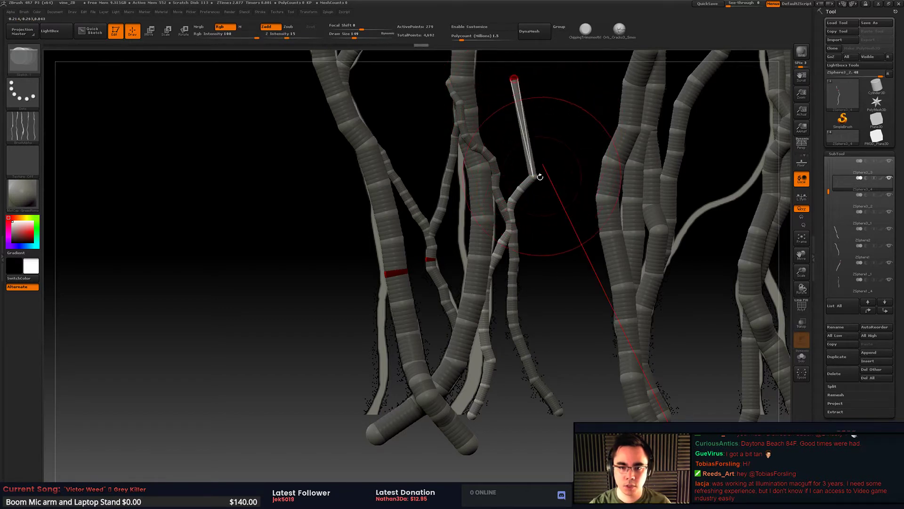
alt+click(536, 177)
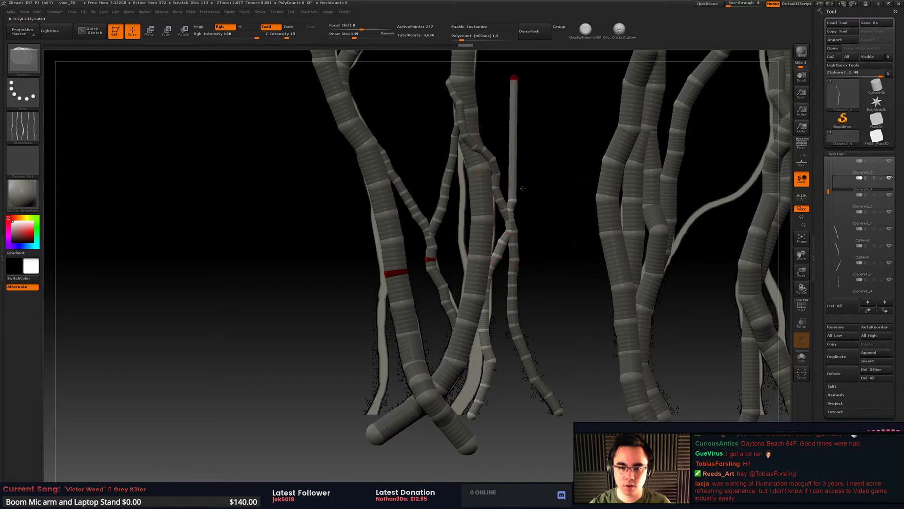
Step: Reduce the draw size to 31 and move the copied vine's shortened upper end down against the thick branch
key(w)
key(space)
mouse_move(526, 100)
mouse_down()
mouse_move(513, 100)
mouse_move(541, 158)
mouse_move(540, 187)
mouse_move(529, 193)
mouse_up()
key(q)
key(w)
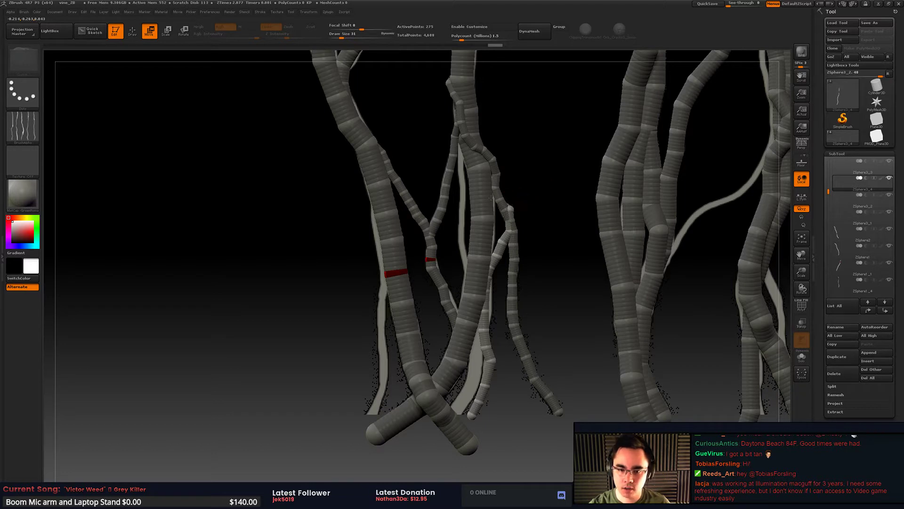
mouse_move(510, 233)
mouse_down()
mouse_move(502, 240)
mouse_move(500, 233)
mouse_up()
alt+drag(541, 294, 538, 358)
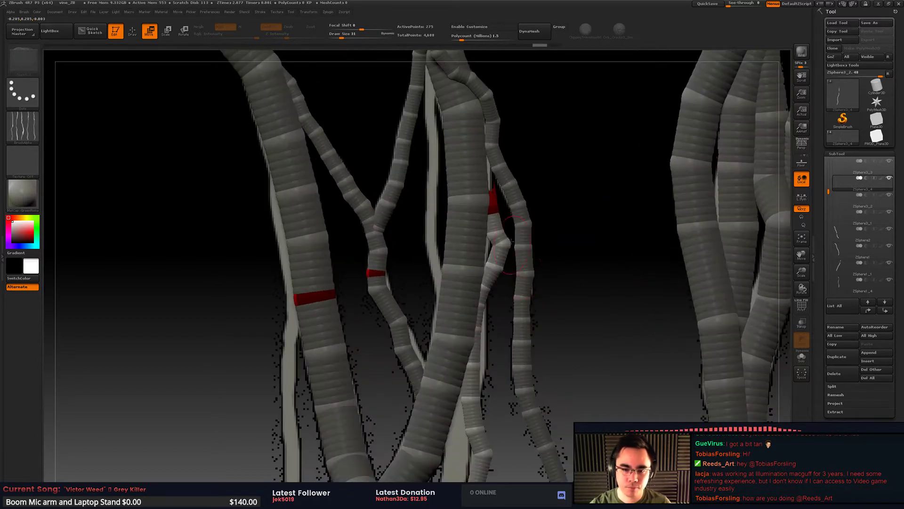
Step: Delete two more ZSpheres near the copied vine's top and undo the stray sphere added there
alt+drag(533, 194, 534, 153)
key(q)
alt+click(504, 203)
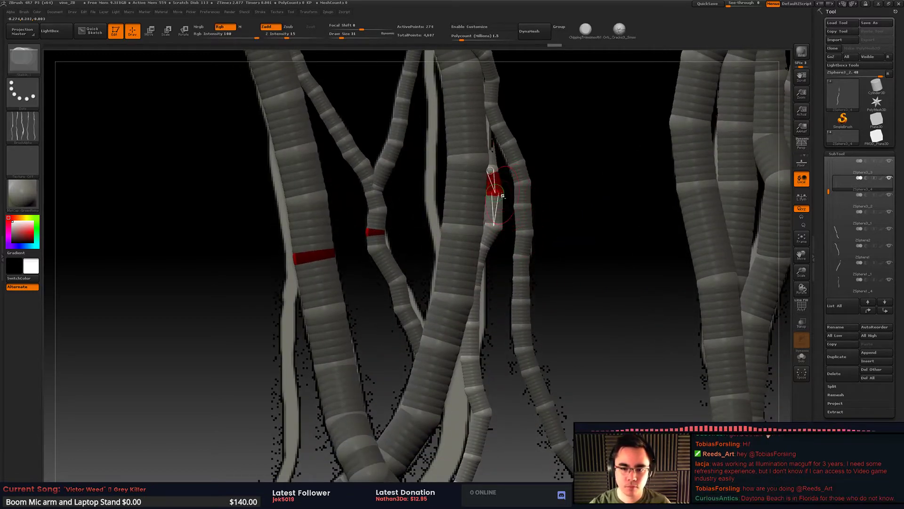
alt+click(494, 194)
click(495, 227)
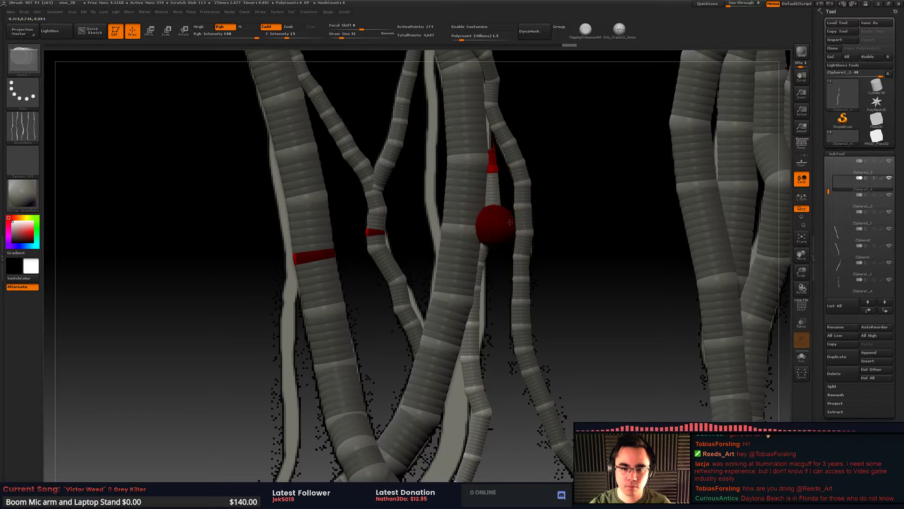
key(ctrl+z)
Step: Move the copied vine's upper and middle ZSpheres close alongside the thick branch
key(w)
mouse_move(496, 226)
mouse_down()
mouse_move(555, 202)
mouse_move(487, 217)
mouse_move(478, 264)
mouse_up()
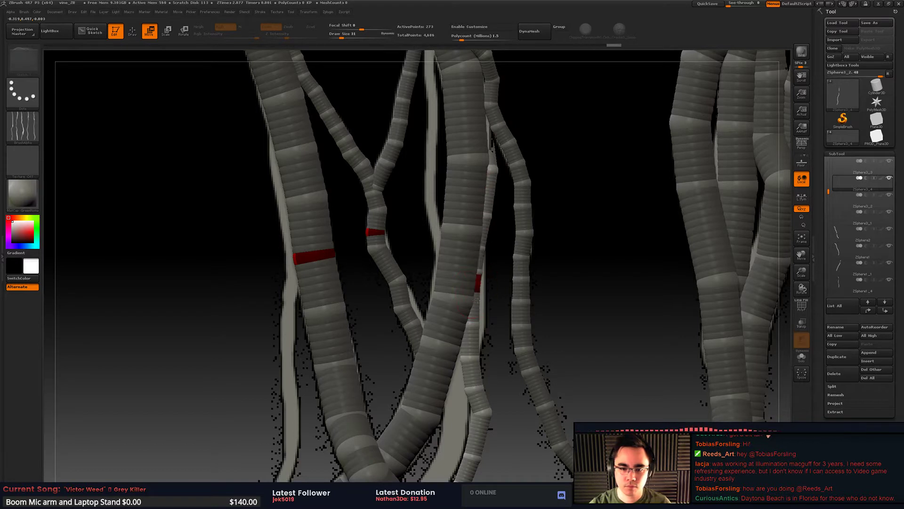
alt+right_drag(480, 325, 489, 289)
drag(481, 287, 483, 293)
drag(509, 320, 475, 327)
alt+right_drag(480, 323, 486, 252)
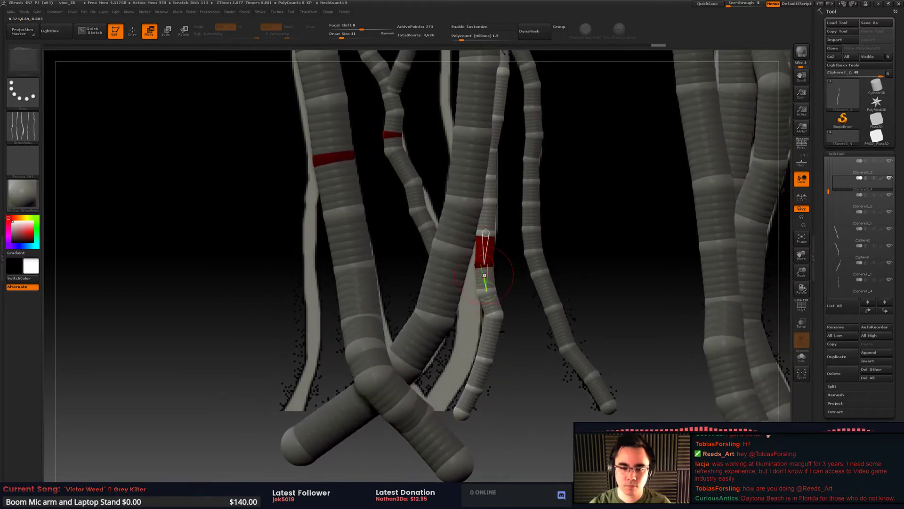
Step: Bend the copied vine's lower section and its tip to curve alongside the wide flat vine
click(485, 286)
right_drag(485, 285, 461, 286)
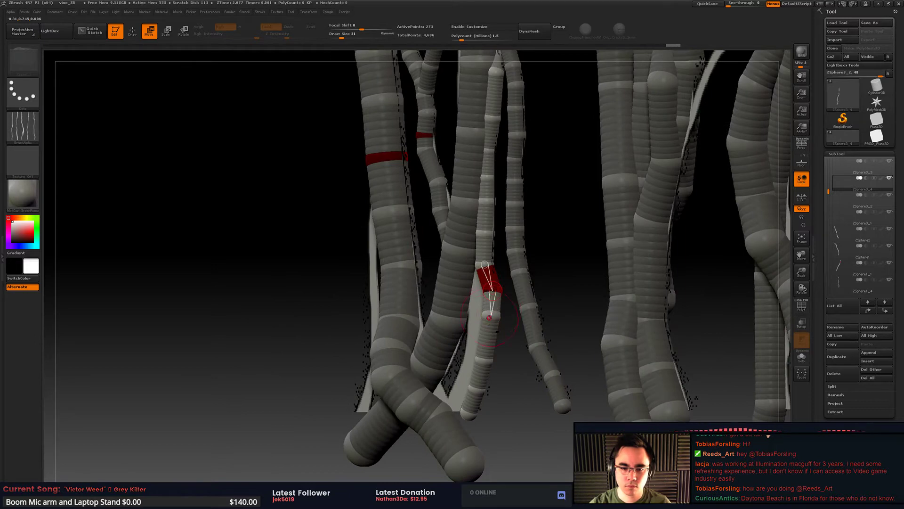
drag(484, 360, 489, 361)
drag(491, 314, 496, 313)
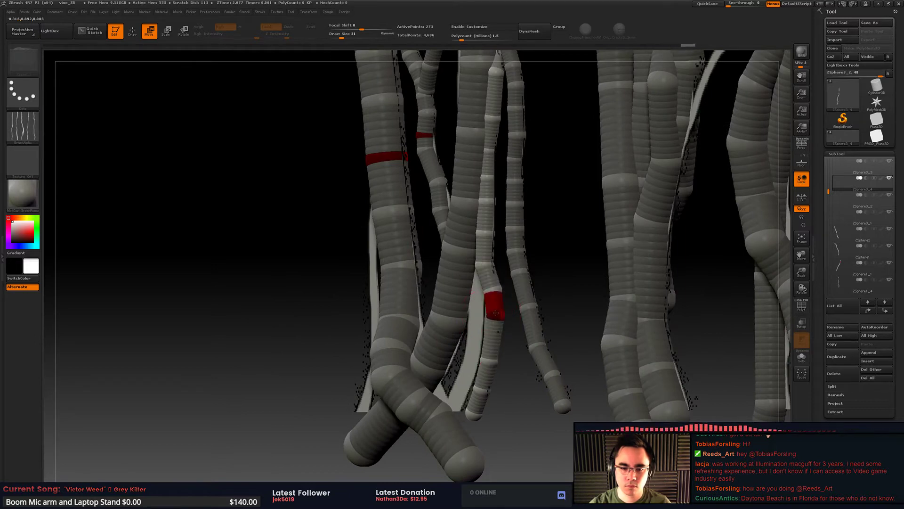
right_drag(495, 304, 526, 225)
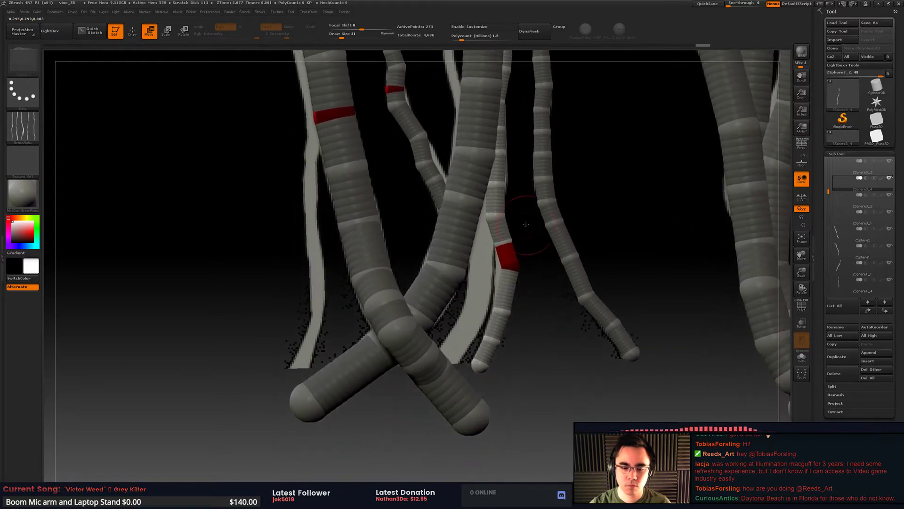
drag(525, 255, 529, 255)
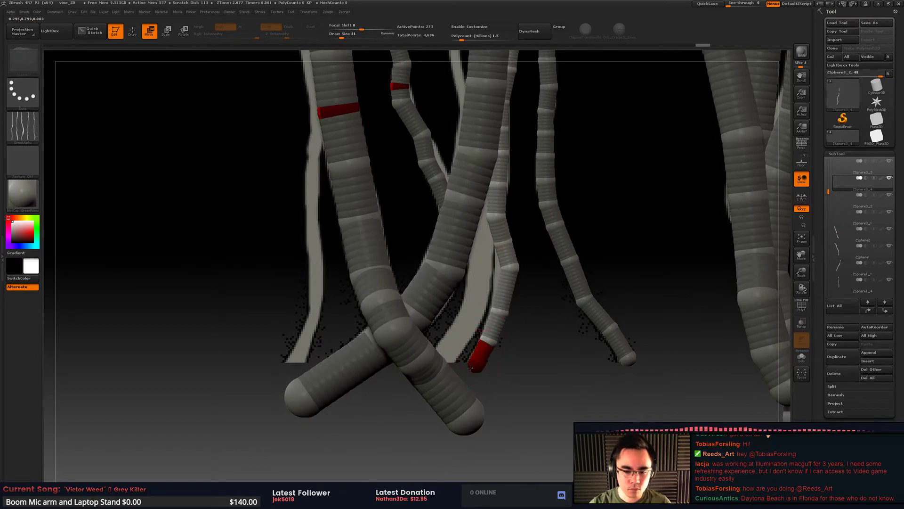
click(463, 375)
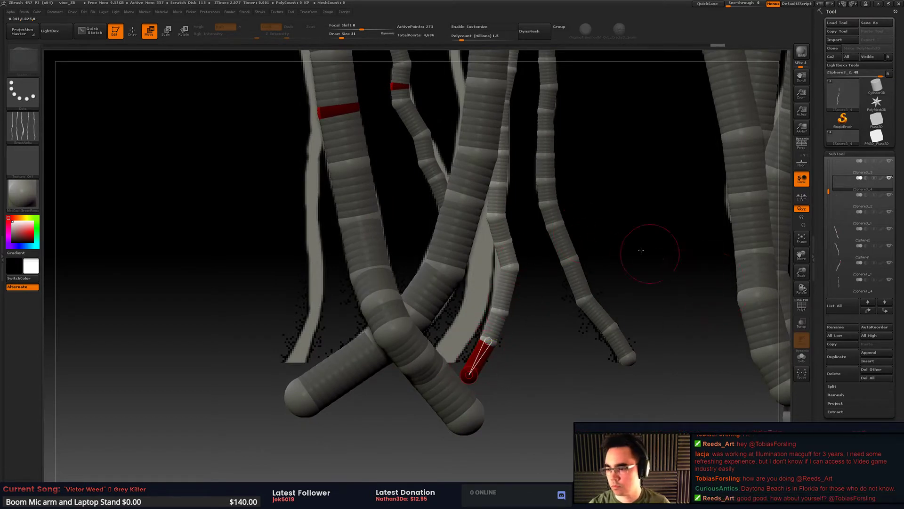
drag(619, 256, 641, 264)
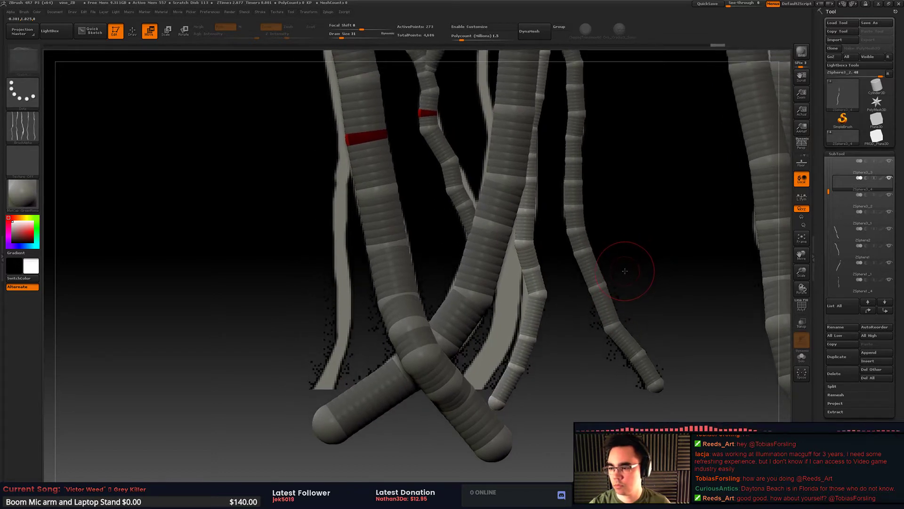
drag(609, 276, 638, 242)
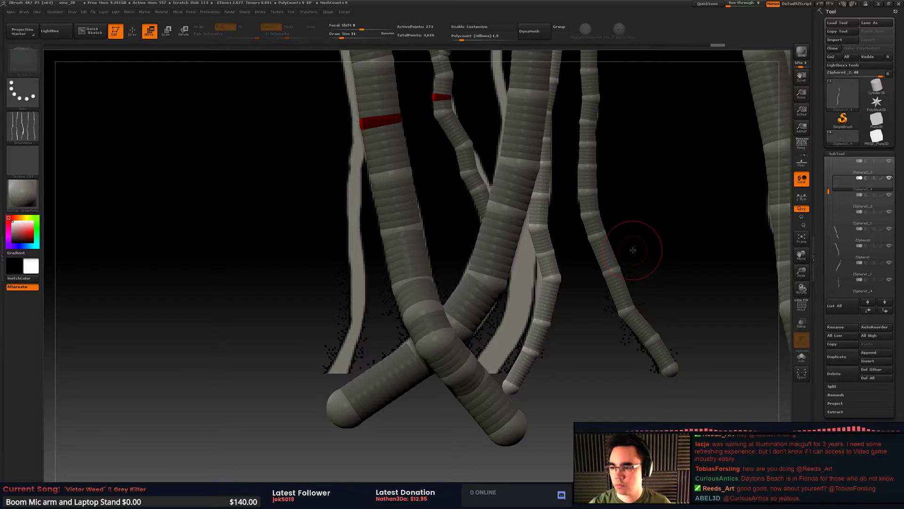
drag(630, 236, 636, 230)
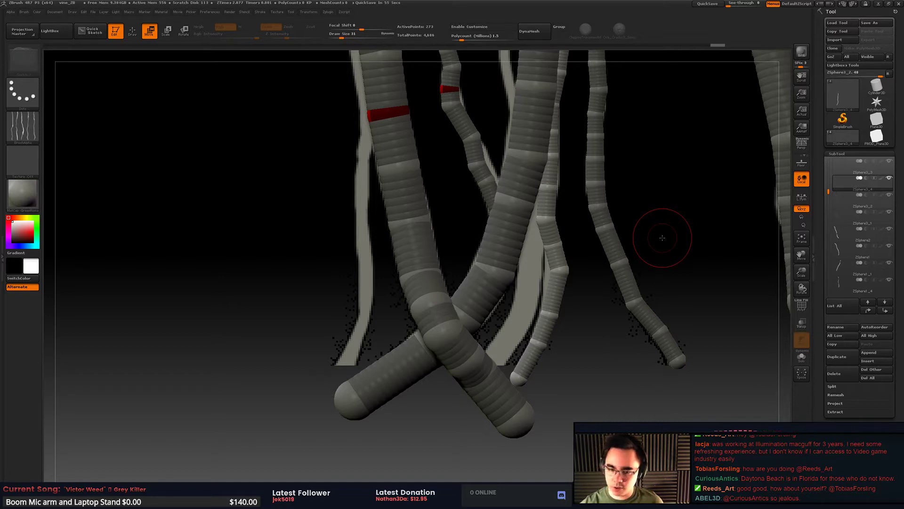
Step: Smooth the copied vine's lower curve by repositioning the ZSpheres just above its tip
drag(560, 269, 546, 340)
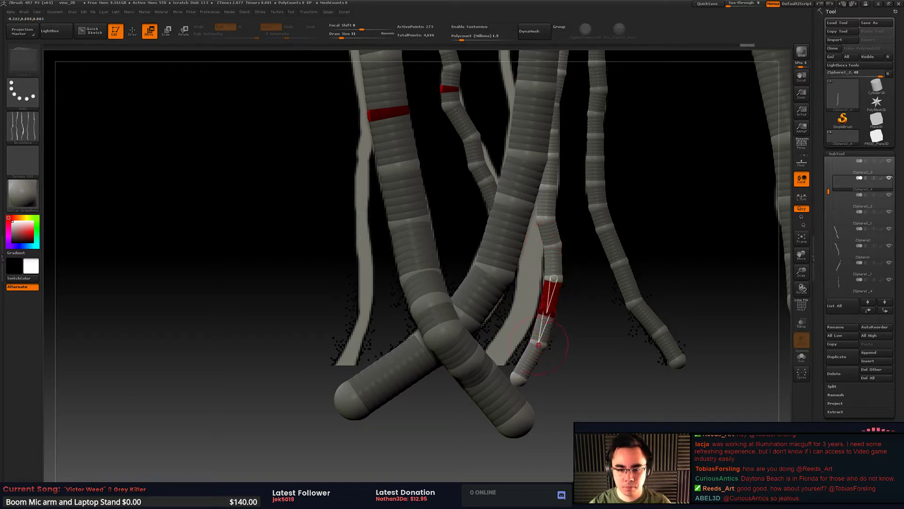
alt+drag(572, 278, 555, 267)
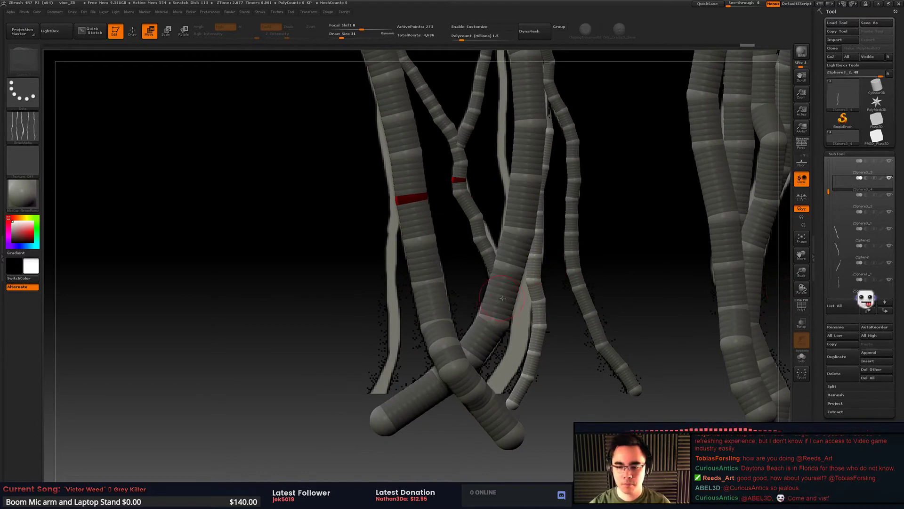
alt+drag(559, 300, 567, 283)
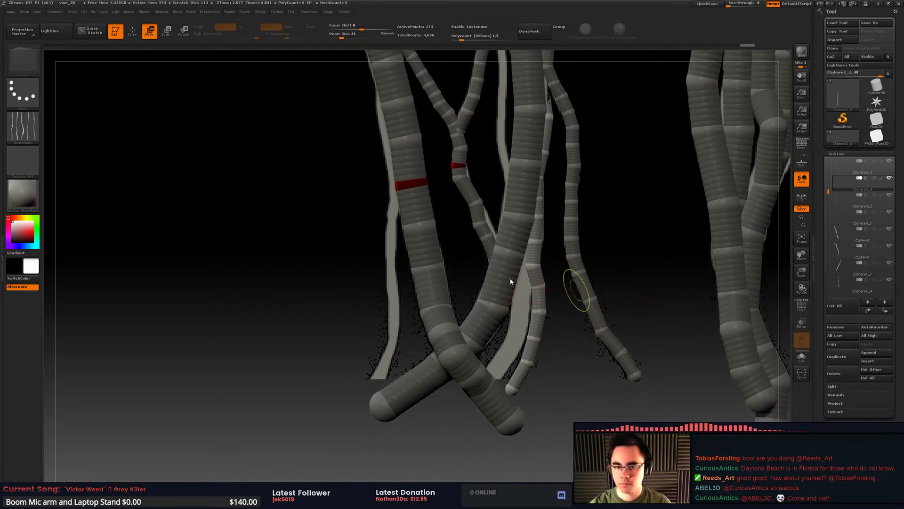
Step: Save the project
key(ctrl+s)
double_click(516, 181)
click(476, 254)
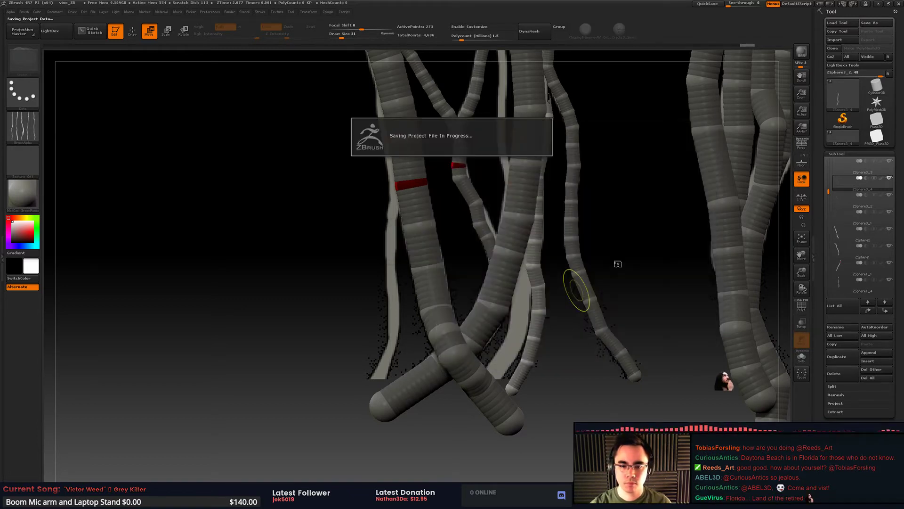
Step: Nudge the ZSphere where the copied vine emerges beside the thick branch
alt+drag(610, 277, 599, 270)
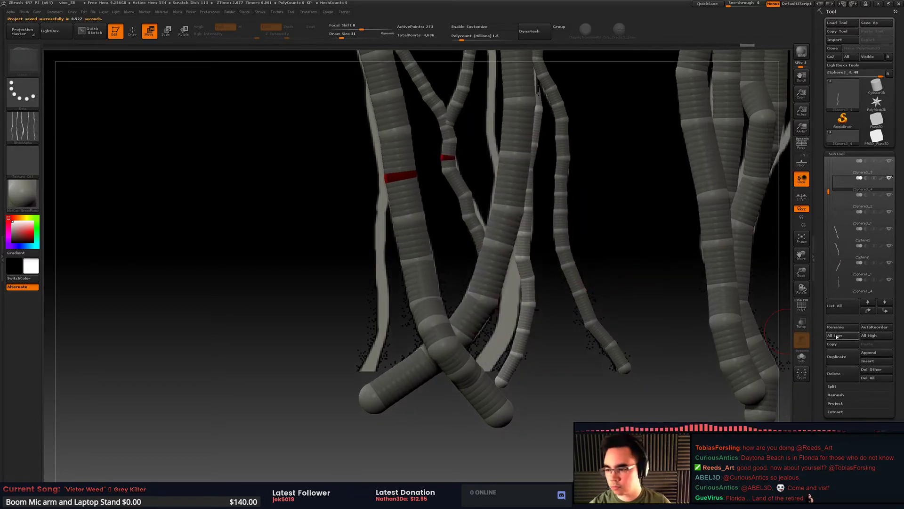
mouse_move(874, 267)
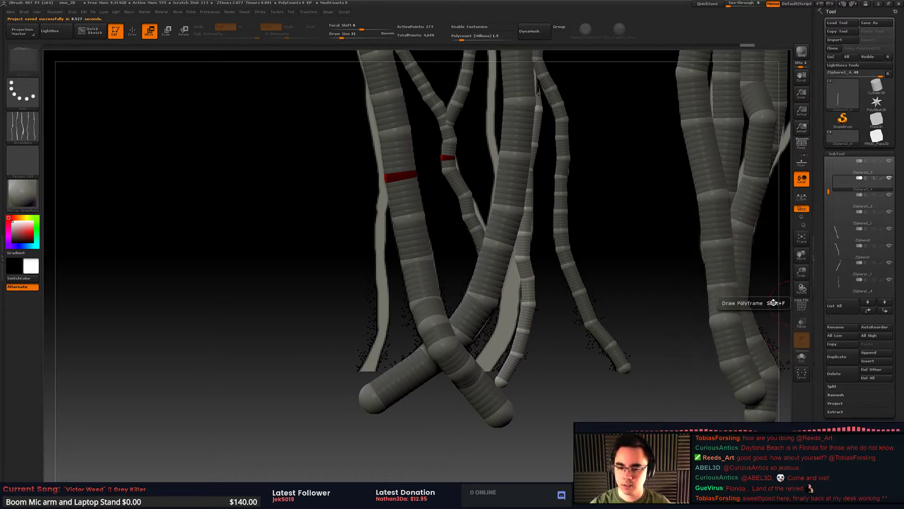
alt+drag(773, 302, 773, 250)
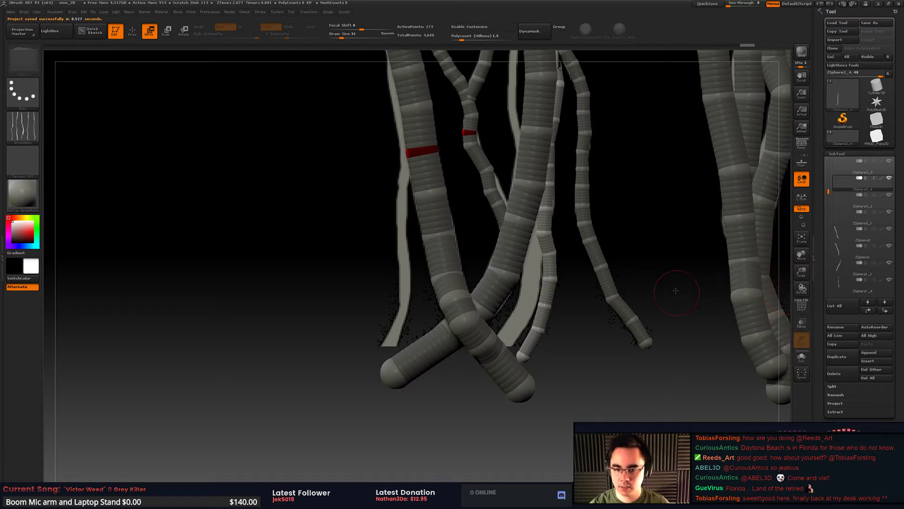
alt+drag(675, 291, 681, 301)
drag(546, 243, 549, 245)
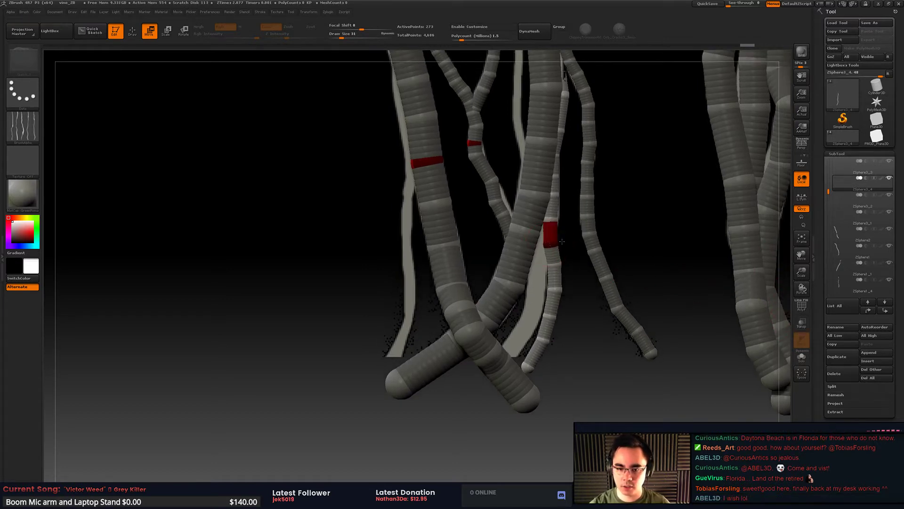
Step: Duplicate the thin vine, delete a ZSphere near the copy's lower end, and pull its lower section away from the original
click(836, 356)
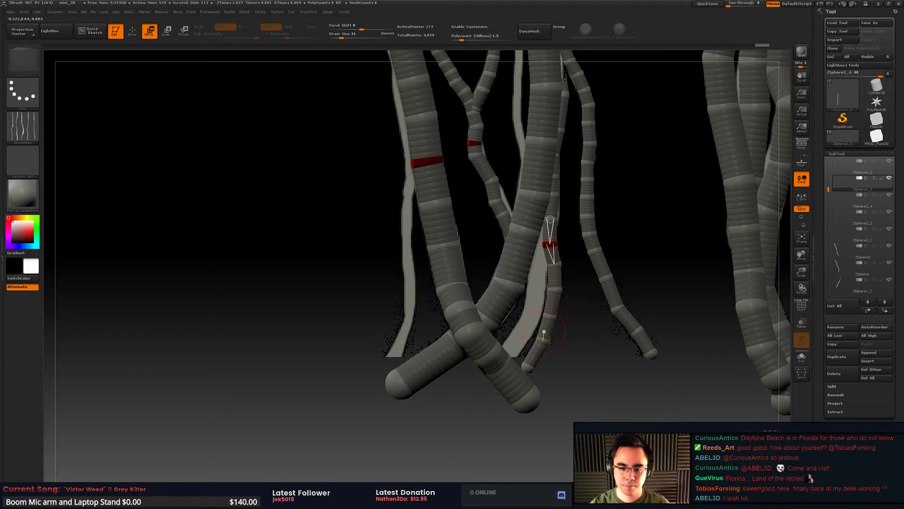
key(q)
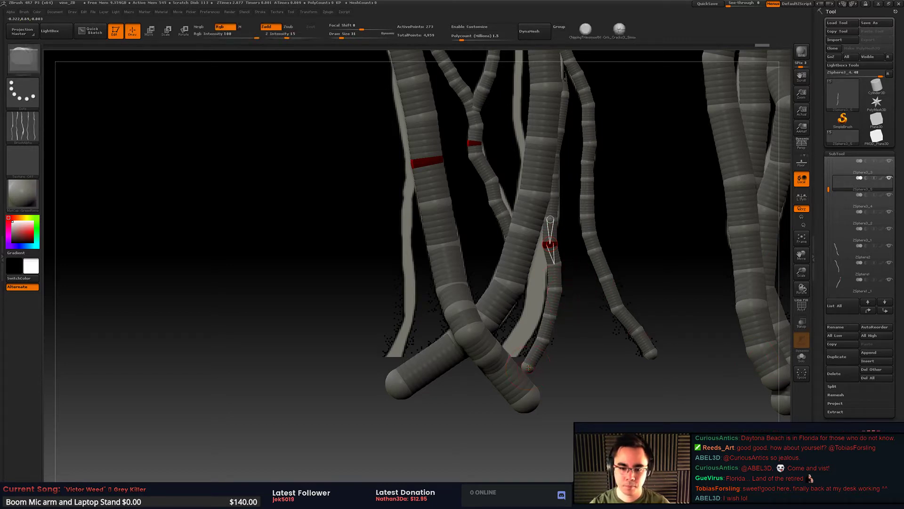
alt+click(544, 340)
key(w)
key(space)
mouse_move(569, 304)
mouse_down()
mouse_move(603, 293)
mouse_move(581, 279)
mouse_move(590, 310)
mouse_up()
drag(559, 346, 567, 428)
Step: Thicken the new copy's lower end and swing it across toward the base of the wide flat vine
key(e)
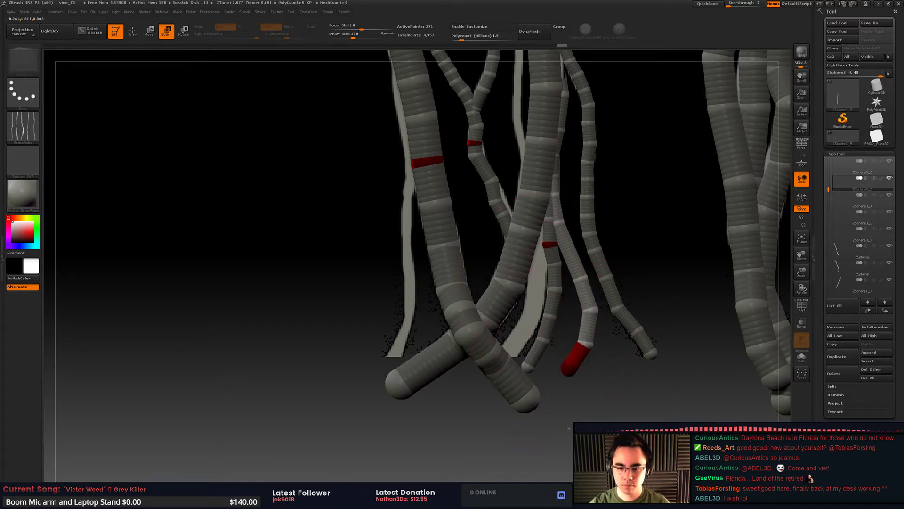
drag(590, 312, 611, 271)
key(q)
mouse_move(568, 378)
mouse_down()
mouse_move(516, 343)
mouse_move(560, 383)
mouse_move(519, 340)
mouse_move(506, 355)
mouse_up()
key(ctrl+z)
key(w)
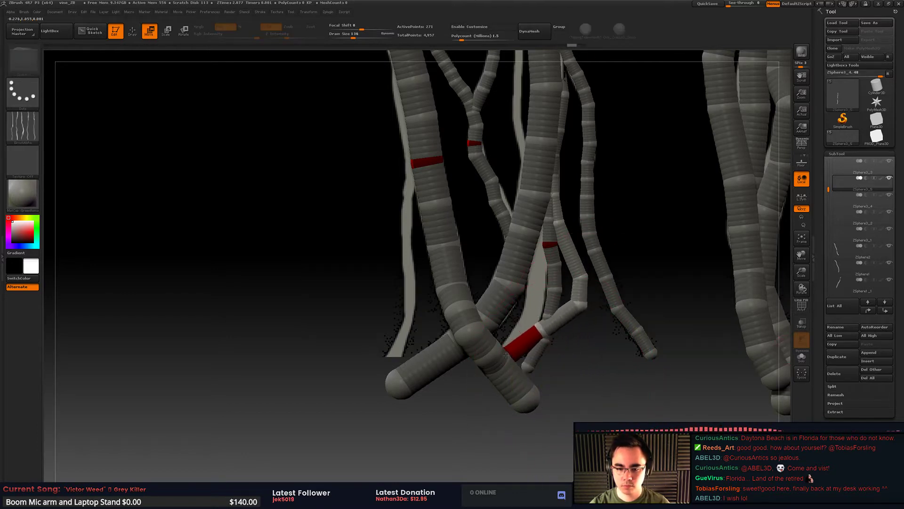
Step: Bend the copied vine's lower ZSpheres toward the wide flat vine and pull its upper section clear of the neighbouring thin vines
key(space)
drag(583, 305, 535, 295)
mouse_move(543, 332)
mouse_down()
mouse_move(525, 324)
mouse_move(531, 328)
mouse_up()
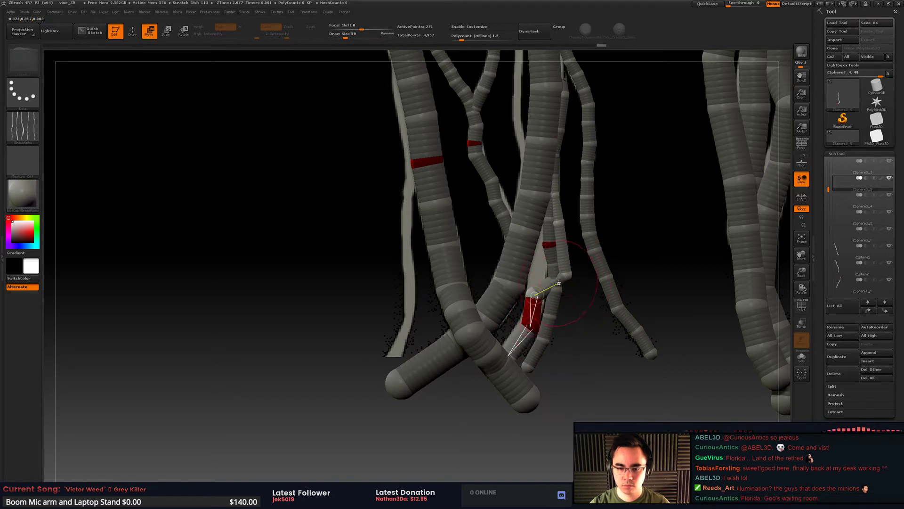
drag(559, 283, 583, 250)
key(space)
drag(576, 161, 611, 161)
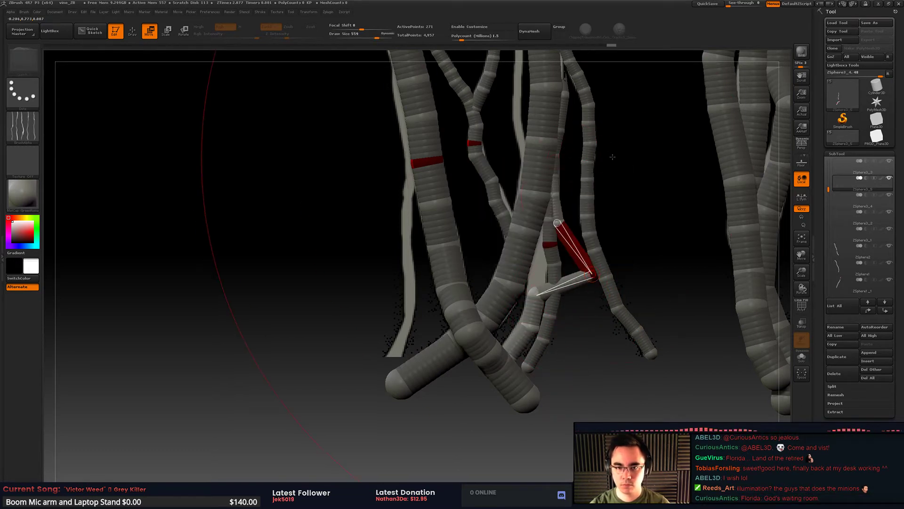
mouse_move(564, 93)
mouse_down()
mouse_move(643, 108)
mouse_move(626, 110)
mouse_up()
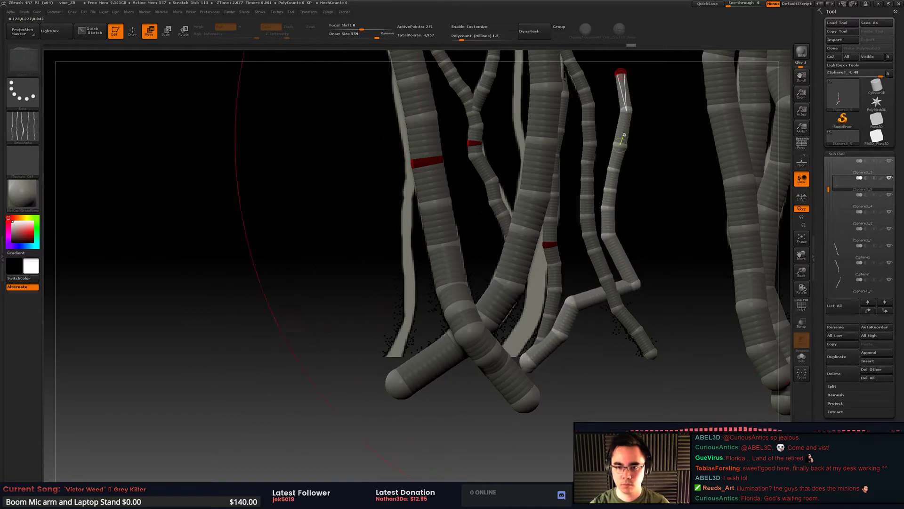
Step: Delete the surplus ZSpheres along the copy's upper section and bend, leaving a simpler chain with one long top segment
key(q)
alt+click(624, 145)
alt+click(636, 284)
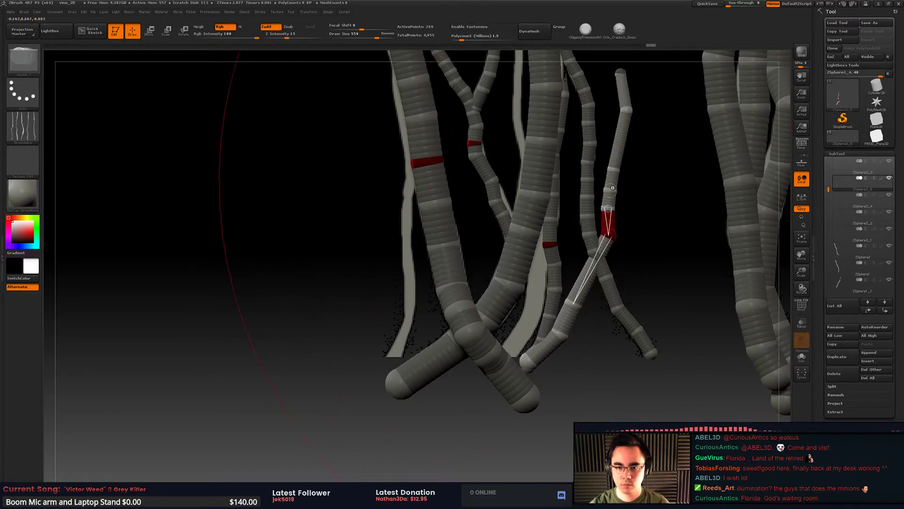
key(ctrl+z)
alt+click(626, 110)
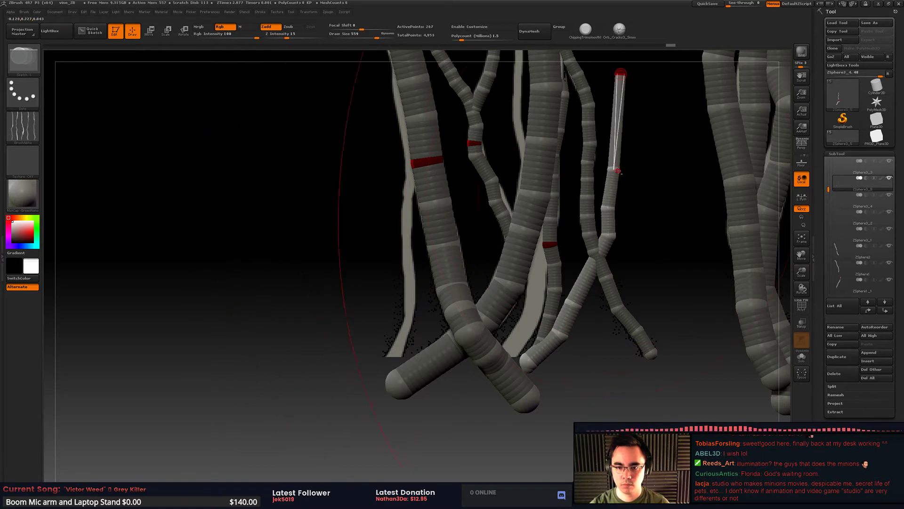
alt+click(614, 169)
alt+click(610, 206)
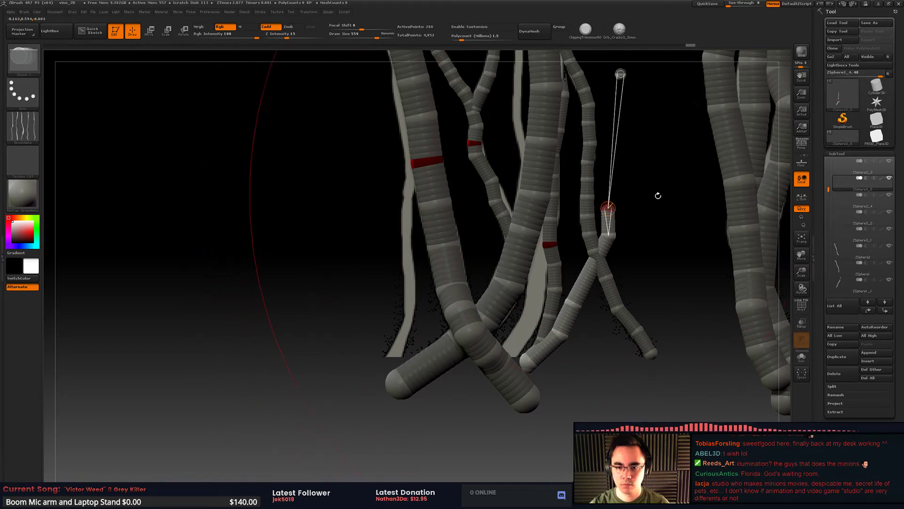
key(ctrl+z)
alt+click(609, 235)
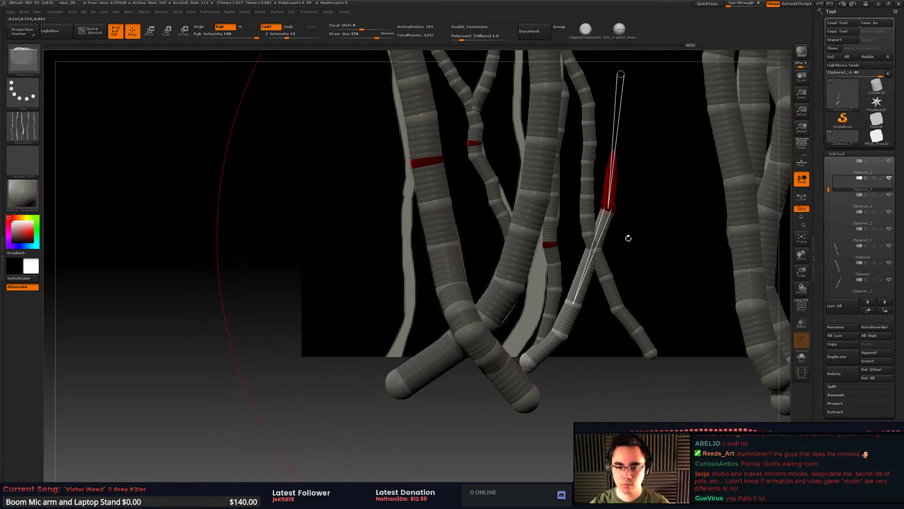
drag(627, 238, 618, 237)
Step: Move the simplified copy's ZSpheres over the wide flat vine and tuck its upper end behind the thick branch
key(space)
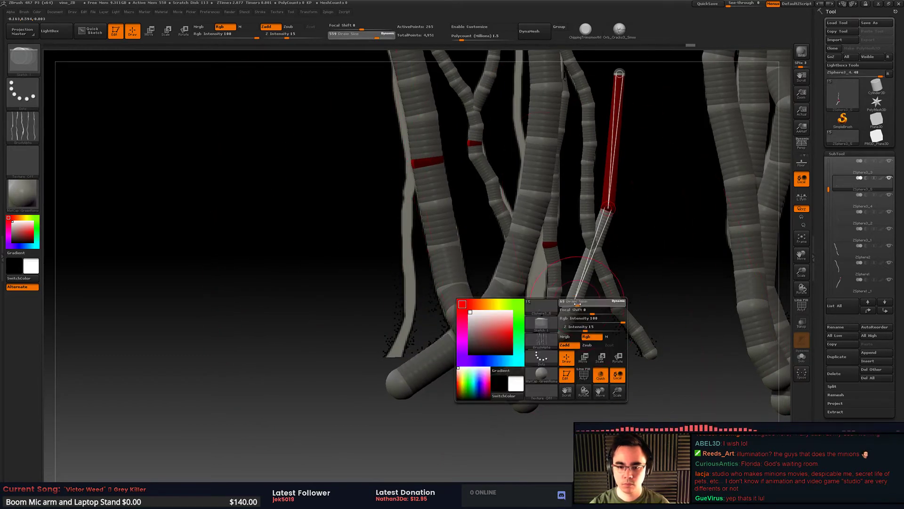
key(w)
drag(510, 350, 501, 359)
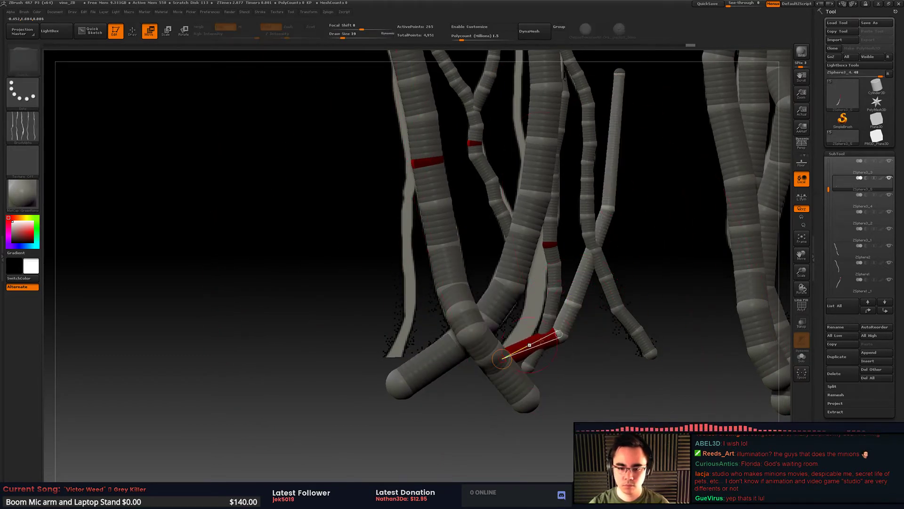
drag(559, 334, 526, 330)
drag(571, 304, 596, 257)
mouse_move(608, 208)
mouse_down()
mouse_move(618, 73)
mouse_move(539, 221)
mouse_up()
right_drag(559, 207, 576, 216)
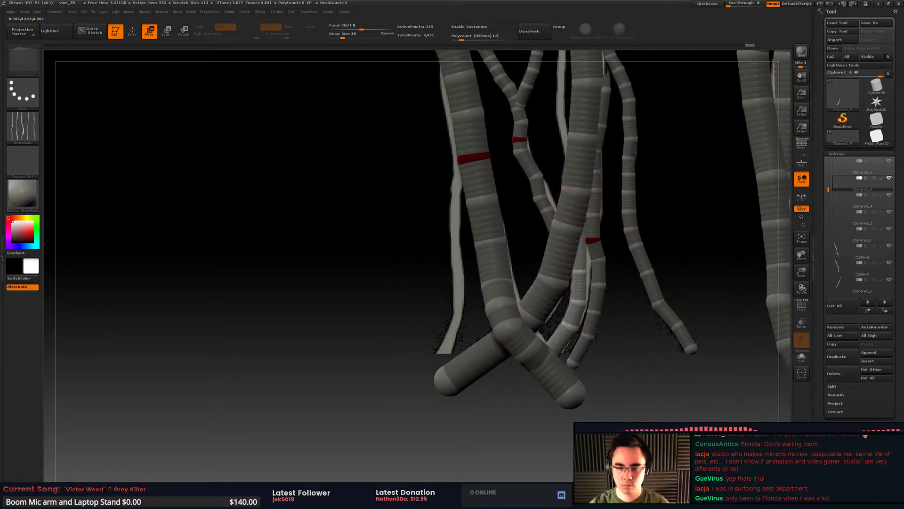
drag(588, 214, 561, 216)
mouse_move(562, 216)
right_down()
mouse_move(585, 216)
mouse_move(573, 215)
right_up()
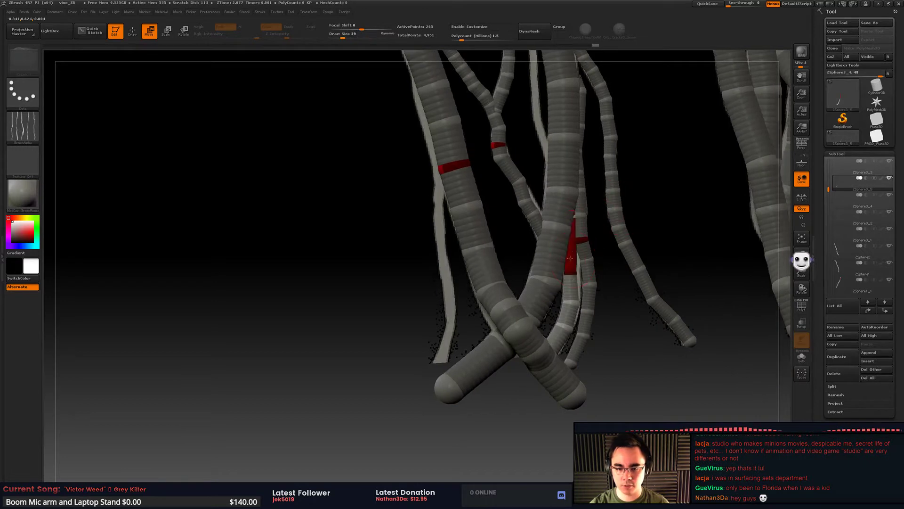
Step: Insert a ZSphere in the copy's upper segment, move it down the chain, and thicken the vine's lower part
mouse_move(573, 250)
right_down()
mouse_move(595, 251)
mouse_move(588, 271)
right_up()
key(q)
click(574, 265)
key(w)
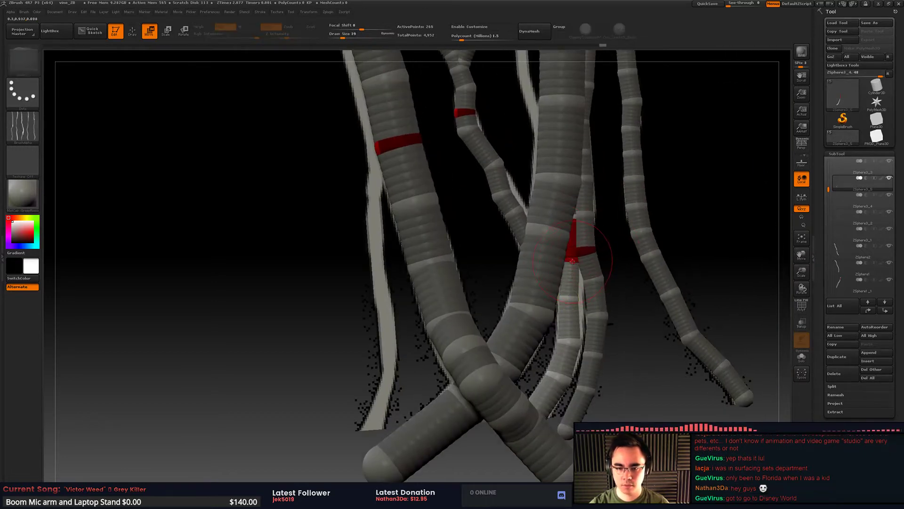
drag(572, 266, 571, 301)
key(e)
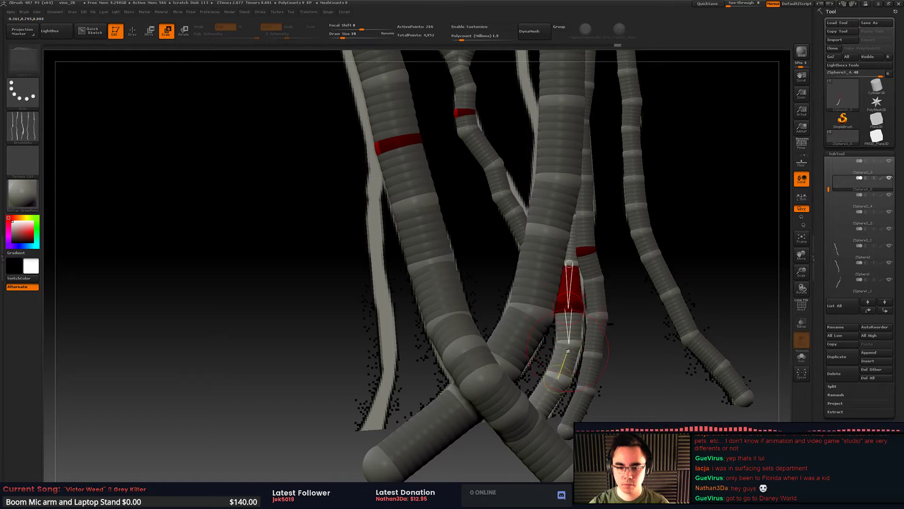
drag(561, 377, 569, 339)
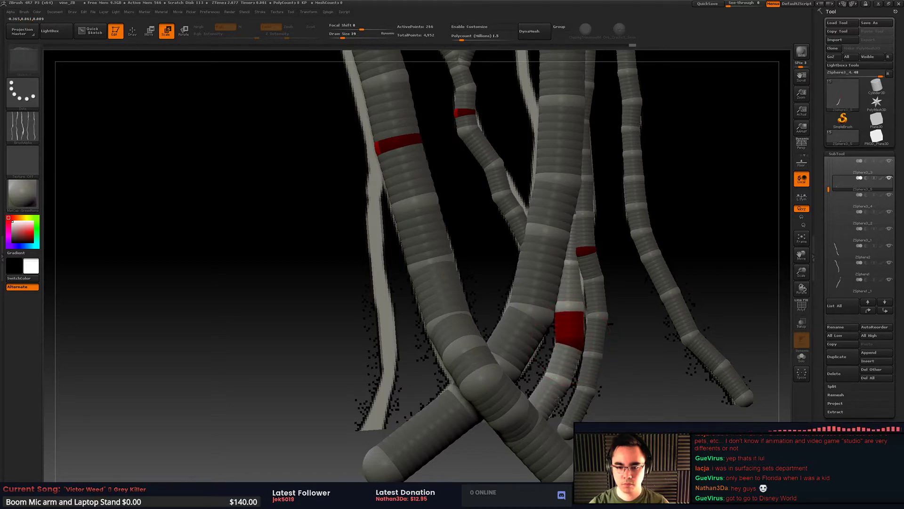
Step: Adjust the depth of the copy's middle and lower ZSpheres from the side so it sits among the neighbouring vines
mouse_move(559, 357)
ctrl+right_down()
mouse_move(575, 311)
mouse_move(617, 307)
mouse_move(539, 309)
ctrl+right_up()
key(q)
key(w)
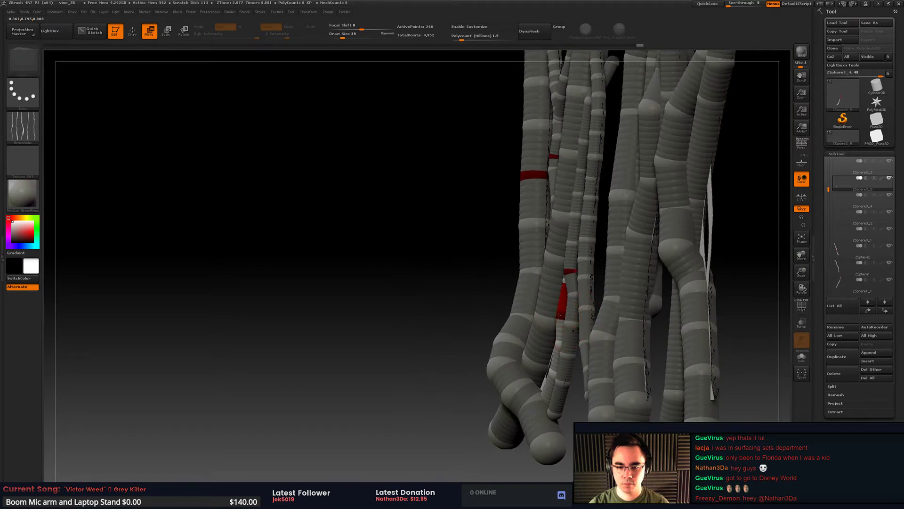
drag(554, 318, 561, 336)
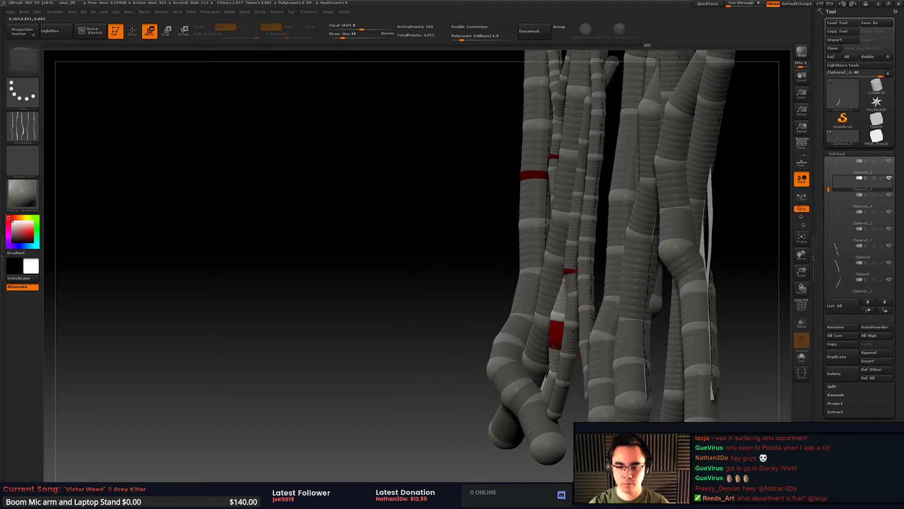
drag(545, 370, 563, 318)
right_drag(557, 315, 559, 313)
drag(577, 306, 555, 340)
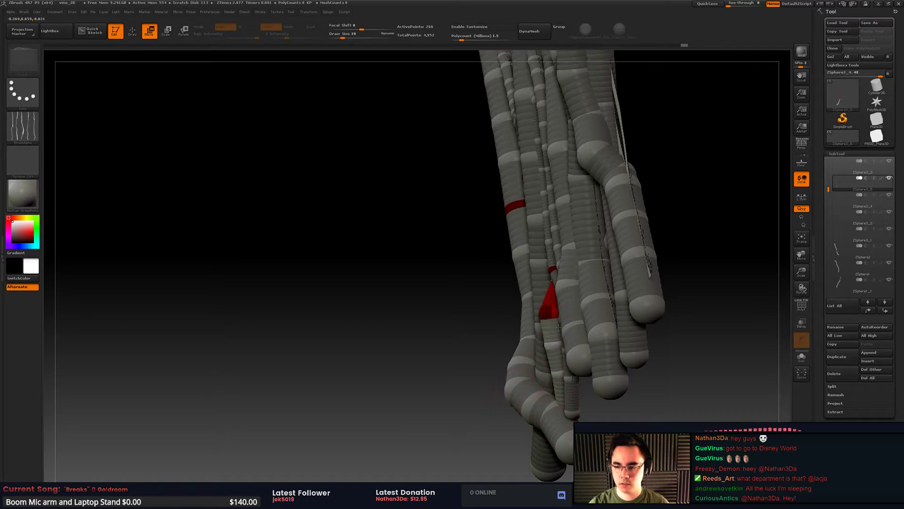
alt+drag(666, 283, 636, 185)
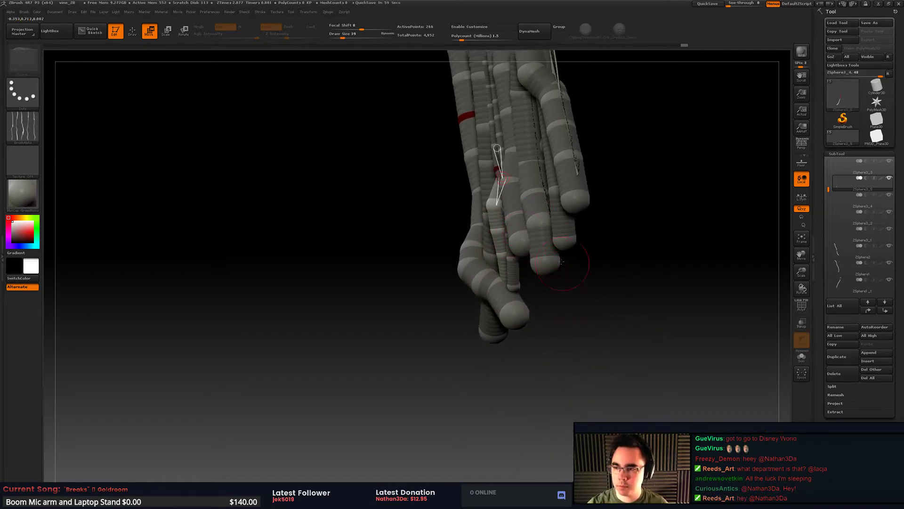
Step: Select the forked thin vine between the two thick branches and shift the ZSphere below its fork
mouse_move(554, 262)
mouse_down()
mouse_move(576, 264)
mouse_move(598, 221)
mouse_move(589, 351)
mouse_up()
alt+click(450, 285)
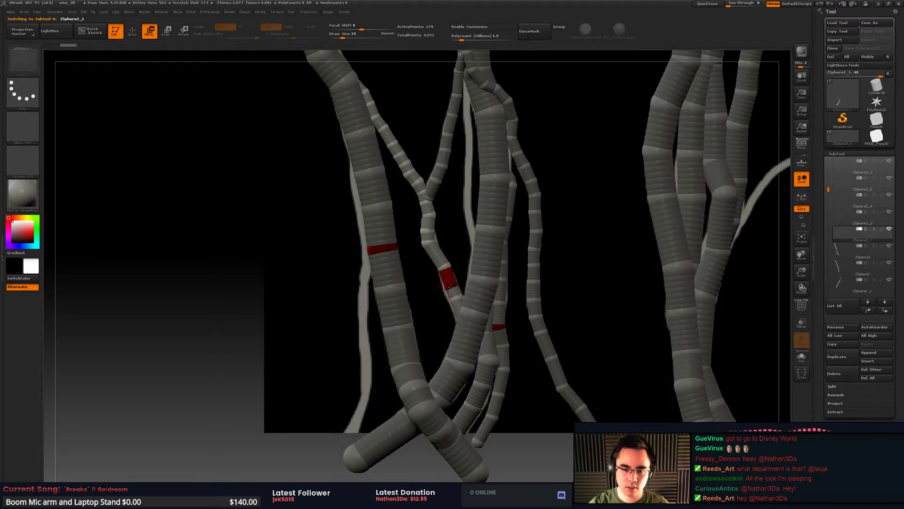
ctrl+right_drag(468, 283, 497, 325)
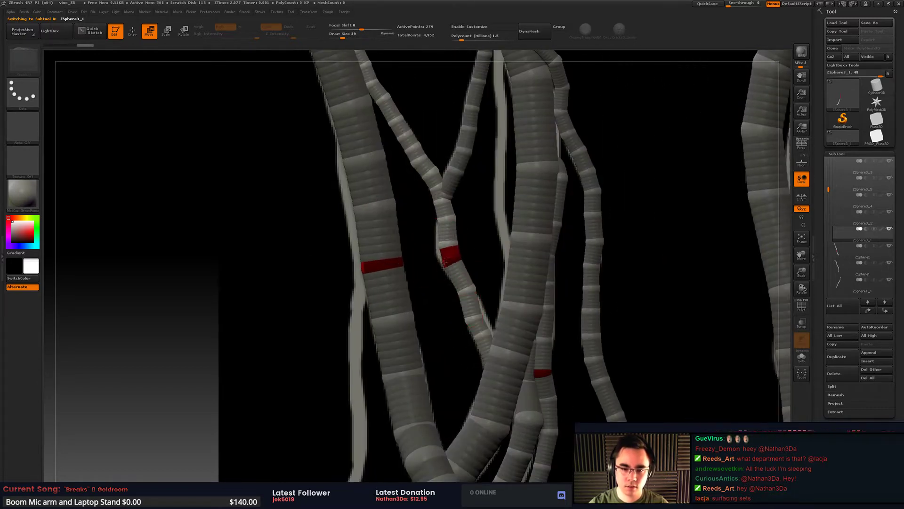
drag(443, 251, 453, 269)
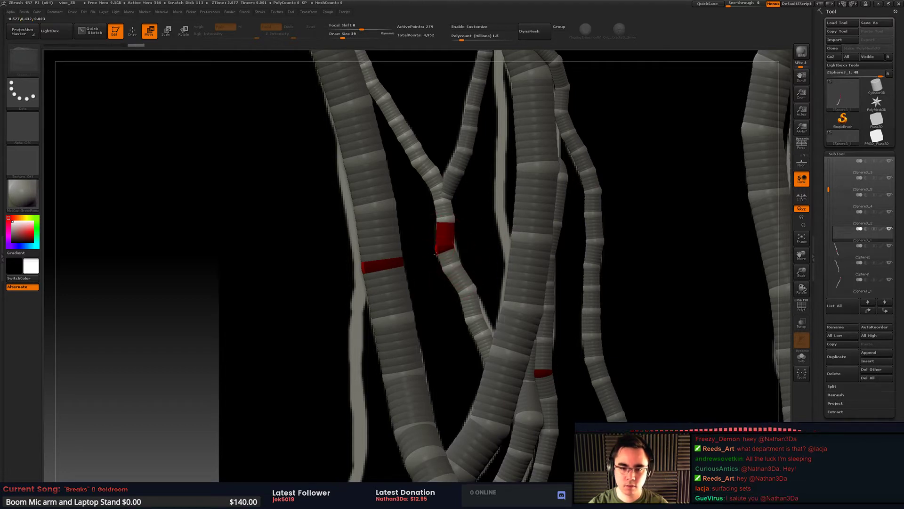
Step: Select the thin vine running from the fork up to the middle thick branch, and save the project
ctrl+right_drag(490, 255, 490, 224)
alt+right_drag(491, 223, 522, 267)
alt+right_drag(523, 267, 529, 314)
drag(530, 313, 542, 257)
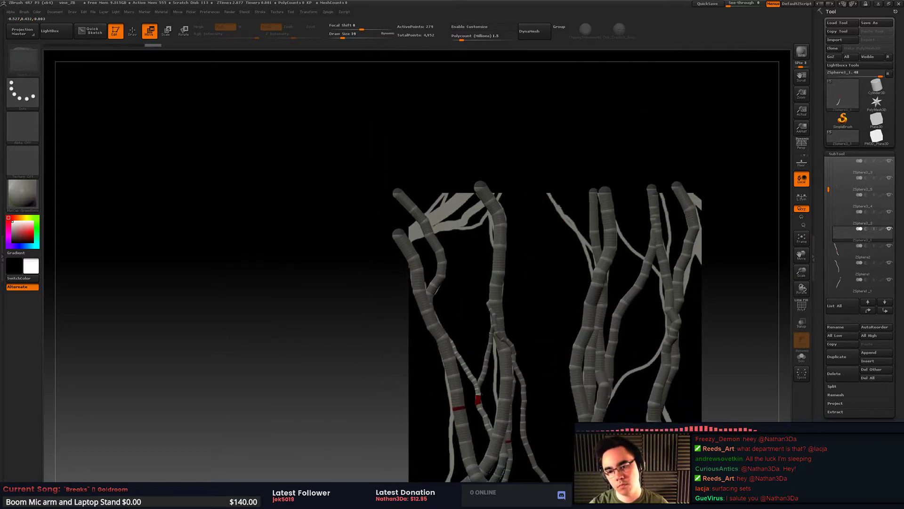
alt+right_drag(558, 207, 542, 141)
alt+right_drag(592, 239, 578, 203)
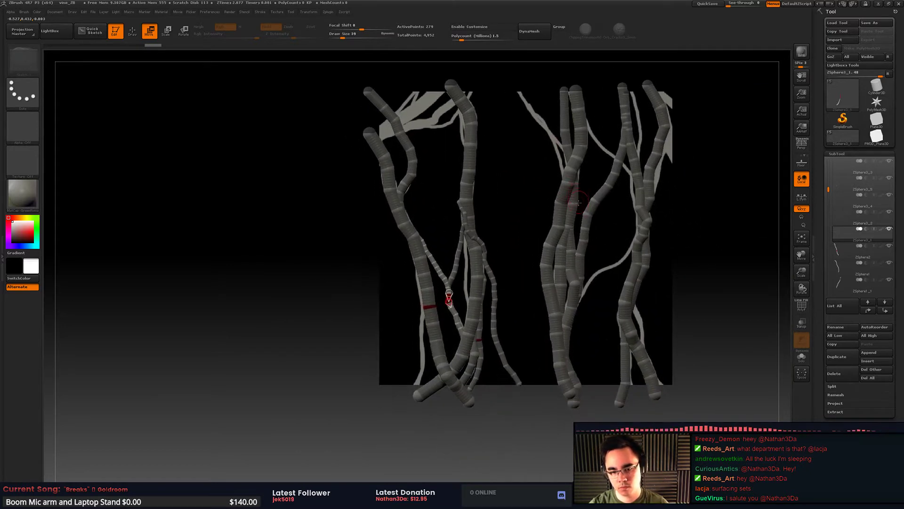
key(q)
mouse_move(502, 253)
mouse_down()
mouse_move(535, 261)
mouse_move(551, 286)
mouse_up()
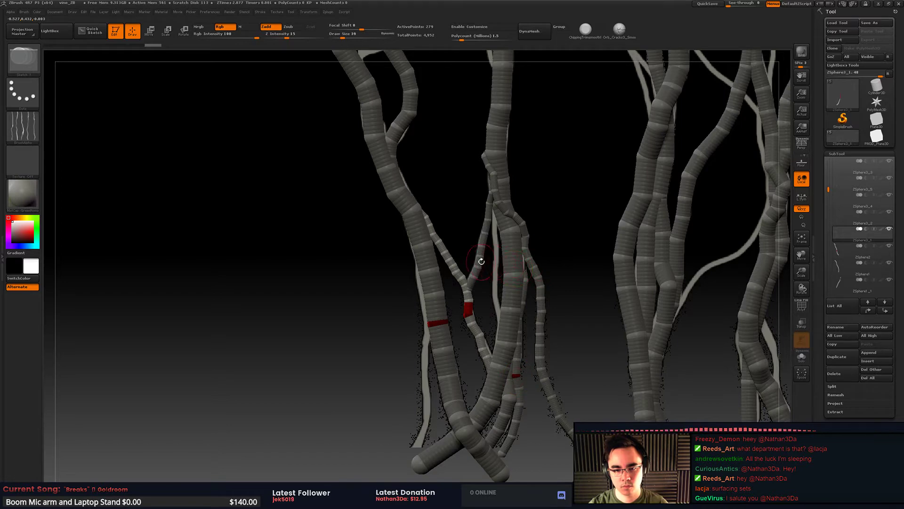
alt+click(500, 254)
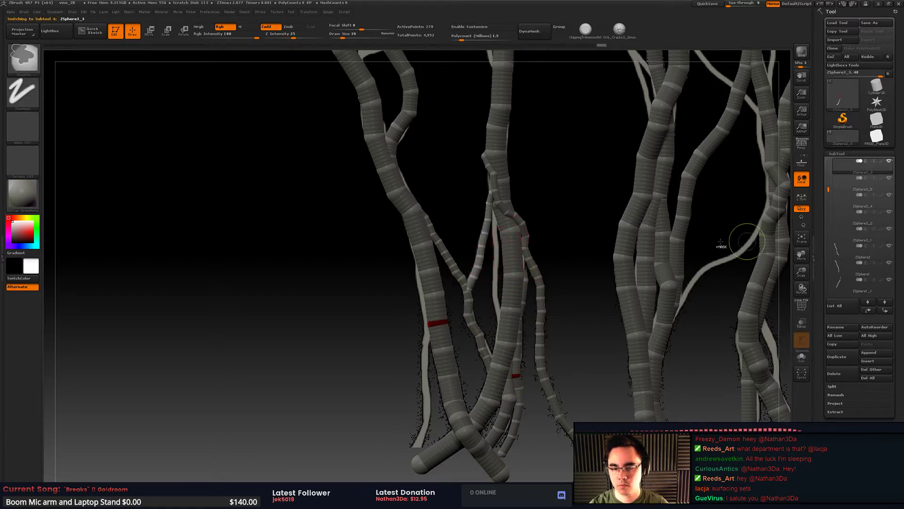
key(ctrl+s)
key(Return)
Step: Duplicate the selected thin vine and move the copy over the narrow flat vine beside the middle thick branch
click(472, 255)
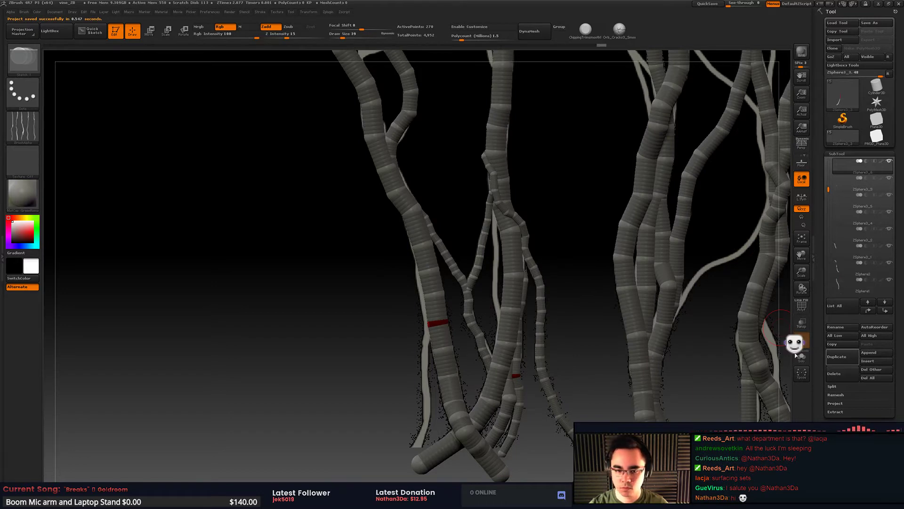
click(838, 358)
key(w)
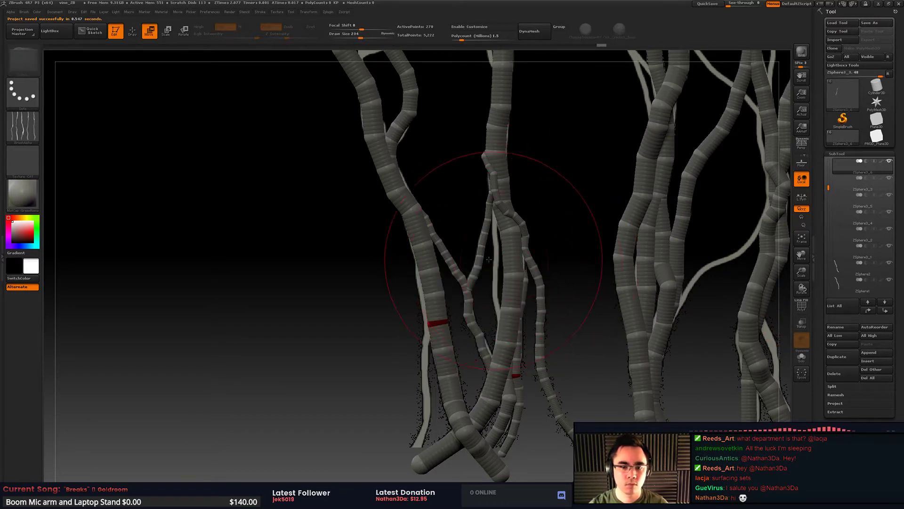
drag(481, 256, 499, 264)
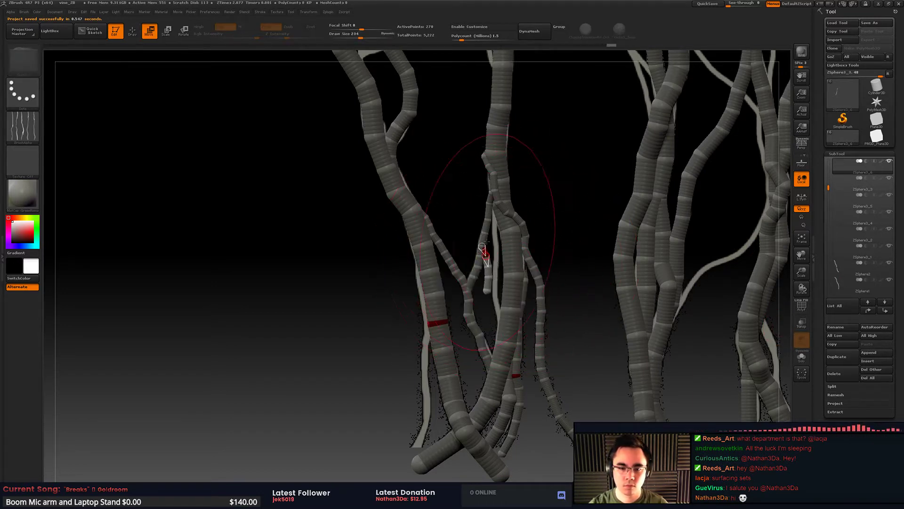
mouse_move(485, 257)
mouse_down()
mouse_move(485, 299)
mouse_move(499, 325)
mouse_up()
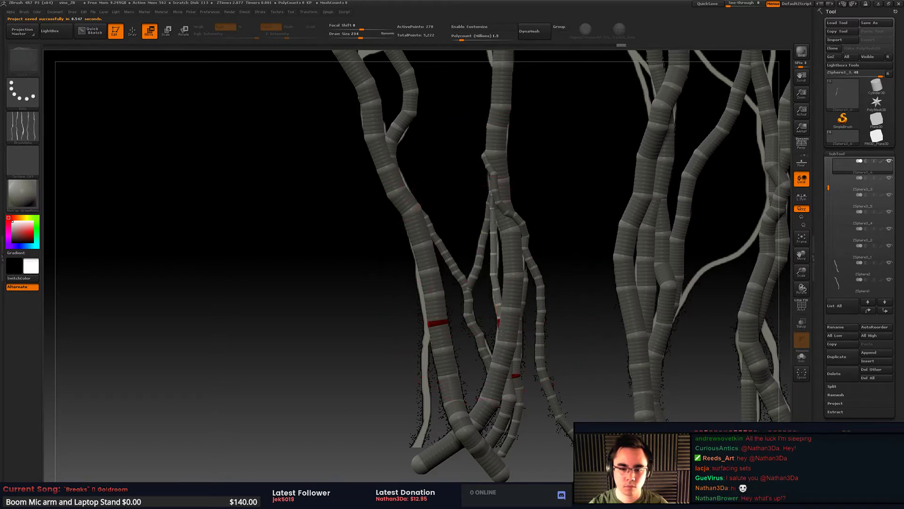
mouse_move(493, 249)
mouse_down()
mouse_move(501, 290)
mouse_move(481, 246)
mouse_move(494, 278)
mouse_up()
Step: Insert extra ZSpheres in the new copy and reposition its upper ZSpheres beneath the junction on the thick branch, undoing the last change
key(space)
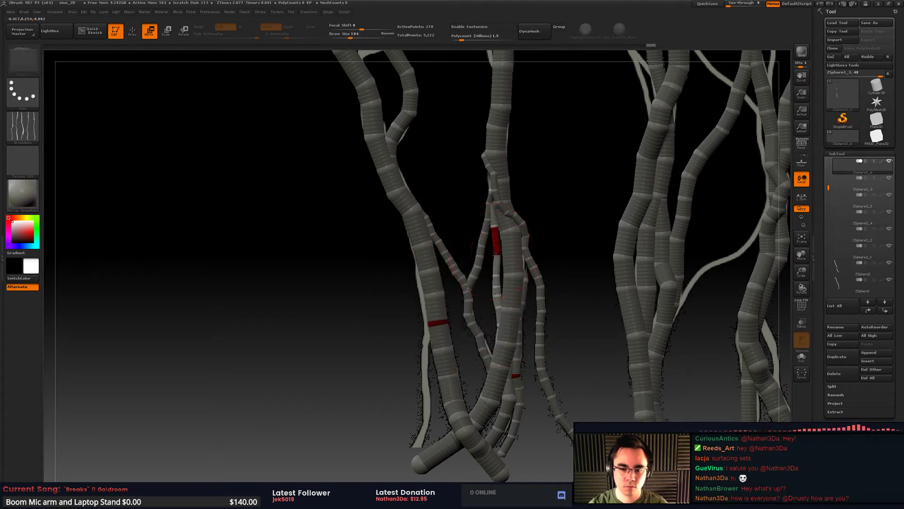
key(q)
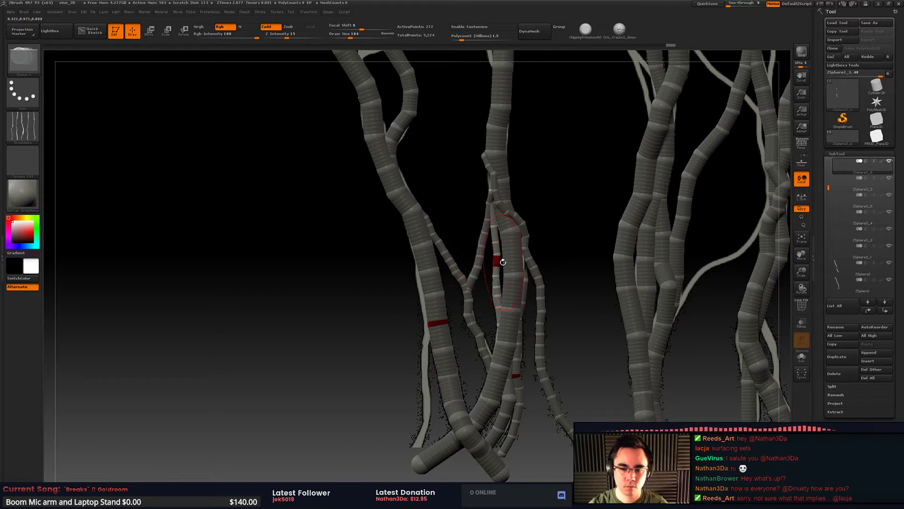
key(w)
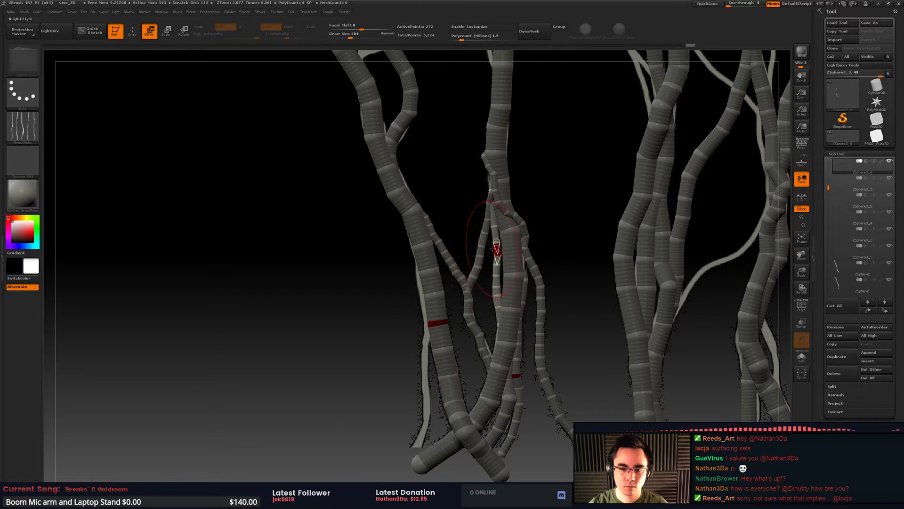
ctrl+right_drag(492, 248, 471, 274)
key(space)
drag(520, 227, 507, 227)
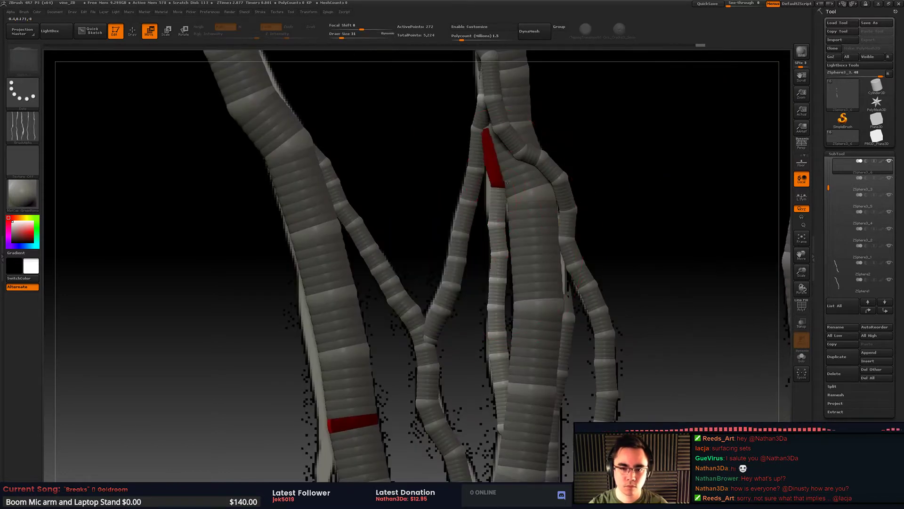
drag(494, 180, 487, 180)
drag(486, 139, 484, 148)
drag(500, 254, 494, 225)
mouse_move(495, 221)
right_down()
mouse_move(513, 200)
mouse_move(470, 204)
right_up()
key(ctrl+z)
Step: Reposition the new copy's lowest ZSpheres in width and depth so its lower end follows the side of the thick branch
right_drag(488, 320, 530, 328)
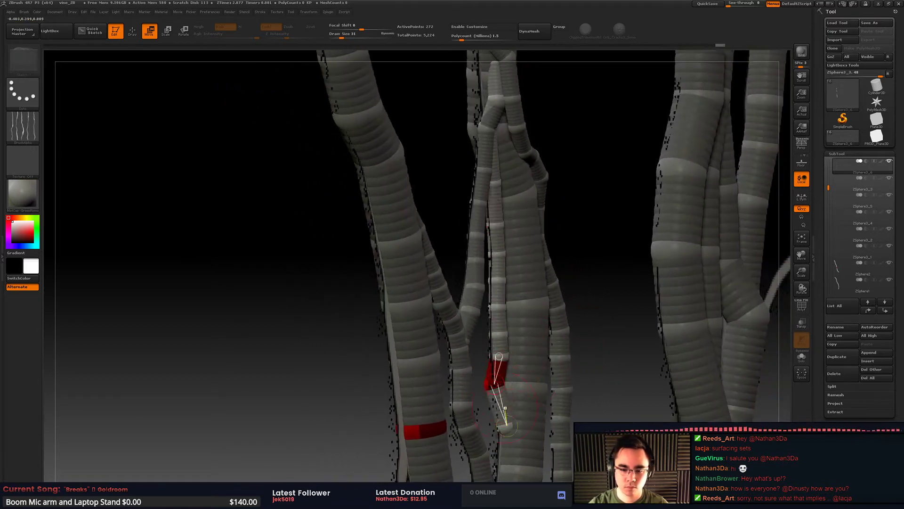
drag(507, 428, 493, 427)
right_drag(493, 426, 588, 424)
drag(490, 426, 500, 425)
right_drag(468, 359, 510, 338)
drag(510, 337, 485, 391)
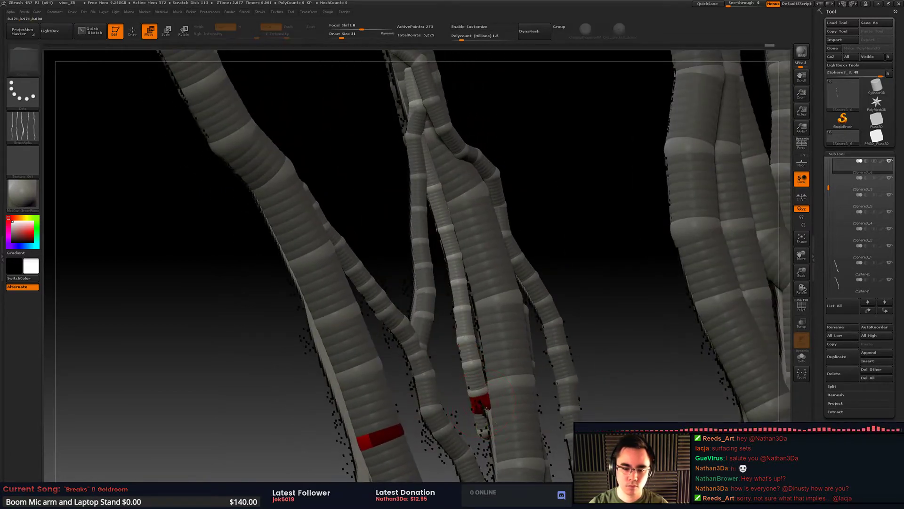
Step: Reposition the vine copy's lowest ZSpheres with a smaller draw size so its lower end tucks against the middle thick branch
drag(491, 373, 483, 406)
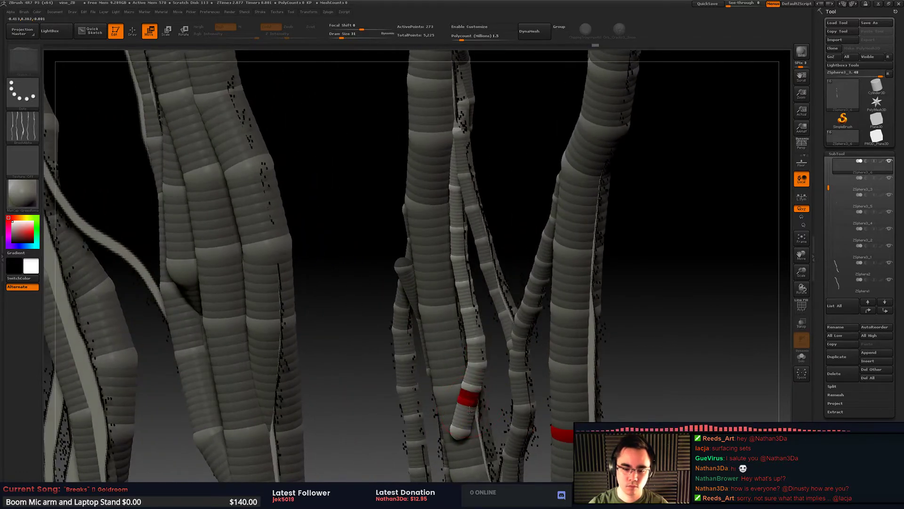
key(space)
click(478, 392)
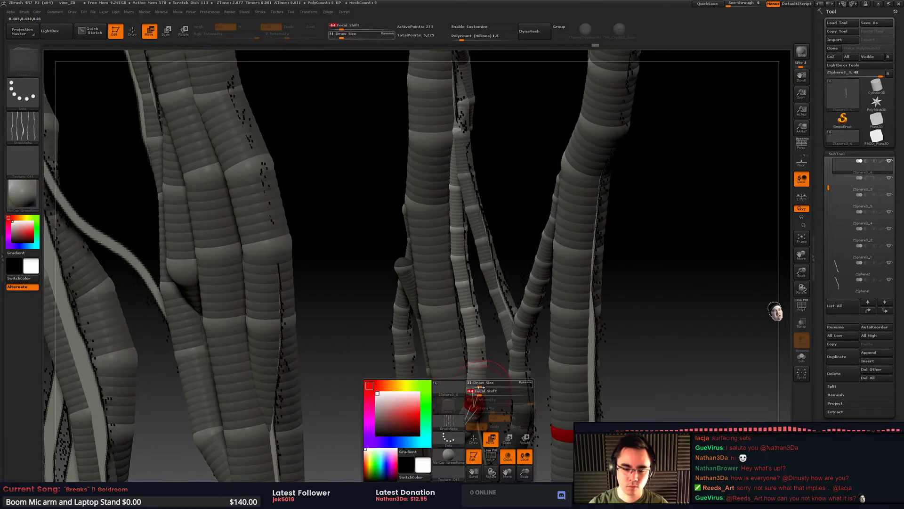
click(475, 389)
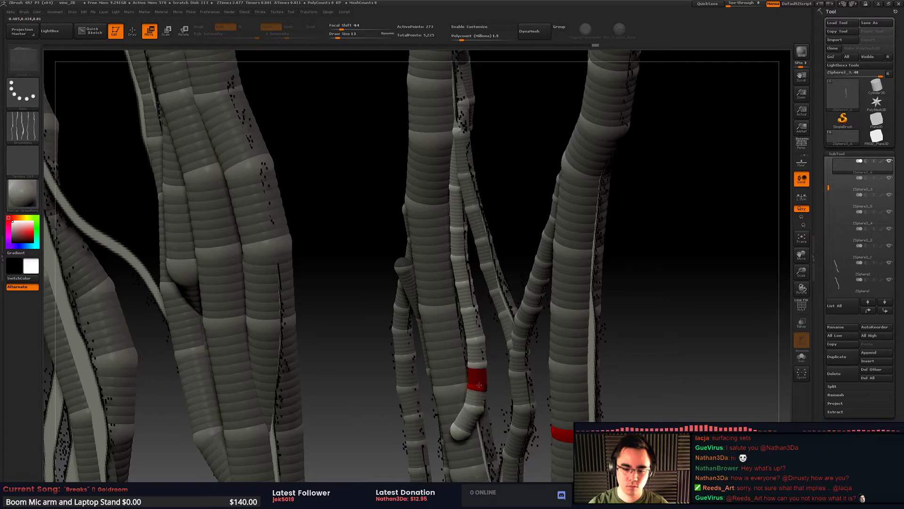
right_drag(479, 384, 461, 375)
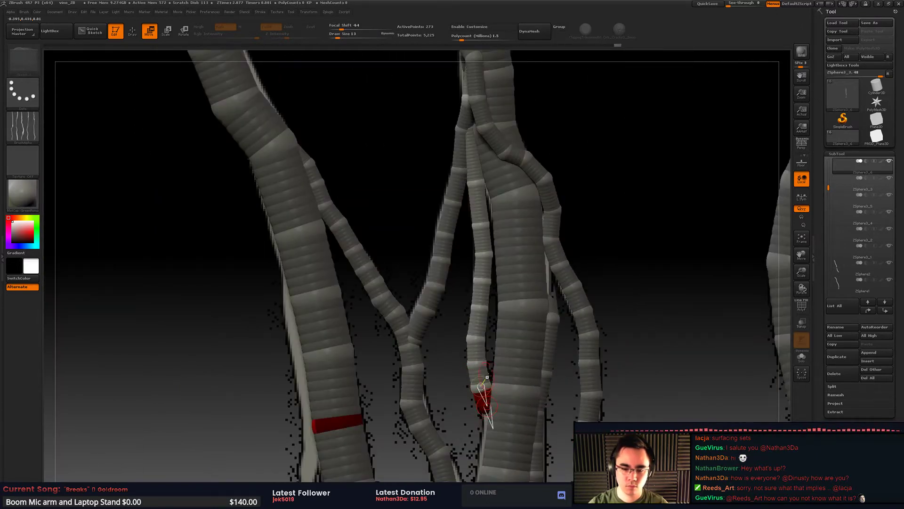
right_drag(487, 377, 488, 439)
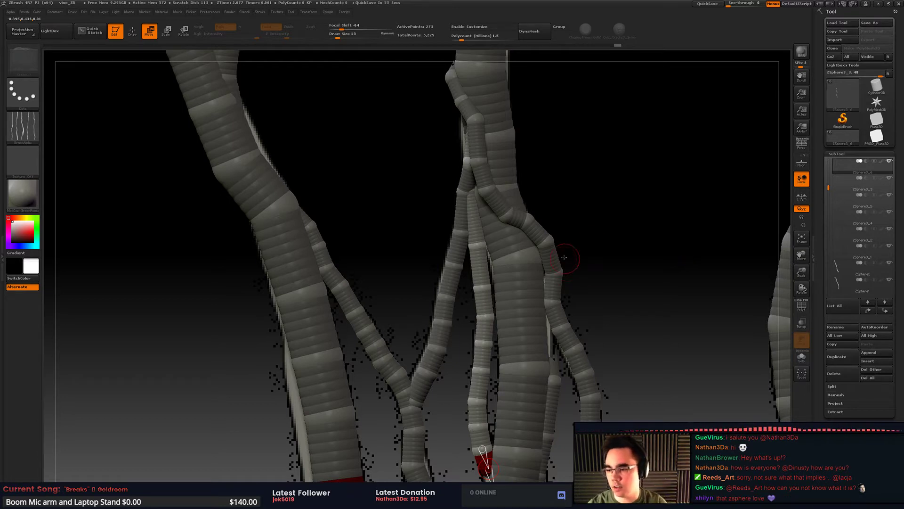
mouse_move(565, 257)
mouse_down()
mouse_move(537, 236)
mouse_move(570, 244)
mouse_up()
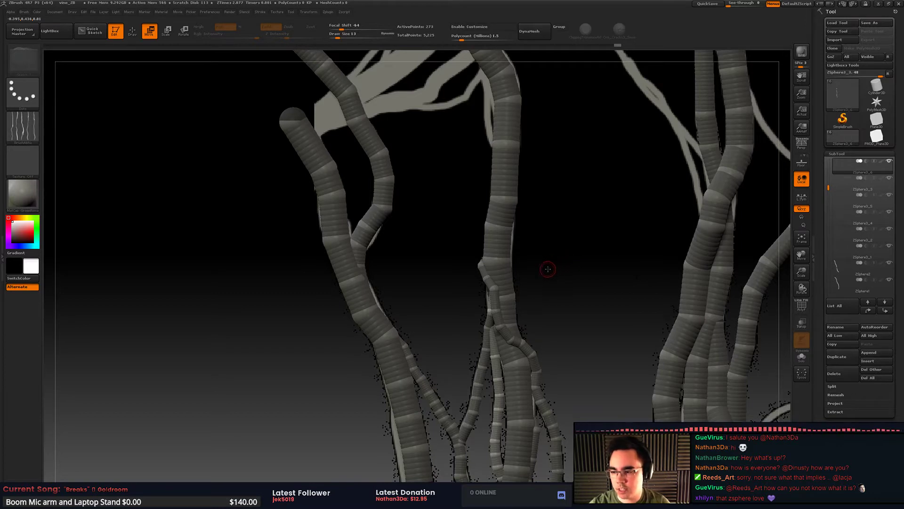
mouse_move(558, 264)
alt+mouse_down()
mouse_move(545, 249)
mouse_move(602, 237)
mouse_move(628, 204)
alt+mouse_up()
key(q)
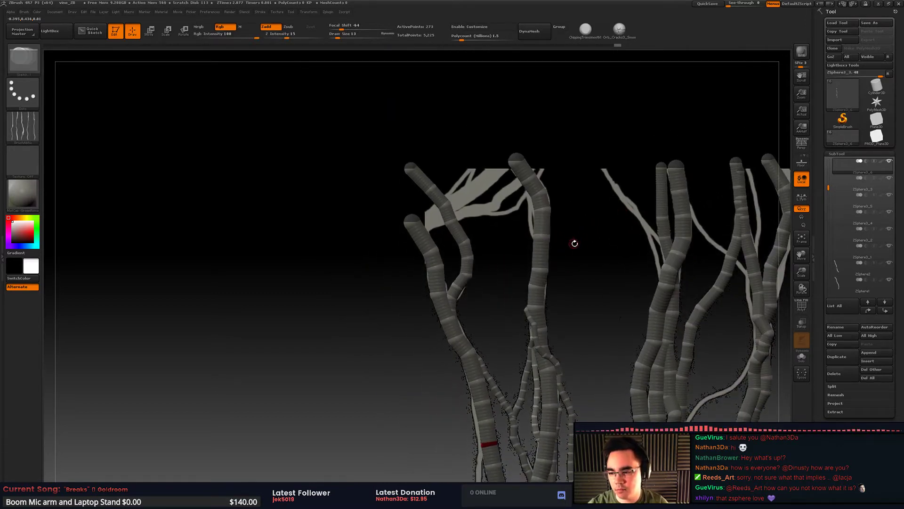
drag(574, 243, 571, 224)
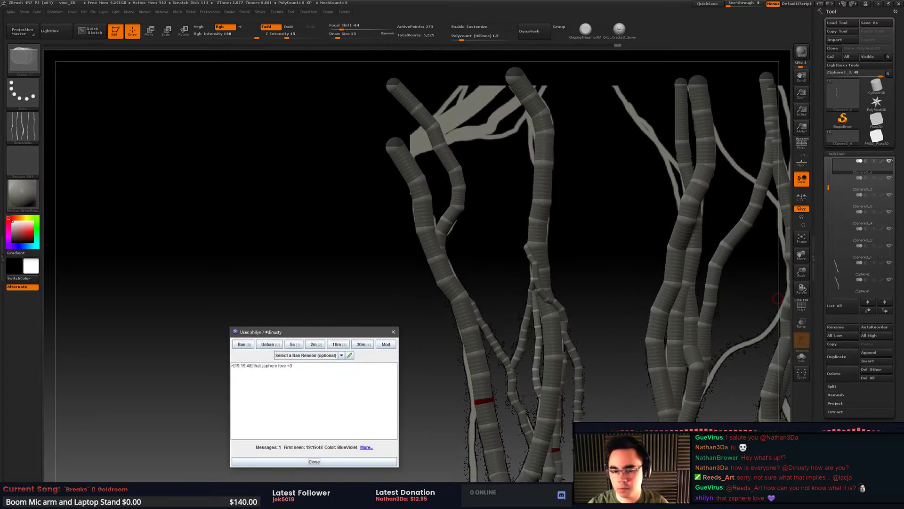
click(338, 345)
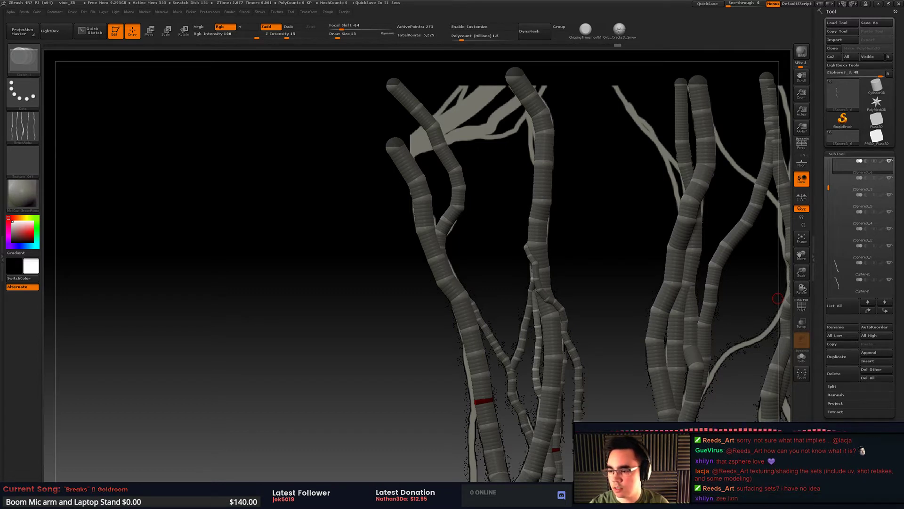
alt+drag(599, 282, 648, 305)
alt+drag(499, 275, 508, 240)
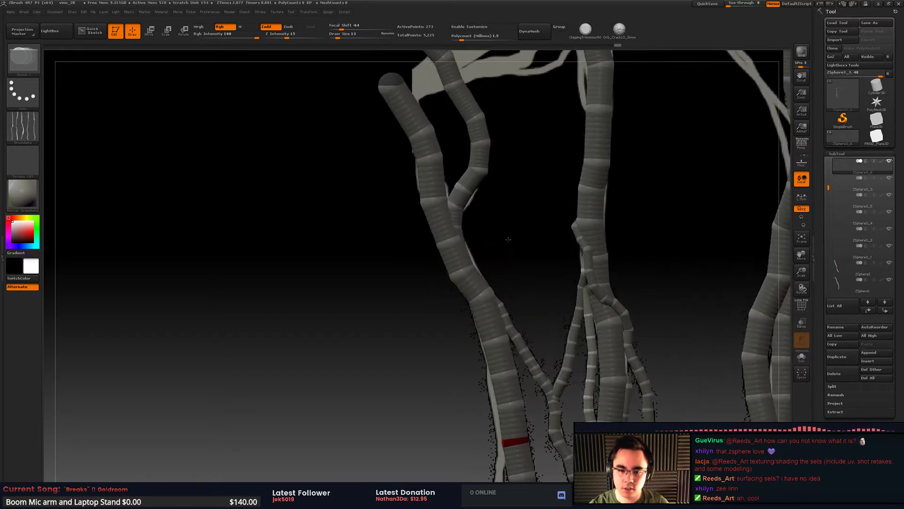
Step: Select the upper offshoot of the left thick branch and the thick branch itself as candidates for the next vine copy
mouse_move(459, 188)
right_down()
mouse_move(419, 189)
mouse_move(468, 184)
right_up()
alt+click(464, 186)
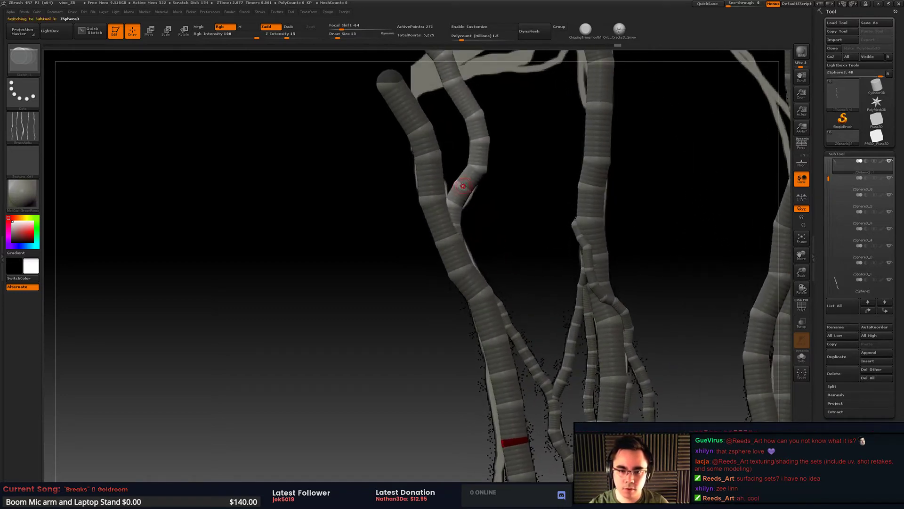
key(w)
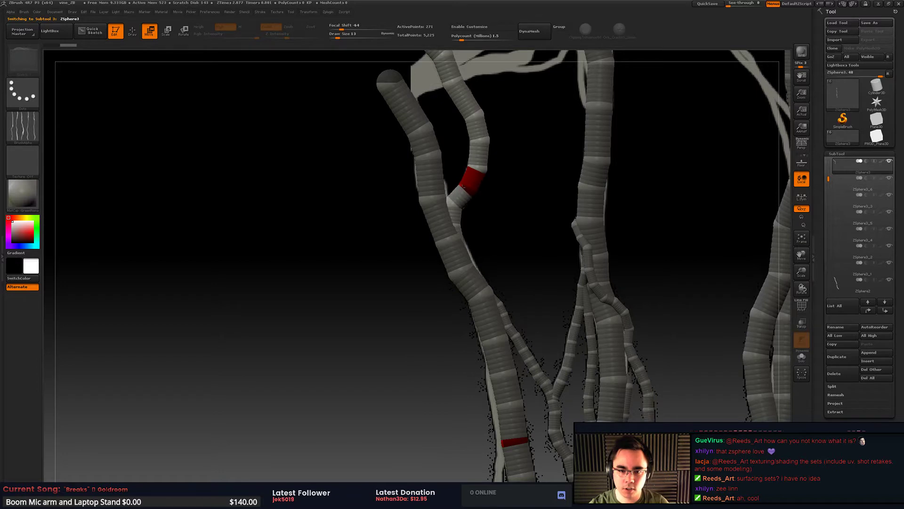
drag(463, 186, 476, 170)
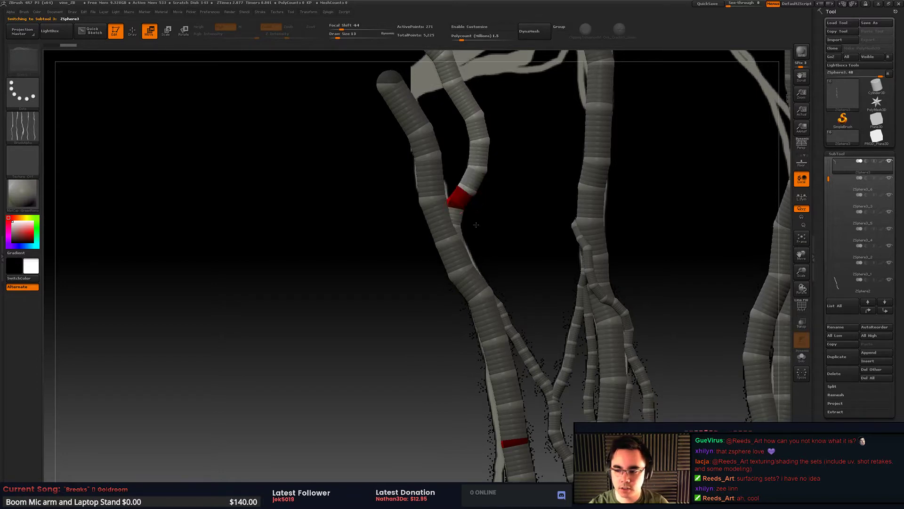
key(q)
mouse_move(540, 179)
alt+mouse_down()
mouse_move(535, 220)
mouse_move(462, 204)
mouse_move(495, 244)
mouse_move(503, 213)
alt+mouse_up()
alt+drag(558, 235, 543, 307)
alt+drag(541, 222, 508, 181)
alt+drag(541, 270, 614, 173)
drag(469, 281, 472, 297)
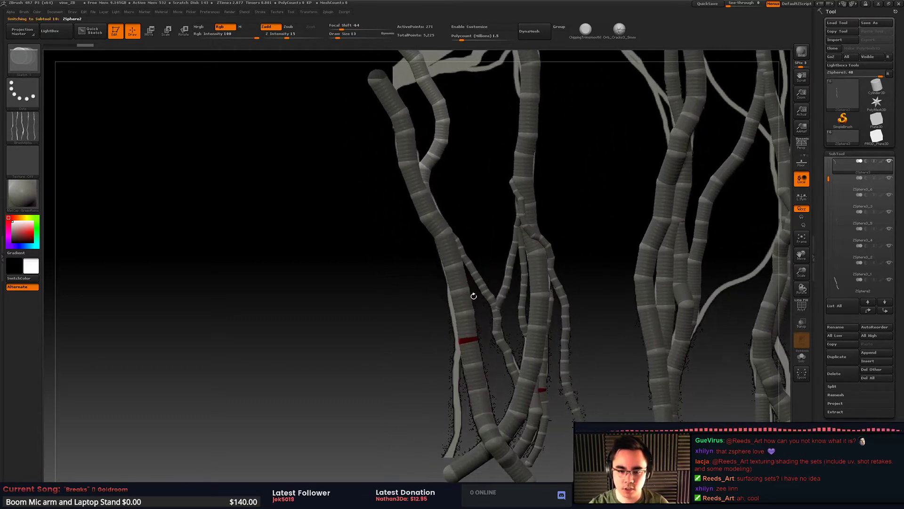
alt+click(463, 297)
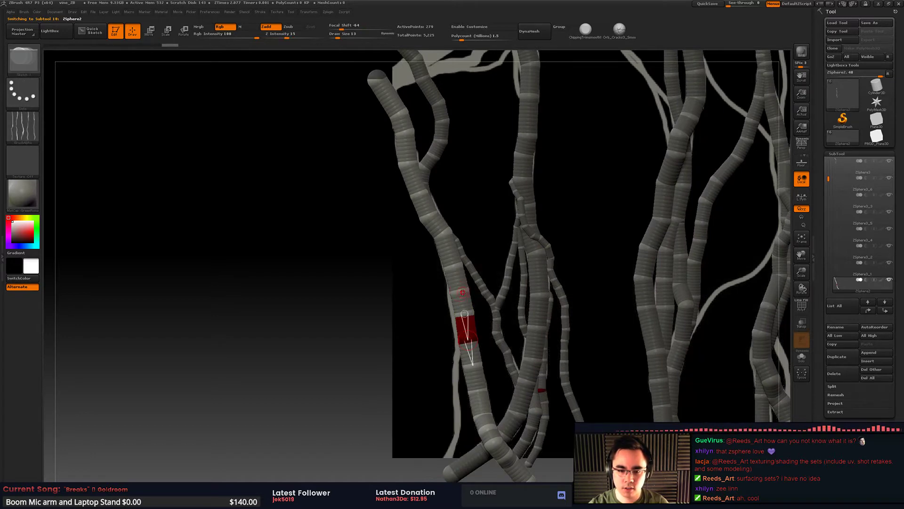
key(w)
drag(465, 329, 464, 291)
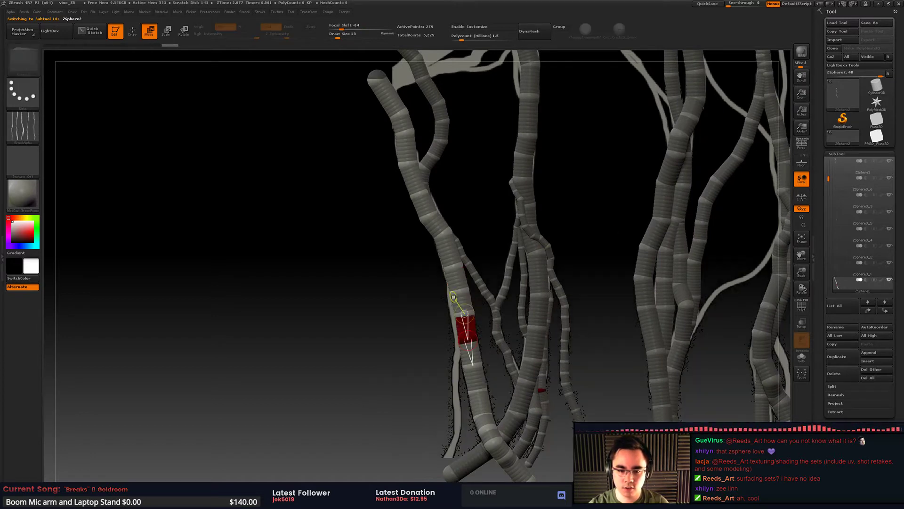
alt+right_drag(464, 327, 474, 291)
Step: Select the thin vine rising from the fork to the middle thick branch and duplicate it
alt+click(489, 255)
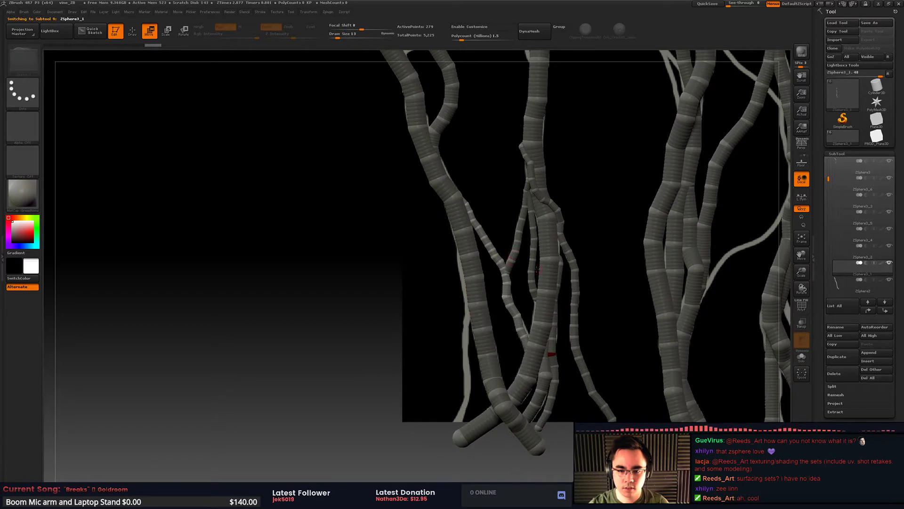
alt+click(778, 243)
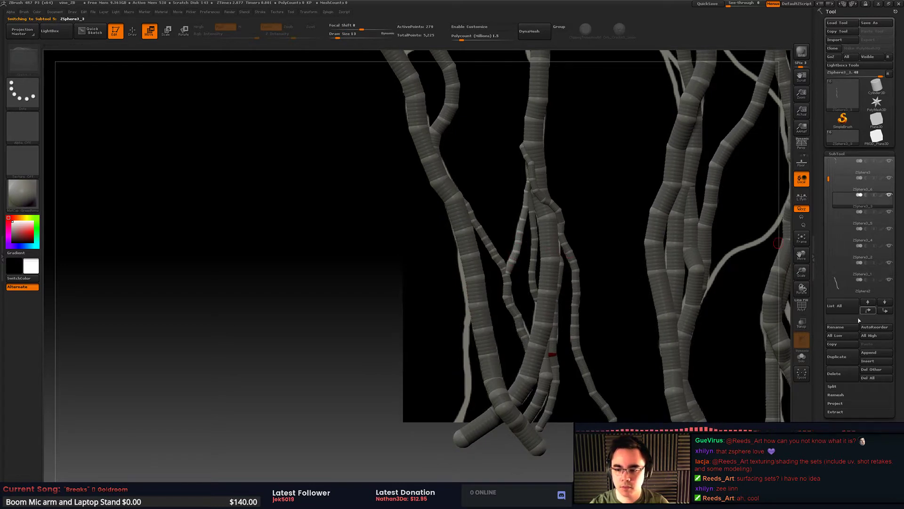
click(851, 376)
click(746, 390)
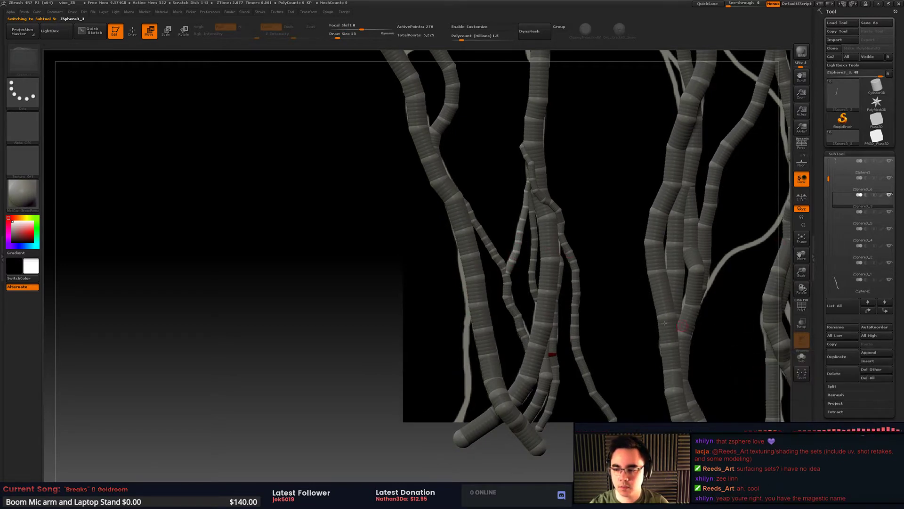
alt+right_drag(680, 333, 687, 314)
ctrl+right_drag(627, 288, 590, 246)
drag(590, 246, 592, 256)
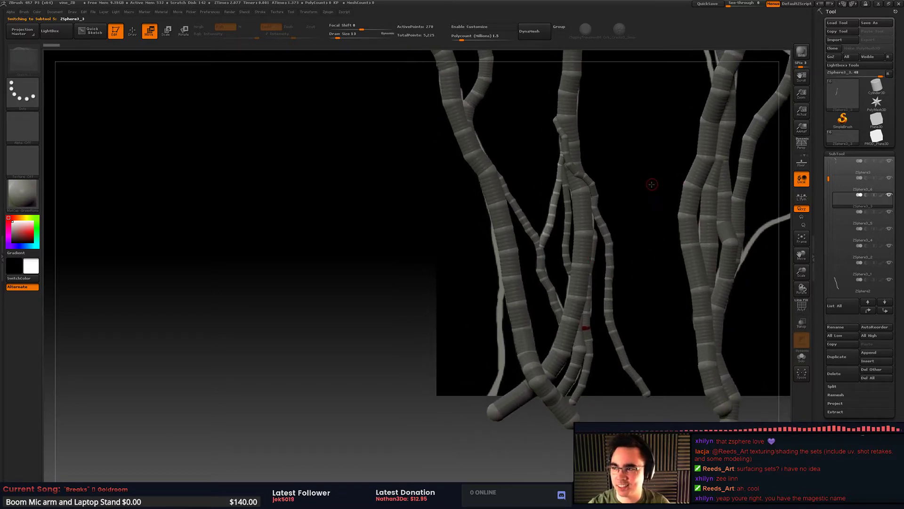
drag(607, 242, 612, 259)
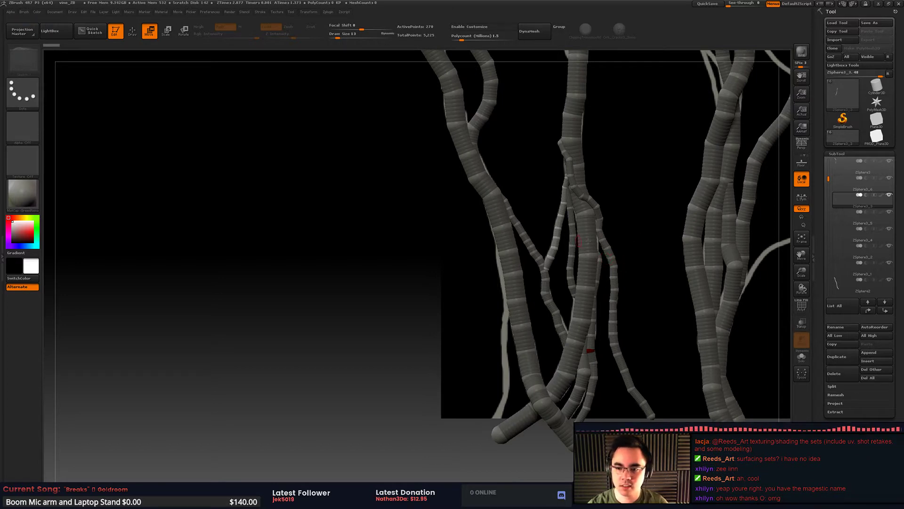
key(q)
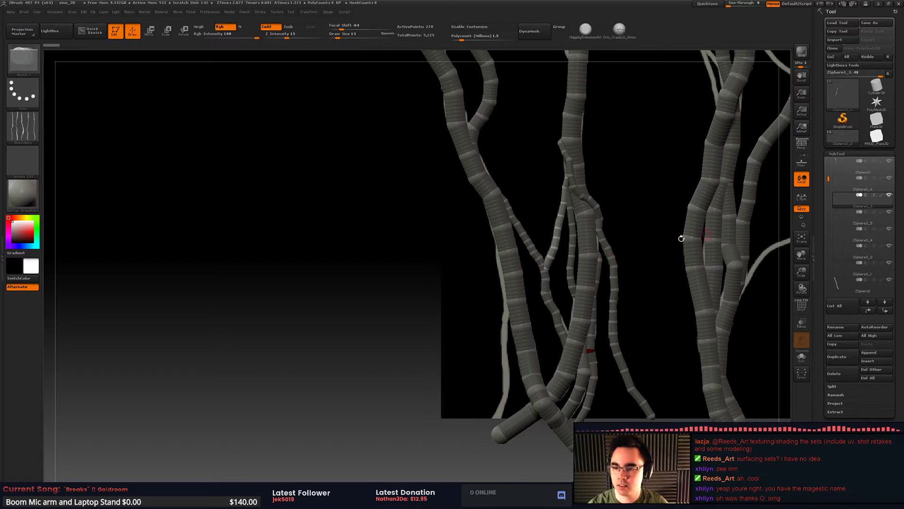
click(842, 360)
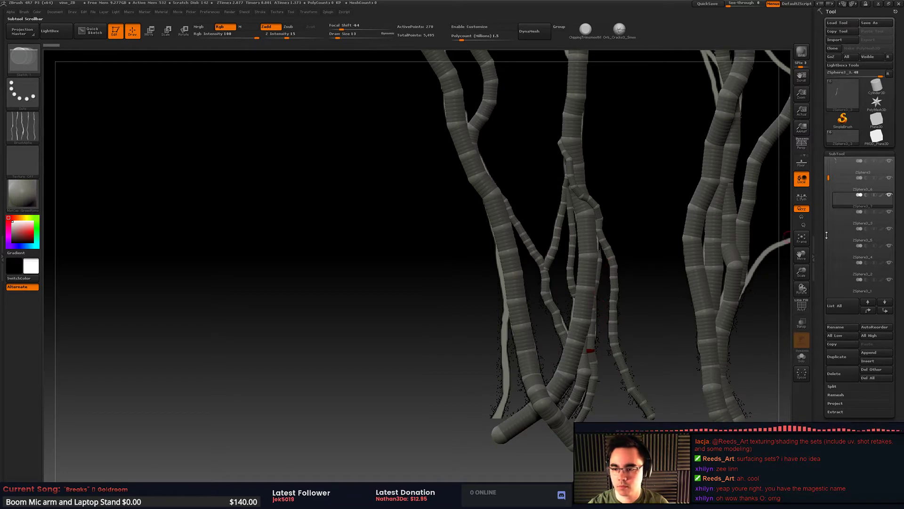
Step: Enlarge the draw size and move the duplicated vine's ends and middle over the narrow flat vine beside the left thick branch
key(w)
key(space)
click(559, 236)
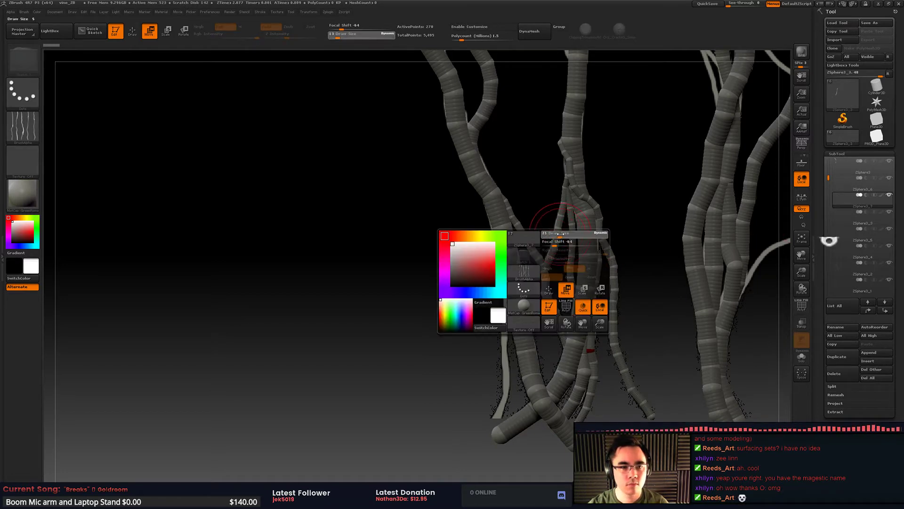
mouse_move(550, 245)
mouse_down()
mouse_move(537, 241)
mouse_move(540, 251)
mouse_up()
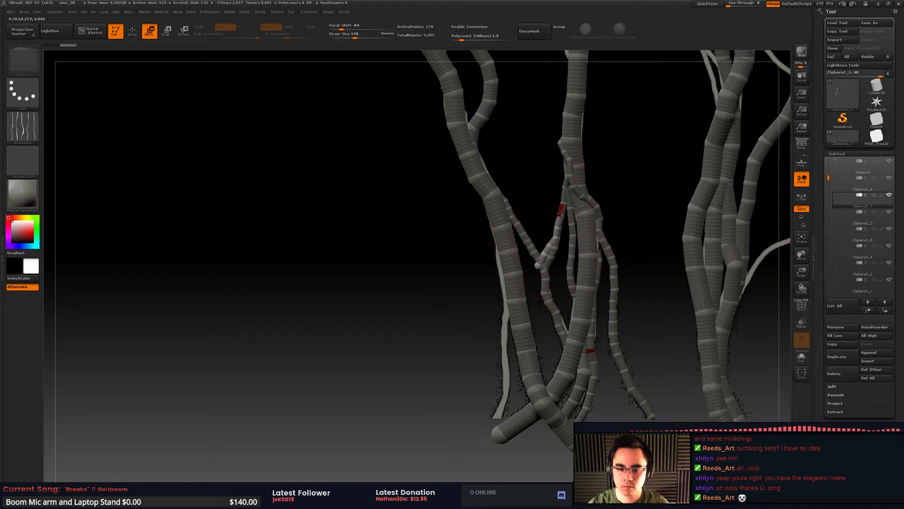
drag(560, 214, 513, 230)
mouse_move(529, 272)
mouse_down()
mouse_move(531, 303)
mouse_move(500, 412)
mouse_up()
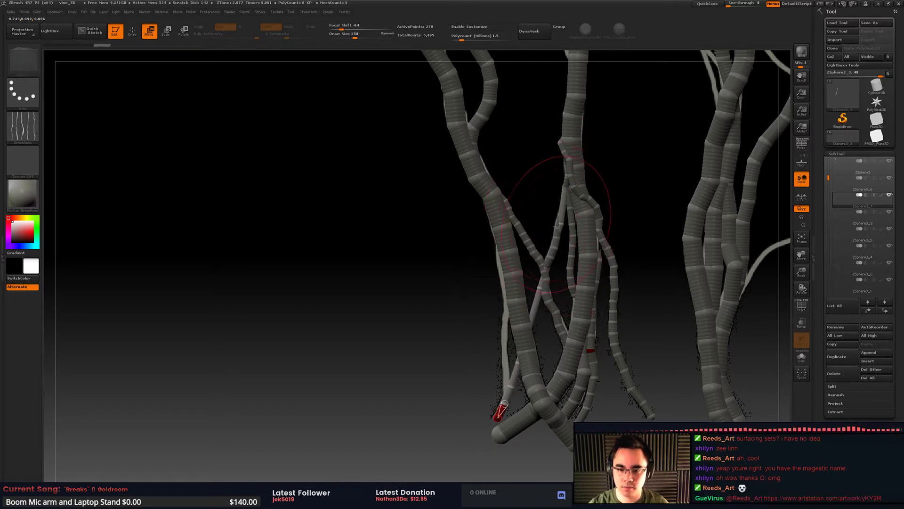
drag(562, 208, 565, 166)
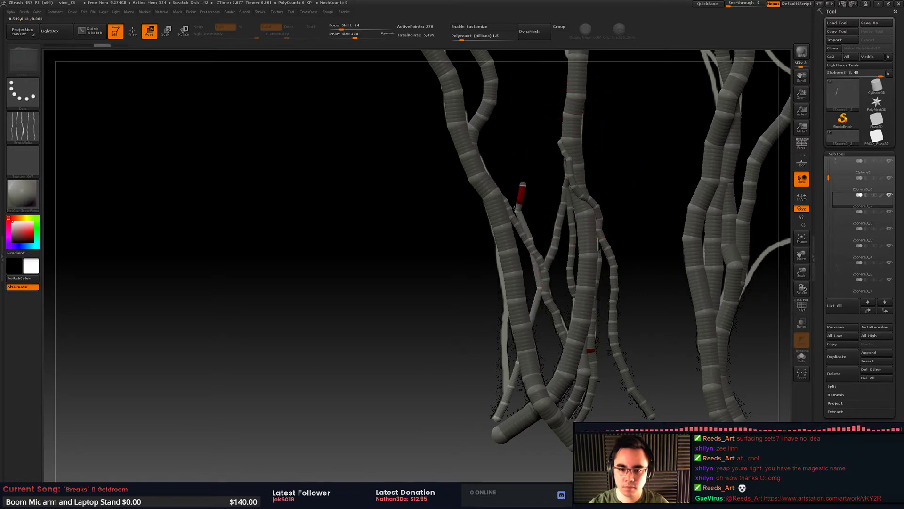
mouse_move(541, 289)
mouse_down()
mouse_move(523, 308)
mouse_move(501, 297)
mouse_move(514, 268)
mouse_move(502, 282)
mouse_move(509, 293)
mouse_move(500, 275)
mouse_move(513, 293)
mouse_up()
Step: Adjust the draw size and shift the new copy's lower section sideways toward the flat vine beside the left thick branch
key(bracketleft)
key(bracketleft)
key(bracketleft)
key(bracketleft)
key(bracketleft)
key(bracketleft)
key(bracketleft)
key(bracketleft)
key(bracketleft)
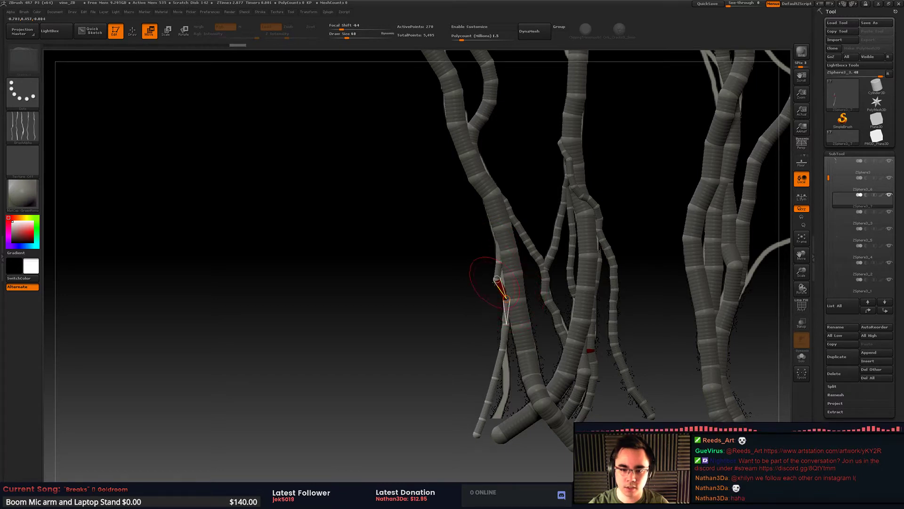
key(space)
mouse_move(501, 311)
ctrl+right_down()
mouse_move(503, 417)
mouse_move(506, 372)
ctrl+right_up()
key(space)
drag(490, 400, 494, 397)
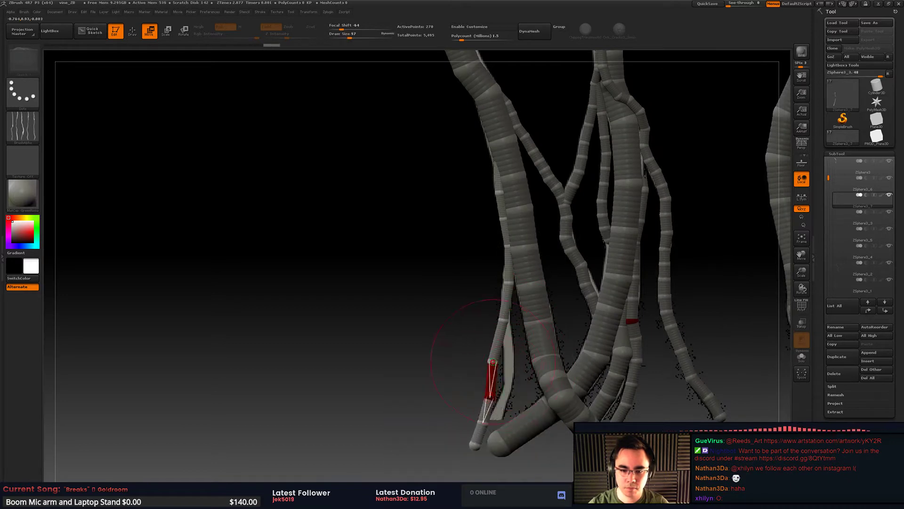
drag(493, 361, 507, 361)
Step: Set the draw size to 40 and move the copy's middle and lower ZSpheres to follow the flat vine down to its base
key(space)
click(473, 347)
drag(513, 323, 505, 323)
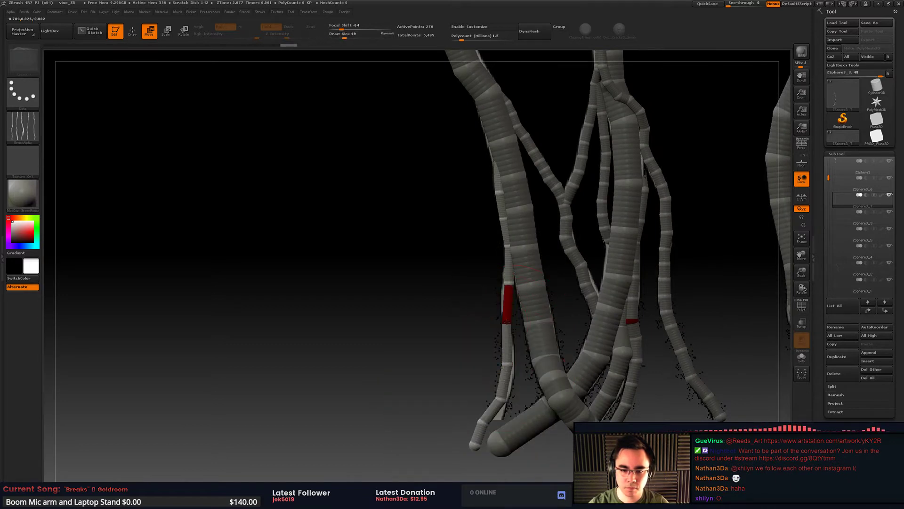
drag(509, 284, 506, 284)
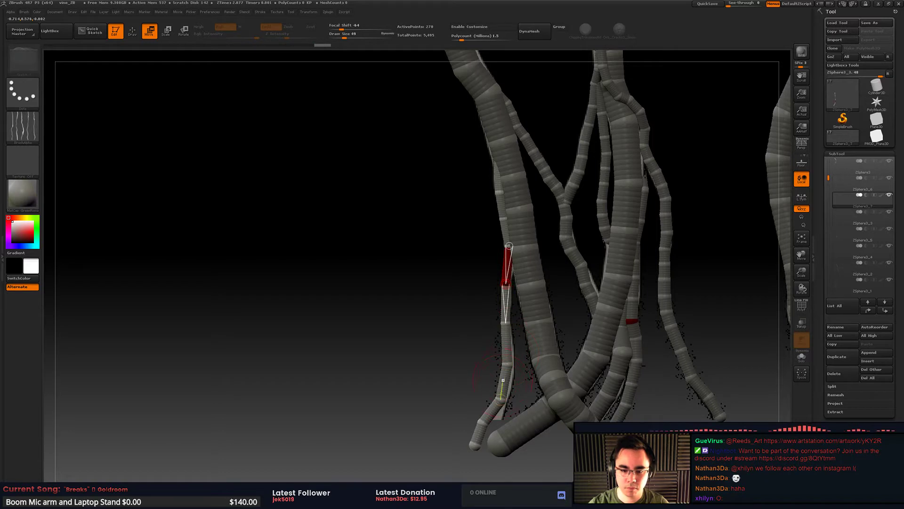
drag(507, 363, 509, 351)
drag(501, 401, 508, 379)
drag(486, 416, 500, 399)
drag(480, 438, 495, 424)
Step: Scale individual ZSpheres along the upper and lower sections of the thin vine beside the left thick branch
key(e)
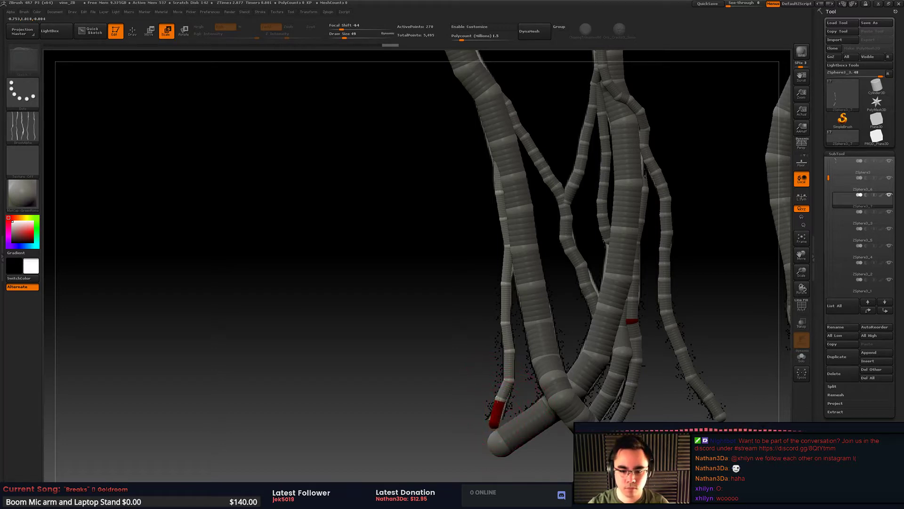
drag(510, 376, 509, 380)
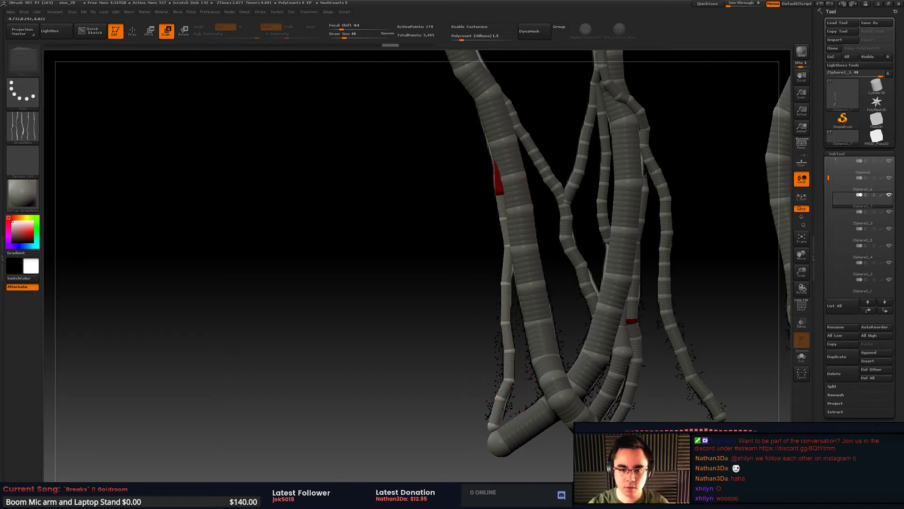
drag(499, 183, 504, 180)
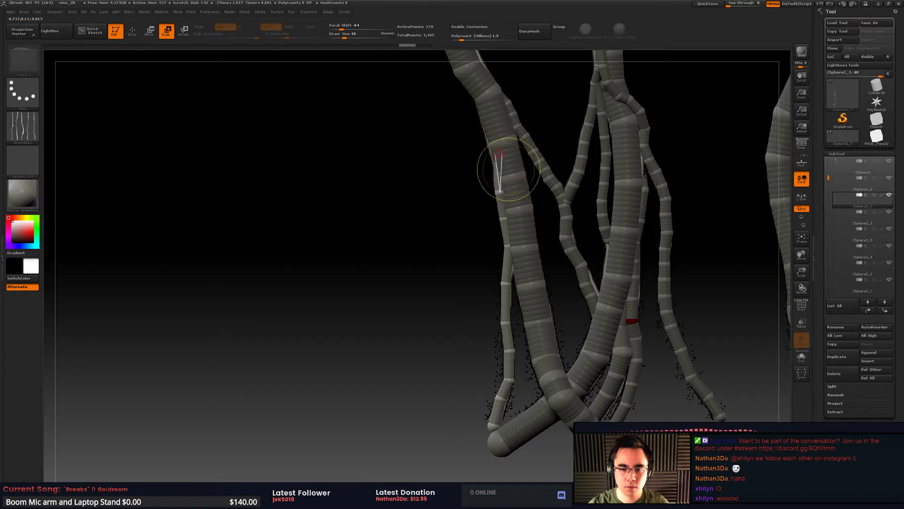
drag(506, 233, 520, 236)
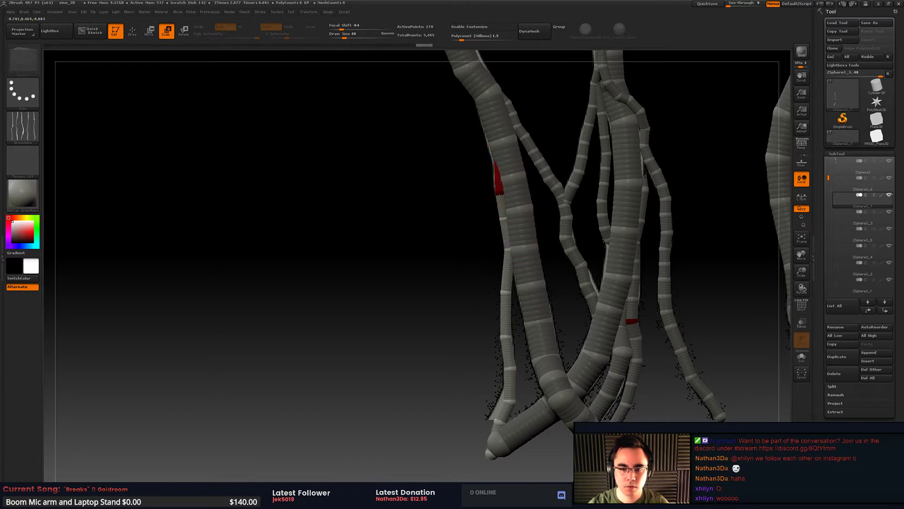
drag(500, 204, 510, 225)
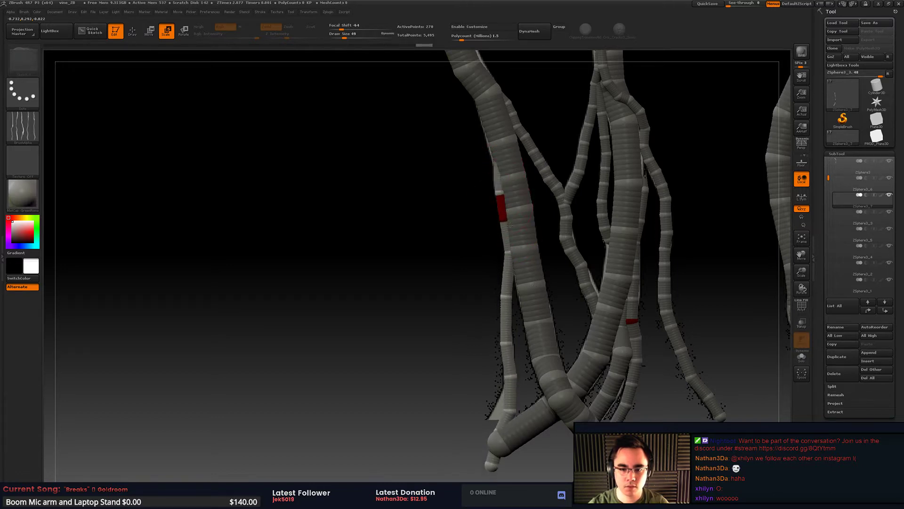
Step: Set the focal shift to -37 and the draw size to 112
key(q)
key(space)
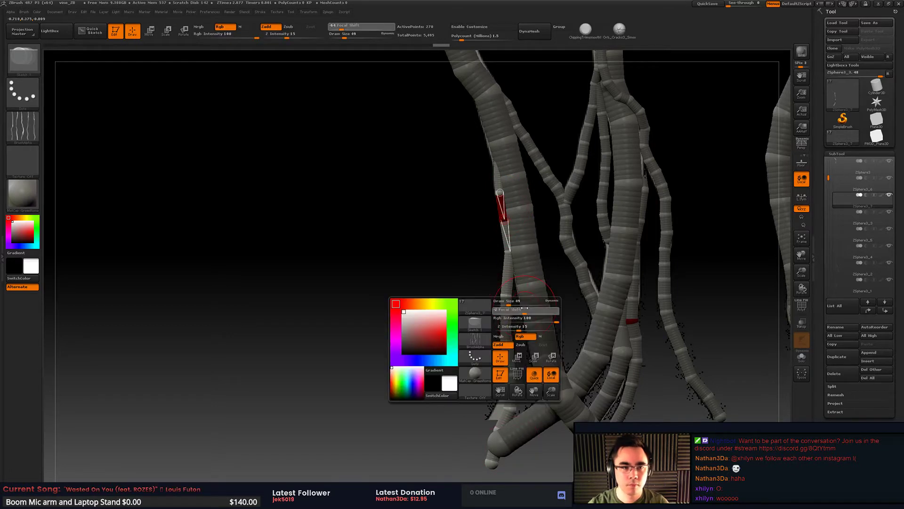
drag(525, 308, 516, 301)
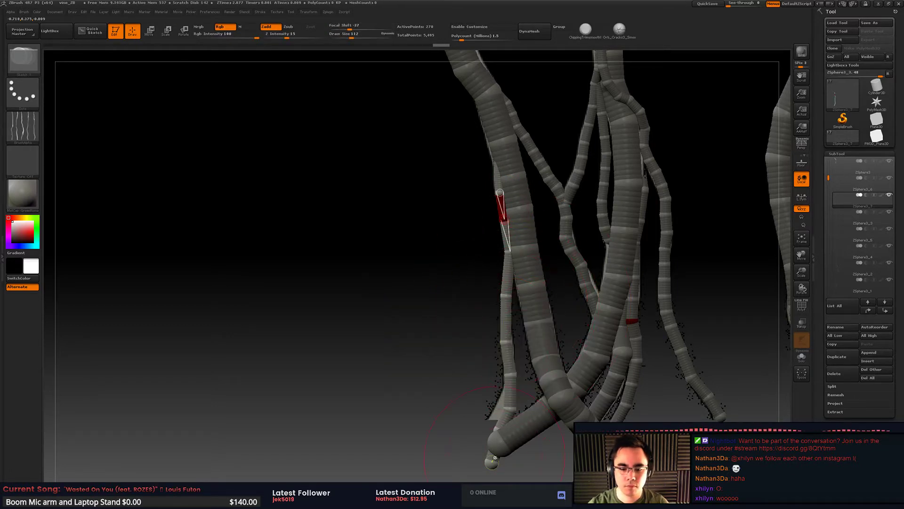
Step: Try to shift the thin vine's lower end outward and undo the recent edits to it
mouse_move(495, 458)
mouse_down()
mouse_move(490, 413)
mouse_move(476, 443)
mouse_up()
key(ctrl+z)
key(w)
key(ctrl+z)
key(ctrl+z)
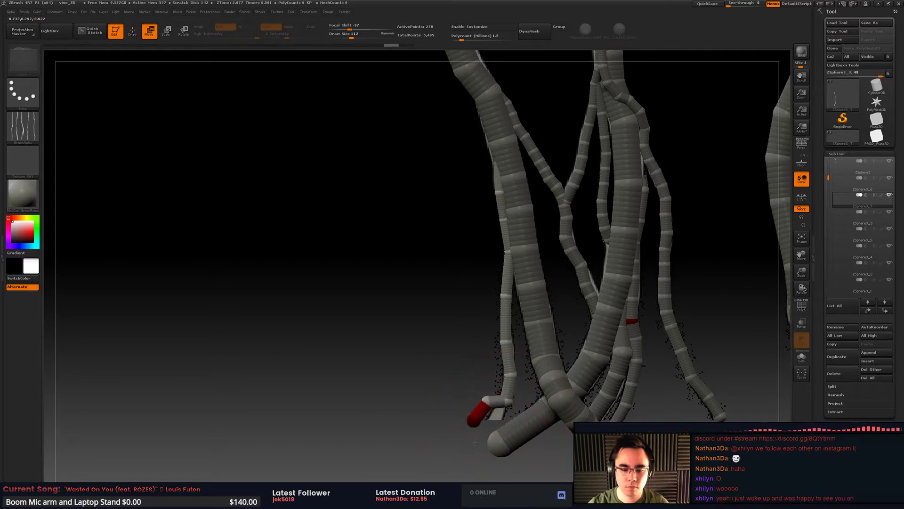
key(ctrl+z)
key(ctrl+z)
Step: Move the thin vine's lower end to the base of the flat vine, then set the draw size to 71 and nudge the ZSpheres above it
key(space)
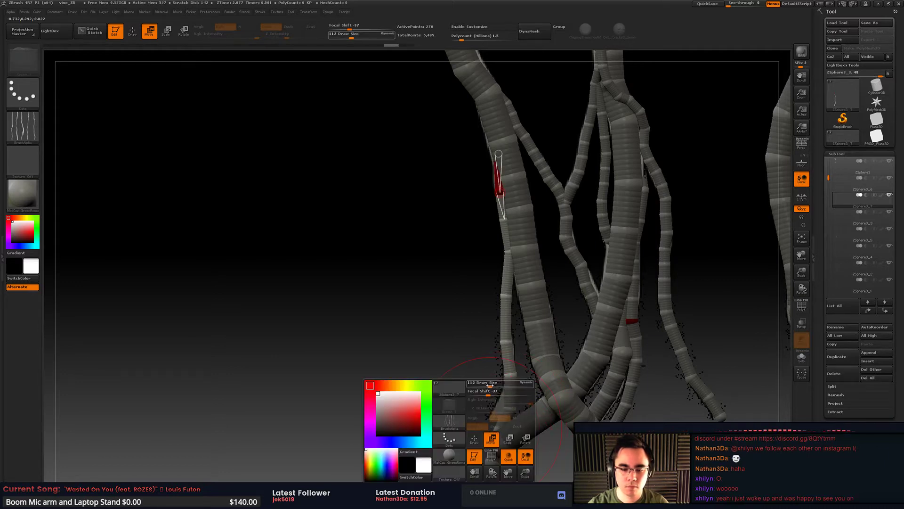
drag(490, 385, 498, 385)
alt+drag(485, 311, 482, 193)
drag(489, 341, 497, 296)
key(space)
drag(511, 263, 499, 264)
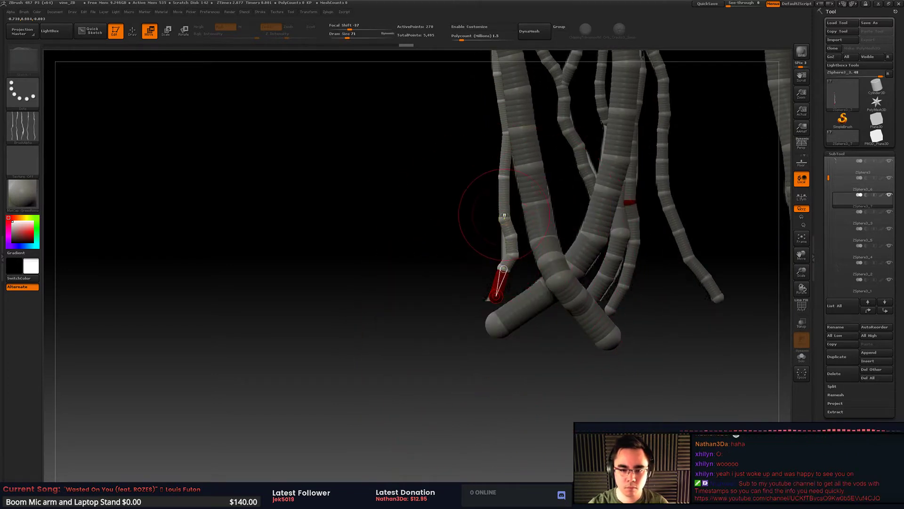
drag(502, 218, 507, 218)
click(505, 177)
Step: Set the draw size to 11 and move the thin vine's lower ZSpheres and end tip to follow the flat vine
mouse_move(522, 188)
alt+mouse_down()
mouse_move(532, 219)
mouse_move(508, 219)
alt+mouse_up()
key(space)
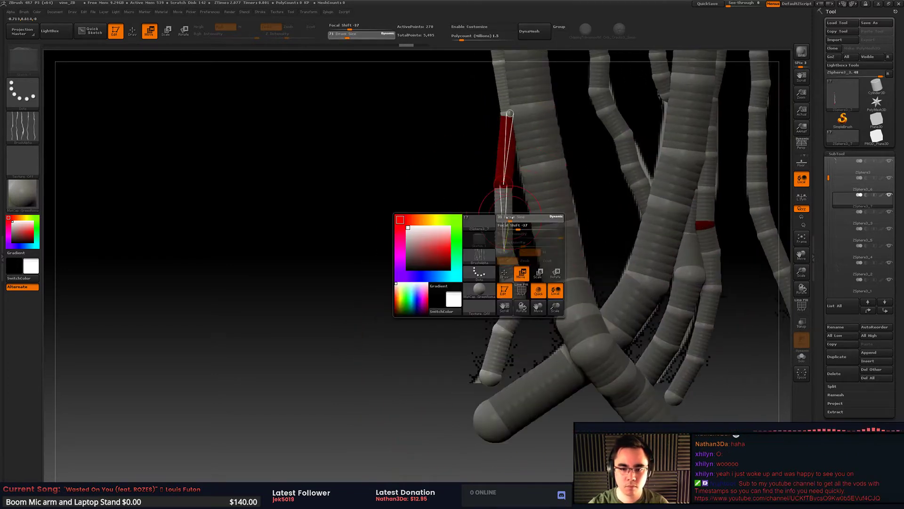
drag(503, 252, 506, 221)
drag(514, 281, 508, 263)
drag(518, 307, 515, 296)
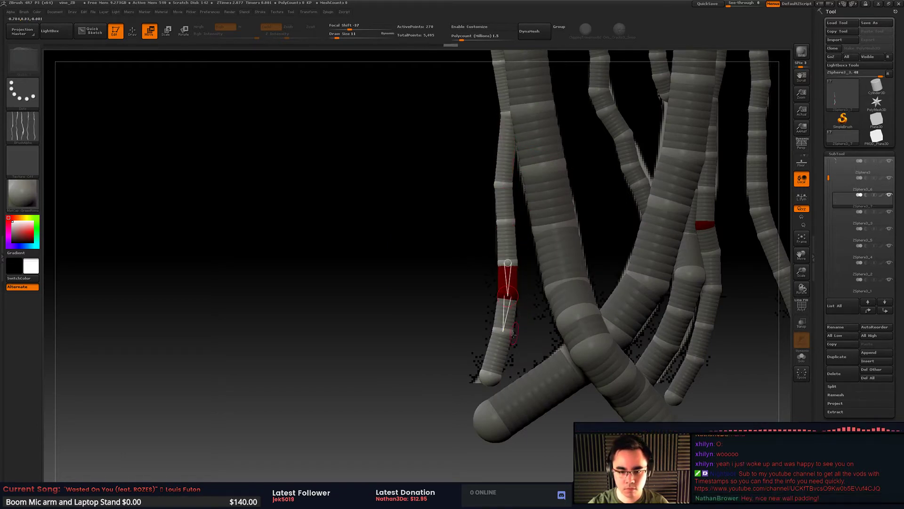
drag(489, 374, 475, 394)
drag(503, 332, 500, 347)
drag(475, 394, 480, 392)
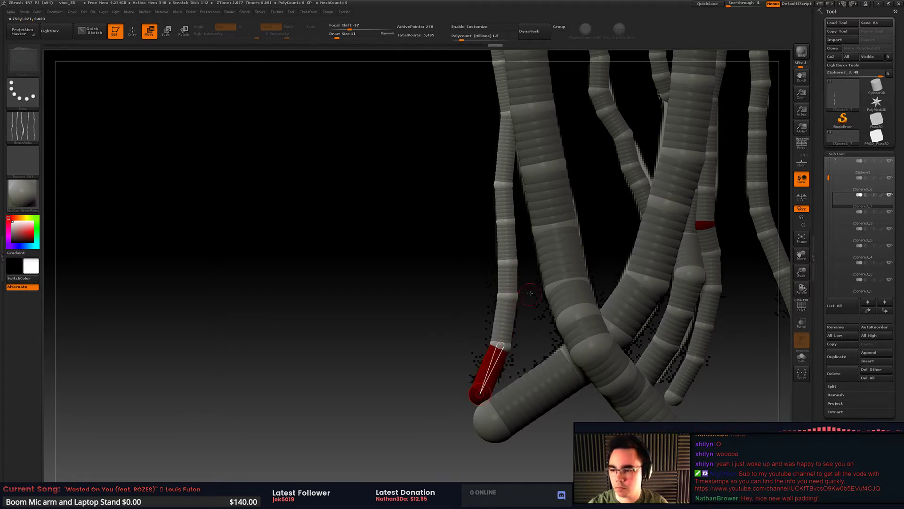
Step: Adjust the thin vine's upper section beside the left thick branch and insert a ZSphere near its upper end
alt+drag(529, 293, 514, 319)
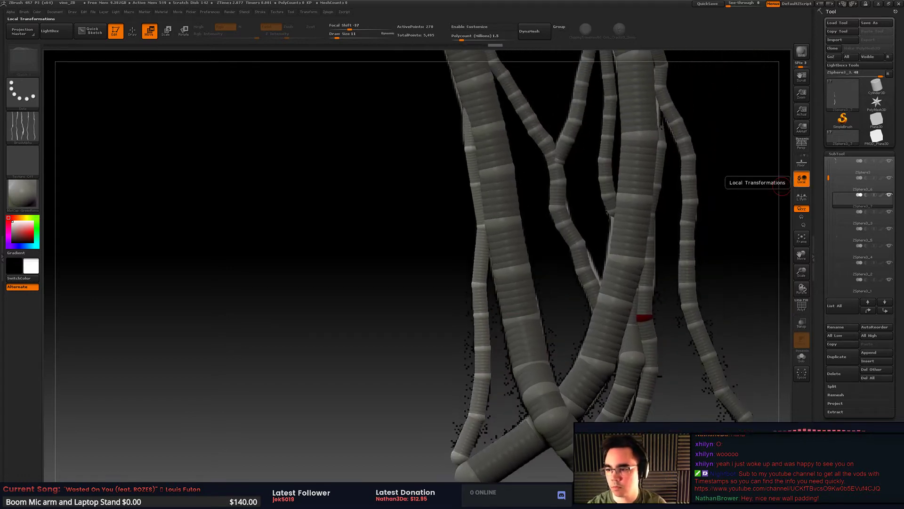
drag(462, 267, 495, 230)
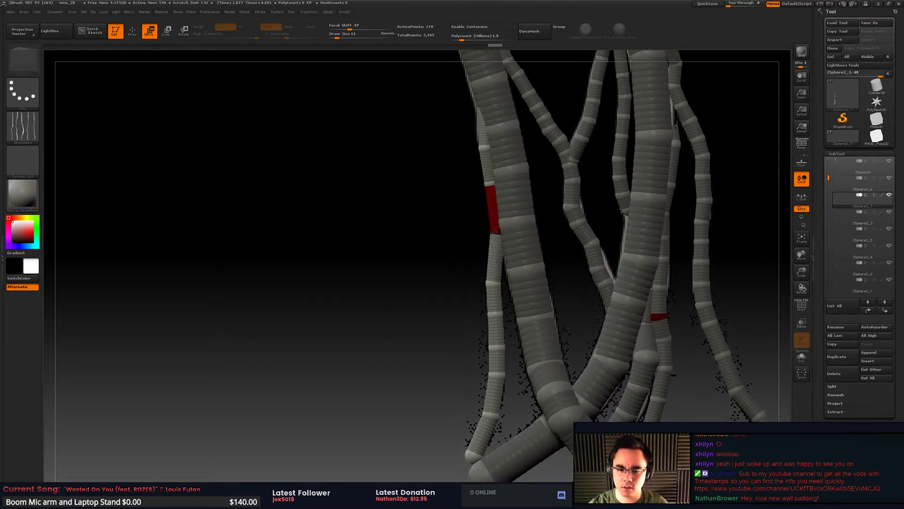
alt+drag(478, 191, 472, 163)
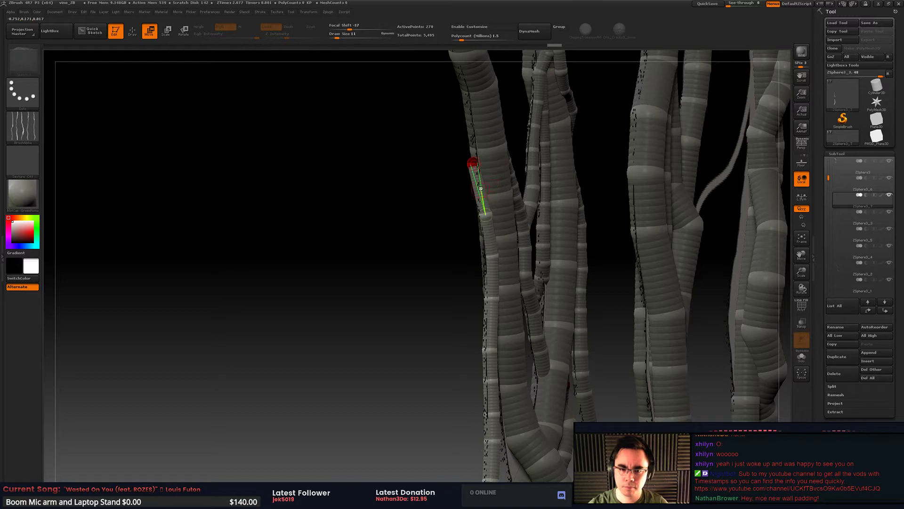
key(q)
click(480, 189)
key(w)
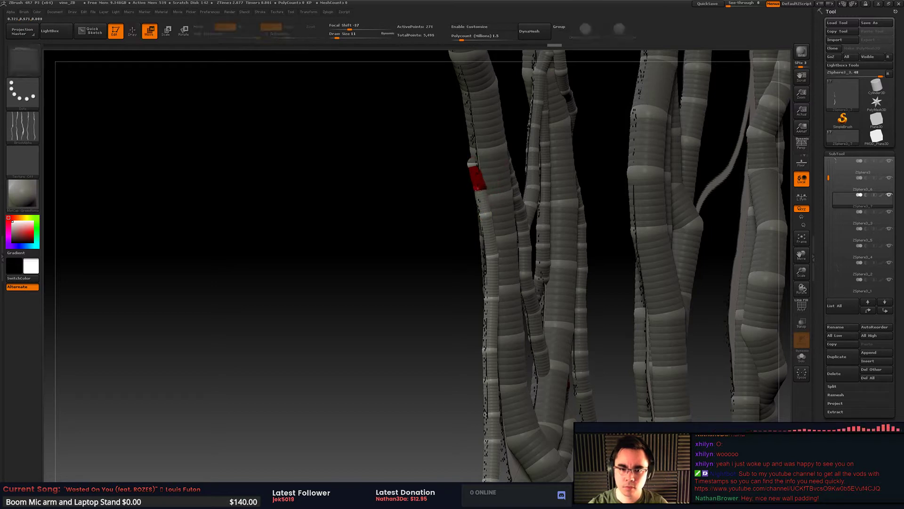
Step: Insert another ZSphere farther down the thin vine and move the surrounding ZSpheres to run along the left thick branch
right_drag(490, 190, 489, 217)
key(q)
click(488, 238)
key(w)
mouse_move(488, 236)
mouse_down()
mouse_move(480, 236)
mouse_move(482, 269)
mouse_up()
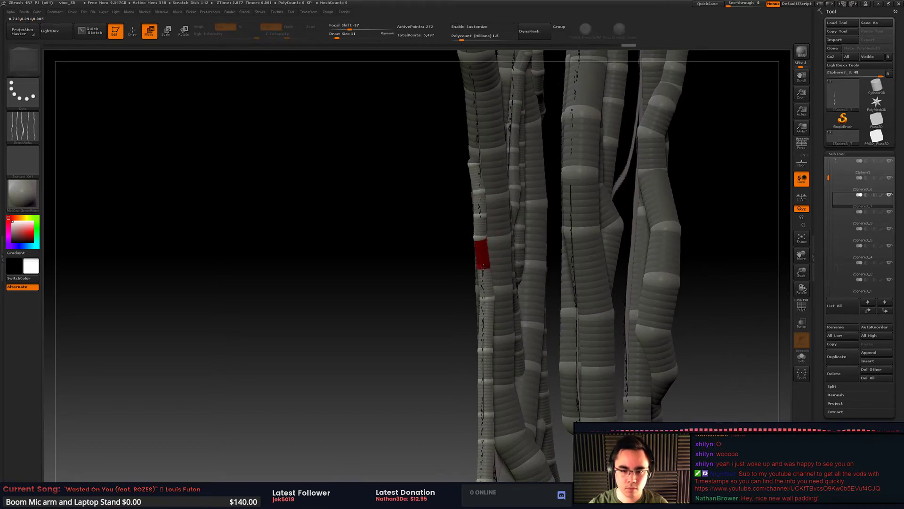
right_drag(484, 268, 466, 248)
drag(466, 248, 510, 263)
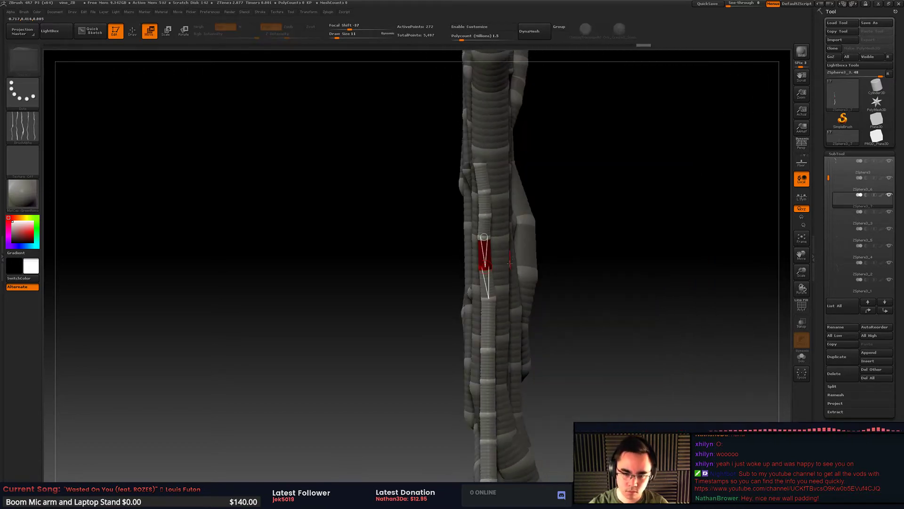
drag(488, 298, 486, 298)
right_drag(486, 297, 490, 225)
drag(490, 225, 561, 225)
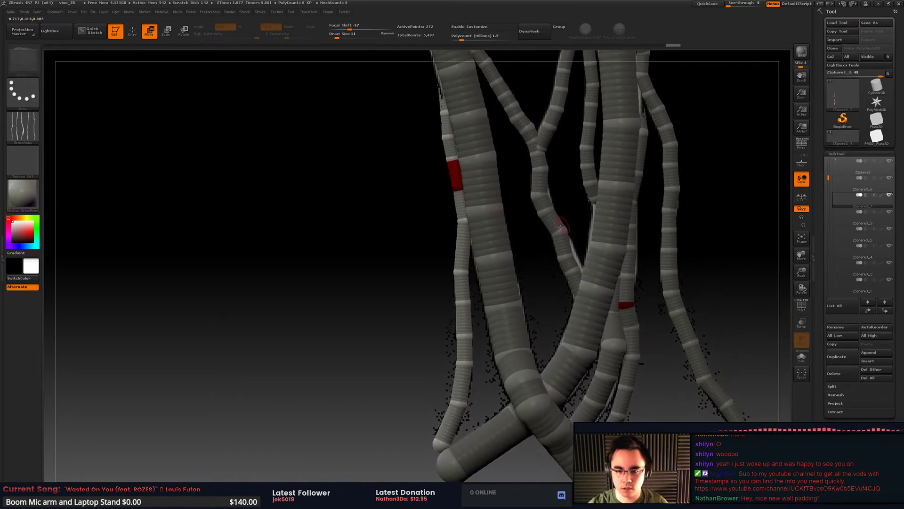
Step: Select the thin forked vine between the left and middle thick branches and view the whole set of vines
alt+click(563, 257)
drag(564, 258, 476, 275)
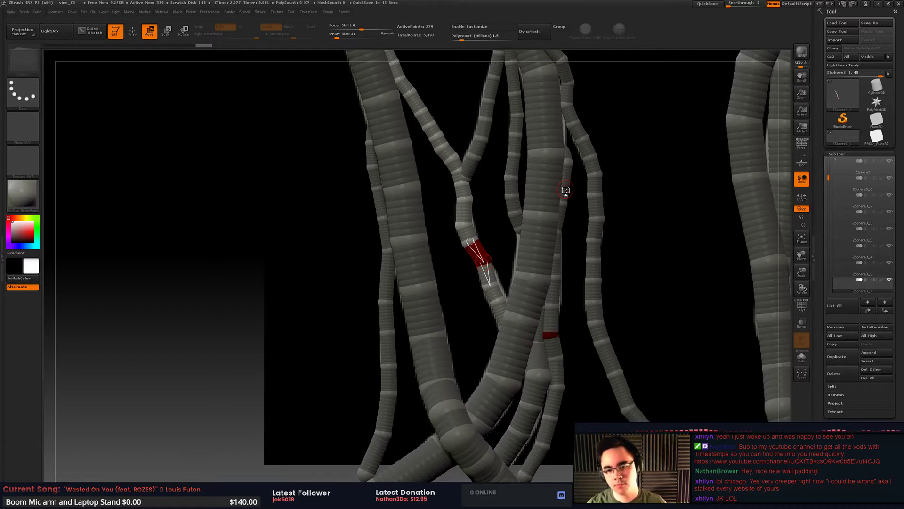
alt+drag(654, 233, 456, 201)
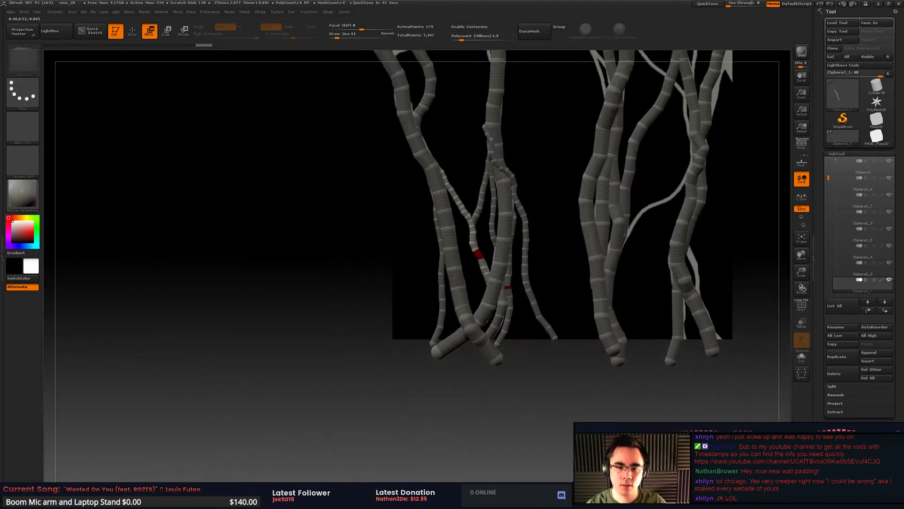
alt+drag(585, 167, 559, 300)
drag(464, 198, 486, 143)
alt+drag(506, 250, 489, 216)
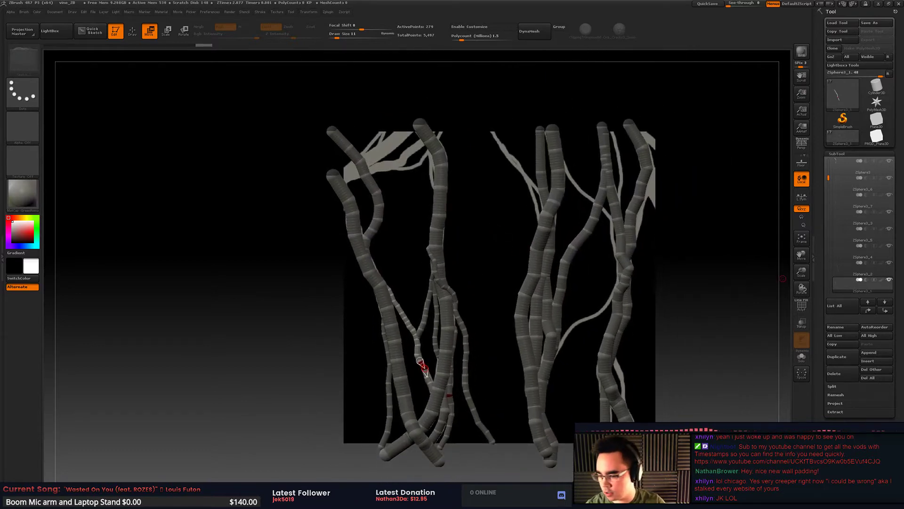
Step: Switch to the Epic Games launcher, launch Unreal Engine 4.13.2 and close the launcher window
key(super)
key(super)
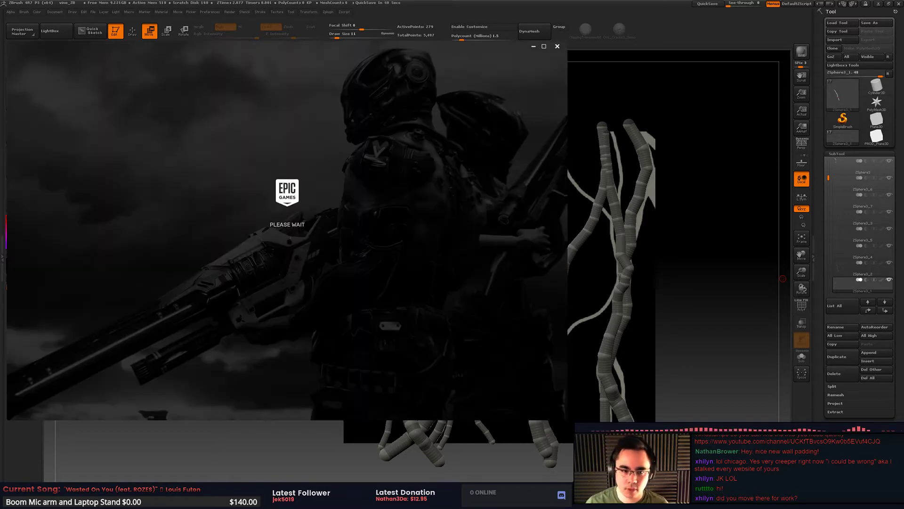
drag(418, 52, 676, 79)
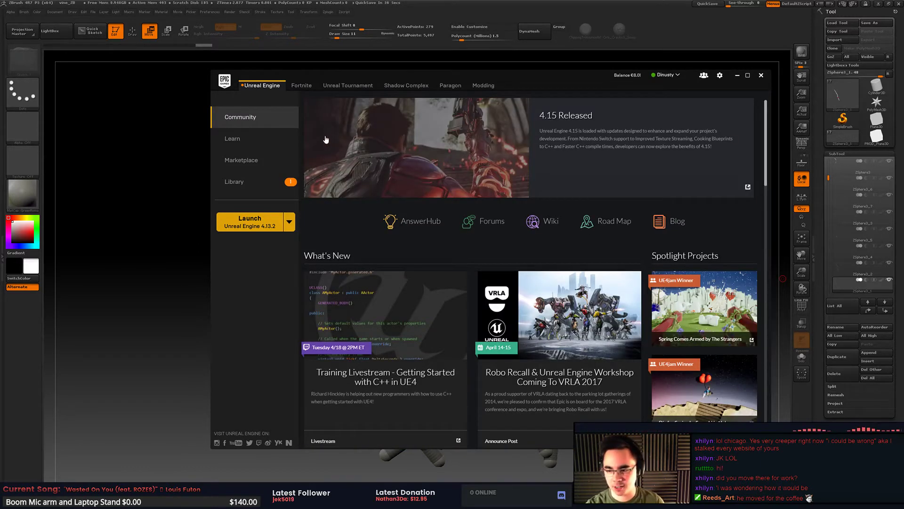
click(268, 224)
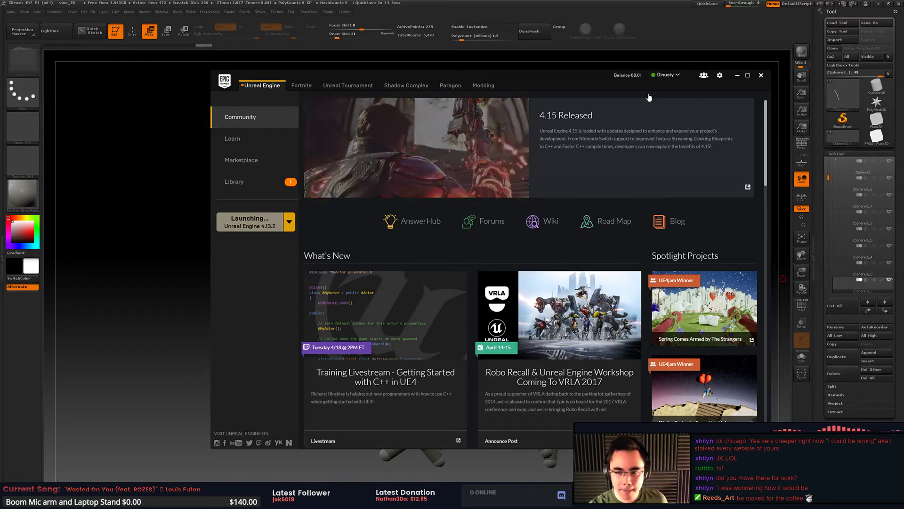
click(760, 75)
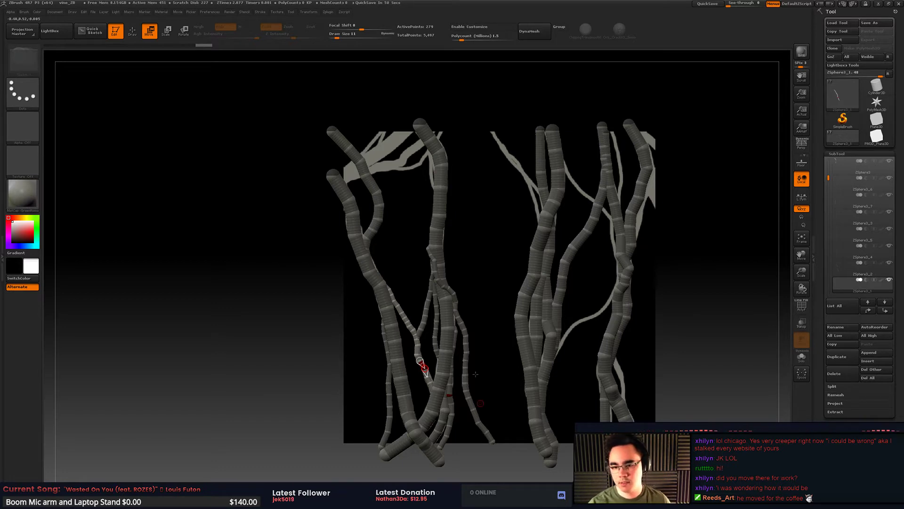
Step: Move a ZSphere below the fork on the thin vine leading to the middle thick branch
alt+right_drag(492, 247, 503, 219)
key(q)
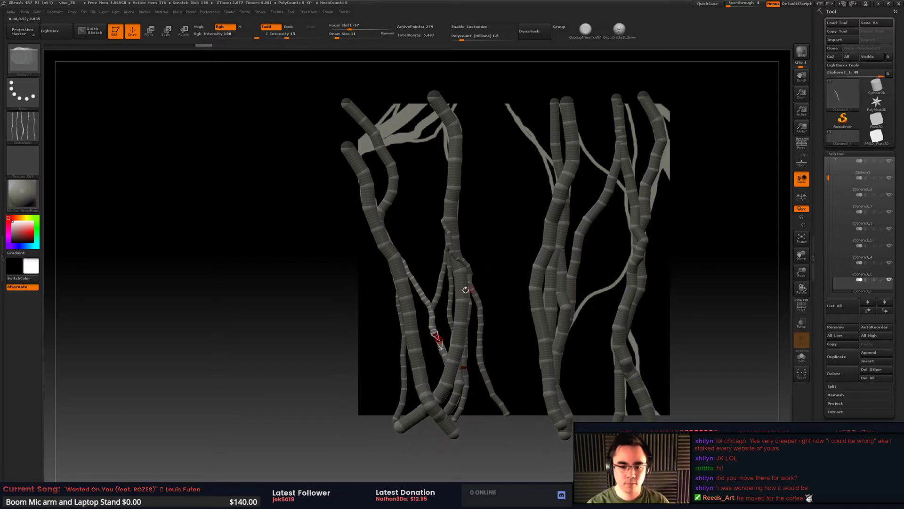
mouse_move(465, 290)
ctrl+right_down()
mouse_move(489, 295)
mouse_move(477, 277)
ctrl+right_up()
click(434, 339)
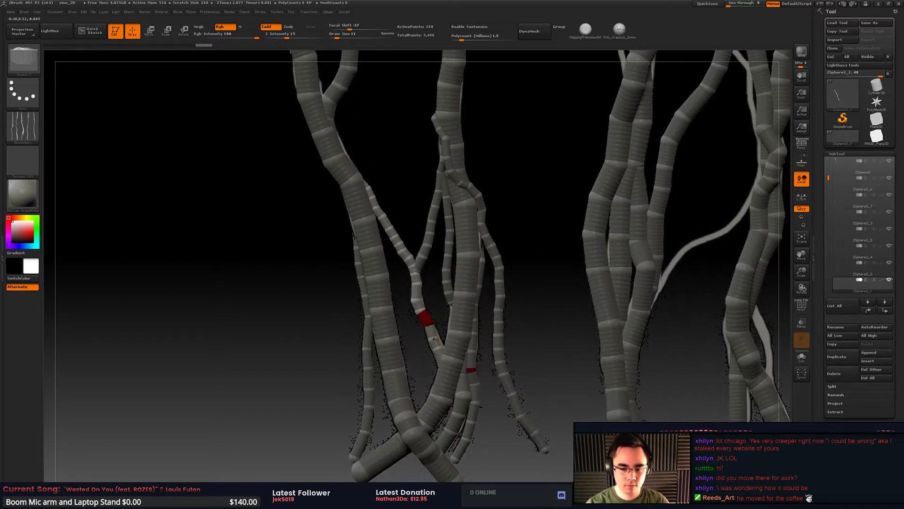
key(ctrl+z)
key(w)
drag(434, 344, 430, 333)
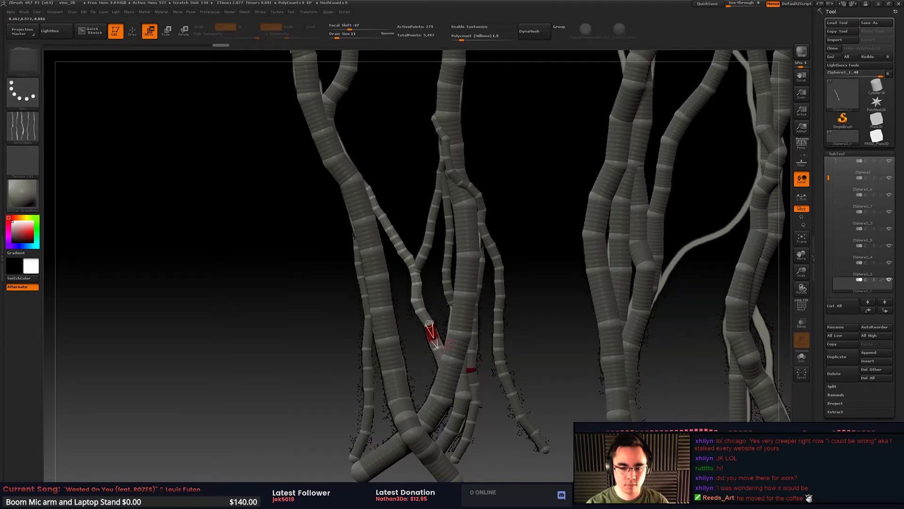
Step: Select the plane with the flat vine pattern as the active subtool
mouse_move(438, 336)
ctrl+right_down()
mouse_move(464, 300)
mouse_move(471, 259)
ctrl+right_up()
alt+right_drag(471, 259, 462, 301)
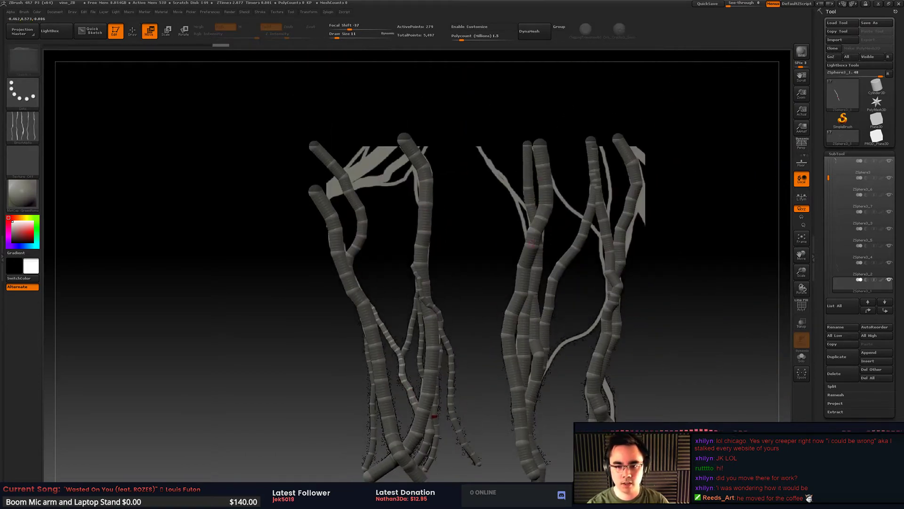
alt+right_drag(533, 241, 510, 264)
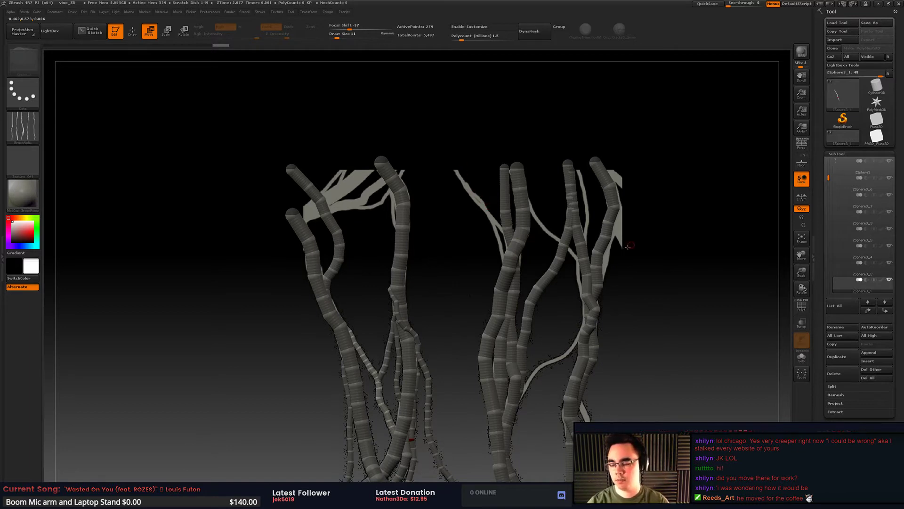
alt+drag(627, 245, 630, 230)
alt+click(430, 348)
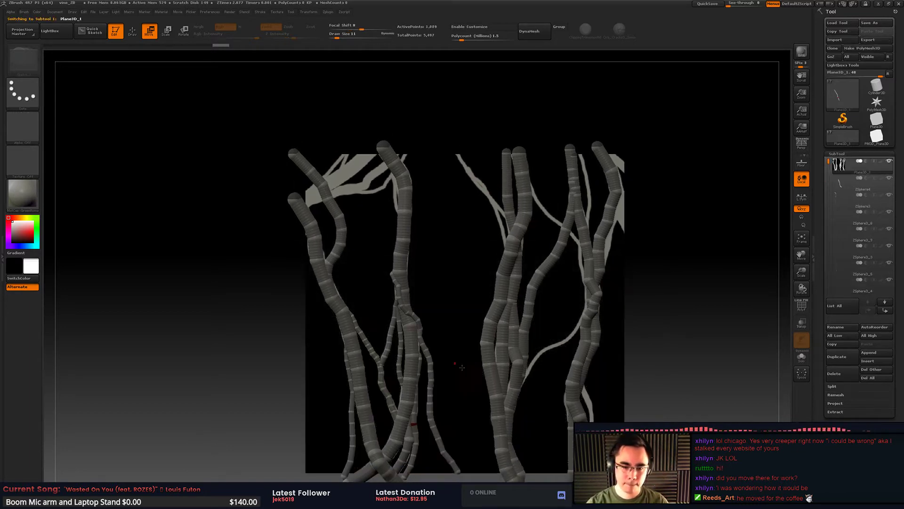
alt+right_drag(490, 337, 511, 305)
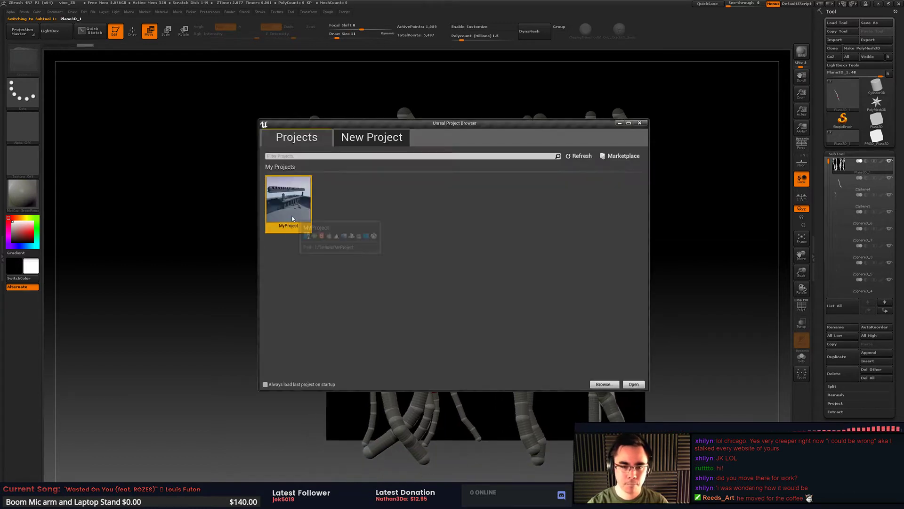
Step: Open MyProject in the Unreal Project Browser and return to the vines in ZBrush
double_click(292, 217)
mouse_move(492, 305)
alt+right_down()
mouse_move(488, 288)
mouse_move(482, 305)
alt+right_up()
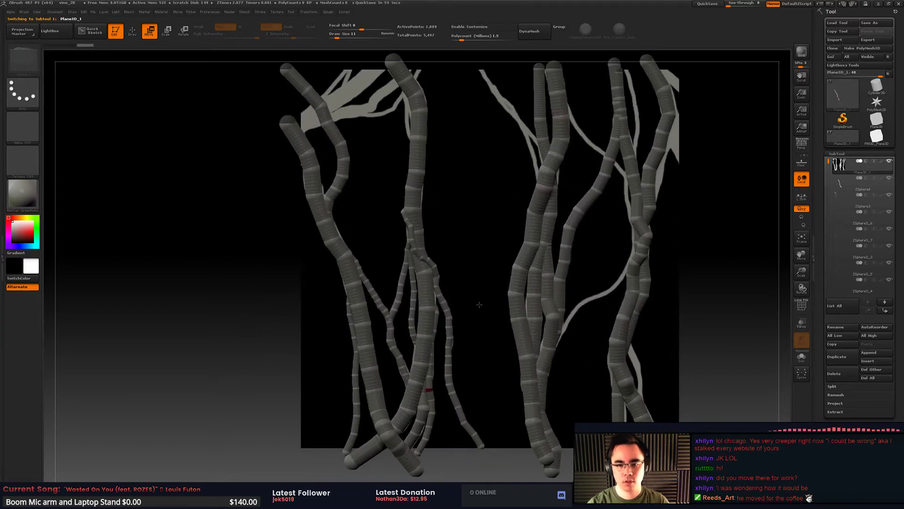
Step: Select the thin vine crossing the second thick branch as the active subtool
alt+right_drag(601, 286, 633, 262)
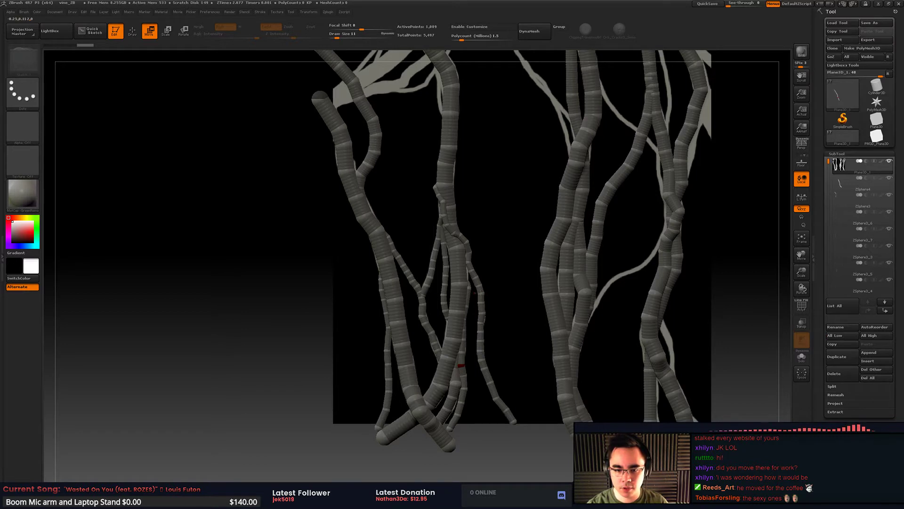
click(842, 184)
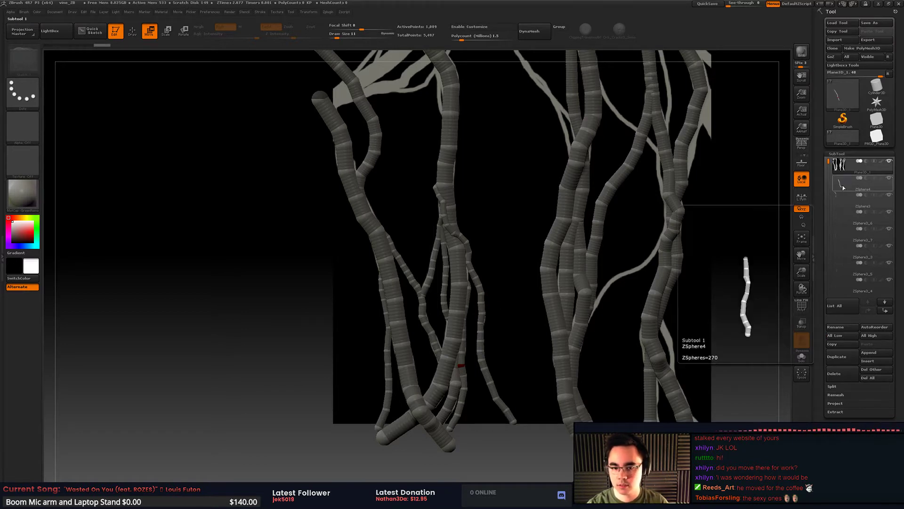
alt+click(481, 300)
alt+drag(492, 283, 494, 341)
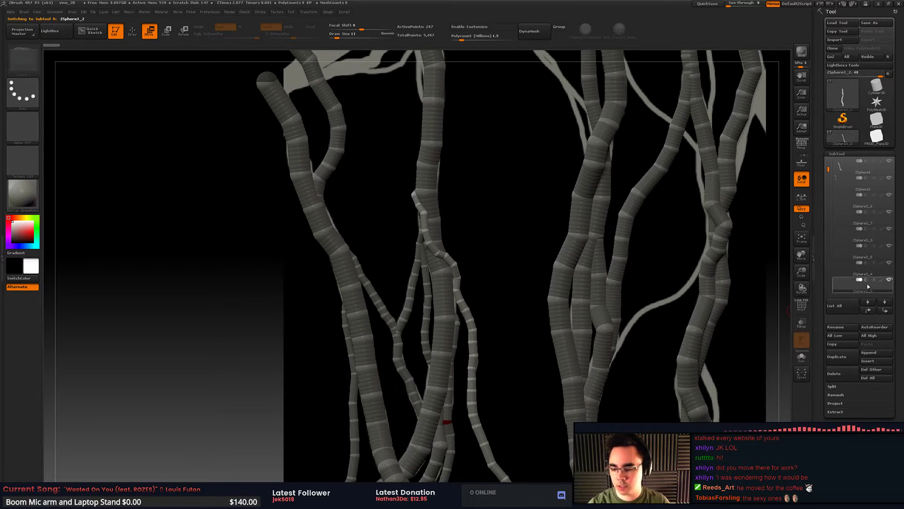
mouse_move(868, 286)
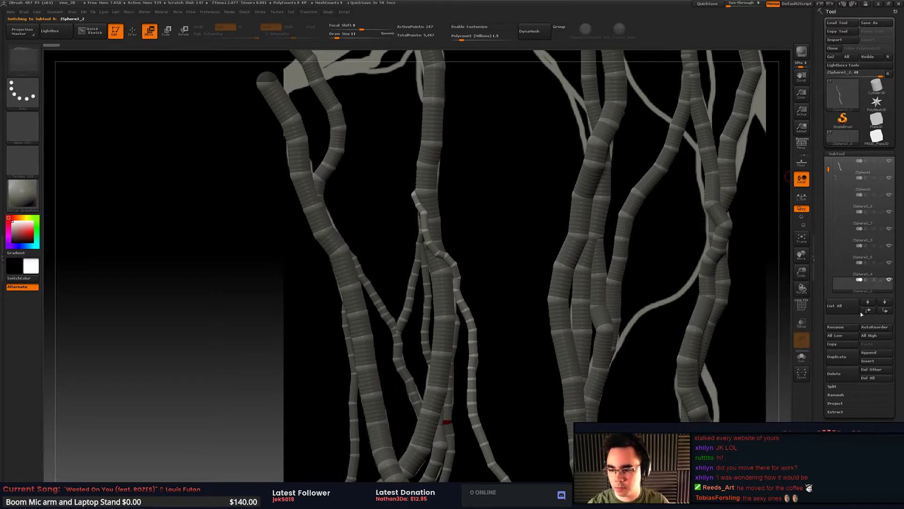
scroll(823, 359, down, 1)
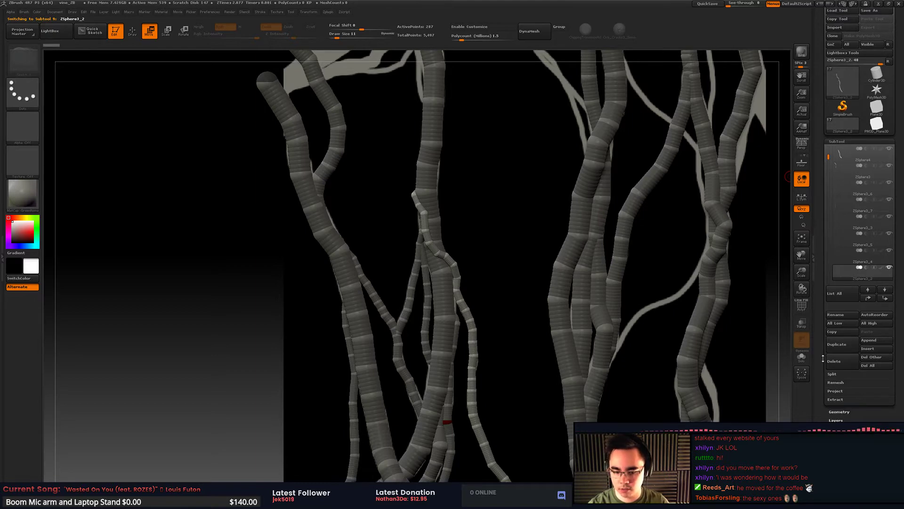
Step: Switch to Unreal Editor, dismiss the Message Log and open the first level in the ThirdPersonBP Maps folder
key(alt+Tab)
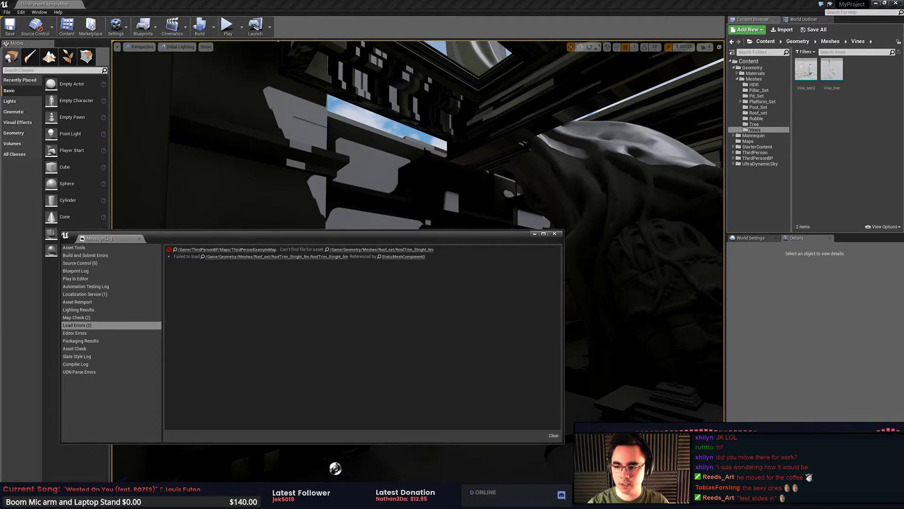
click(554, 234)
click(7, 12)
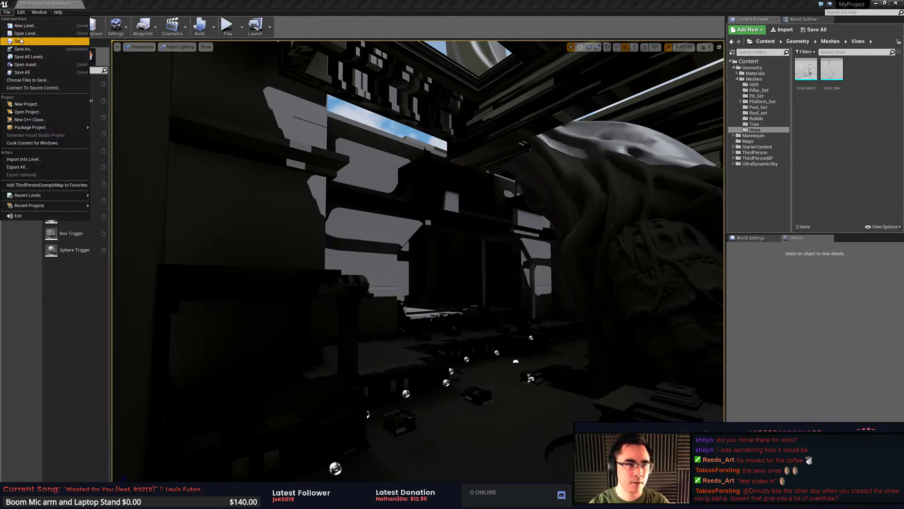
click(34, 34)
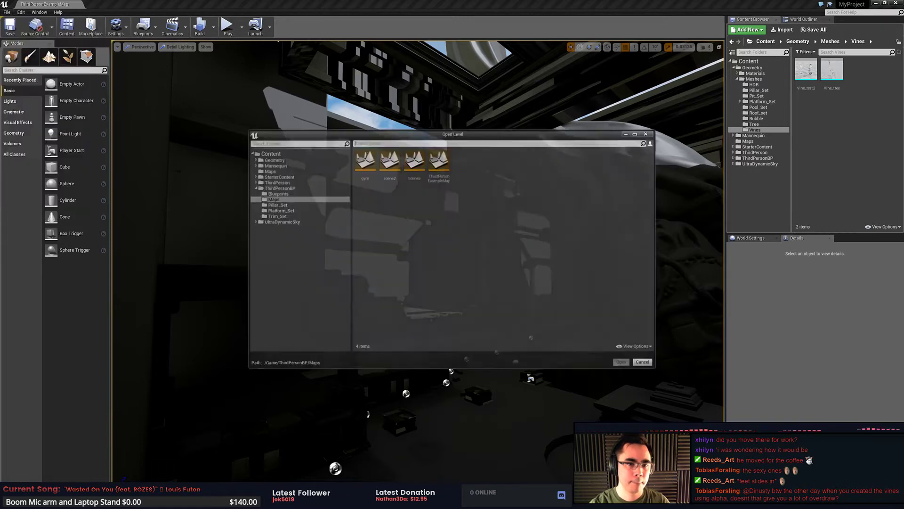
double_click(365, 163)
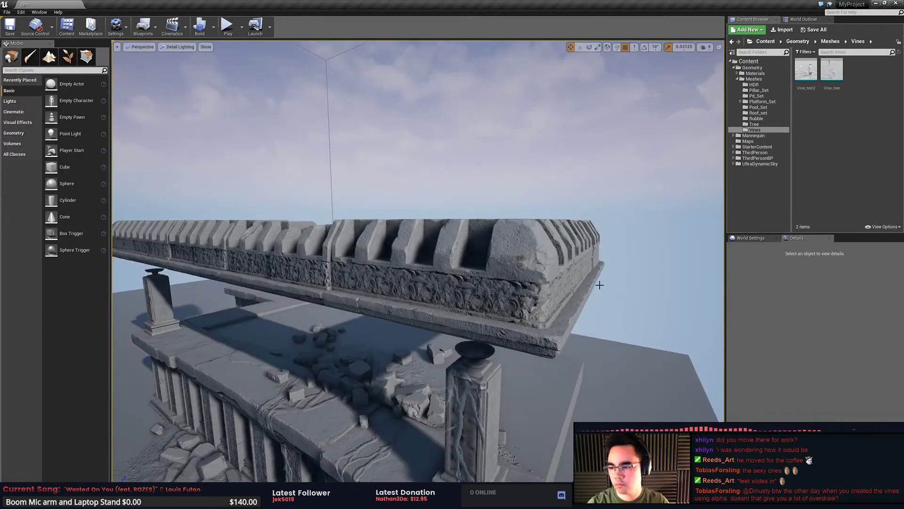
Step: Examine how the Vine_test2 mesh hangs over the temple wall, then clear the selection
right_drag(599, 285, 371, 257)
key(s)
key(a)
click(321, 258)
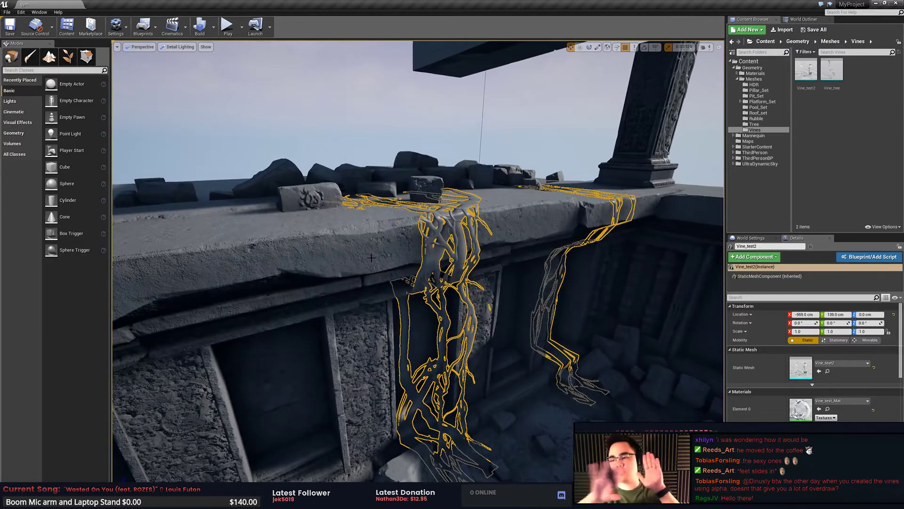
right_drag(460, 260, 463, 218)
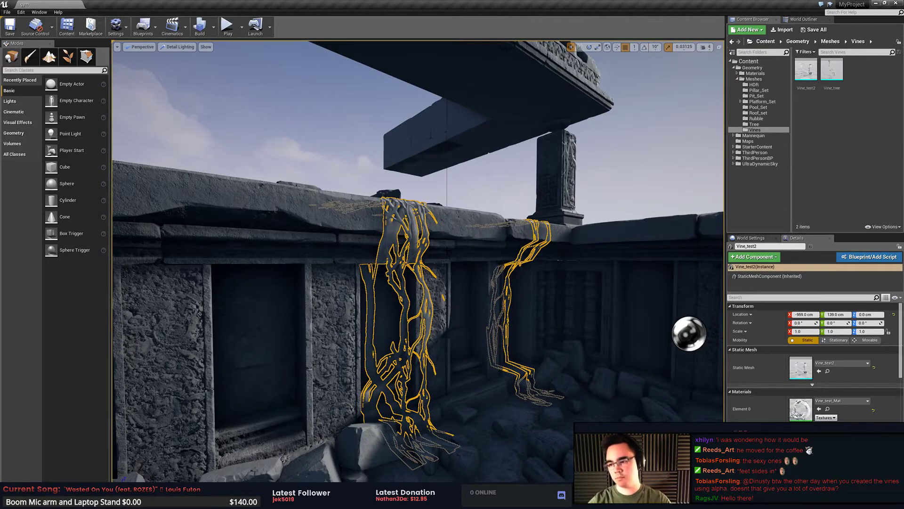
right_drag(463, 236, 386, 275)
key(g)
key(Escape)
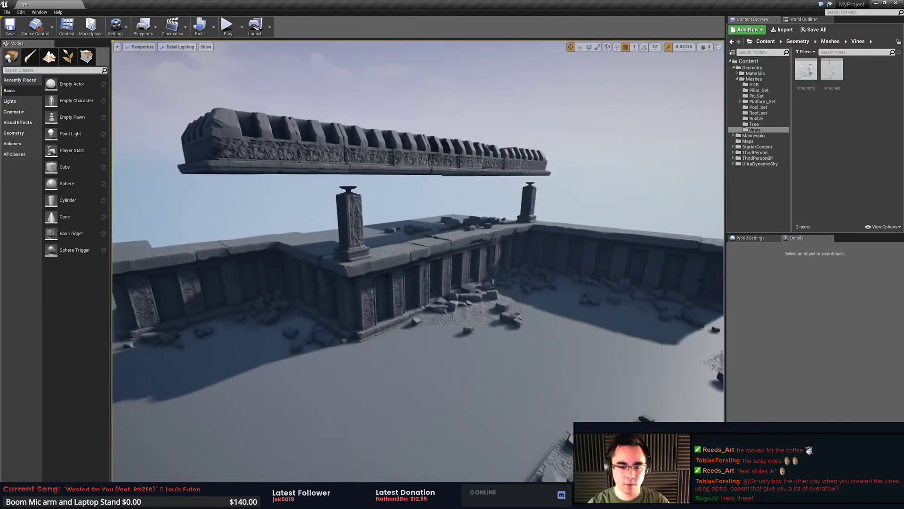
Step: Examine the temple's walls, wall trim, rubble and roof from several sides in the level
click(395, 281)
click(351, 226)
click(466, 265)
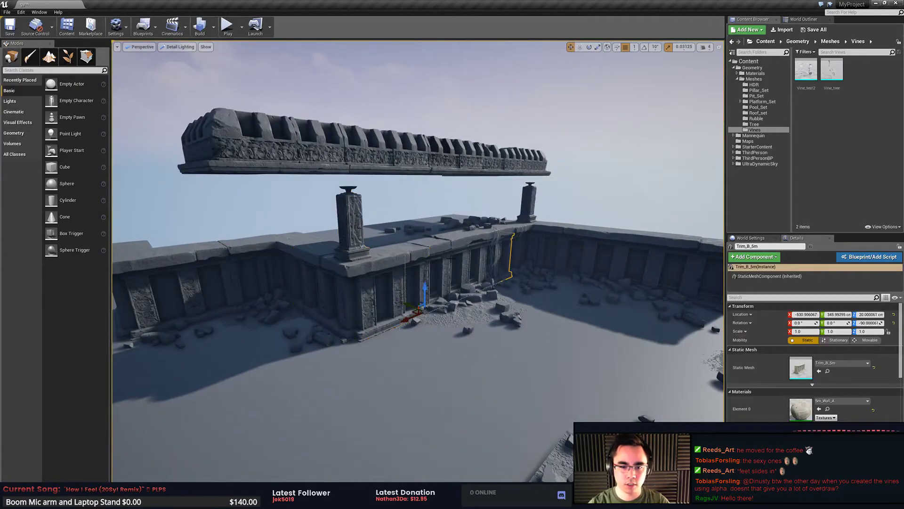
right_drag(466, 265, 515, 248)
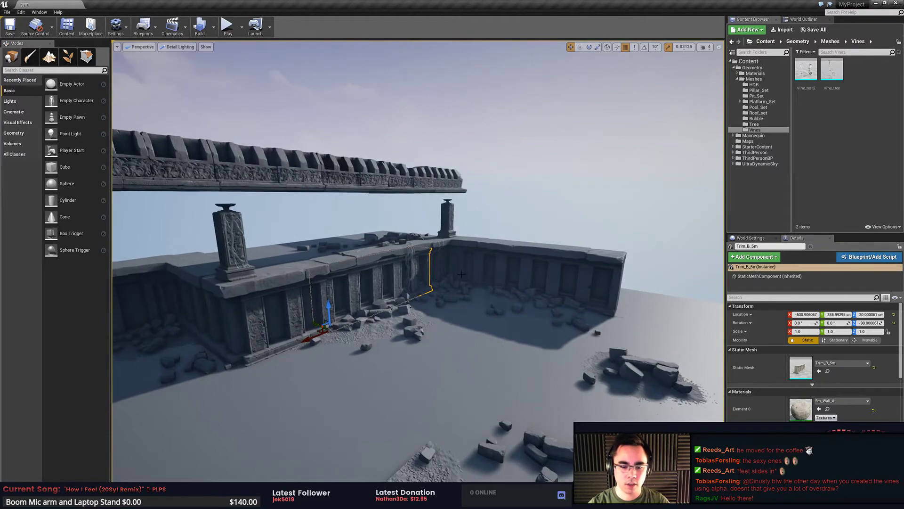
right_drag(469, 268, 437, 229)
click(510, 282)
key(Delete)
click(453, 306)
click(447, 281)
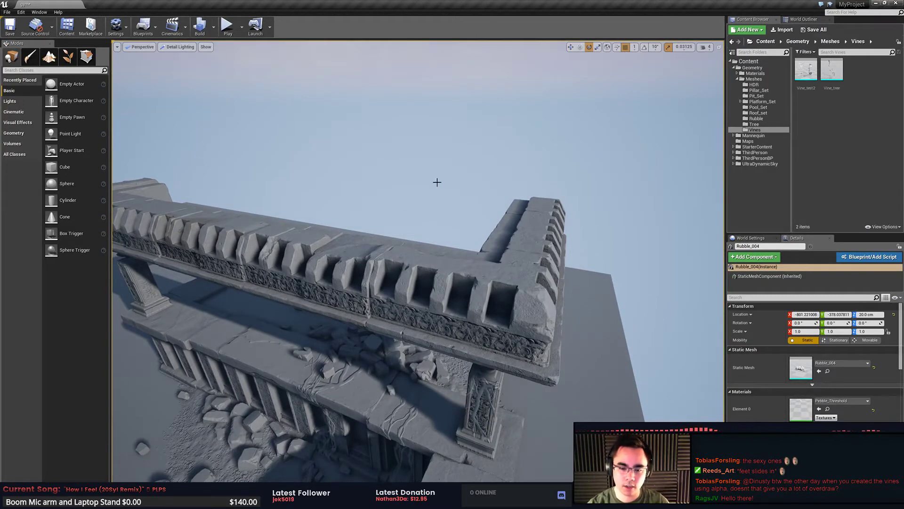
right_drag(440, 243, 508, 255)
key(Escape)
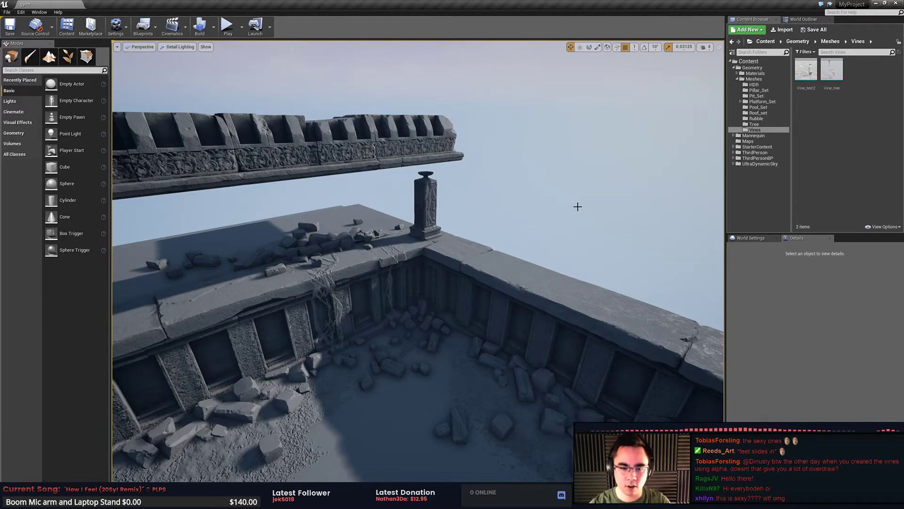
right_drag(388, 260, 536, 312)
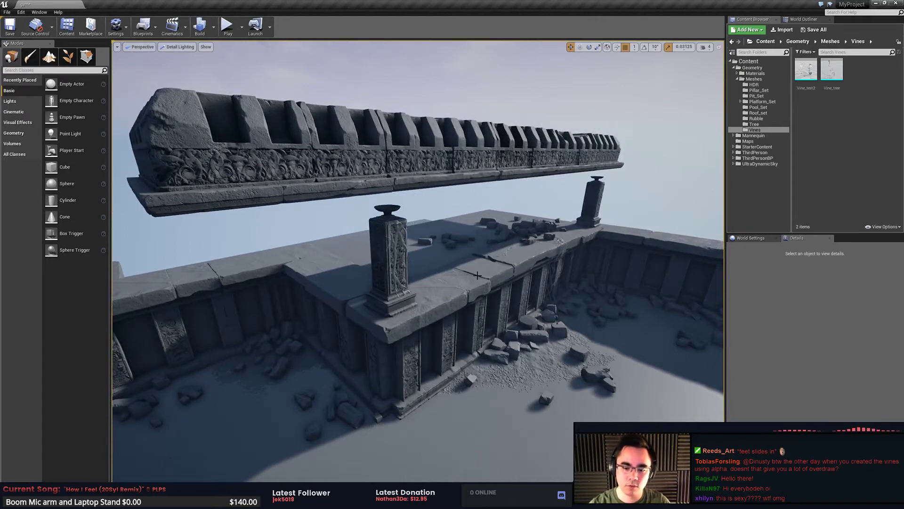
Step: Switch back to ZBrush and compare the upper vines with the uncovered strands of the flat pattern
key(alt+Tab)
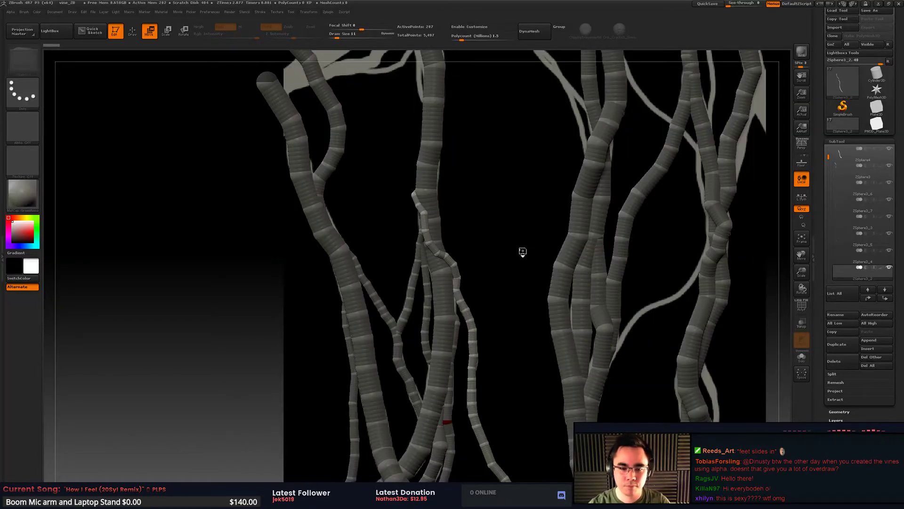
drag(523, 251, 396, 352)
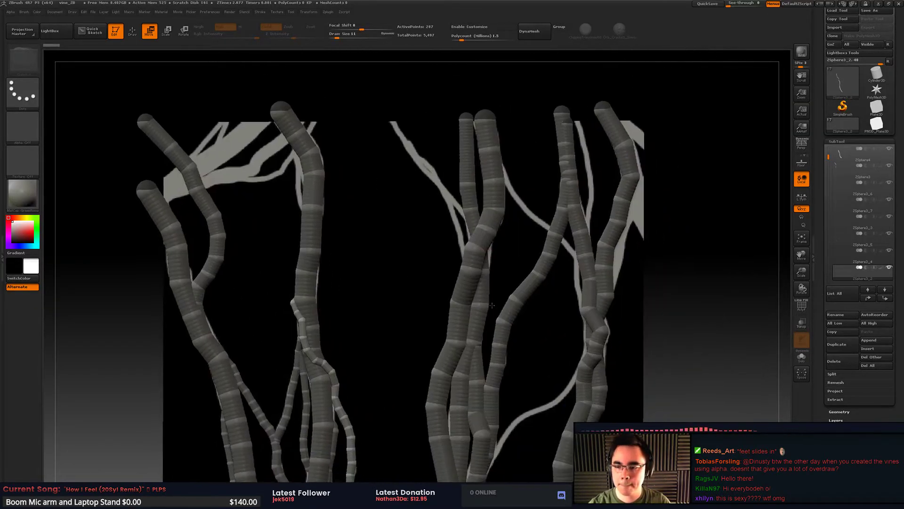
alt+drag(493, 305, 493, 306)
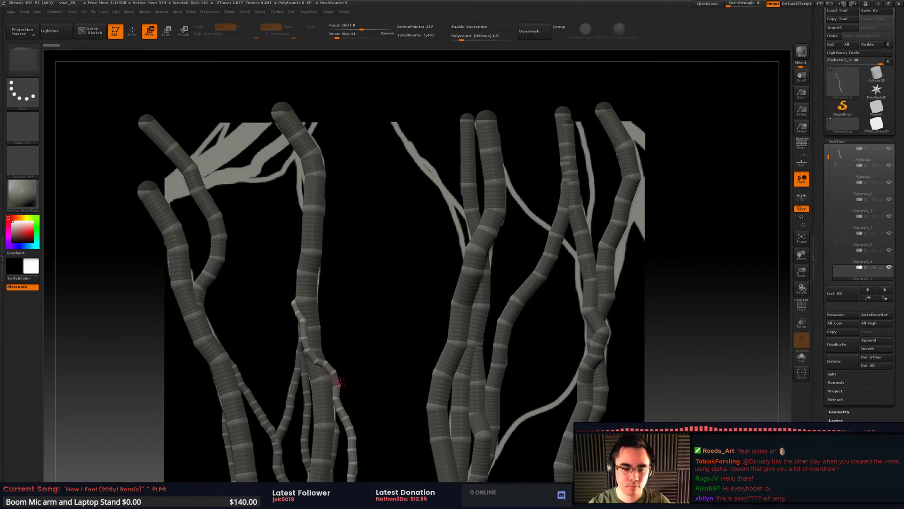
alt+drag(406, 332, 417, 302)
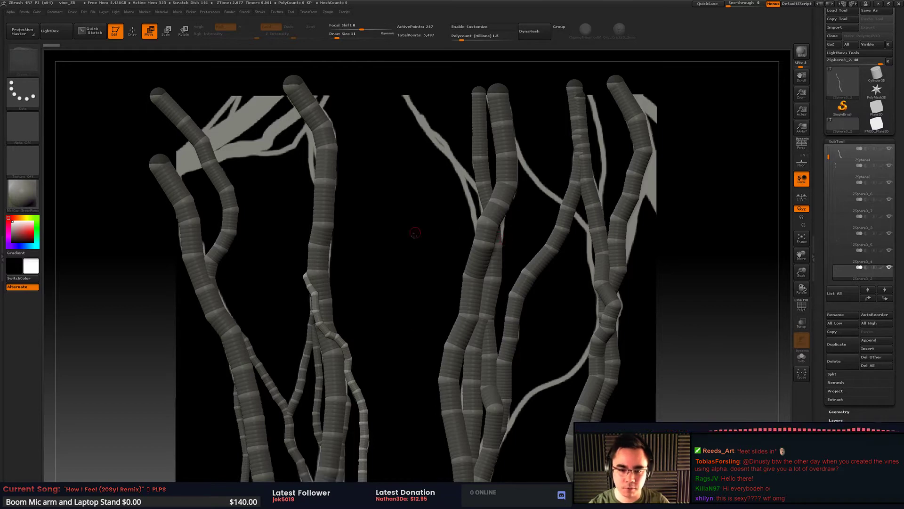
alt+drag(411, 232, 414, 236)
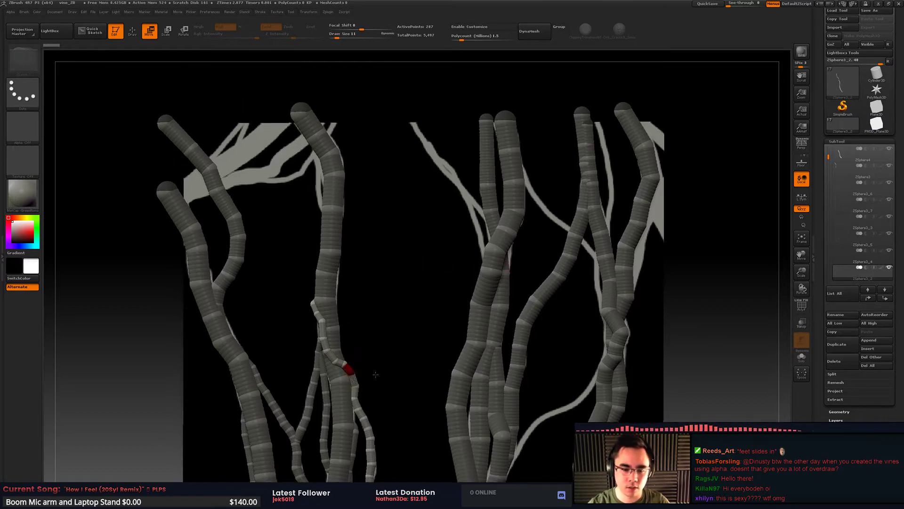
alt+drag(439, 312, 440, 261)
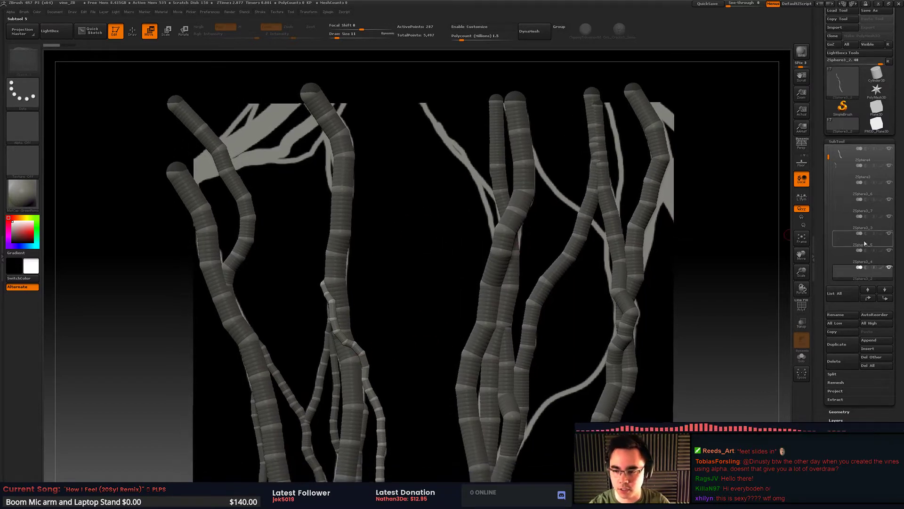
mouse_move(470, 293)
alt+mouse_down()
mouse_move(477, 287)
mouse_move(486, 298)
alt+mouse_up()
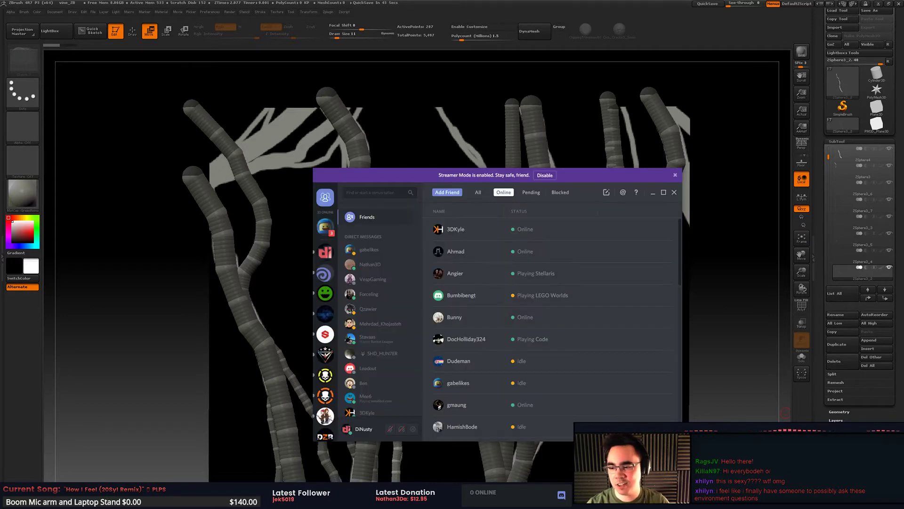
Step: Dismiss Discord's Streamer Mode notice, look at the art-related channel on the stream's server and return to ZBrush
click(676, 175)
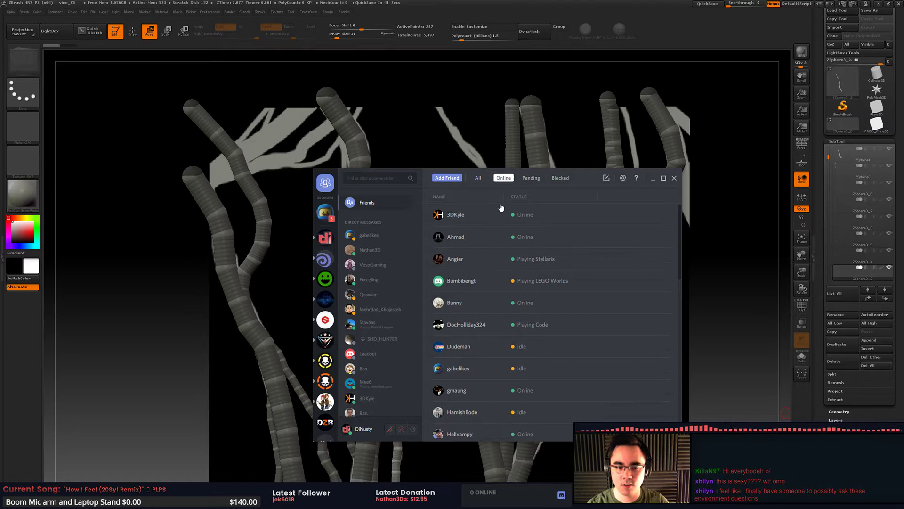
click(329, 240)
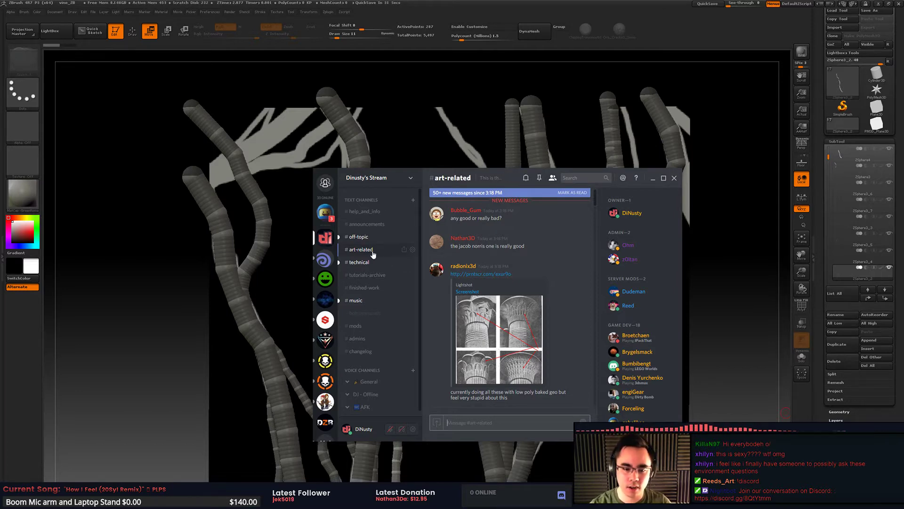
drag(596, 198, 612, 254)
click(718, 272)
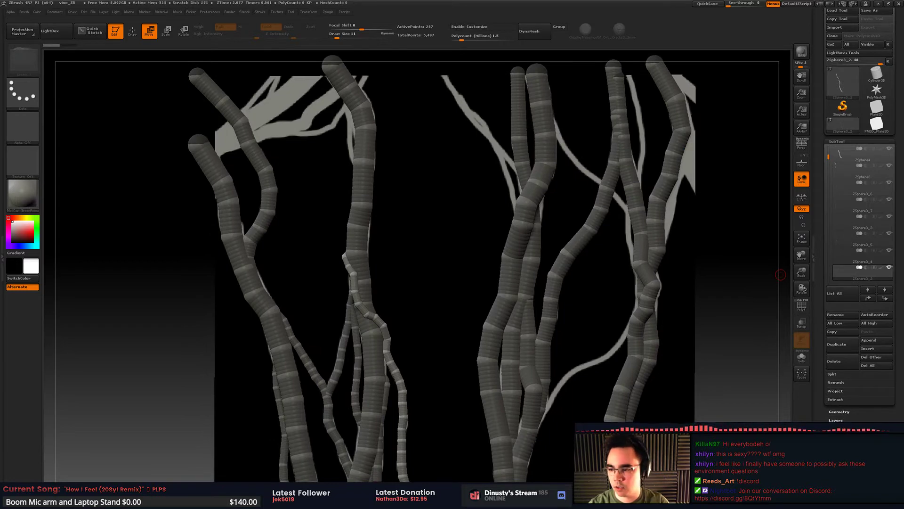
Step: Select the short thin vine beside the second thick branch and duplicate its subtool
drag(575, 296, 535, 255)
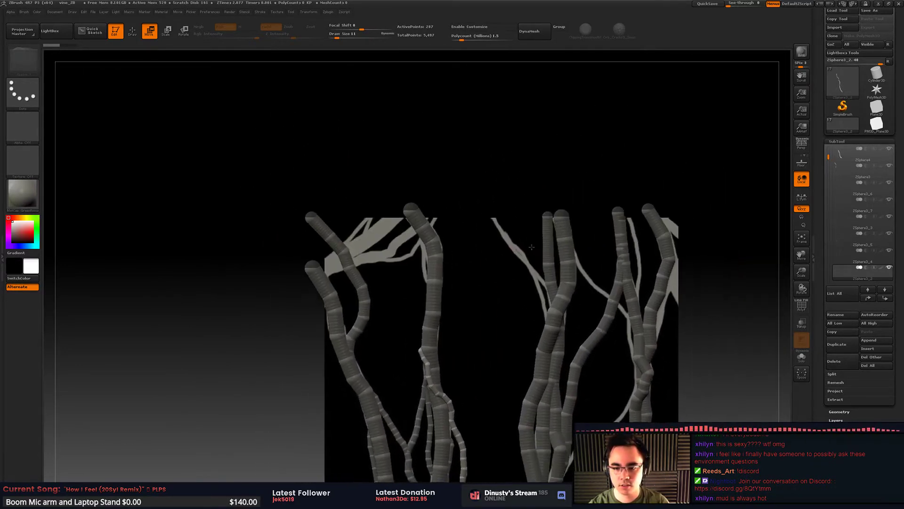
drag(508, 332, 497, 307)
alt+click(448, 379)
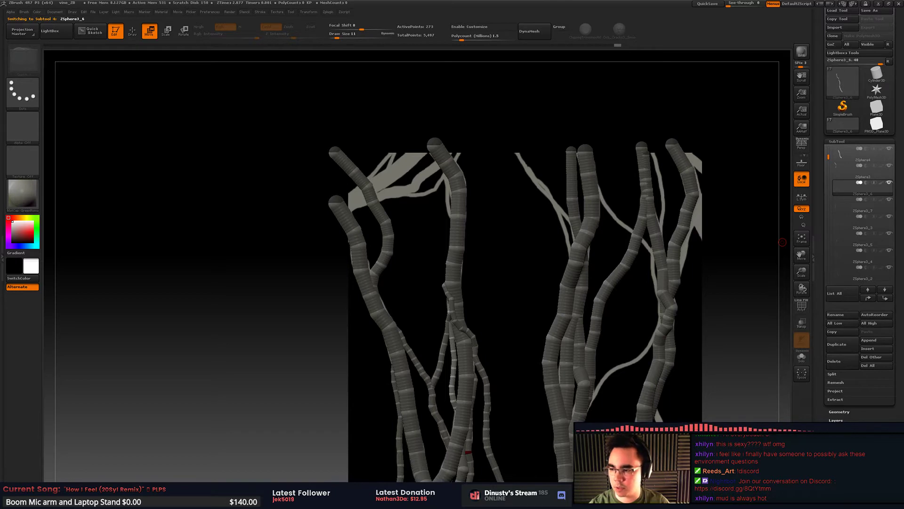
alt+drag(621, 329, 638, 317)
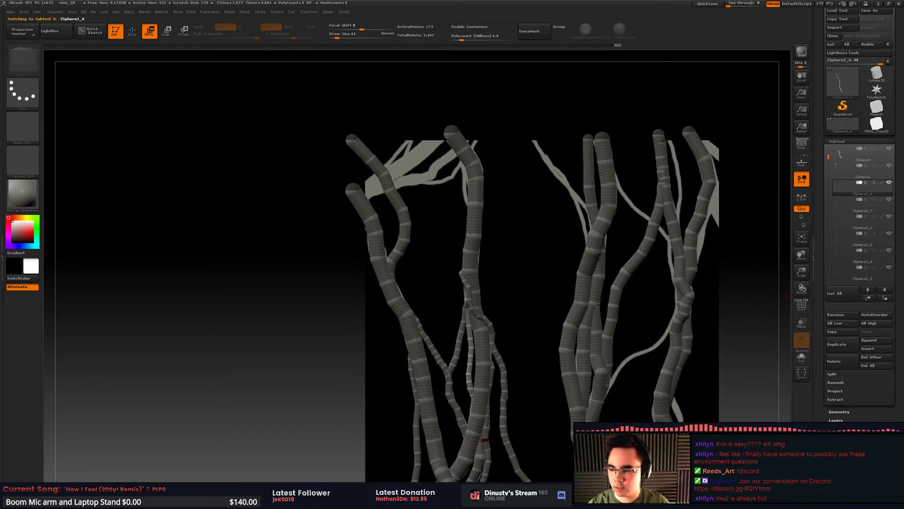
alt+drag(657, 340, 667, 315)
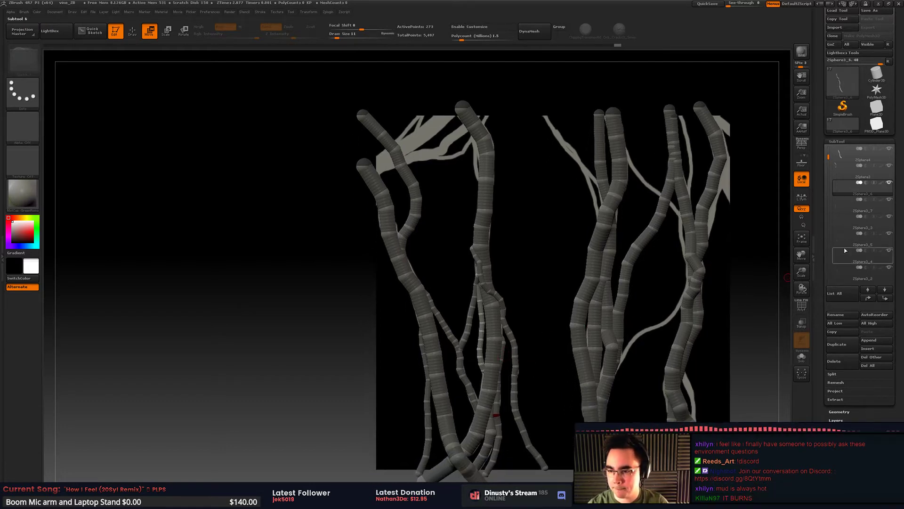
drag(828, 252, 829, 238)
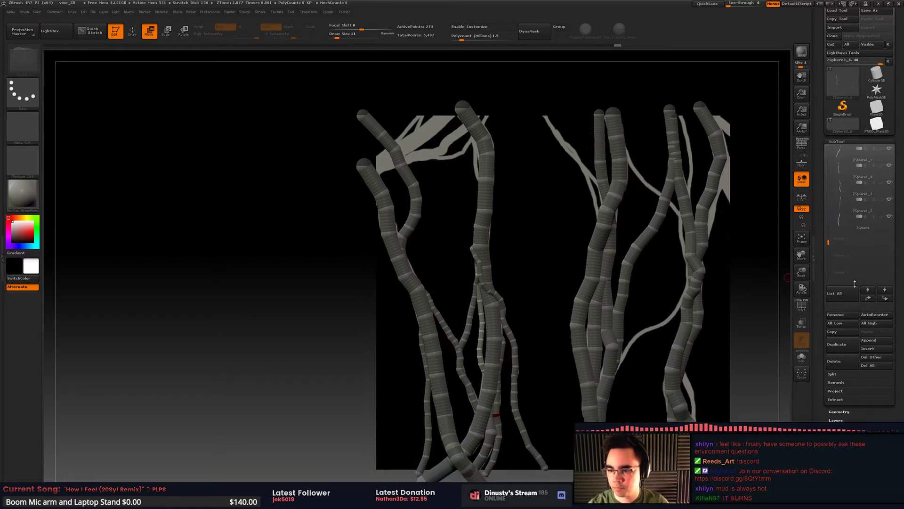
click(841, 349)
Step: Enlarge the draw size and move the short vine's upper end to the top of the uncovered middle strand
key(space)
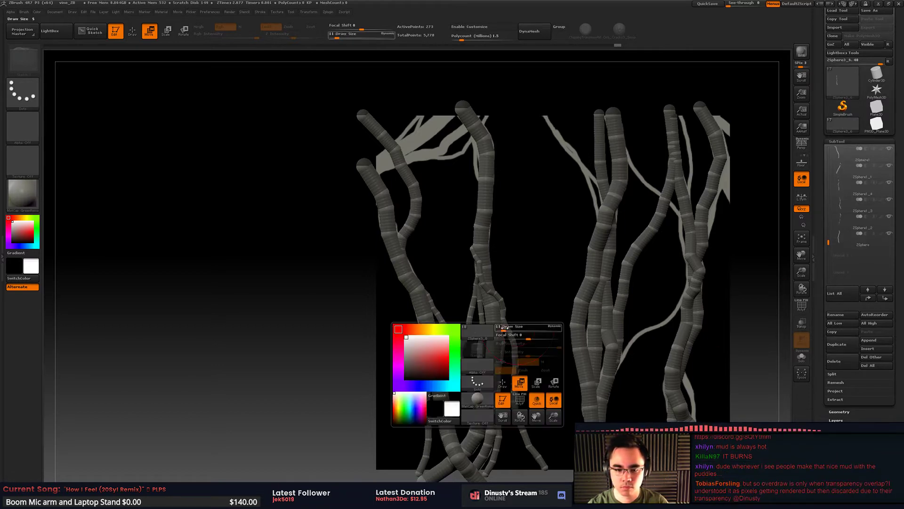
drag(505, 327, 529, 327)
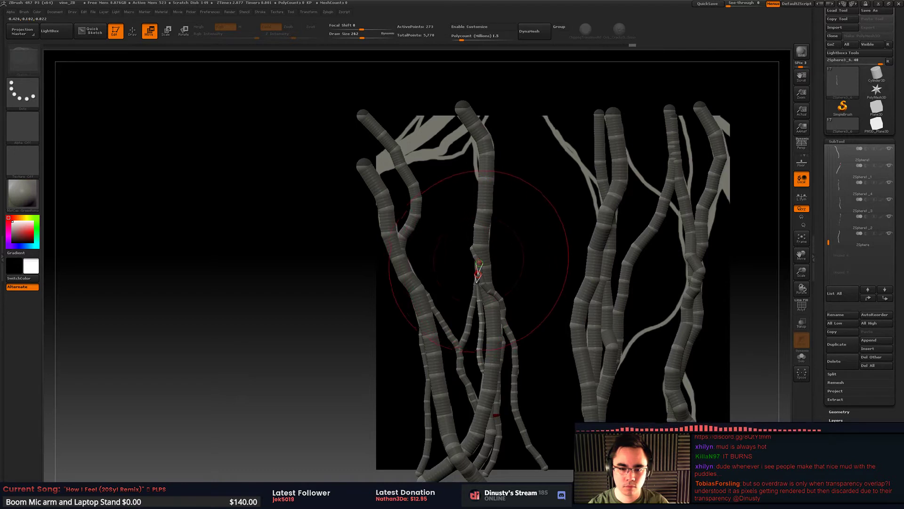
mouse_move(478, 270)
mouse_down()
mouse_move(556, 244)
mouse_move(546, 110)
mouse_up()
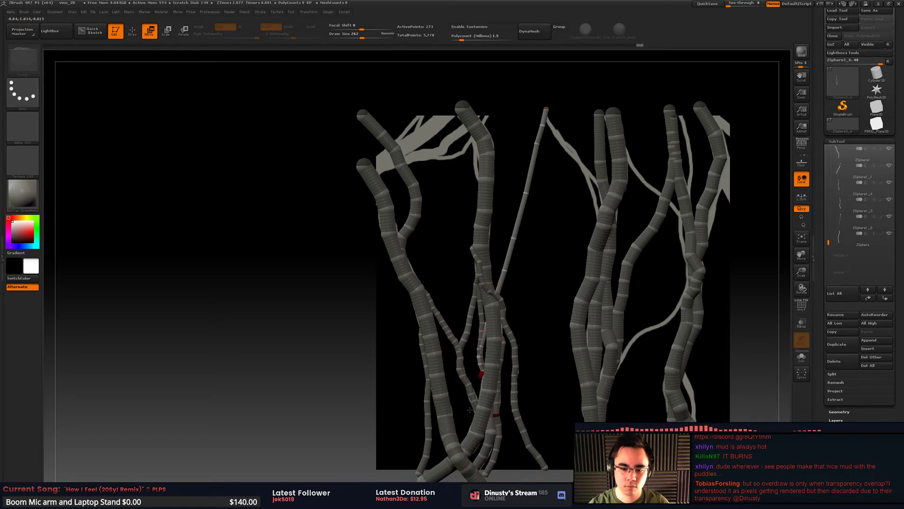
Step: Pull the duplicated thin vine's lower end and middle joints away from the second thick branch, below its top on the middle strand
drag(495, 320, 534, 333)
drag(499, 299, 545, 237)
drag(526, 194, 558, 160)
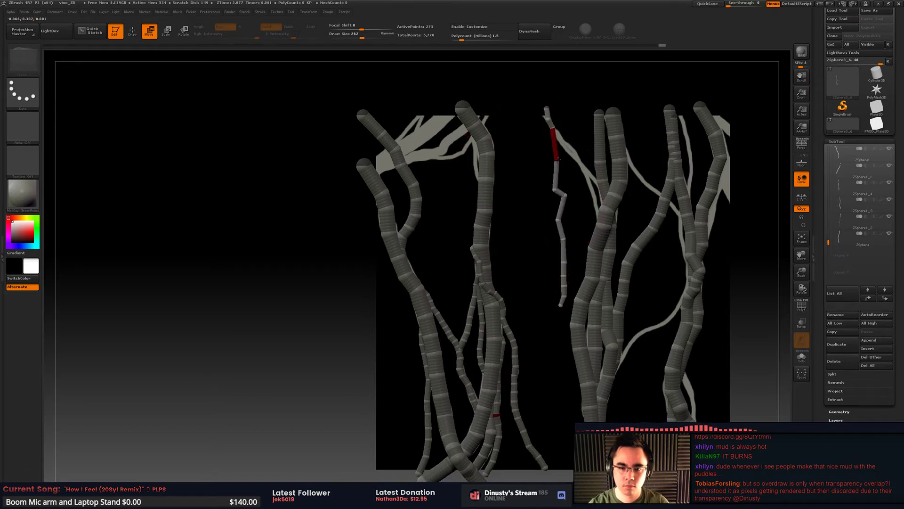
Step: Reduce the draw size to 46 and fit the vine's upper joints to the slanting middle strand of the pattern
mouse_move(579, 123)
alt+mouse_down()
mouse_move(591, 132)
mouse_move(555, 162)
mouse_move(533, 146)
mouse_move(513, 150)
mouse_move(537, 179)
alt+mouse_up()
key(space)
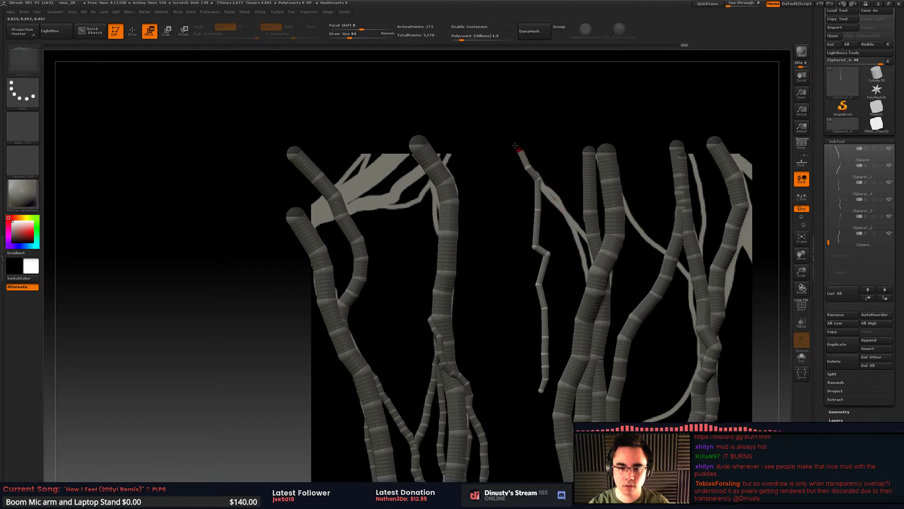
mouse_move(532, 245)
mouse_down()
mouse_move(554, 218)
mouse_move(574, 222)
mouse_move(541, 193)
mouse_move(543, 181)
mouse_move(541, 188)
mouse_up()
key(space)
alt+drag(563, 216, 583, 158)
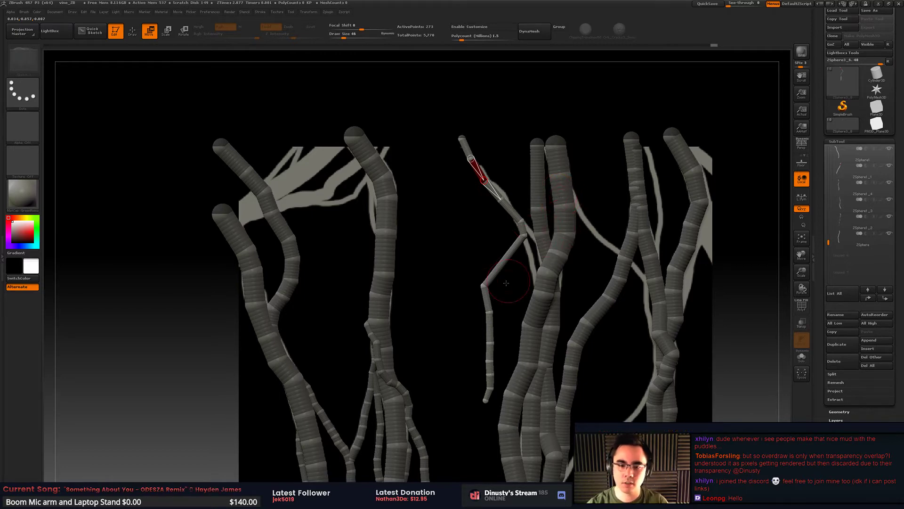
Step: Move the vine's lower joints along the strand and behind the adjacent thick branch, and refine one upper joint
mouse_move(483, 285)
mouse_down()
mouse_move(489, 310)
mouse_move(514, 297)
mouse_move(502, 287)
mouse_move(496, 294)
mouse_up()
drag(504, 325, 488, 331)
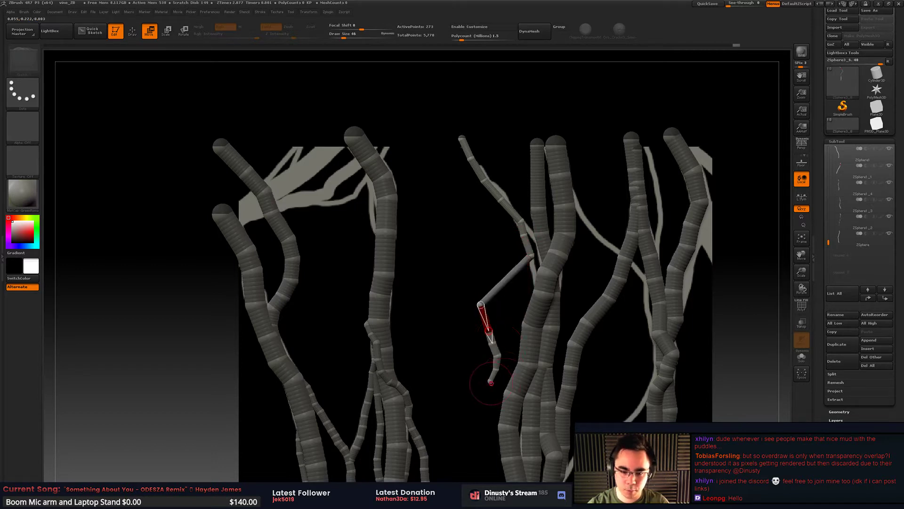
mouse_move(490, 381)
mouse_down()
mouse_move(478, 394)
mouse_move(493, 393)
mouse_up()
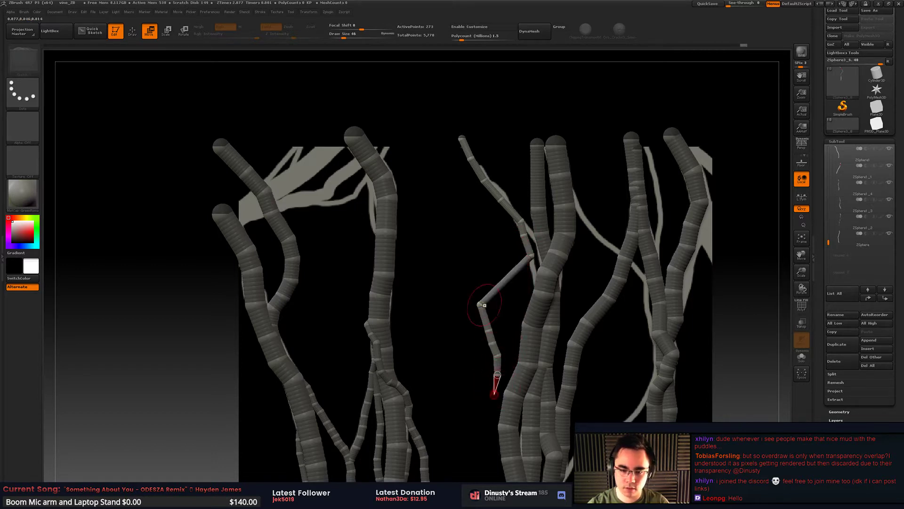
drag(485, 305, 536, 285)
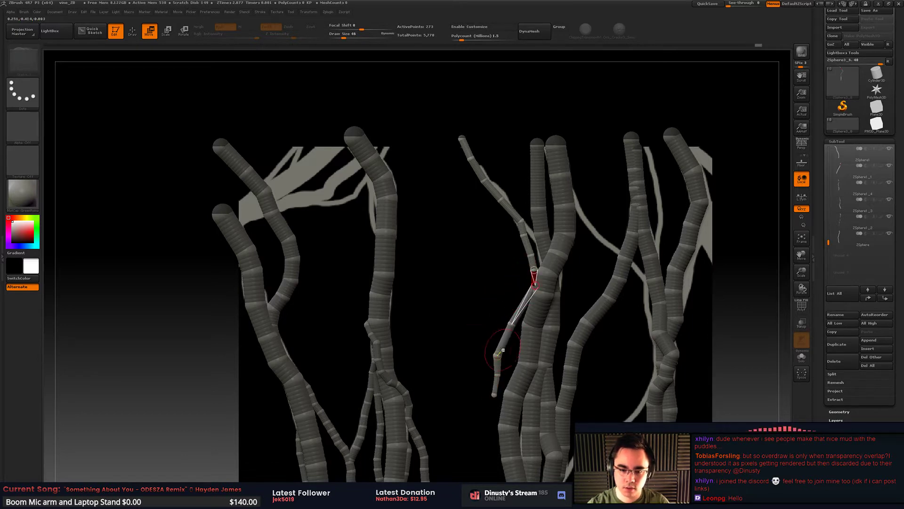
drag(497, 353, 535, 304)
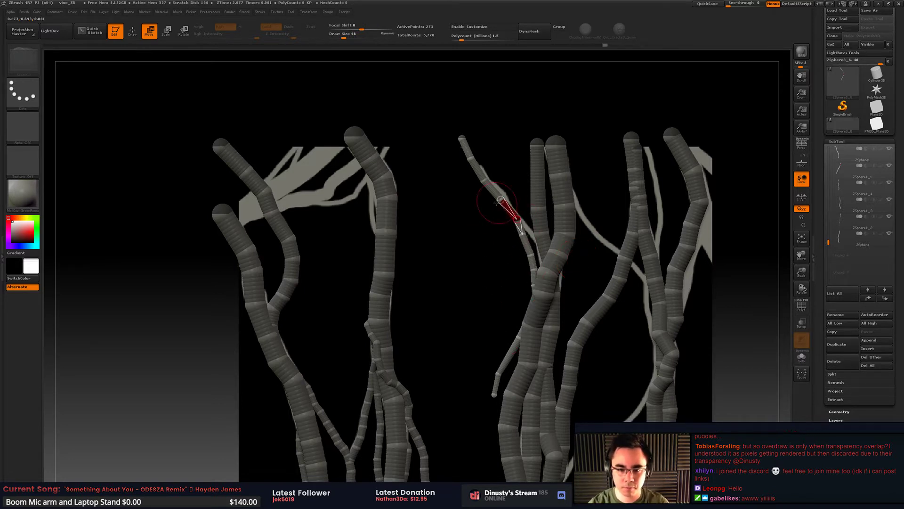
drag(483, 181, 487, 179)
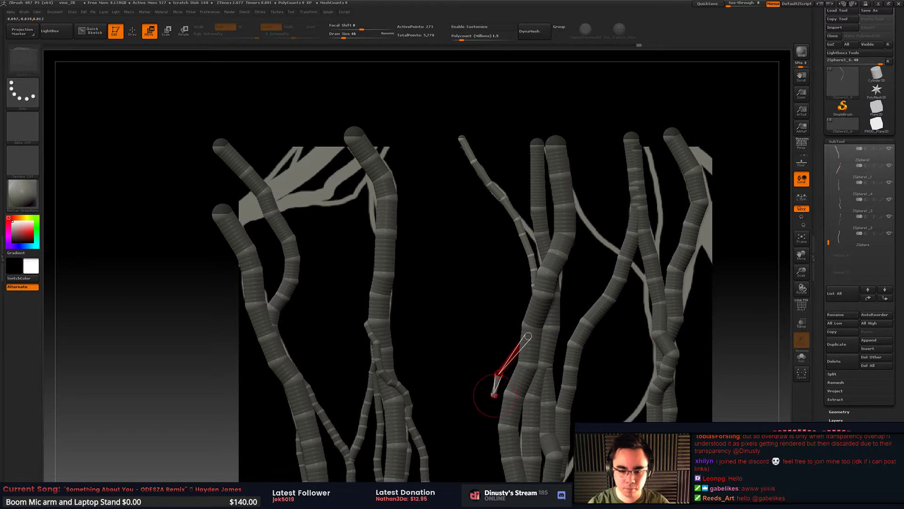
Step: Delete the surplus joint near the thin vine's lower end and tuck the remaining end behind the thick branch
key(q)
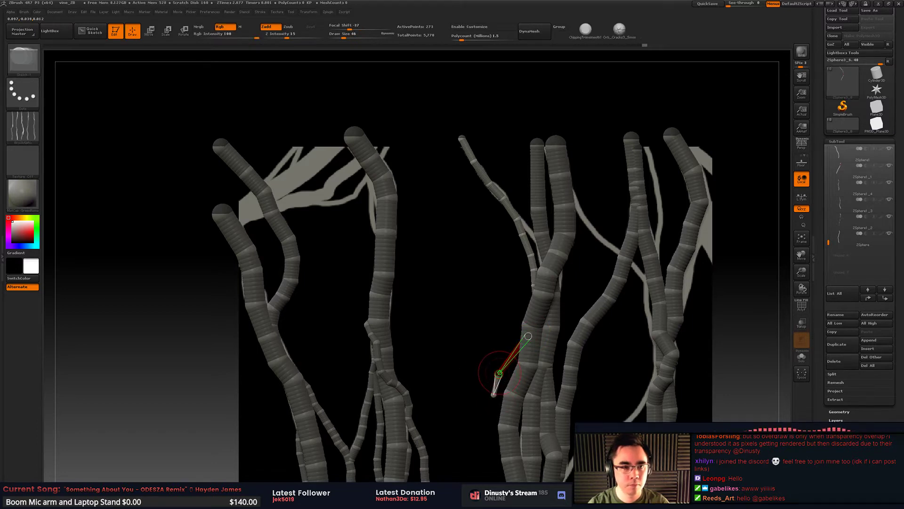
key(ctrl)
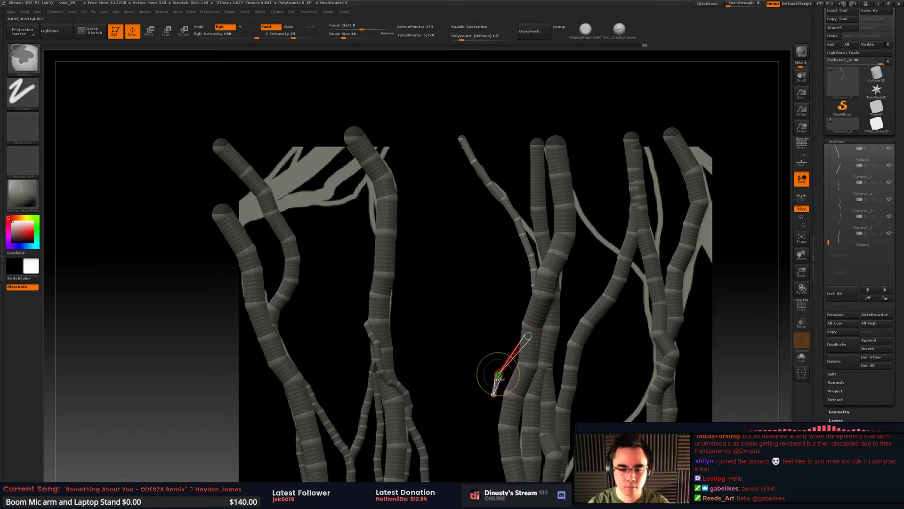
drag(491, 392, 508, 379)
key(w)
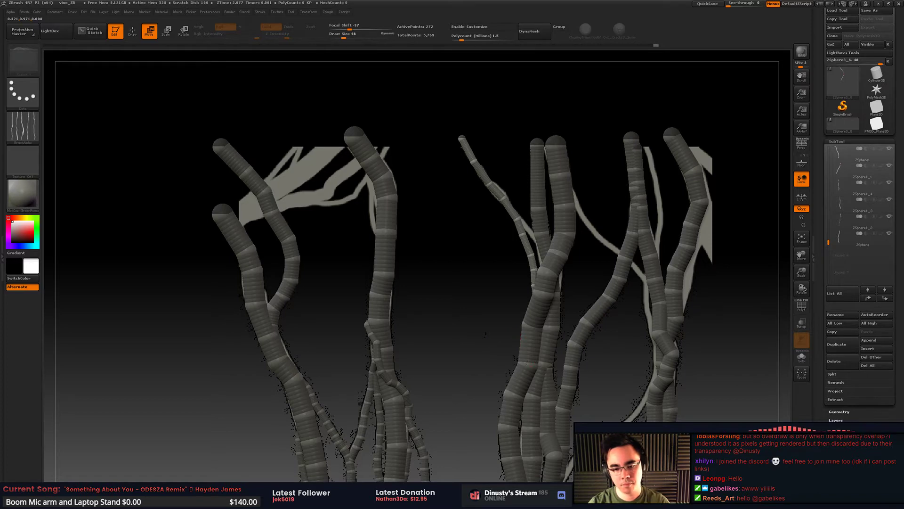
drag(499, 306, 511, 354)
alt+drag(511, 283, 514, 306)
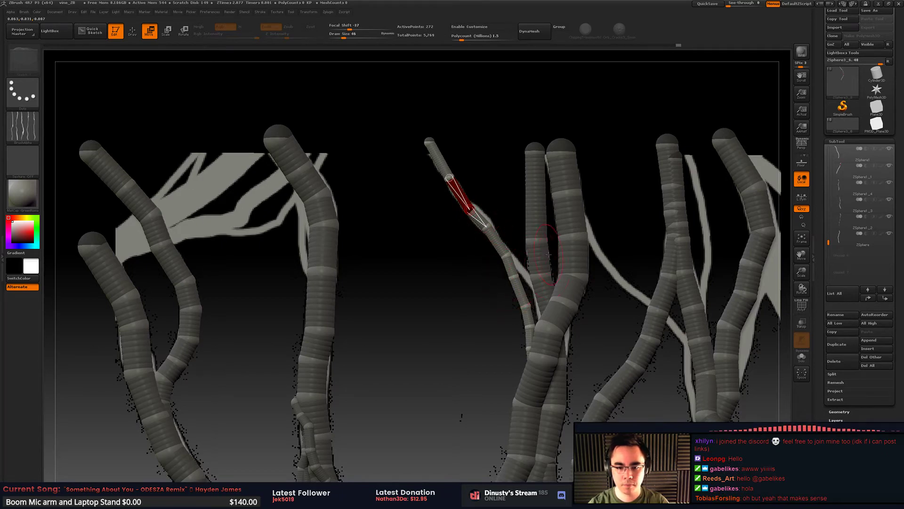
alt+drag(549, 254, 546, 252)
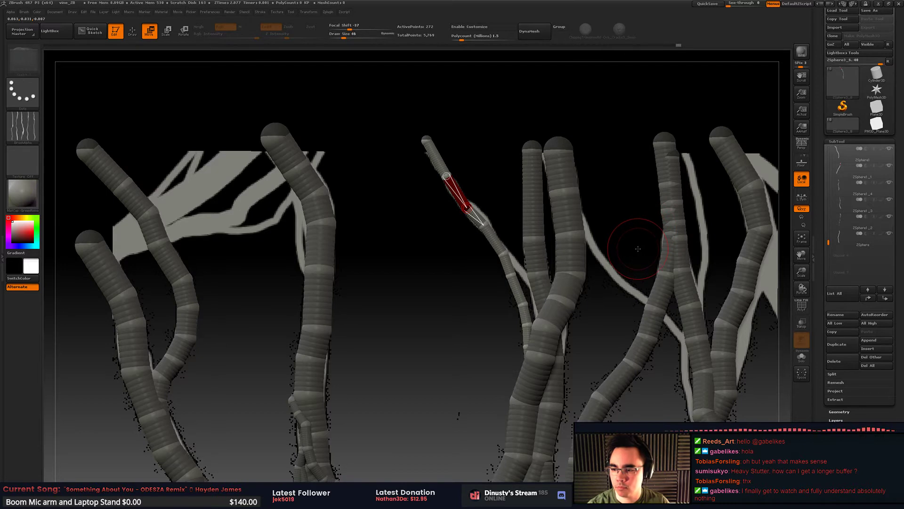
alt+drag(652, 237, 666, 227)
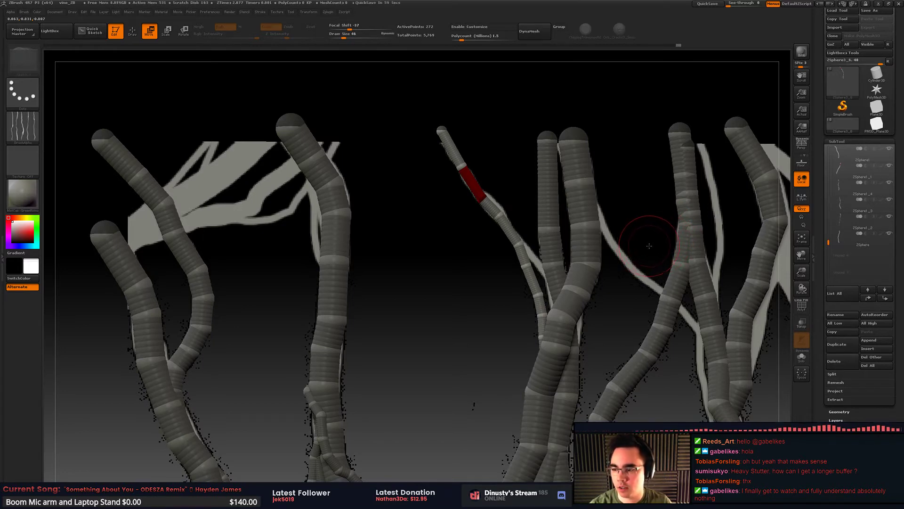
alt+drag(664, 229, 664, 237)
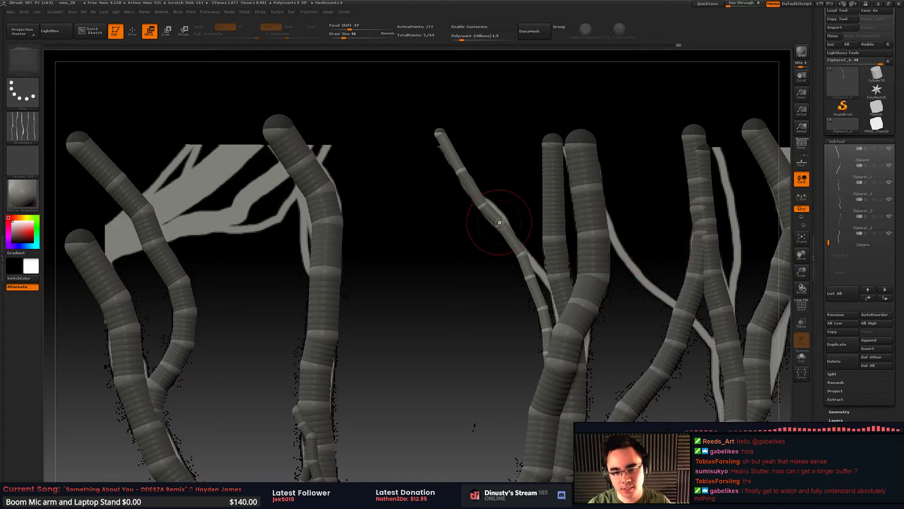
Step: Duplicate the thin middle vine's subtool, insert a joint in the copy's upper half and bend it away from the original
mouse_move(509, 223)
mouse_down()
mouse_move(480, 202)
mouse_move(504, 191)
mouse_move(540, 223)
mouse_move(532, 192)
mouse_up()
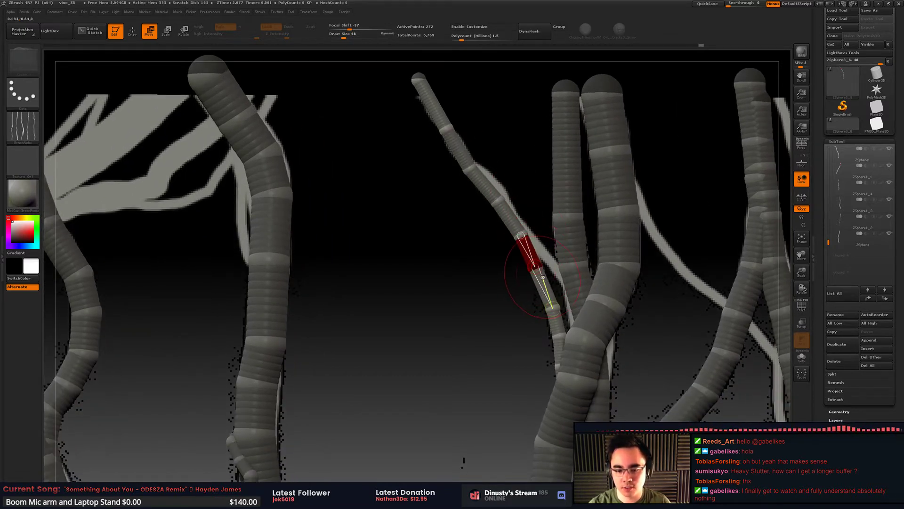
alt+drag(520, 266, 526, 292)
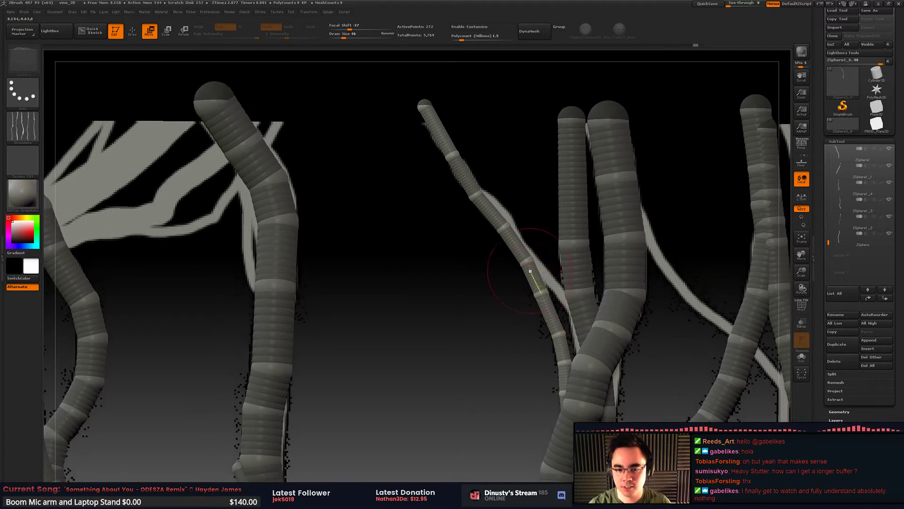
click(837, 344)
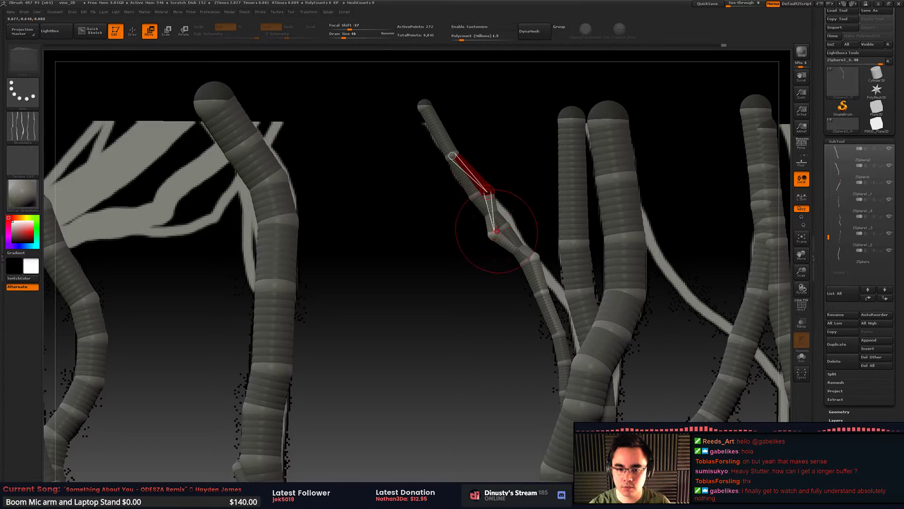
click(493, 211)
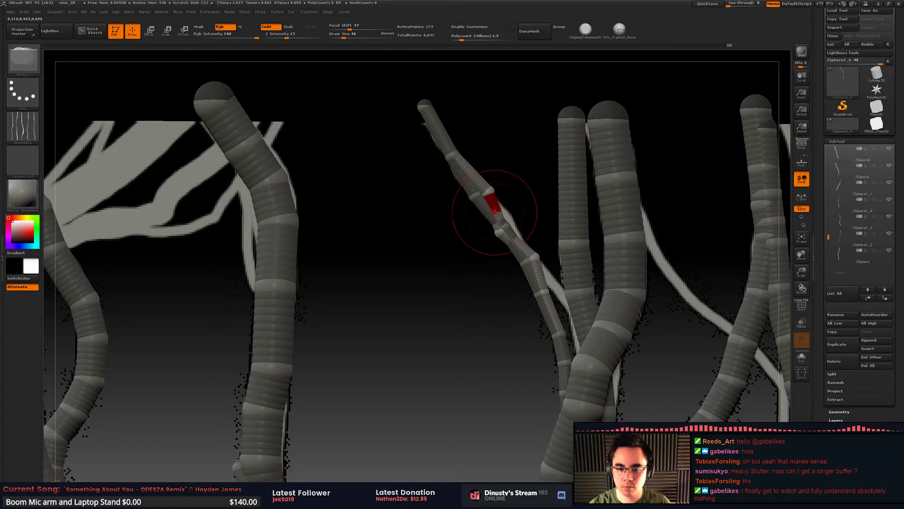
mouse_move(496, 218)
right_down()
mouse_move(525, 208)
mouse_move(477, 214)
mouse_move(483, 207)
right_up()
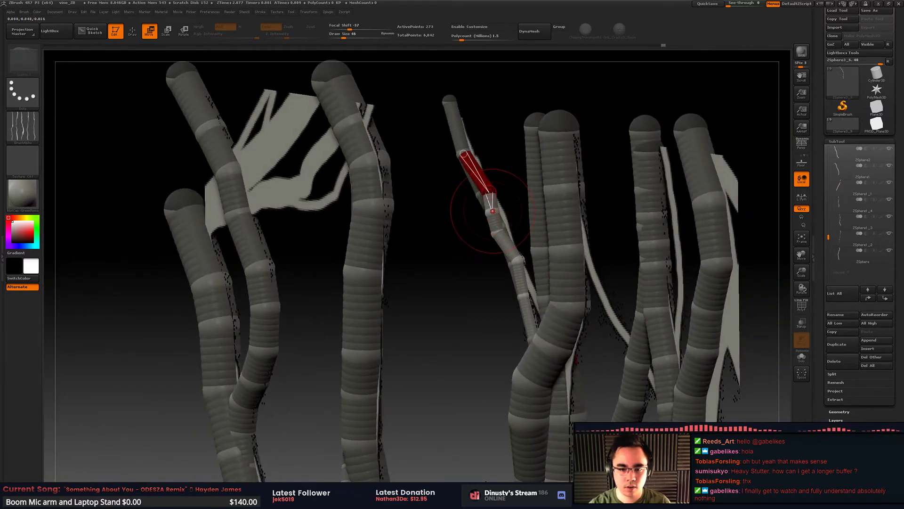
drag(492, 211, 485, 197)
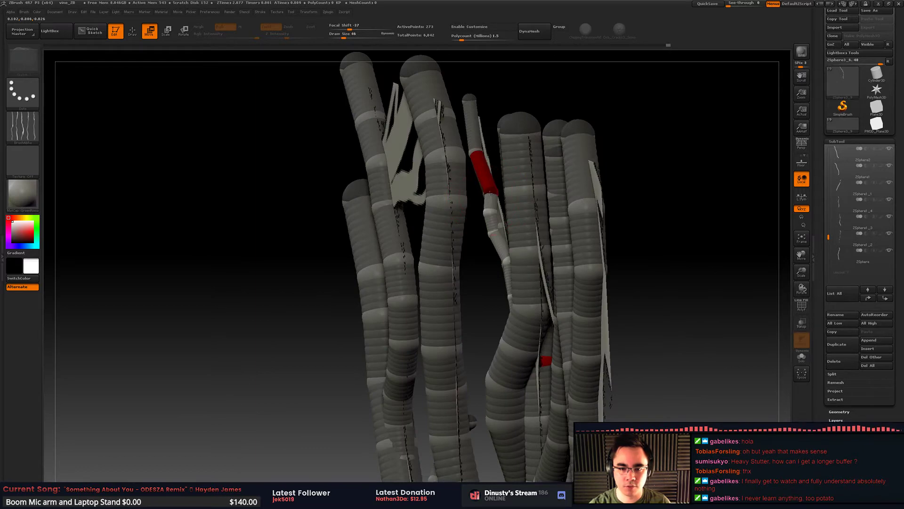
Step: Insert another joint in the copy's upper segment and shift the neighbouring joints so it winds beside the original vine
right_drag(490, 193, 507, 194)
key(q)
key(w)
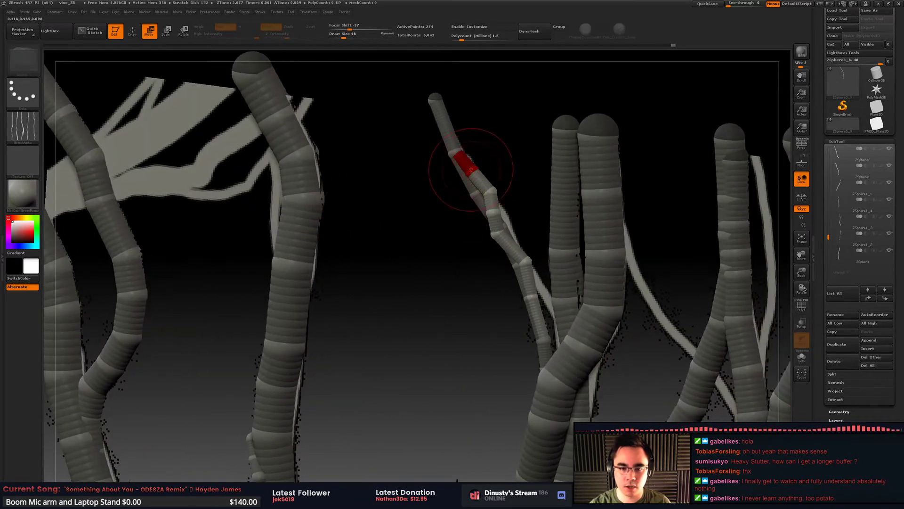
drag(477, 169, 459, 179)
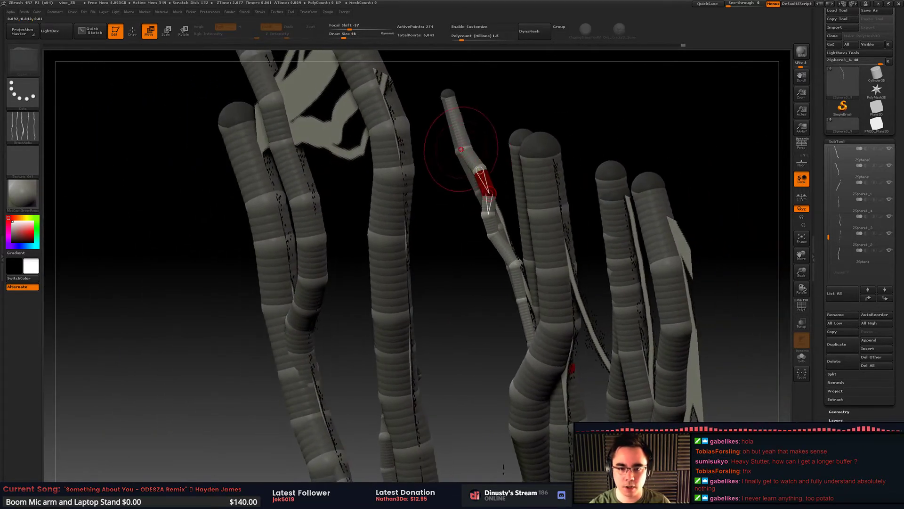
mouse_move(479, 138)
mouse_down()
mouse_move(502, 129)
mouse_move(481, 143)
mouse_move(450, 123)
mouse_move(478, 113)
mouse_move(453, 95)
mouse_move(464, 99)
mouse_up()
mouse_move(520, 158)
mouse_down()
mouse_move(508, 159)
mouse_move(509, 171)
mouse_up()
alt+drag(518, 229, 513, 225)
drag(486, 199, 495, 210)
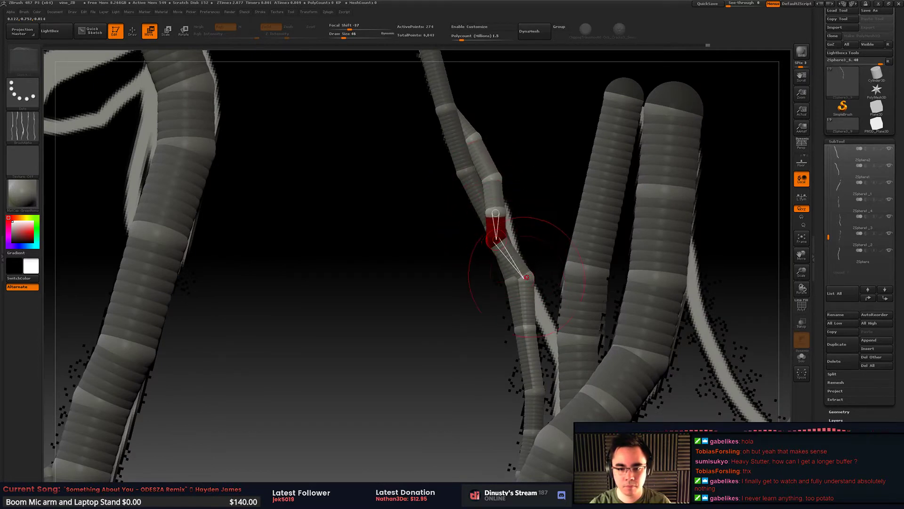
Step: Spread the copy's lower joints across the original vine and insert an extra joint in the slanting segment below the bend
drag(530, 331, 545, 326)
drag(532, 286, 500, 280)
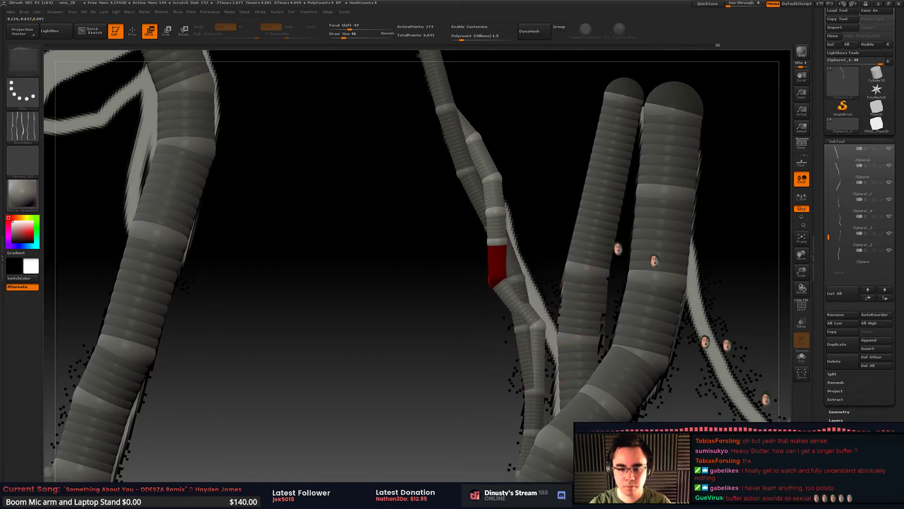
key(q)
key(w)
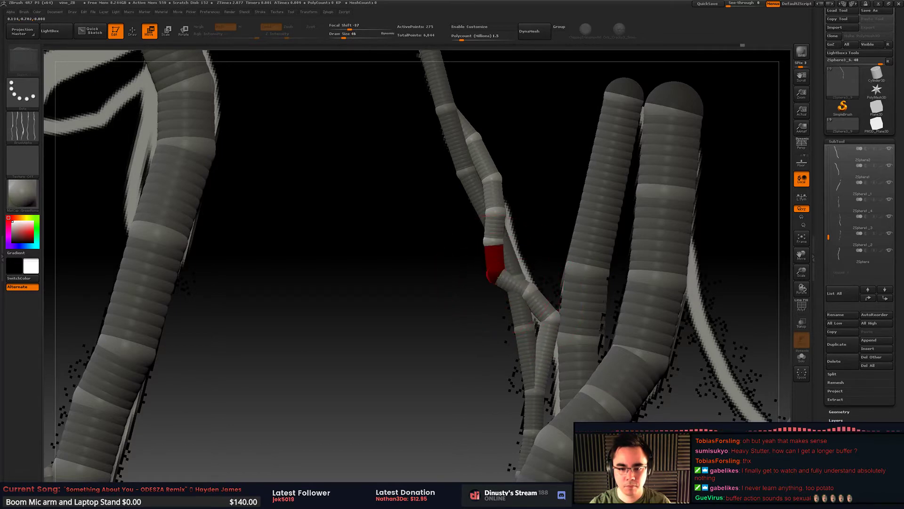
Step: Reduce the draw size to 27 and adjust the copied vine's middle bend in depth around the original
mouse_move(500, 277)
right_down()
mouse_move(532, 279)
mouse_move(509, 279)
right_up()
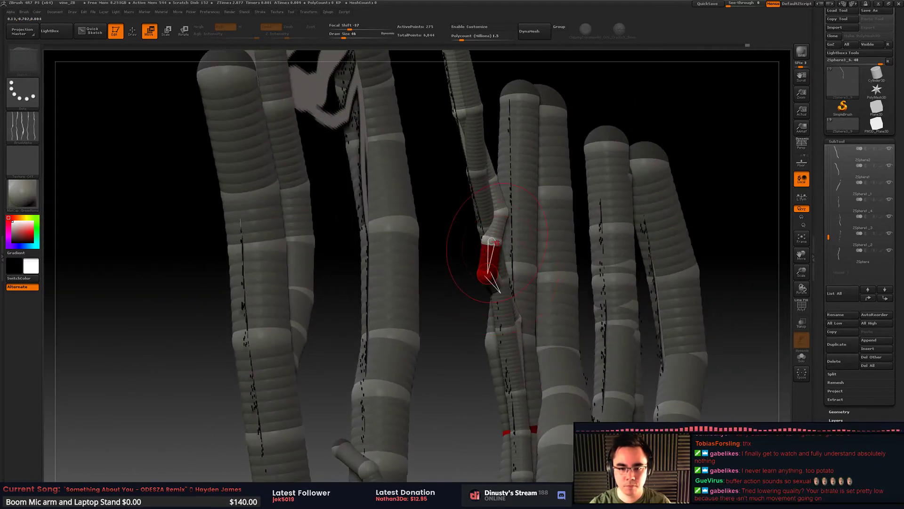
key(space)
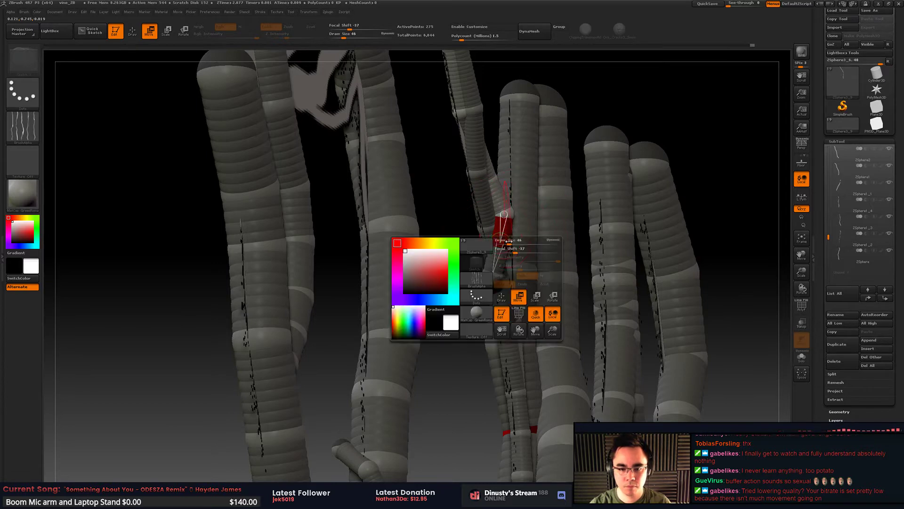
click(500, 241)
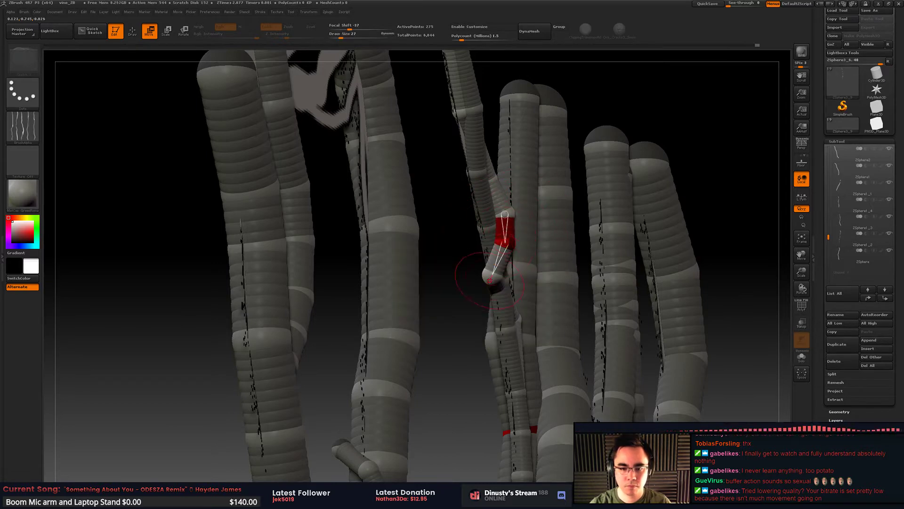
right_drag(490, 275, 511, 294)
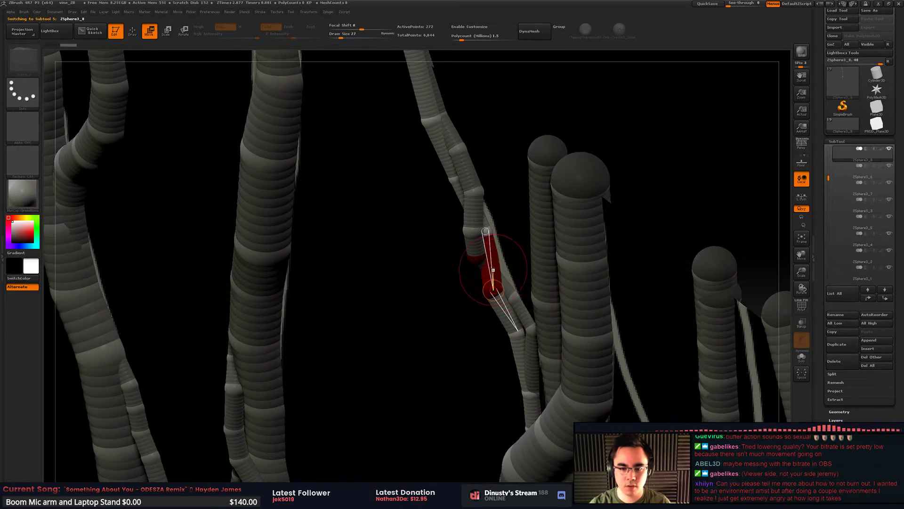
Step: Insert a joint in the original thin vine at the crossing and move it so the two vines twist around each other
key(q)
click(490, 263)
key(w)
mouse_move(491, 265)
right_down()
mouse_move(510, 266)
mouse_move(512, 257)
right_up()
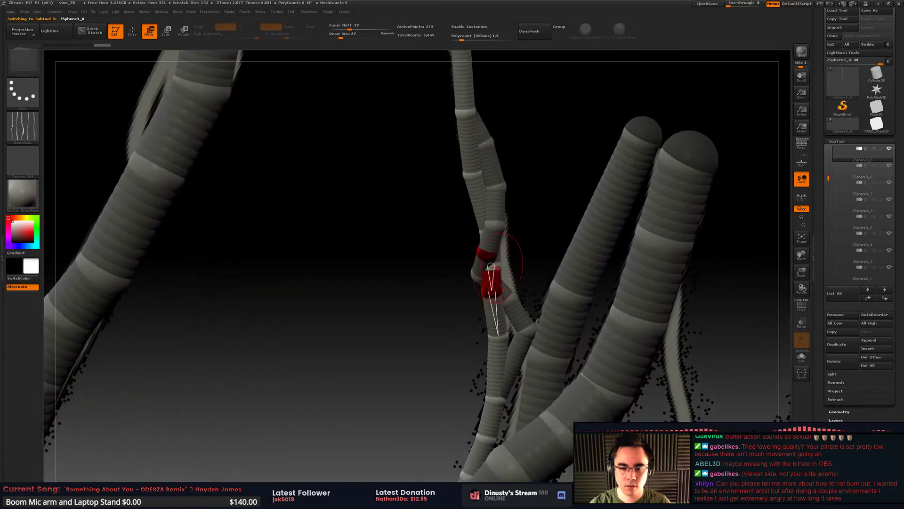
drag(491, 282, 506, 265)
right_drag(506, 256, 514, 238)
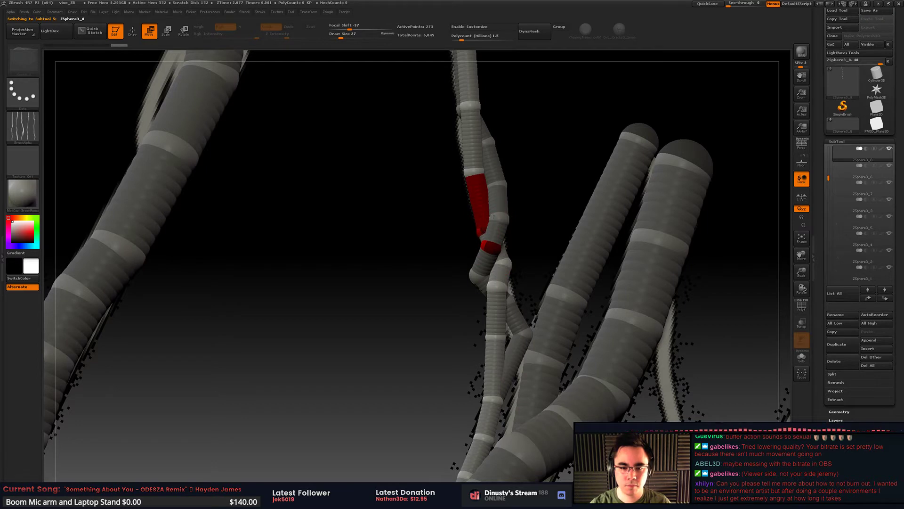
drag(521, 182, 538, 210)
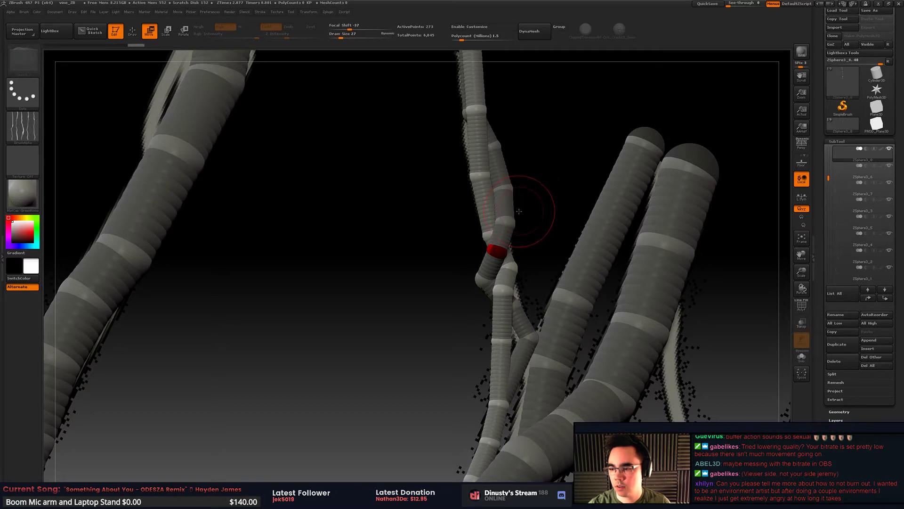
mouse_move(518, 213)
mouse_down()
mouse_move(554, 173)
mouse_move(715, 100)
mouse_up()
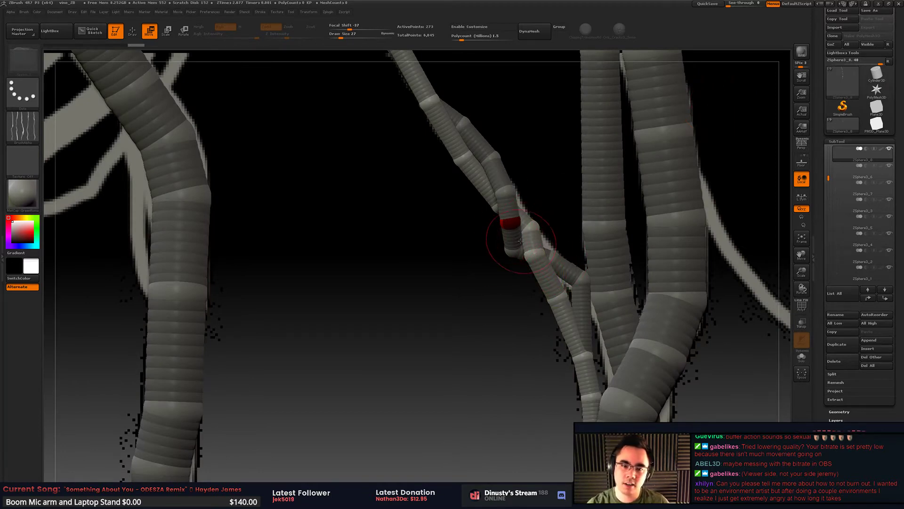
drag(531, 196, 529, 226)
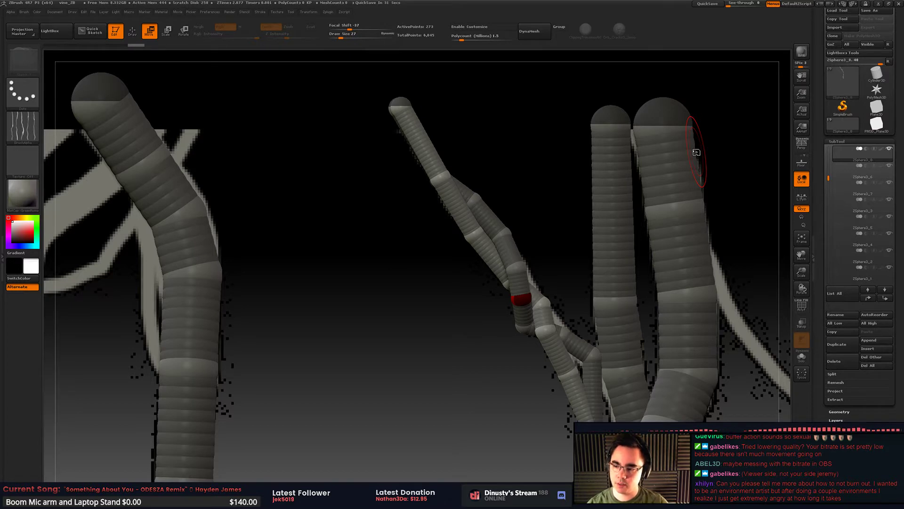
Step: Select the copied thin vine and pull its lower bend up and inward, closer to the original vine
alt+right_drag(679, 257, 677, 243)
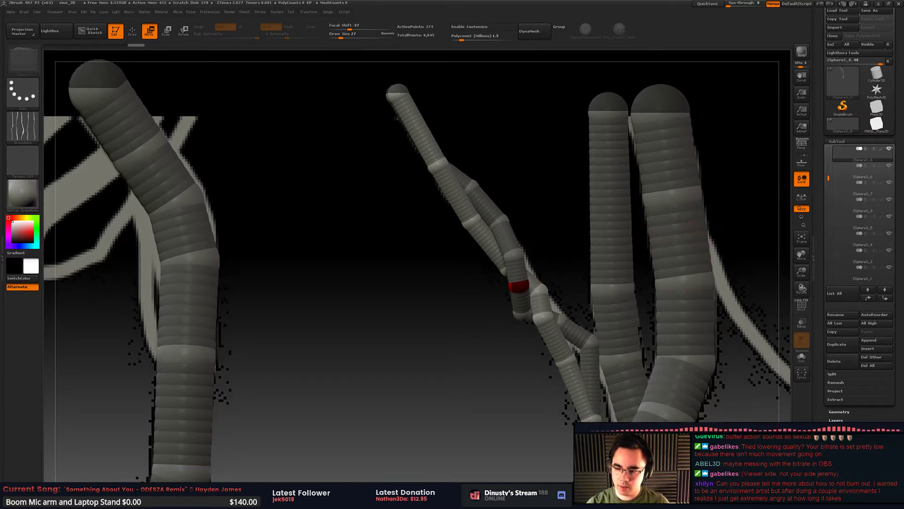
alt+drag(676, 244, 680, 247)
mouse_move(698, 270)
right_down()
mouse_move(726, 274)
mouse_move(696, 274)
right_up()
drag(696, 273, 694, 274)
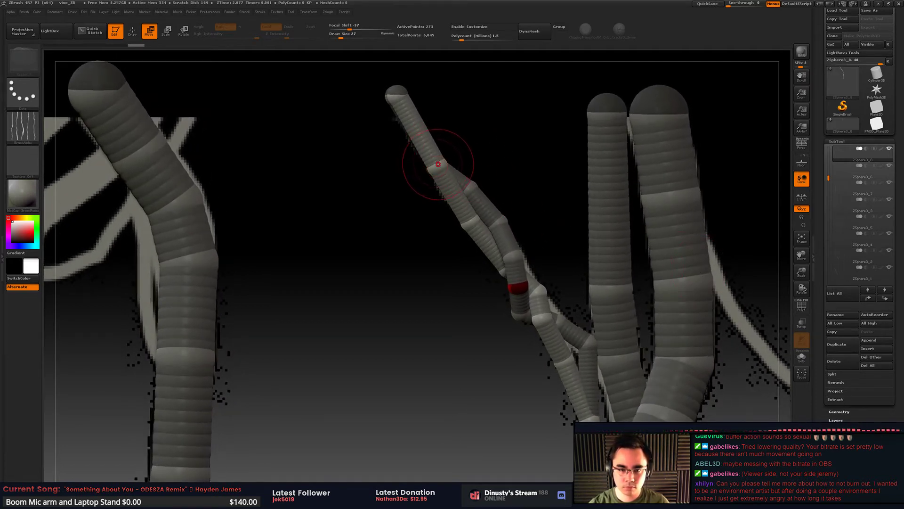
mouse_move(532, 215)
alt+mouse_down()
mouse_move(535, 184)
mouse_move(510, 201)
mouse_move(497, 189)
alt+mouse_up()
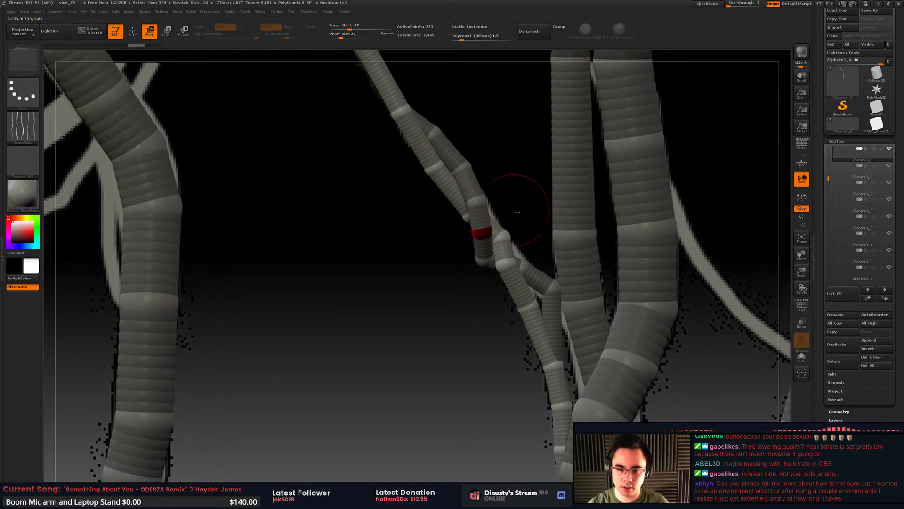
alt+click(552, 288)
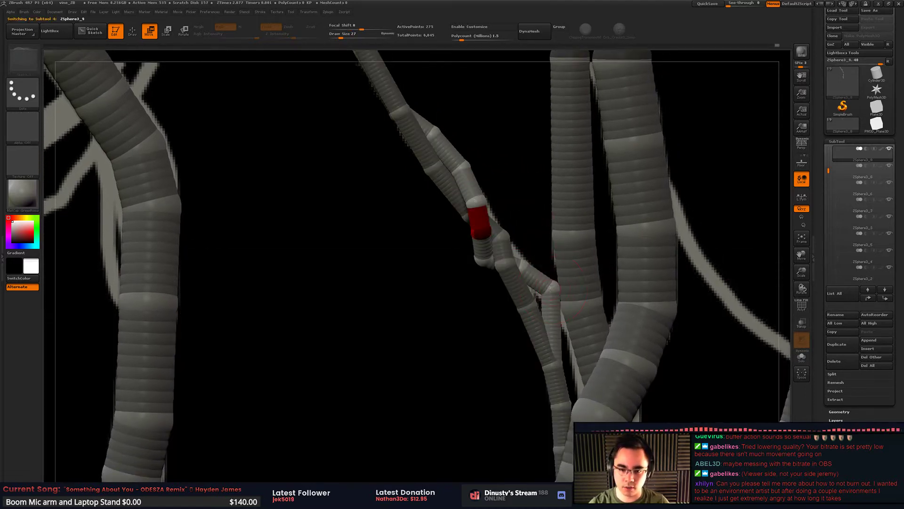
mouse_move(553, 288)
mouse_down()
mouse_move(545, 299)
mouse_move(552, 246)
mouse_up()
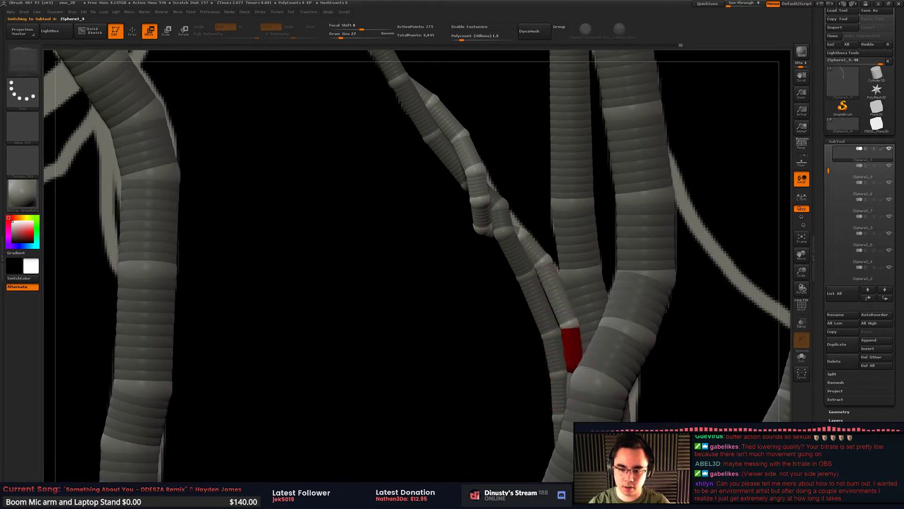
Step: Reposition the copy's lowest joints so its base slants down into the thick trunk
alt+drag(588, 362, 590, 340)
mouse_move(608, 229)
mouse_down()
mouse_move(583, 254)
mouse_move(617, 264)
mouse_up()
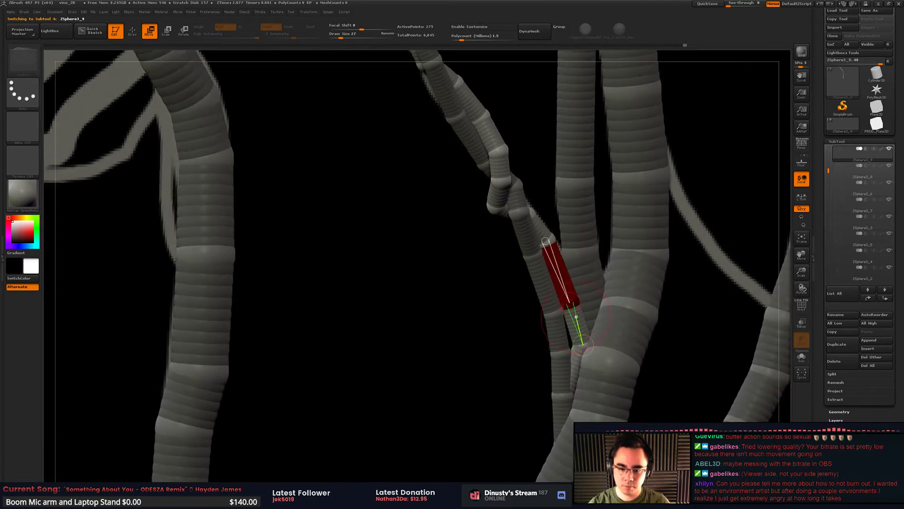
drag(572, 361, 584, 397)
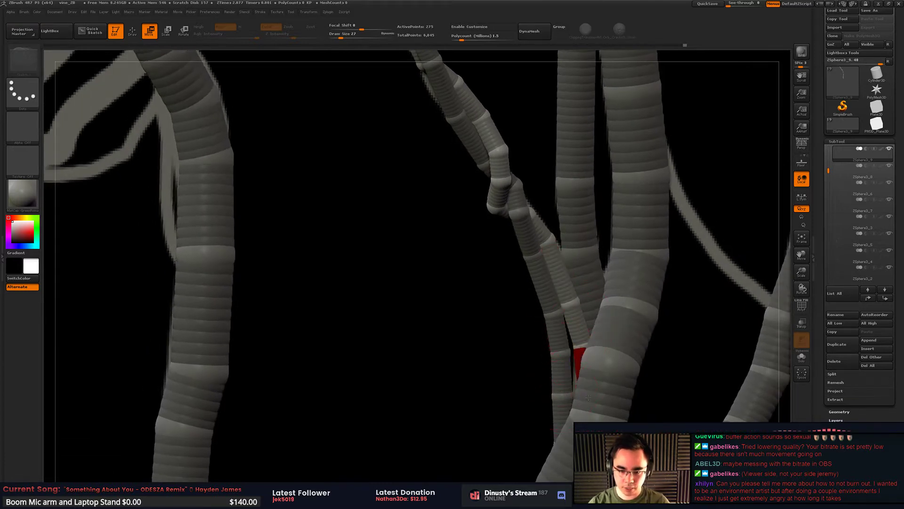
Step: Select the original thin vine and shift its joints just below the crossing to follow the twist
drag(532, 314, 535, 369)
mouse_move(463, 301)
mouse_down()
mouse_move(471, 275)
mouse_move(449, 256)
mouse_up()
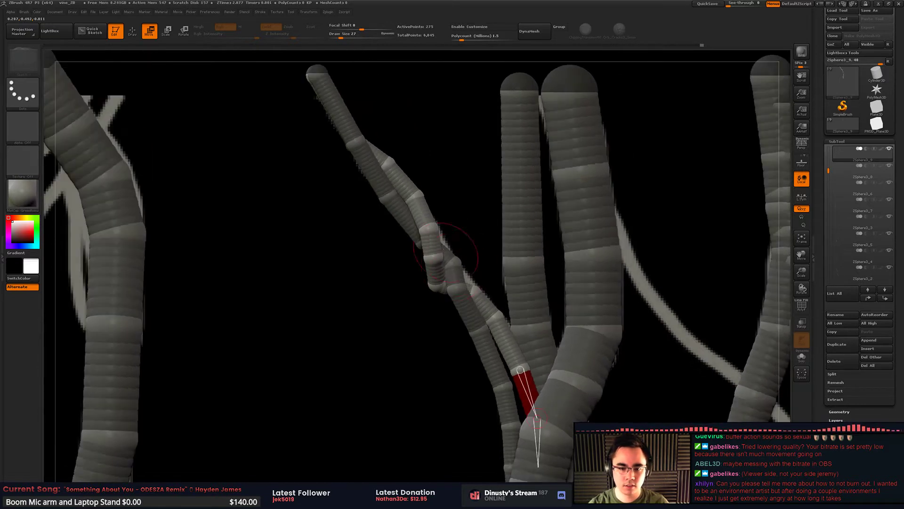
alt+click(456, 289)
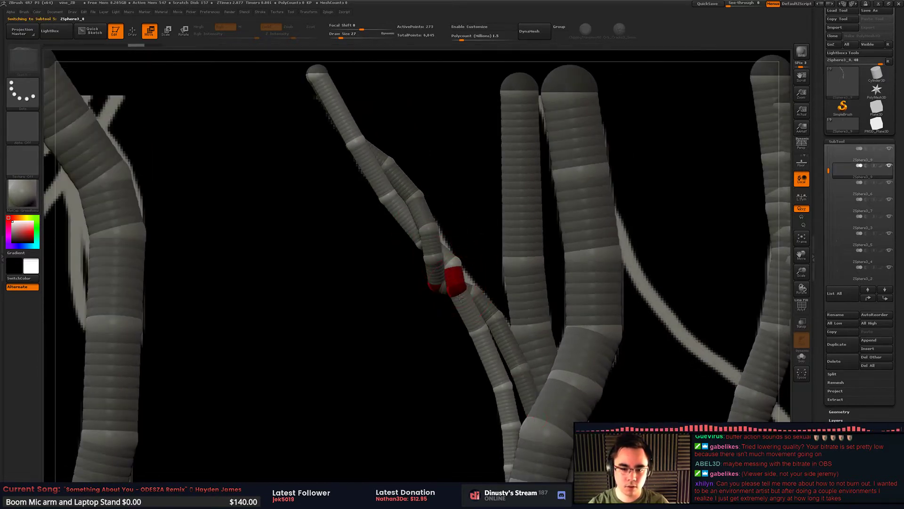
drag(476, 334, 492, 377)
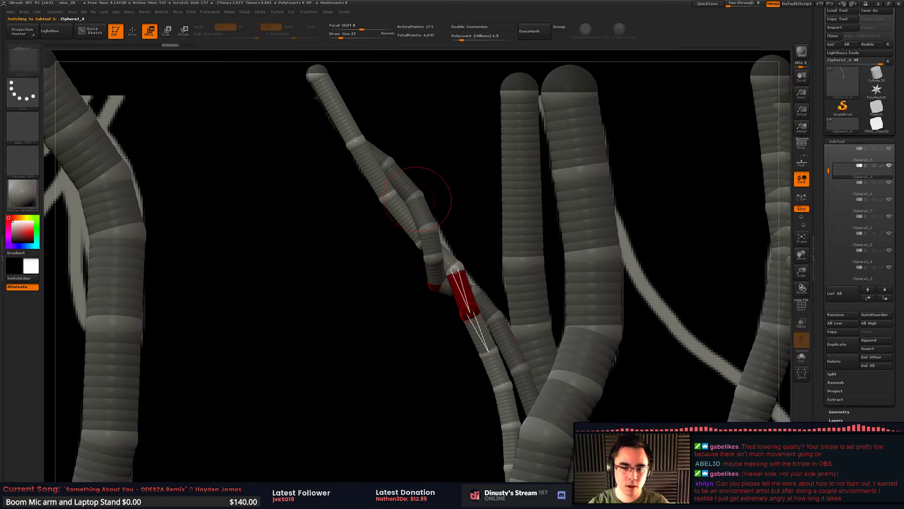
Step: Select the copied vine again and reshape its upper joints so it crosses behind the original near the tip
alt+click(408, 188)
drag(388, 163, 387, 152)
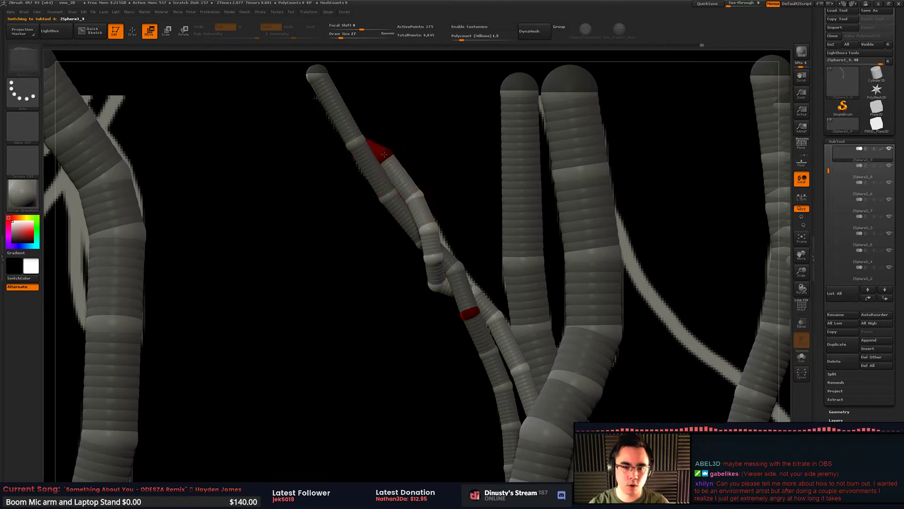
drag(409, 188, 408, 181)
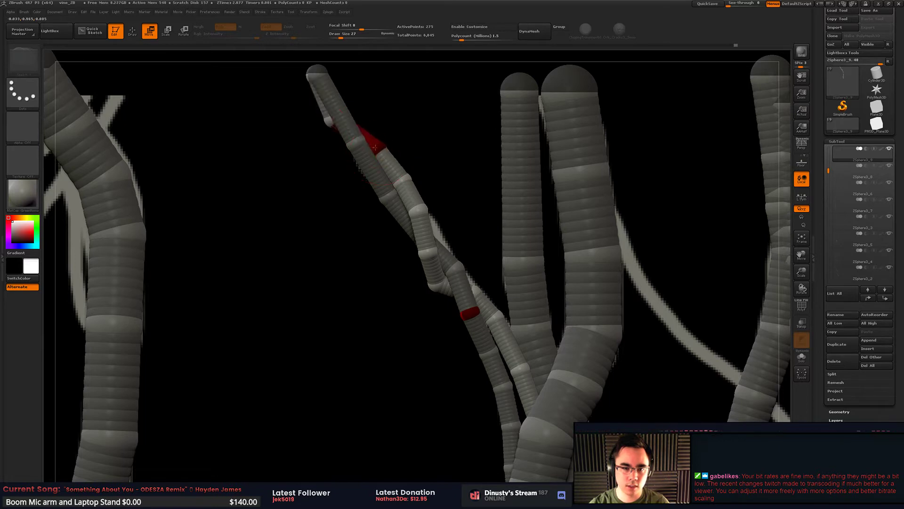
Step: Adjust the copy's joints where it emerges below the crossing so it wraps closely around the original vine
drag(444, 212, 479, 278)
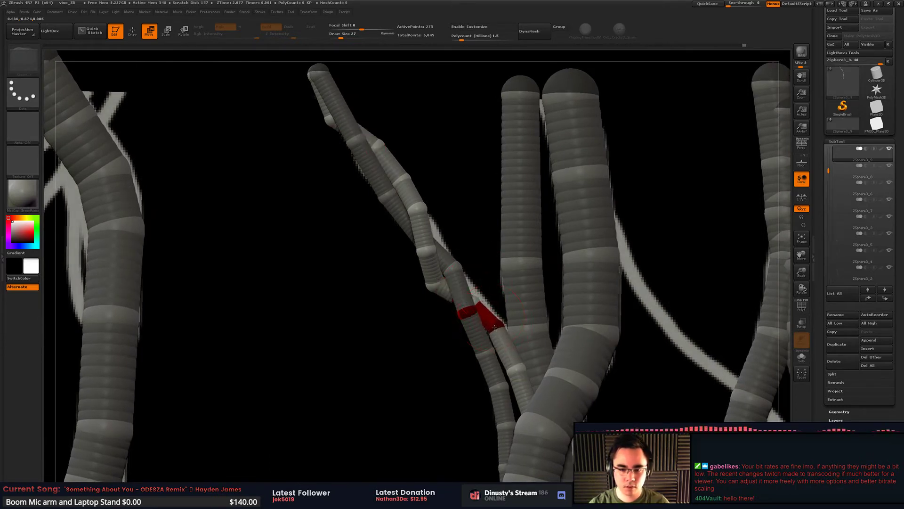
alt+drag(511, 267, 509, 258)
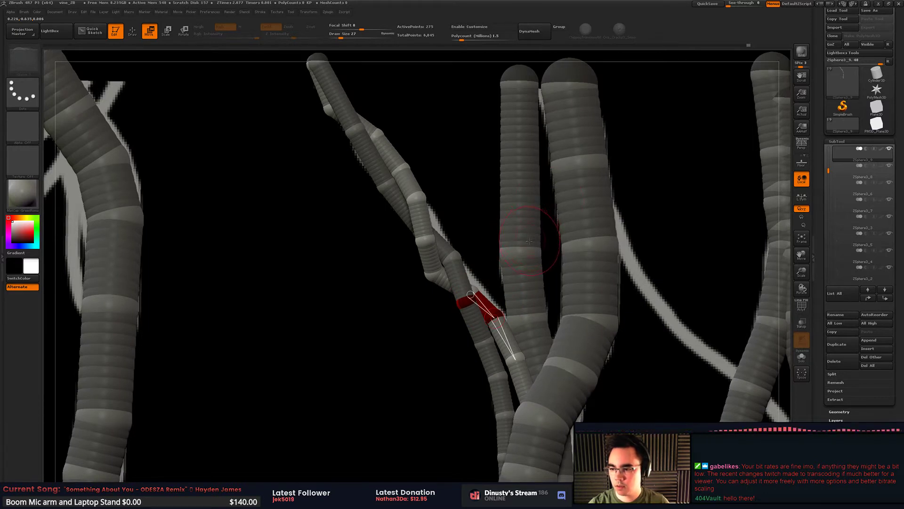
mouse_move(522, 259)
alt+mouse_down()
mouse_move(515, 230)
mouse_move(518, 260)
mouse_move(521, 247)
alt+mouse_up()
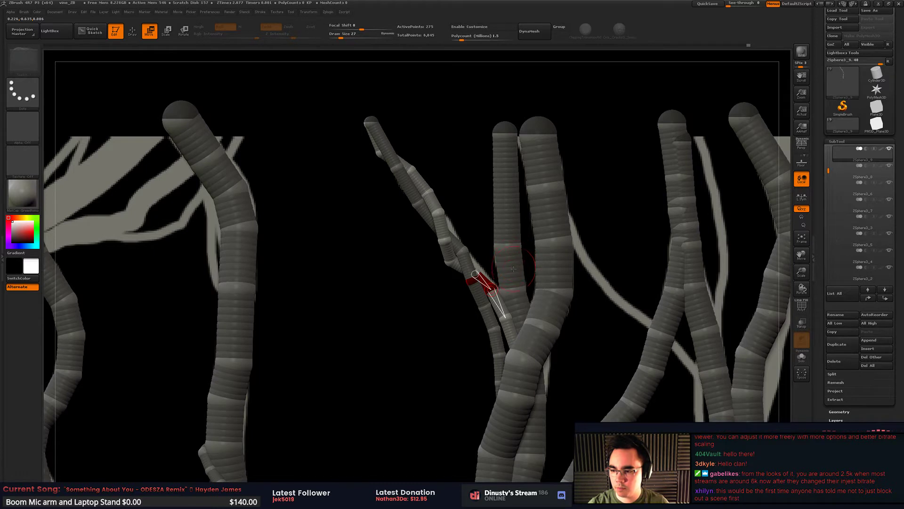
alt+drag(520, 286, 521, 269)
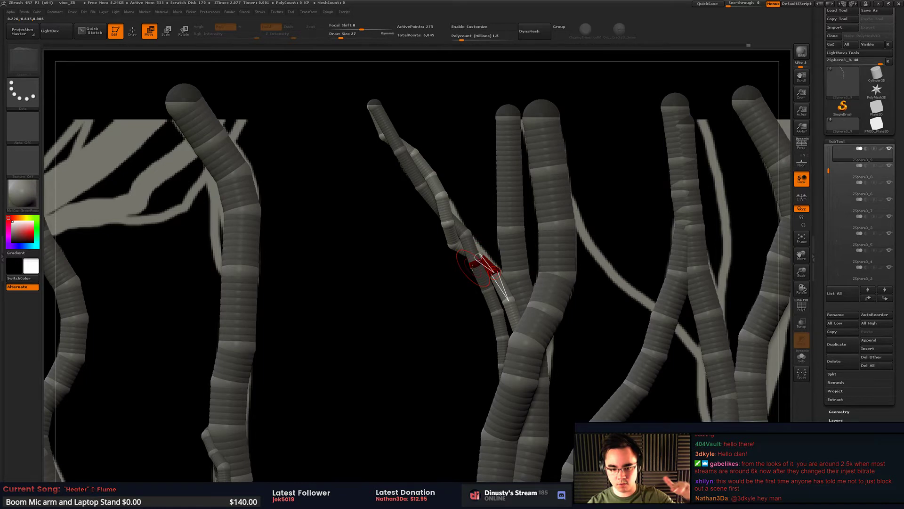
alt+right_drag(472, 267, 479, 261)
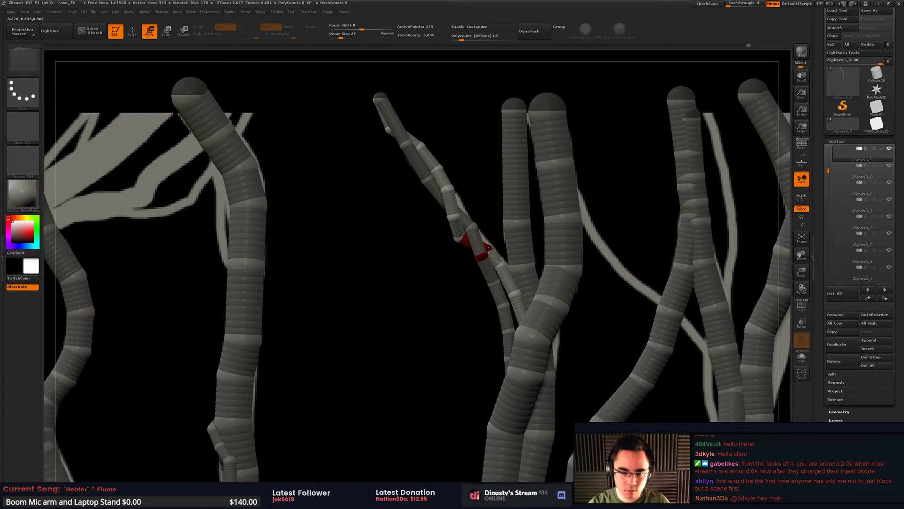
drag(484, 251, 488, 250)
drag(514, 293, 517, 293)
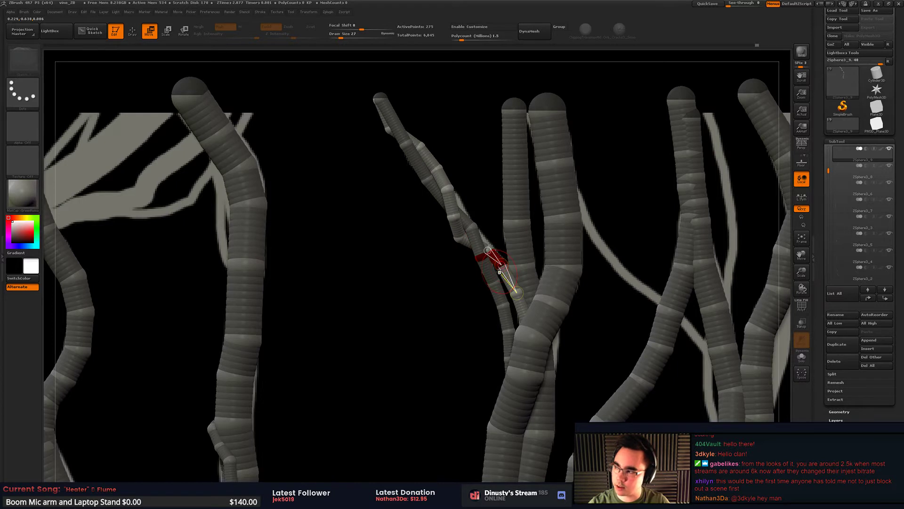
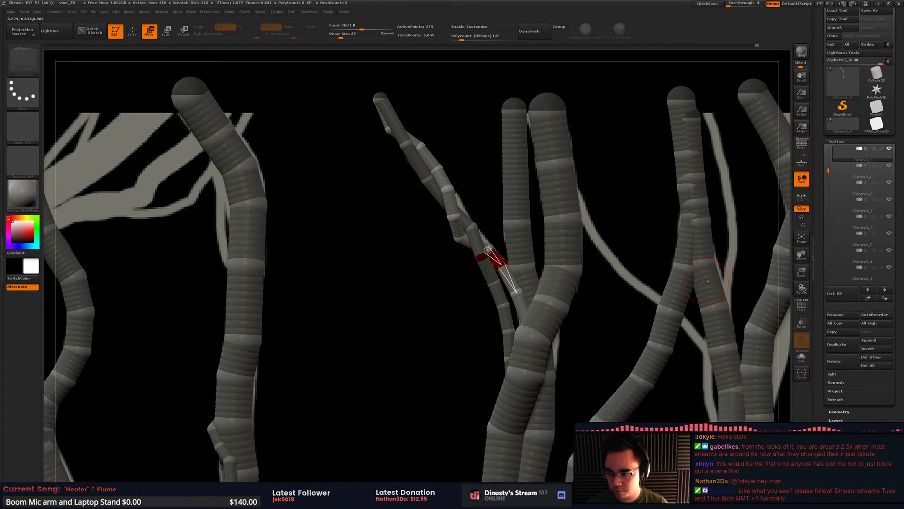
Step: Nudge the copied vine's joint below the crossing slightly to refine its curve toward the trunk
mouse_move(665, 265)
alt+mouse_down()
mouse_move(658, 260)
mouse_move(668, 256)
alt+mouse_up()
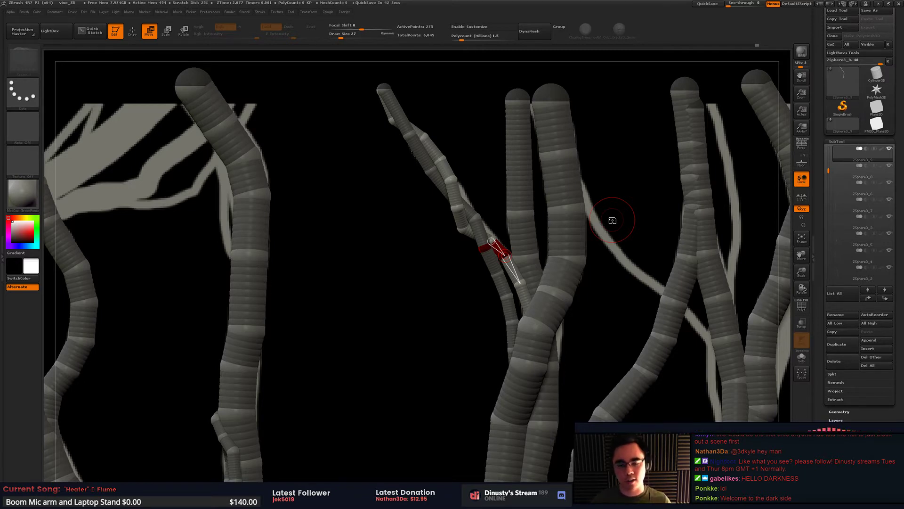
alt+drag(459, 181, 467, 160)
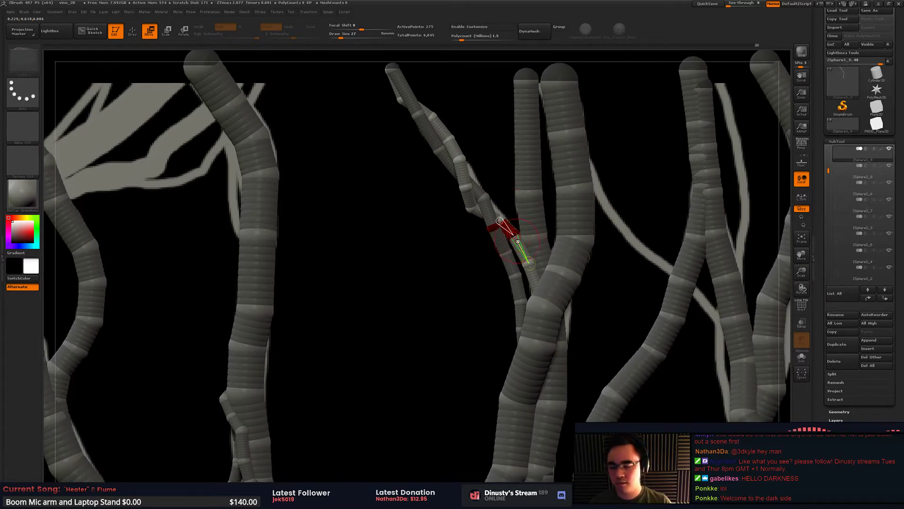
drag(517, 241, 529, 263)
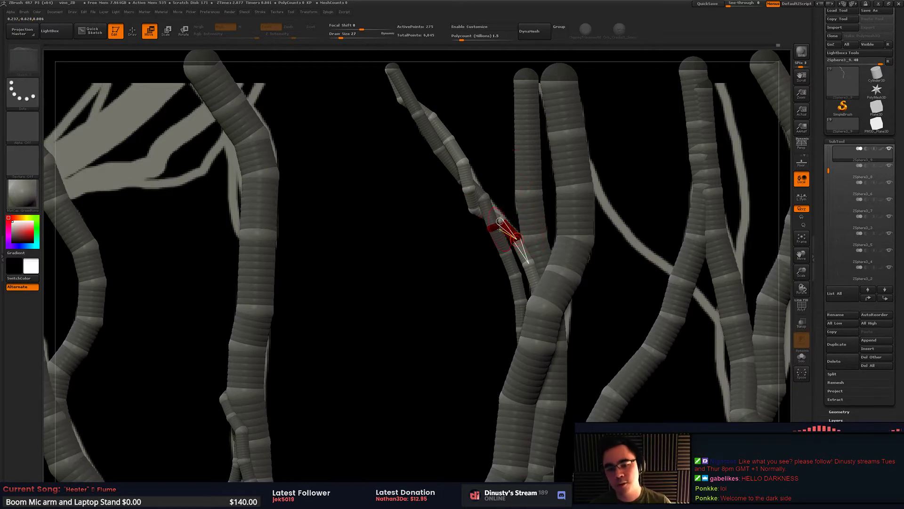
click(543, 232)
drag(544, 233, 544, 248)
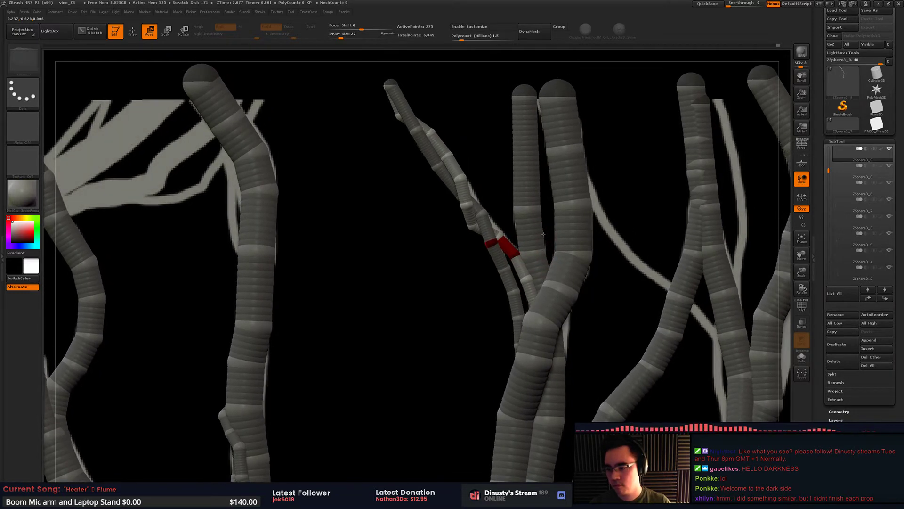
drag(563, 200, 589, 176)
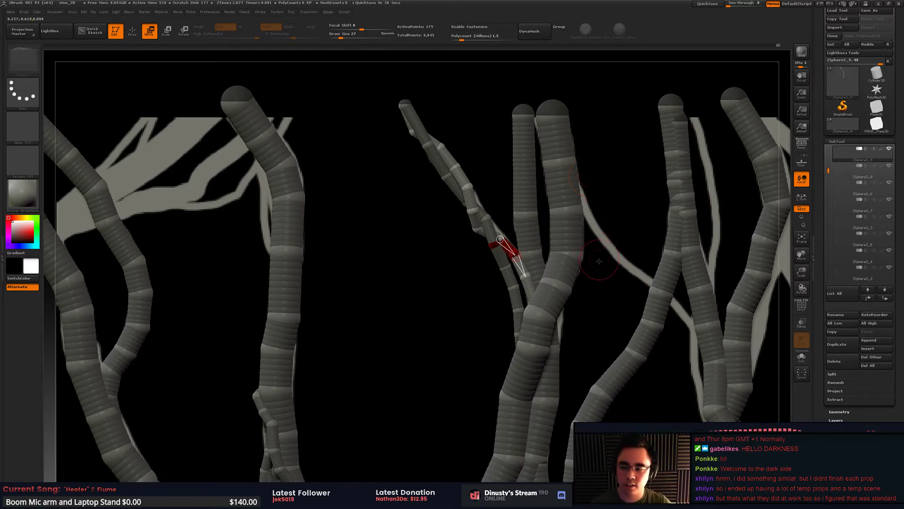
drag(590, 265, 591, 267)
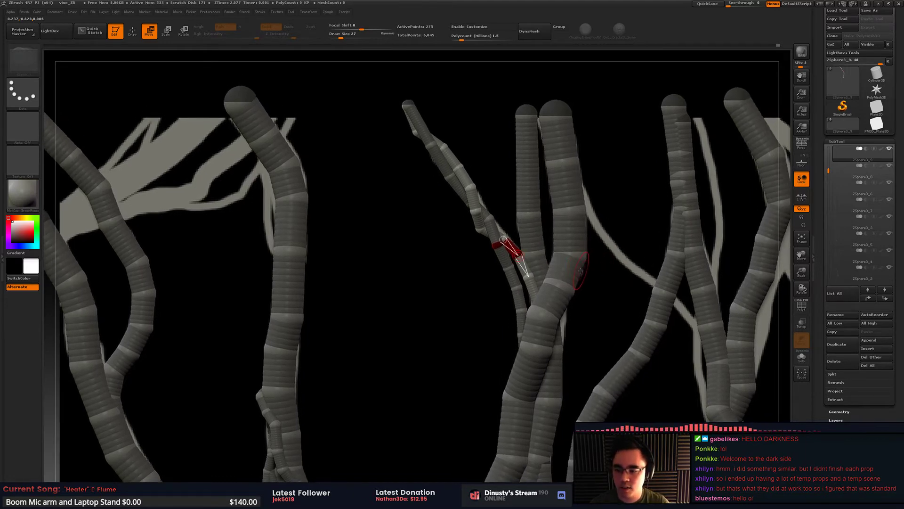
Step: Move the copied vine's end joint out to the other side of the original vine's tip
mouse_move(576, 267)
alt+right_down()
mouse_move(584, 245)
mouse_move(578, 276)
alt+right_up()
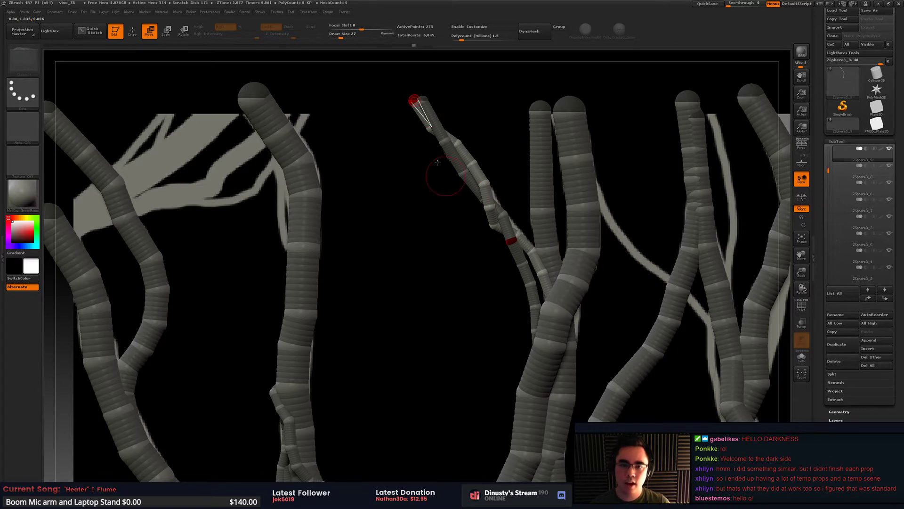
alt+right_drag(516, 313, 469, 306)
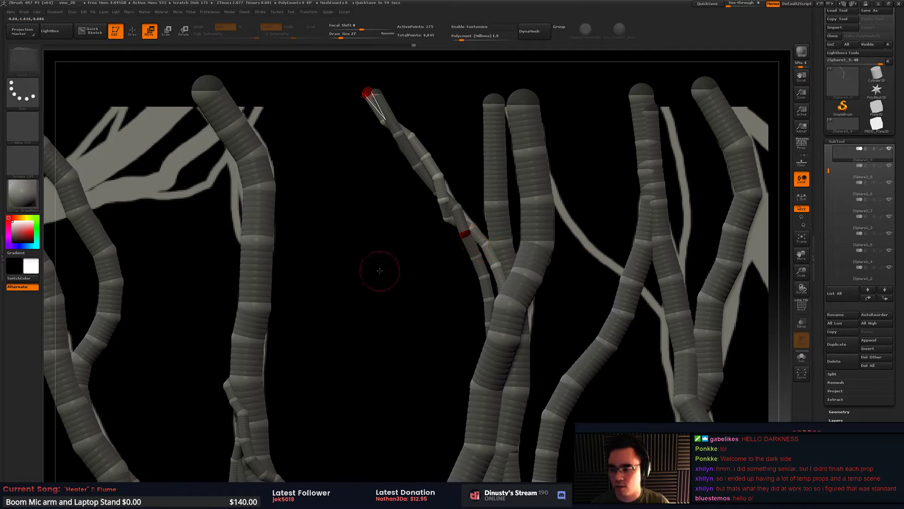
alt+drag(459, 258, 473, 252)
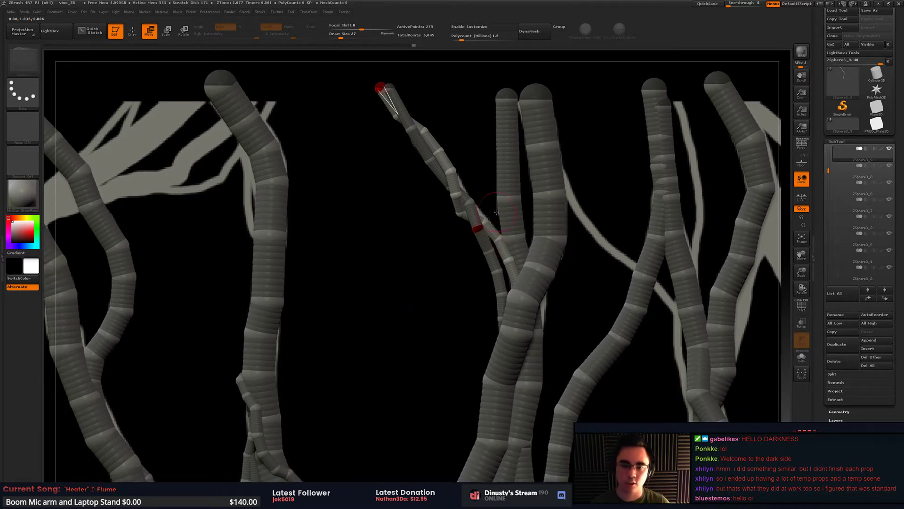
Step: Select the original thin vine and reposition its joint below the crossing to smooth the intertwined section
alt+click(469, 203)
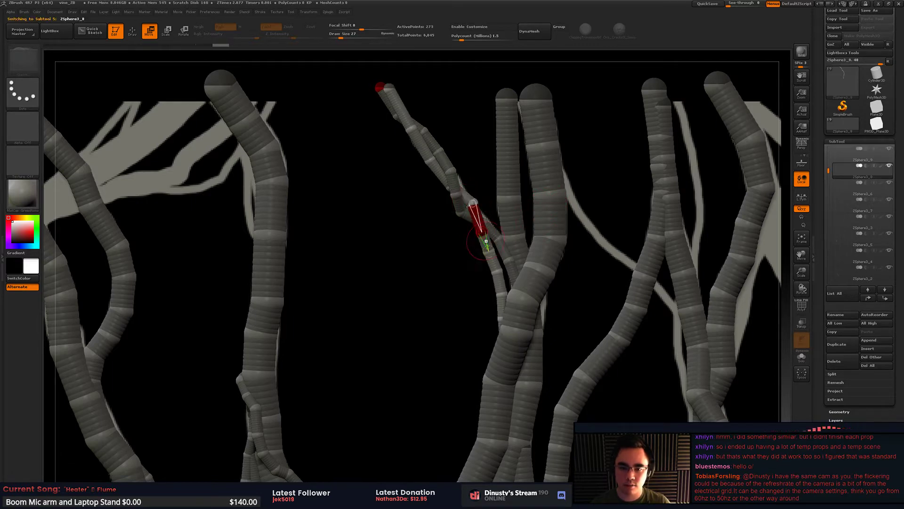
drag(488, 252, 492, 256)
alt+right_drag(522, 243, 521, 215)
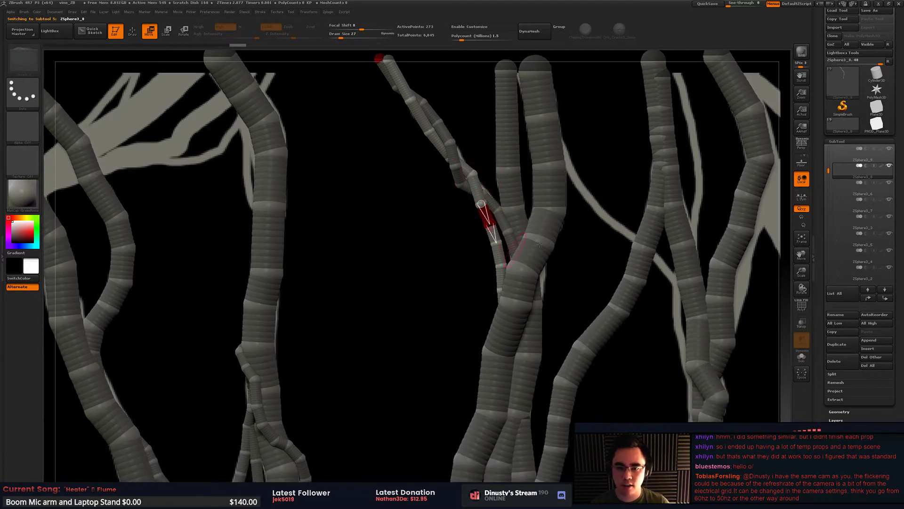
drag(540, 244, 481, 266)
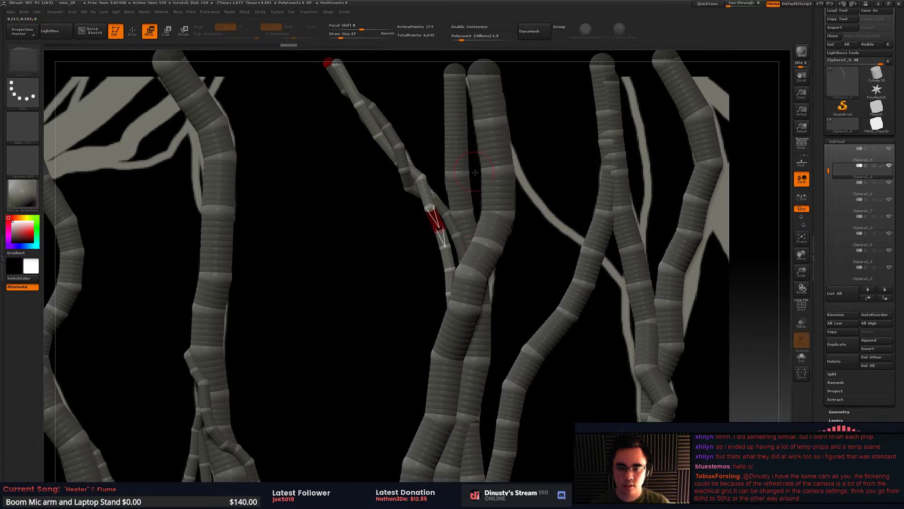
Step: Select the straight vine beside the thick trunk, switch to Draw mode and review the intertwined thin vines
alt+click(457, 142)
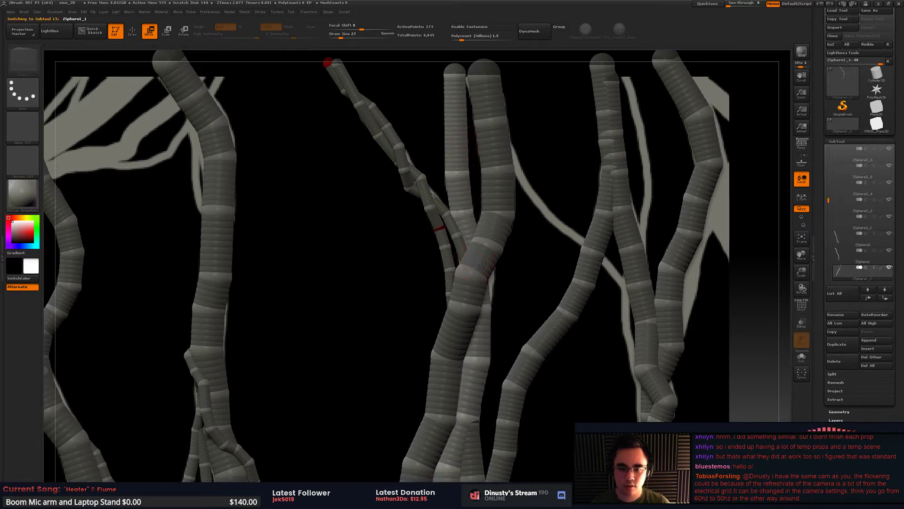
alt+drag(532, 249, 551, 167)
drag(641, 264, 599, 242)
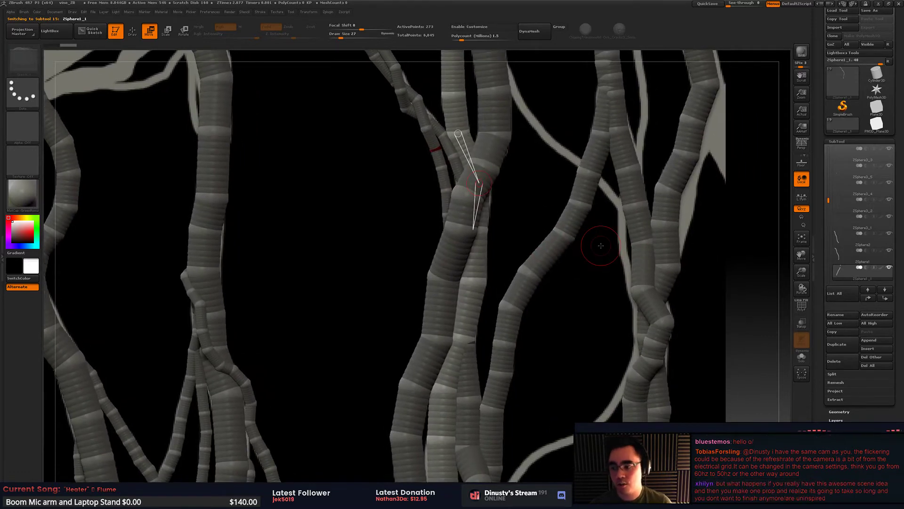
alt+drag(496, 250, 477, 347)
key(q)
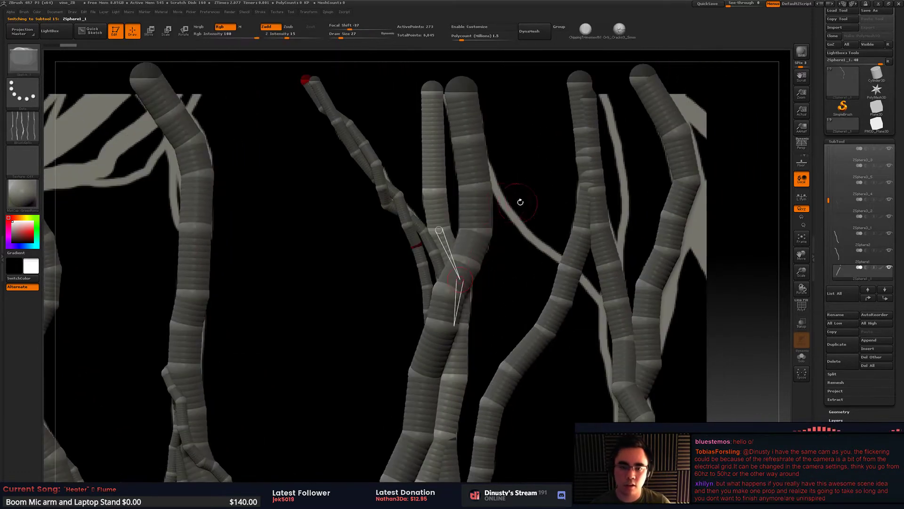
alt+drag(523, 197, 518, 230)
alt+drag(378, 237, 410, 229)
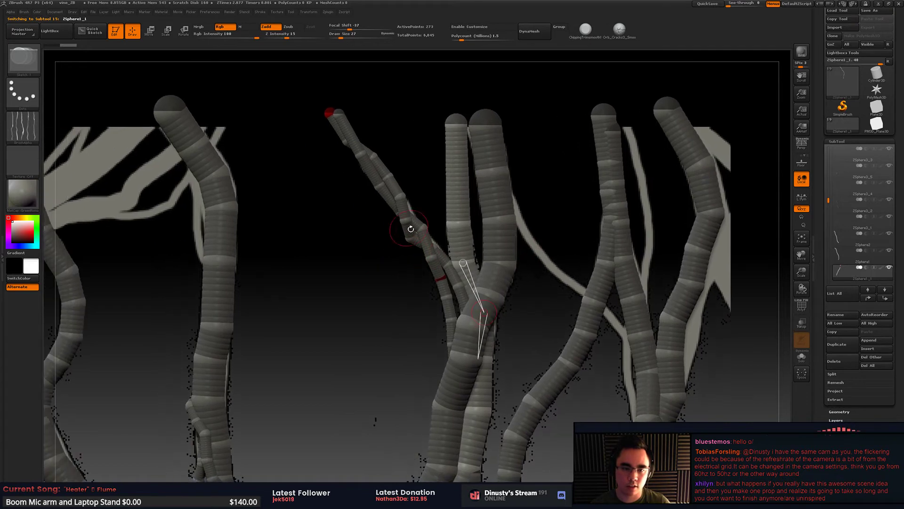
Step: Select the thin vine passing behind the thick trunk and move its lower joint to weave between the two trunks
mouse_move(302, 225)
mouse_down()
mouse_move(432, 223)
mouse_move(406, 229)
mouse_move(412, 194)
mouse_move(504, 242)
mouse_move(497, 227)
mouse_up()
alt+click(445, 210)
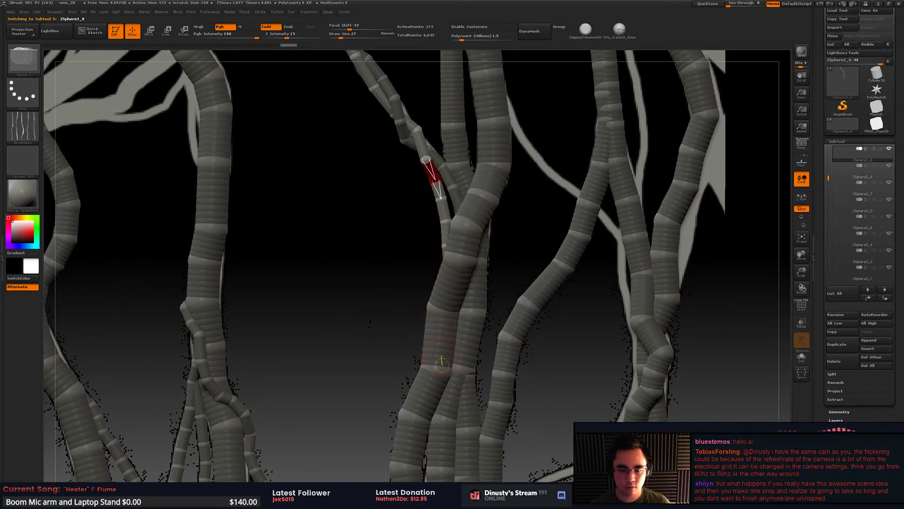
mouse_move(442, 365)
mouse_down()
mouse_move(483, 377)
mouse_move(482, 420)
mouse_up()
key(ctrl+z)
key(w)
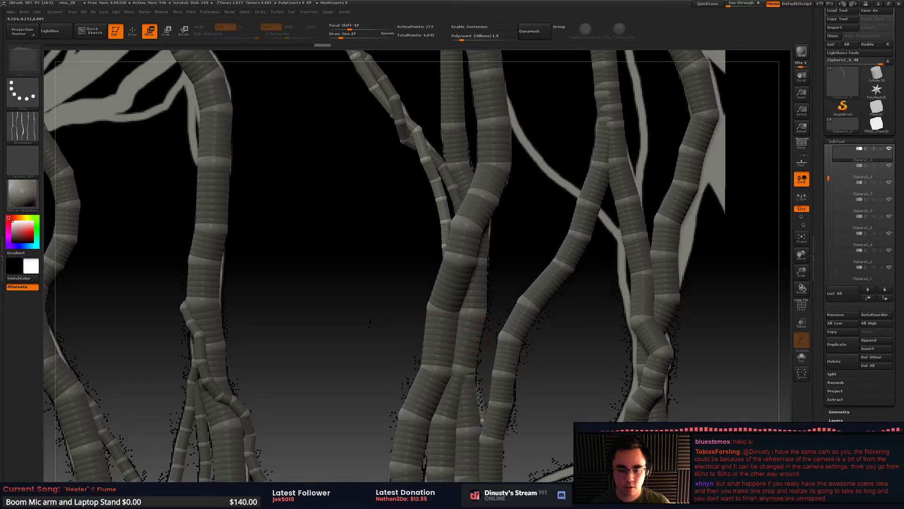
drag(376, 325, 268, 324)
drag(443, 346, 434, 349)
drag(377, 336, 447, 349)
mouse_move(449, 362)
mouse_down()
mouse_move(463, 365)
mouse_move(465, 380)
mouse_up()
Step: Insert a joint near the thin vine's lower end and position it against the neighbouring trunk
key(q)
click(456, 379)
key(w)
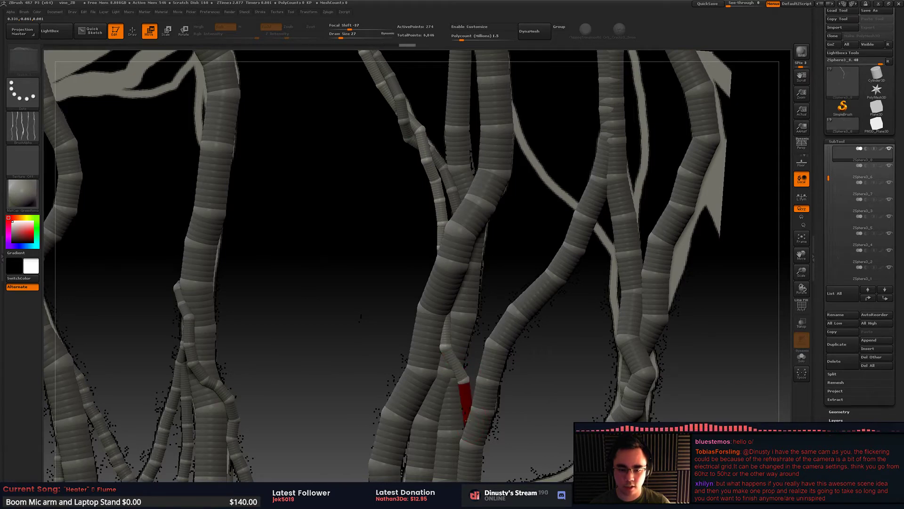
drag(468, 420, 469, 420)
right_drag(456, 367, 474, 330)
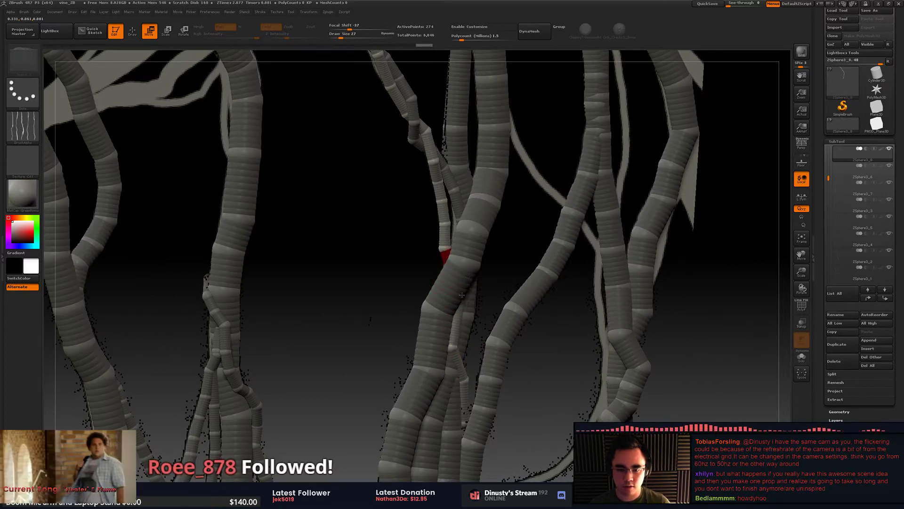
Step: Add a joint where the thin vine passes behind the thick trunk and adjust the joints where it emerges below
key(q)
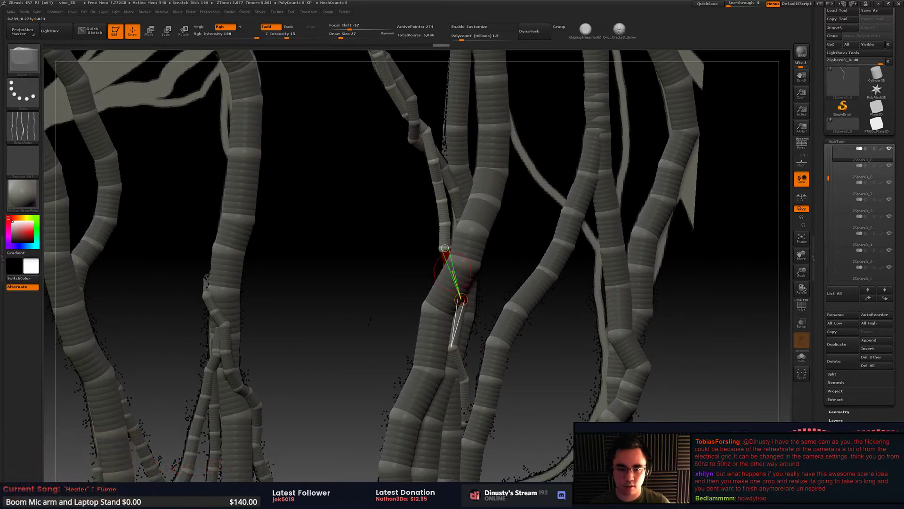
key(w)
click(445, 273)
right_drag(445, 273, 460, 297)
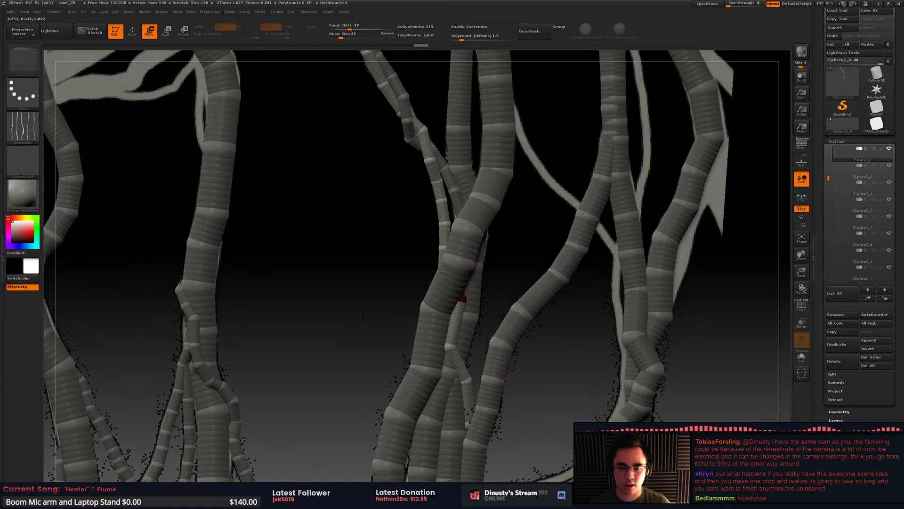
drag(461, 308, 454, 312)
right_drag(455, 311, 422, 316)
drag(449, 350, 450, 354)
mouse_move(450, 354)
right_down()
mouse_move(441, 360)
mouse_move(458, 348)
right_up()
drag(450, 352, 454, 346)
Step: Insert another joint in the section emerging below the thick trunk and shift the joint beneath it to refine the bend
key(q)
click(455, 333)
key(w)
drag(454, 333, 455, 335)
right_drag(455, 334, 438, 336)
mouse_move(450, 350)
mouse_down()
mouse_move(450, 333)
mouse_move(451, 361)
mouse_up()
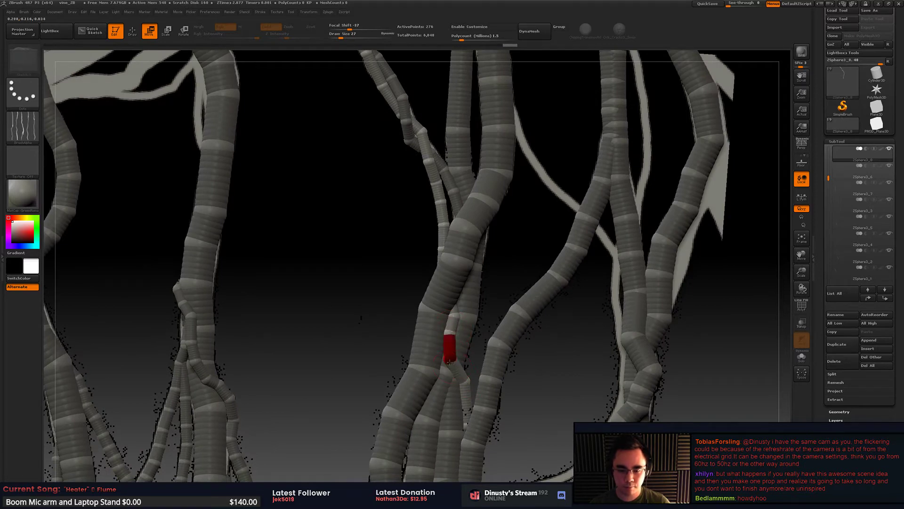
Step: Reposition the thin vine's joint below the bend and insert an extra joint in its end section
click(466, 382)
right_drag(465, 381, 468, 380)
drag(466, 382, 467, 390)
alt+right_drag(472, 288, 472, 215)
key(q)
click(467, 334)
key(w)
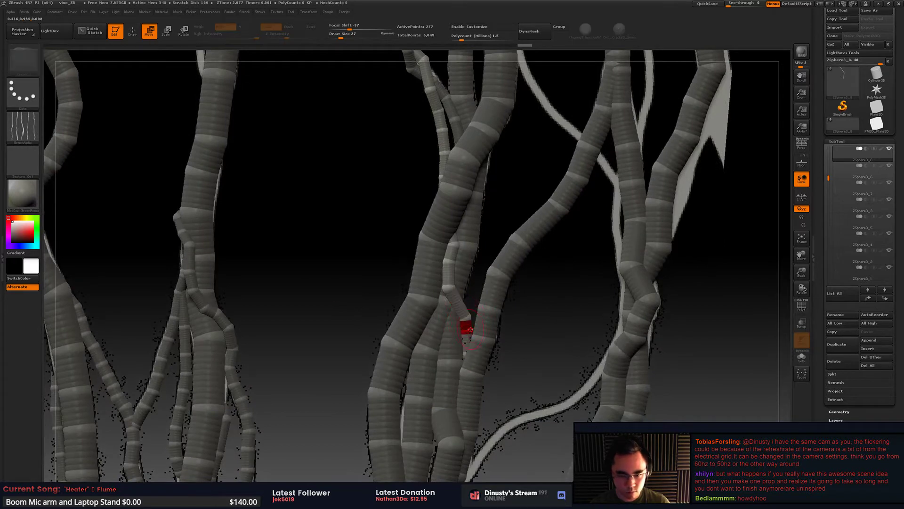
Step: Insert a joint in the slanted section between the trunks and move it to round the thin vine's bend
key(q)
click(458, 309)
key(w)
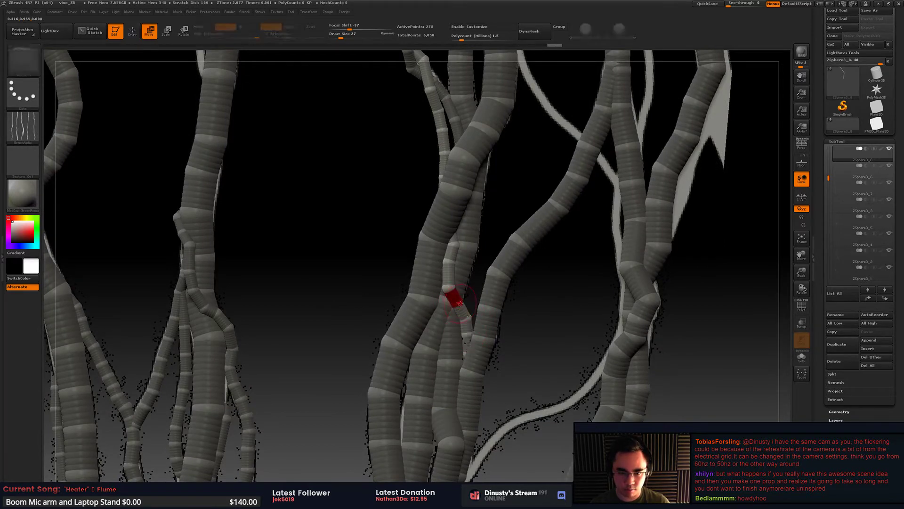
drag(457, 309, 451, 286)
right_drag(469, 276, 450, 310)
alt+right_drag(472, 249, 471, 206)
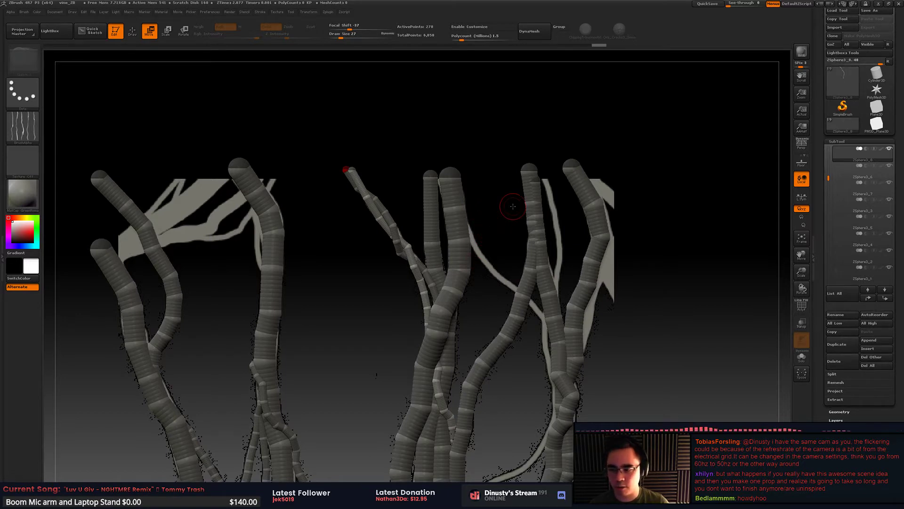
Step: Select the vine running down from the fork near the pattern's far side and nudge its joint below the fork
alt+drag(495, 307, 526, 262)
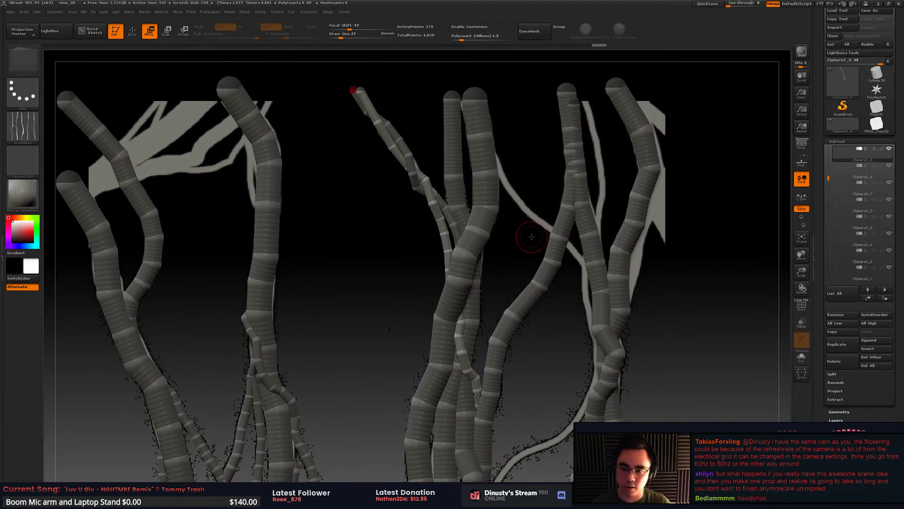
alt+click(603, 231)
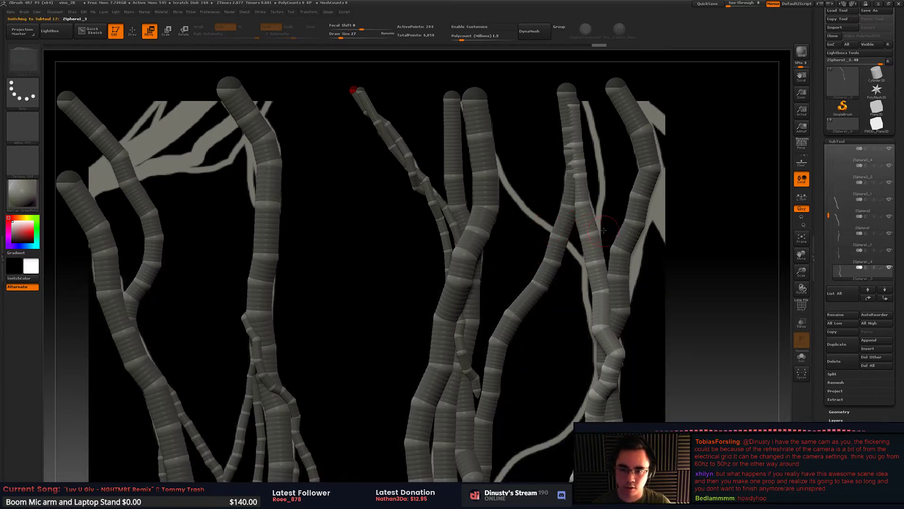
drag(590, 232, 592, 232)
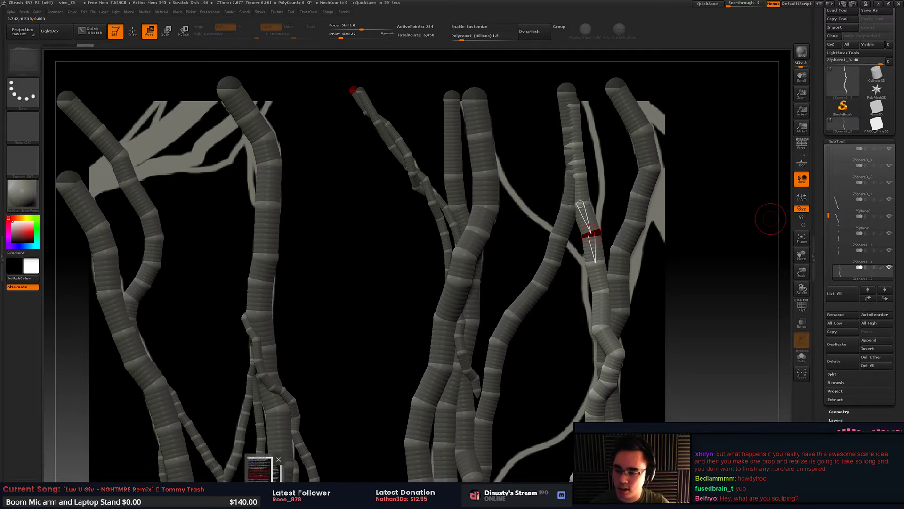
Step: Select the outermost vine beside the forked one and reposition its upper joint to follow the flat pattern
alt+drag(660, 277, 681, 238)
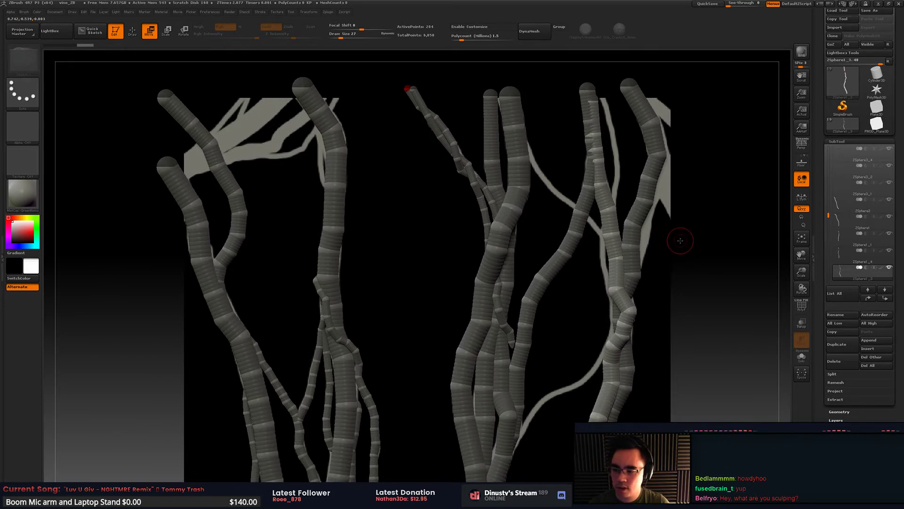
alt+drag(659, 259, 667, 262)
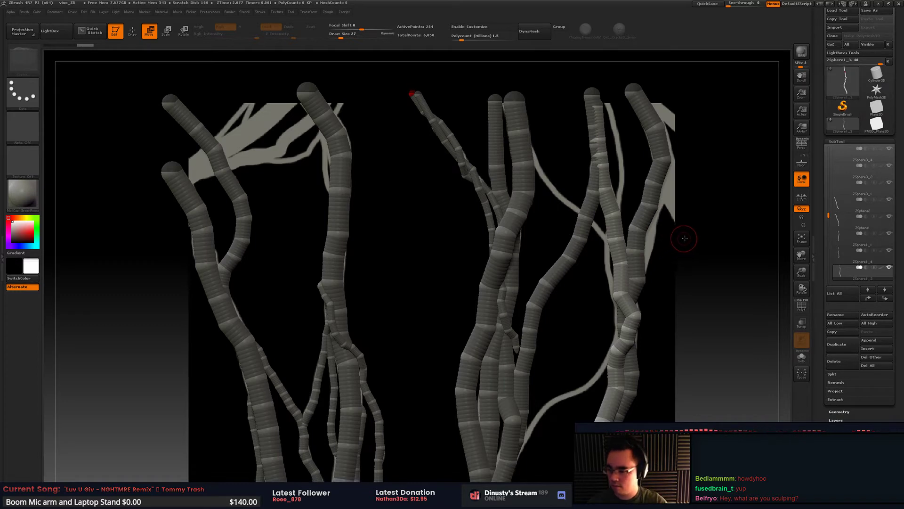
alt+drag(680, 240, 655, 259)
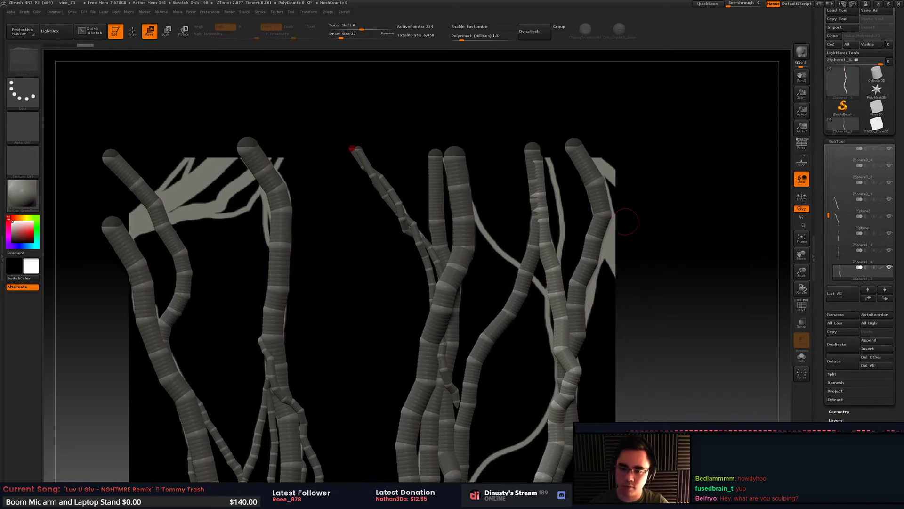
alt+click(591, 240)
drag(592, 237, 589, 261)
drag(588, 260, 590, 260)
alt+drag(600, 259, 619, 161)
Step: Save the project as vine_ZB.ZPR in the Vines folder, overwriting the existing file
key(ctrl+s)
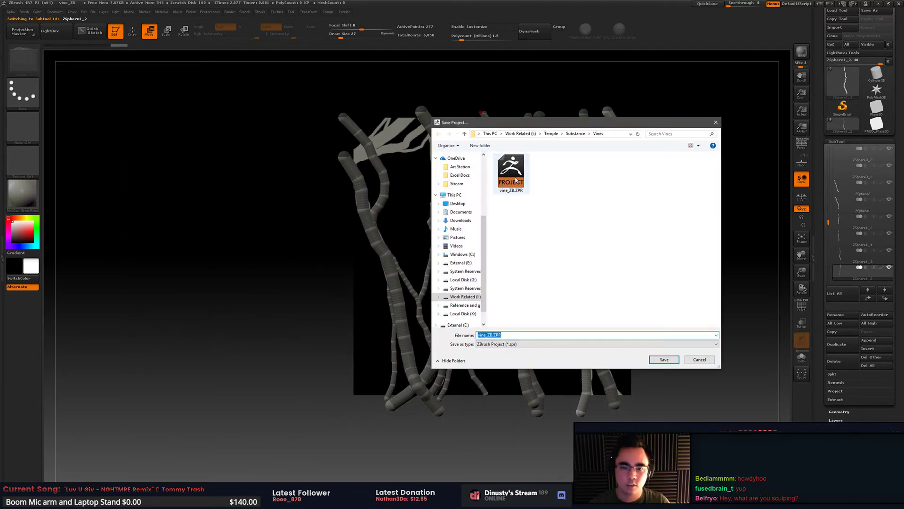
key(Return)
click(475, 253)
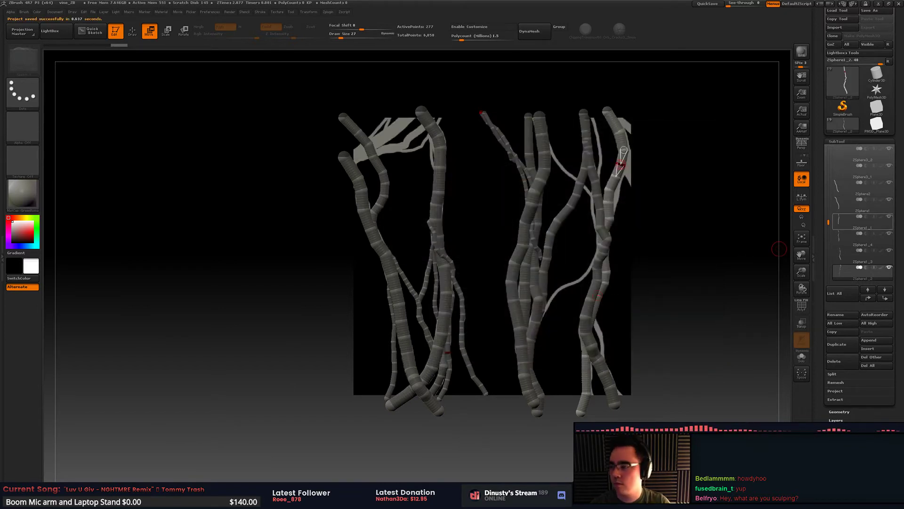
Step: Switch to Unreal Editor and inspect the vine meshes hanging over the ruined temple wall
mouse_move(861, 221)
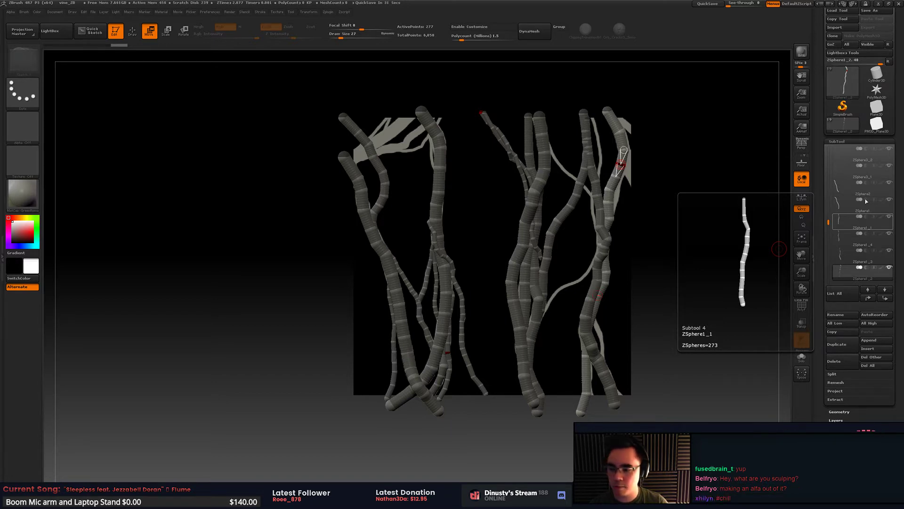
drag(615, 201, 626, 163)
key(alt+Tab)
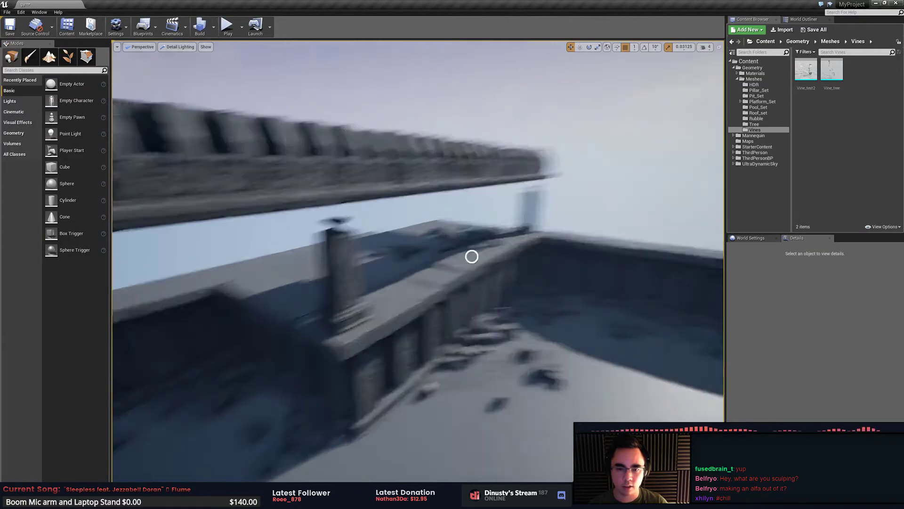
key(w)
right_drag(471, 256, 433, 213)
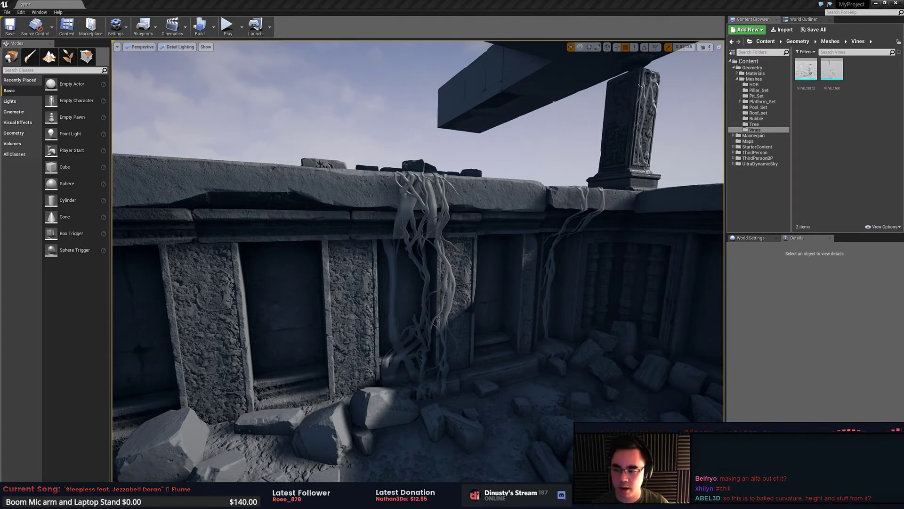
Step: Switch back to ZBrush and compare the upper parts of the right-hand ZSphere vines with the reference silhouette behind them
key(alt+Tab)
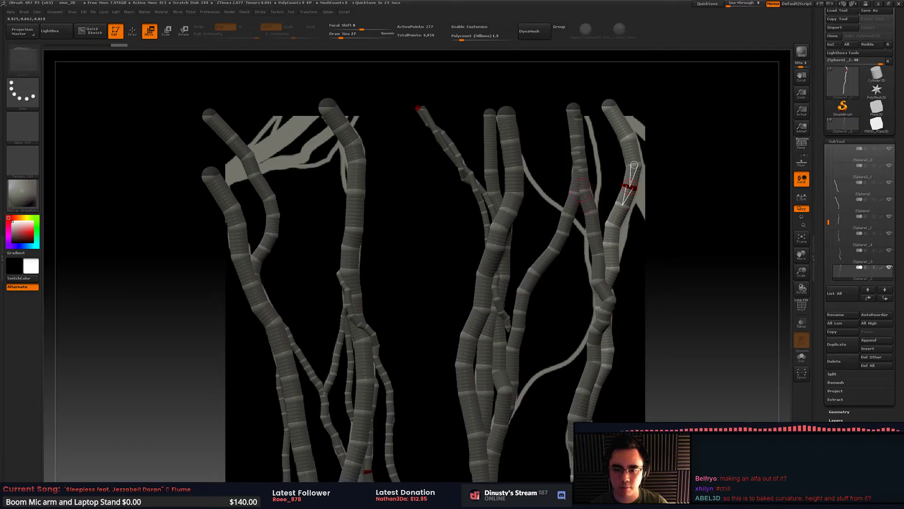
alt+right_drag(579, 189, 559, 200)
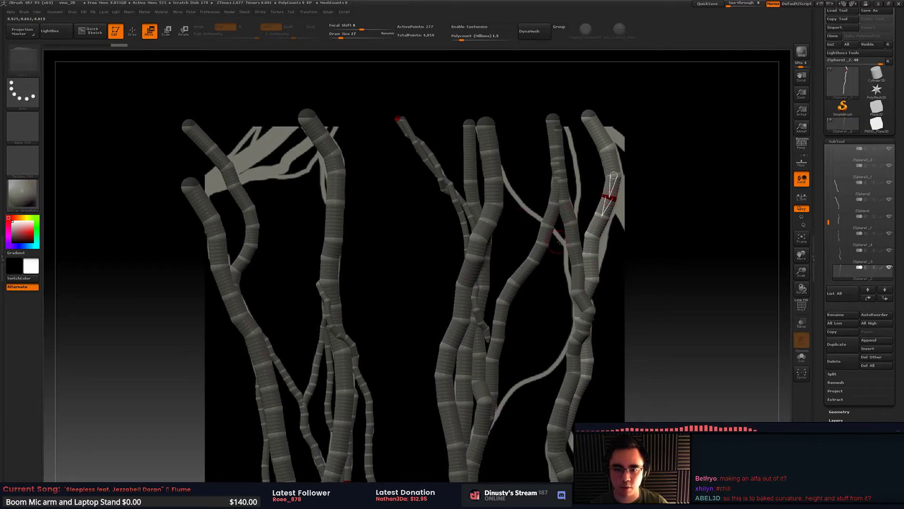
alt+right_drag(549, 252, 561, 284)
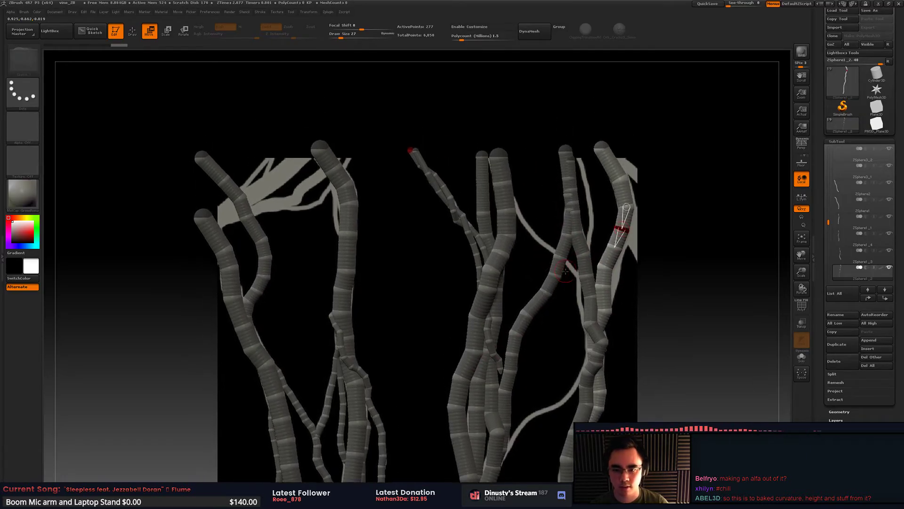
alt+right_drag(601, 217, 567, 225)
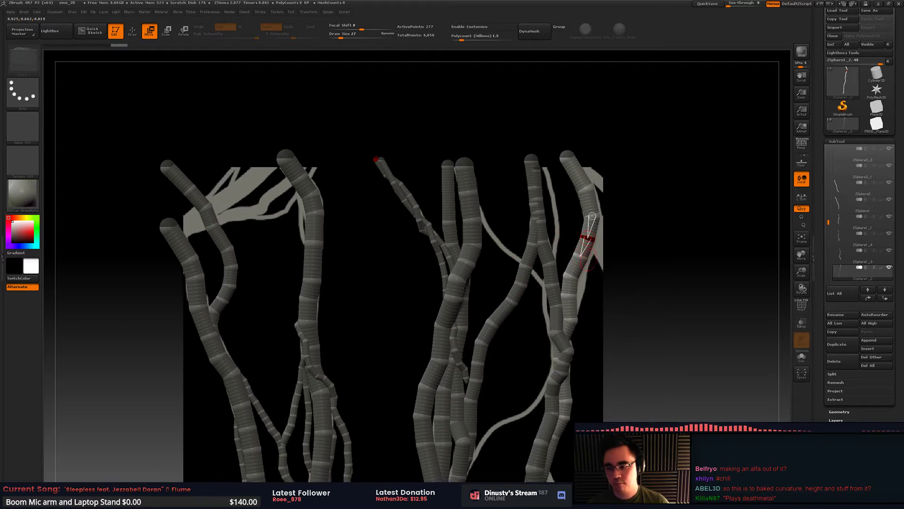
alt+right_drag(592, 259, 589, 234)
alt+drag(589, 235, 591, 237)
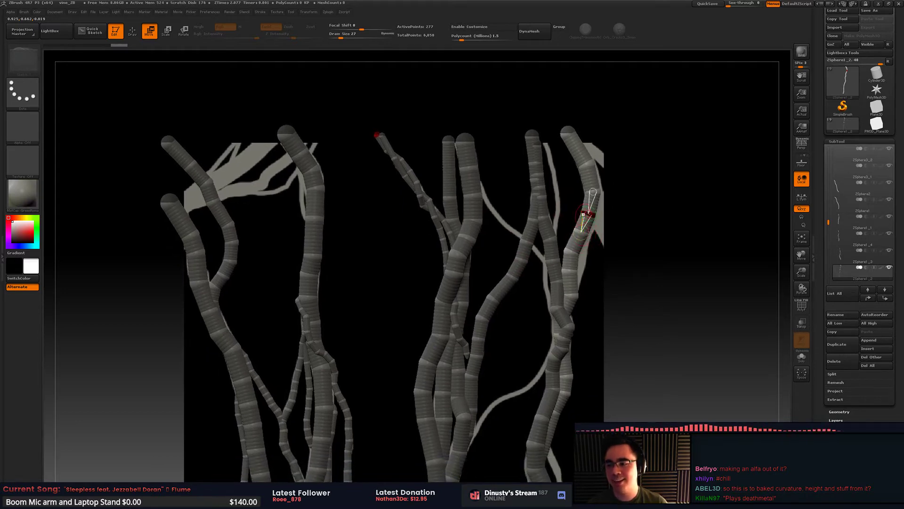
mouse_move(843, 203)
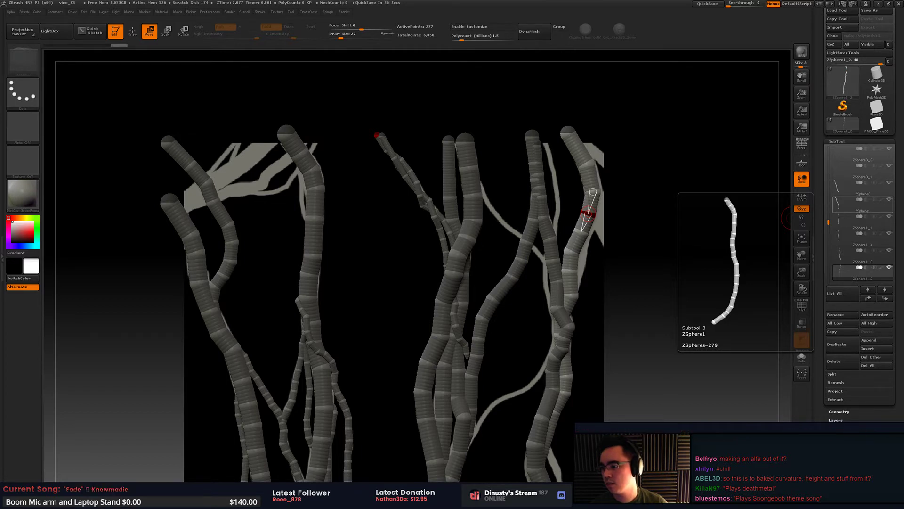
mouse_move(551, 229)
mouse_down()
mouse_move(533, 227)
mouse_move(527, 244)
mouse_move(544, 234)
mouse_move(513, 244)
mouse_move(507, 259)
mouse_move(554, 250)
mouse_move(557, 266)
mouse_move(565, 241)
mouse_up()
right_drag(527, 224, 556, 217)
drag(558, 212, 560, 210)
right_drag(549, 210, 572, 211)
alt+drag(585, 195, 612, 177)
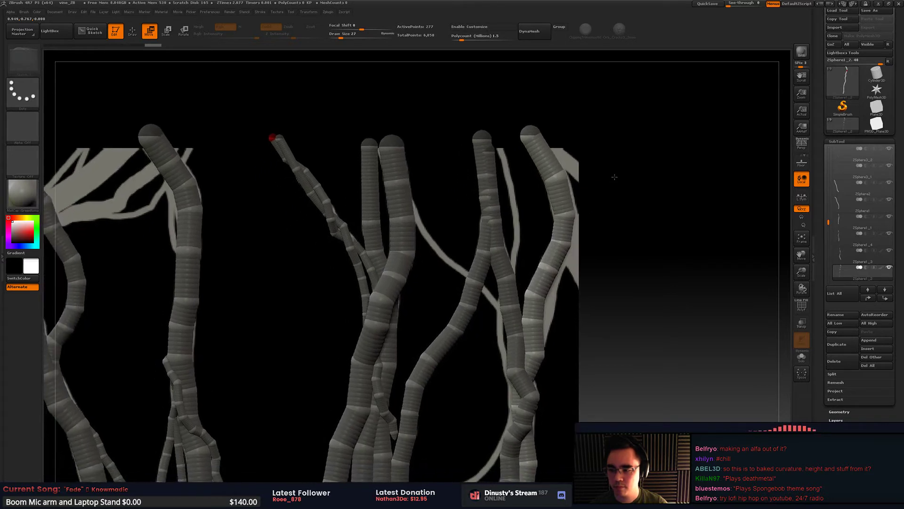
mouse_move(861, 202)
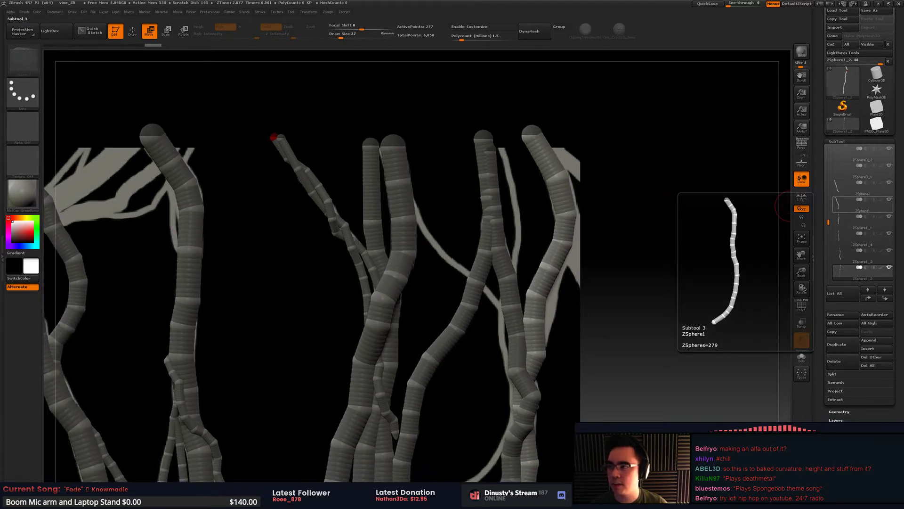
alt+drag(544, 202, 552, 235)
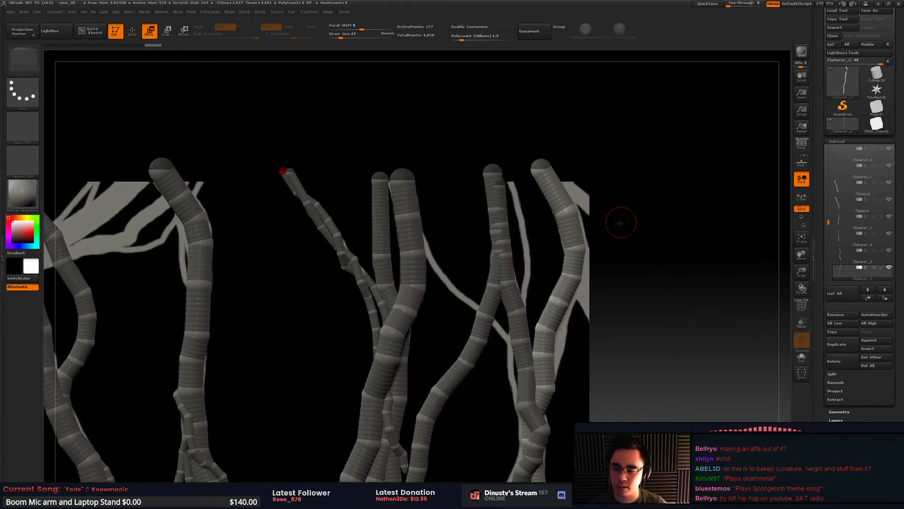
alt+drag(621, 224, 640, 169)
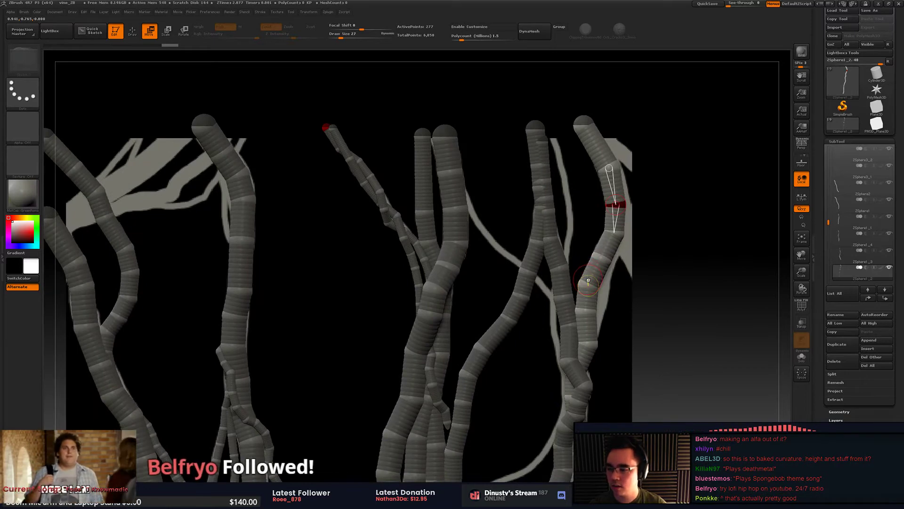
key(q)
alt+drag(582, 282, 586, 256)
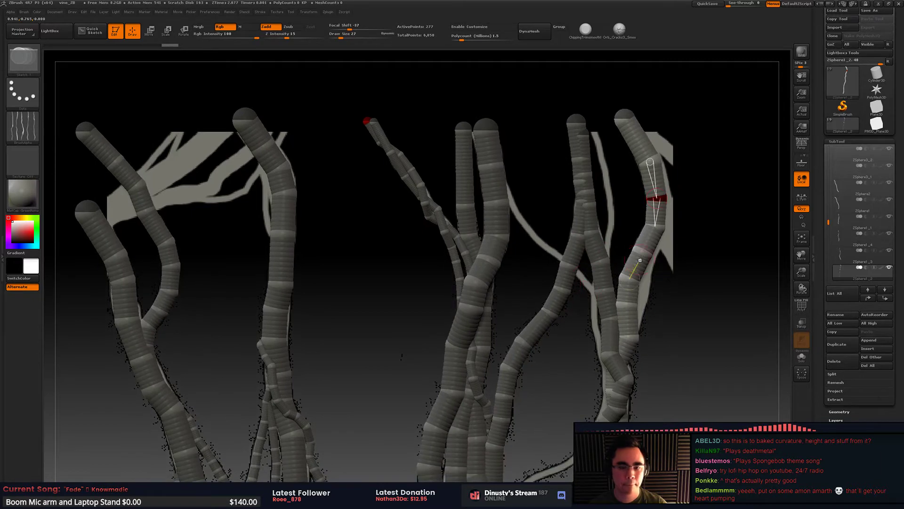
alt+click(455, 261)
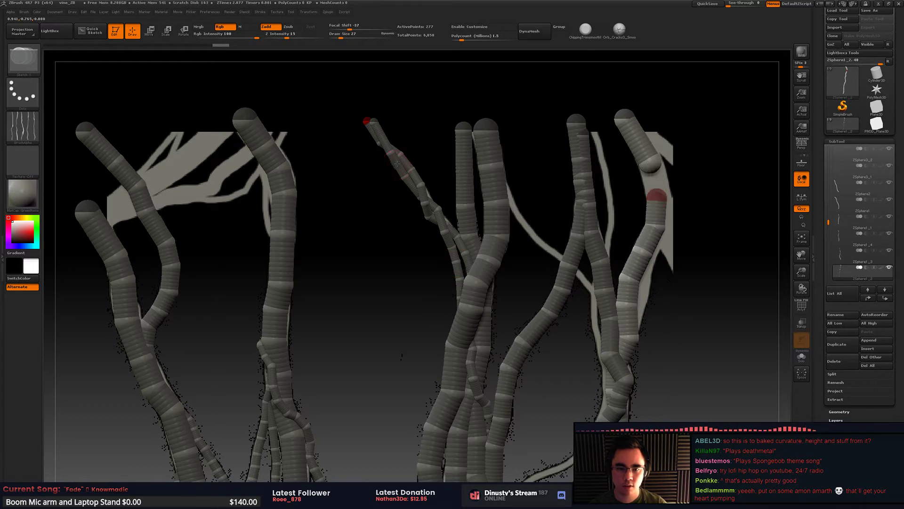
key(w)
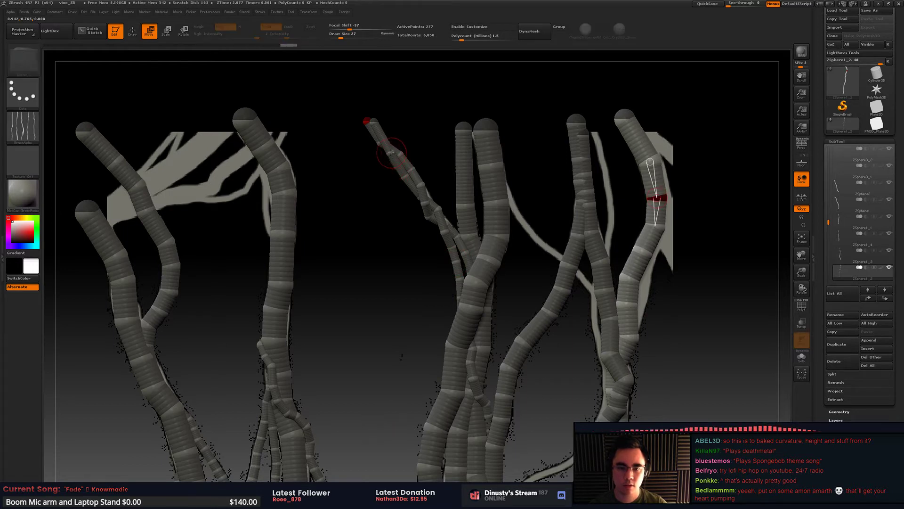
click(837, 218)
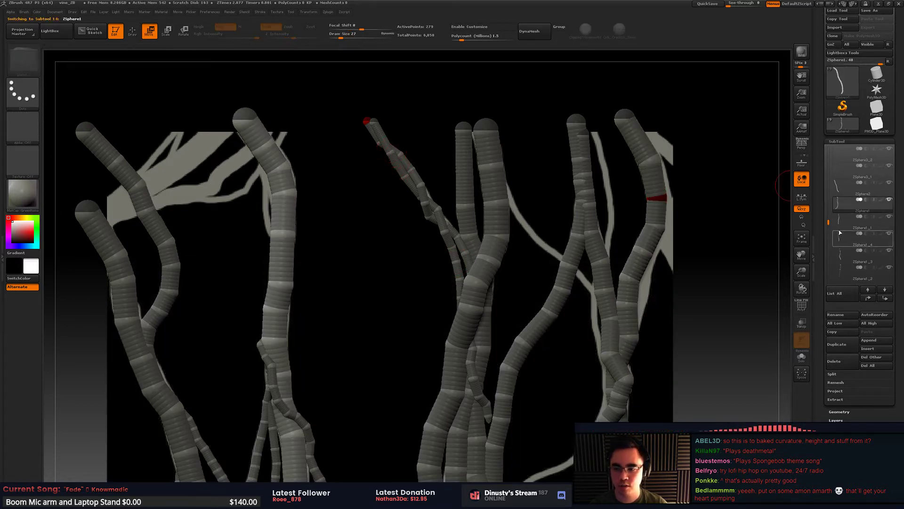
click(843, 248)
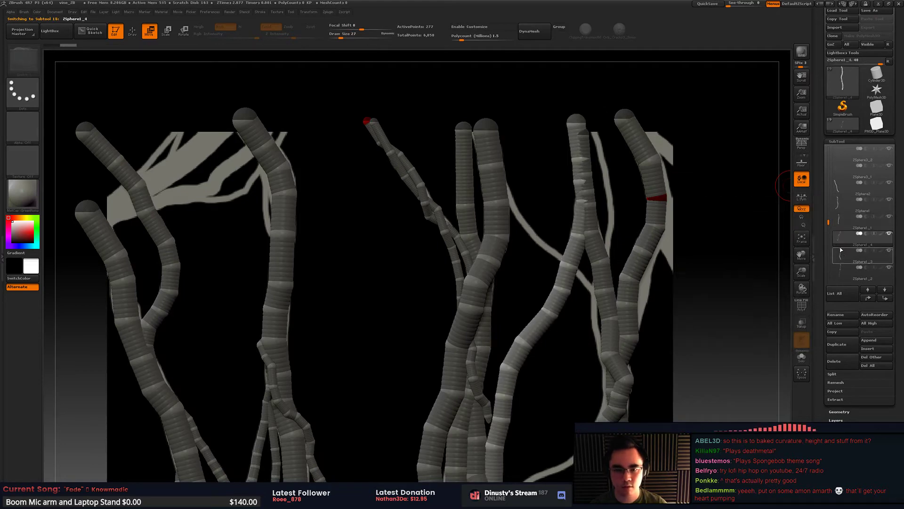
click(843, 271)
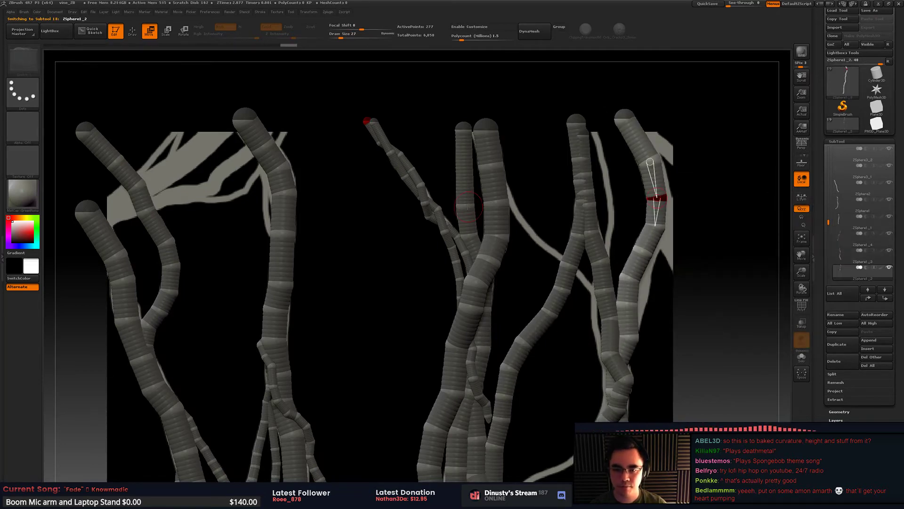
key(q)
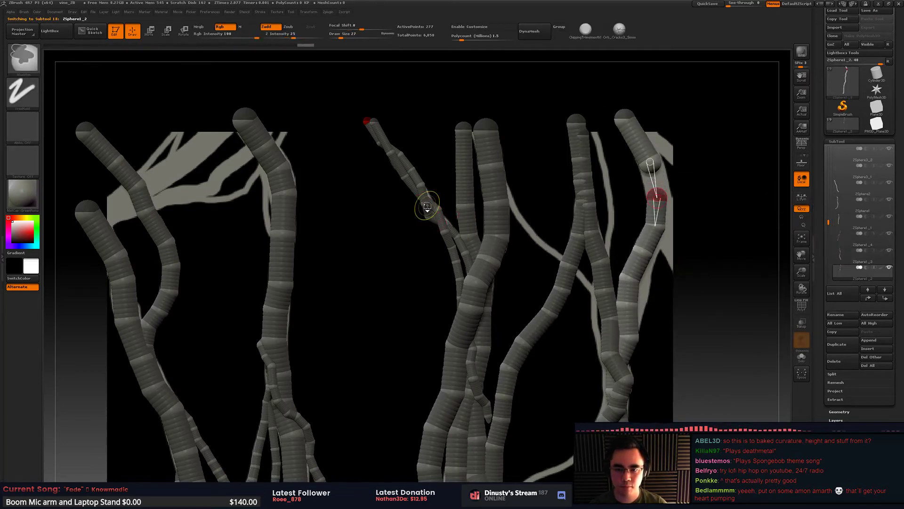
key(w)
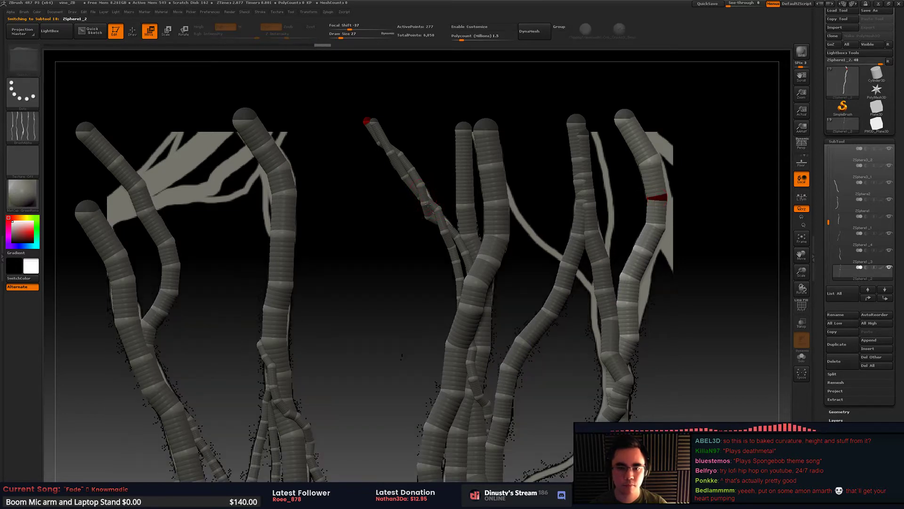
Step: Make the lower thin branch beside the central trunk the active subtool in Move mode
alt+click(426, 204)
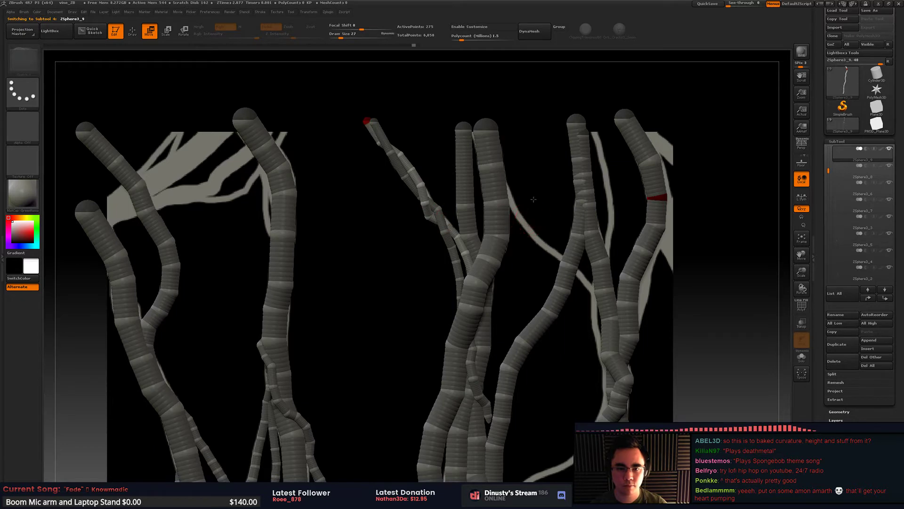
alt+drag(533, 199, 537, 182)
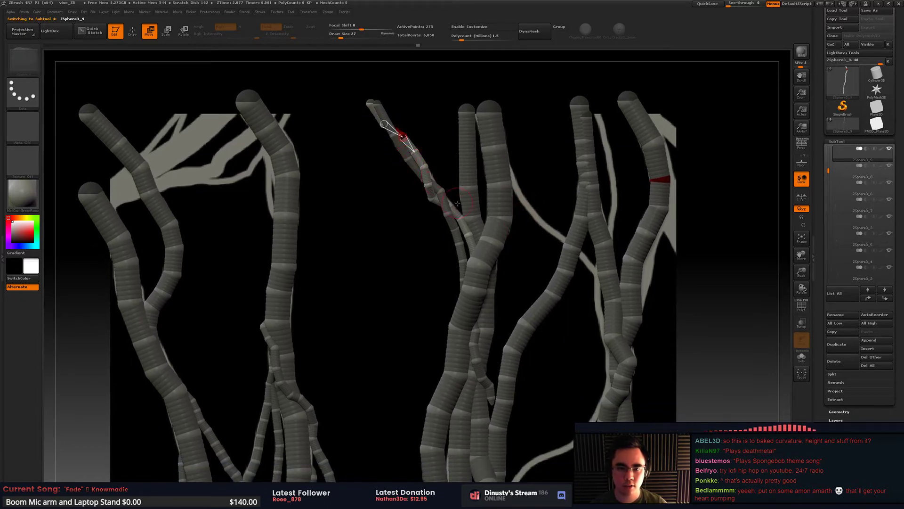
alt+click(459, 233)
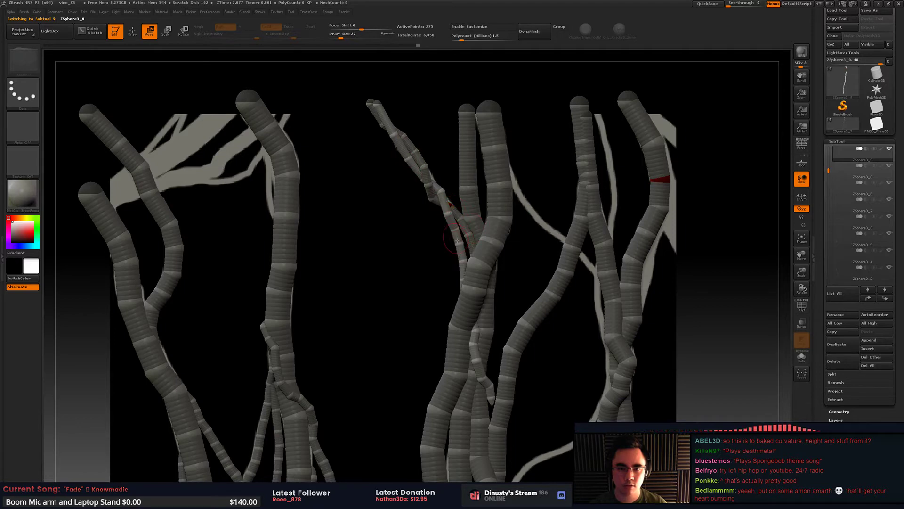
Step: Save the project over the existing vine_ZB.ZPR file
key(ctrl+s)
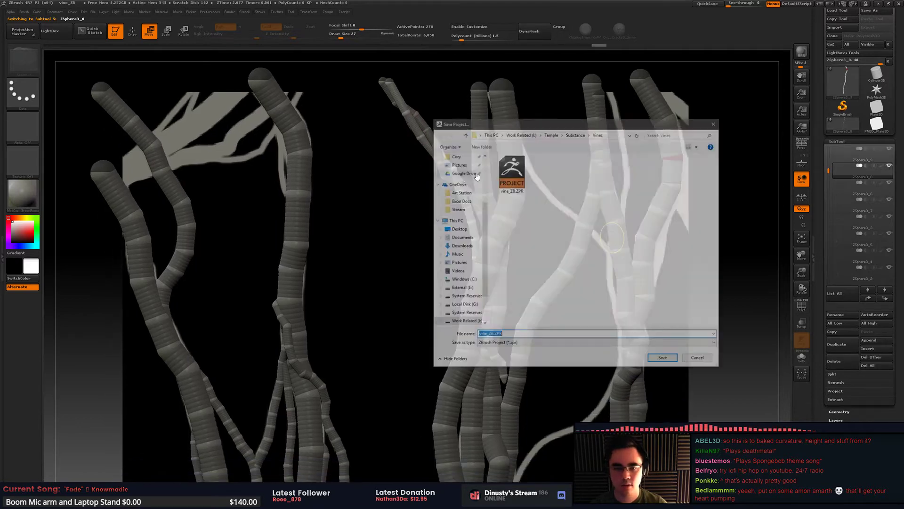
key(Return)
key(Return)
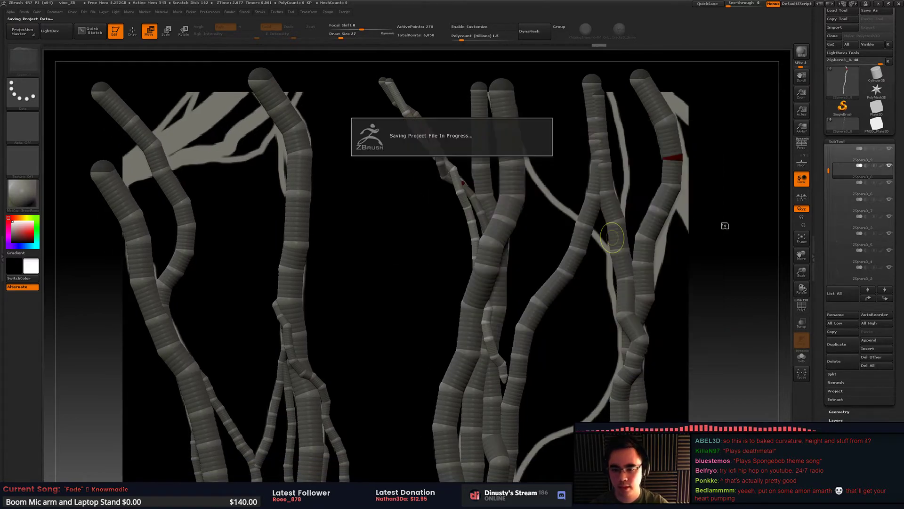
Step: Duplicate the active thin vine subtool and set the draw size to 245
mouse_move(641, 227)
alt+right_down()
mouse_move(659, 209)
mouse_move(664, 217)
mouse_move(651, 240)
alt+right_up()
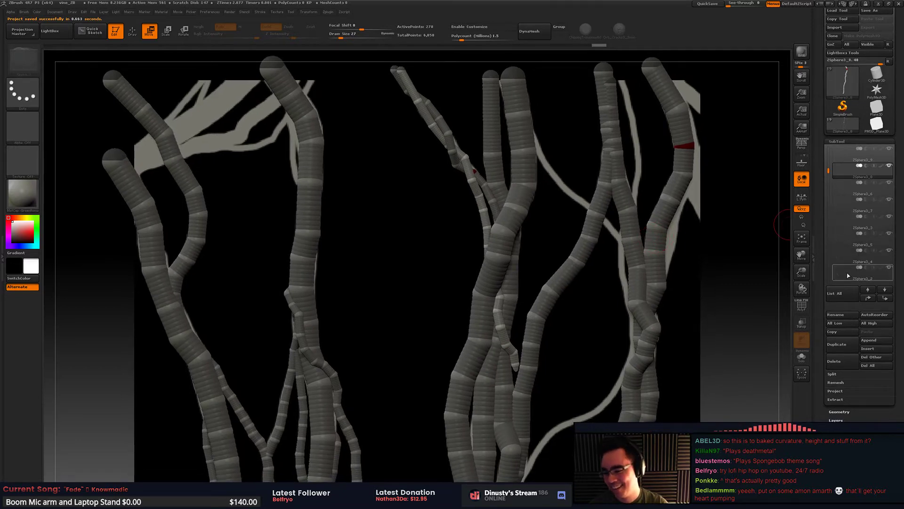
click(841, 345)
ctrl+right_drag(556, 213, 554, 242)
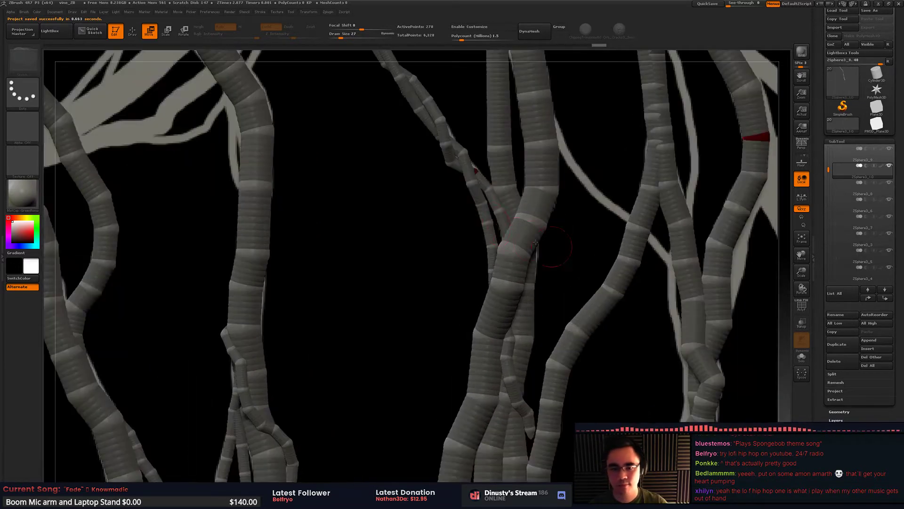
key(space)
drag(539, 217, 553, 217)
Step: Move the upper part of the duplicated vine across to the top of the thick central trunk
drag(489, 204, 592, 208)
key(ctrl+z)
ctrl+right_drag(596, 228, 553, 219)
mouse_move(445, 222)
right_down()
mouse_move(464, 226)
mouse_move(441, 216)
right_up()
drag(441, 217, 512, 220)
alt+right_drag(533, 220, 500, 202)
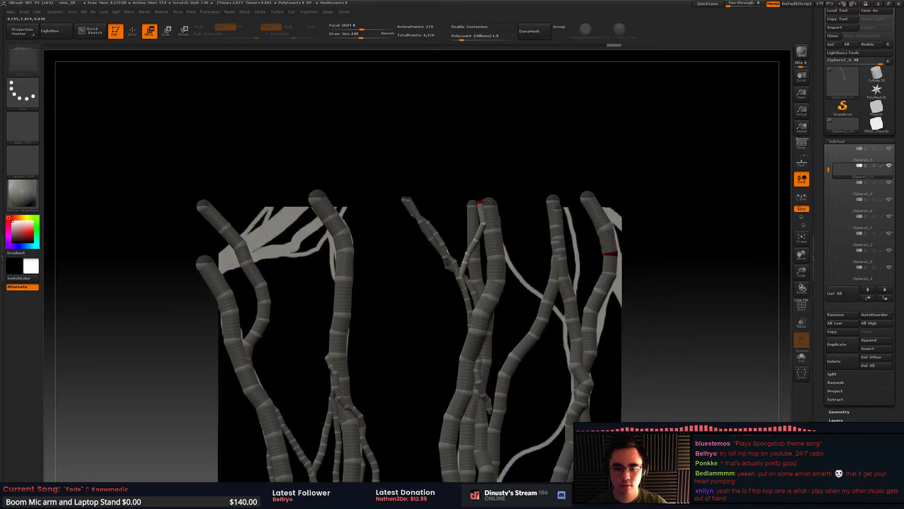
Step: Pull the duplicated vine's middle and lower parts toward the thin diagonal reference branch, reducing the draw size to 145
drag(460, 277, 521, 278)
key(space)
drag(514, 243, 504, 249)
mouse_move(522, 293)
mouse_down()
mouse_move(530, 298)
mouse_move(524, 310)
mouse_move(520, 303)
mouse_up()
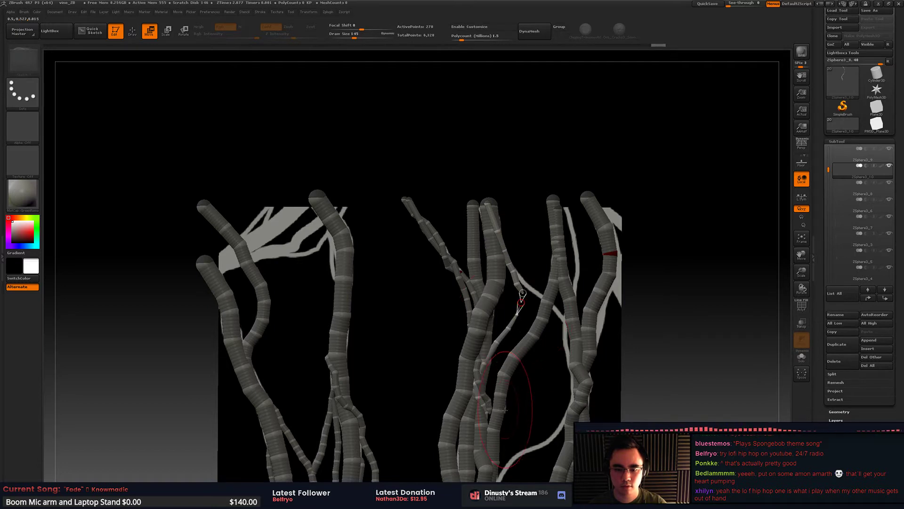
drag(486, 422, 574, 340)
drag(483, 368, 553, 314)
Step: Reduce the draw size to 25 and move the duplicated vine's upper joints down along the thin diagonal reference branch
ctrl+right_drag(545, 312, 556, 251)
alt+right_drag(556, 251, 512, 295)
key(space)
mouse_move(512, 295)
mouse_down()
mouse_move(506, 285)
mouse_move(527, 270)
mouse_move(497, 243)
mouse_up()
key(space)
drag(532, 245, 510, 279)
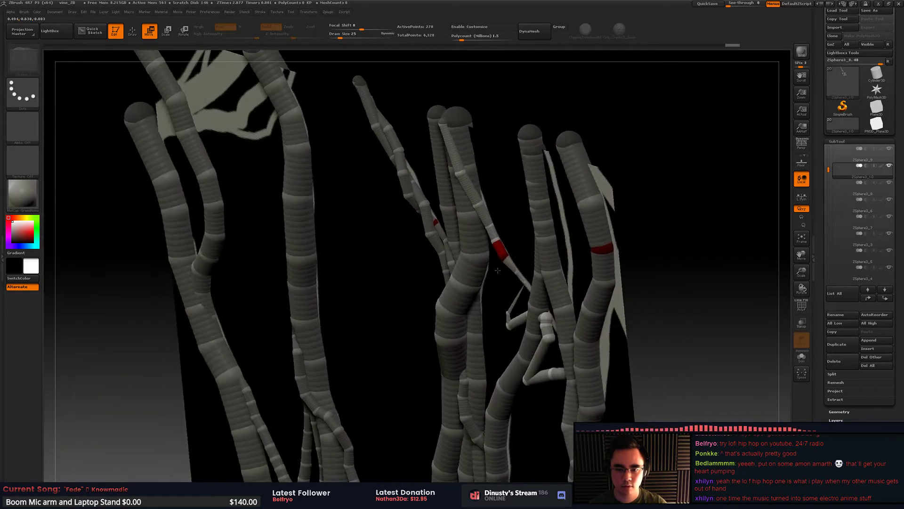
drag(493, 240, 509, 275)
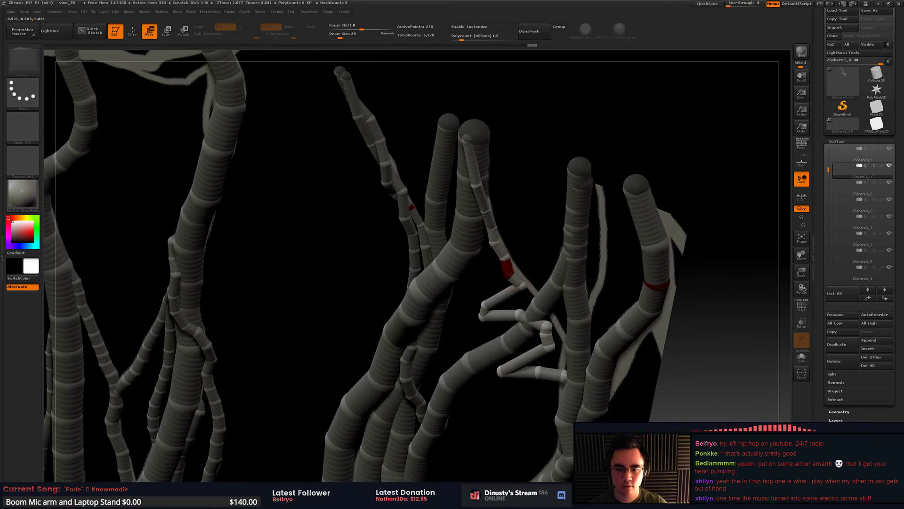
drag(532, 245, 507, 276)
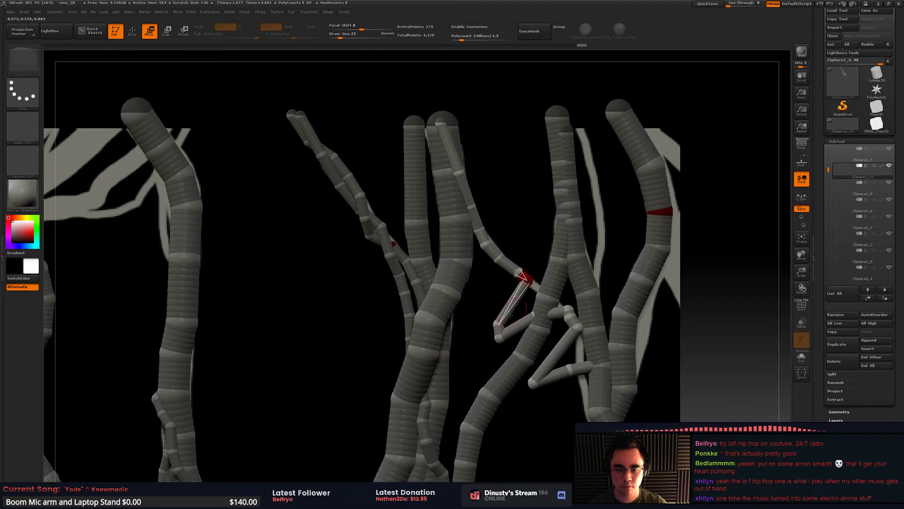
drag(496, 324, 504, 330)
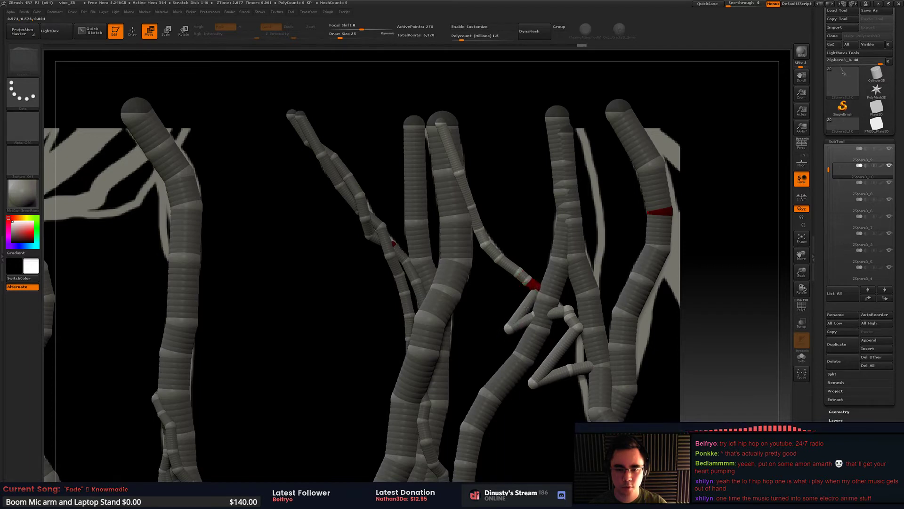
Step: Reposition the kinked joints where the duplicated vine meets the neighbouring trunk so the vine crosses in front of it
right_drag(544, 297, 547, 295)
ctrl+right_drag(548, 294, 546, 299)
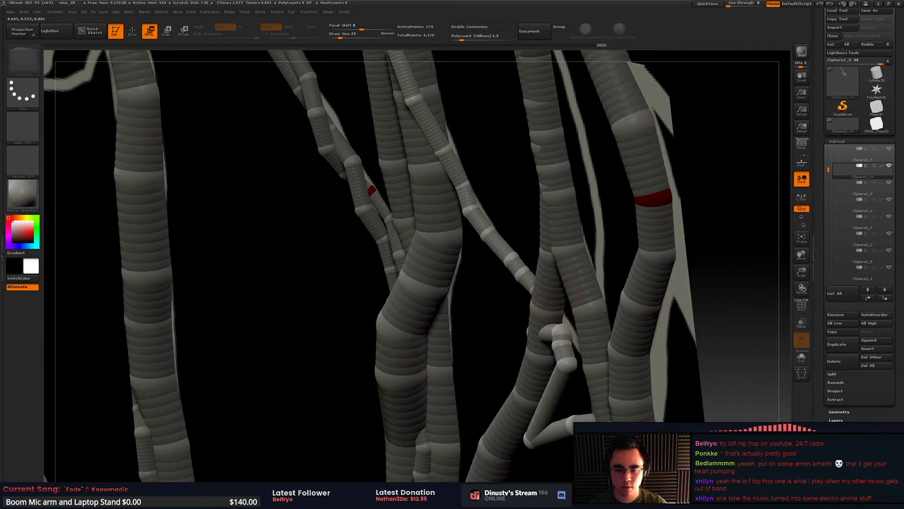
drag(558, 331, 560, 325)
right_drag(558, 324, 549, 318)
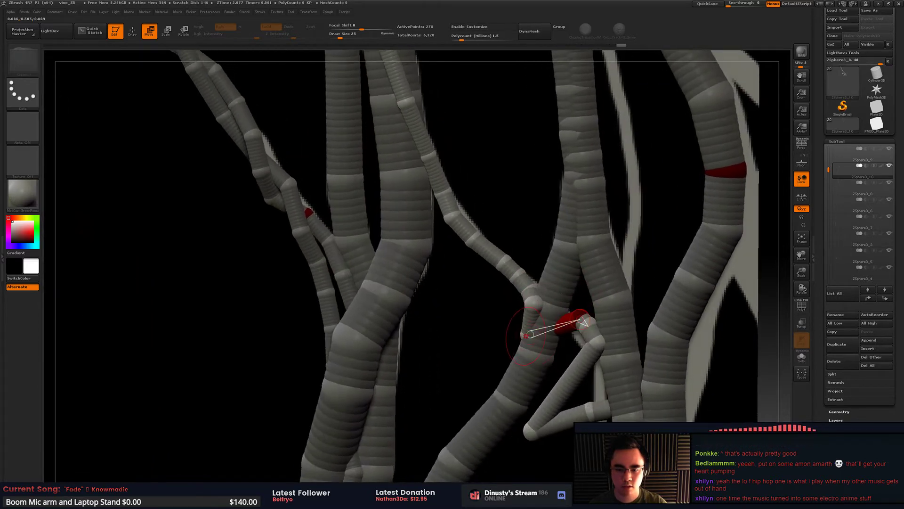
right_drag(563, 288, 551, 276)
drag(552, 275, 563, 320)
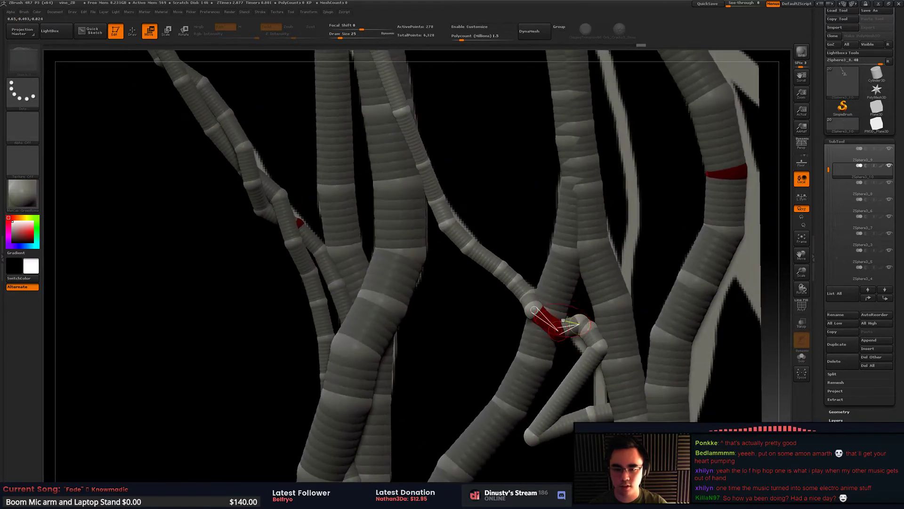
right_drag(559, 318, 559, 325)
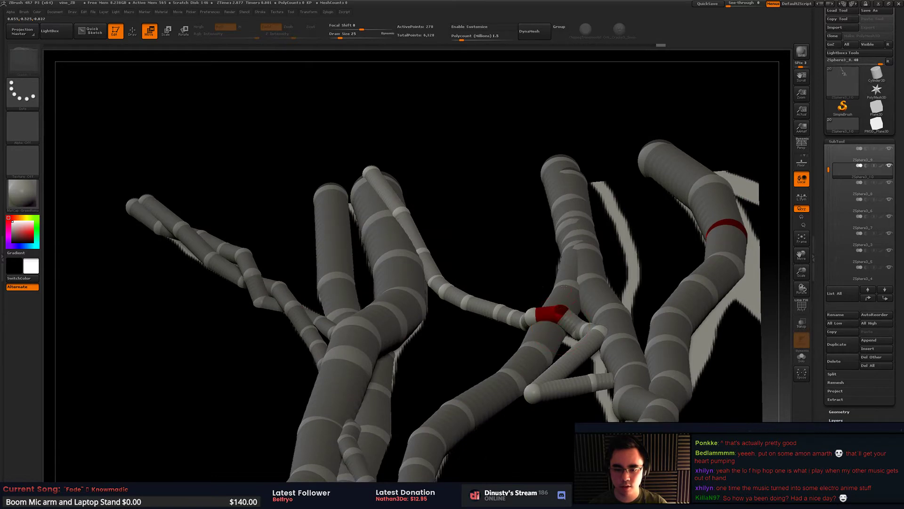
drag(564, 286, 560, 317)
Step: Insert a ZSphere in the segment crossing the trunk and, with draw size 12, shape the crossing around the trunk's surface
key(q)
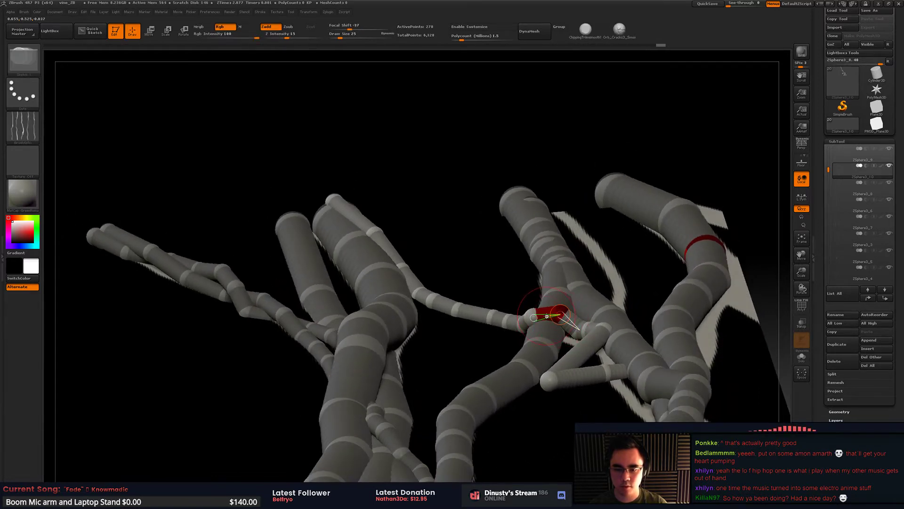
click(547, 311)
key(w)
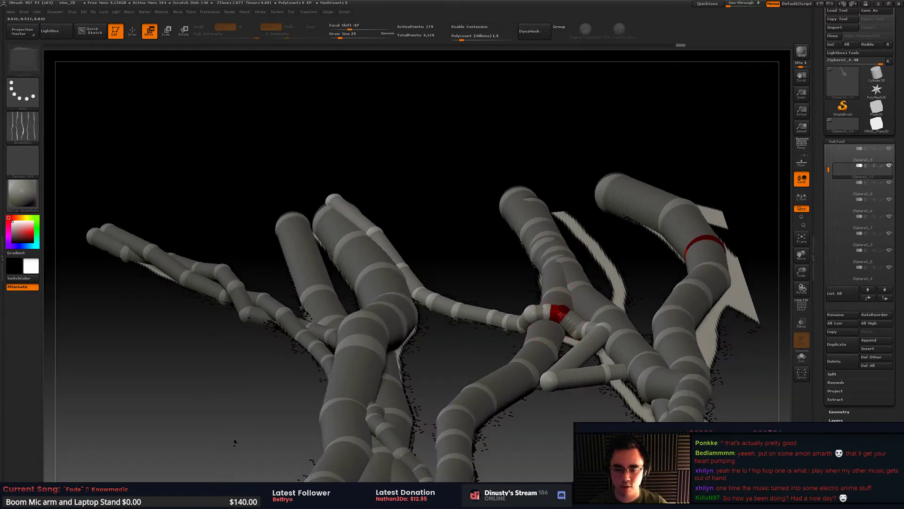
key(space)
click(548, 313)
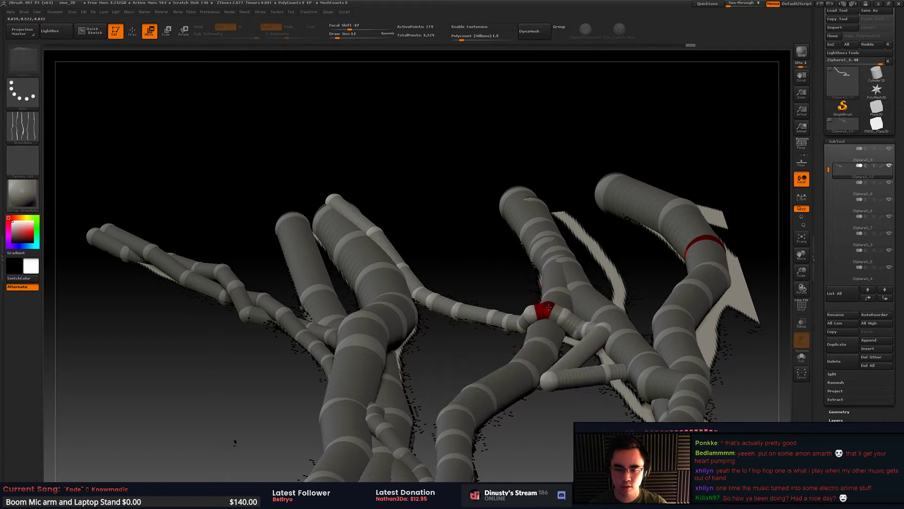
right_drag(549, 305, 523, 288)
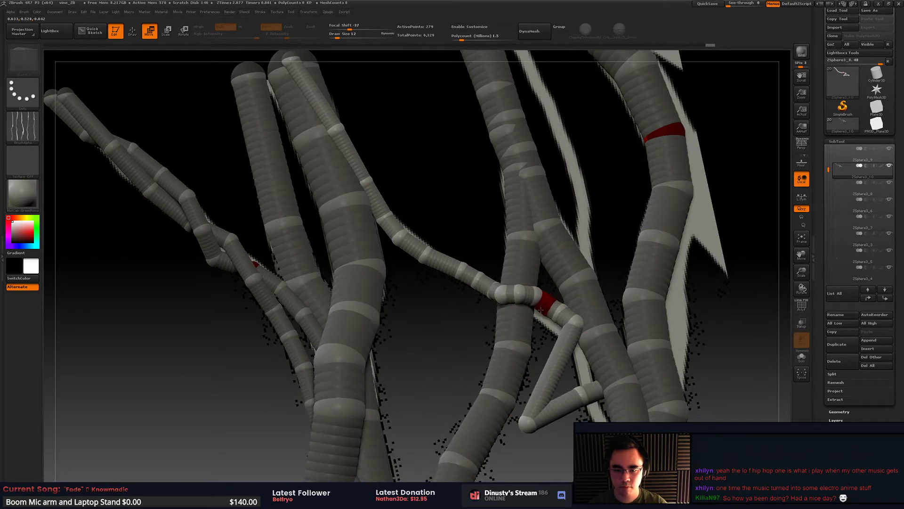
drag(540, 310, 538, 314)
Step: Straighten the zigzagging joints below the crossing so the vine runs down the side of the adjacent trunk
right_drag(555, 301, 553, 216)
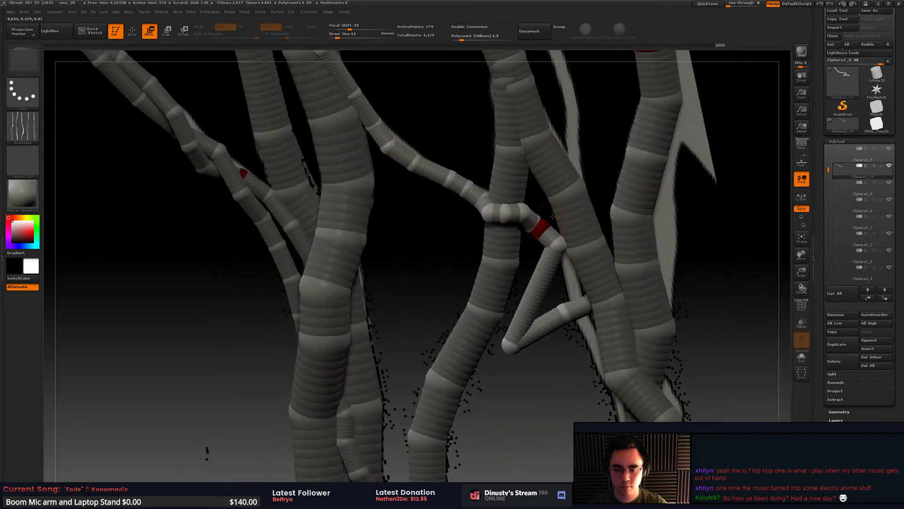
drag(559, 247, 559, 254)
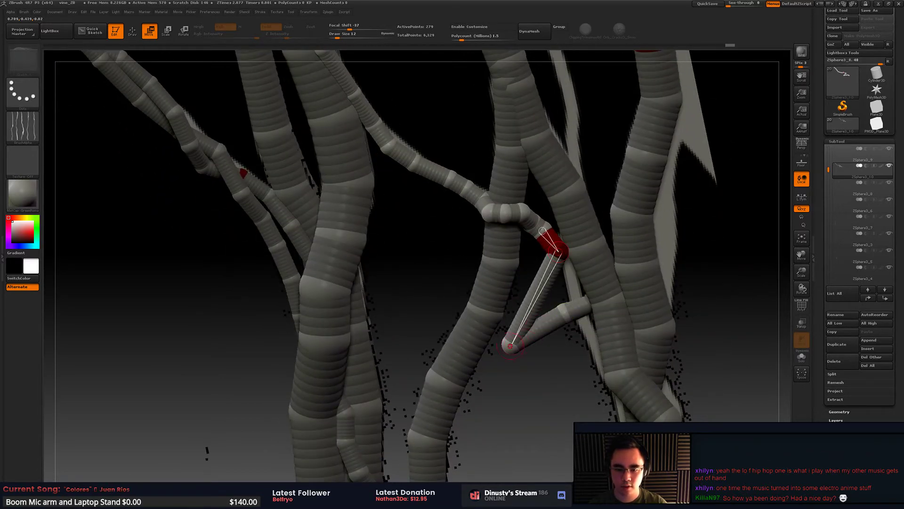
drag(510, 346, 612, 374)
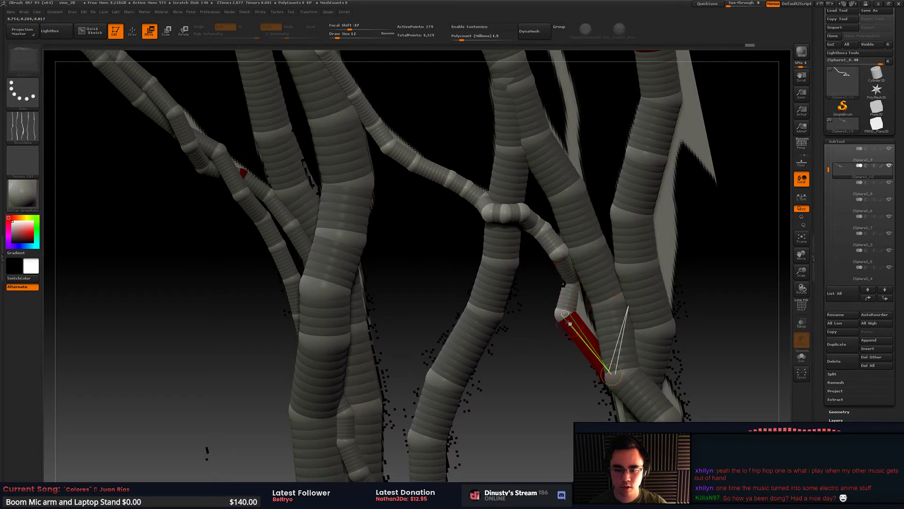
drag(565, 312, 581, 307)
drag(599, 351, 600, 352)
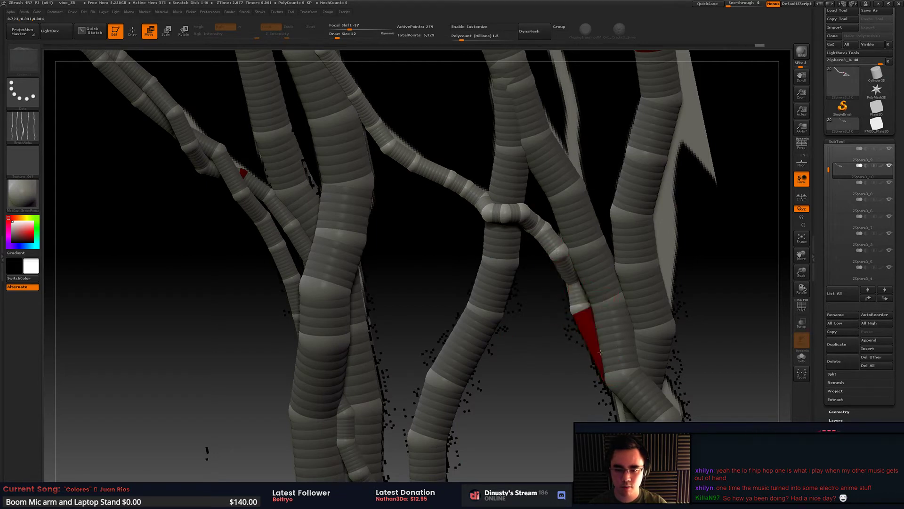
drag(630, 305, 609, 370)
Step: Adjust the depth and spacing of the vine's joints below the crossing so they hug the adjacent trunk
alt+right_drag(624, 345, 586, 214)
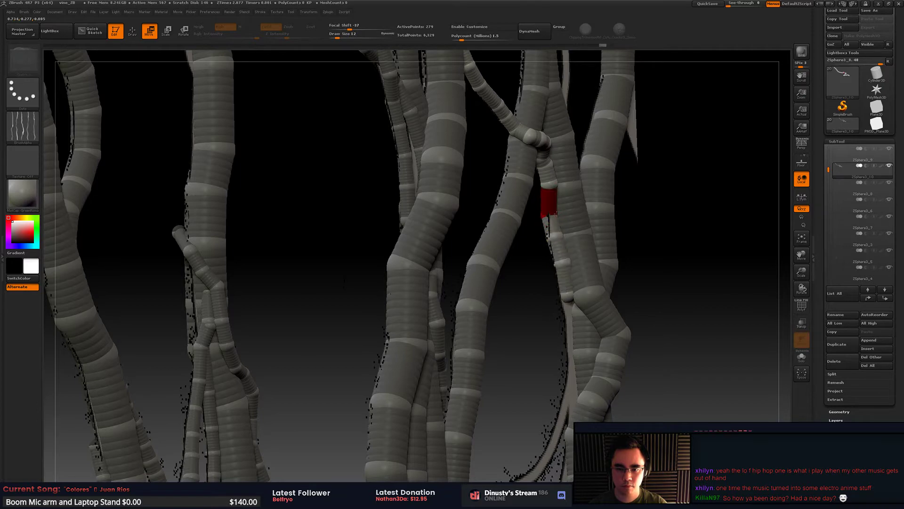
drag(555, 214, 555, 207)
right_drag(561, 249, 566, 218)
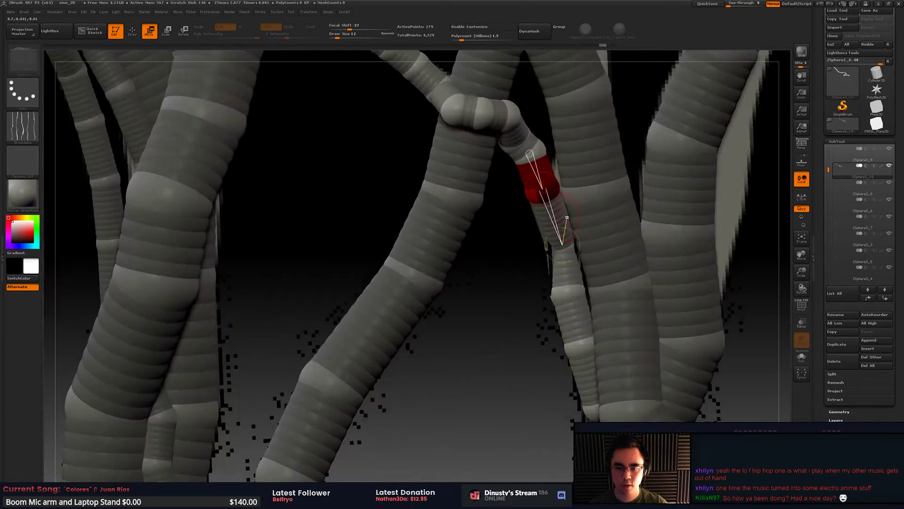
drag(567, 218, 546, 240)
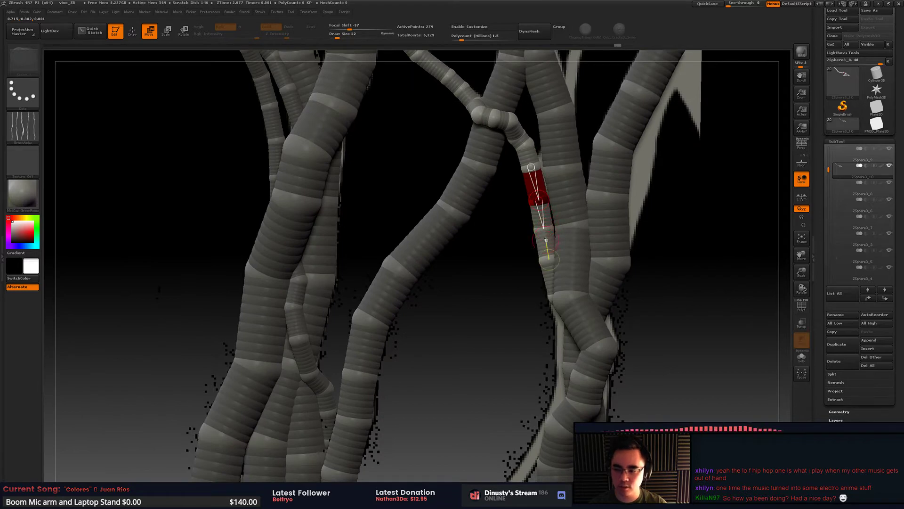
mouse_move(550, 229)
ctrl+right_down()
mouse_move(555, 188)
mouse_move(559, 214)
ctrl+right_up()
drag(562, 212, 578, 256)
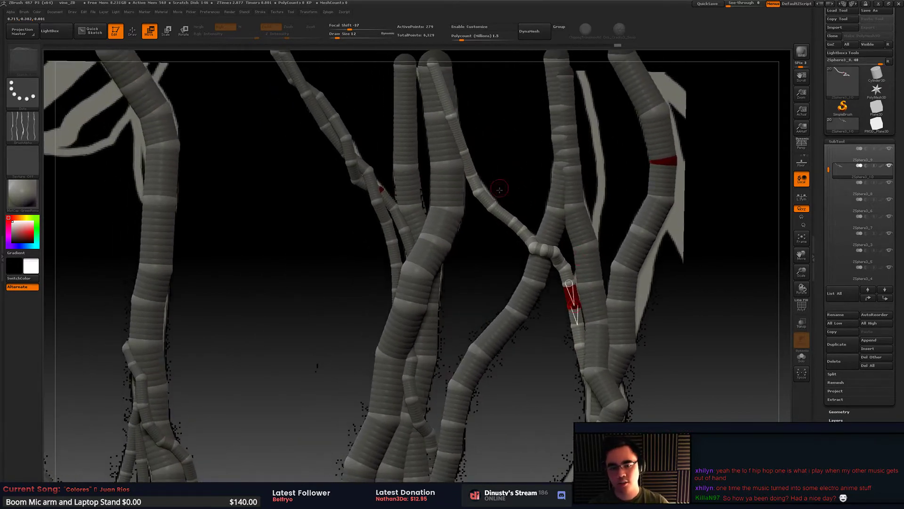
Step: Refine the joints just above the trunk crossing to smooth the vine's diagonal run along the reference branch
drag(518, 171, 496, 216)
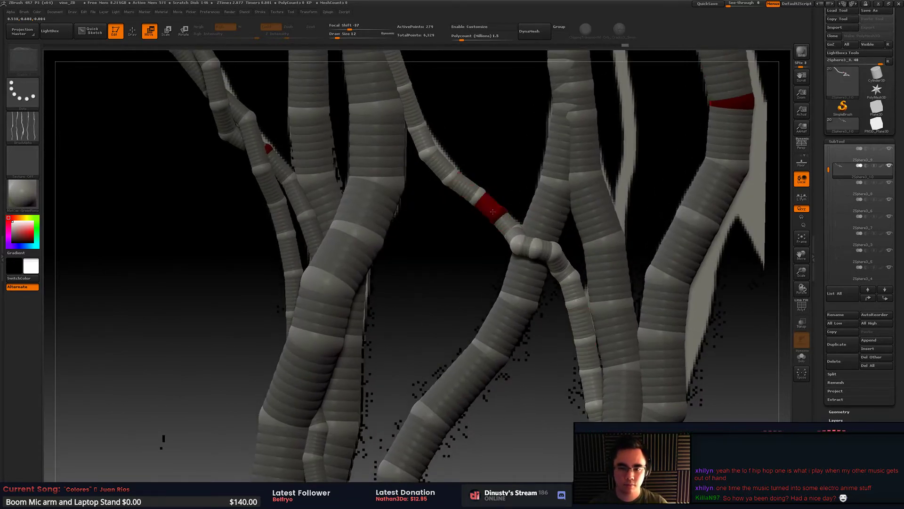
drag(512, 231, 516, 228)
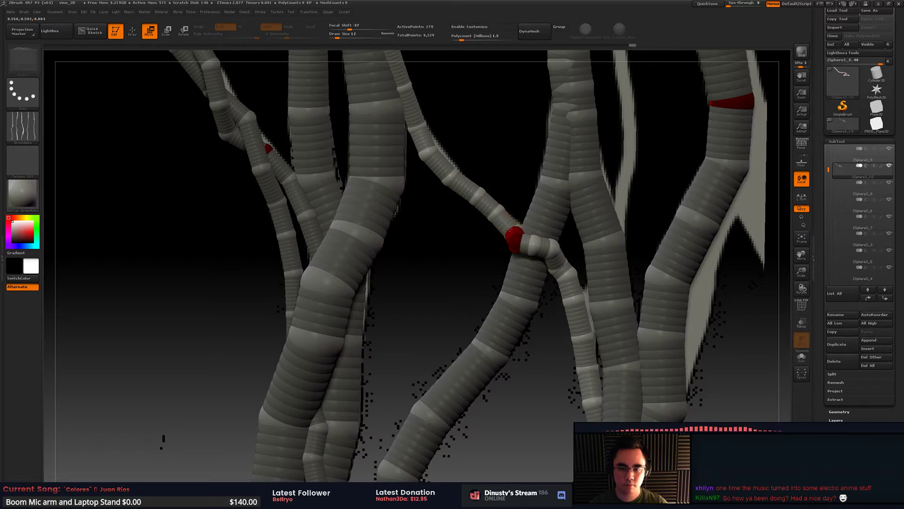
drag(482, 198, 500, 210)
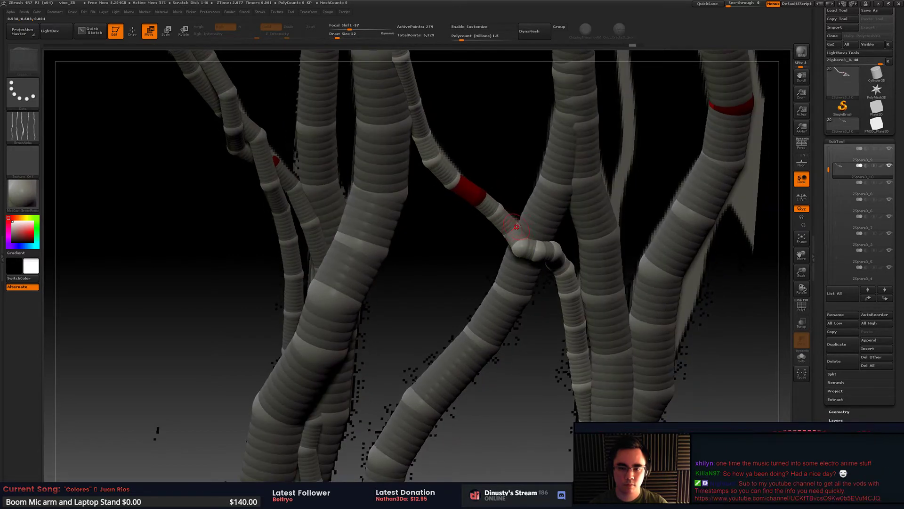
right_drag(518, 224, 518, 255)
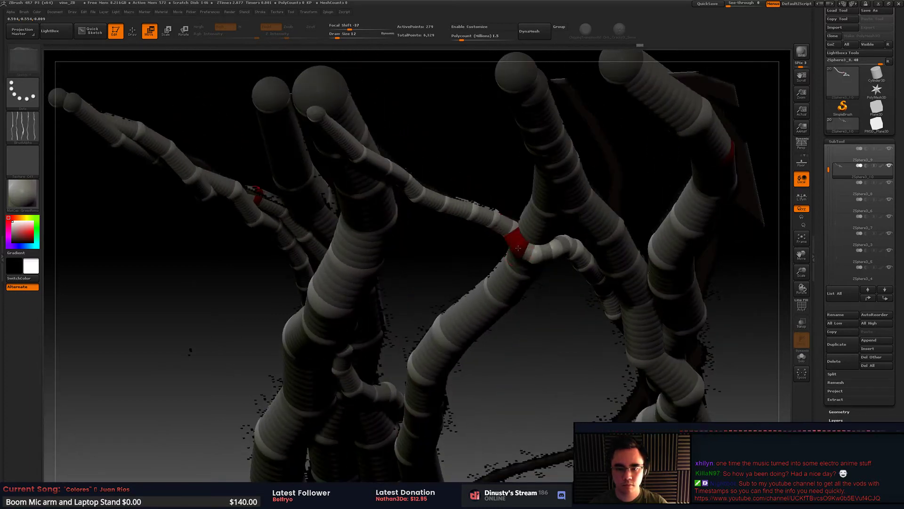
drag(519, 249, 465, 231)
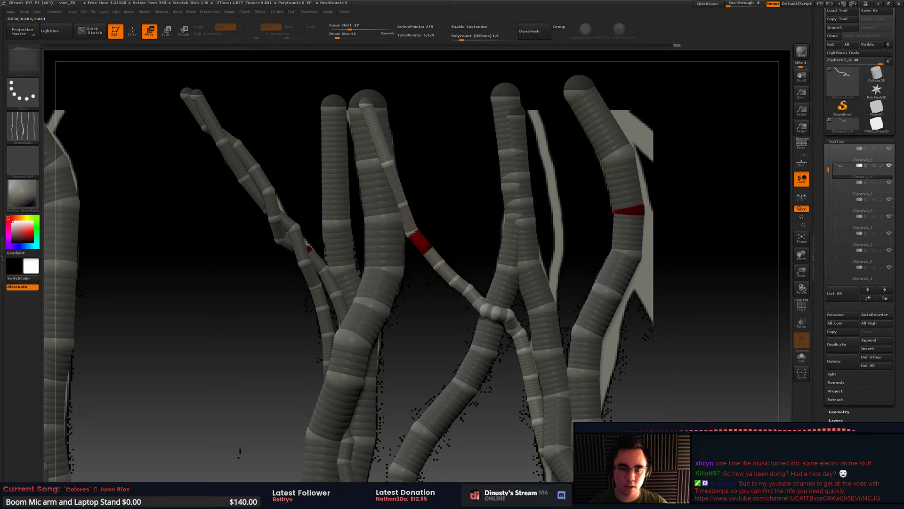
Step: Move the vine's lower joint beside the trunk and stretch its lower end across to the base of the curved reference branch
alt+drag(460, 234, 422, 183)
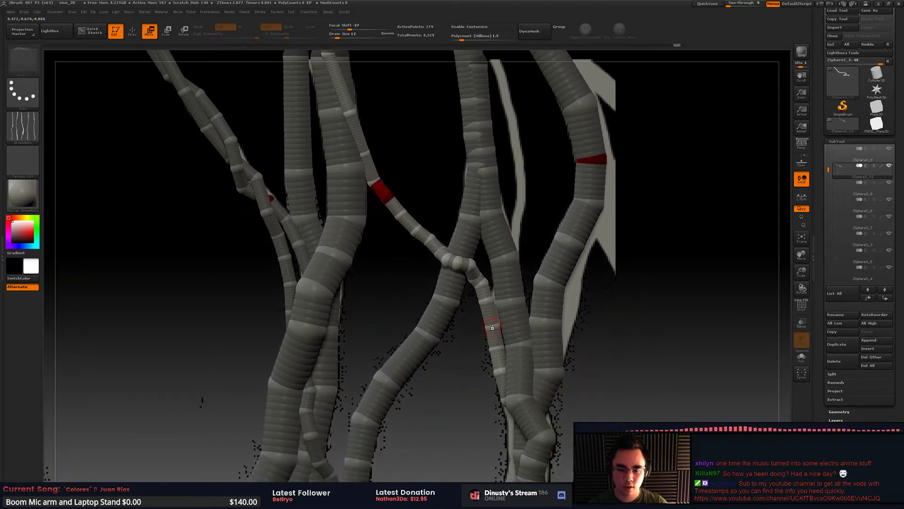
alt+drag(506, 350, 490, 277)
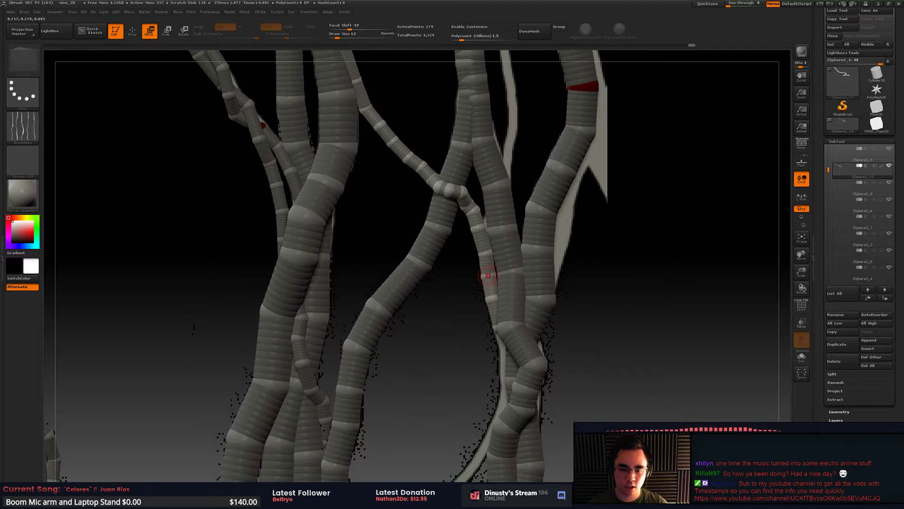
alt+drag(504, 362, 499, 313)
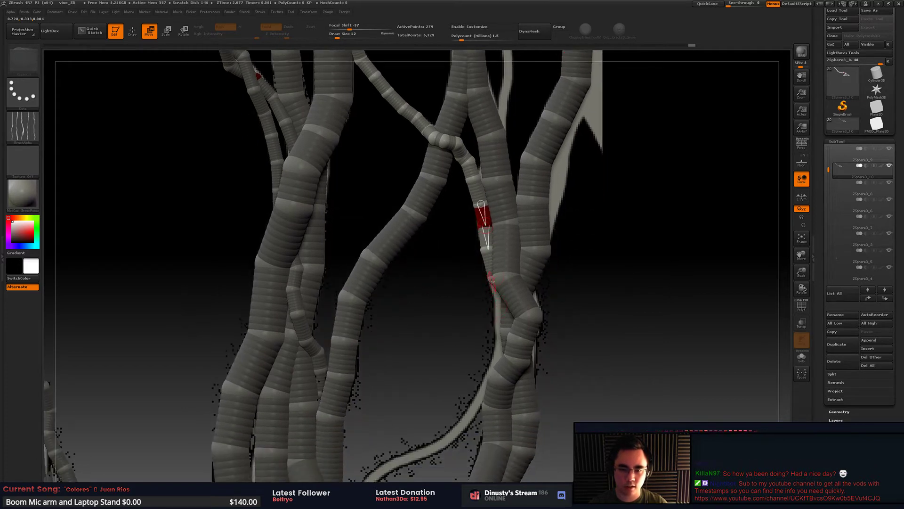
drag(495, 278, 503, 309)
alt+right_drag(503, 313, 552, 239)
drag(550, 239, 380, 480)
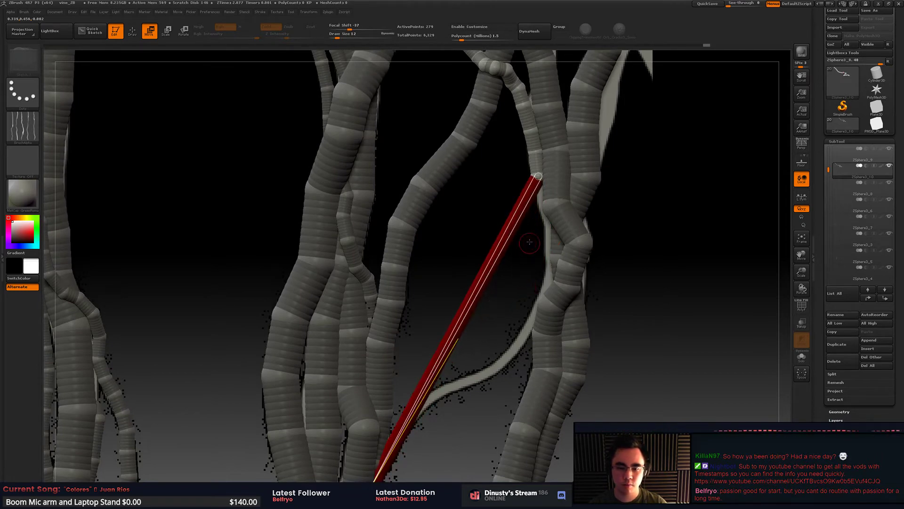
Step: Insert four ZSpheres along the long straight segment at the vine's lower end
alt+right_drag(490, 275, 500, 249)
key(q)
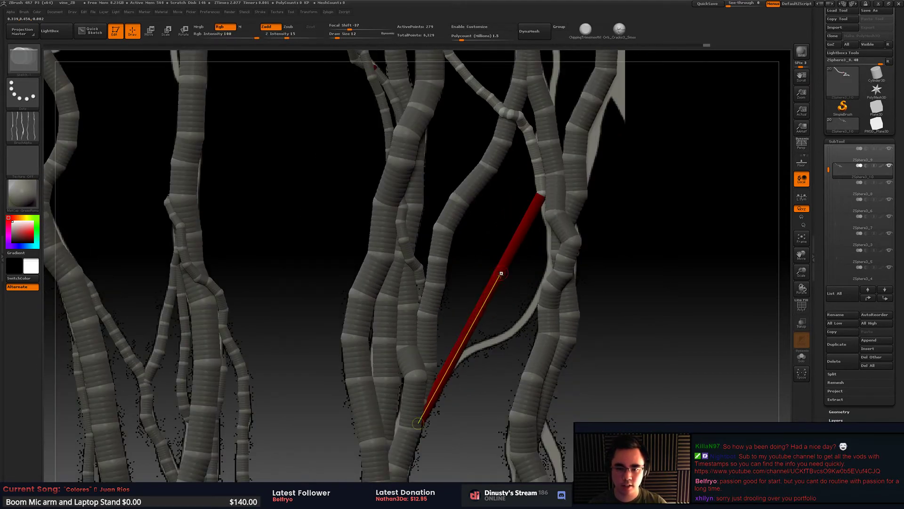
click(498, 275)
click(478, 309)
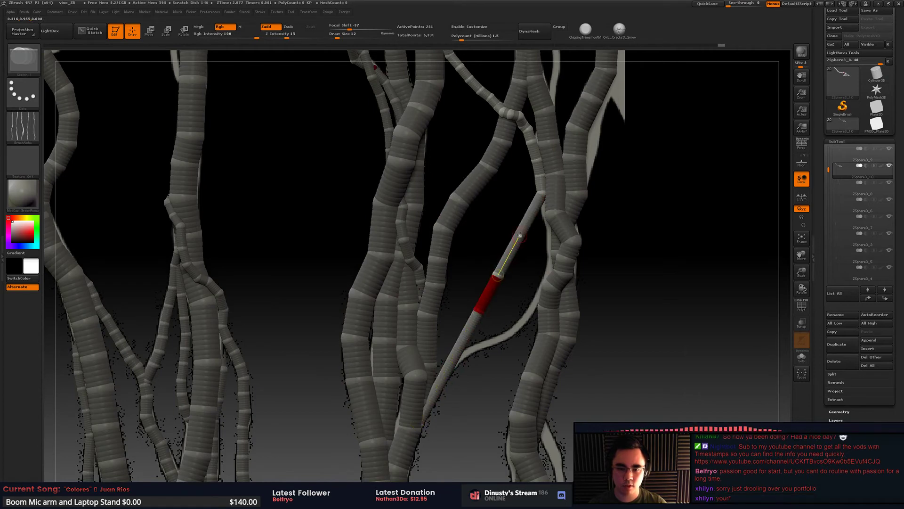
click(519, 234)
click(509, 258)
key(w)
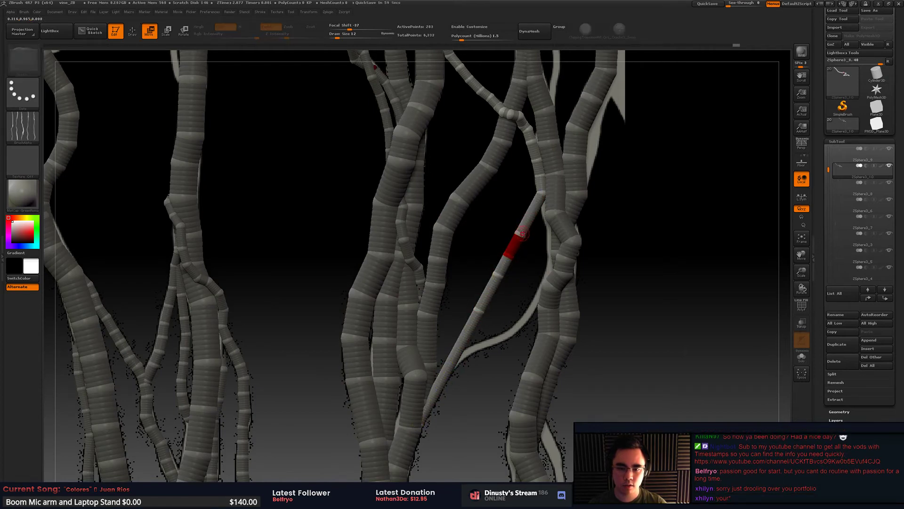
Step: Bend the lower segment onto the curved reference branch by moving its joints, and add and place another ZSphere near the bend
mouse_move(520, 234)
mouse_down()
mouse_move(534, 246)
mouse_move(550, 241)
mouse_up()
drag(505, 266, 553, 281)
key(ctrl+z)
drag(479, 310, 517, 325)
key(q)
click(472, 369)
key(w)
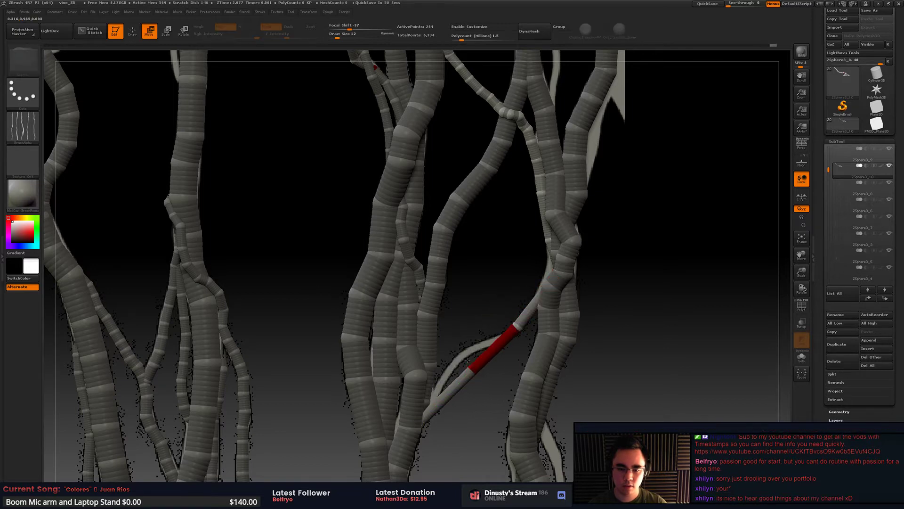
mouse_move(472, 370)
mouse_down()
mouse_move(459, 354)
mouse_move(493, 341)
mouse_up()
Step: Insert a ZSphere midway along the straight lower diagonal segment and bend that stretch onto the curved reference branch
key(q)
click(489, 340)
key(w)
key(q)
key(w)
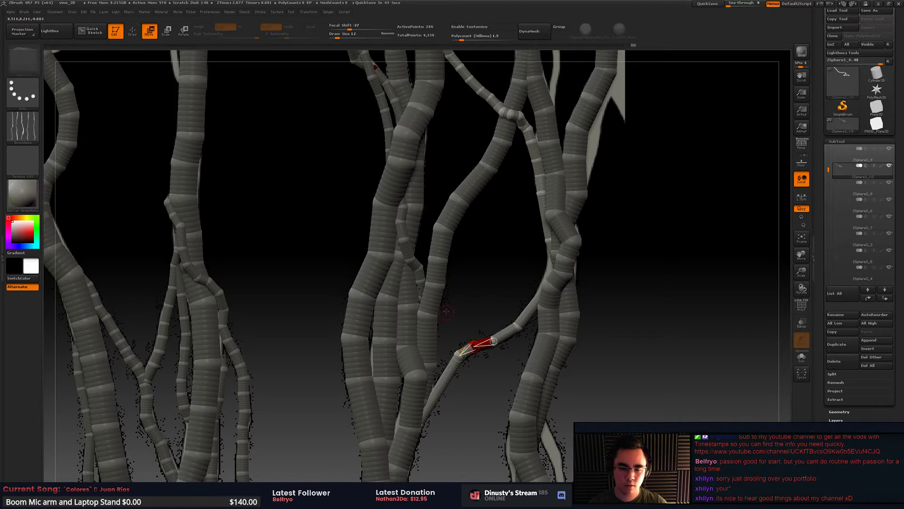
Step: Insert two more ZSpheres toward the vine's lower end and shift the joints to follow the reference curve down to the trunk
key(q)
click(451, 379)
key(w)
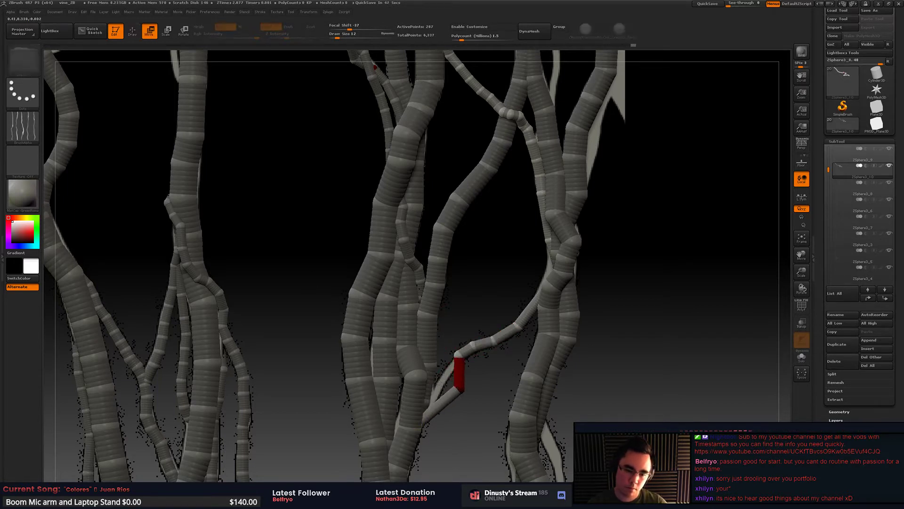
key(q)
click(437, 382)
key(w)
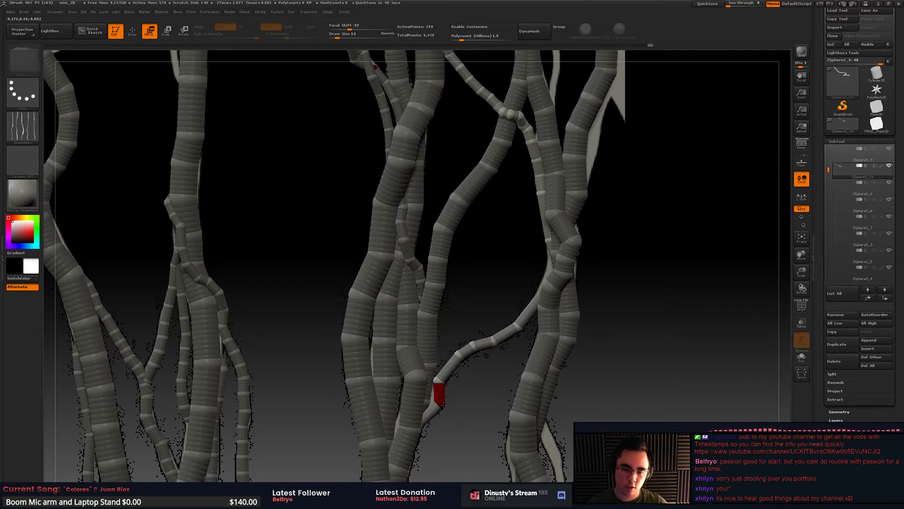
drag(432, 403, 429, 408)
Step: Insert a ZSphere in the segment just below the trunk crossing and adjust the joint to smooth the curve
alt+drag(494, 307, 494, 339)
drag(525, 309, 586, 229)
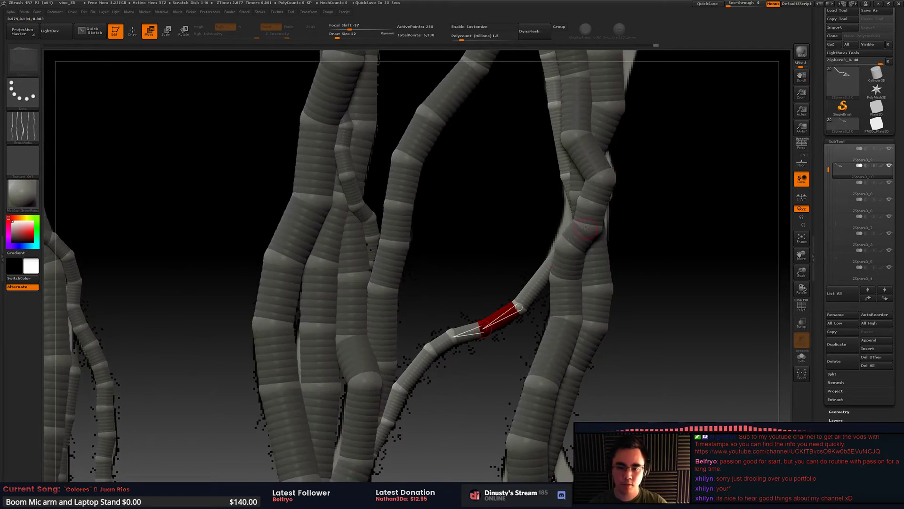
key(q)
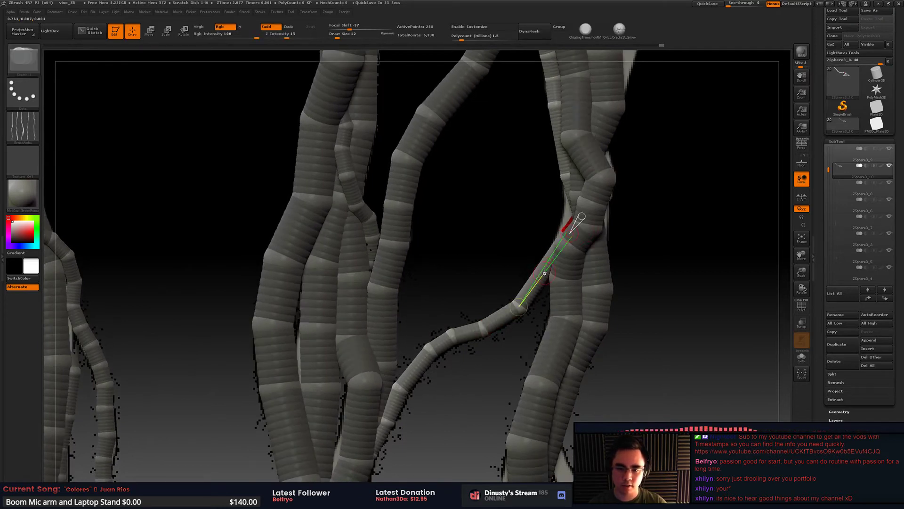
click(546, 271)
key(w)
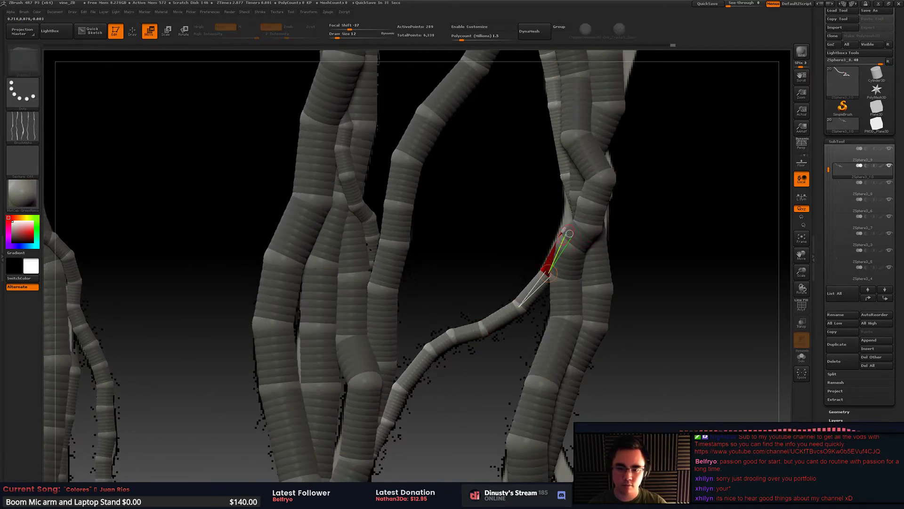
alt+right_drag(564, 194, 544, 225)
right_click(550, 243)
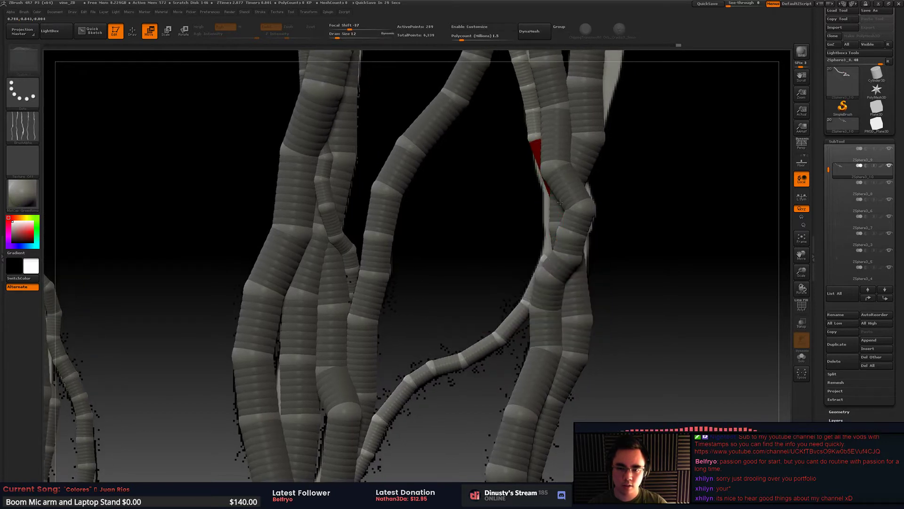
Step: Insert two ZSpheres in the vine's long segment behind the trunk just above the crossing and align them with the reference
key(q)
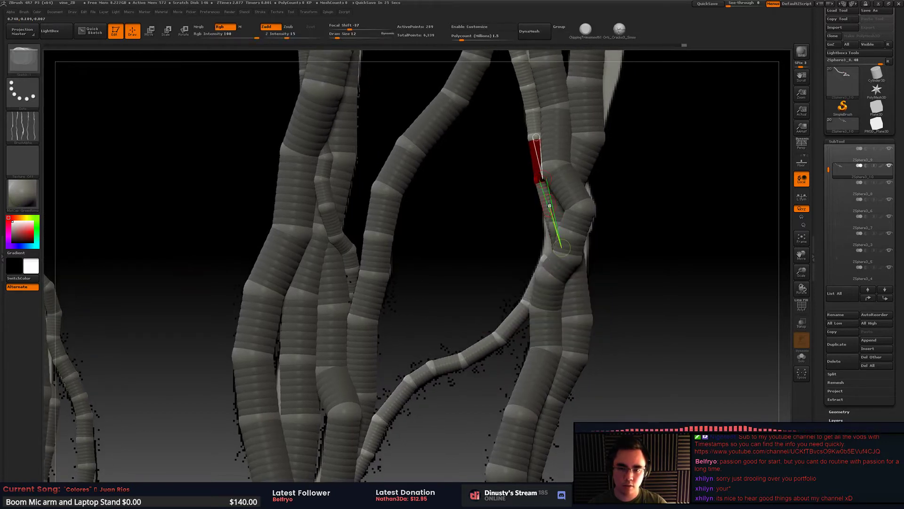
click(540, 178)
key(w)
key(q)
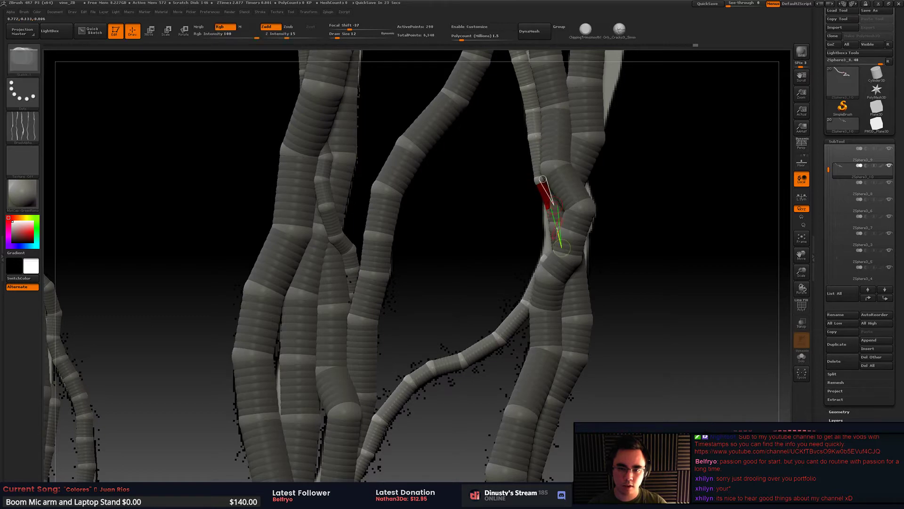
click(548, 208)
key(w)
alt+drag(527, 231, 589, 197)
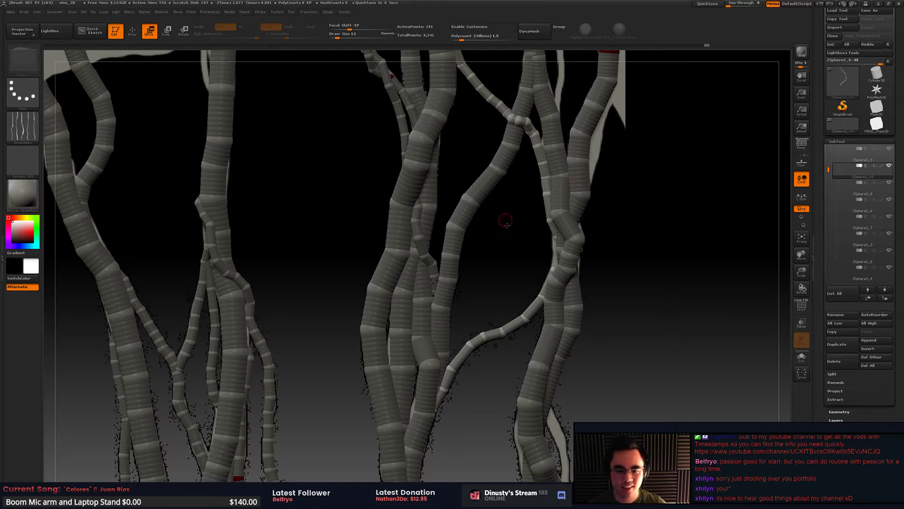
Step: Examine the reshaped vine from the upper tips to the lower branches for remaining gaps against the reference silhouette
drag(505, 218, 487, 293)
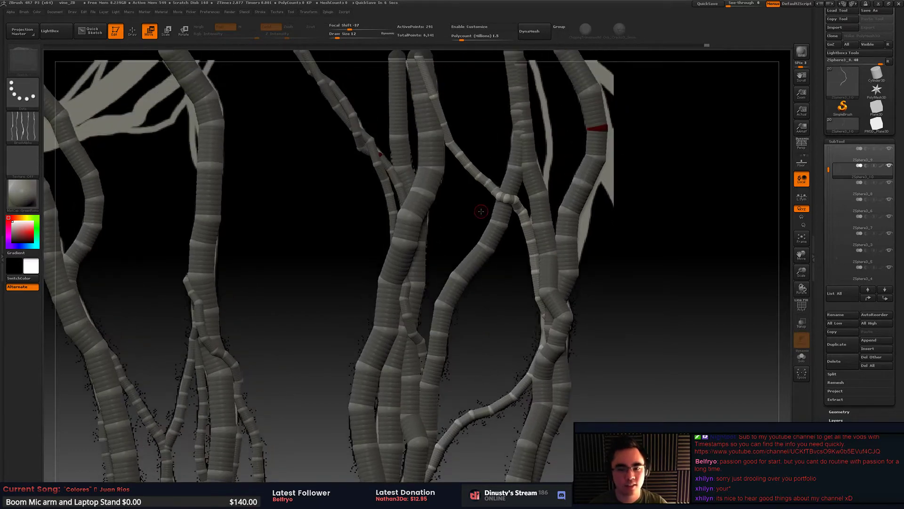
drag(481, 211, 485, 257)
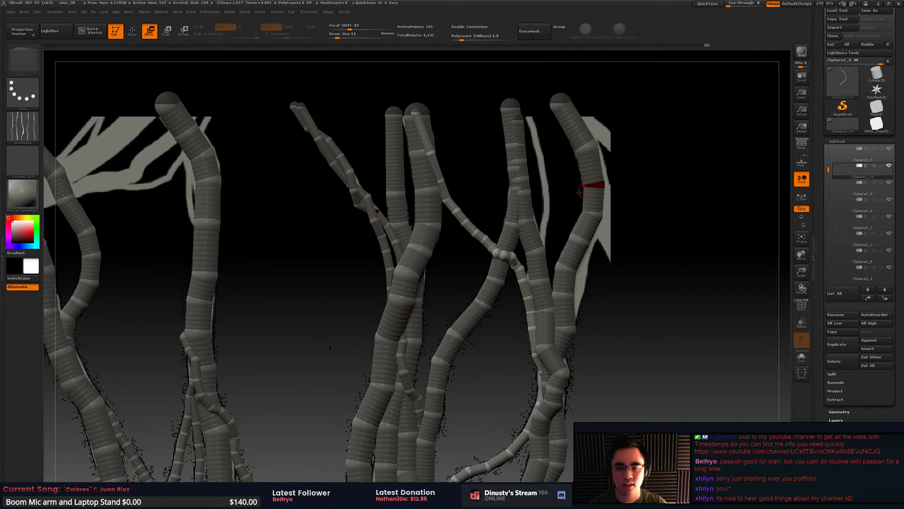
drag(579, 192, 542, 221)
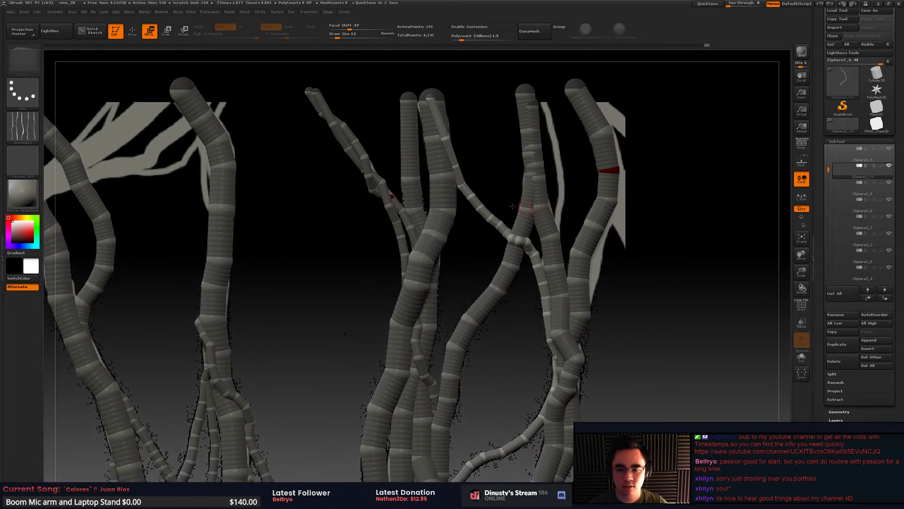
alt+drag(485, 178, 544, 222)
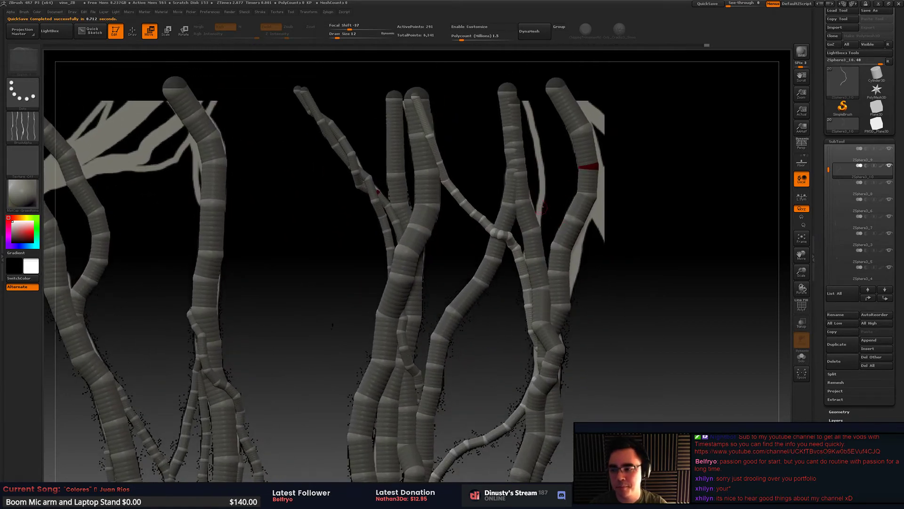
alt+drag(538, 183, 533, 243)
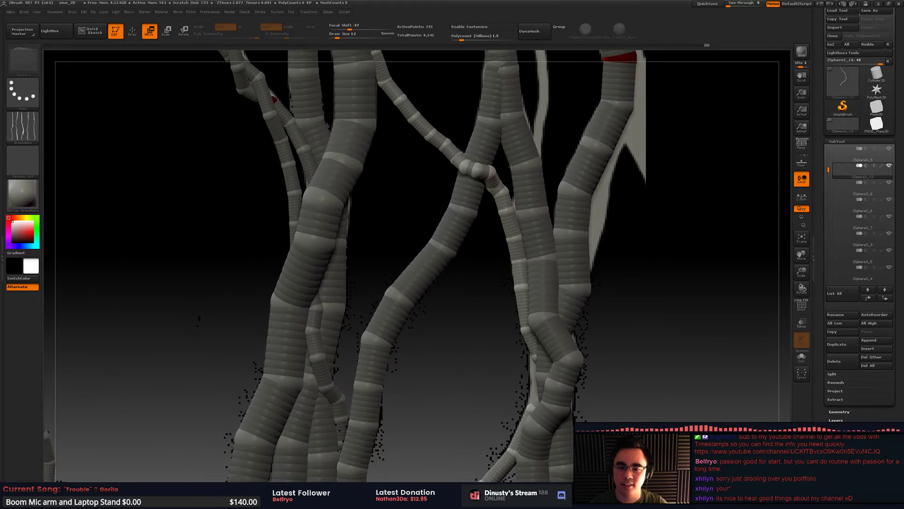
drag(490, 176, 481, 176)
mouse_move(510, 155)
mouse_down()
mouse_move(513, 194)
mouse_move(476, 193)
mouse_up()
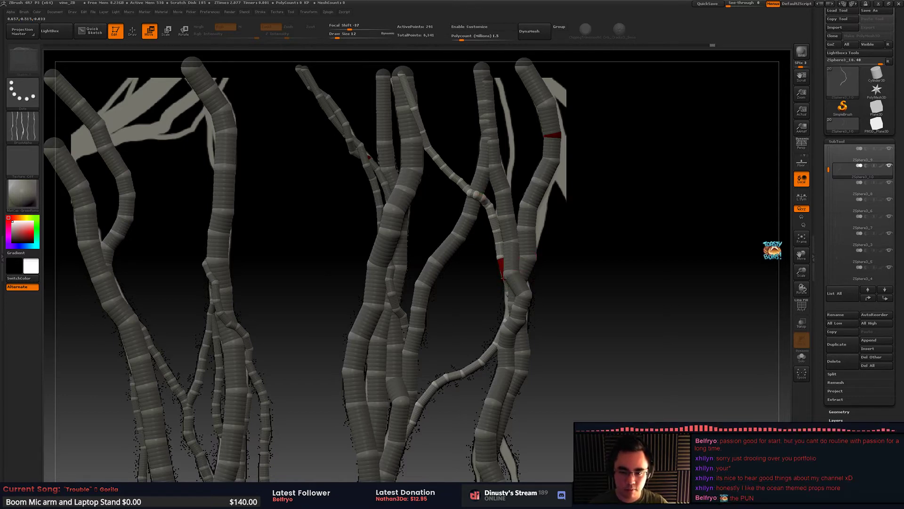
ctrl+right_drag(506, 278, 543, 243)
mouse_move(542, 242)
alt+right_down()
mouse_move(540, 319)
mouse_move(537, 249)
alt+right_up()
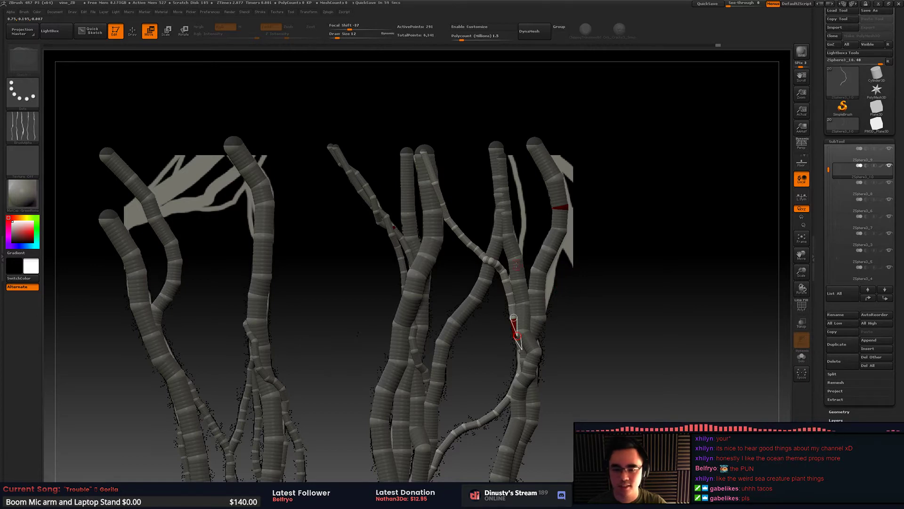
Step: Save the project over the existing vine_ZB.ZPR file in the Vines folder
key(q)
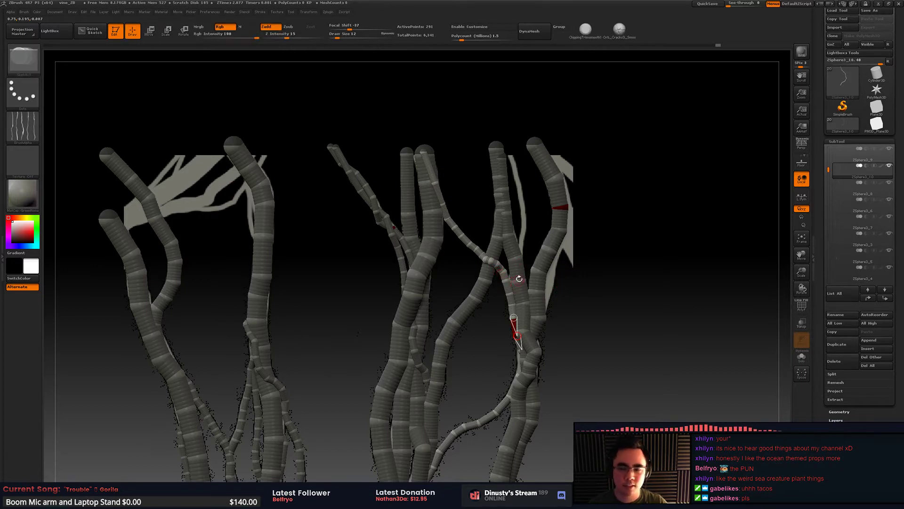
key(ctrl+s)
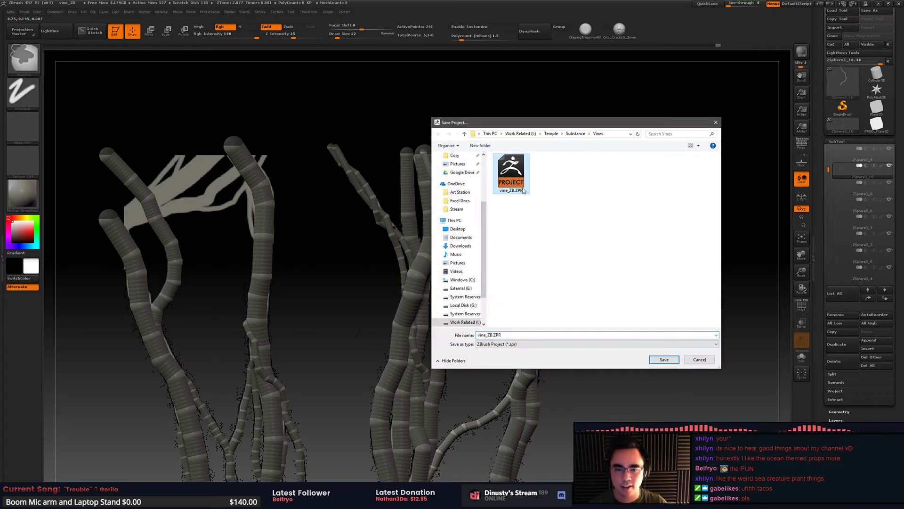
double_click(516, 190)
click(479, 255)
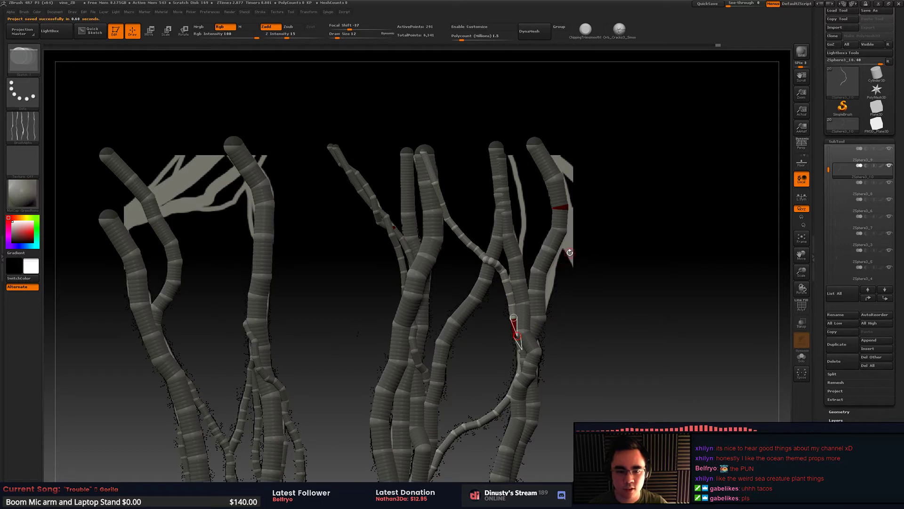
alt+right_drag(515, 304, 533, 276)
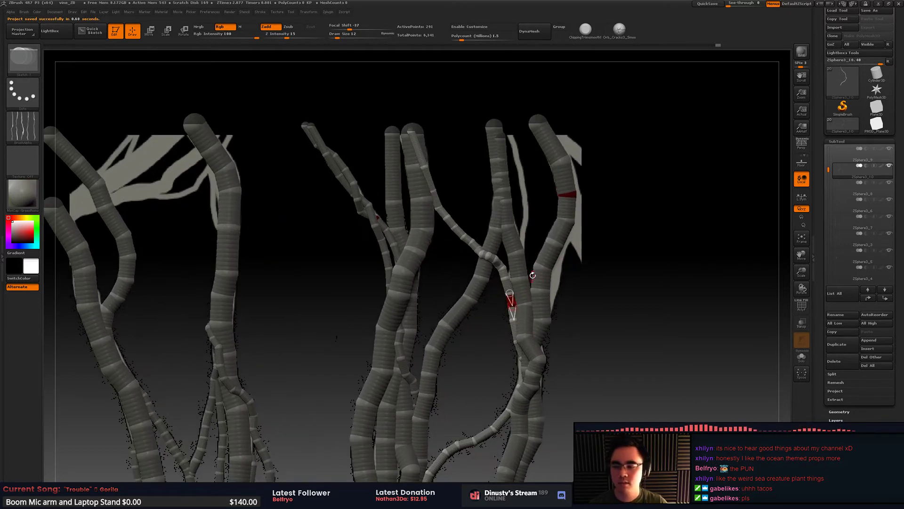
drag(663, 305, 667, 285)
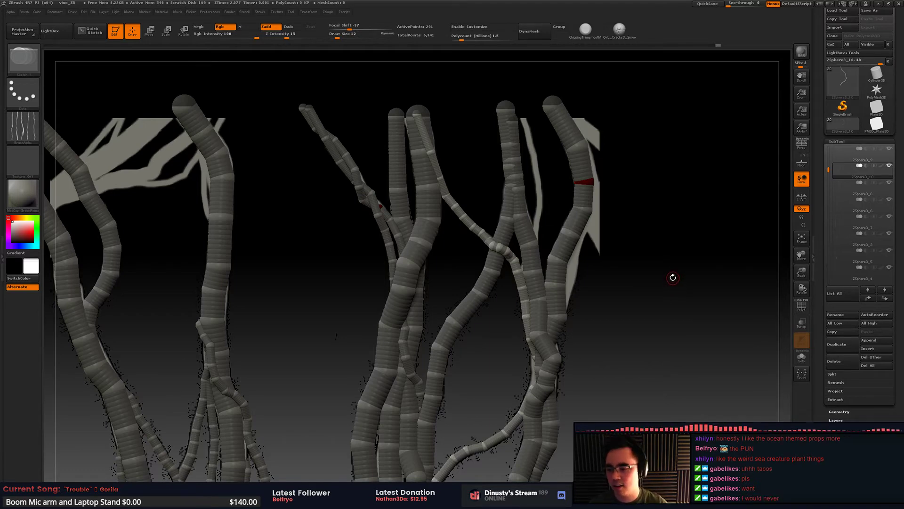
alt+drag(612, 263, 621, 269)
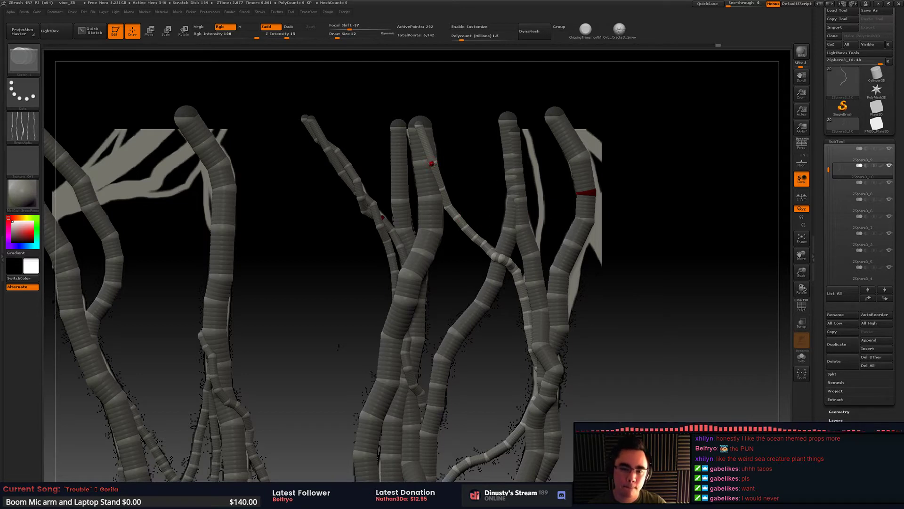
key(w)
key(ctrl+z)
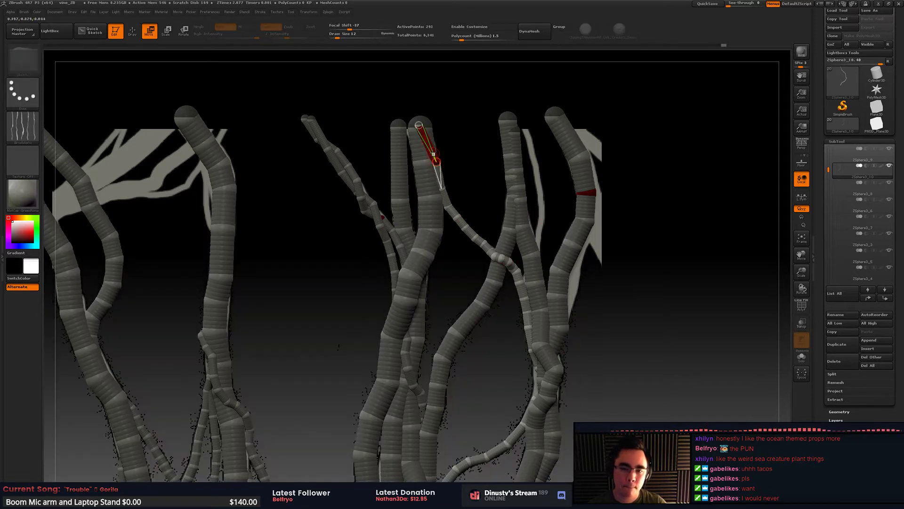
Step: Insert two ZSpheres in the thin vine's top segments over the central trunk and shift the joints into a natural bend
key(q)
click(431, 145)
key(w)
drag(433, 143, 427, 146)
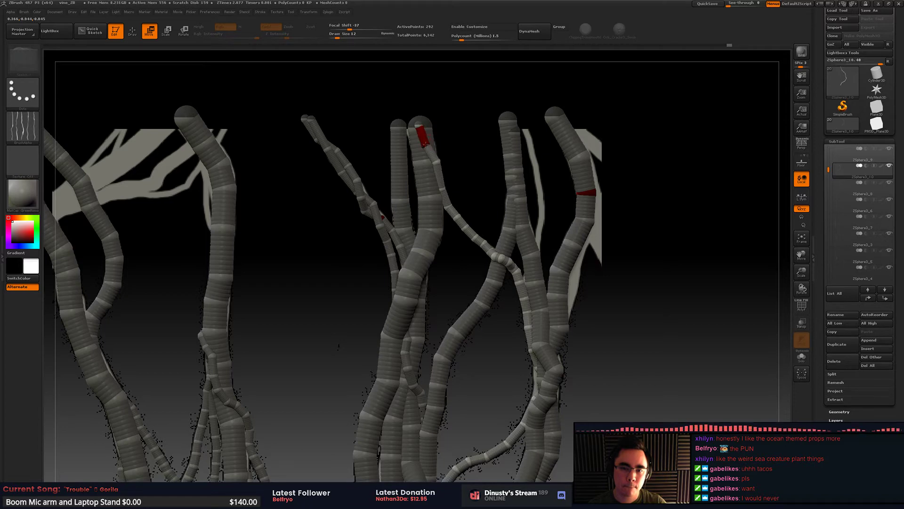
key(q)
click(439, 175)
key(w)
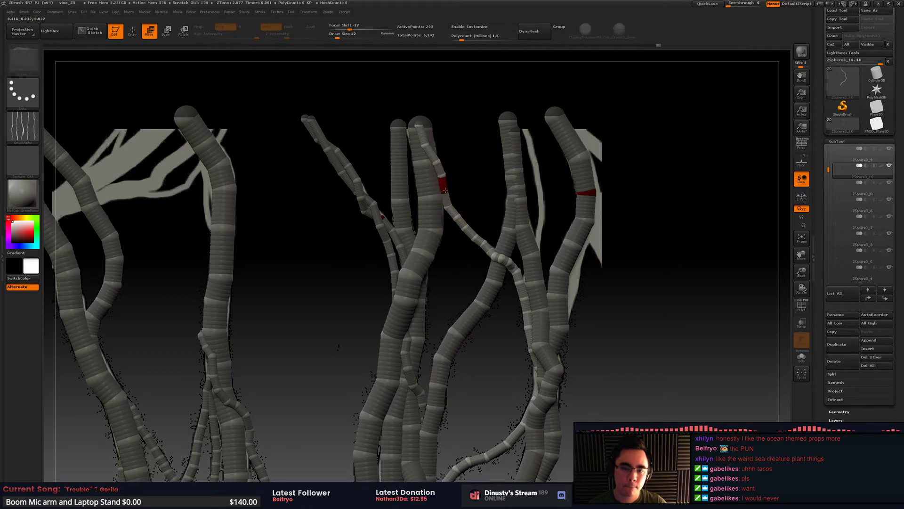
mouse_move(447, 207)
mouse_down()
mouse_move(473, 234)
mouse_move(452, 219)
mouse_up()
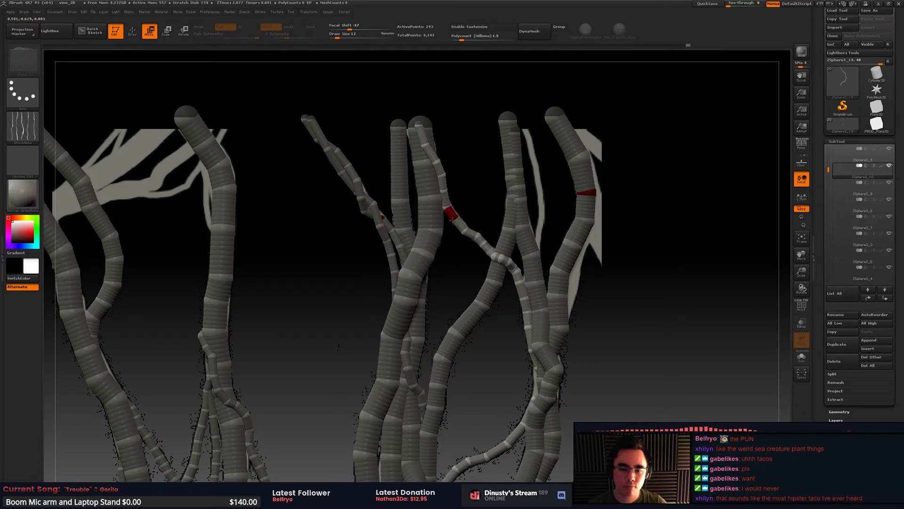
Step: Insert a ZSphere just below the bend where the vine leaves the central trunk and adjust the adjacent diagonal joint
key(q)
click(460, 224)
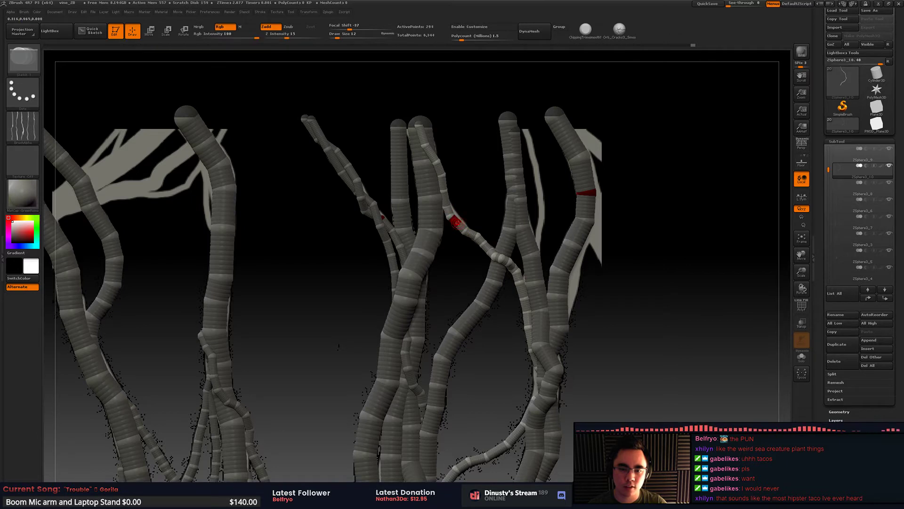
key(w)
drag(463, 228, 492, 231)
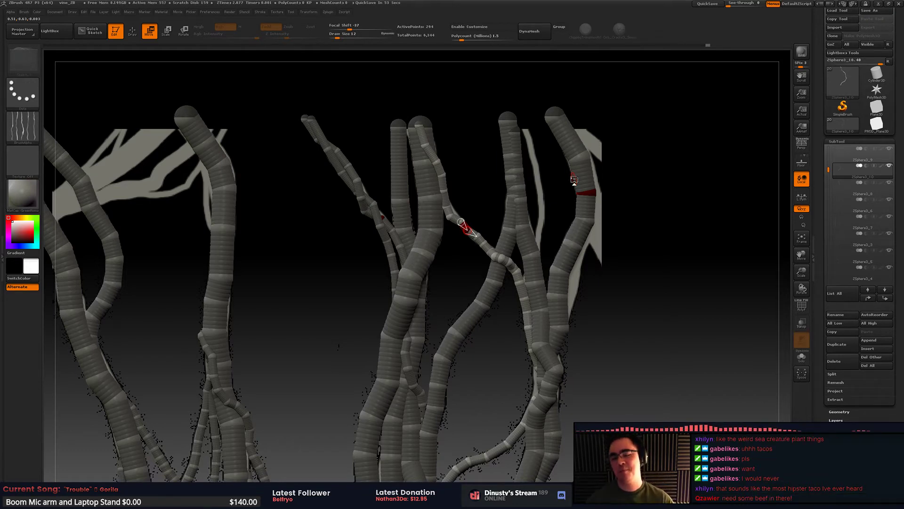
Step: Make the thin vine that runs diagonally down behind the central trunk the active subtool
key(q)
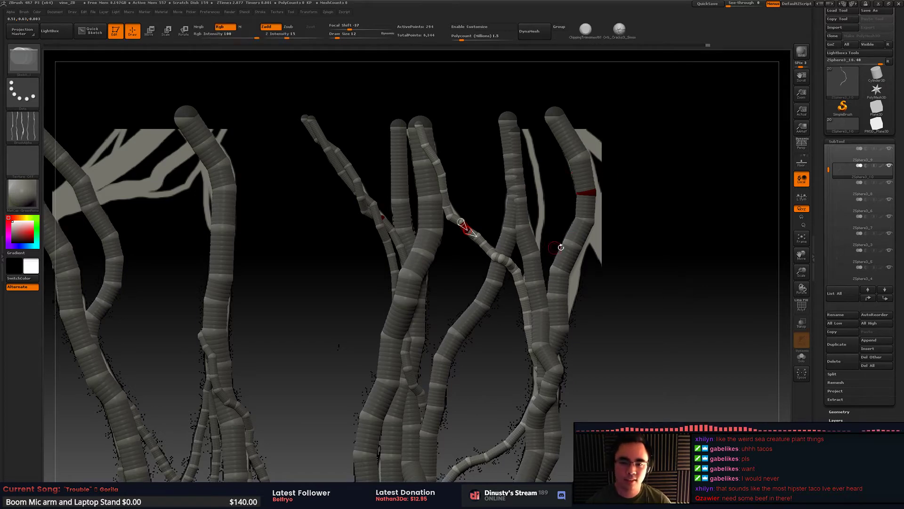
mouse_move(524, 237)
alt+right_down()
mouse_move(569, 232)
mouse_move(545, 235)
mouse_move(554, 246)
mouse_move(537, 233)
alt+right_up()
mouse_move(518, 243)
mouse_down()
mouse_move(525, 255)
mouse_move(537, 253)
mouse_move(525, 255)
mouse_up()
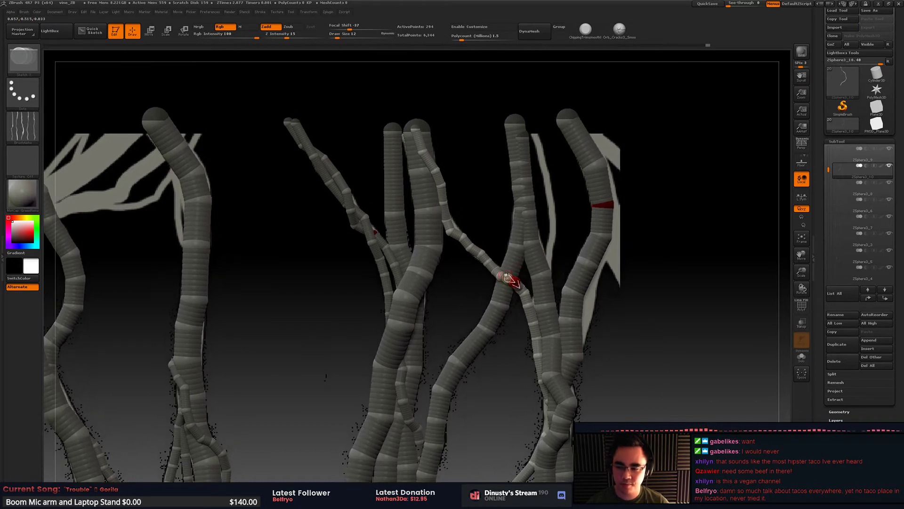
alt+right_drag(511, 243, 514, 271)
drag(531, 238, 580, 207)
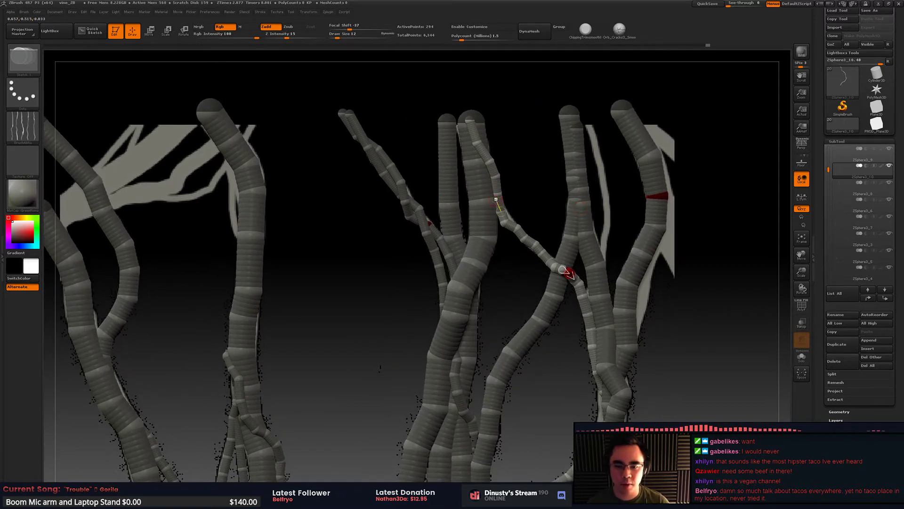
drag(538, 220, 529, 251)
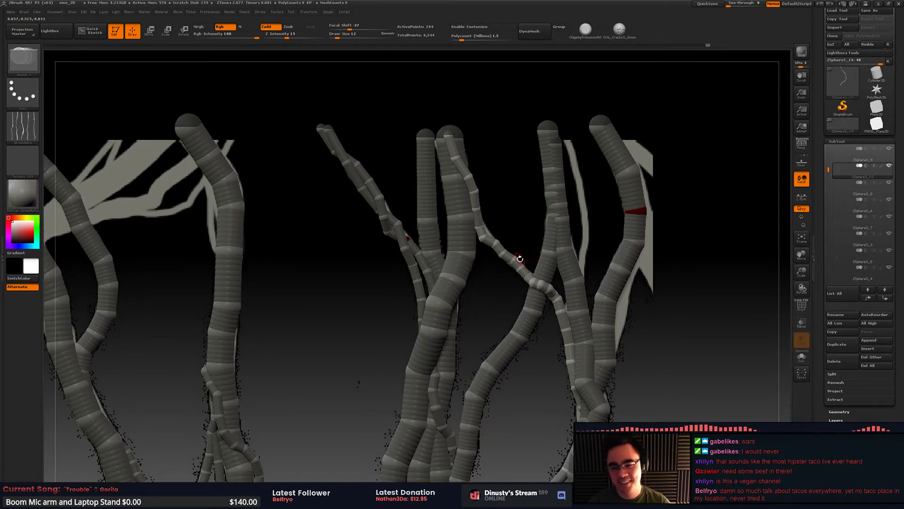
drag(632, 261, 608, 240)
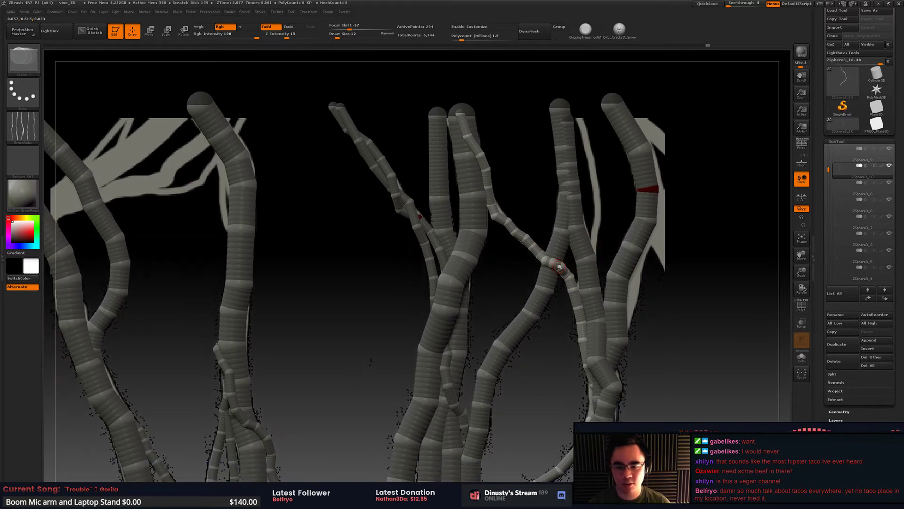
alt+click(439, 248)
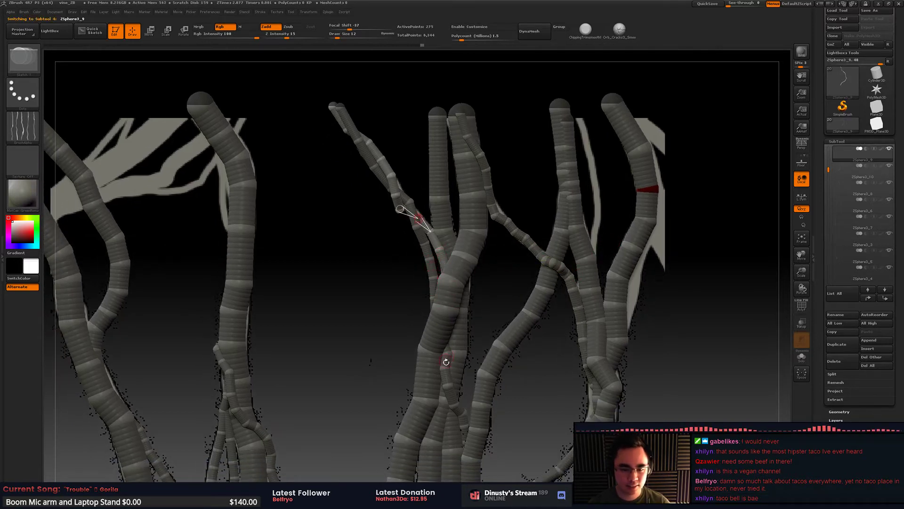
Step: Make the thin vine behind the second trunk from the left the active subtool and save the project over vine_ZB.ZPR
alt+drag(245, 388, 204, 377)
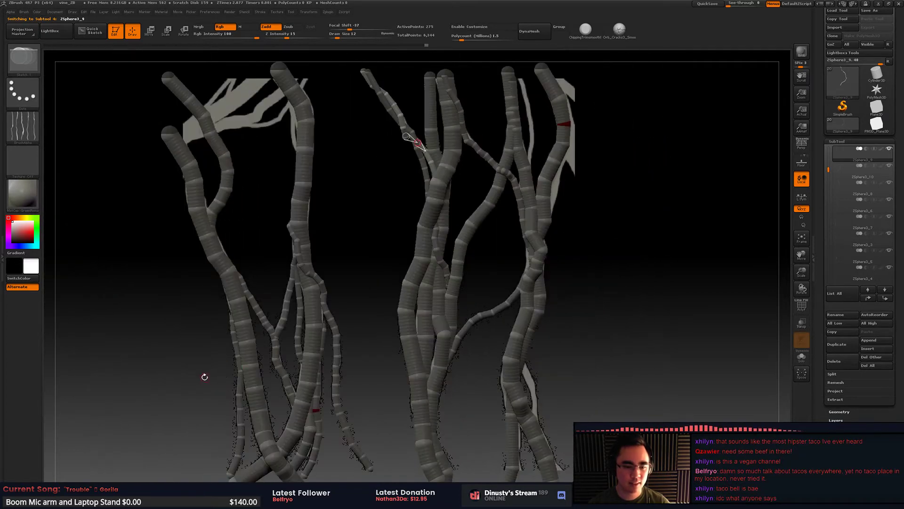
key(w)
alt+click(284, 314)
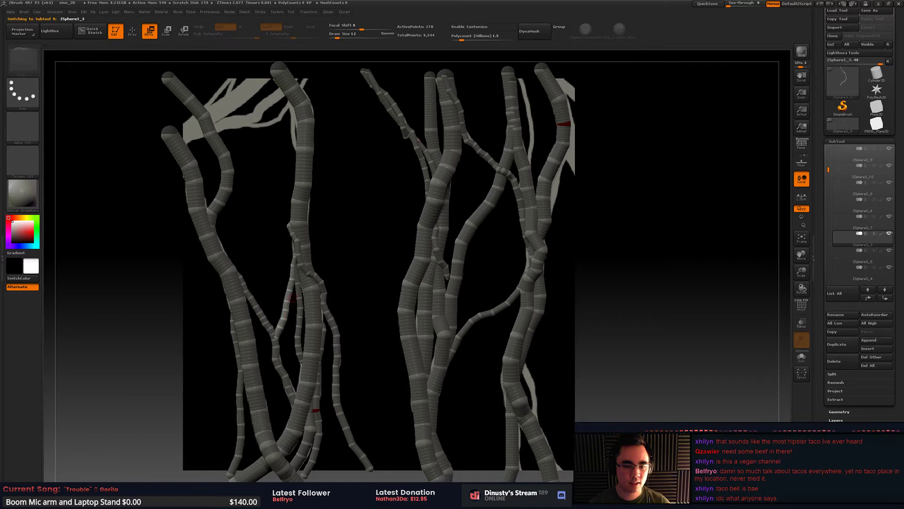
key(ctrl+s)
double_click(508, 194)
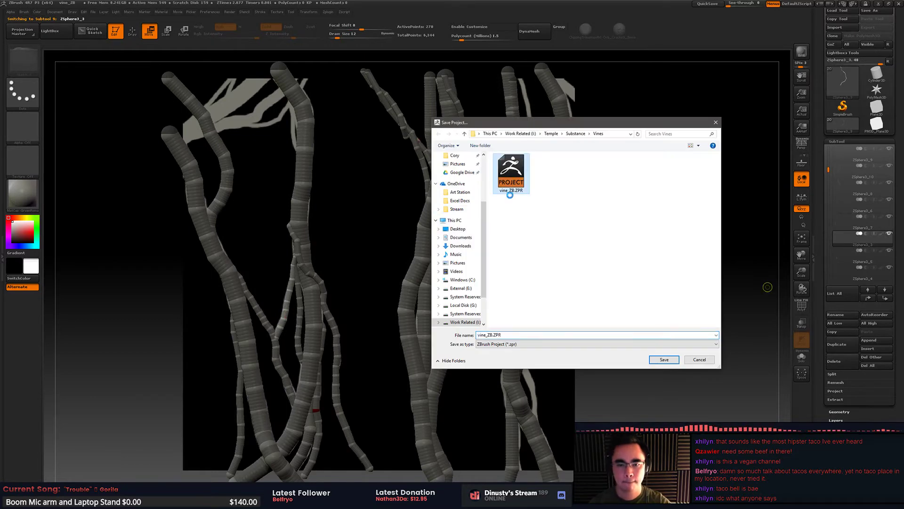
key(y)
Step: Duplicate the active thin vine and move the copy across to the upper branches of the forked right-hand trunk
click(838, 345)
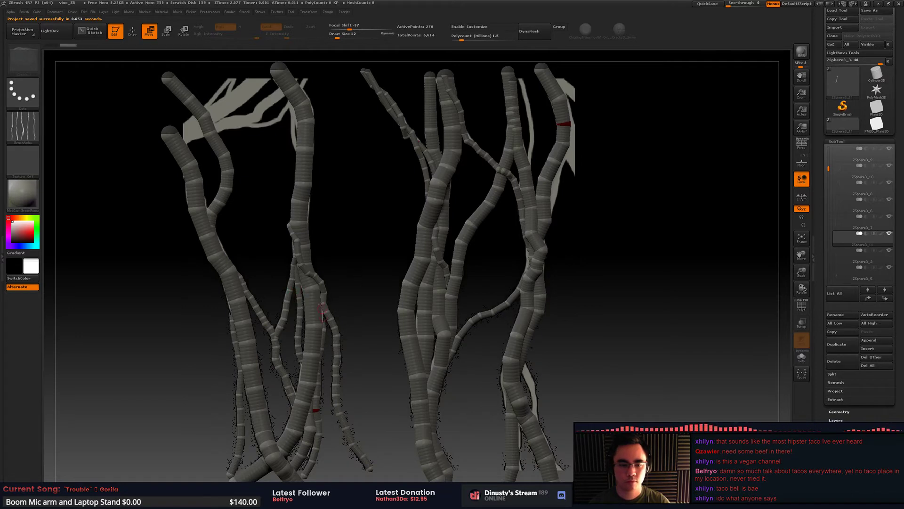
key(space)
drag(359, 287, 366, 288)
mouse_move(302, 323)
mouse_down()
mouse_move(395, 272)
mouse_move(414, 308)
mouse_up()
key(ctrl+z)
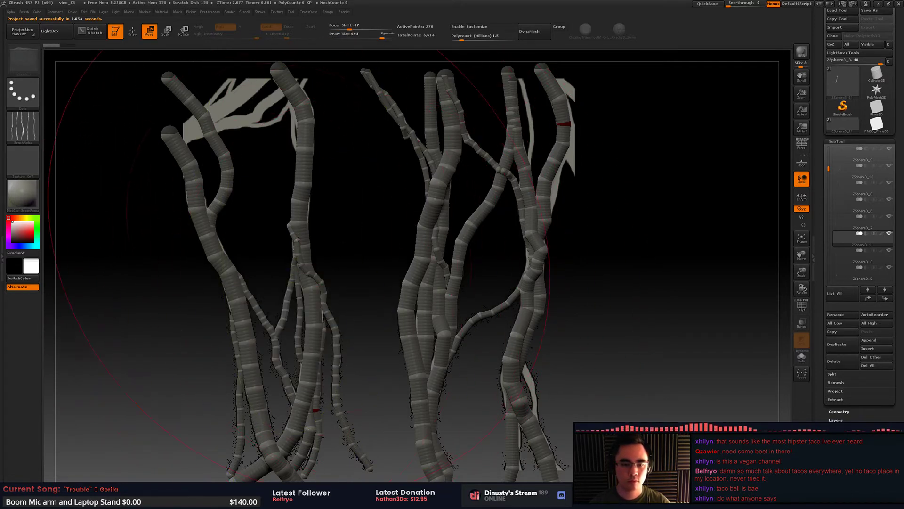
mouse_move(291, 262)
mouse_down()
mouse_move(453, 239)
mouse_move(519, 214)
mouse_move(609, 214)
mouse_move(629, 204)
mouse_move(612, 173)
mouse_move(649, 140)
mouse_move(640, 160)
mouse_move(661, 177)
mouse_move(665, 162)
mouse_move(571, 135)
mouse_move(520, 85)
mouse_move(565, 111)
mouse_move(484, 196)
mouse_move(464, 234)
mouse_move(485, 214)
mouse_up()
Step: Reposition the copied vine's joints over the narrow uncovered branch and tuck its protruding lower end behind the forked trunk
key(space)
key(space)
mouse_move(495, 183)
mouse_down()
mouse_move(481, 182)
mouse_move(473, 157)
mouse_move(481, 185)
mouse_up()
key(space)
ctrl+right_drag(482, 186, 436, 292)
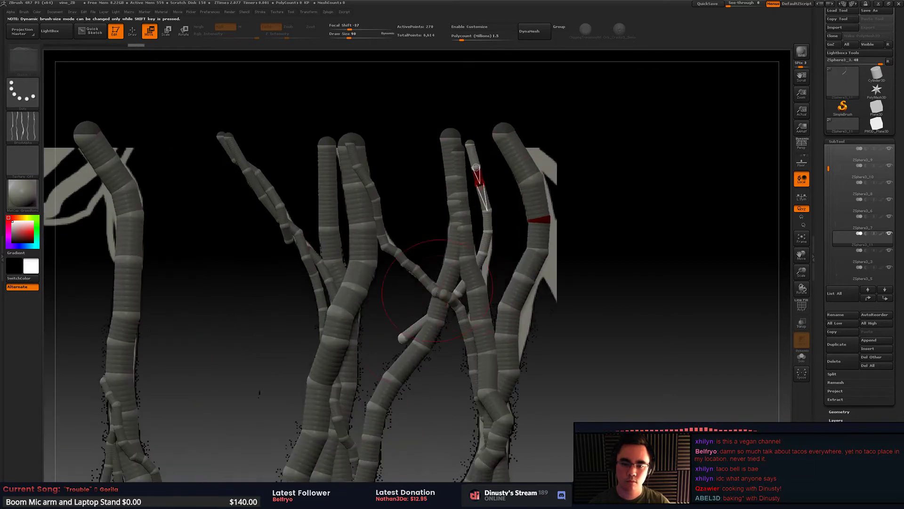
drag(402, 342, 484, 293)
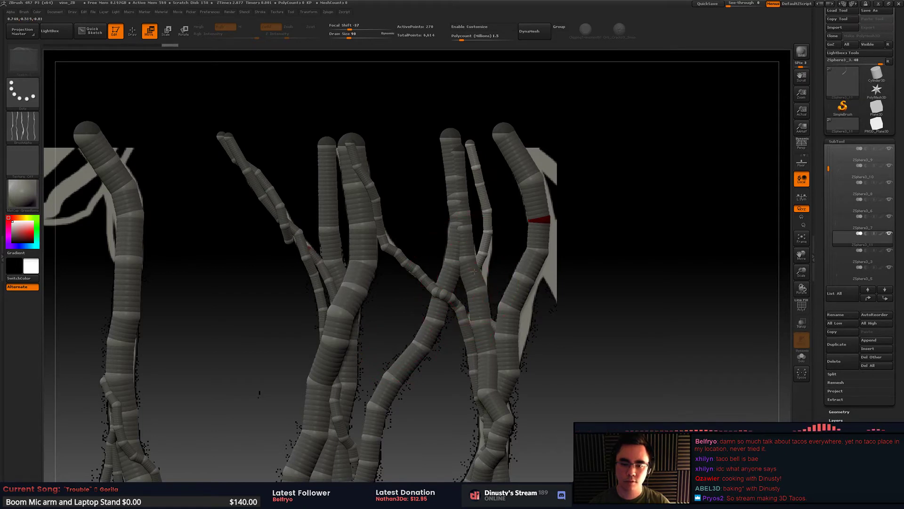
Step: Shift the copied vine's middle, lower and upper joints with smaller draw sizes so it curves along the narrow silhouette branch
drag(491, 245, 491, 245)
key(space)
drag(491, 218, 487, 206)
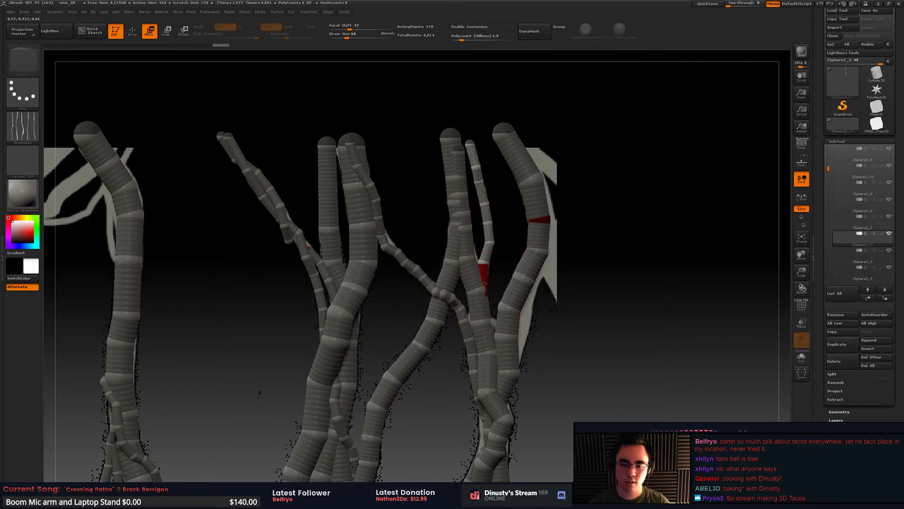
drag(484, 283, 484, 293)
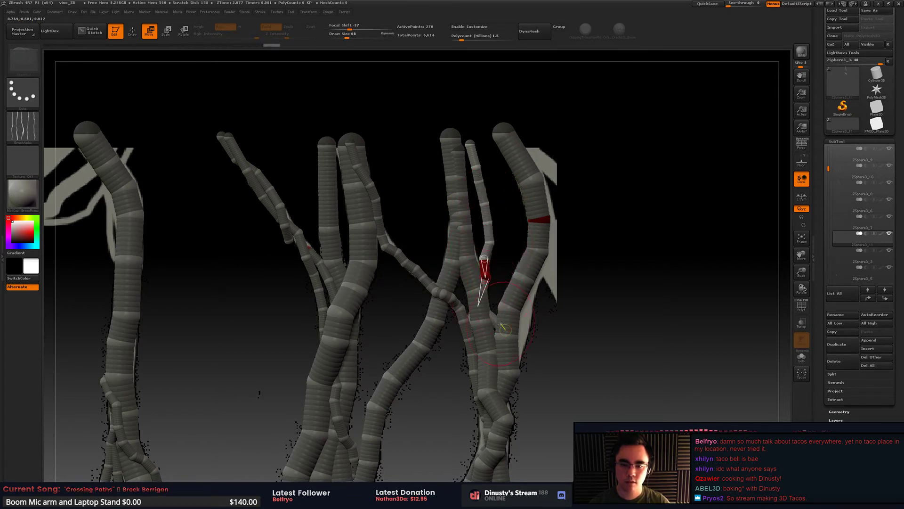
mouse_move(475, 336)
mouse_down()
mouse_move(490, 282)
mouse_move(480, 262)
mouse_up()
key(space)
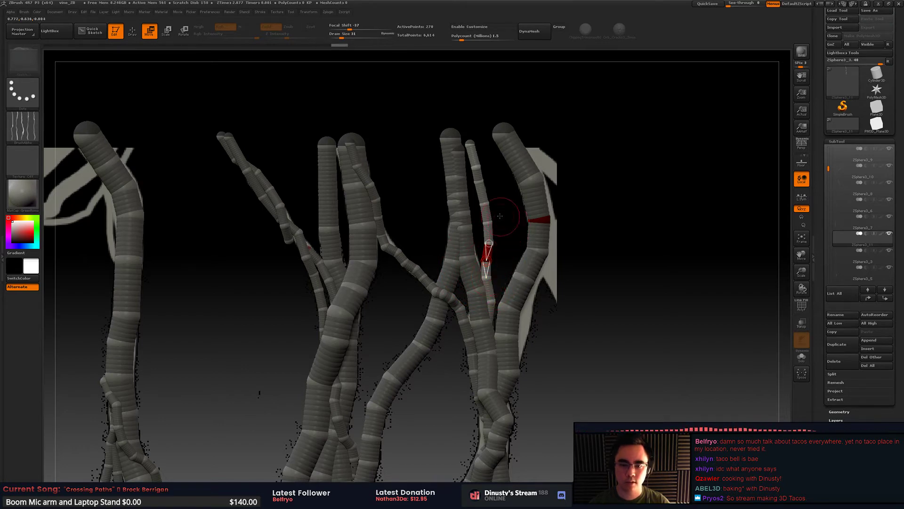
drag(485, 205, 477, 168)
alt+drag(501, 222, 445, 223)
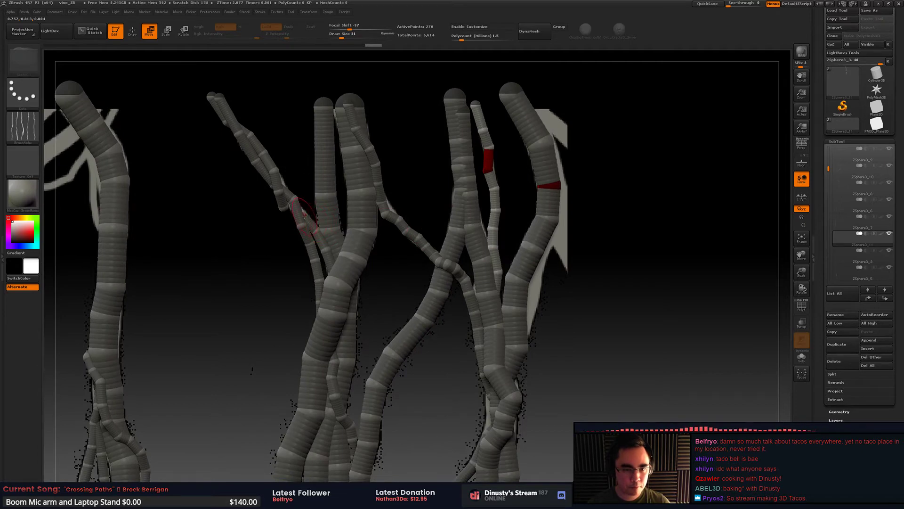
alt+right_drag(316, 227, 368, 285)
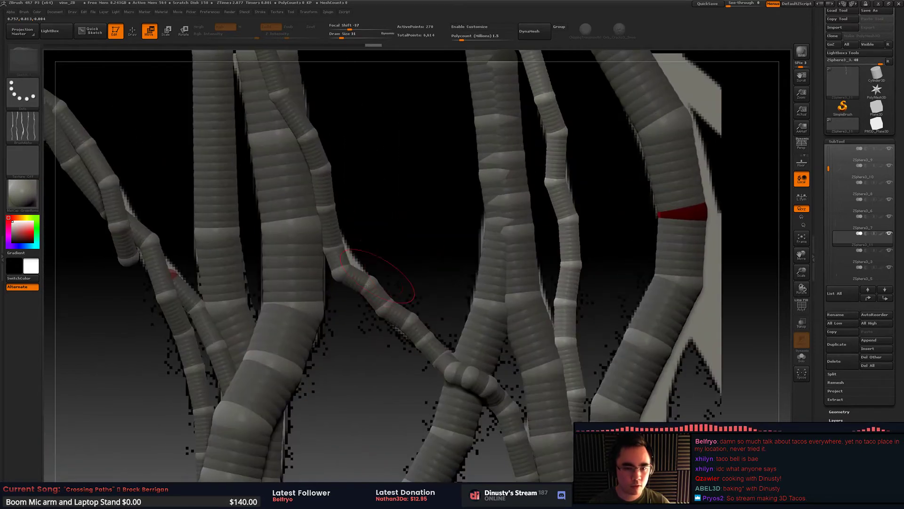
alt+click(183, 297)
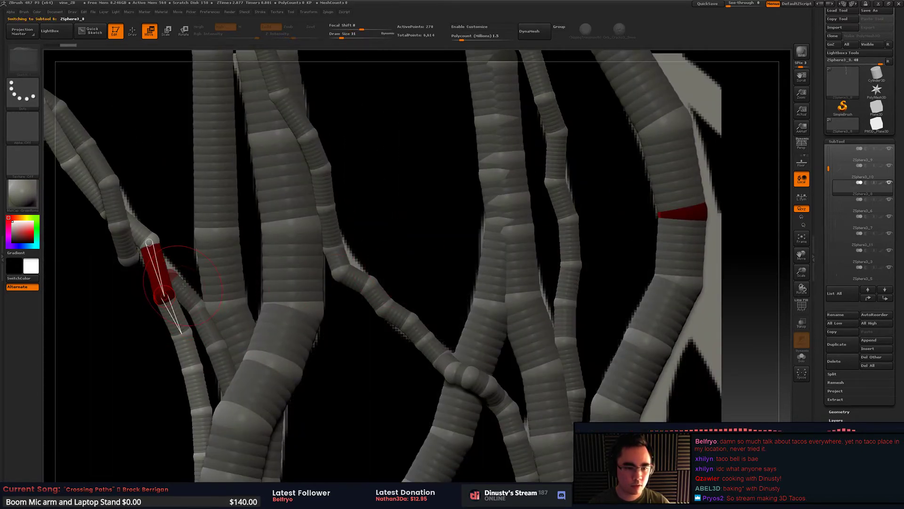
alt+right_drag(184, 285, 290, 264)
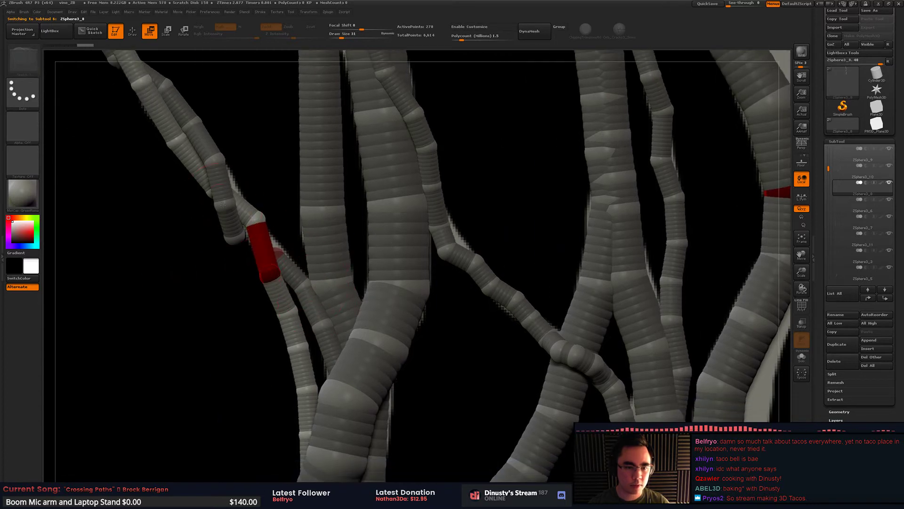
key(q)
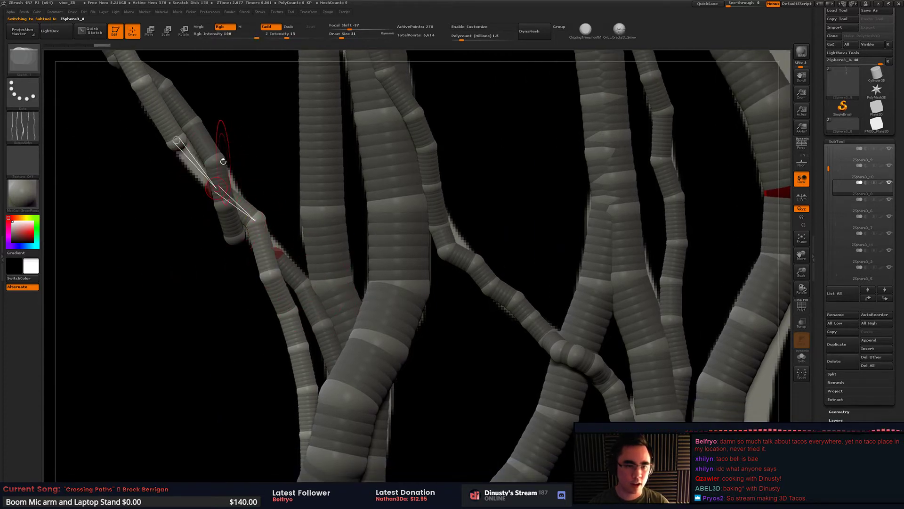
key(w)
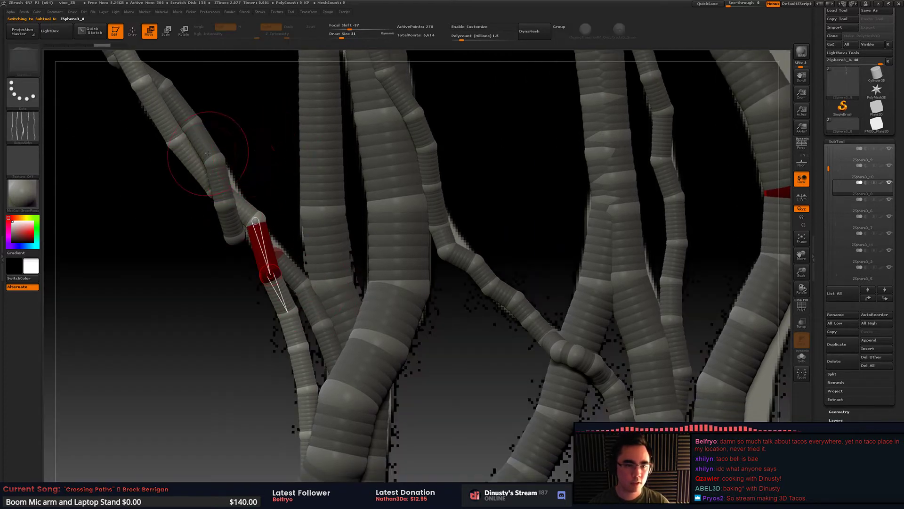
alt+click(211, 159)
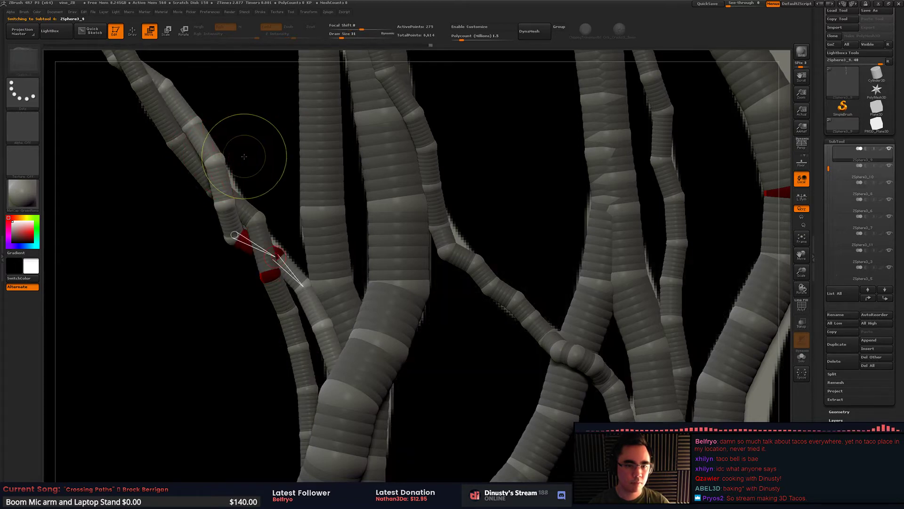
key(q)
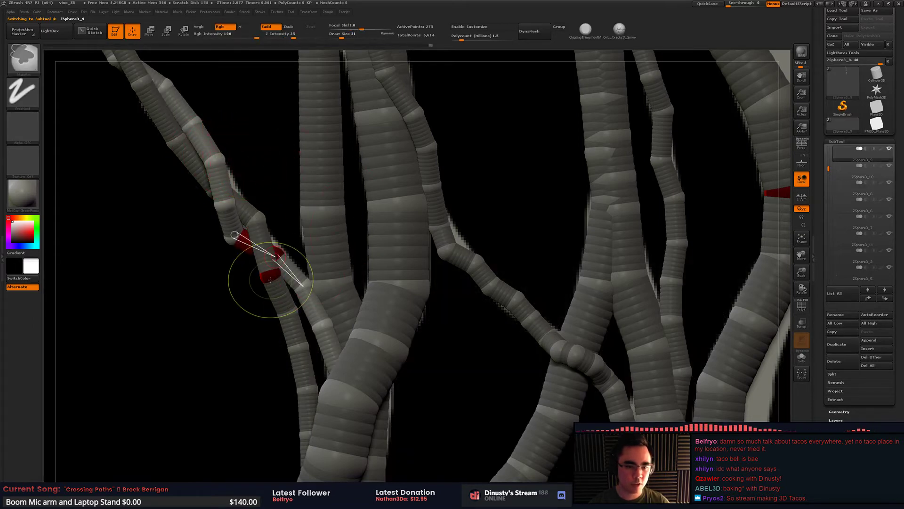
key(ctrl)
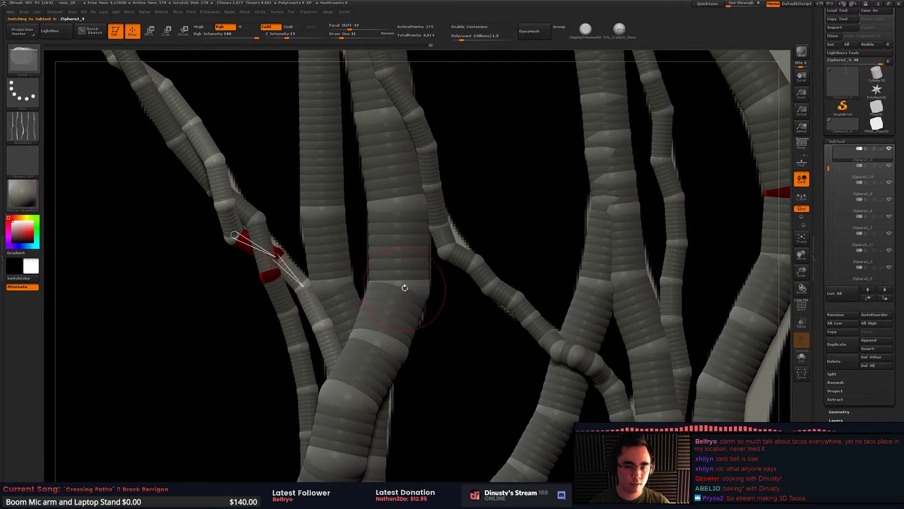
key(w)
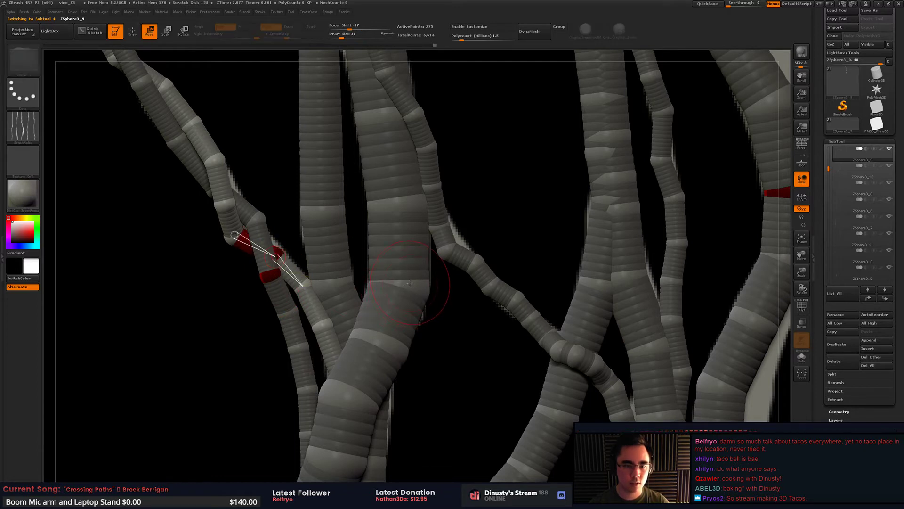
Step: Make the central trunk the active subtool and try to remove the joint at its upper bend
alt+click(410, 283)
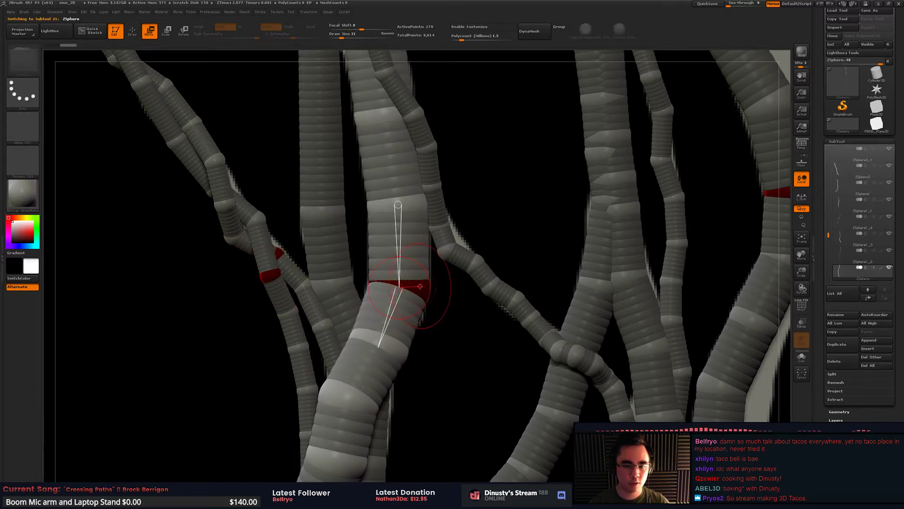
key(q)
key(w)
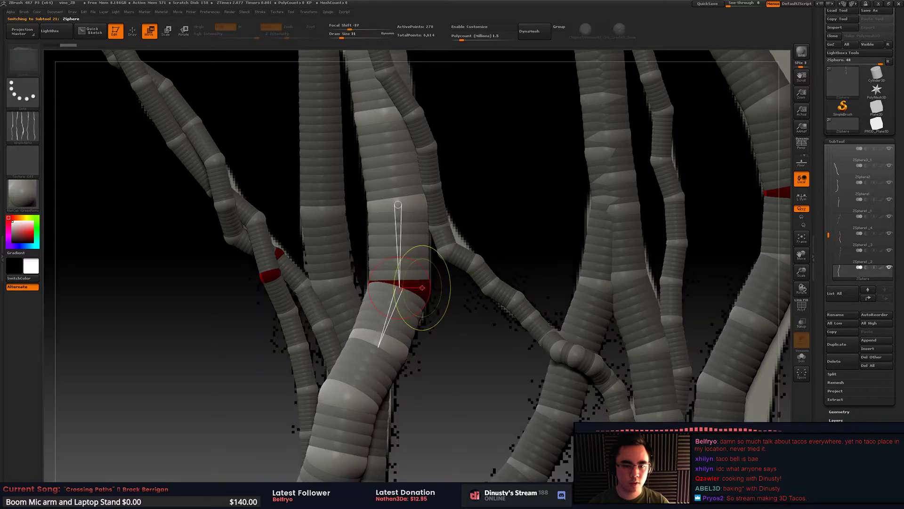
key(q)
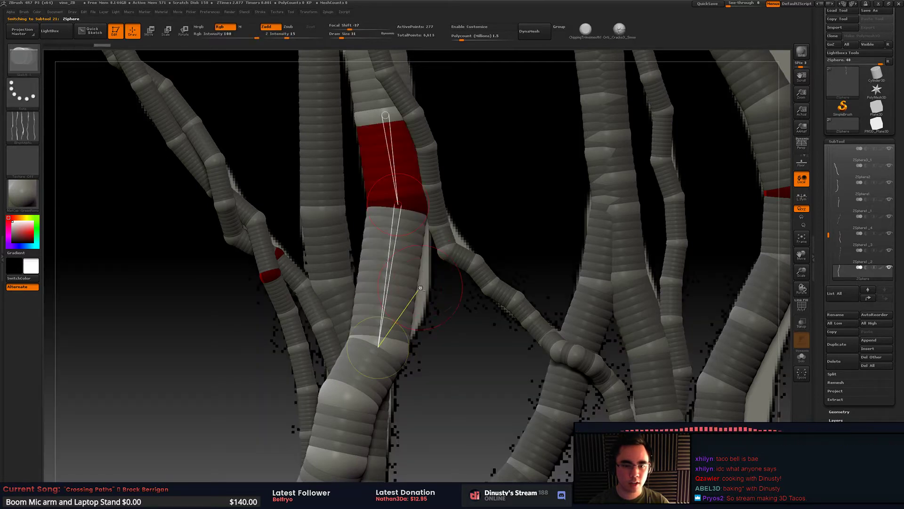
right_click(415, 280)
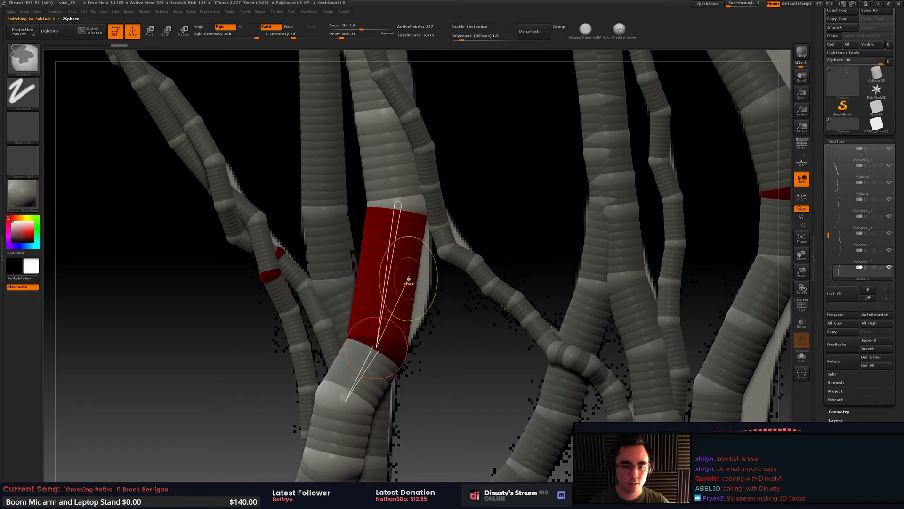
click(408, 280)
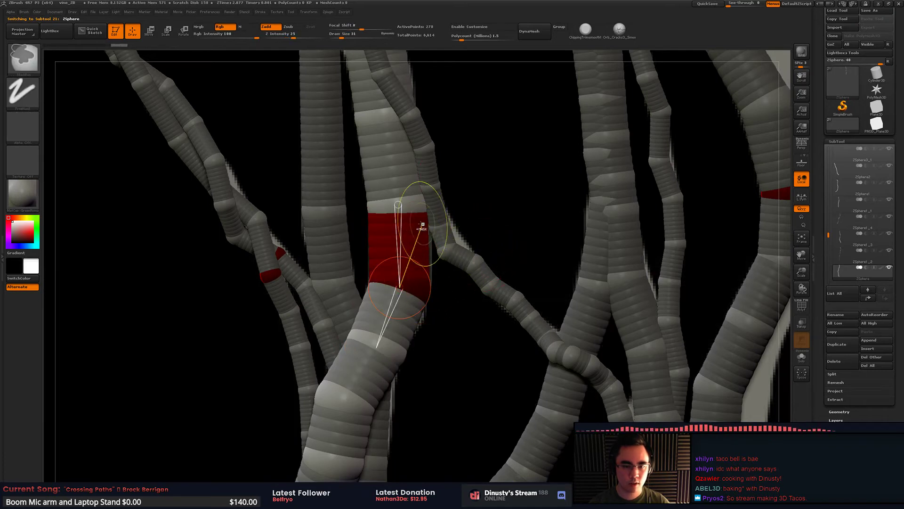
click(420, 234)
key(ctrl+z)
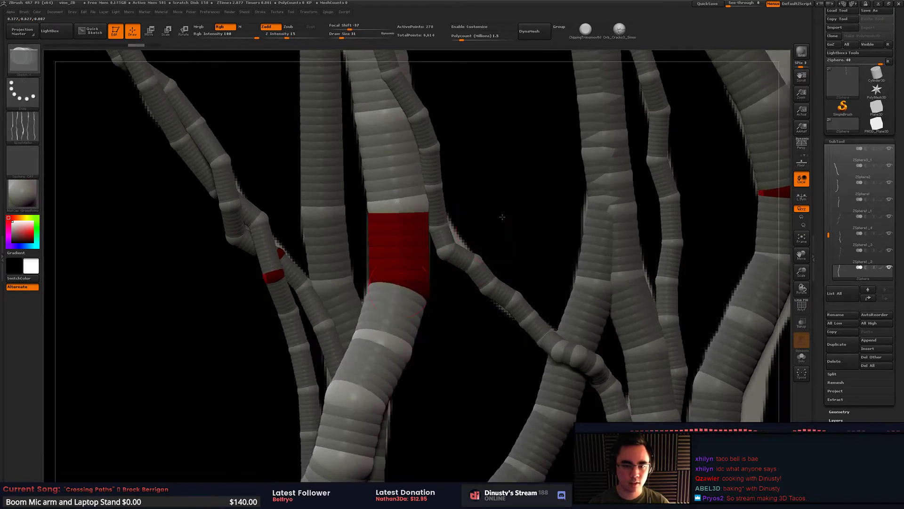
Step: Insert a ZSphere at the central trunk's upper bend and adjust its position along the curve
drag(494, 230, 486, 229)
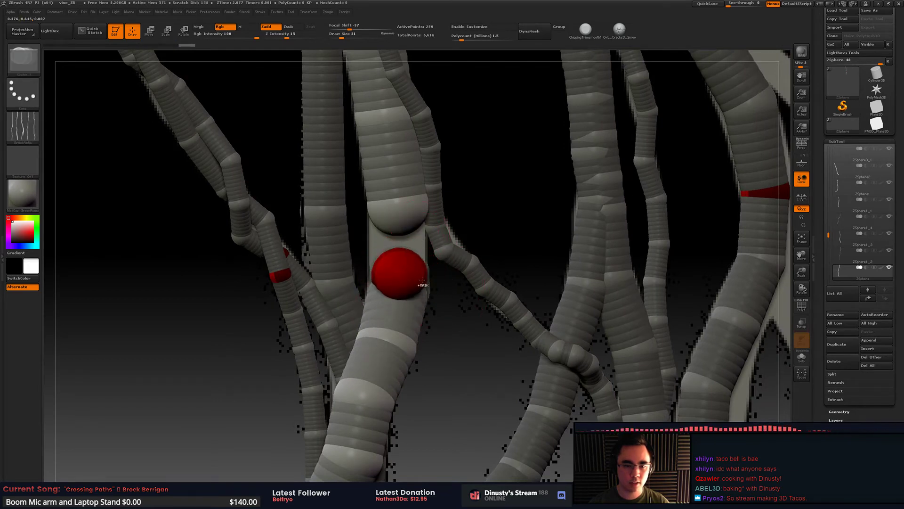
key(w)
drag(399, 277, 535, 244)
drag(559, 197, 443, 211)
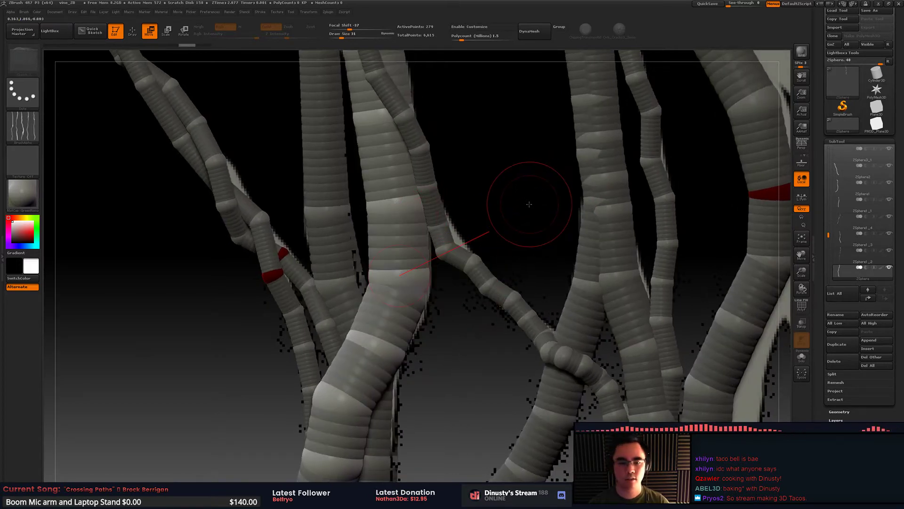
key(q)
drag(521, 202, 462, 188)
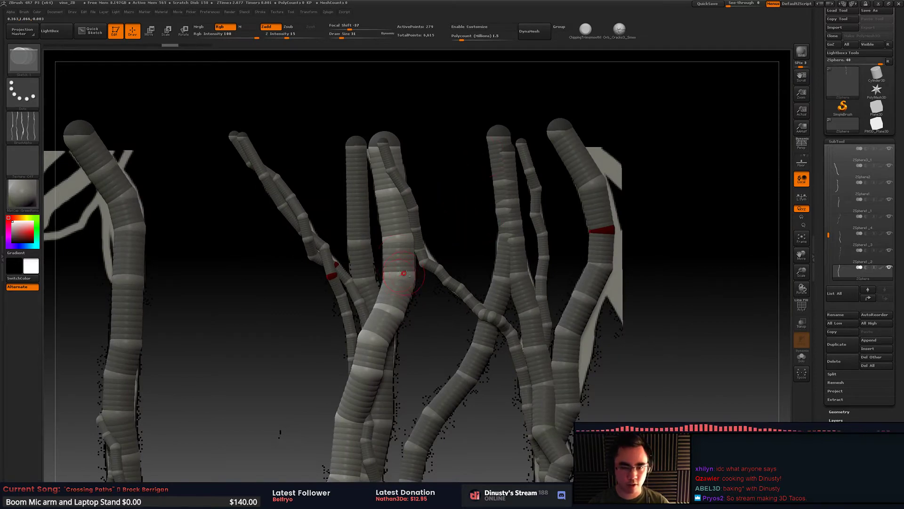
Step: Try to delete the ZSphere just above the central trunk's upper bend, and undo the deletion
alt+drag(375, 250, 424, 236)
alt+click(398, 225)
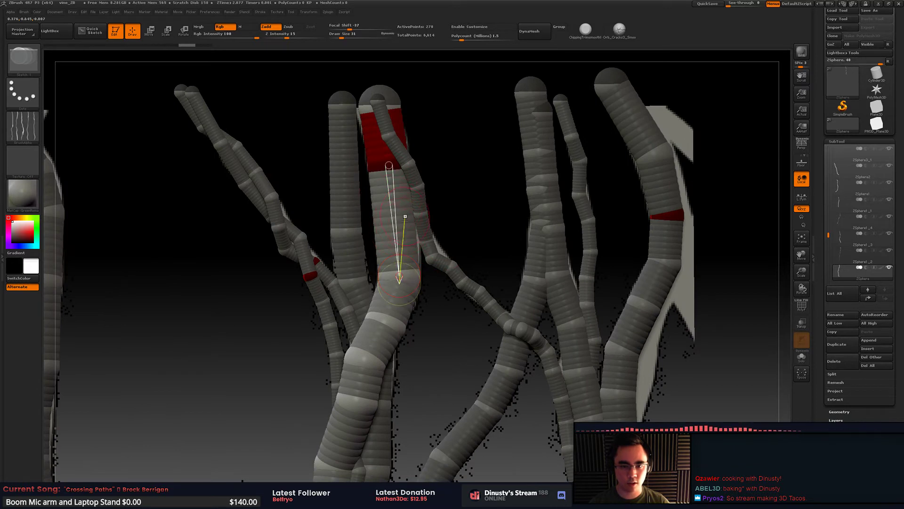
alt+click(395, 217)
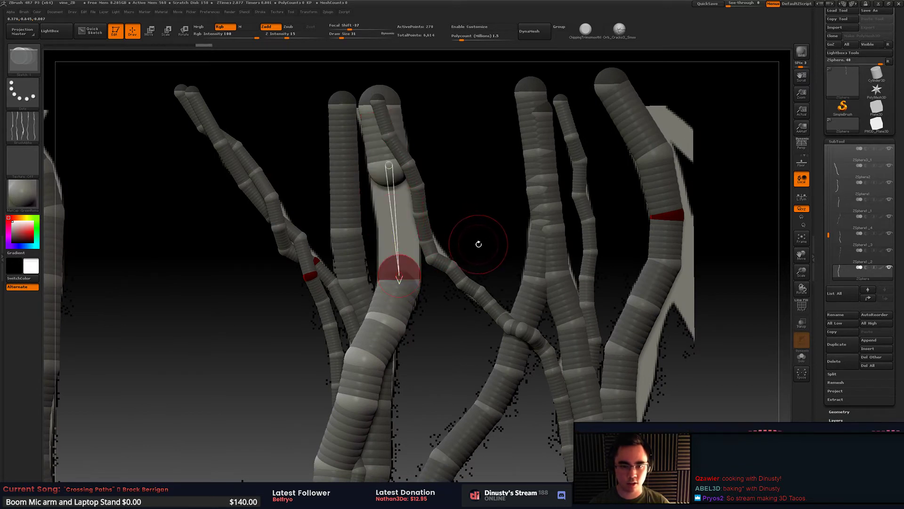
key(ctrl+z)
Step: Make the thick outer trunk at the far right of the vine group the active subtool
alt+drag(467, 187, 478, 164)
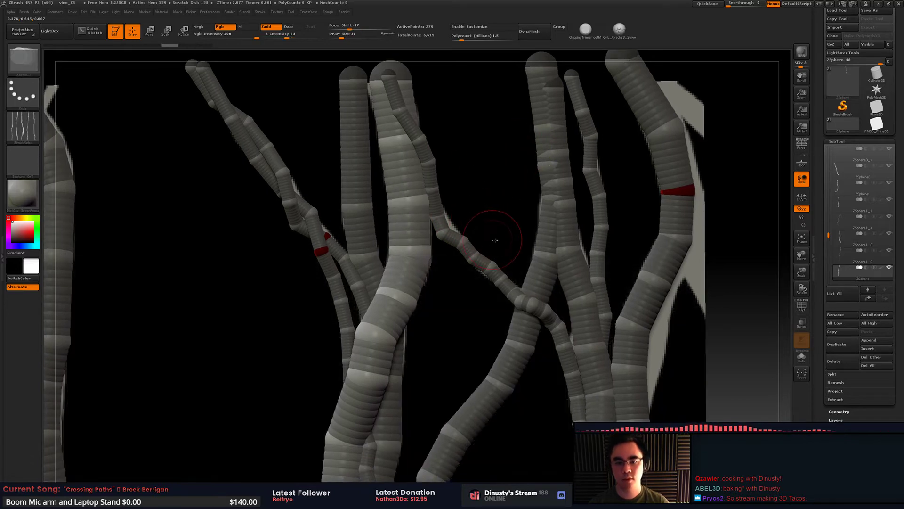
drag(484, 239, 490, 203)
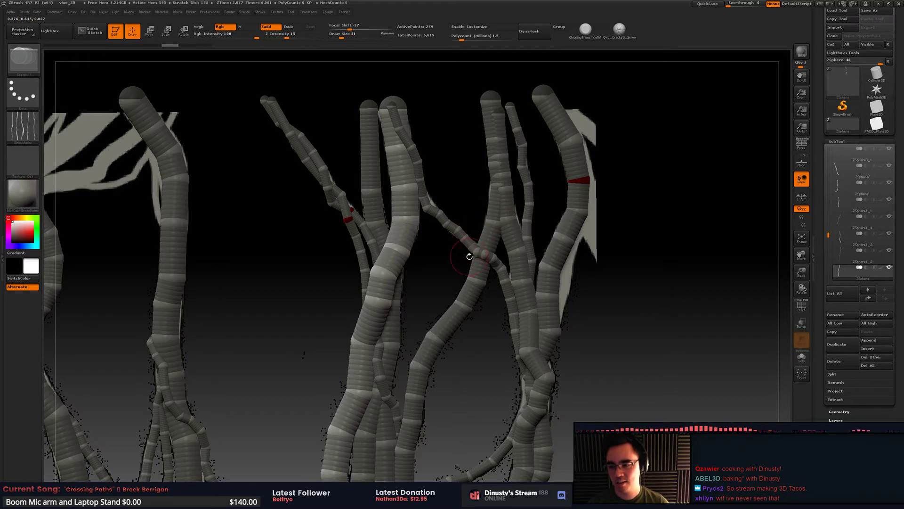
alt+right_drag(510, 248, 540, 240)
drag(541, 240, 534, 243)
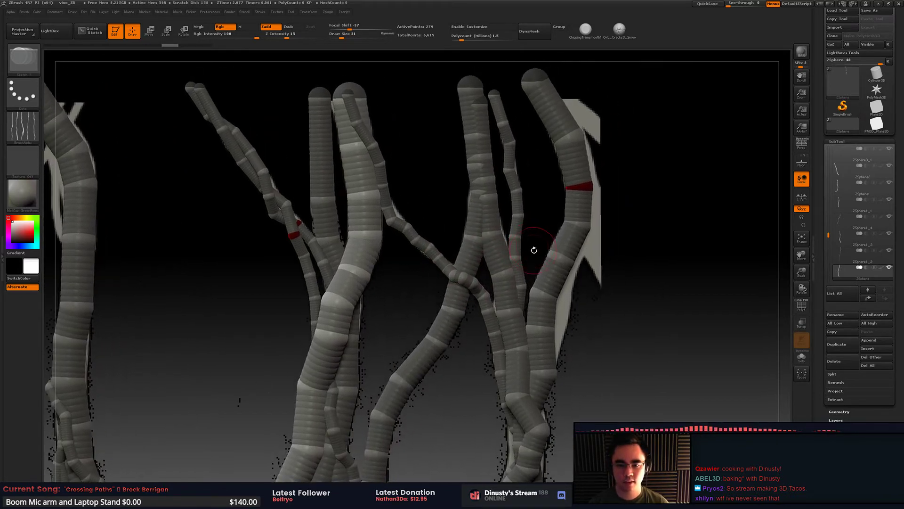
drag(605, 228, 556, 236)
alt+click(552, 237)
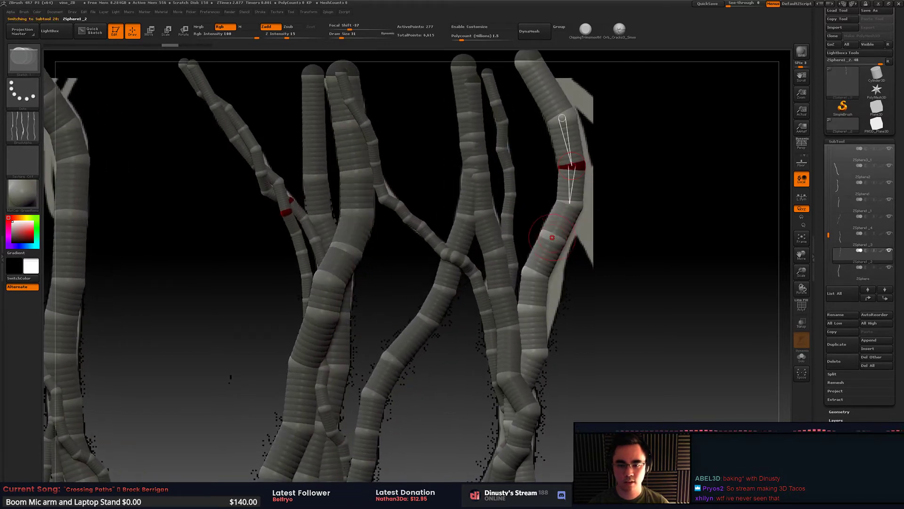
key(w)
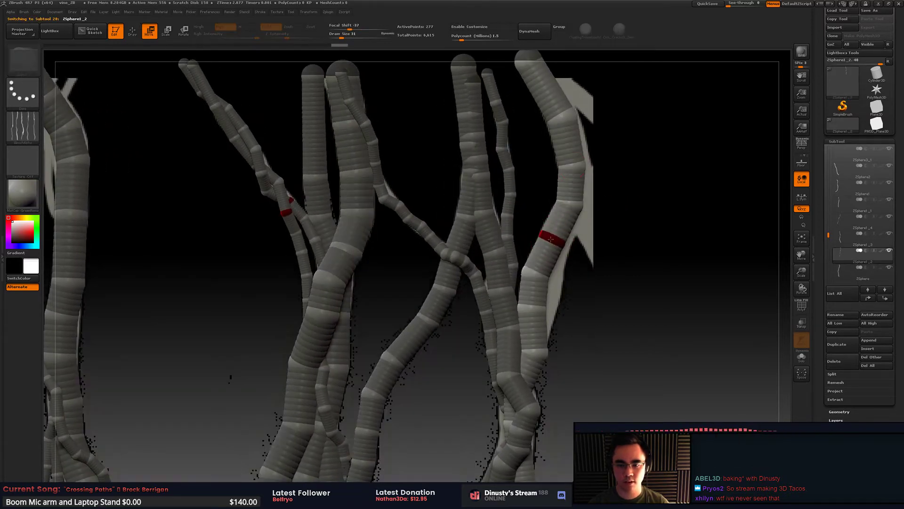
key(q)
alt+drag(594, 236, 605, 203)
alt+drag(266, 185, 447, 193)
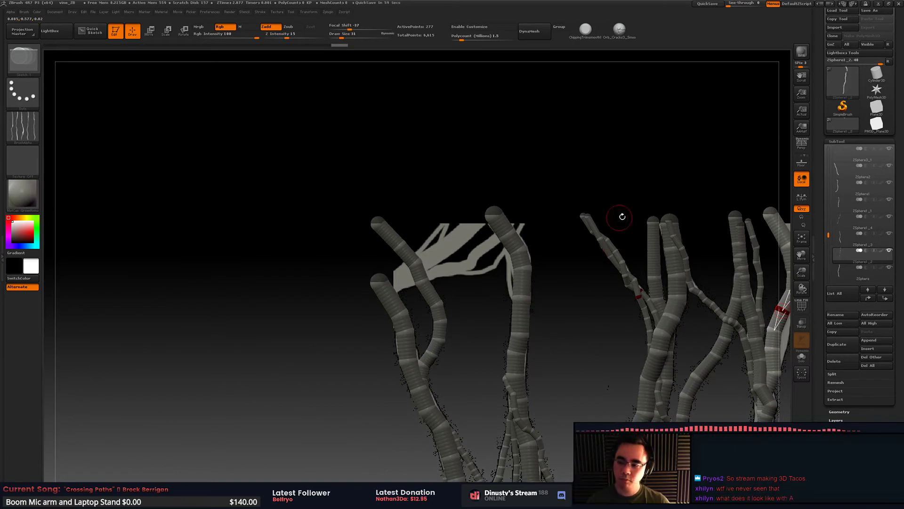
alt+drag(622, 217, 492, 264)
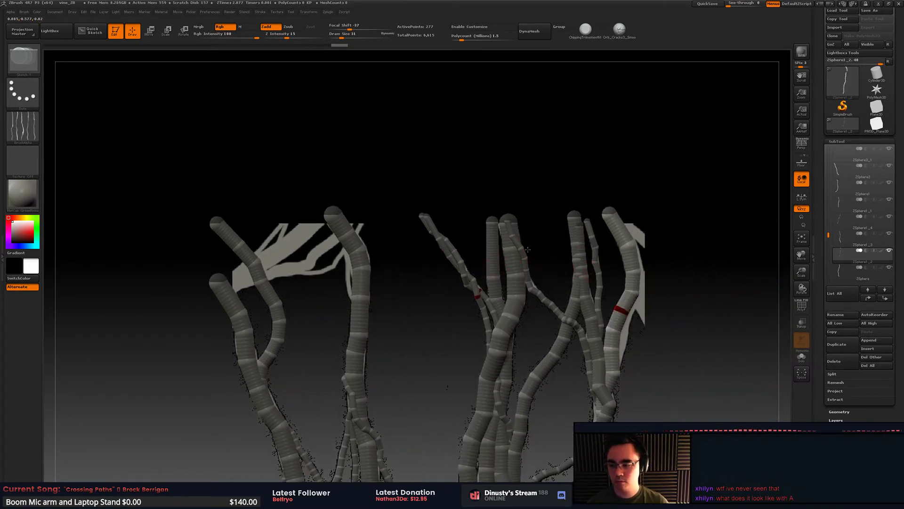
mouse_move(585, 269)
alt+mouse_down()
mouse_move(537, 248)
mouse_move(542, 264)
alt+mouse_up()
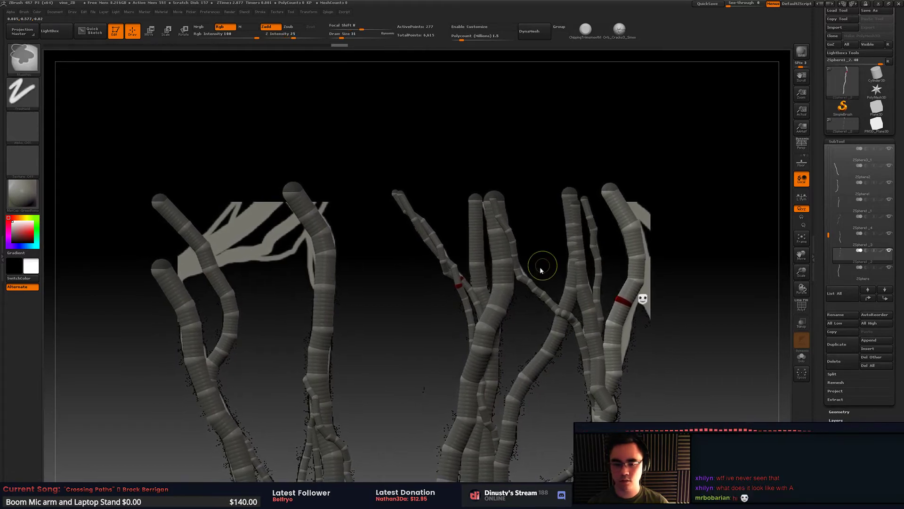
Step: Save the project over the existing vine_ZB.ZPR file in the Vines folder
key(ctrl+s)
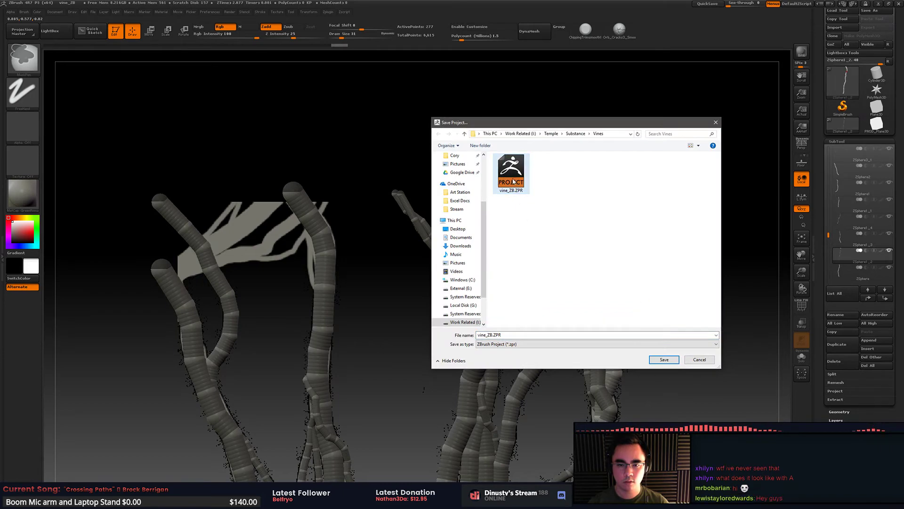
key(Return)
click(498, 252)
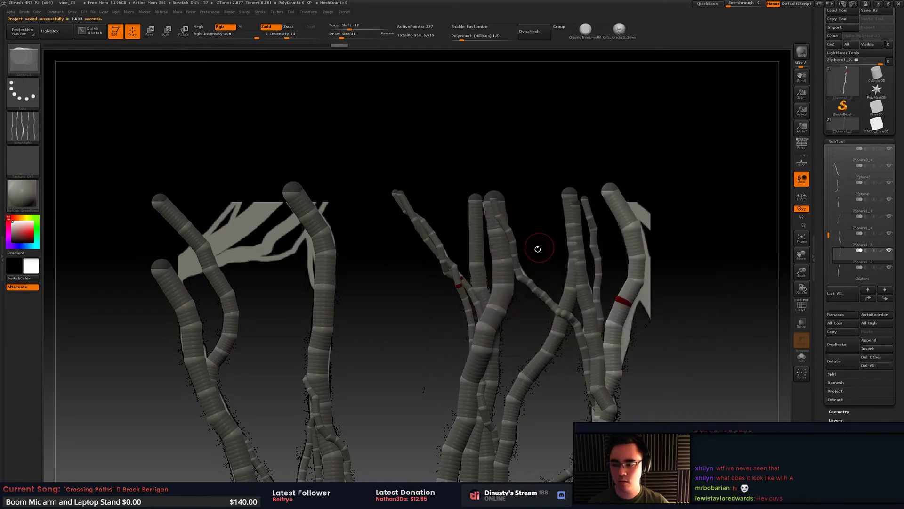
Step: Isolate the far-right trunk by hiding all the other subtools
alt+drag(579, 299, 595, 247)
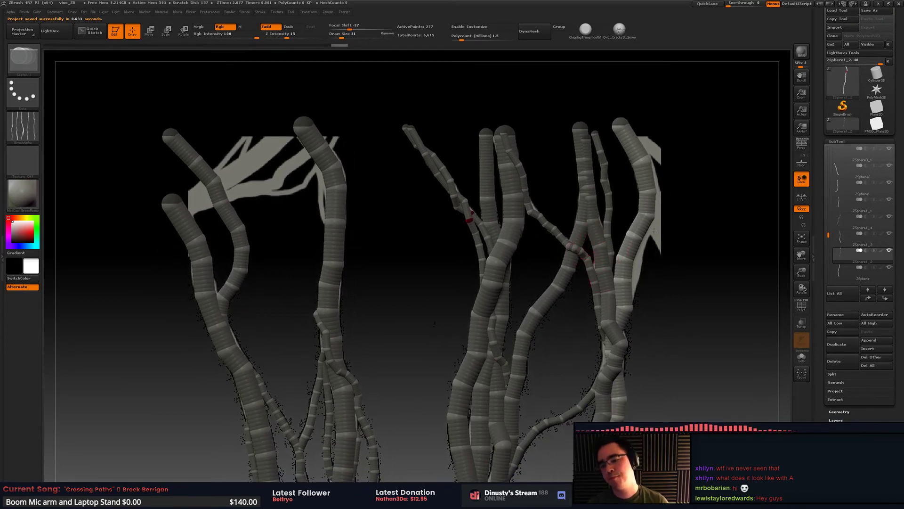
alt+drag(654, 231, 632, 184)
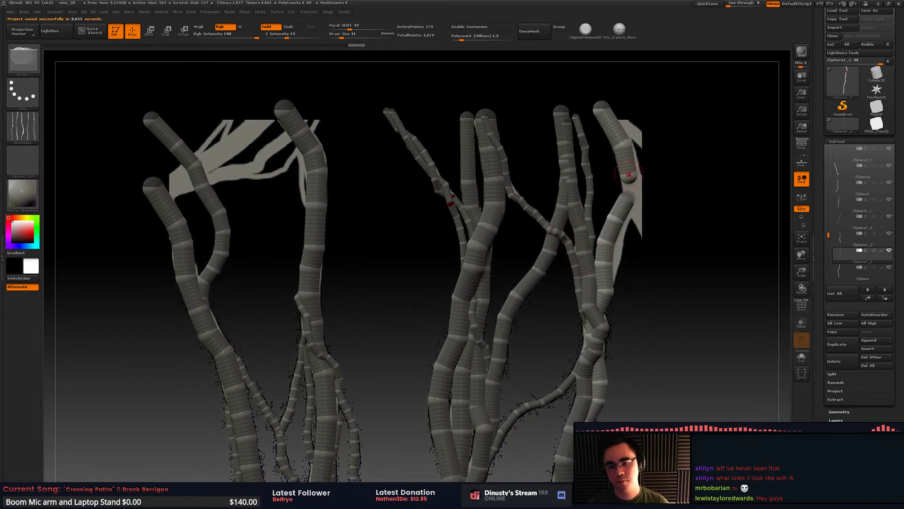
key(w)
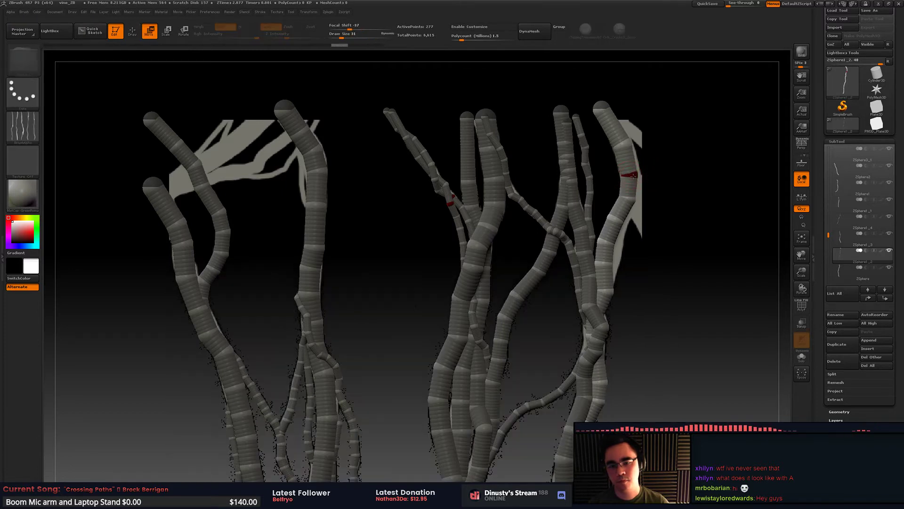
drag(633, 176, 580, 235)
click(889, 251)
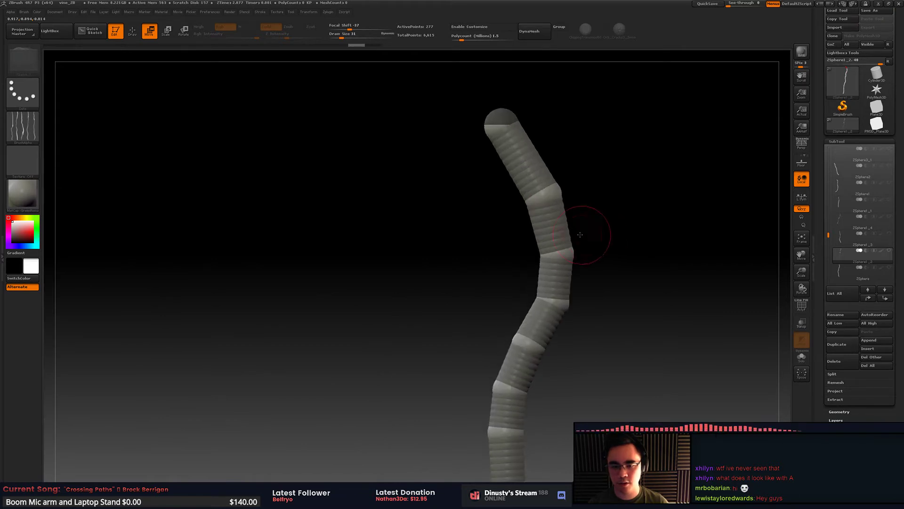
Step: Open the Adaptive Skin settings and compare the isolated trunk's ZSphere chain with its skin preview
key(q)
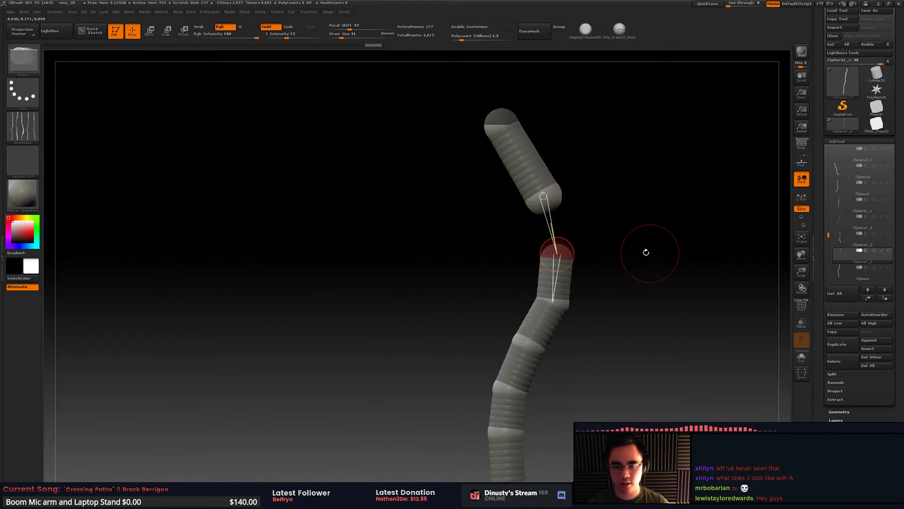
right_click(644, 246)
alt+drag(659, 316, 674, 277)
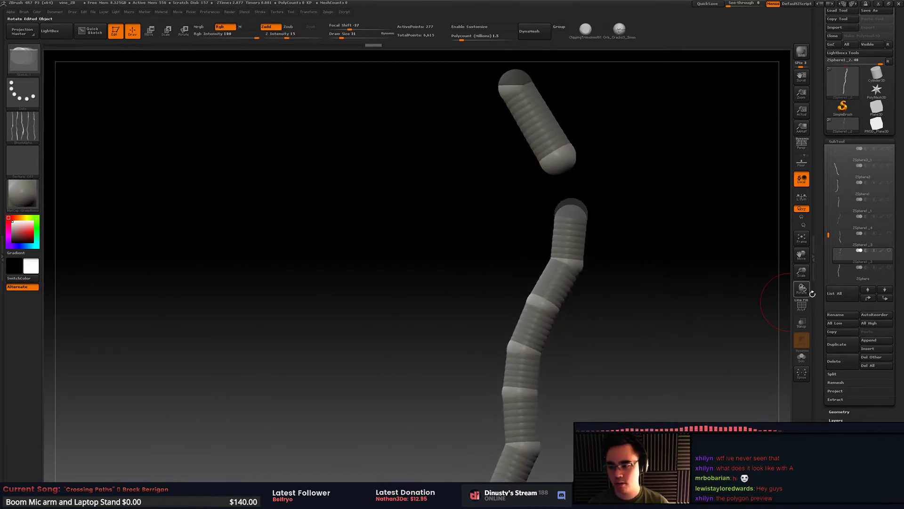
scroll(848, 367, down, 4)
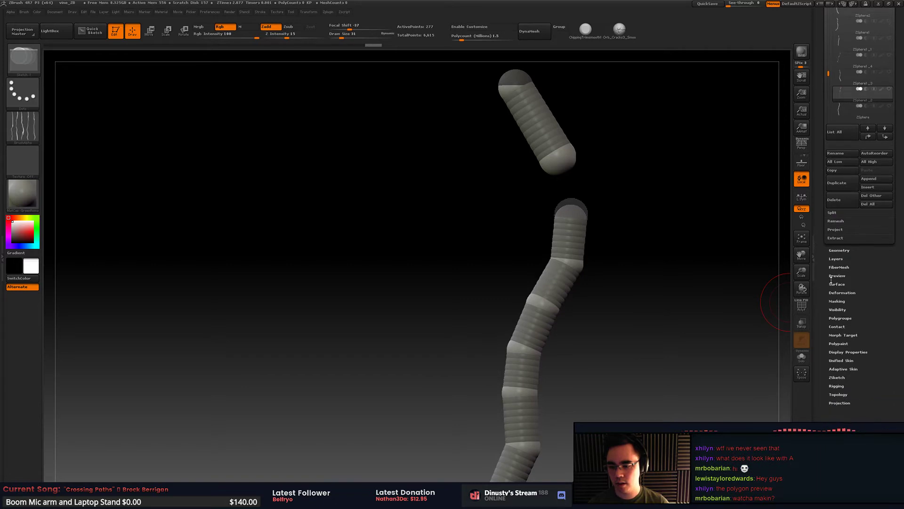
click(846, 371)
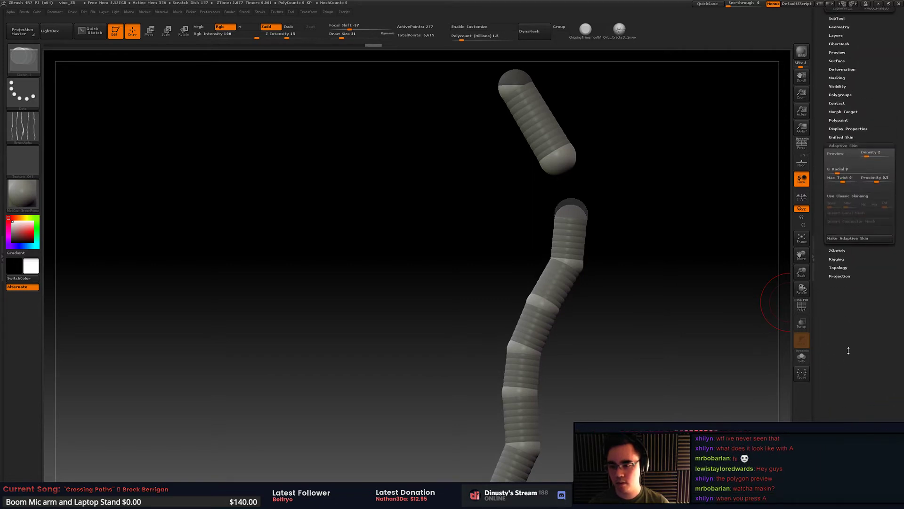
key(a)
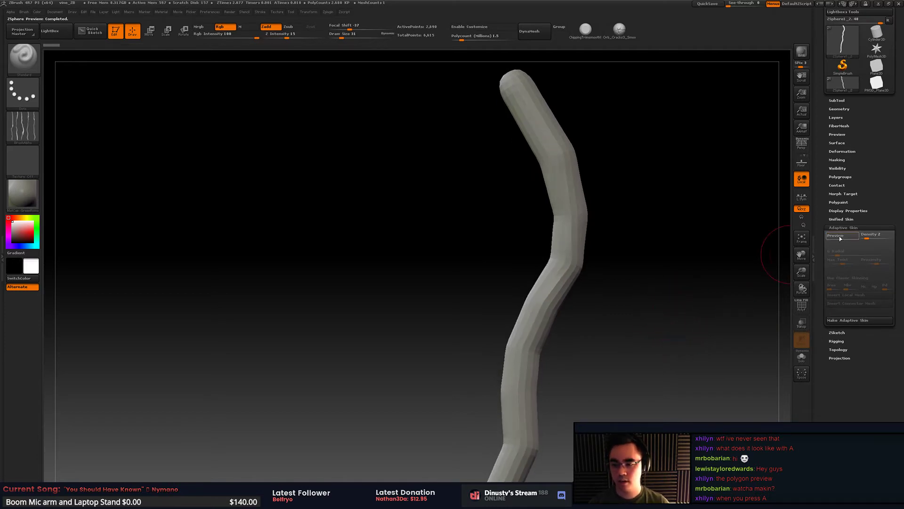
key(a)
key(a)
key(a)
key(a)
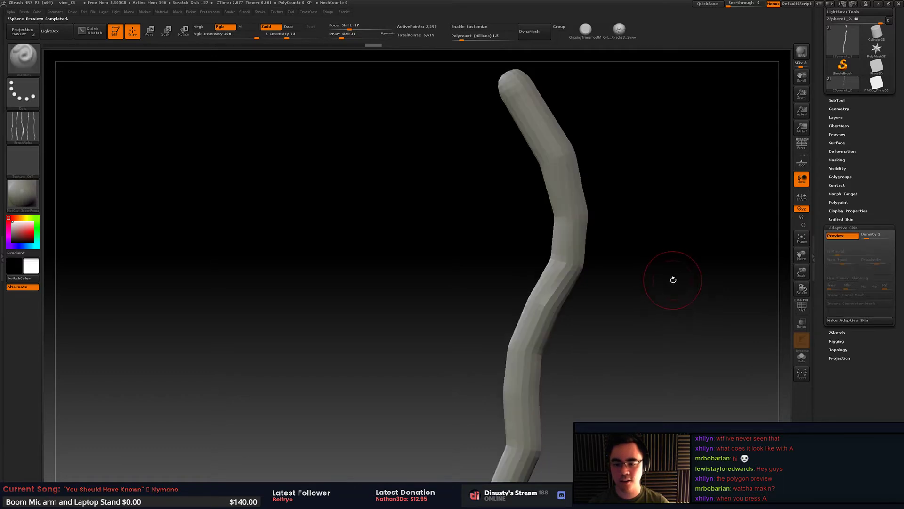
Step: Collapse the Adaptive Skin settings and repeatedly toggle the isolated trunk between its ZSpheres and skin preview
click(845, 228)
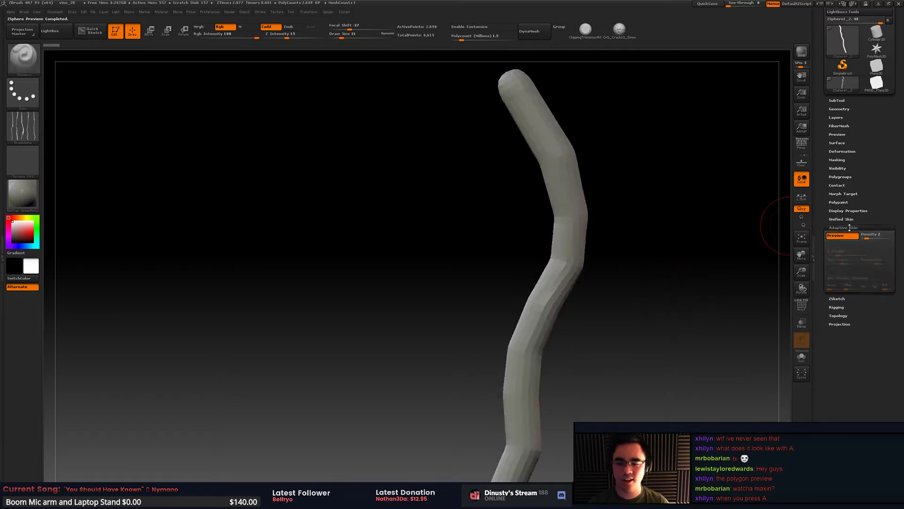
key(a)
key(a)
right_click(736, 251)
key(a)
key(ctrl)
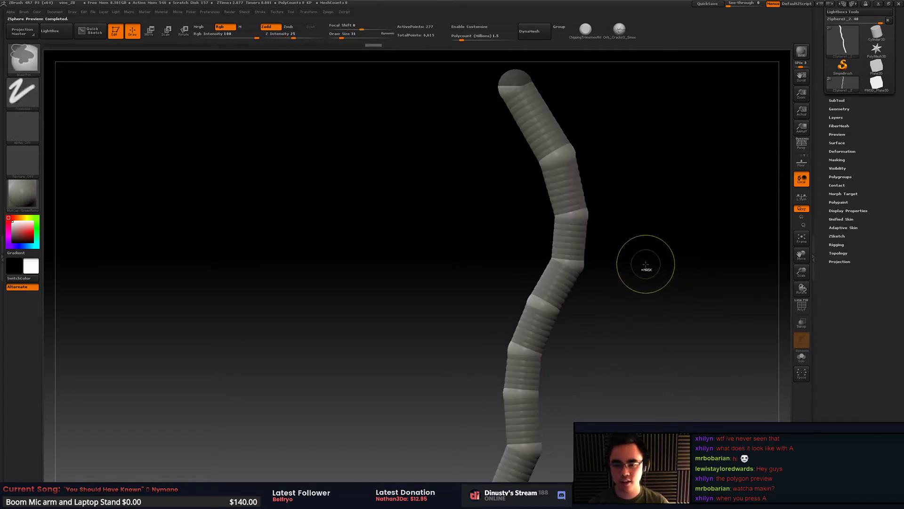
key(a)
key(a)
key(a)
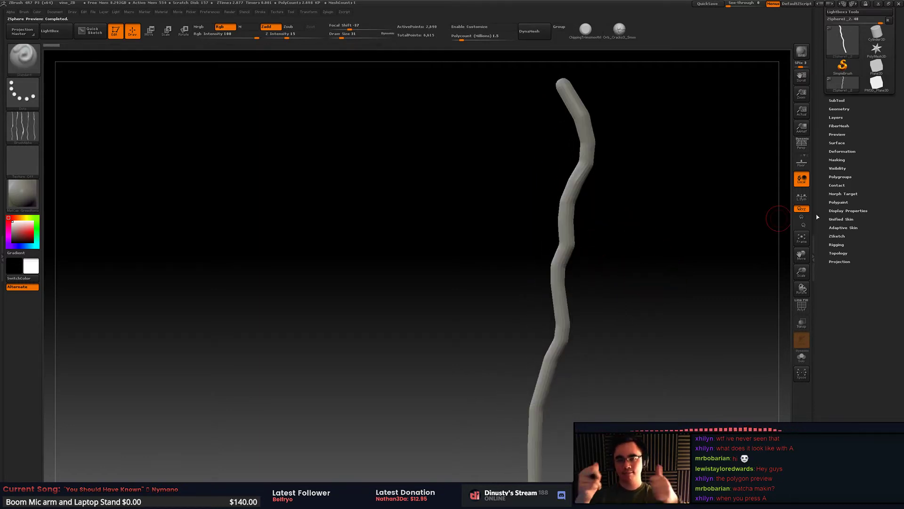
mouse_move(644, 288)
mouse_down()
mouse_move(659, 310)
mouse_move(653, 299)
mouse_move(688, 280)
mouse_move(665, 268)
mouse_move(692, 273)
mouse_move(710, 240)
mouse_up()
key(a)
key(a)
key(a)
key(a)
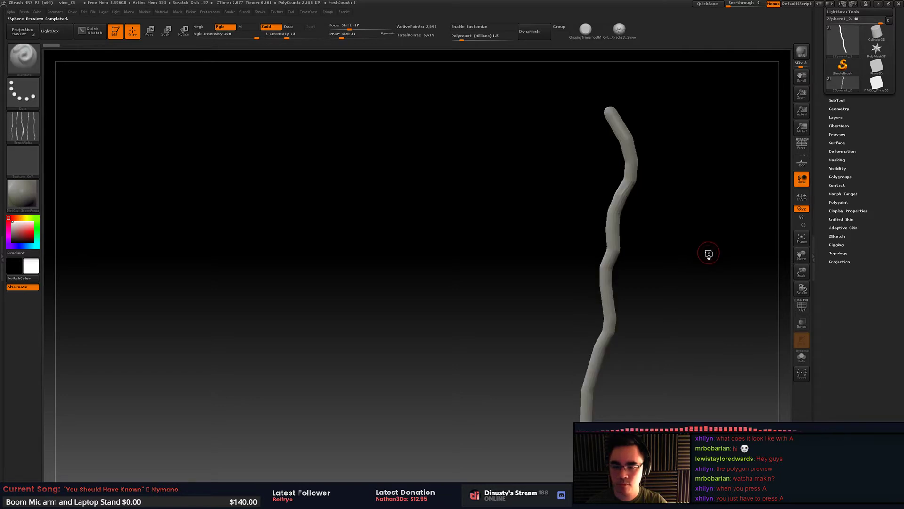
key(a)
key(a)
key(a)
key(a)
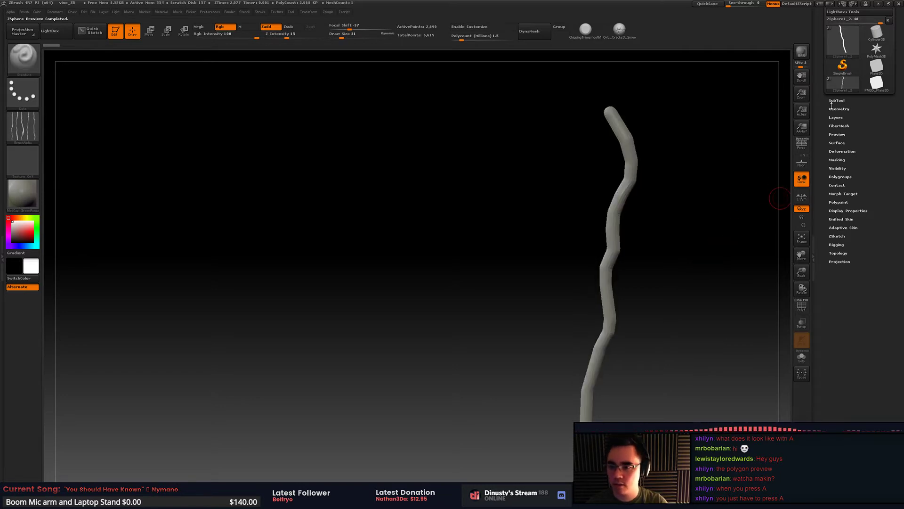
Step: Bring up the subtool list and make all the hidden vines and trunks visible again
click(837, 100)
scroll(848, 236, down, 5)
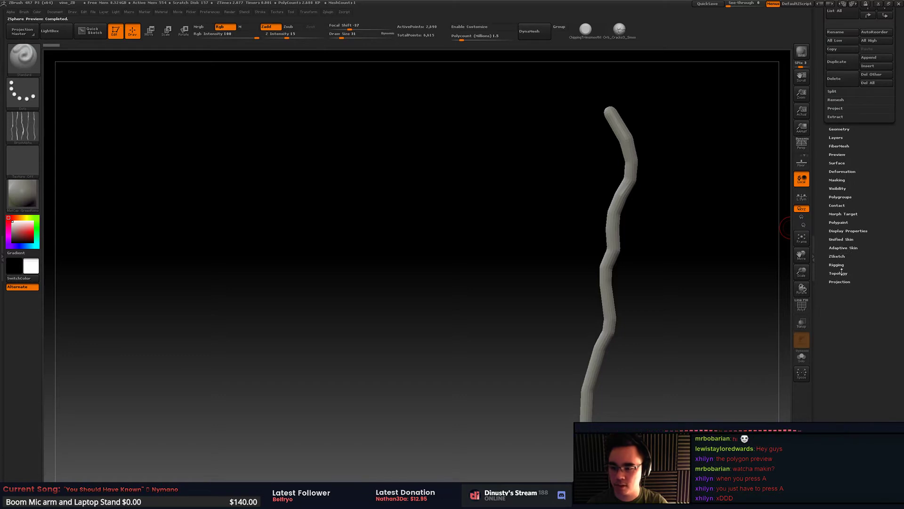
scroll(812, 286, up, 5)
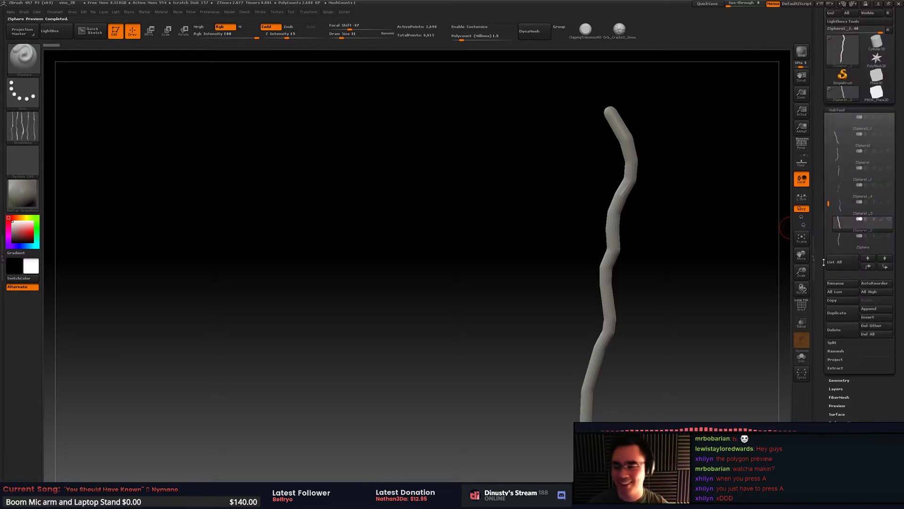
scroll(885, 250, up, 1)
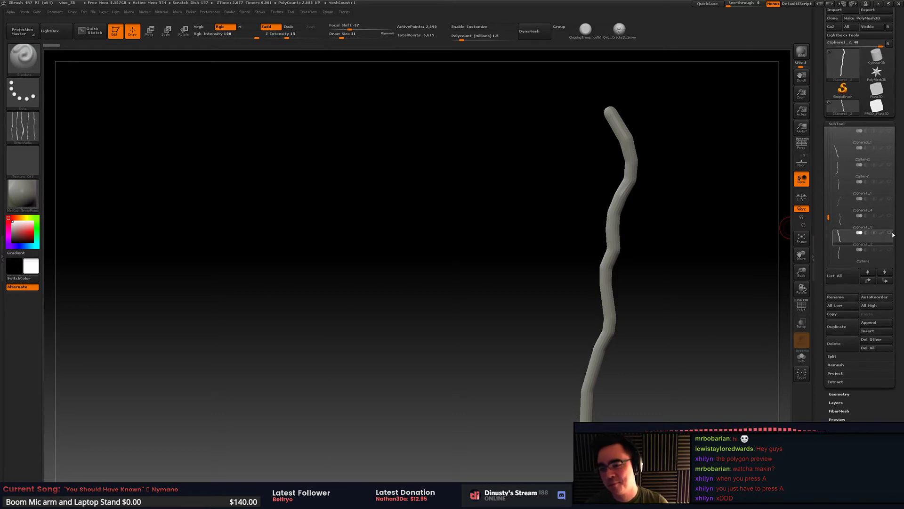
click(890, 234)
drag(682, 276, 697, 276)
Step: Preview the adaptive skin on the far-right trunk and the neighbouring vines in the right-hand group
key(a)
key(a)
key(a)
key(a)
key(a)
key(a)
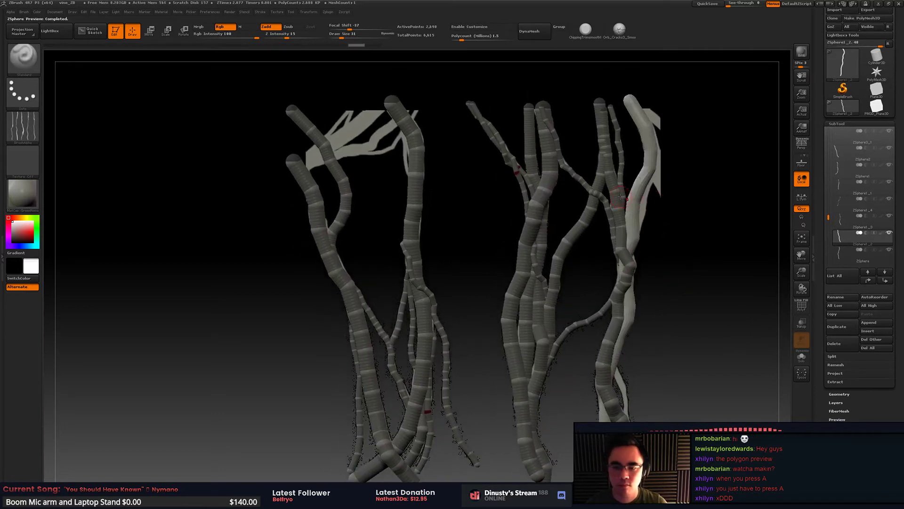
alt+click(610, 215)
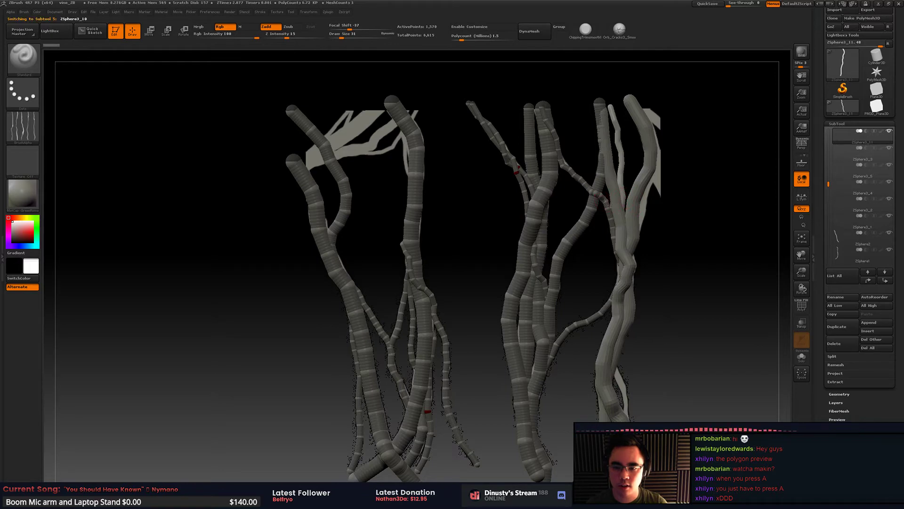
key(a)
alt+click(585, 218)
key(a)
drag(659, 241, 692, 246)
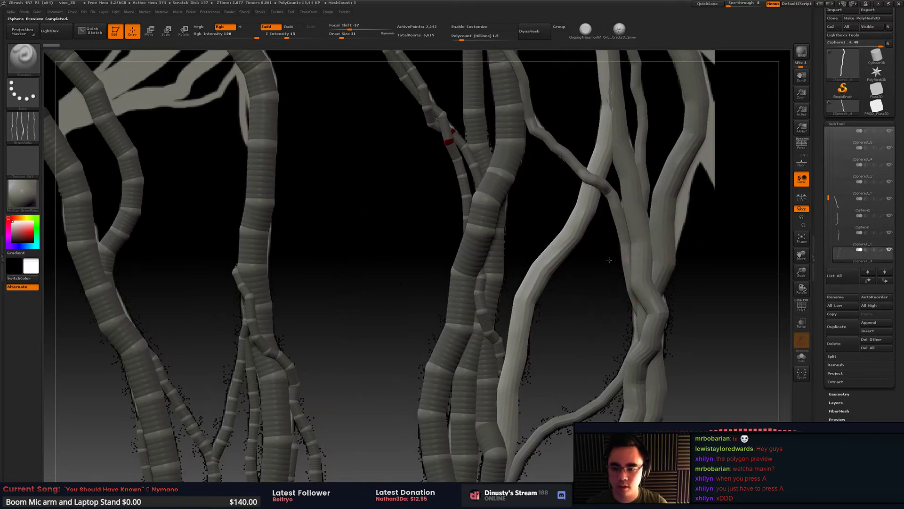
Step: Switch the previewed vines and trunks of the right-hand group back to their ZSphere display
alt+drag(610, 260, 602, 206)
key(a)
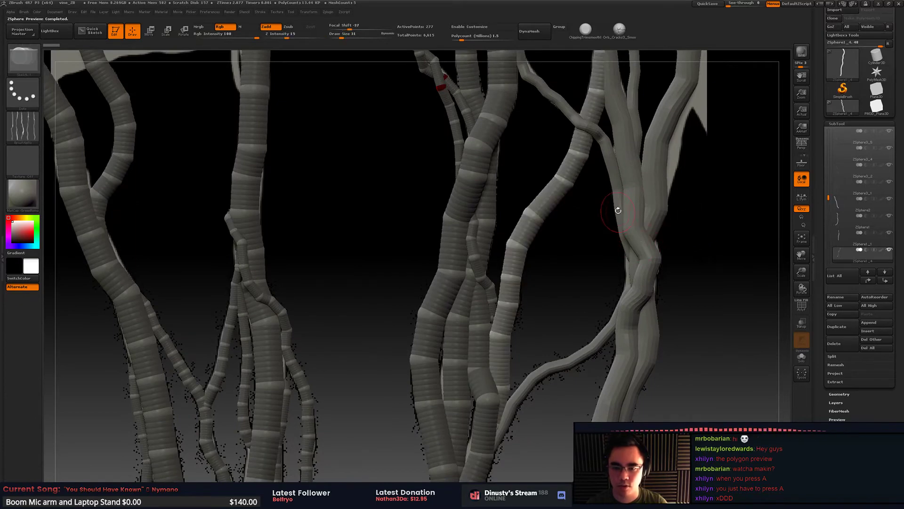
alt+click(628, 183)
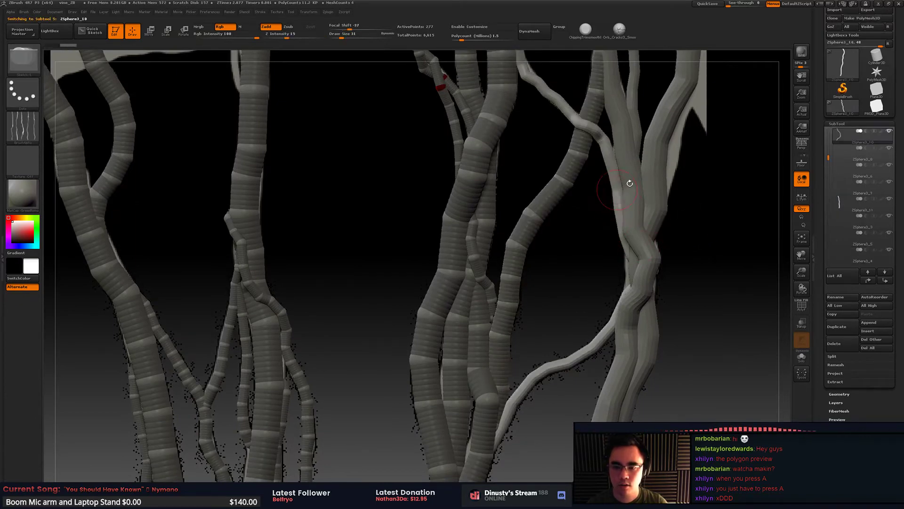
alt+click(629, 180)
key(a)
alt+click(657, 179)
key(a)
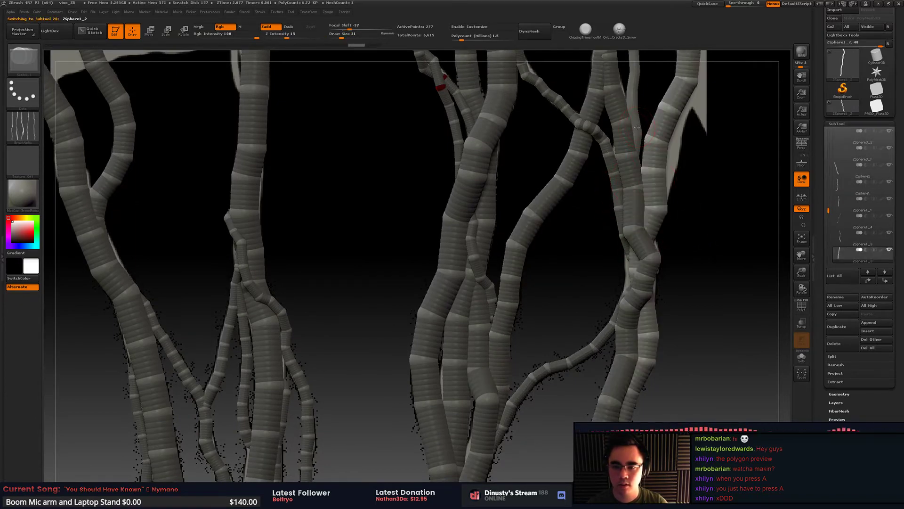
alt+click(689, 139)
drag(697, 169, 648, 235)
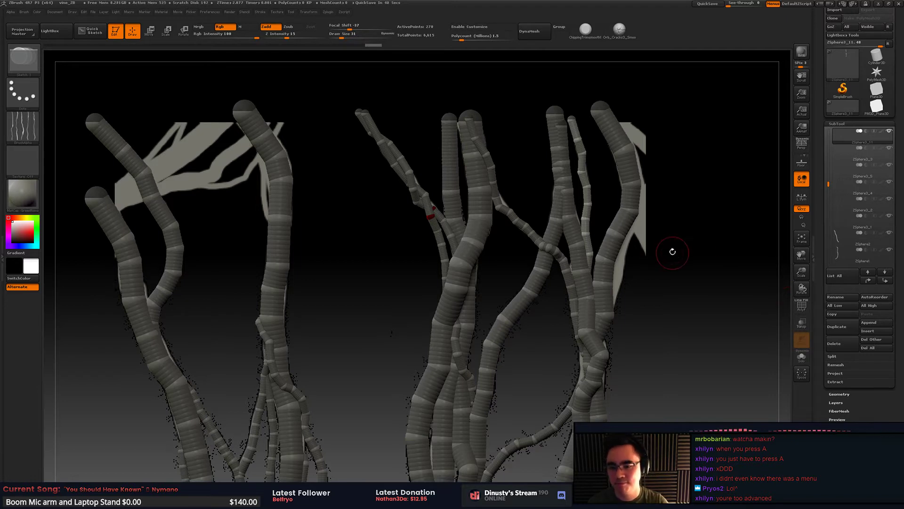
Step: Make the far-right trunk the active subtool and duplicate it
alt+click(636, 191)
alt+drag(662, 203, 710, 193)
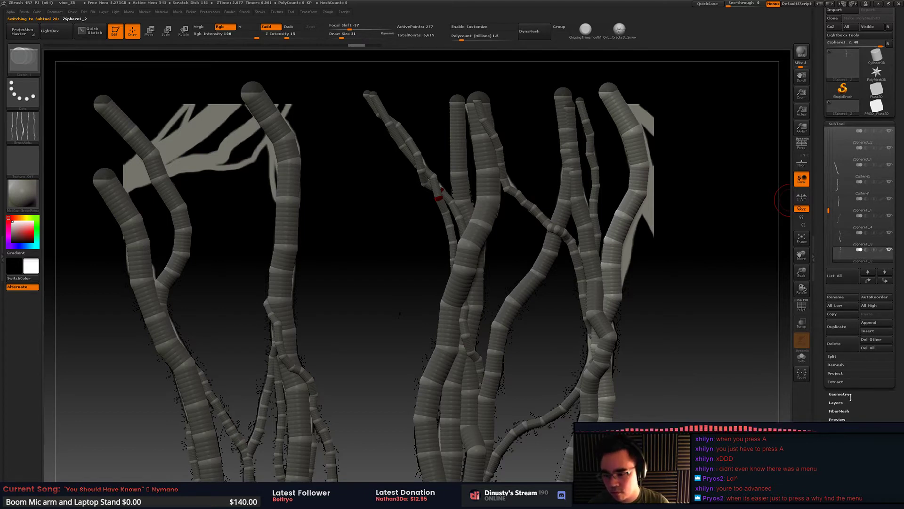
click(842, 333)
alt+drag(664, 247, 660, 256)
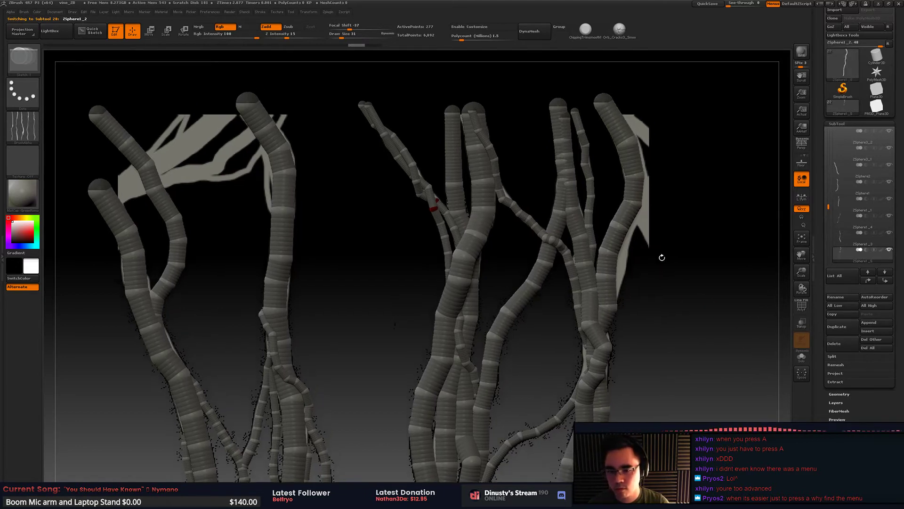
Step: Pull the duplicated far-right trunk's upper bend outward toward the edge of the reference silhouette
key(w)
key(space)
drag(681, 166, 683, 166)
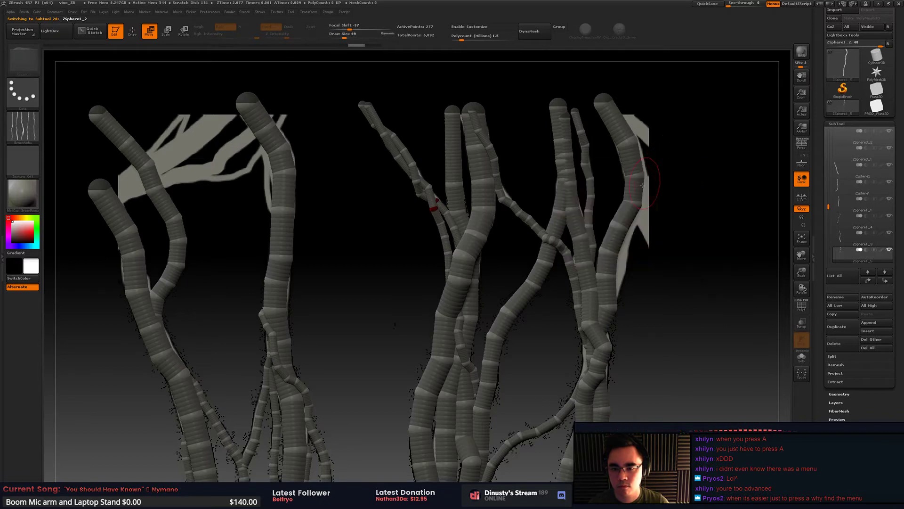
drag(632, 200, 651, 205)
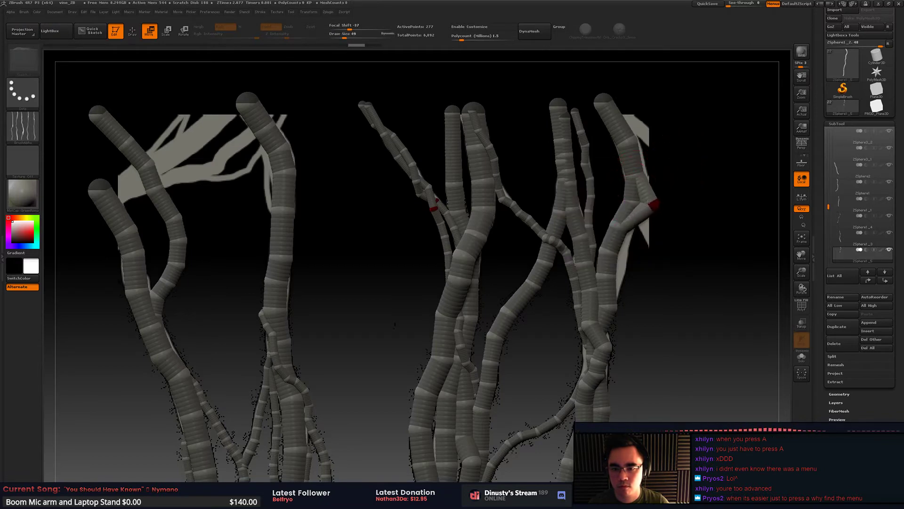
Step: Swing the lower part of the duplicated trunk outward, clear of the original trunk, using a large draw size, and undo the extra joint move
alt+drag(654, 238, 617, 238)
mouse_move(643, 290)
alt+mouse_down()
mouse_move(628, 226)
mouse_move(636, 233)
alt+mouse_up()
key(space)
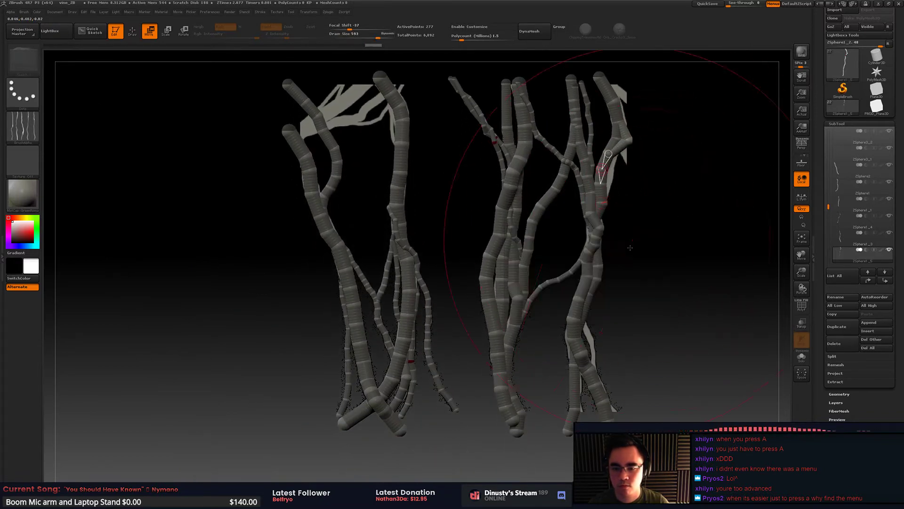
mouse_move(595, 293)
mouse_down()
mouse_move(650, 299)
mouse_move(644, 306)
mouse_up()
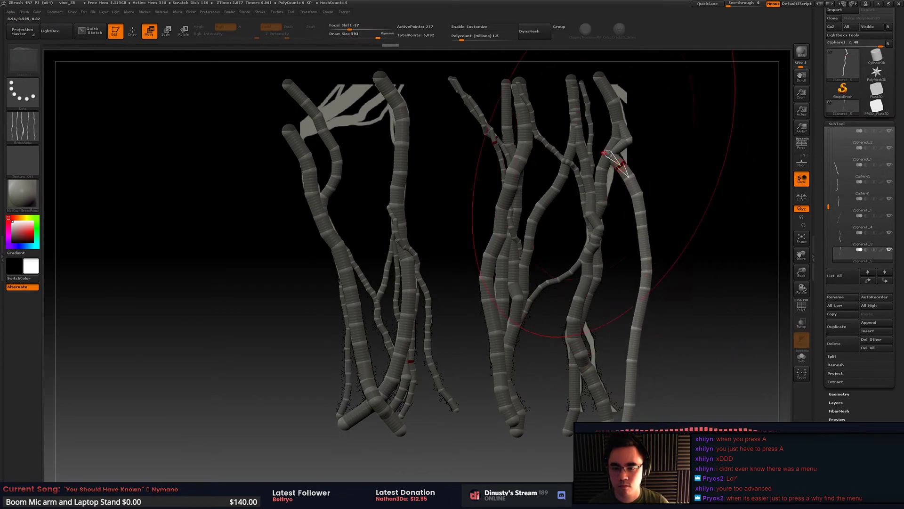
mouse_move(611, 155)
mouse_down()
mouse_move(633, 166)
mouse_move(618, 182)
mouse_up()
key(ctrl+z)
key(space)
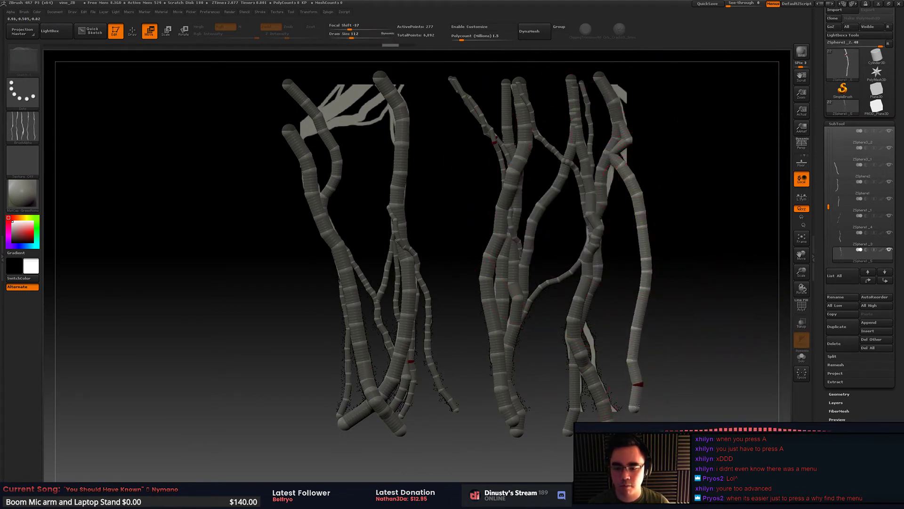
Step: Delete the duplicated trunk's ZSpheres one by one from the lower end upward, leaving only a short branch
key(q)
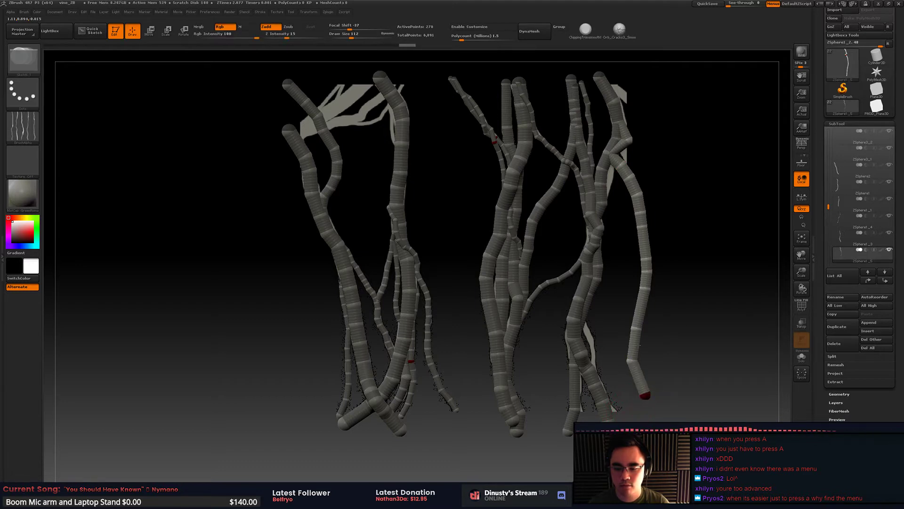
key(r)
alt+click(645, 396)
alt+click(632, 361)
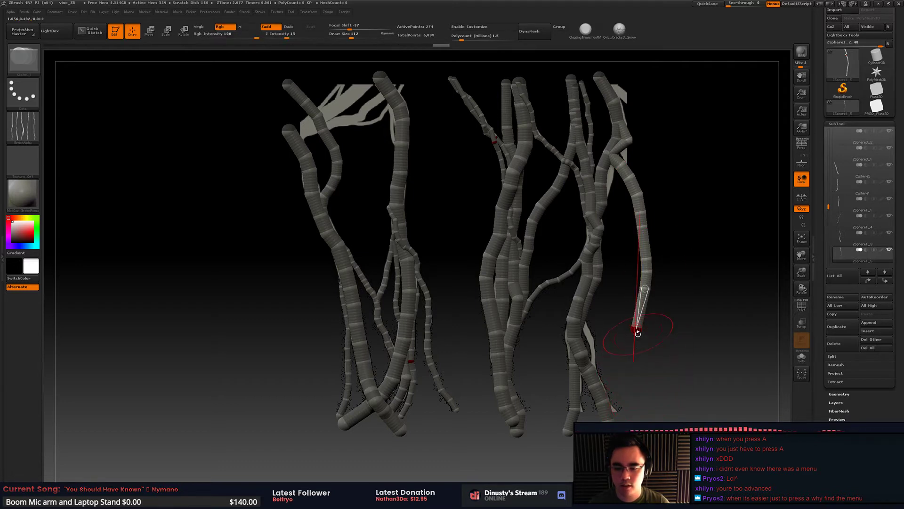
alt+click(637, 330)
alt+click(645, 289)
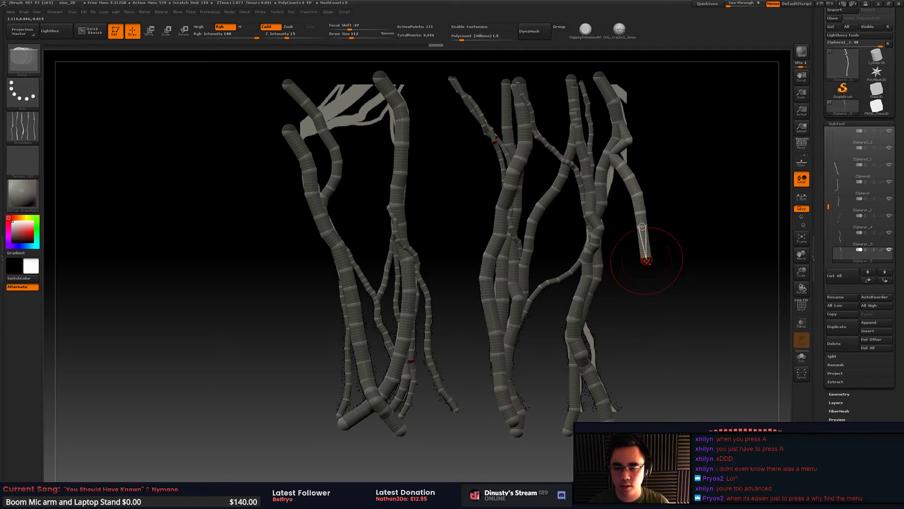
alt+click(646, 259)
alt+click(642, 227)
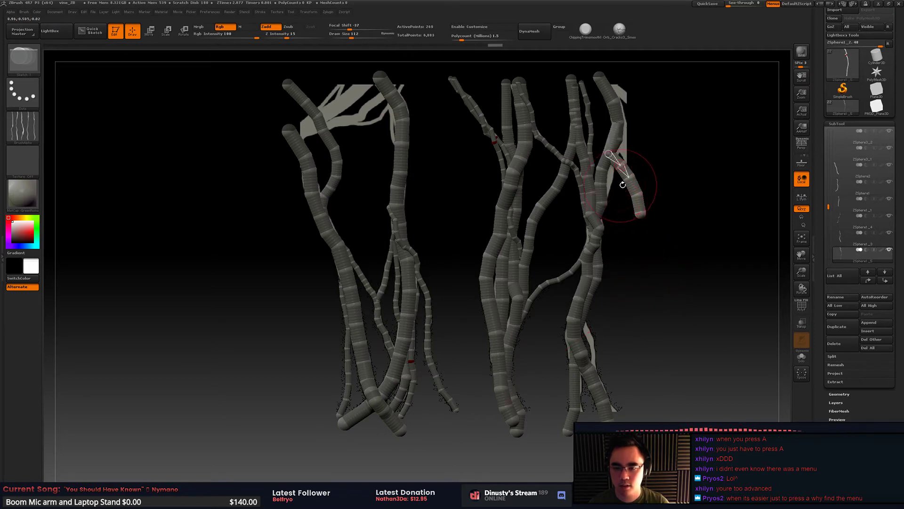
key(space)
drag(644, 193, 645, 193)
alt+click(640, 214)
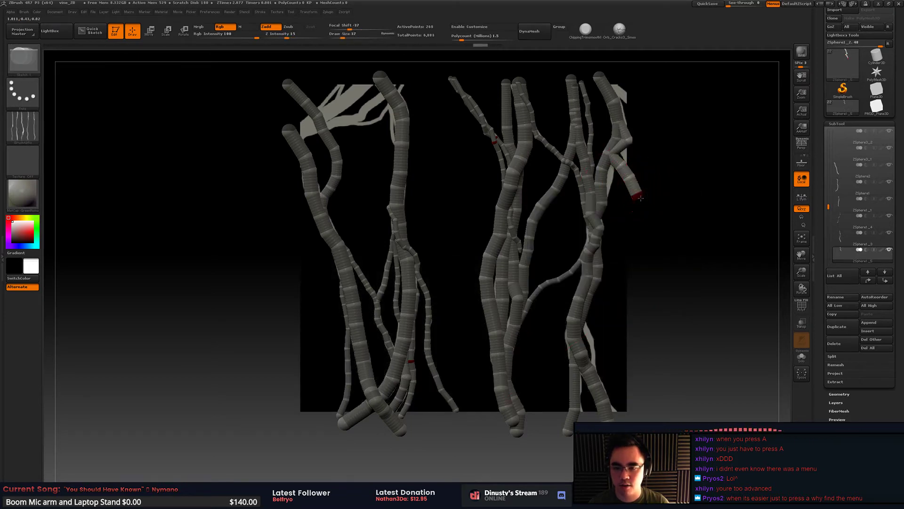
Step: Move the short branch's bend inward and its next joint outward so it continues smoothly downward from the trunk
mouse_move(640, 198)
ctrl+right_down()
mouse_move(650, 258)
mouse_move(635, 323)
ctrl+right_up()
key(w)
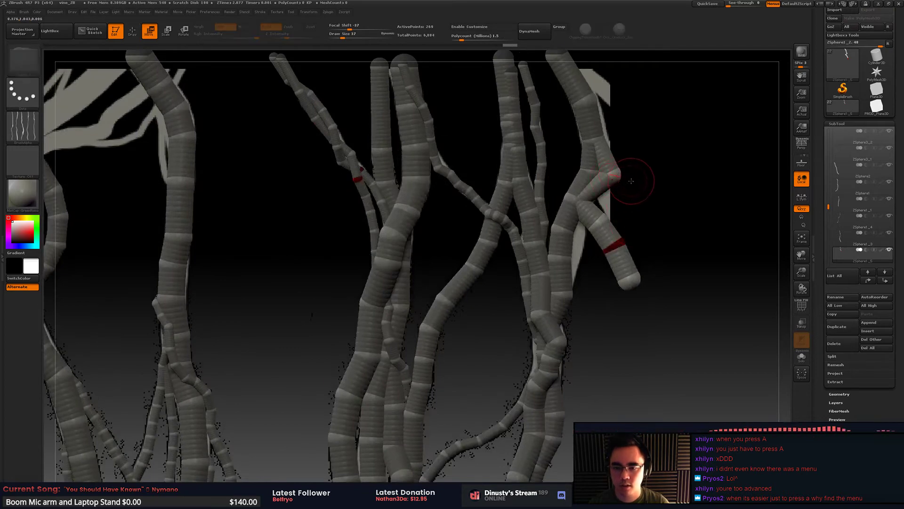
mouse_move(626, 177)
mouse_down()
mouse_move(654, 171)
mouse_move(612, 169)
mouse_up()
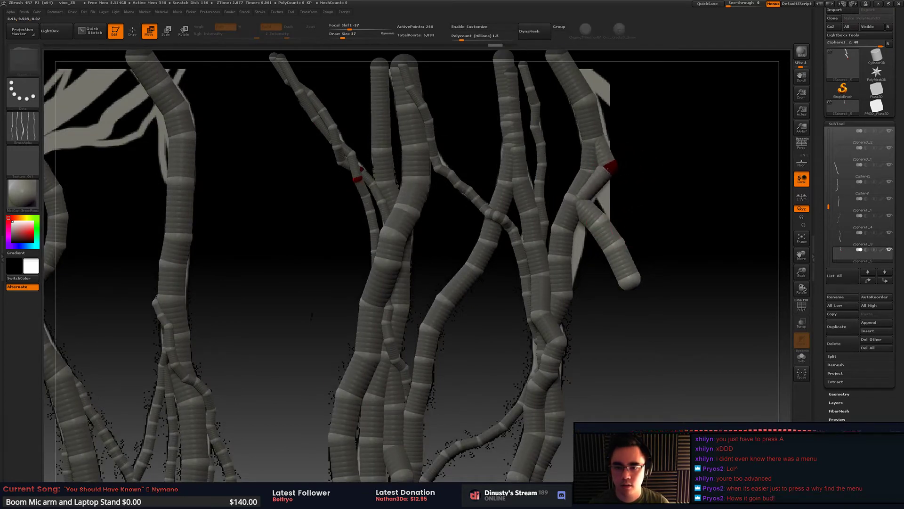
drag(580, 201, 617, 227)
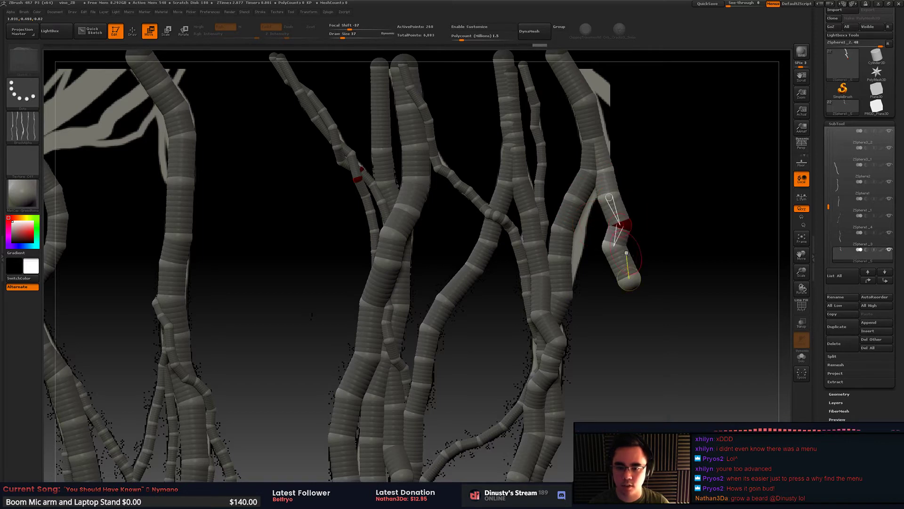
Step: Trim the surplus end joints of the short branch and reposition the remaining ones so it slopes outward from the trunk
key(q)
alt+click(627, 275)
alt+click(615, 250)
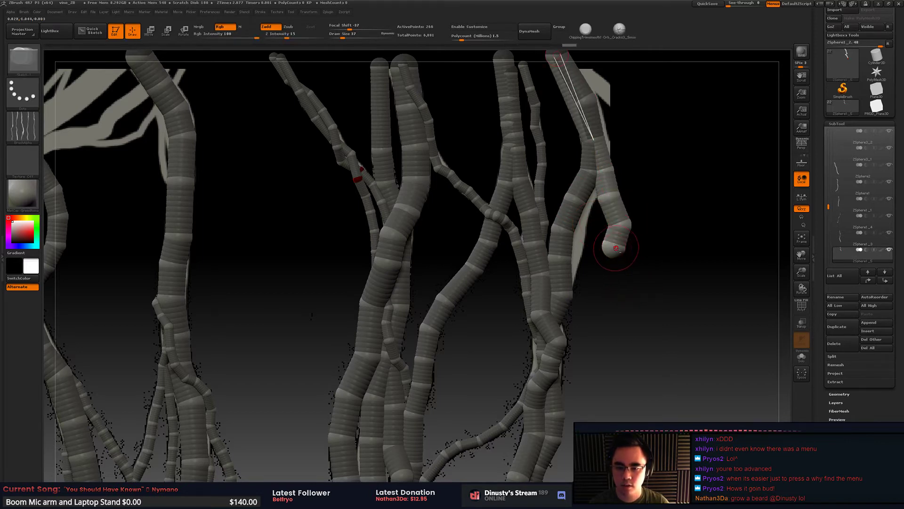
click(617, 247)
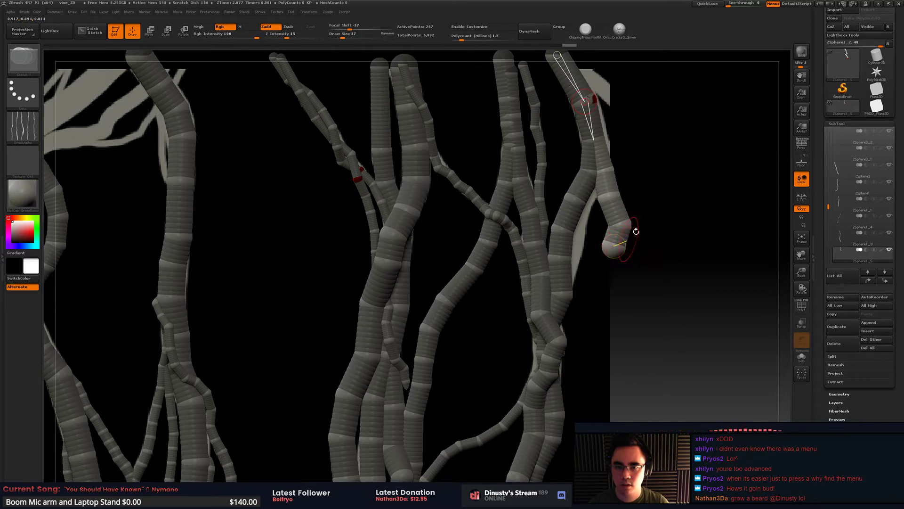
key(w)
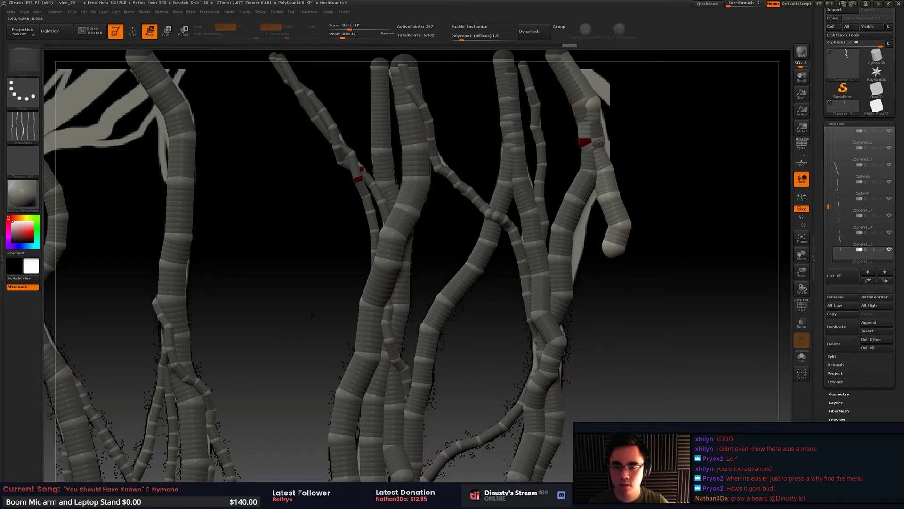
drag(604, 149, 631, 244)
alt+drag(636, 202, 628, 219)
Step: Examine the depth of the vines from the side and make the long trunk beside the far-right one the active subtool
mouse_move(840, 148)
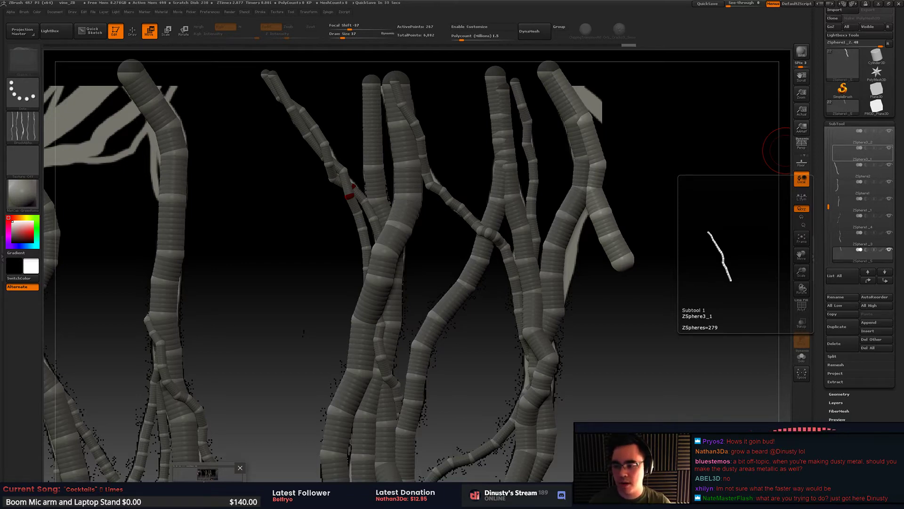
alt+drag(660, 206, 554, 174)
drag(668, 230, 568, 326)
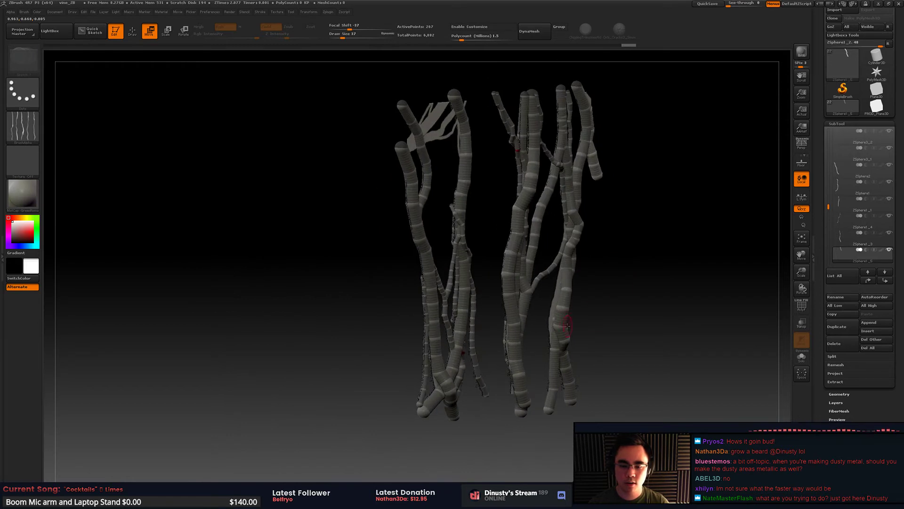
key(q)
mouse_move(599, 277)
mouse_down()
mouse_move(598, 298)
mouse_move(615, 302)
mouse_up()
drag(564, 383, 569, 372)
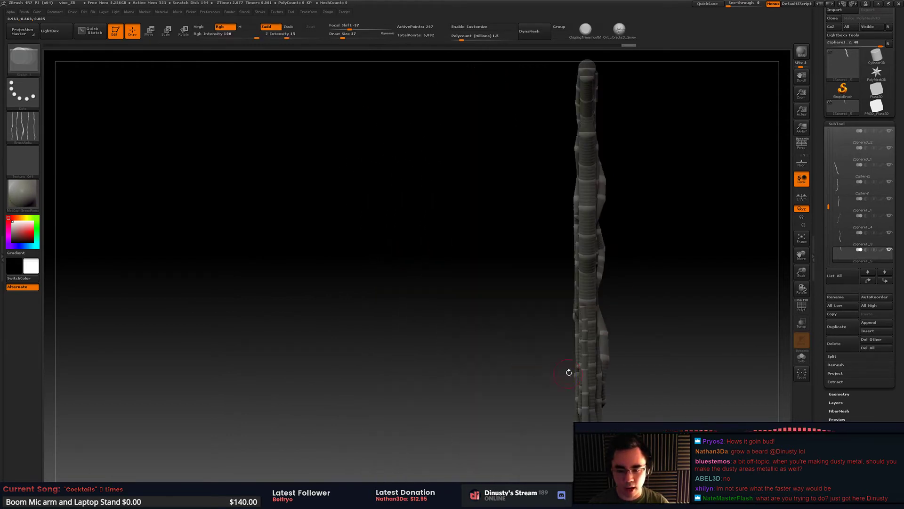
alt+click(601, 360)
drag(617, 357, 589, 394)
right_click(590, 394)
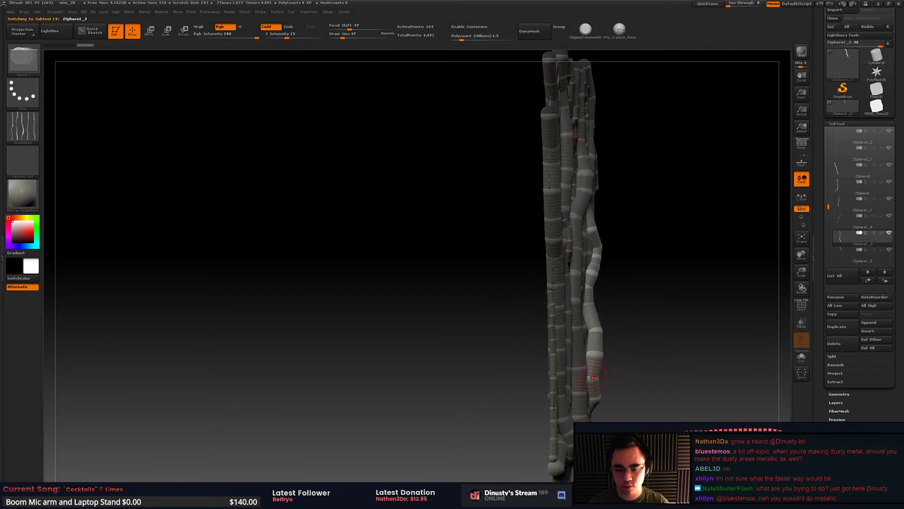
key(ctrl+z)
key(w)
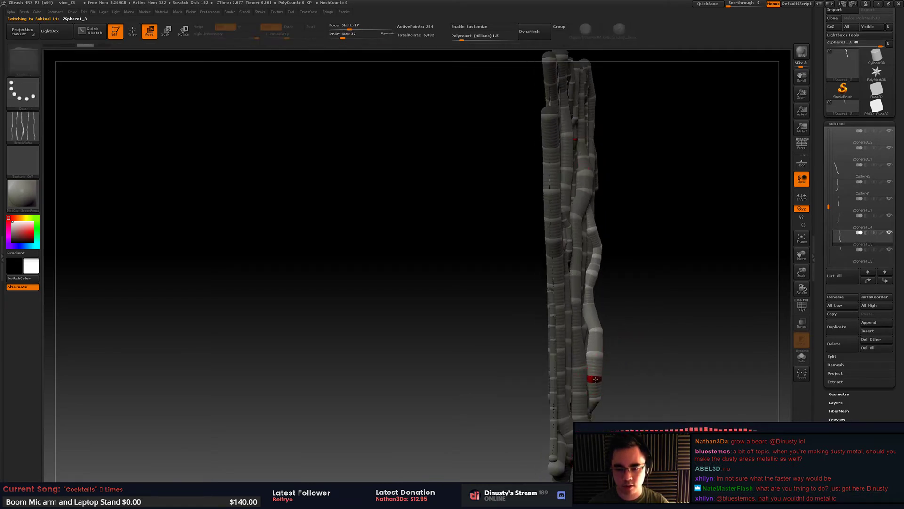
mouse_move(692, 330)
mouse_down()
mouse_move(637, 310)
mouse_move(660, 309)
mouse_move(674, 293)
mouse_move(586, 313)
mouse_move(640, 300)
mouse_move(588, 283)
mouse_up()
Step: Preview the adaptive skin on the active trunk and return it to its ZSphere display
key(a)
key(q)
key(a)
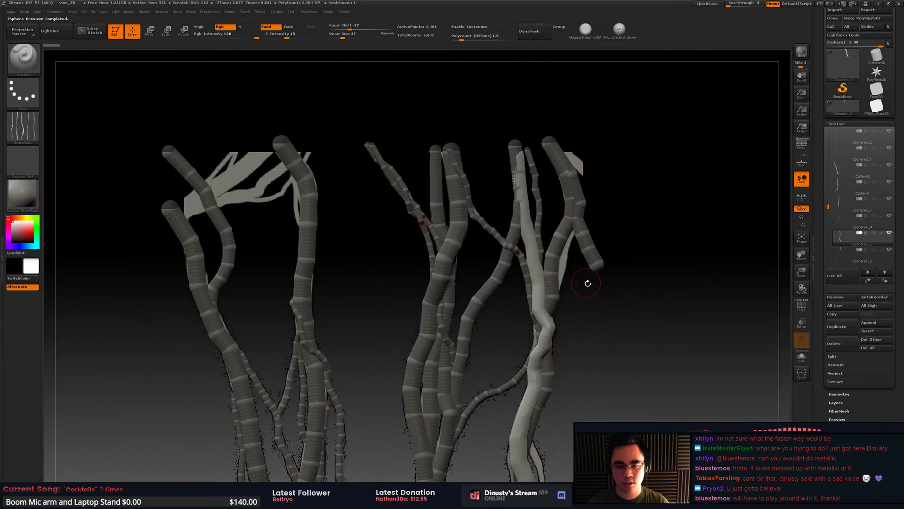
key(a)
Step: Make the short far-right branch the active subtool and adjust its middle joint where it meets the trunk
alt+drag(513, 263, 666, 177)
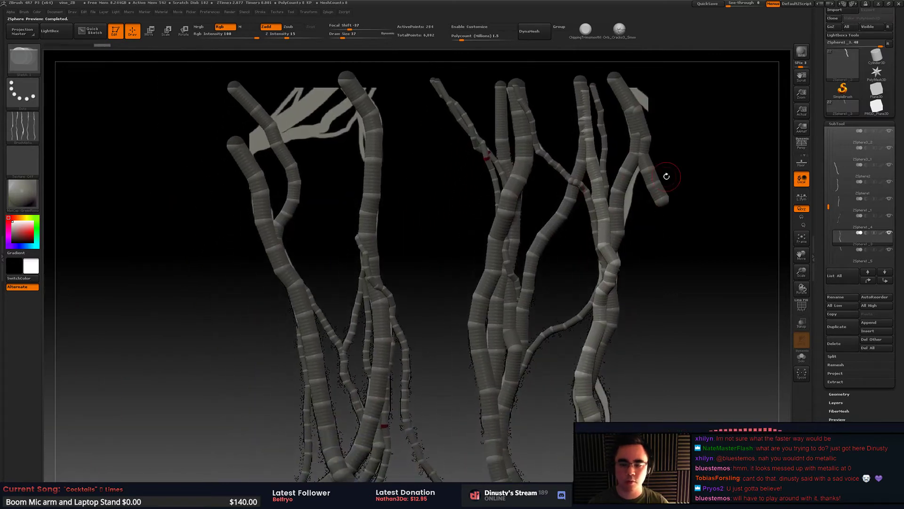
drag(661, 273, 637, 309)
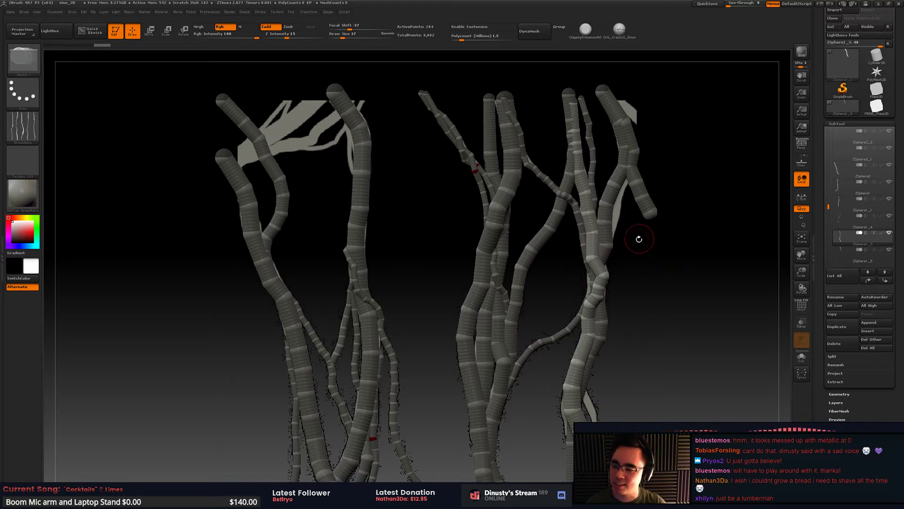
alt+drag(638, 226, 607, 263)
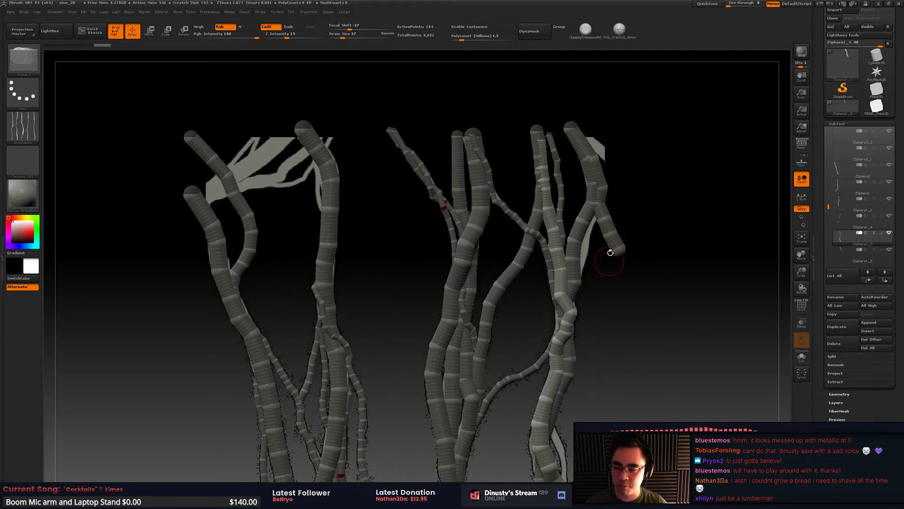
alt+drag(611, 253, 608, 300)
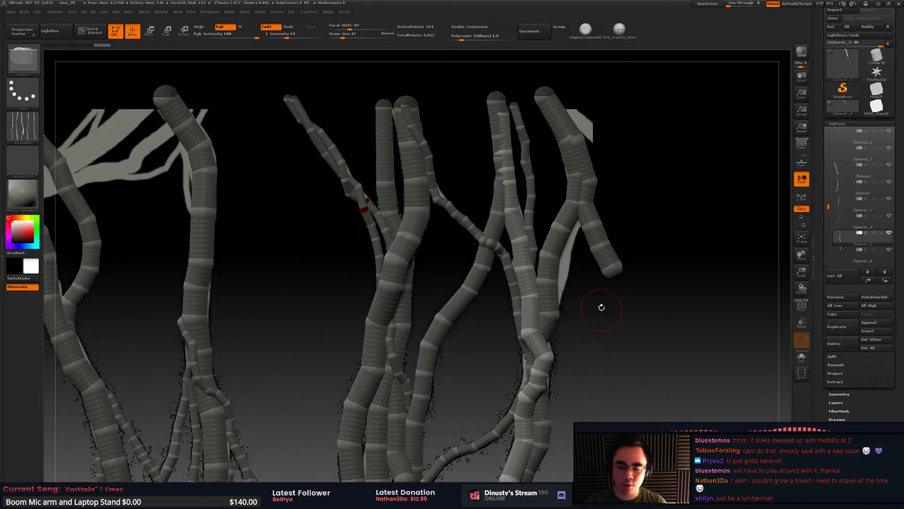
alt+click(605, 261)
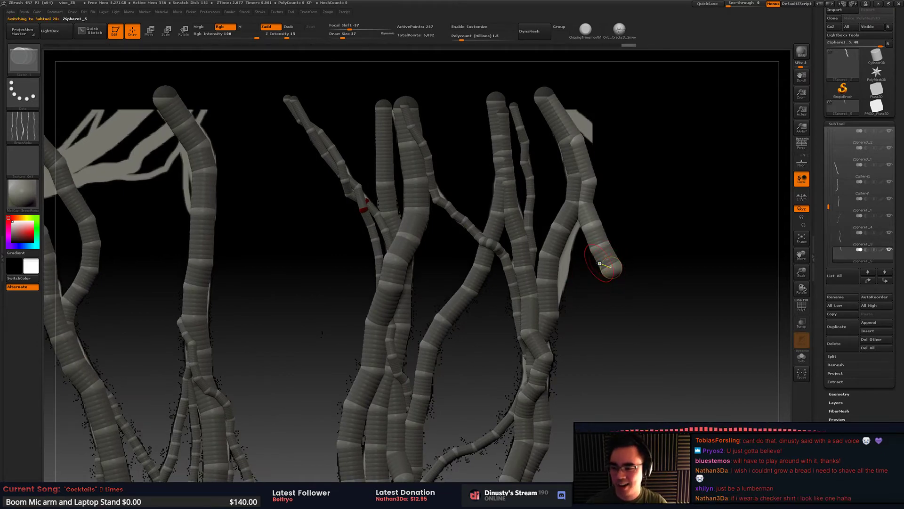
drag(634, 250, 587, 250)
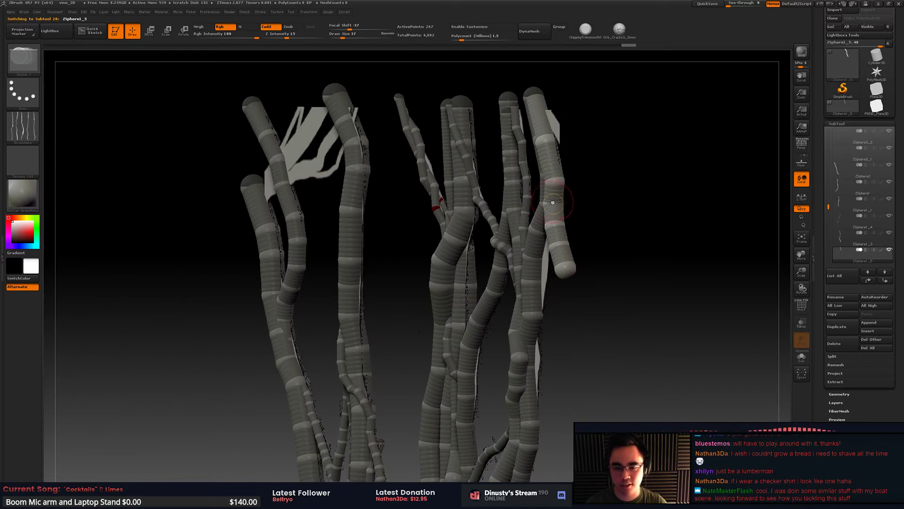
key(w)
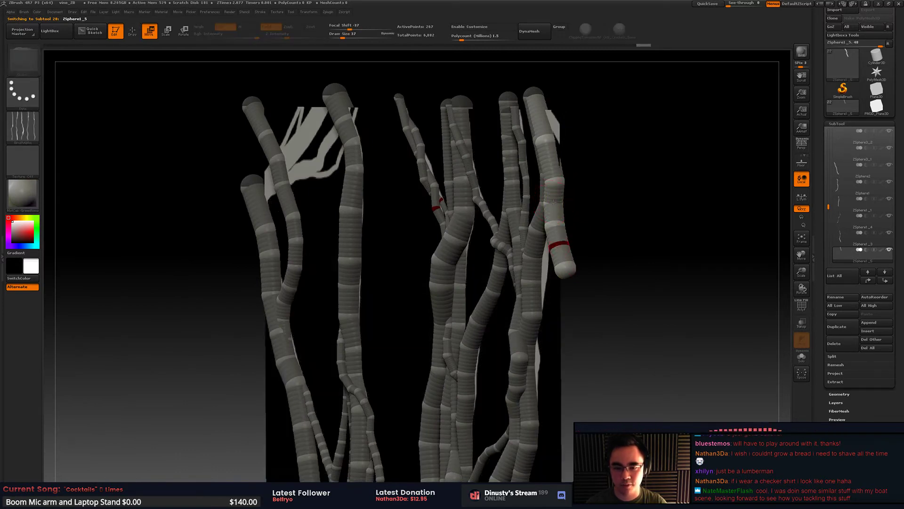
mouse_move(554, 201)
mouse_down()
mouse_move(569, 265)
mouse_move(604, 252)
mouse_move(614, 261)
mouse_up()
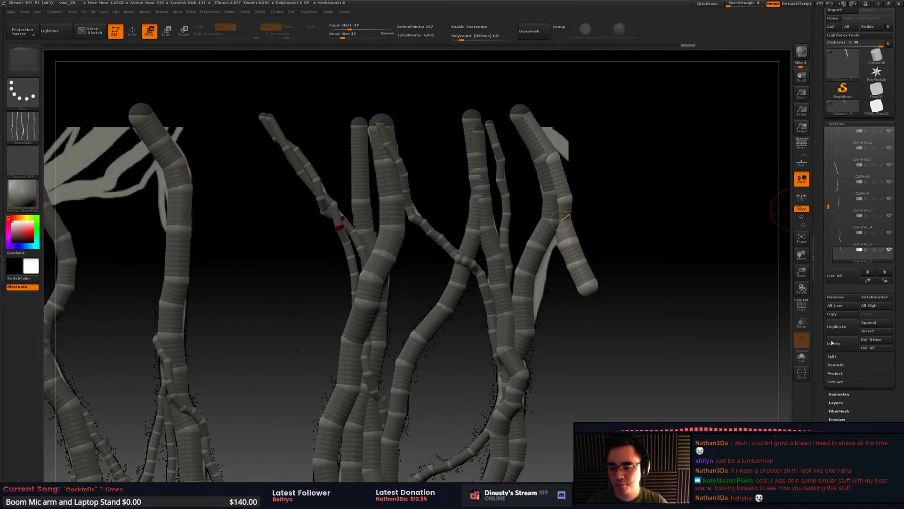
Step: Duplicate the short branch and, with a larger draw size, bend the copy's lower part inward toward the uncovered silhouette branch
click(837, 326)
key(space)
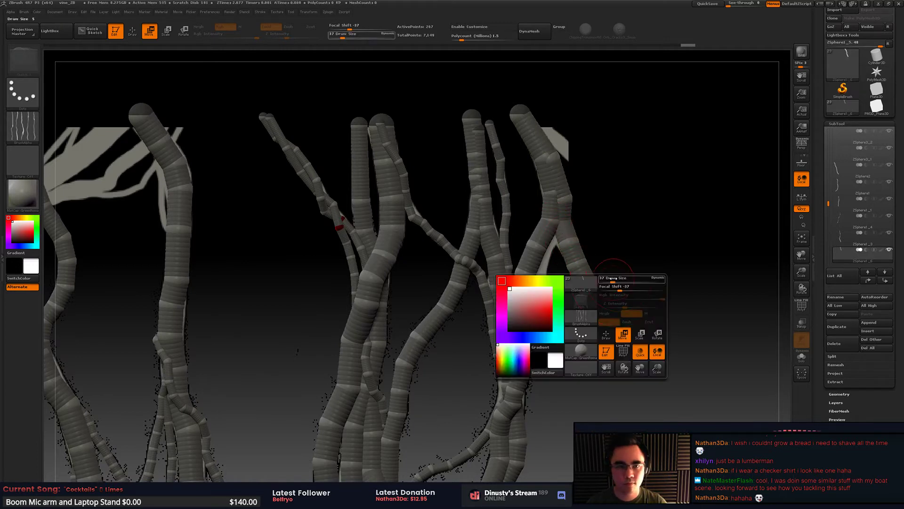
mouse_move(609, 279)
mouse_down()
mouse_move(545, 330)
mouse_move(532, 313)
mouse_move(516, 318)
mouse_move(529, 322)
mouse_up()
mouse_move(549, 285)
mouse_down()
mouse_move(566, 286)
mouse_move(542, 270)
mouse_move(537, 287)
mouse_move(549, 233)
mouse_move(570, 202)
mouse_move(556, 210)
mouse_up()
key(space)
right_drag(561, 210, 547, 208)
drag(556, 208, 559, 209)
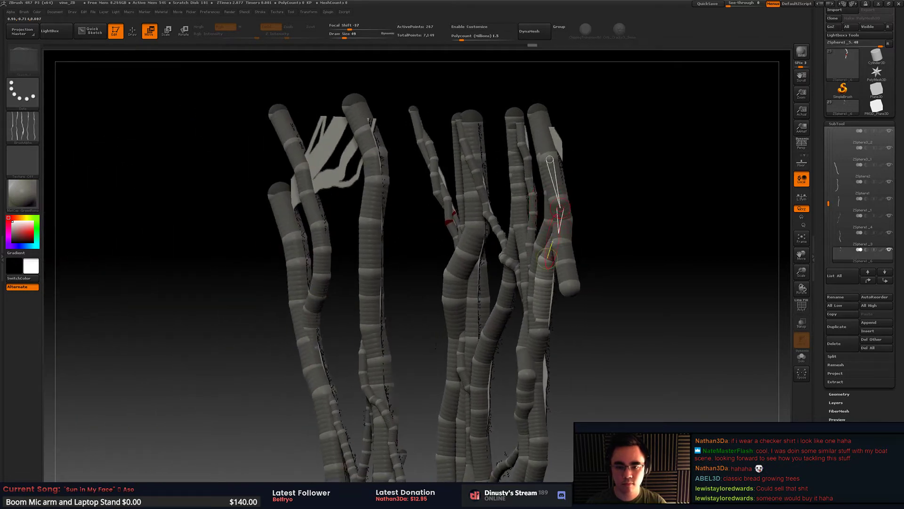
Step: Adjust the lower joints of the duplicated far-right branch and insert an extra joint in its lower link
drag(544, 257, 549, 260)
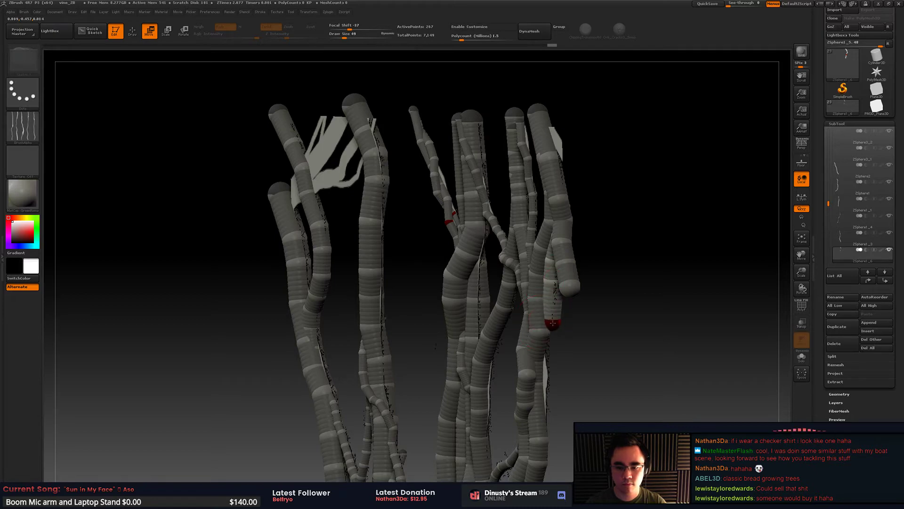
right_drag(558, 313, 554, 323)
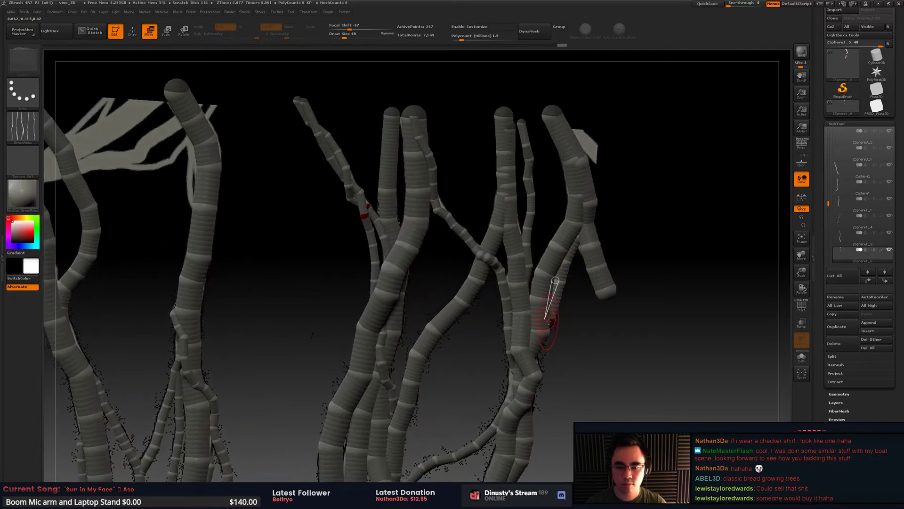
click(552, 301)
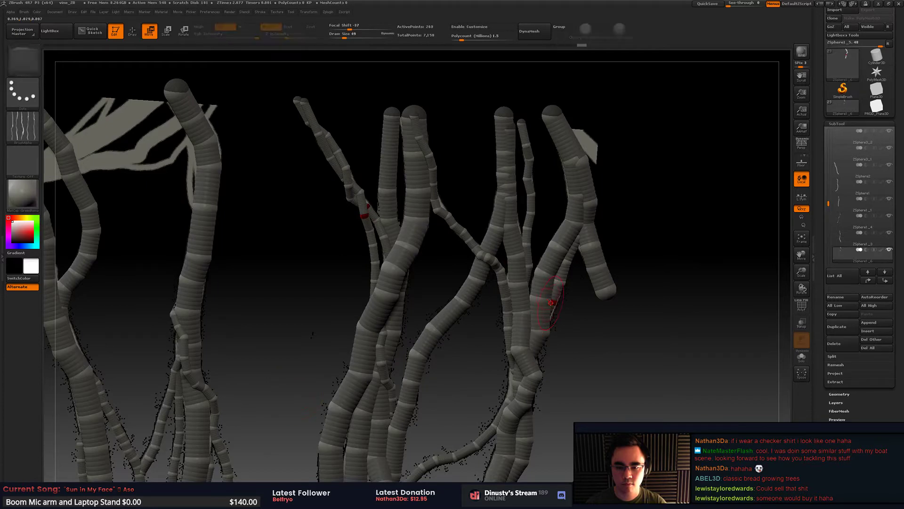
drag(554, 304, 648, 157)
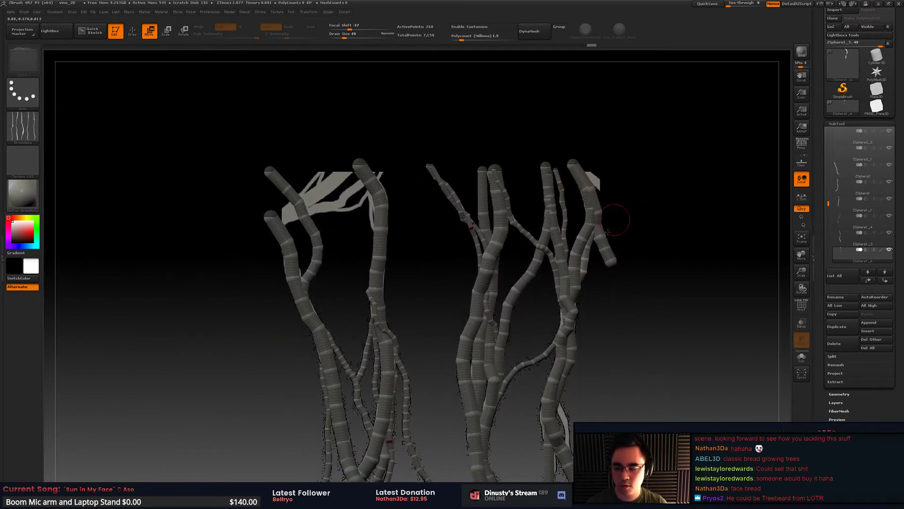
Step: Duplicate the active short branch again and set the draw size to 212 for reshaping the new copy
alt+drag(598, 255, 611, 230)
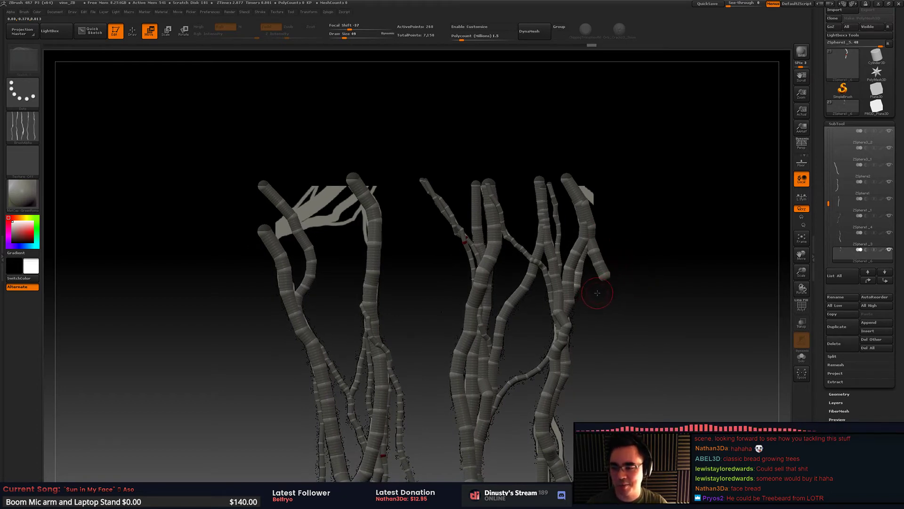
alt+drag(592, 288, 586, 328)
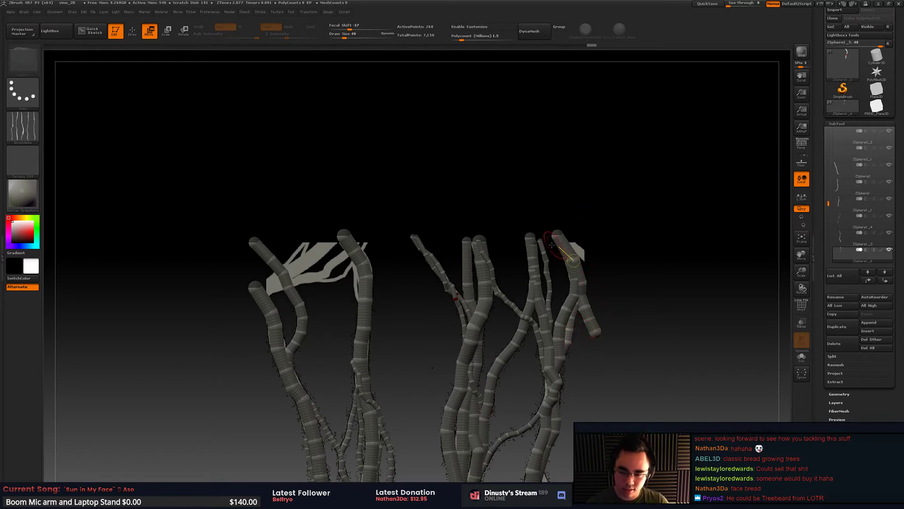
alt+drag(551, 244, 573, 269)
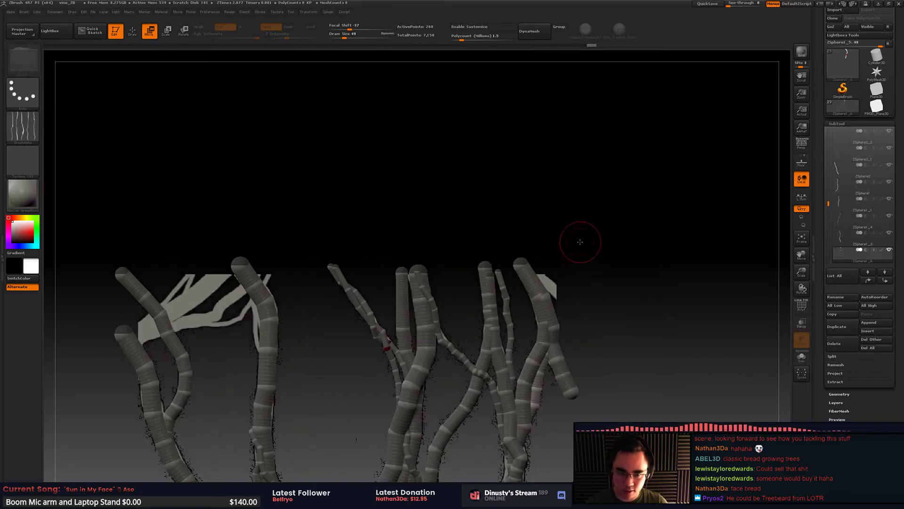
key(q)
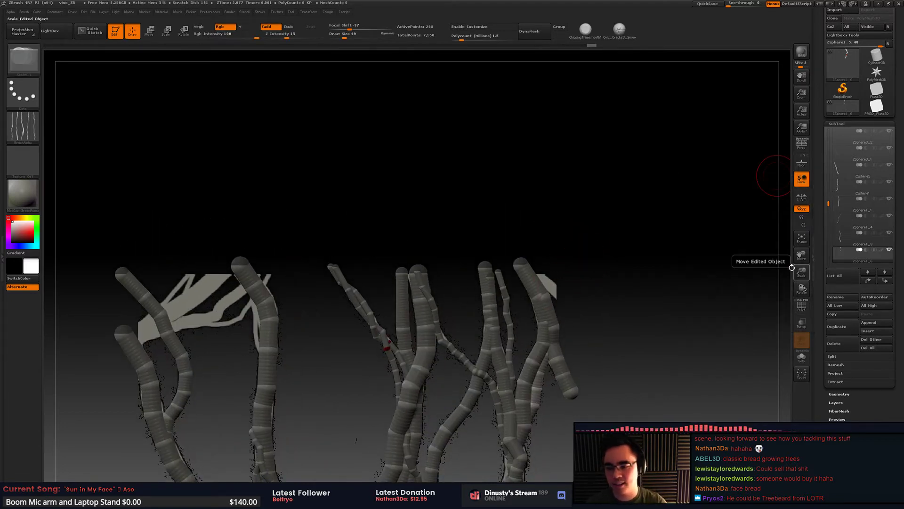
drag(792, 267, 632, 283)
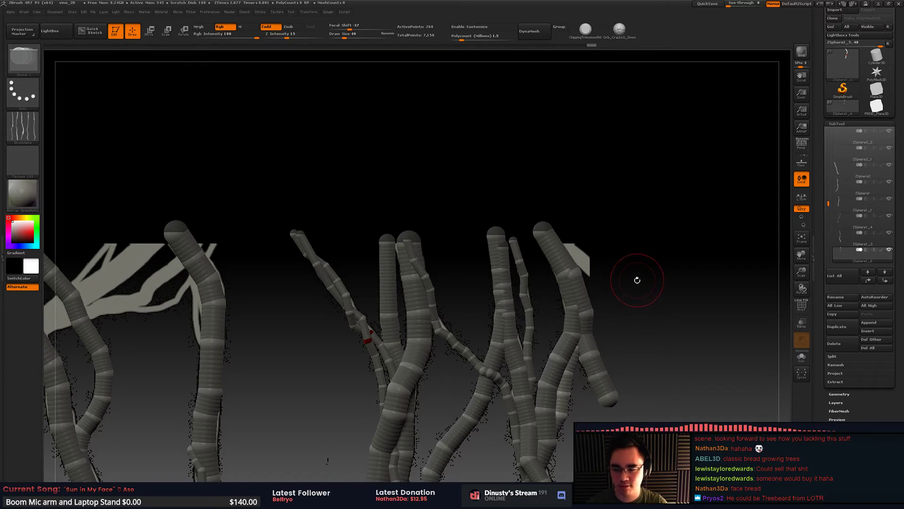
drag(635, 283, 634, 271)
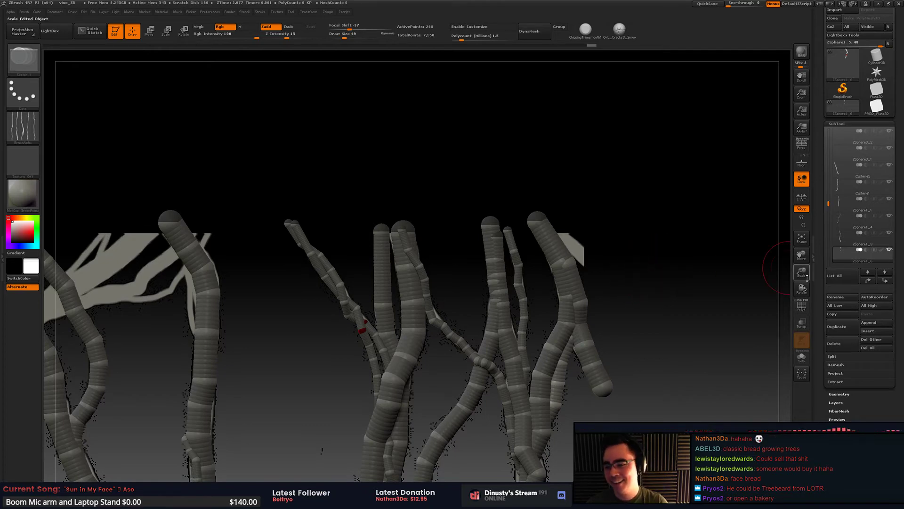
click(837, 327)
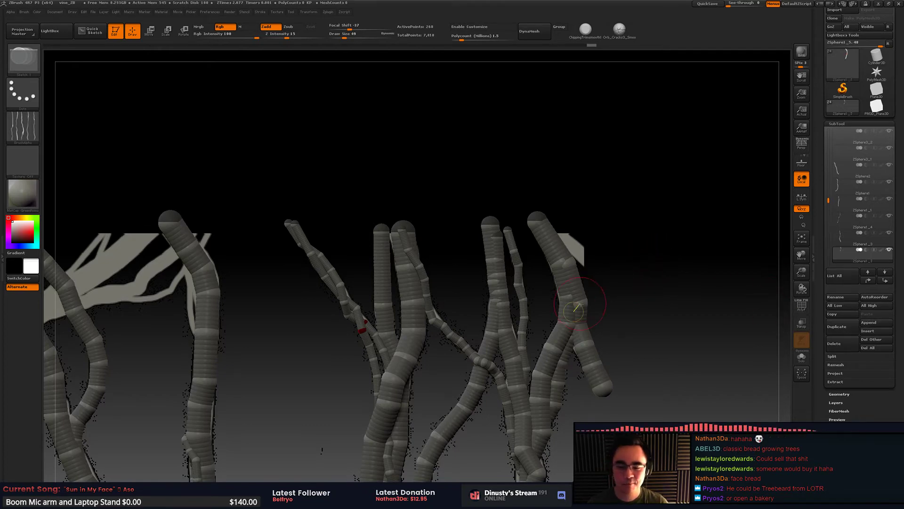
alt+drag(601, 266, 610, 236)
key(space)
drag(616, 263, 629, 262)
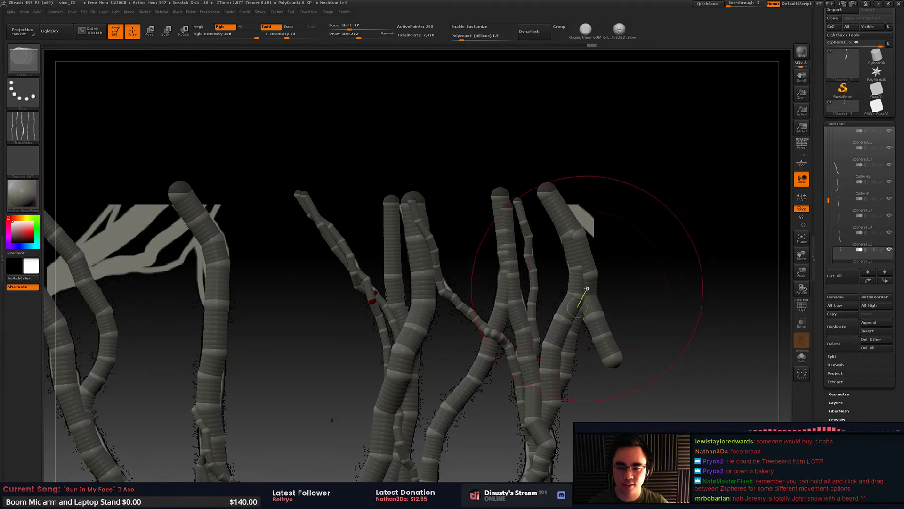
Step: Pull the new copy's middle and lower parts outward, away from the far-right trunk, keeping its upper end on the trunk's tip
key(w)
mouse_move(588, 287)
mouse_down()
mouse_move(645, 287)
mouse_move(631, 294)
mouse_up()
drag(584, 273, 616, 284)
drag(615, 388, 721, 362)
key(q)
Step: Set the draw size to 54 and scale down the outward-bent lower part of the copy
key(e)
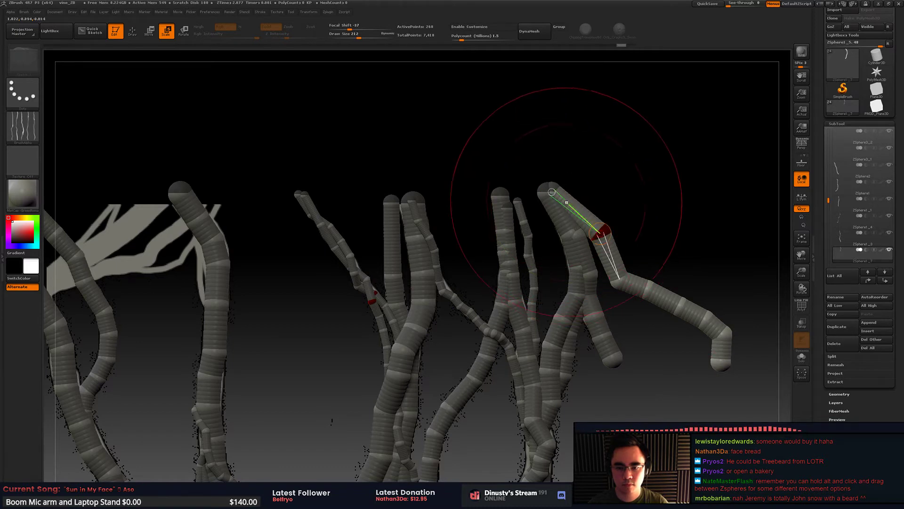
key(space)
drag(571, 210, 558, 210)
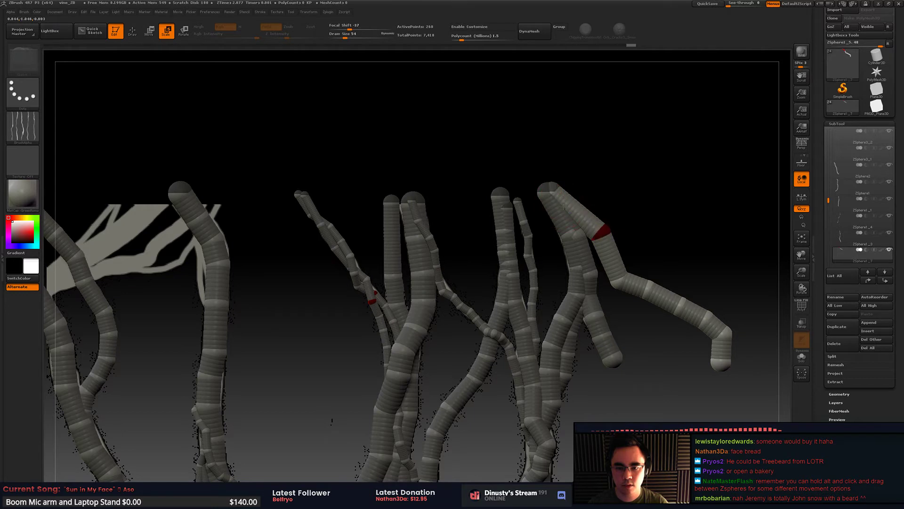
drag(614, 244, 605, 187)
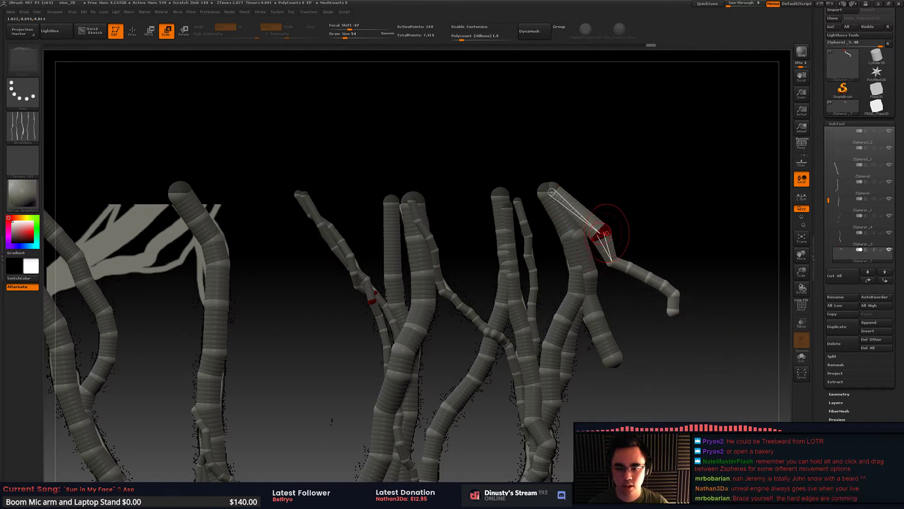
Step: Delete the thick joint at the copy's upper bend and rescale its remaining joints to even out the thickness
key(w)
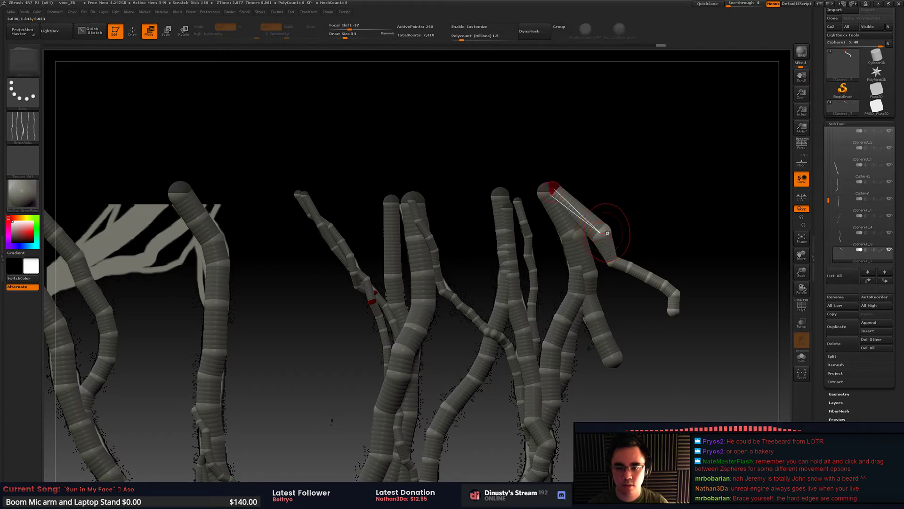
key(q)
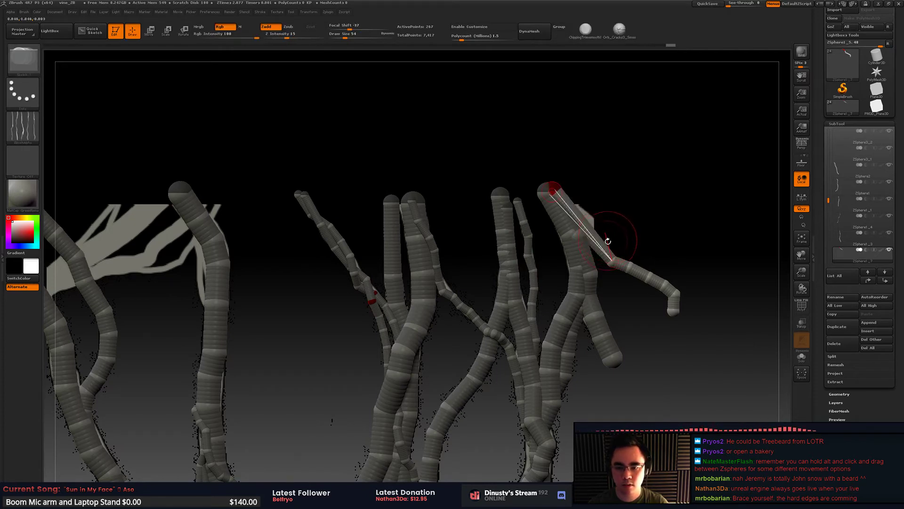
key(e)
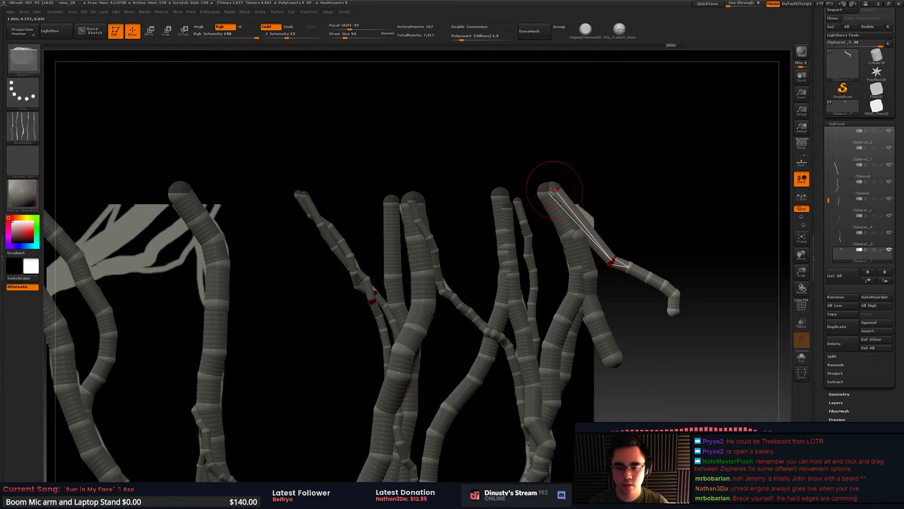
mouse_move(552, 192)
mouse_down()
mouse_move(575, 192)
mouse_move(619, 265)
mouse_move(621, 238)
mouse_move(611, 262)
mouse_up()
key(w)
key(e)
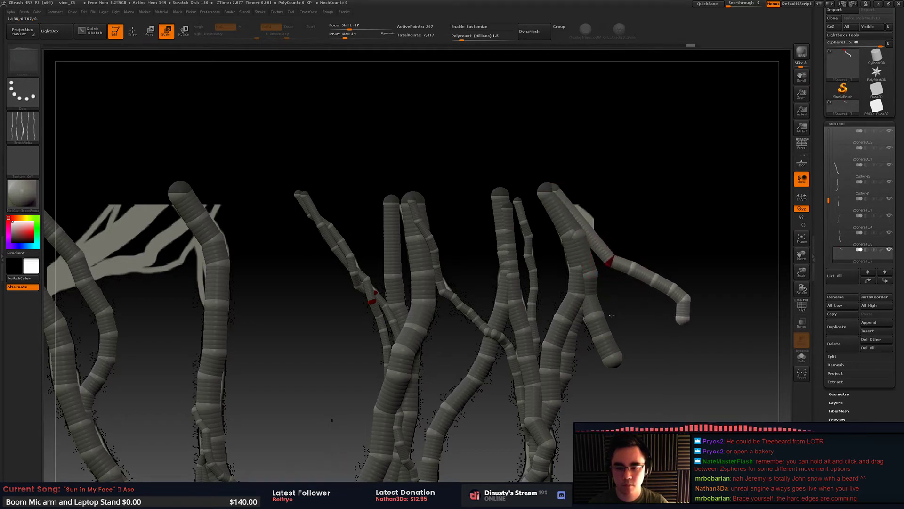
key(q)
click(609, 261)
key(ctrl+z)
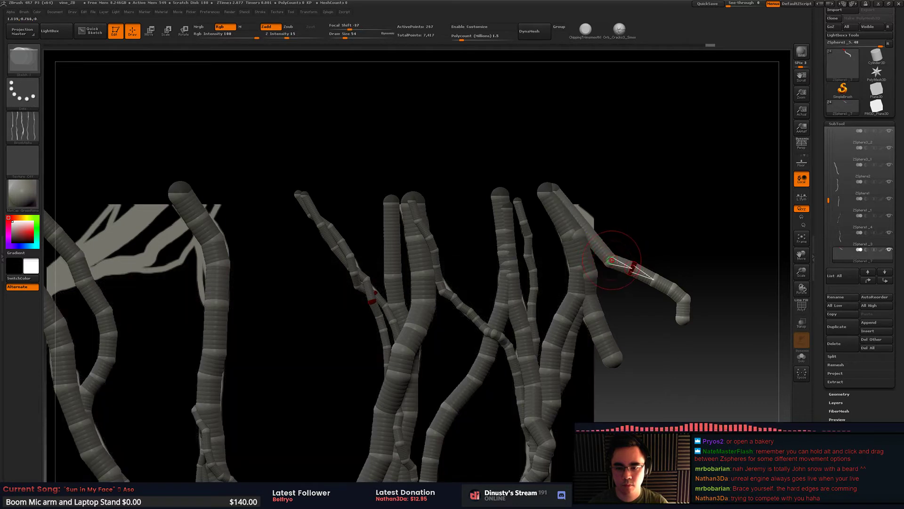
Step: Move the copy's middle joints back toward the trunk tip so they line up along a straight diagonal branch
key(w)
drag(611, 260, 576, 220)
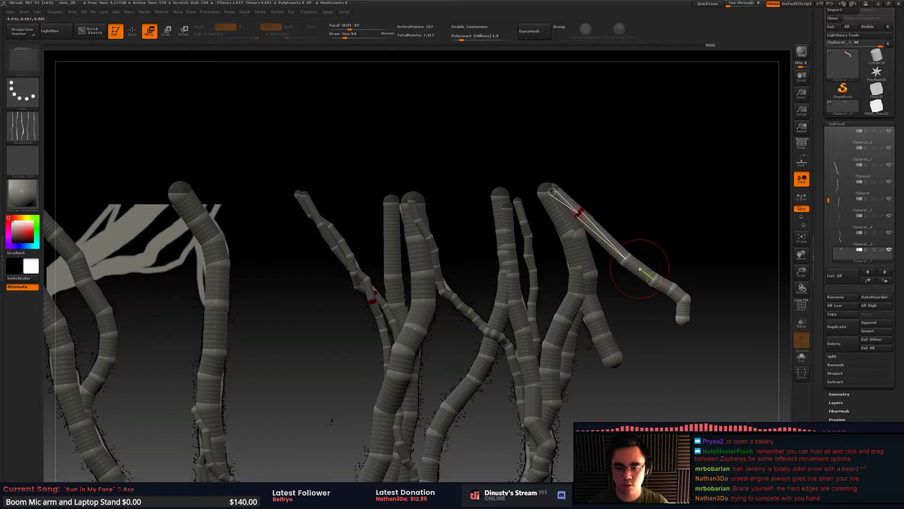
drag(625, 258, 609, 219)
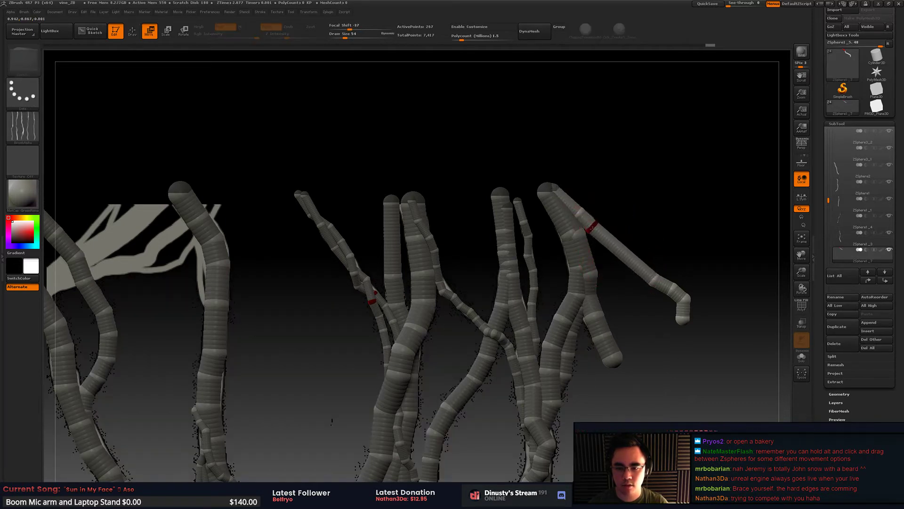
drag(660, 283, 685, 318)
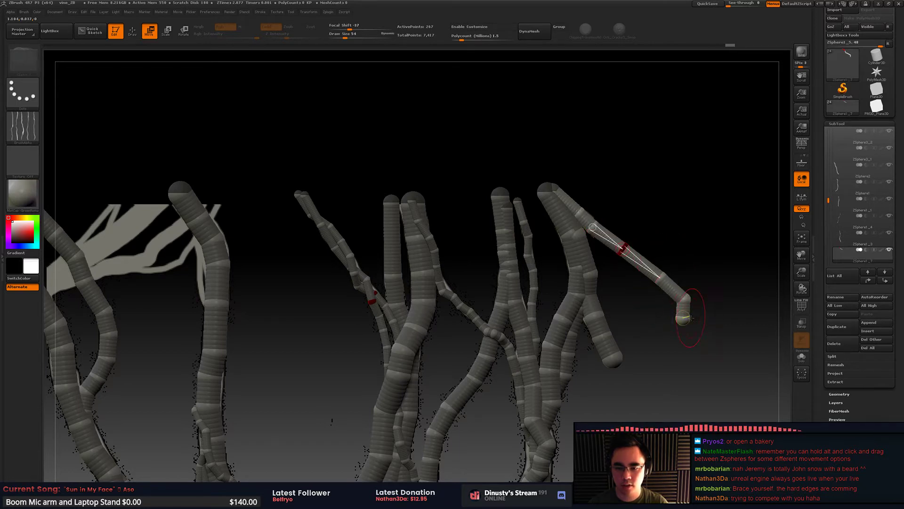
Step: Shorten the diagonal branch by deleting the last three joints at its outer end
key(q)
alt+click(683, 319)
alt+click(686, 299)
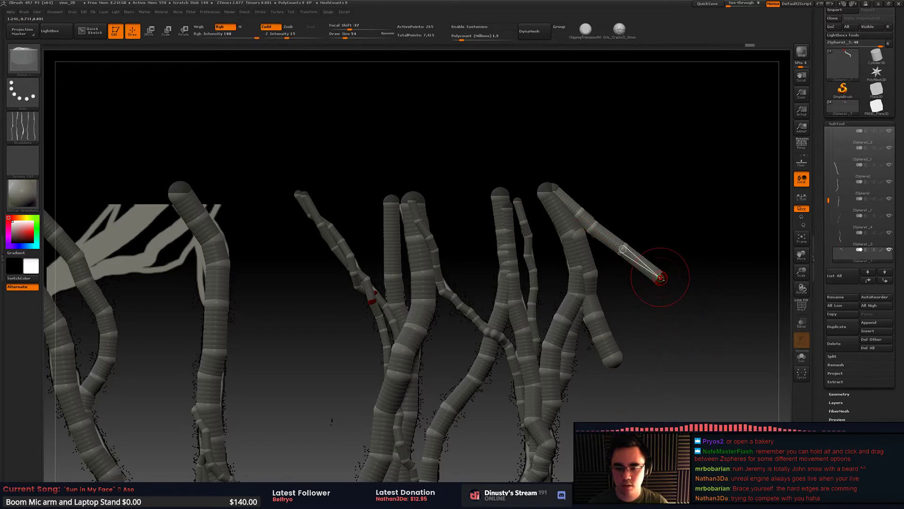
alt+click(659, 277)
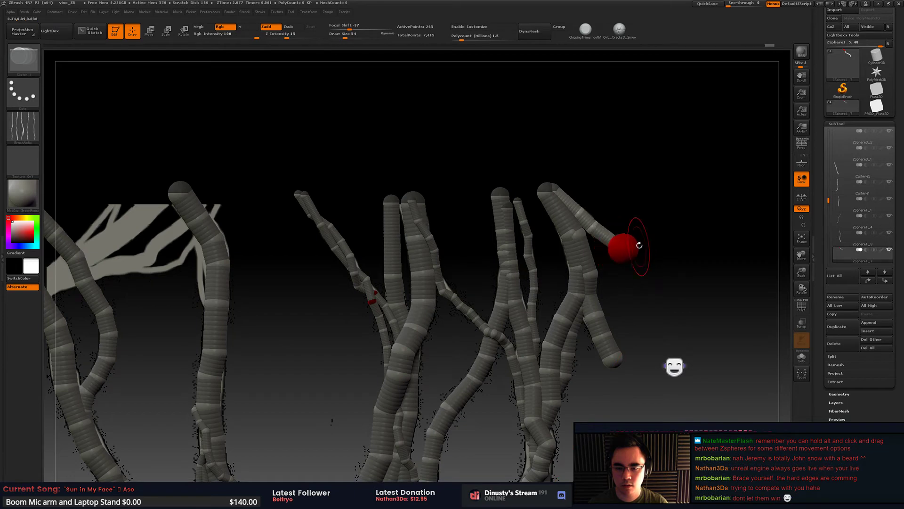
Step: Move the shortened branch's end, middle and root joints to cover the small silhouette piece beside the far-right trunk's tip
key(w)
mouse_move(624, 250)
mouse_down()
mouse_move(660, 246)
mouse_move(615, 239)
mouse_up()
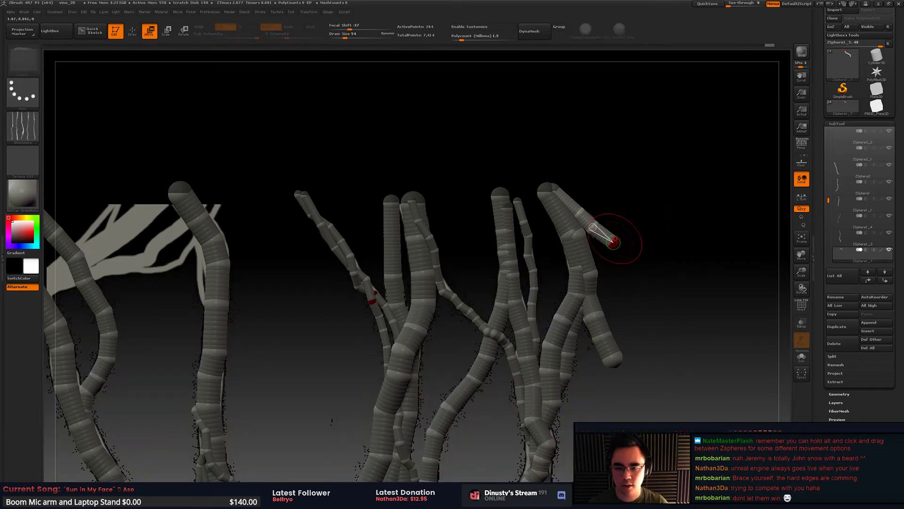
mouse_move(583, 211)
mouse_down()
mouse_move(597, 186)
mouse_move(576, 214)
mouse_up()
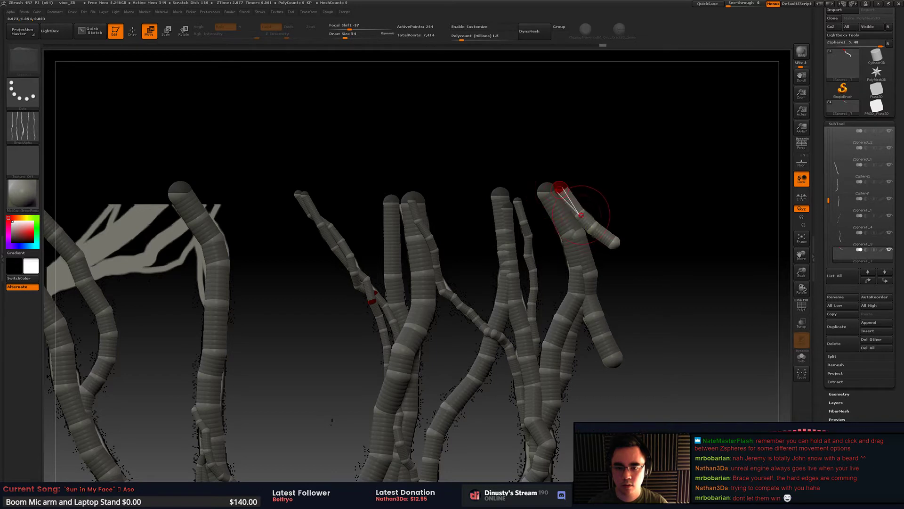
mouse_move(581, 215)
mouse_down()
mouse_move(596, 228)
mouse_move(556, 198)
mouse_move(587, 161)
mouse_move(573, 114)
mouse_up()
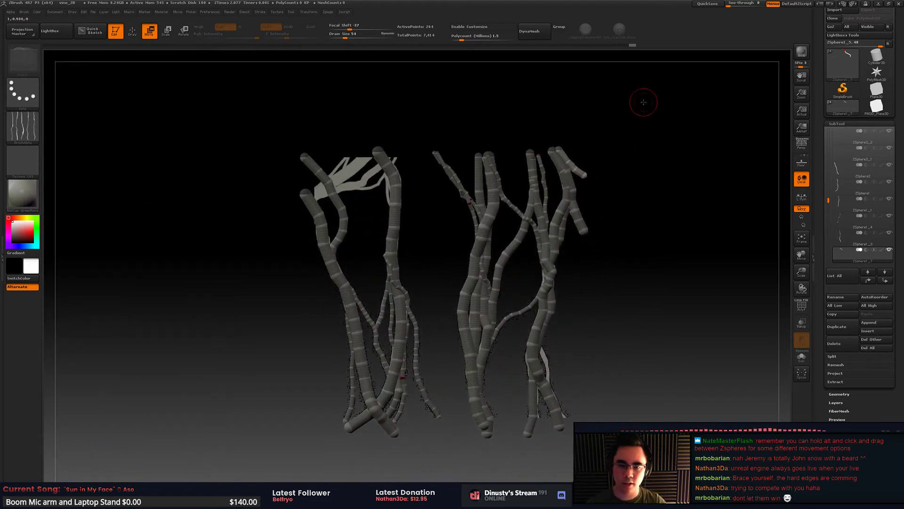
Step: Save the project under its existing file name
key(ctrl+s)
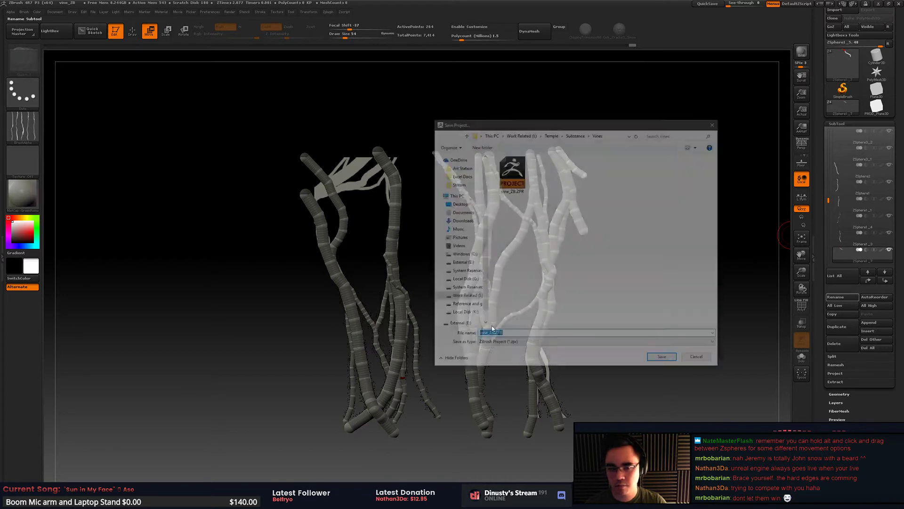
key(Return)
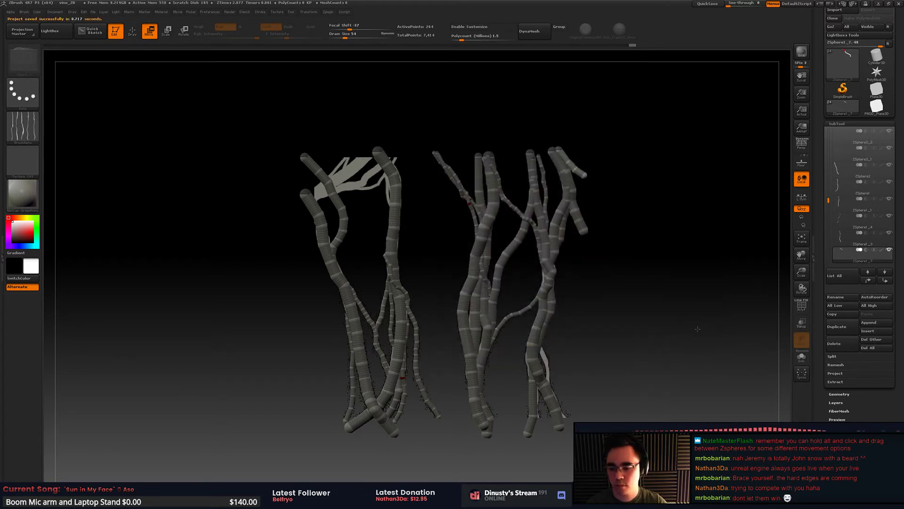
drag(665, 307, 703, 269)
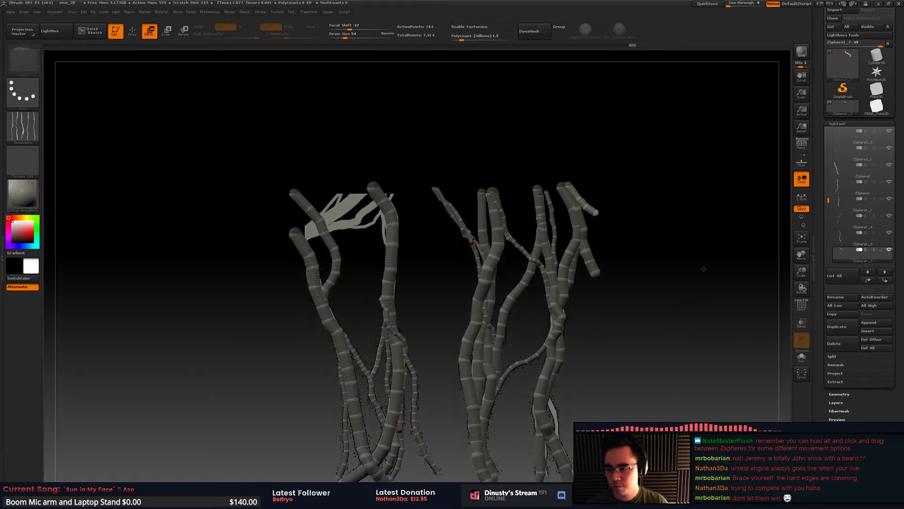
mouse_move(626, 226)
alt+mouse_down()
mouse_move(606, 227)
mouse_move(615, 236)
mouse_move(628, 196)
mouse_move(624, 219)
alt+mouse_up()
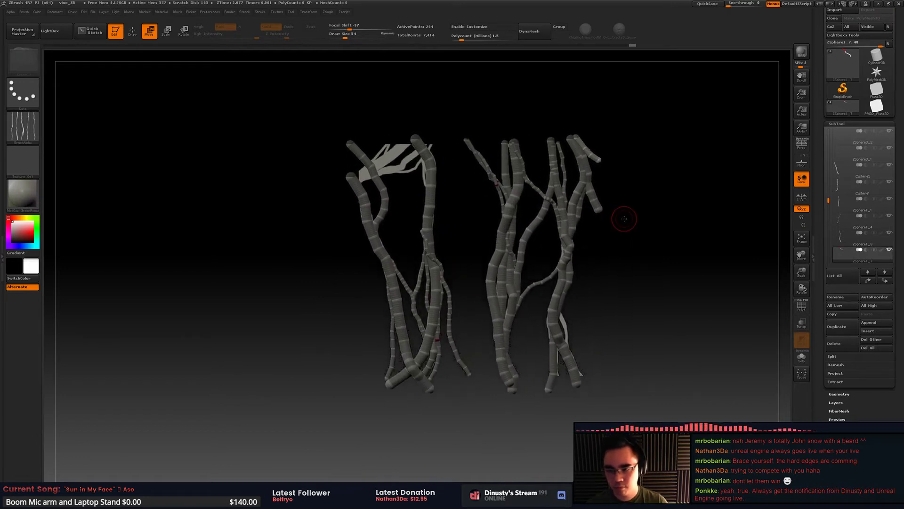
key(q)
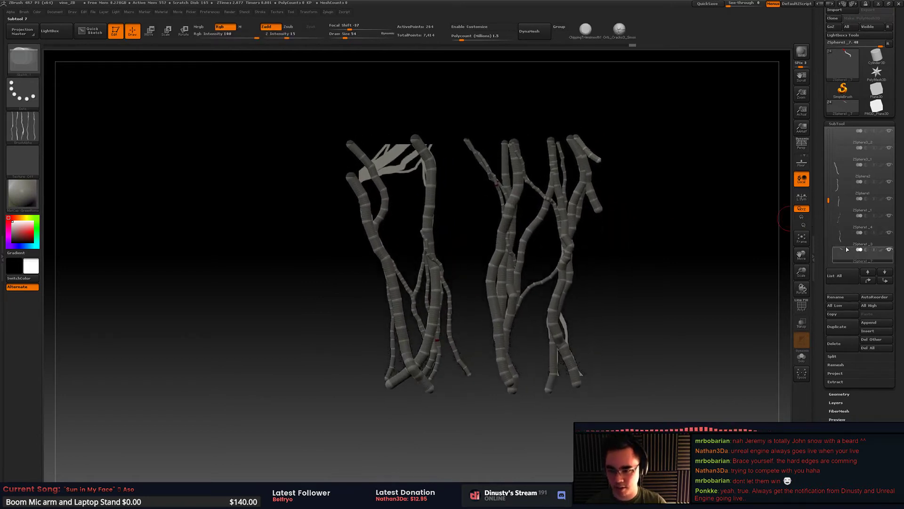
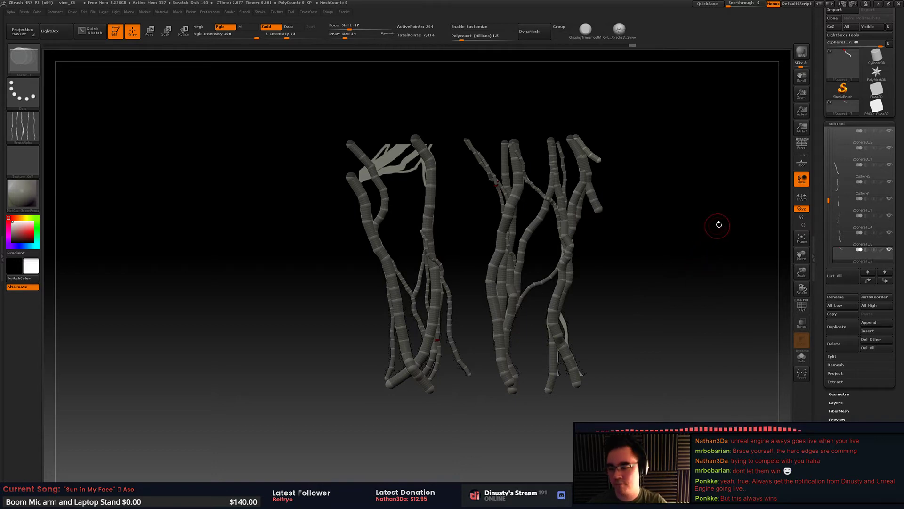
mouse_move(833, 177)
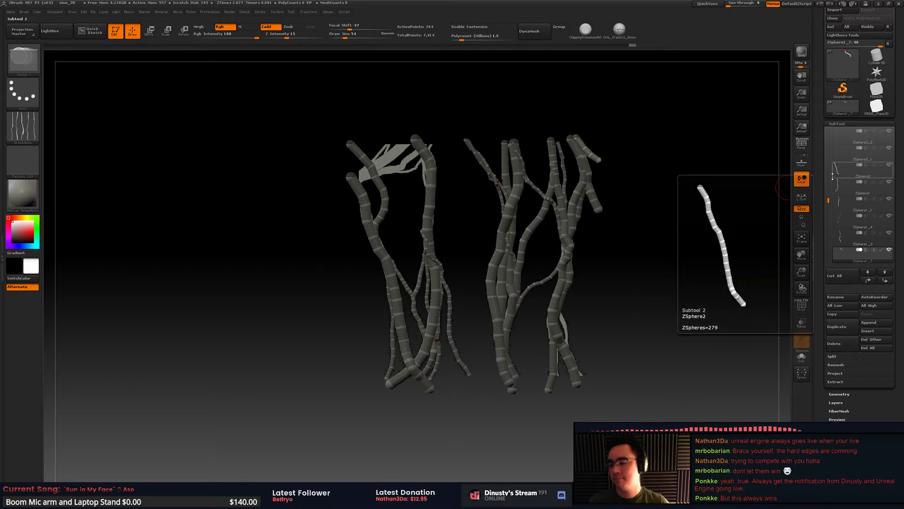
Step: Duplicate the thin upright branch between the upper arms of the far-right trunk, with its skin preview turned off
alt+drag(646, 275, 658, 249)
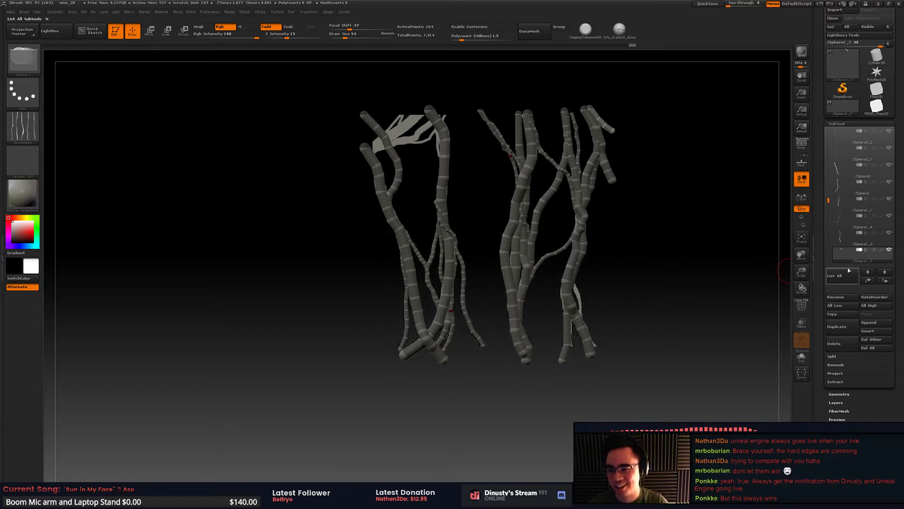
alt+click(580, 260)
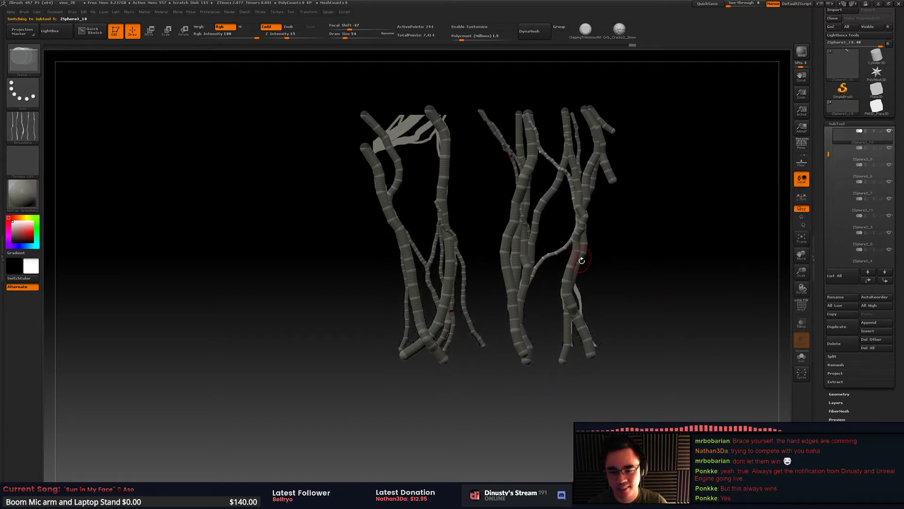
alt+click(589, 148)
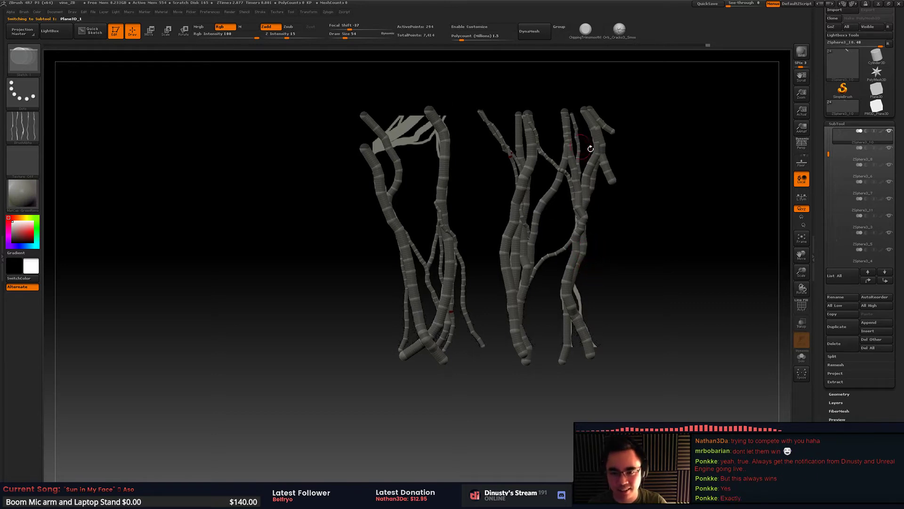
alt+click(578, 147)
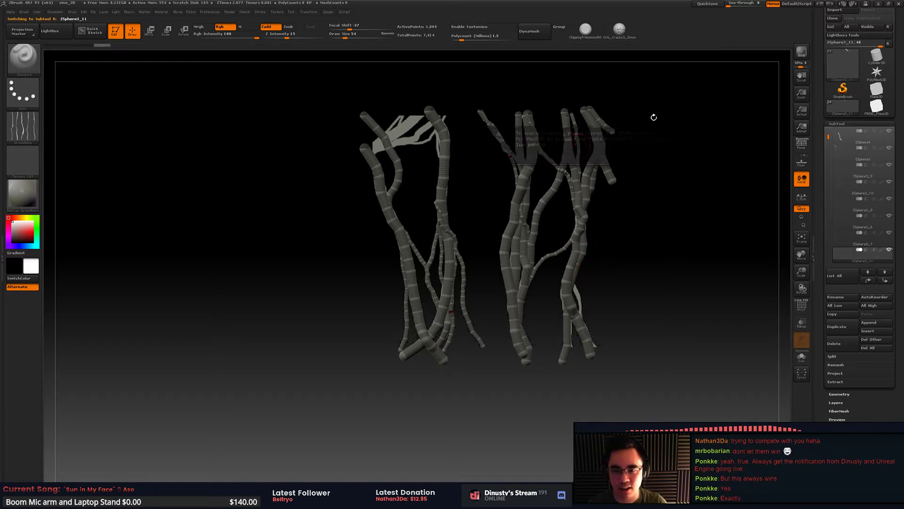
key(a)
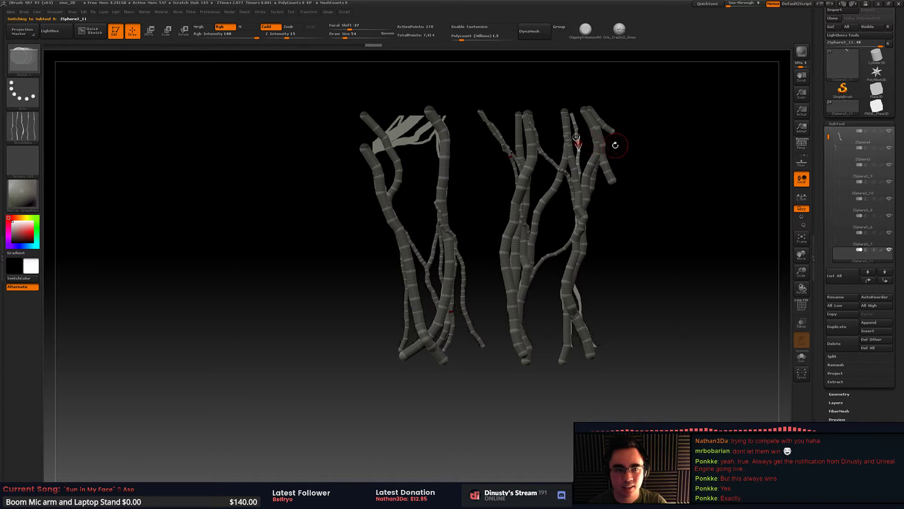
alt+drag(617, 137, 676, 178)
key(w)
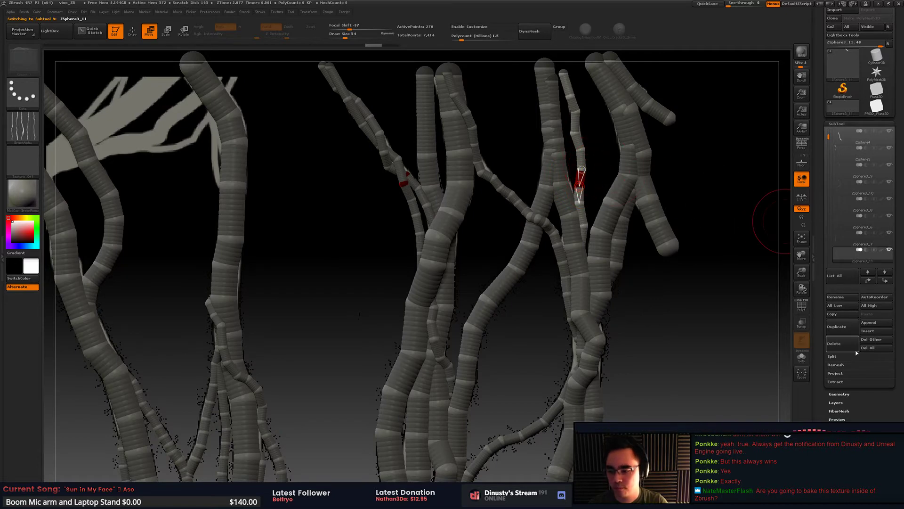
click(850, 326)
Step: Raise the draw size to 628 so that the whole copied branch can be moved at once
mouse_move(617, 313)
alt+mouse_down()
mouse_move(621, 244)
mouse_move(612, 218)
alt+mouse_up()
key(space)
mouse_move(623, 160)
alt+mouse_down()
mouse_move(619, 189)
mouse_move(666, 186)
mouse_move(634, 195)
alt+mouse_up()
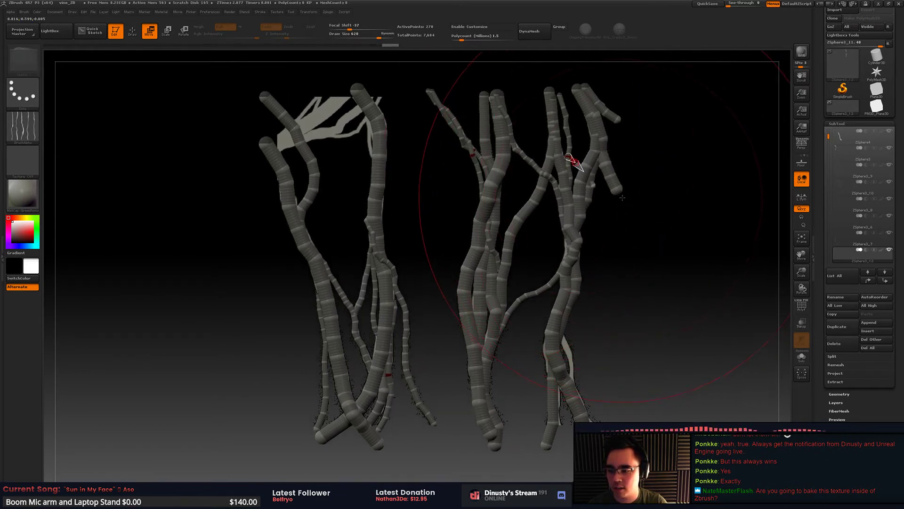
key(q)
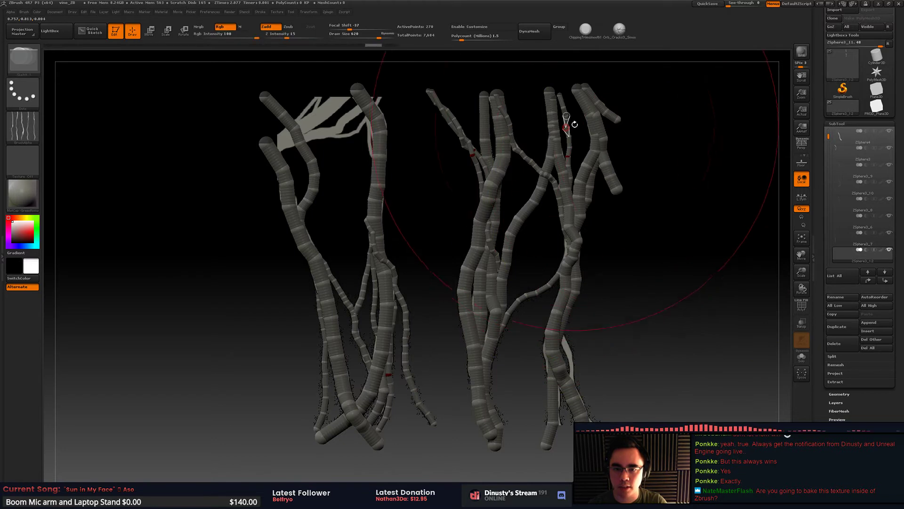
click(560, 96)
key(ctrl+z)
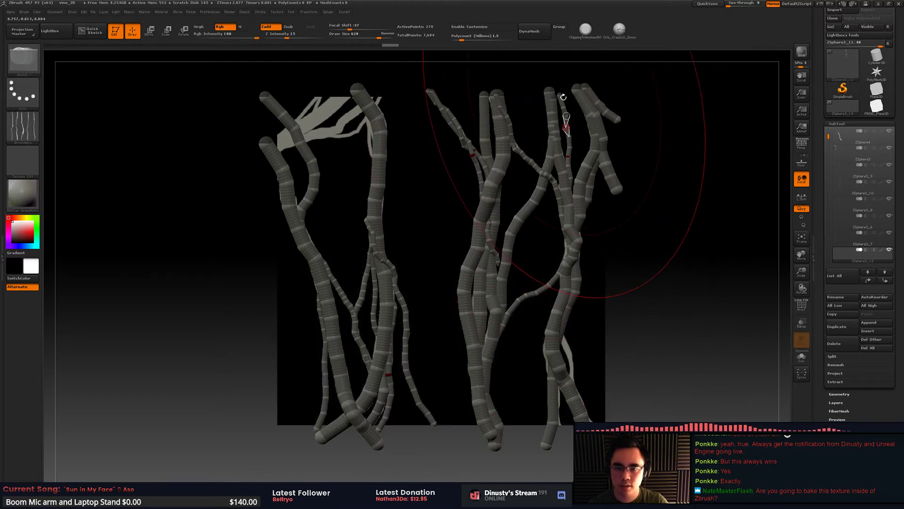
Step: Move the whole copied branch down beside the lower end of the far-right trunk
key(w)
drag(559, 95, 624, 140)
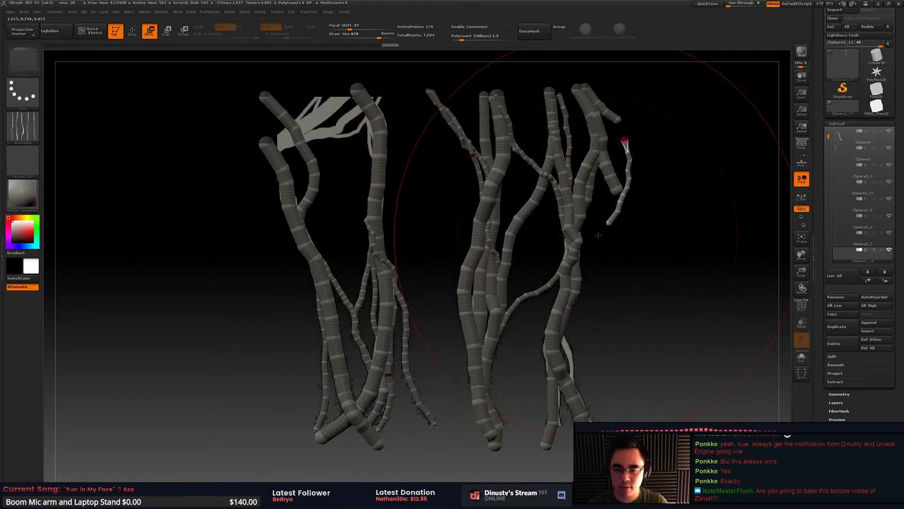
drag(610, 222, 586, 399)
Step: Set the draw size to 112 and move the copy's middle and upper joints in toward the silhouette beside the far-right trunk
mouse_move(623, 325)
alt+mouse_down()
mouse_move(628, 342)
mouse_move(643, 210)
alt+mouse_up()
key(space)
drag(608, 278, 597, 279)
drag(613, 336, 536, 357)
mouse_move(616, 224)
mouse_down()
mouse_move(541, 310)
mouse_move(599, 271)
mouse_move(595, 282)
mouse_move(615, 226)
mouse_up()
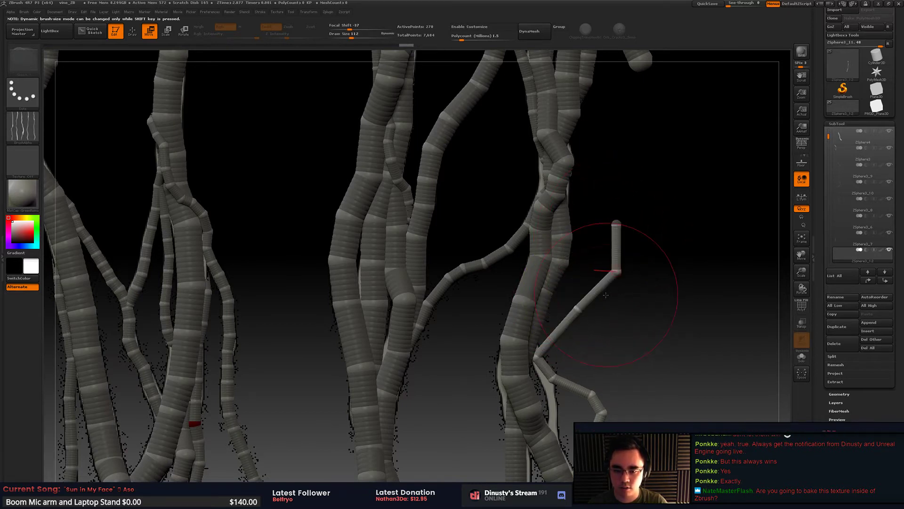
drag(599, 289, 604, 296)
mouse_move(616, 223)
mouse_down()
mouse_move(582, 263)
mouse_move(585, 253)
mouse_move(539, 335)
mouse_move(535, 283)
mouse_move(556, 392)
mouse_move(547, 373)
mouse_move(566, 312)
mouse_move(572, 329)
mouse_up()
Step: Set the draw size to 51 and place the copy's upper joints along the thin silhouette strip beside the trunk
key(space)
drag(530, 271, 534, 281)
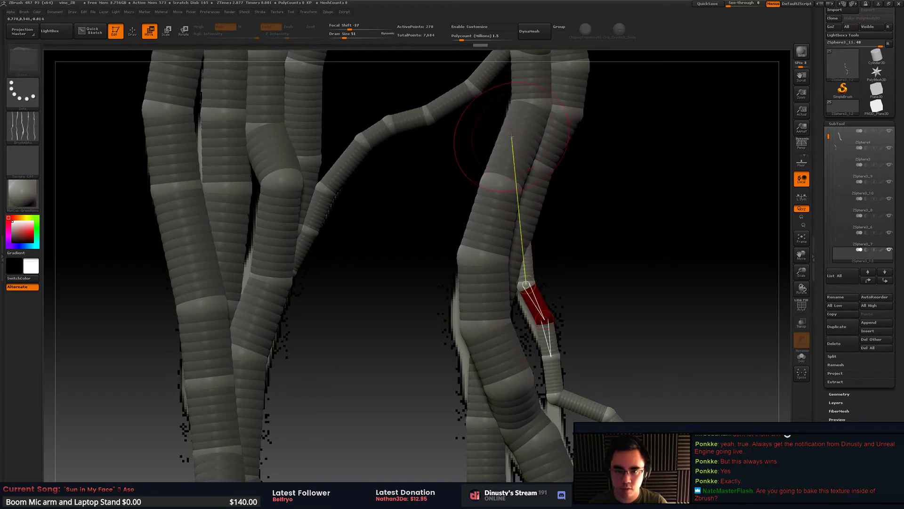
drag(511, 141, 506, 220)
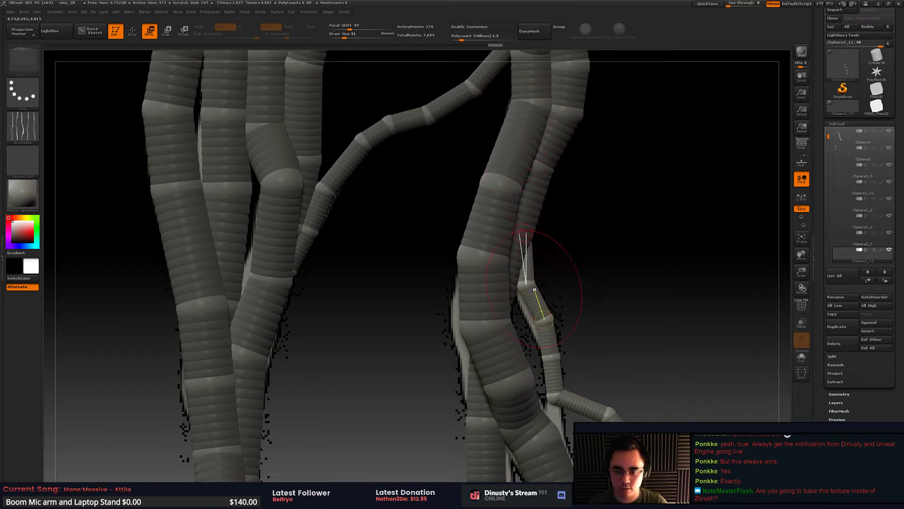
drag(538, 303, 535, 309)
drag(526, 269, 525, 276)
drag(542, 317, 547, 321)
Step: Move the copy's lower joints along the trunk's outer edge so the branch ends over the silhouette tip at its foot
alt+drag(573, 363, 570, 294)
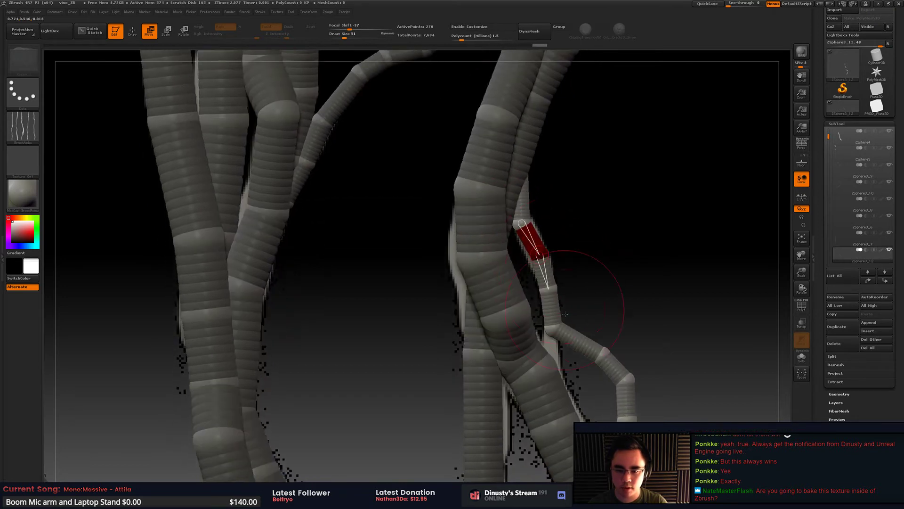
drag(577, 352, 549, 360)
alt+drag(587, 277, 565, 309)
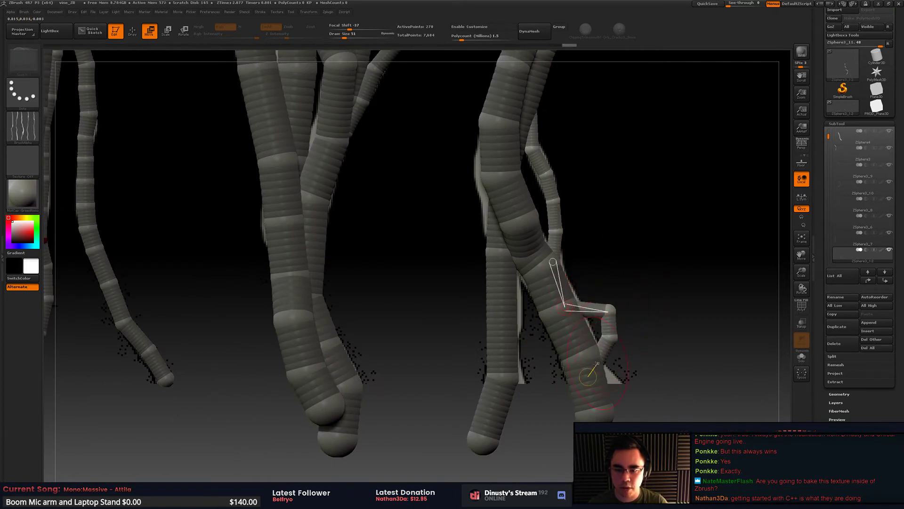
drag(600, 360, 628, 394)
drag(607, 337, 586, 339)
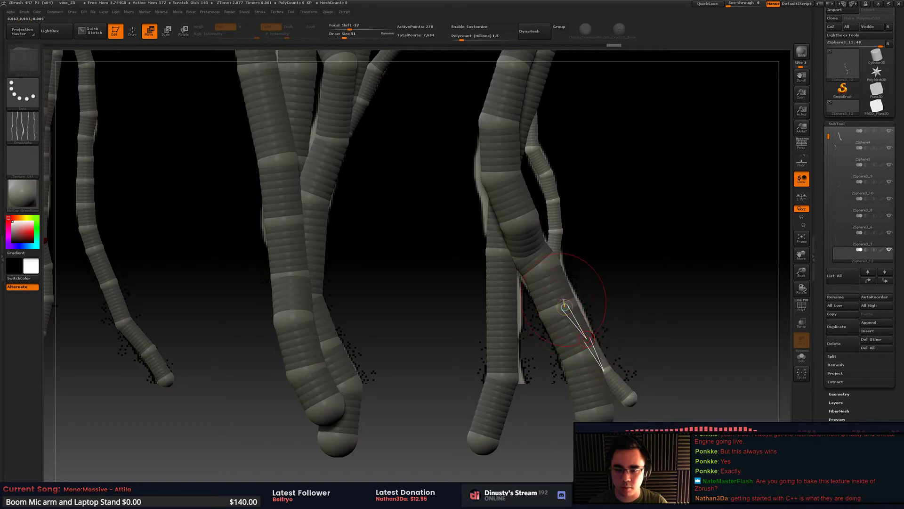
drag(565, 306, 566, 305)
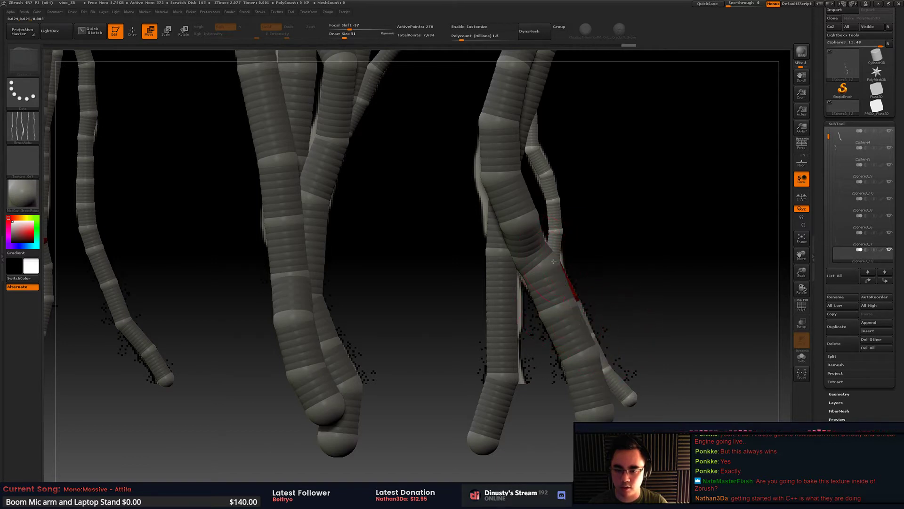
Step: Adjust the copy's middle joints to follow the curve of the silhouette strip beside the trunk
drag(558, 268, 559, 275)
drag(559, 239, 553, 239)
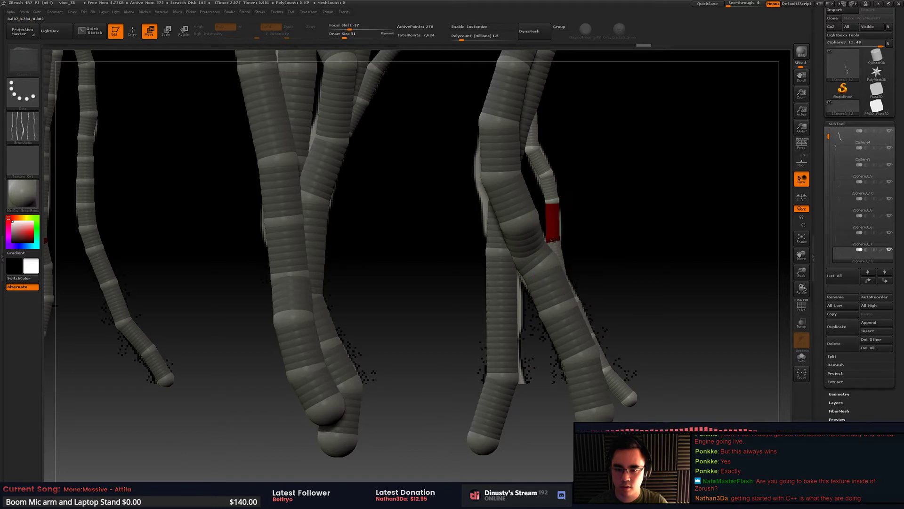
drag(553, 203, 554, 206)
ctrl+right_drag(554, 208, 565, 271)
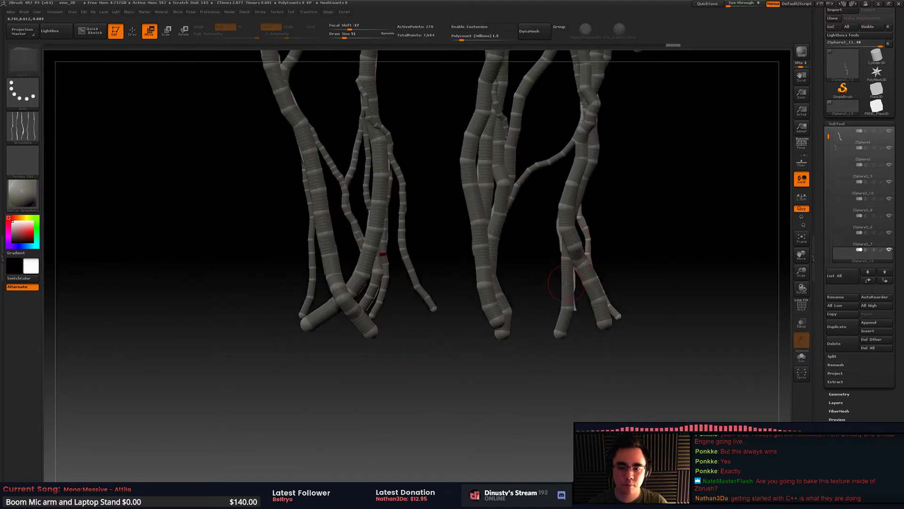
Step: Add a joint near the upper end of the straight lower branch under the far-right trunk
alt+click(567, 263)
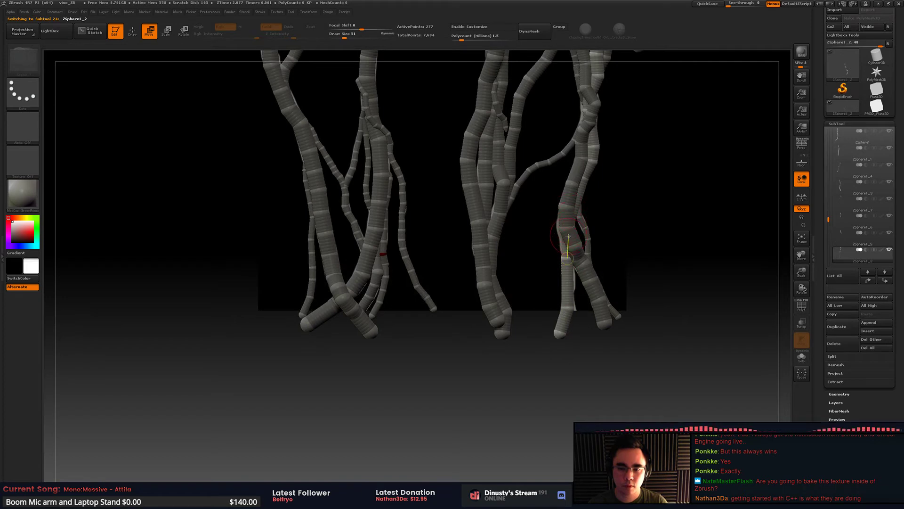
key(q)
click(565, 236)
key(w)
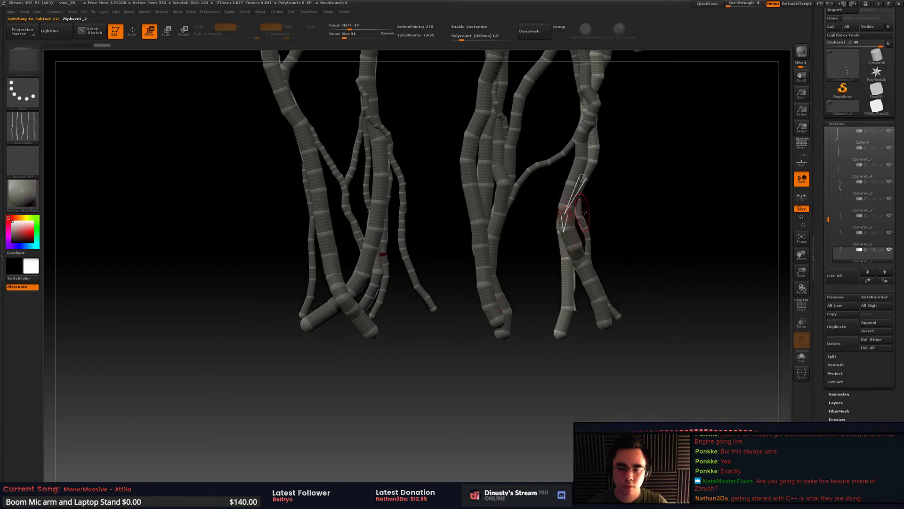
Step: Reselect the thin copied branch, set the draw size to 27 and tuck its upper joints against the far-right trunk
ctrl+right_drag(591, 201, 598, 208)
alt+click(583, 178)
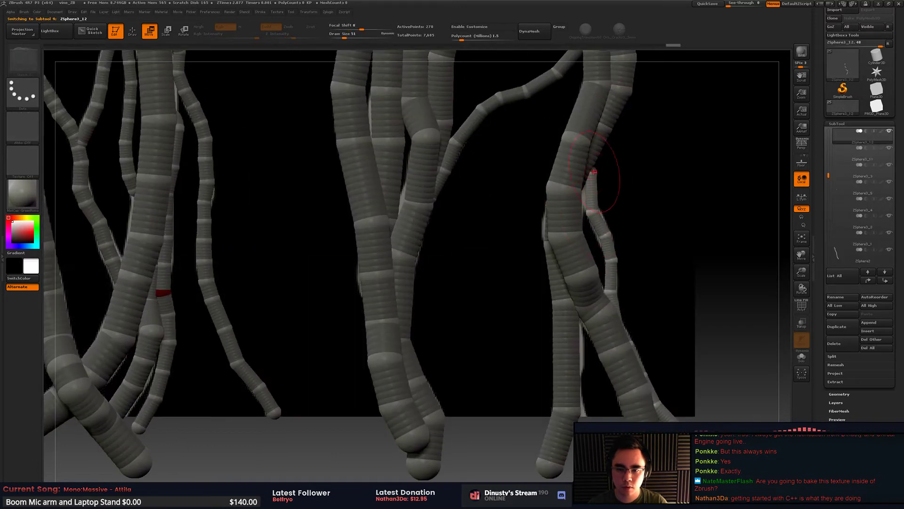
click(587, 193)
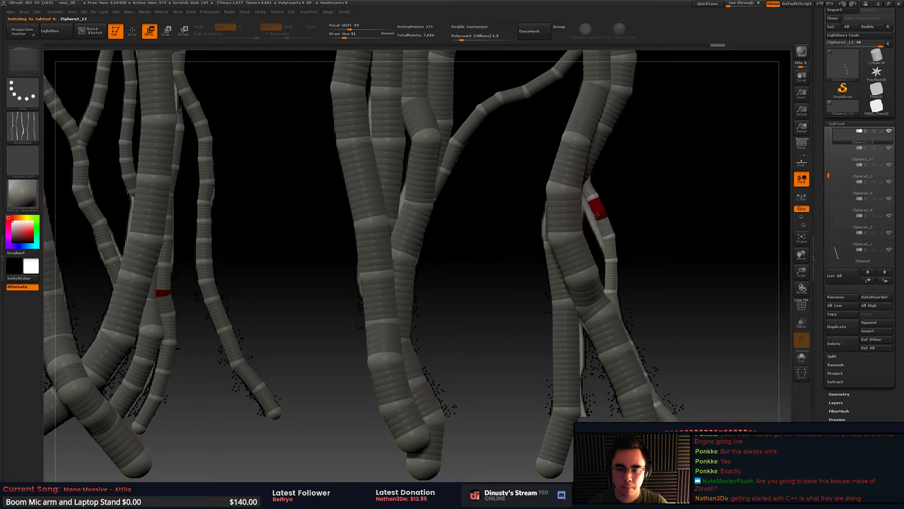
key(space)
drag(584, 209, 571, 209)
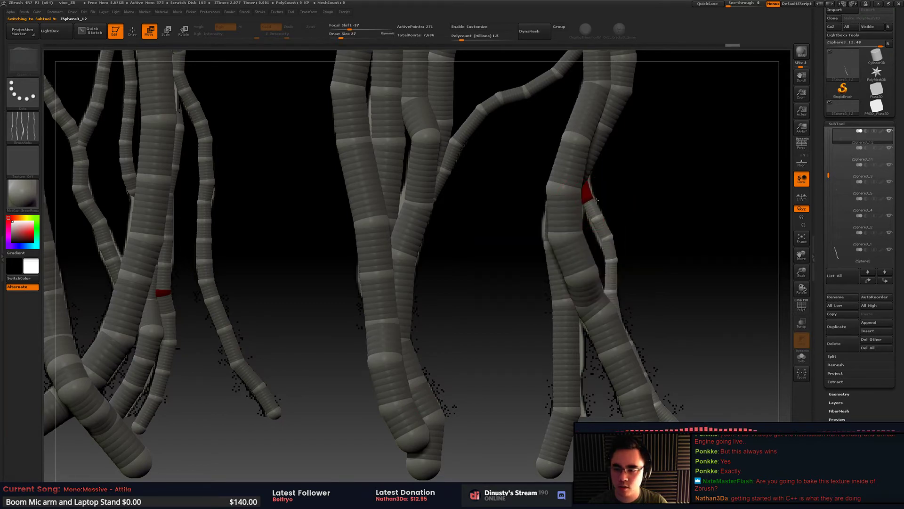
Step: Select the thin branch that forks off between the two left trunks
ctrl+right_drag(628, 174, 630, 155)
alt+right_drag(640, 236, 612, 222)
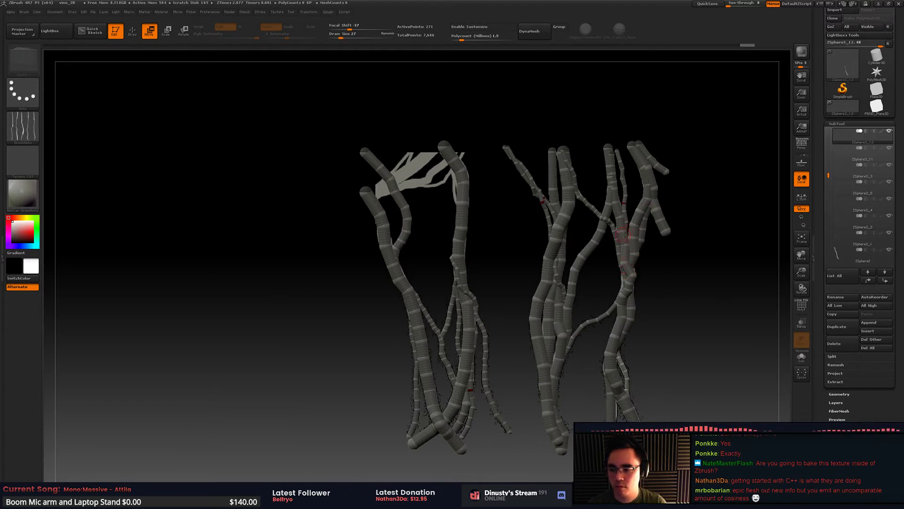
mouse_move(622, 271)
alt+right_down()
mouse_move(624, 258)
mouse_move(642, 255)
alt+right_up()
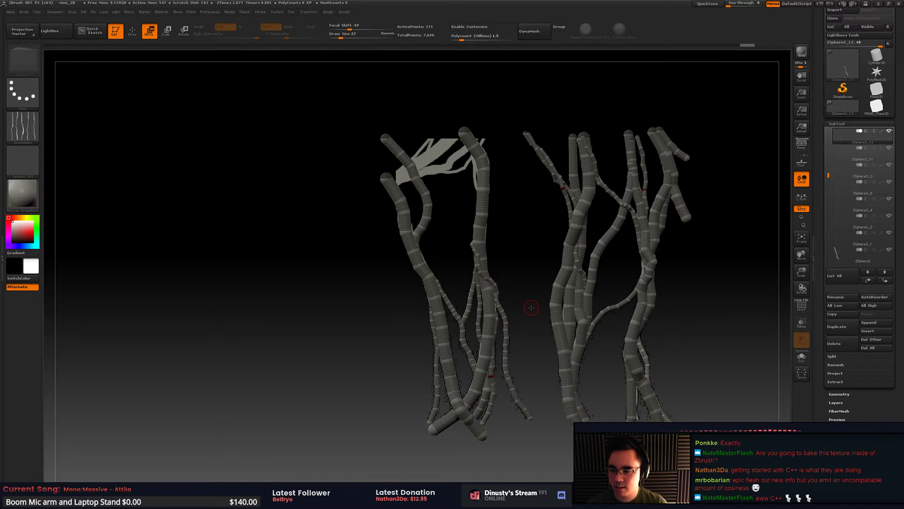
alt+drag(535, 288, 628, 281)
drag(594, 206, 625, 201)
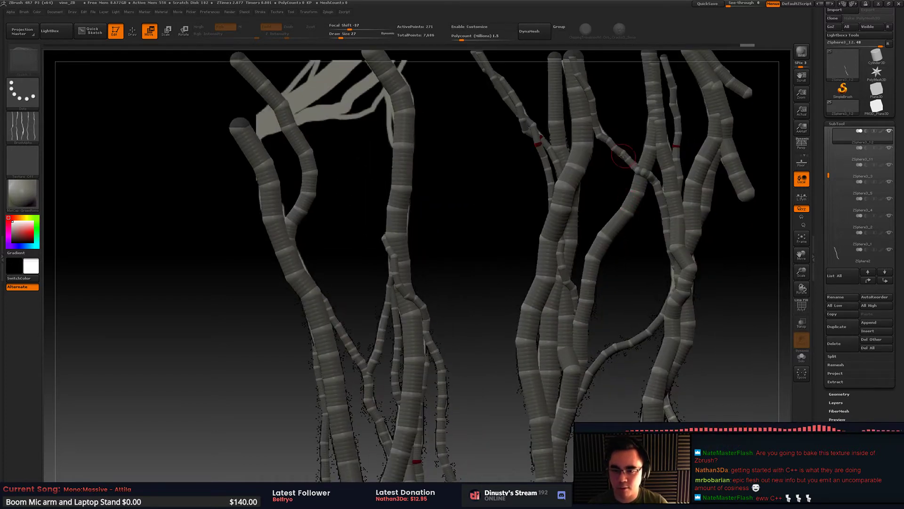
alt+click(603, 135)
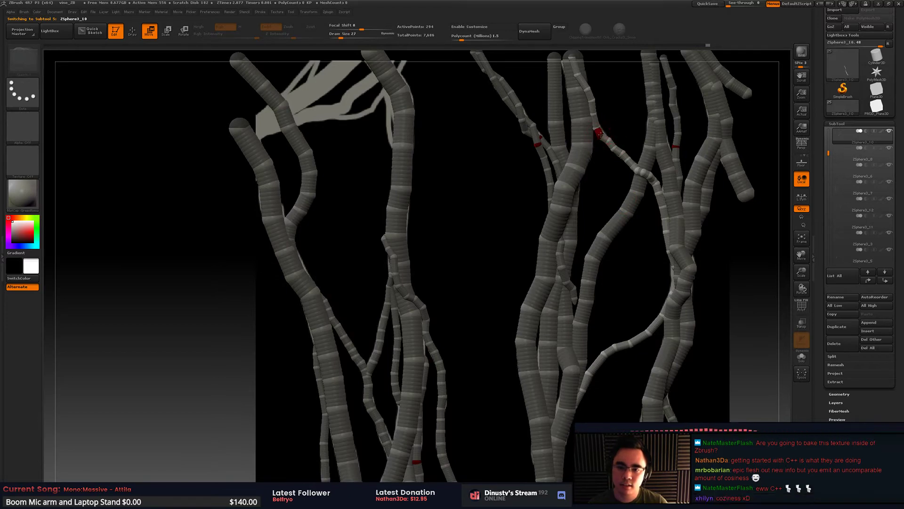
alt+right_drag(601, 135, 629, 173)
alt+right_drag(506, 211, 571, 199)
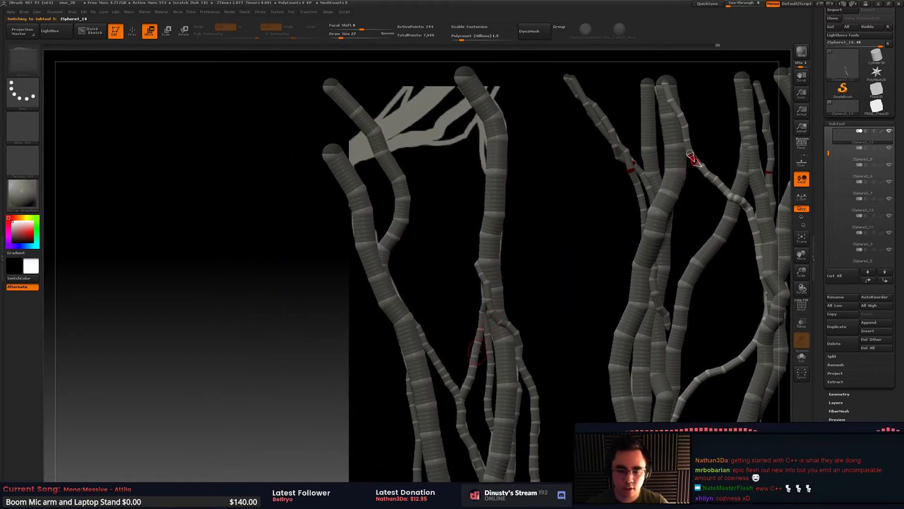
alt+right_drag(466, 245, 468, 241)
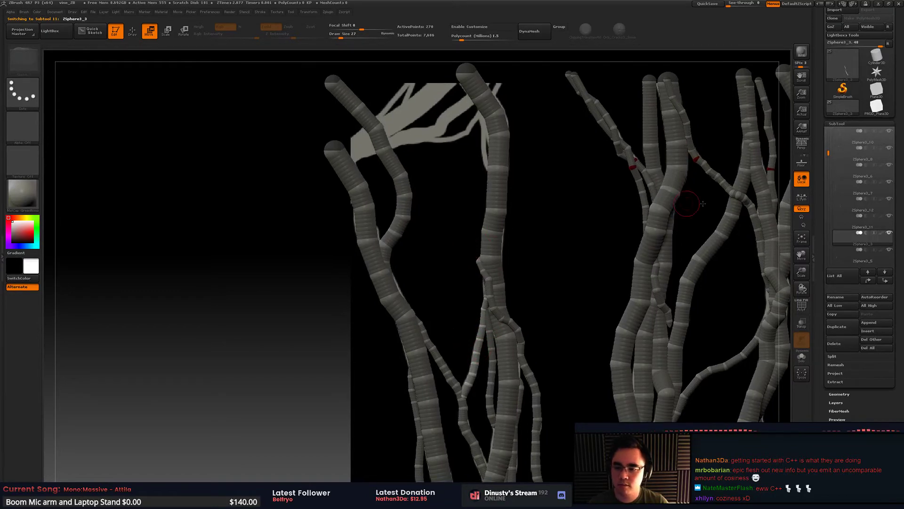
Step: Save the project over its existing file
key(ctrl+s)
double_click(512, 175)
key(y)
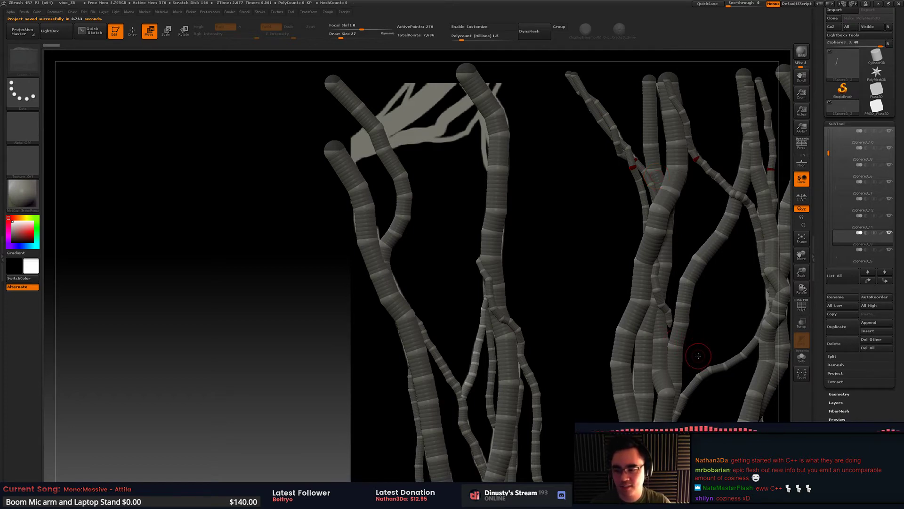
alt+drag(698, 357, 697, 338)
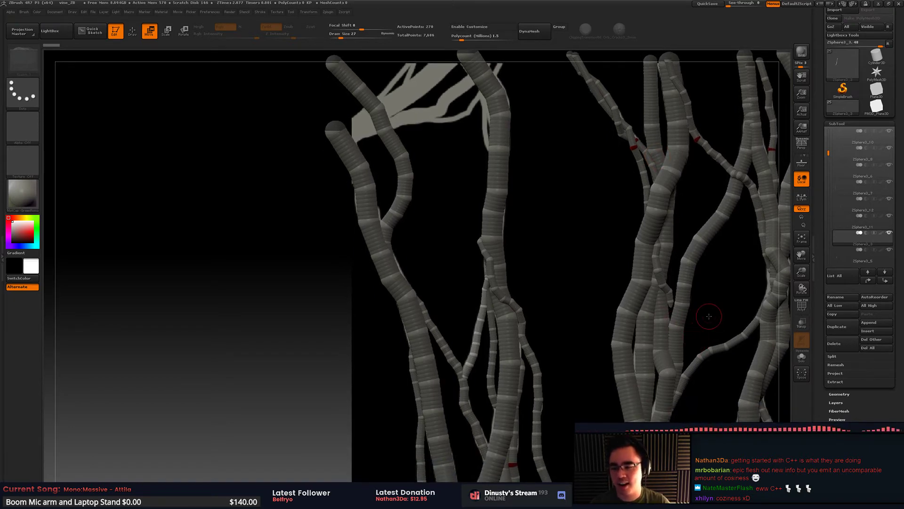
mouse_move(594, 189)
alt+mouse_down()
mouse_move(601, 245)
mouse_move(580, 203)
mouse_move(592, 233)
mouse_move(587, 224)
mouse_move(598, 223)
alt+mouse_up()
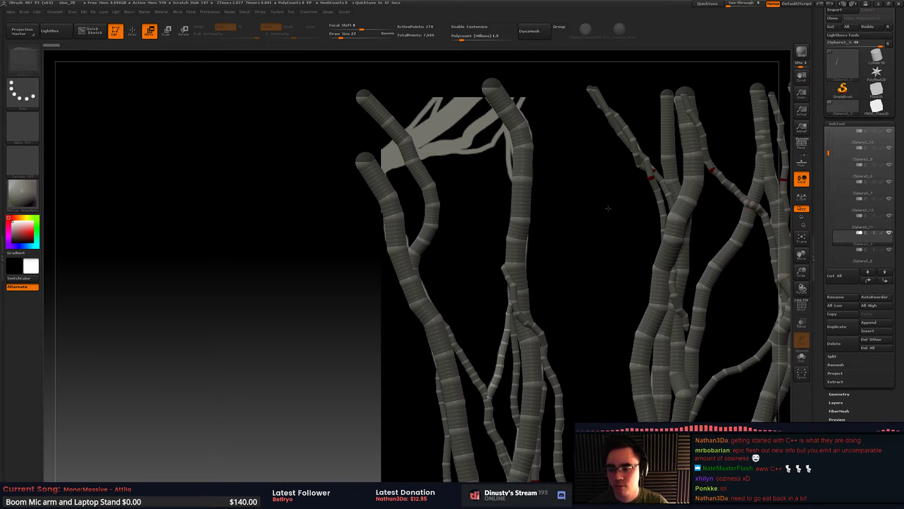
alt+drag(608, 208, 622, 221)
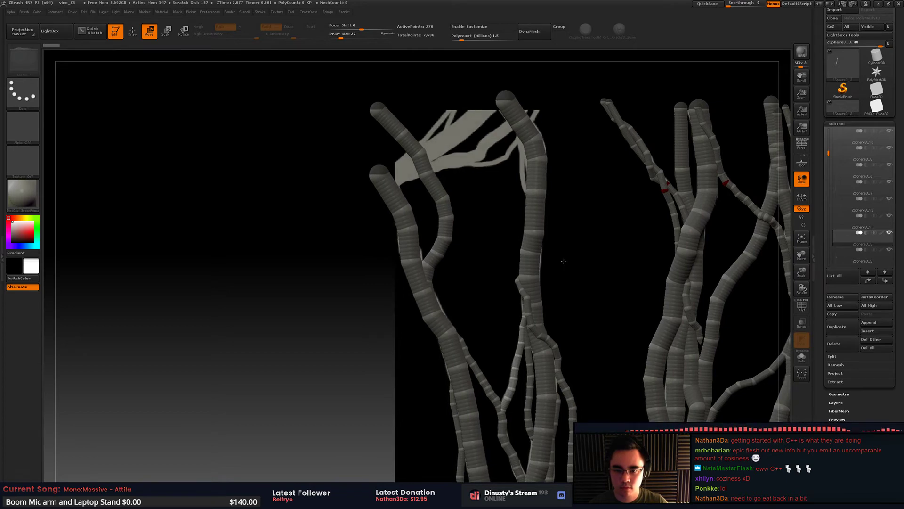
alt+drag(562, 249, 626, 252)
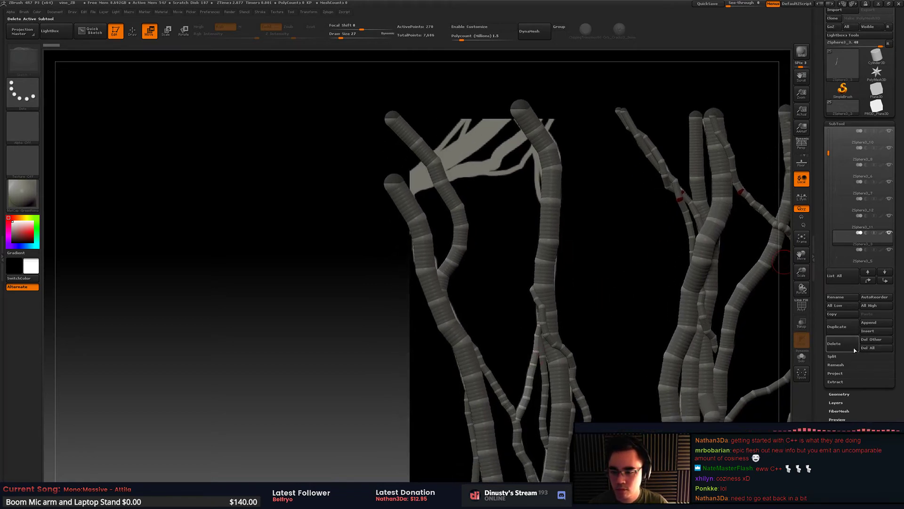
Step: Duplicate the selected thin branch that forks off between the two left trunks
click(846, 326)
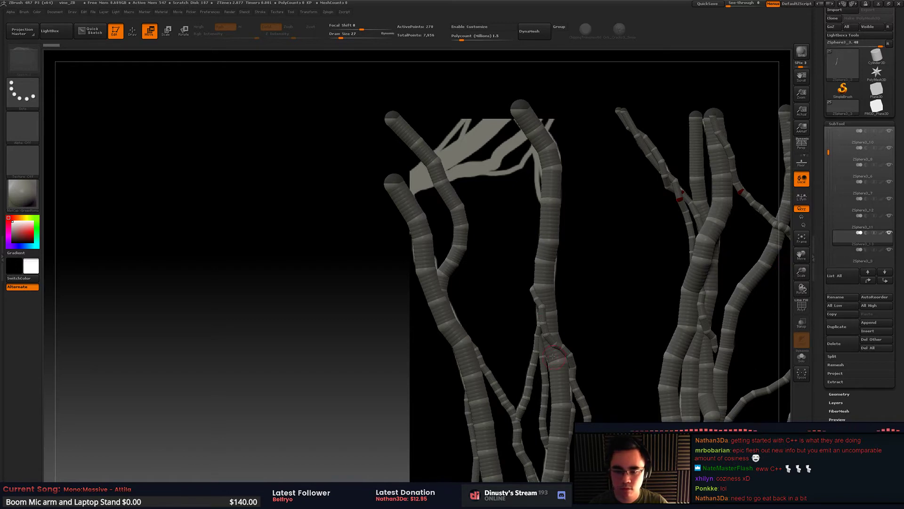
key(q)
key(w)
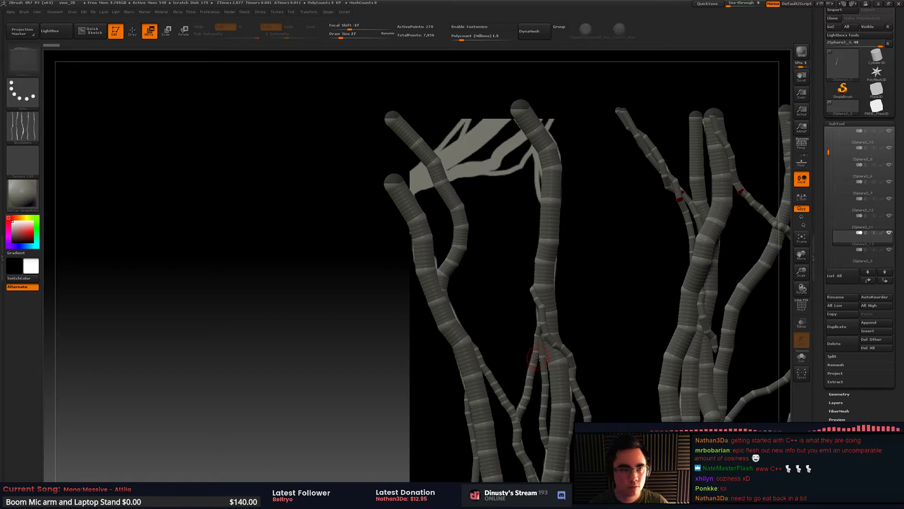
key(e)
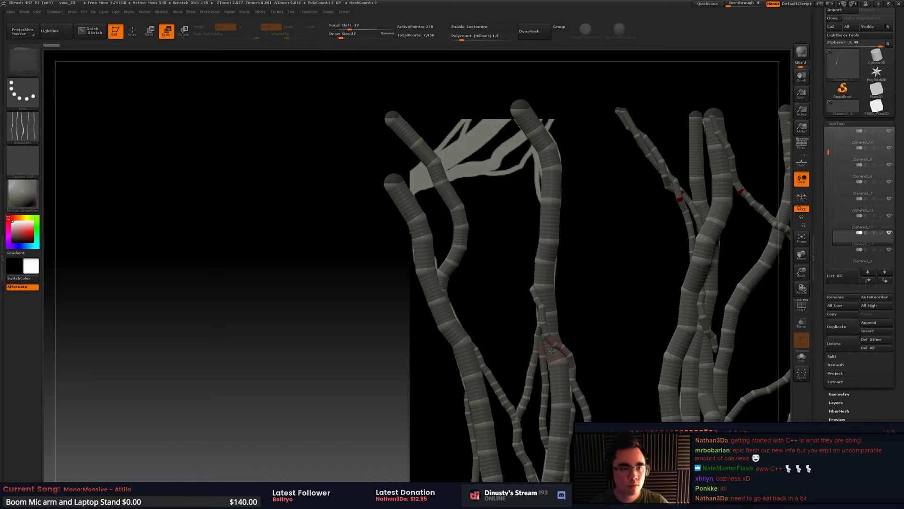
key(space)
drag(558, 355, 550, 357)
key(q)
key(space)
click(533, 360)
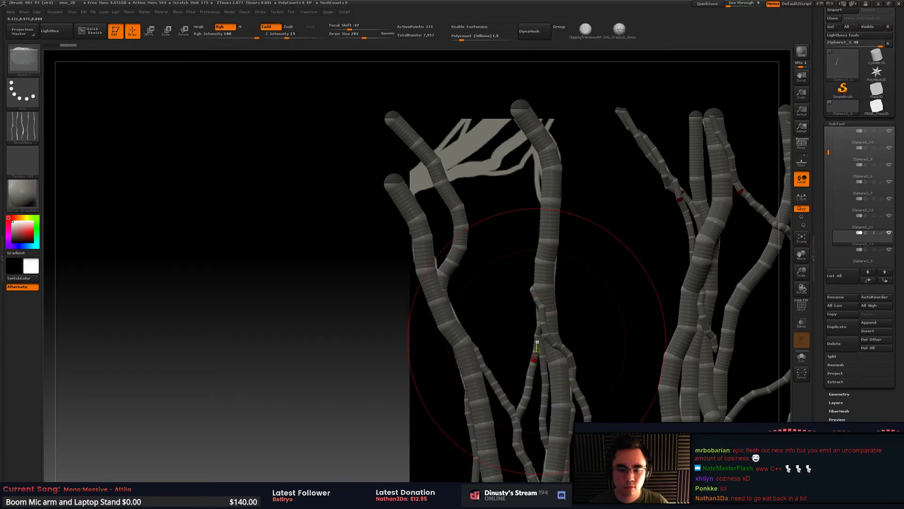
key(w)
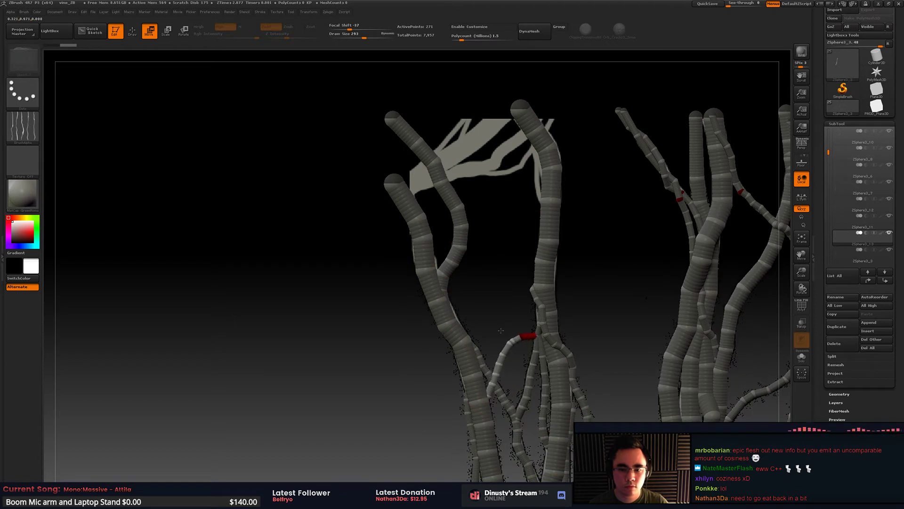
key(ctrl+z)
key(ctrl+z)
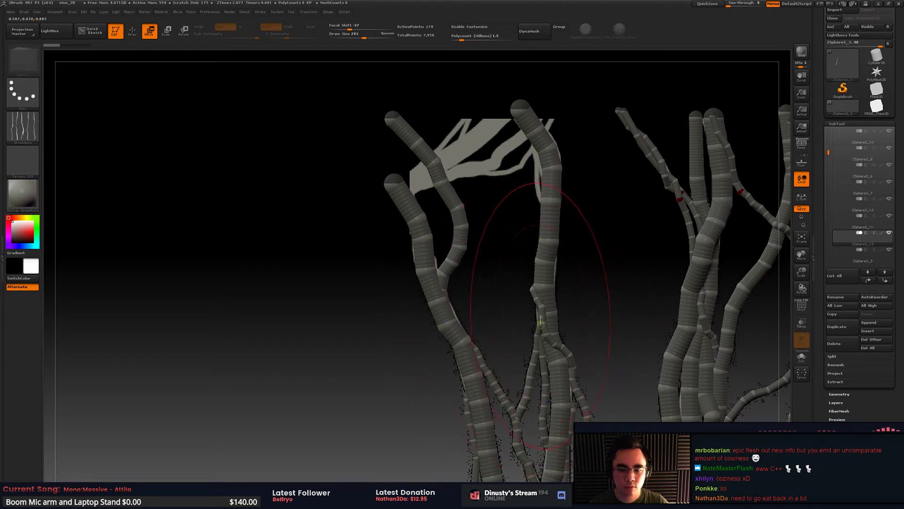
Step: Pull the copied branch's upper joints up to the uncovered silhouette beside the second trunk's top, reducing the draw size to 71
drag(539, 324, 549, 123)
key(space)
drag(529, 238, 485, 204)
key(space)
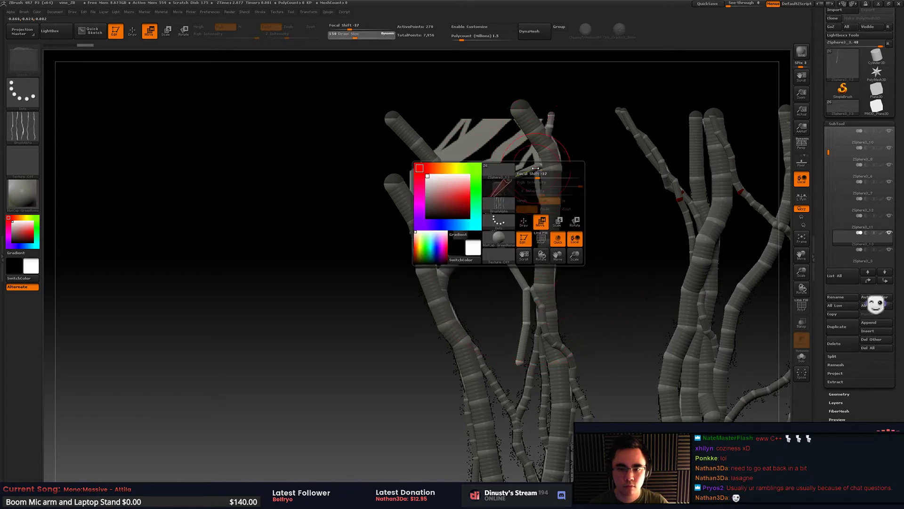
mouse_move(541, 165)
mouse_down()
mouse_move(521, 163)
mouse_move(535, 145)
mouse_up()
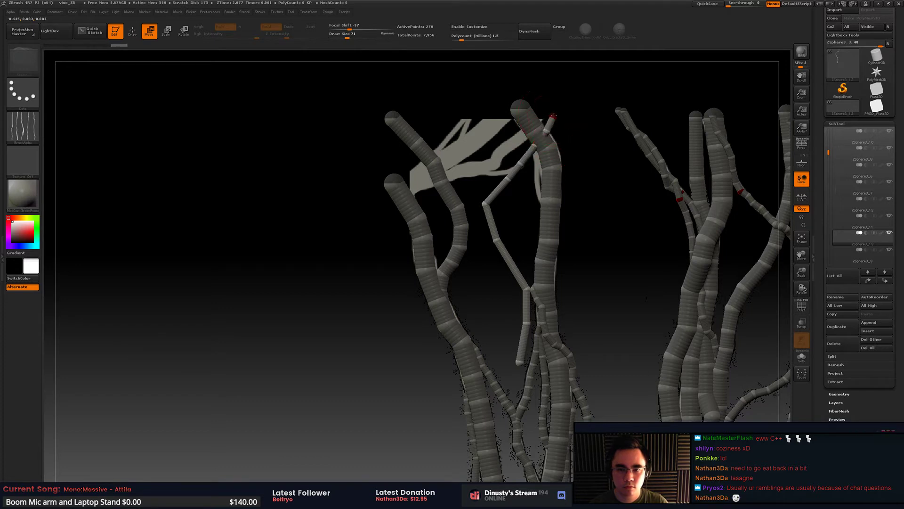
Step: Lay the copy's remaining joints along the lowest silhouette strand between the two left trunks, setting the draw size to 25
mouse_move(573, 202)
alt+mouse_down()
mouse_move(581, 230)
mouse_move(598, 196)
mouse_move(582, 212)
alt+mouse_up()
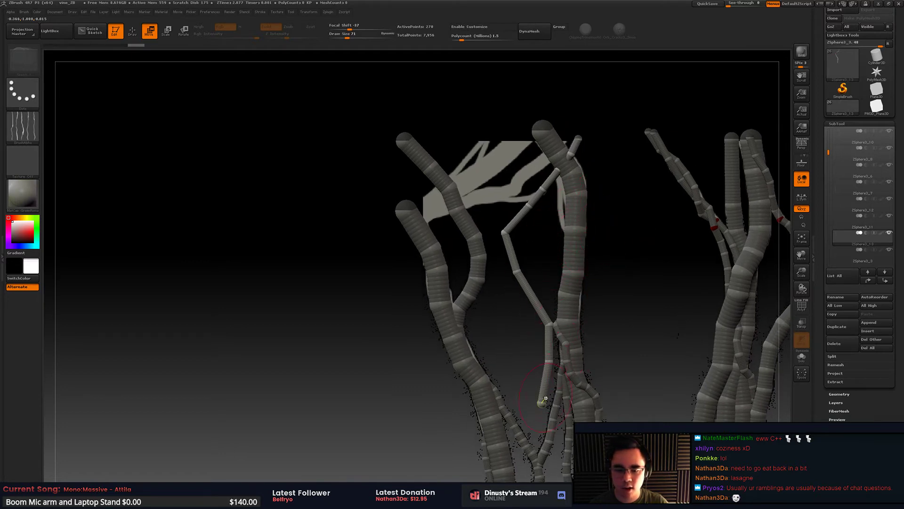
drag(545, 399, 423, 219)
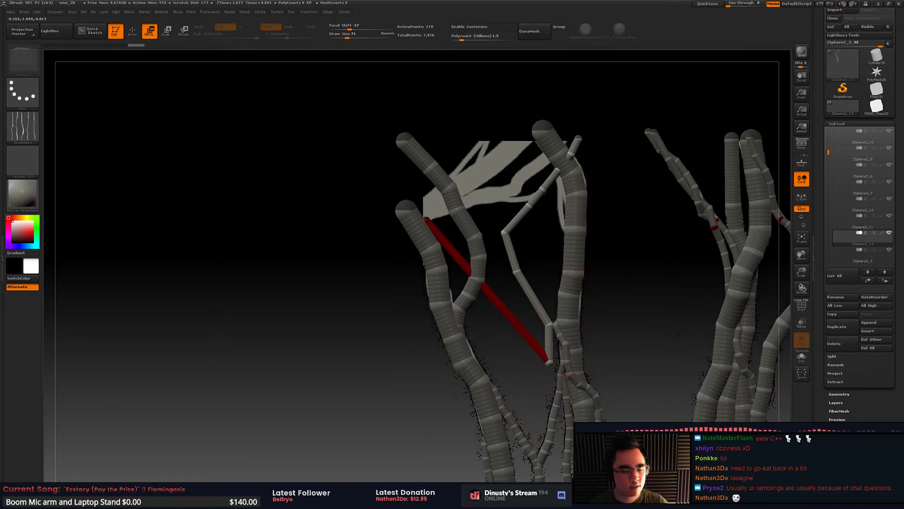
drag(550, 361, 504, 218)
mouse_move(516, 270)
mouse_down()
mouse_move(501, 227)
mouse_move(511, 194)
mouse_move(532, 195)
mouse_move(504, 203)
mouse_up()
mouse_move(512, 193)
mouse_down()
mouse_move(536, 198)
mouse_move(526, 196)
mouse_move(542, 193)
mouse_move(556, 170)
mouse_up()
key(space)
click(538, 199)
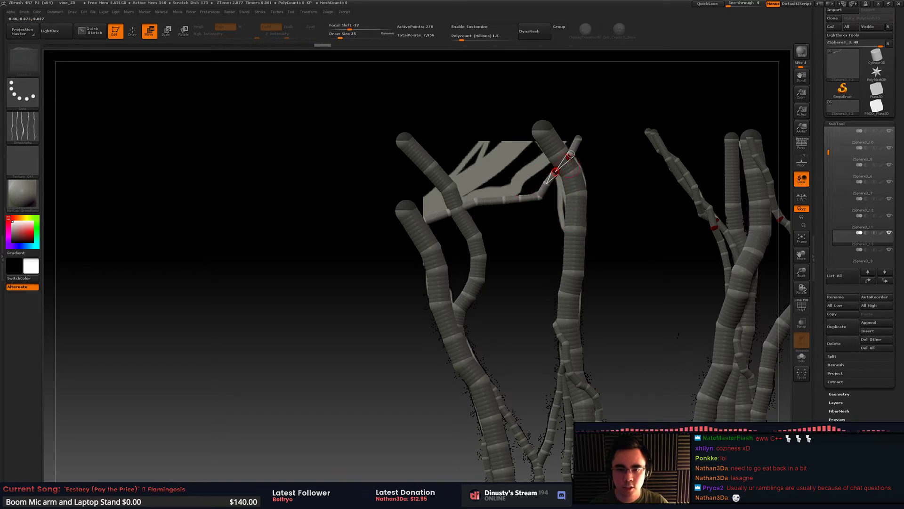
Step: Insert a joint in the copied branch where it crosses the second trunk and shape the bend there
alt+drag(598, 150, 593, 206)
click(517, 275)
drag(496, 325, 411, 322)
key(q)
key(w)
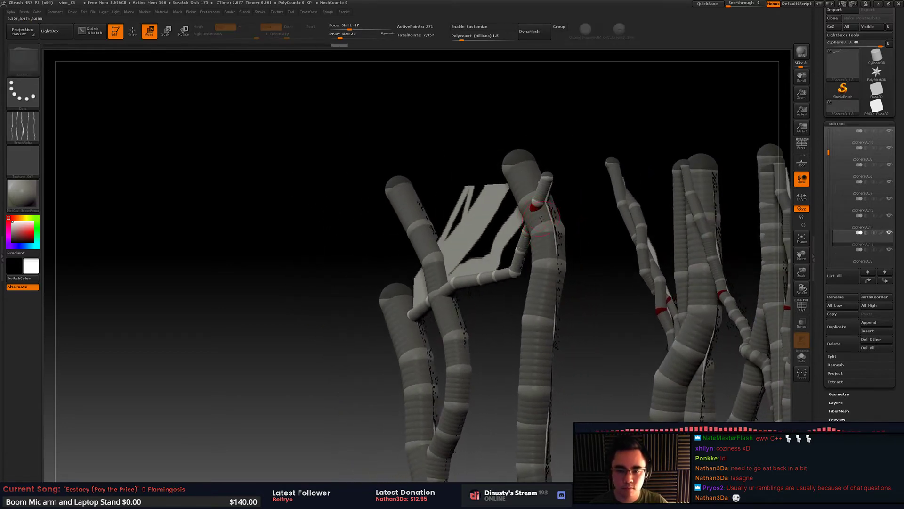
drag(521, 216, 522, 214)
mouse_move(584, 221)
mouse_down()
mouse_move(639, 223)
mouse_move(573, 194)
mouse_move(531, 201)
mouse_move(542, 207)
mouse_move(570, 186)
mouse_up()
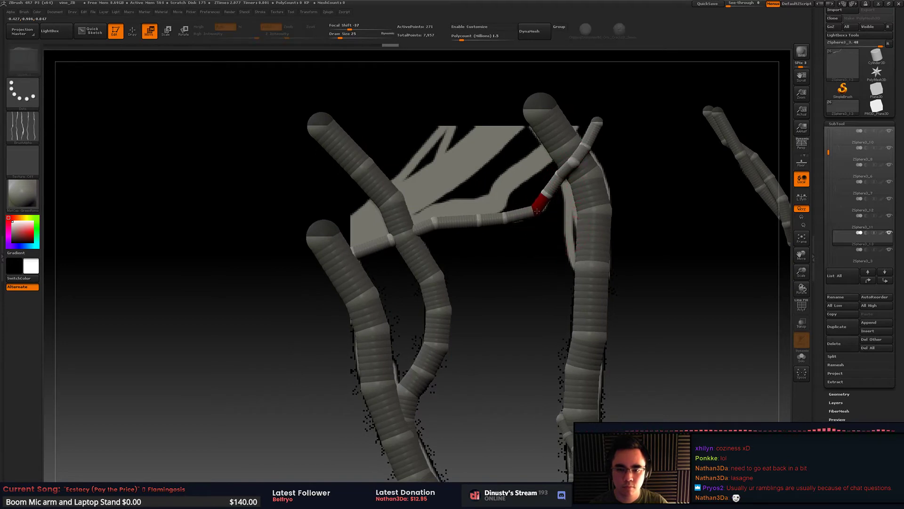
Step: Reposition a joint on the branch's horizontal stretch and insert another joint on that stretch
alt+right_drag(537, 211, 586, 222)
mouse_move(526, 230)
mouse_down()
mouse_move(524, 248)
mouse_move(522, 225)
mouse_move(478, 233)
mouse_up()
key(q)
click(503, 230)
key(w)
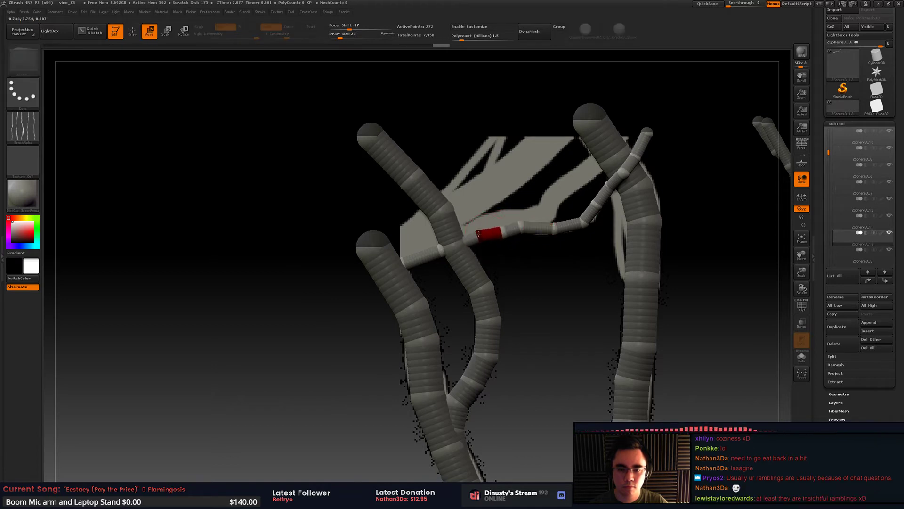
Step: Refine the branch's bend joint just before it crosses the second trunk
mouse_move(568, 227)
alt+right_down()
mouse_move(566, 261)
mouse_move(539, 259)
alt+right_up()
key(q)
drag(539, 259, 637, 101)
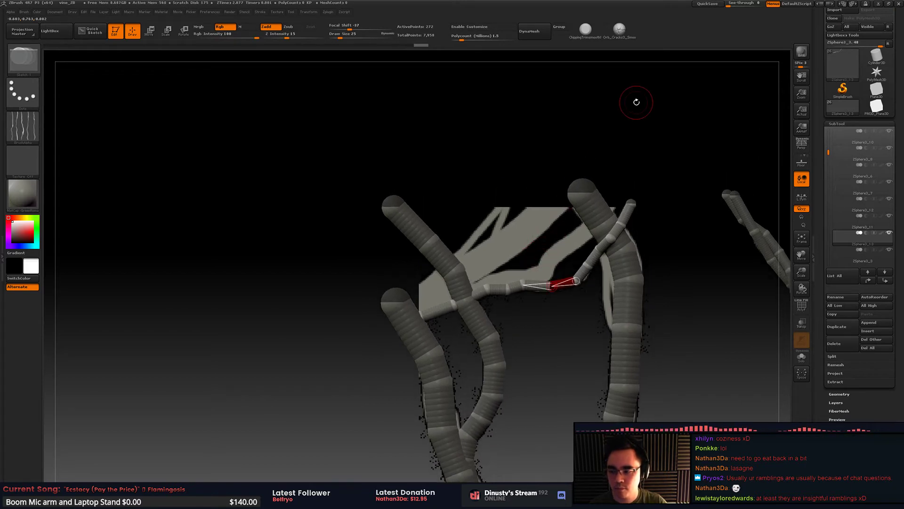
drag(550, 196, 573, 235)
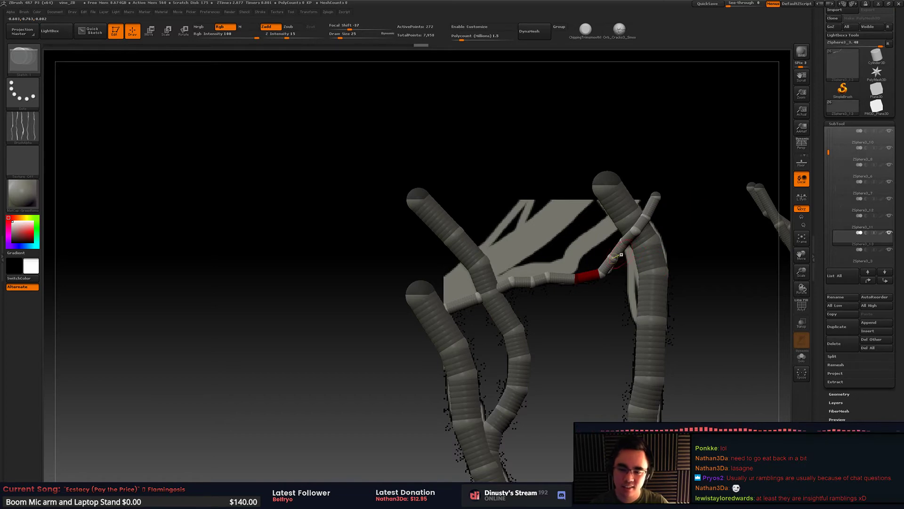
key(ctrl+z)
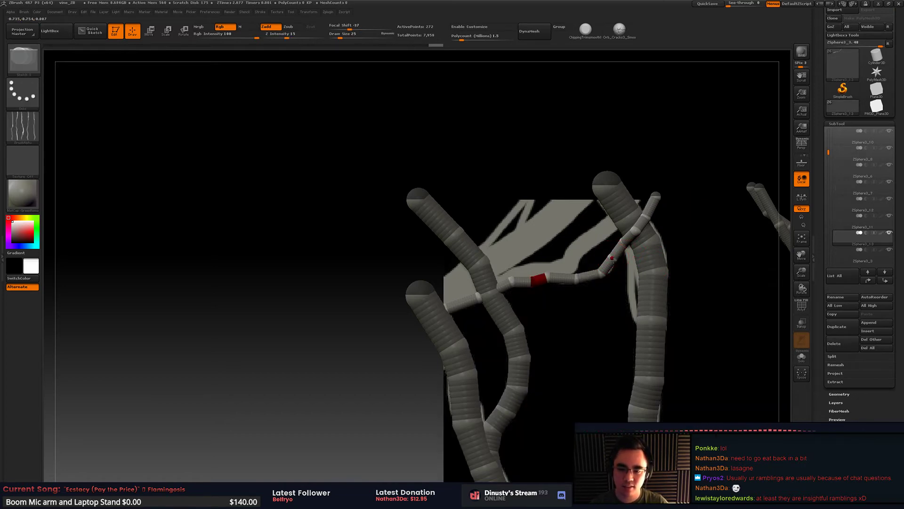
key(w)
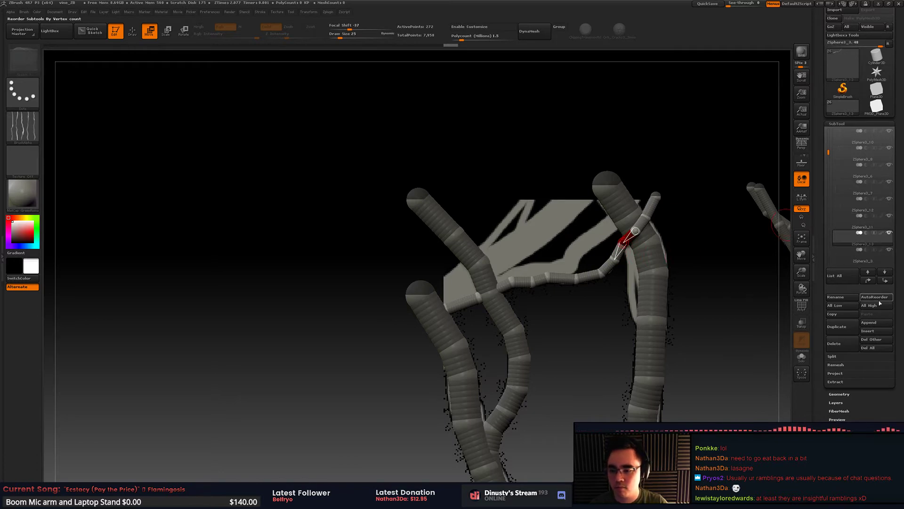
Step: Duplicate the horizontal branch and move the copy up over the higher silhouette strands using a much larger draw size
click(837, 326)
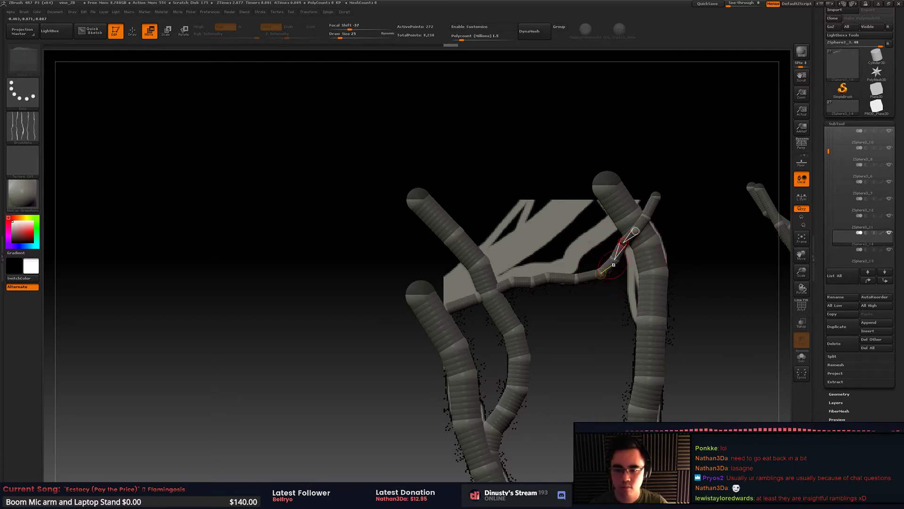
key(e)
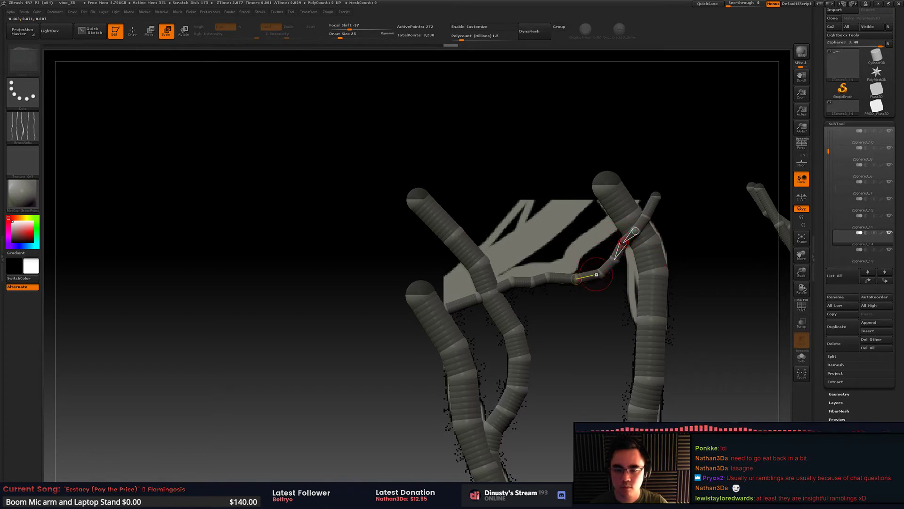
key(space)
key(w)
key(e)
key(w)
key(space)
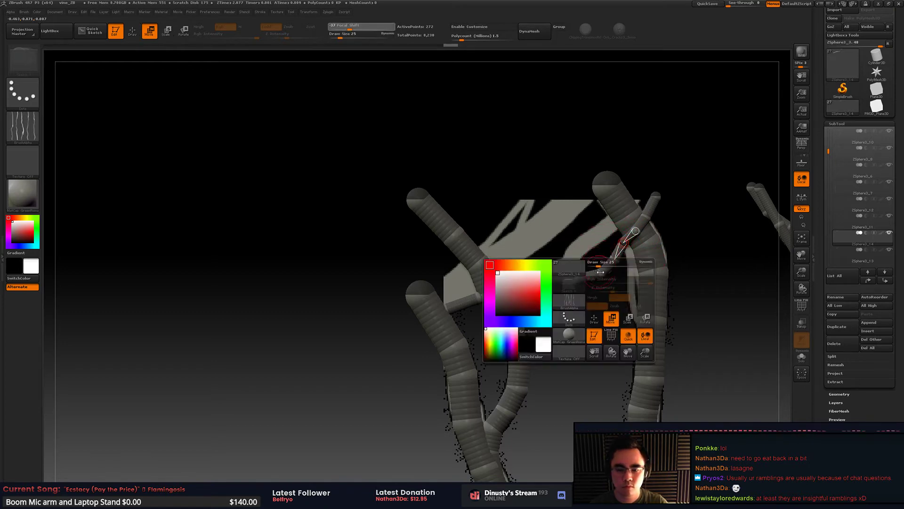
click(602, 271)
drag(604, 262, 617, 263)
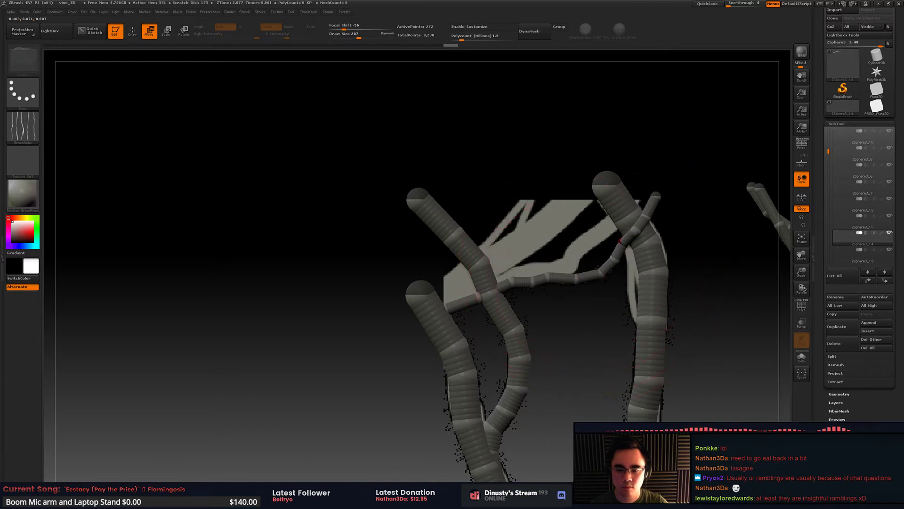
mouse_move(554, 276)
mouse_down()
mouse_move(548, 245)
mouse_move(550, 267)
mouse_up()
drag(613, 258, 637, 133)
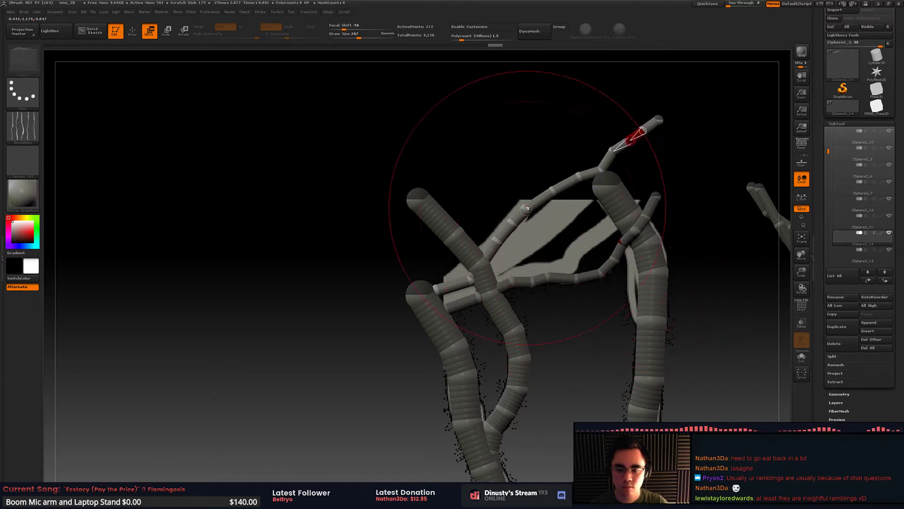
Step: Reduce the draw size and spread the new copy's joints along the wide diagonal silhouette strand, past the leftmost trunk's top
key(space)
mouse_move(499, 288)
mouse_down()
mouse_move(475, 282)
mouse_move(398, 305)
mouse_up()
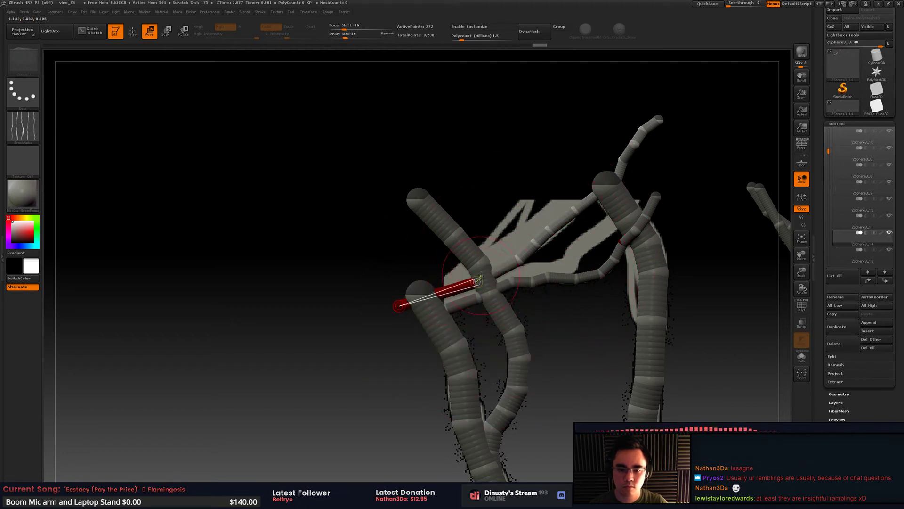
drag(477, 281, 595, 194)
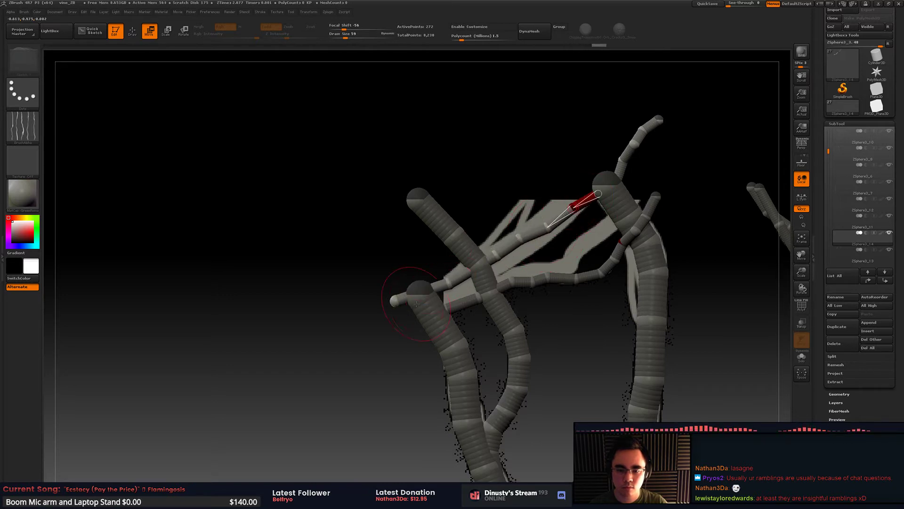
Step: Delete the surplus joints at the new copy's lower end near the leftmost trunk
key(q)
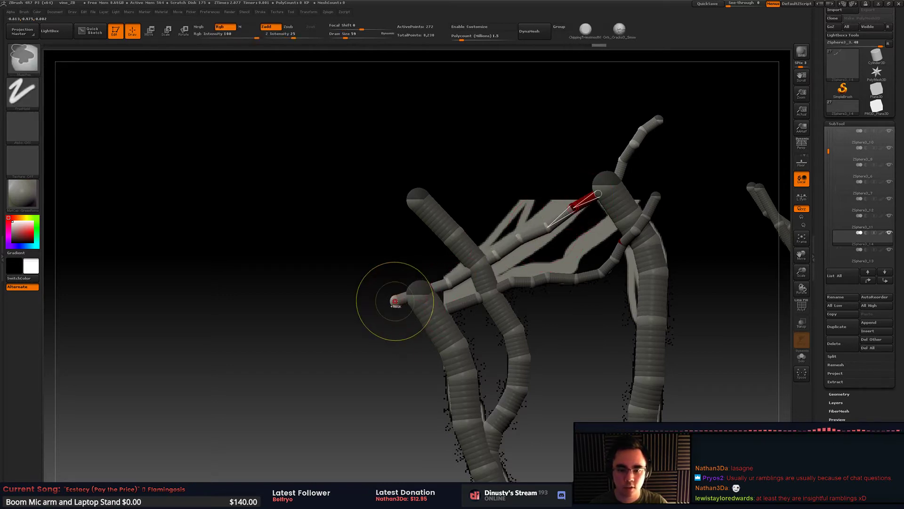
alt+click(397, 301)
key(ctrl+z)
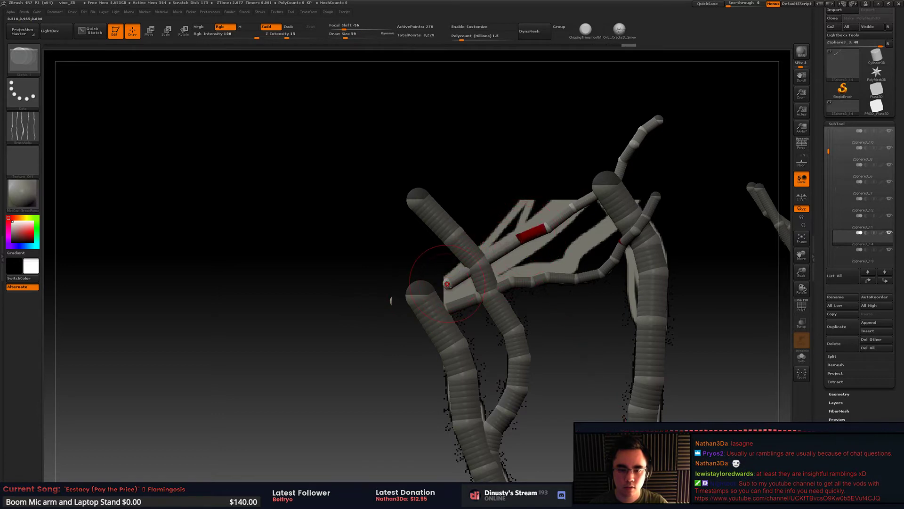
alt+click(447, 284)
mouse_move(518, 240)
mouse_down()
mouse_move(419, 301)
mouse_move(554, 221)
mouse_up()
key(ctrl+z)
Step: Move the new copy's middle joints onto the wide diagonal silhouette strand, just before the second trunk's top
key(w)
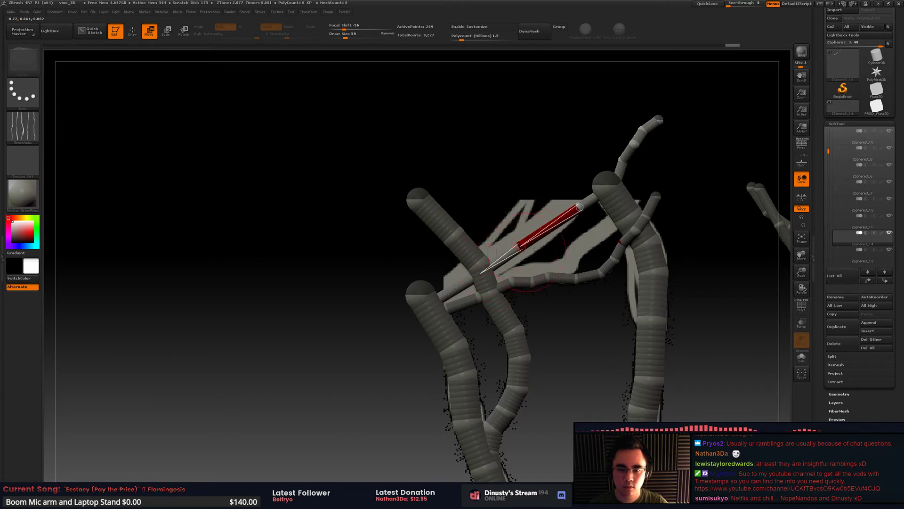
drag(578, 209, 558, 217)
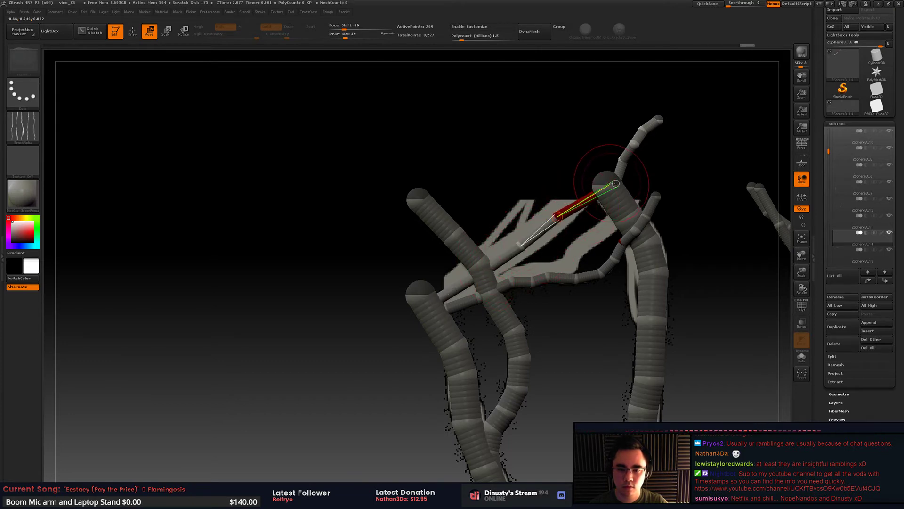
drag(612, 179, 575, 189)
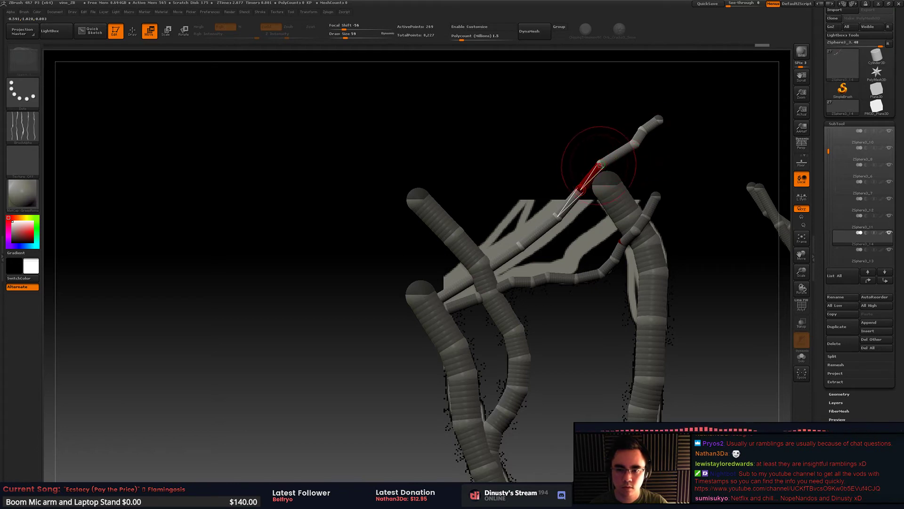
Step: Remove the surplus joints from the new copy's upper end and pull its tip in beside the second trunk's top
key(q)
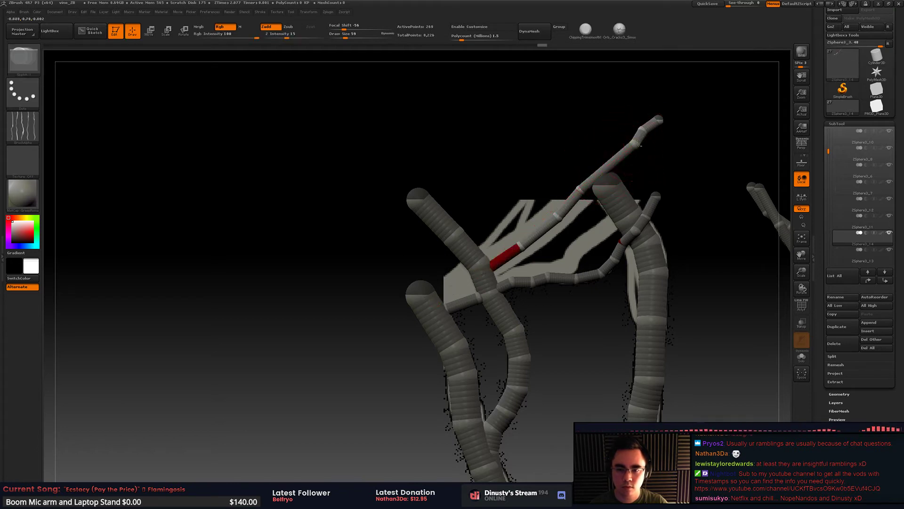
key(w)
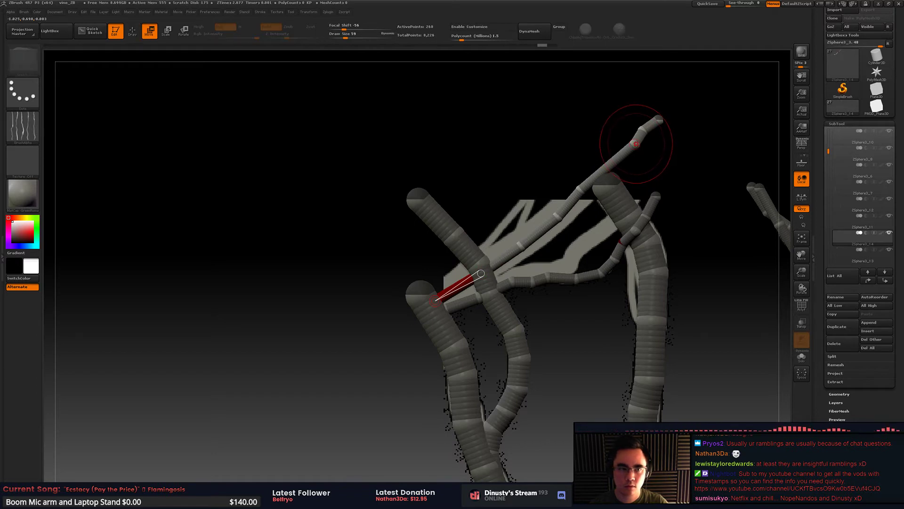
key(q)
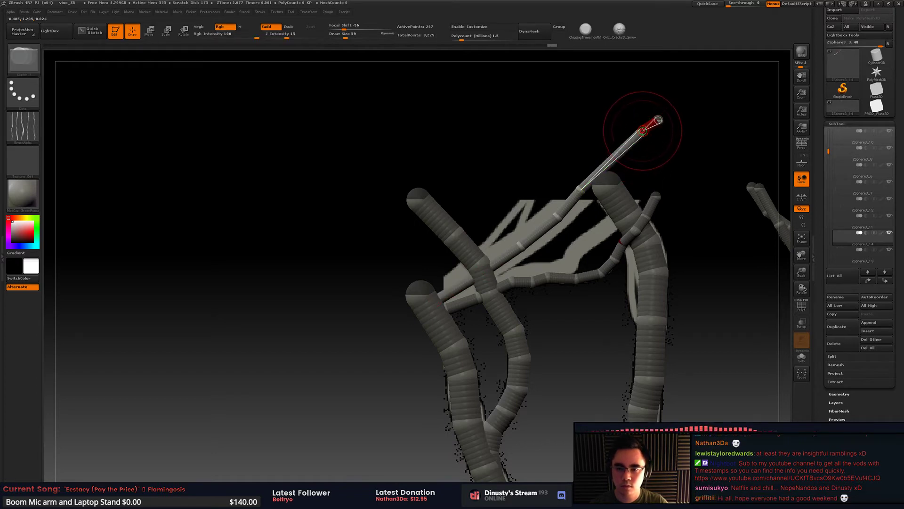
key(w)
drag(647, 127, 609, 166)
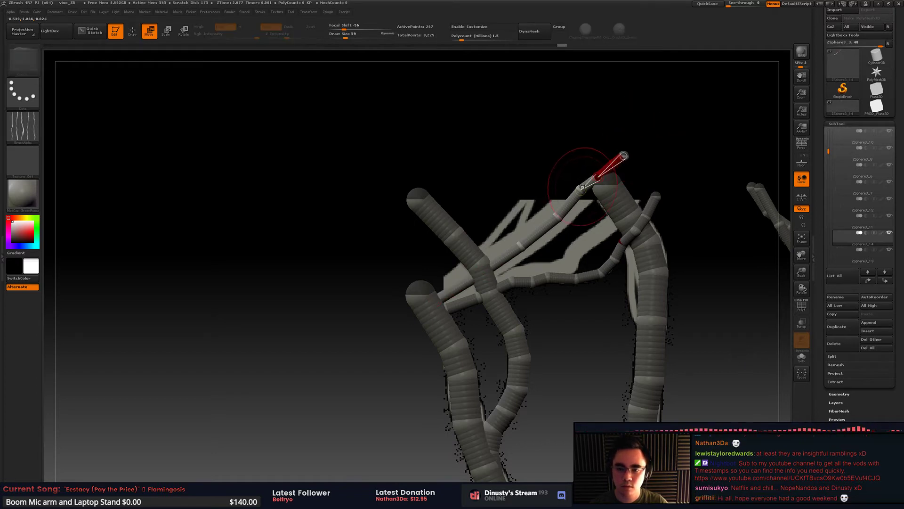
drag(569, 198, 569, 201)
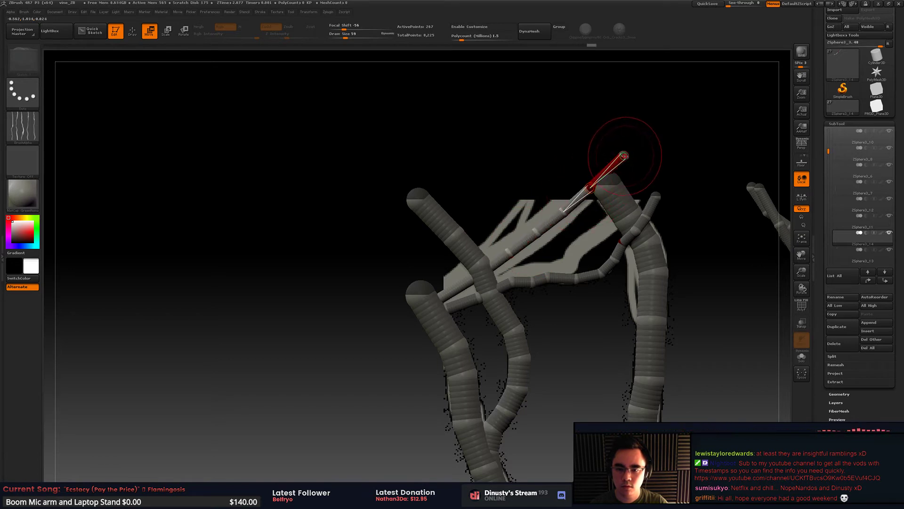
Step: Move the new copy's tip and upper joints onto the wide diagonal strand and align them in depth with the second trunk's top
drag(623, 156, 598, 176)
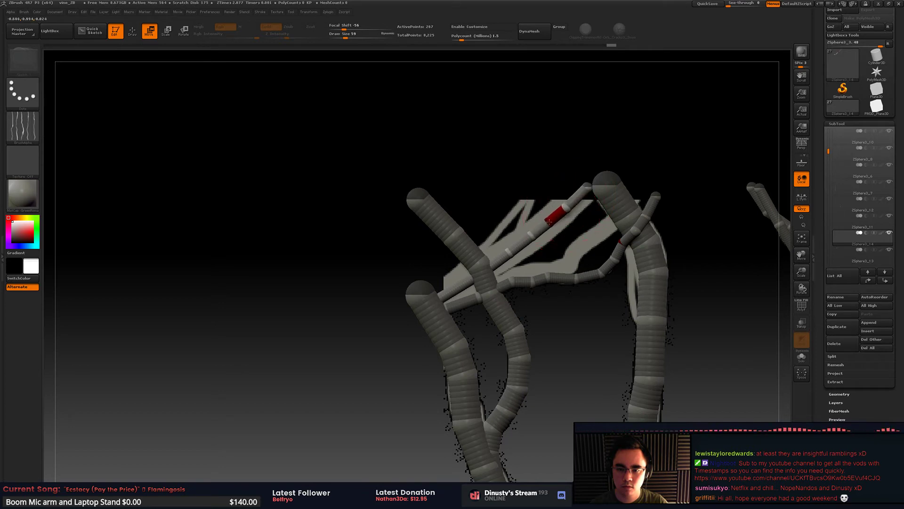
drag(549, 221, 550, 220)
right_drag(550, 220, 605, 235)
drag(574, 190, 580, 196)
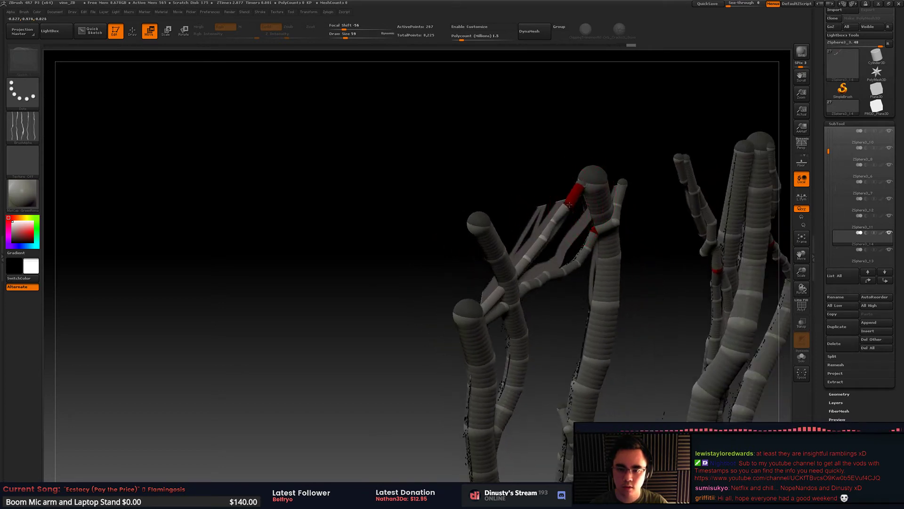
drag(553, 219, 557, 220)
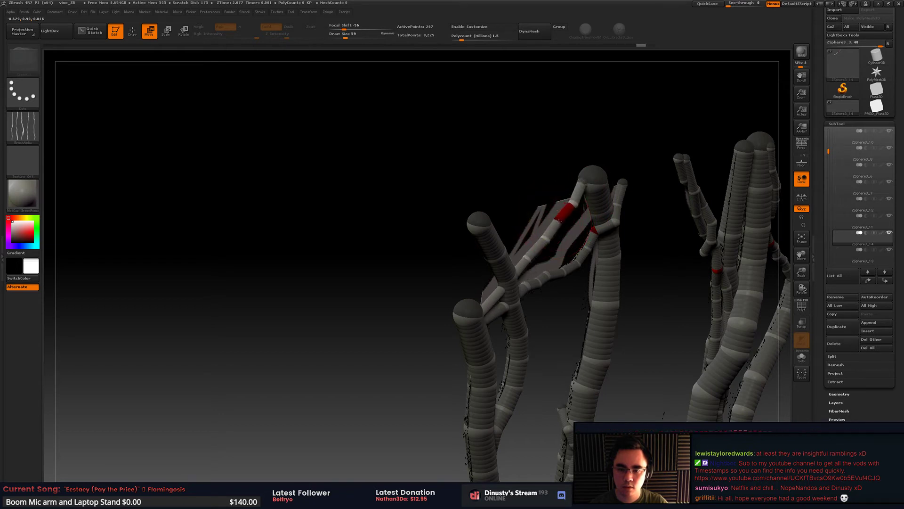
right_drag(559, 221, 543, 190)
Step: Enlarge the new copy's upper tip and middle joints to fill the width of the diagonal silhouette strand
key(e)
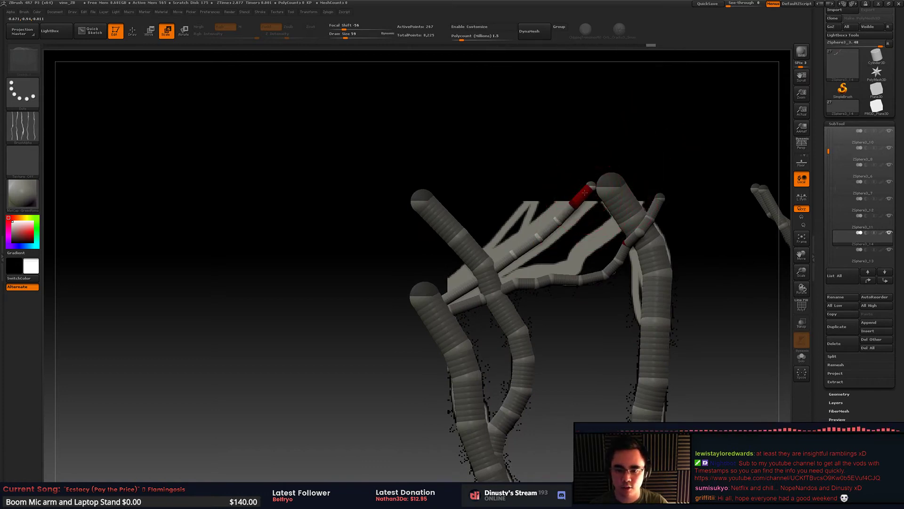
drag(569, 210, 565, 149)
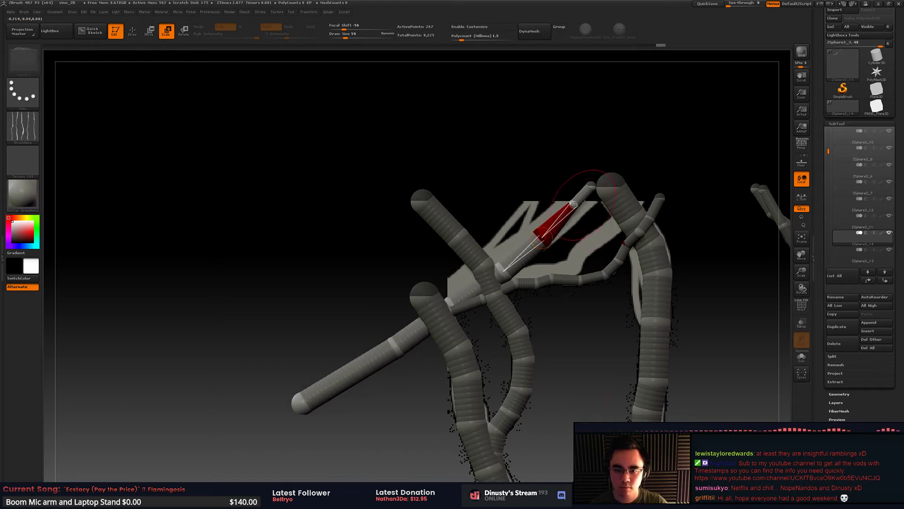
drag(597, 178, 606, 184)
mouse_move(540, 240)
mouse_down()
mouse_move(550, 255)
mouse_move(492, 272)
mouse_move(453, 299)
mouse_move(465, 285)
mouse_up()
Step: Remove the surplus joint from the copy's long lower end and pull that end in toward the leftmost trunk's top
key(q)
key(w)
drag(393, 341, 484, 364)
key(e)
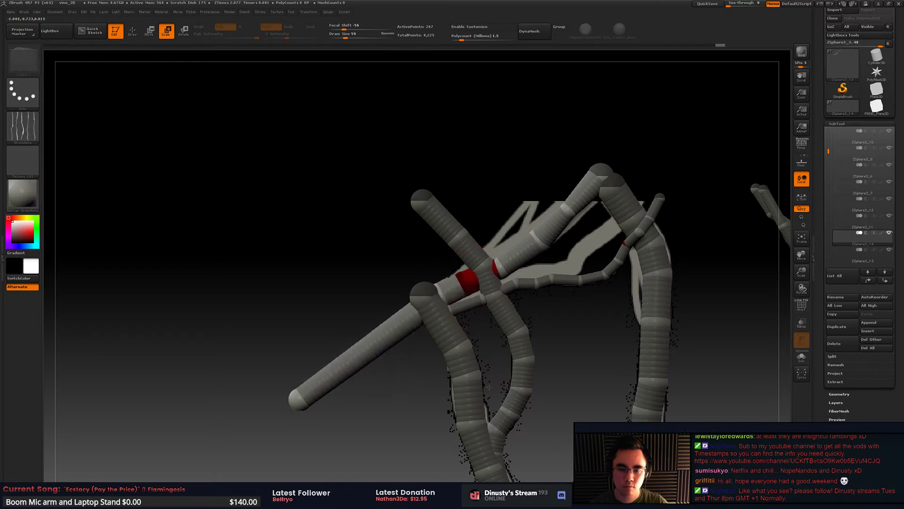
key(q)
key(w)
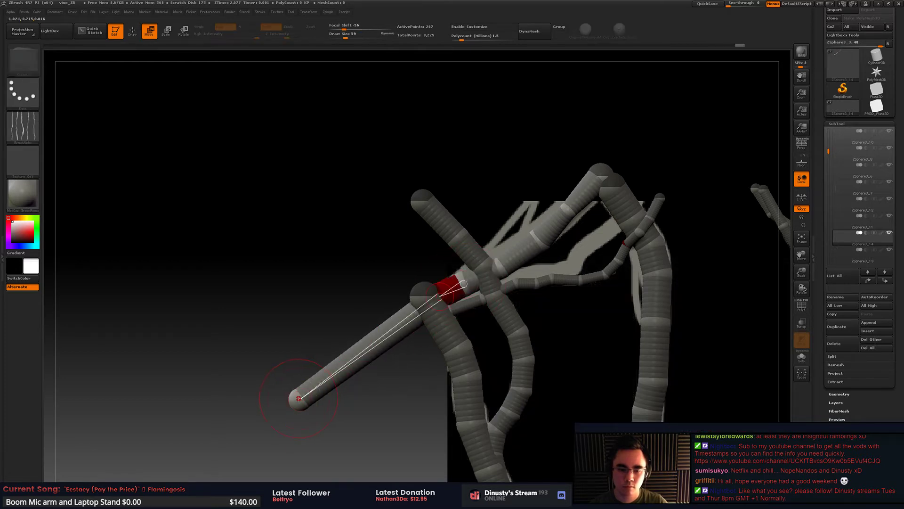
mouse_move(299, 400)
mouse_down()
mouse_move(374, 317)
mouse_move(401, 315)
mouse_up()
drag(457, 287, 463, 281)
drag(521, 258, 541, 236)
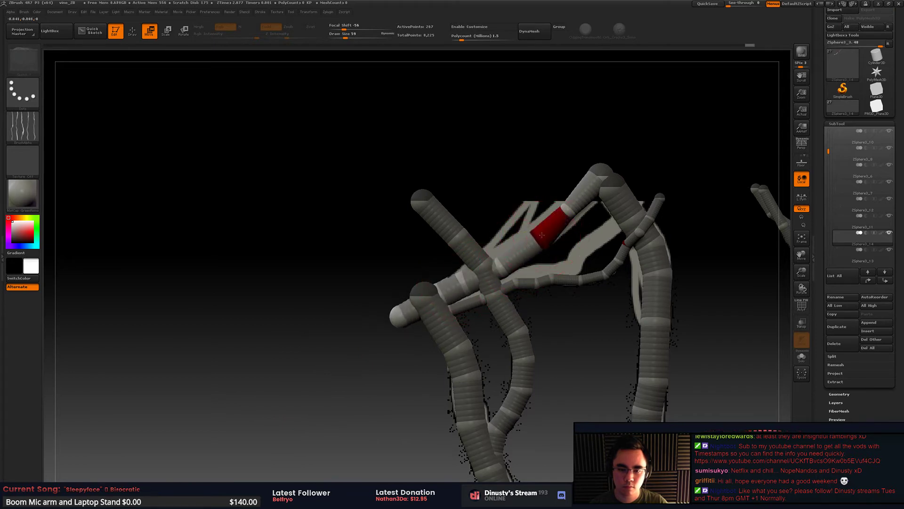
Step: Remove the surplus joint just below the copy's upper tip and reposition the neighbouring joint on the strand
drag(573, 206, 600, 176)
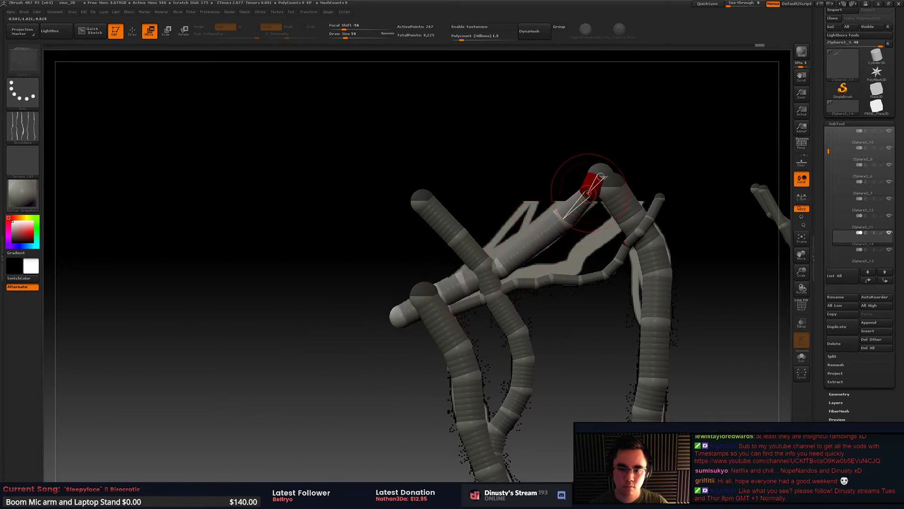
key(q)
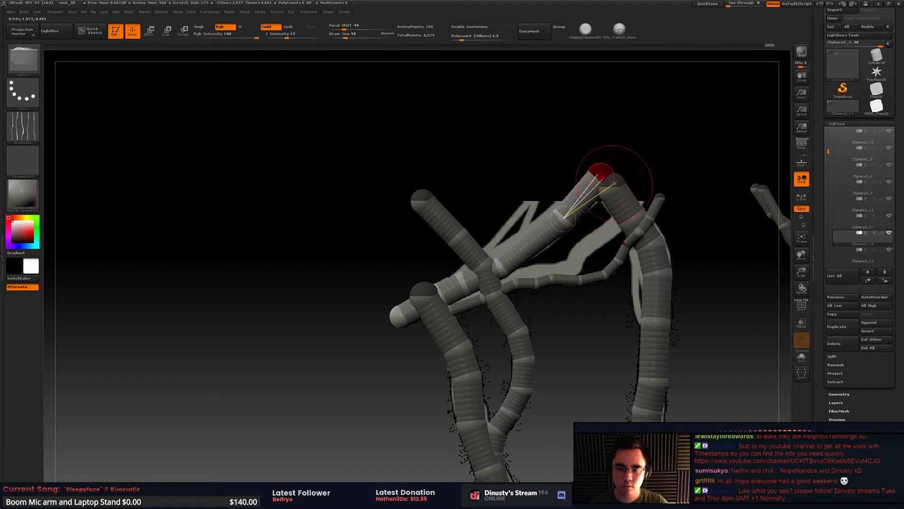
key(w)
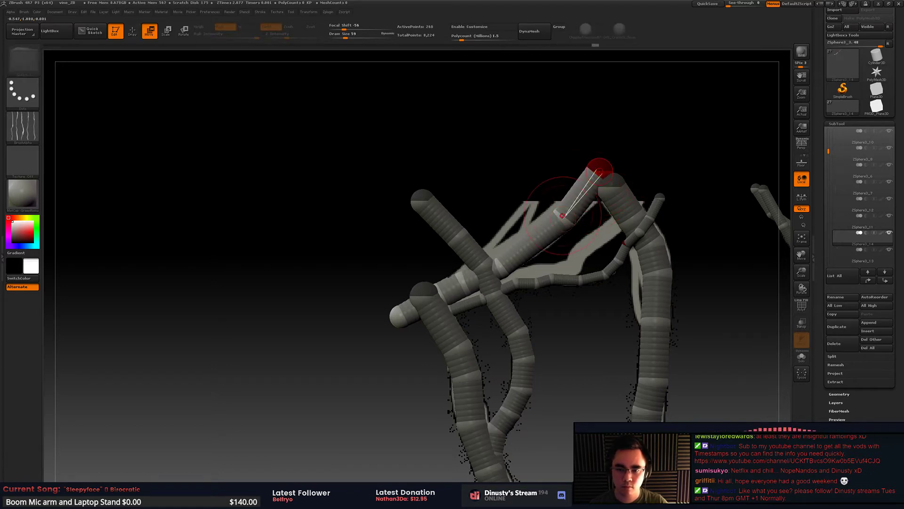
mouse_move(571, 207)
mouse_down()
mouse_move(554, 218)
mouse_move(568, 212)
mouse_up()
key(ctrl+z)
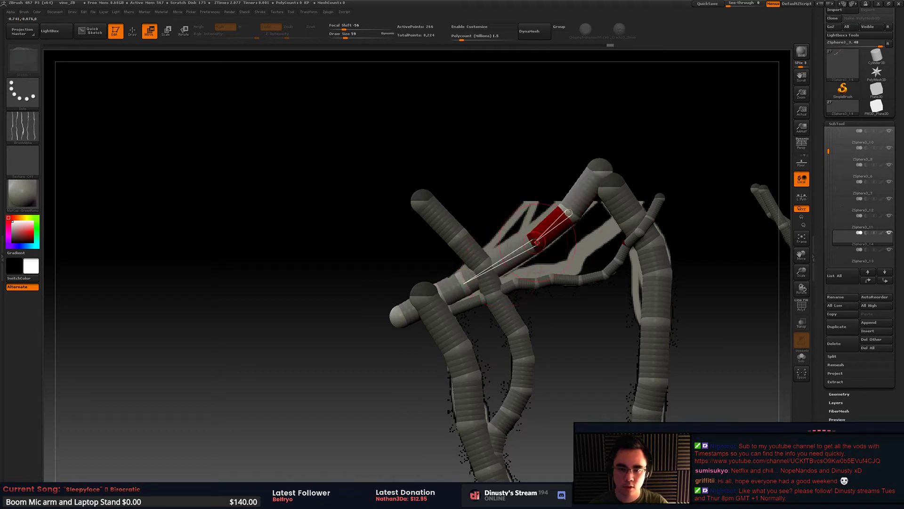
Step: Thicken the copy's upper-middle joints and its tip beside the second trunk's top
key(e)
drag(535, 242, 534, 241)
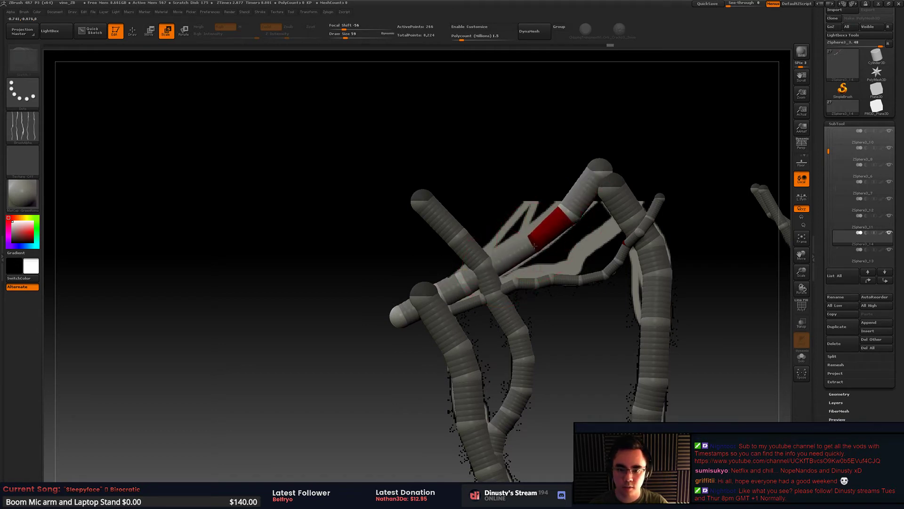
key(q)
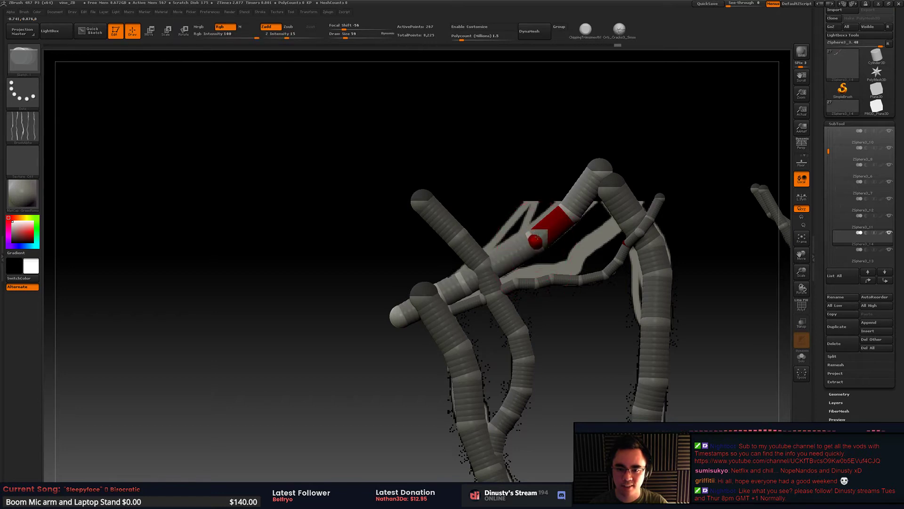
key(e)
drag(535, 244, 562, 245)
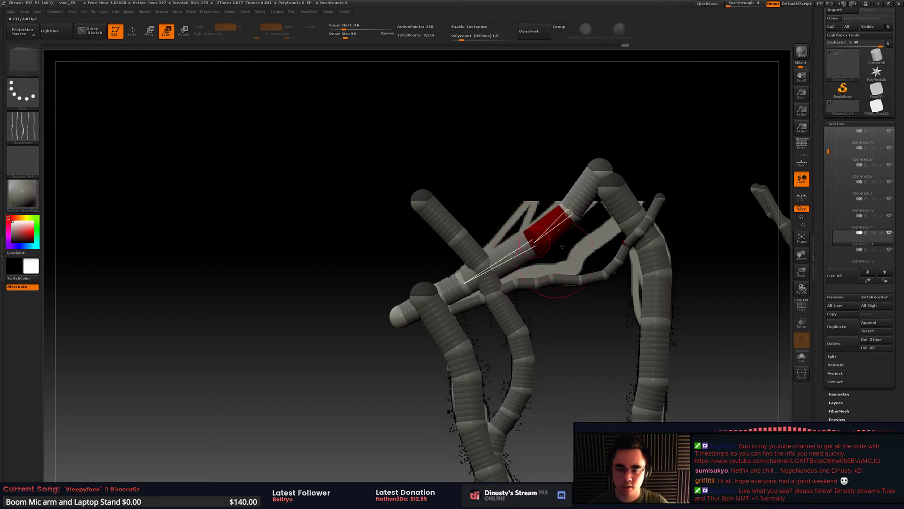
drag(568, 214, 568, 217)
drag(570, 258, 571, 259)
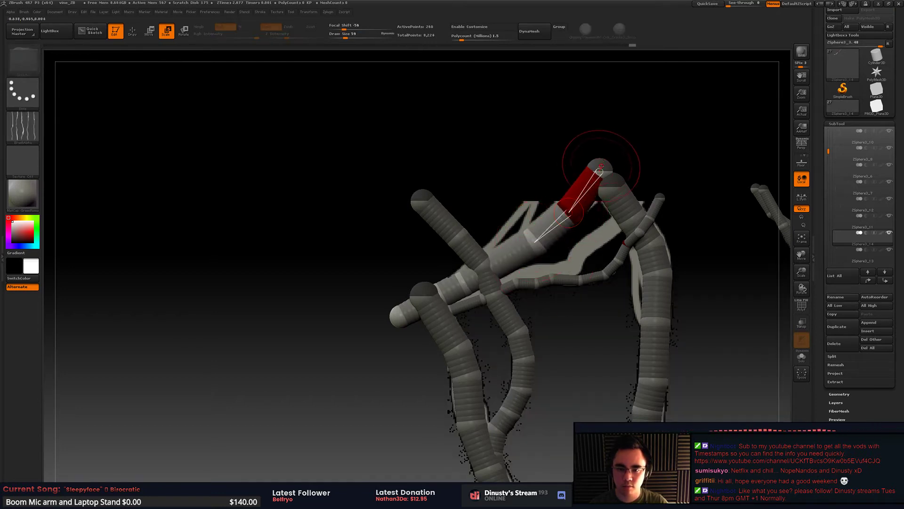
mouse_move(599, 170)
mouse_down()
mouse_move(593, 221)
mouse_move(573, 210)
mouse_up()
Step: Shift the copy's lower joints along the wide strand and delete its end joint beyond the leftmost trunk's top
key(w)
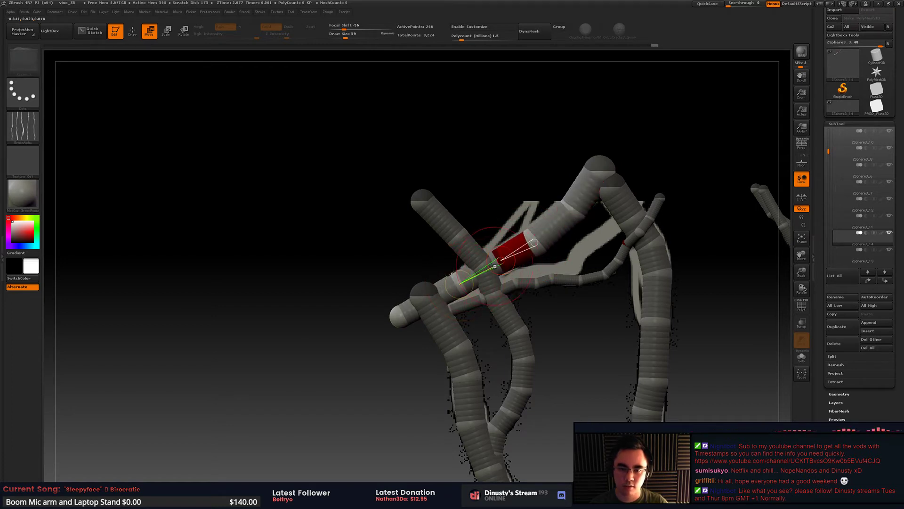
key(e)
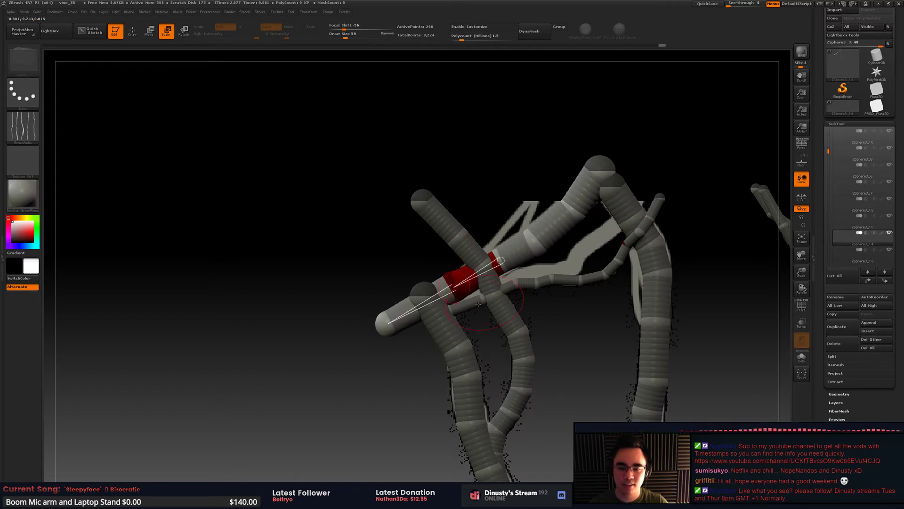
key(q)
alt+click(393, 326)
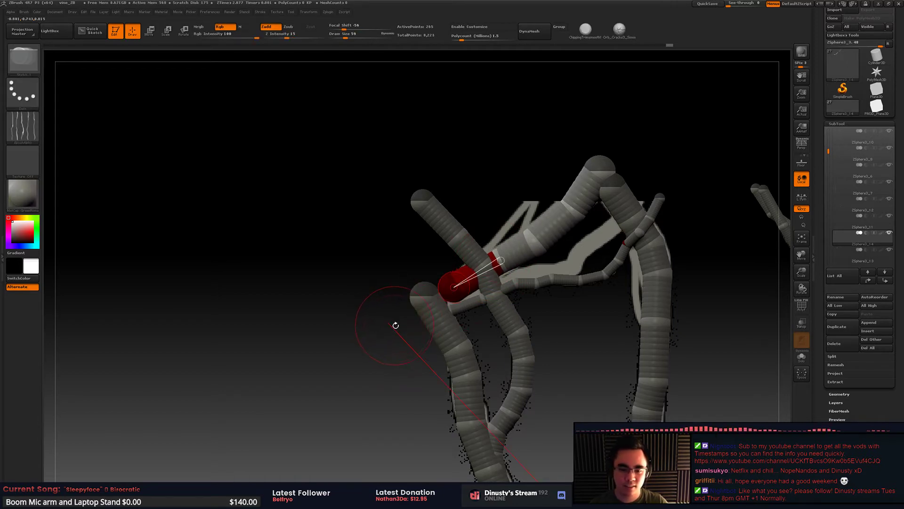
Step: Fit the copy's lower joints against the leftmost trunk's top and scale its new end joint to match the trunk
key(w)
mouse_move(454, 287)
mouse_down()
mouse_move(425, 282)
mouse_move(473, 302)
mouse_move(458, 282)
mouse_move(489, 267)
mouse_up()
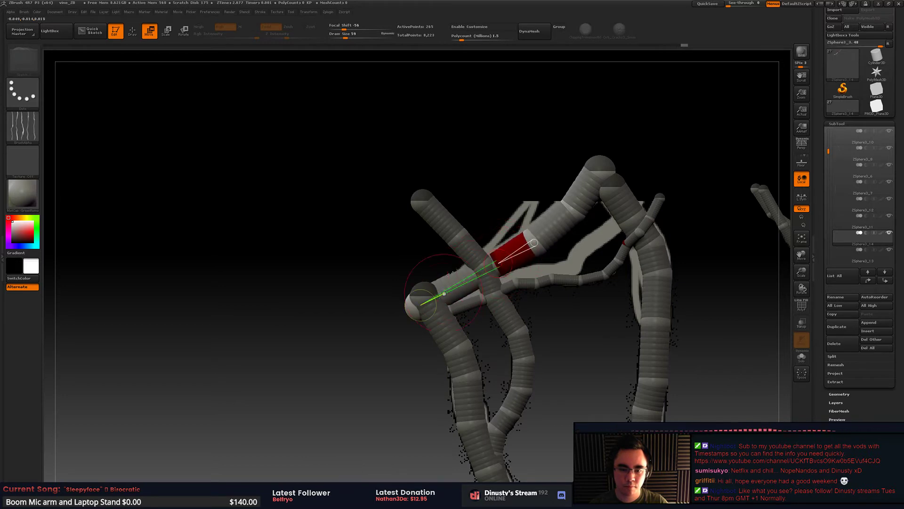
drag(418, 306, 454, 287)
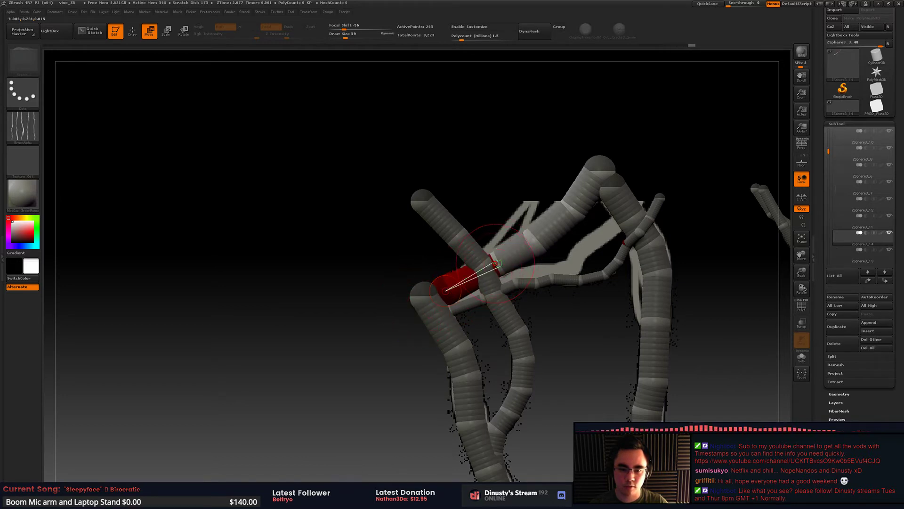
key(e)
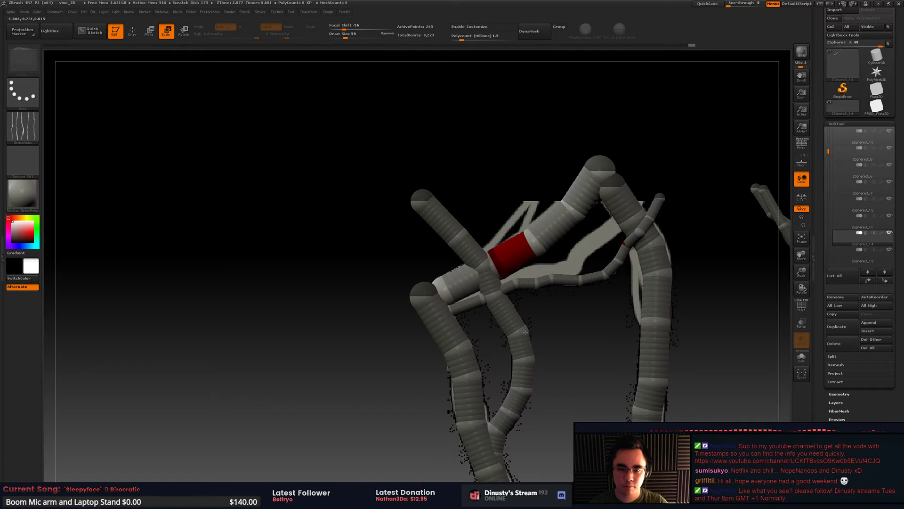
right_drag(487, 264, 506, 265)
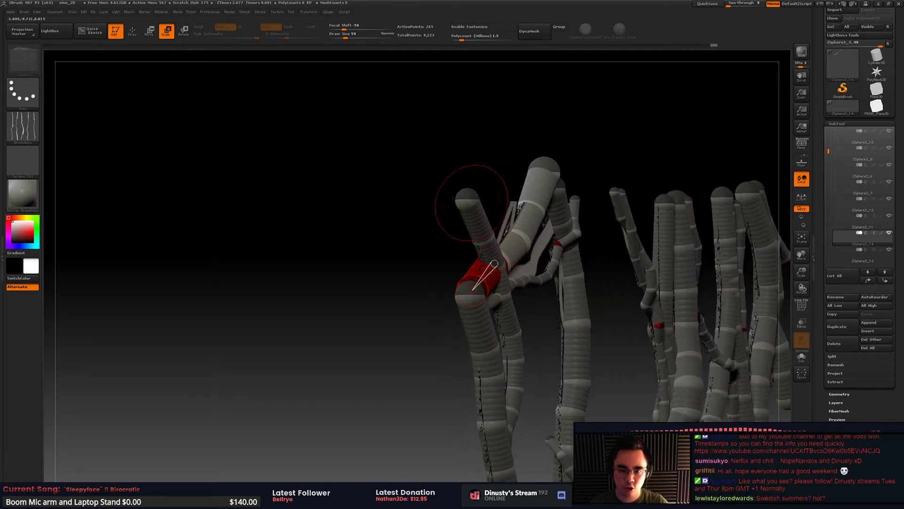
key(w)
key(q)
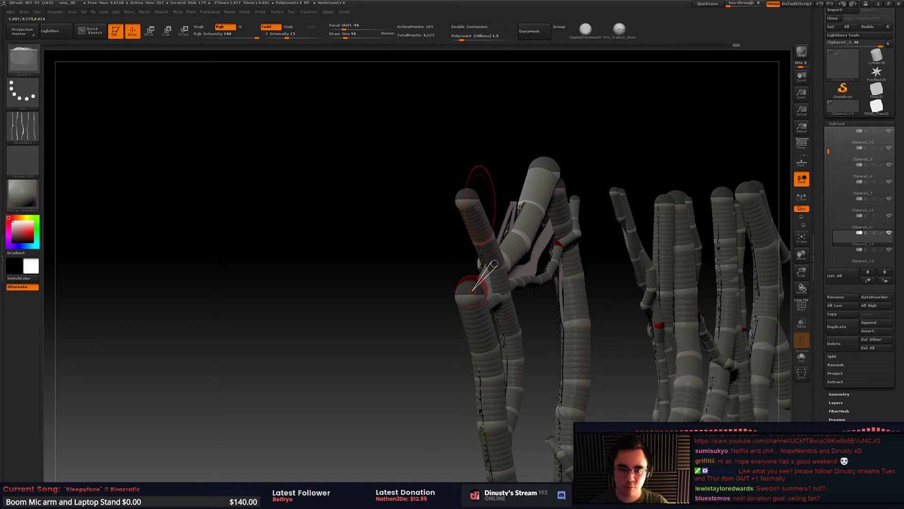
mouse_move(471, 222)
mouse_down()
mouse_move(438, 204)
mouse_move(466, 220)
mouse_up()
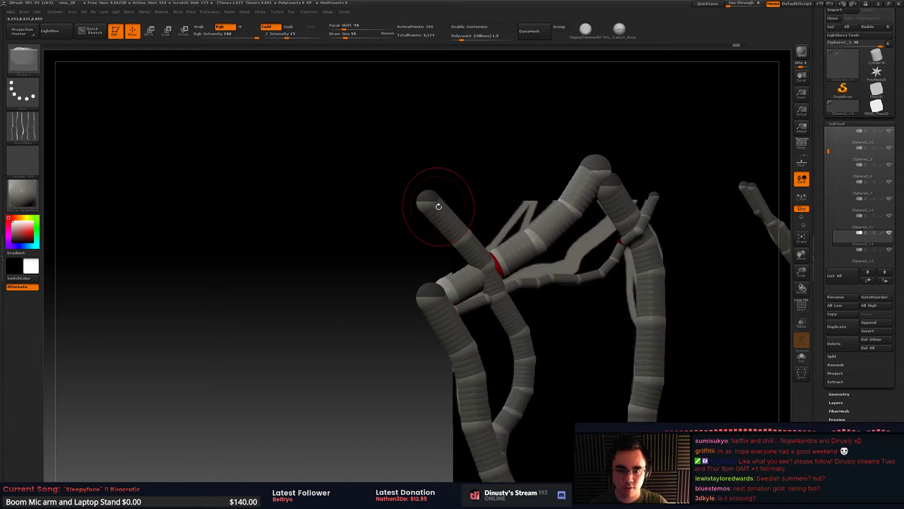
key(ctrl)
key(ctrl+z)
drag(464, 227, 446, 222)
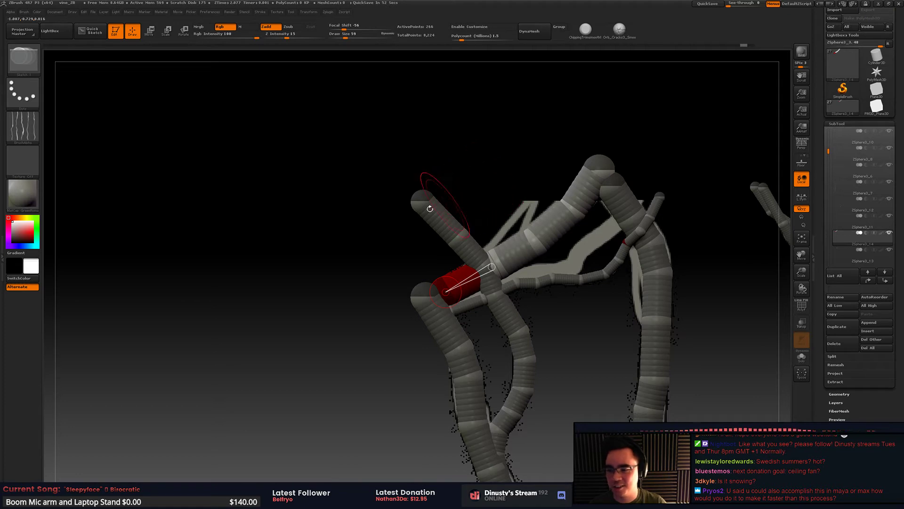
key(ctrl+z)
key(w)
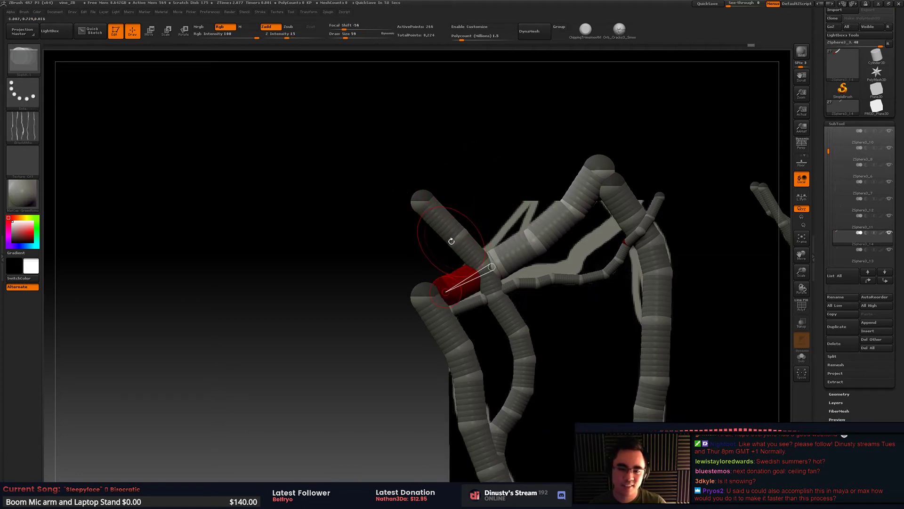
key(q)
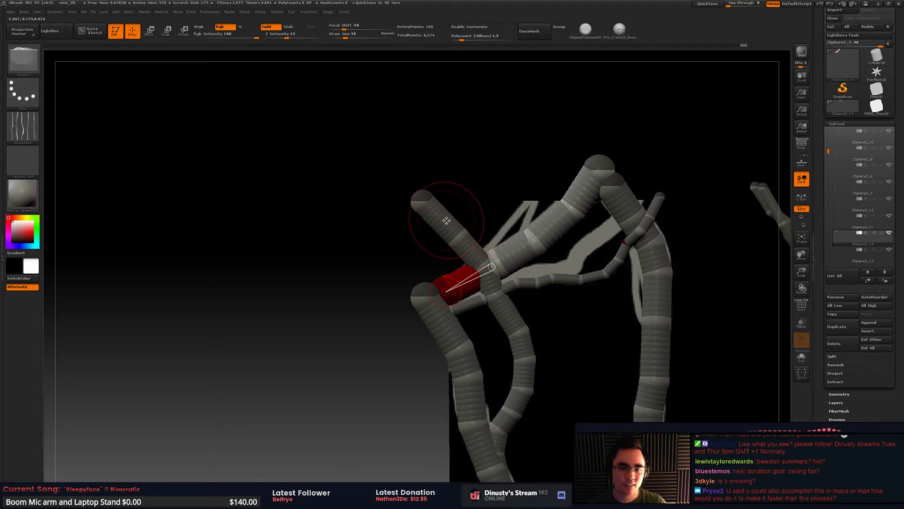
key(space)
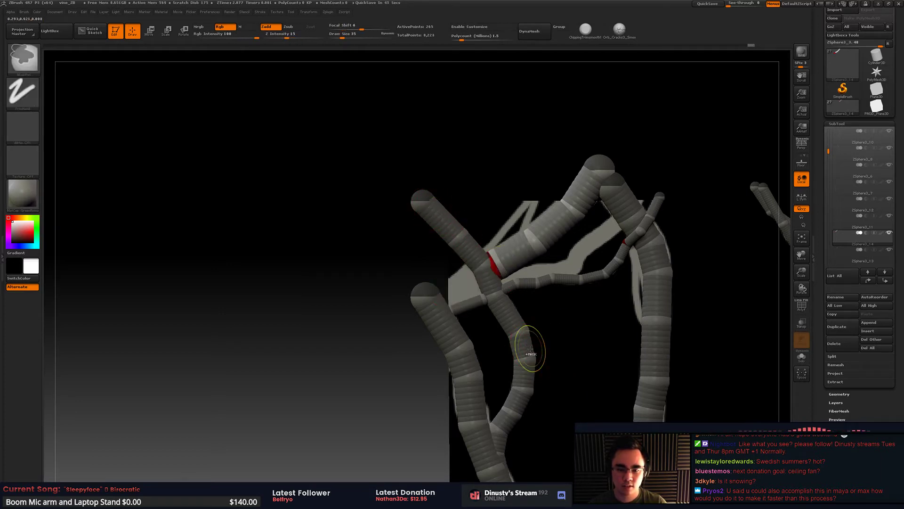
Step: Switch to the vine crossing the thick diagonal branch in the left cluster and reposition its segment at the crossing
right_click(442, 329)
alt+click(526, 350)
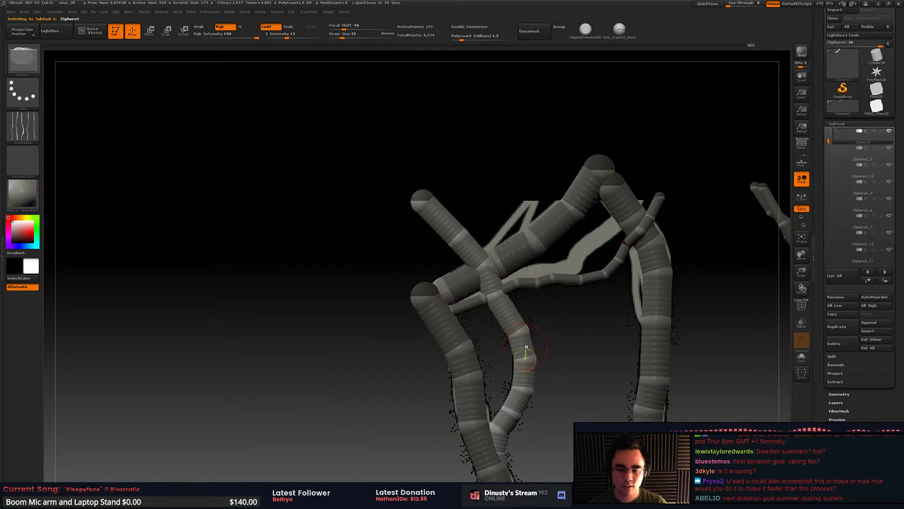
mouse_move(497, 284)
mouse_down()
mouse_move(476, 276)
mouse_move(495, 258)
mouse_move(478, 261)
mouse_move(491, 259)
mouse_up()
click(476, 260)
key(ctrl+z)
key(w)
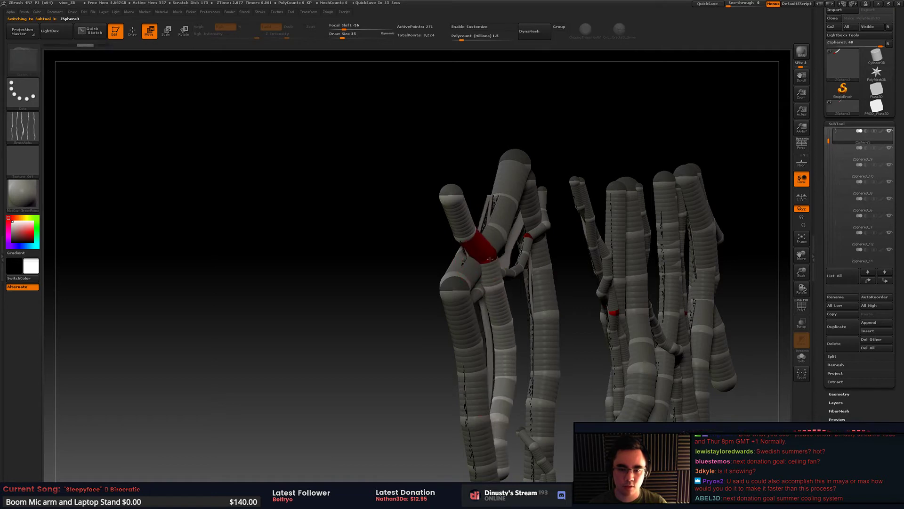
key(ctrl+z)
right_drag(489, 260, 461, 260)
drag(461, 260, 458, 264)
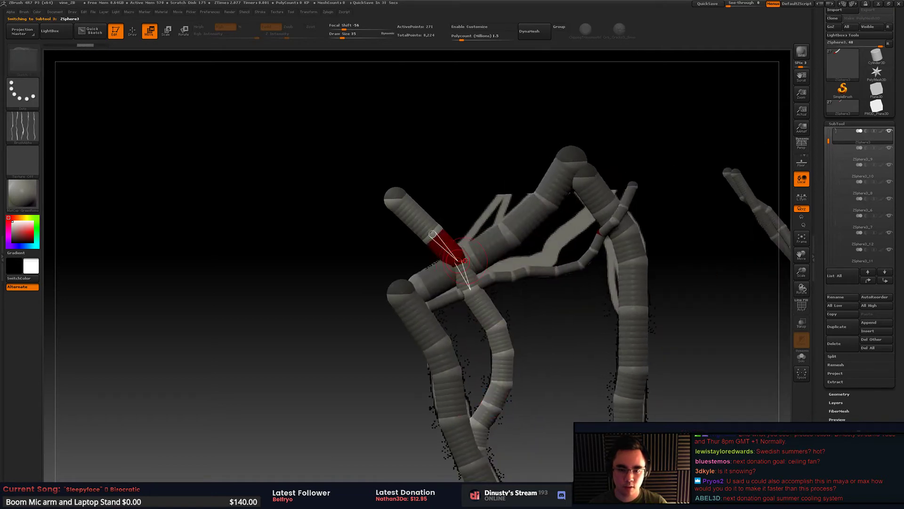
mouse_move(457, 264)
right_down()
mouse_move(428, 265)
mouse_move(460, 264)
right_up()
drag(461, 263, 441, 268)
mouse_move(442, 267)
right_down()
mouse_move(460, 248)
mouse_move(449, 236)
right_up()
Step: Insert another joint in the crossing vine's upper part and shift its joints to bend it around the diagonal branch
key(q)
key(w)
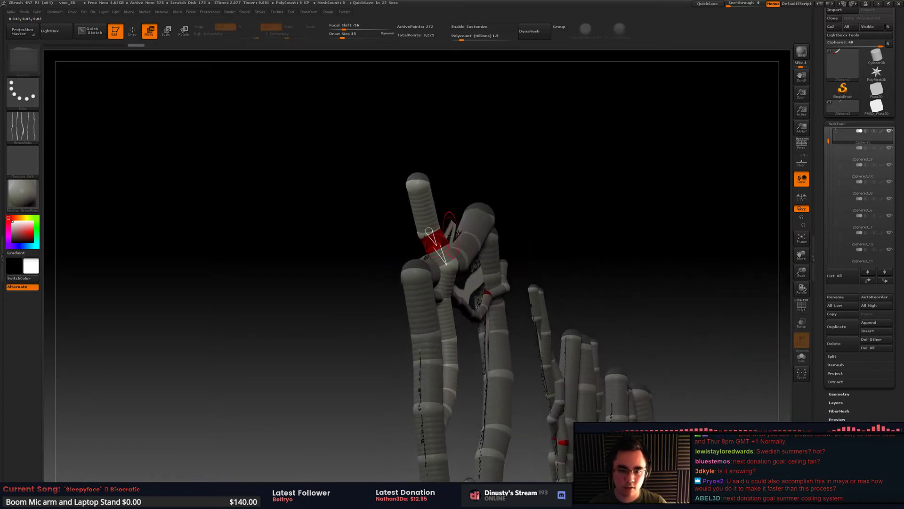
drag(438, 245, 445, 246)
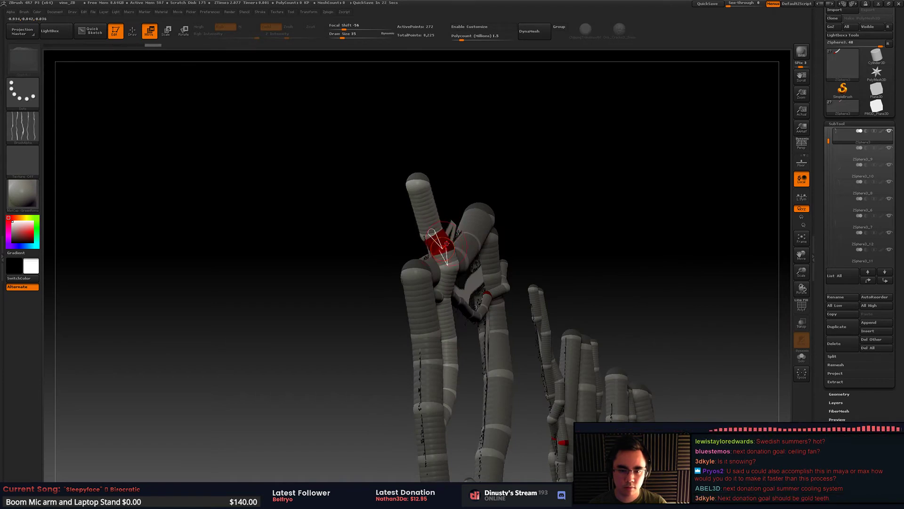
drag(425, 217, 418, 218)
right_drag(420, 230, 412, 206)
drag(442, 235, 445, 237)
right_drag(452, 238, 462, 202)
Step: Switch to the thin connecting vine ZSphere3_13, insert a joint near its end at the crossing and move it slightly
alt+click(469, 240)
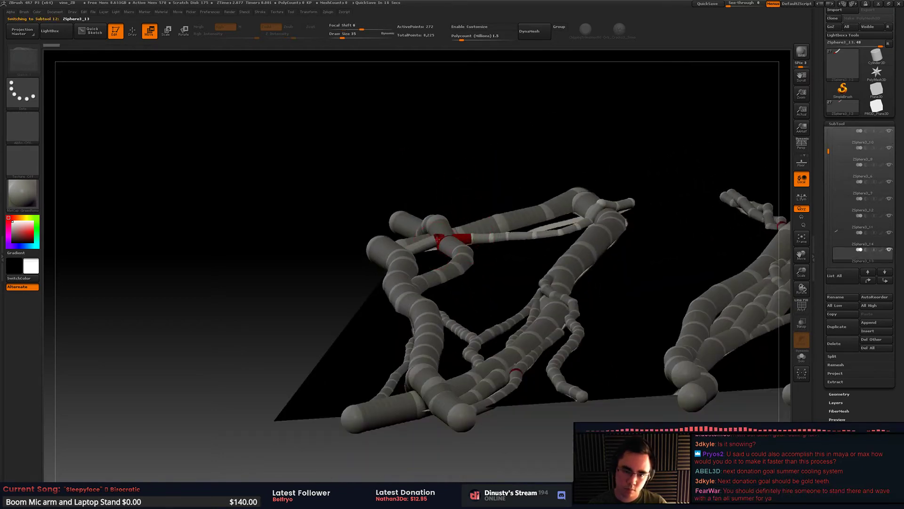
key(q)
click(436, 240)
key(w)
drag(436, 241, 434, 248)
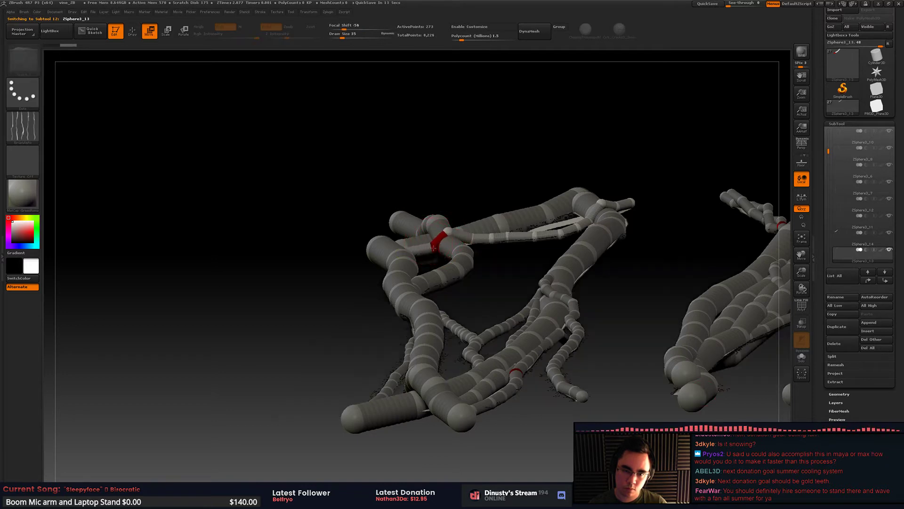
Step: Insert a second joint in the thin vine beside the crossing and move the neighbouring joint using a draw size of 10
key(q)
click(463, 235)
key(w)
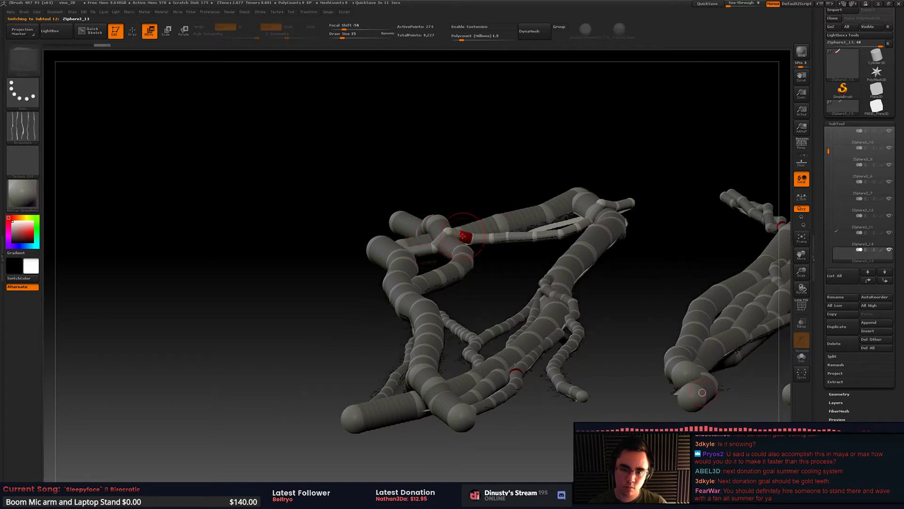
key(space)
drag(448, 231, 444, 230)
drag(447, 232, 443, 231)
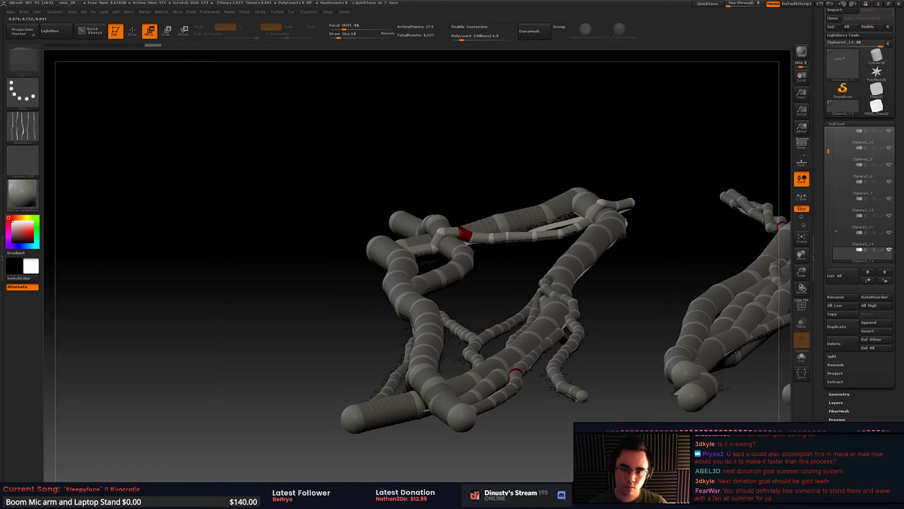
Step: Adjust the thin vine's end segment where it meets the thick outer vine of the left cluster
drag(482, 246, 637, 151)
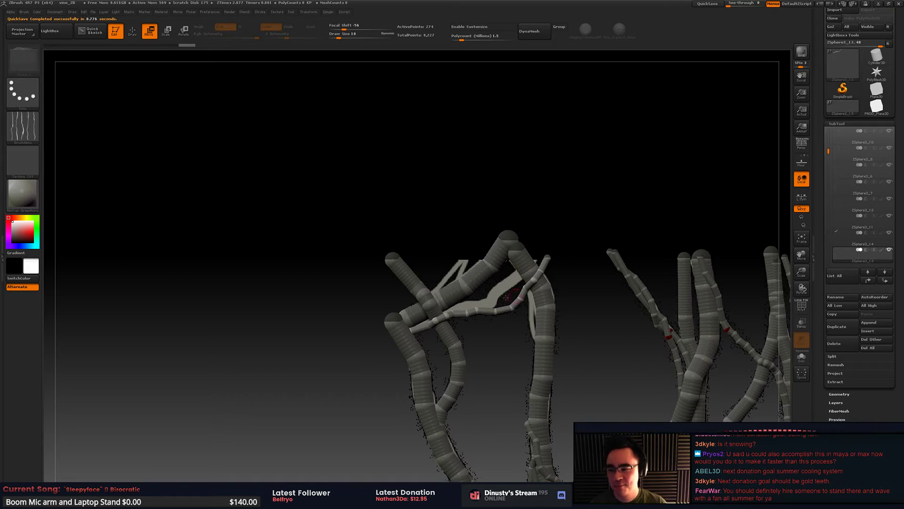
alt+drag(512, 264, 473, 319)
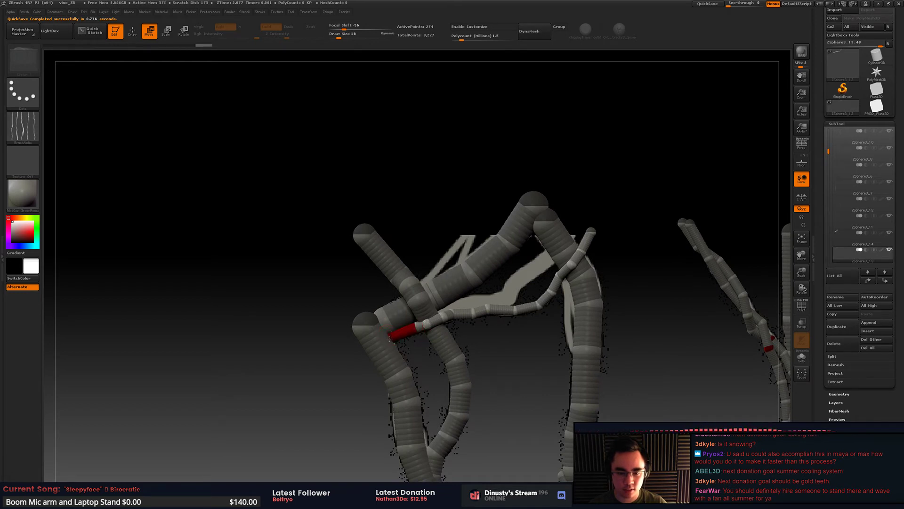
click(393, 329)
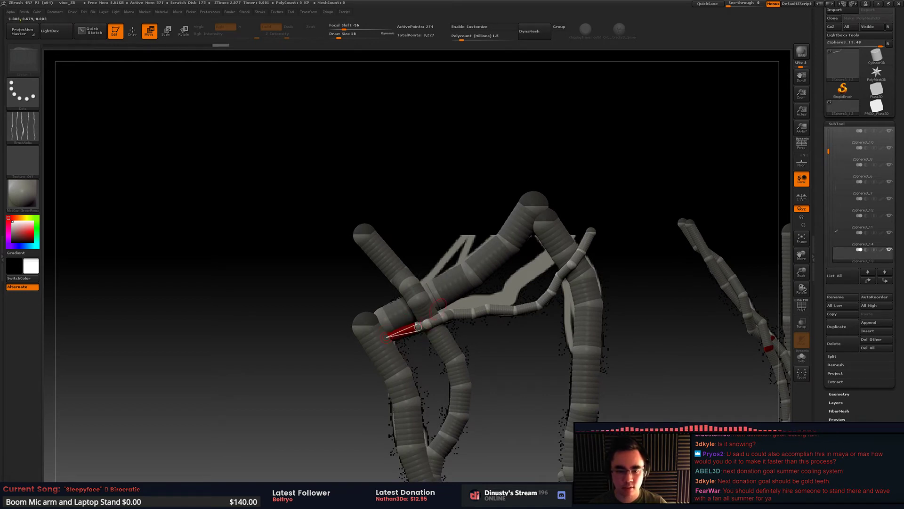
ctrl+right_drag(426, 322, 433, 303)
ctrl+right_drag(516, 255, 529, 268)
alt+right_drag(582, 252, 546, 261)
alt+right_drag(546, 261, 607, 253)
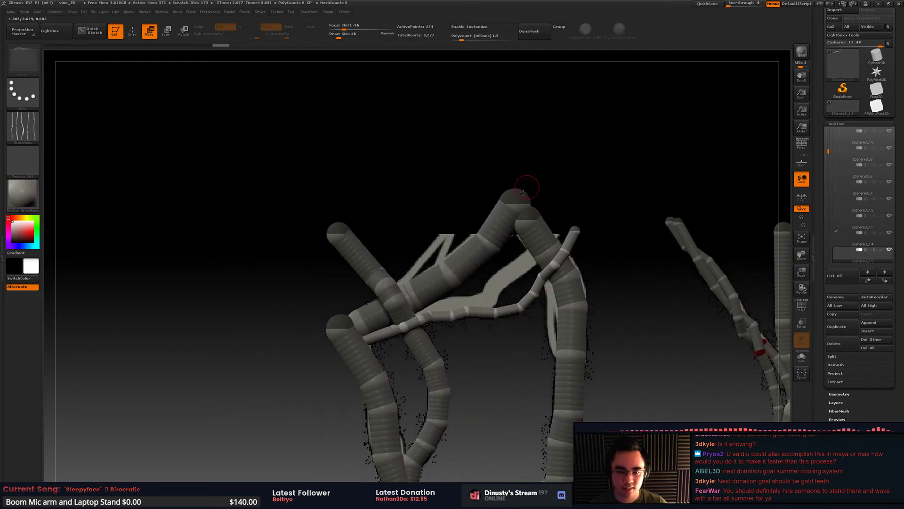
Step: Switch to the thick diagonal vine ZSphere3_14 and move its upper end and joints to extend and straighten it
key(q)
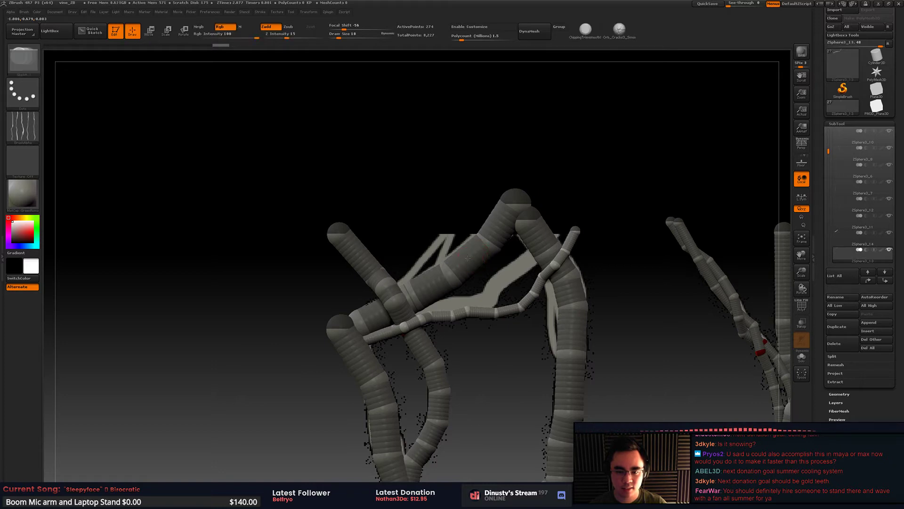
alt+click(472, 258)
key(w)
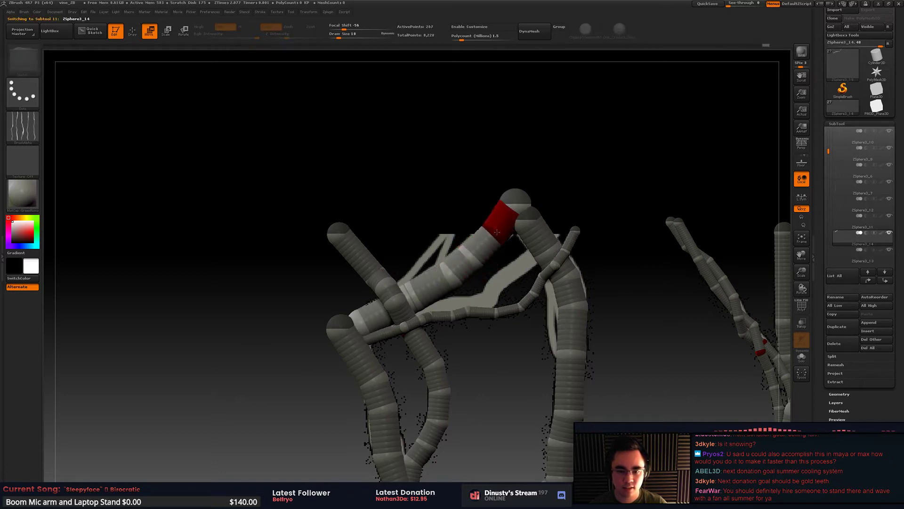
drag(519, 203, 424, 288)
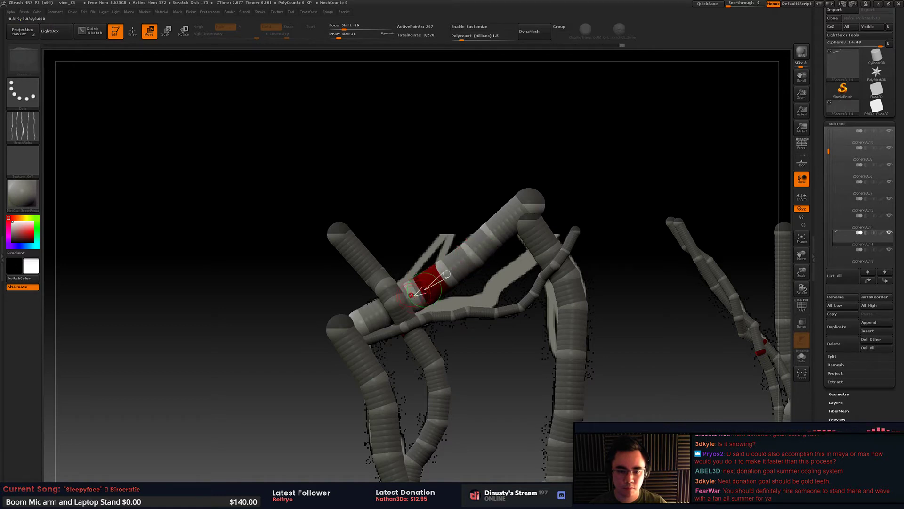
key(ctrl+z)
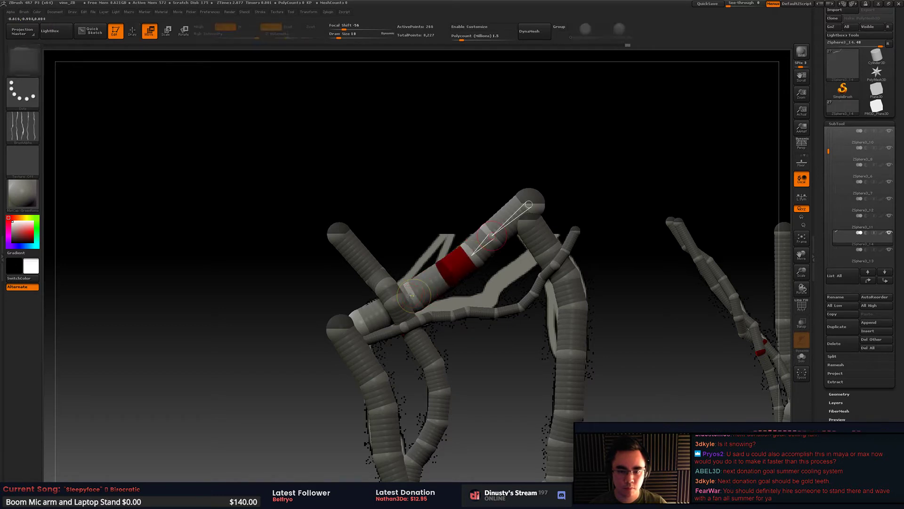
drag(412, 295, 411, 295)
alt+drag(460, 234, 437, 224)
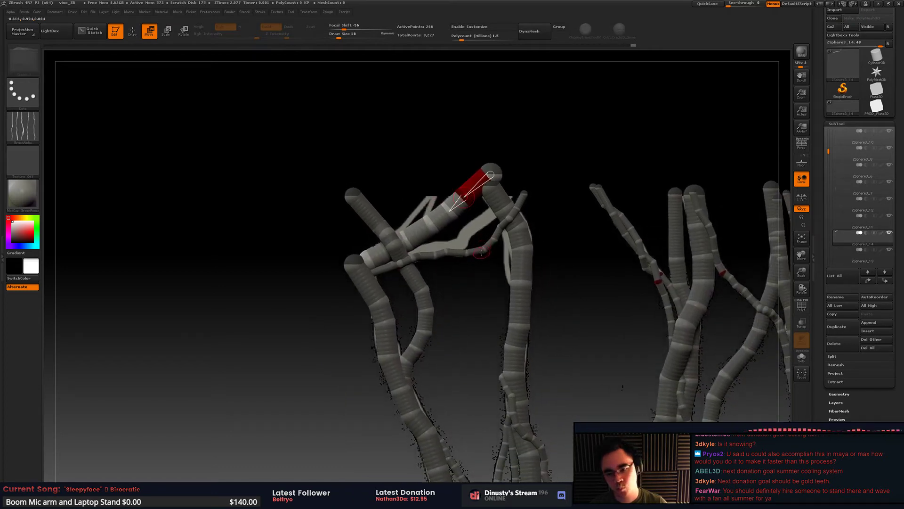
Step: Save the project over the existing vine_ZB.ZPR file in the Vines folder
alt+drag(487, 261, 488, 170)
alt+drag(519, 196, 509, 256)
key(ctrl+s)
double_click(518, 190)
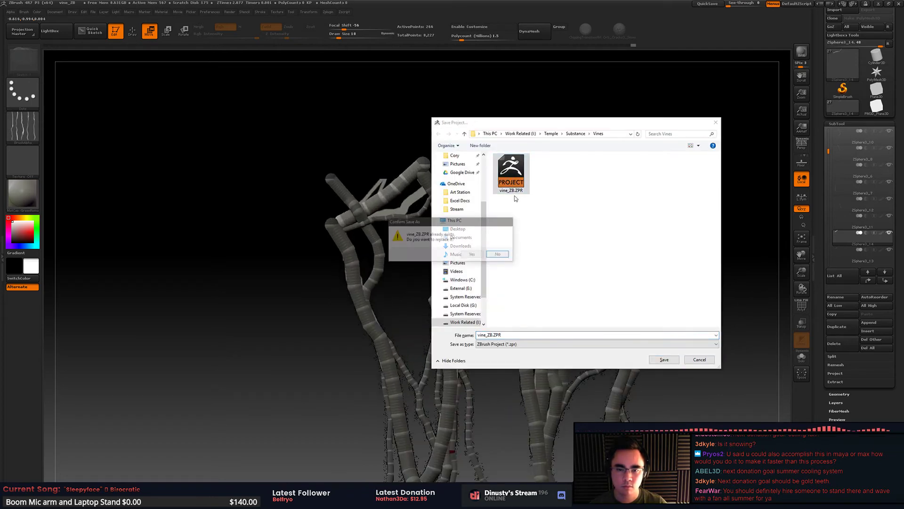
click(472, 255)
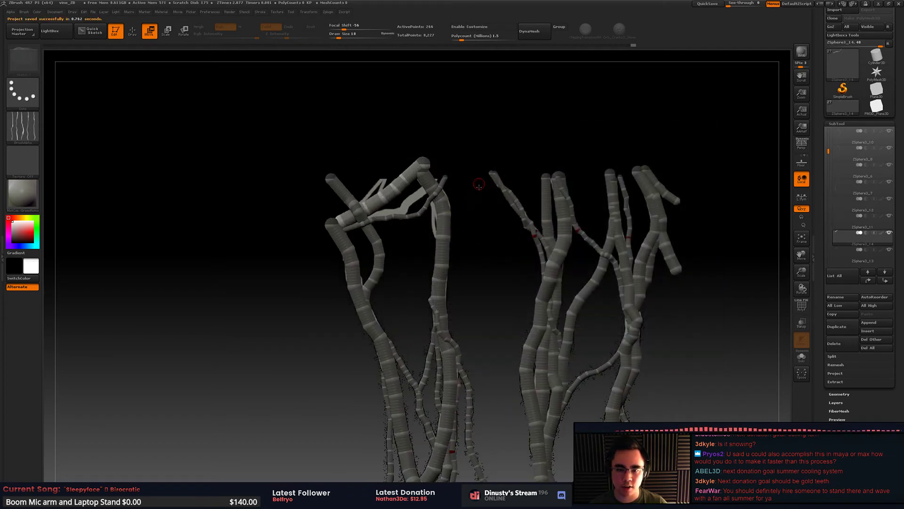
Step: Bring up the screen annotation pen over the full vine view and outline the upper gap in the left cluster in yellow
drag(480, 184, 525, 256)
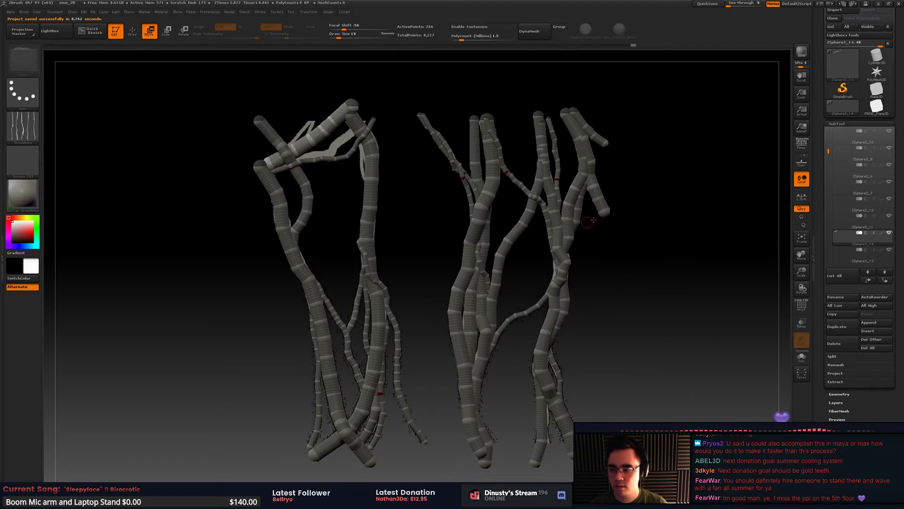
mouse_move(862, 187)
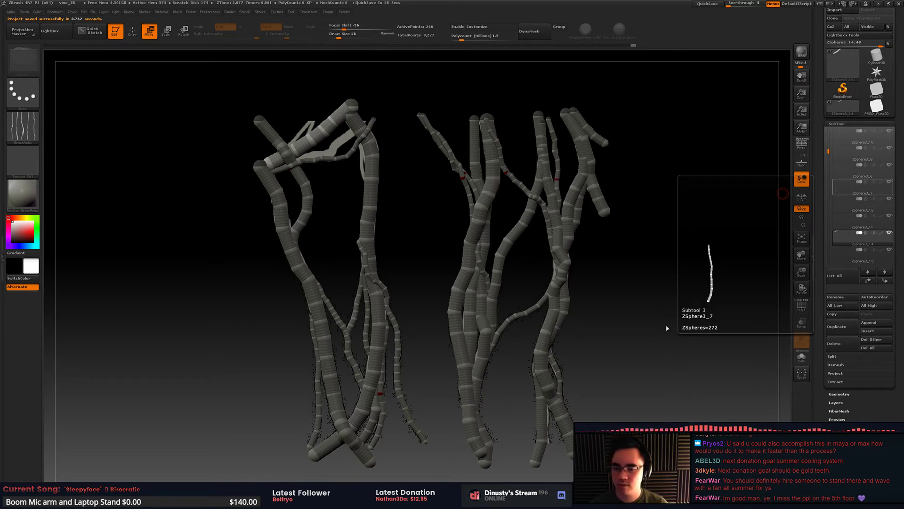
key(ctrl+shift+1)
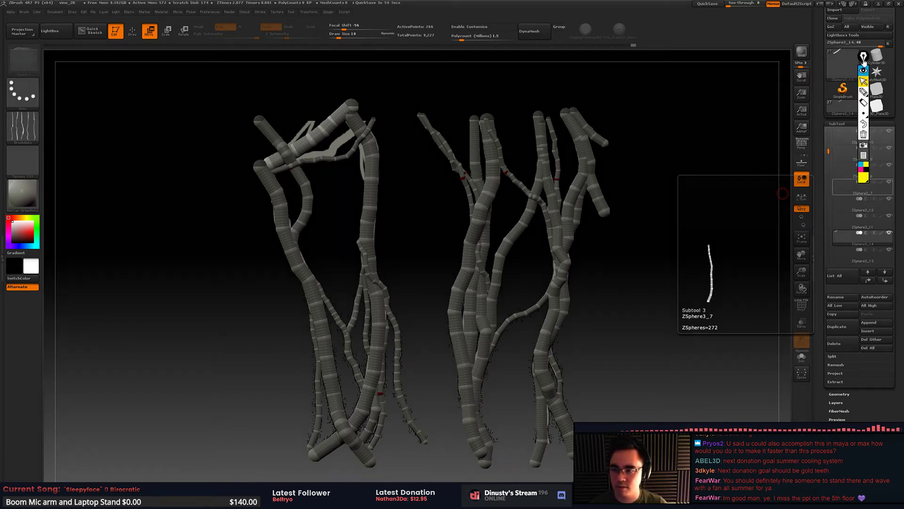
drag(864, 60, 749, 83)
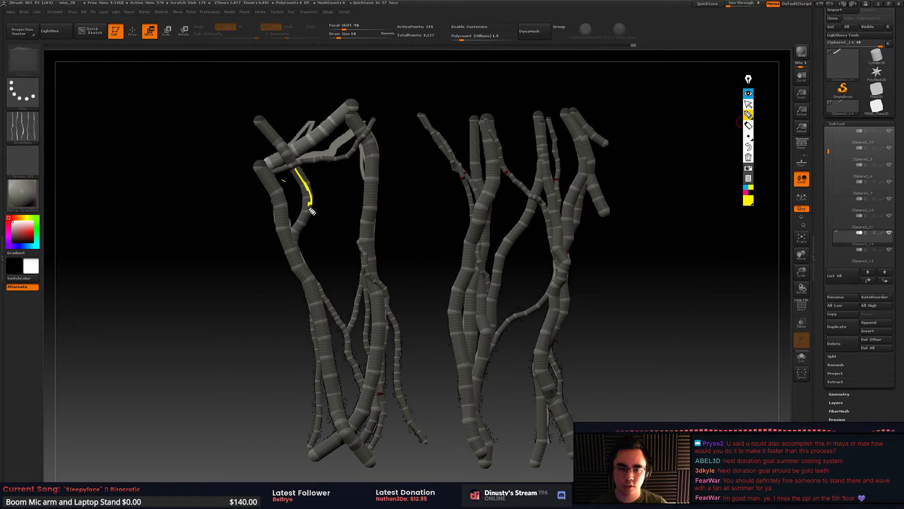
drag(309, 208, 313, 221)
key(ctrl+shift+7)
mouse_move(277, 172)
mouse_down()
mouse_move(332, 305)
mouse_move(359, 231)
mouse_move(309, 161)
mouse_up()
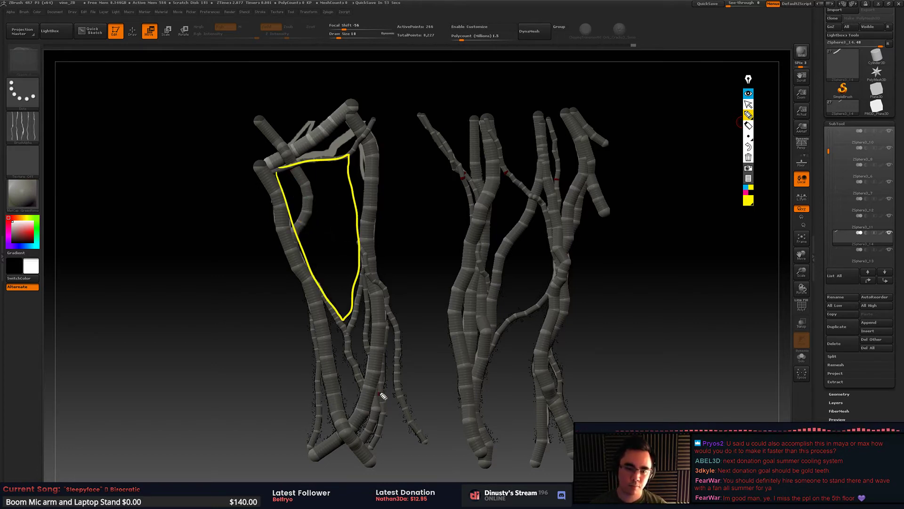
Step: Outline in yellow the upper and lower gaps in the right cluster and the large gap between the two clusters
drag(493, 140, 498, 271)
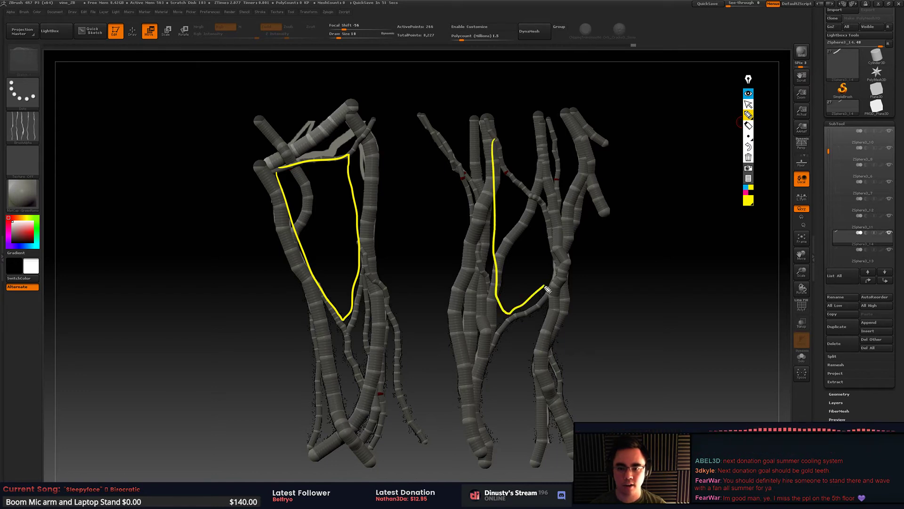
mouse_move(546, 288)
mouse_down()
mouse_move(583, 178)
mouse_move(510, 139)
mouse_up()
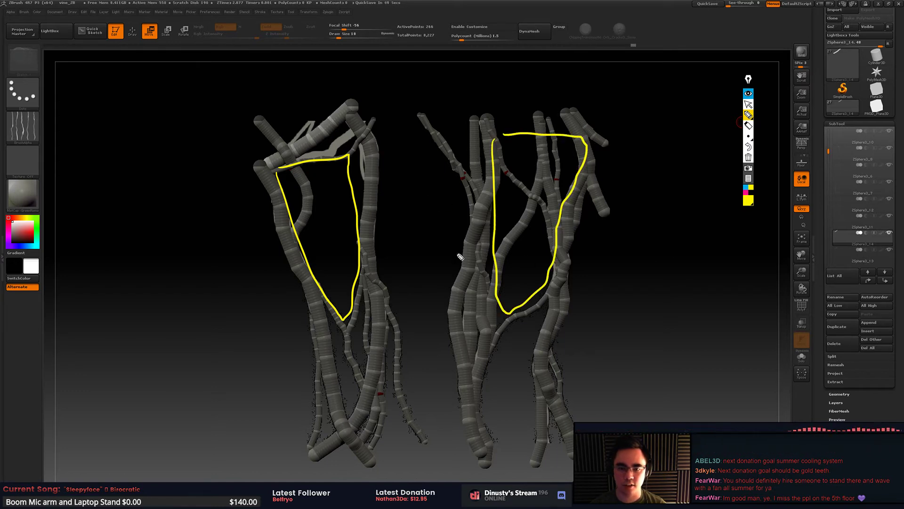
mouse_move(373, 141)
mouse_down()
mouse_move(411, 429)
mouse_move(464, 359)
mouse_move(478, 194)
mouse_move(373, 137)
mouse_up()
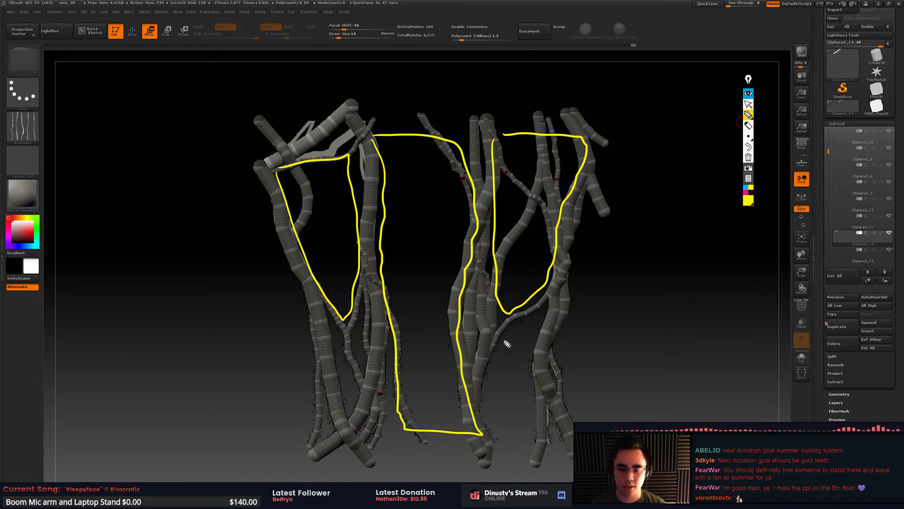
mouse_move(545, 306)
mouse_down()
mouse_move(527, 320)
mouse_move(505, 433)
mouse_move(539, 353)
mouse_up()
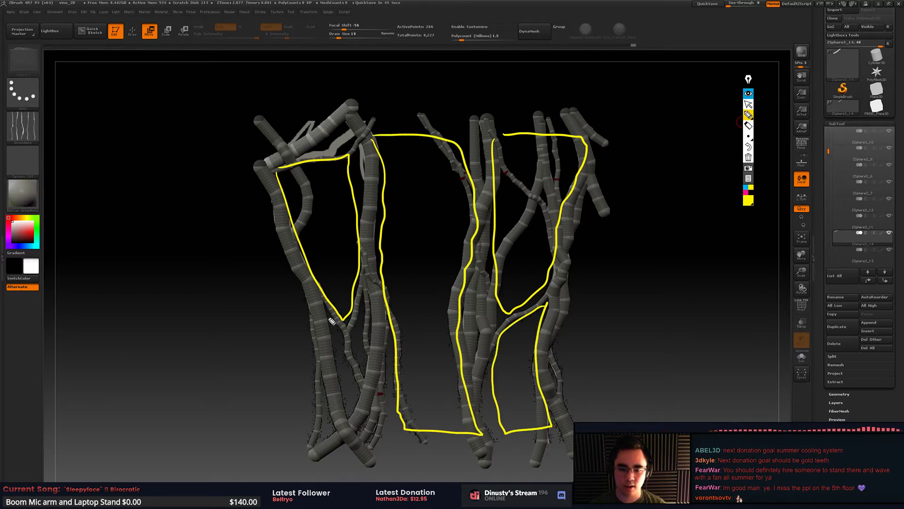
Step: Outline the left cluster's lower gap in yellow, thicken the annotation pen, and fill the gaps between the vines with solid yellow
drag(325, 315, 342, 405)
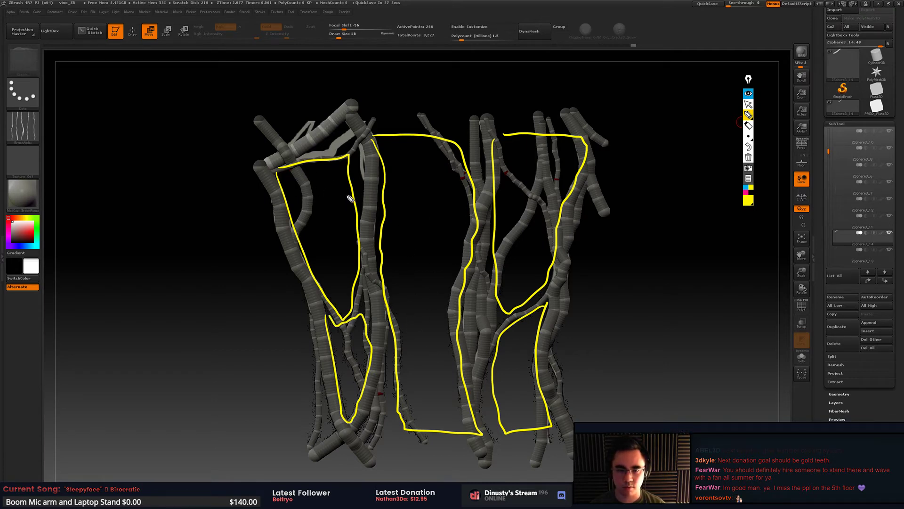
click(782, 137)
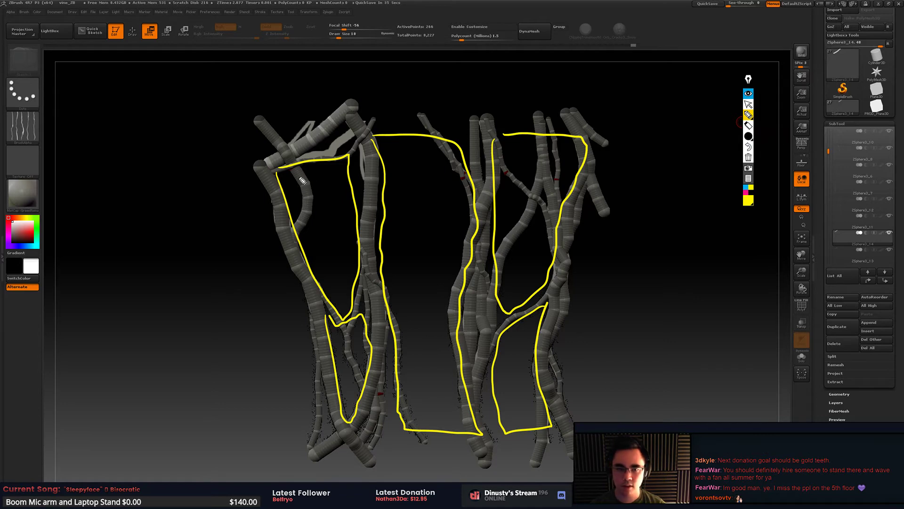
mouse_move(283, 169)
mouse_down()
mouse_move(339, 188)
mouse_move(349, 222)
mouse_move(327, 267)
mouse_move(354, 346)
mouse_move(359, 391)
mouse_move(346, 402)
mouse_up()
mouse_move(374, 144)
mouse_down()
mouse_move(415, 177)
mouse_move(424, 221)
mouse_move(415, 400)
mouse_move(478, 429)
mouse_up()
mouse_move(553, 418)
mouse_down()
mouse_move(515, 428)
mouse_move(515, 397)
mouse_move(541, 317)
mouse_up()
mouse_move(499, 297)
mouse_down()
mouse_move(531, 278)
mouse_move(518, 231)
mouse_move(541, 188)
mouse_move(532, 141)
mouse_up()
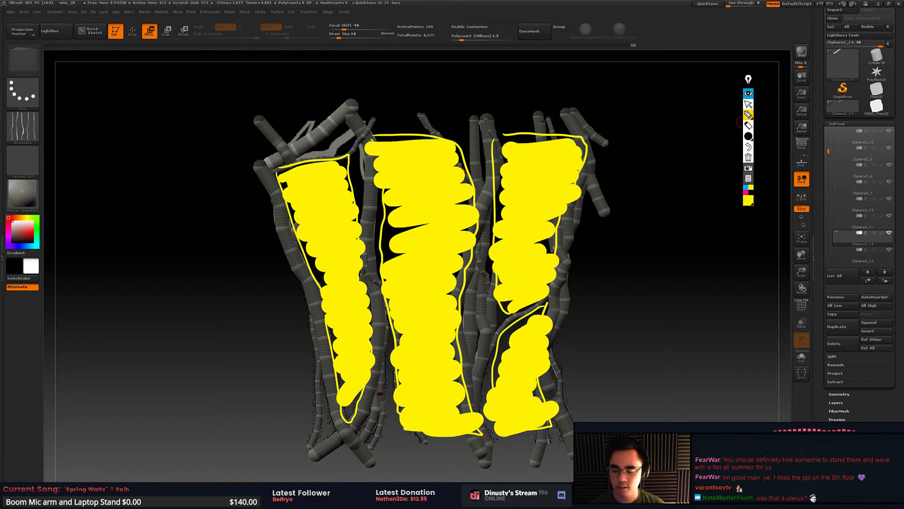
Step: Clear all yellow markings from the vine view and quit the screen annotation tool
key(ctrl+shift+7)
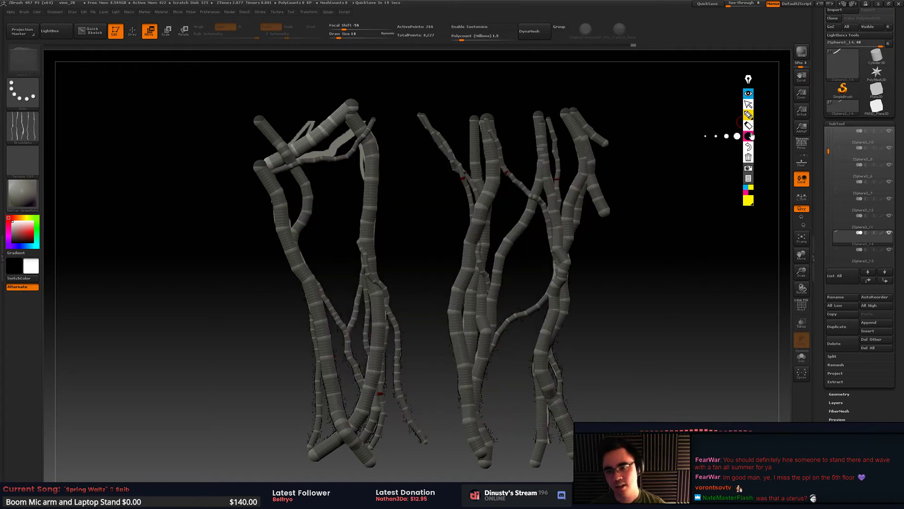
click(748, 104)
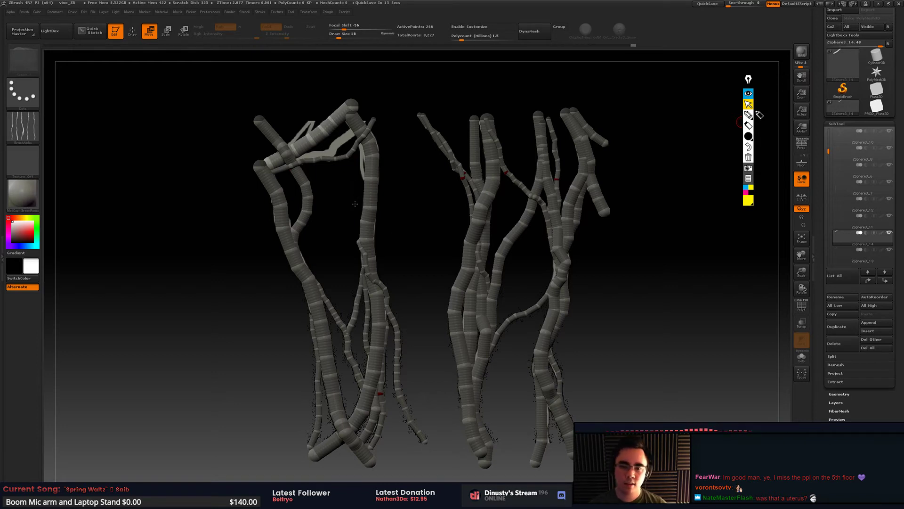
drag(750, 80, 749, 93)
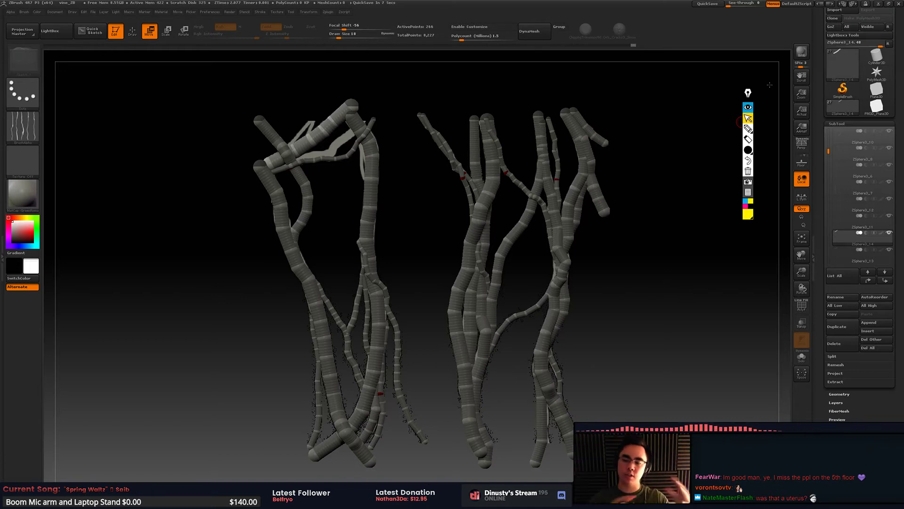
click(747, 109)
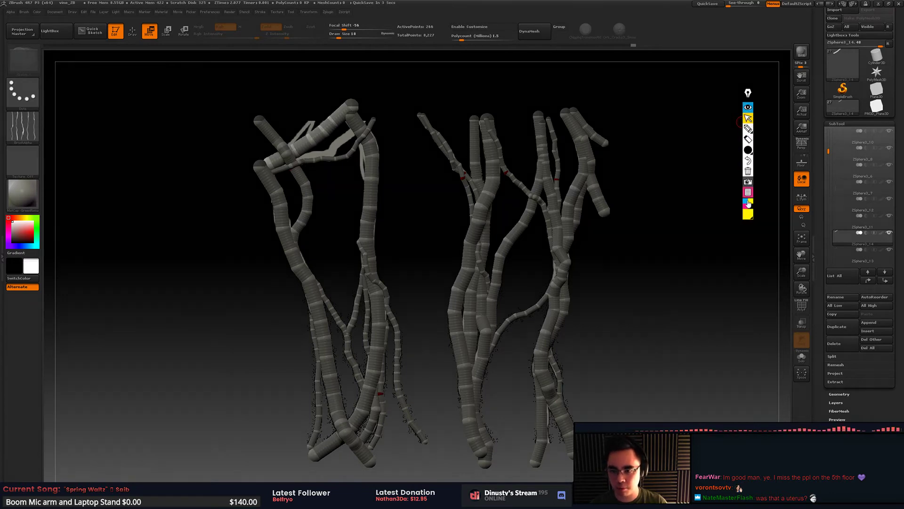
click(749, 195)
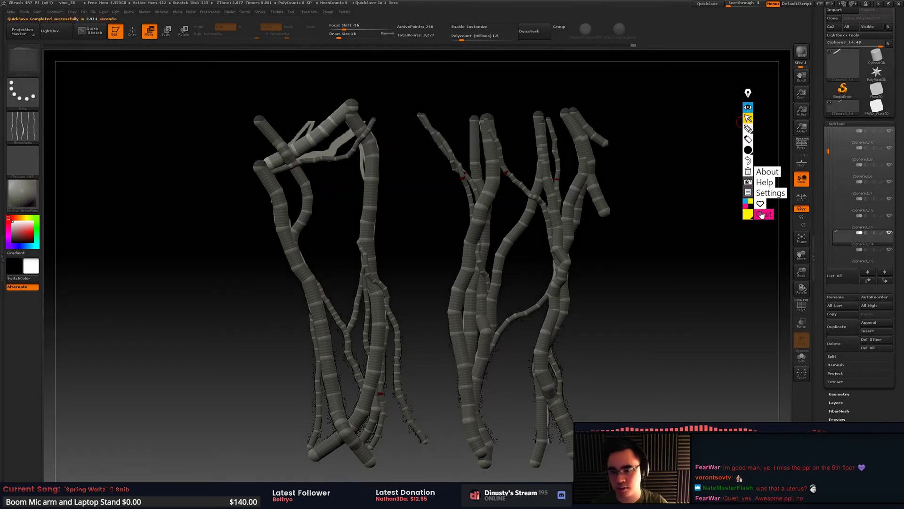
click(764, 210)
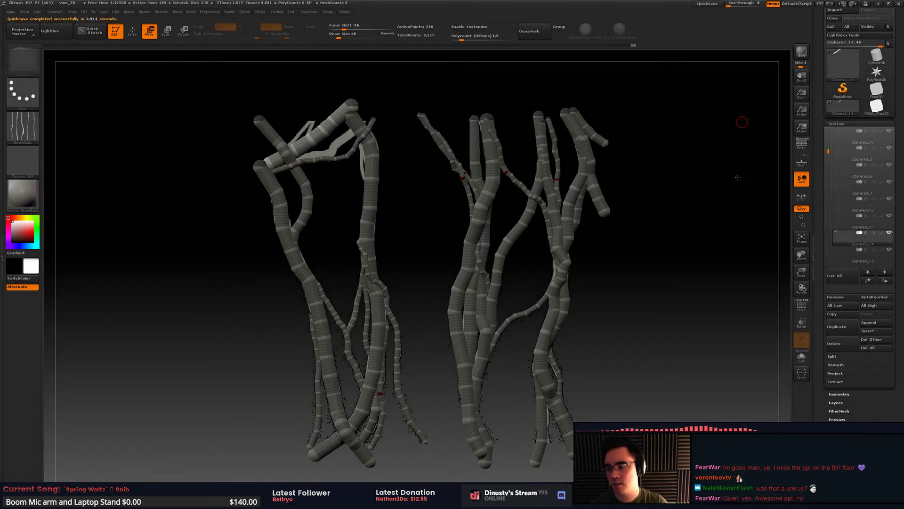
Step: Reposition the middle and upper joints of the thick diagonal vine at the top of the left cluster
drag(691, 195, 721, 189)
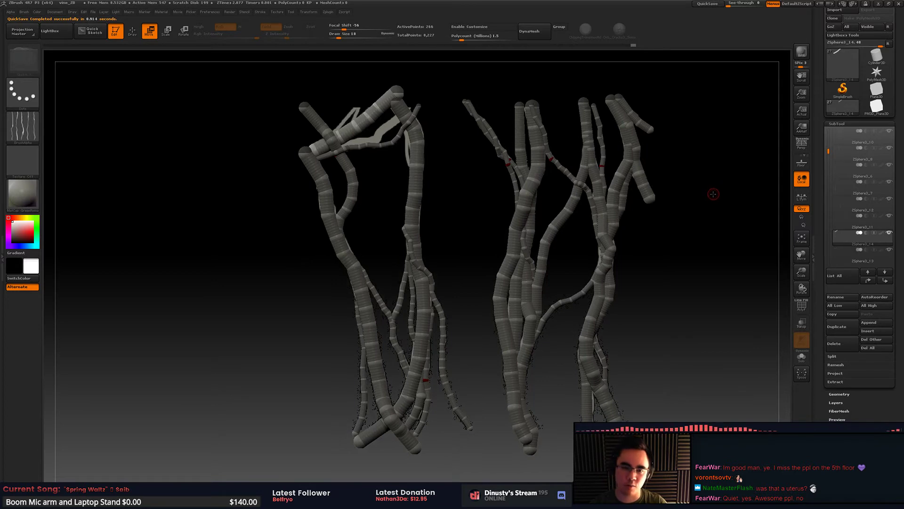
alt+drag(449, 171, 425, 209)
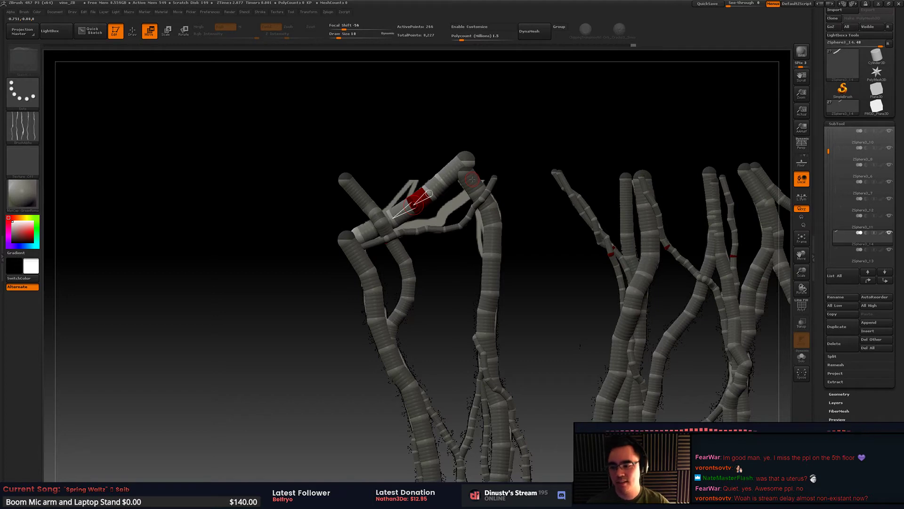
alt+drag(537, 231, 550, 227)
key(q)
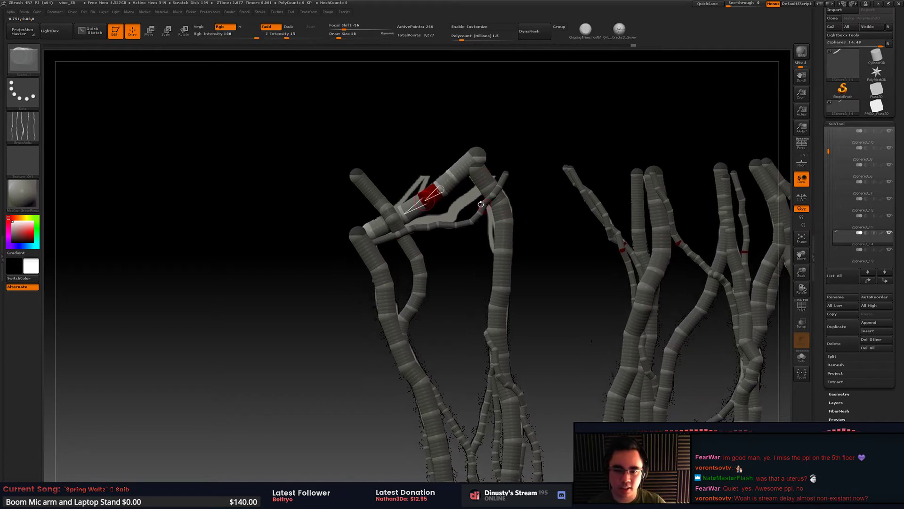
alt+drag(480, 205, 500, 219)
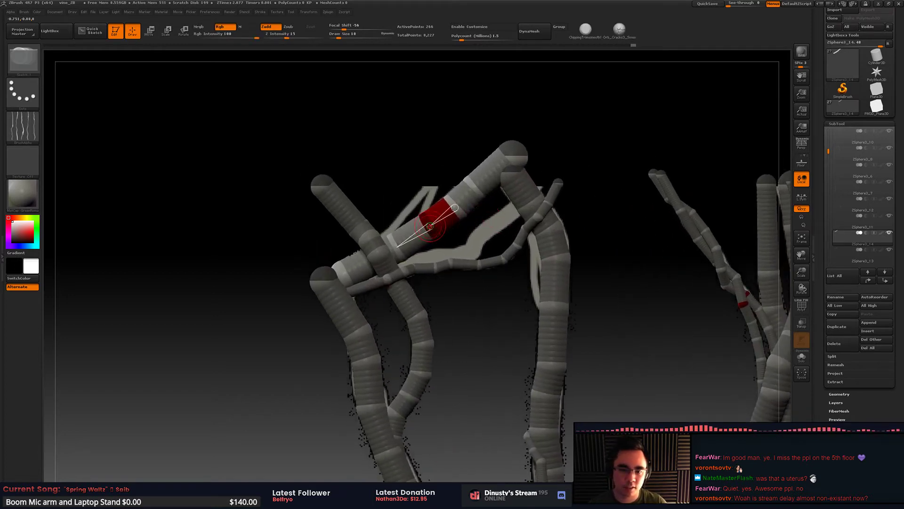
key(w)
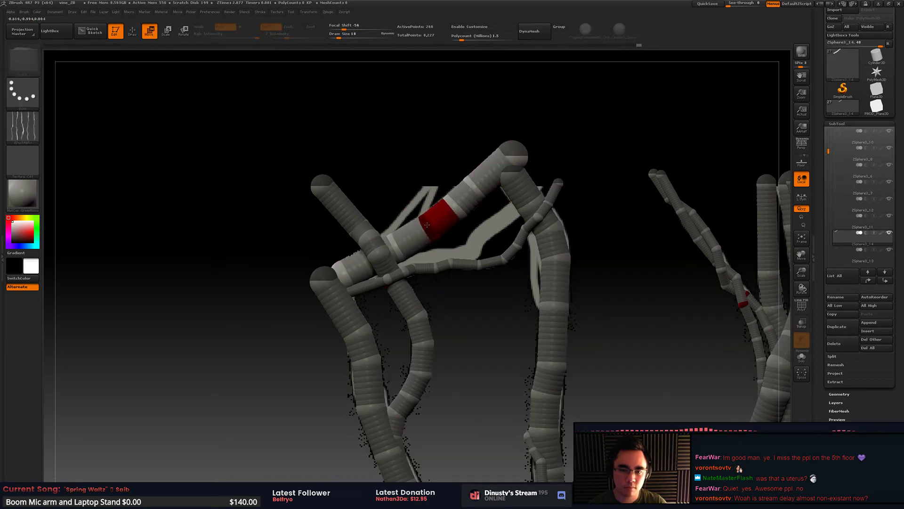
drag(427, 225, 512, 156)
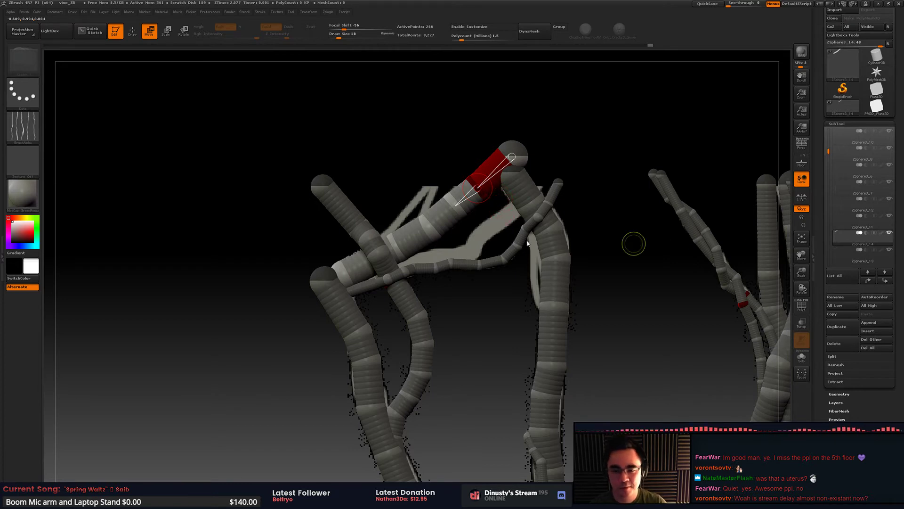
Step: Save the project over its existing file
key(ctrl+s)
double_click(511, 174)
key(y)
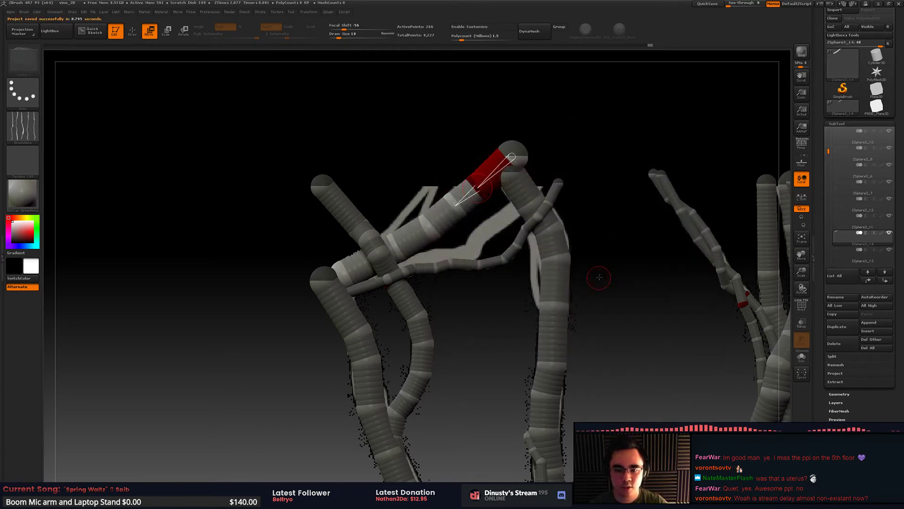
Step: Duplicate the thick diagonal vine and, with a larger Draw Size, move the copy's joints so it bends beneath the original
alt+drag(613, 241, 759, 235)
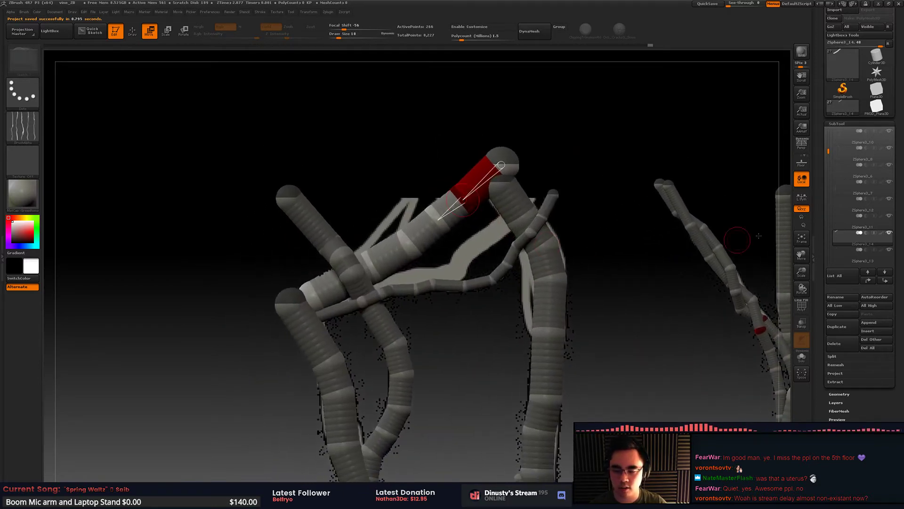
click(836, 327)
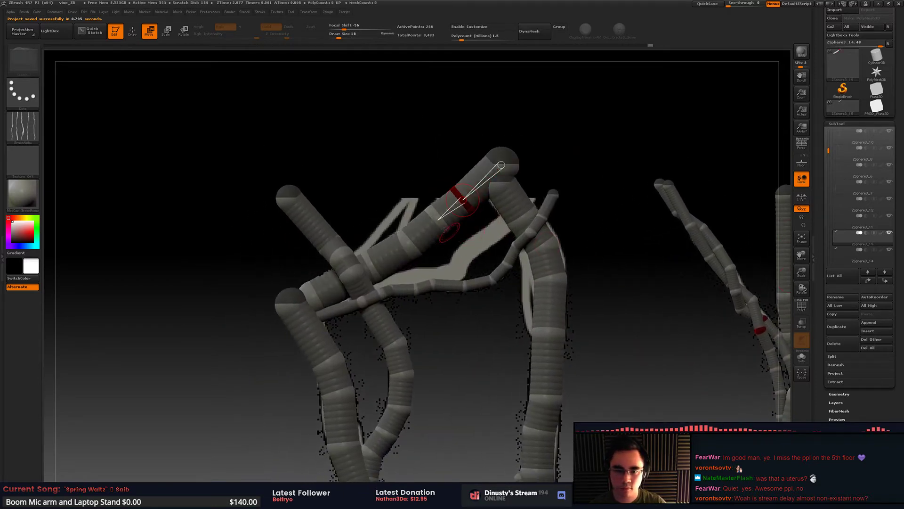
key(space)
drag(452, 227, 456, 227)
key(e)
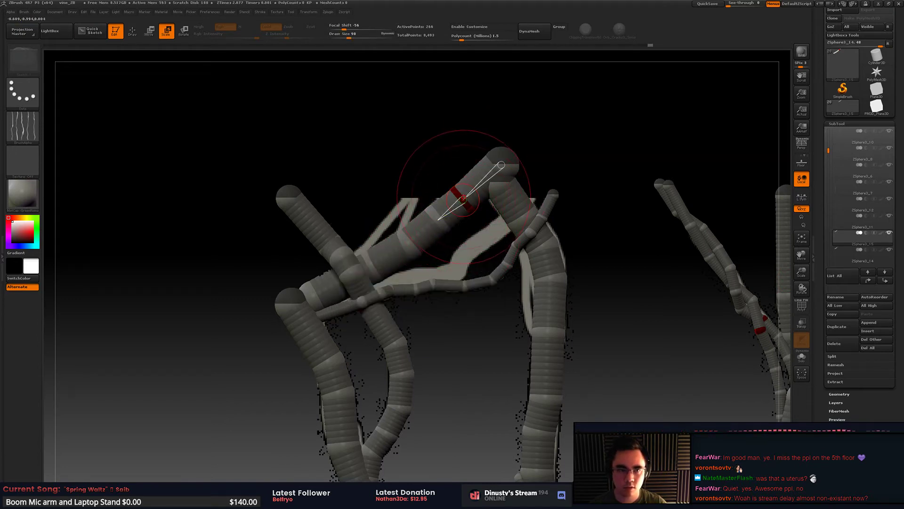
key(w)
mouse_move(482, 188)
mouse_down()
mouse_move(485, 241)
mouse_move(409, 309)
mouse_move(395, 288)
mouse_up()
mouse_move(453, 278)
mouse_down()
mouse_move(484, 284)
mouse_move(447, 304)
mouse_move(453, 275)
mouse_up()
drag(514, 178, 540, 183)
drag(475, 243, 488, 232)
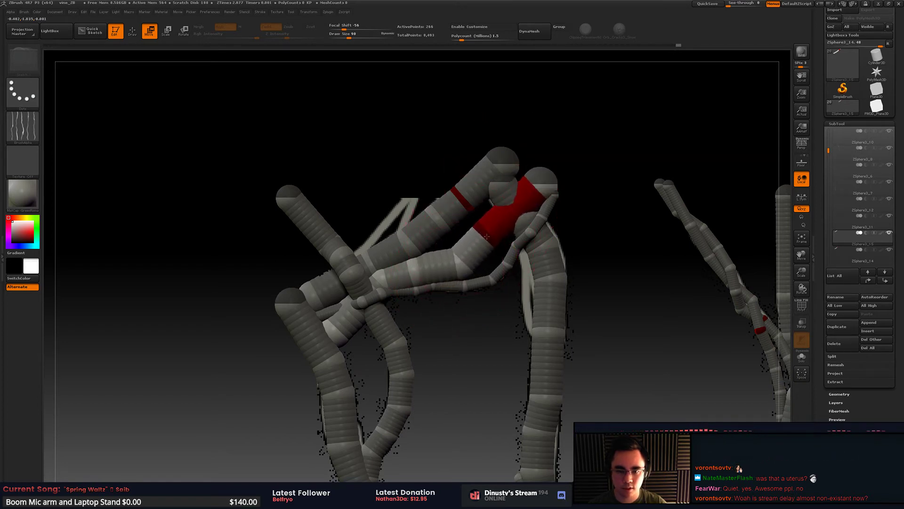
Step: Set the Draw Size to 54 and move the copied vine's middle and lower joints so it passes behind the crossing branch
key(space)
drag(454, 270, 458, 255)
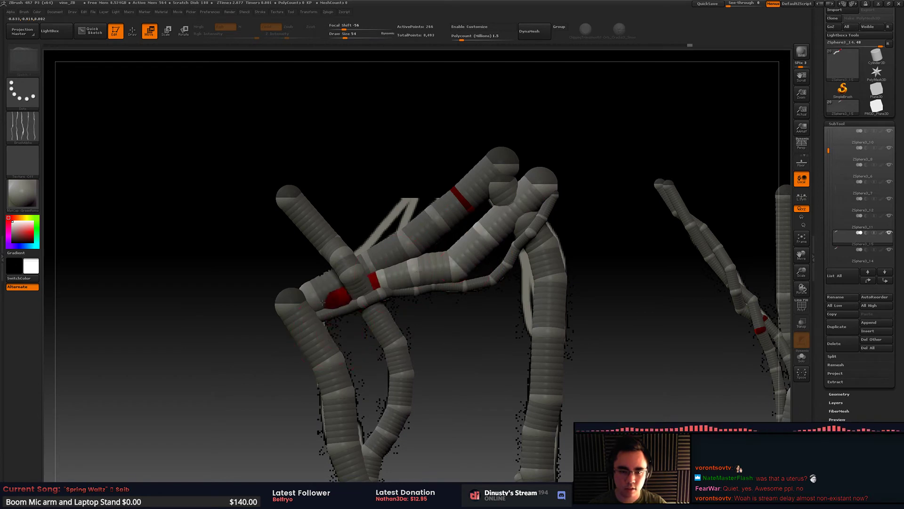
drag(320, 296, 408, 269)
right_drag(412, 270, 384, 278)
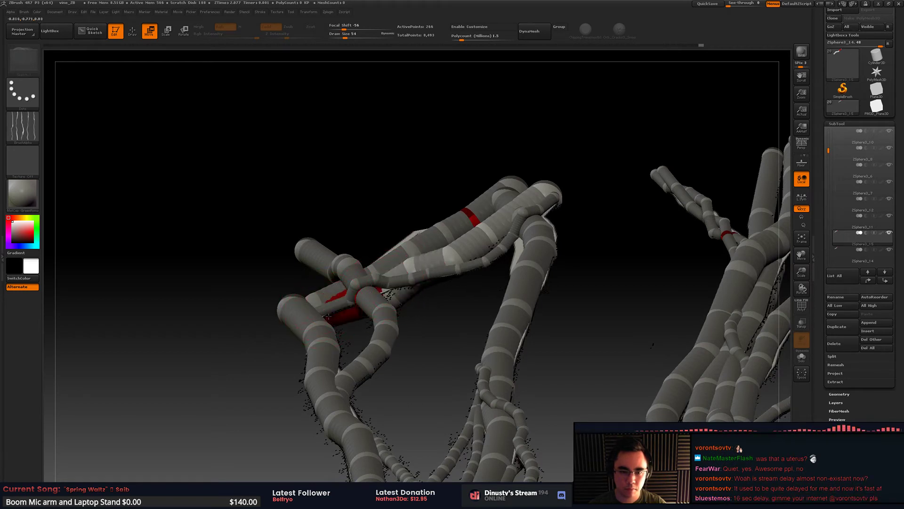
right_drag(340, 311, 392, 300)
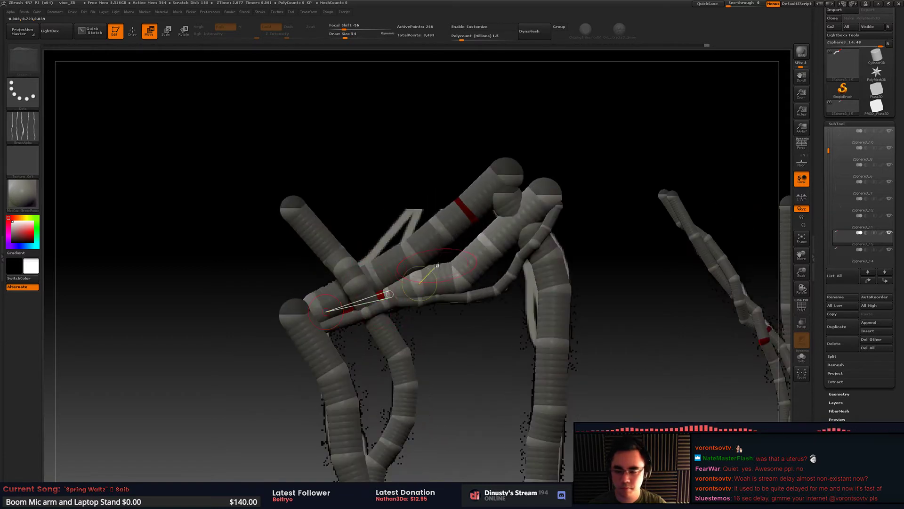
alt+right_drag(449, 218, 457, 247)
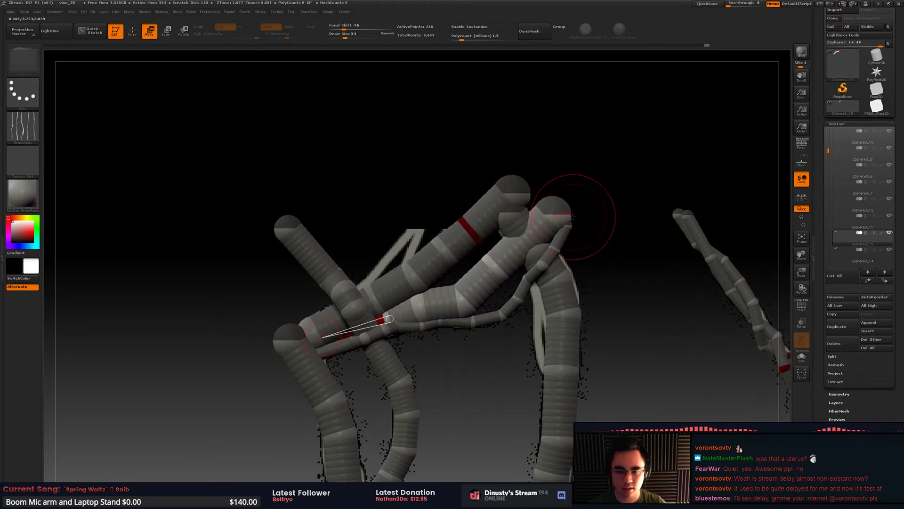
Step: Insert three extra joints along the upper end of the copied vine
right_drag(573, 217, 571, 152)
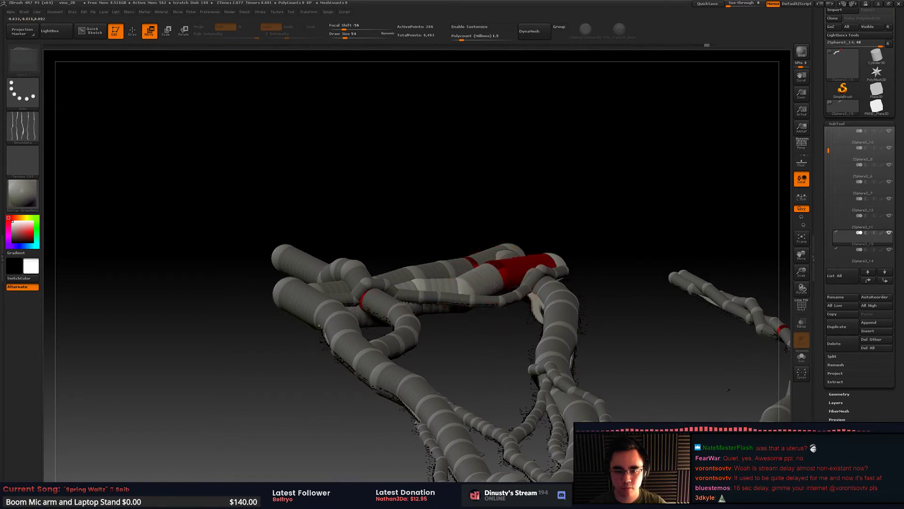
key(q)
click(518, 271)
key(w)
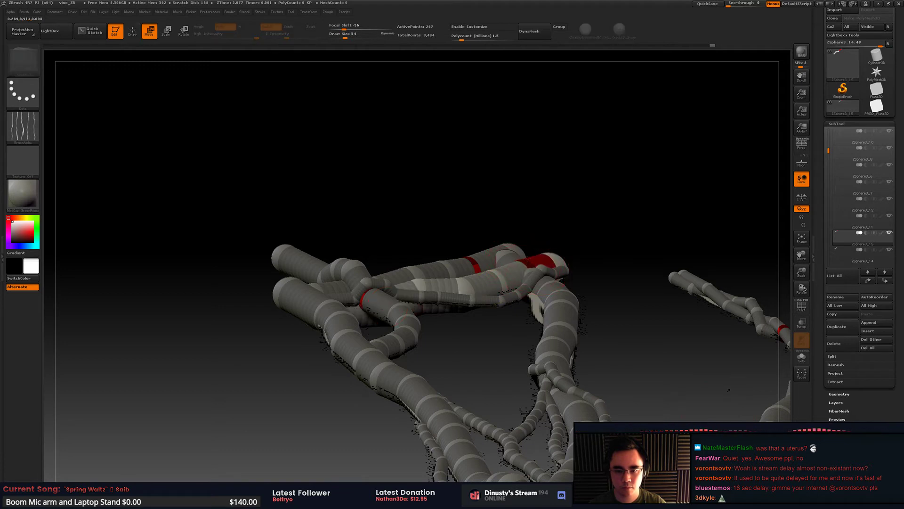
key(q)
click(510, 266)
key(w)
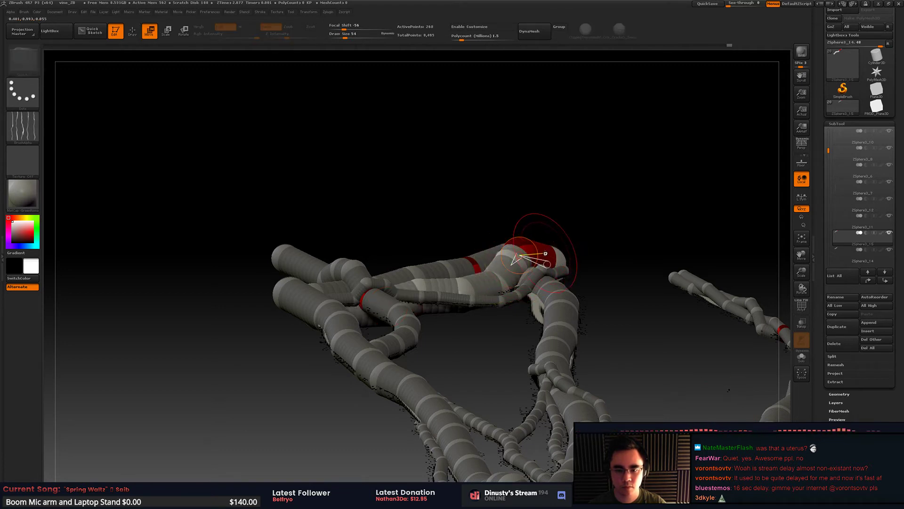
right_drag(545, 255, 534, 258)
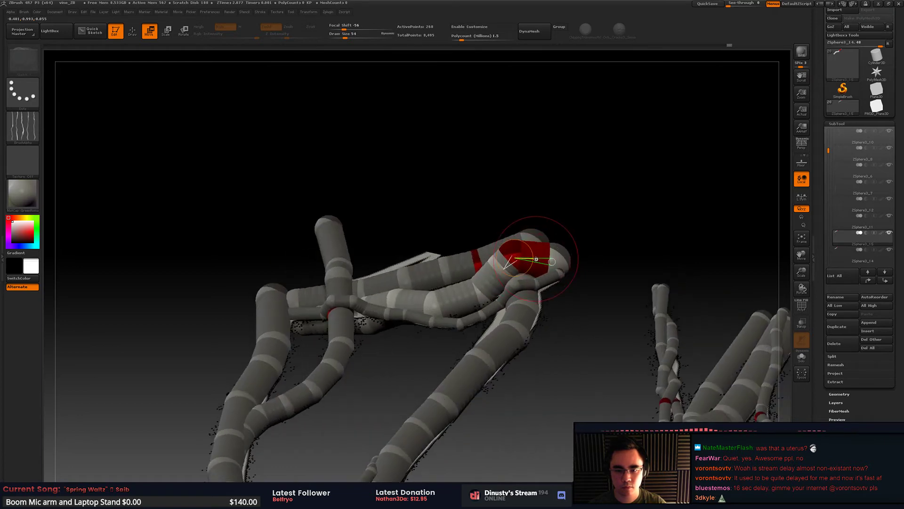
key(q)
click(536, 259)
key(w)
Step: Reduce the Draw Size and move the added joints to shape the copied vine's upper end alongside the original
key(space)
drag(536, 260, 531, 260)
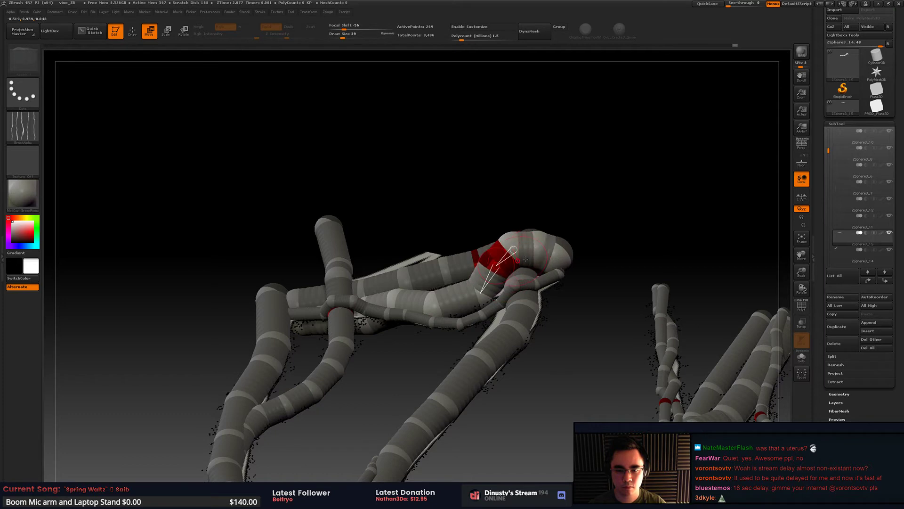
drag(547, 259, 557, 226)
drag(519, 262, 508, 293)
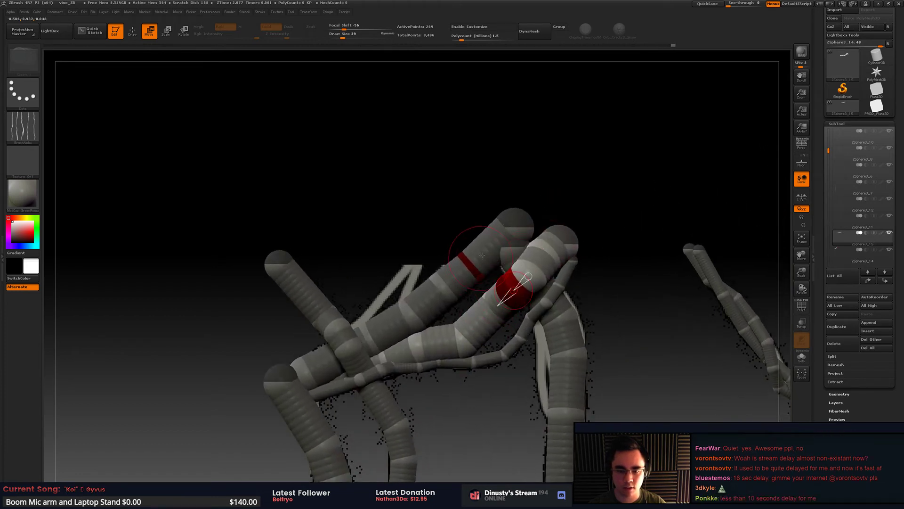
alt+drag(430, 263, 451, 267)
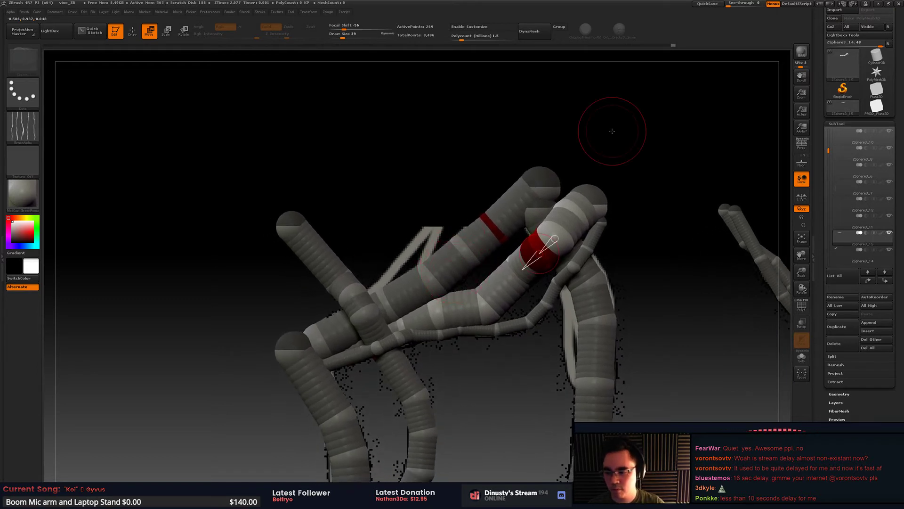
alt+drag(575, 204, 596, 204)
mouse_move(497, 223)
alt+mouse_down()
mouse_move(507, 245)
mouse_move(537, 157)
alt+mouse_up()
Step: Switch to Draw mode and undo the most recent joint actions on the copied vine's upper end
key(q)
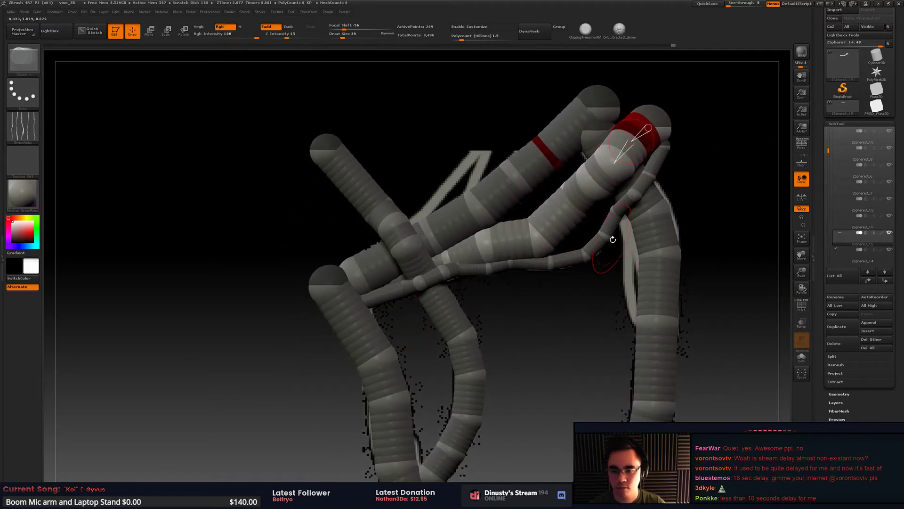
key(ctrl+z)
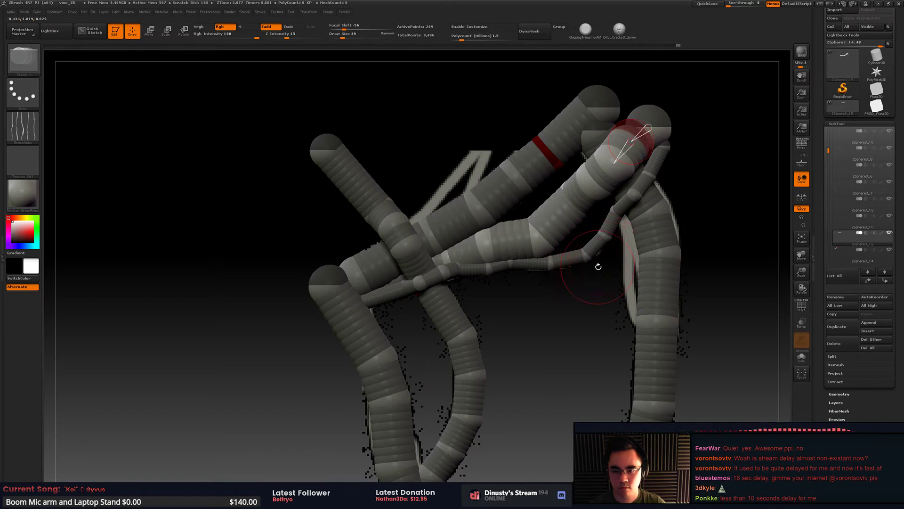
key(ctrl)
key(ctrl+z)
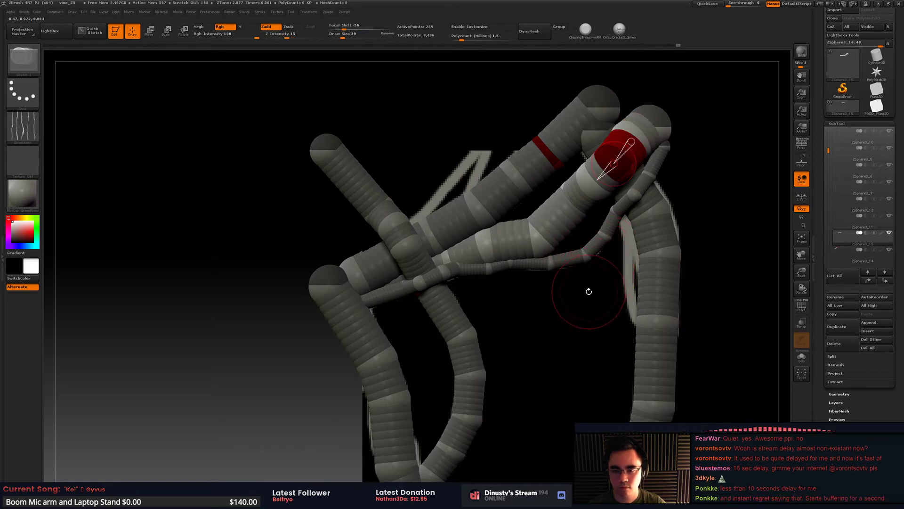
ctrl+click(315, 344)
key(ctrl+z)
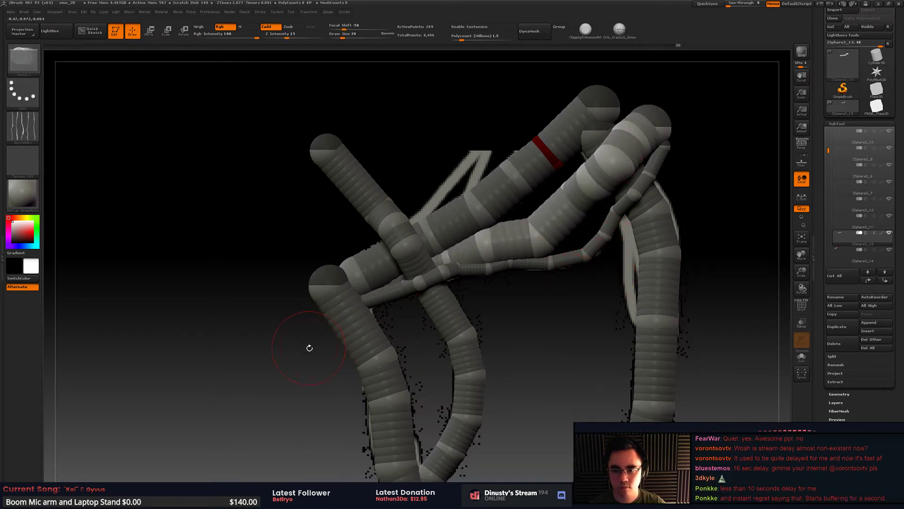
Step: Make the original thin vine the active subtool and save the project over the existing file
alt+click(588, 253)
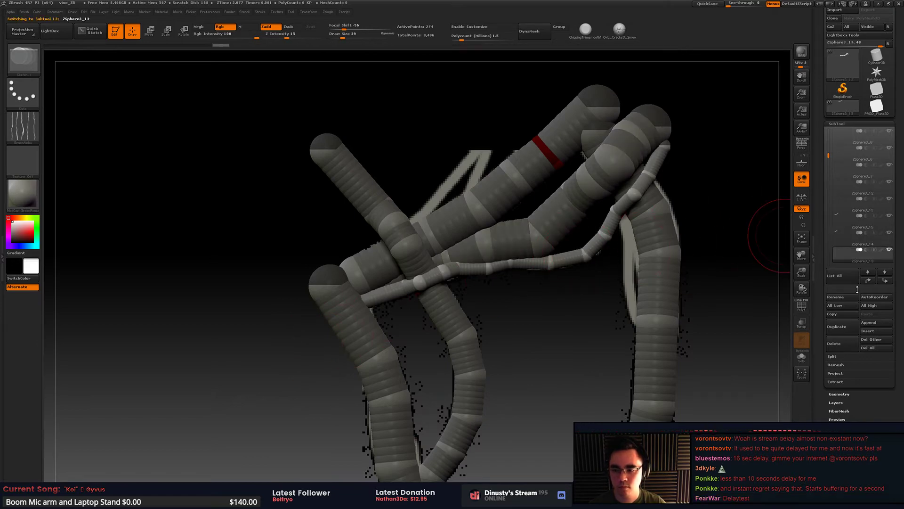
key(ctrl)
key(ctrl+s)
key(Return)
key(Return)
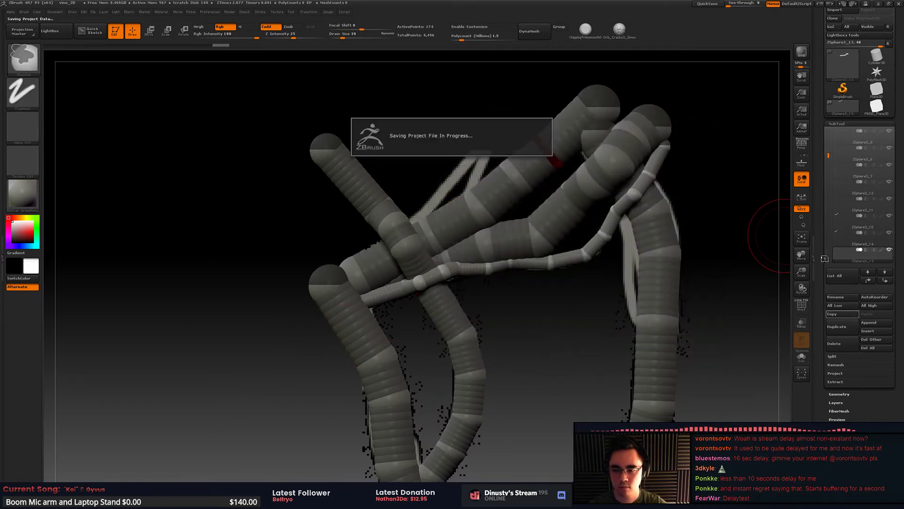
Step: Duplicate the thin vine and, with a large Draw Size, bend the copy so it hangs down beside the right trunk
alt+drag(625, 241, 636, 258)
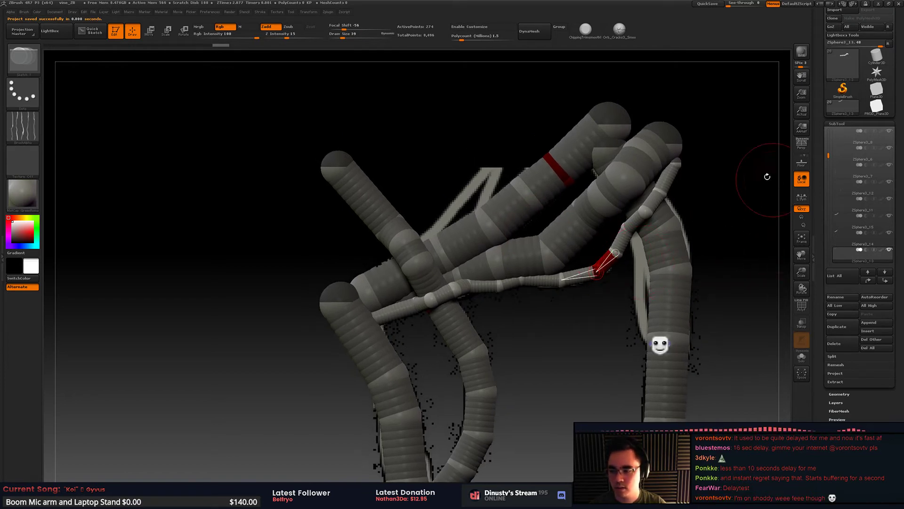
alt+drag(613, 178, 617, 190)
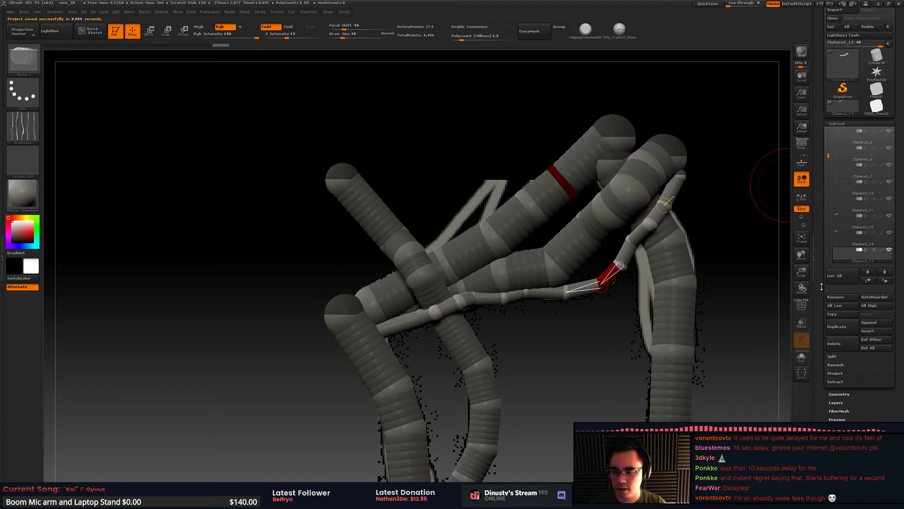
click(843, 326)
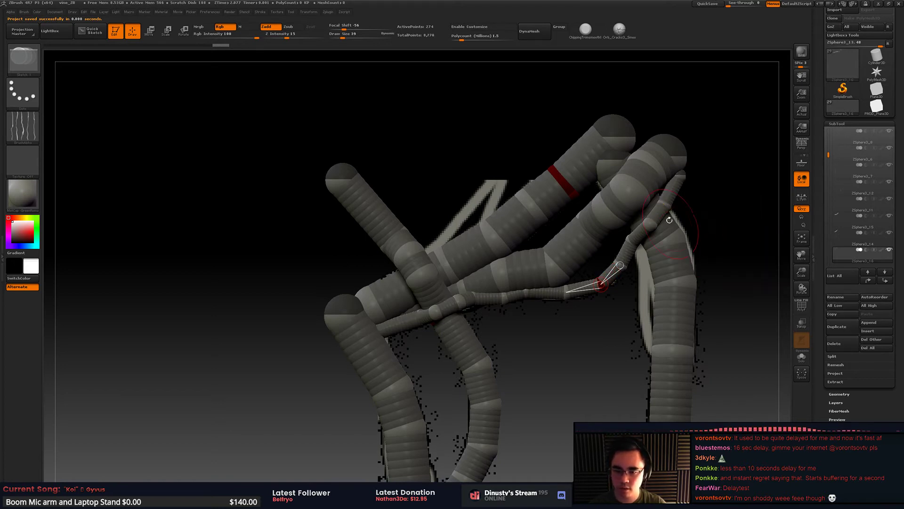
key(w)
key(space)
mouse_move(609, 283)
mouse_down()
mouse_move(624, 283)
mouse_move(622, 343)
mouse_up()
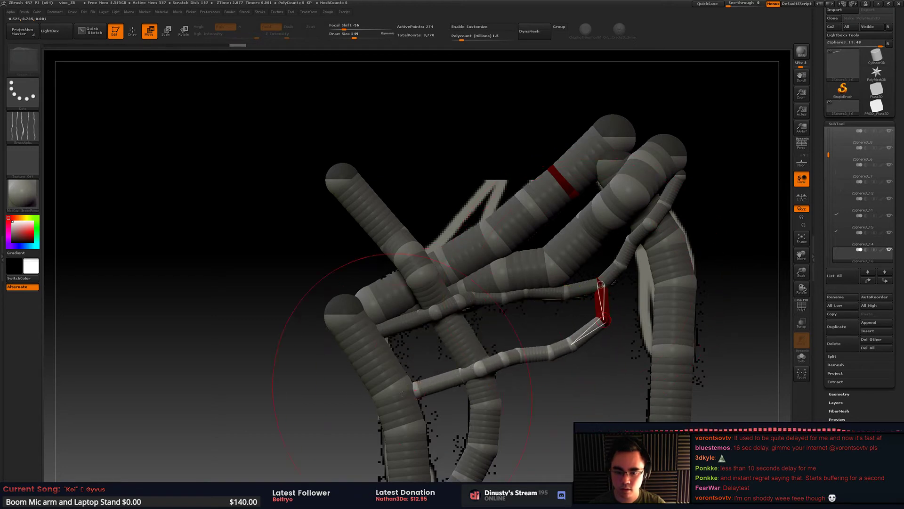
mouse_move(426, 385)
mouse_down()
mouse_move(646, 389)
mouse_move(612, 413)
mouse_up()
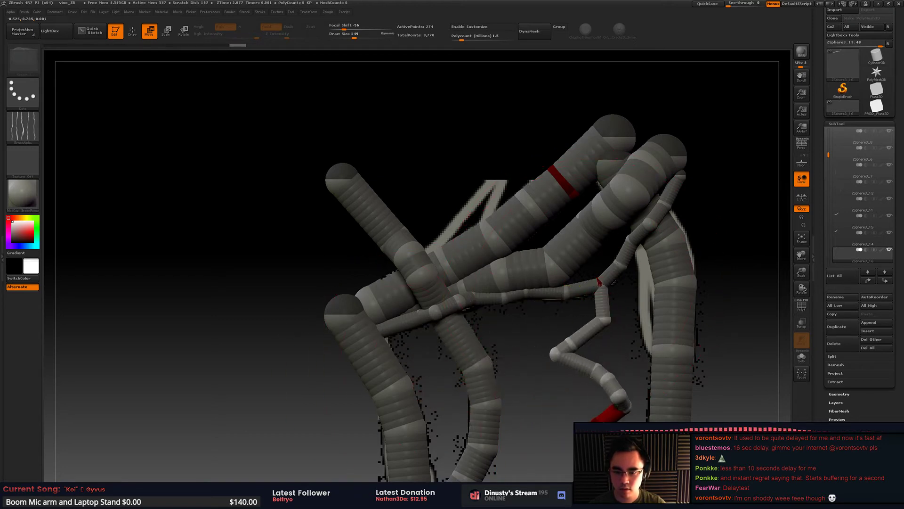
mouse_move(609, 319)
mouse_down()
mouse_move(636, 298)
mouse_move(646, 305)
mouse_move(646, 227)
mouse_up()
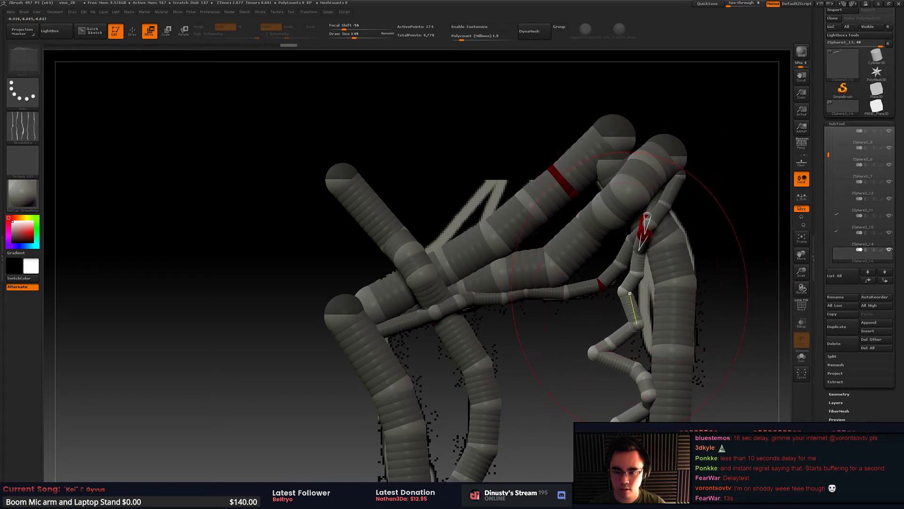
Step: Reduce the Draw Size and move the hanging copy's middle joint closer to the trunk
key(space)
click(628, 296)
drag(628, 293, 641, 298)
Step: Set the Draw Size to 22 and delete the surplus joints along the hanging vine copy's middle and lower parts
key(q)
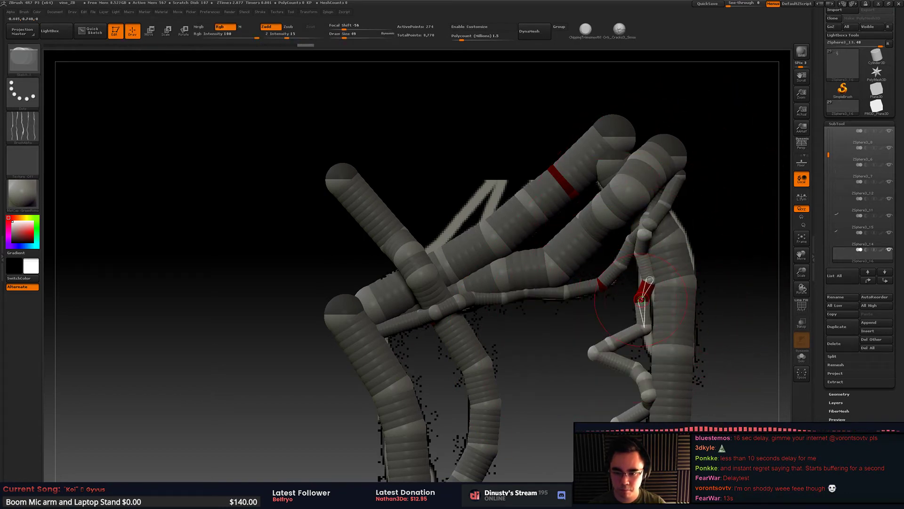
alt+click(642, 298)
alt+click(649, 282)
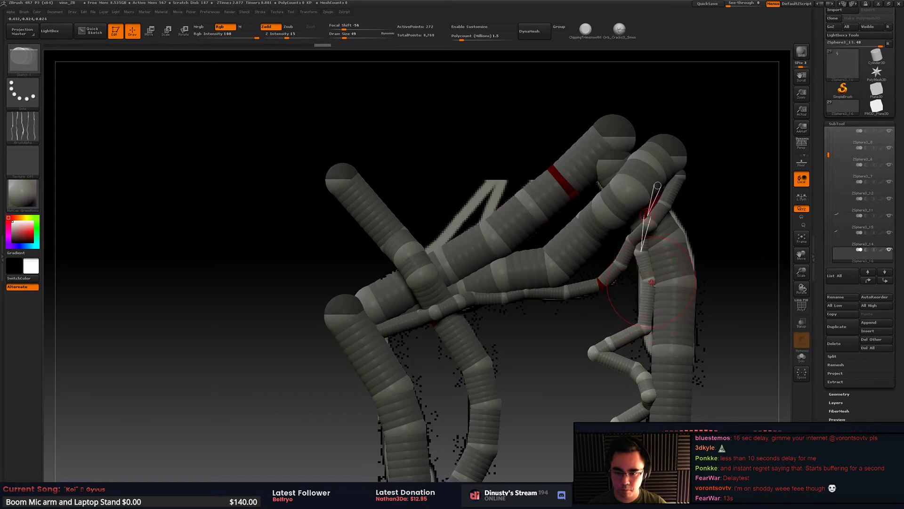
key(space)
drag(650, 281, 645, 282)
alt+click(650, 282)
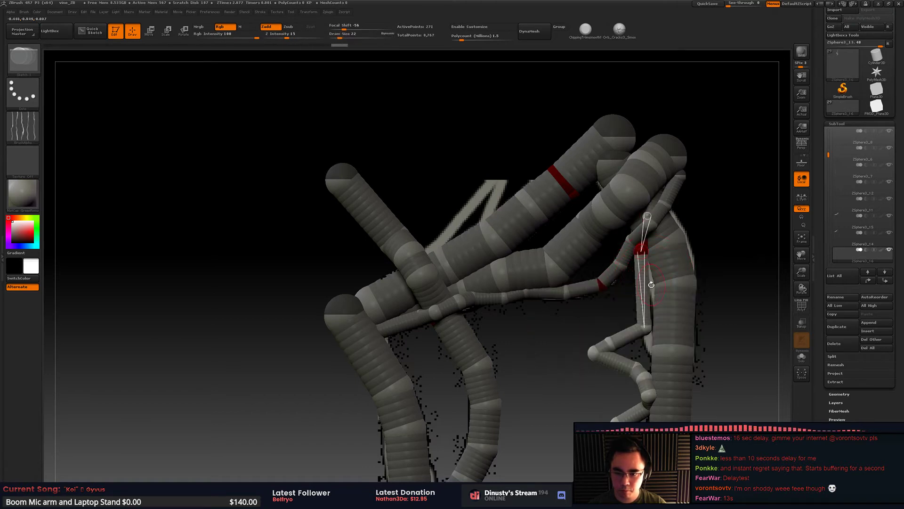
alt+click(645, 325)
alt+click(616, 362)
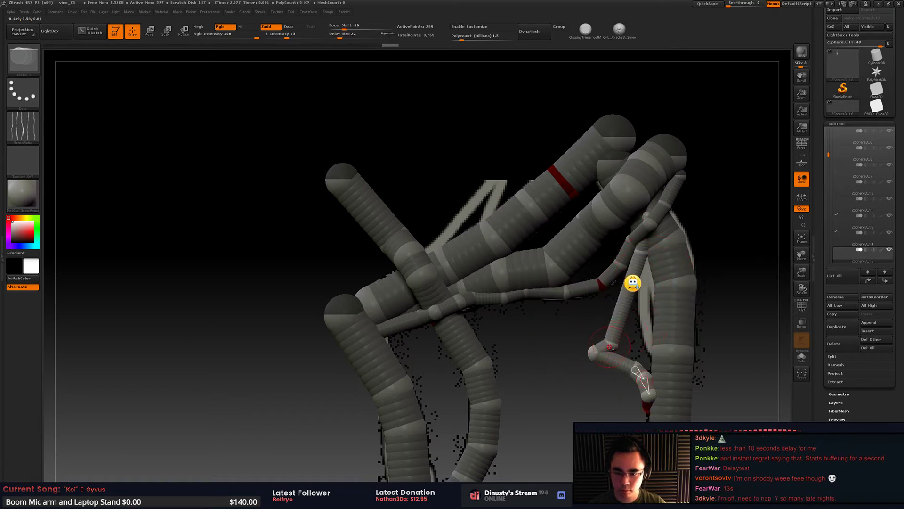
alt+click(611, 345)
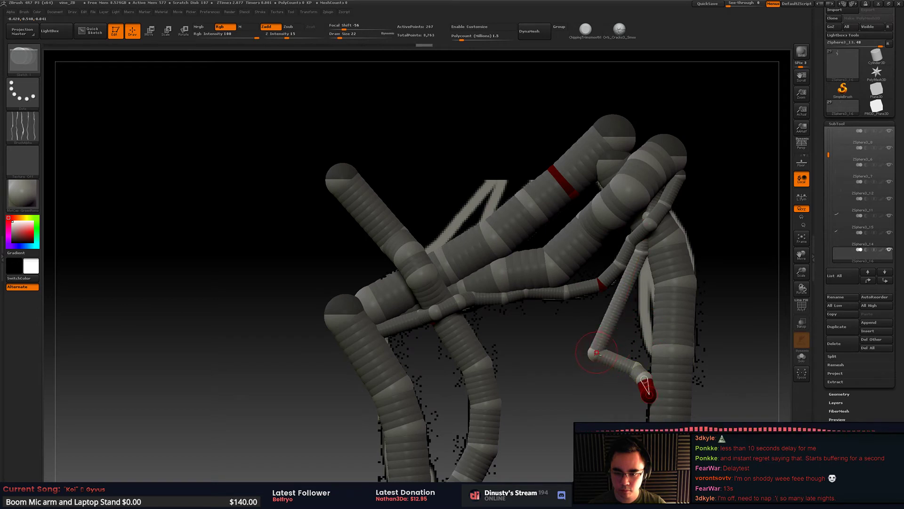
alt+click(597, 352)
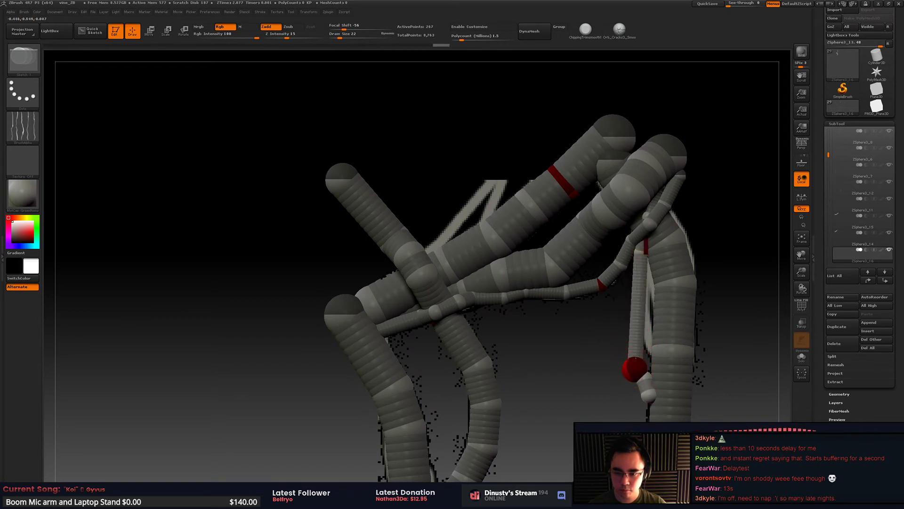
Step: Move the remaining joints of the hanging vine copy so it runs down along the right trunk and rests against its surface
key(w)
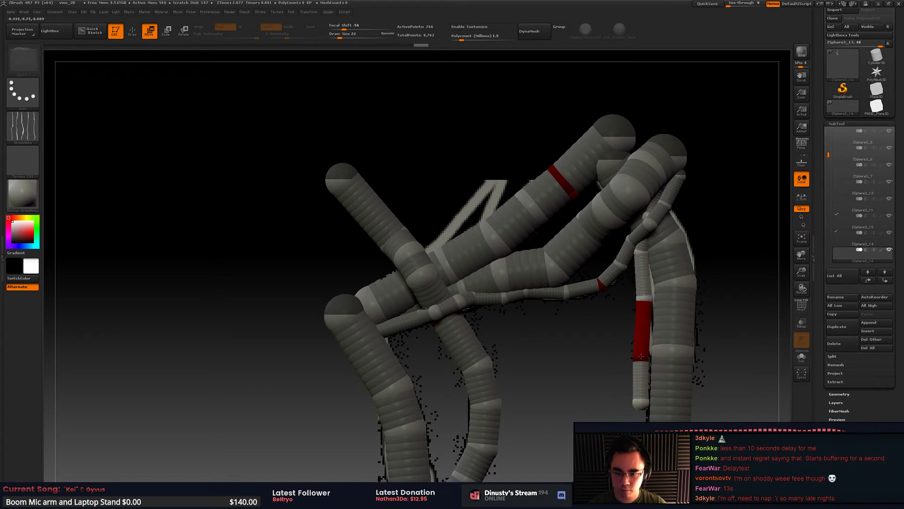
drag(640, 401, 665, 390)
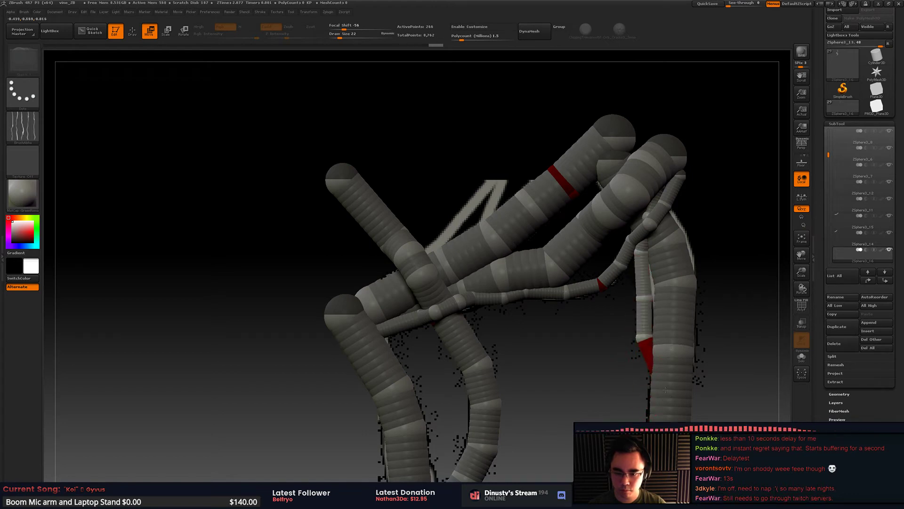
drag(633, 320, 649, 394)
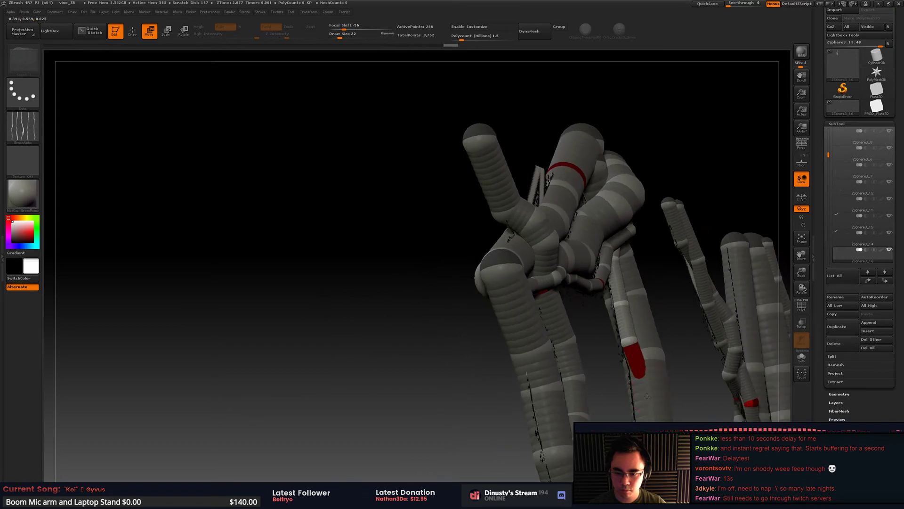
drag(620, 343, 619, 344)
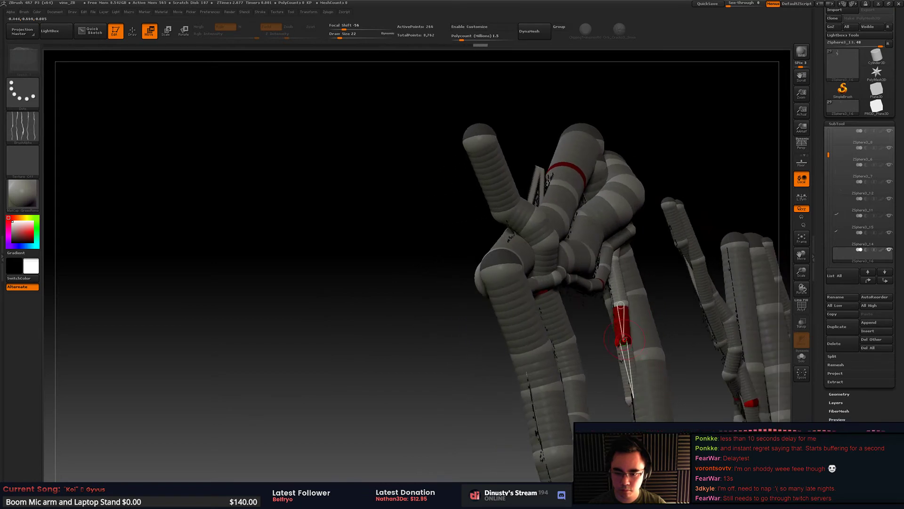
drag(683, 337, 596, 301)
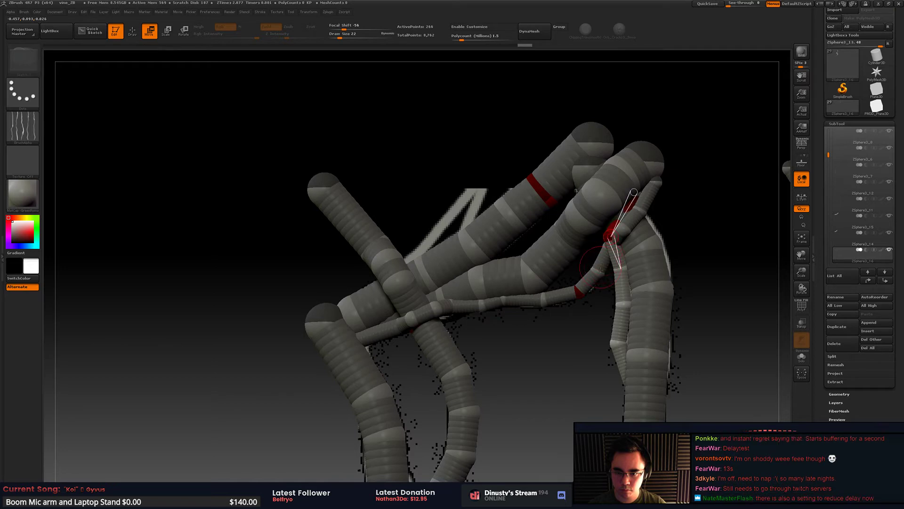
Step: Make the original thin vine active and reposition its upper joints where it passes over the hanging copy
click(575, 295)
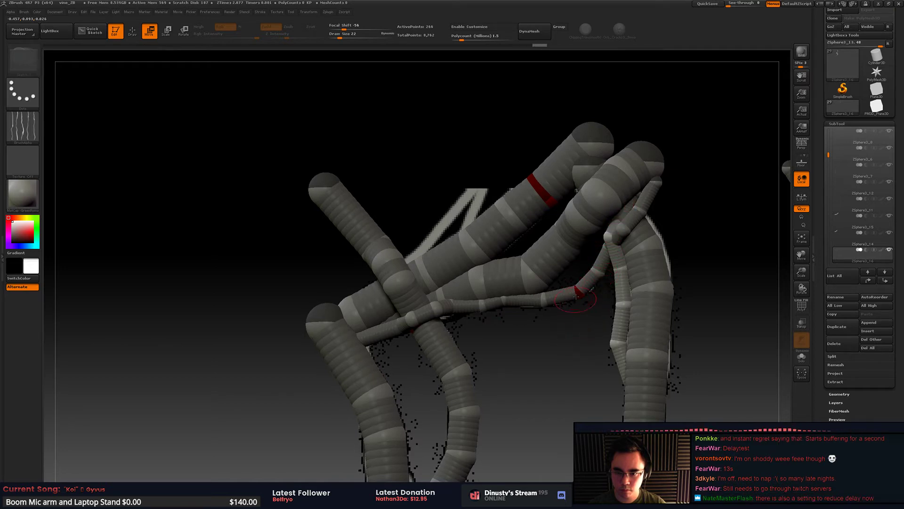
drag(581, 292, 605, 249)
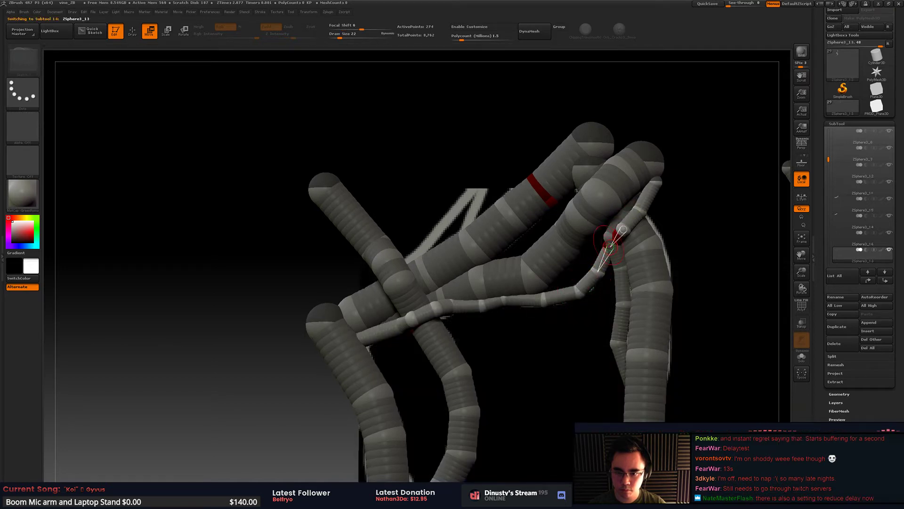
drag(584, 320, 565, 318)
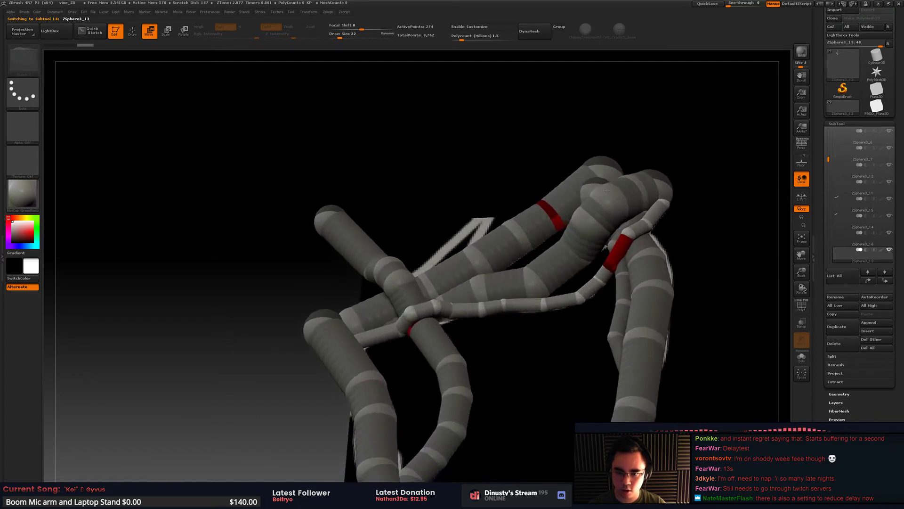
drag(565, 351, 559, 319)
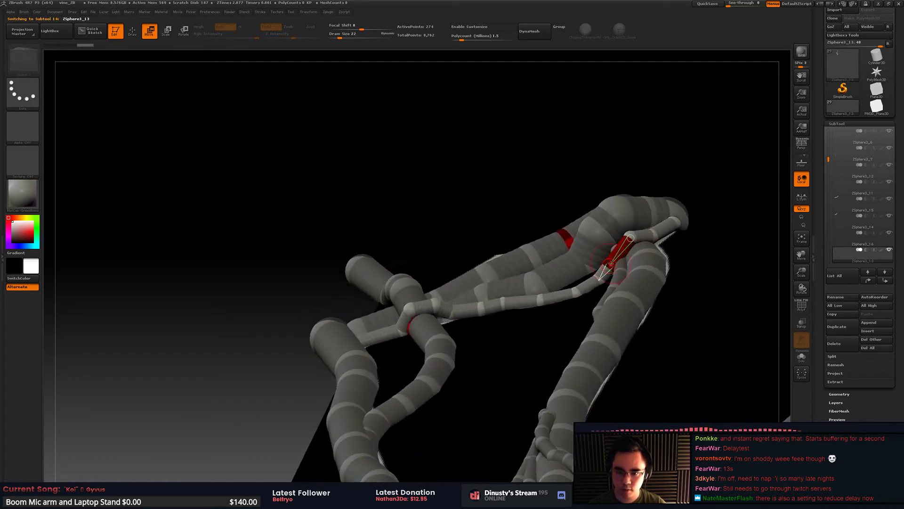
drag(630, 238, 557, 283)
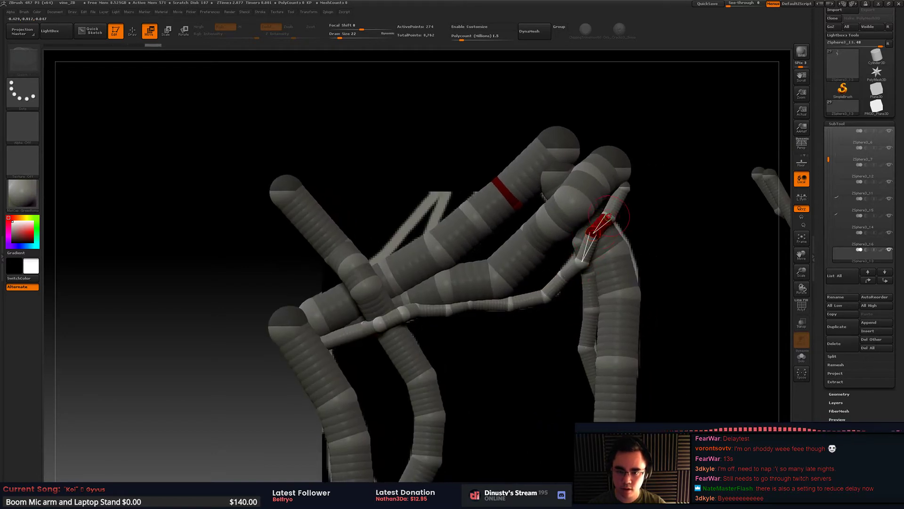
Step: Insert a joint near the thin vine's upper tip and move it to shape the end against the thick branch
mouse_move(605, 212)
alt+mouse_down()
mouse_move(596, 248)
mouse_move(623, 216)
alt+mouse_up()
key(q)
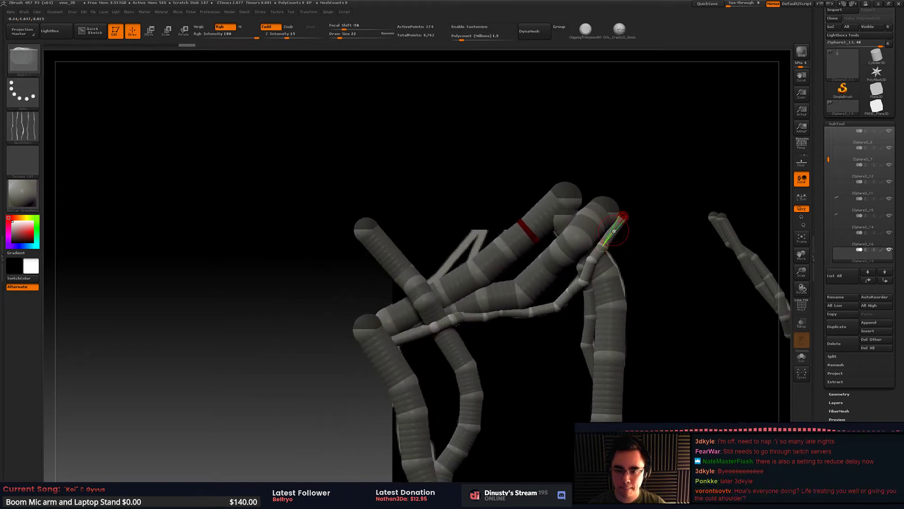
click(613, 232)
key(w)
right_drag(617, 228, 614, 228)
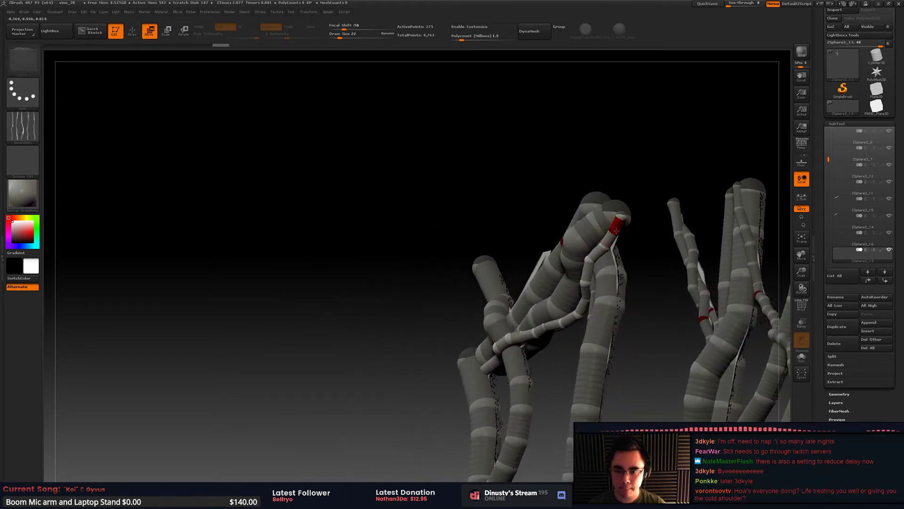
drag(614, 228, 583, 232)
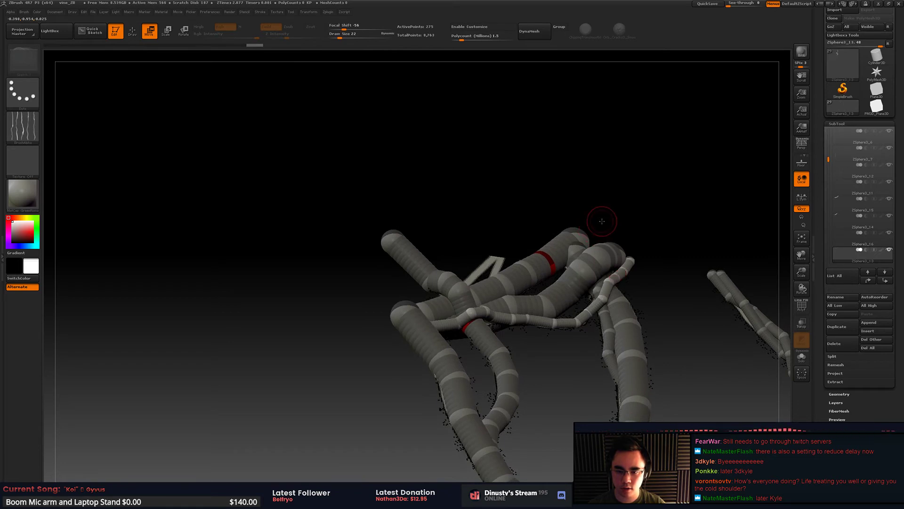
Step: Examine the crossing branches of the left cluster from several angles
alt+click(579, 232)
drag(584, 228, 559, 251)
mouse_move(552, 257)
right_down()
mouse_move(581, 287)
mouse_move(574, 289)
right_up()
drag(580, 286, 584, 230)
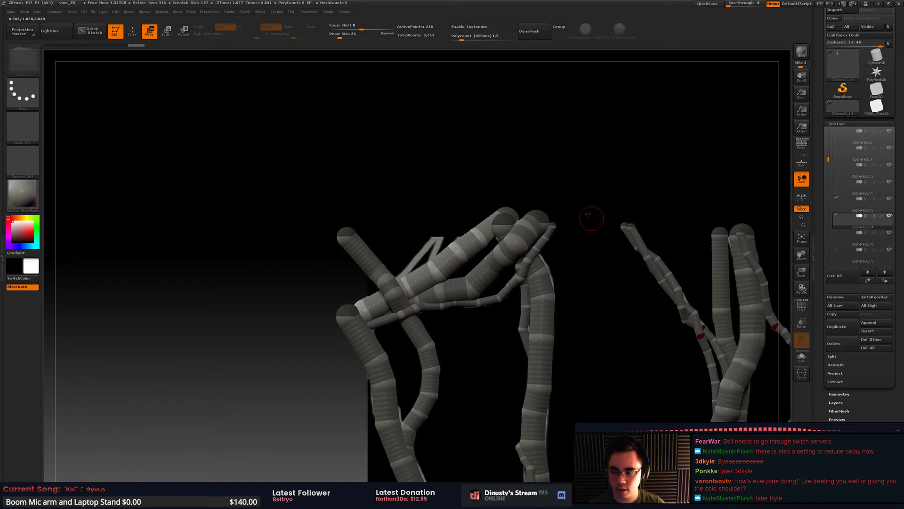
drag(628, 278, 597, 304)
alt+click(596, 306)
right_click(595, 307)
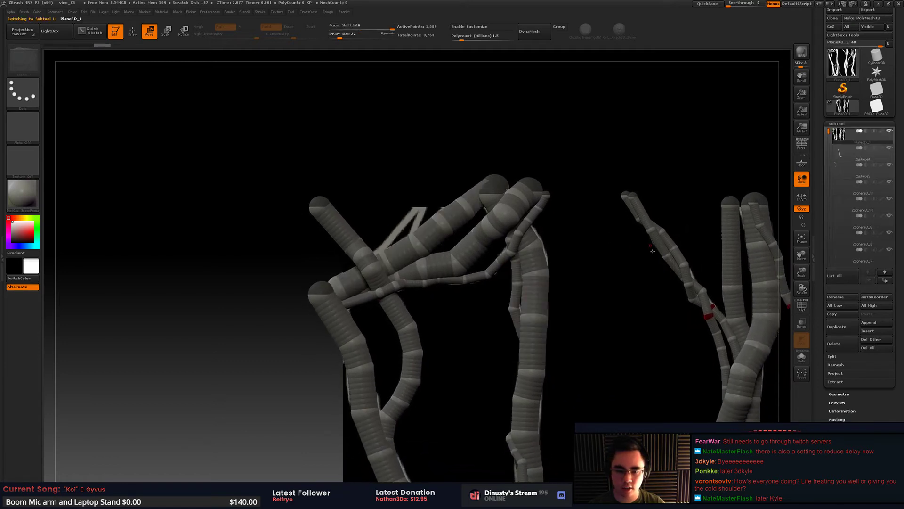
key(q)
key(w)
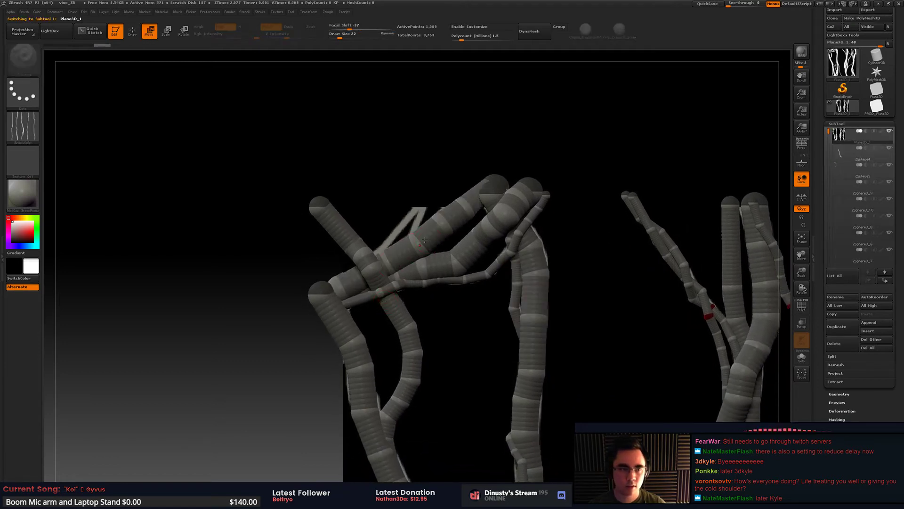
key(q)
key(w)
key(q)
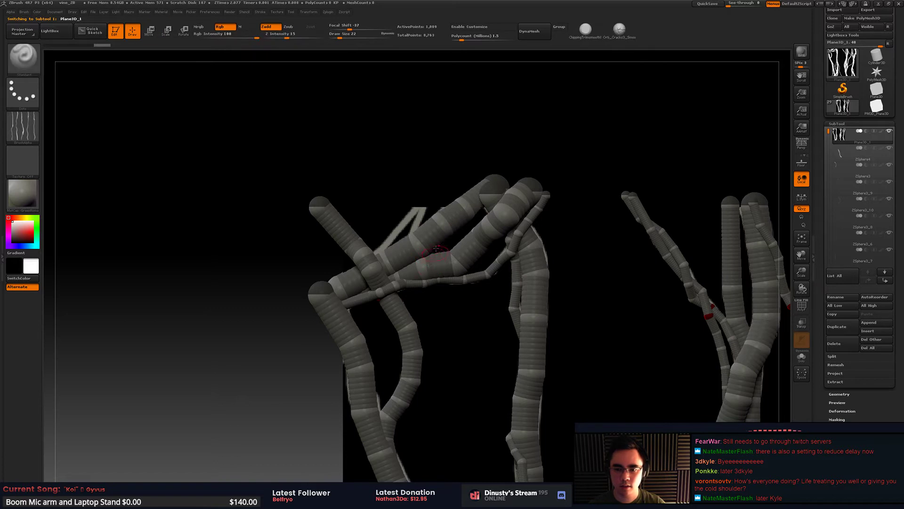
Step: Make the upper thick crossing branch active in Draw mode, try inserting a joint on it, and undo the insertion
alt+click(432, 235)
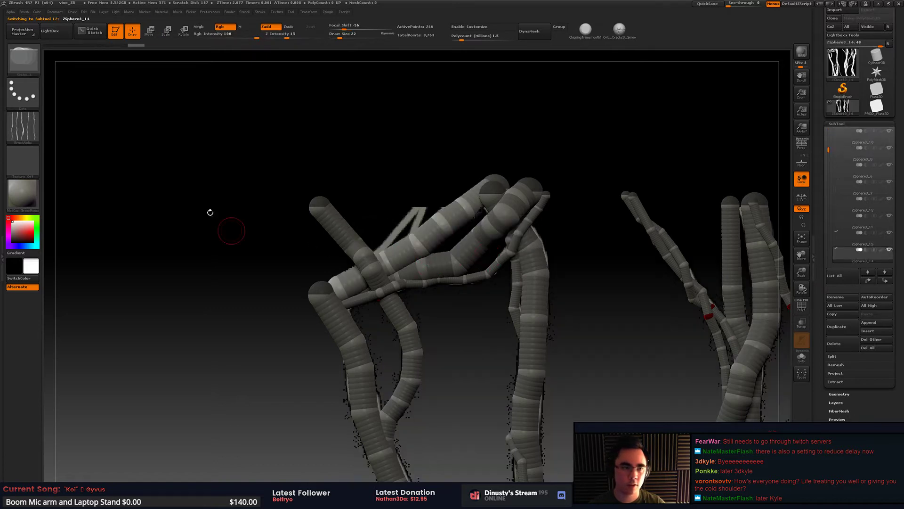
alt+drag(429, 188, 508, 168)
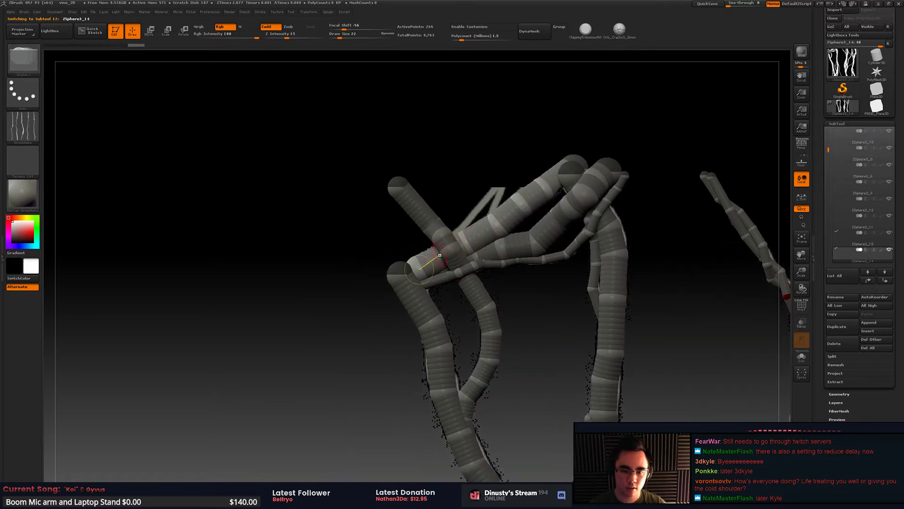
click(470, 241)
key(ctrl+z)
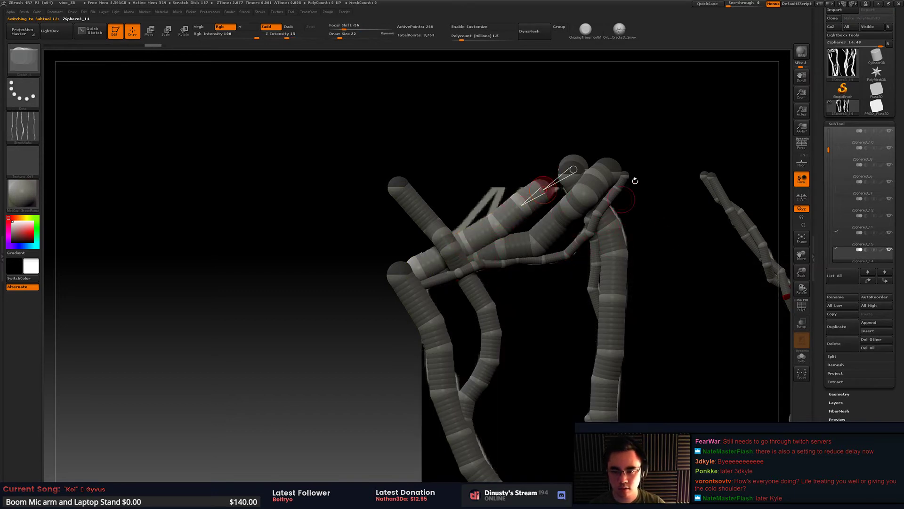
key(ctrl)
key(ctrl)
key(ctrl)
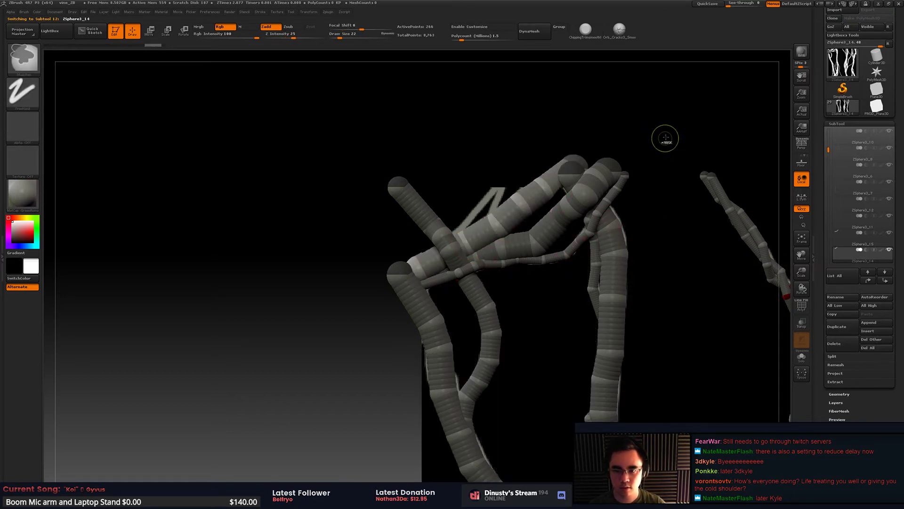
Step: Make the thin vine on the hanging branch active and save the project over the existing vine_ZB.ZPR
drag(673, 135, 674, 134)
alt+click(597, 236)
alt+drag(598, 235, 610, 224)
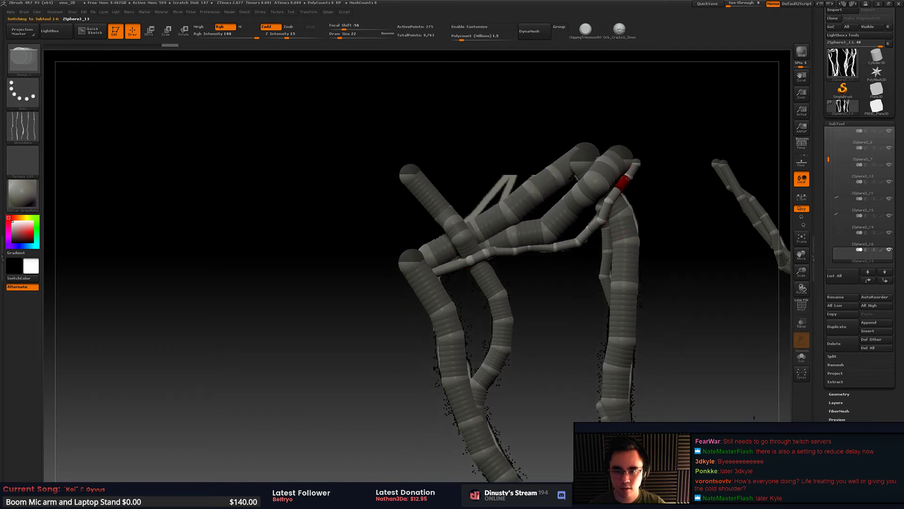
key(ctrl+s)
double_click(522, 190)
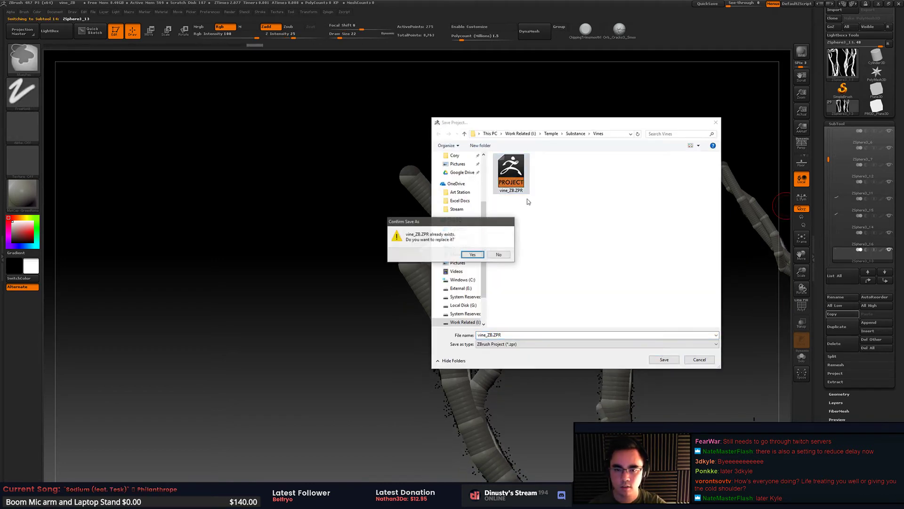
key(y)
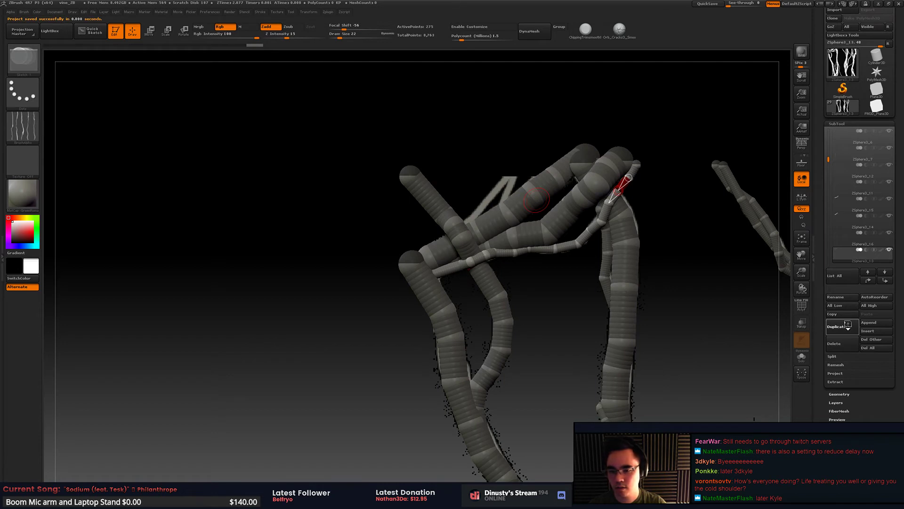
Step: Duplicate the thin vine and move the copy up above the thick branches near the left crossing
click(847, 325)
key(space)
click(566, 250)
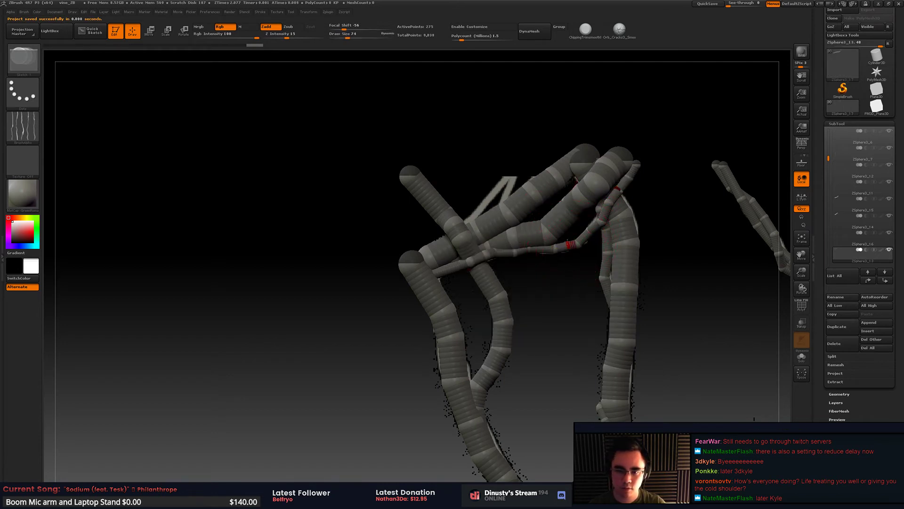
key(w)
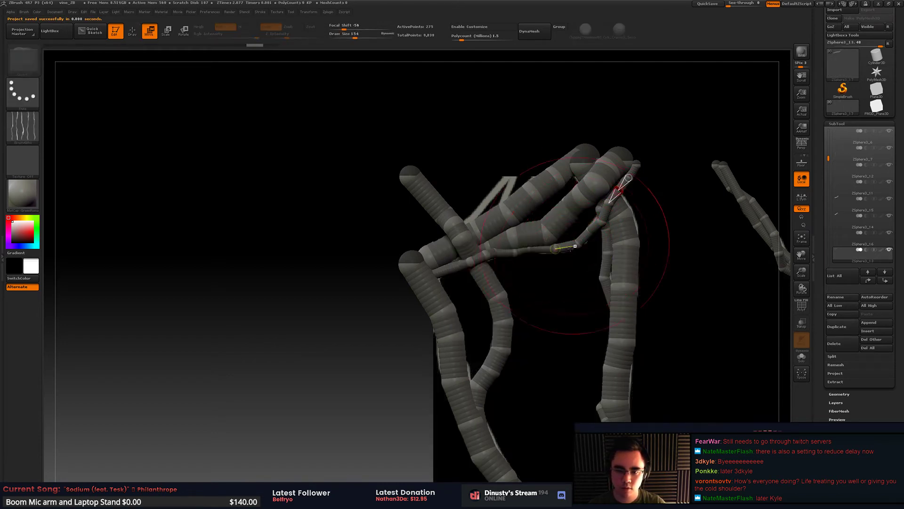
drag(426, 232, 420, 246)
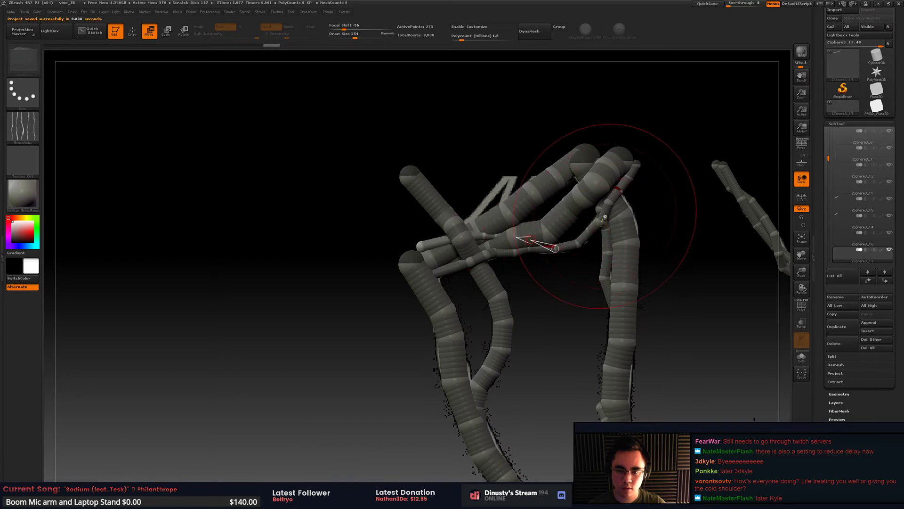
drag(607, 213, 571, 162)
drag(518, 179, 514, 169)
mouse_move(506, 228)
mouse_down()
mouse_move(474, 207)
mouse_move(487, 197)
mouse_move(478, 197)
mouse_up()
Step: Reduce the draw size, adjust a joint at the copied vine's bend, and delete several surplus joints along it
key(space)
ctrl+right_drag(494, 203, 475, 215)
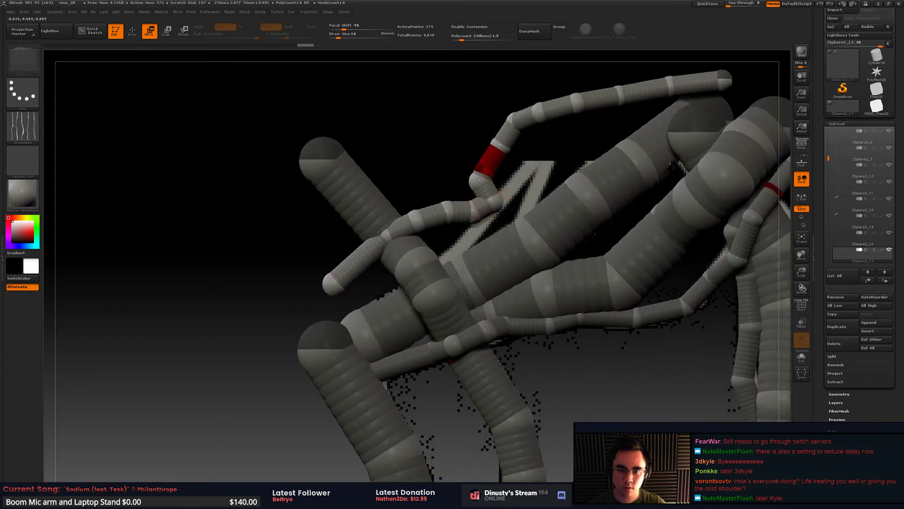
drag(485, 172, 488, 152)
key(q)
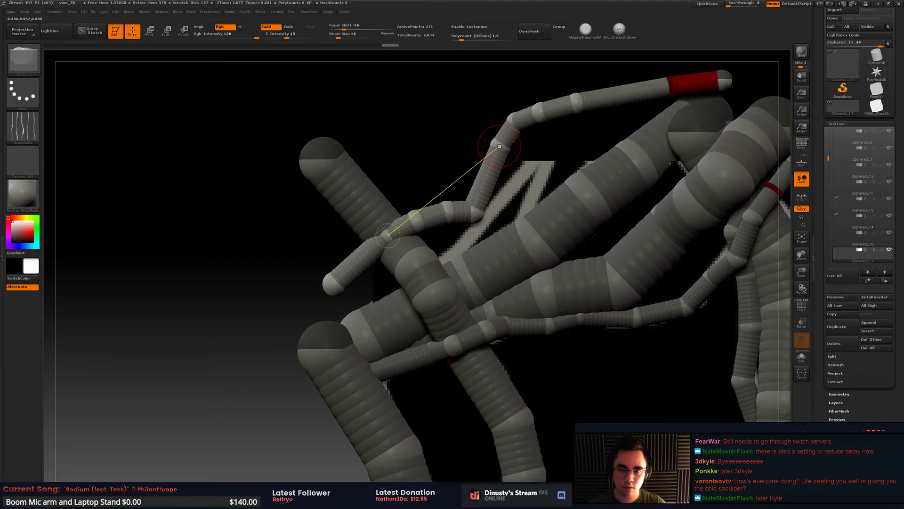
alt+click(419, 219)
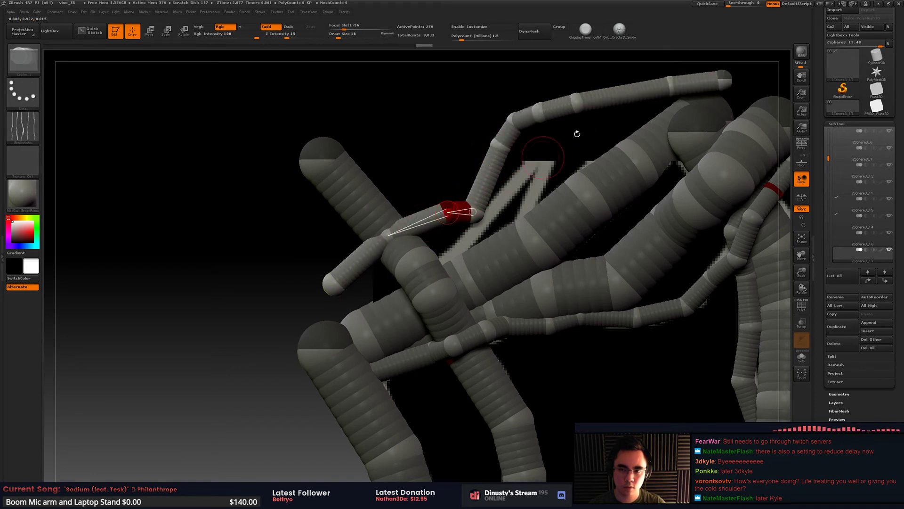
alt+click(576, 102)
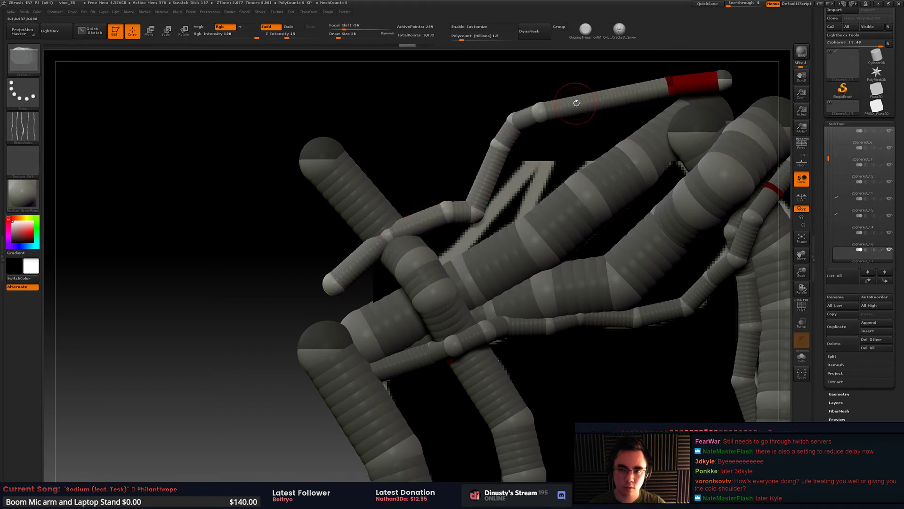
alt+click(542, 112)
Step: Lay the copy's joints along the thick branch's upper edge, then delete the joint near its far tip and pull the tip in
key(w)
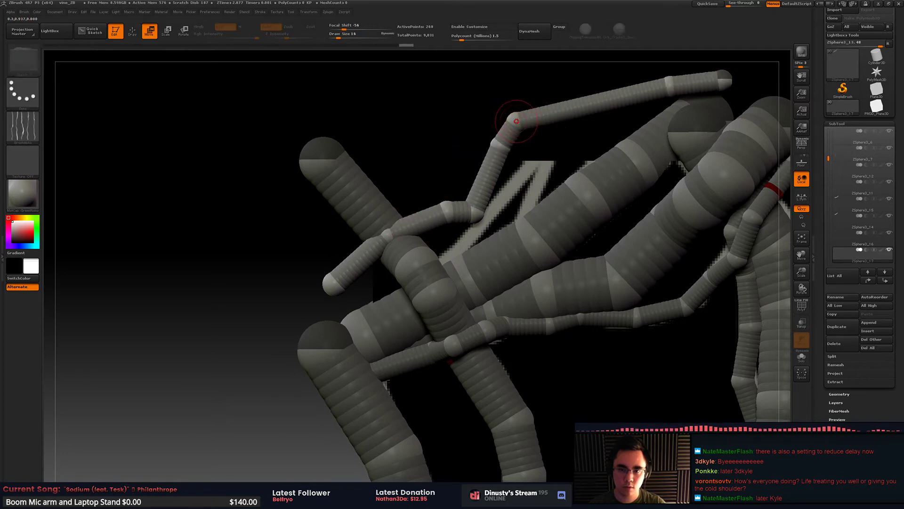
drag(517, 121, 422, 278)
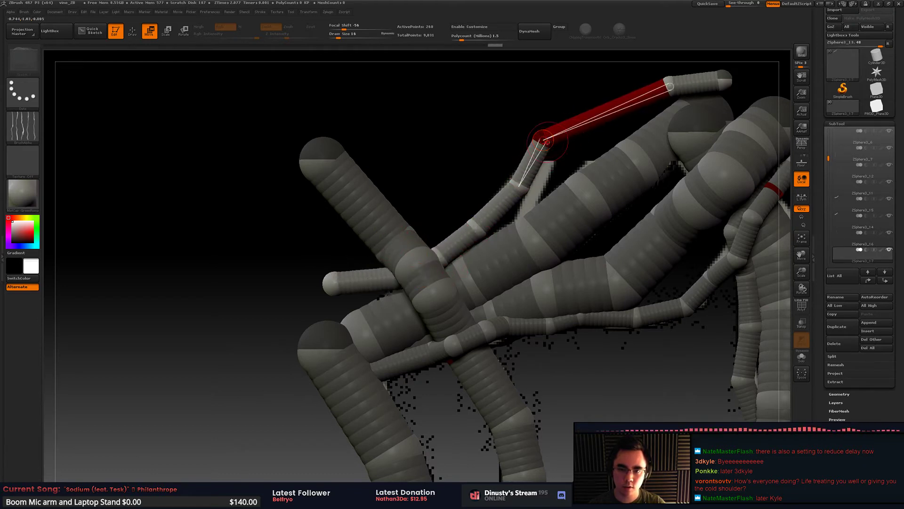
key(q)
alt+click(670, 87)
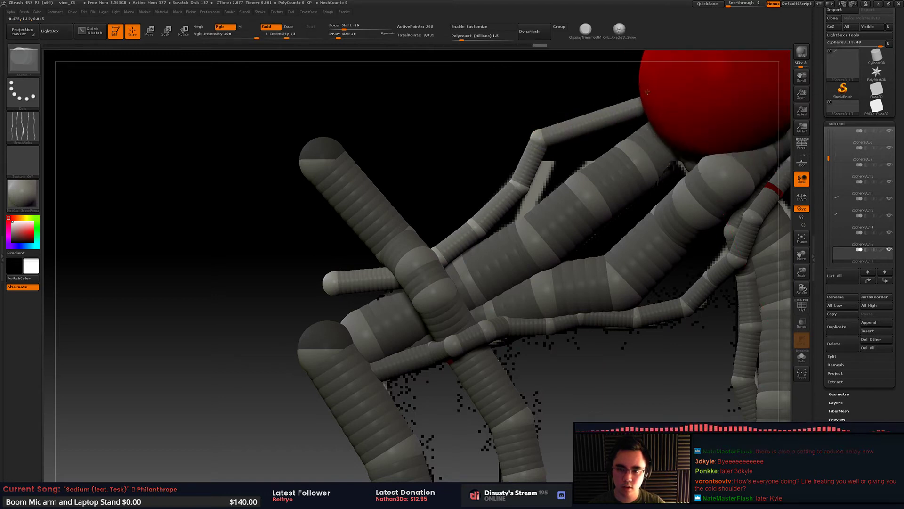
key(w)
mouse_move(722, 80)
mouse_down()
mouse_move(635, 87)
mouse_move(563, 117)
mouse_up()
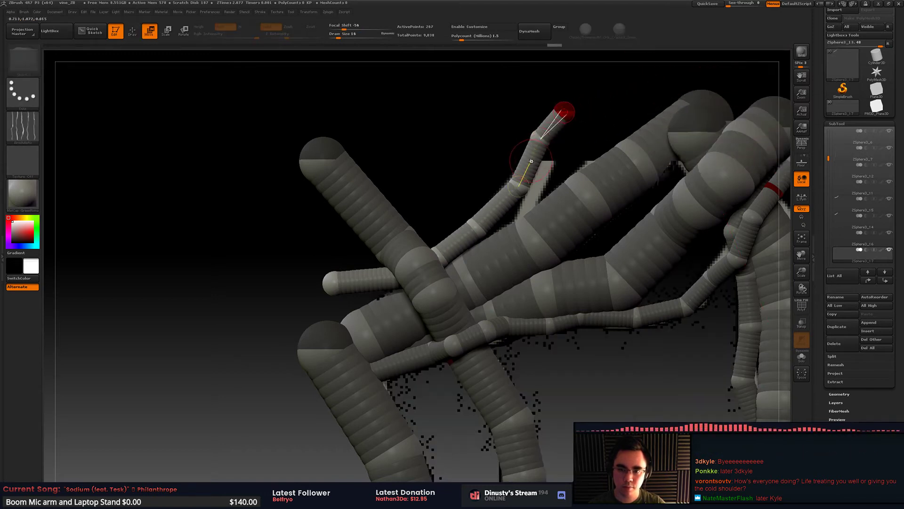
Step: Remove the copy's protruding lower end behind the crossing and reposition its upper joints and tip into a short curved shoot
drag(531, 161, 525, 159)
drag(339, 302, 349, 300)
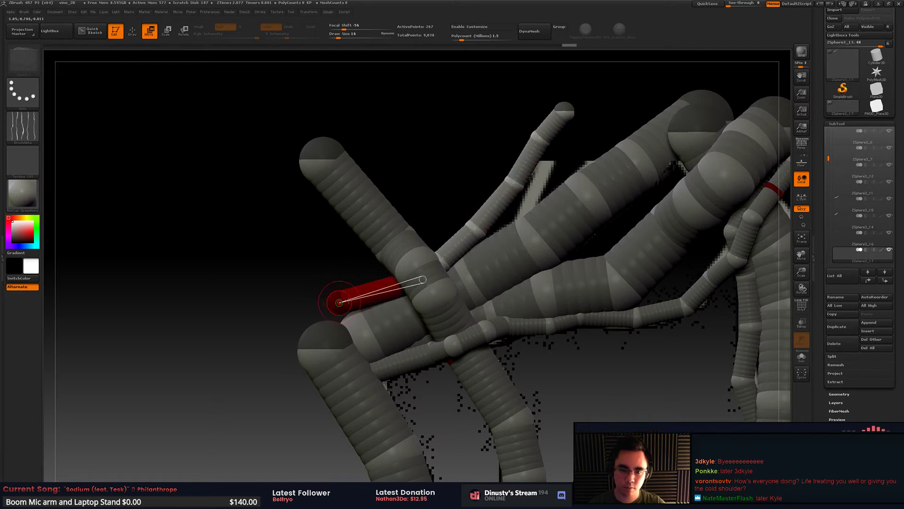
key(q)
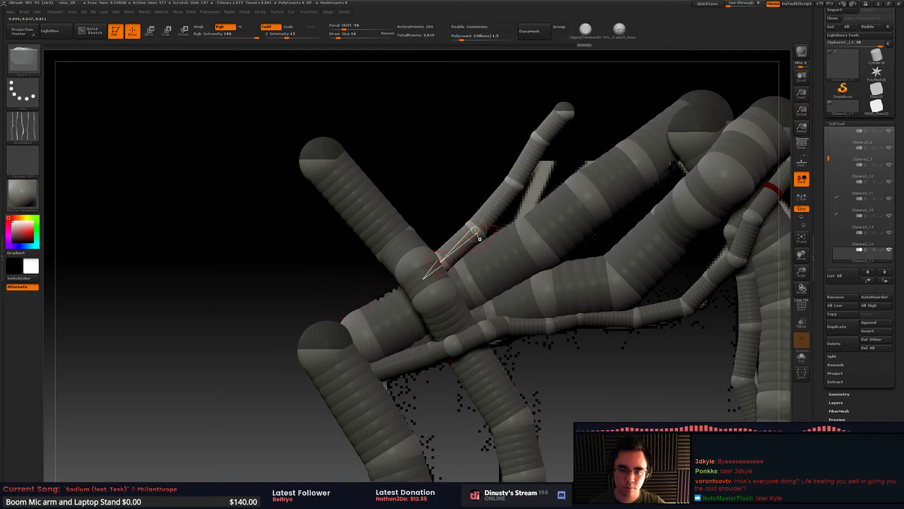
key(w)
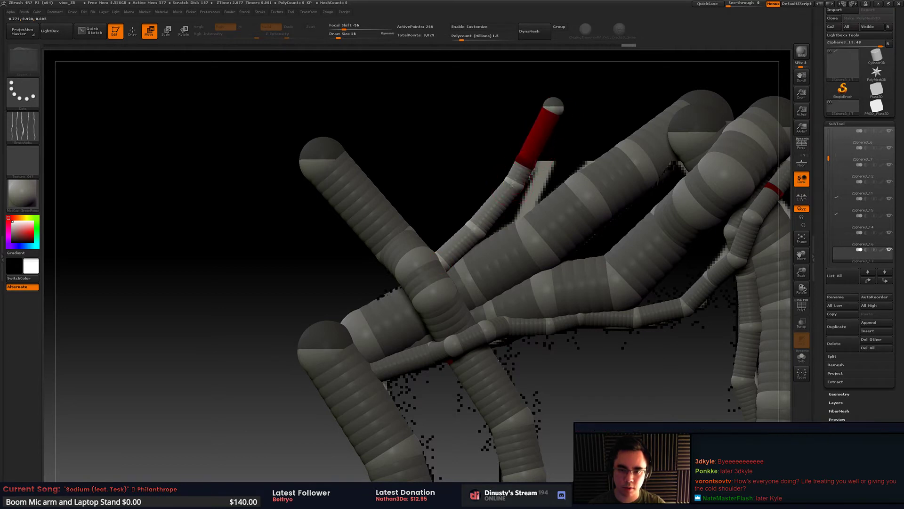
drag(512, 183, 501, 205)
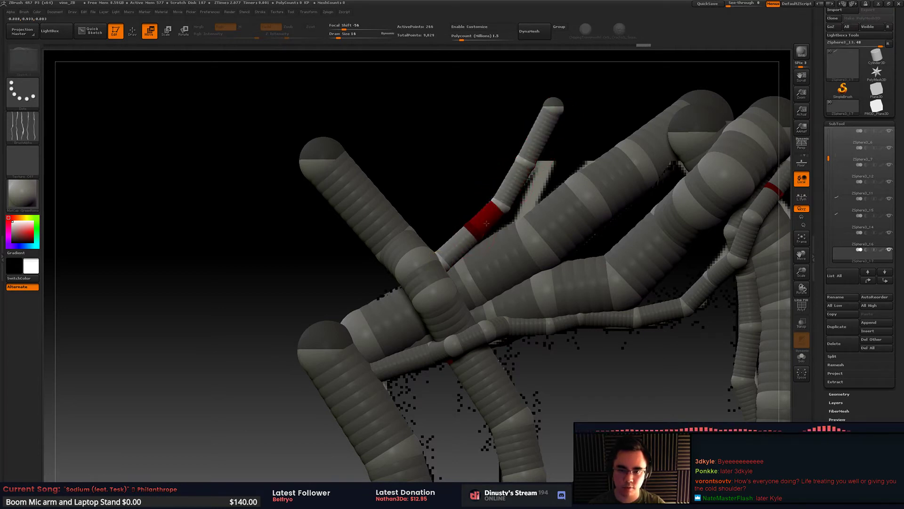
drag(549, 101, 537, 127)
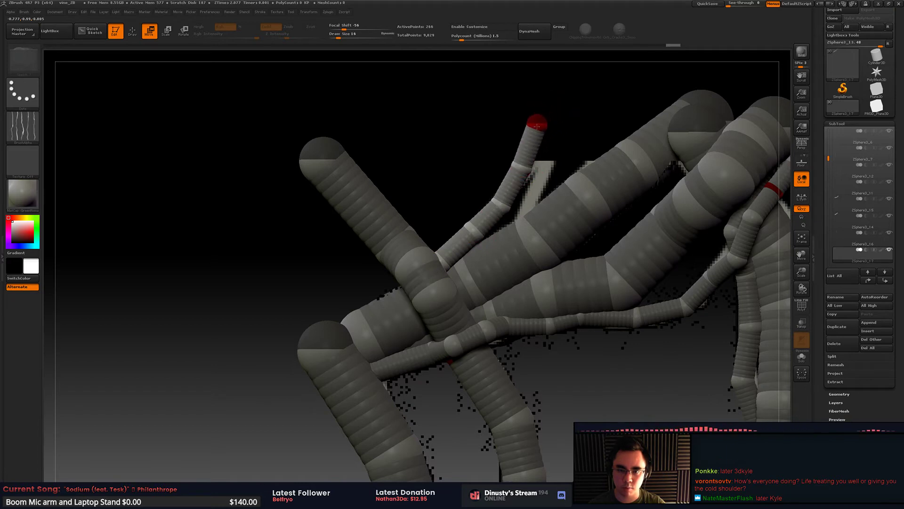
alt+drag(587, 114, 513, 189)
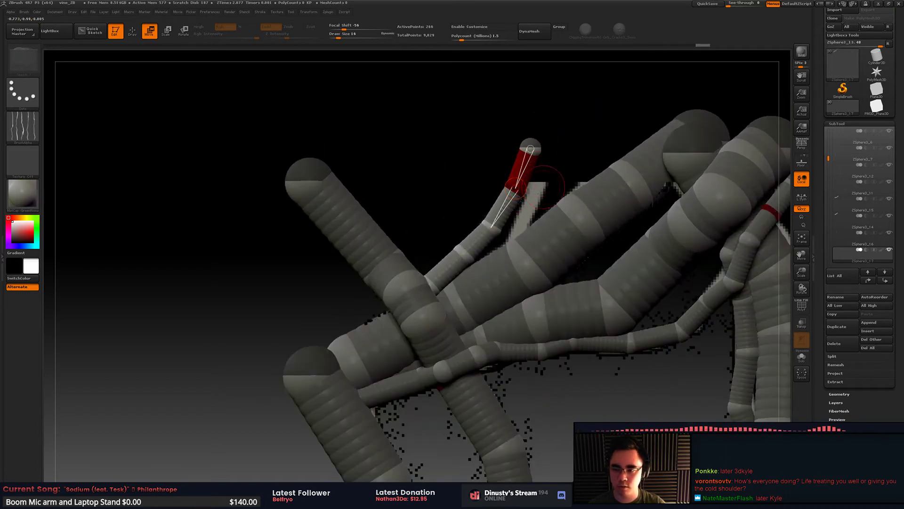
Step: Duplicate the short shoot, move the copy beside it over the thick branch, and adjust the draw size for moving single joints
click(838, 321)
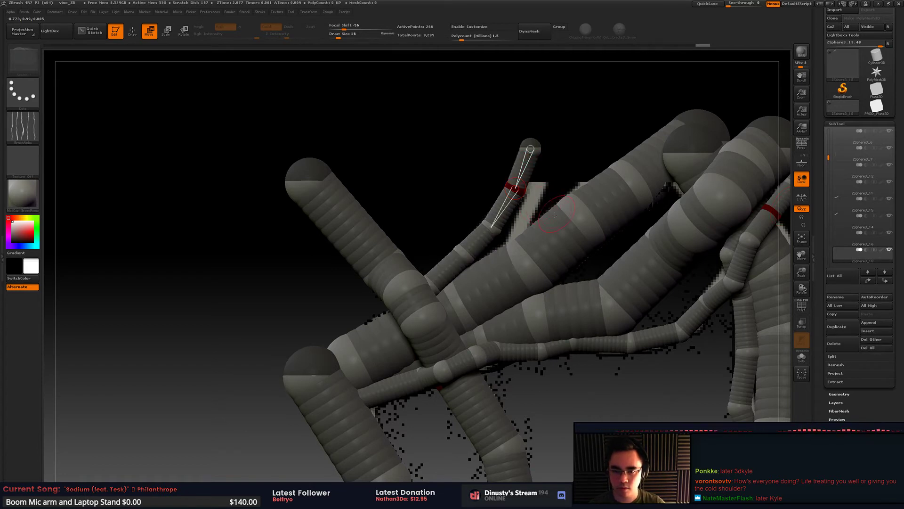
key(space)
click(528, 255)
mouse_move(501, 229)
mouse_down()
mouse_move(517, 239)
mouse_move(510, 241)
mouse_up()
mouse_move(506, 283)
mouse_down()
mouse_move(503, 293)
mouse_move(458, 278)
mouse_move(469, 316)
mouse_up()
key(space)
click(456, 272)
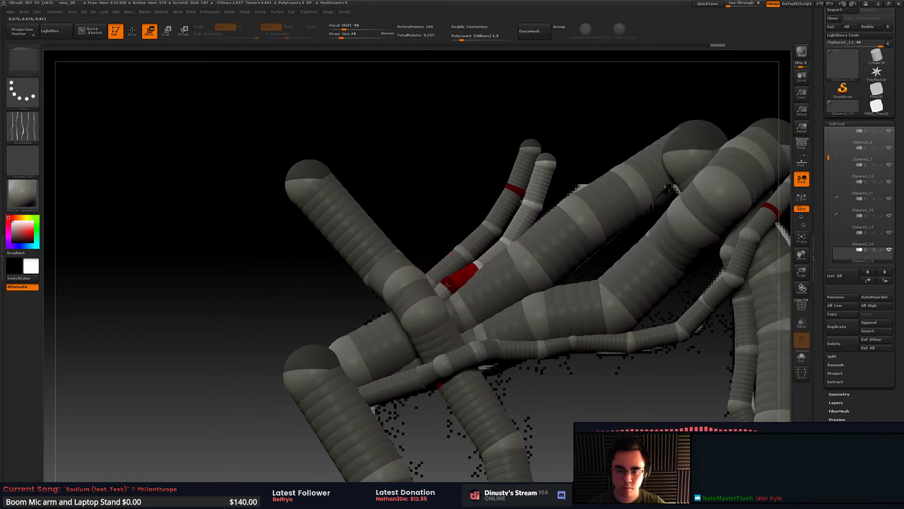
Step: Extend the second shoot's lower end below the crossing, insert a joint in the stretch, and move it around the thick branch
drag(447, 286, 398, 377)
key(q)
click(402, 369)
key(w)
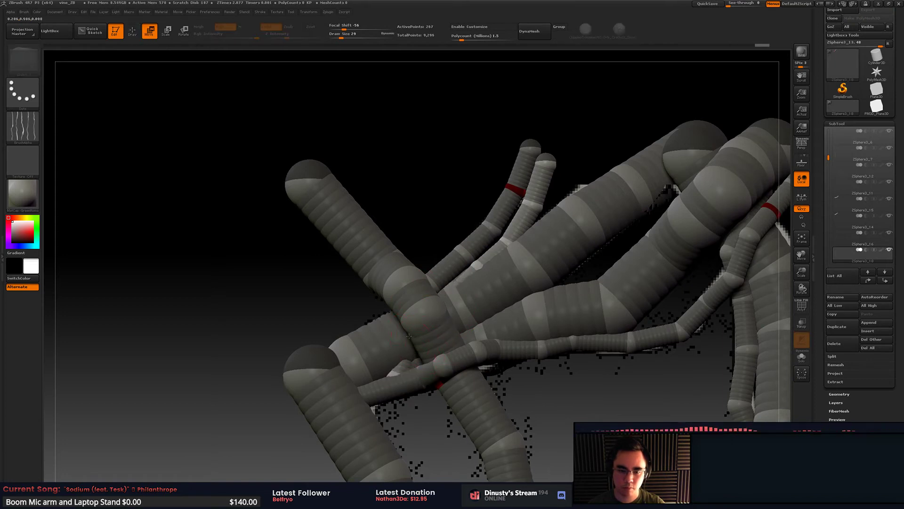
right_drag(425, 363, 420, 350)
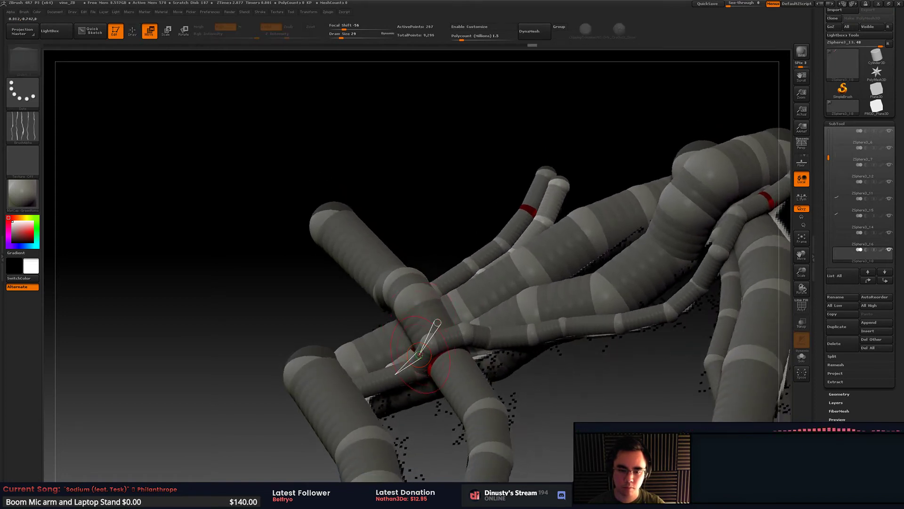
mouse_move(420, 354)
mouse_down()
mouse_move(403, 335)
mouse_move(406, 344)
mouse_up()
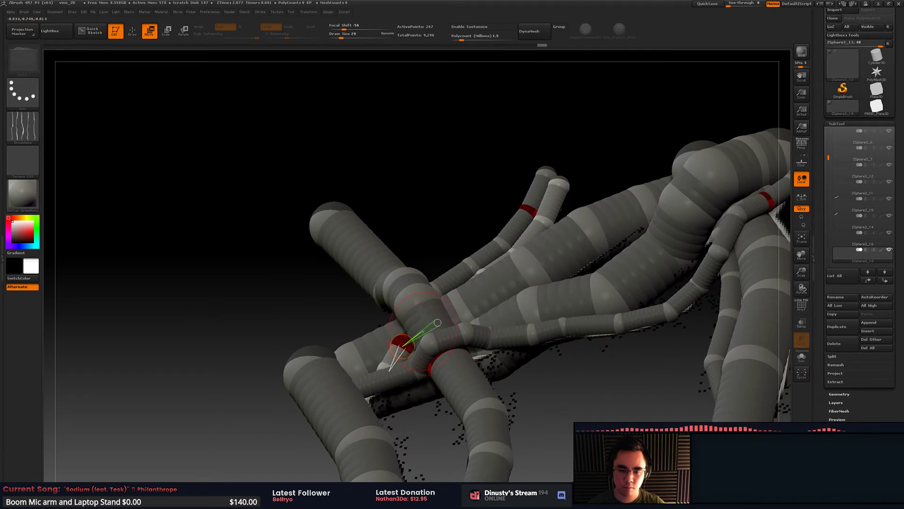
Step: Insert another joint where the second shoot passes behind the crossing and shift the neighbouring joints to shape the wrap
key(q)
click(423, 332)
key(w)
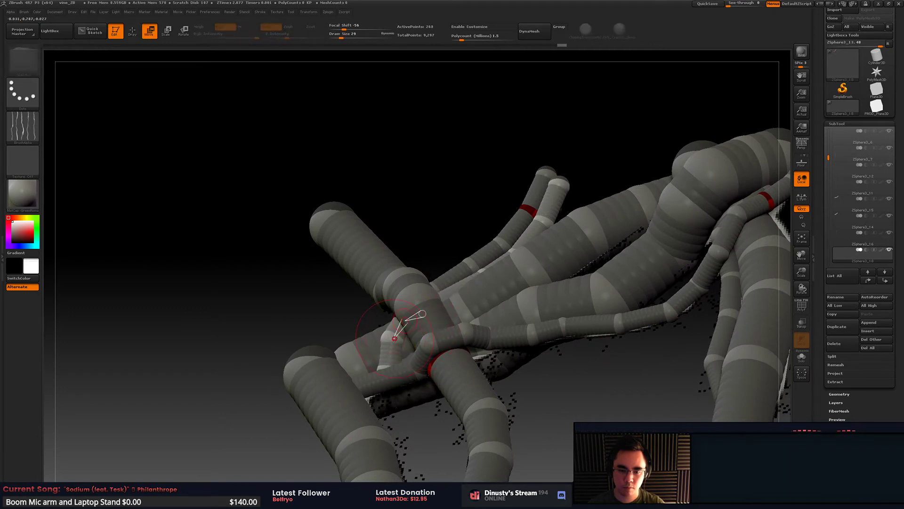
drag(415, 322, 447, 293)
right_drag(447, 293, 397, 334)
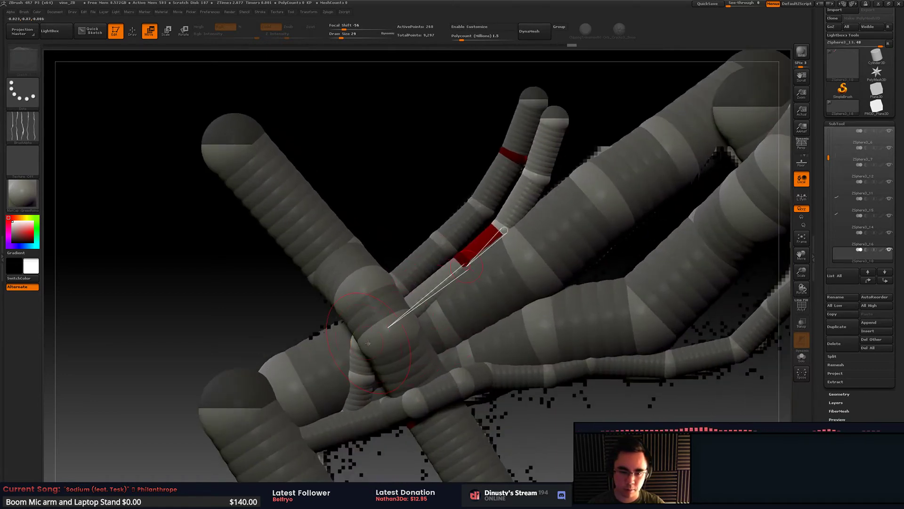
drag(368, 343, 379, 353)
Step: Insert a joint in the second shoot just above the crossing and move the joints there into a gentle bend
key(q)
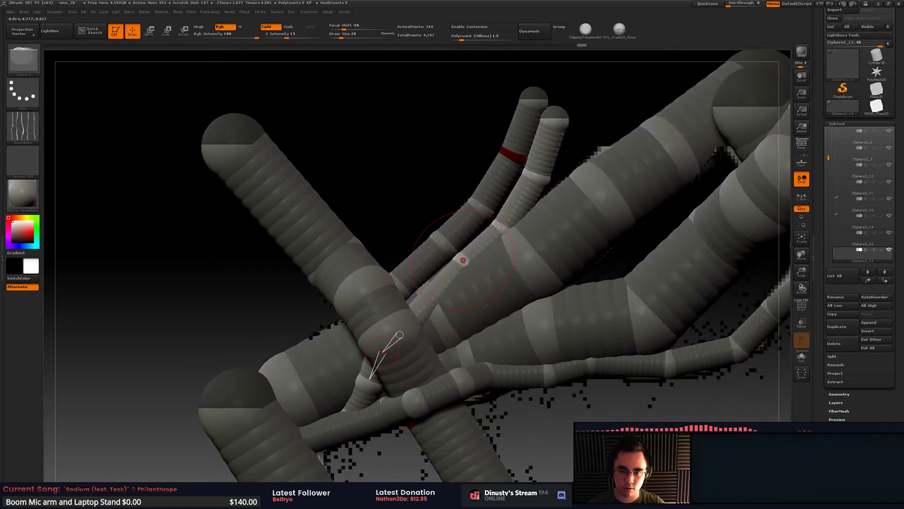
key(w)
key(q)
click(437, 294)
key(w)
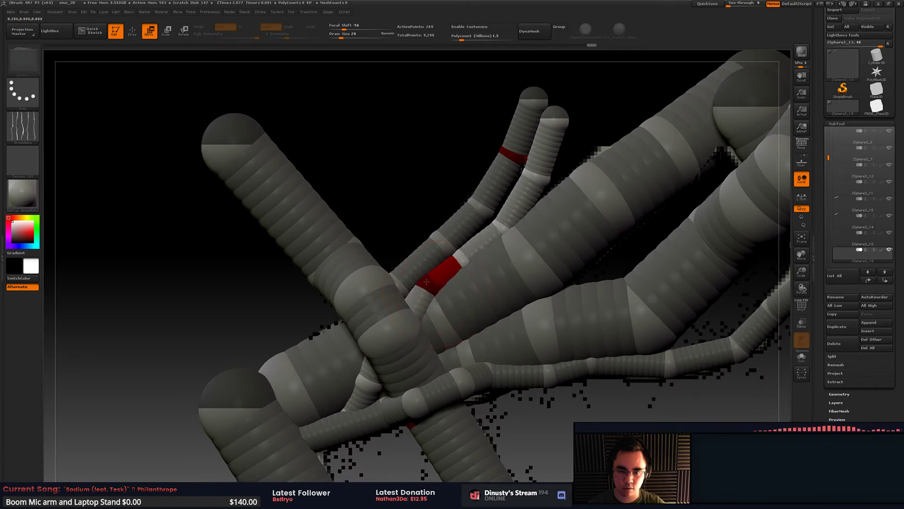
drag(433, 284, 463, 253)
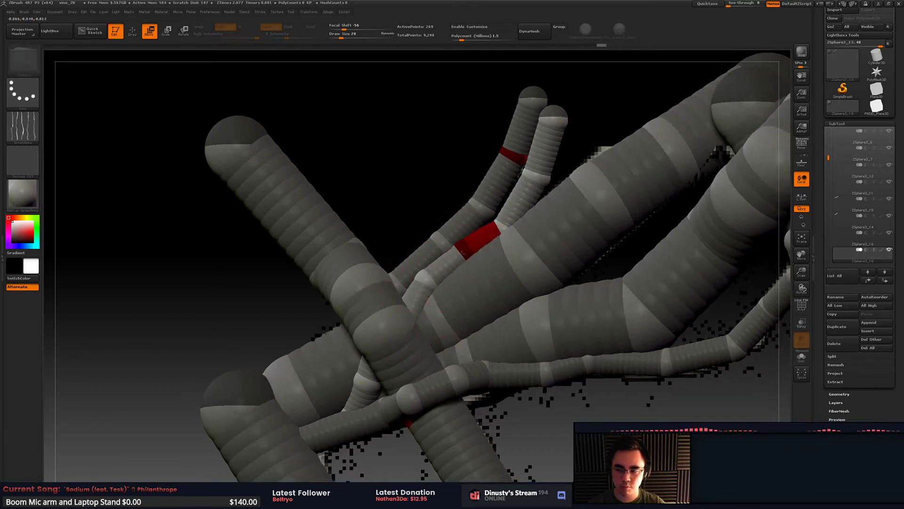
Step: Nudge the second shoot's middle joints so they rest between the first shoot and the thick branch
mouse_move(473, 253)
right_down()
mouse_move(492, 255)
mouse_move(494, 278)
mouse_move(465, 253)
right_up()
drag(465, 255, 476, 262)
right_drag(477, 262, 534, 192)
drag(507, 233, 502, 229)
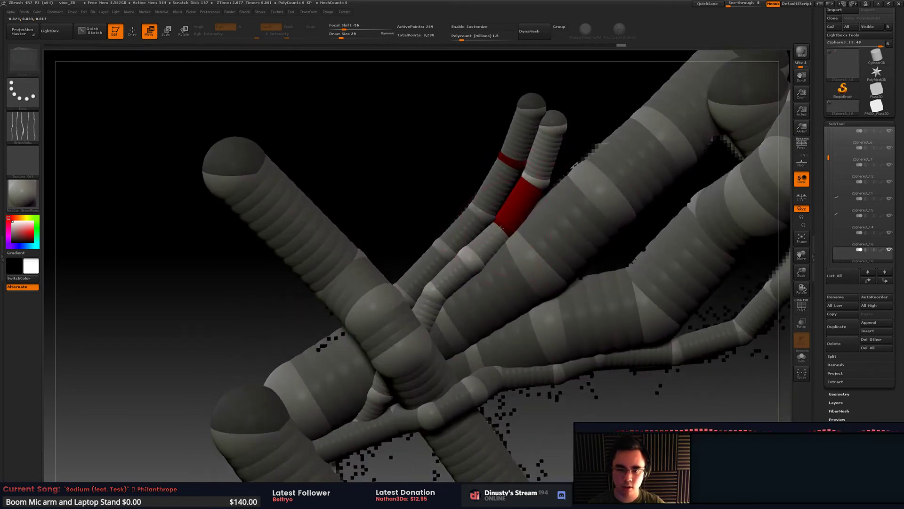
Step: Insert a joint in the second shoot below its upper tip at draw size 11 and lean the tip toward the first shoot
right_drag(522, 206, 530, 182)
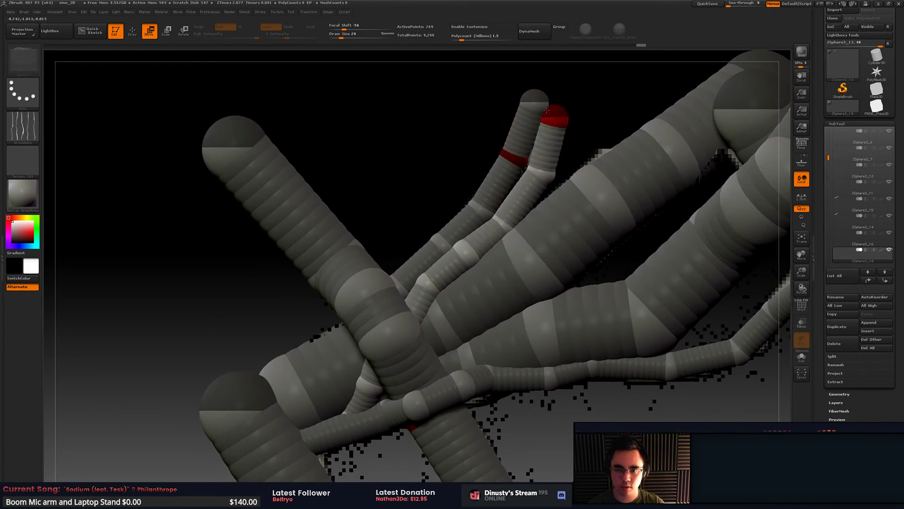
right_drag(554, 119, 510, 115)
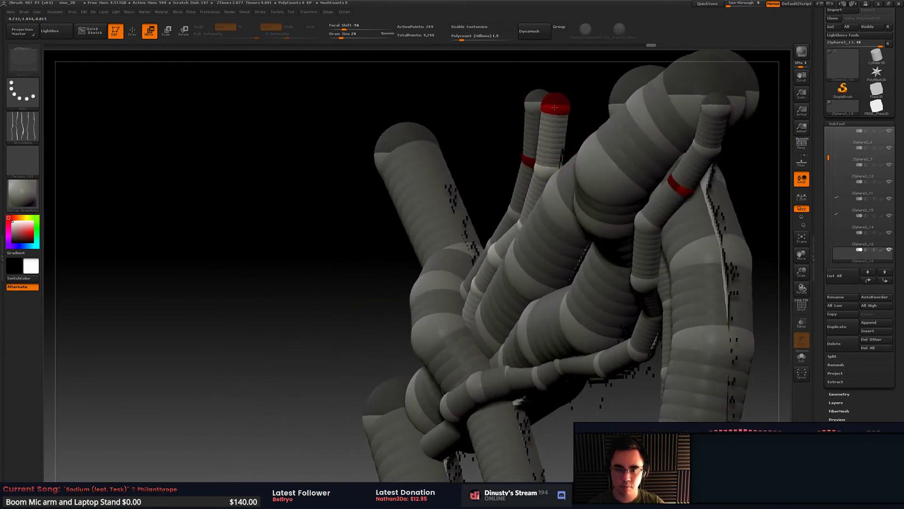
right_drag(559, 166, 576, 168)
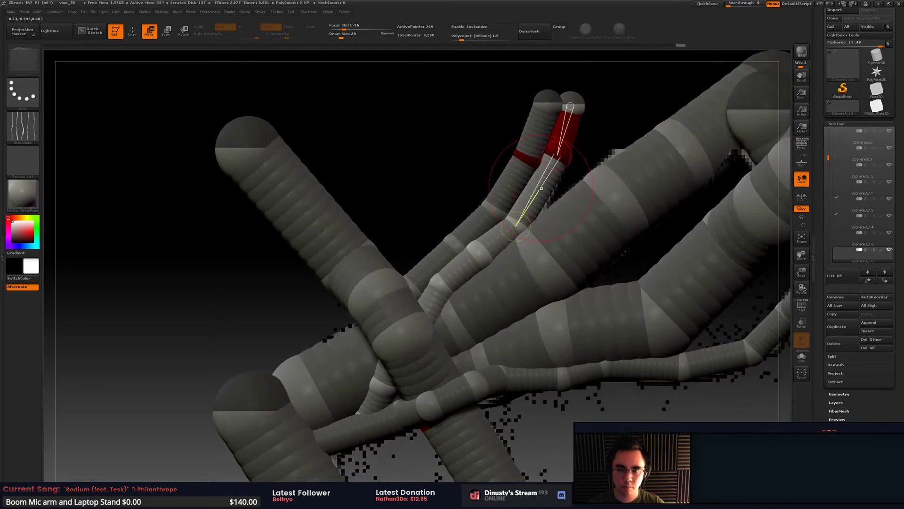
drag(541, 188, 538, 189)
key(space)
click(559, 158)
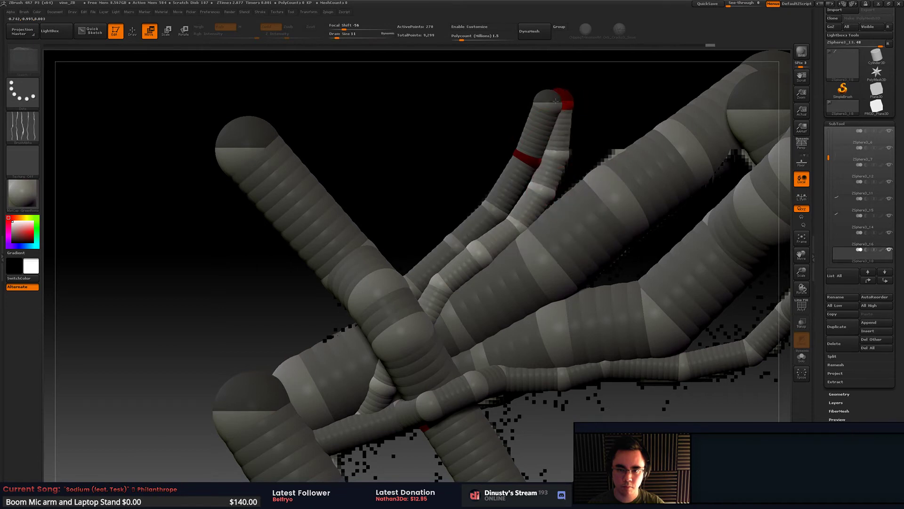
Step: Save the project over the existing file
mouse_move(504, 188)
ctrl+right_down()
mouse_move(485, 128)
mouse_move(440, 165)
ctrl+right_up()
drag(440, 164, 433, 198)
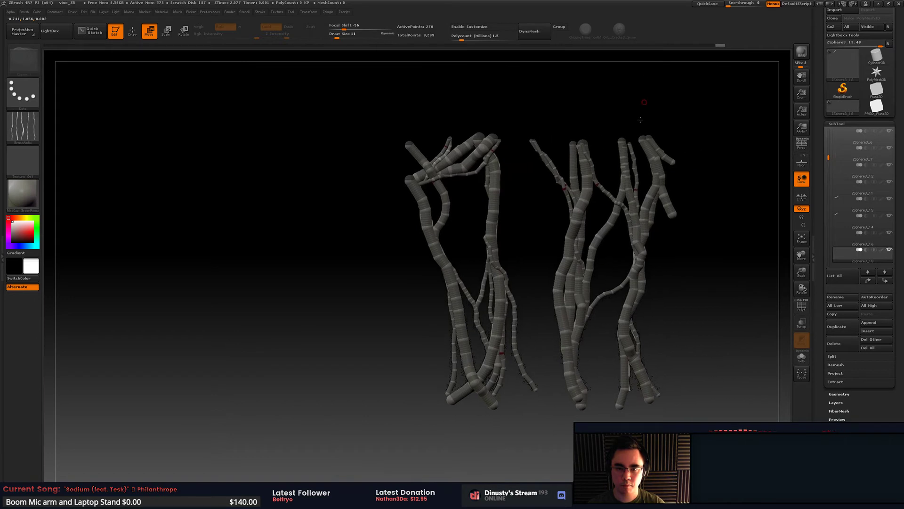
key(ctrl+s)
key(Return)
key(Return)
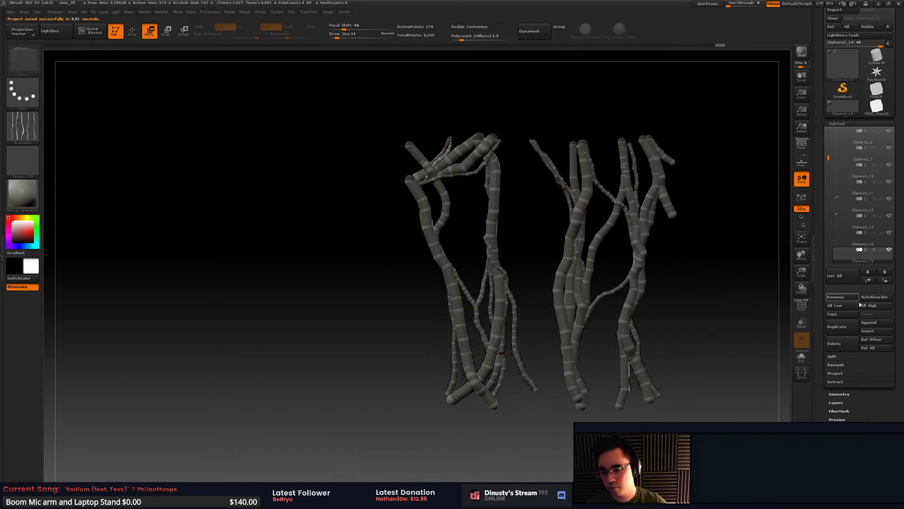
Step: Generate a unified skin mesh from the current ZSphere branch with the existing skin settings
click(839, 393)
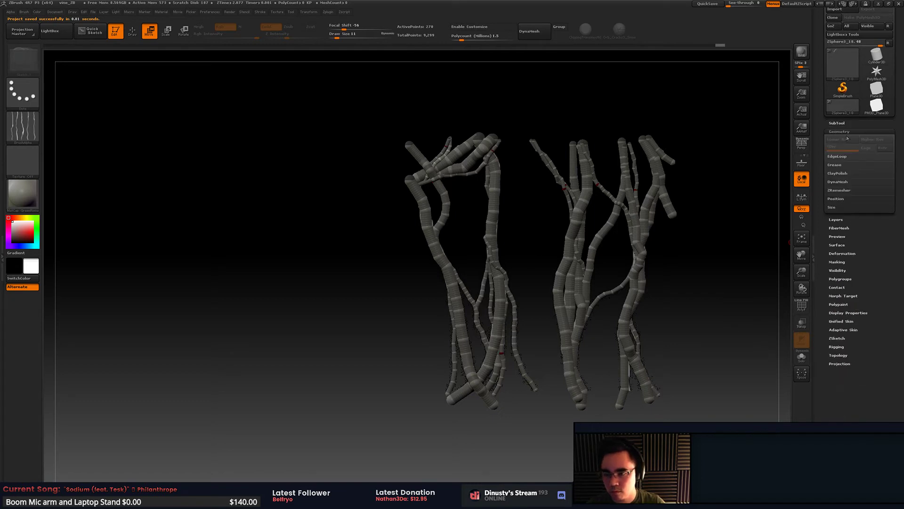
click(850, 130)
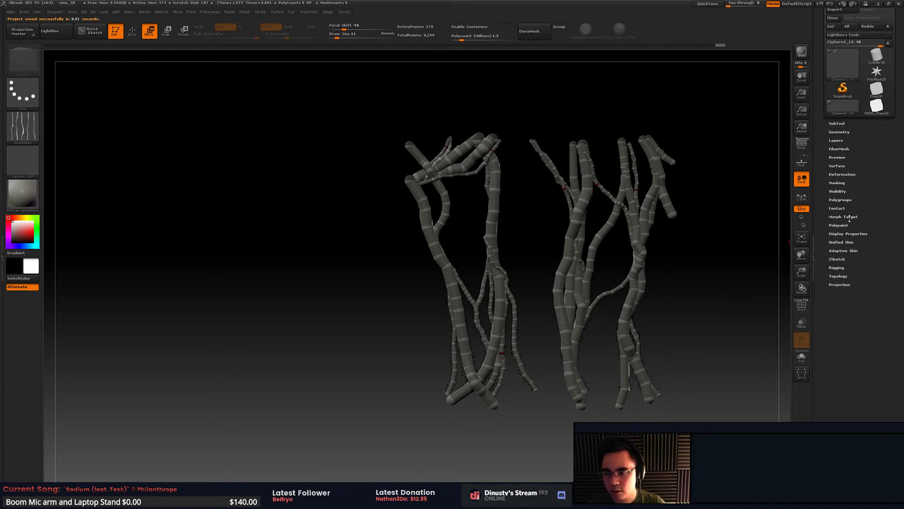
click(843, 242)
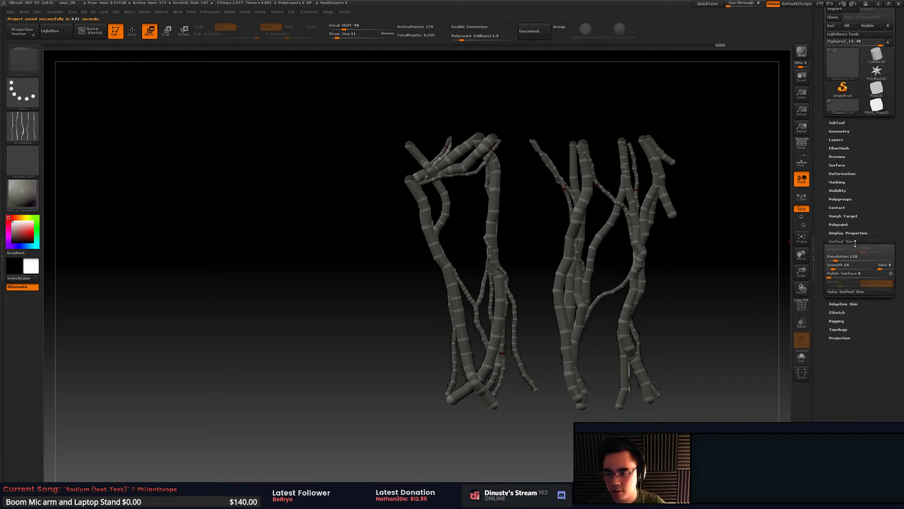
click(837, 257)
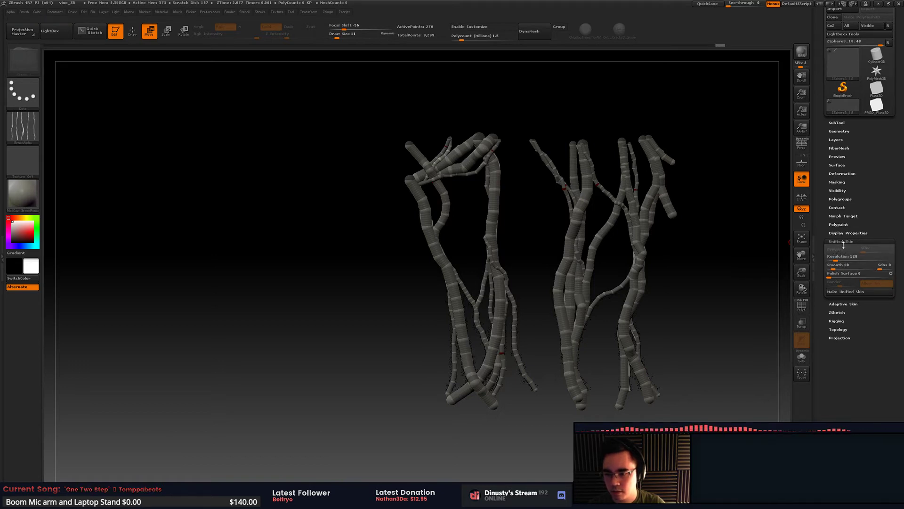
click(848, 292)
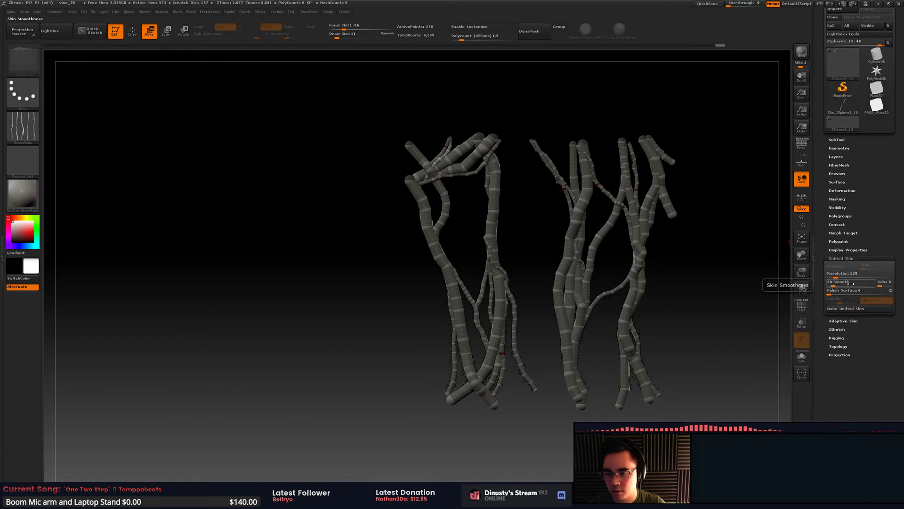
Step: Load the generated skin mesh to examine its shape, and switch back to the ZSphere vine tool
click(839, 126)
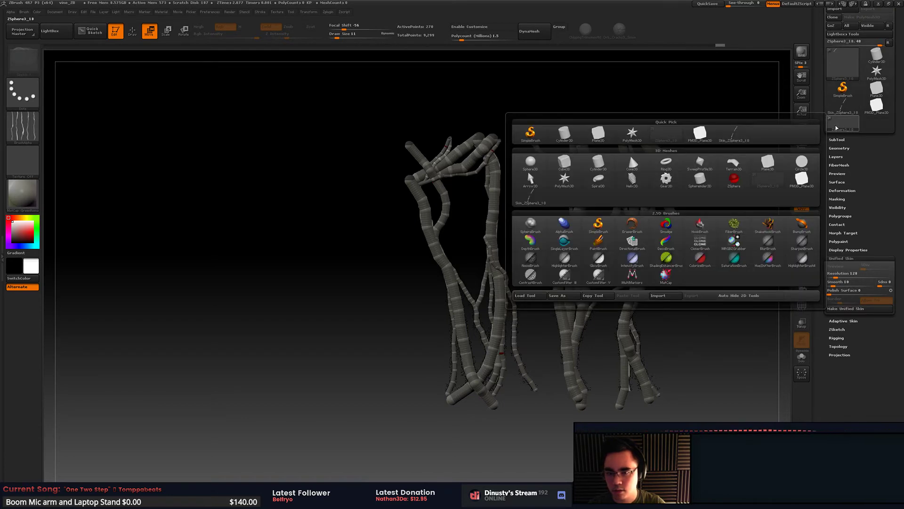
click(737, 140)
key(space)
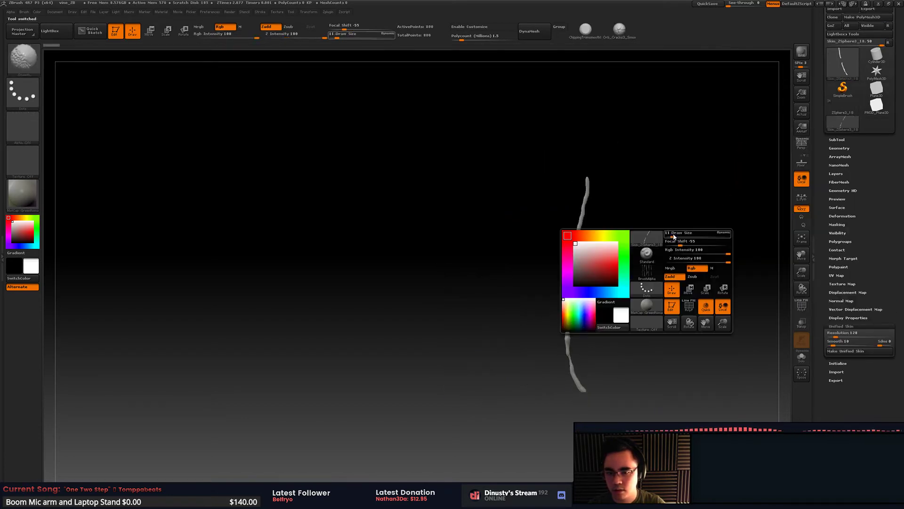
key(space)
mouse_move(678, 247)
mouse_down()
mouse_move(675, 218)
mouse_move(679, 263)
mouse_move(631, 238)
mouse_up()
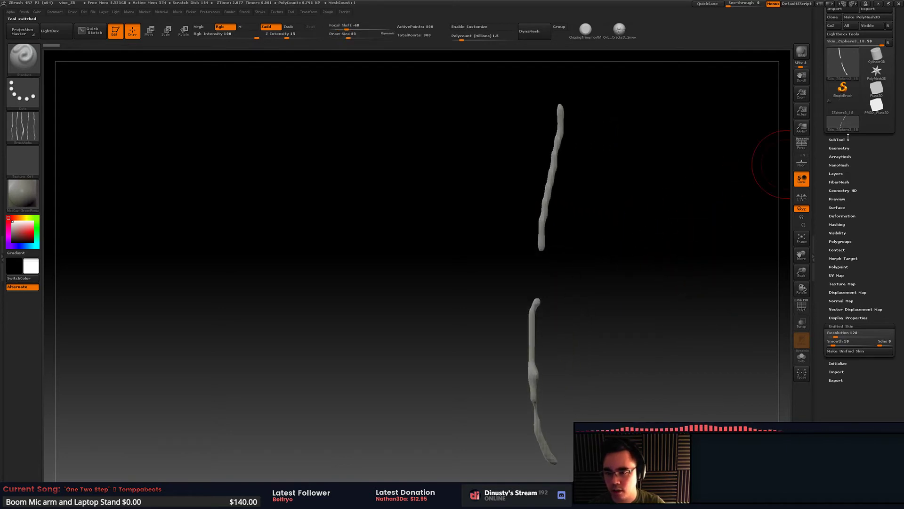
click(847, 140)
click(844, 106)
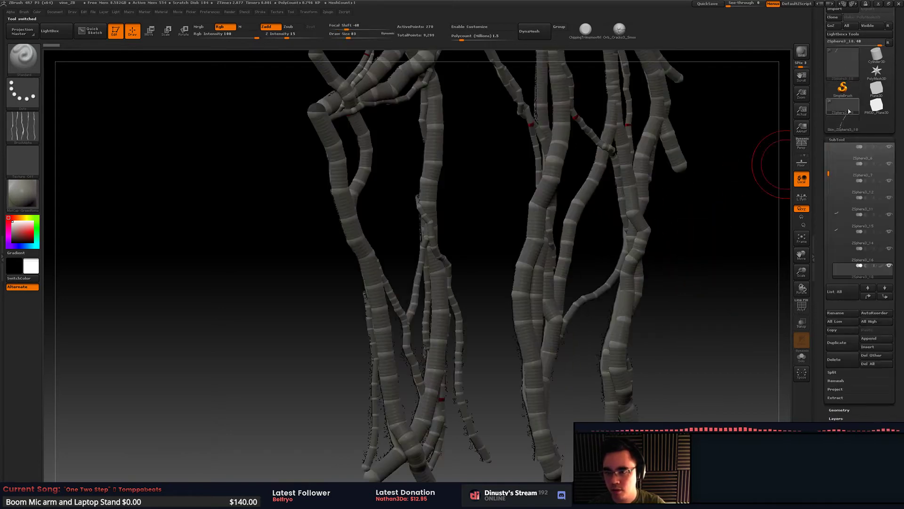
drag(712, 219, 578, 314)
key(f)
drag(578, 273, 636, 230)
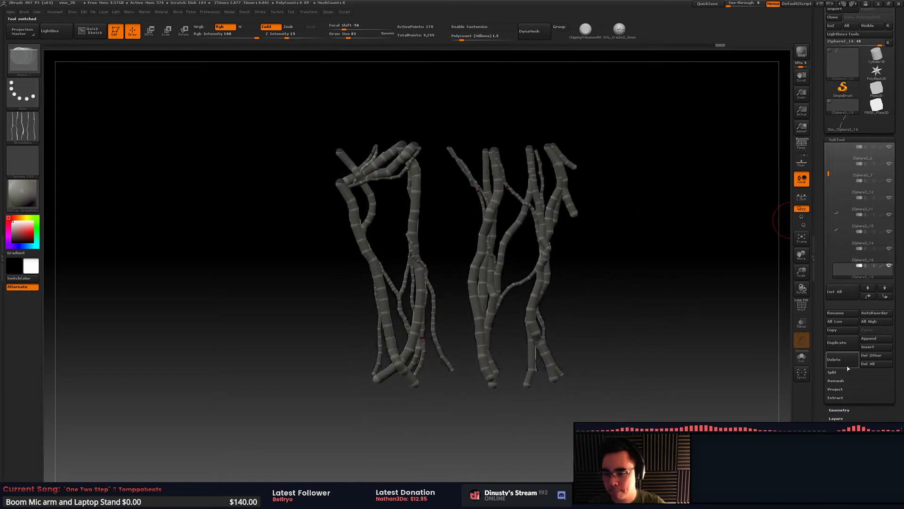
Step: Make the Plane3D_1 subtool active and save the project over vine_ZB.ZPR
scroll(843, 188, up, 5)
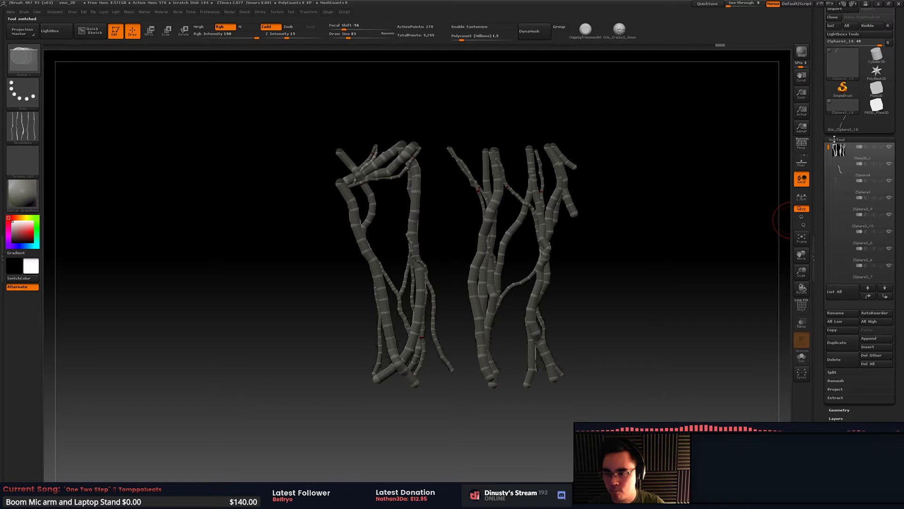
click(846, 156)
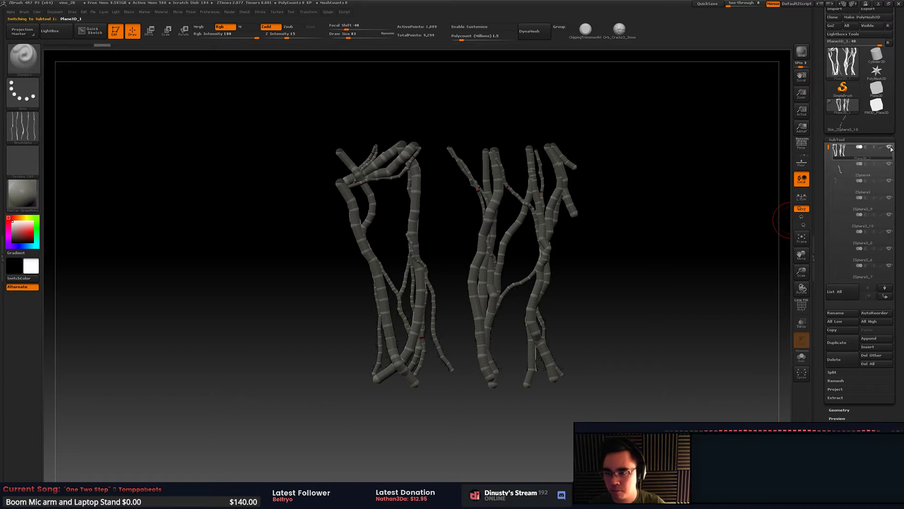
key(ctrl+s)
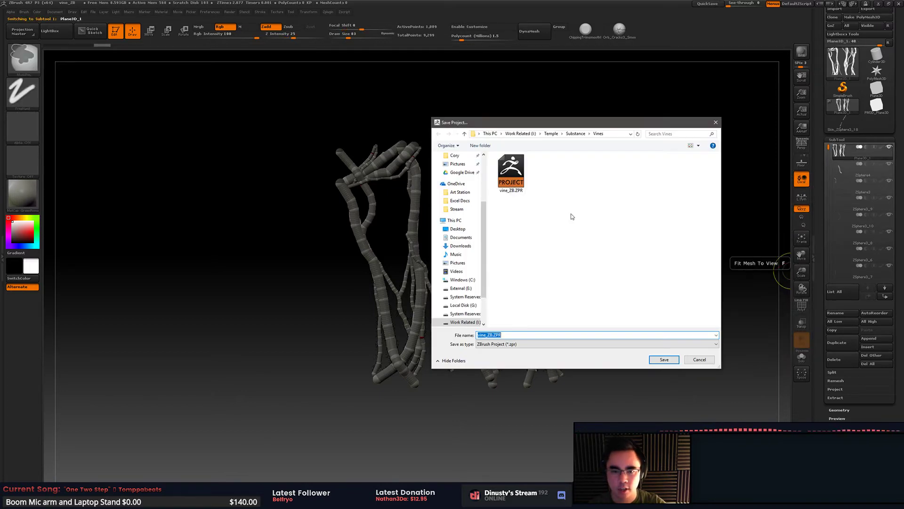
key(Return)
key(Return)
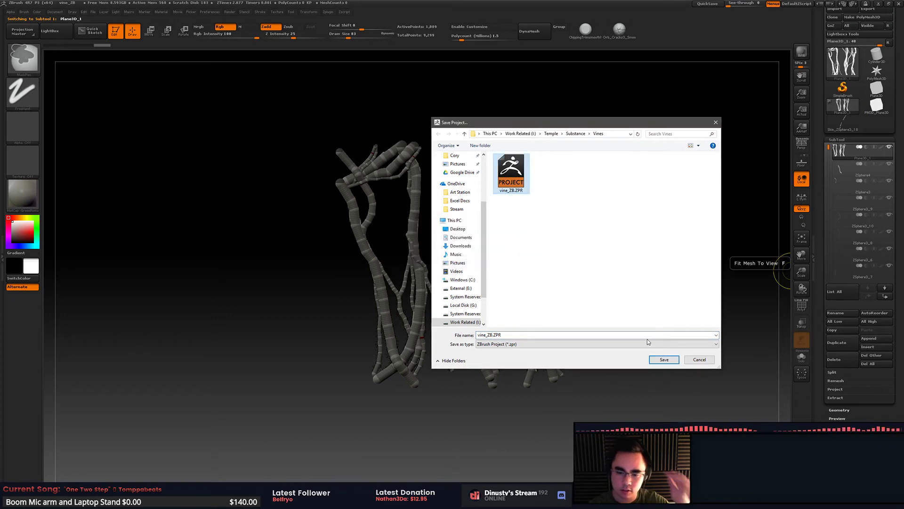
Step: Make the ZSphere4 subtool active
click(841, 170)
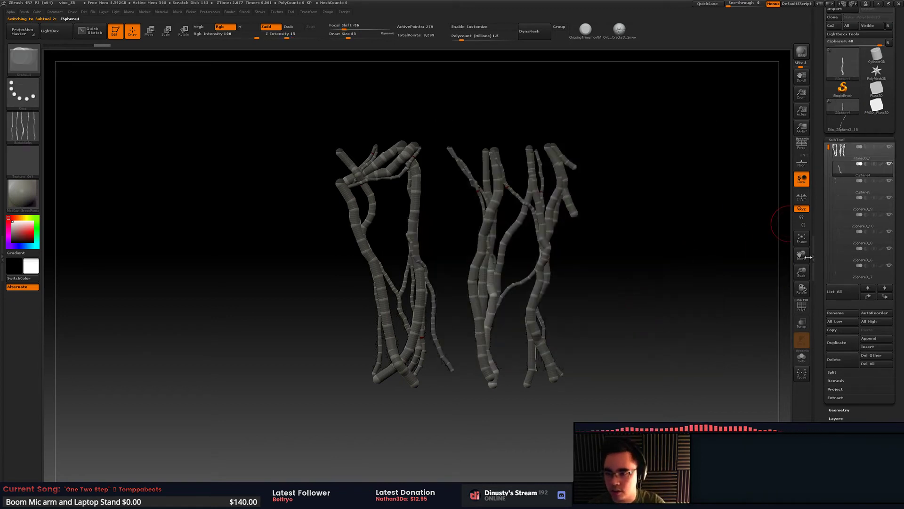
alt+drag(668, 250, 640, 255)
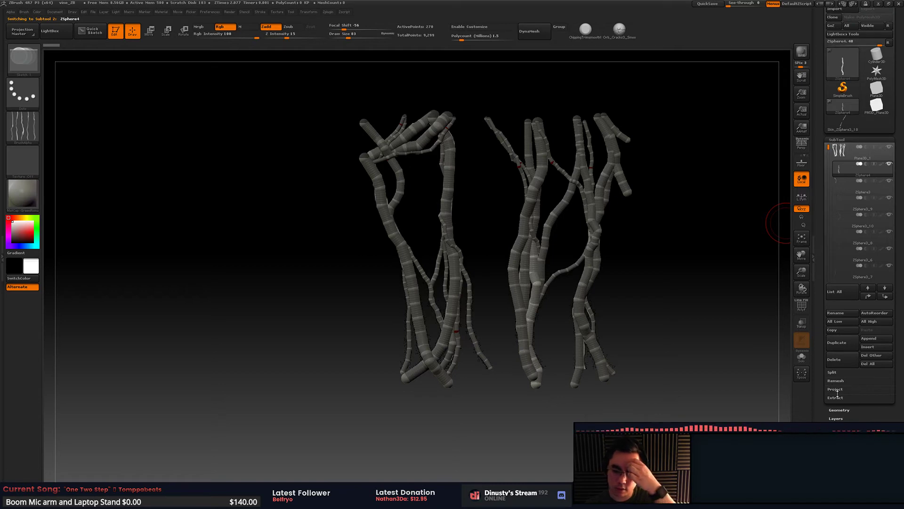
drag(825, 362, 828, 278)
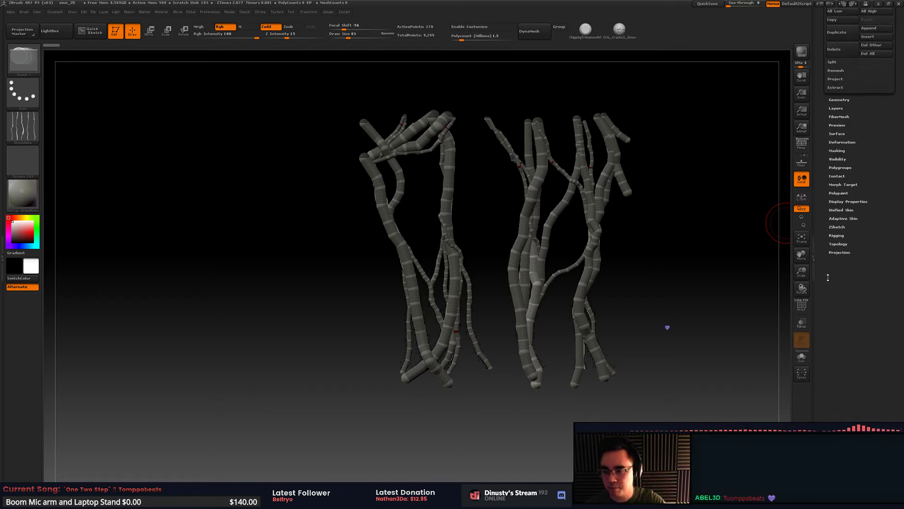
alt+drag(705, 257, 700, 281)
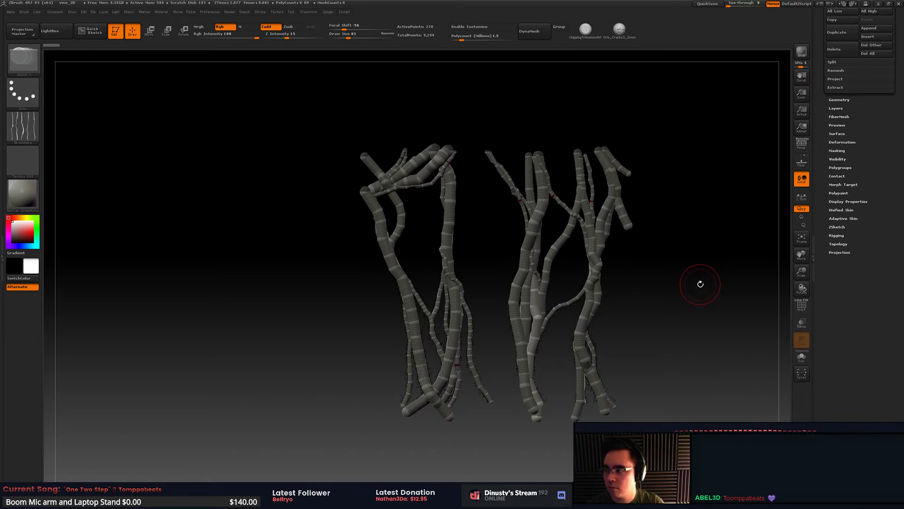
alt+drag(699, 283, 661, 289)
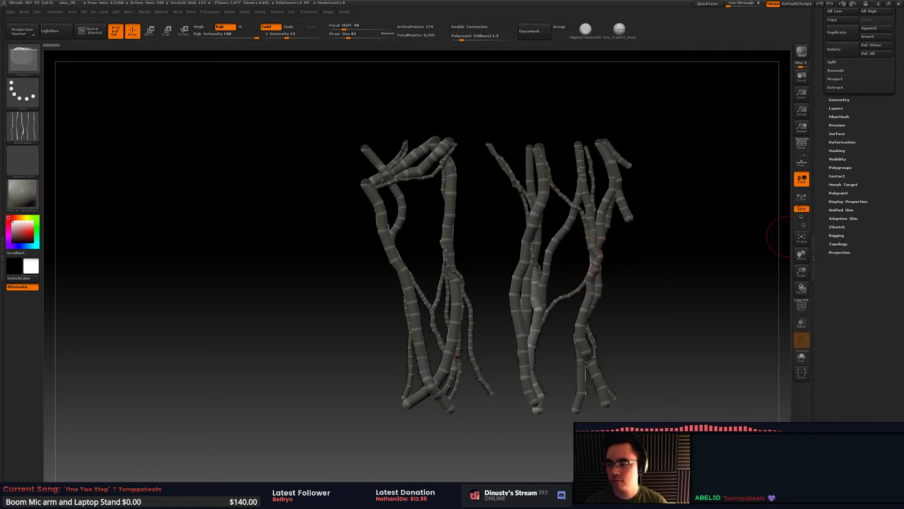
drag(765, 238, 639, 247)
alt+drag(702, 236, 665, 248)
Step: Turn off the document's constrained proportions and set its width to 4096
click(55, 12)
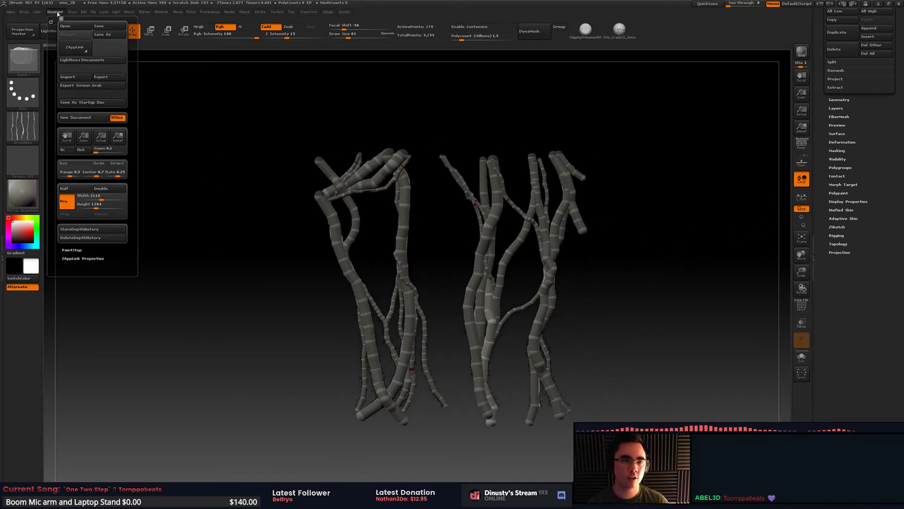
click(71, 205)
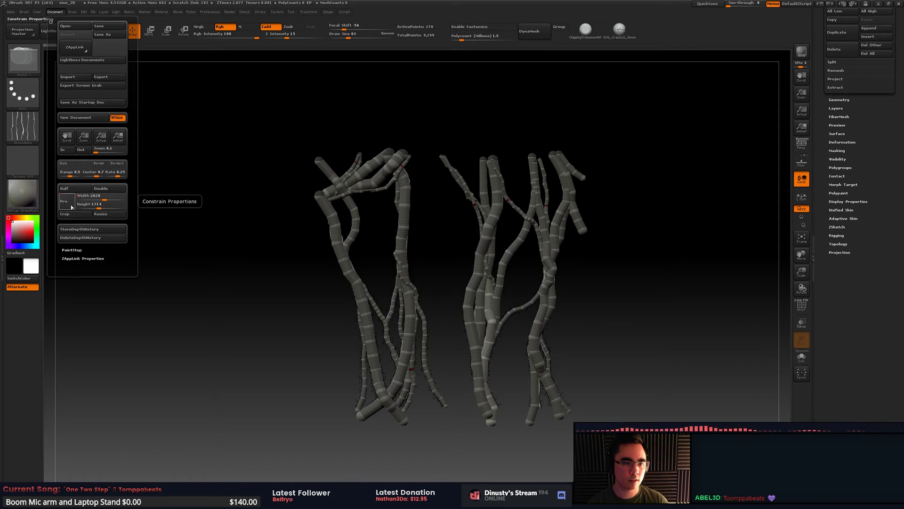
click(85, 196)
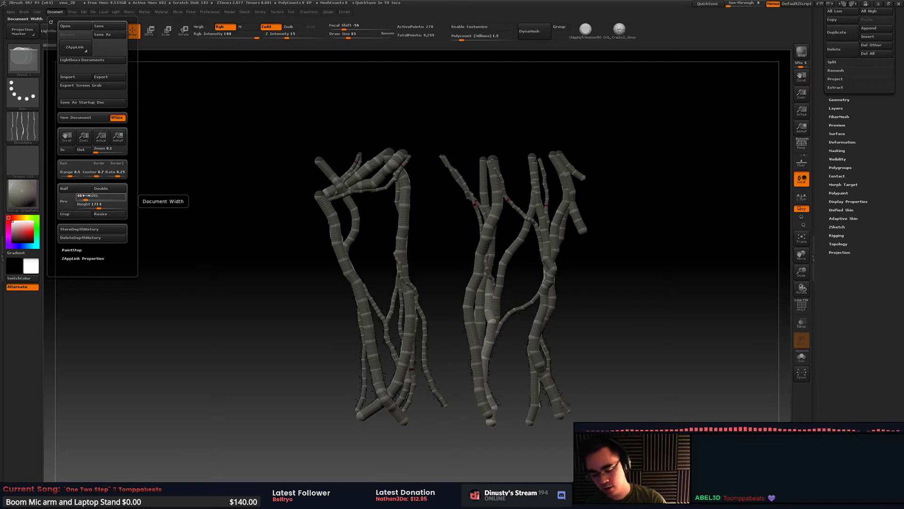
key(Return)
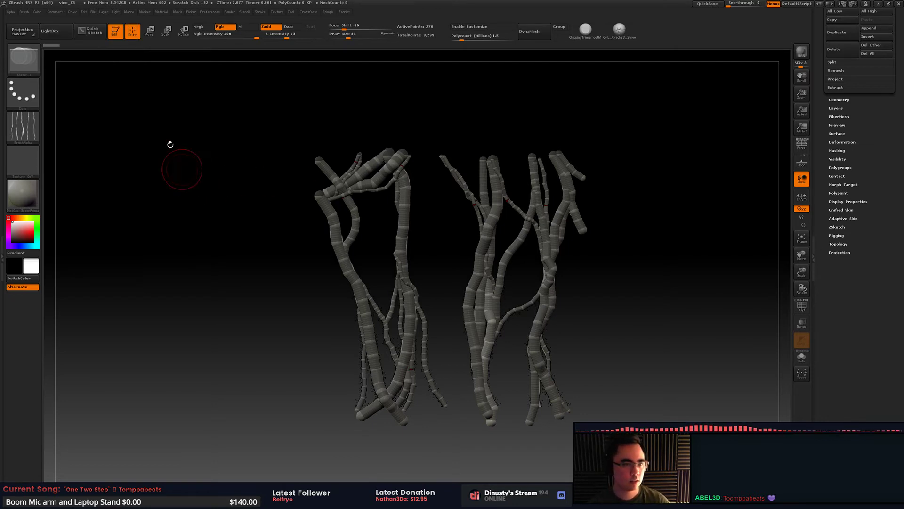
Step: Open the side tray and dock the Document palette above the Material palette
click(73, 14)
click(2, 33)
click(159, 14)
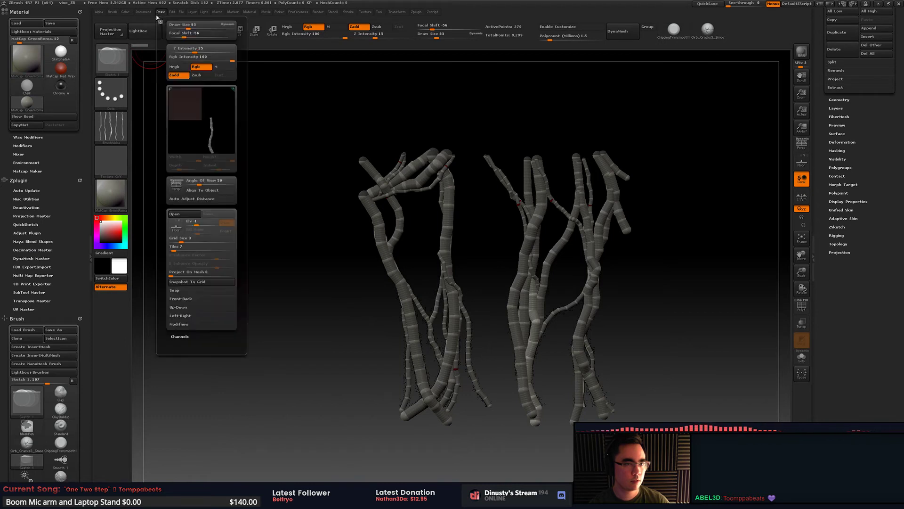
mouse_move(146, 15)
drag(139, 20, 37, 16)
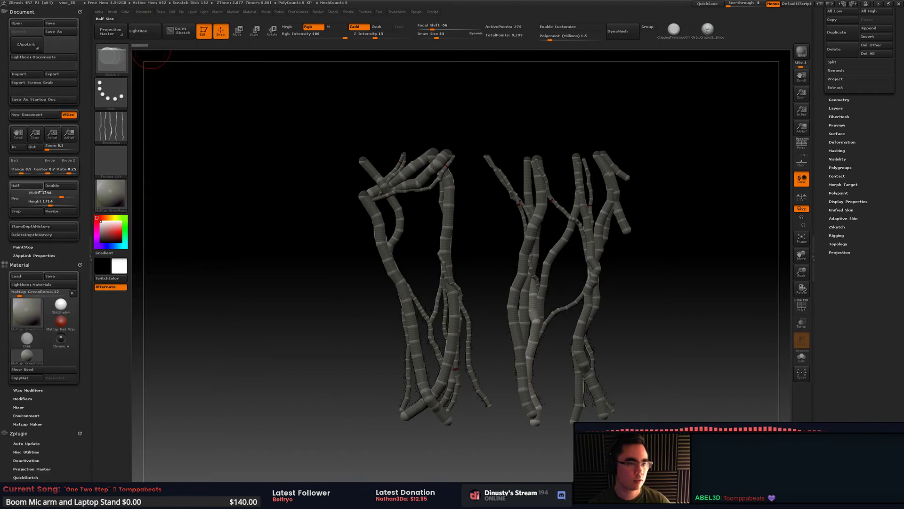
Step: Set the document height to 4096 and create a new document with automatic window sizing off, discarding the old document's changes
click(53, 203)
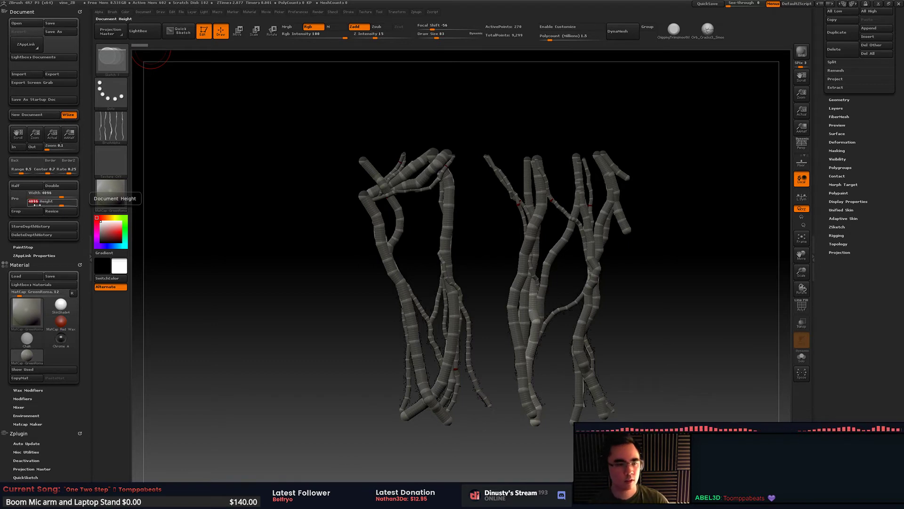
key(Return)
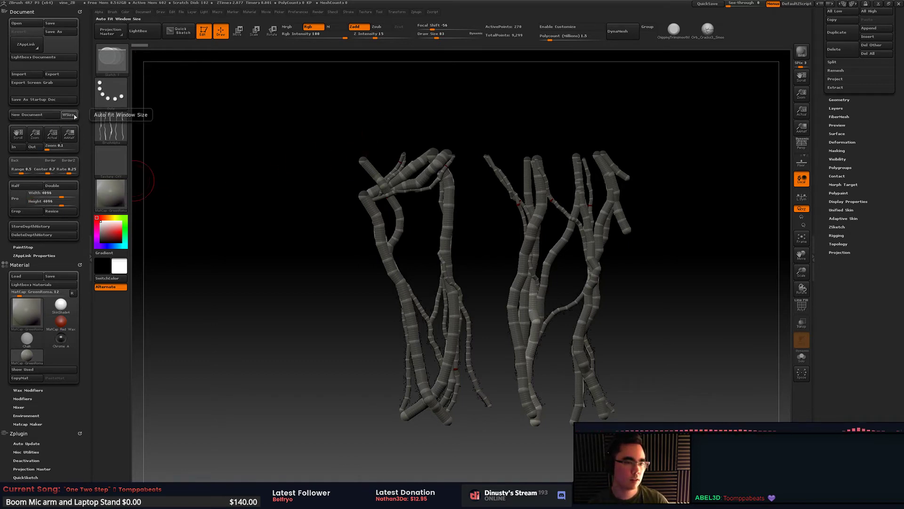
click(56, 115)
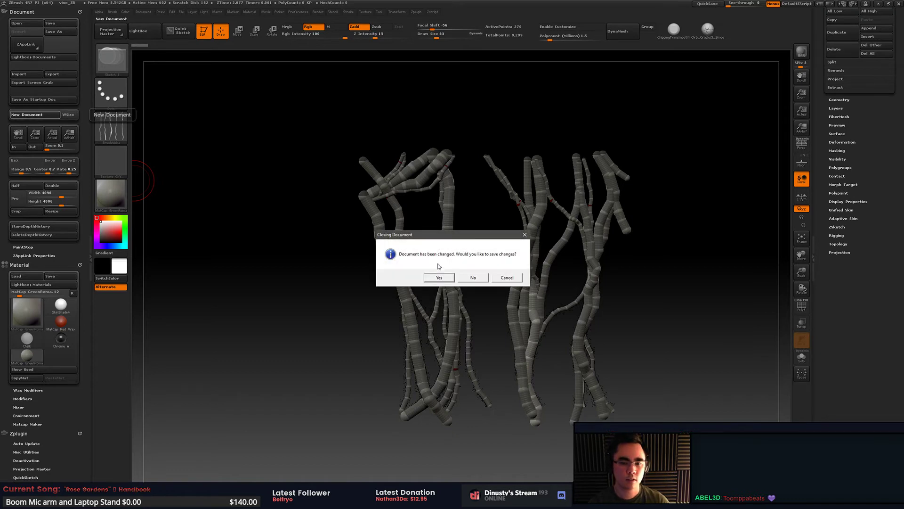
click(472, 279)
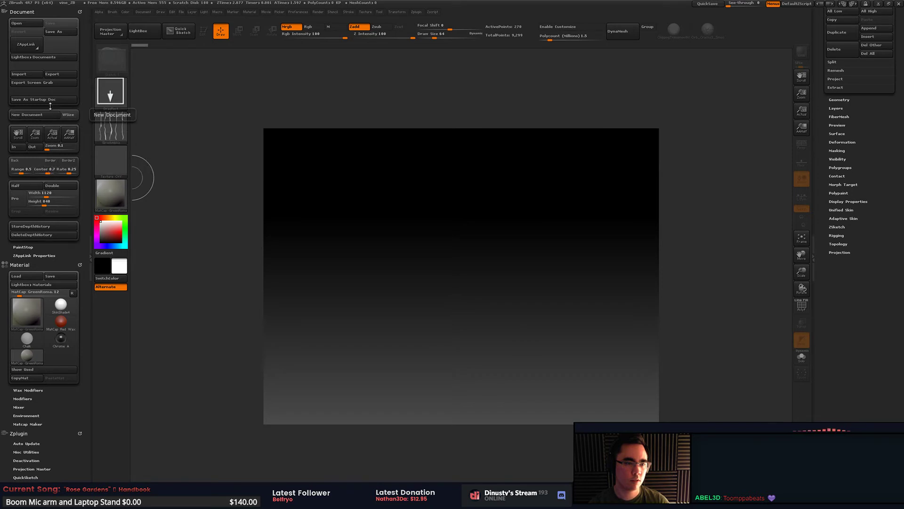
Step: Try to create a 4096 by 4096 document with automatic window sizing on
click(68, 116)
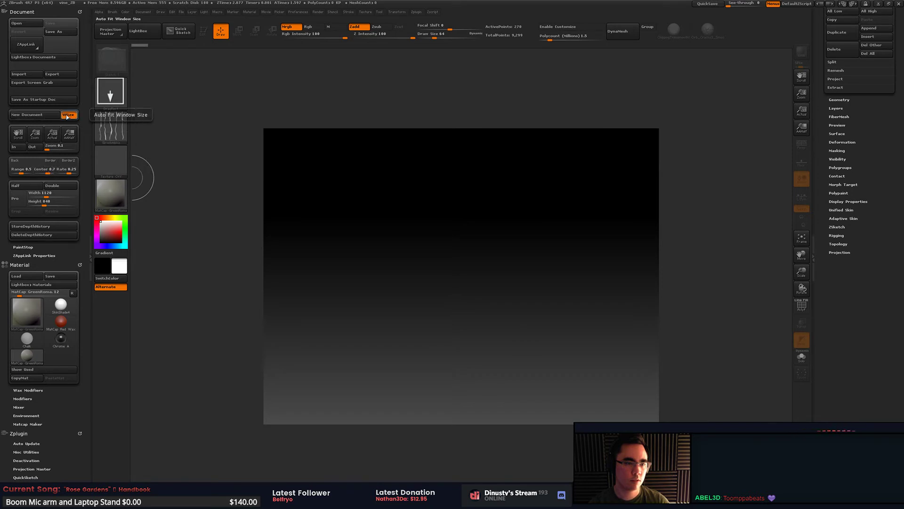
click(54, 194)
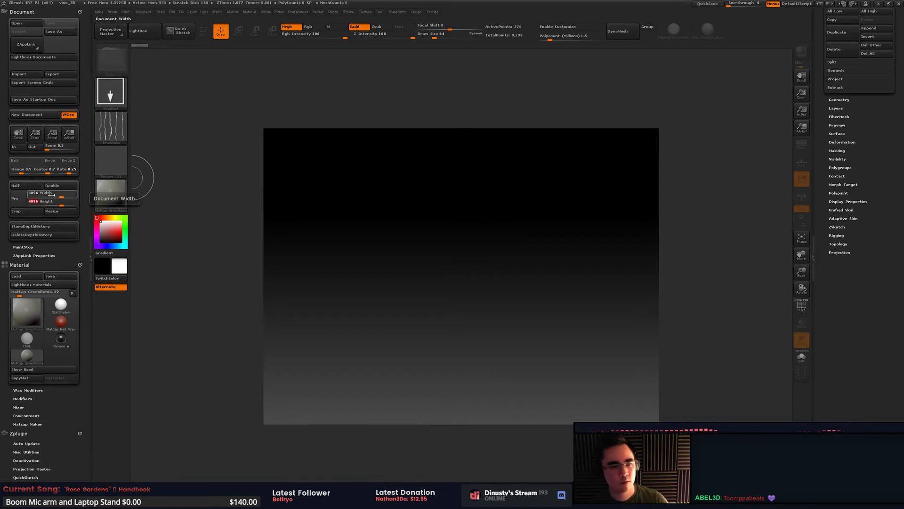
text(4096)
key(Return)
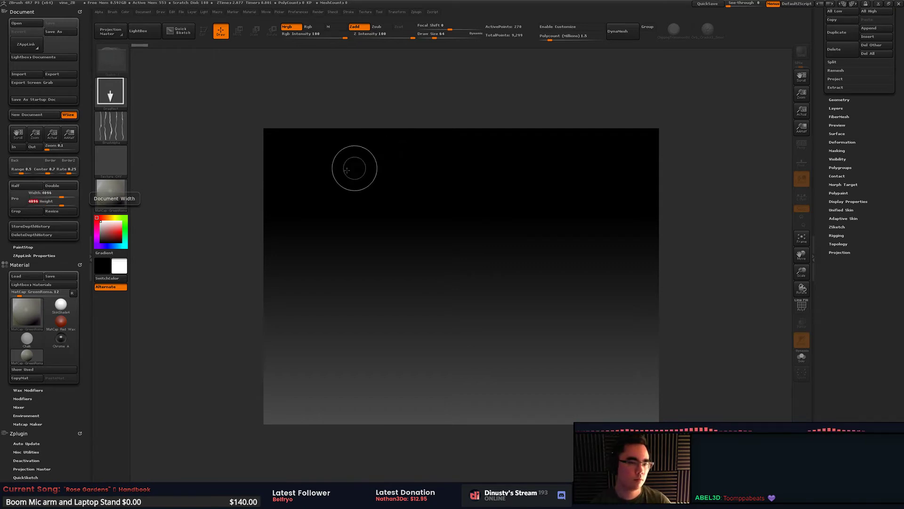
click(19, 204)
click(21, 204)
click(42, 195)
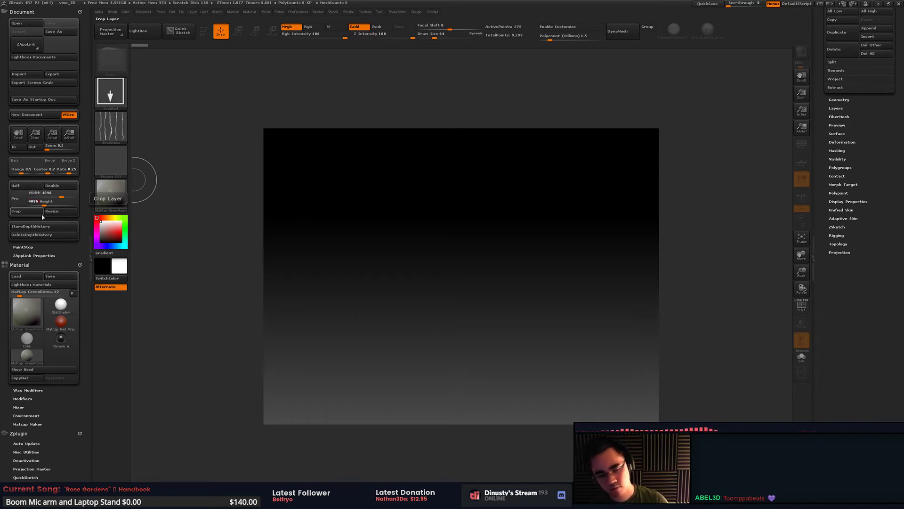
click(30, 114)
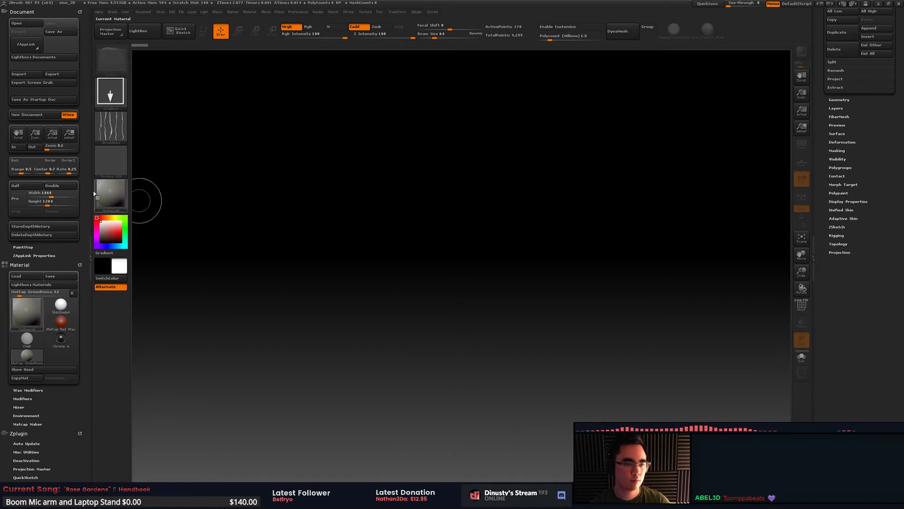
Step: Set the document width and height to 4096 and create a new document with automatic window sizing off
drag(56, 194, 80, 193)
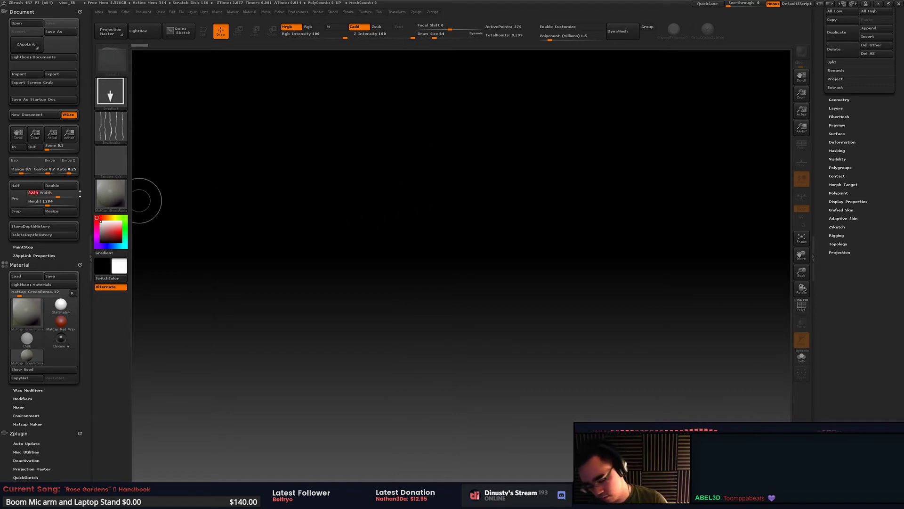
text(4096)
key(Tab)
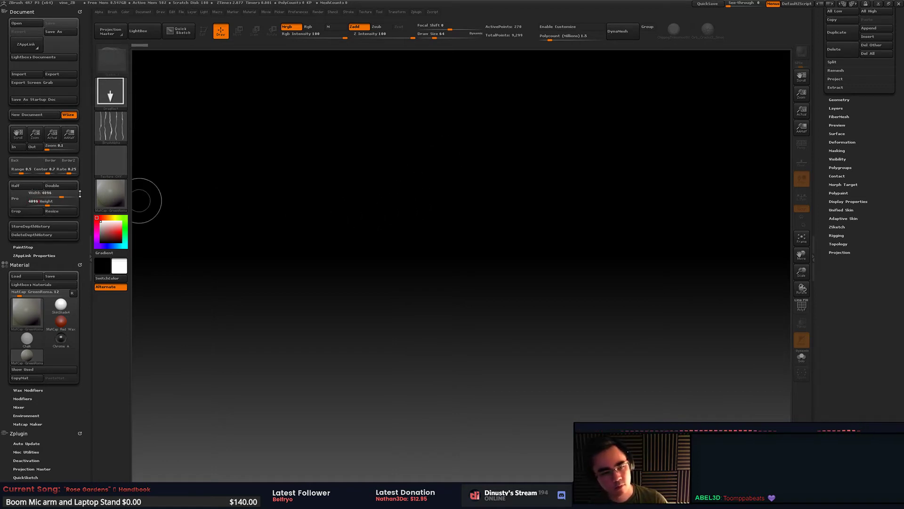
key(Return)
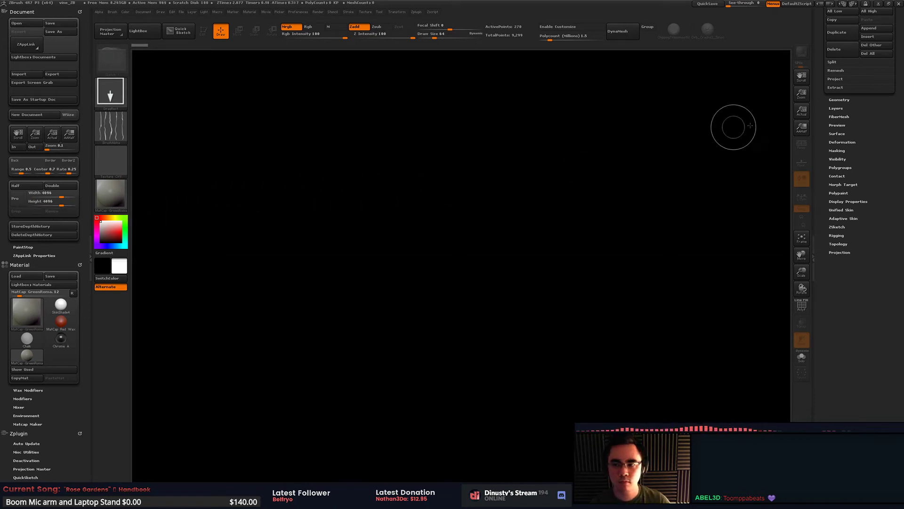
click(802, 112)
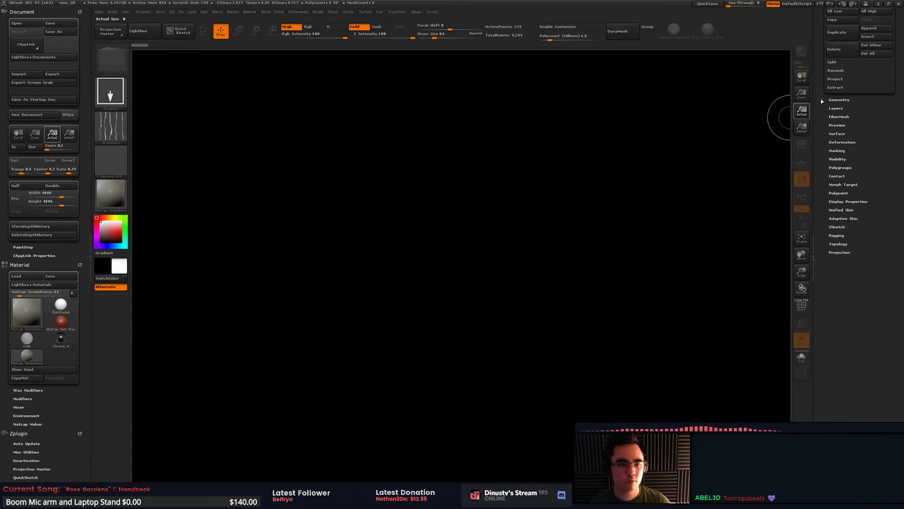
drag(805, 93, 817, 3)
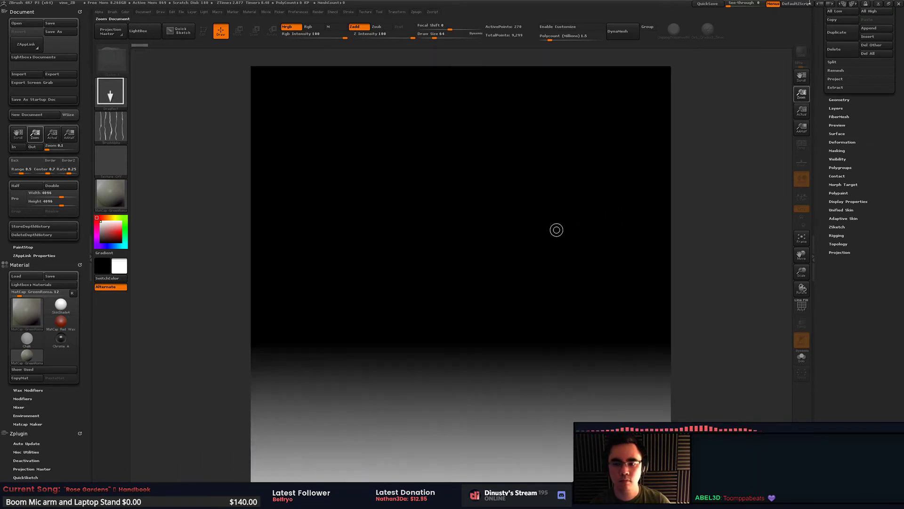
drag(802, 94, 824, 67)
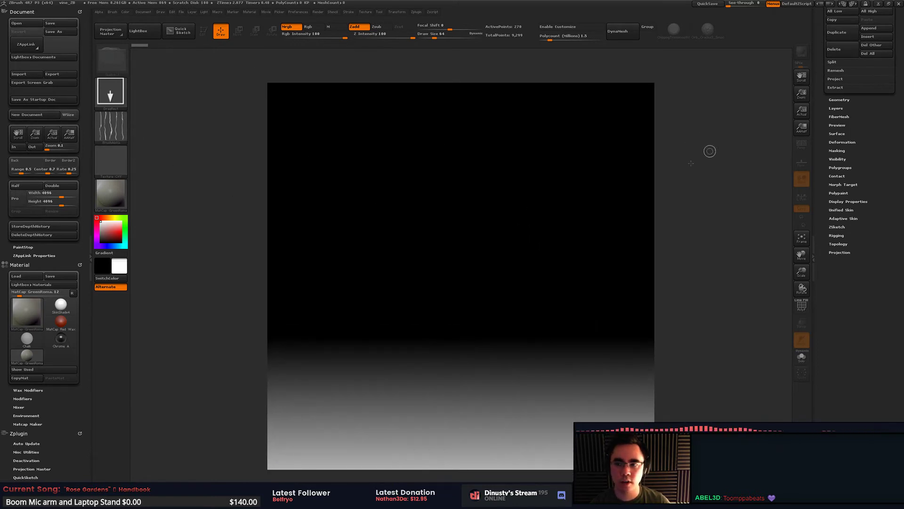
Step: Place the ZSphere vines on the cleared canvas in Edit mode and turn them to a straight front view
mouse_move(471, 256)
mouse_down()
mouse_move(542, 198)
mouse_move(575, 183)
mouse_up()
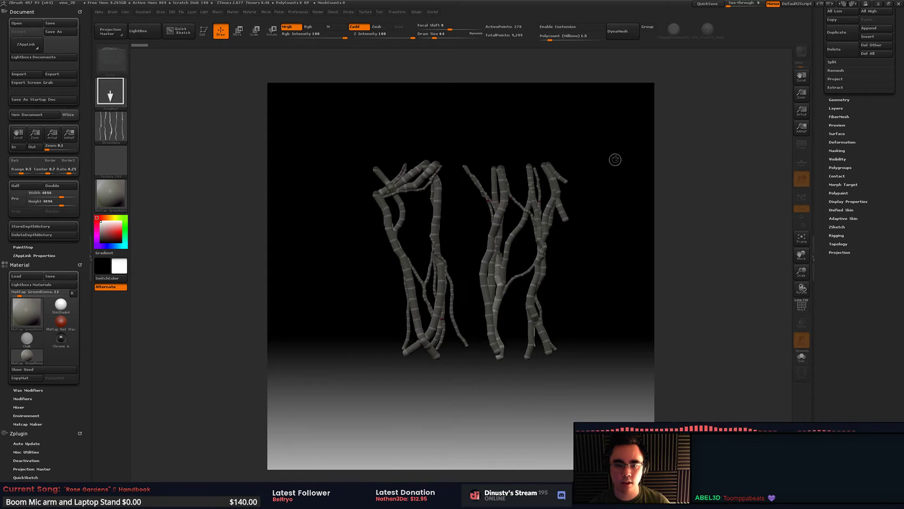
key(ctrl+n)
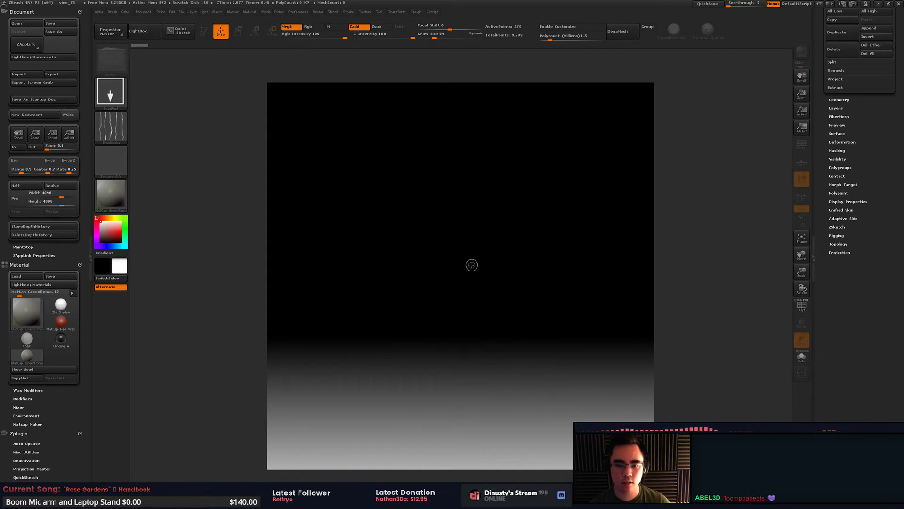
mouse_move(470, 265)
mouse_down()
mouse_move(484, 317)
mouse_move(439, 383)
mouse_up()
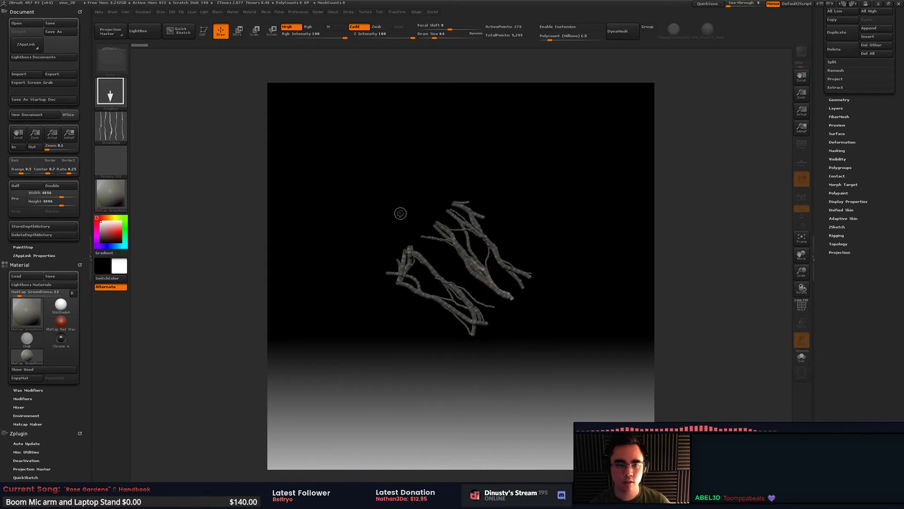
key(t)
drag(361, 198, 603, 125)
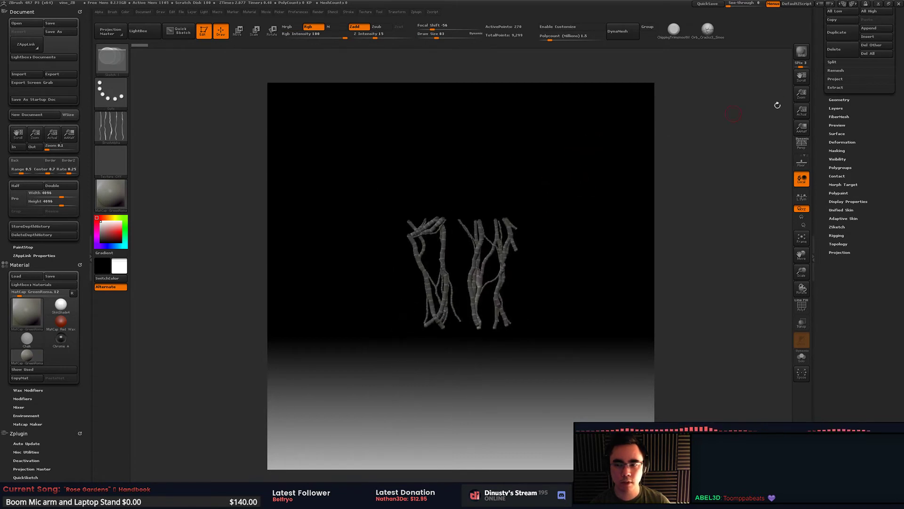
Step: Make the Plane3D_1 subtool active and show it alone, with the other subtools hidden
click(843, 99)
drag(838, 95, 835, 264)
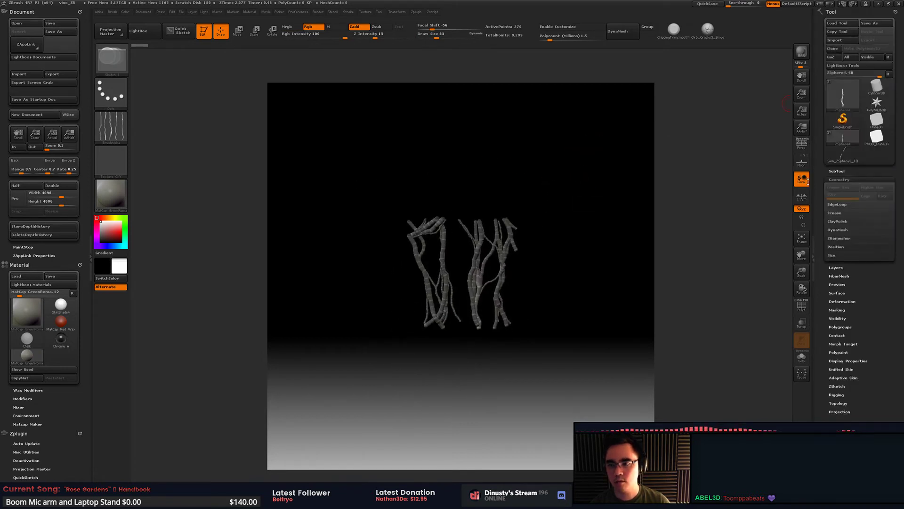
click(843, 171)
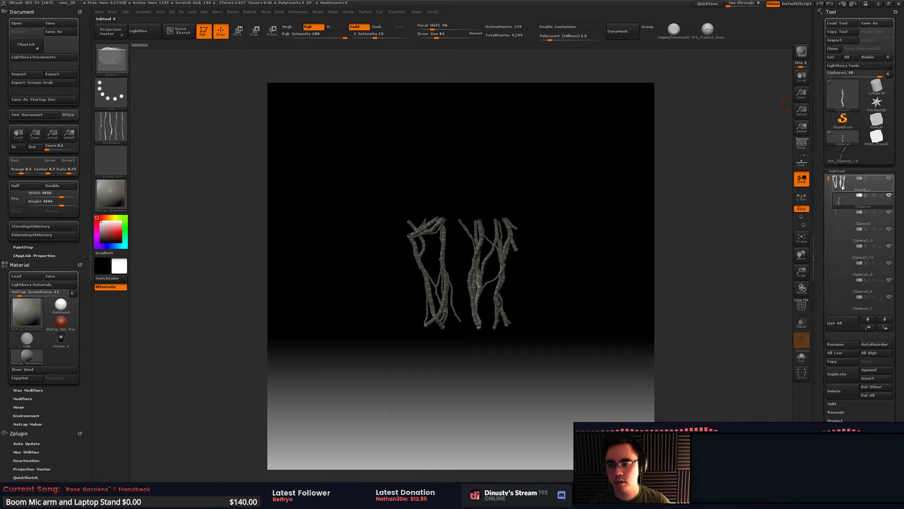
click(838, 182)
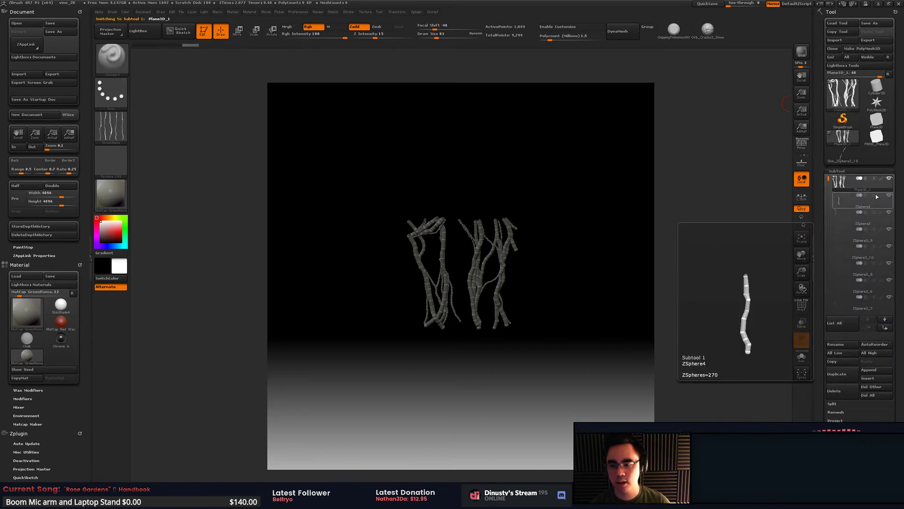
click(889, 180)
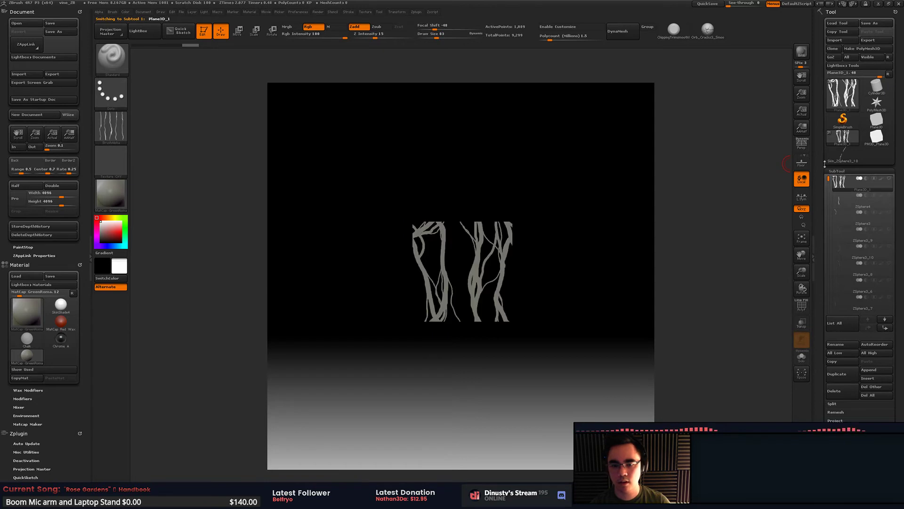
Step: Set the alpha to Alpha Off and frame the vine plane so it fills the square document
click(111, 126)
click(151, 133)
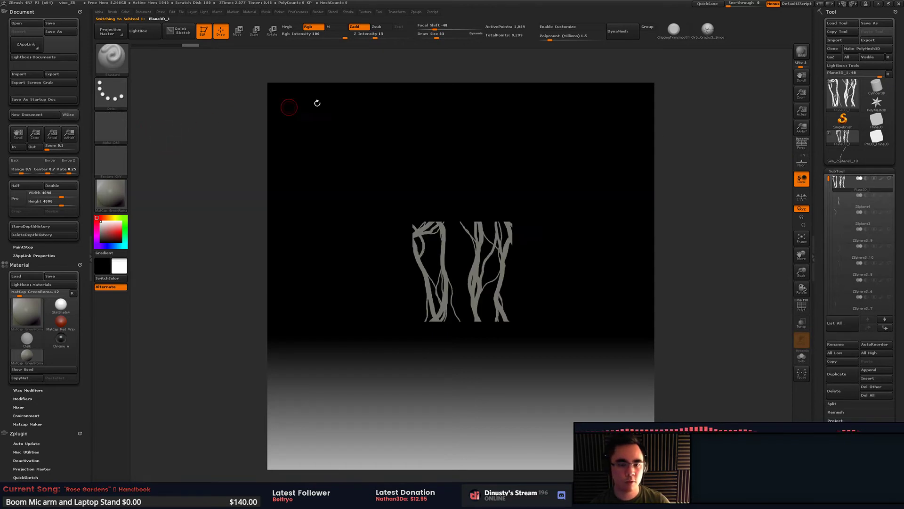
drag(554, 180, 570, 245)
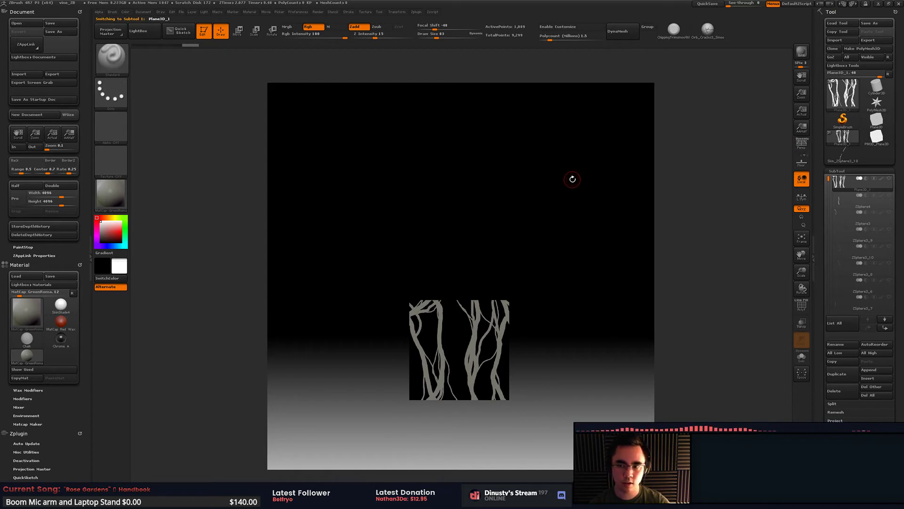
alt+drag(574, 239, 580, 184)
key(f)
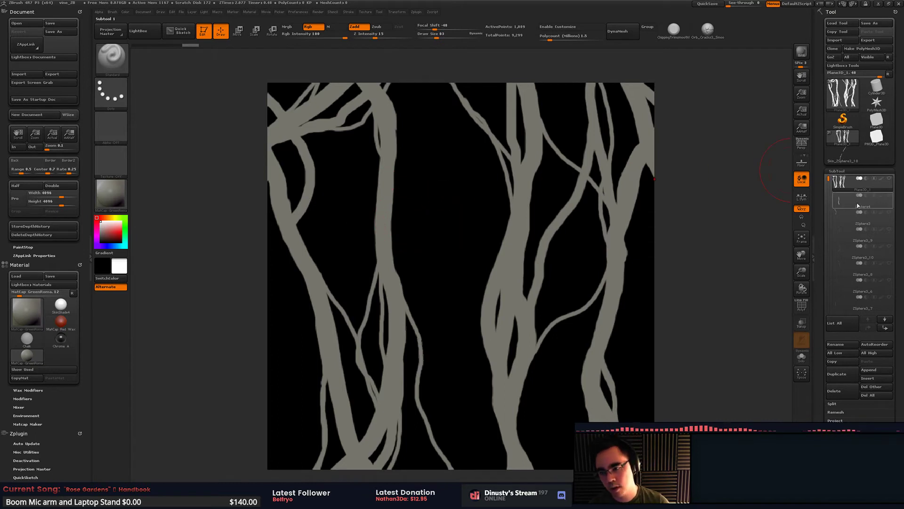
Step: Show the ZSphere vines with ZSphere4 active and the plane hidden, and grab the document as an alpha
click(890, 179)
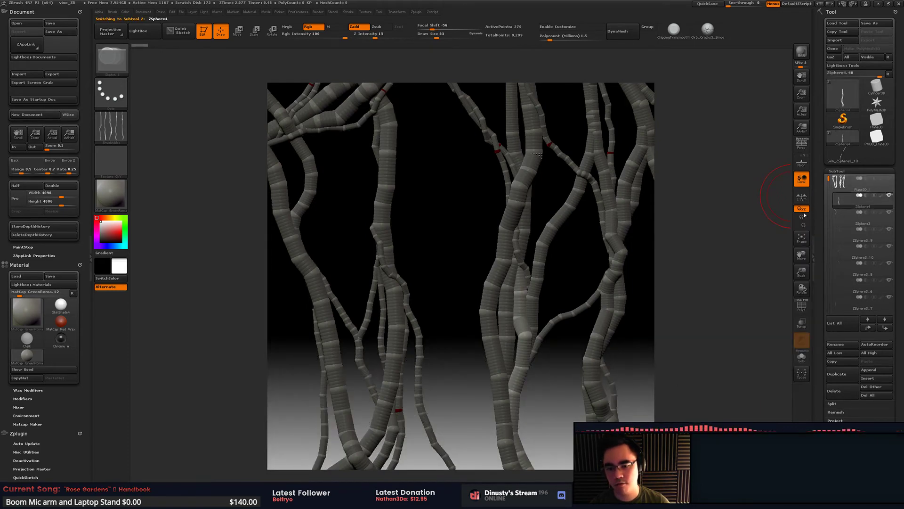
click(111, 126)
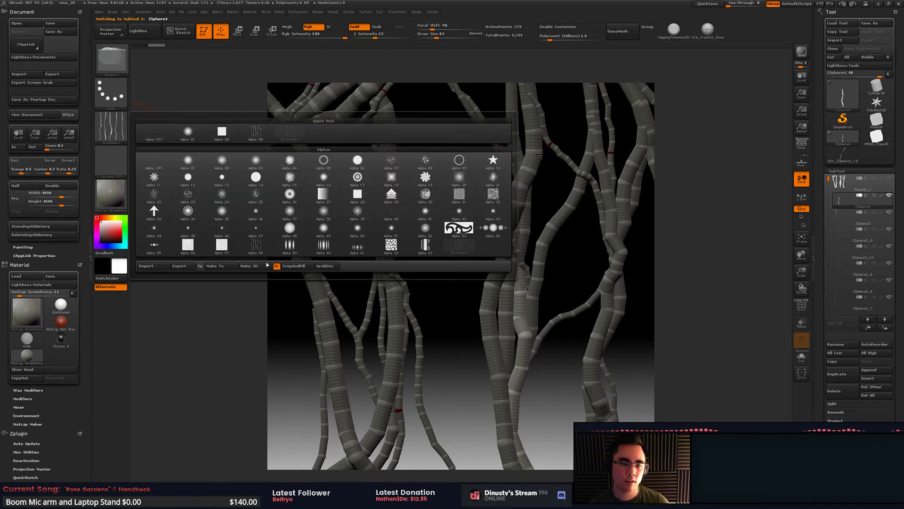
click(328, 266)
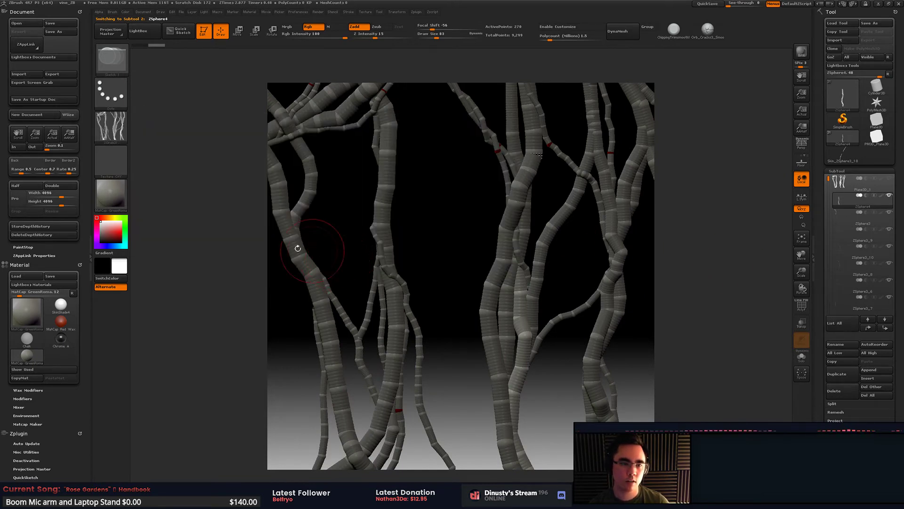
Step: Export the grabbed vine alpha as a Photoshop PSD file into the Vines folder inside Temple's Substance folder
mouse_move(116, 131)
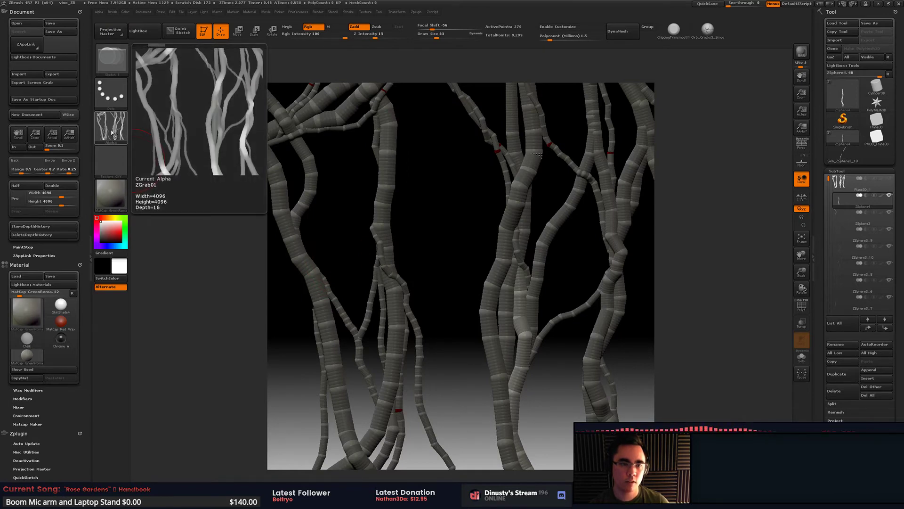
click(114, 133)
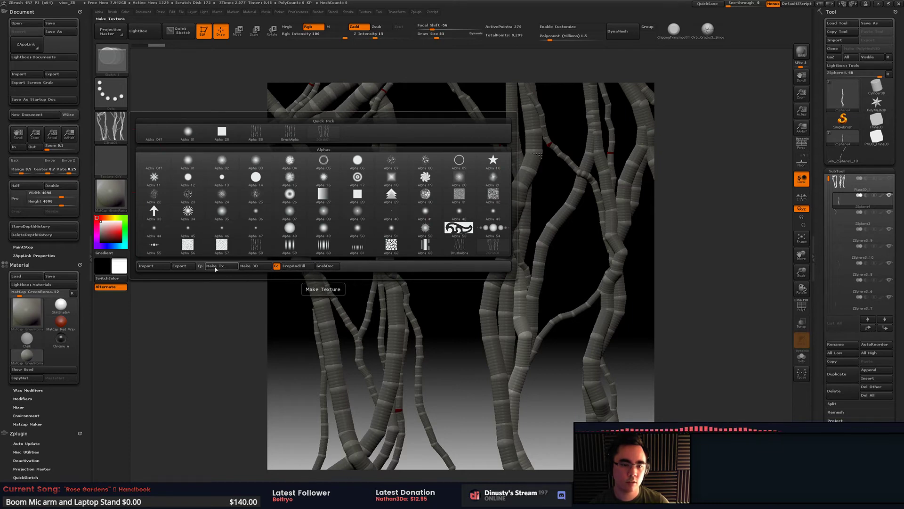
click(182, 267)
scroll(460, 212, up, 3)
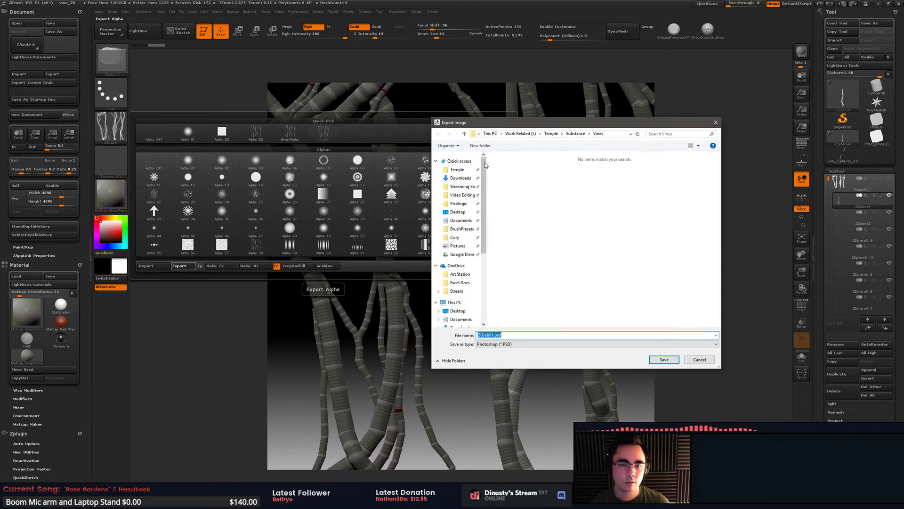
click(457, 169)
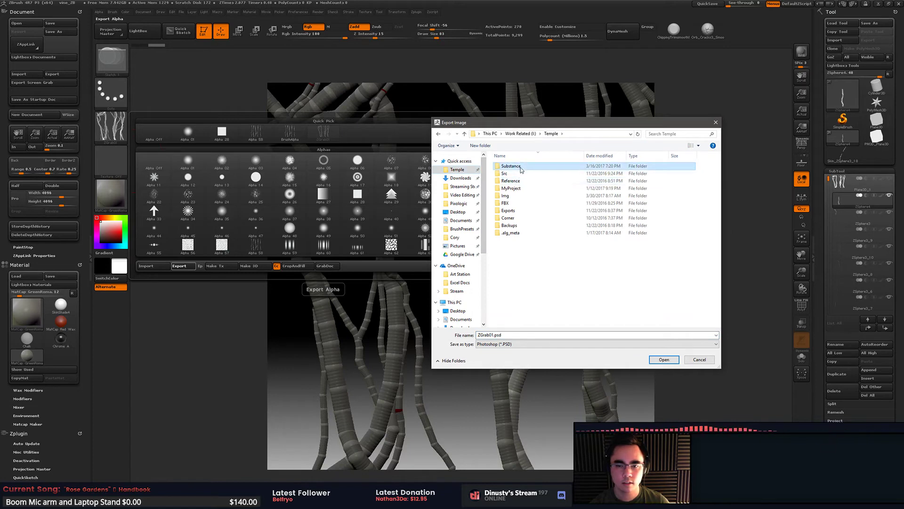
double_click(511, 181)
click(531, 194)
click(628, 195)
key(alt+Left)
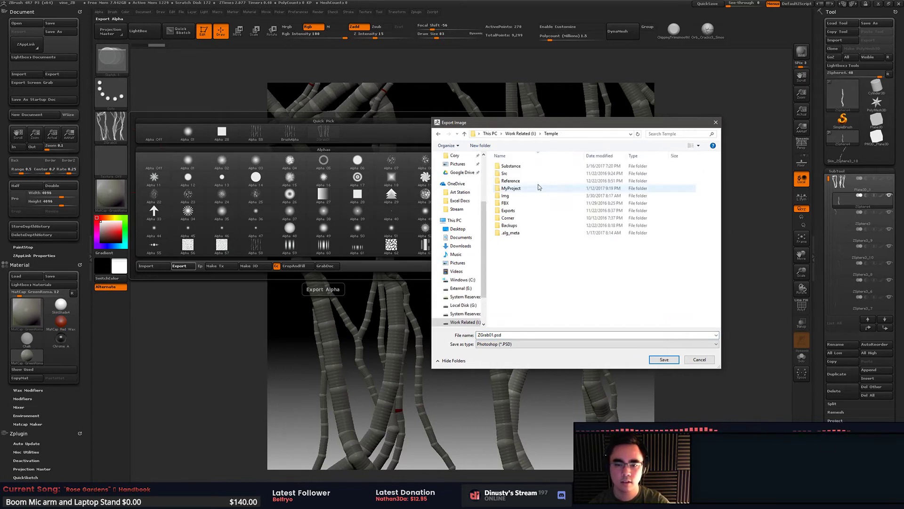
double_click(541, 168)
double_click(542, 167)
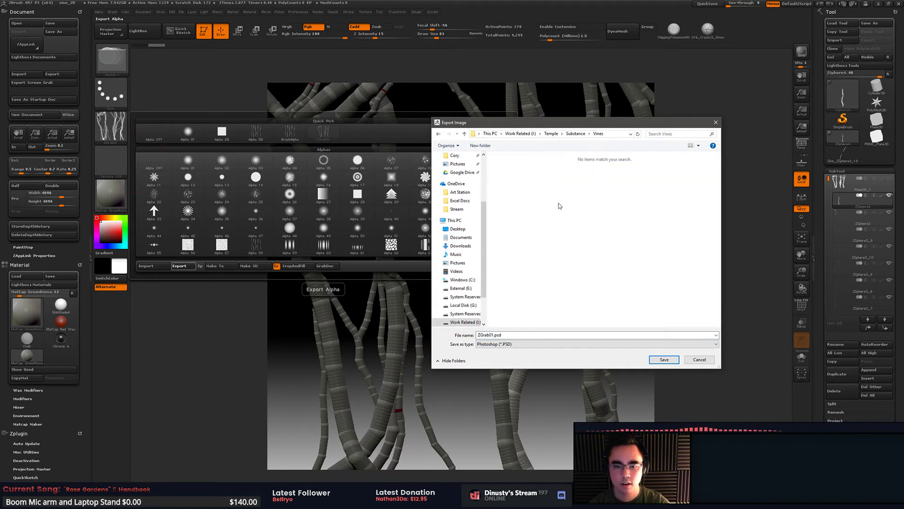
double_click(517, 333)
click(676, 360)
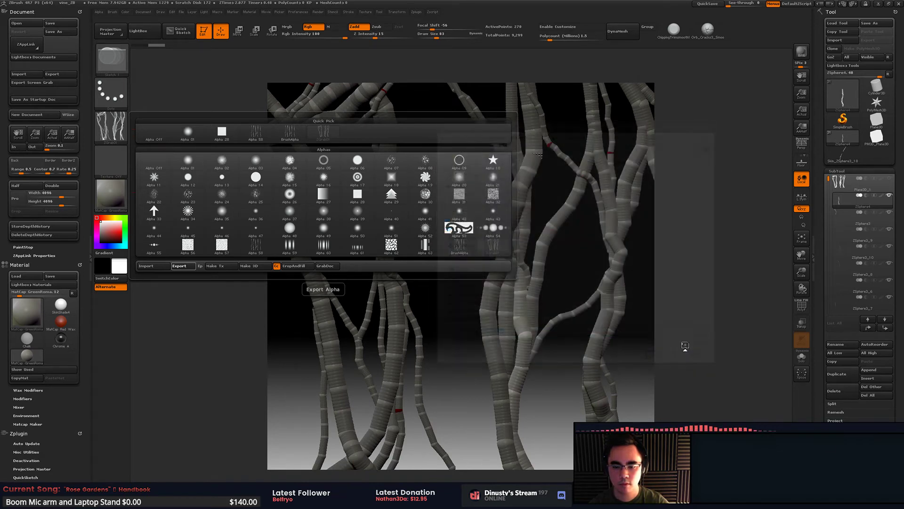
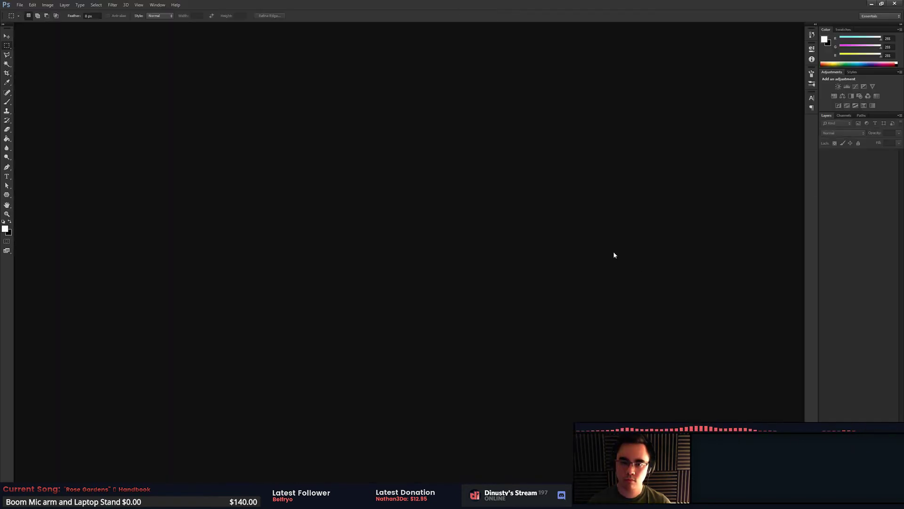
click(23, 6)
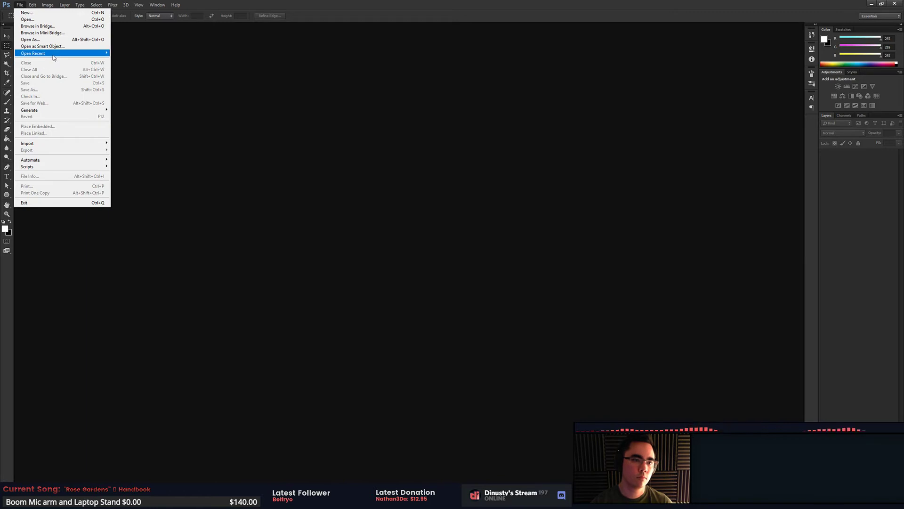
mouse_move(52, 55)
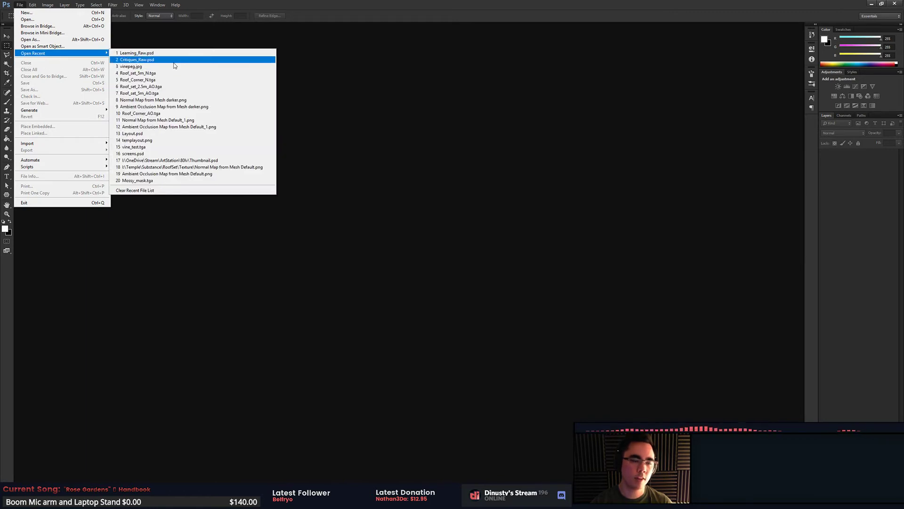
click(27, 12)
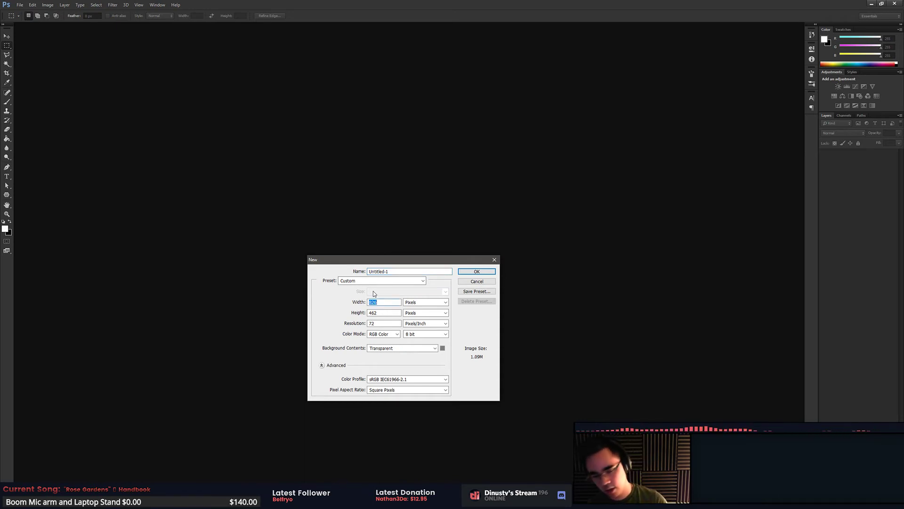
key(Escape)
Step: Open the exported vine grab ZGrab01.PSD from the Vines folder inside Temple's Substance folder
click(20, 5)
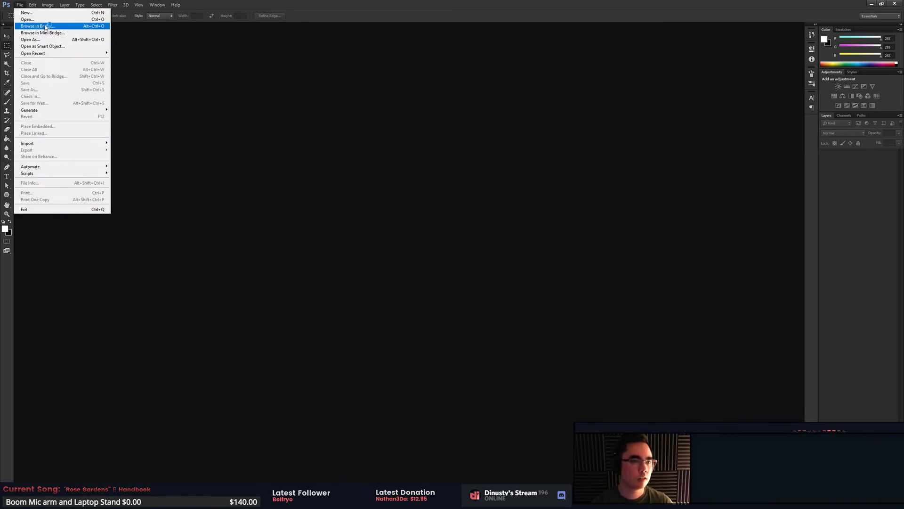
click(50, 24)
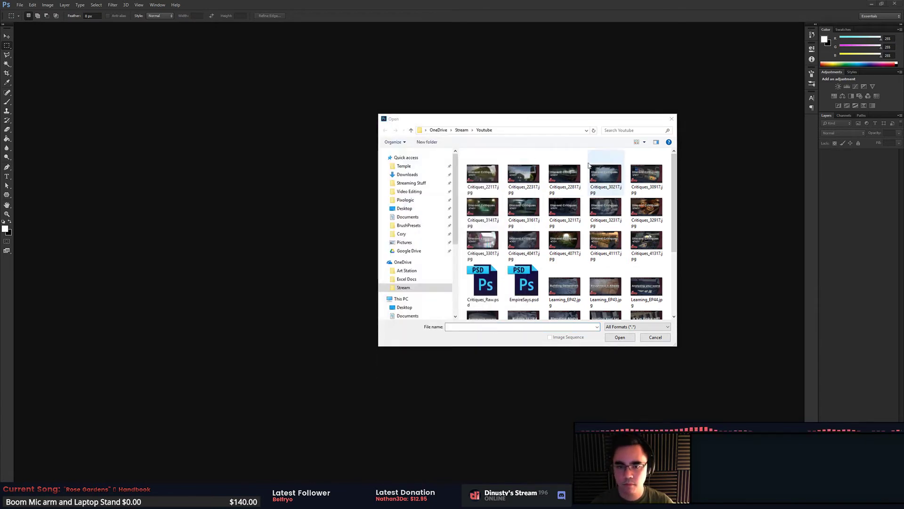
click(676, 158)
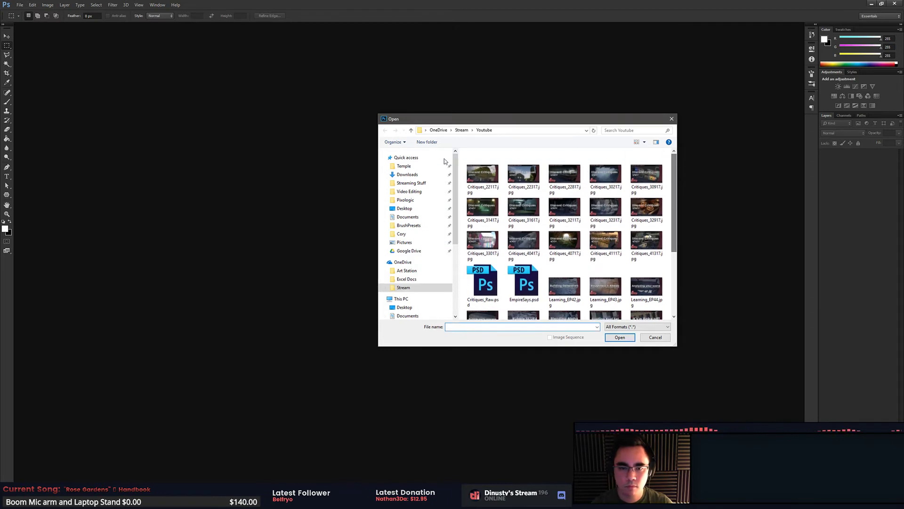
click(413, 166)
click(507, 169)
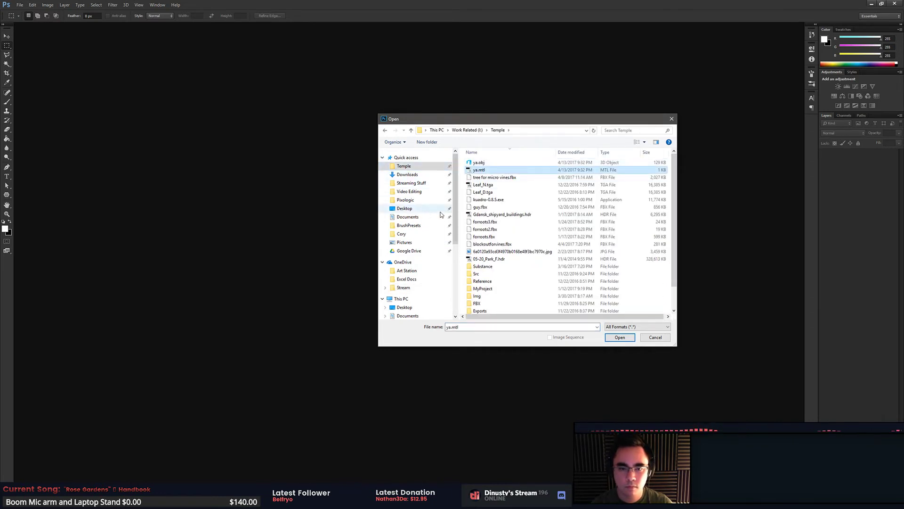
double_click(499, 267)
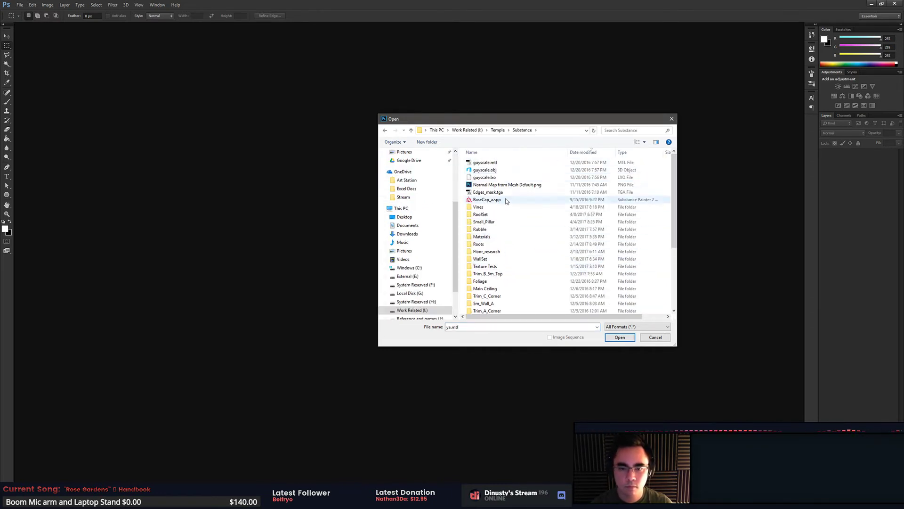
scroll(659, 170, down, 1)
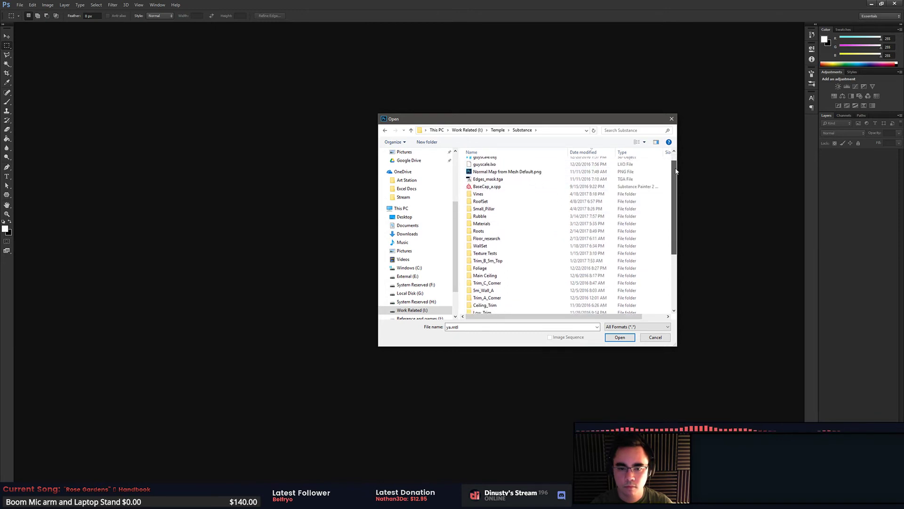
double_click(503, 195)
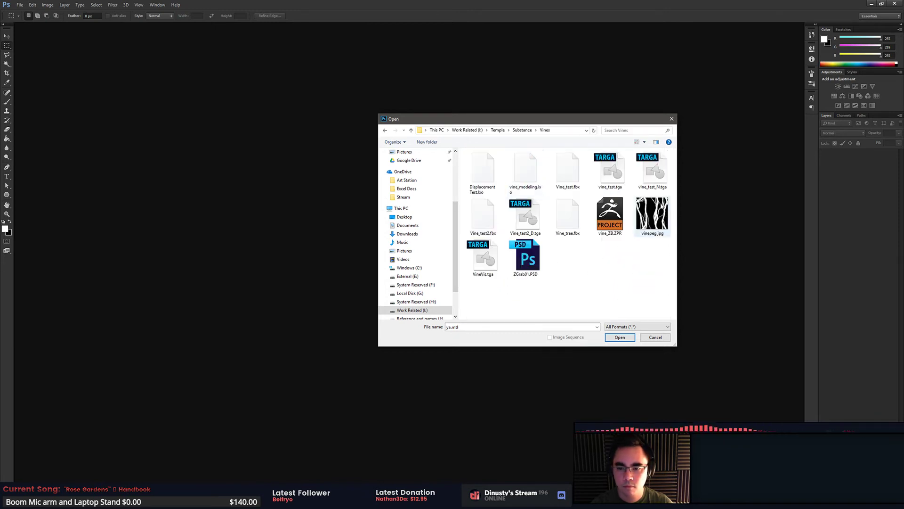
double_click(525, 257)
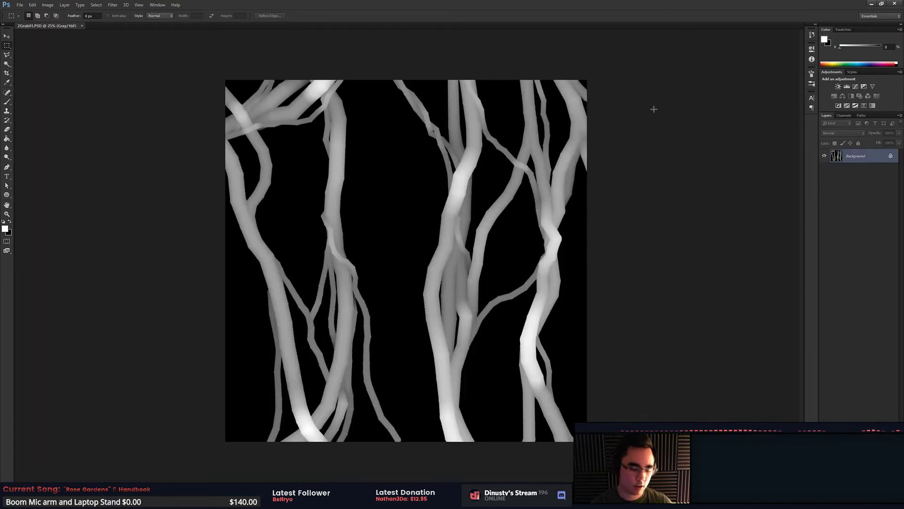
Step: Apply the Offset filter to the vine image with 2048 pixels right, 2048 pixels down and Wrap Around
click(112, 5)
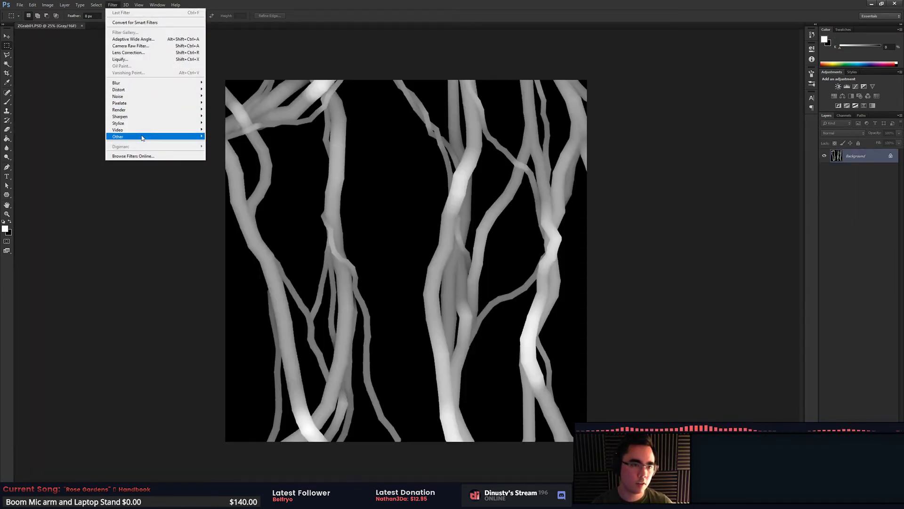
mouse_move(141, 137)
click(84, 163)
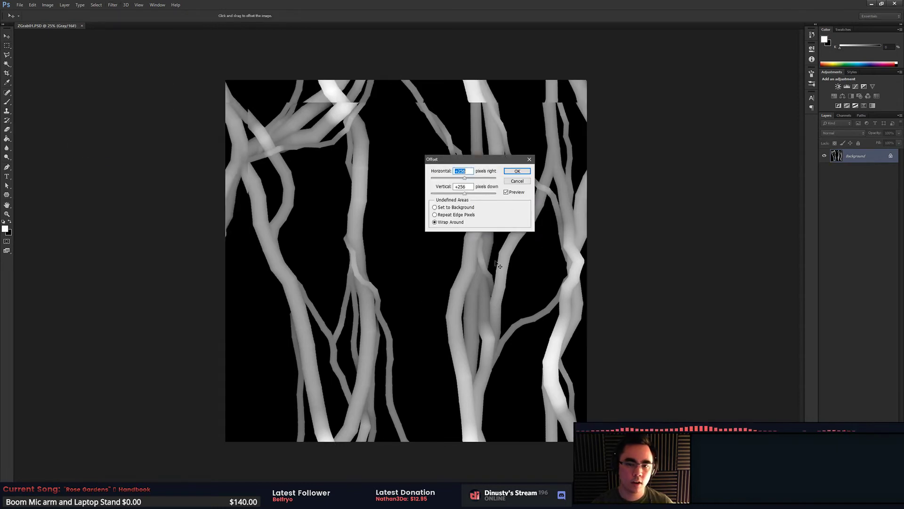
text(20)
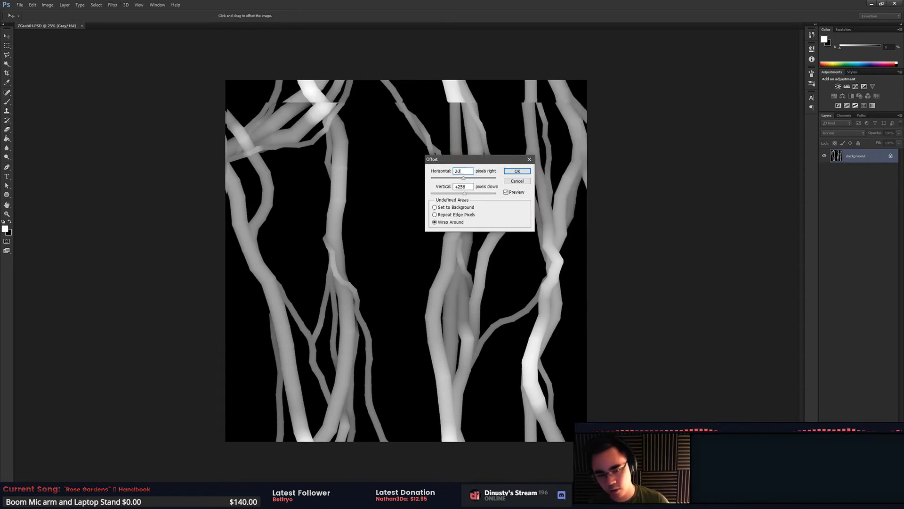
text(48)
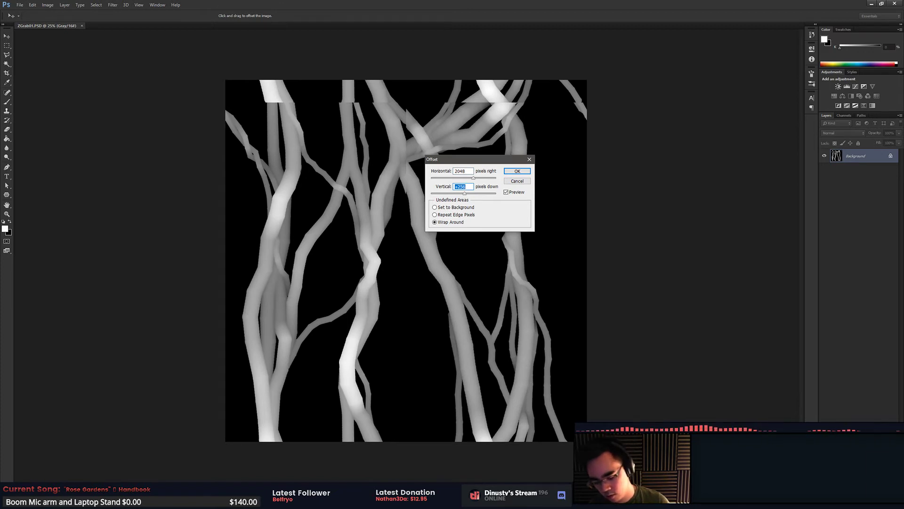
text(2048)
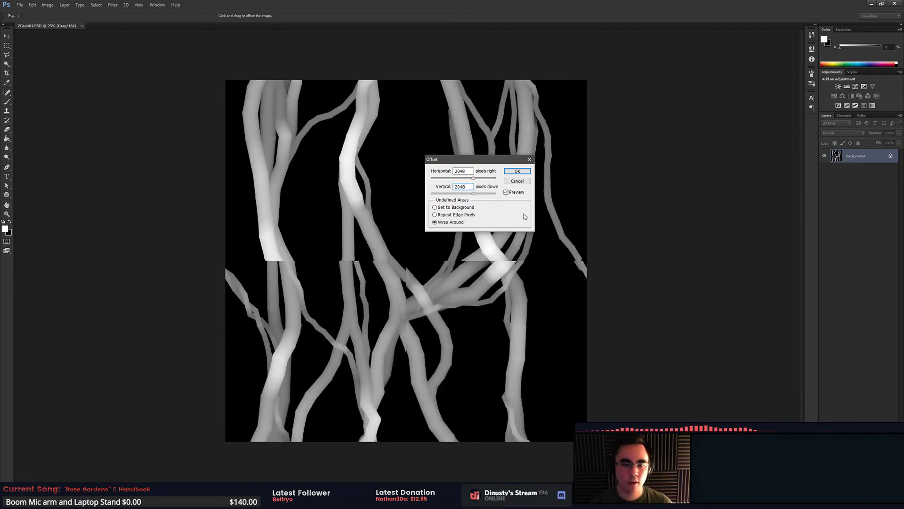
click(513, 170)
Step: Examine the seams running through the middle of the offset vine image, leaving the file unsaved
key(ctrl+plus)
key(ctrl+plus)
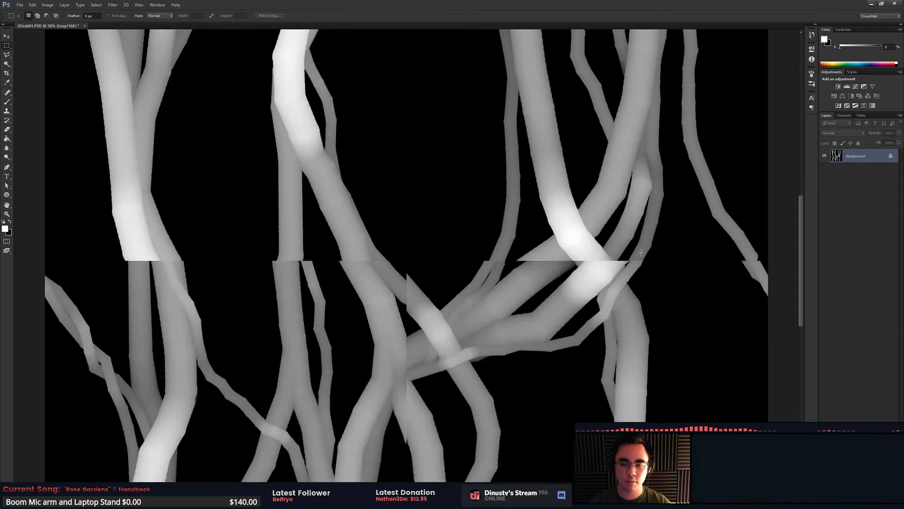
drag(661, 239, 620, 225)
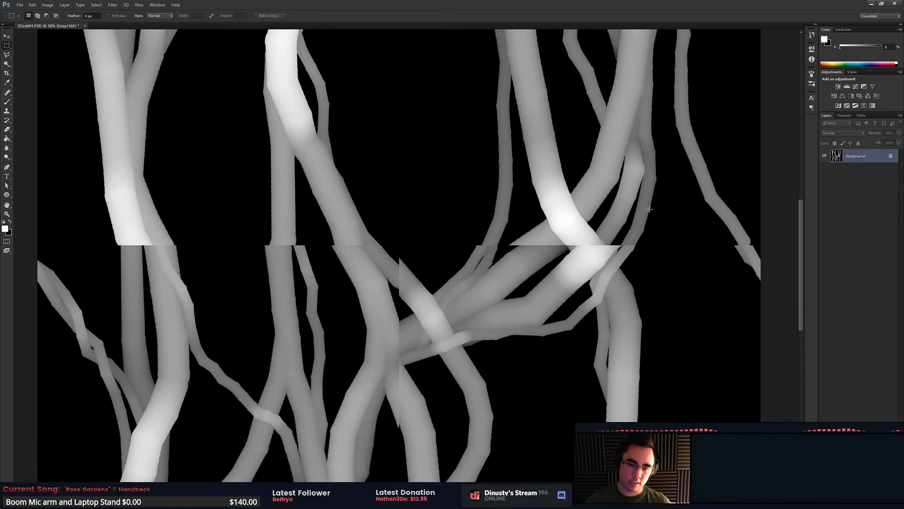
alt+scroll(498, 223, down, 3)
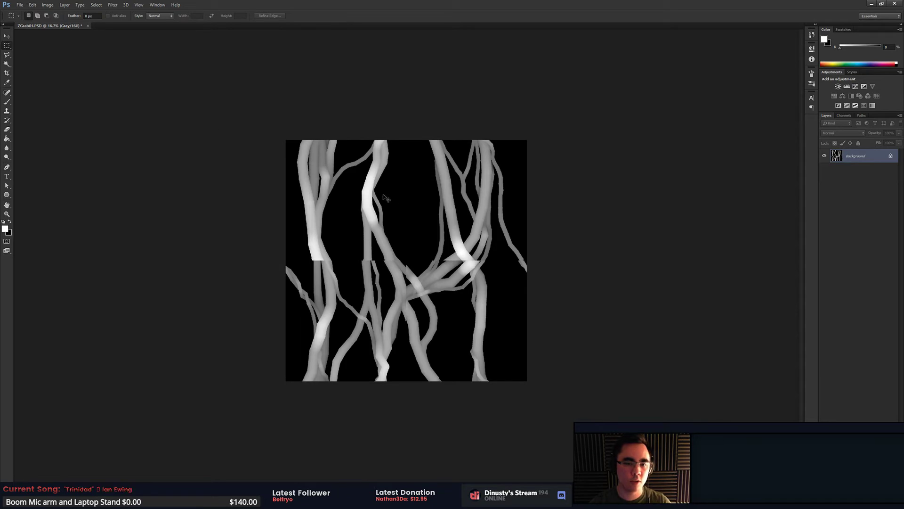
key(ctrl+shift+s)
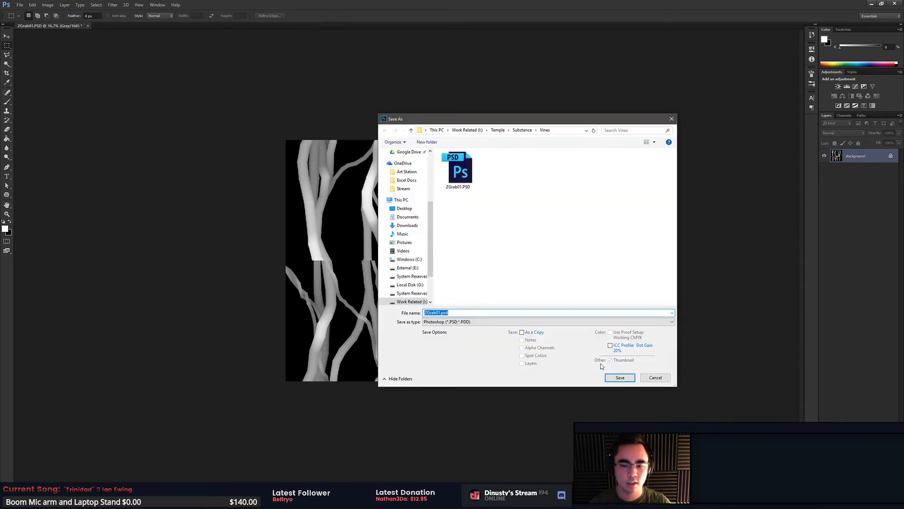
click(655, 377)
Step: Switch to ZBrush and import the vine image from disk as the current alpha
key(alt+Tab)
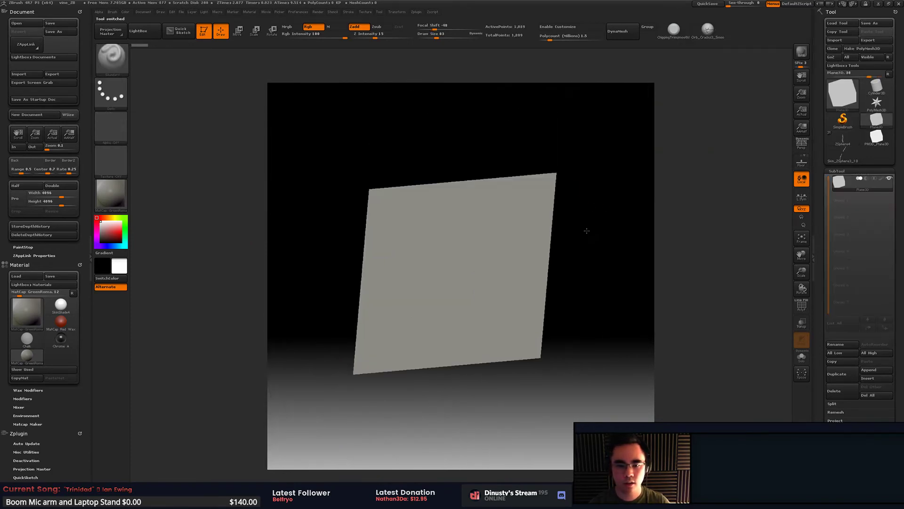
click(113, 126)
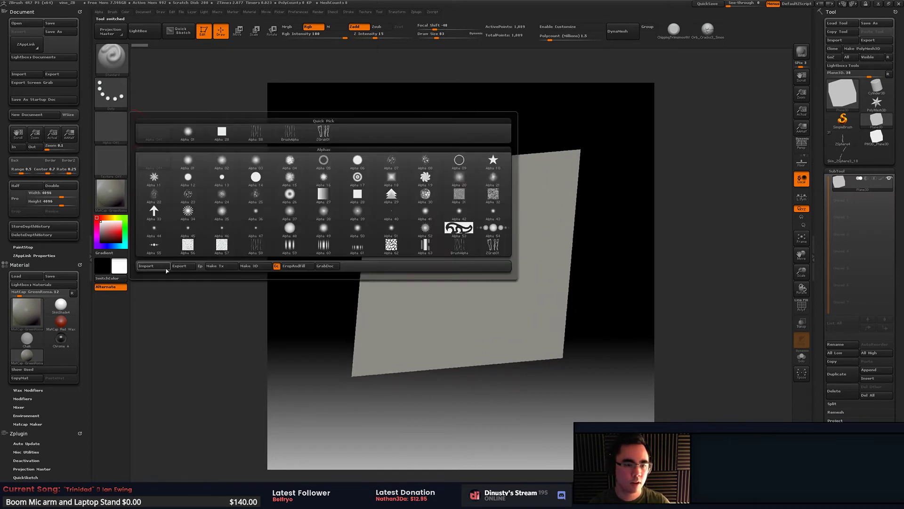
click(146, 266)
double_click(671, 187)
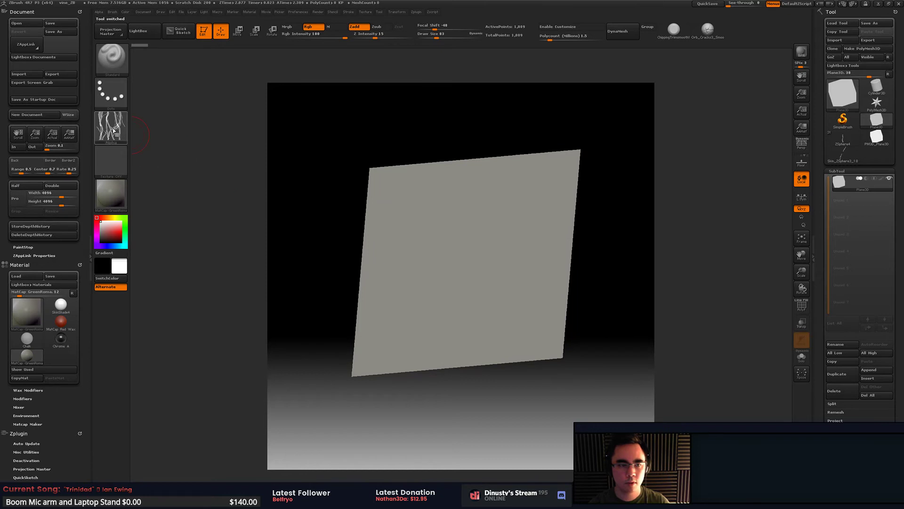
Step: Try to mask the front-facing plane by intensity and switch its mask display off
drag(305, 151, 325, 149)
drag(595, 151, 622, 164)
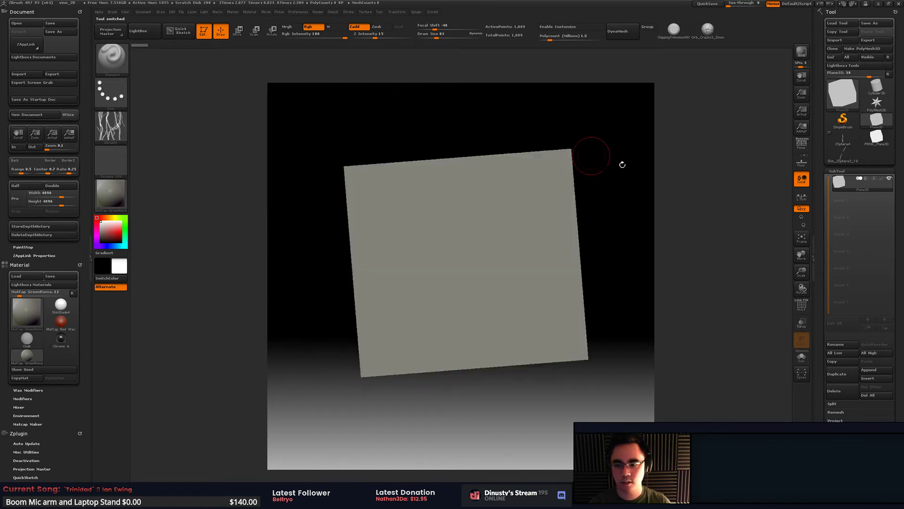
shift+drag(596, 235, 653, 247)
key(space)
click(599, 246)
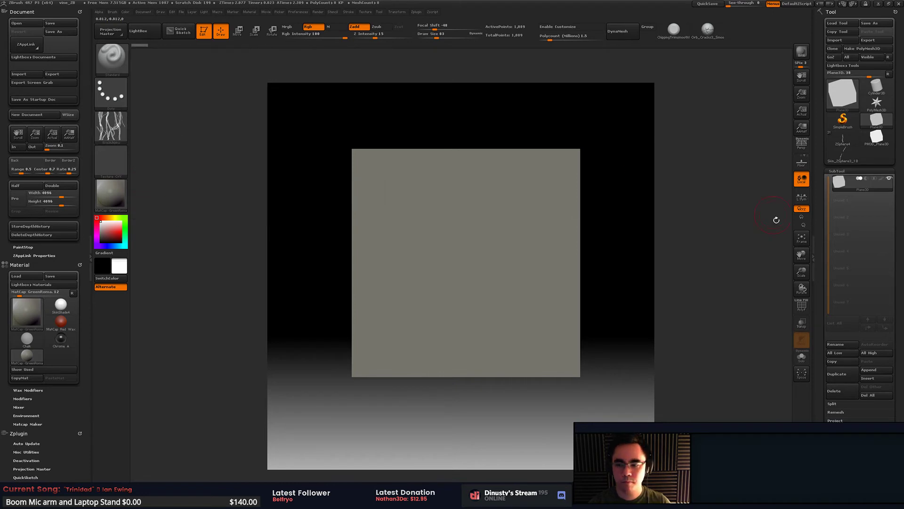
scroll(845, 267, down, 5)
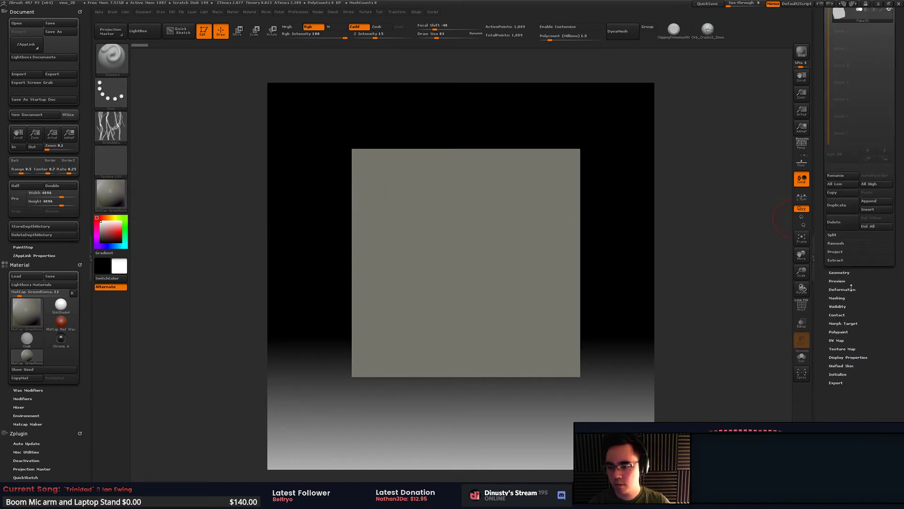
click(850, 288)
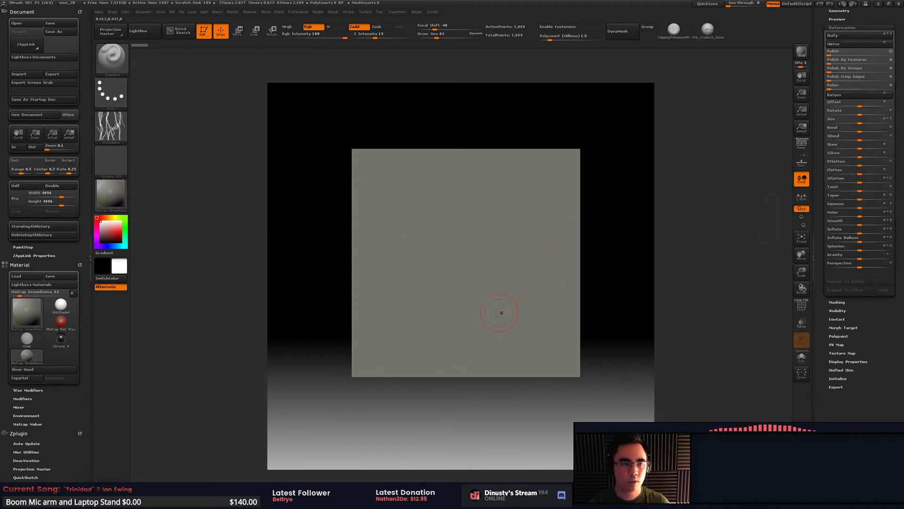
drag(818, 261, 818, 266)
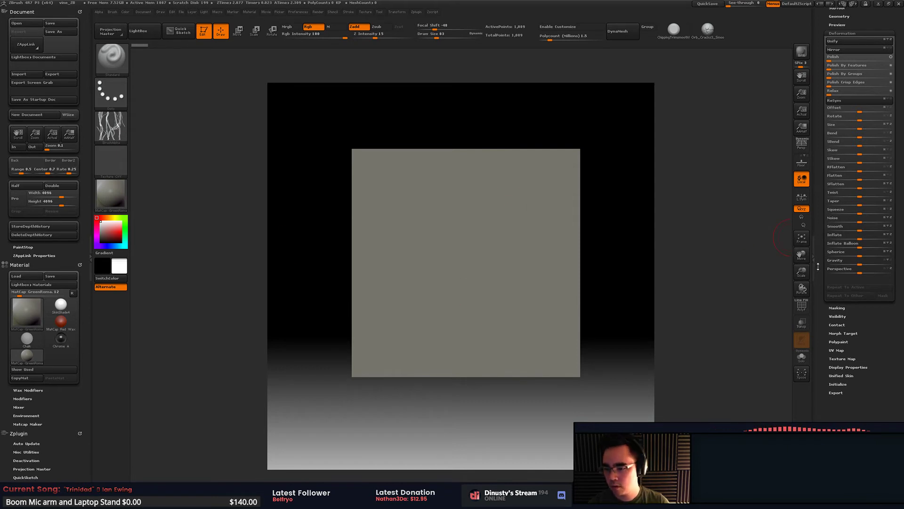
scroll(842, 301, down, 1)
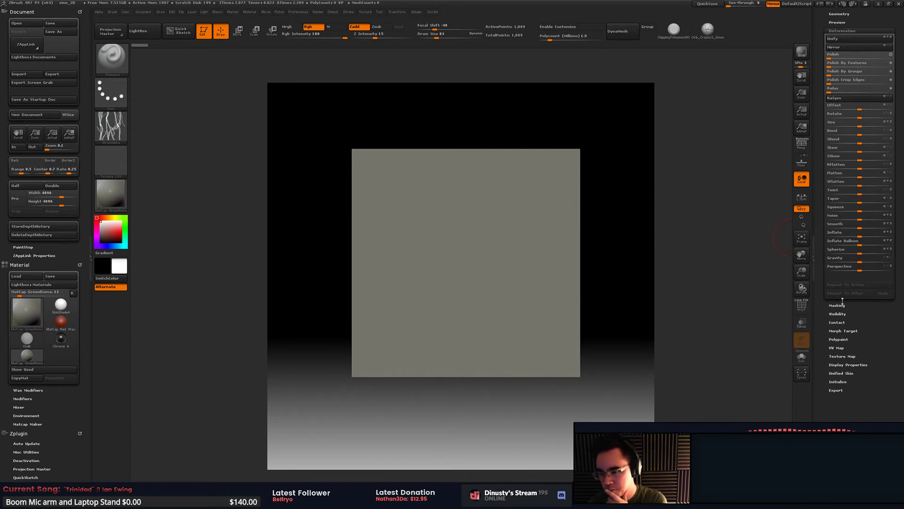
click(838, 305)
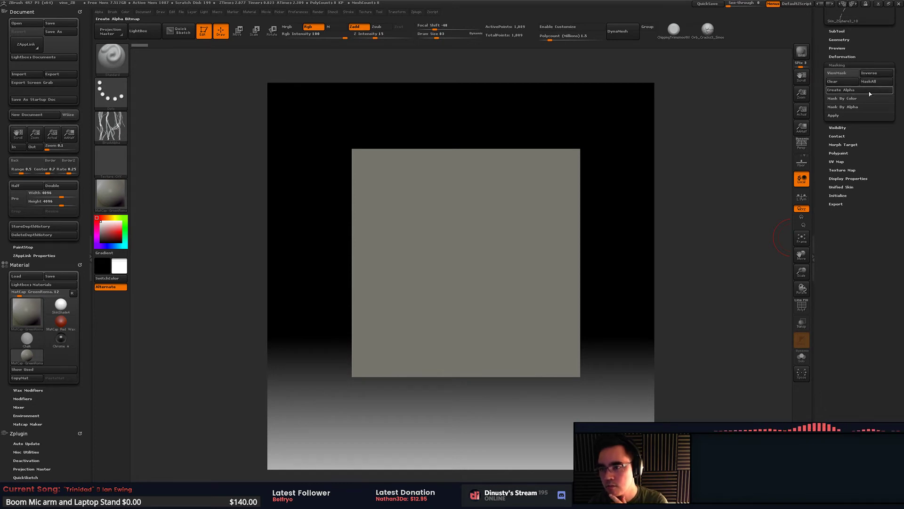
click(863, 98)
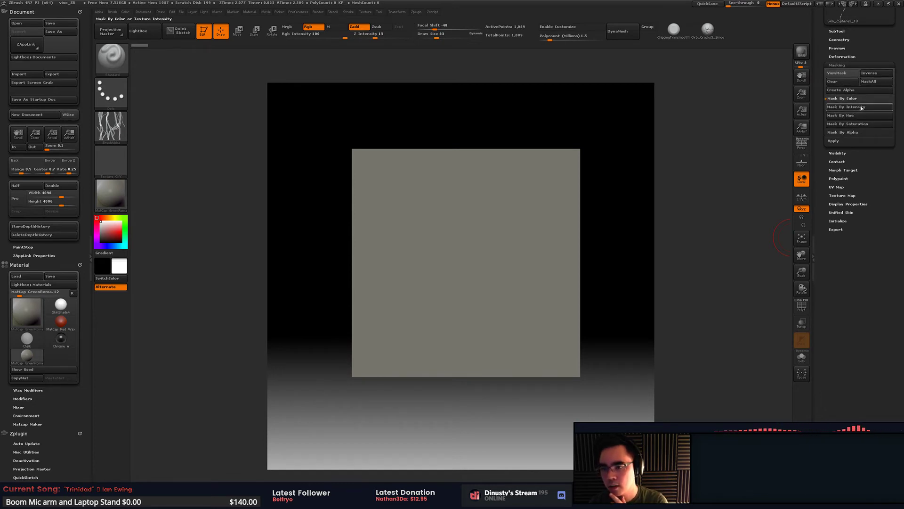
click(862, 107)
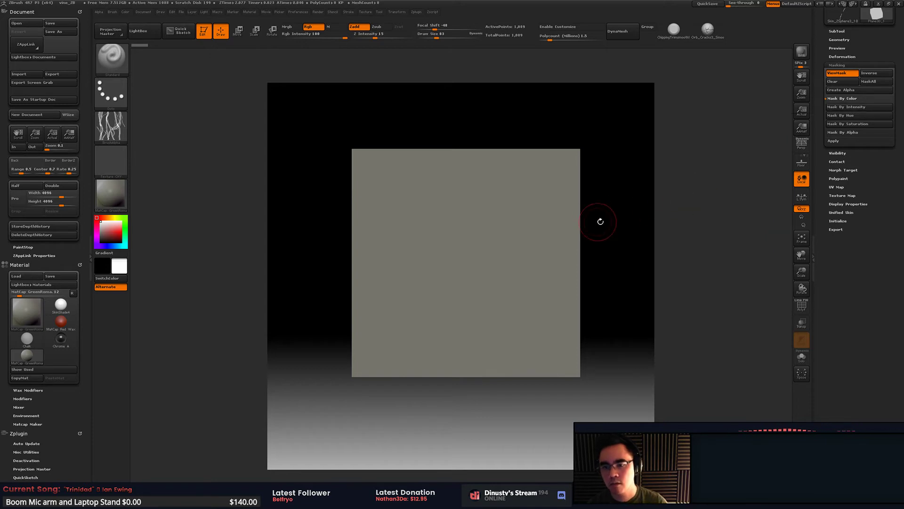
click(842, 75)
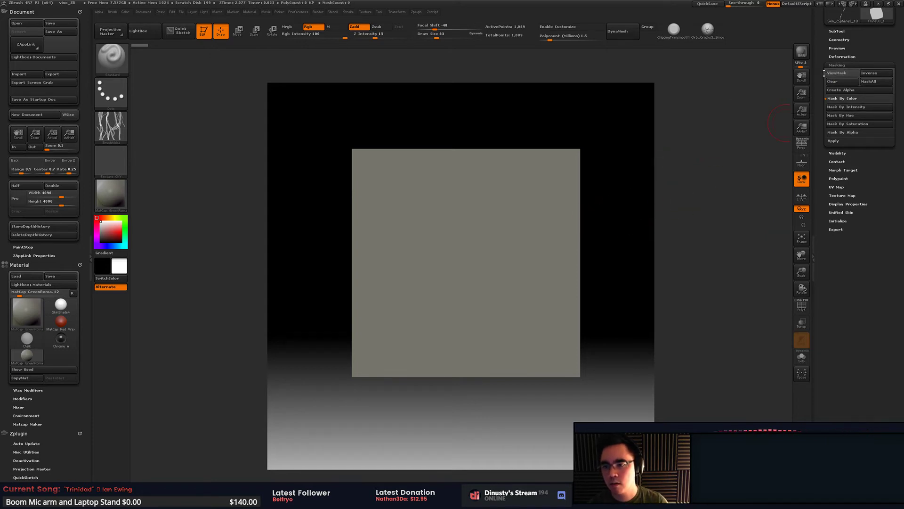
Step: Convert the plane to a PolyMesh3D, check its wireframe, and open its masking options
drag(823, 73, 824, 213)
click(870, 49)
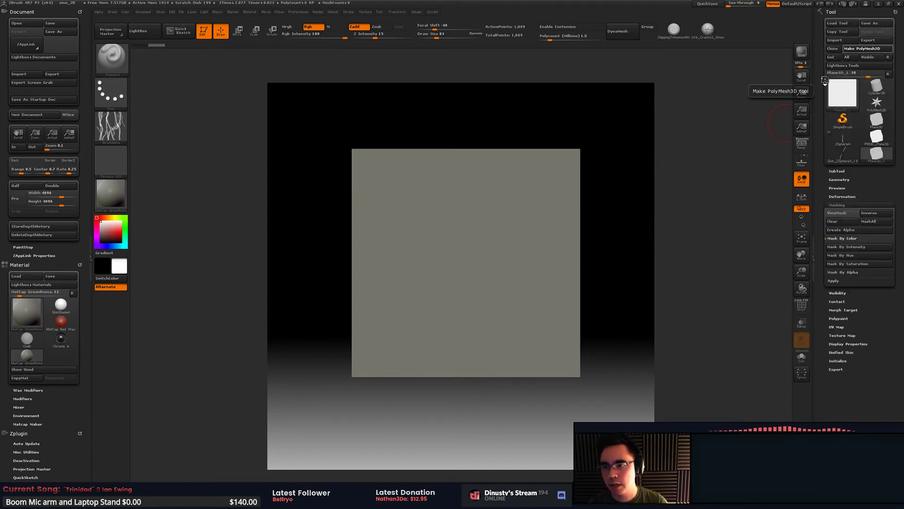
key(shift+f)
mouse_move(626, 206)
mouse_down()
mouse_move(615, 204)
mouse_move(634, 192)
mouse_up()
key(shift+f)
click(851, 272)
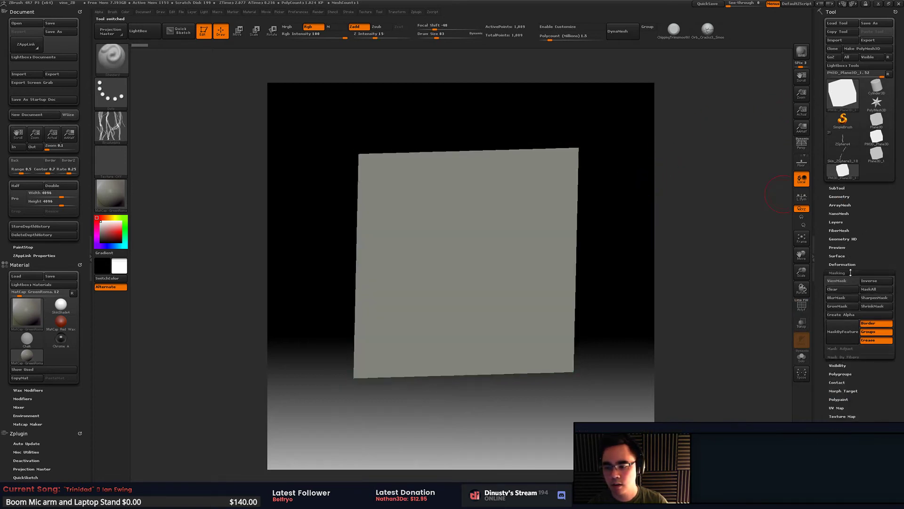
Step: Try masking the plane with the vine alpha, then clear the mask
click(853, 273)
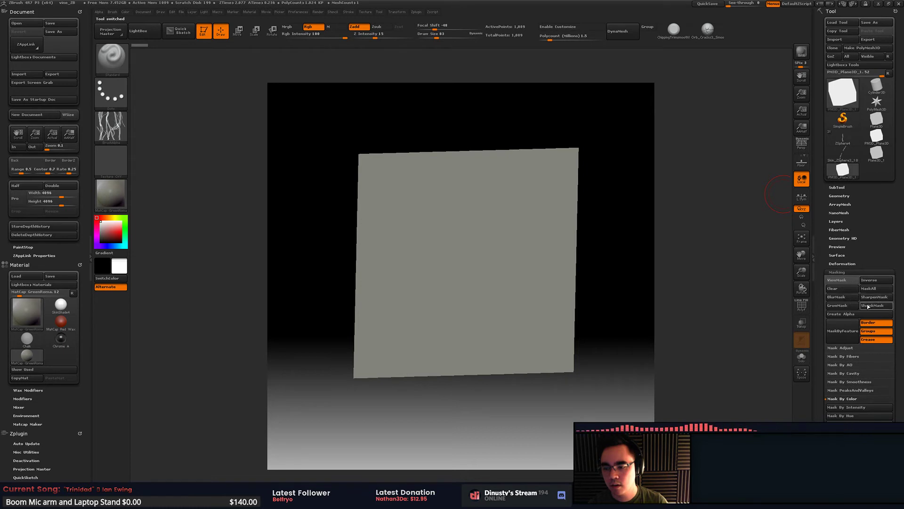
click(868, 408)
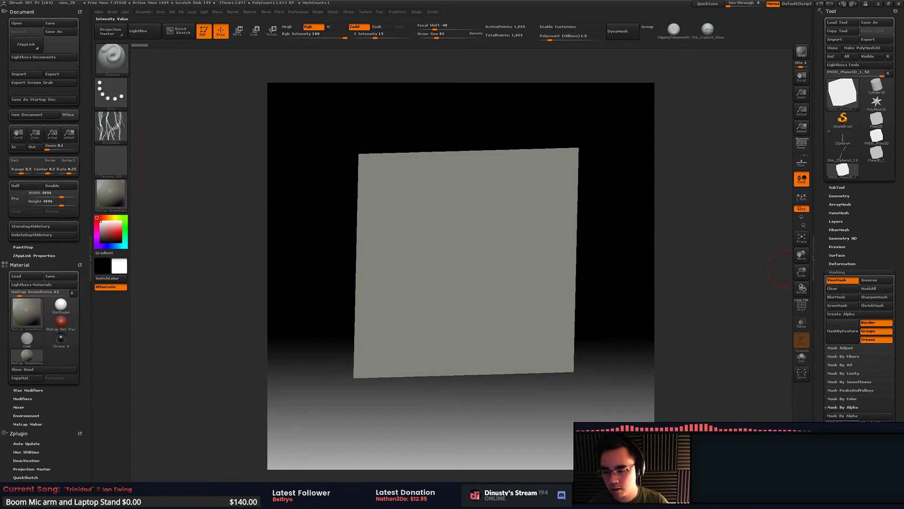
click(851, 416)
drag(586, 328, 622, 333)
ctrl+drag(680, 200, 664, 226)
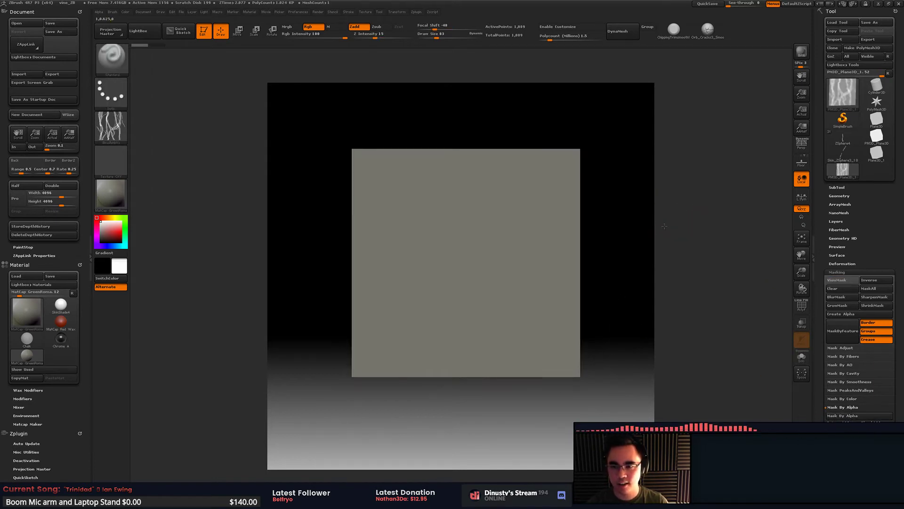
Step: Subdivide the plane three times with smoothing on, up to subdivision level 4
click(837, 187)
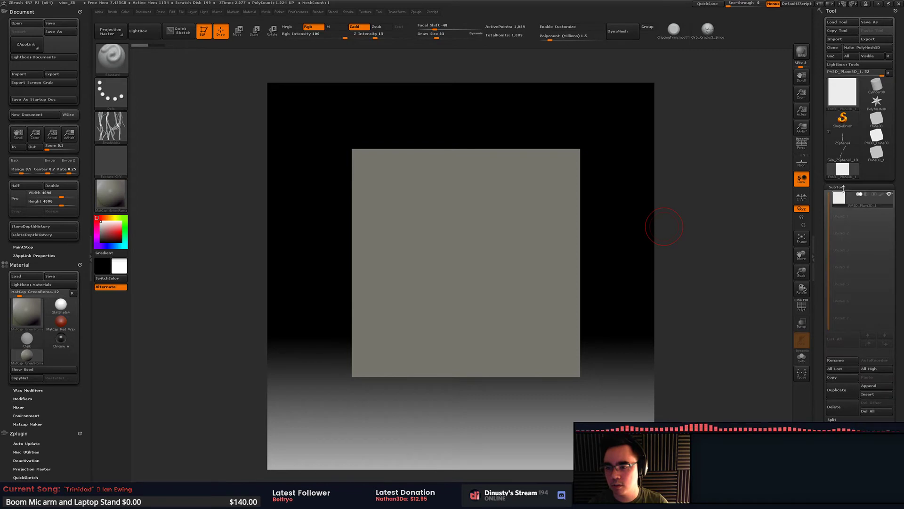
click(843, 187)
click(838, 195)
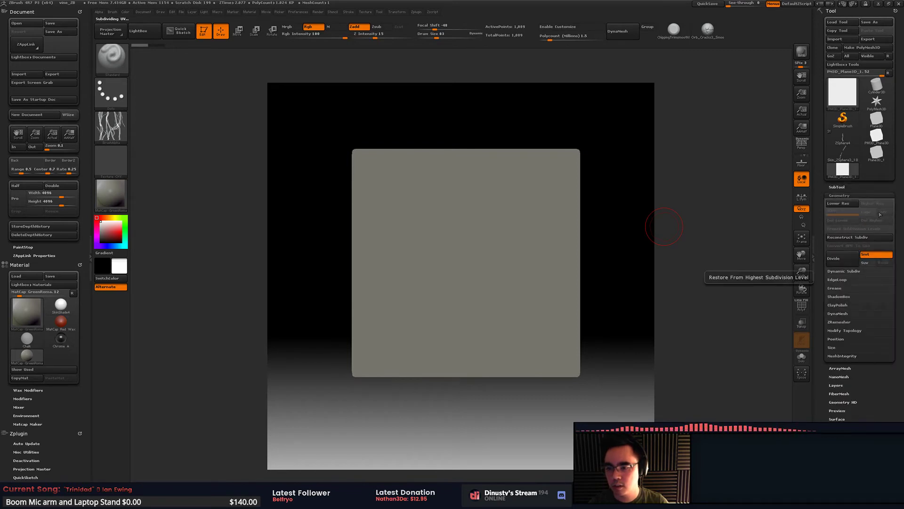
click(840, 258)
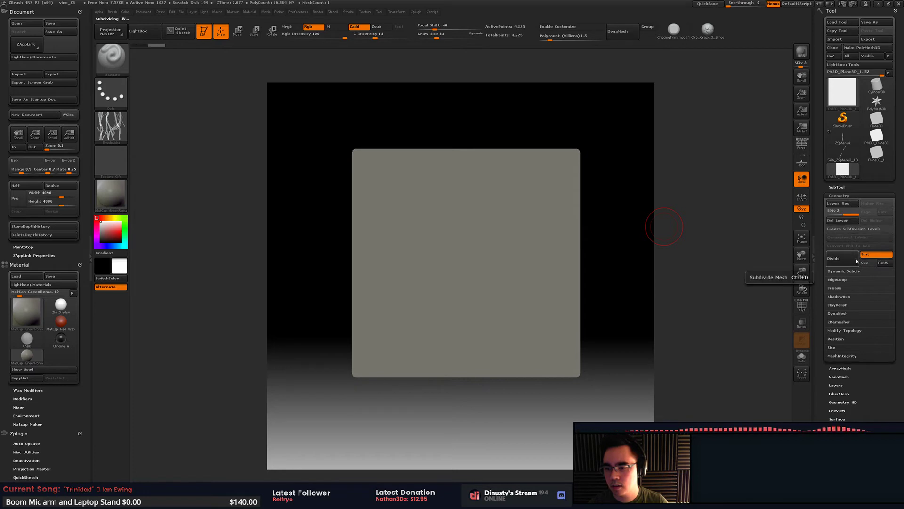
click(854, 263)
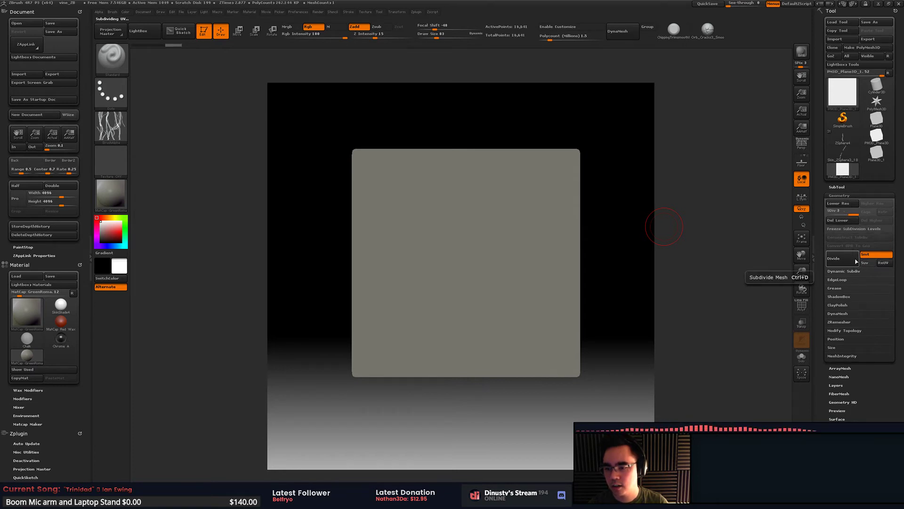
click(854, 262)
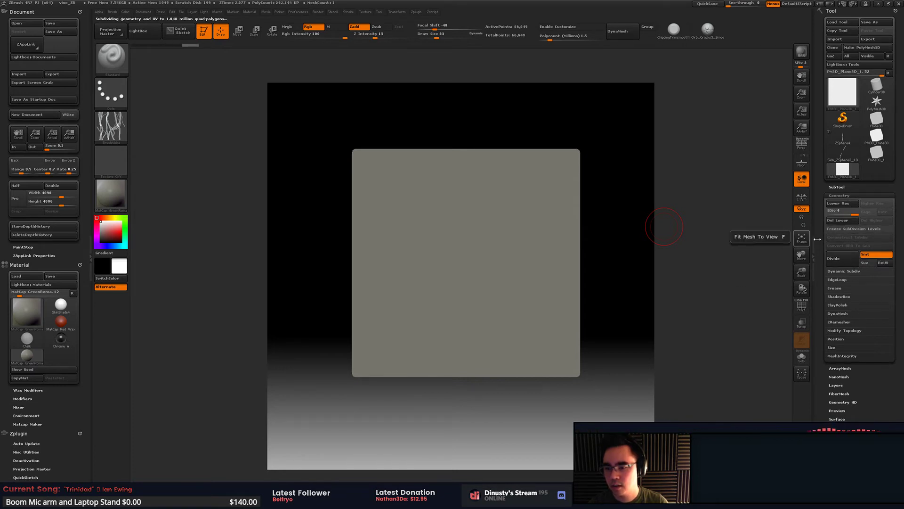
Step: Mask the subdivided plane again with the current vine alpha
drag(825, 242, 825, 192)
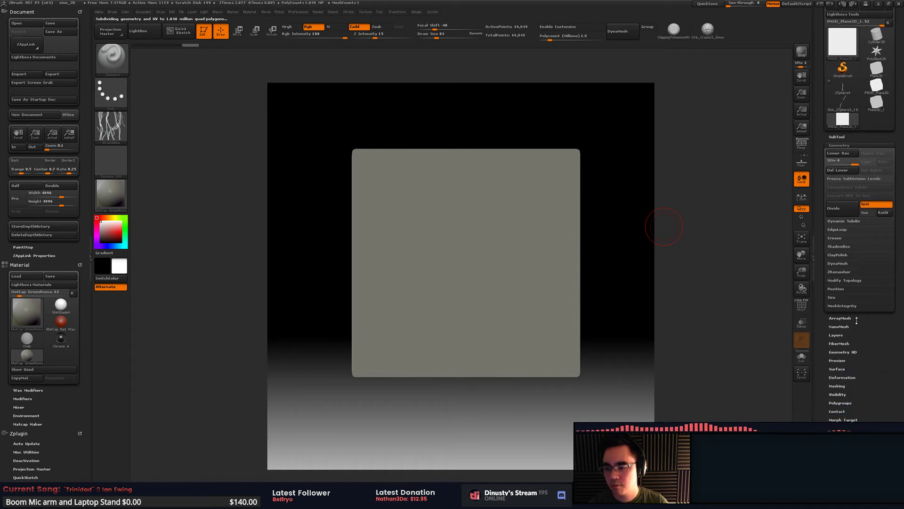
drag(821, 322, 826, 239)
drag(839, 293, 847, 333)
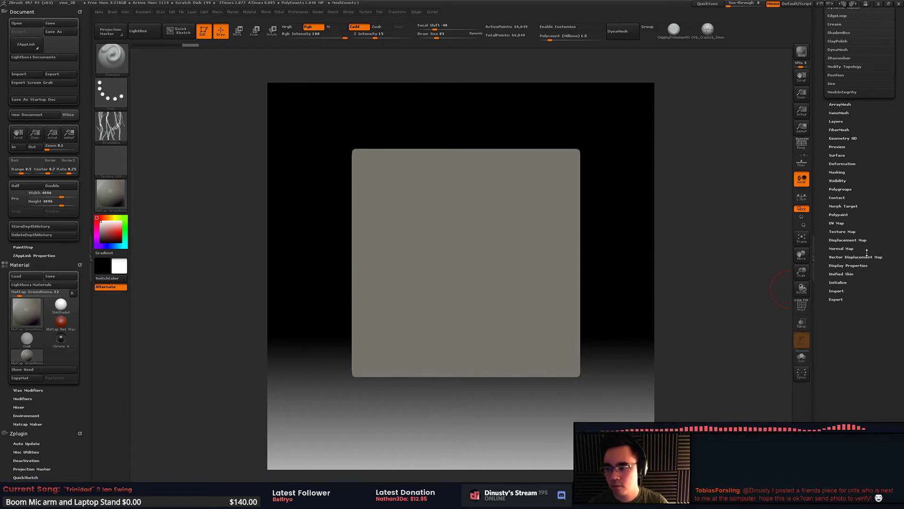
click(840, 188)
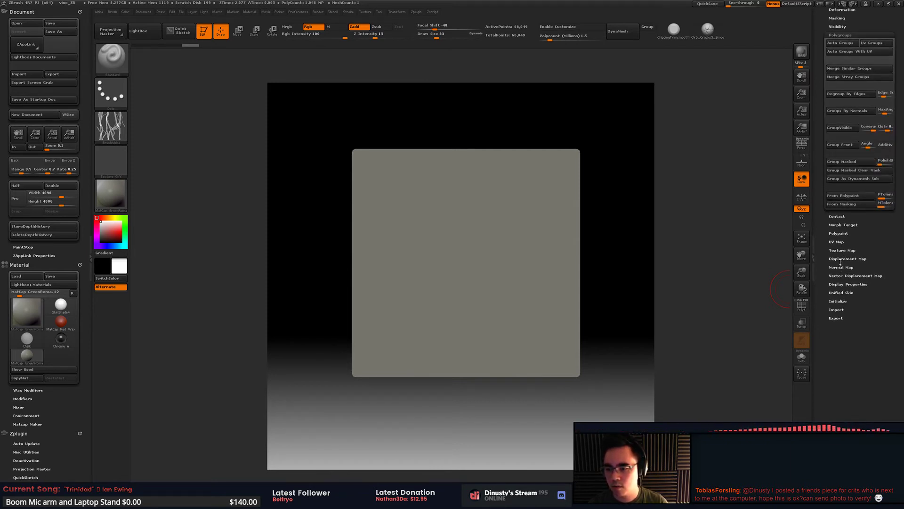
scroll(819, 227, up, 5)
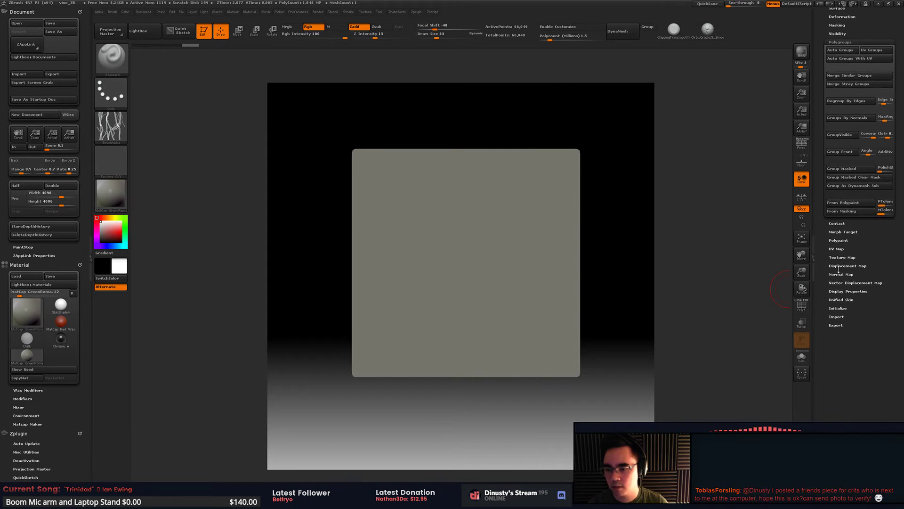
click(840, 161)
click(840, 160)
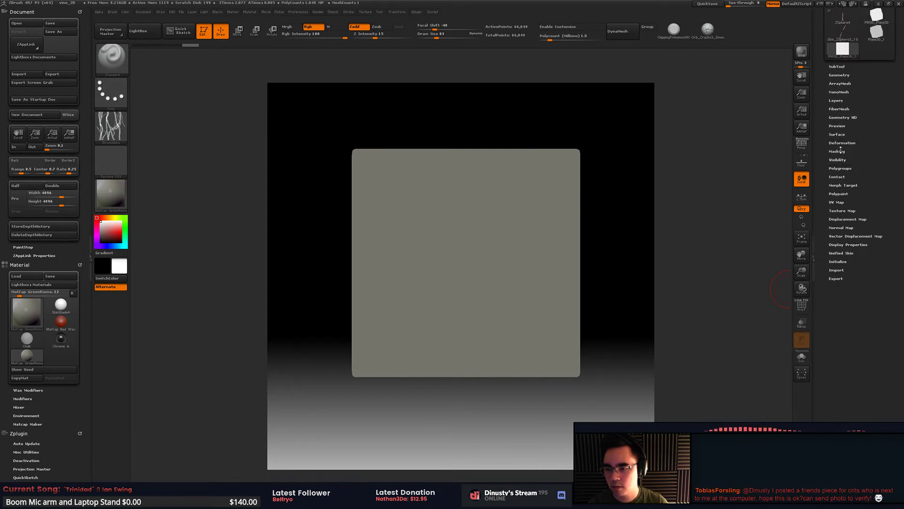
click(840, 153)
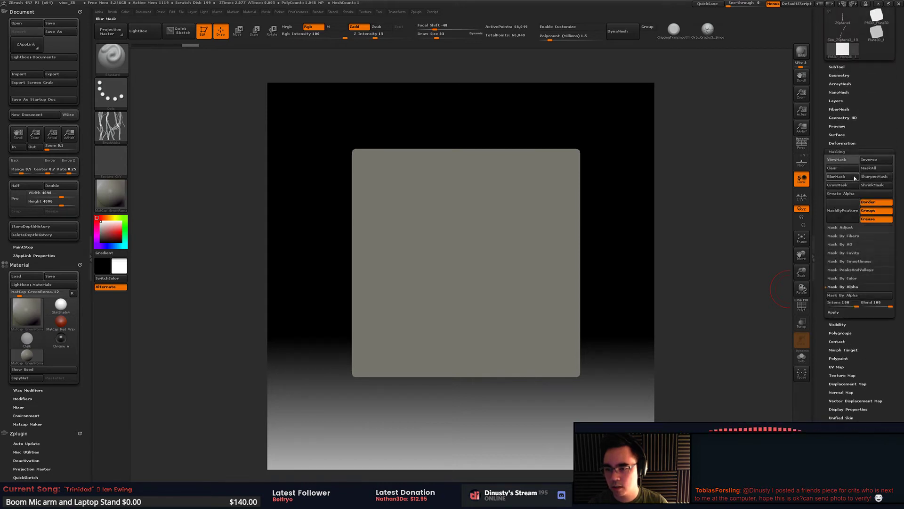
click(856, 296)
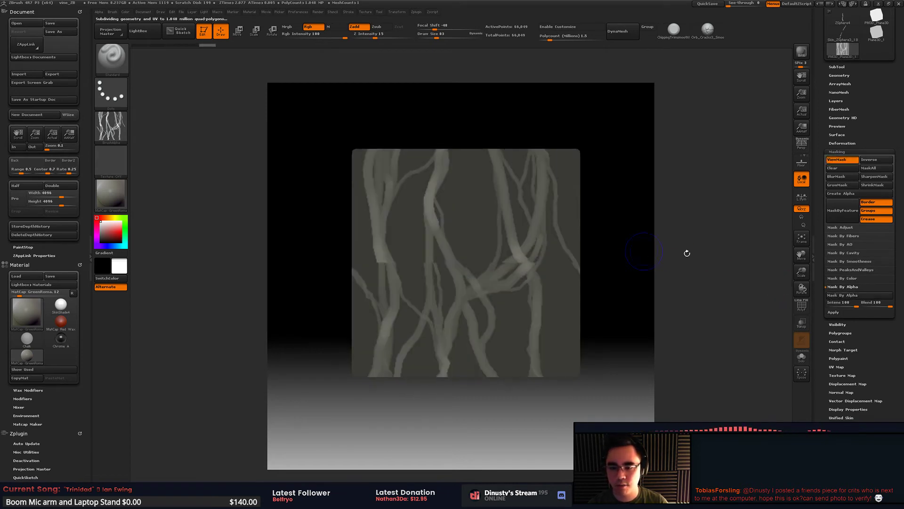
Step: Try displacing the unmasked vines sideways and vertically with the Offset deformation, undoing each attempt
drag(827, 198, 827, 222)
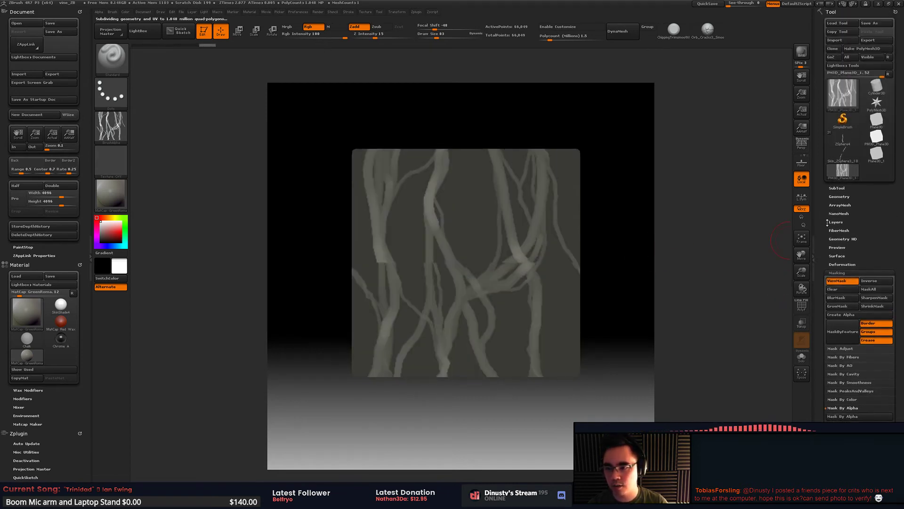
click(840, 197)
click(839, 197)
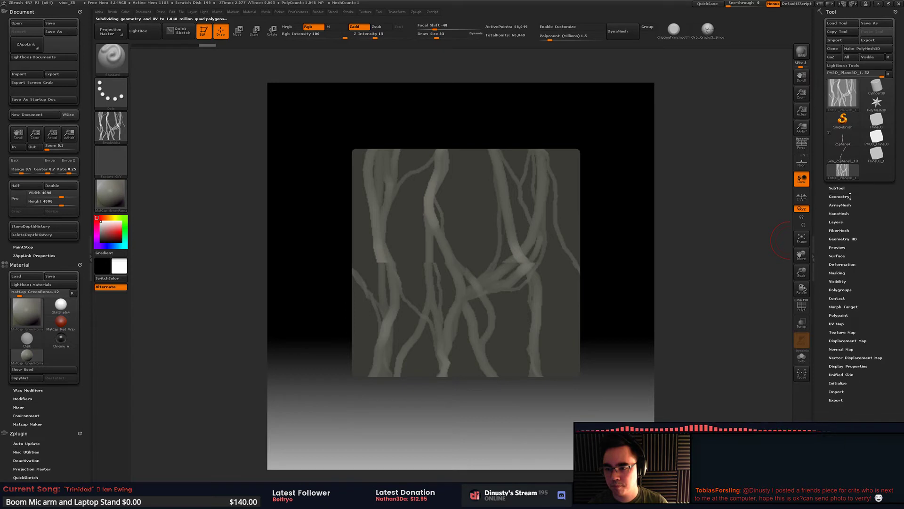
click(853, 264)
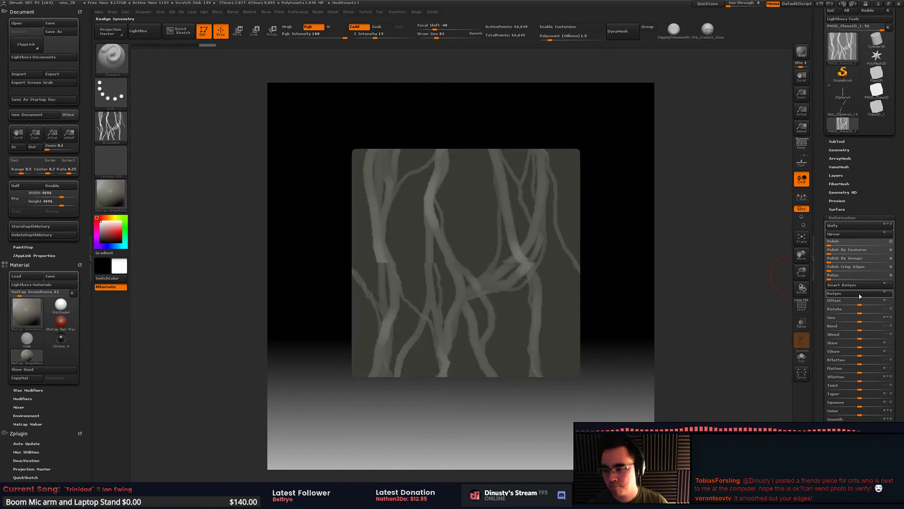
drag(860, 304, 867, 303)
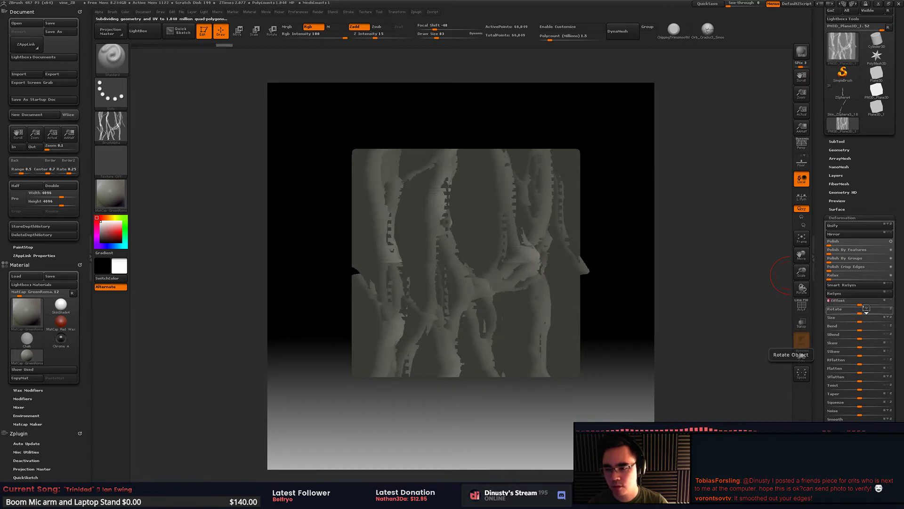
key(ctrl+z)
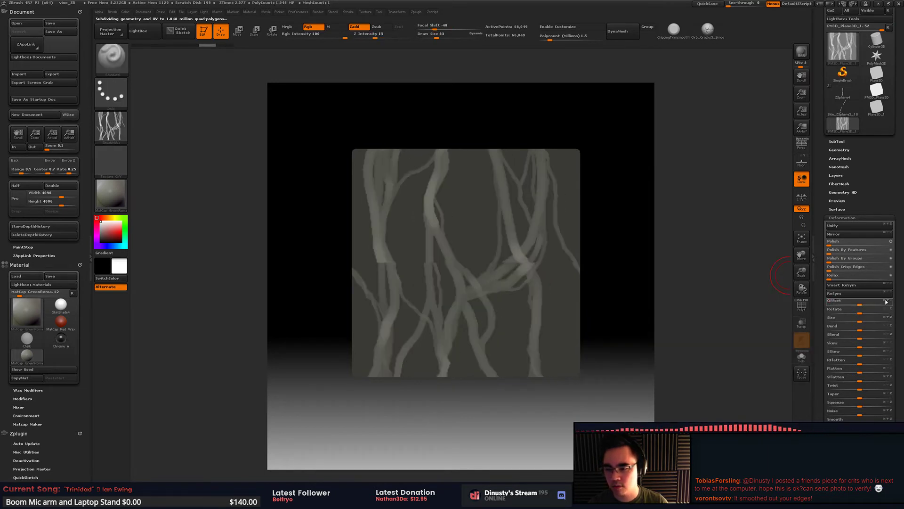
drag(866, 304, 870, 305)
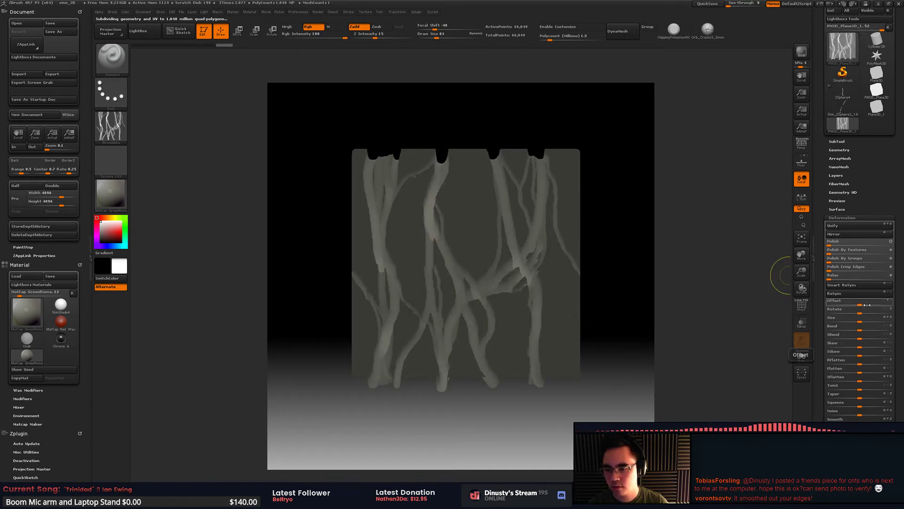
drag(597, 307, 492, 282)
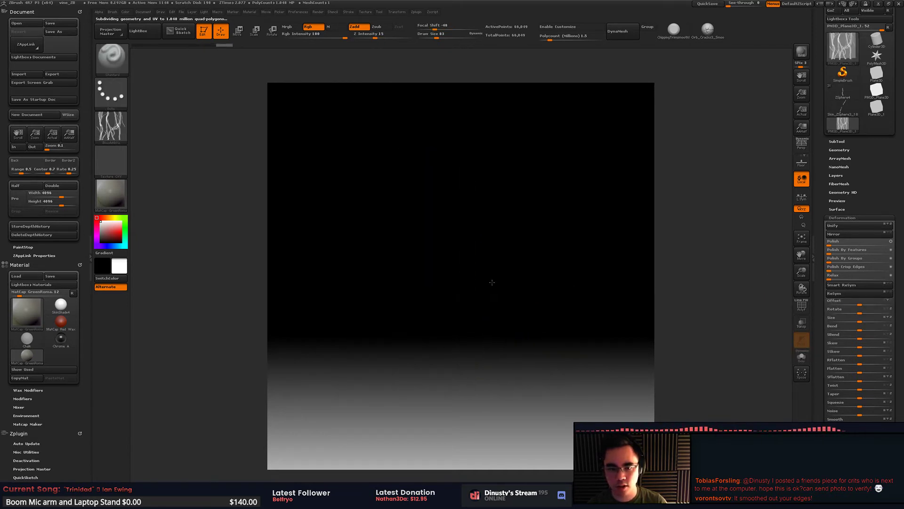
right_click(456, 320)
key(ctrl+z)
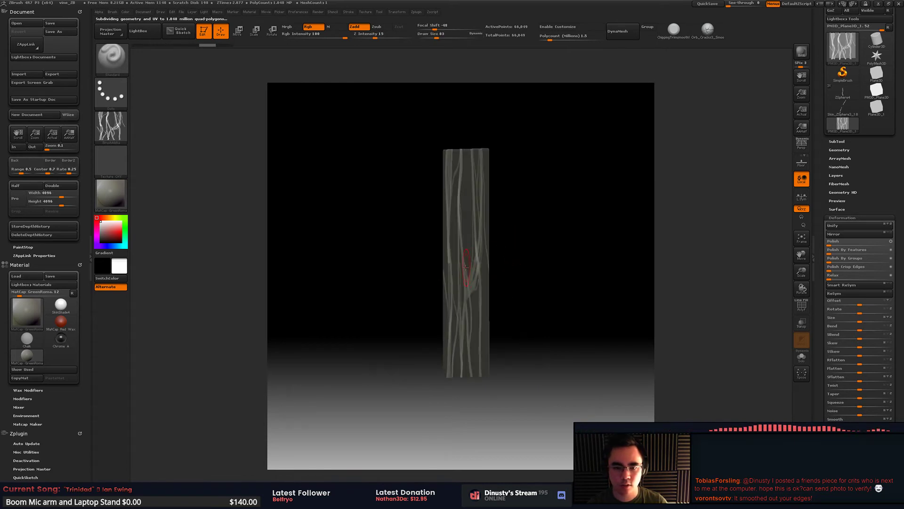
Step: Turn the plane at an angle, move the unmasked vines outward from its surface, and clear the mask
drag(419, 282, 428, 279)
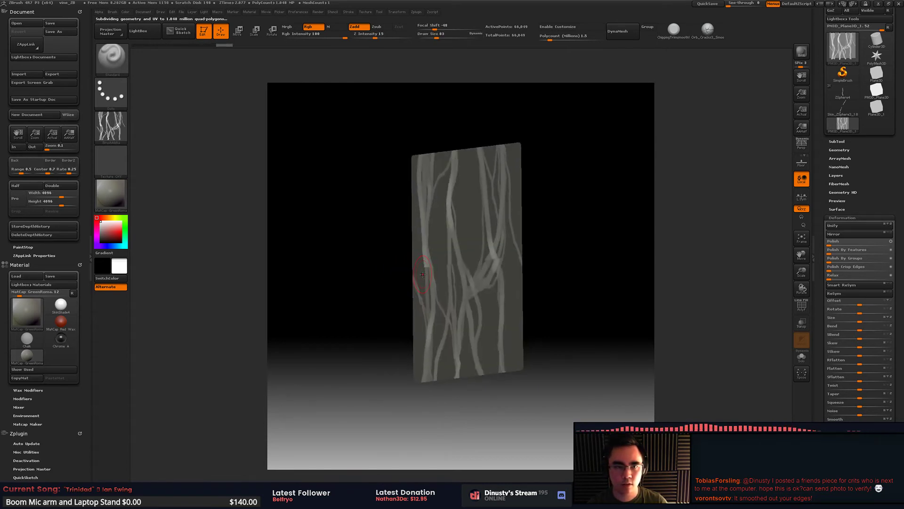
key(w)
right_drag(481, 275, 459, 255)
drag(455, 243, 446, 243)
right_drag(444, 266, 466, 267)
key(q)
ctrl+drag(636, 248, 633, 278)
Step: Inspect the raised vine relief from several angles, then undo the displacement back to the flat masked plane
mouse_move(596, 253)
right_down()
mouse_move(595, 279)
mouse_move(564, 262)
mouse_move(596, 289)
mouse_move(510, 266)
mouse_move(504, 303)
mouse_move(439, 277)
mouse_move(447, 284)
right_up()
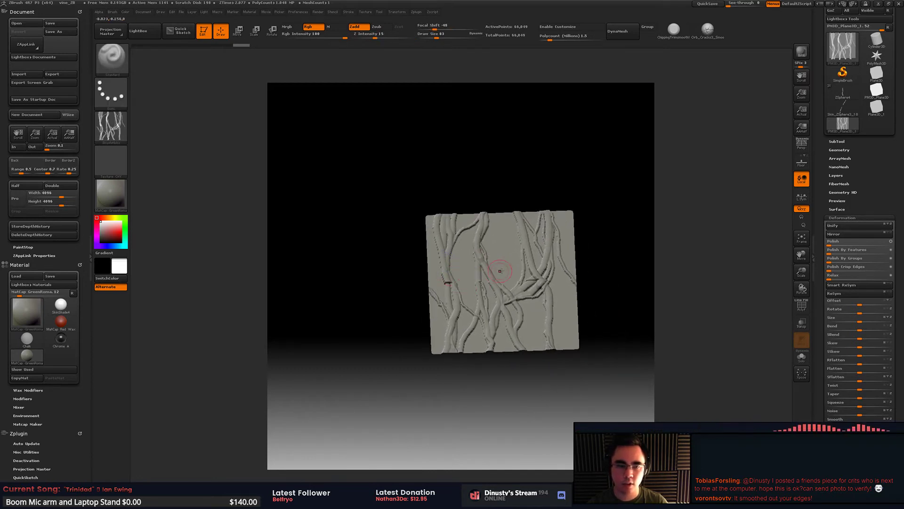
ctrl+right_drag(492, 339, 501, 278)
shift+drag(500, 278, 522, 258)
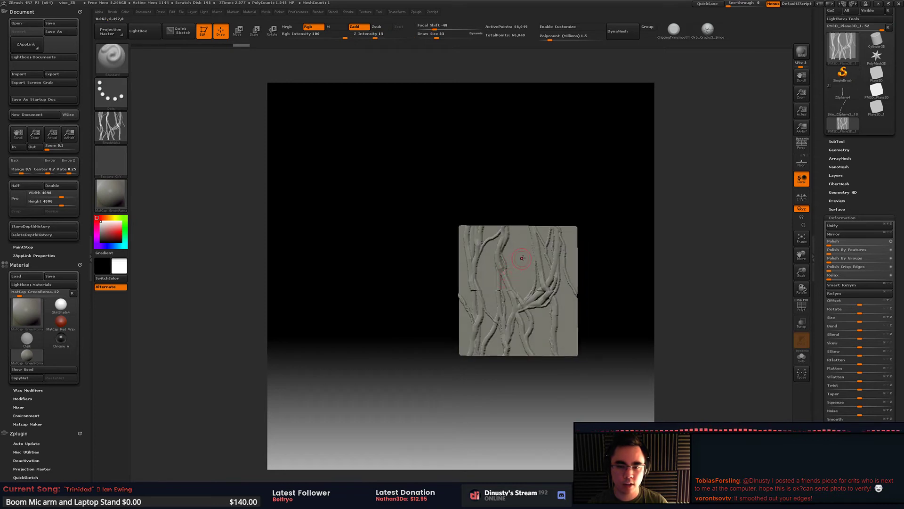
right_drag(521, 275, 546, 196)
ctrl+click(627, 224)
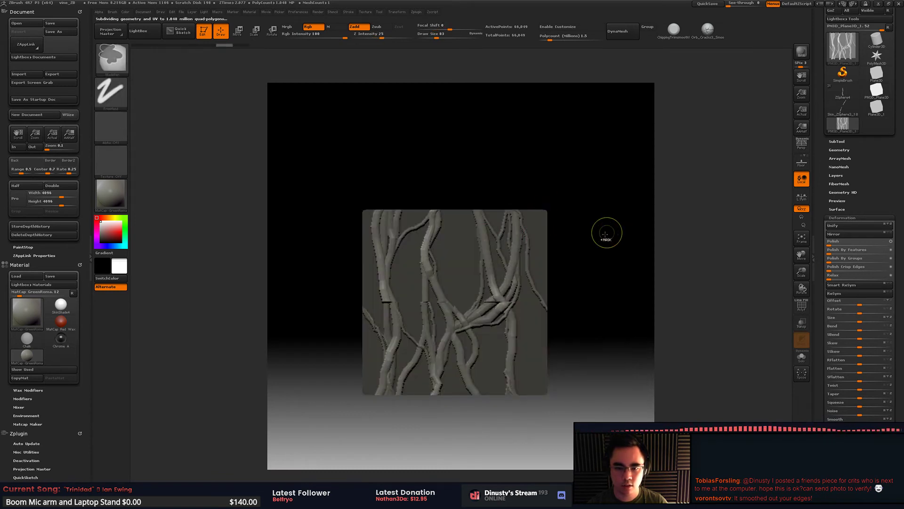
ctrl+right_drag(520, 274, 522, 275)
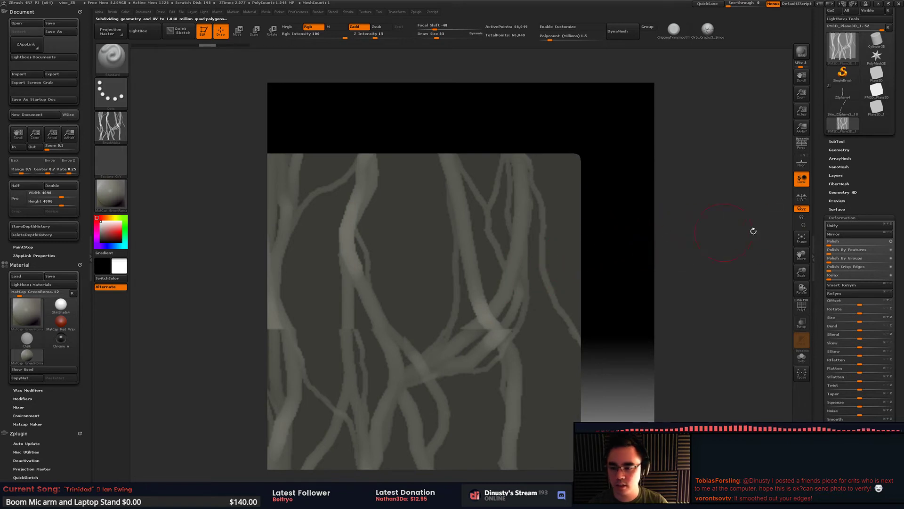
Step: Try the Mask Alpha apply option at a mask intensity of 100, then clear the plane's mask
click(843, 218)
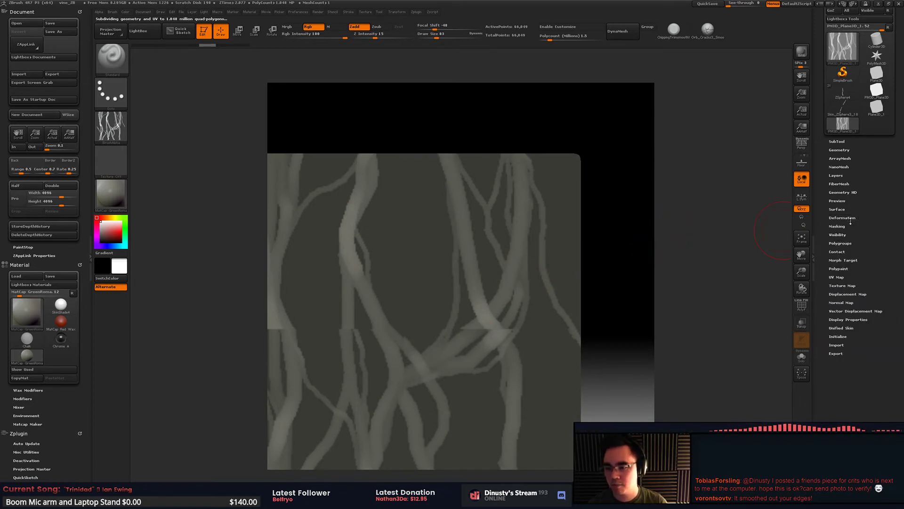
click(845, 227)
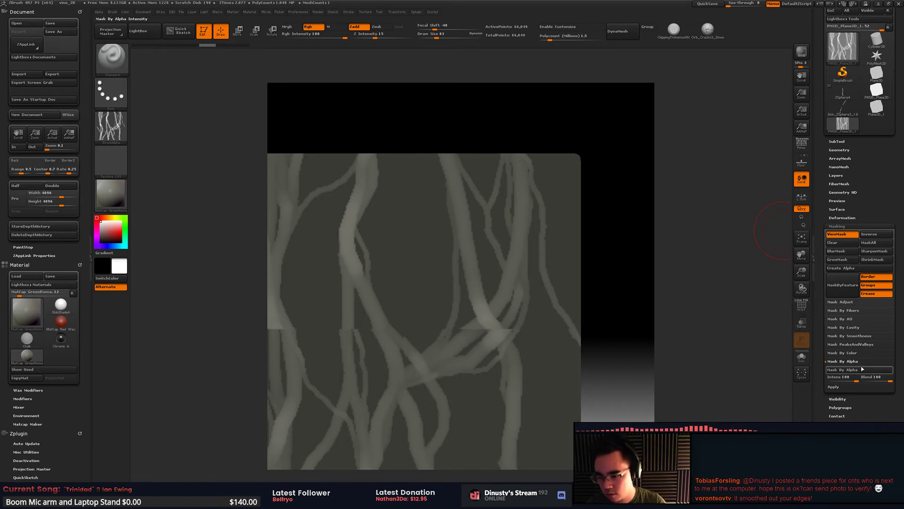
click(834, 387)
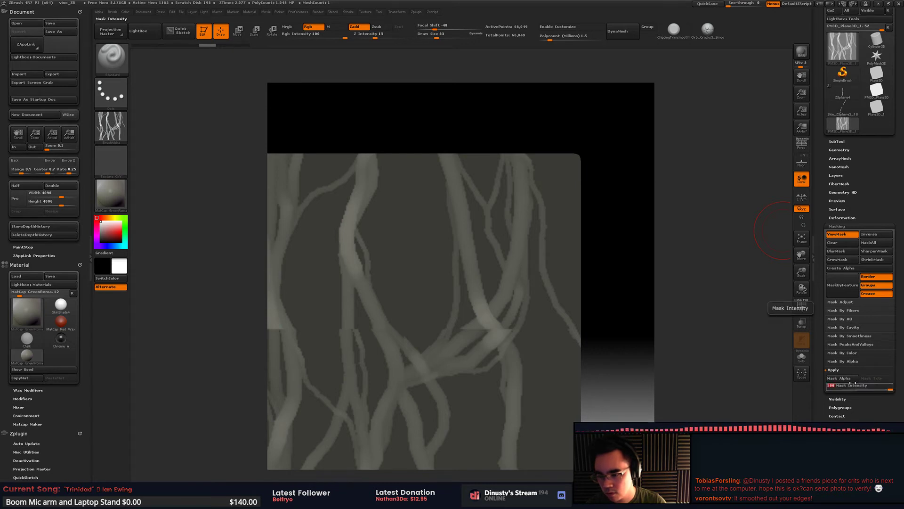
click(852, 379)
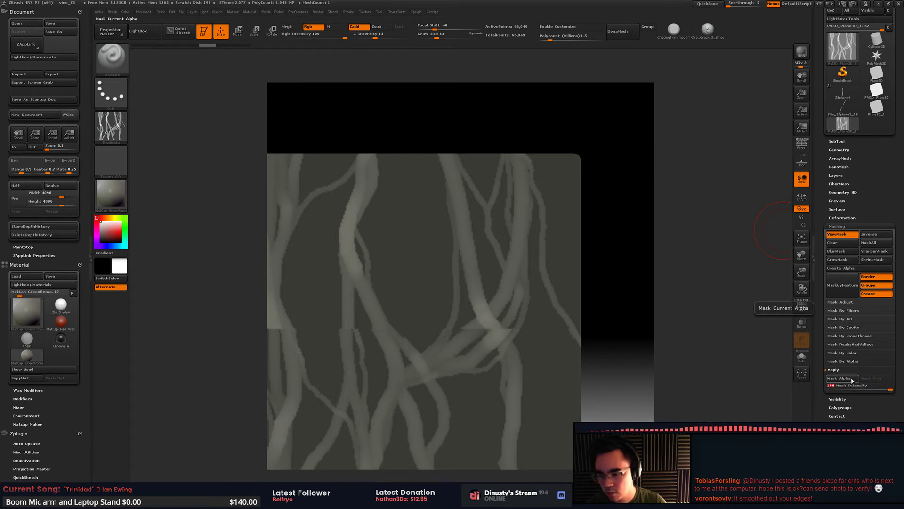
key(ctrl+h)
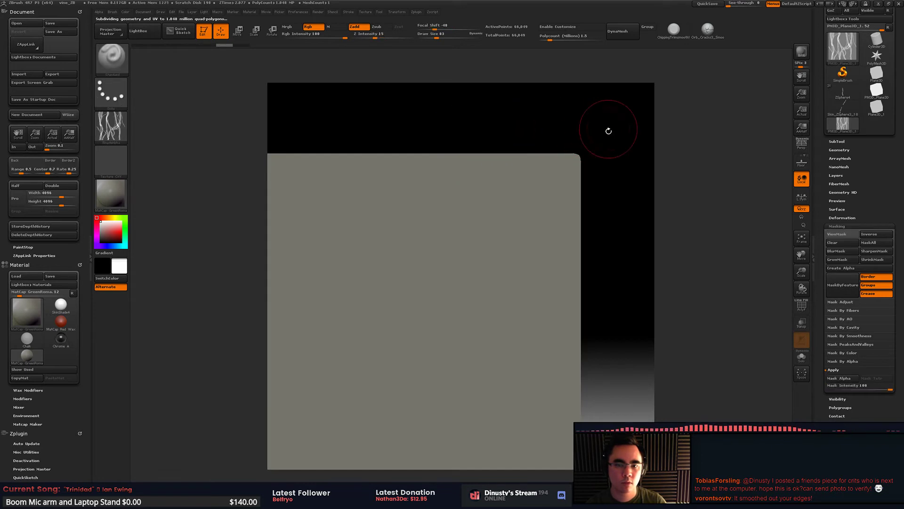
Step: Delete the plane's higher subdivision levels, turn off subdivision smoothing, and divide the plane again to level 4
click(858, 143)
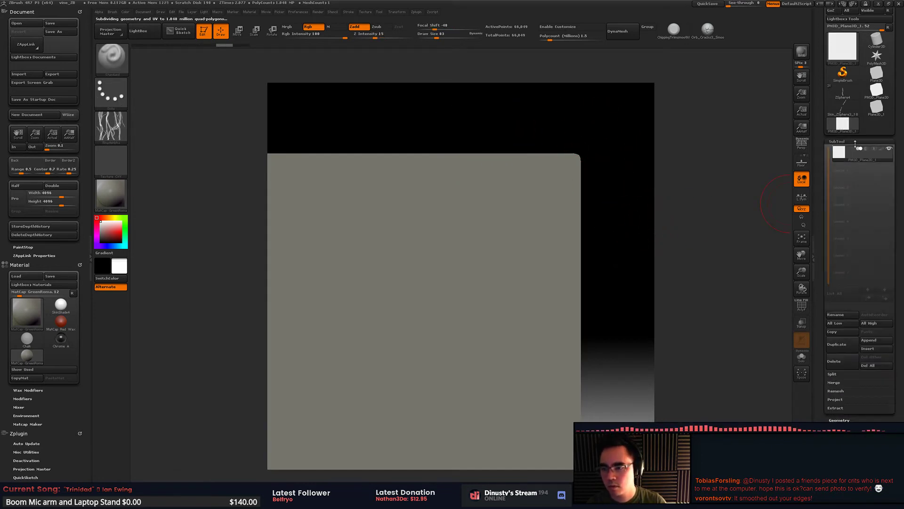
click(858, 143)
click(852, 149)
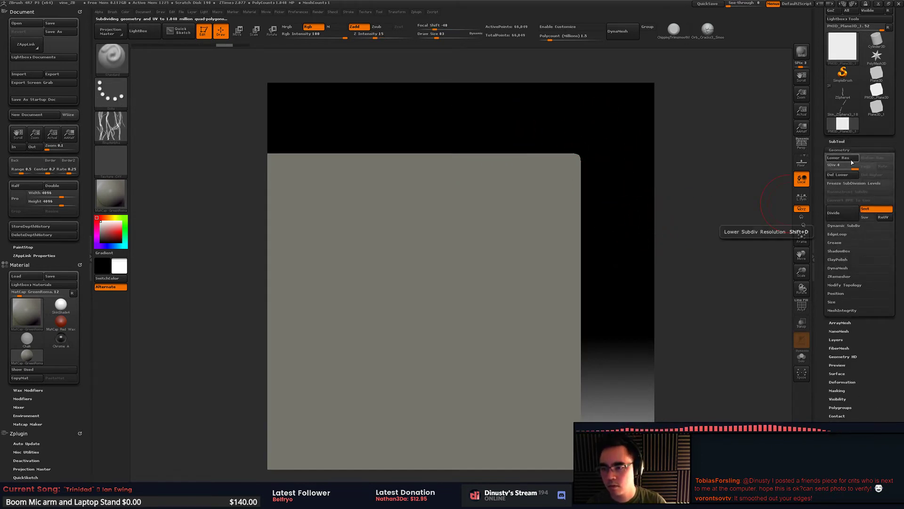
click(875, 175)
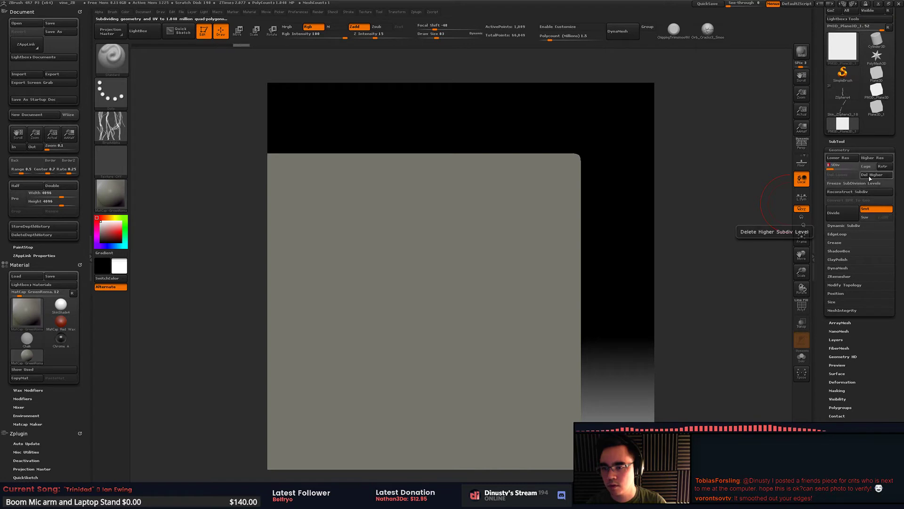
click(845, 216)
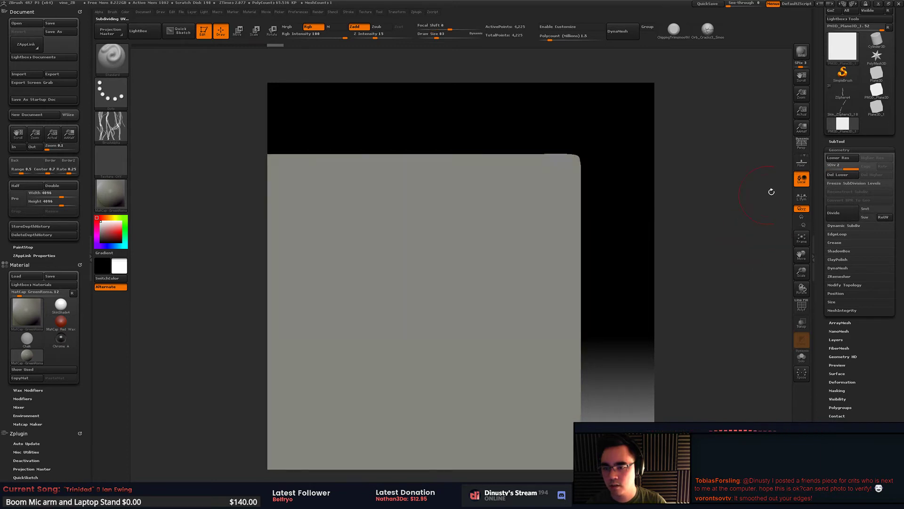
key(ctrl+d)
key(ctrl+d)
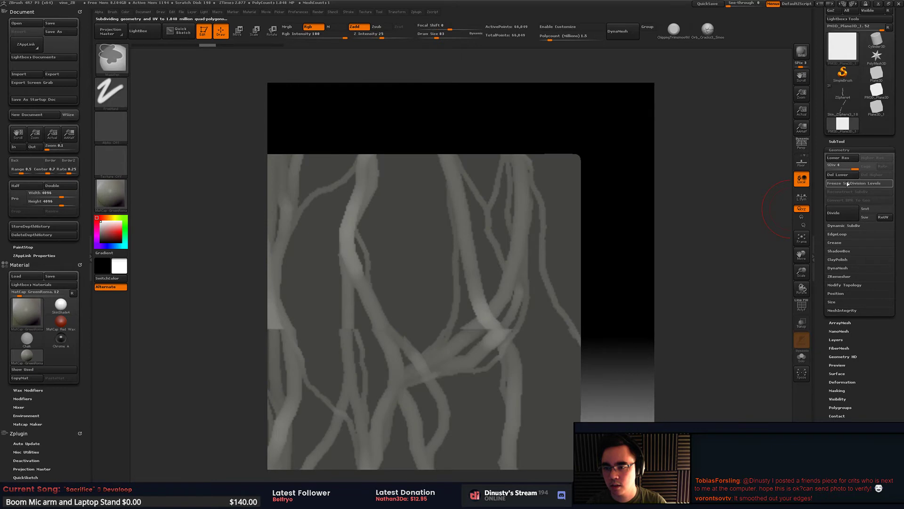
Step: Try deleting the plane's levels above subdivision level 1 again and re-subdividing it
click(841, 167)
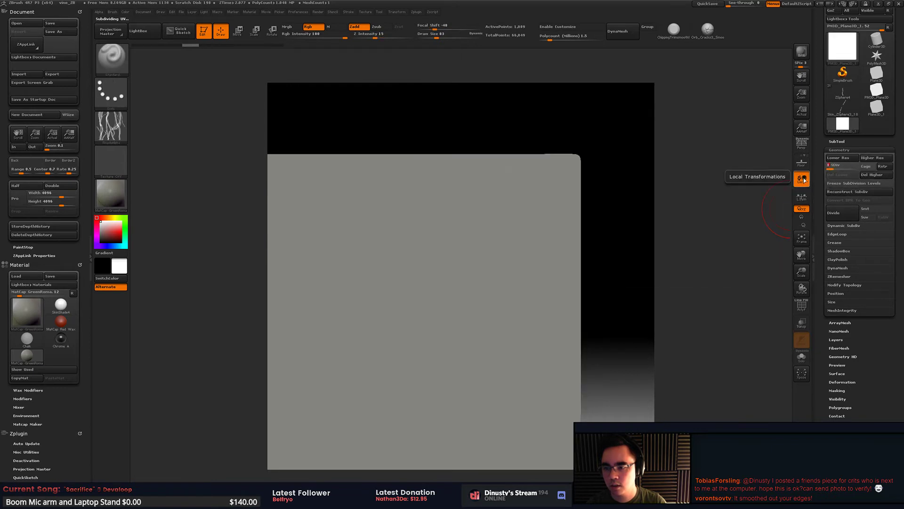
click(872, 175)
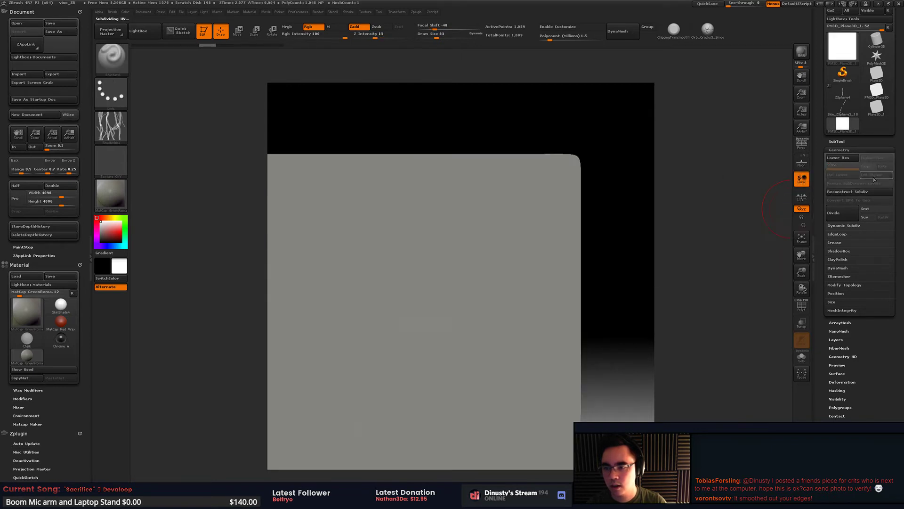
key(ctrl+d)
key(ctrl+d)
key(ctrl+d)
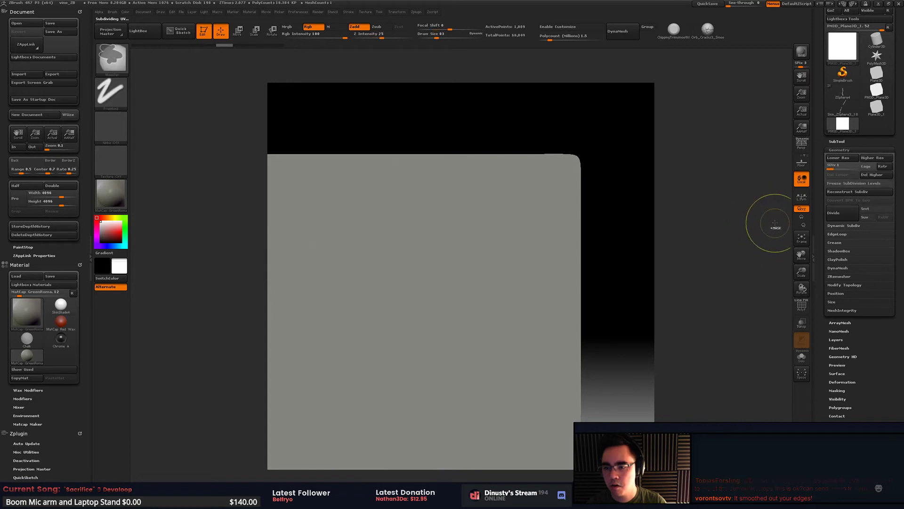
Step: Undo back to the square-cornered base plane and check its wireframe from a slight angle
key(ctrl+z)
key(ctrl+z)
key(ctrl+z)
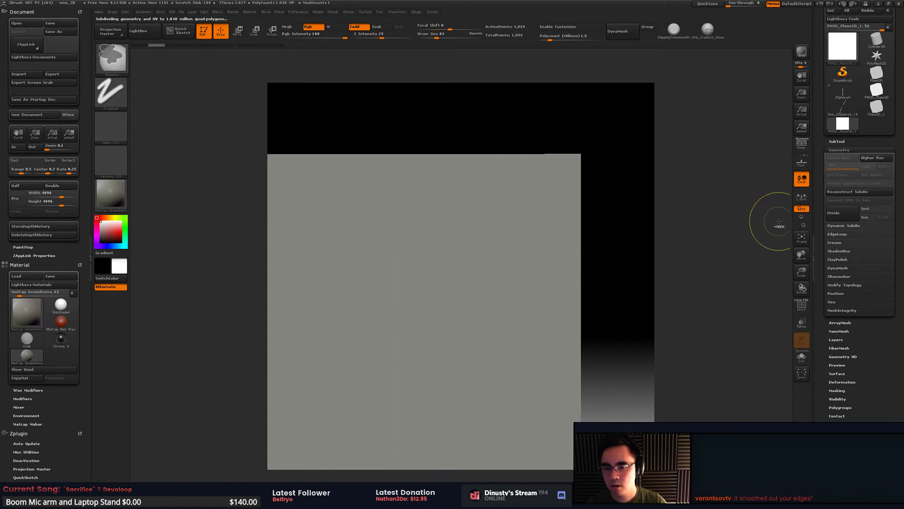
key(shift+f)
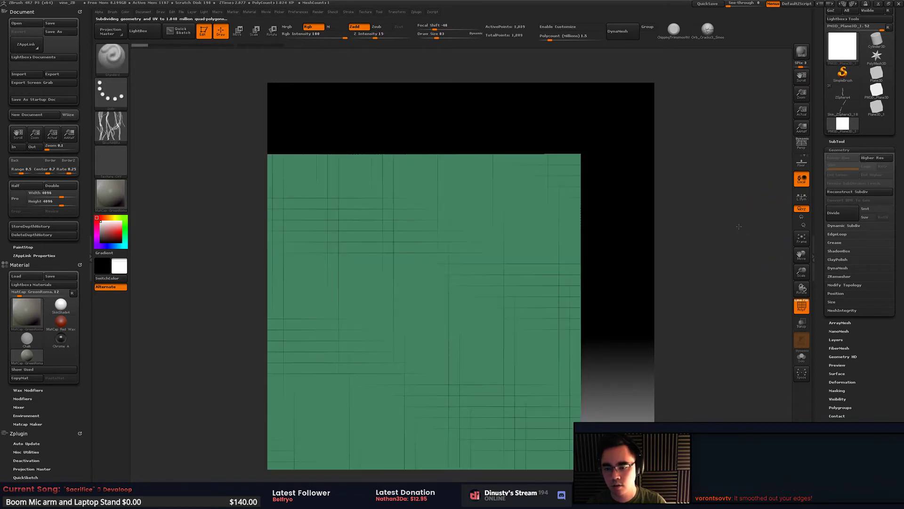
drag(748, 225, 782, 199)
key(shift+f)
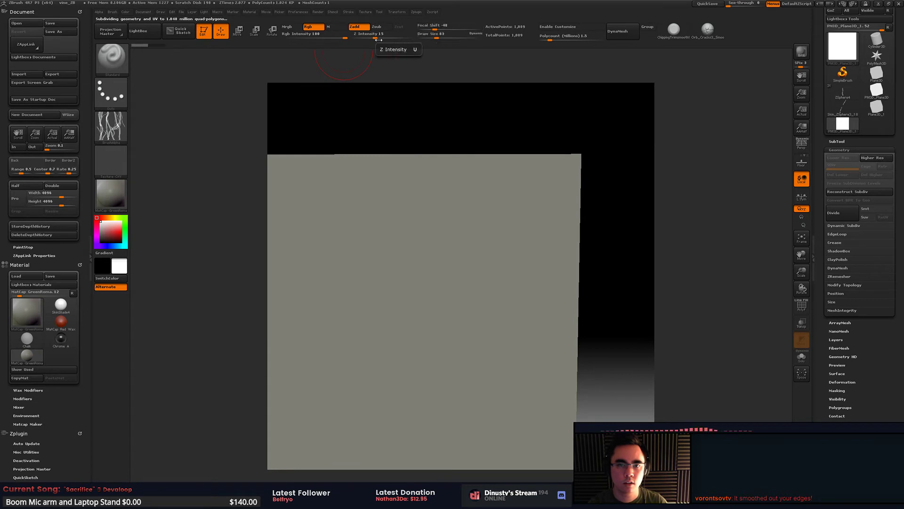
Step: Raise the brush's Z Intensity, test a freehand vine-alpha stroke on the base plane, and undo the stroke
drag(375, 37, 402, 36)
mouse_move(397, 207)
mouse_down()
mouse_move(419, 346)
mouse_move(597, 347)
mouse_up()
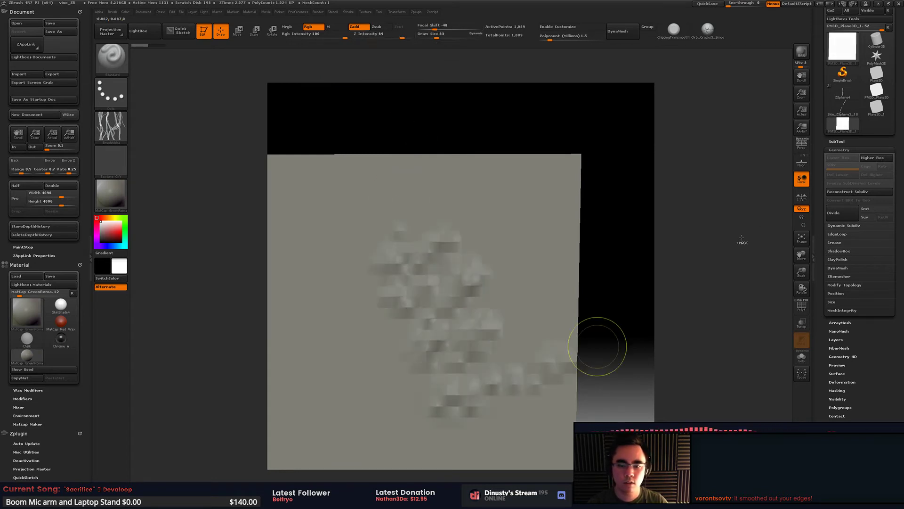
key(ctrl+z)
Step: Subdivide the plane up to level 5 with smoothing left off
mouse_move(606, 174)
alt+mouse_down()
mouse_move(679, 113)
mouse_move(574, 147)
mouse_move(594, 197)
mouse_move(630, 173)
mouse_move(700, 153)
mouse_move(564, 193)
mouse_move(569, 179)
mouse_move(564, 206)
mouse_move(576, 208)
mouse_move(576, 193)
mouse_move(612, 198)
mouse_move(594, 193)
mouse_move(568, 215)
mouse_move(568, 260)
mouse_move(505, 249)
alt+mouse_up()
key(f)
key(f)
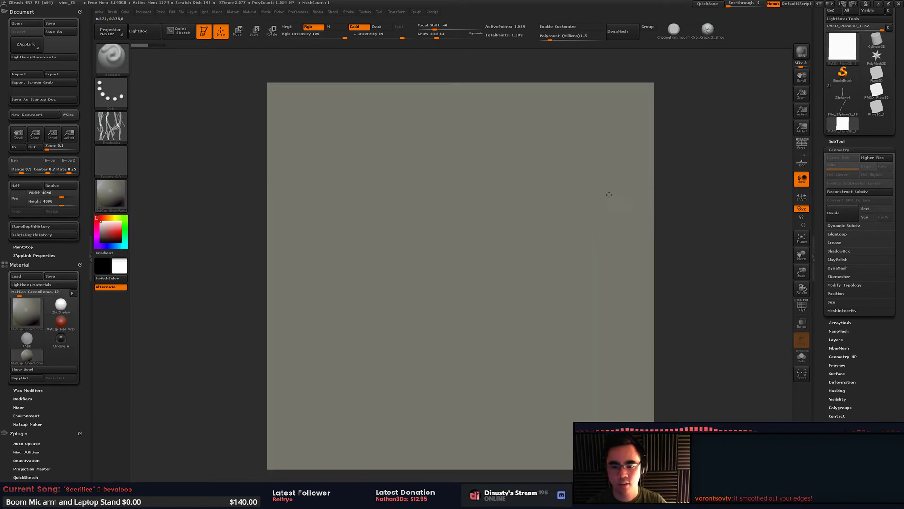
alt+right_drag(609, 194, 604, 190)
alt+drag(580, 323, 484, 360)
alt+drag(595, 213, 586, 221)
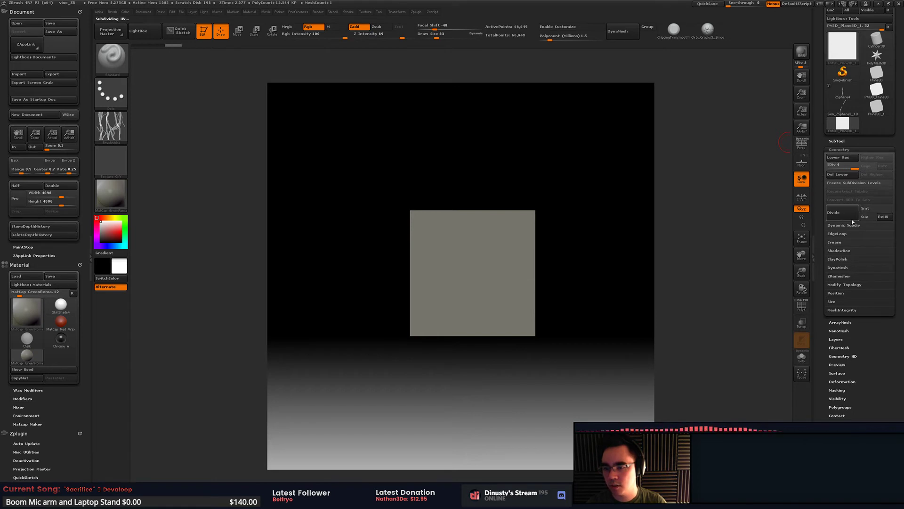
click(841, 217)
drag(821, 303, 812, 185)
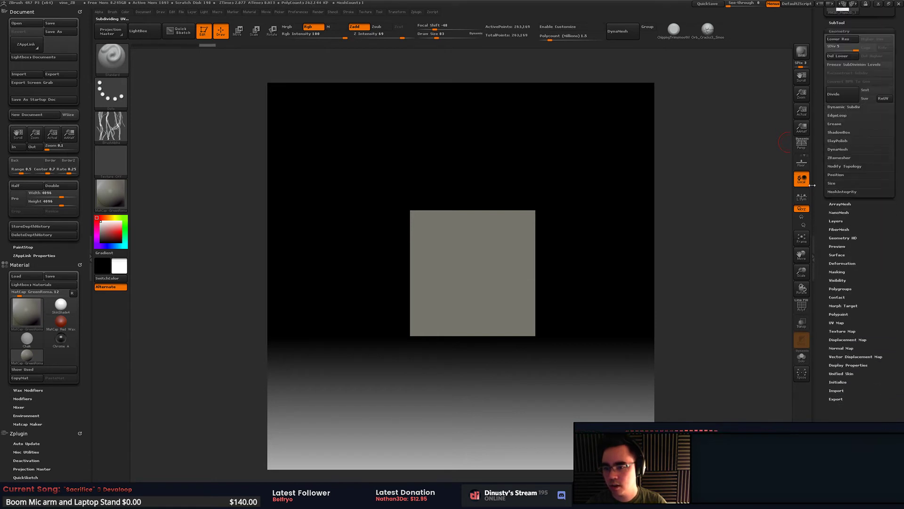
Step: Try freehand strokes with the vine alpha across the subdivided plane, undoing each attempt
mouse_move(482, 241)
mouse_down()
mouse_move(467, 277)
mouse_move(513, 296)
mouse_up()
ctrl+right_drag(495, 259, 535, 262)
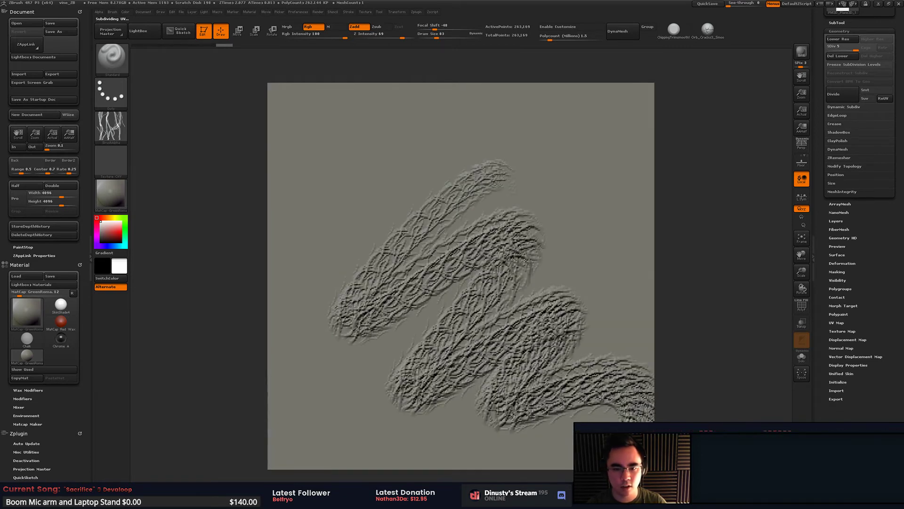
key(ctrl+z)
mouse_move(448, 232)
mouse_down()
mouse_move(414, 255)
mouse_move(489, 235)
mouse_move(493, 199)
mouse_move(472, 236)
mouse_up()
key(ctrl+z)
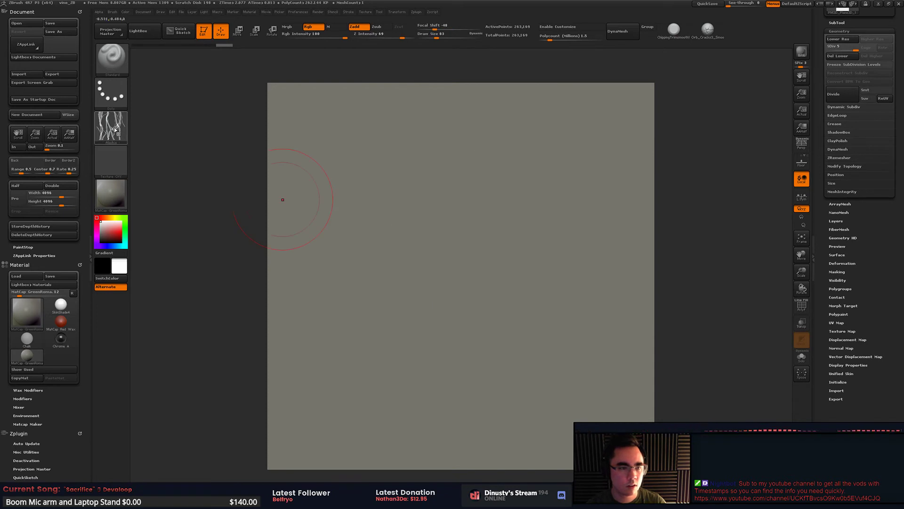
Step: Switch the stroke to DragRect, stamp the vine alpha across the plane, inspect the relief from several angles, and undo it
mouse_move(115, 128)
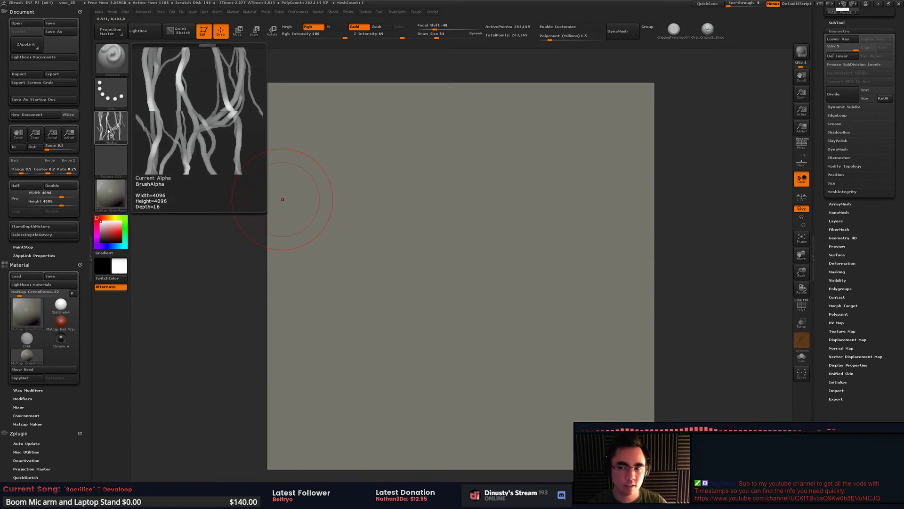
click(113, 101)
click(188, 97)
mouse_move(445, 231)
mouse_down()
mouse_move(465, 464)
mouse_move(541, 386)
mouse_move(588, 283)
mouse_move(577, 199)
mouse_move(579, 249)
mouse_up()
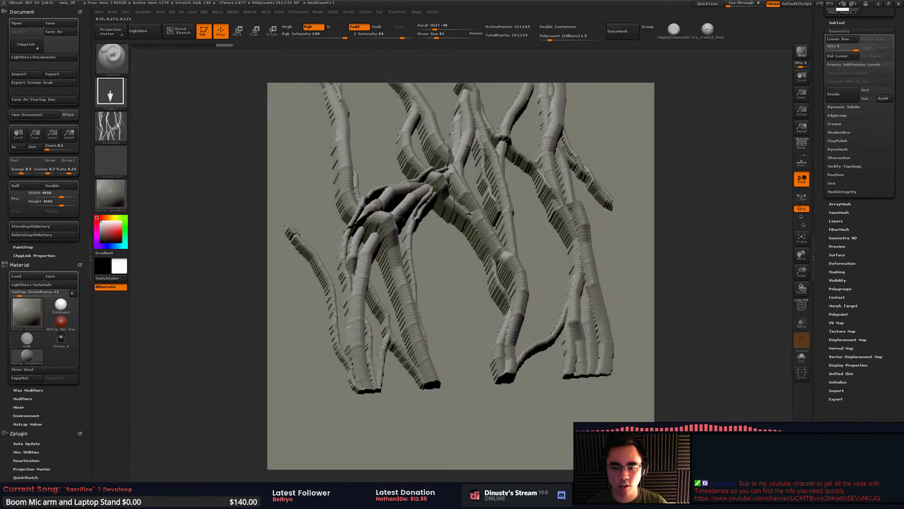
right_drag(585, 251, 534, 251)
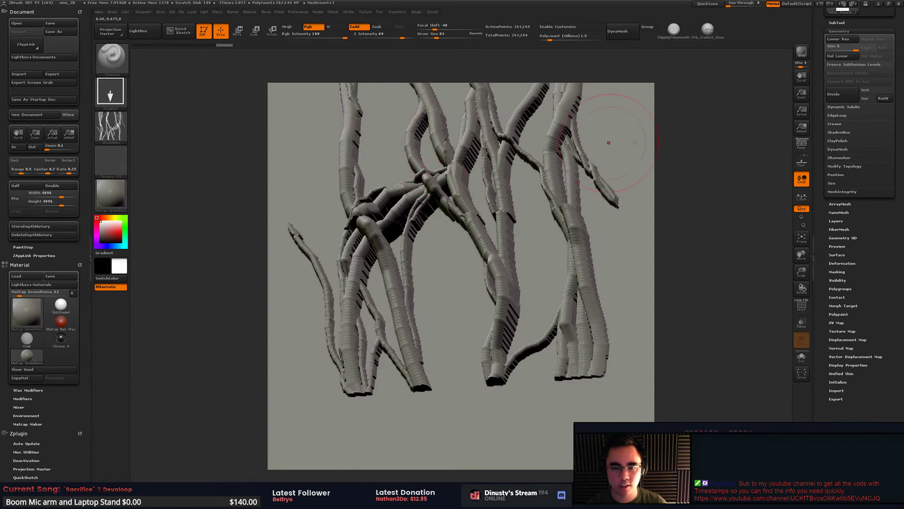
drag(720, 156, 663, 175)
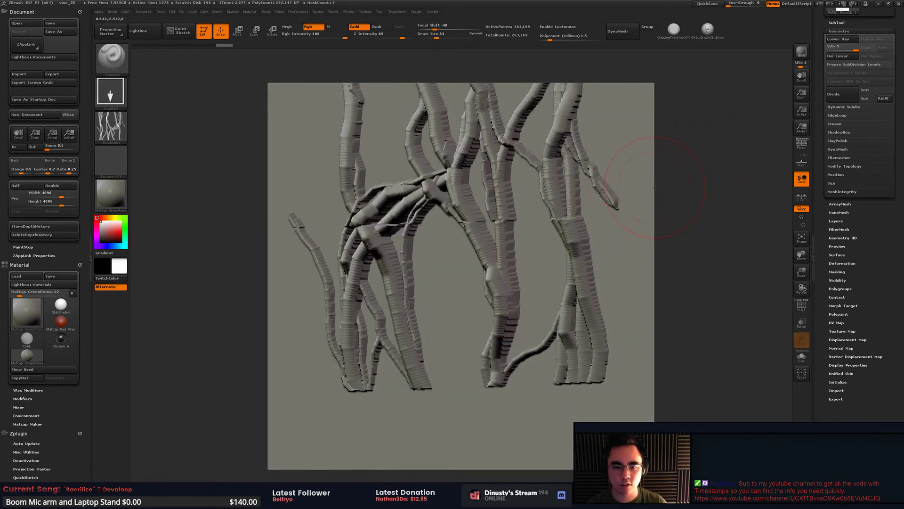
alt+right_drag(511, 189, 482, 189)
key(ctrl+z)
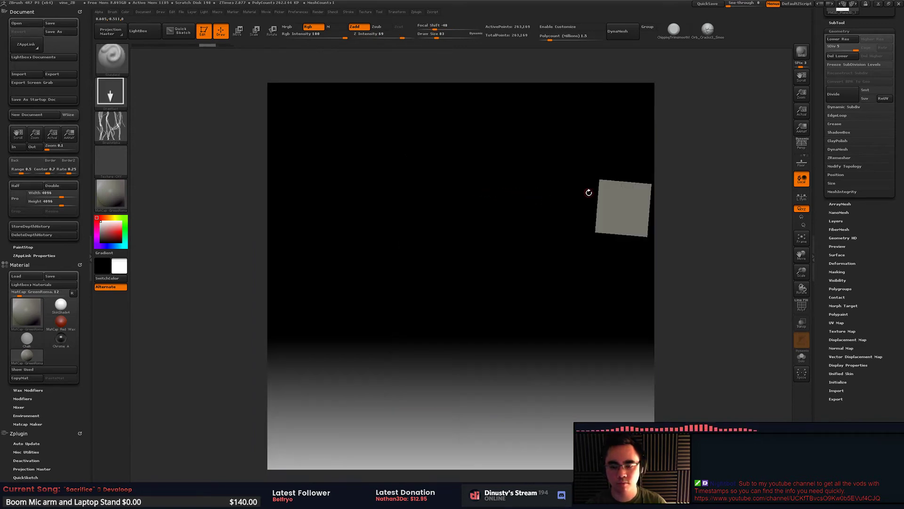
Step: Switch the active tool from the plane back to the ZSphere vines and frame them
mouse_move(589, 192)
mouse_down()
mouse_move(592, 178)
mouse_move(551, 232)
mouse_up()
drag(812, 74, 812, 160)
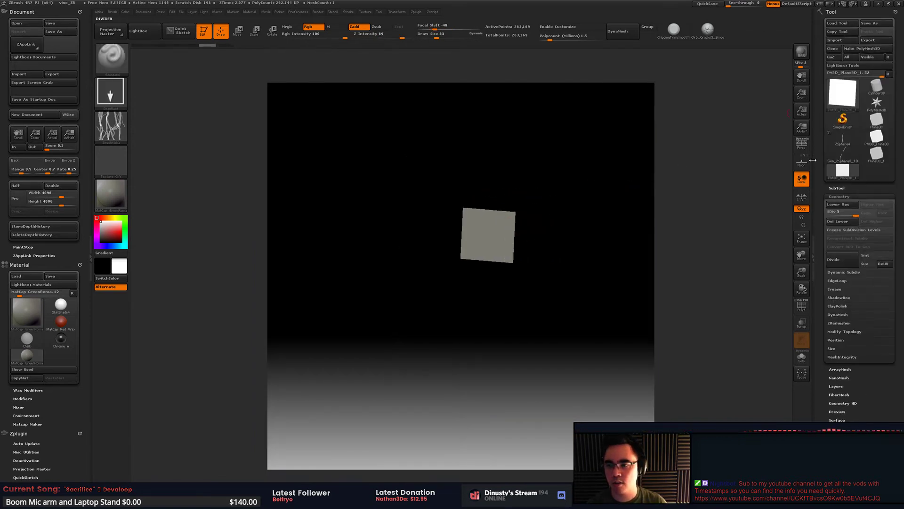
click(842, 141)
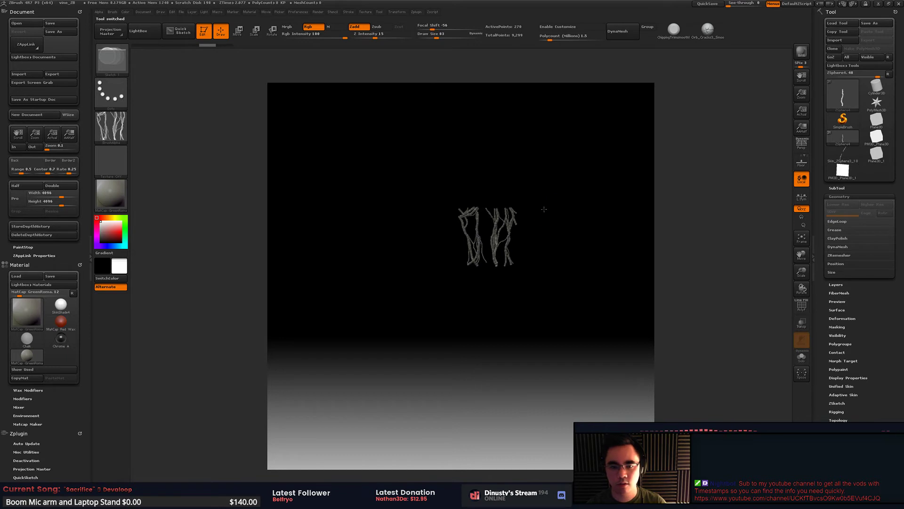
key(f)
mouse_move(675, 164)
alt+mouse_down()
mouse_move(647, 160)
mouse_move(664, 178)
alt+mouse_up()
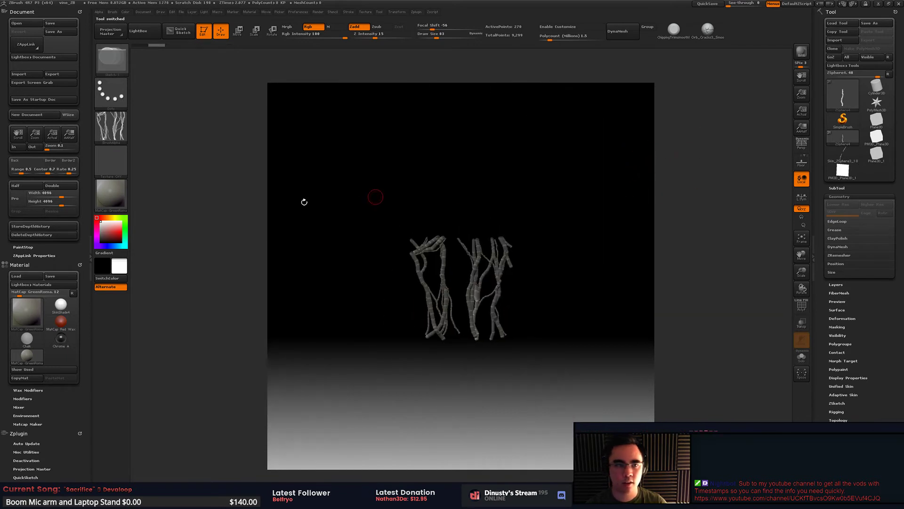
Step: Replace the square document with a new one and draw the ZSphere vines on its canvas
click(144, 12)
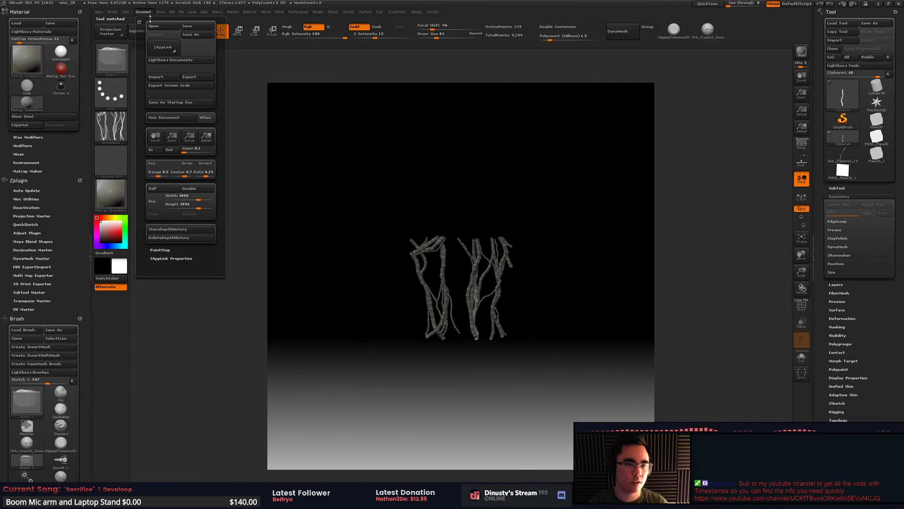
click(166, 117)
click(469, 280)
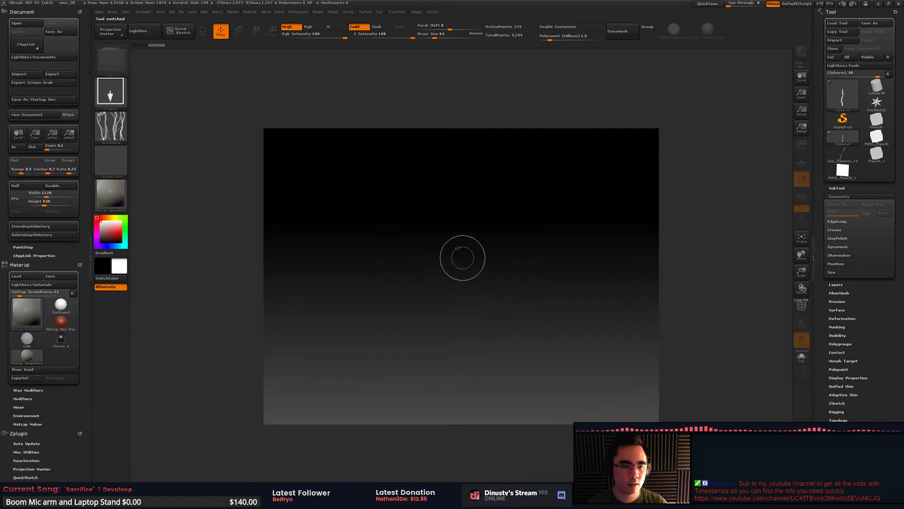
mouse_move(463, 278)
mouse_down()
mouse_move(500, 297)
mouse_move(537, 284)
mouse_up()
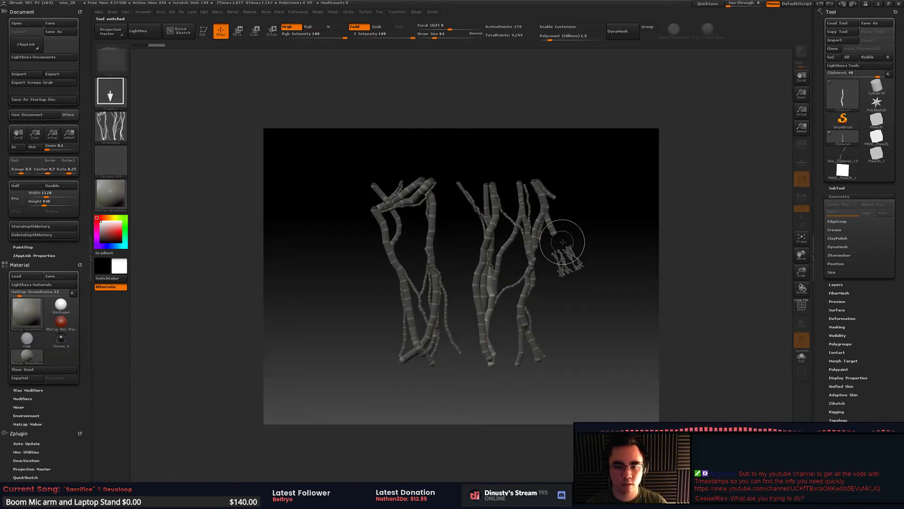
Step: Clear the canvas, draw a single copy of the ZSphere vines, and enter edit mode with the vines framed
key(ctrl+n)
drag(460, 273, 465, 376)
key(t)
drag(565, 264, 641, 175)
key(f)
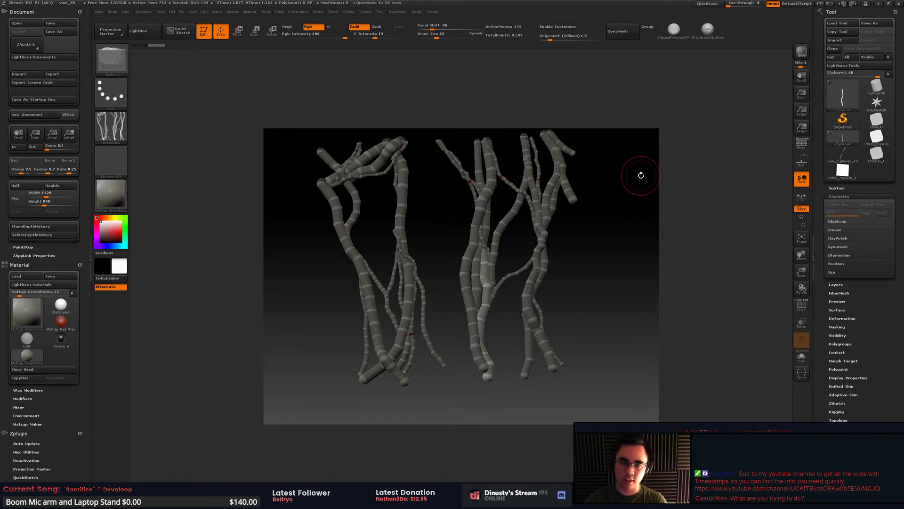
Step: Select the thick vine in the middle of the group as the active subtool and show the vine subtool list
drag(621, 192, 604, 226)
drag(653, 188, 785, 204)
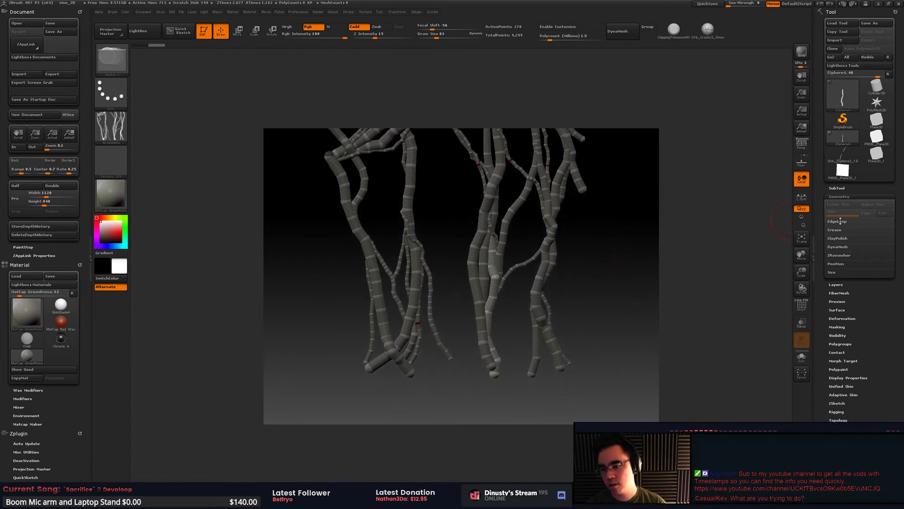
click(849, 196)
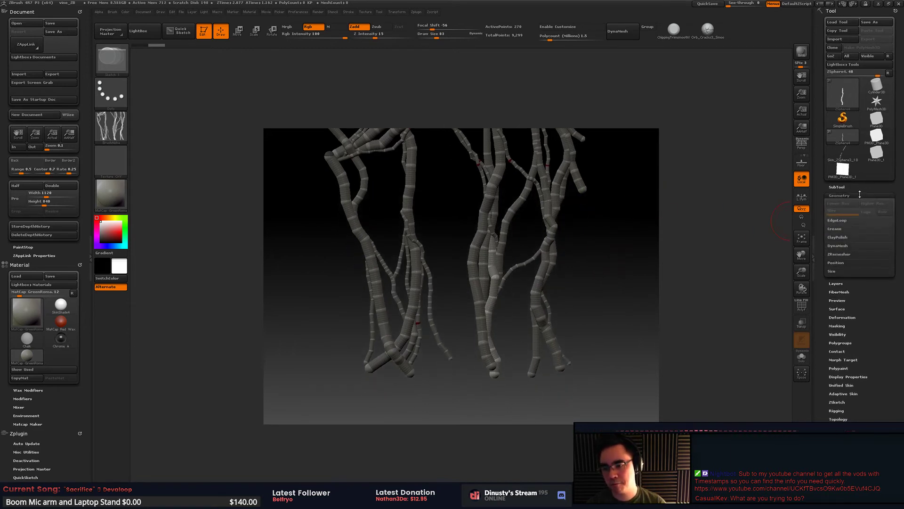
click(859, 194)
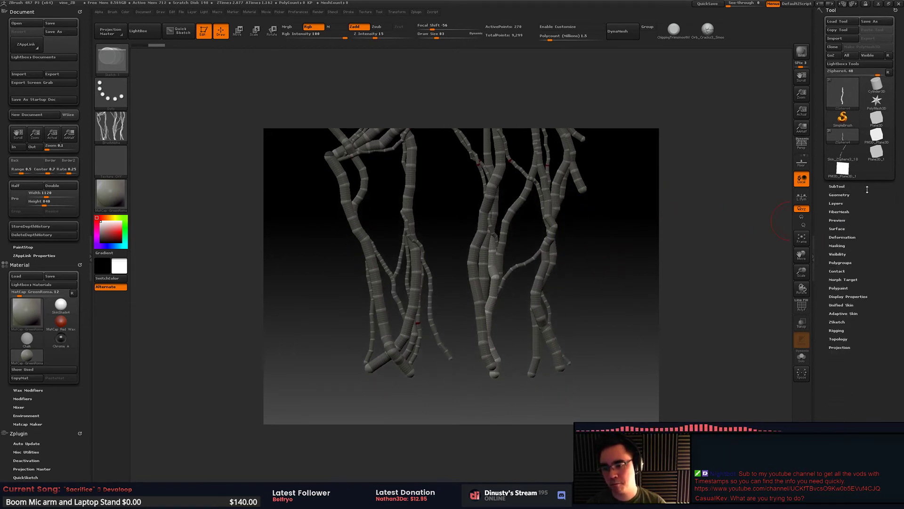
alt+click(485, 225)
click(842, 195)
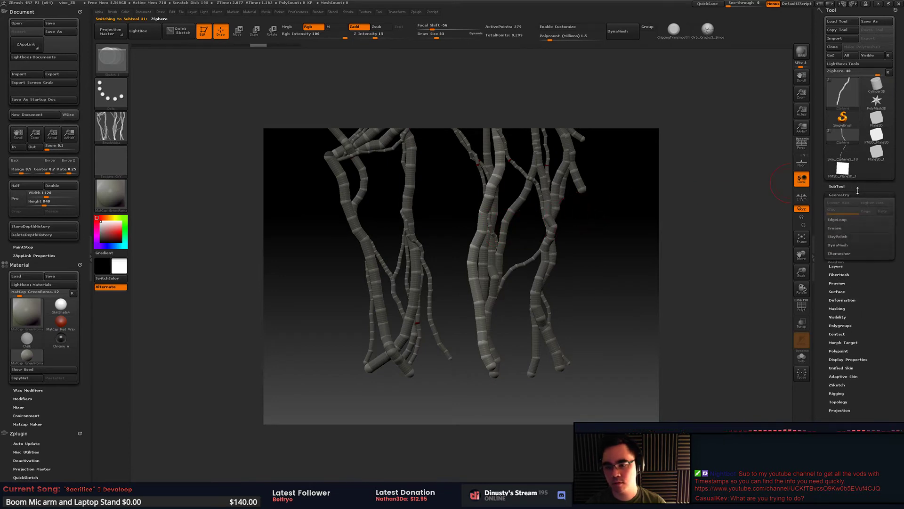
click(850, 194)
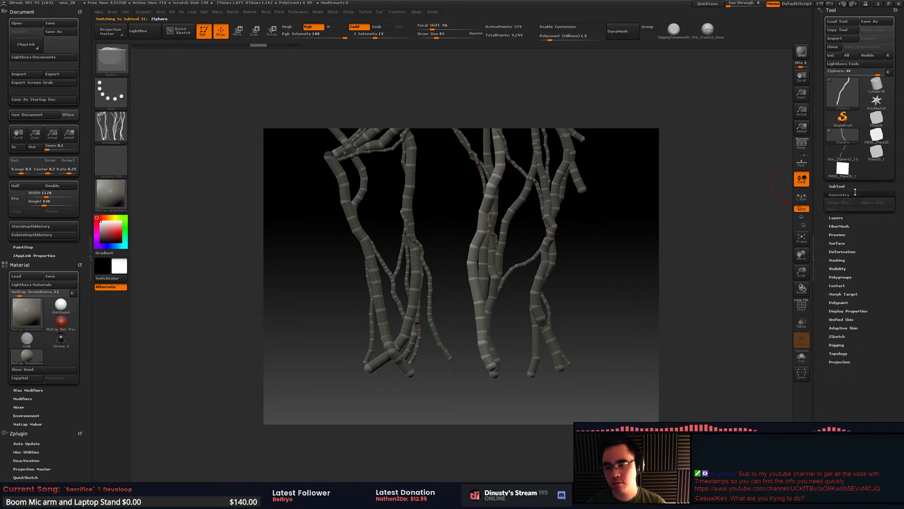
click(852, 187)
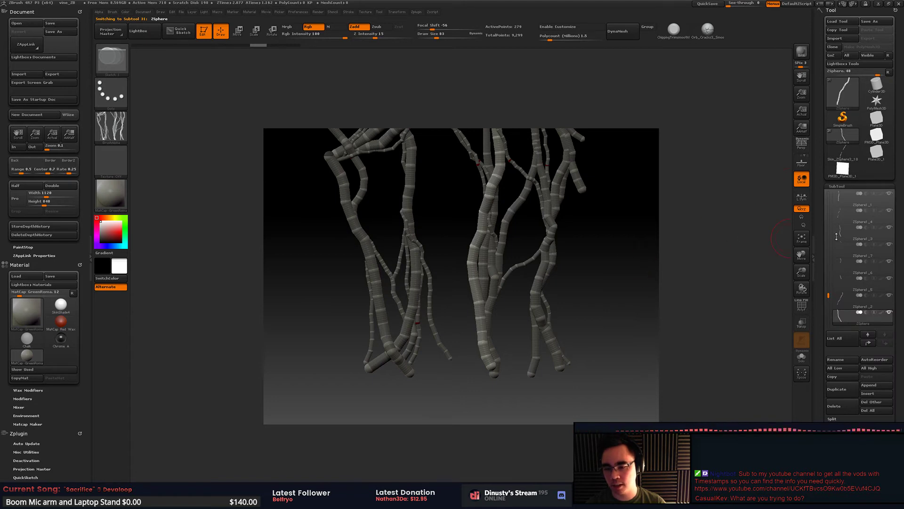
Step: Look through the vine subtool list and compare its entries with the vines on the canvas
drag(828, 295, 830, 273)
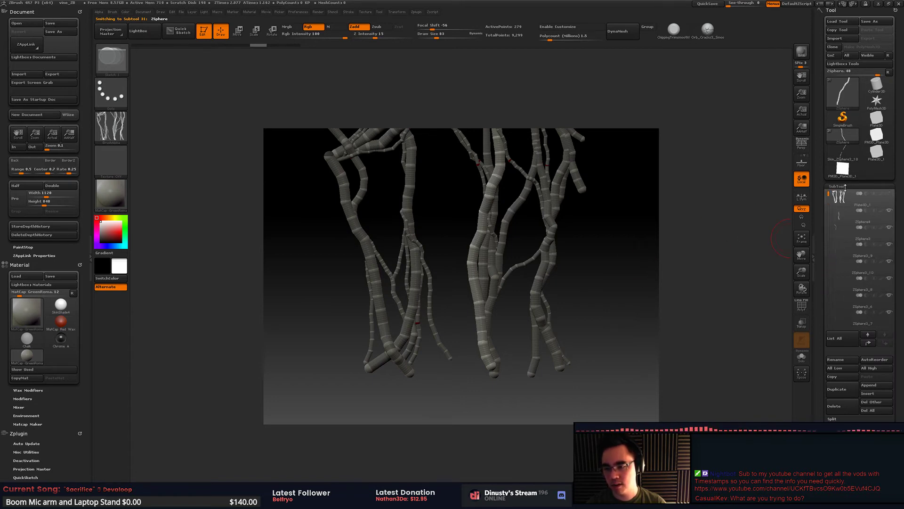
scroll(847, 245, down, 6)
click(836, 309)
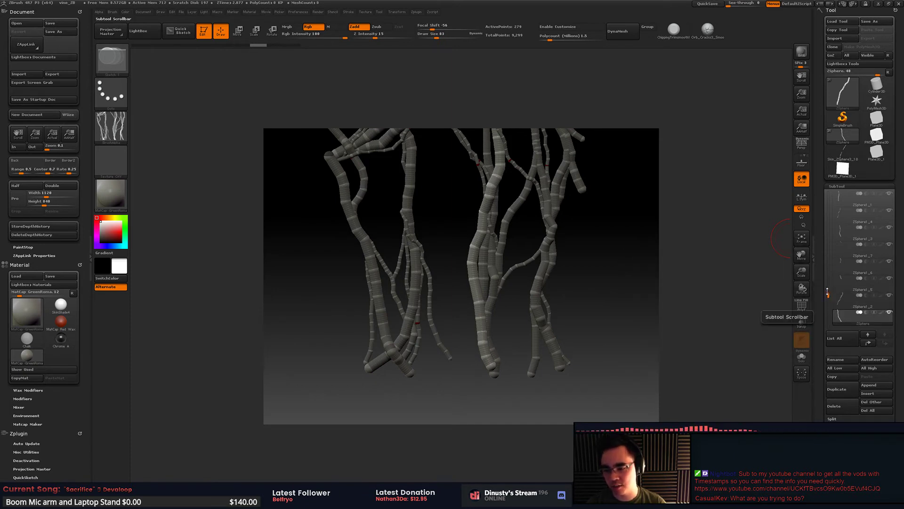
alt+drag(683, 289, 706, 318)
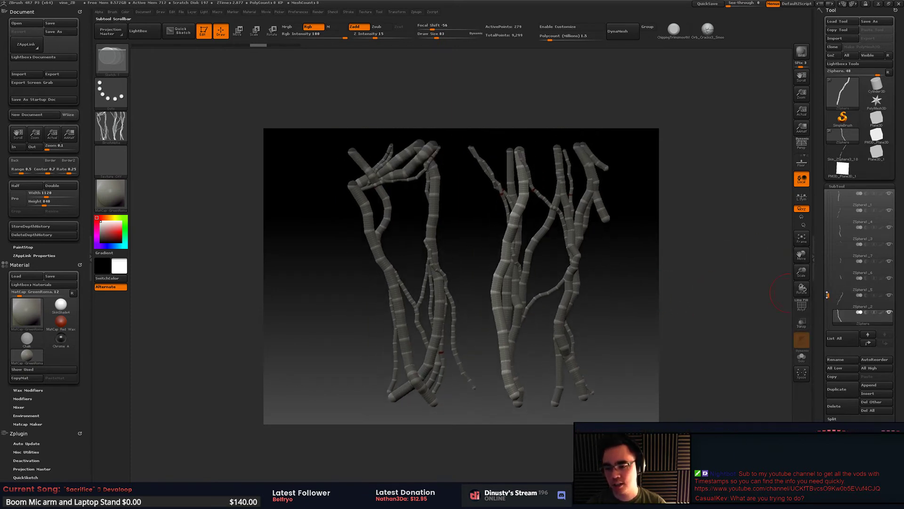
drag(827, 295, 827, 288)
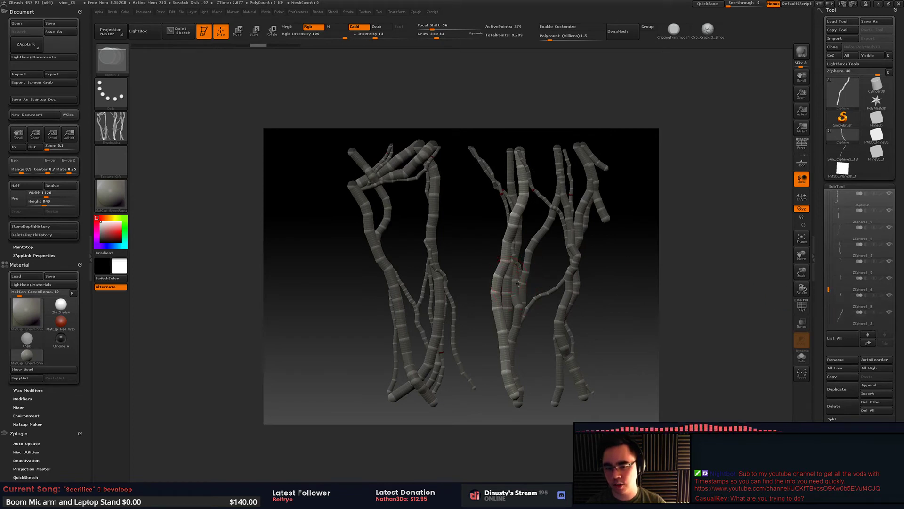
ctrl+right_drag(519, 284, 497, 259)
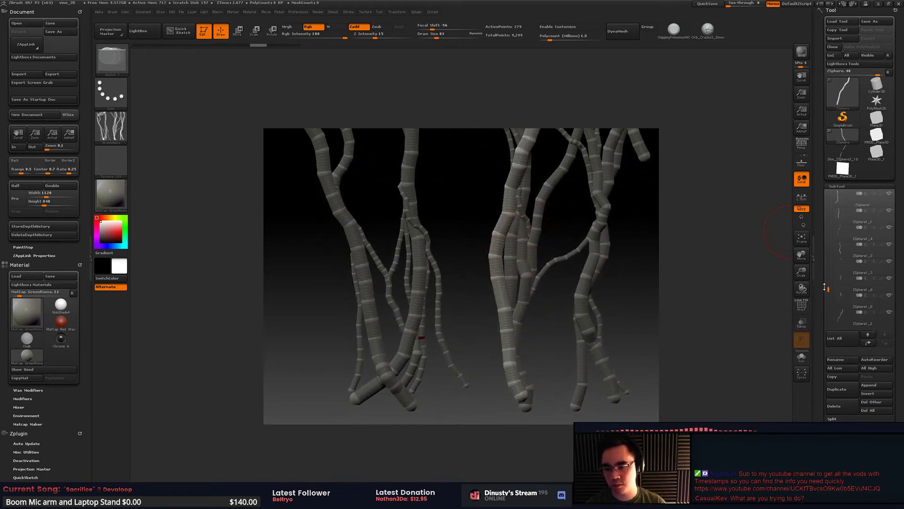
drag(824, 286, 829, 305)
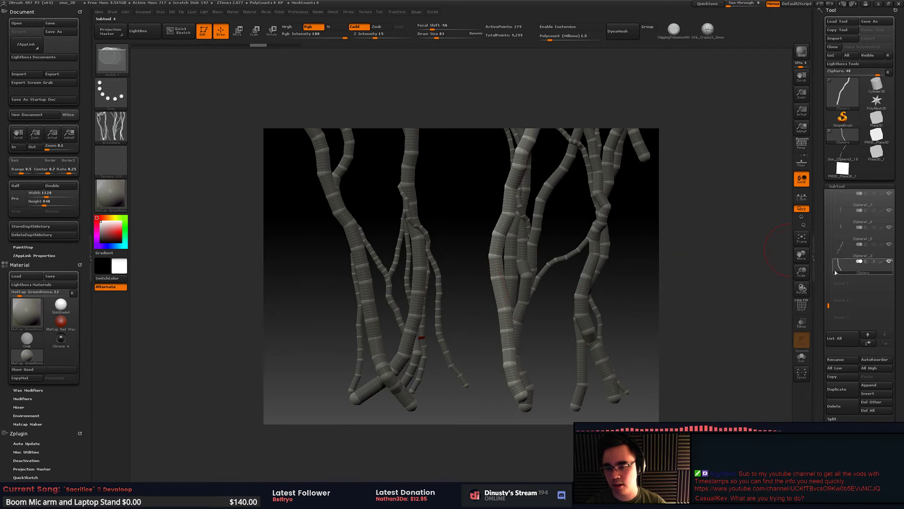
Step: Turn on the adaptive skin preview for the thick vine in the middle group
right_drag(686, 310, 693, 327)
right_drag(545, 208, 580, 229)
right_click(548, 232)
key(a)
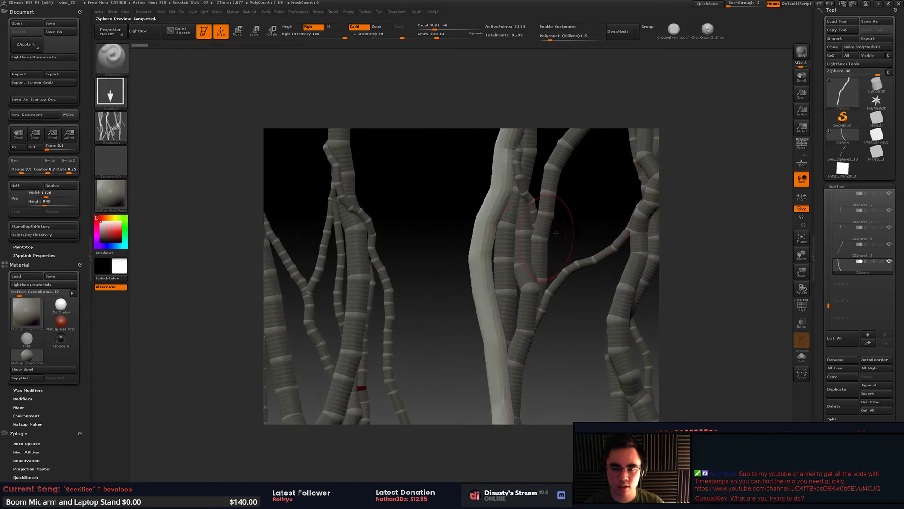
Step: Select each of the four vines intertwined with the thick middle vine in turn and turn on its adaptive skin preview
alt+click(506, 261)
key(a)
alt+click(526, 255)
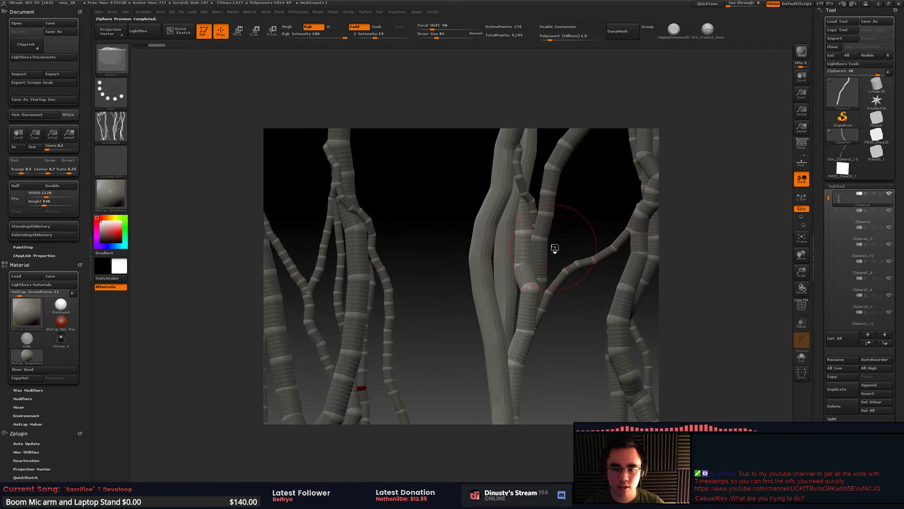
key(a)
alt+click(543, 250)
key(a)
alt+click(533, 207)
key(a)
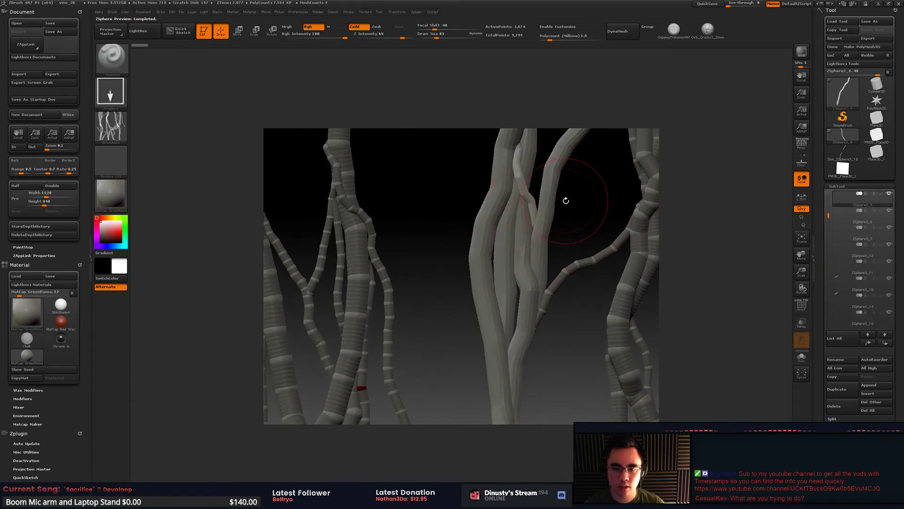
Step: Select the thin vine branching off the upper left of the middle group and turn on its adaptive skin preview
alt+right_drag(565, 199, 562, 309)
drag(561, 309, 477, 207)
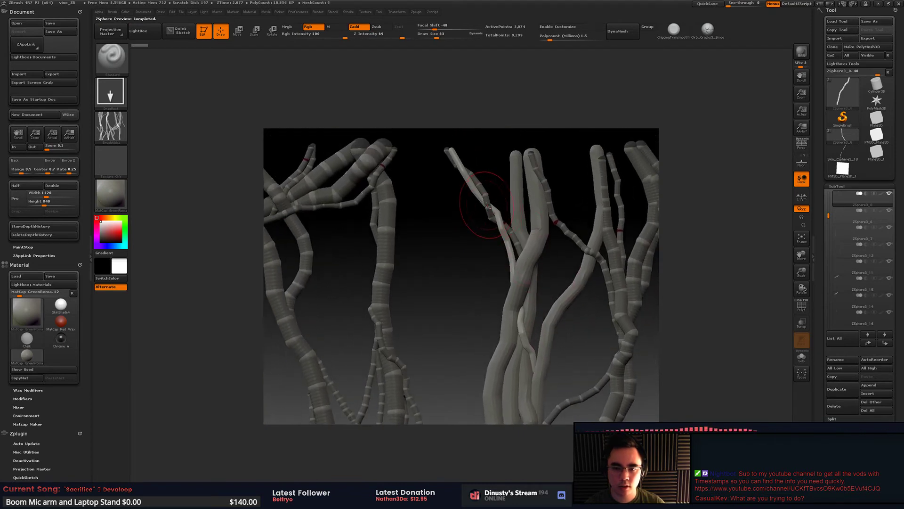
alt+click(485, 204)
key(a)
Step: Examine the skinned middle vines along their length and check the active vine's entry in the subtool list
mouse_move(578, 213)
alt+mouse_down()
mouse_move(570, 178)
mouse_move(557, 197)
mouse_move(563, 210)
mouse_move(575, 188)
alt+mouse_up()
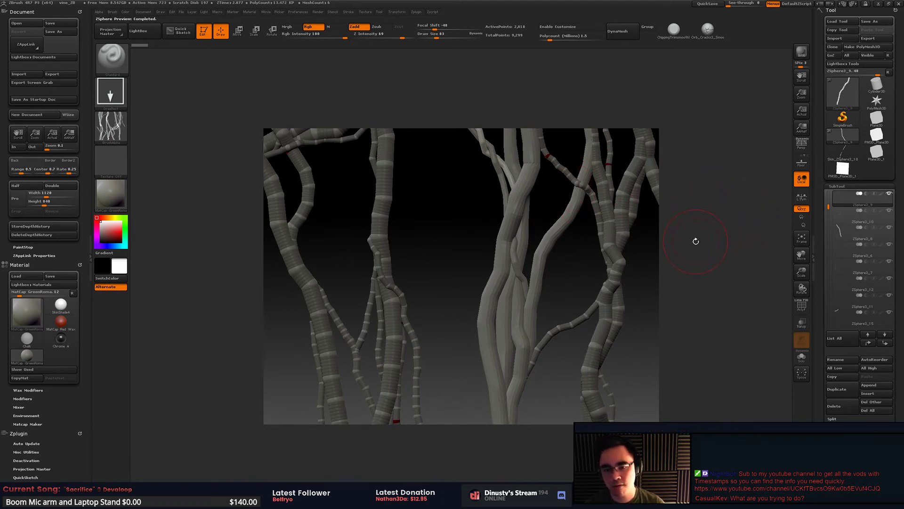
drag(676, 256, 668, 228)
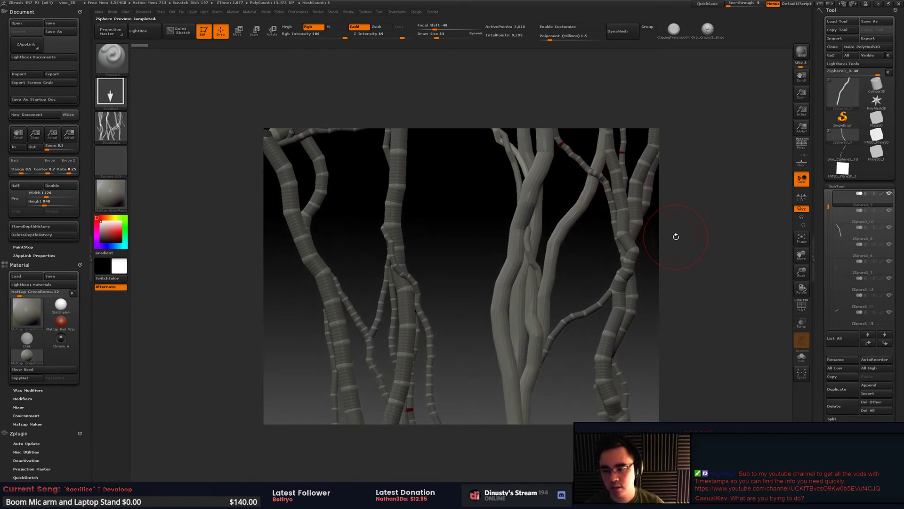
mouse_move(850, 193)
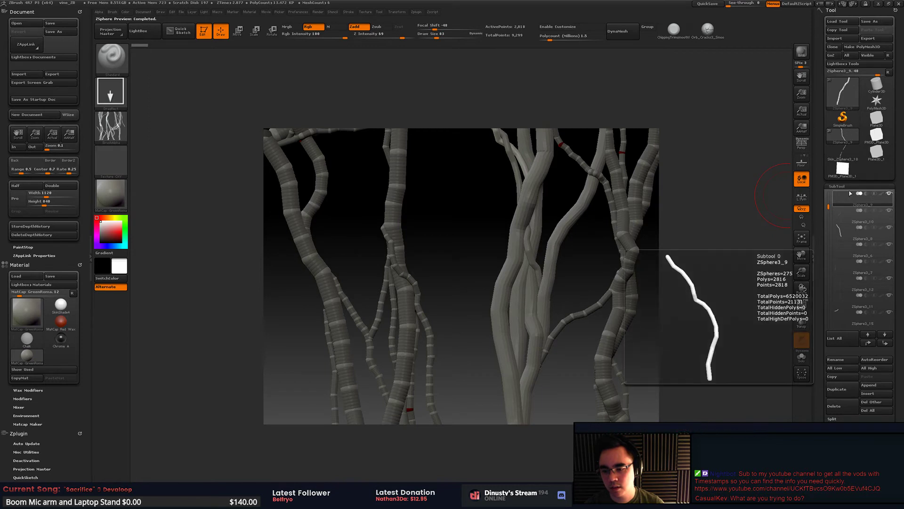
drag(672, 247, 792, 203)
drag(821, 307, 827, 277)
mouse_move(843, 178)
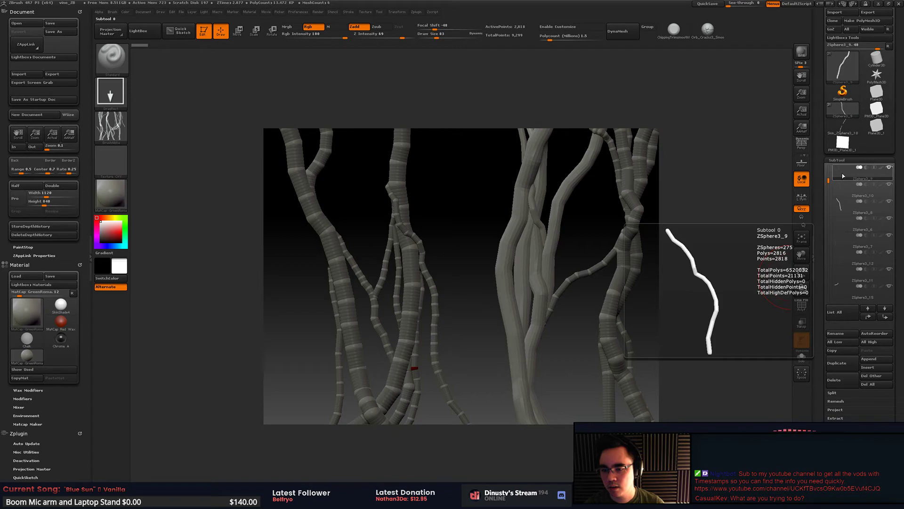
drag(750, 277, 733, 343)
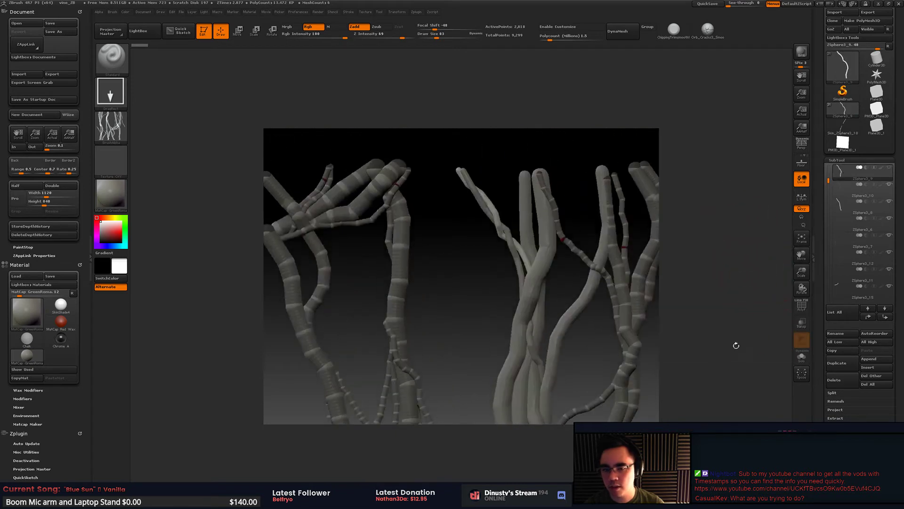
Step: Duplicate the thick middle vine's subtool and delete the duplicate
alt+click(537, 283)
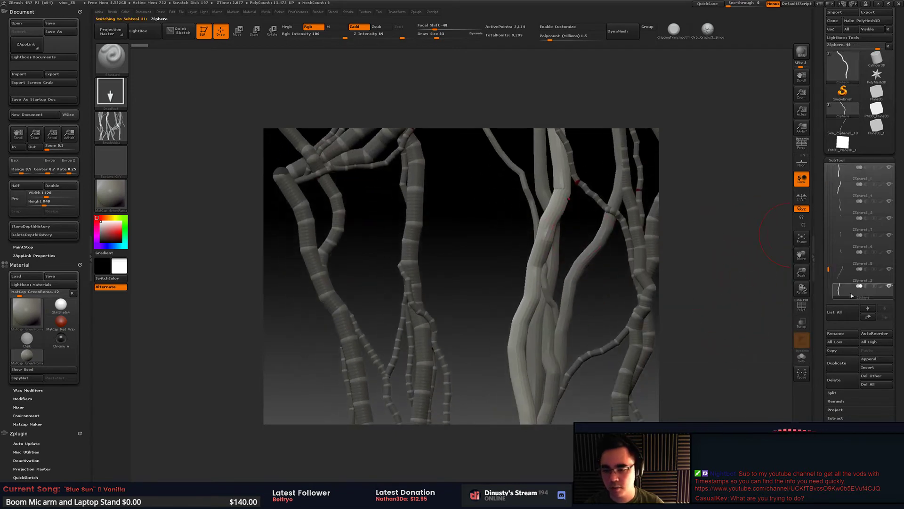
click(846, 361)
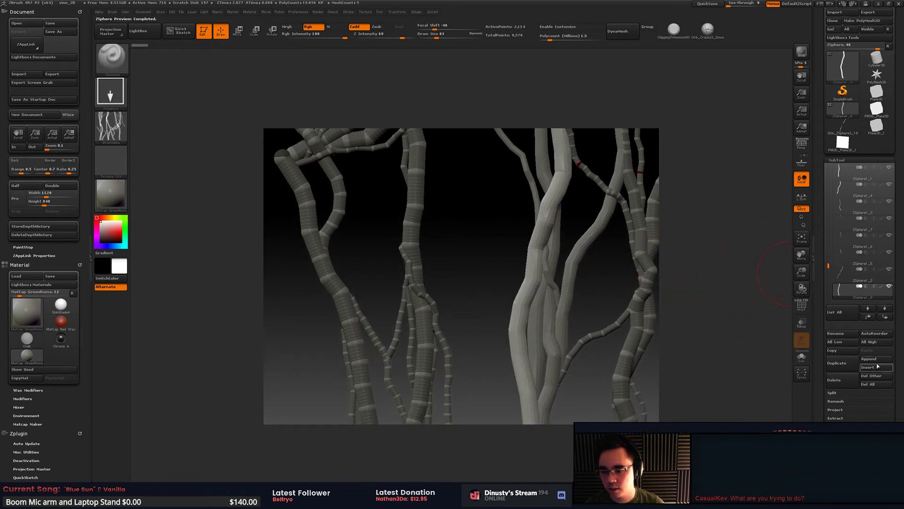
click(833, 380)
click(777, 398)
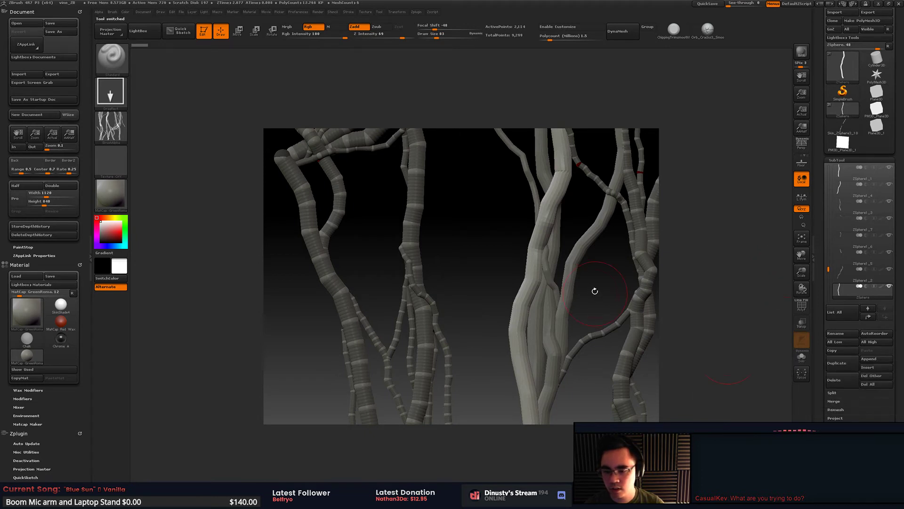
Step: Set the Adaptive Skin density of the selected thick front root to 3 and make an adaptive skin from it
alt+drag(595, 290, 527, 247)
drag(827, 269, 820, 204)
scroll(851, 300, down, 4)
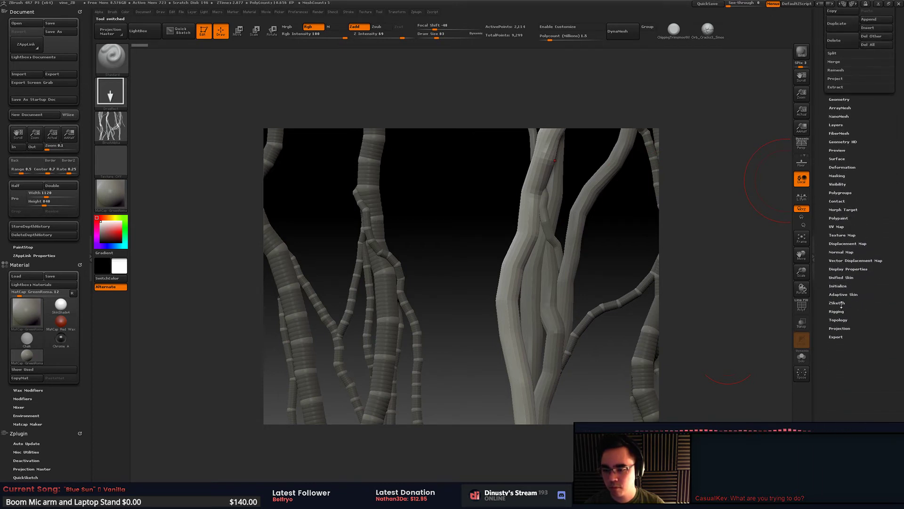
click(841, 294)
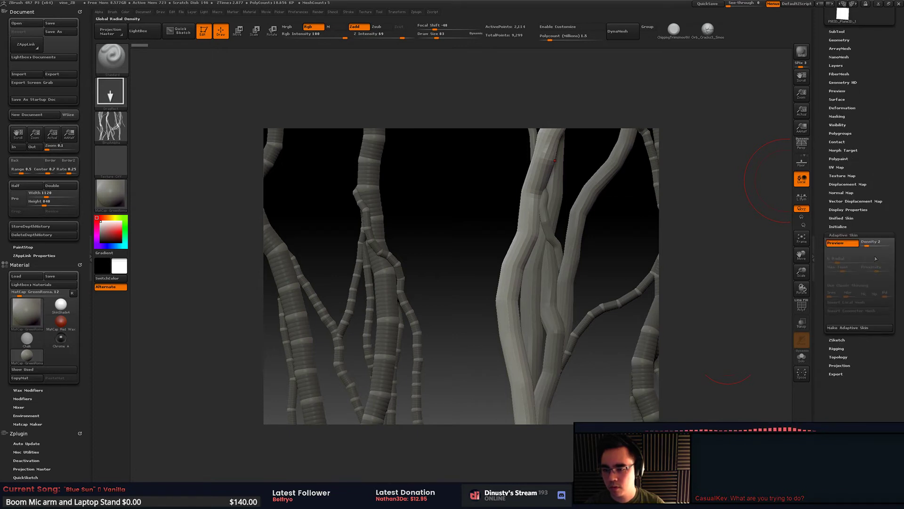
click(871, 245)
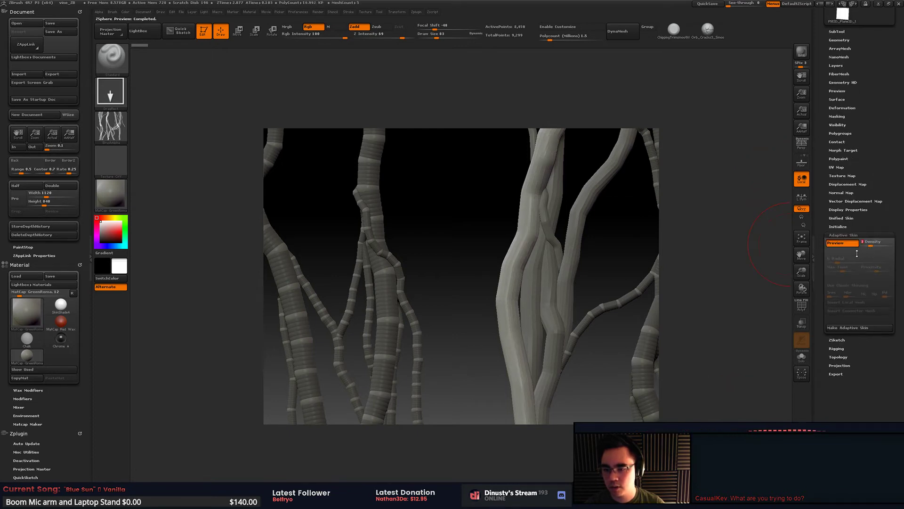
drag(870, 245, 871, 246)
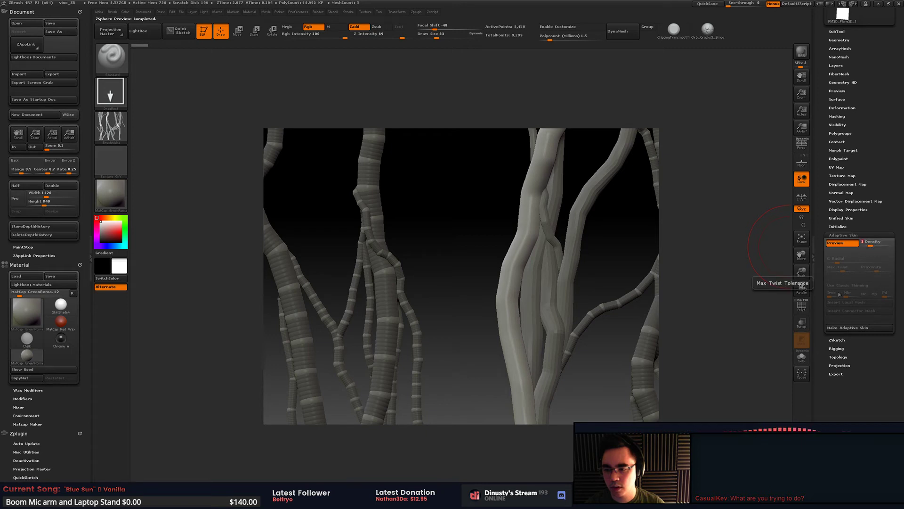
drag(716, 272, 753, 240)
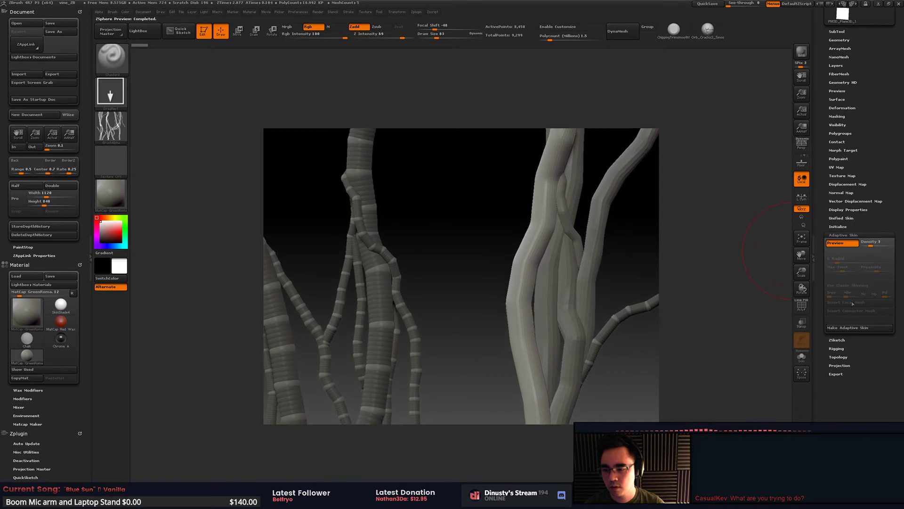
click(852, 328)
Step: Make adaptive skins at density 3 from the ZSphere1_1 and ZSphere4 roots in the same bundle
alt+click(550, 292)
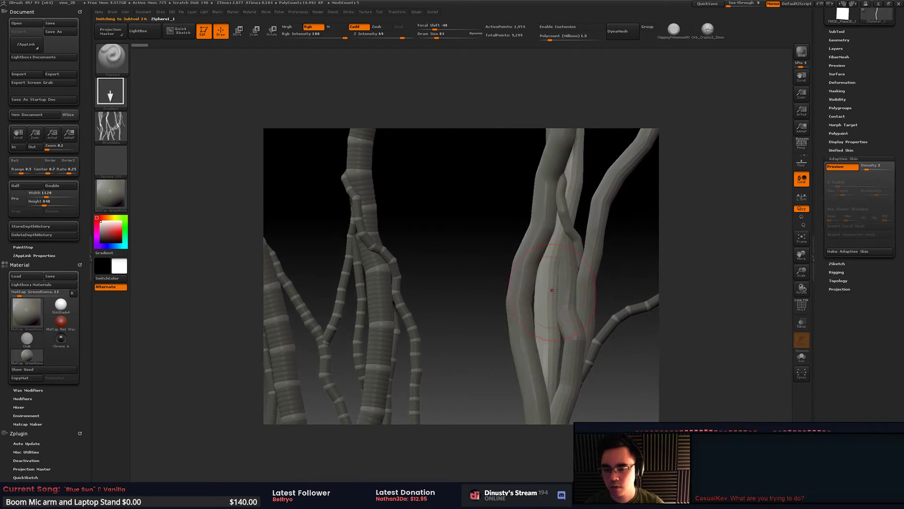
click(872, 168)
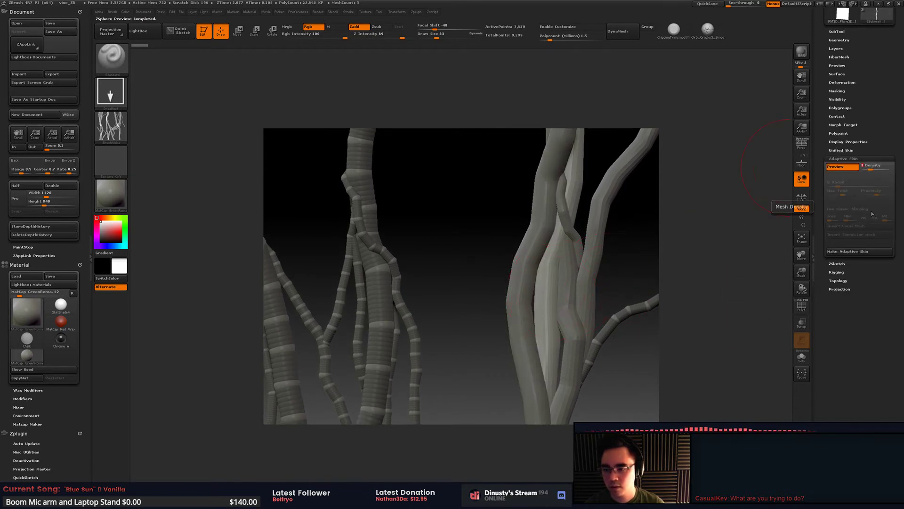
click(864, 252)
alt+click(571, 270)
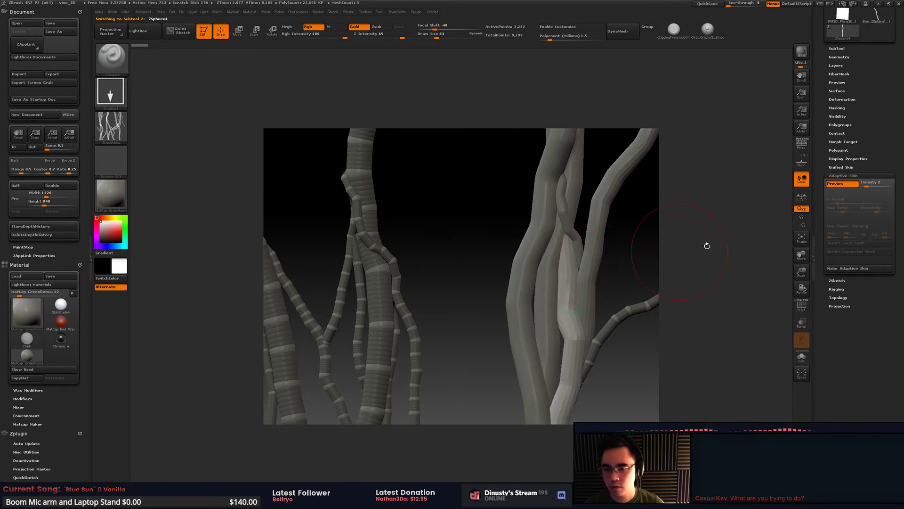
click(871, 187)
click(860, 267)
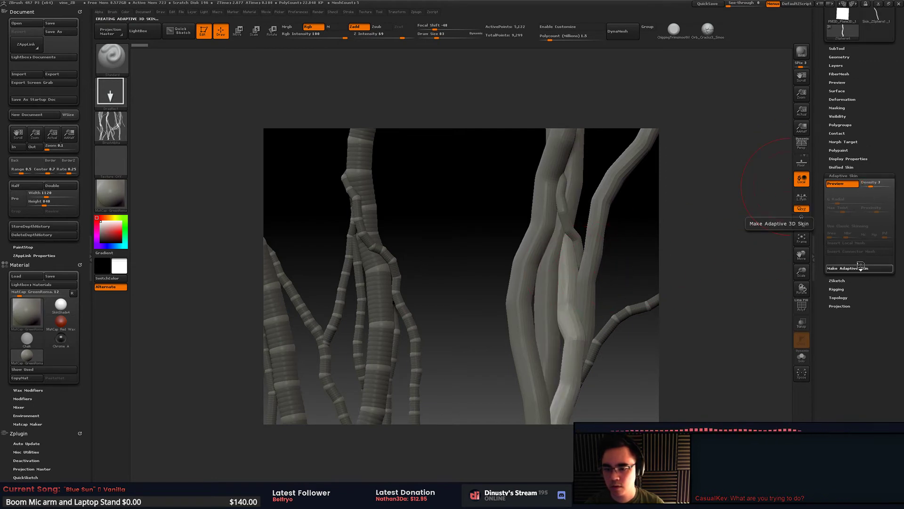
Step: Select the thin root winding behind the thick front root and make its adaptive skin at density 3
alt+drag(606, 228, 621, 325)
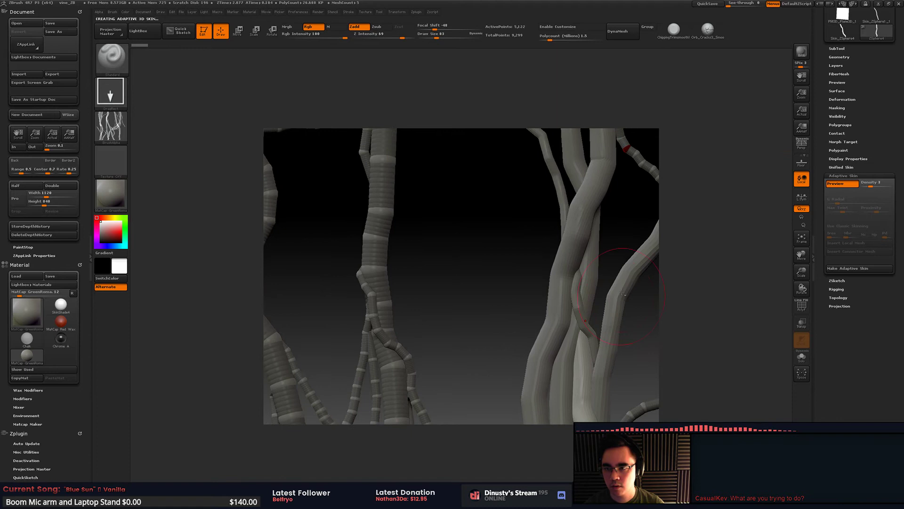
alt+click(578, 304)
alt+drag(577, 264, 576, 250)
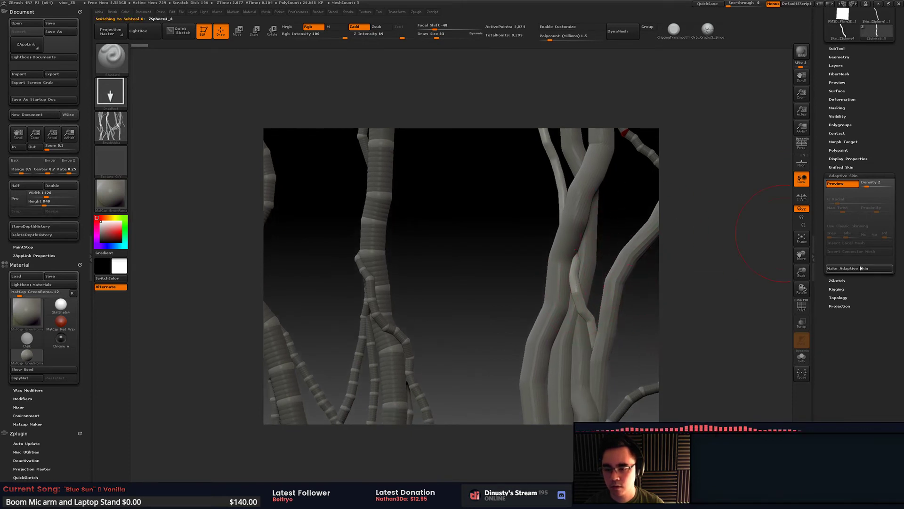
drag(867, 185, 869, 185)
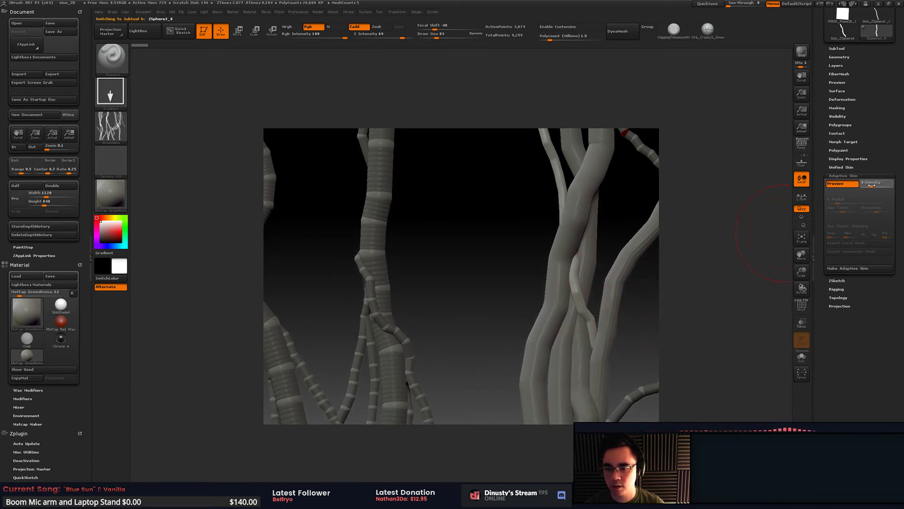
click(862, 269)
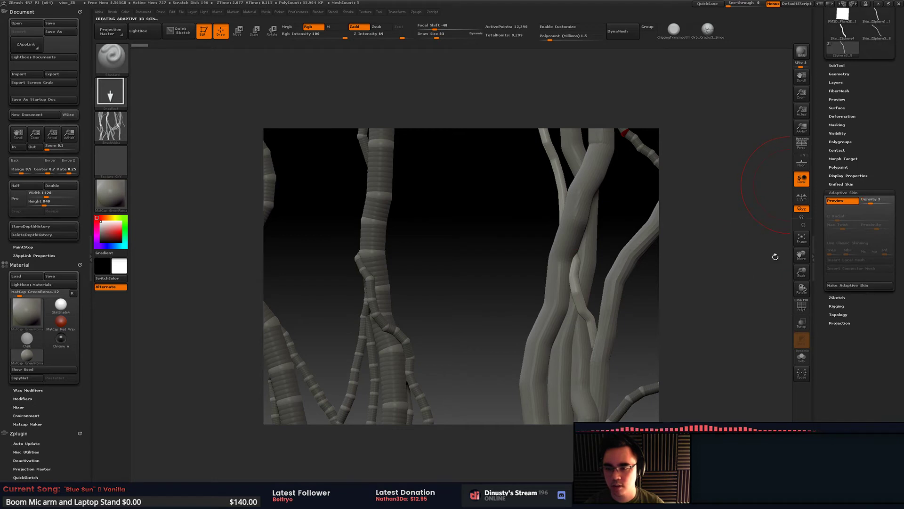
Step: Preview the thin root crossing over to the neighbouring trunk and make its adaptive skin at density 3
mouse_move(603, 247)
alt+mouse_down()
mouse_move(579, 179)
mouse_move(563, 226)
alt+mouse_up()
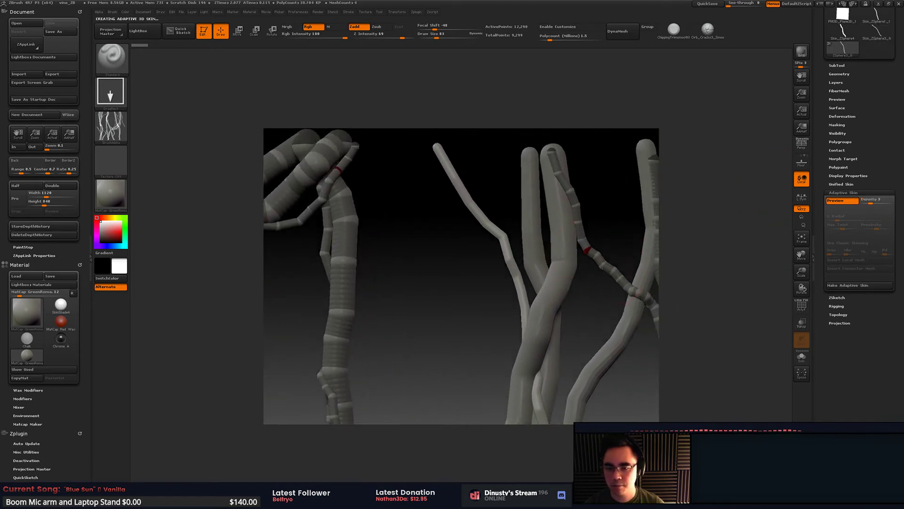
alt+click(617, 273)
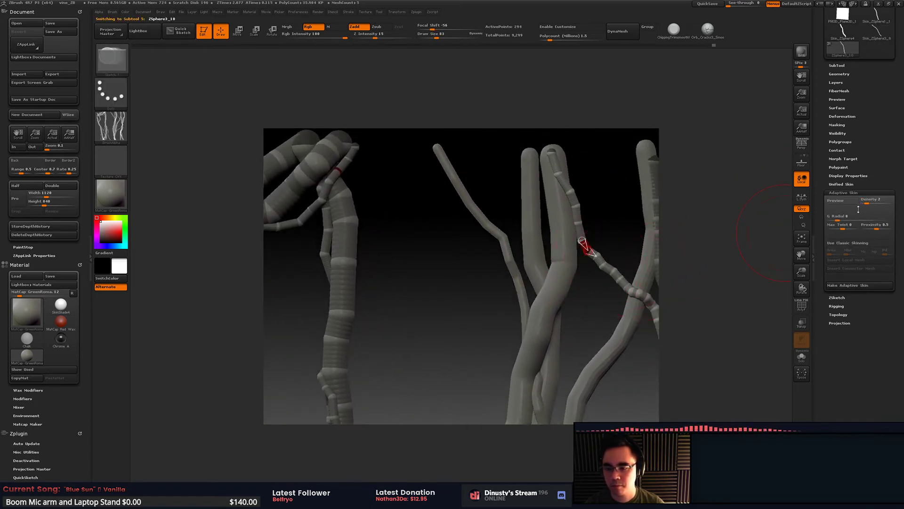
click(836, 200)
click(873, 200)
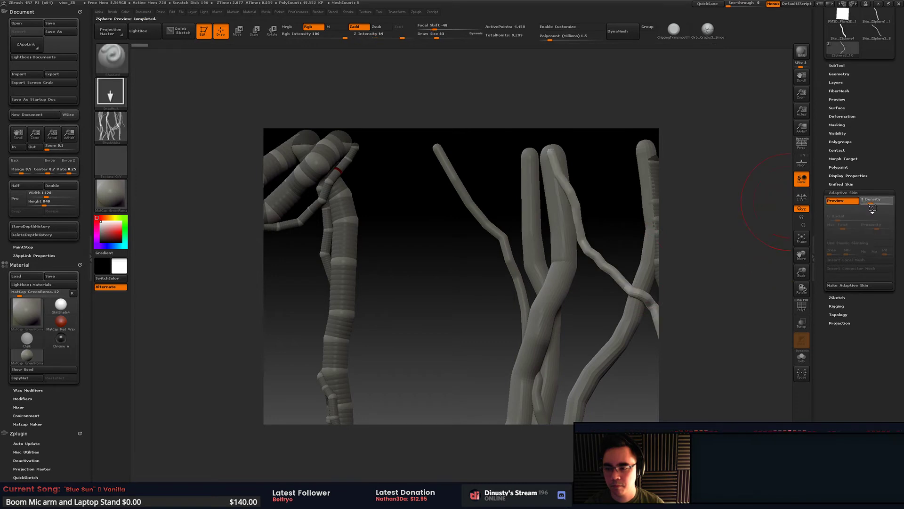
click(863, 286)
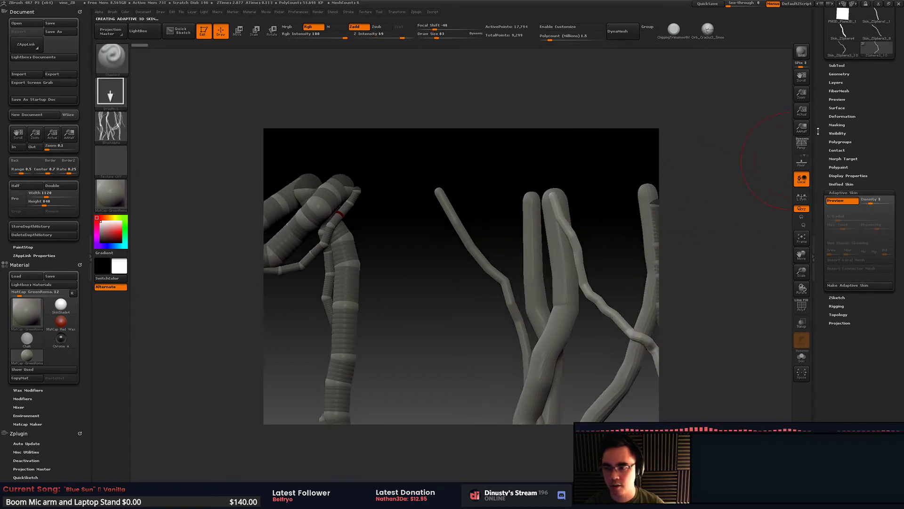
Step: Switch to the Skin_ZSphere1_1 tool and append Skin_ZSphere to it as a subtool
drag(818, 131, 818, 288)
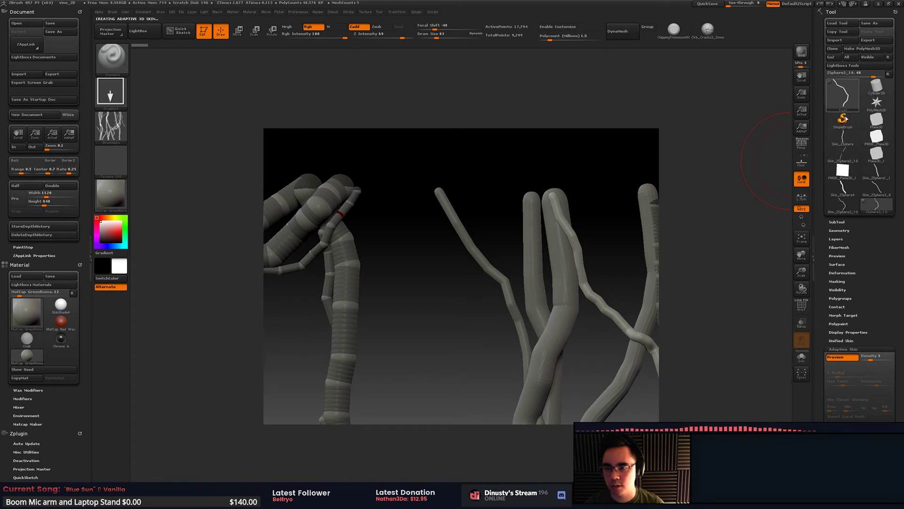
click(876, 170)
drag(617, 226, 742, 192)
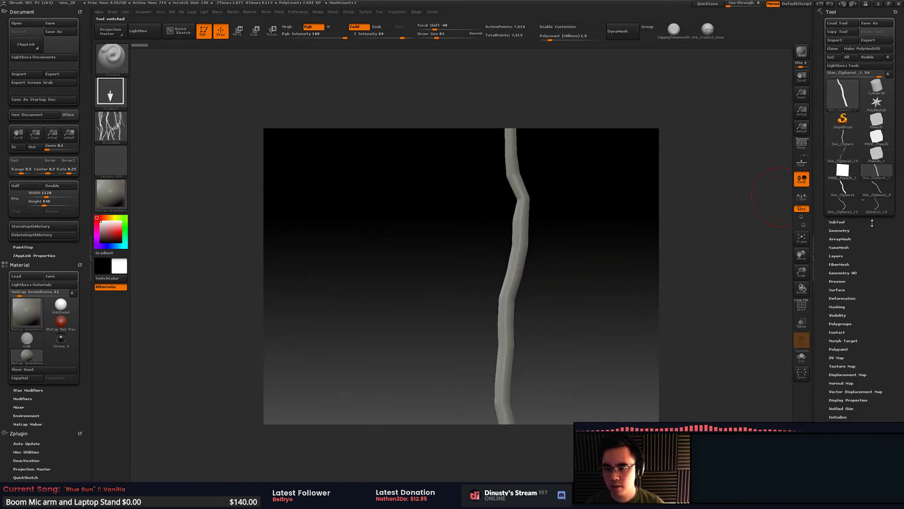
click(843, 222)
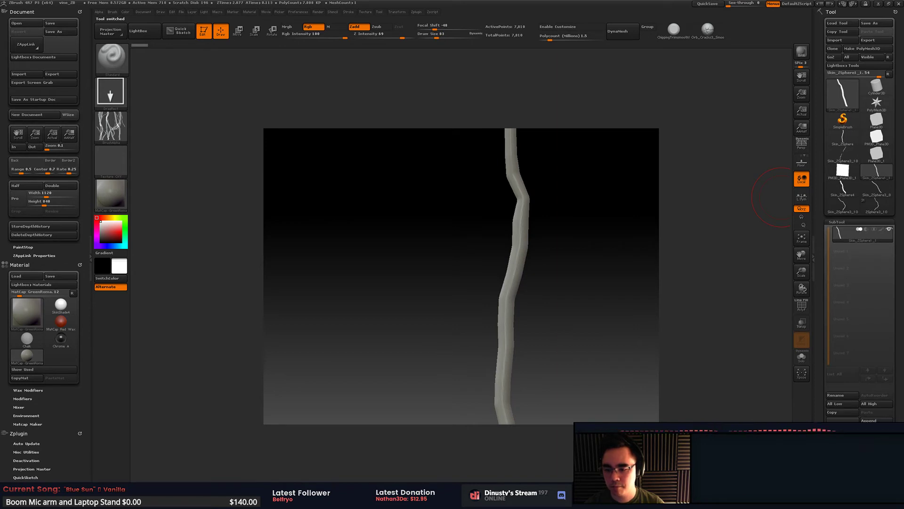
click(870, 420)
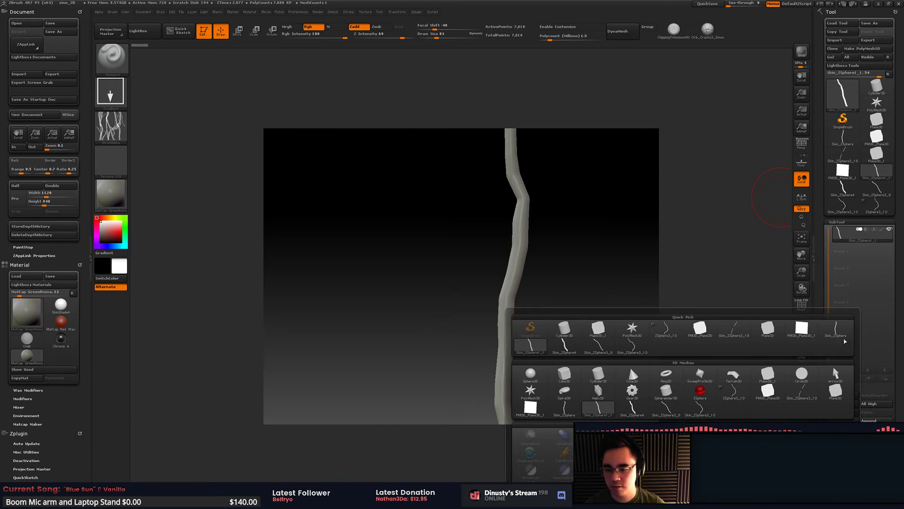
click(843, 340)
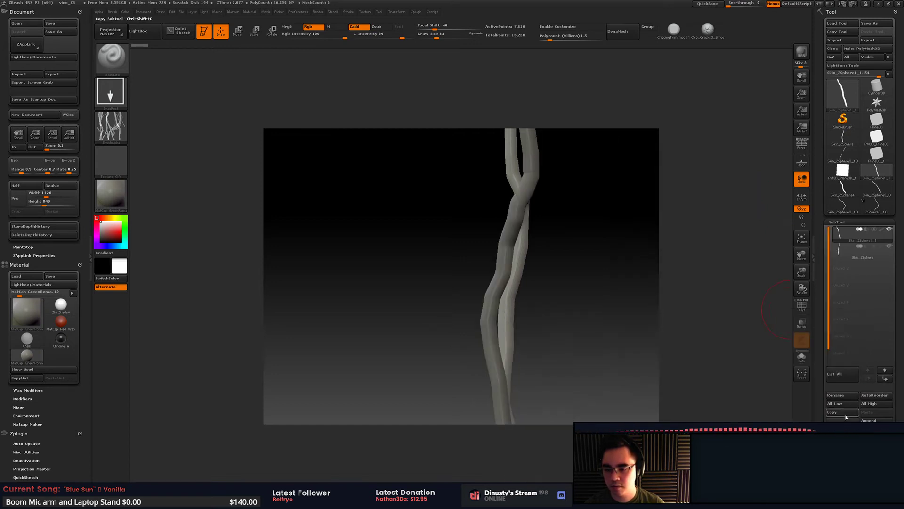
Step: Append Skin_ZSphere4 and the skins of the two thin roots as further subtools
click(869, 420)
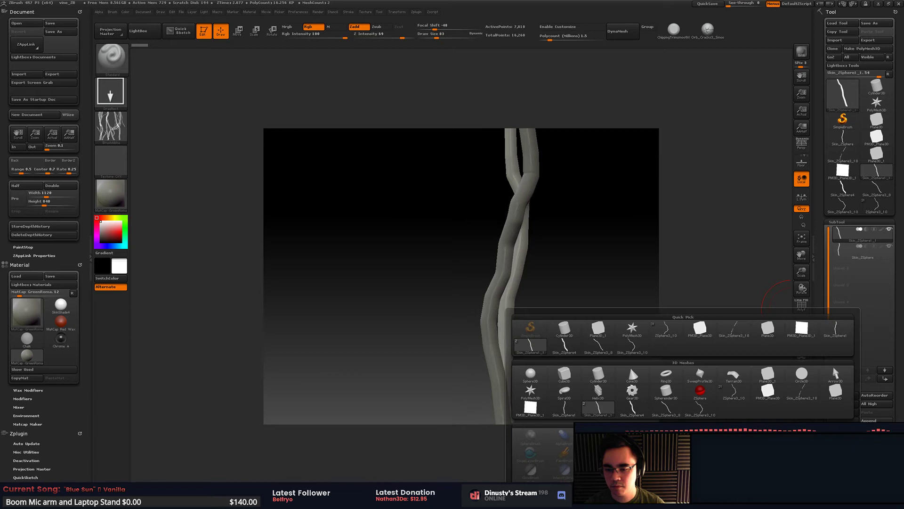
click(565, 348)
drag(656, 307, 688, 272)
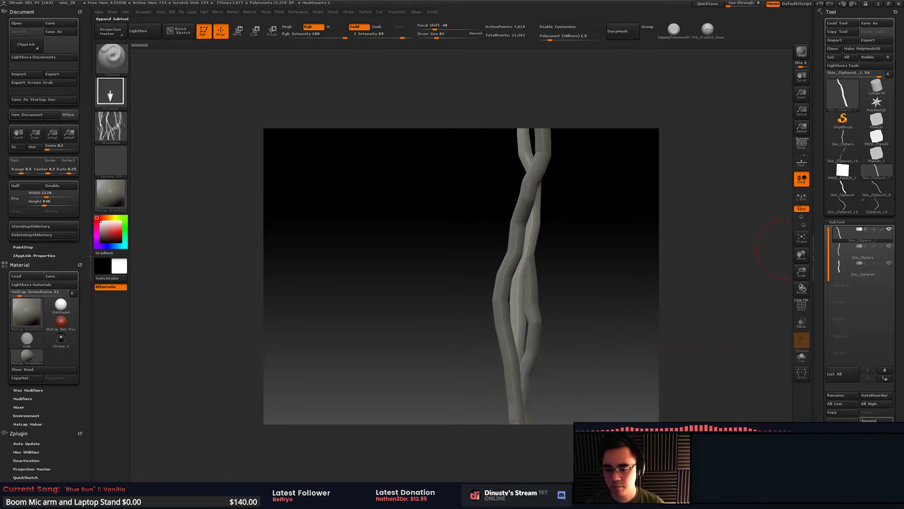
click(869, 420)
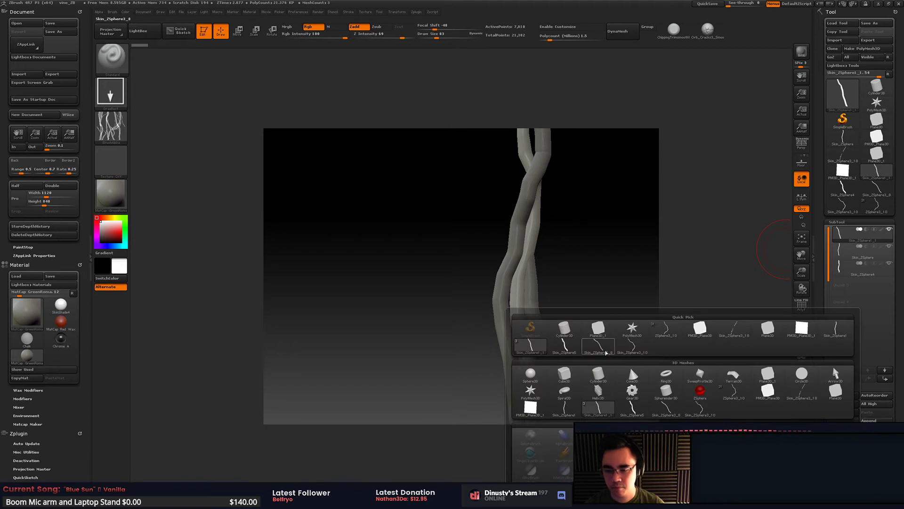
click(608, 344)
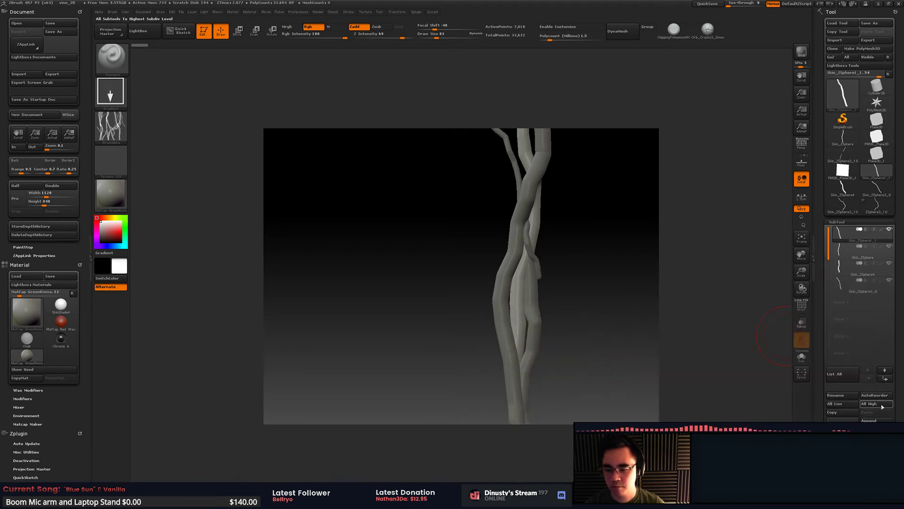
click(869, 420)
click(632, 346)
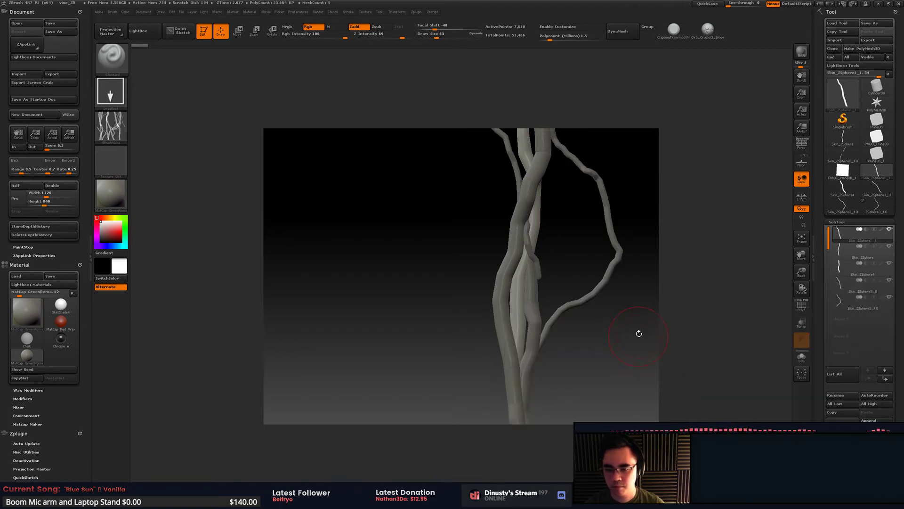
Step: Select the Skin_ZSphere subtool and smooth the kink at the bend near its upper end
alt+drag(631, 292, 620, 257)
key(space)
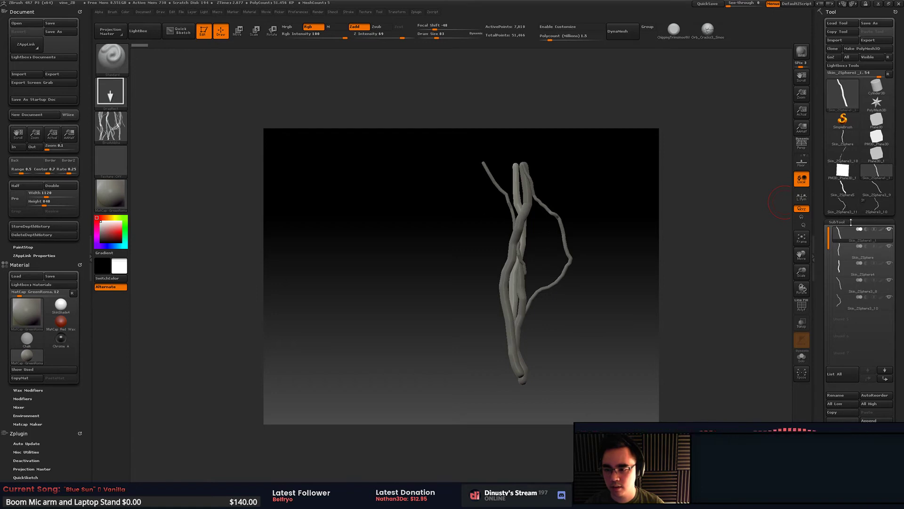
drag(688, 259, 632, 337)
alt+drag(631, 226, 611, 381)
mouse_move(573, 291)
alt+mouse_down()
mouse_move(545, 293)
mouse_move(541, 304)
alt+mouse_up()
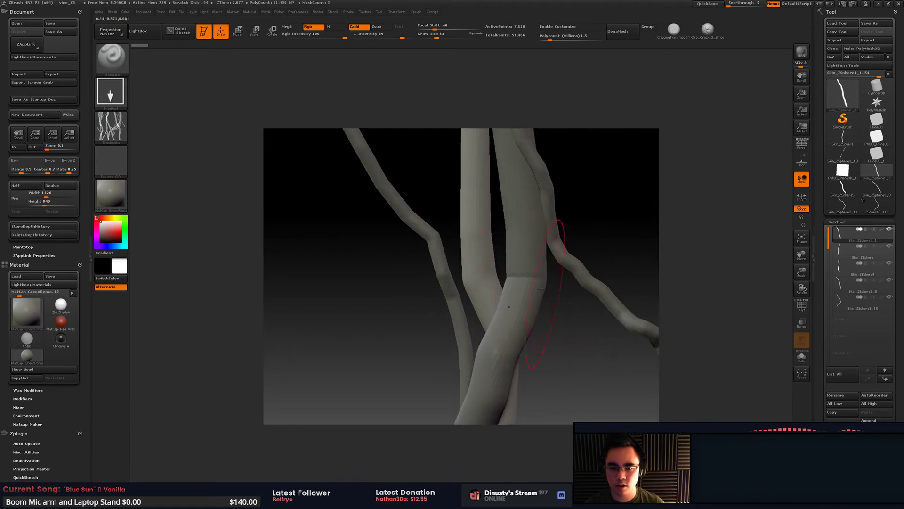
shift+drag(494, 240, 500, 283)
alt+click(521, 271)
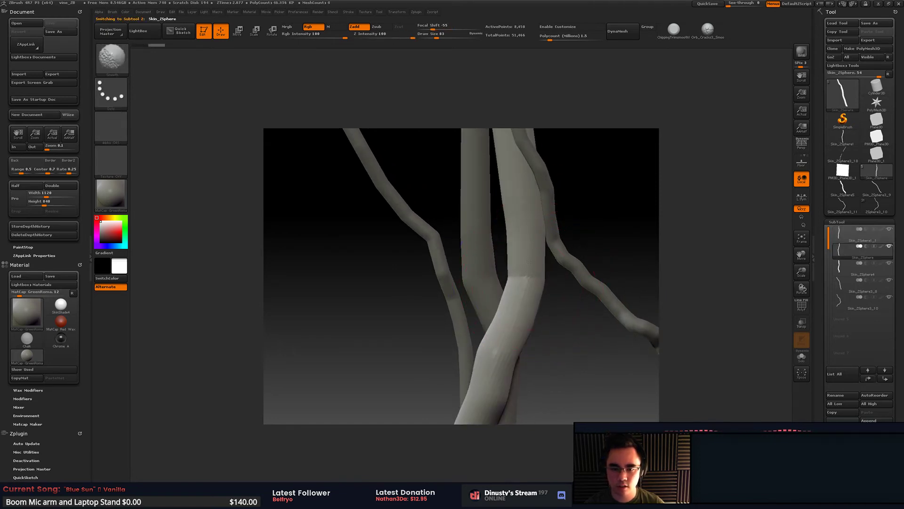
mouse_move(520, 272)
right_down()
mouse_move(529, 281)
mouse_move(524, 214)
mouse_move(539, 304)
right_up()
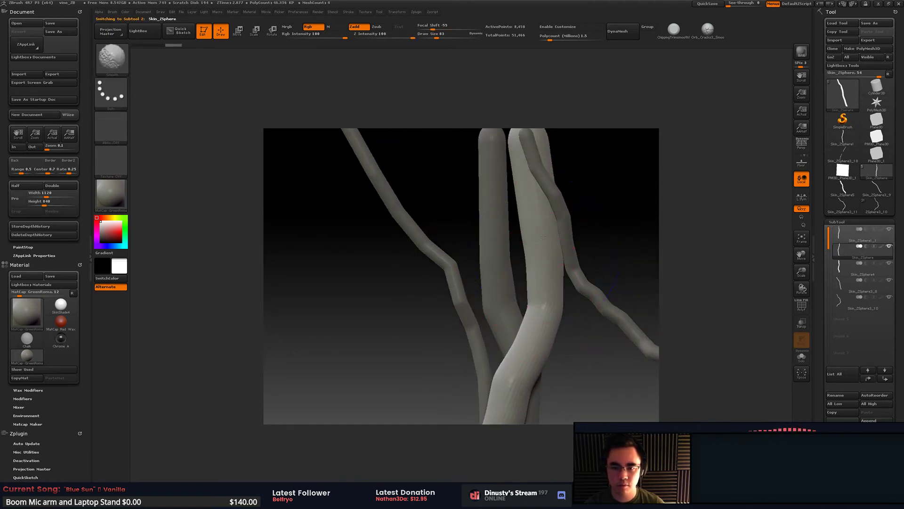
shift+drag(538, 297, 543, 214)
mouse_move(543, 215)
alt+right_down()
mouse_move(561, 305)
mouse_move(584, 165)
alt+right_up()
key(f)
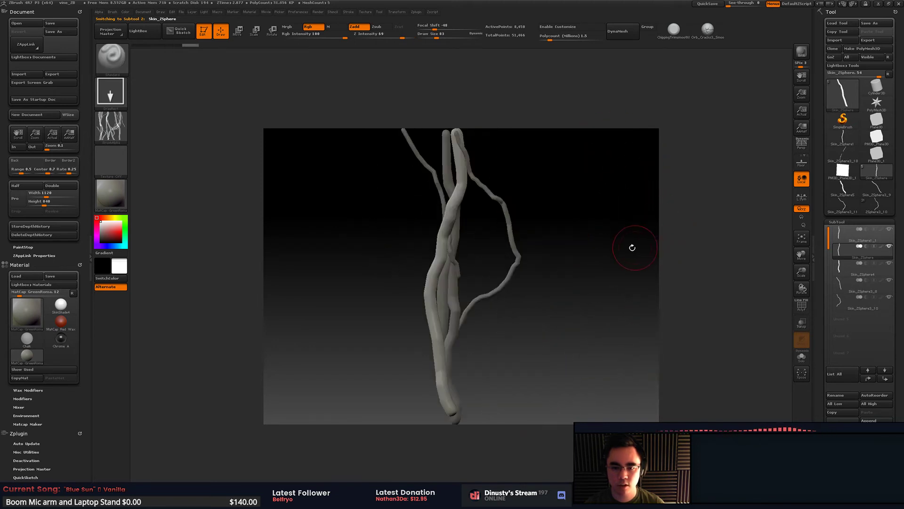
drag(594, 278, 635, 276)
Step: Switch back to the ZSphere tool that holds all the root subtools
mouse_move(855, 175)
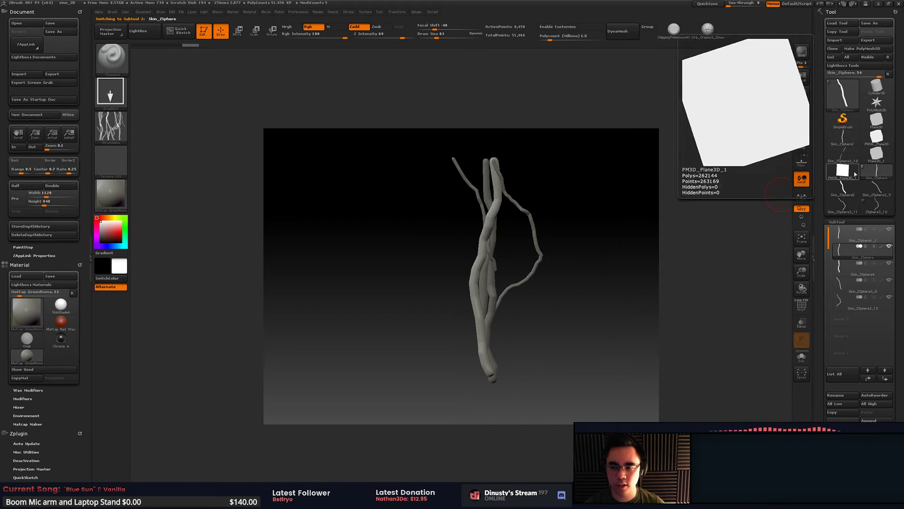
click(876, 204)
drag(634, 243, 668, 265)
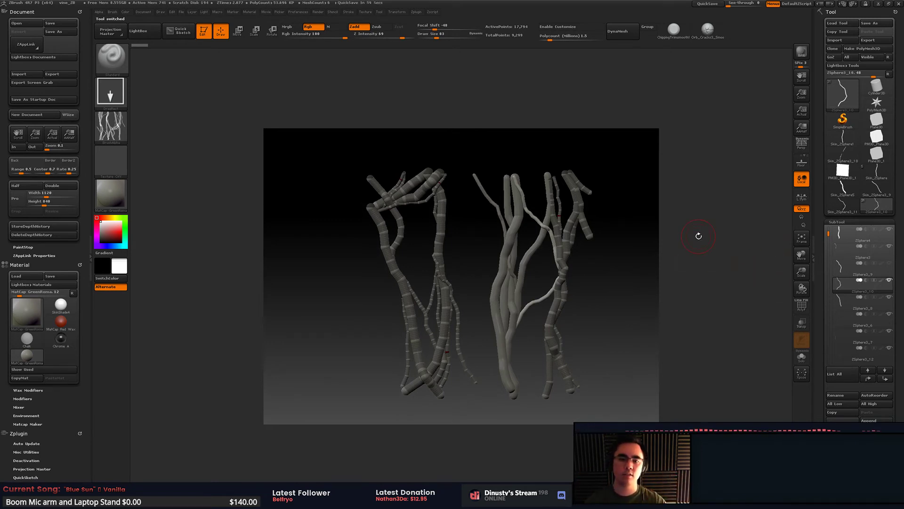
drag(582, 271, 664, 257)
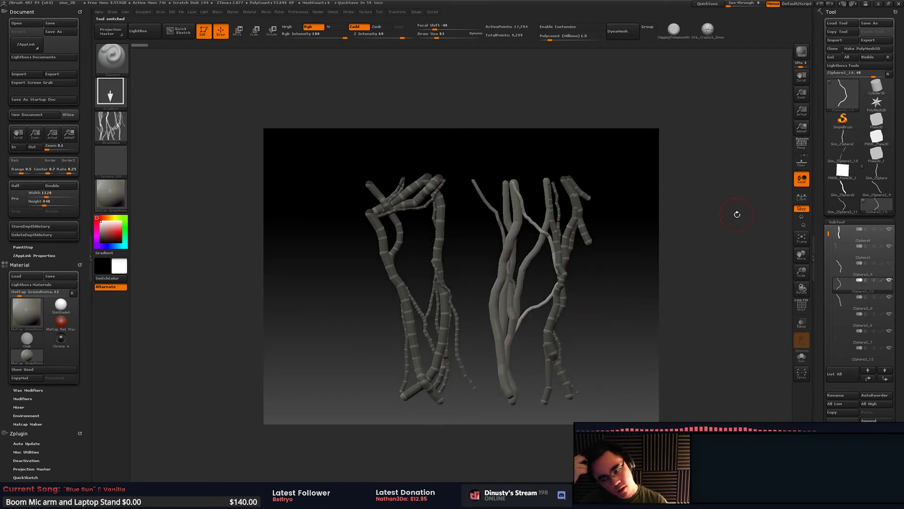
Step: Examine the root bundles from several angles and look over the roof of the ruin scene in Unreal Editor
drag(590, 260, 620, 272)
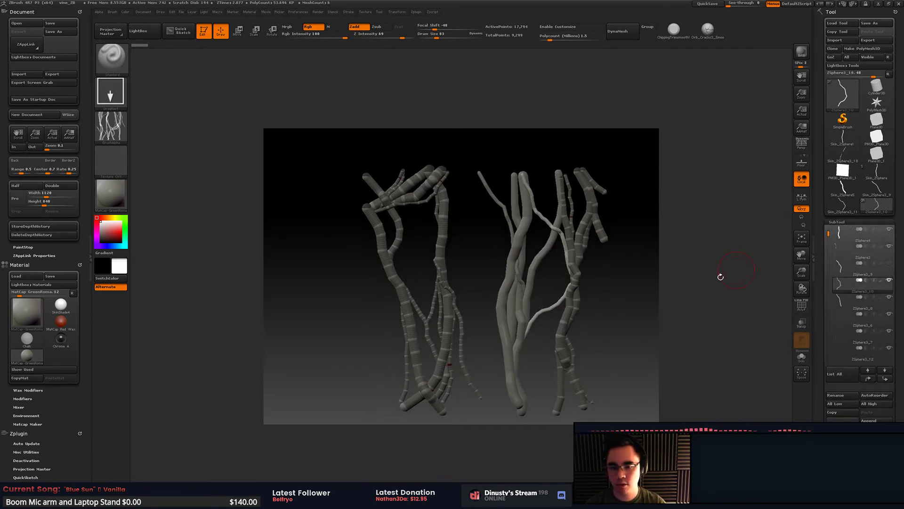
drag(721, 276, 700, 260)
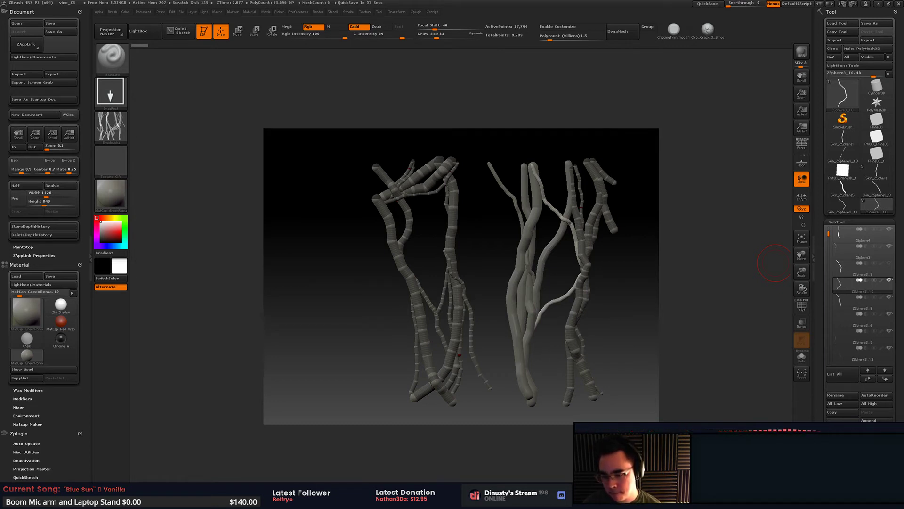
key(alt+Tab)
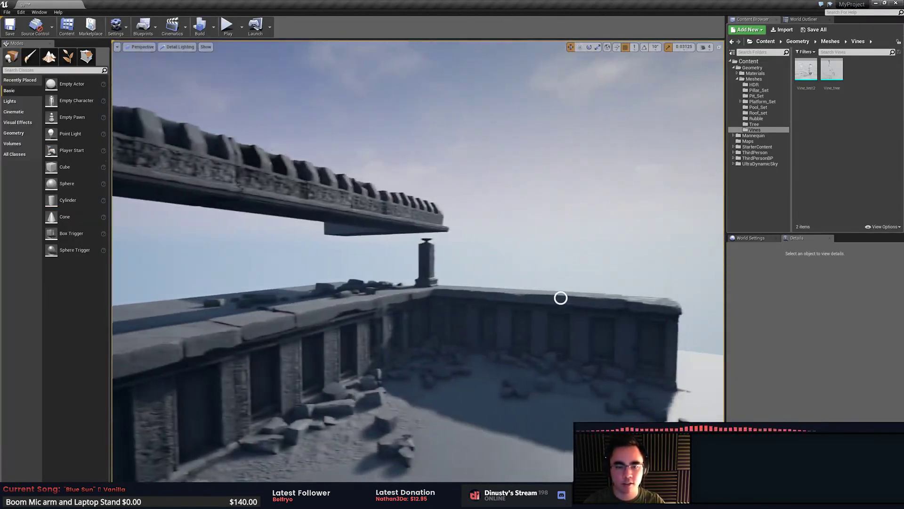
right_drag(561, 298, 443, 333)
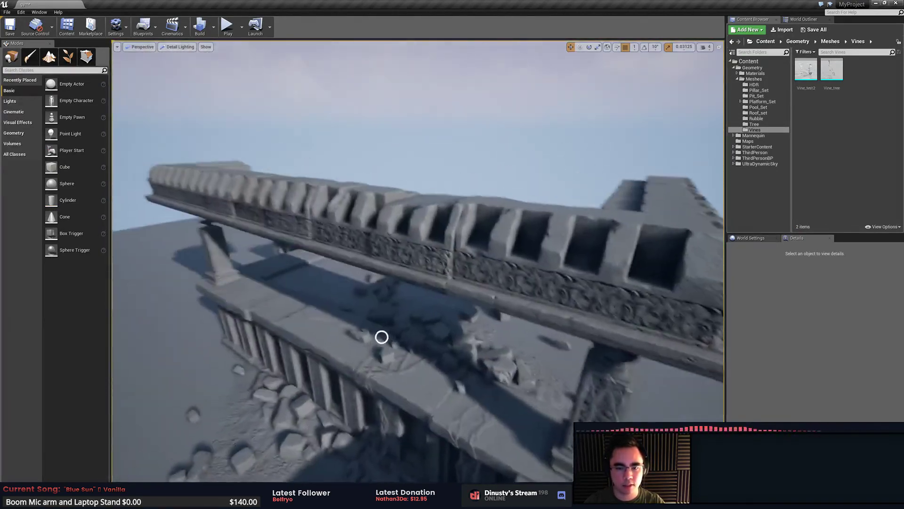
right_drag(382, 337, 500, 307)
key(alt+Tab)
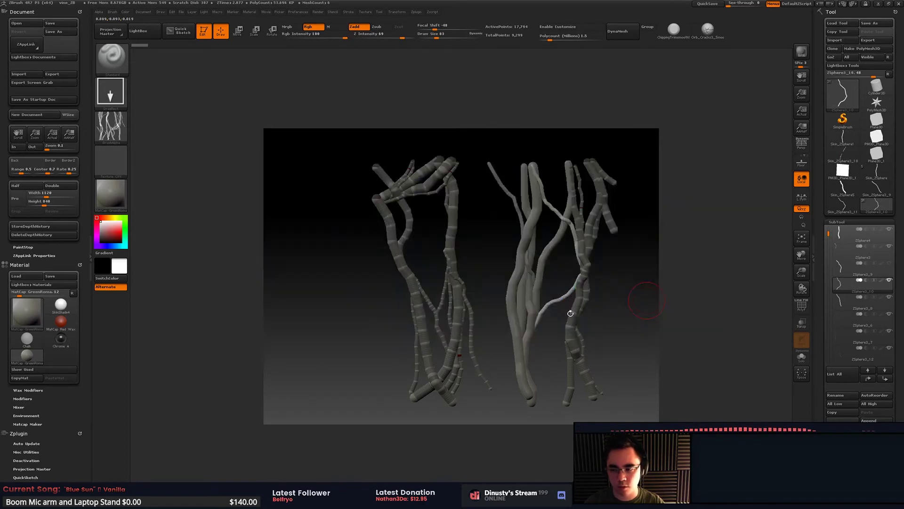
Step: Switch back to Unreal Editor and inspect the vine-covered pillar, the carved walls and the scattered rubble
key(alt+Tab)
right_drag(570, 313, 497, 324)
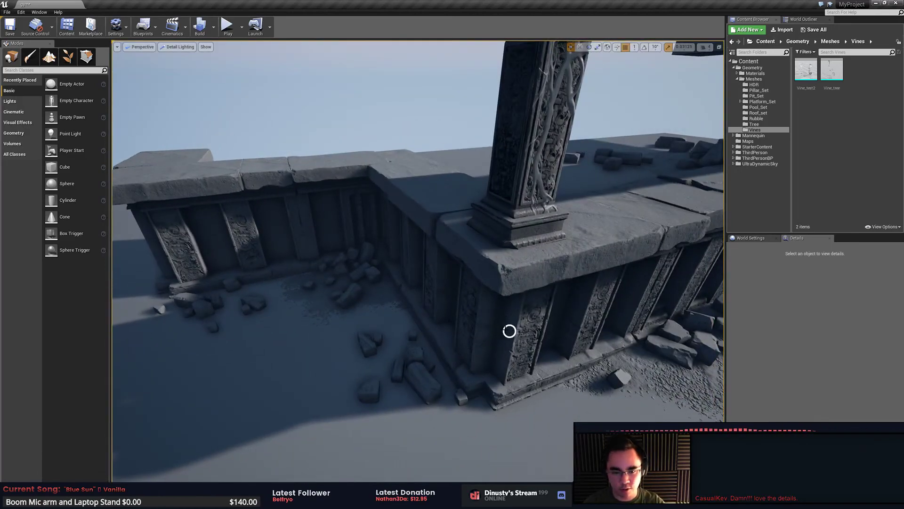
right_drag(510, 331, 534, 362)
click(521, 324)
click(532, 370)
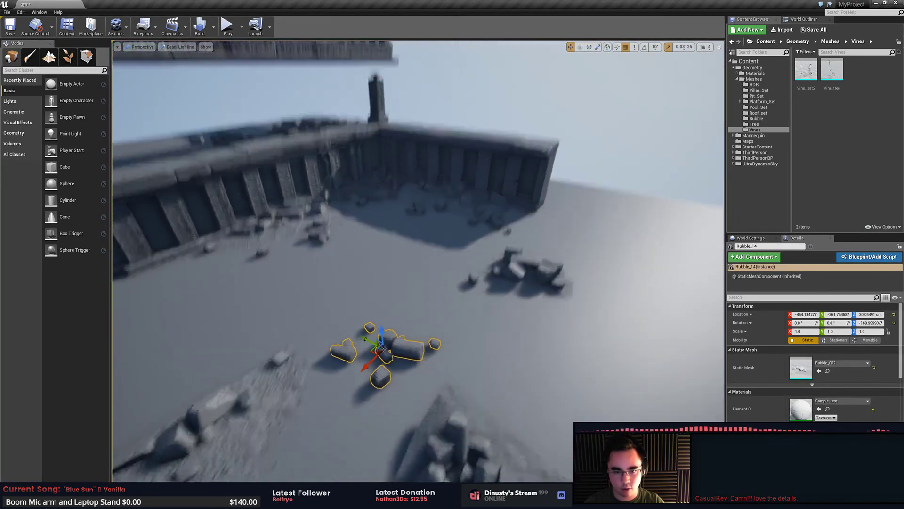
click(519, 276)
key(Escape)
right_drag(481, 369, 453, 330)
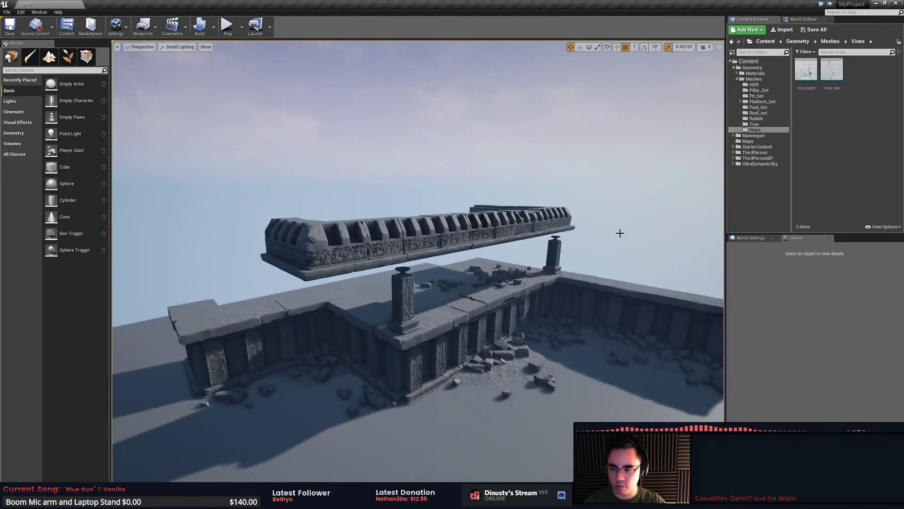
right_drag(536, 298, 515, 269)
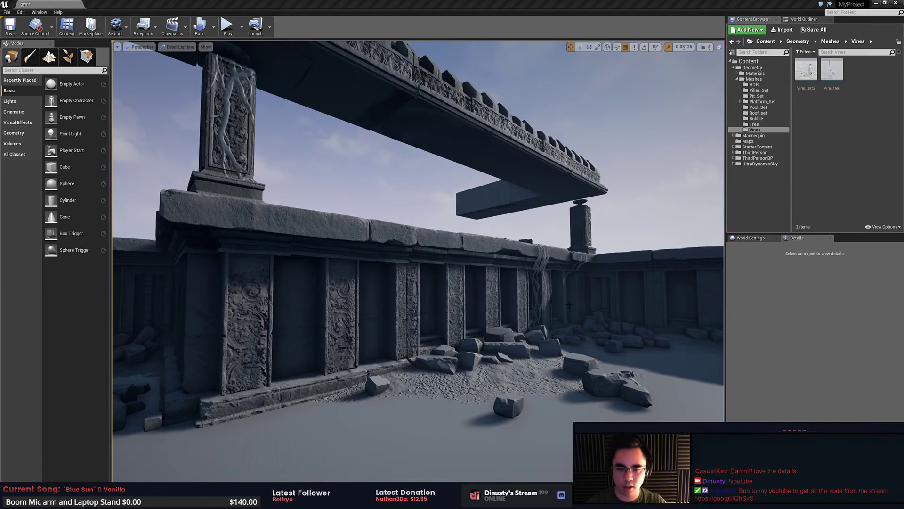
Step: Examine the vines hanging over the wall and fly back for an overview of the ruin and rubble piles
key(s)
right_drag(551, 270, 588, 296)
right_click(623, 278)
click(602, 257)
click(618, 261)
key(Escape)
key(s)
key(w)
key(a)
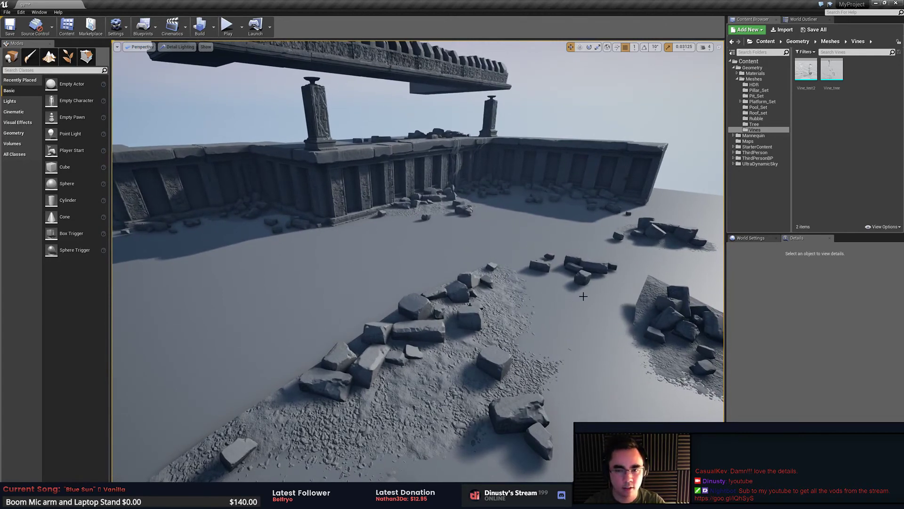
Step: Close Unreal Editor without saving the gym level
click(895, 2)
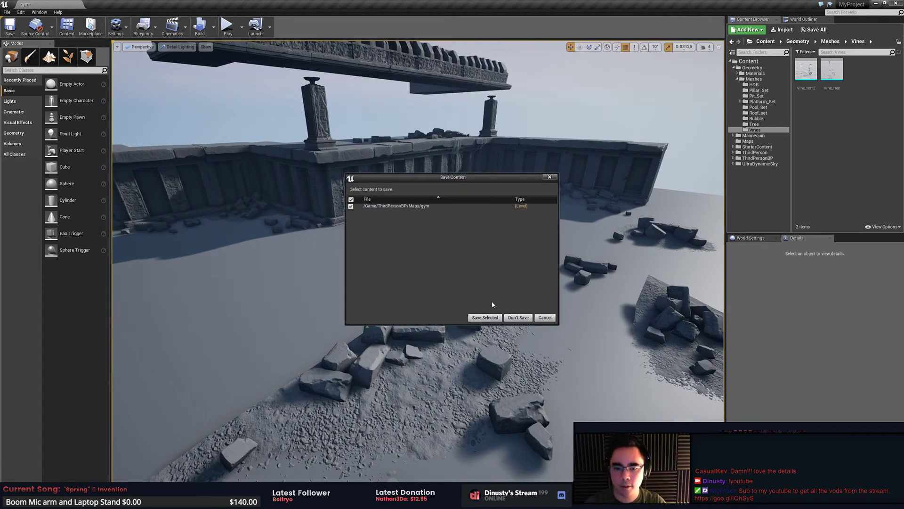
click(519, 318)
Step: Compare the gathered skins in the Skin_ZSphere tool with the ZSphere roots, and select the ZSphere1_4 root
drag(616, 279, 569, 277)
drag(669, 254, 568, 263)
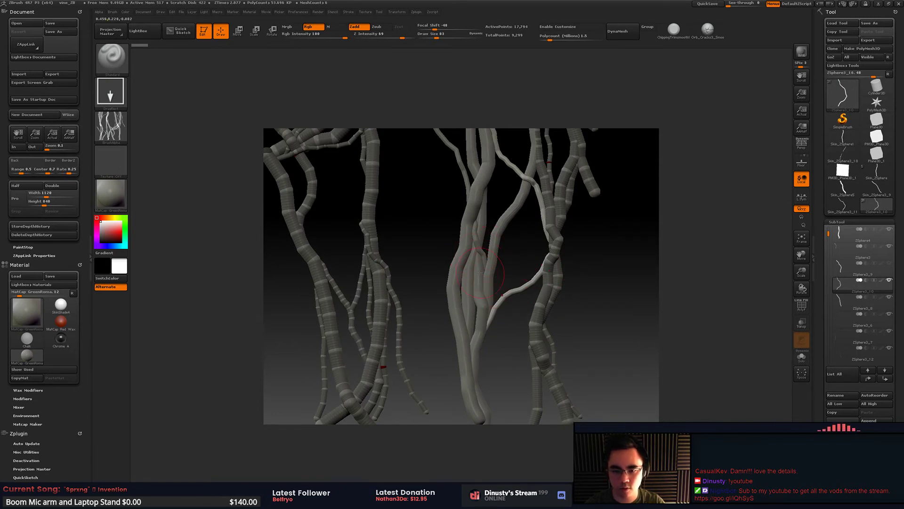
click(876, 171)
drag(627, 244, 669, 244)
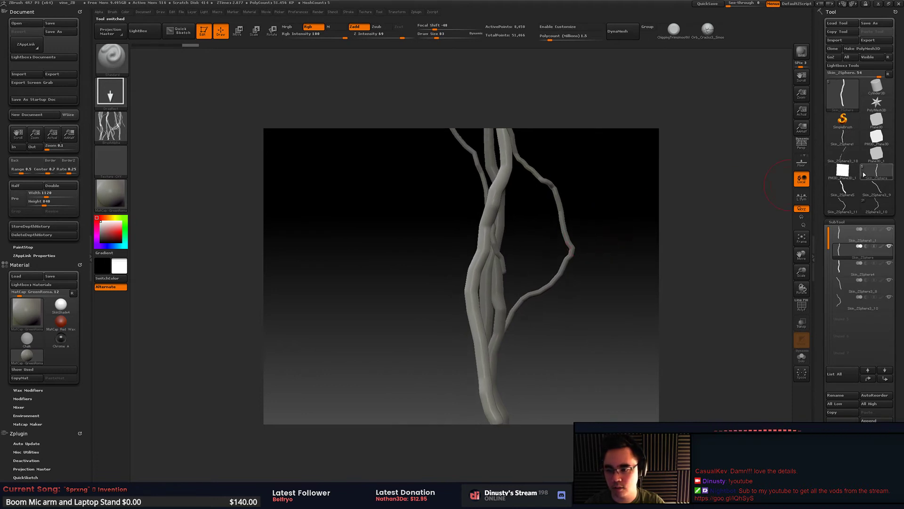
mouse_move(869, 174)
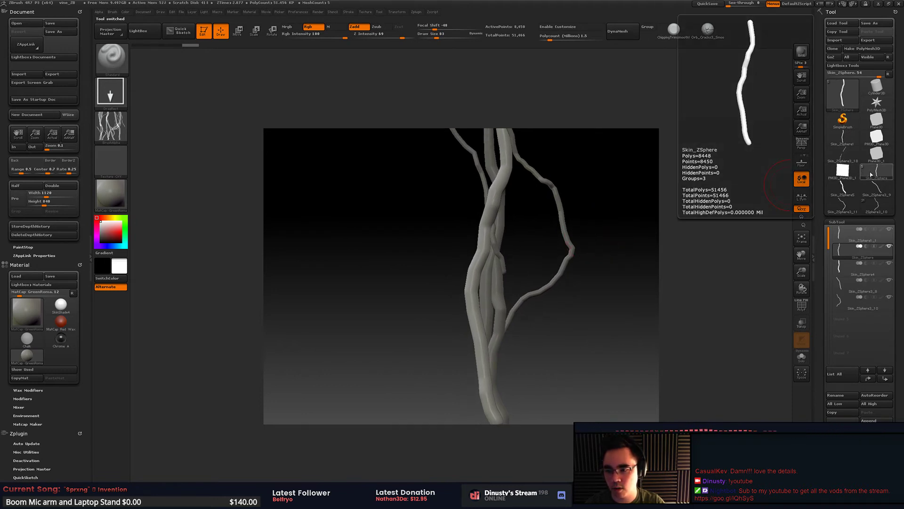
mouse_move(846, 100)
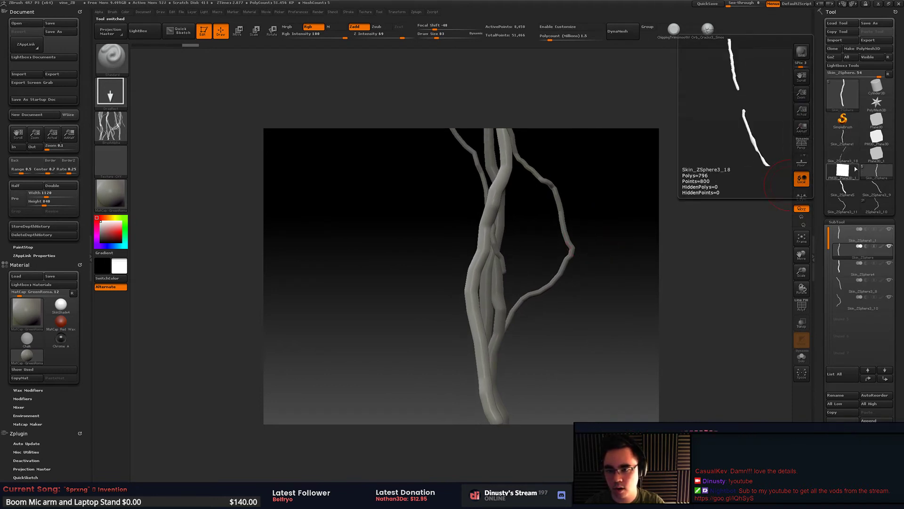
click(878, 207)
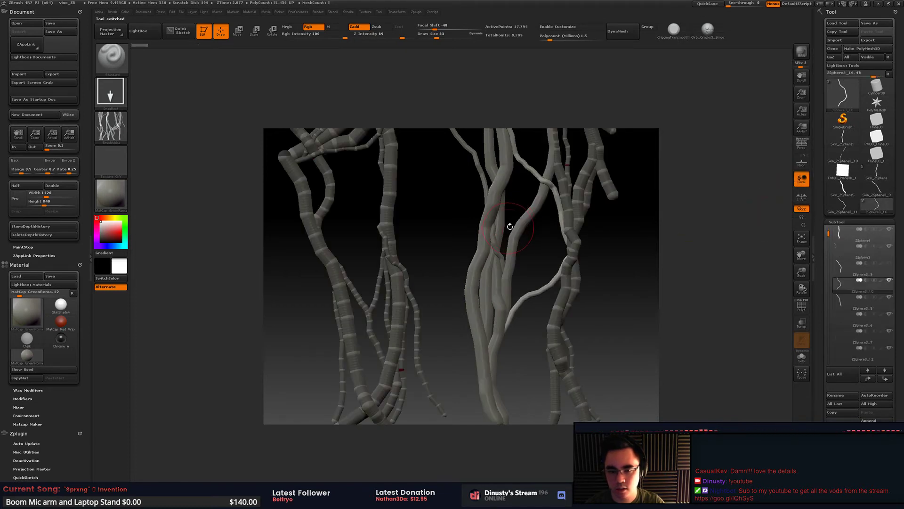
alt+click(535, 212)
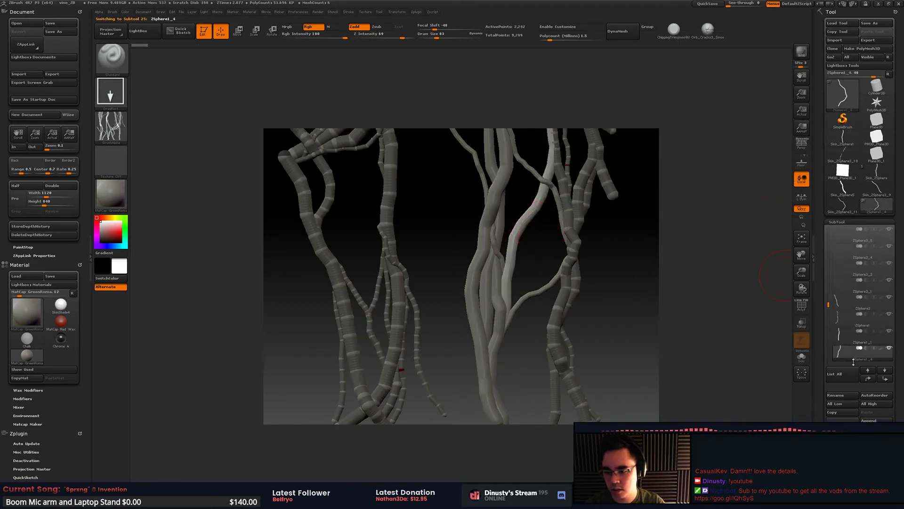
Step: Switch to the Skin_ZSphere tool and append Skin_ZSphere3_9 to it as a subtool
click(876, 172)
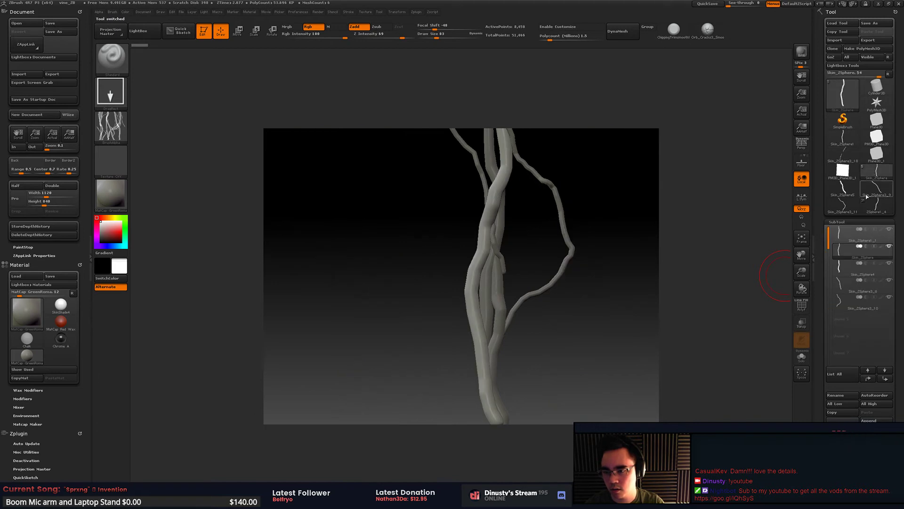
click(871, 420)
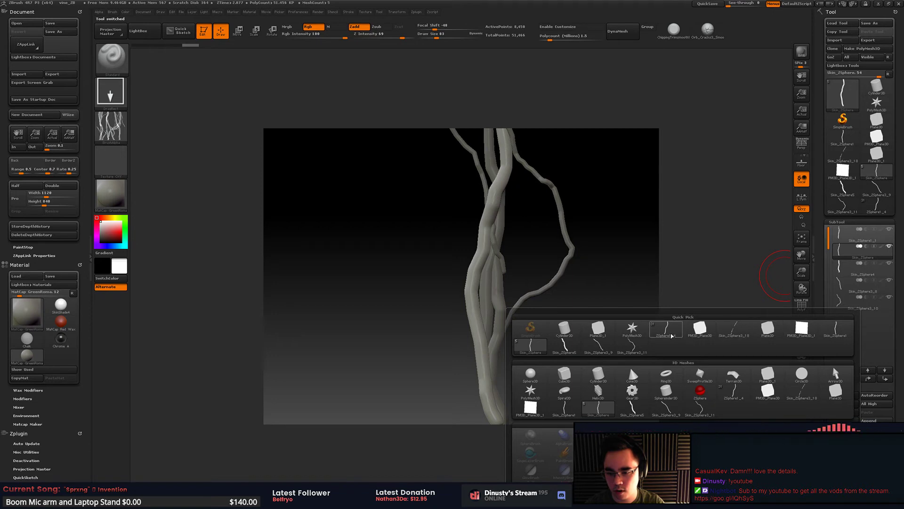
mouse_move(719, 335)
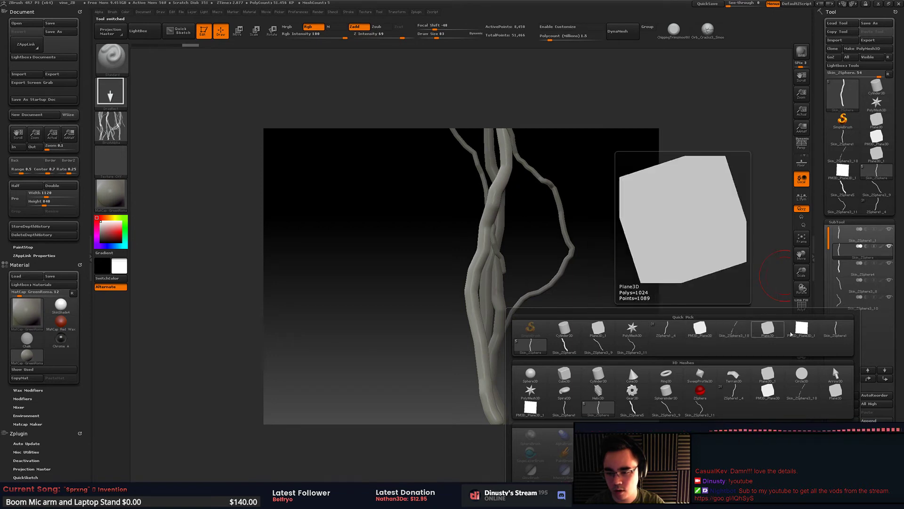
mouse_move(834, 332)
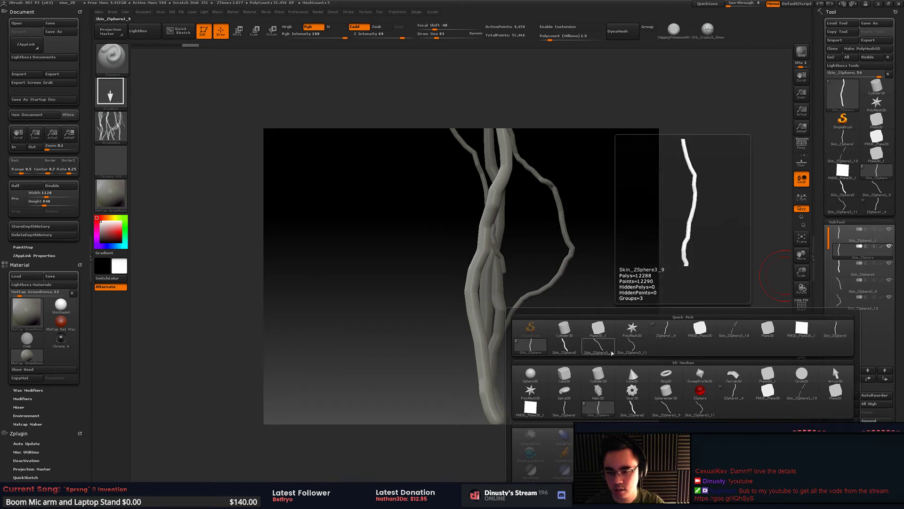
click(606, 353)
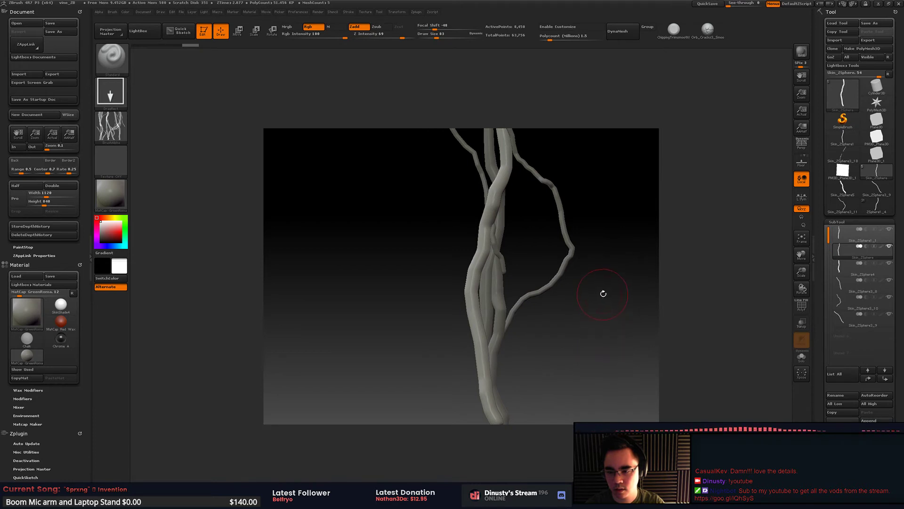
Step: Delete the Skin_ZSphere subtool from the gathered skins
drag(603, 293, 631, 269)
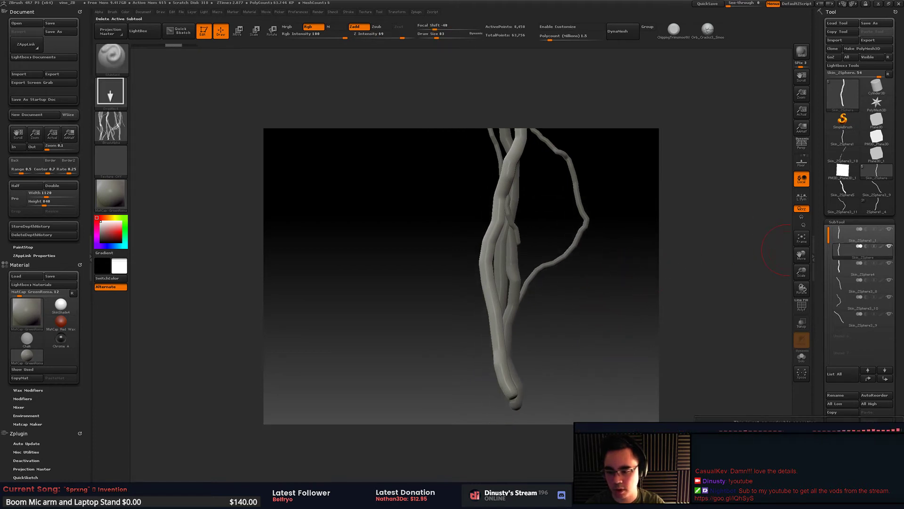
click(767, 442)
drag(667, 261, 662, 289)
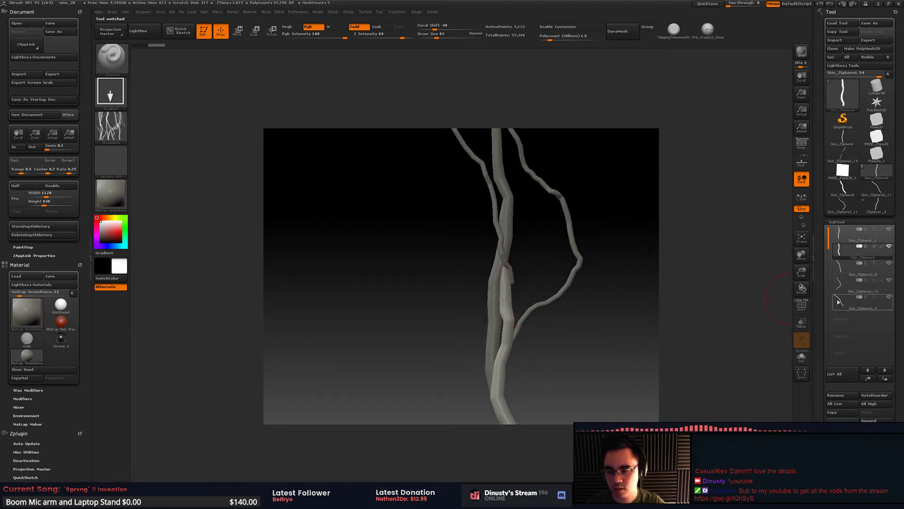
Step: Select the Skin_ZSphere4 subtool and append Skin_ZSphere3_11 to the tool
click(840, 278)
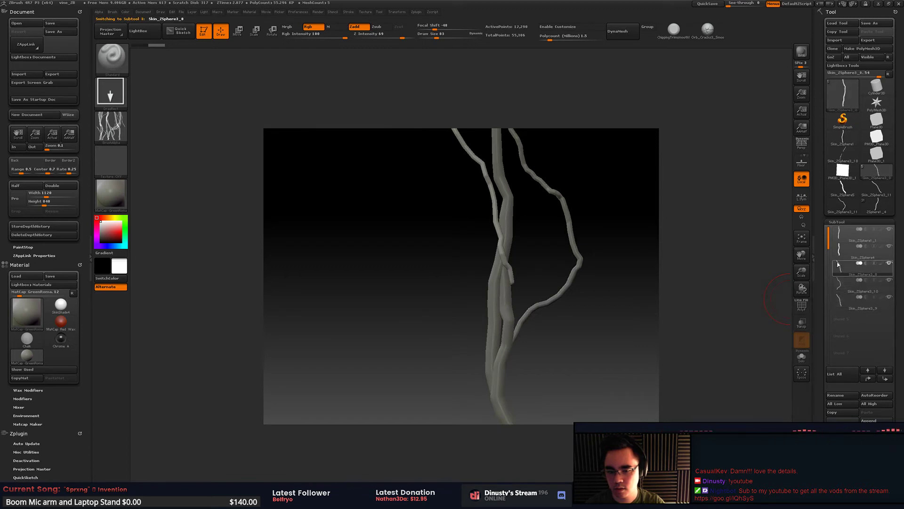
click(839, 235)
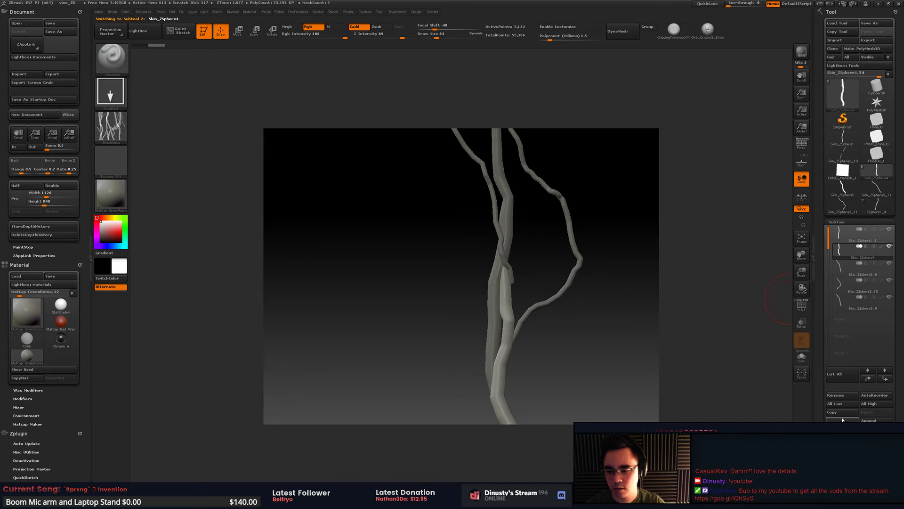
click(869, 420)
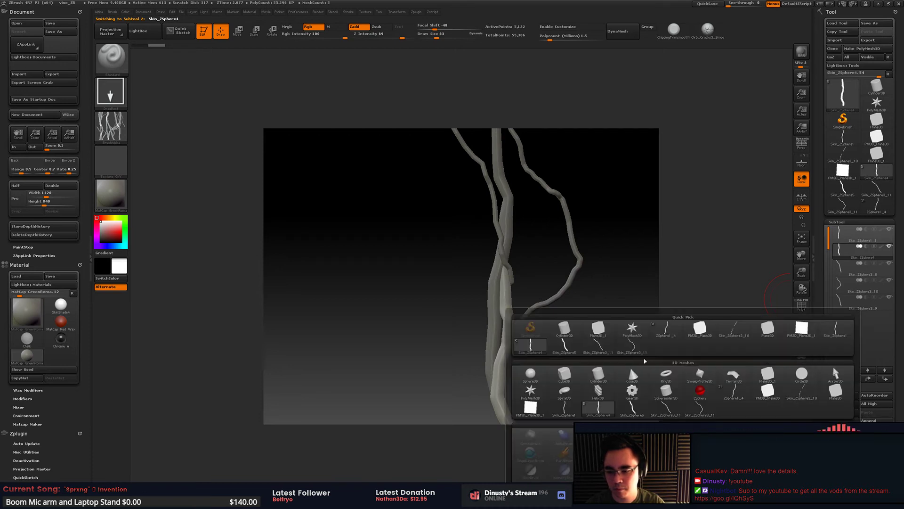
click(596, 349)
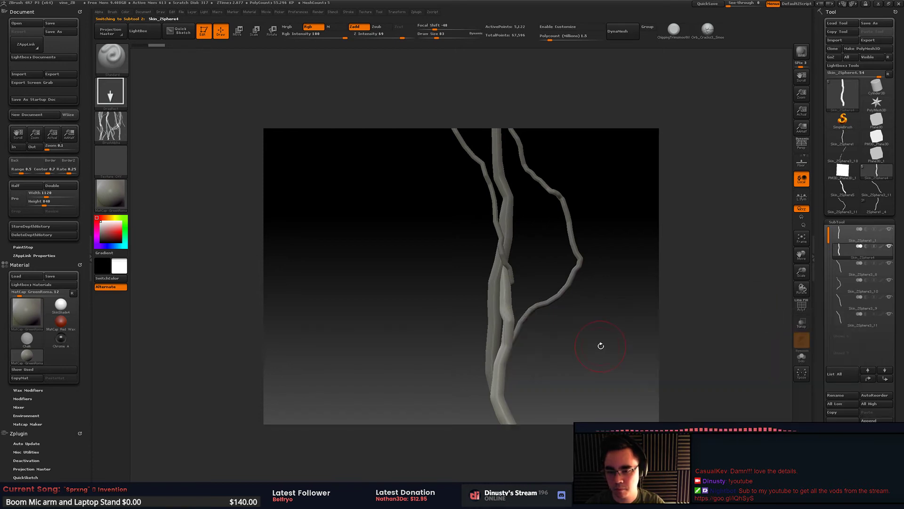
Step: Inspect the gathered skin subtools one by one from several angles and return to the ZSphere tool with all the roots
click(857, 233)
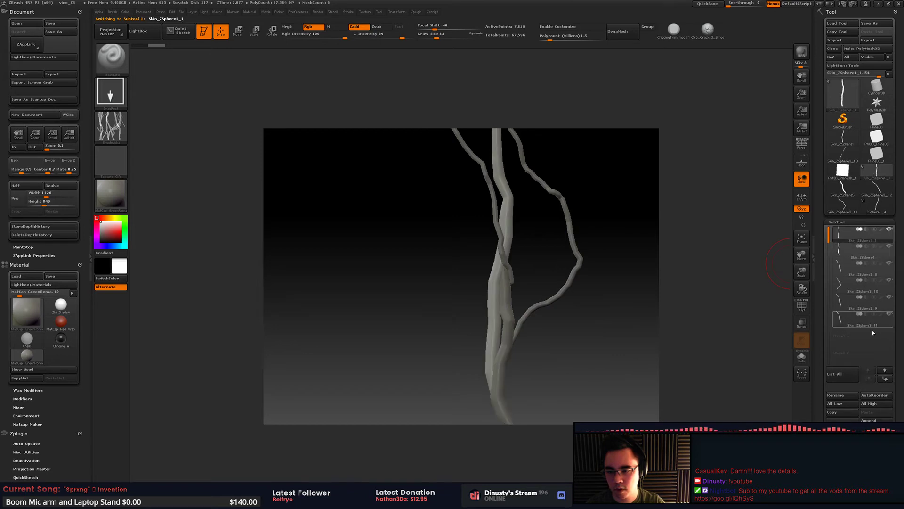
click(845, 254)
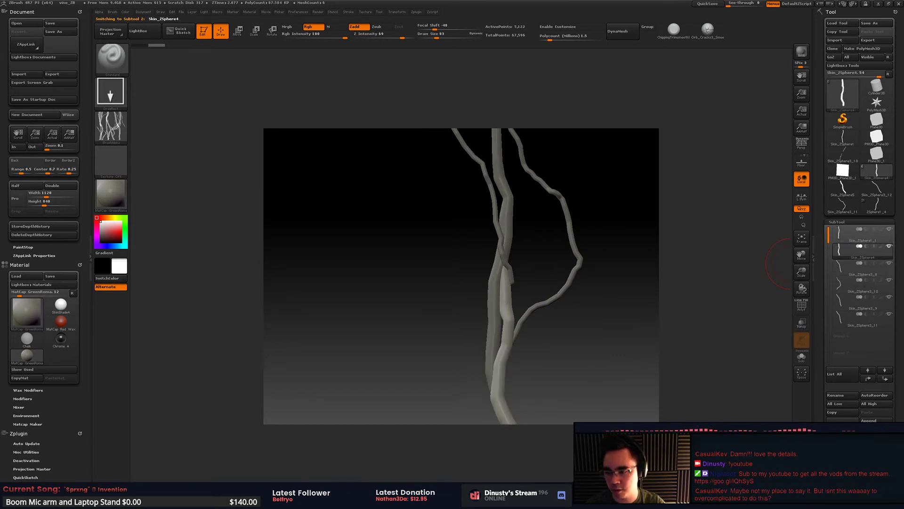
mouse_move(716, 297)
alt+right_down()
mouse_move(676, 306)
mouse_move(658, 294)
alt+right_up()
alt+drag(658, 294, 686, 253)
mouse_move(864, 190)
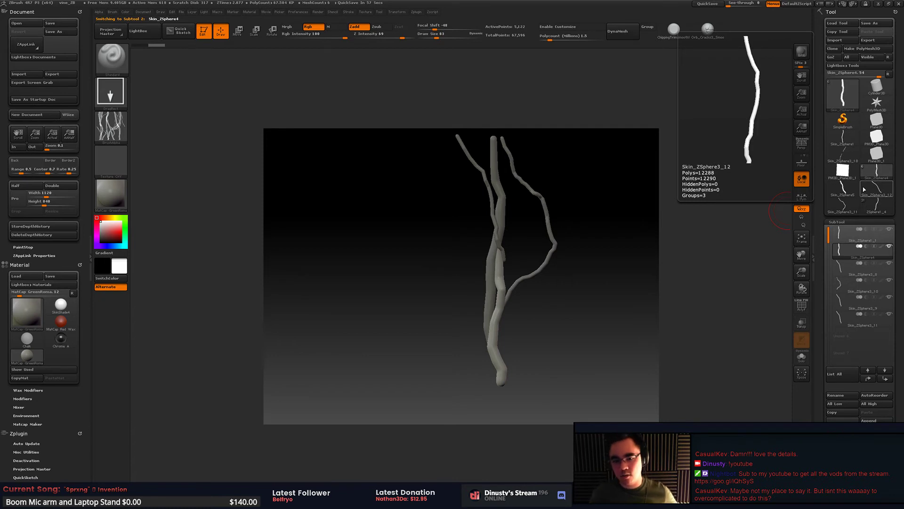
drag(540, 286, 579, 314)
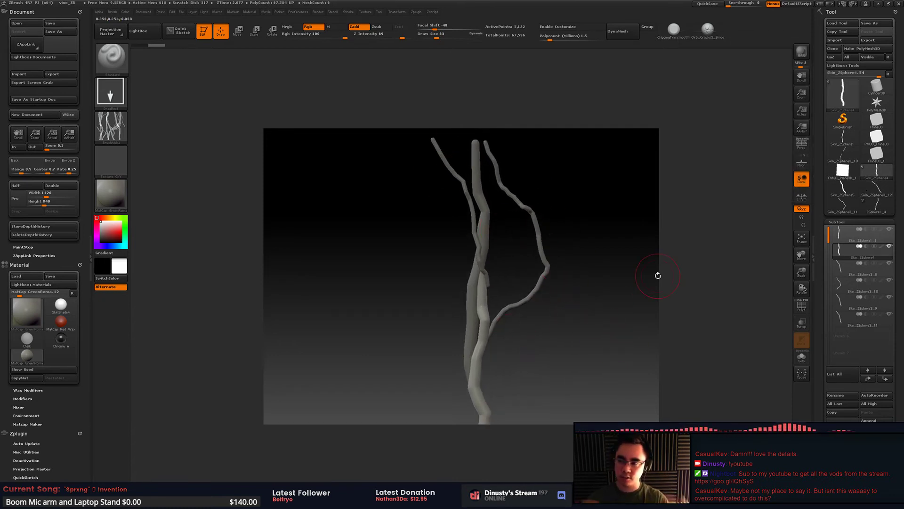
drag(613, 281, 631, 282)
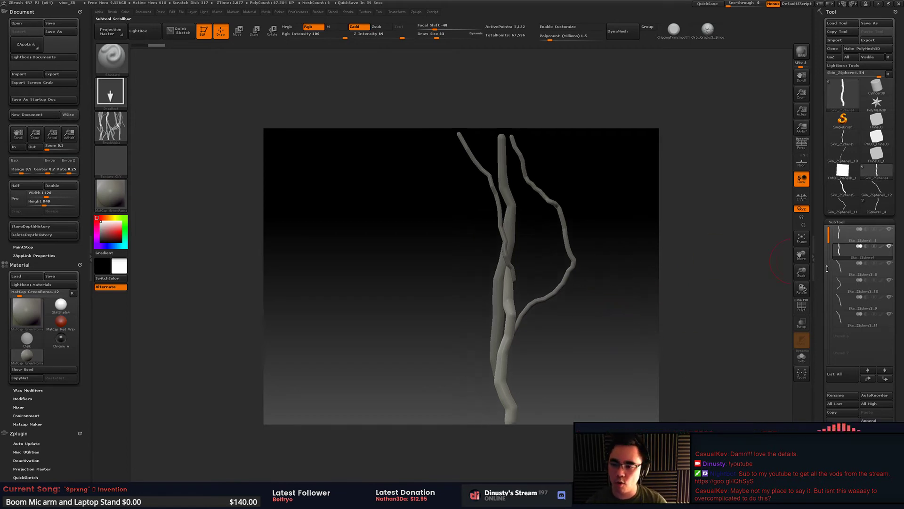
click(863, 281)
mouse_move(862, 282)
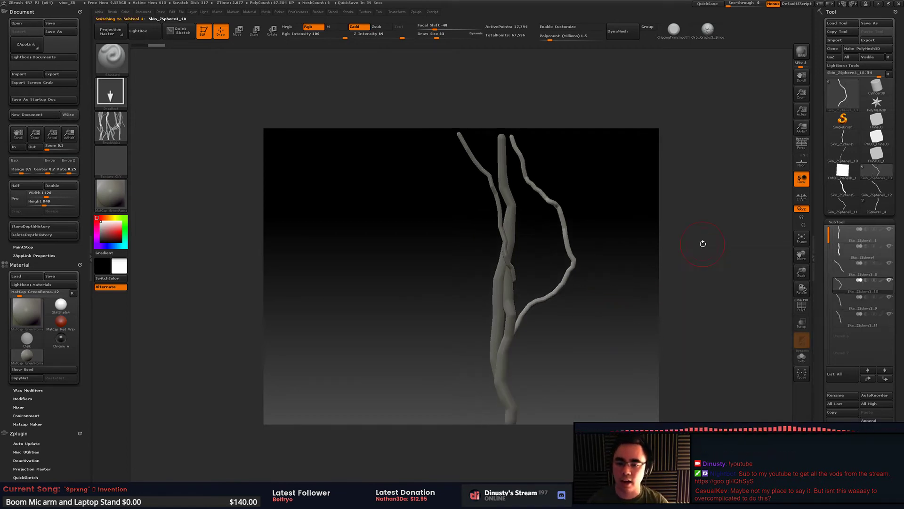
click(876, 205)
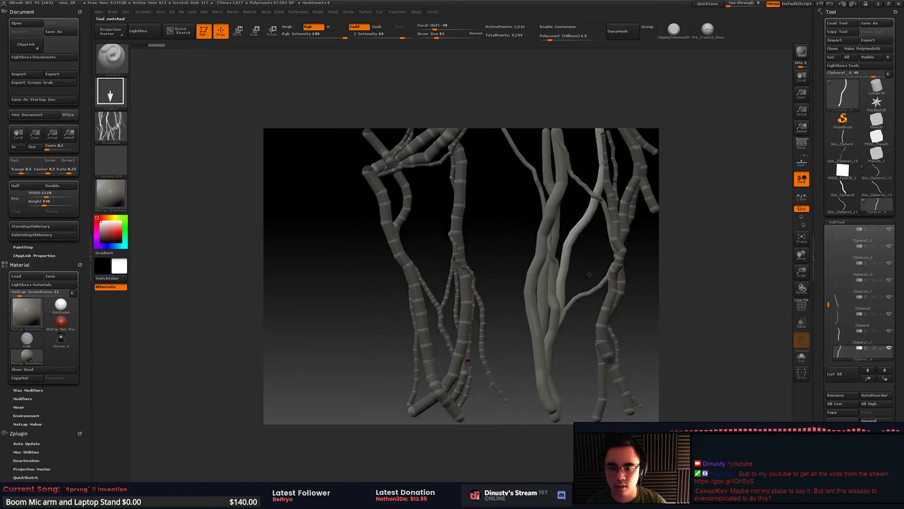
Step: Inspect the ZSphere roots from several angles, checking the ZSphere1 and ZSphere2 subtools against the Skin_ZSphere3_11 preview
drag(632, 278, 666, 276)
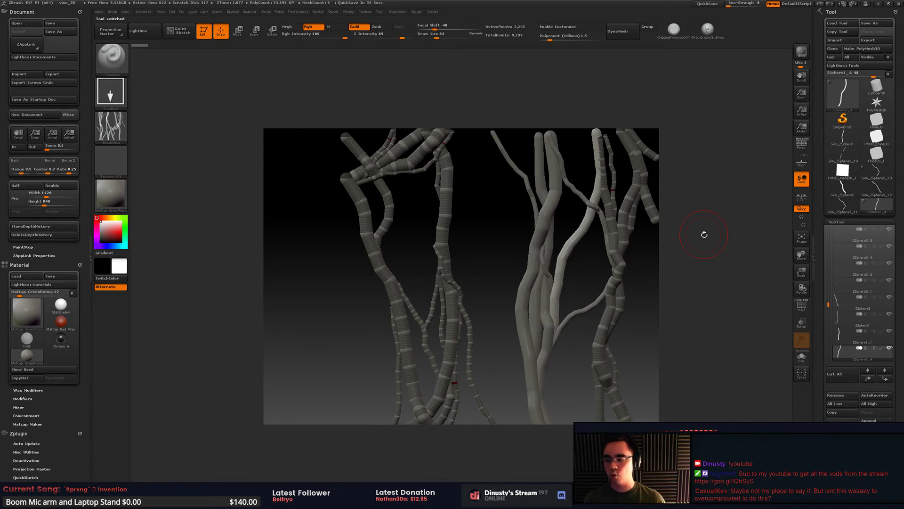
drag(694, 286, 680, 266)
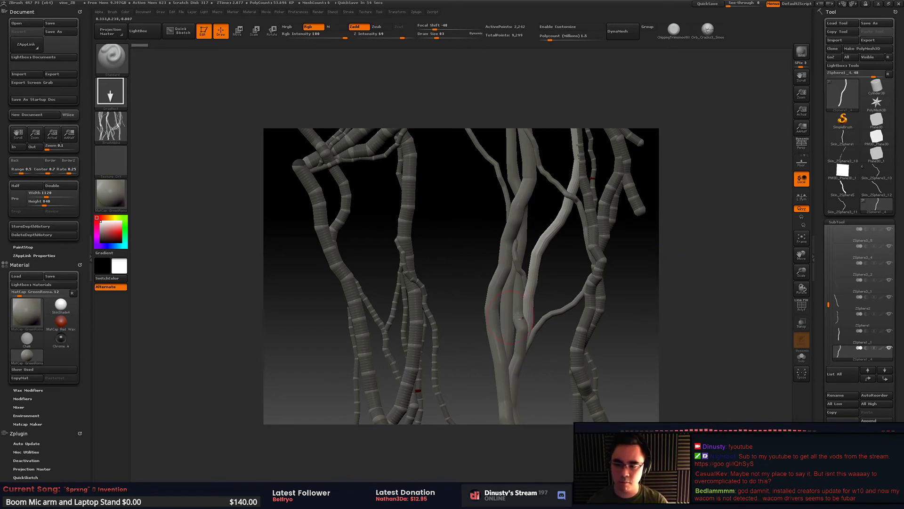
drag(679, 268, 604, 312)
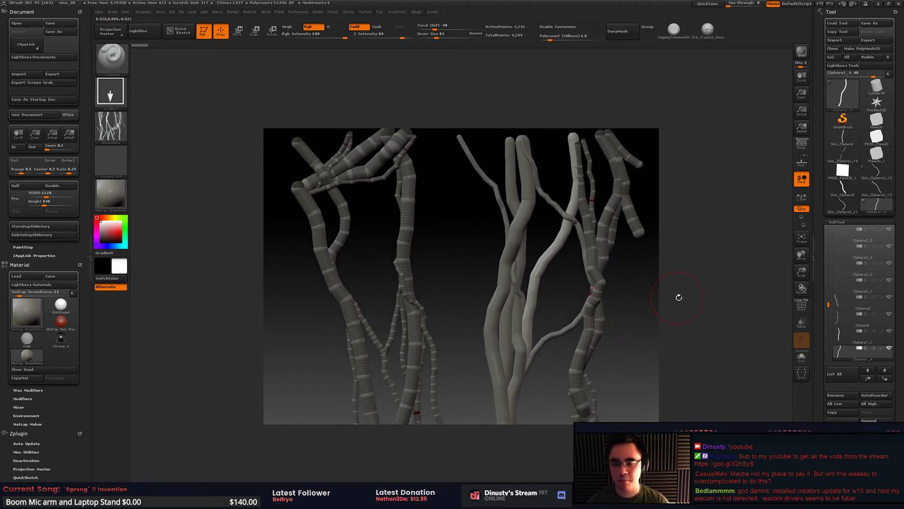
click(839, 324)
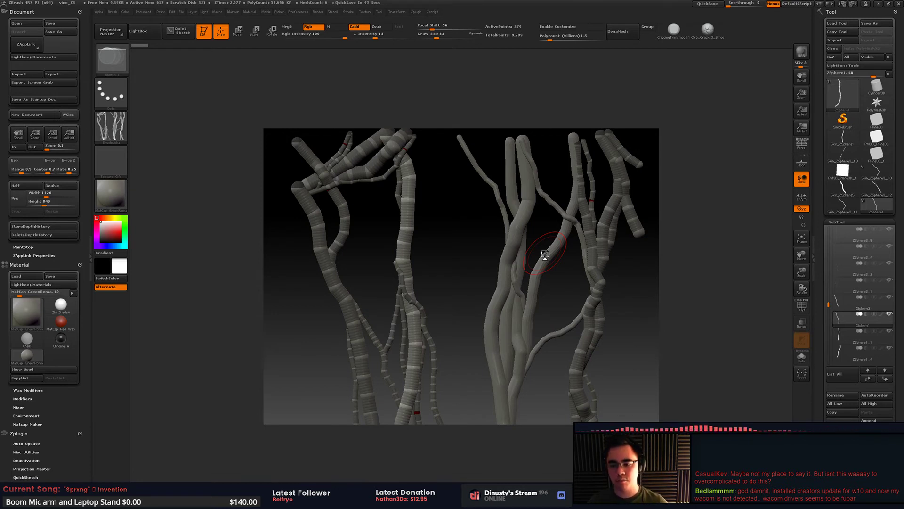
alt+drag(482, 224, 469, 196)
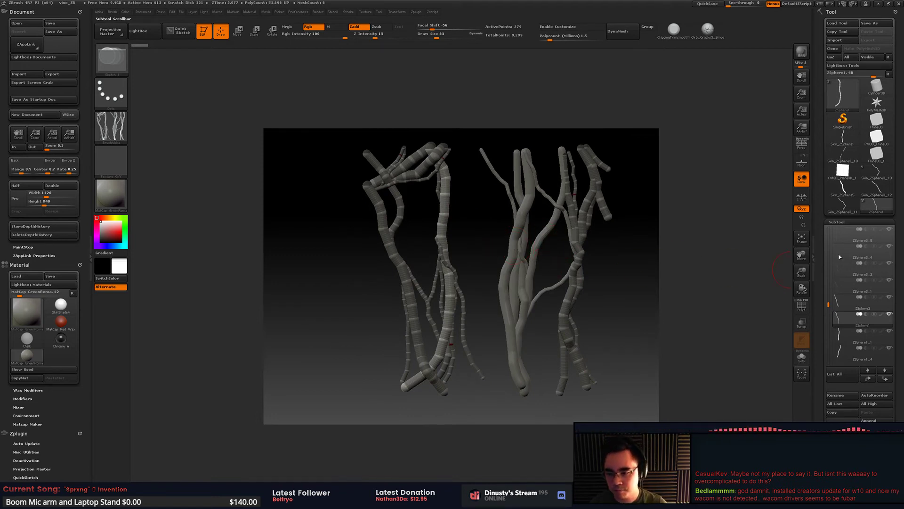
mouse_move(842, 200)
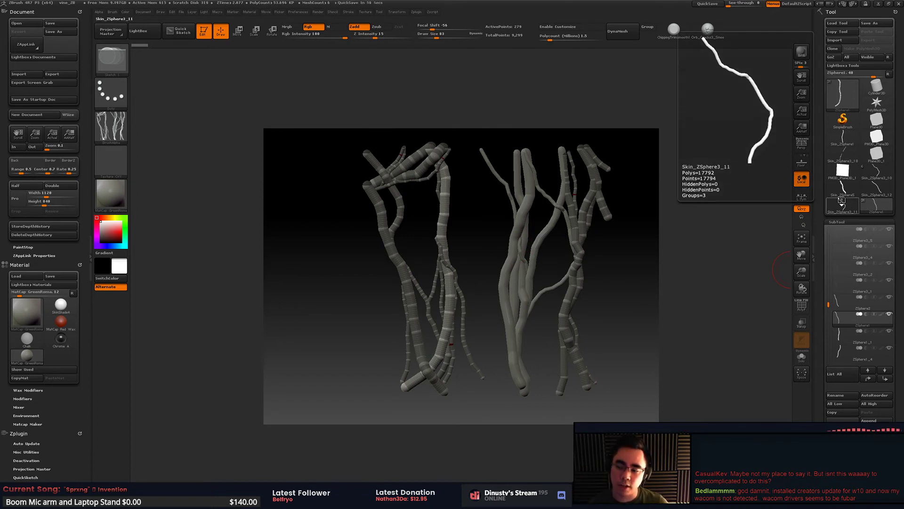
drag(723, 212, 782, 255)
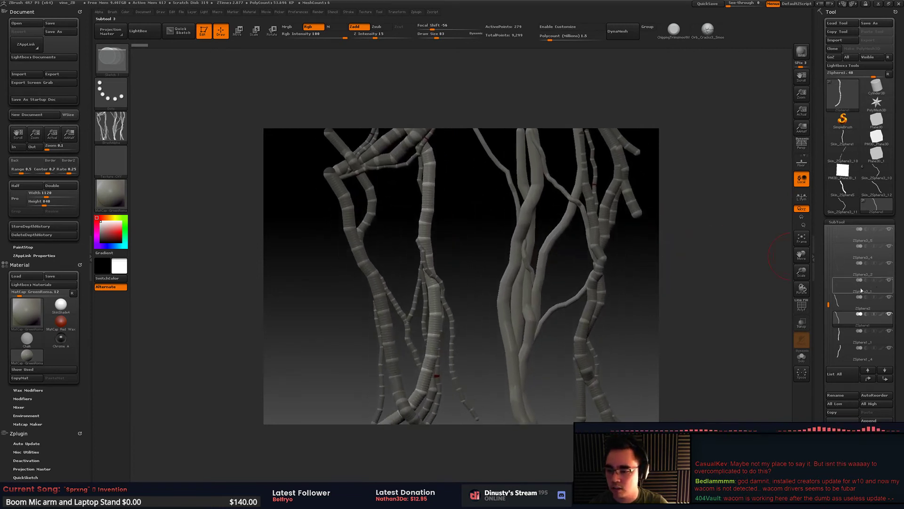
click(859, 298)
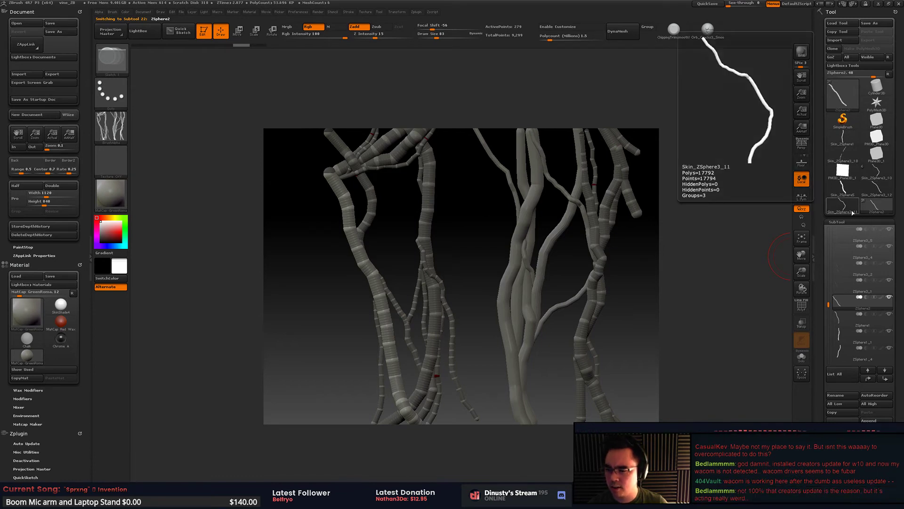
Step: Switch to the PM3D_Plane3D_1 tool and delete it
click(851, 96)
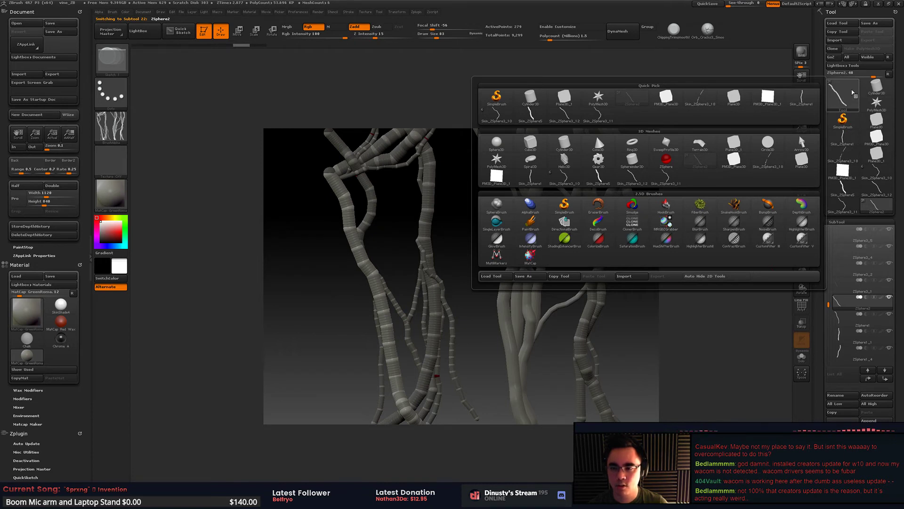
click(768, 97)
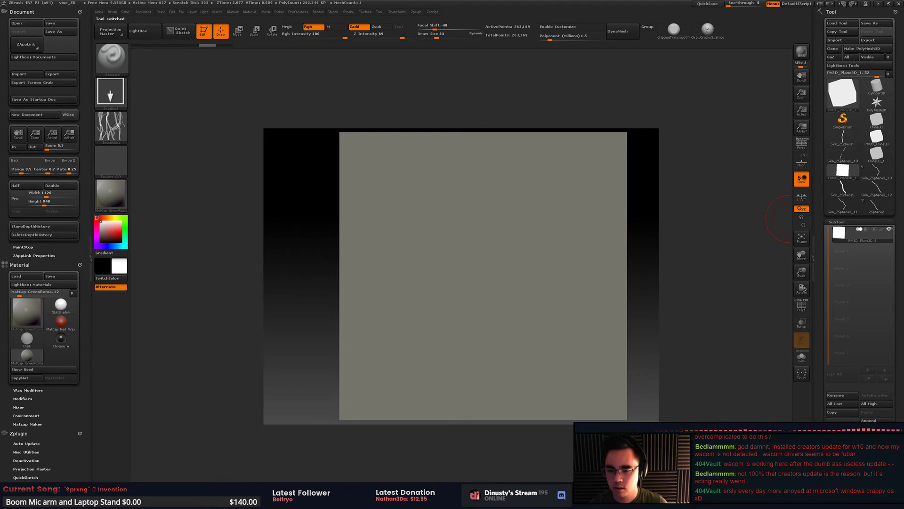
click(842, 439)
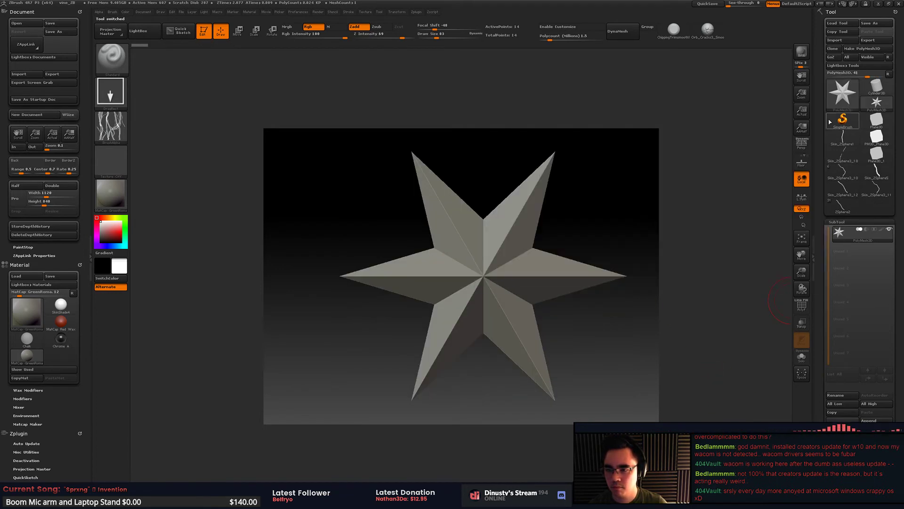
Step: Switch to the Skin_ZSphere3_11 tool and examine its single root mesh
click(839, 94)
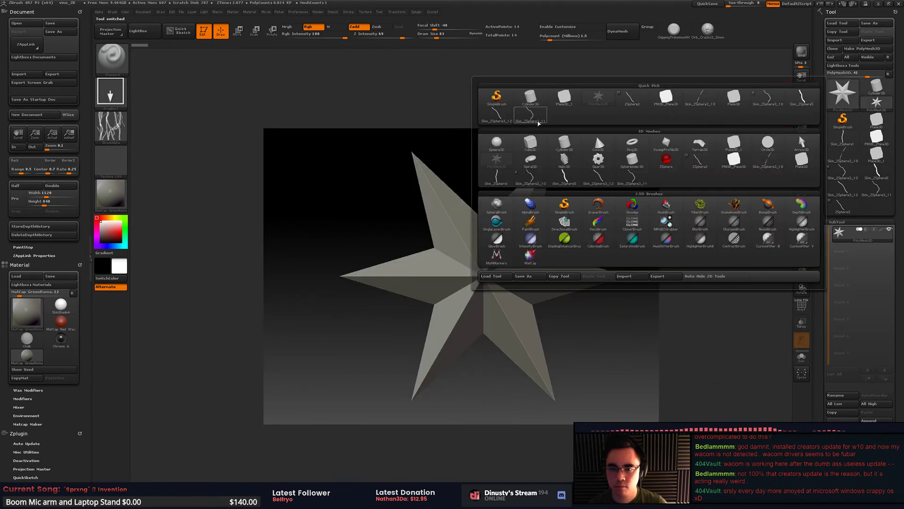
click(530, 116)
mouse_move(515, 155)
mouse_down()
mouse_move(622, 273)
mouse_move(617, 244)
mouse_up()
key(space)
key(space)
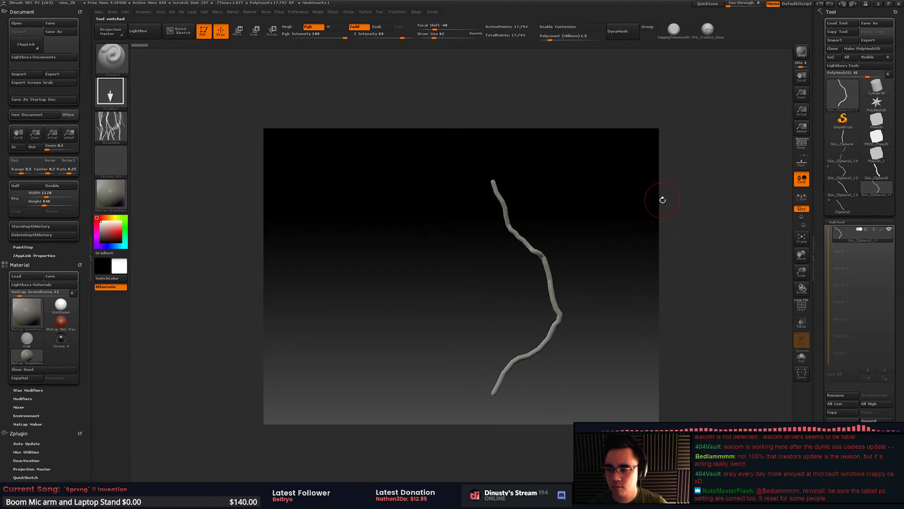
alt+drag(662, 199, 678, 240)
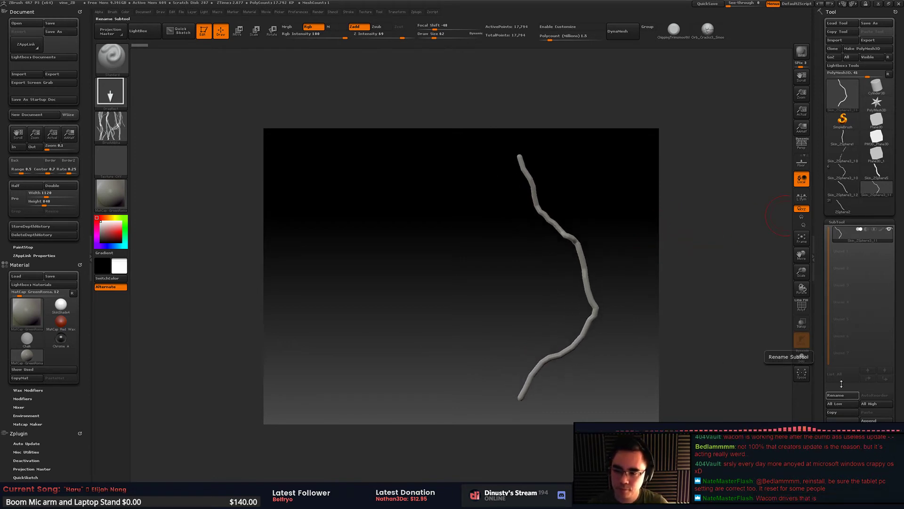
Step: Compare the individual skin tools with the gathered bundle to identify which root skins it already contains
click(844, 190)
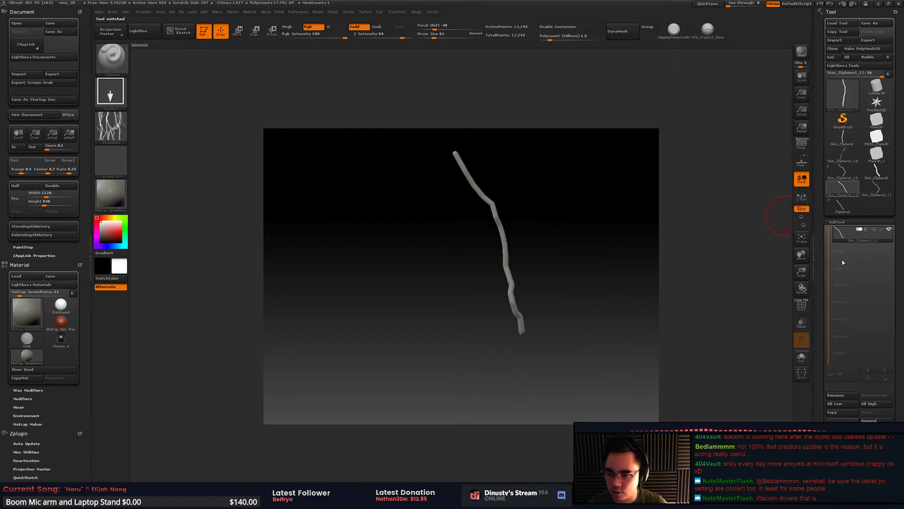
click(876, 194)
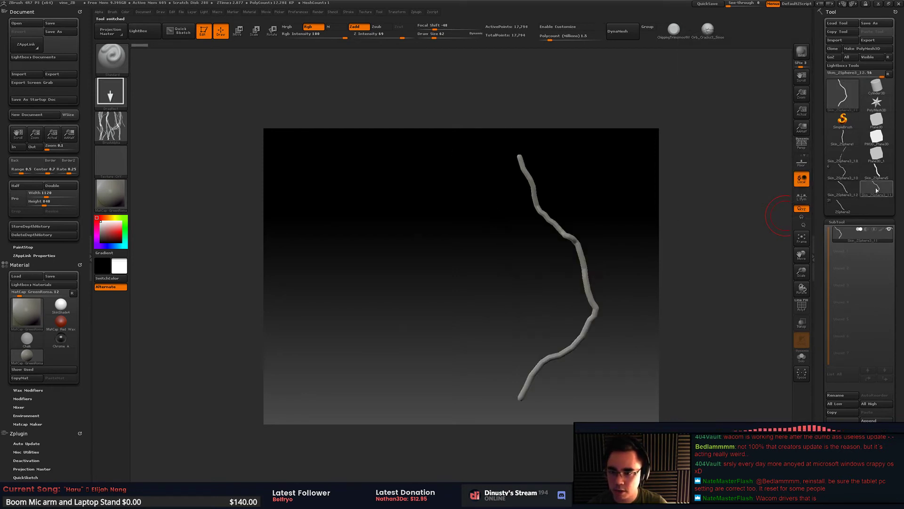
drag(781, 223, 709, 225)
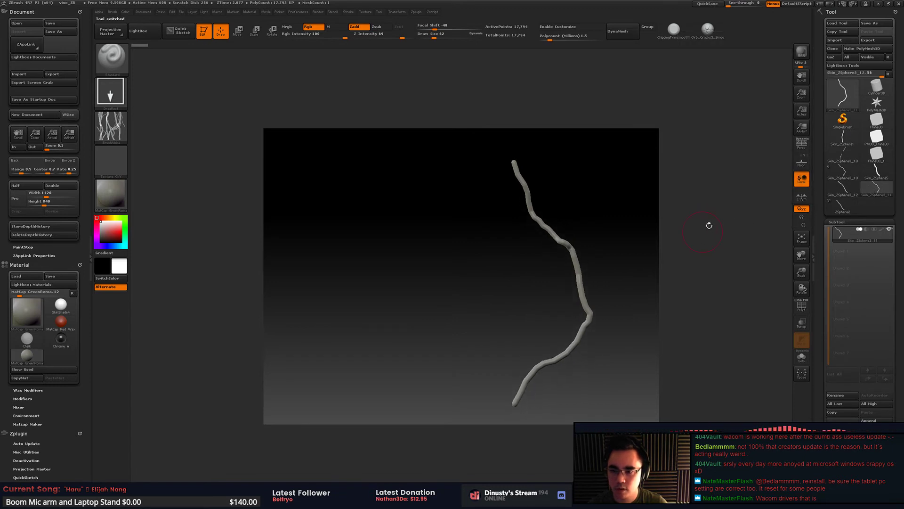
click(846, 189)
click(875, 188)
click(845, 173)
click(874, 169)
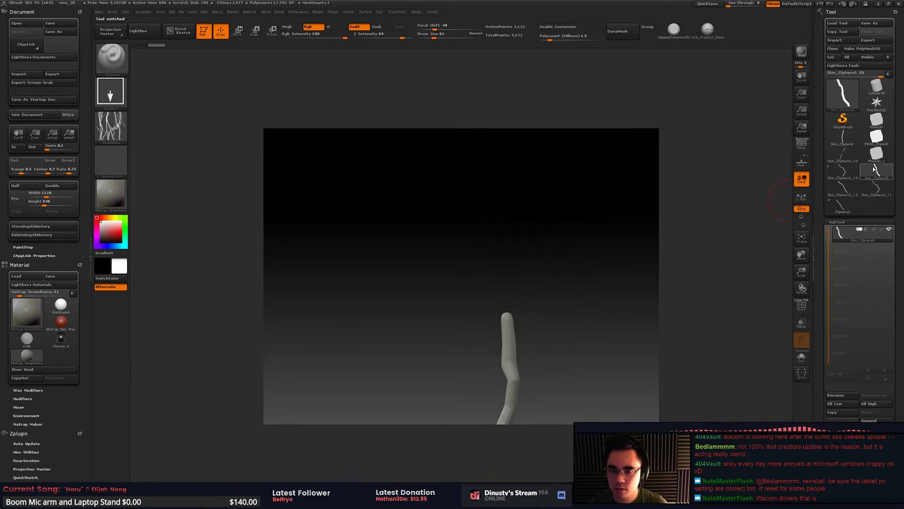
click(855, 157)
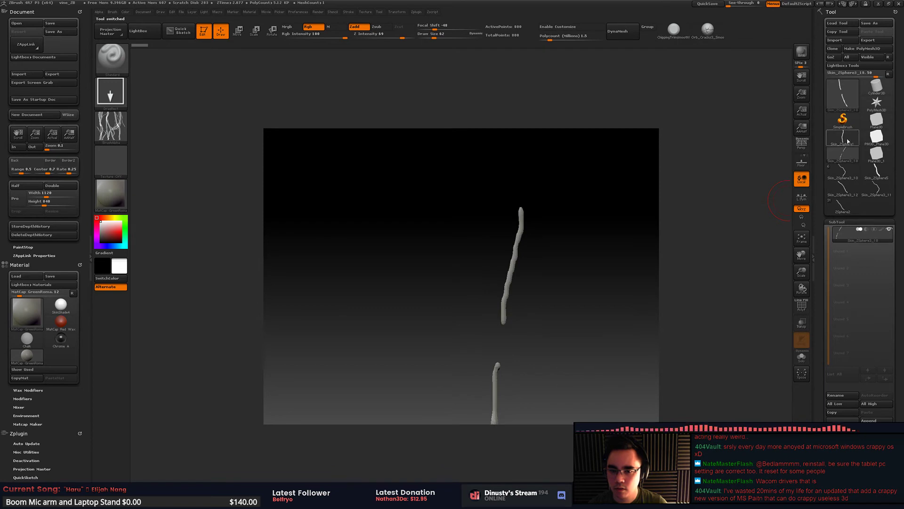
click(848, 140)
click(855, 171)
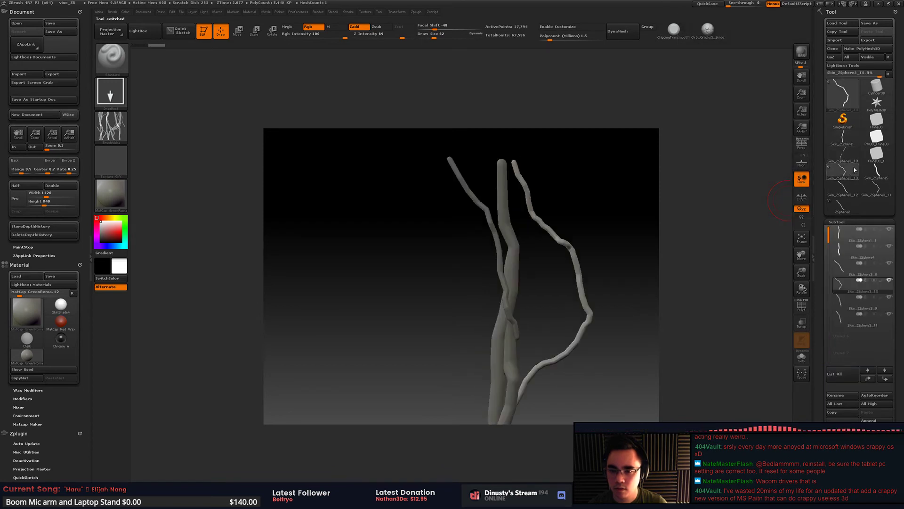
click(851, 142)
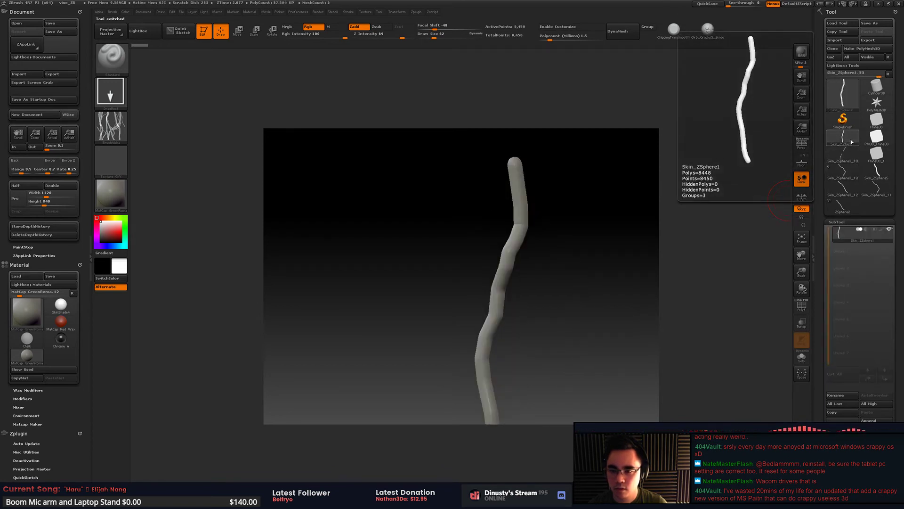
click(851, 141)
click(851, 140)
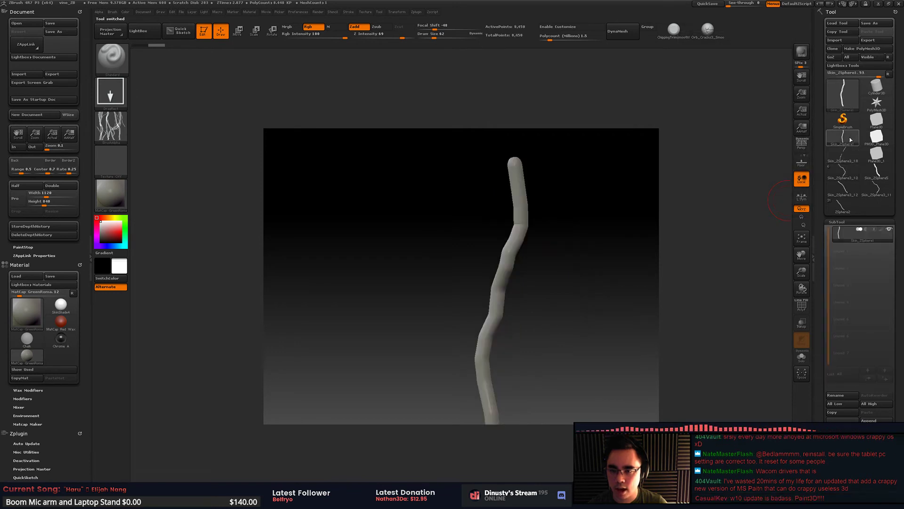
Step: Switch to the gathered skins tool and delete its Skin_ZSphere3_8 subtool
click(850, 177)
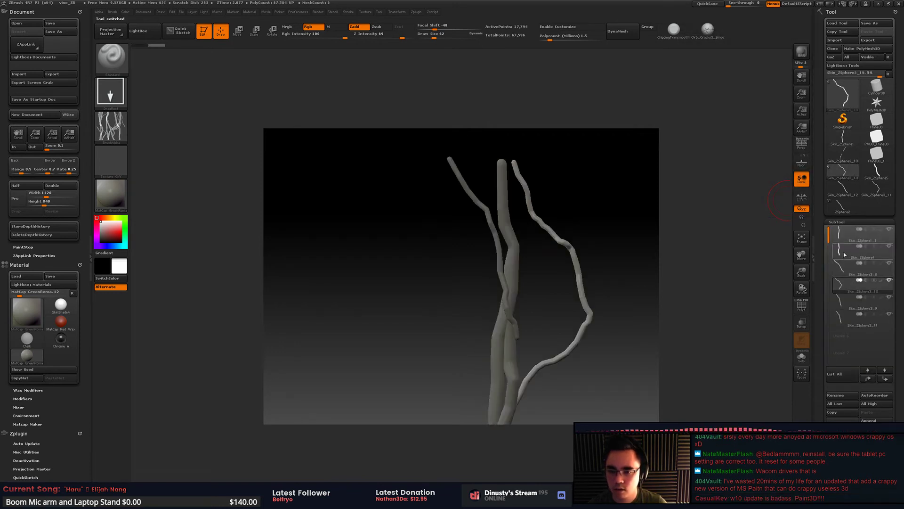
click(843, 233)
mouse_move(843, 232)
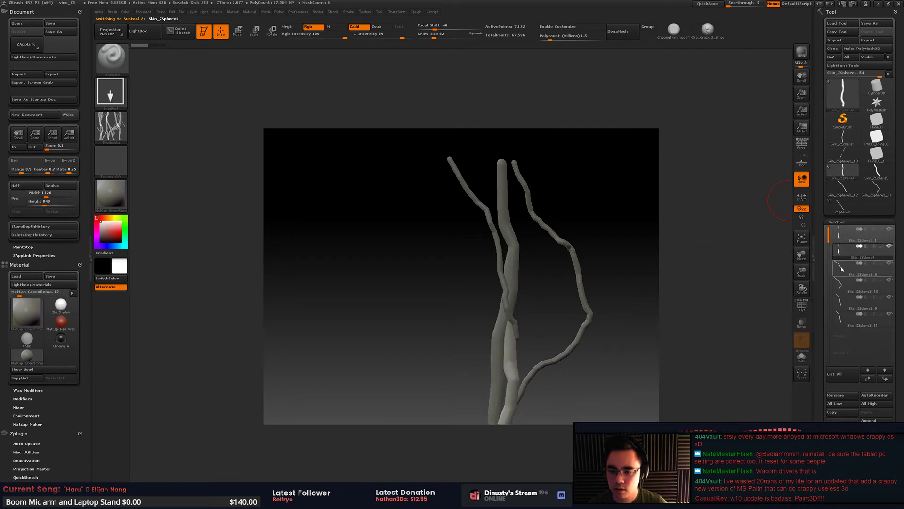
click(841, 283)
mouse_move(838, 309)
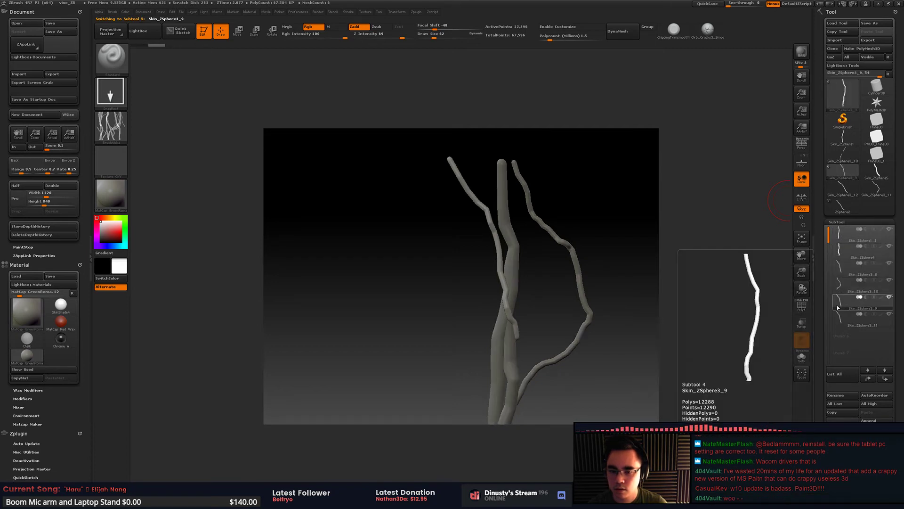
click(842, 270)
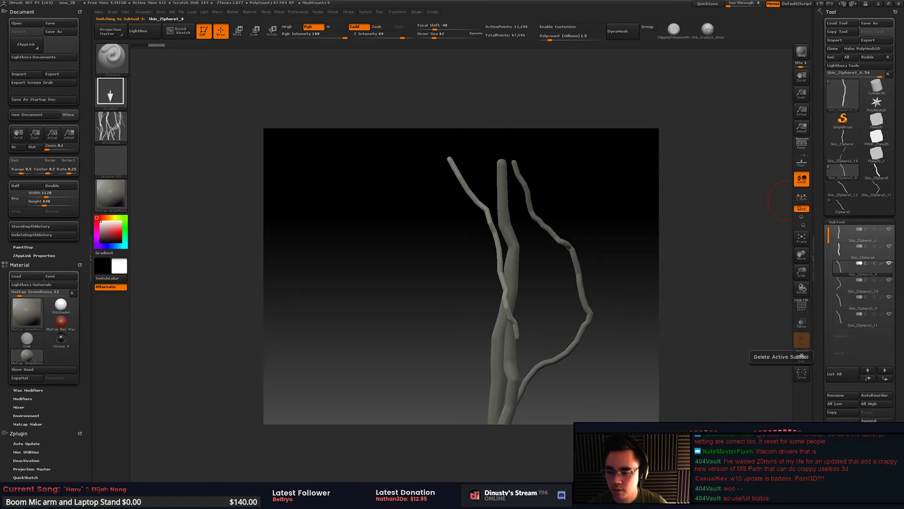
click(801, 357)
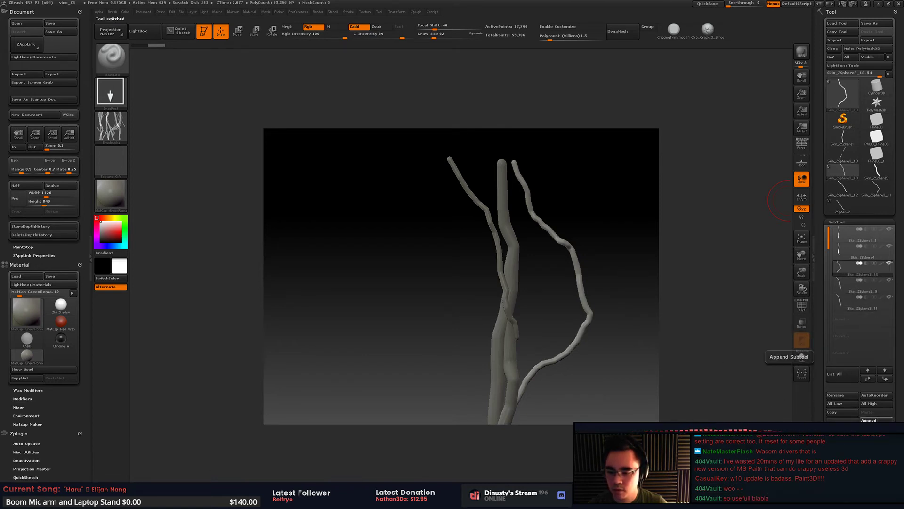
Step: Append Skin_ZSphere1 to the gathered skins as a subtool
click(875, 420)
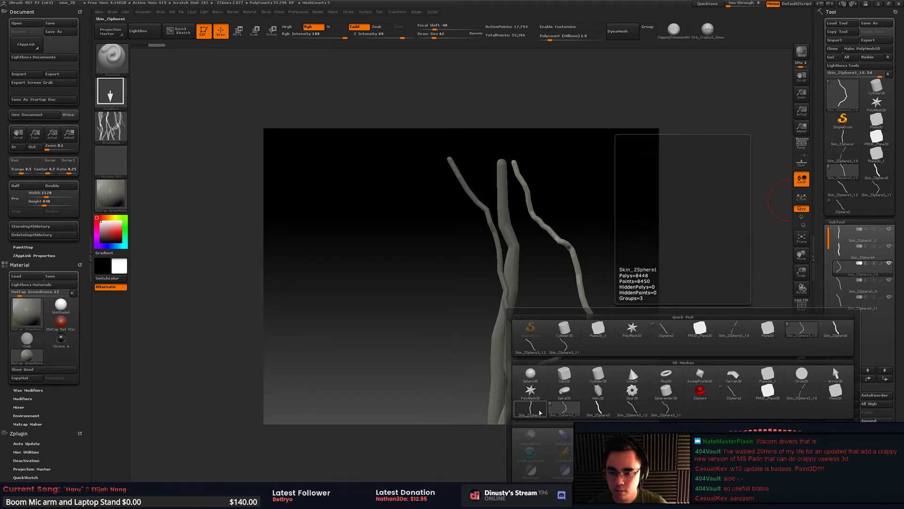
click(543, 403)
drag(579, 259, 515, 260)
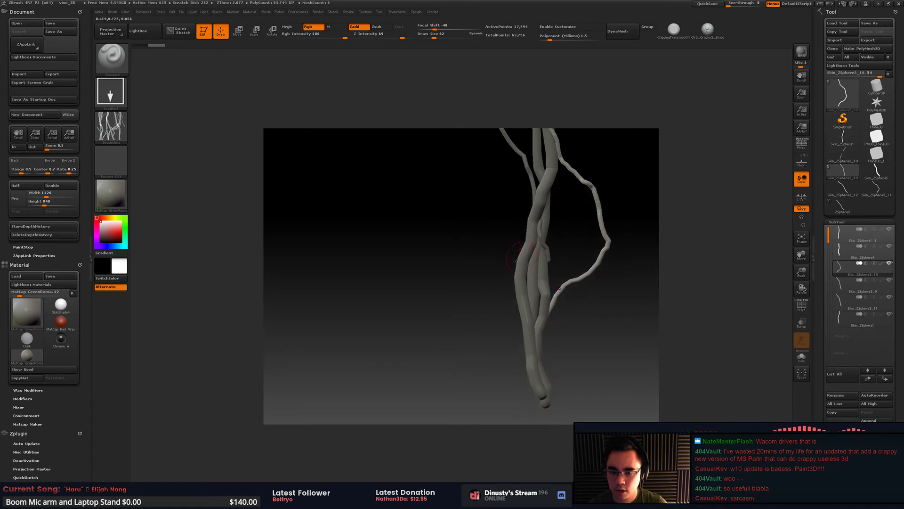
Step: Delete the Skin_ZSphere3_11 subtool from the gathered skins
alt+drag(612, 269, 612, 257)
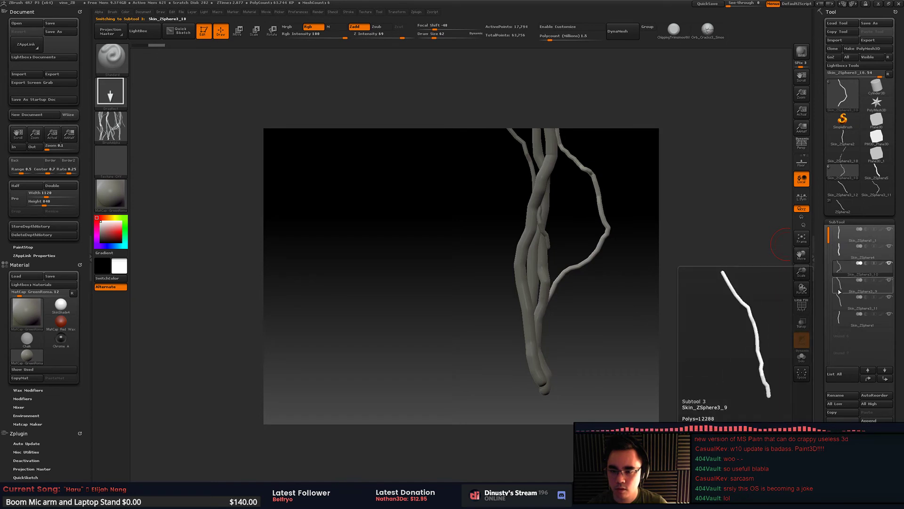
click(843, 307)
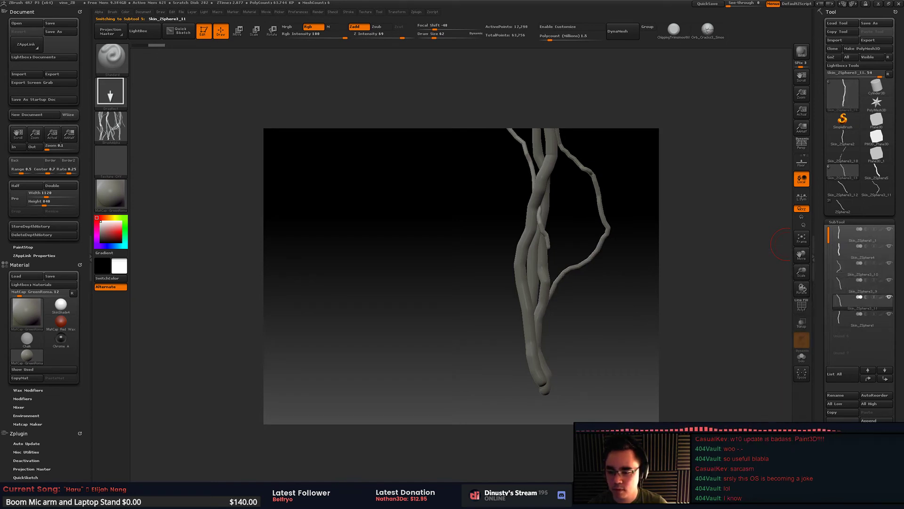
alt+drag(637, 289, 614, 261)
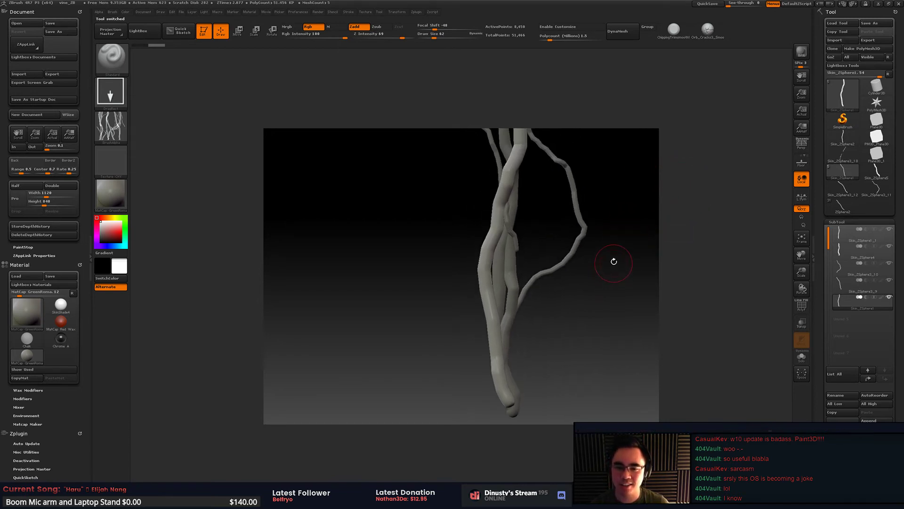
Step: Go through the remaining single skin tools and check each root against the gathered bundle
click(844, 191)
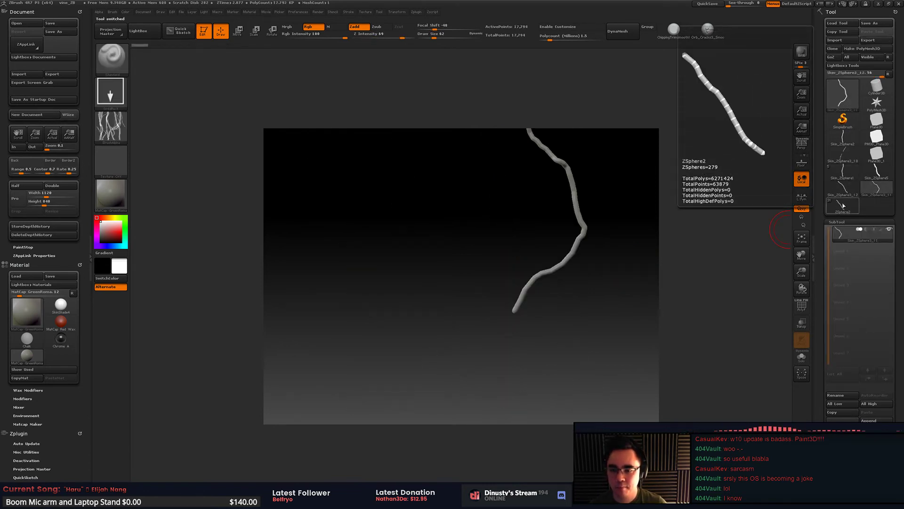
click(875, 174)
click(876, 190)
click(844, 188)
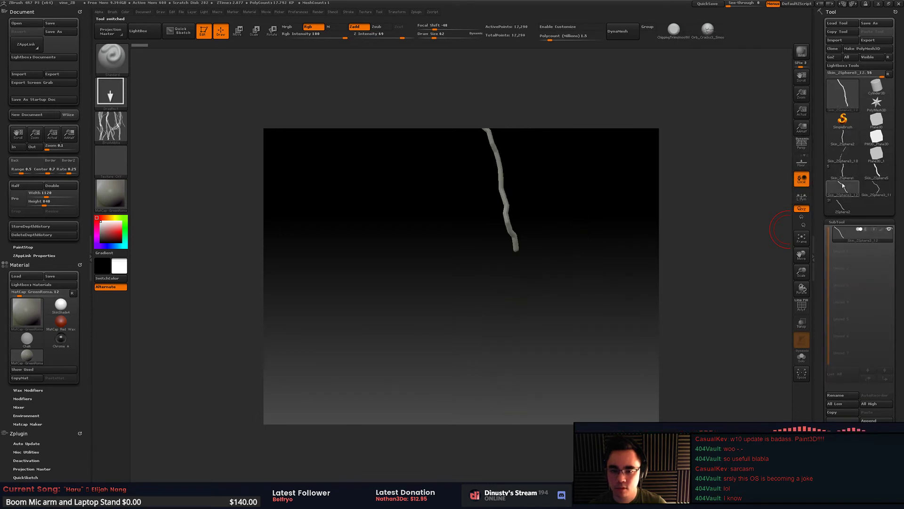
click(844, 173)
click(875, 172)
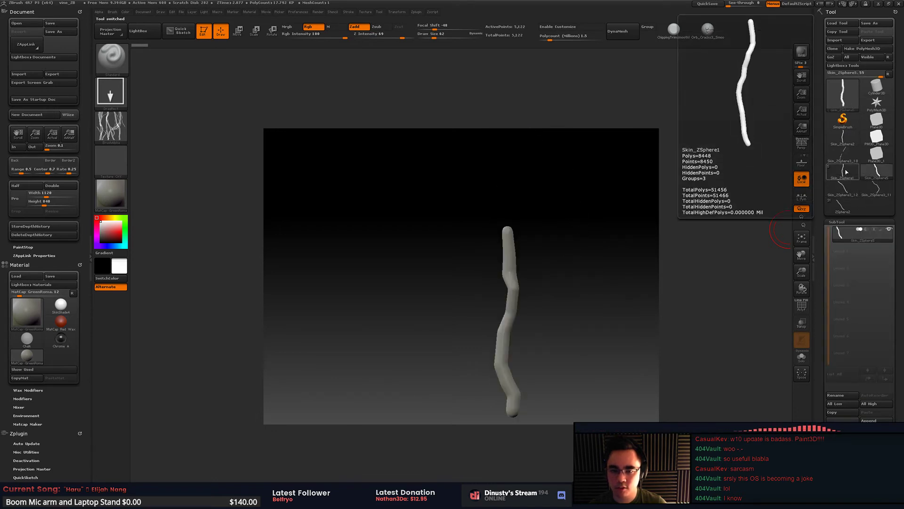
Step: Find the root still missing from the gathered skins, ZSphere1_4, and make an adaptive skin of it at density 3
click(830, 190)
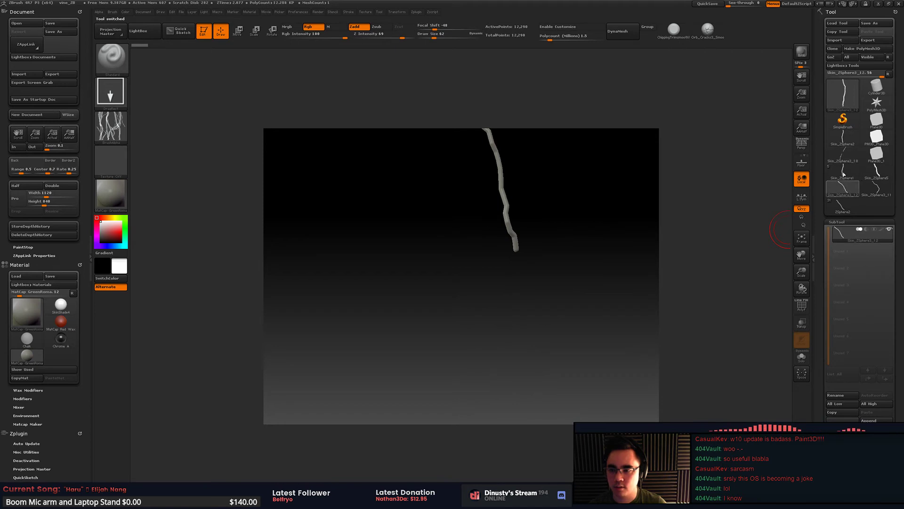
click(846, 161)
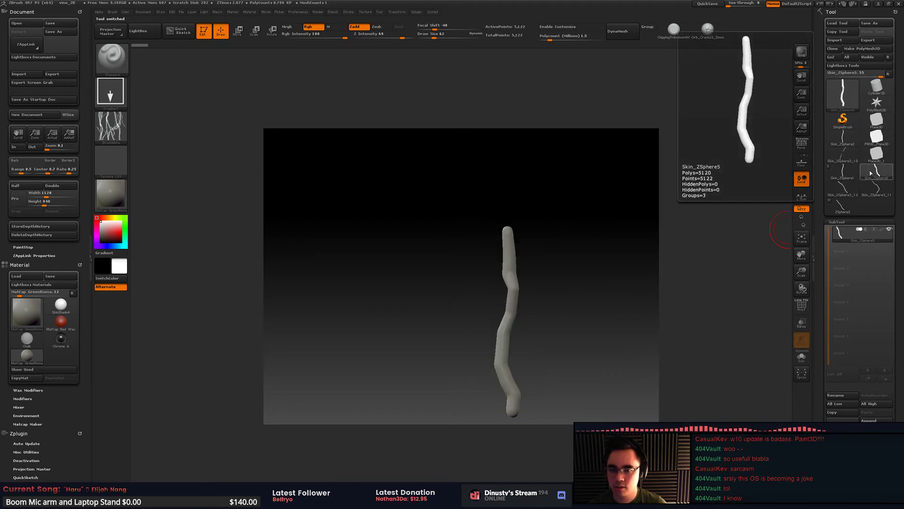
click(843, 205)
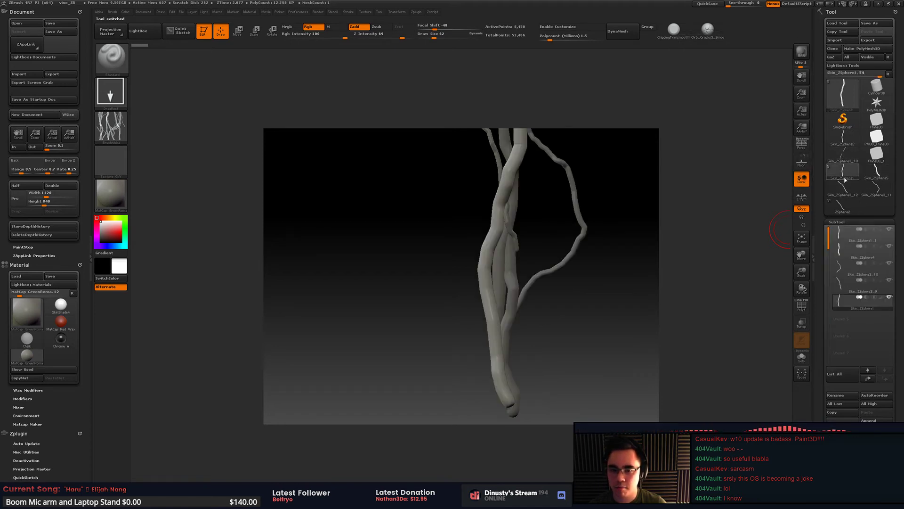
alt+click(564, 201)
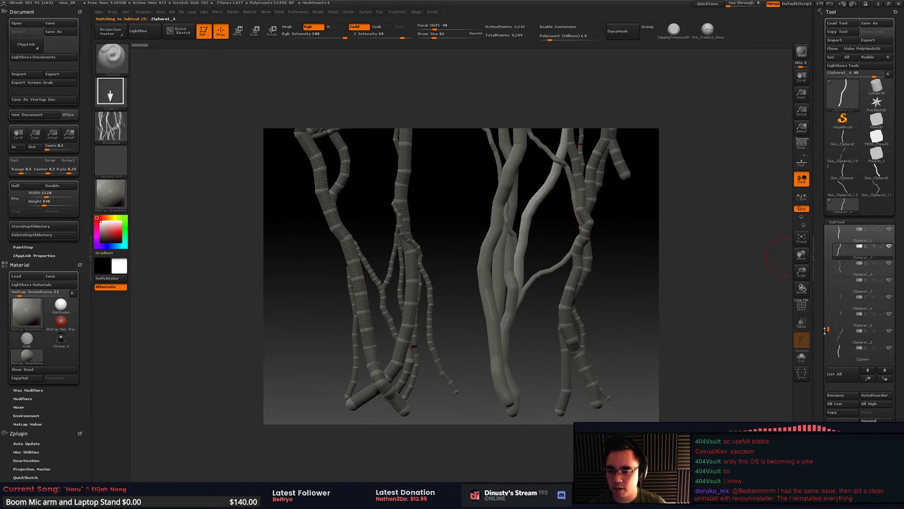
drag(824, 327, 855, 245)
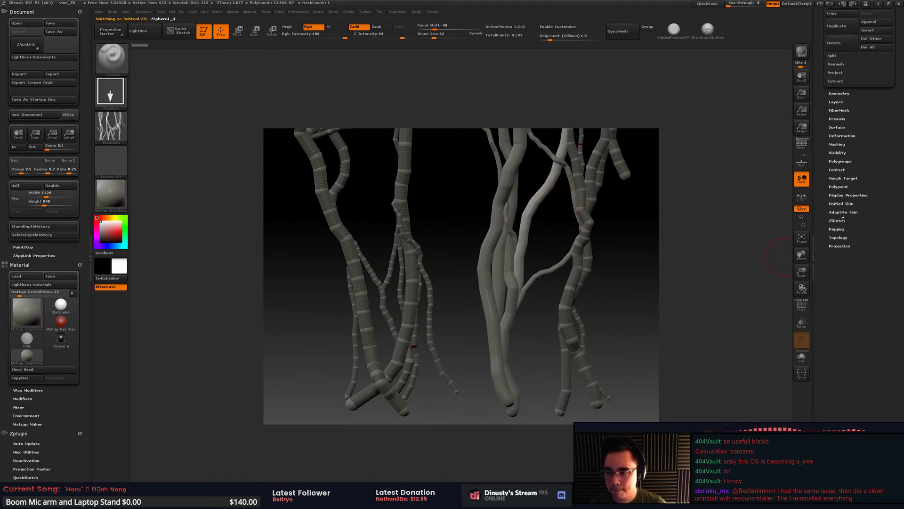
drag(848, 212, 838, 265)
click(837, 280)
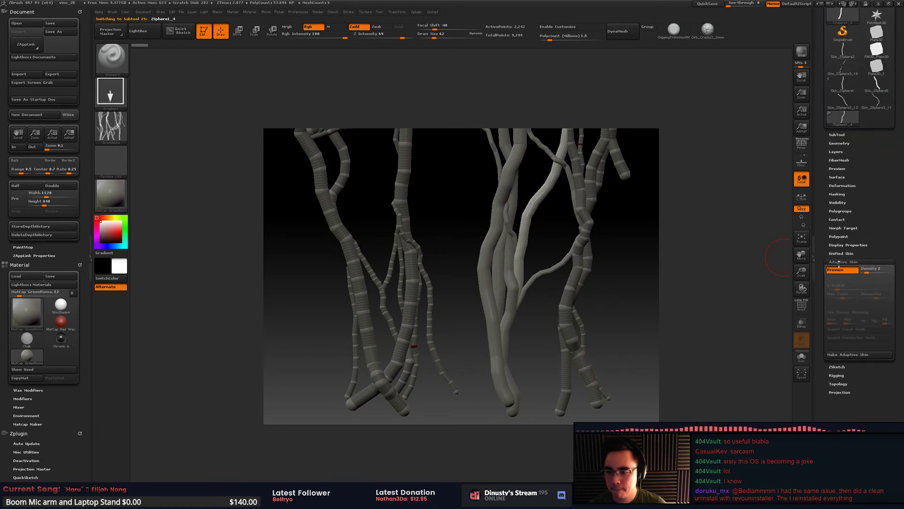
click(870, 272)
click(852, 354)
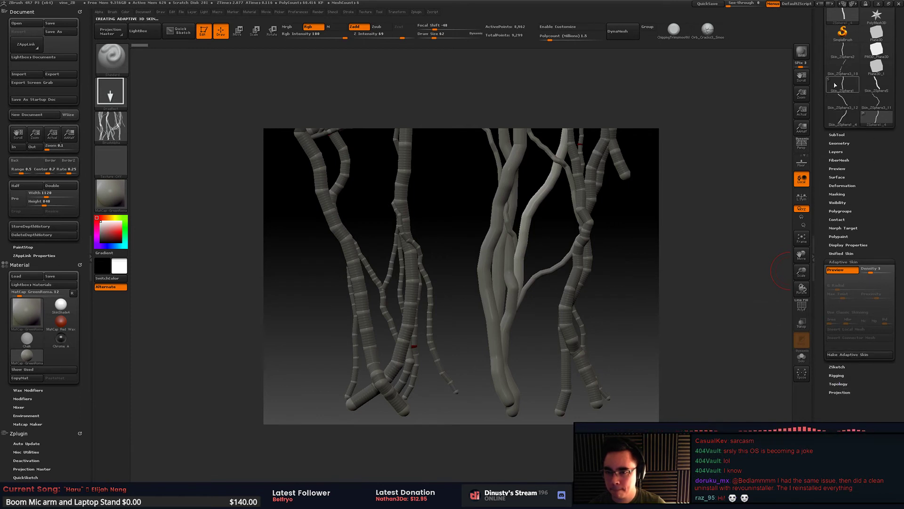
Step: Switch back to the gathered skins tool and append Skin_ZSphere1_4 to it as a subtool
click(871, 94)
click(833, 135)
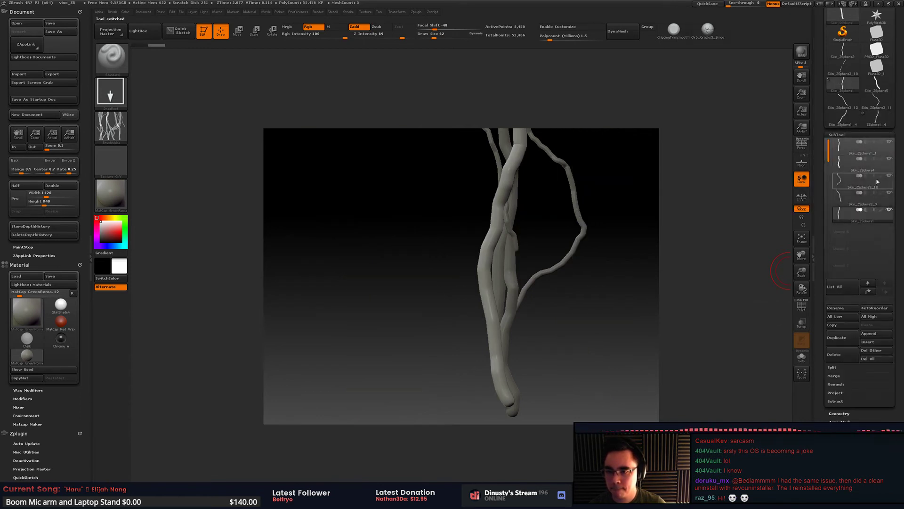
click(872, 334)
mouse_move(679, 414)
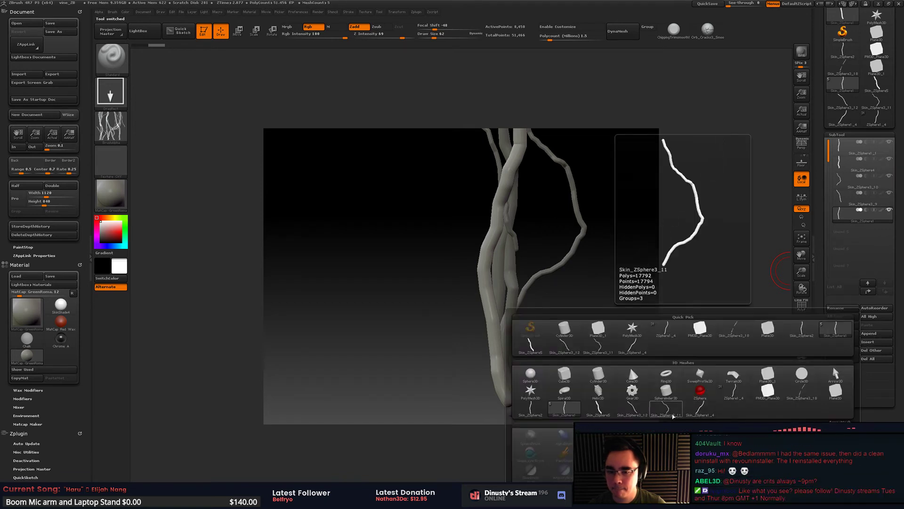
click(699, 409)
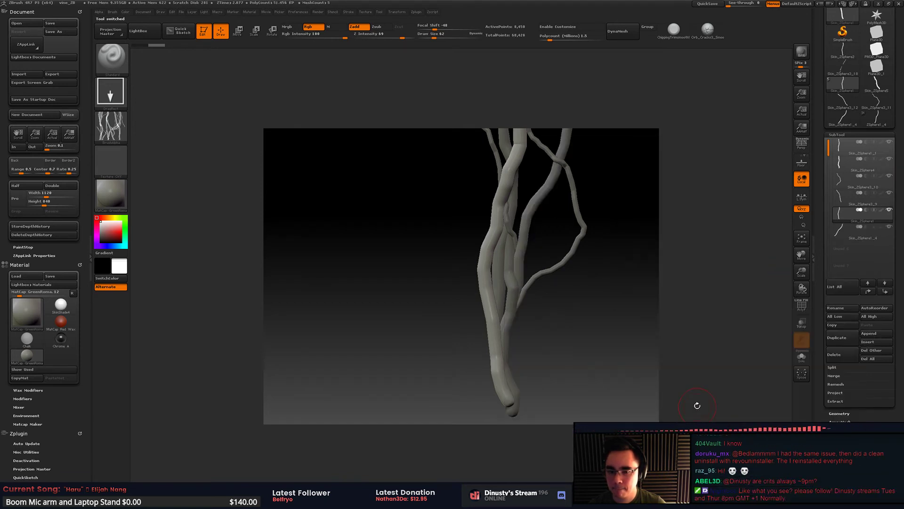
Step: Save the gathered skins tool as set1 in the Vines folder
alt+drag(678, 320, 694, 262)
drag(776, 194, 710, 254)
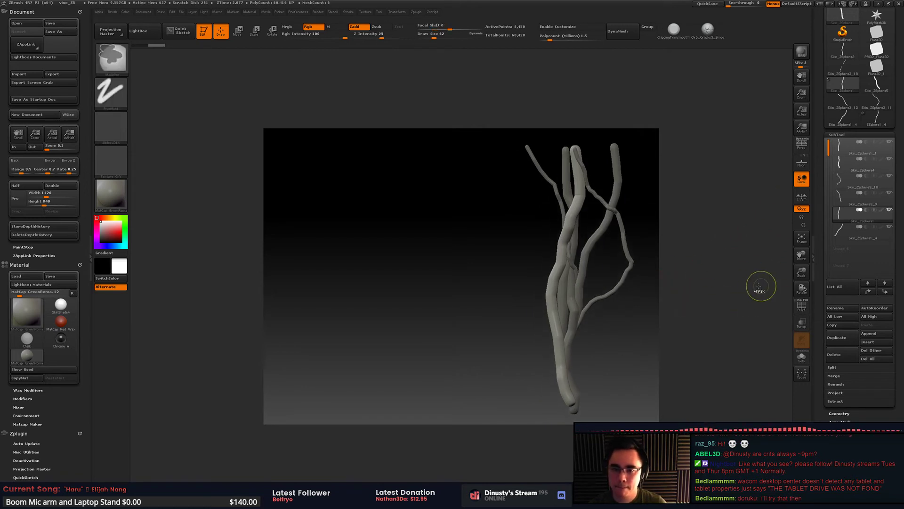
scroll(819, 113, up, 1)
scroll(819, 113, up, 4)
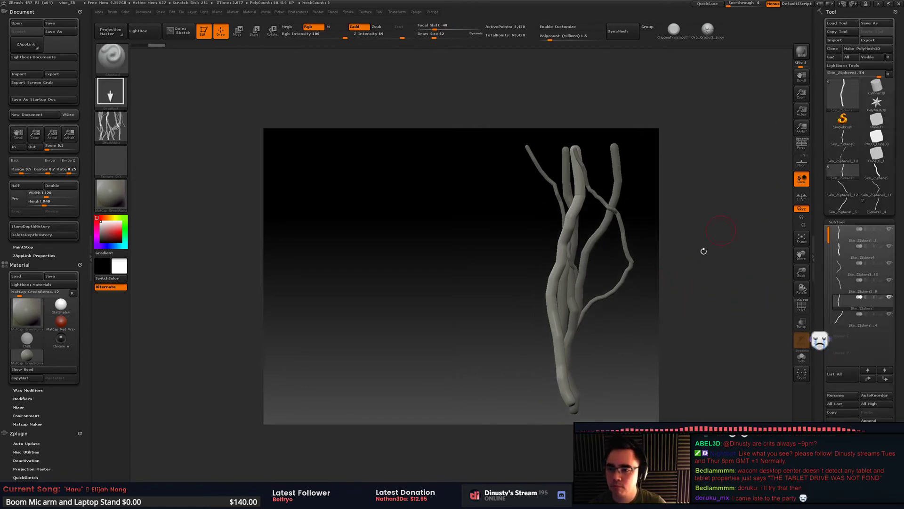
click(871, 25)
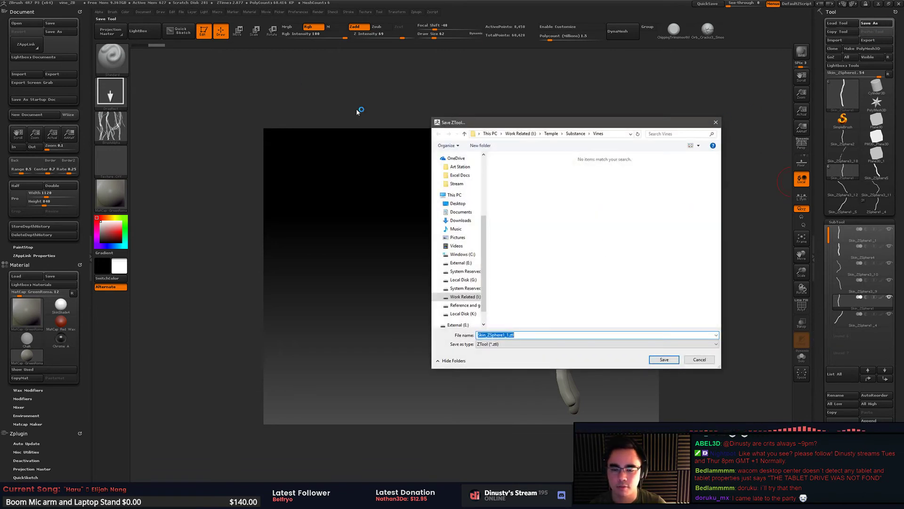
click(601, 213)
triple_click(541, 332)
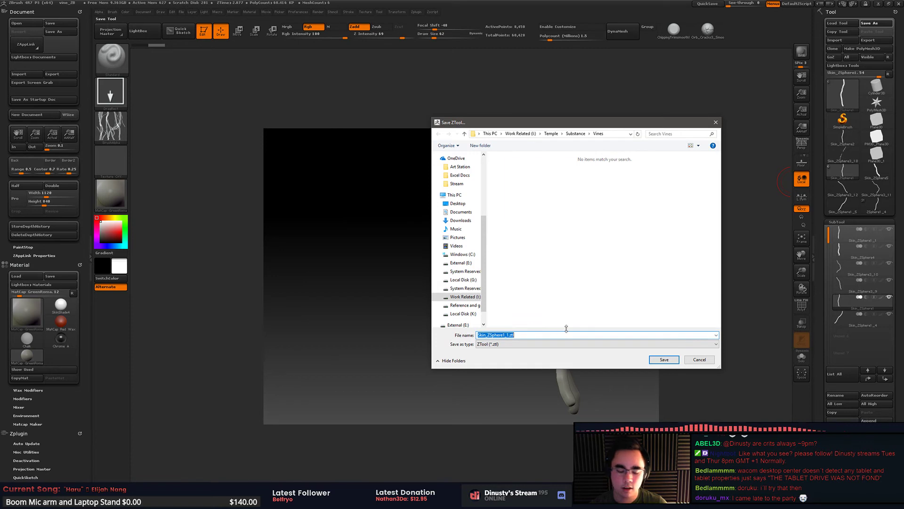
text(set1)
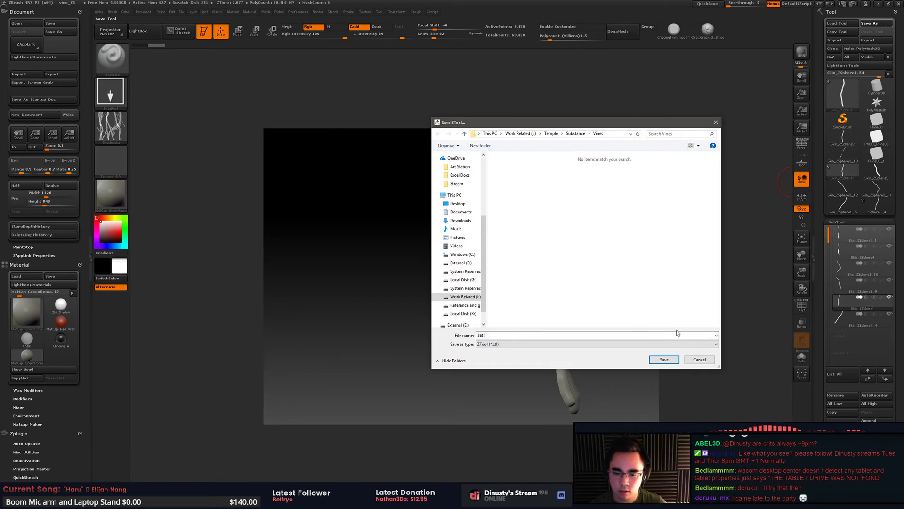
click(665, 359)
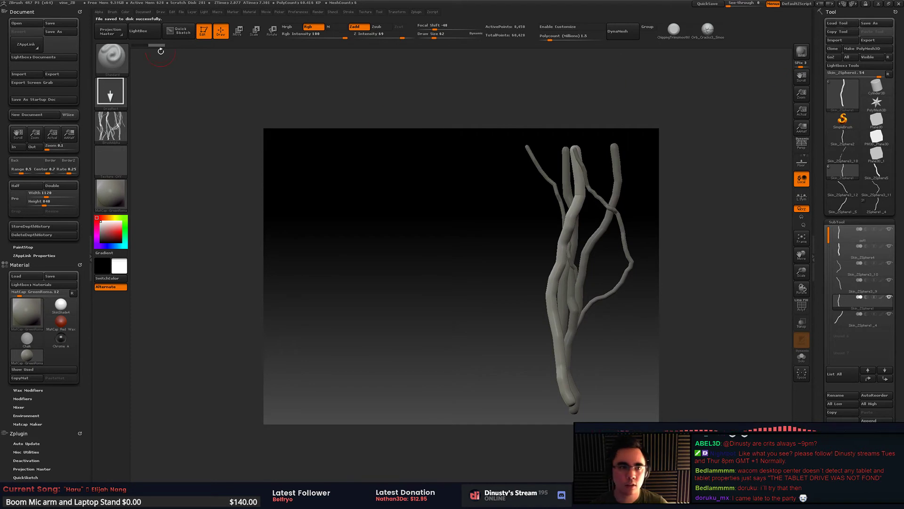
Step: Start a new document without saving the changes to the current one
click(143, 12)
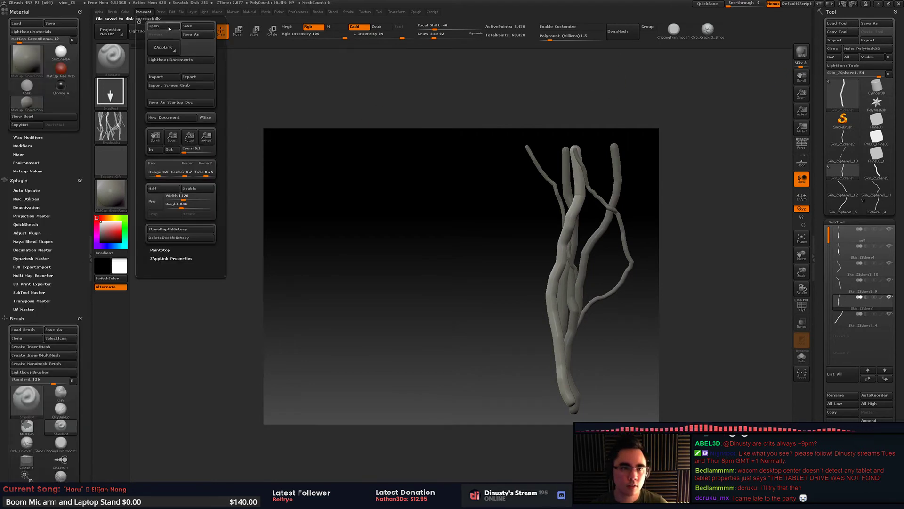
click(165, 117)
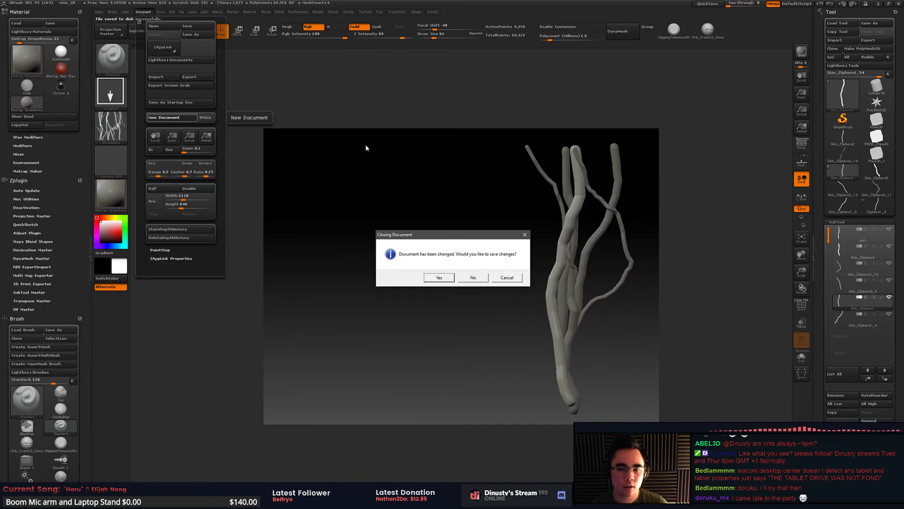
click(473, 277)
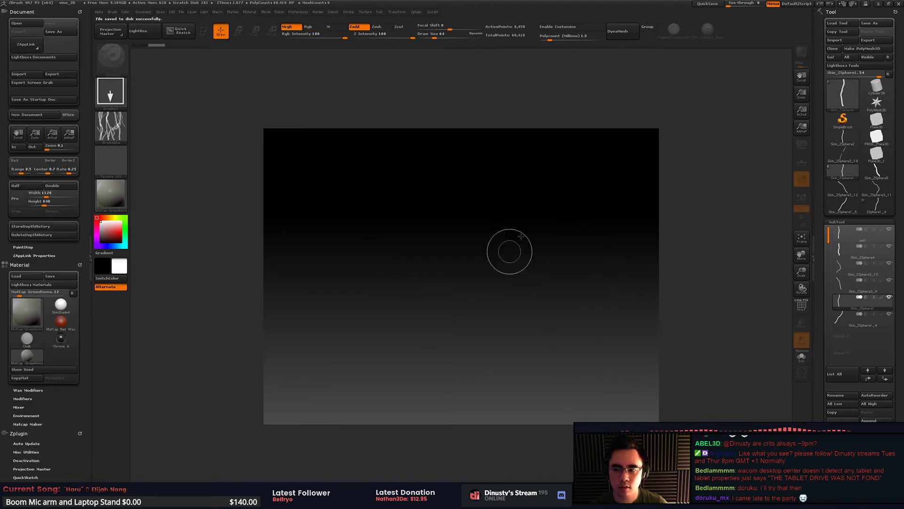
click(181, 11)
mouse_move(143, 12)
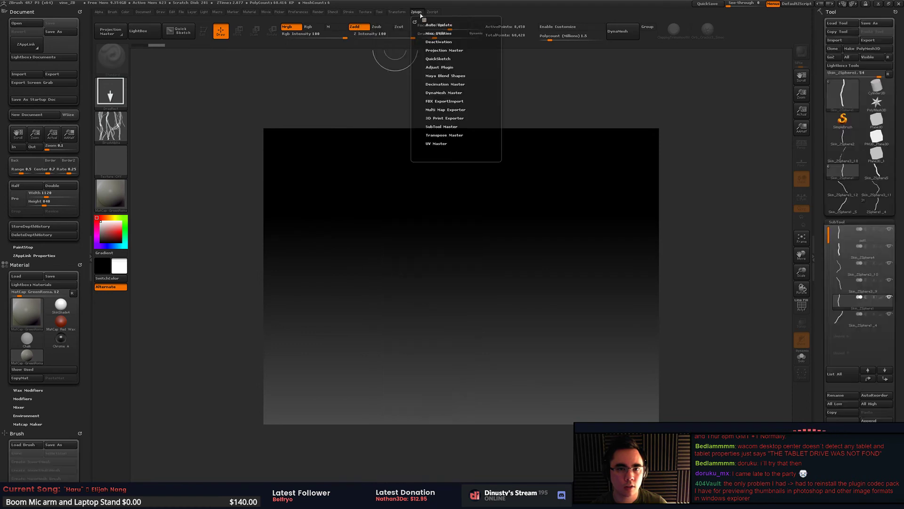
click(414, 22)
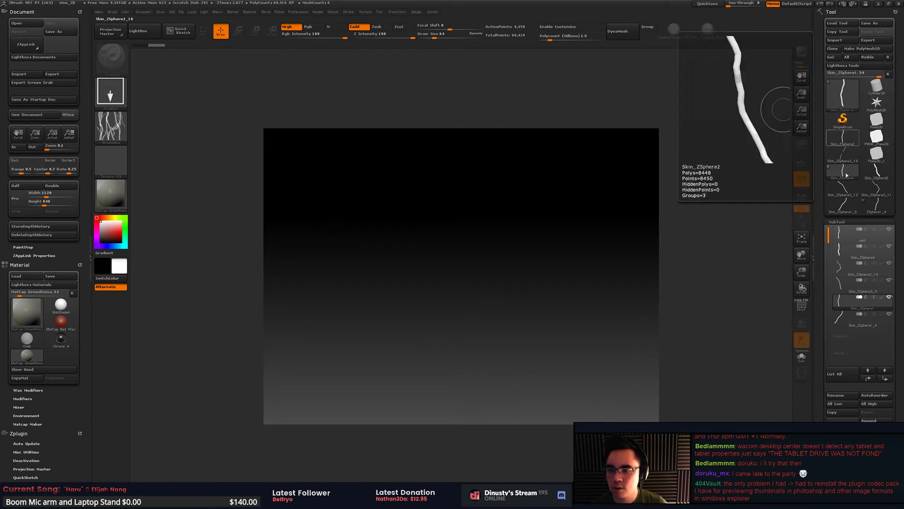
click(194, 13)
mouse_move(142, 15)
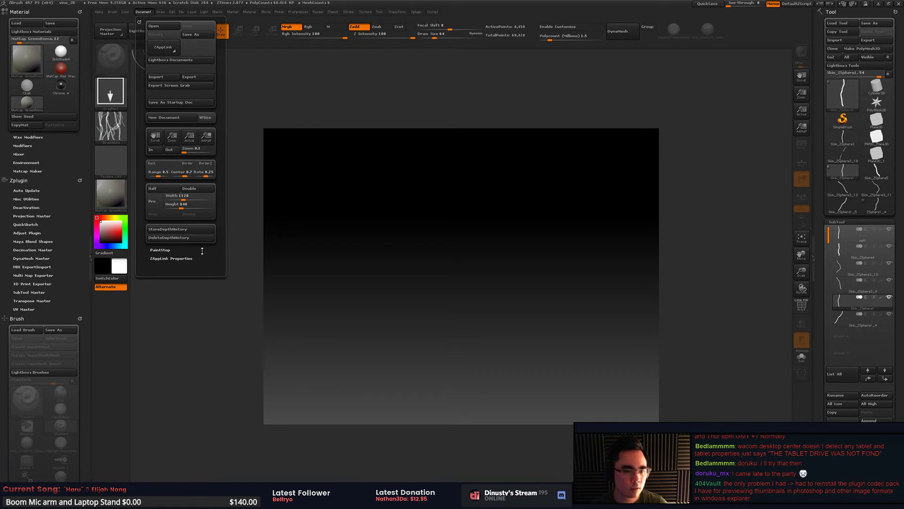
click(139, 22)
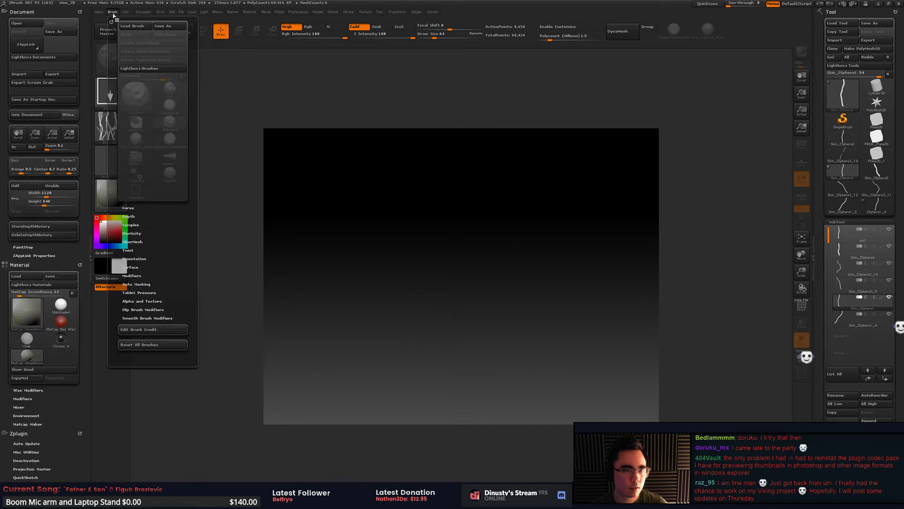
click(161, 12)
click(181, 12)
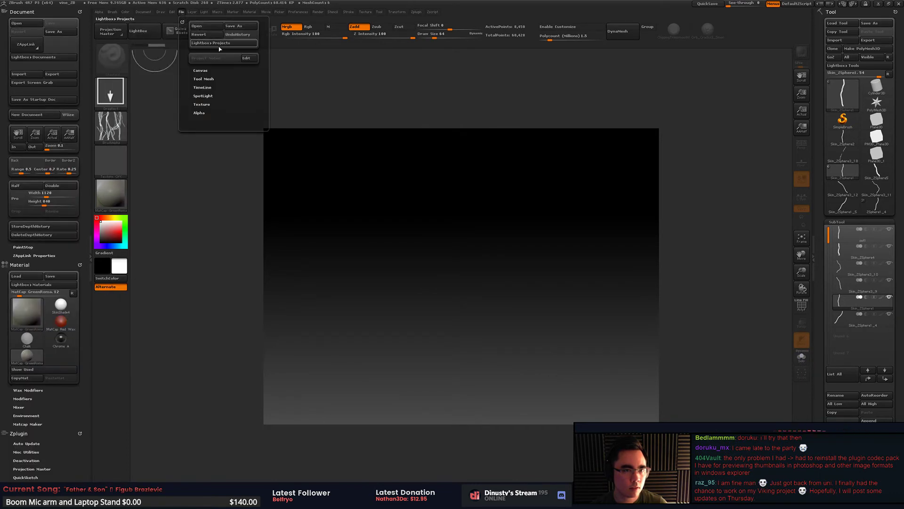
click(220, 72)
click(223, 71)
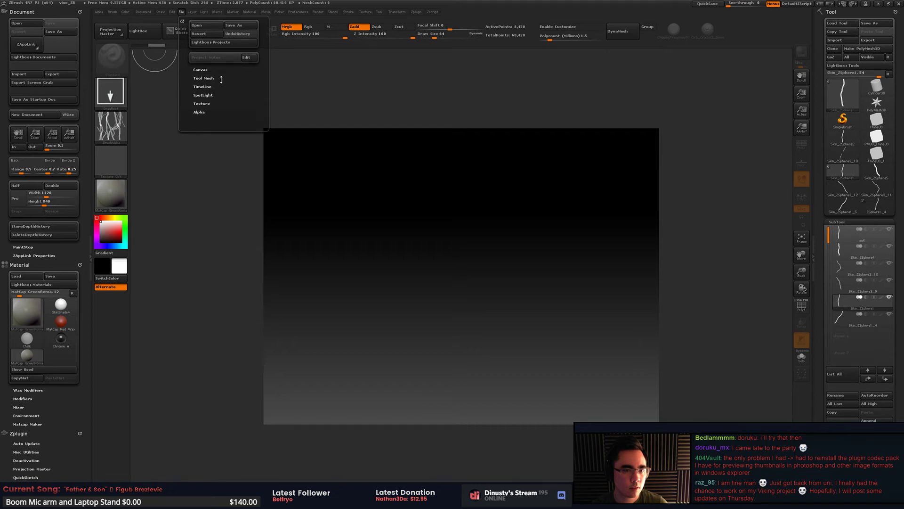
click(221, 78)
click(225, 77)
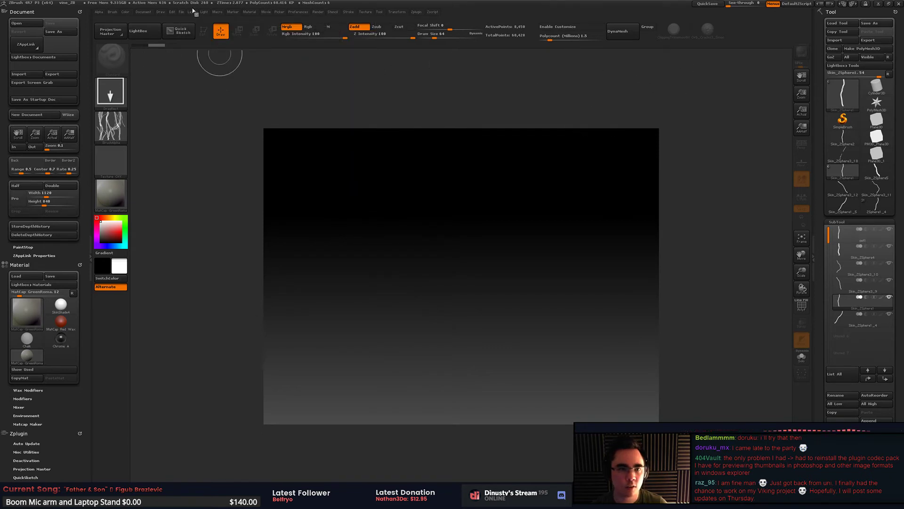
Step: Restart ZBrush to get an empty session and hide the LightBox browser
click(890, 22)
key(Escape)
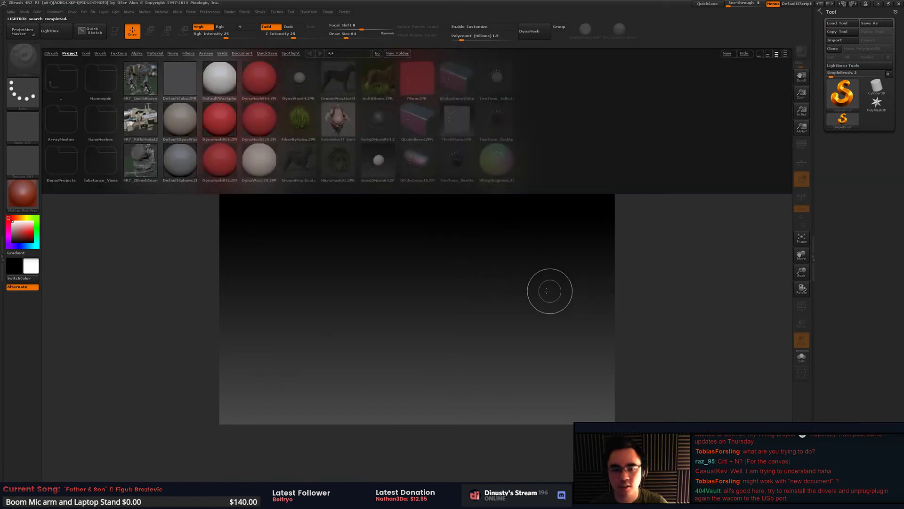
click(455, 251)
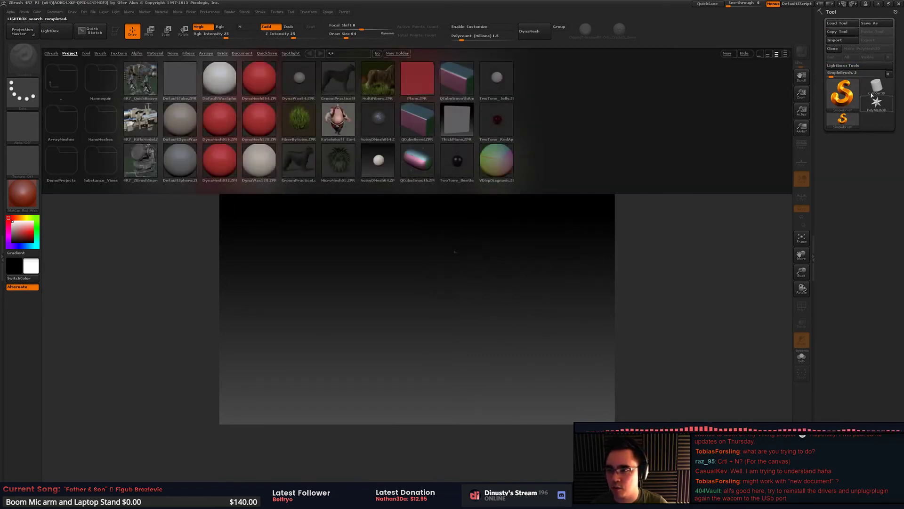
click(746, 53)
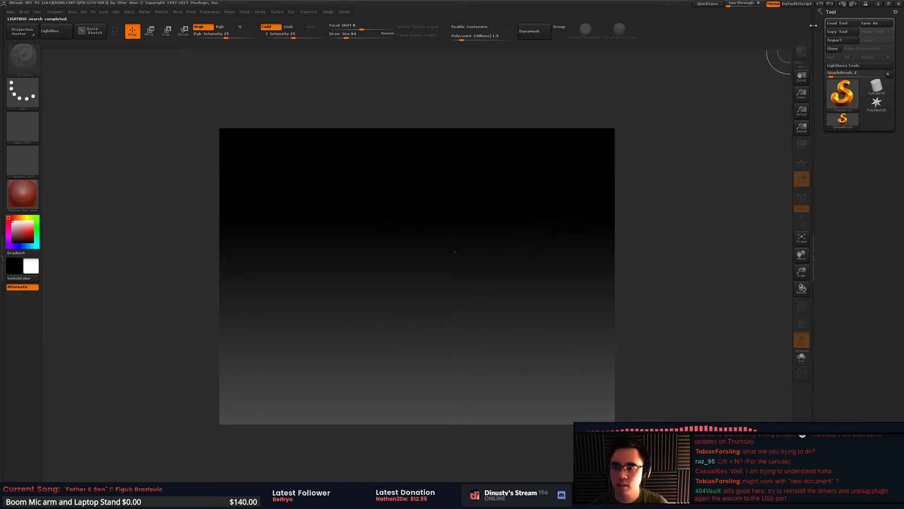
Step: Load the tool set1.ZTL from the Vines folder under Temple > Substance on the Work Related drive
click(837, 23)
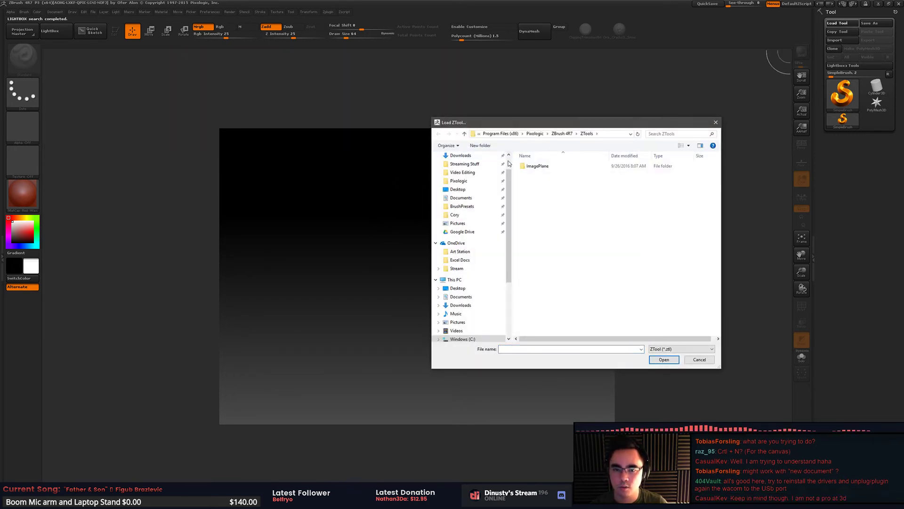
scroll(466, 197, up, 2)
click(457, 169)
double_click(553, 169)
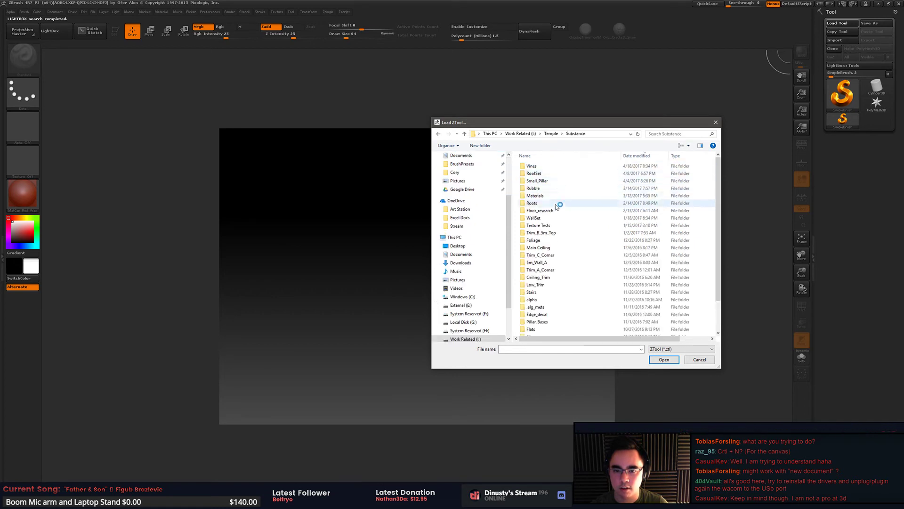
double_click(551, 168)
double_click(535, 175)
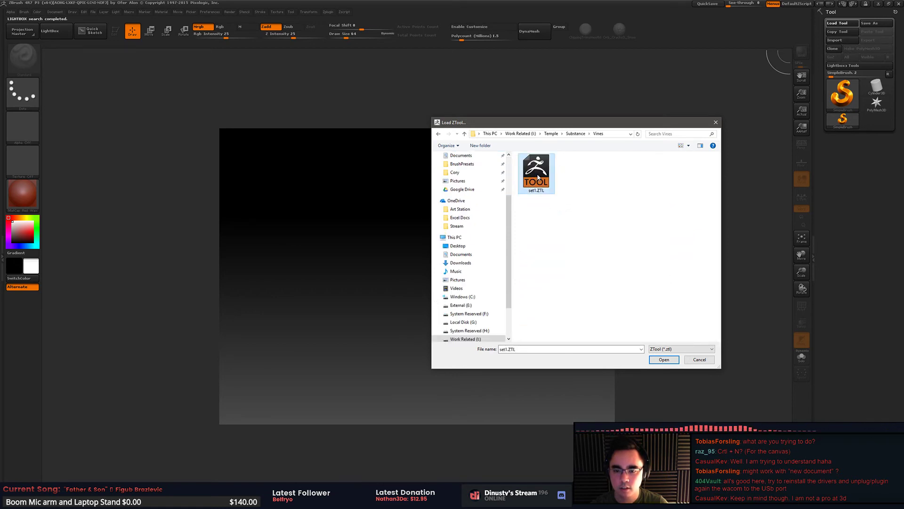
Step: Clear the canvas, place a single copy of the loaded root set on it and enter Edit mode
mouse_move(422, 271)
mouse_down()
mouse_move(468, 358)
mouse_move(438, 392)
mouse_up()
key(ctrl+n)
drag(423, 289, 419, 254)
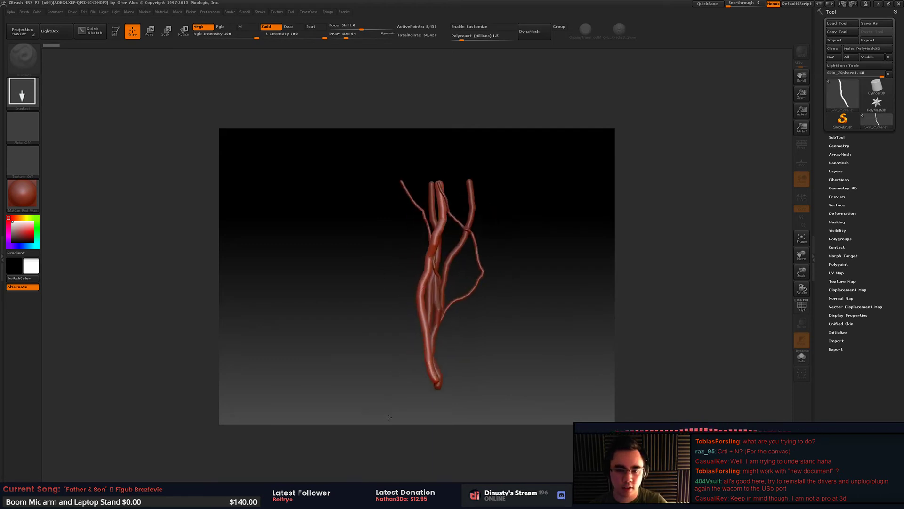
key(t)
mouse_move(523, 261)
mouse_down()
mouse_move(508, 210)
mouse_move(510, 229)
mouse_move(574, 187)
mouse_up()
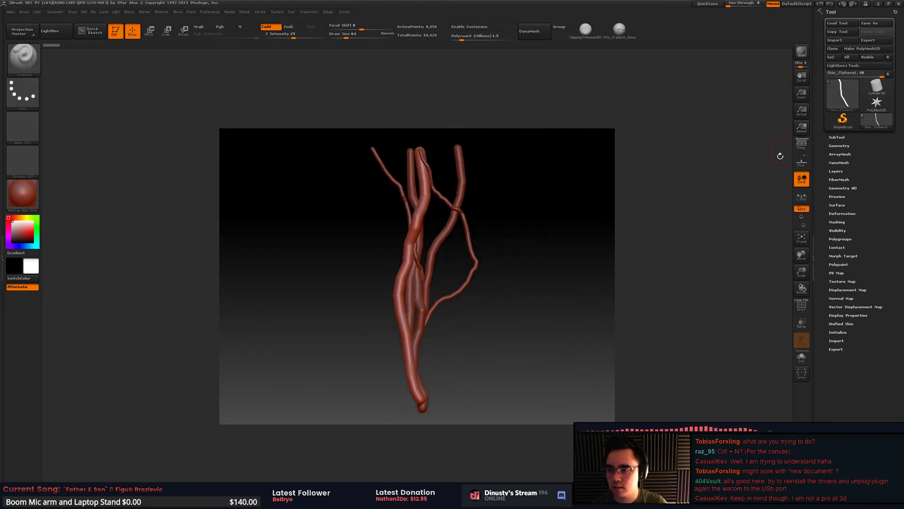
mouse_move(541, 213)
mouse_down()
mouse_move(495, 187)
mouse_move(502, 226)
mouse_move(520, 182)
mouse_move(448, 249)
mouse_up()
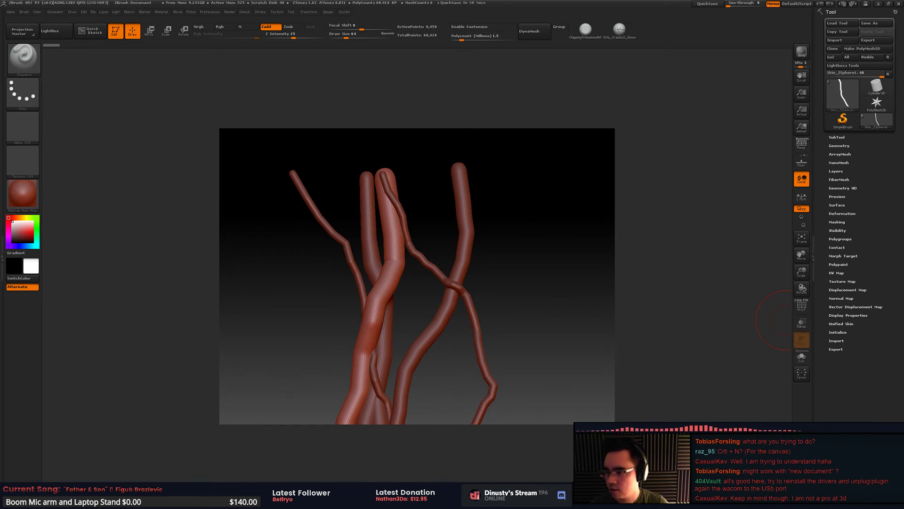
Step: Add the tree-root photo 20130909_133500.jpg from the Temple Reference folder as a reference image, enlarge it and study its roots
drag(554, 202, 903, 141)
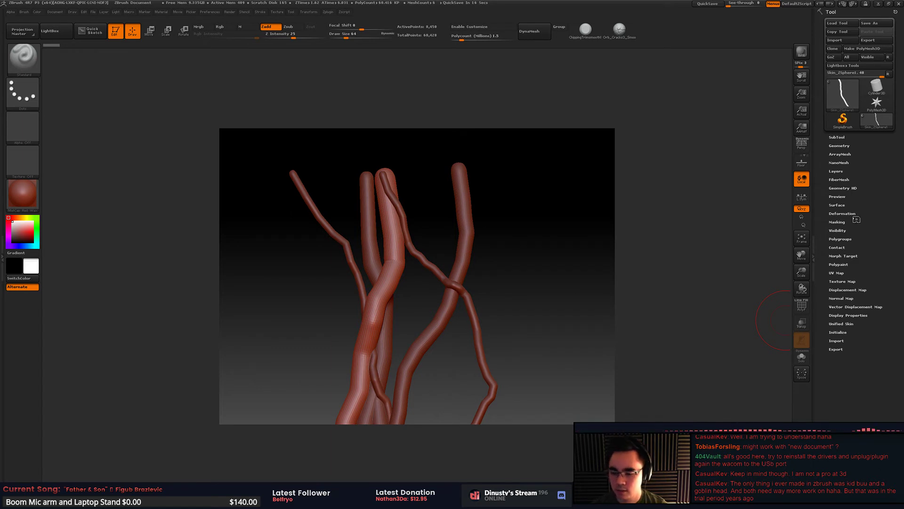
right_click(841, 499)
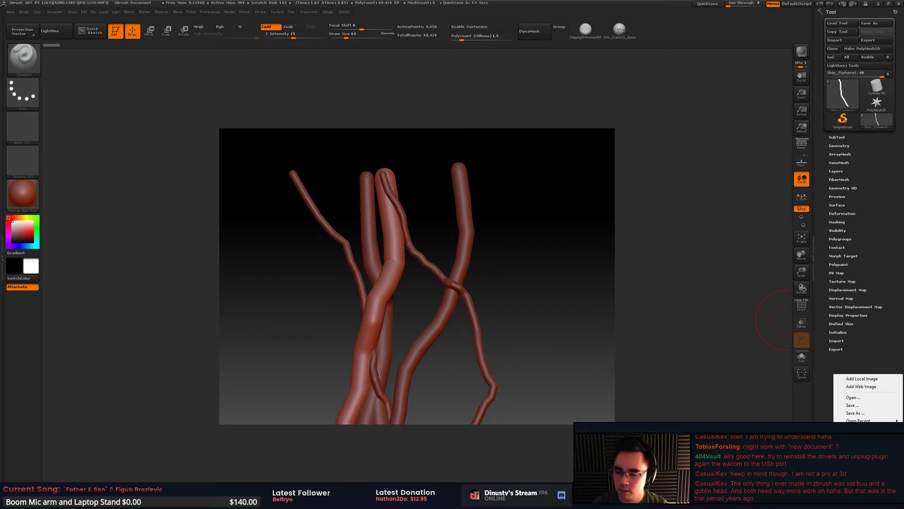
click(858, 379)
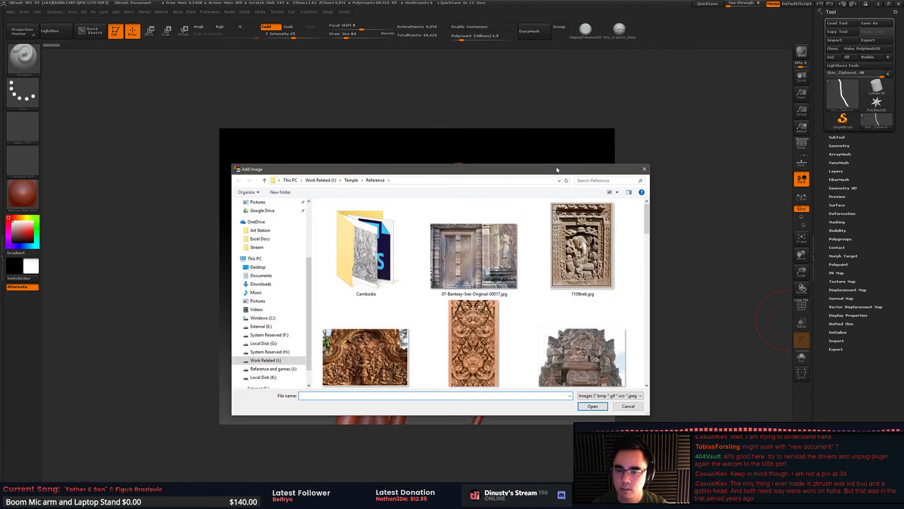
scroll(657, 217, down, 5)
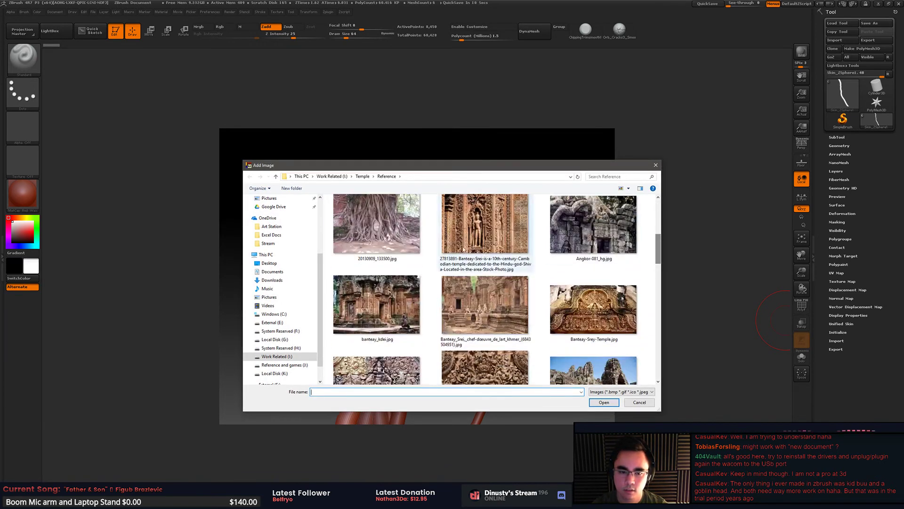
double_click(416, 229)
drag(367, 229, 190, 133)
drag(221, 185, 274, 251)
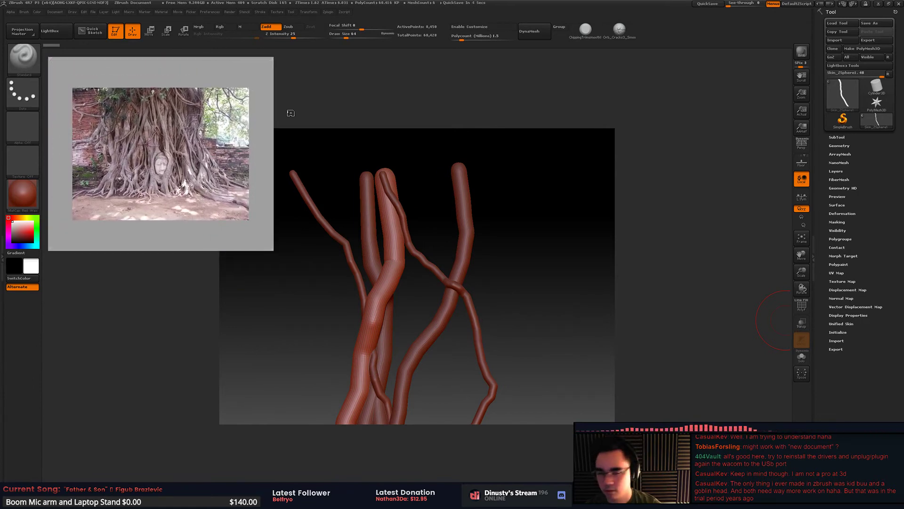
scroll(202, 142, up, 5)
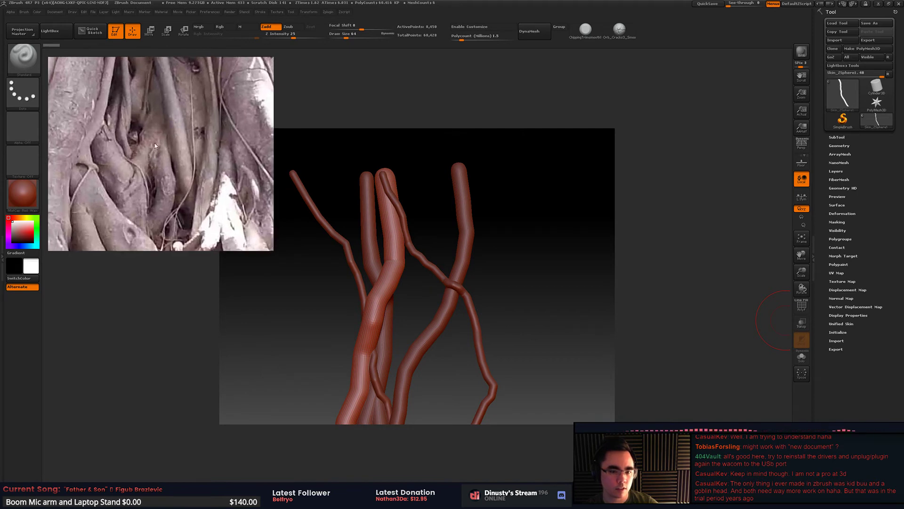
click(485, 233)
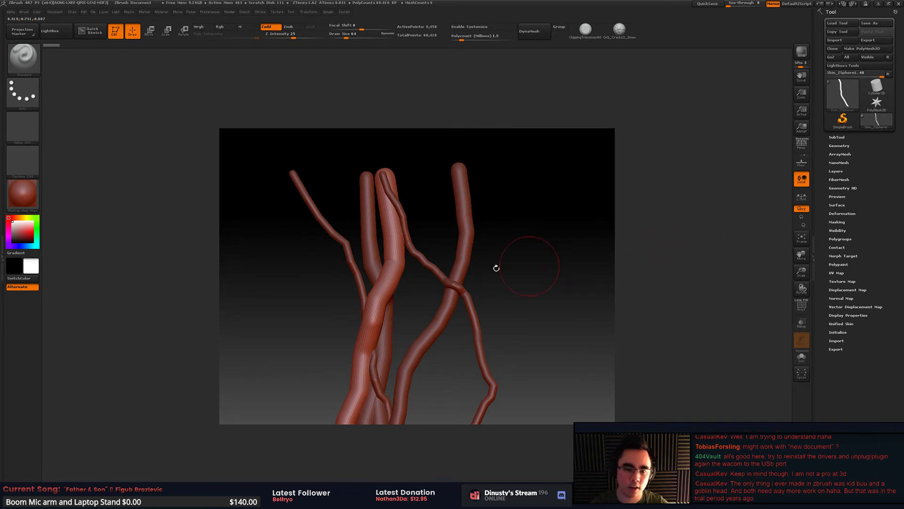
Step: Pick among the root subtools directly on the model and make the thick front root, Skin_ZSphere1, the active one
alt+drag(496, 267, 525, 238)
alt+drag(436, 245, 403, 251)
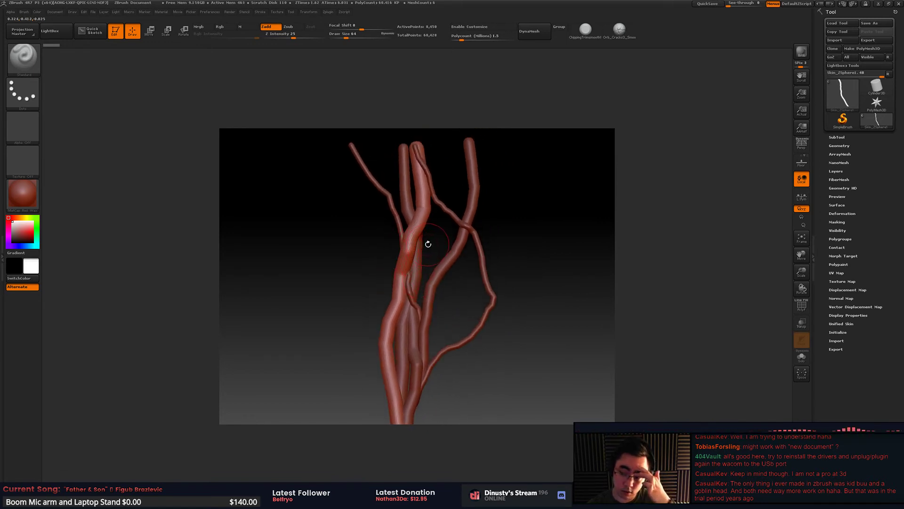
mouse_move(451, 259)
alt+mouse_down()
mouse_move(462, 222)
mouse_move(476, 244)
mouse_move(468, 250)
mouse_move(483, 228)
alt+mouse_up()
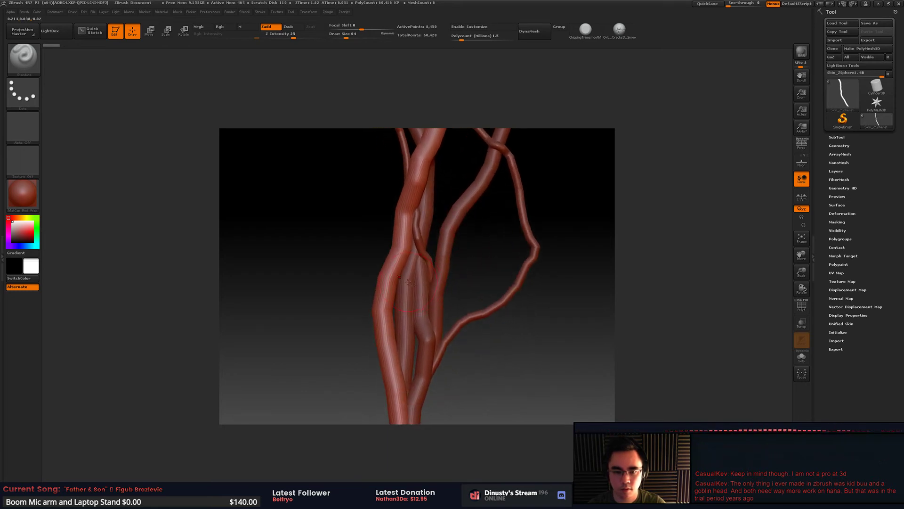
alt+click(405, 301)
alt+click(424, 316)
alt+drag(464, 271, 472, 296)
alt+click(418, 265)
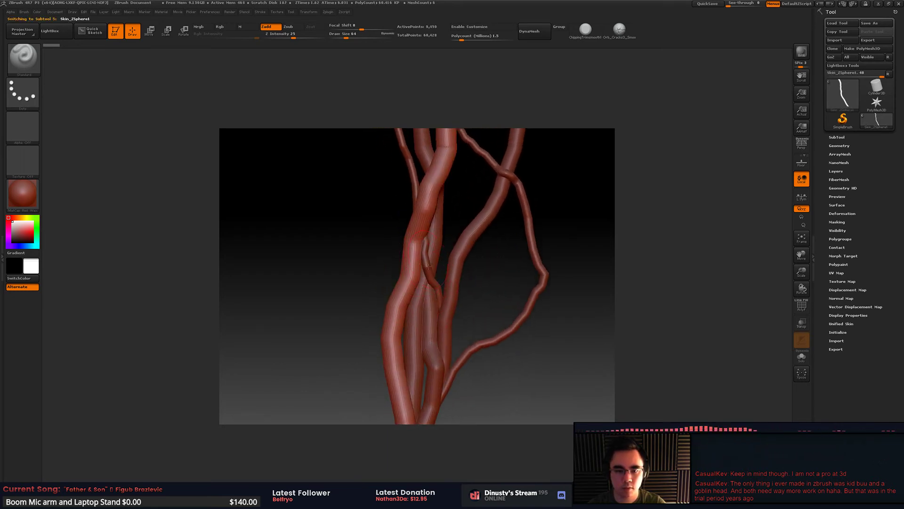
mouse_move(397, 222)
alt+mouse_down()
mouse_move(395, 268)
mouse_move(413, 244)
mouse_move(400, 258)
mouse_move(401, 213)
alt+mouse_up()
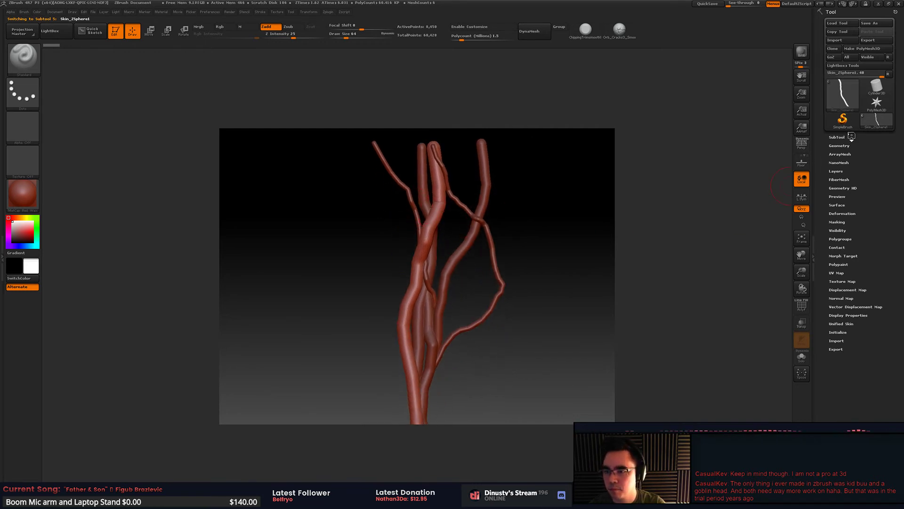
Step: Append a Plane3D mesh to the root set as a new subtool
click(841, 137)
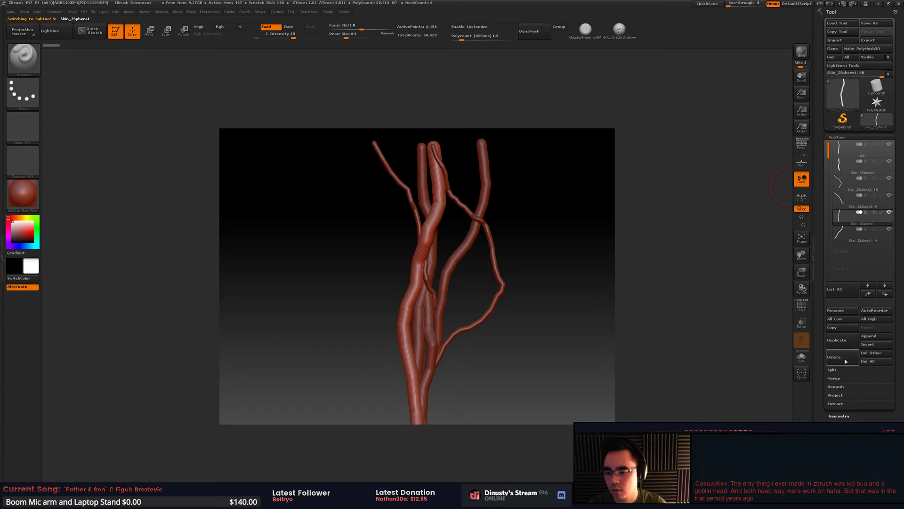
click(883, 335)
click(883, 335)
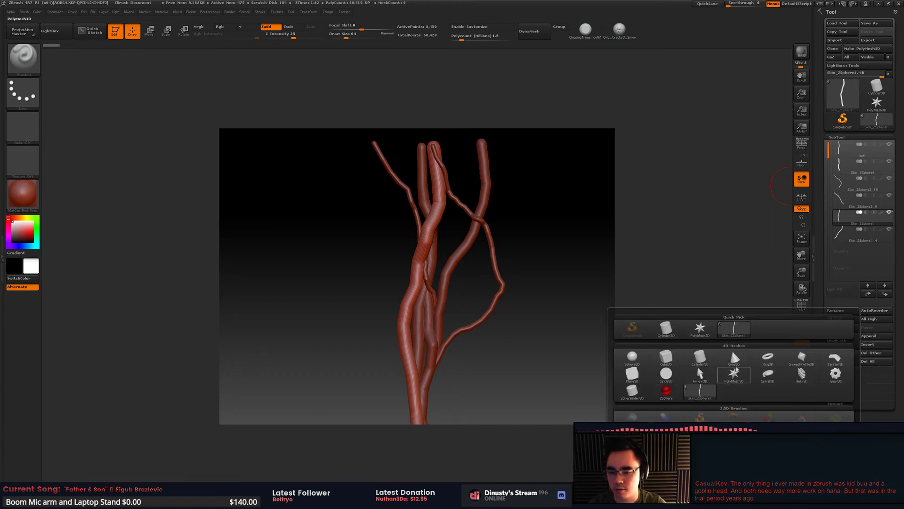
click(632, 374)
alt+drag(665, 267, 728, 186)
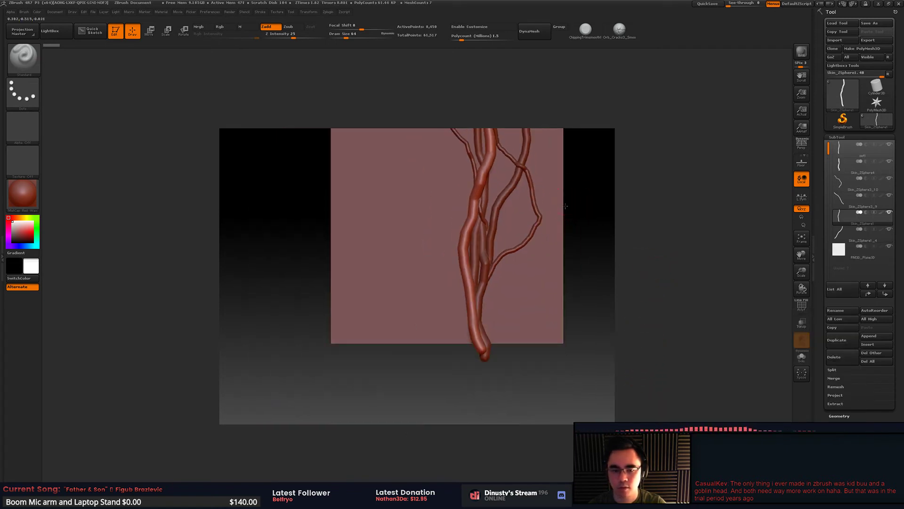
mouse_move(456, 101)
alt+mouse_down()
mouse_move(451, 208)
mouse_move(464, 223)
mouse_move(403, 190)
mouse_move(389, 101)
mouse_move(483, 246)
mouse_move(483, 230)
mouse_move(526, 219)
mouse_move(545, 344)
alt+mouse_up()
shift+drag(450, 270, 457, 296)
key(ctrl+z)
key(ctrl+z)
key(shift)
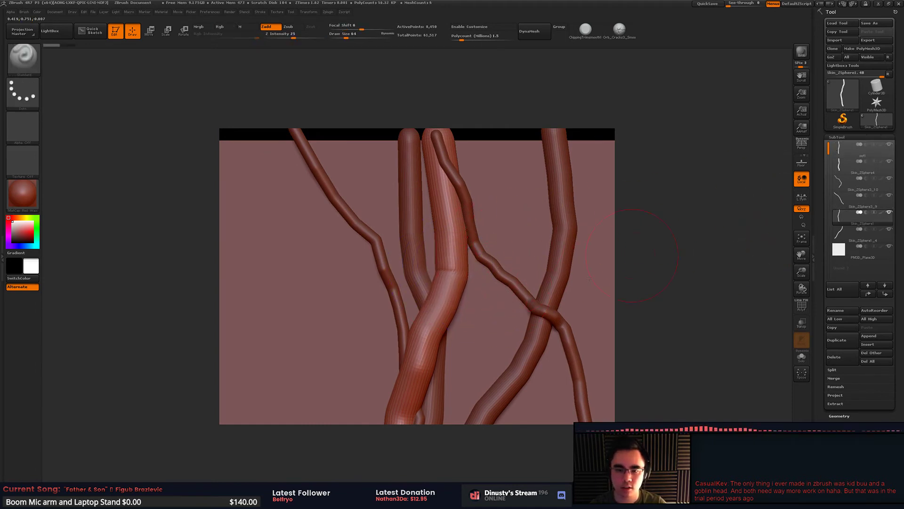
Step: Reveal the docked palettes, move Zplugin above Material and expand the DynaMesh Master settings
alt+drag(476, 283, 505, 272)
click(203, 12)
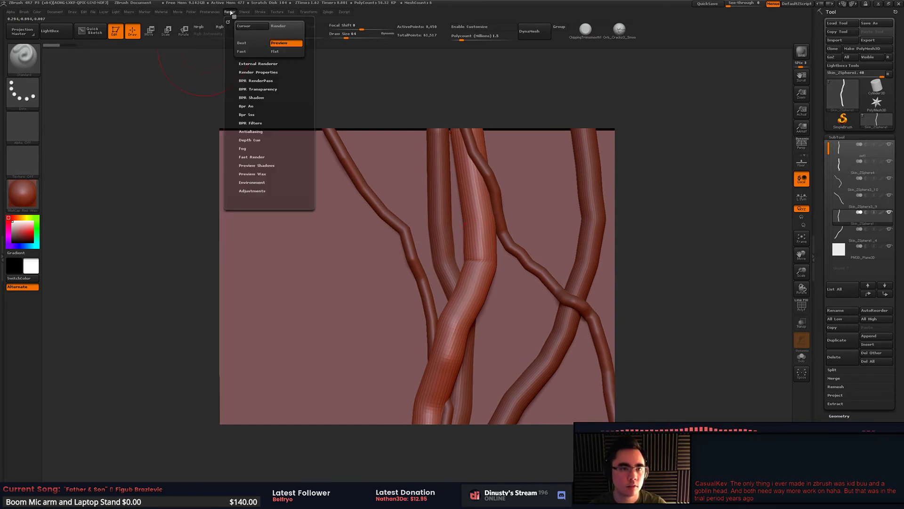
click(3, 75)
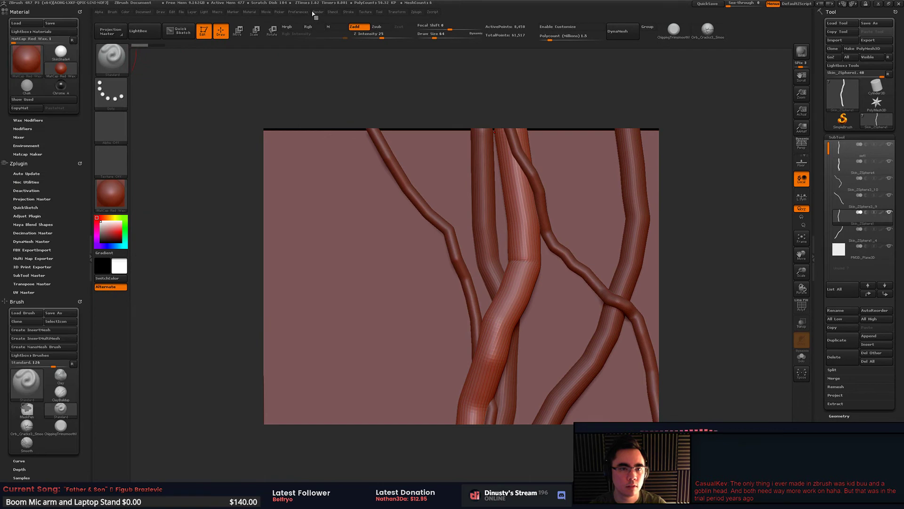
mouse_move(325, 11)
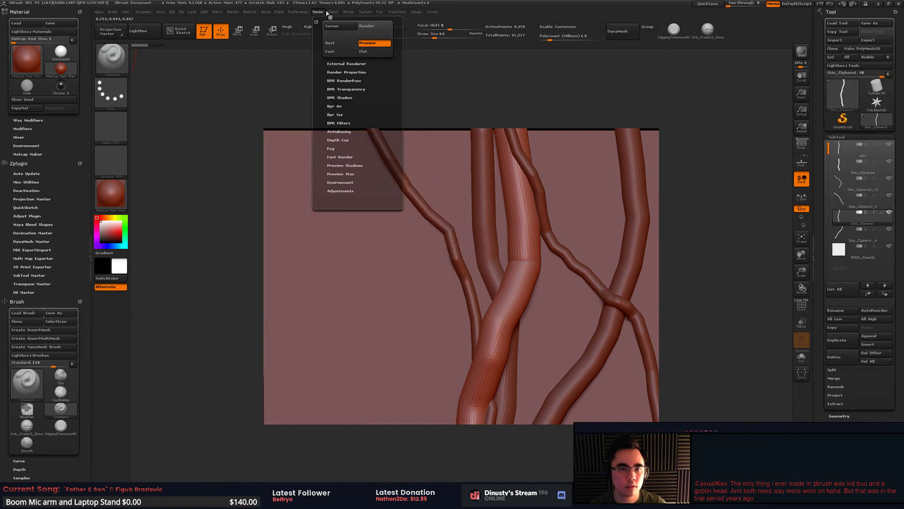
click(411, 22)
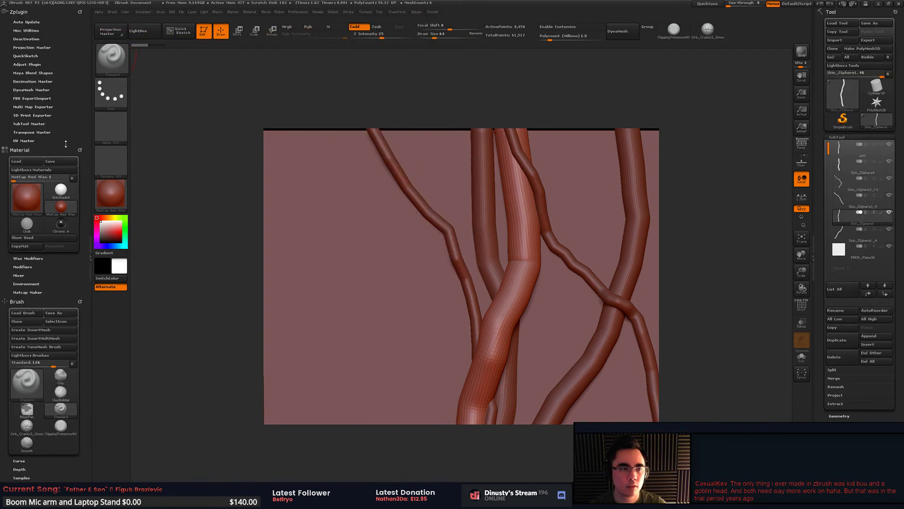
click(34, 90)
Step: Set the DynaMesh Master polycount to 0.4 million and DynaMesh the active thick root with it
drag(48, 120, 45, 120)
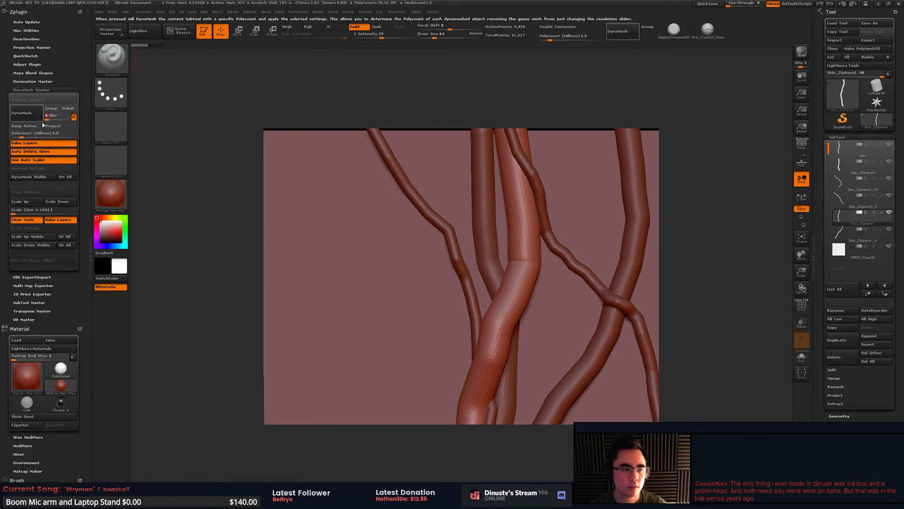
click(15, 134)
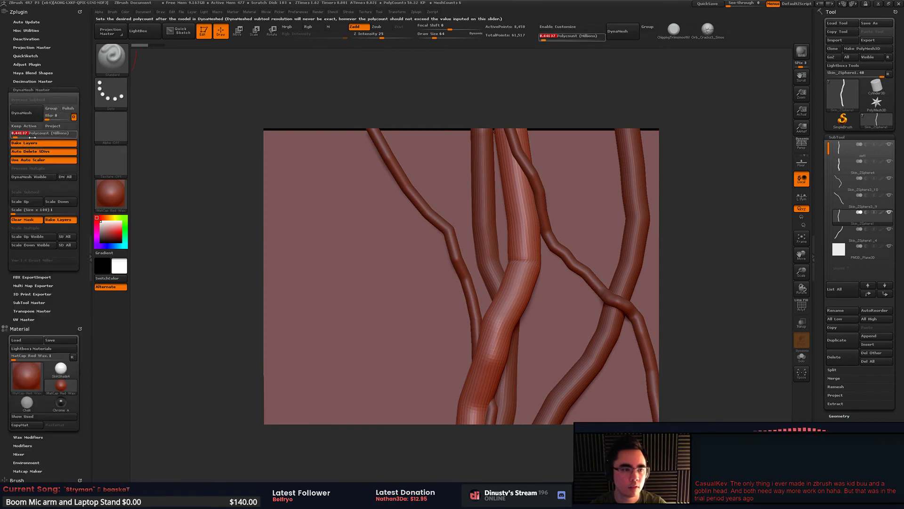
text(.)
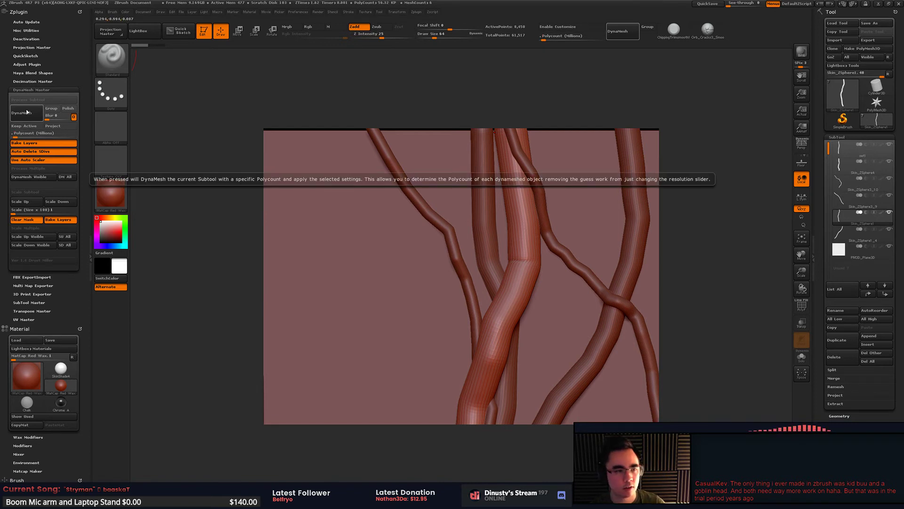
text(4)
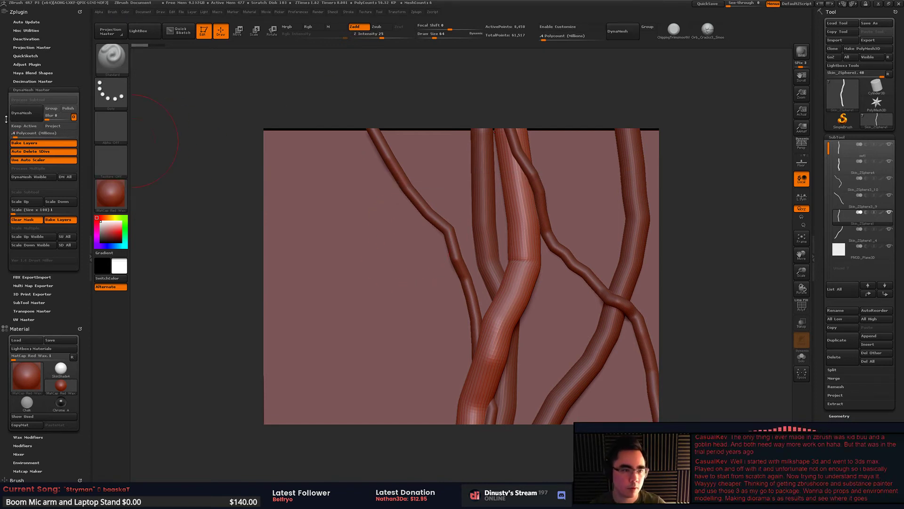
key(Return)
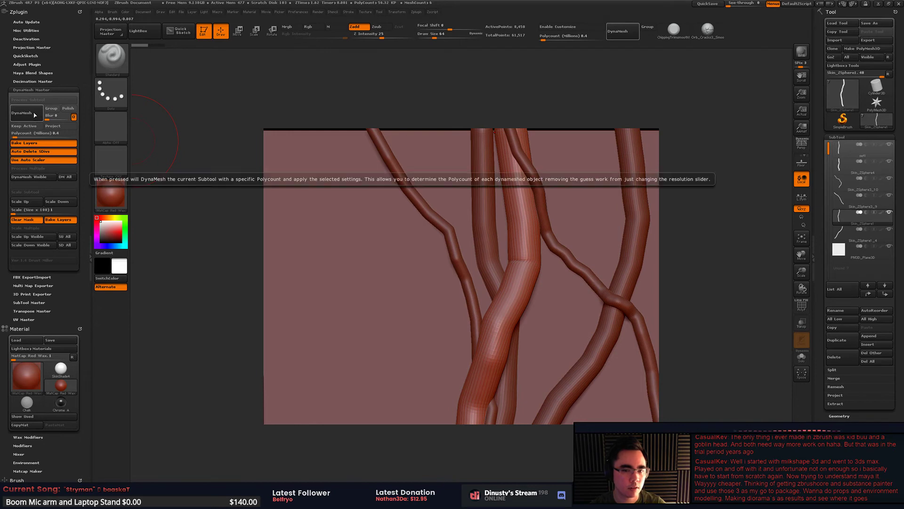
click(38, 114)
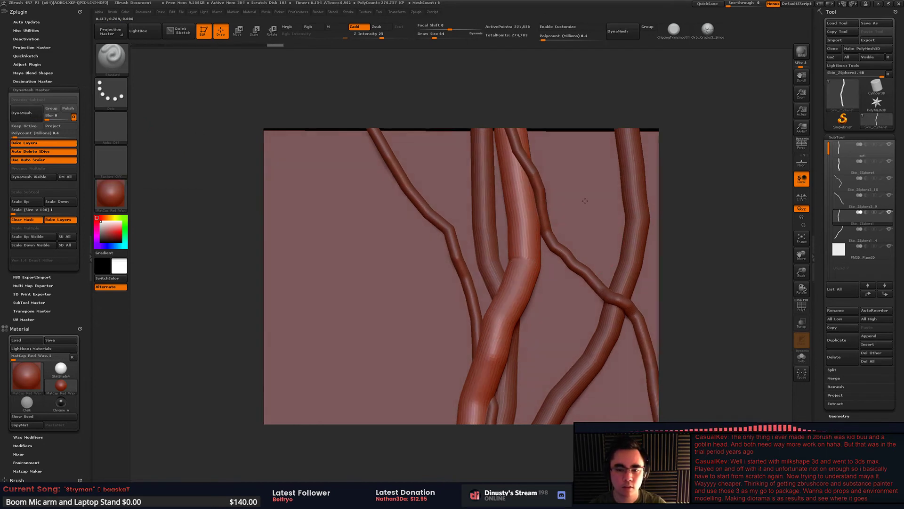
Step: Check the remeshed root's polyframe, try a stroke on its bend and undo it
key(shift+f)
key(shift+f)
ctrl+right_drag(541, 217, 515, 291)
mouse_move(515, 291)
mouse_down()
mouse_move(515, 264)
mouse_move(516, 302)
mouse_up()
key(ctrl+z)
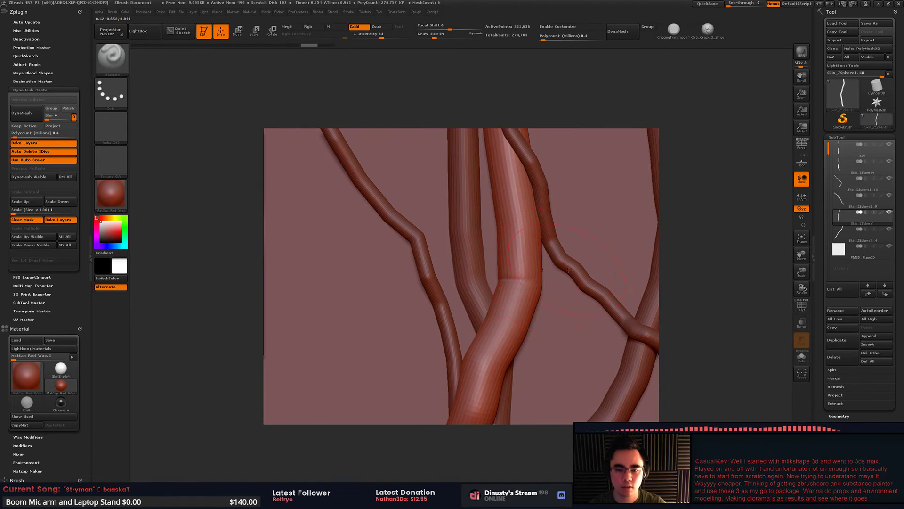
Step: Choose the chipping trim smooth brush, set its draw size to 16, test strokes on the root's bend and undo them
key(b)
click(464, 304)
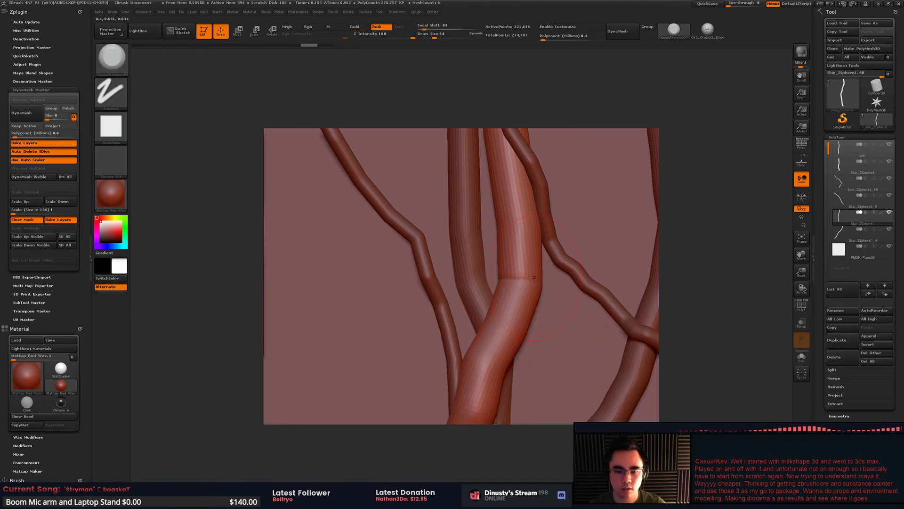
mouse_move(517, 274)
mouse_down()
mouse_move(515, 291)
mouse_move(521, 278)
mouse_move(508, 277)
mouse_up()
key(ctrl+z)
key(space)
click(534, 281)
key(ctrl+z)
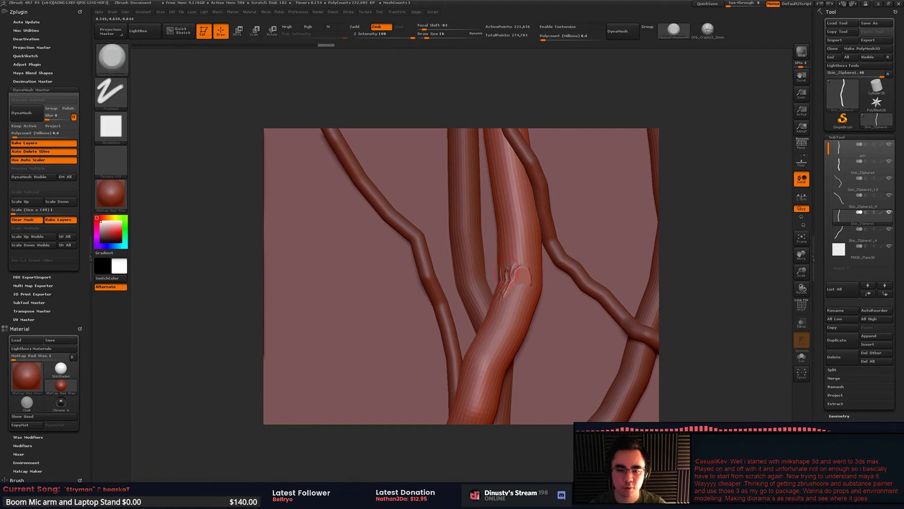
mouse_move(507, 264)
right_down()
mouse_move(528, 263)
mouse_move(538, 225)
right_up()
key(ctrl+z)
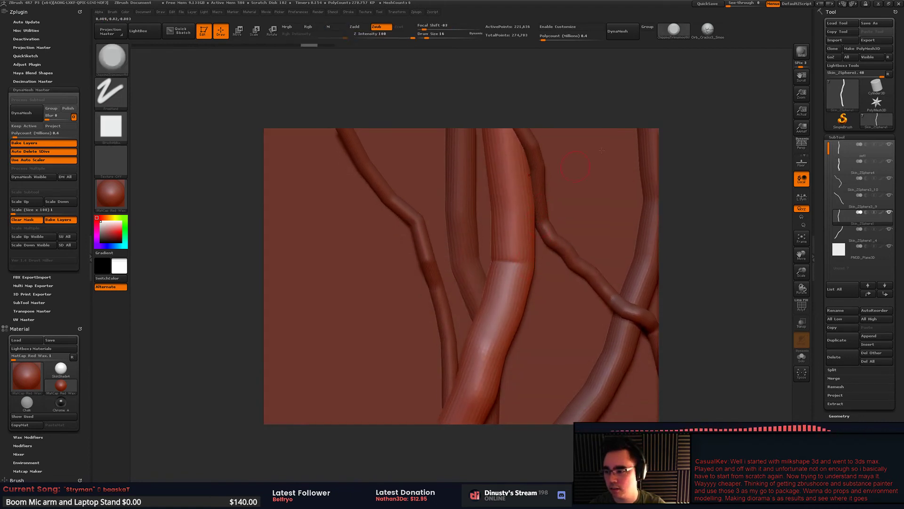
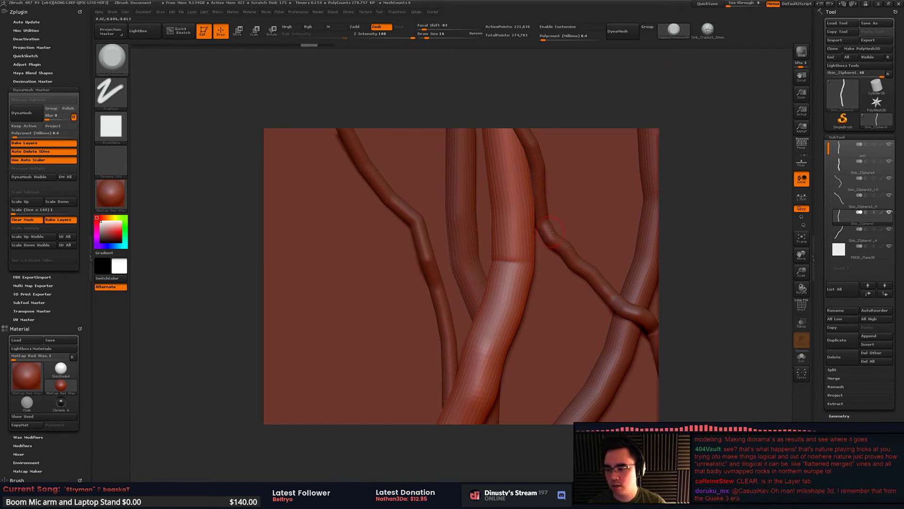
Step: Try to clear the document's current canvas layer
click(261, 12)
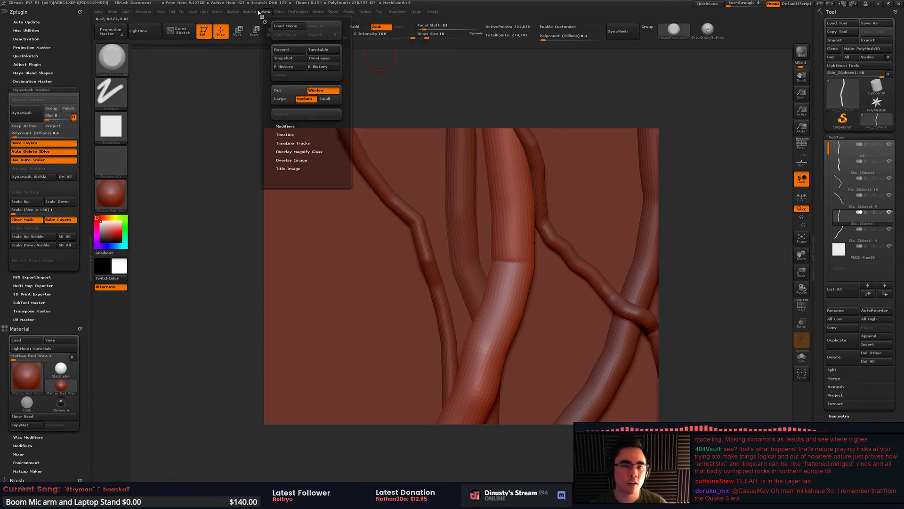
mouse_move(192, 13)
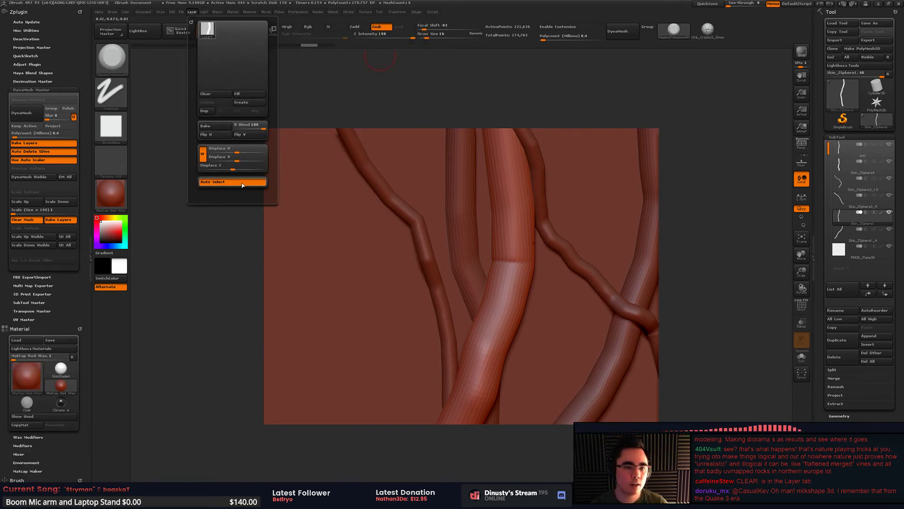
click(223, 95)
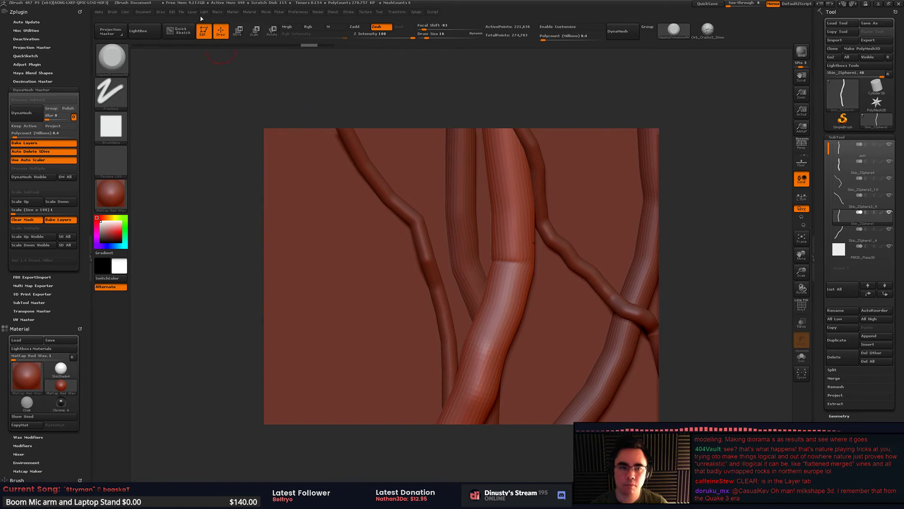
click(113, 129)
click(191, 11)
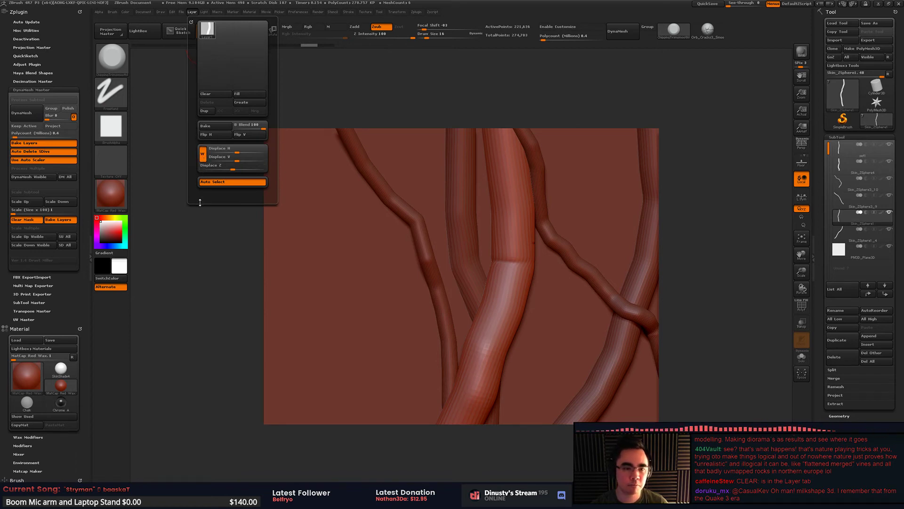
alt+drag(347, 174, 329, 144)
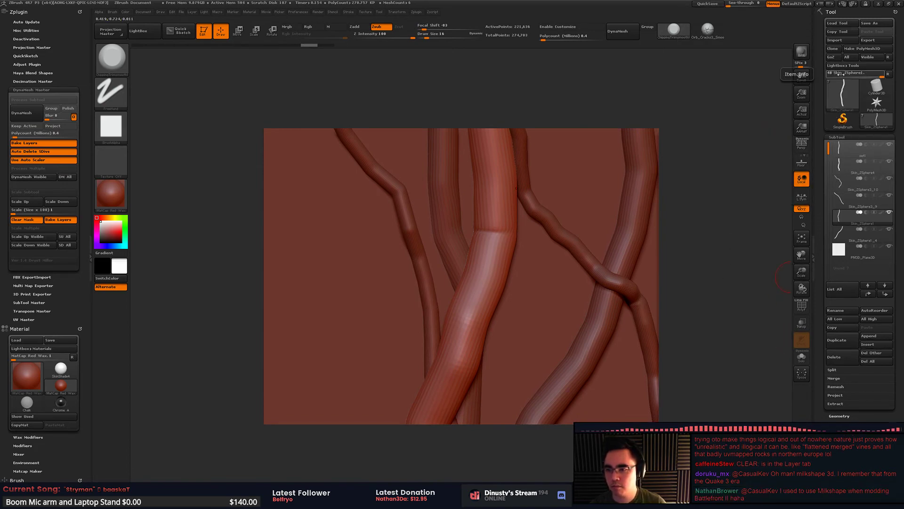
click(843, 102)
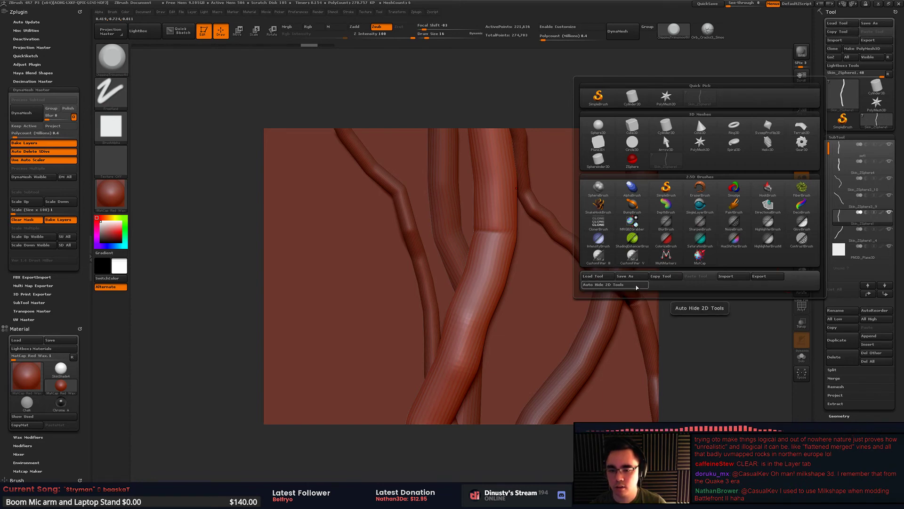
click(637, 284)
click(843, 102)
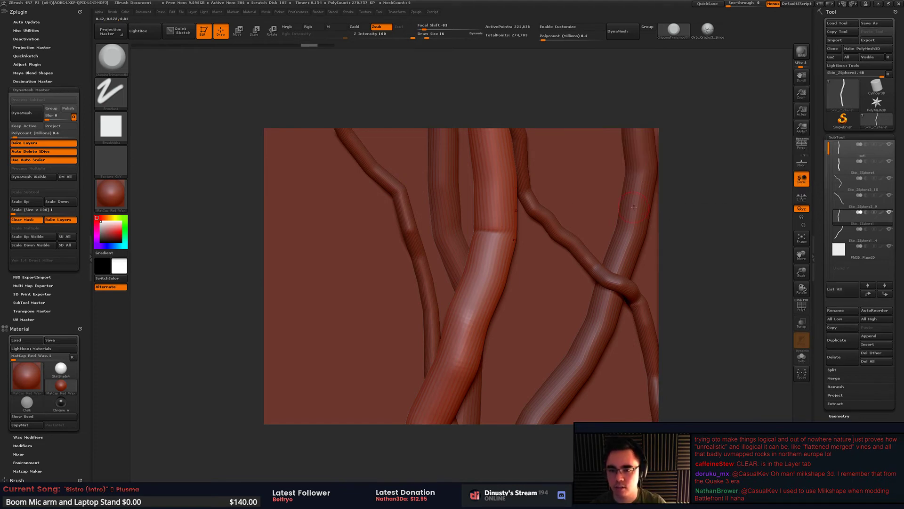
drag(705, 199, 631, 245)
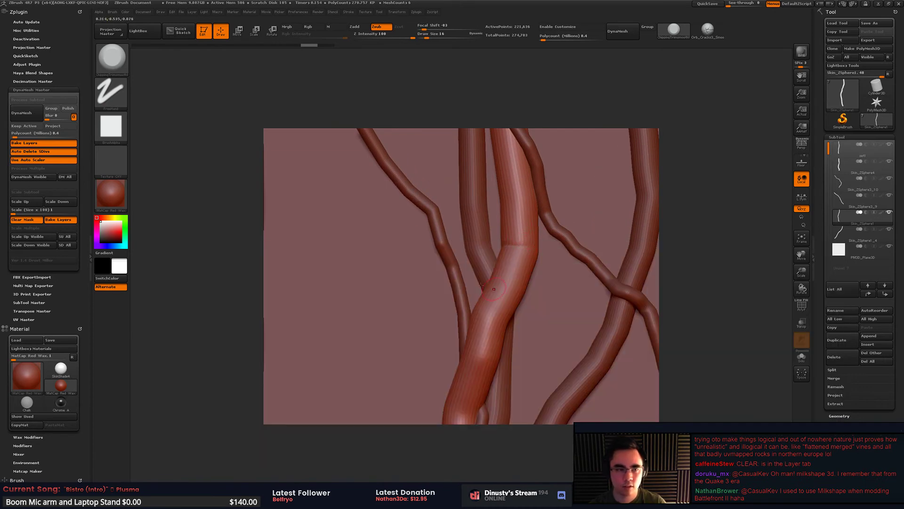
Step: Dock the brush settings and set the chipping trim smooth brush's curve WrapMode to 1
click(125, 12)
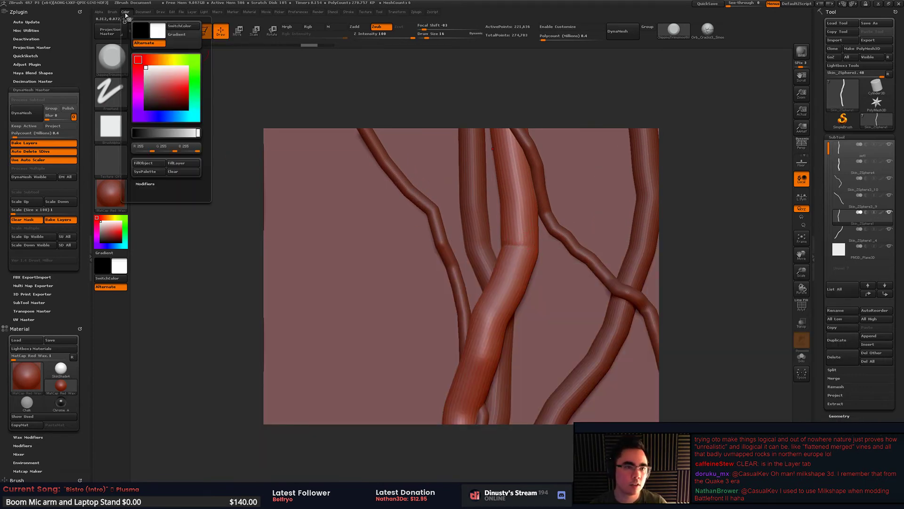
click(115, 13)
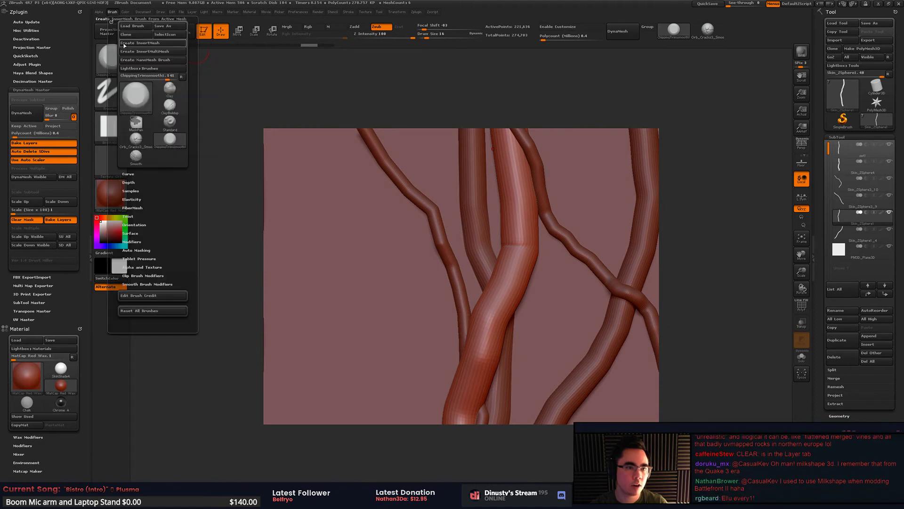
click(113, 20)
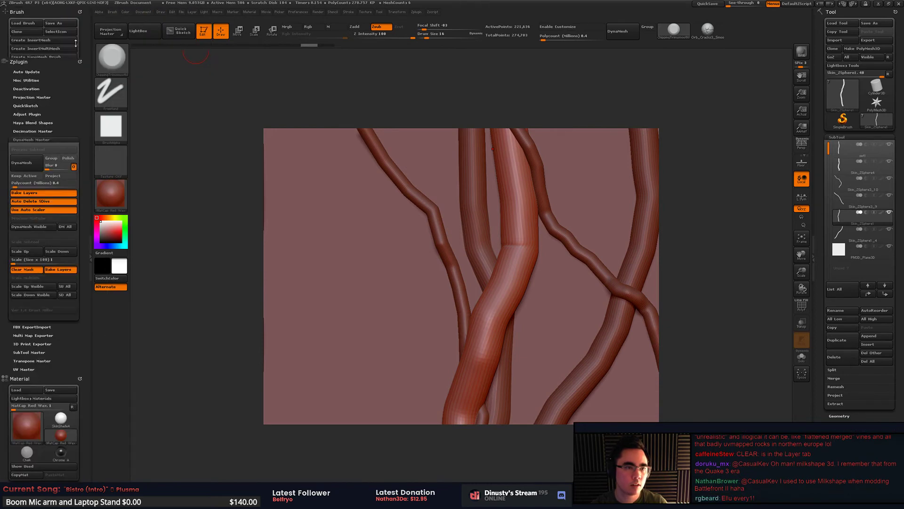
click(18, 171)
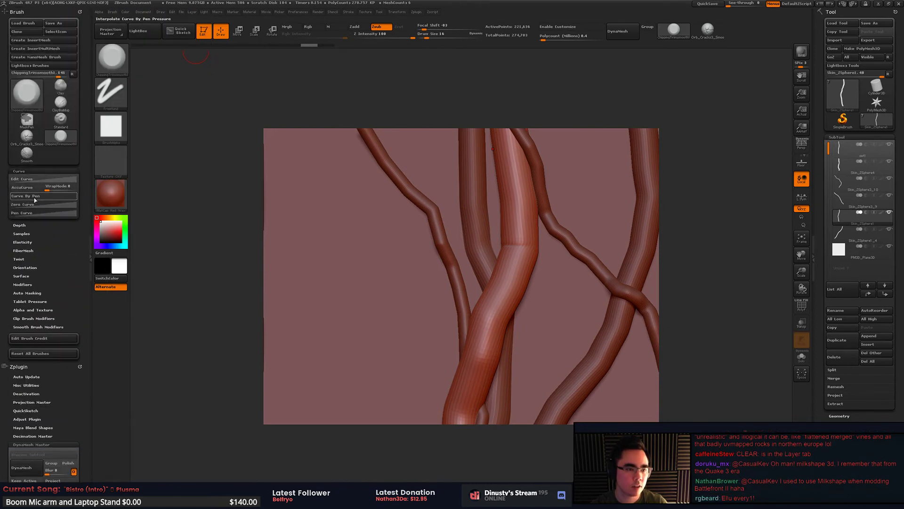
drag(48, 190, 55, 190)
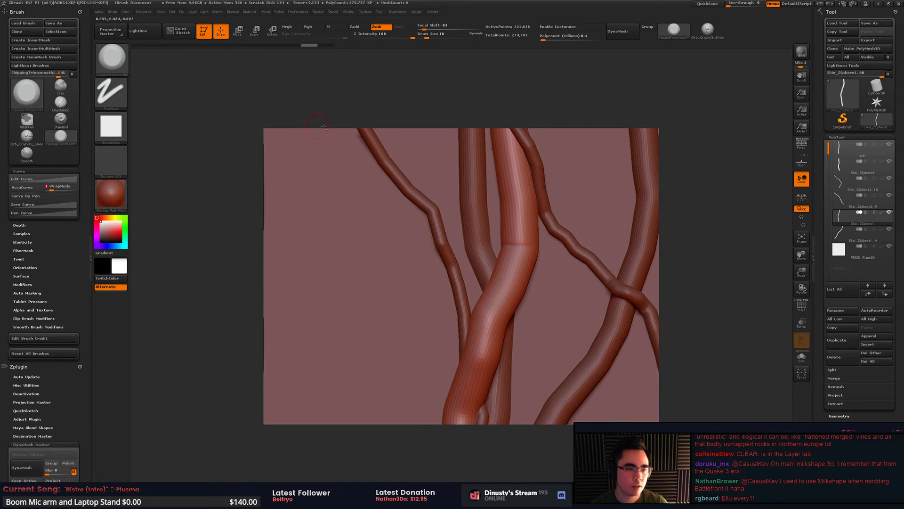
Step: Make the backing plane the active subtool and enlarge the brush's draw size
alt+drag(377, 198, 389, 215)
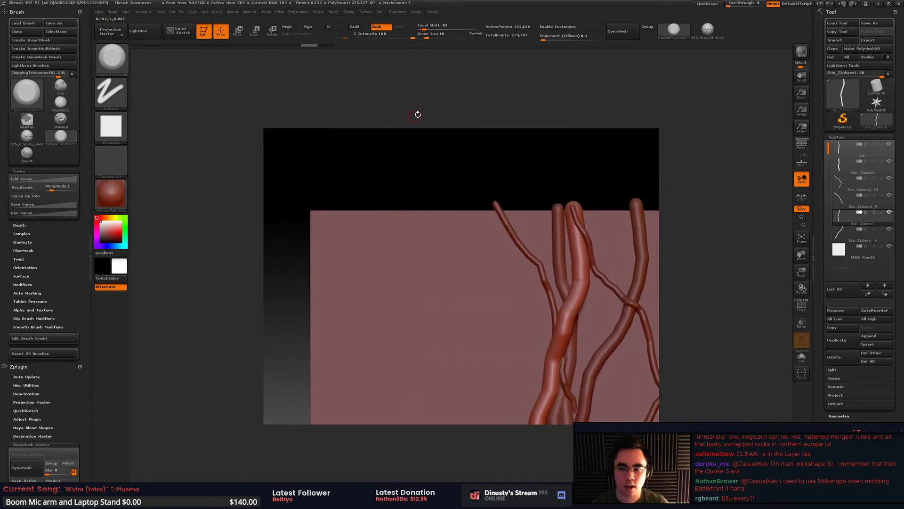
alt+click(427, 229)
ctrl+right_drag(427, 229, 390, 224)
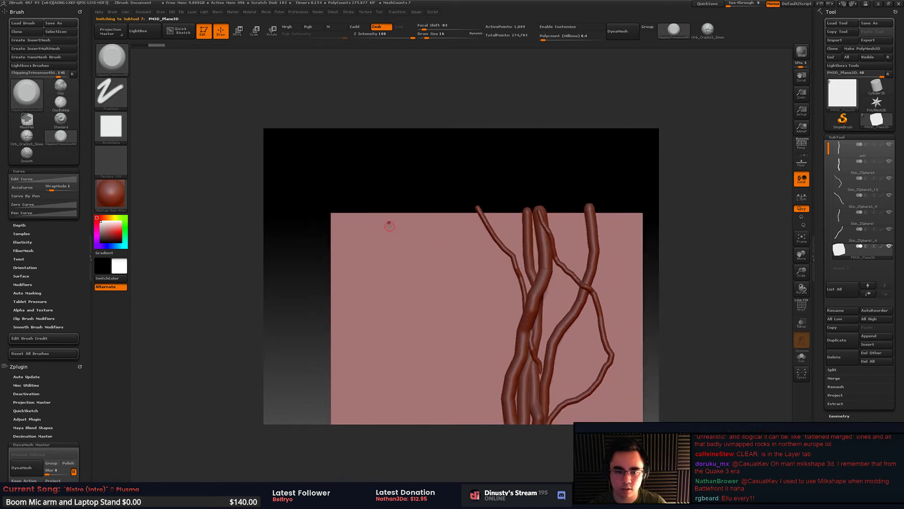
alt+right_drag(448, 296, 433, 252)
key(space)
drag(433, 212, 435, 209)
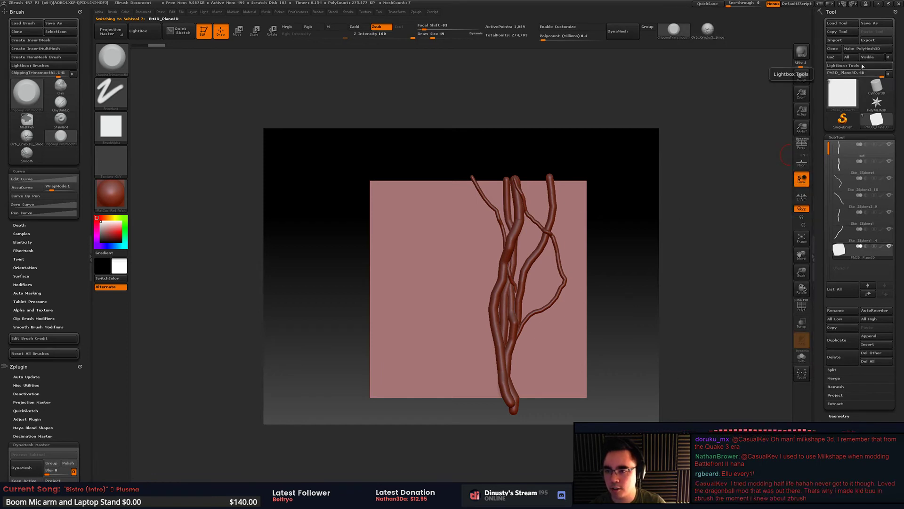
Step: Replace the backing plane subtool with its PolyMesh3D copy, PM3D_Plane3D_1, and make that copy the active subtool
click(872, 50)
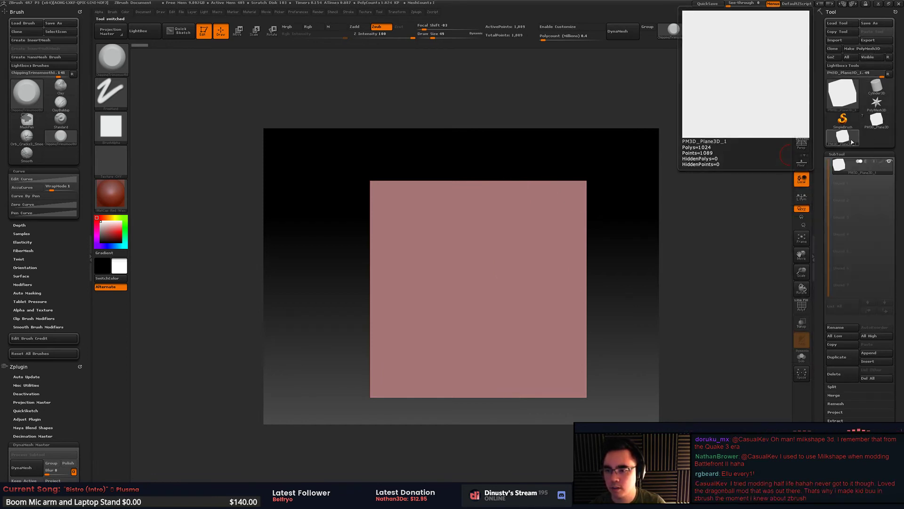
click(851, 142)
click(841, 372)
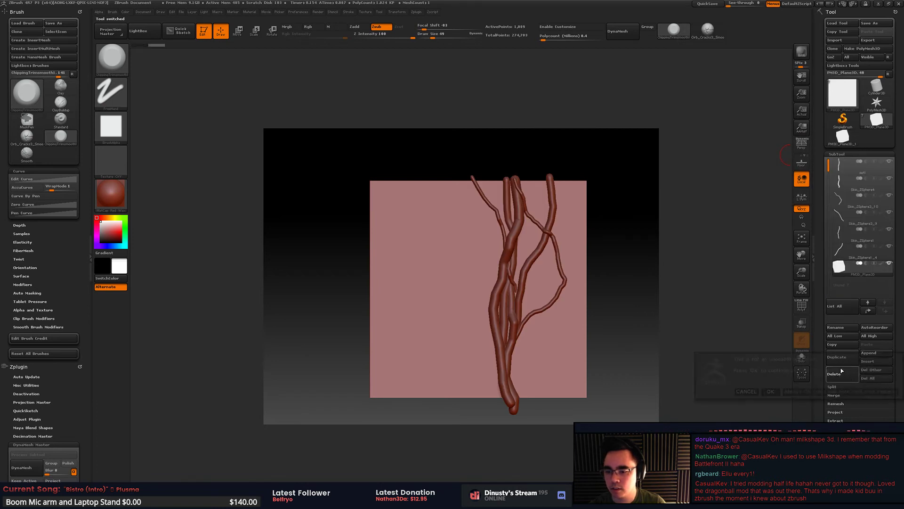
click(770, 391)
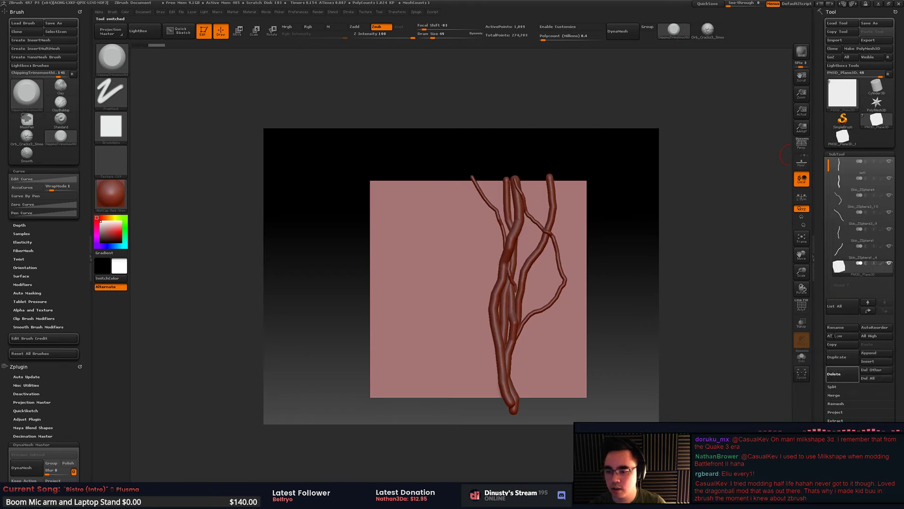
click(883, 365)
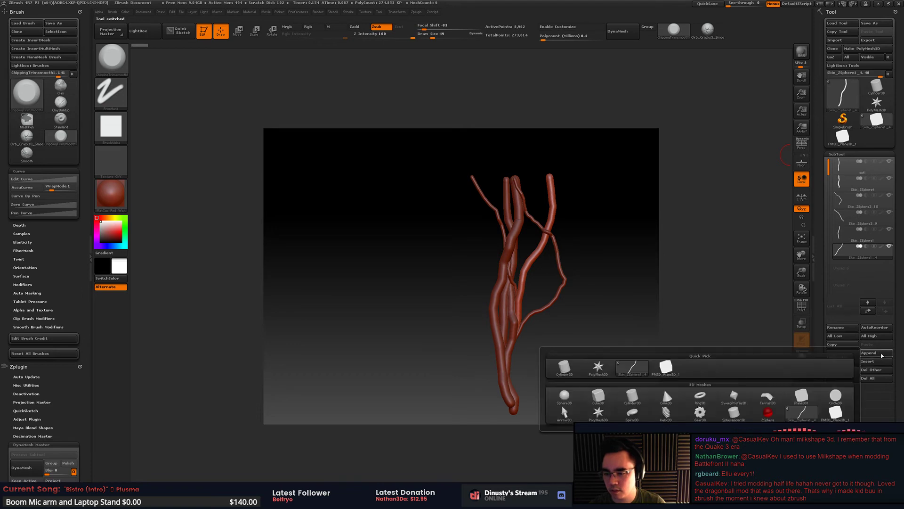
click(667, 367)
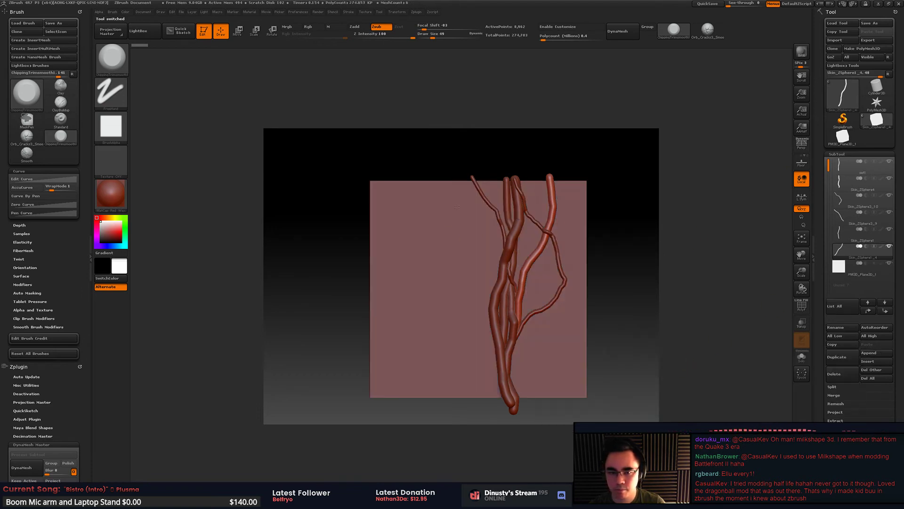
alt+click(451, 255)
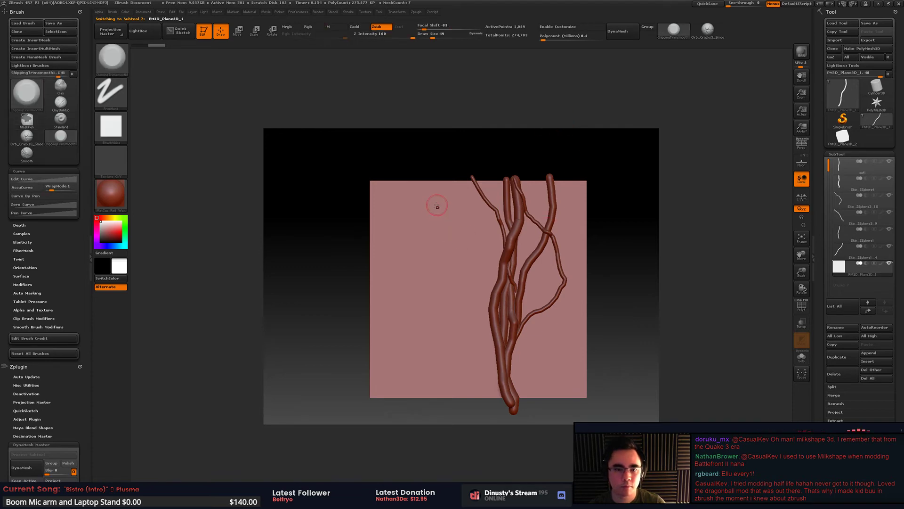
Step: Try a Standard brush stroke on the backing plane, undo it and return to the chipping trim smooth brush
click(464, 221)
key(b)
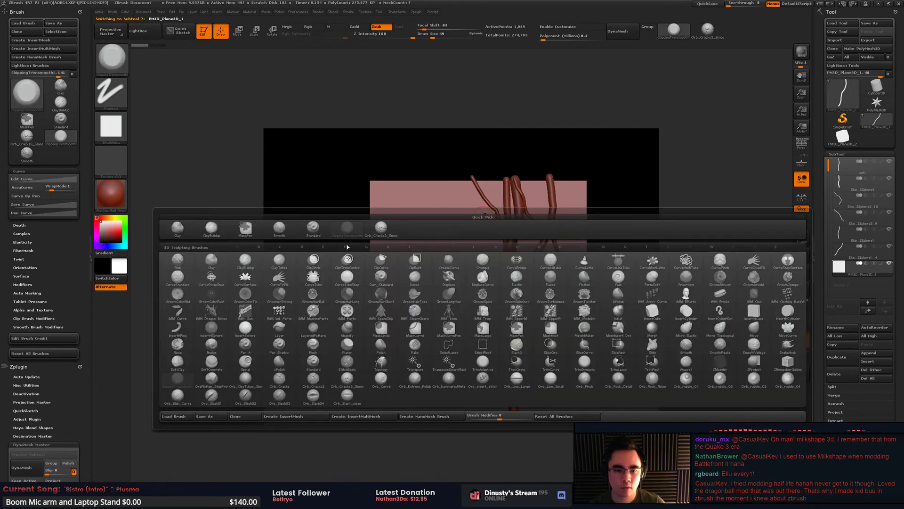
click(313, 231)
mouse_move(422, 215)
mouse_down()
mouse_move(416, 219)
mouse_move(457, 231)
mouse_move(432, 176)
mouse_move(510, 228)
mouse_up()
key(ctrl+z)
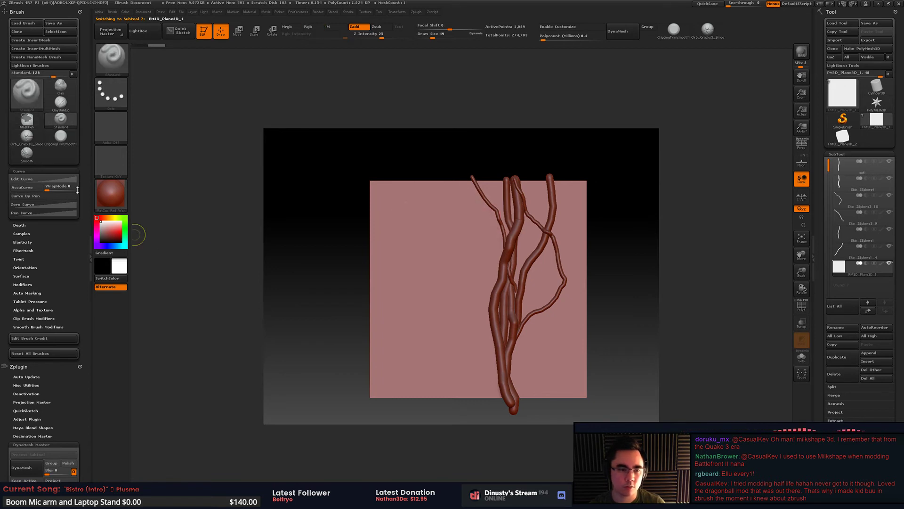
key(b)
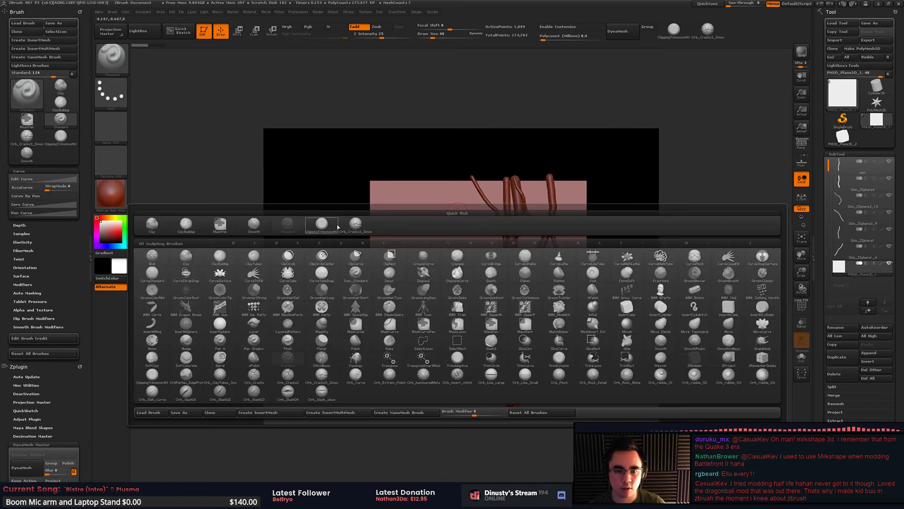
click(322, 224)
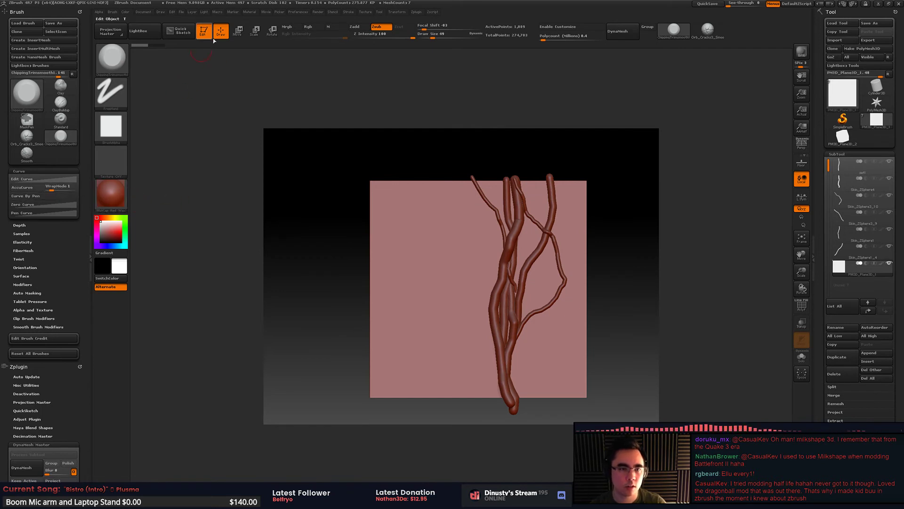
Step: Choose the Orb Cracks2 smooth brush, test a stroke across the backing plane and undo it
key(b)
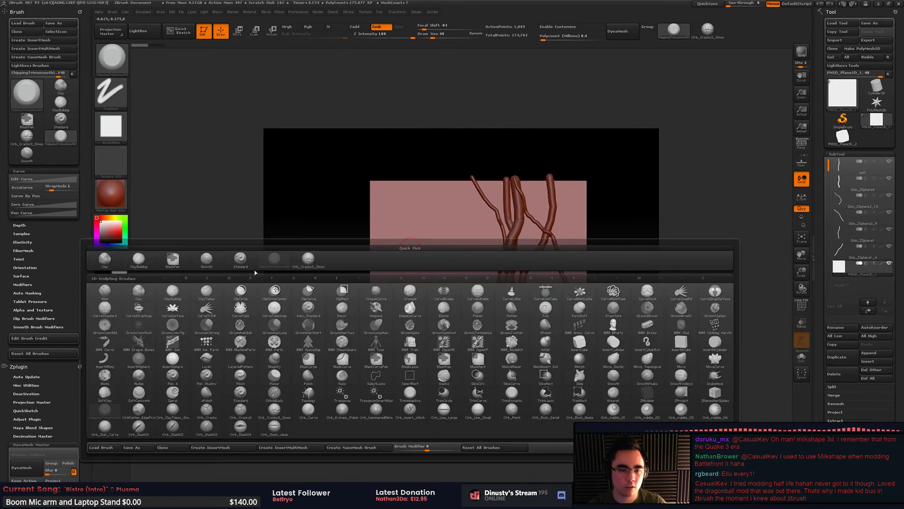
click(307, 262)
mouse_move(417, 224)
mouse_down()
mouse_move(405, 245)
mouse_move(536, 301)
mouse_up()
key(ctrl+z)
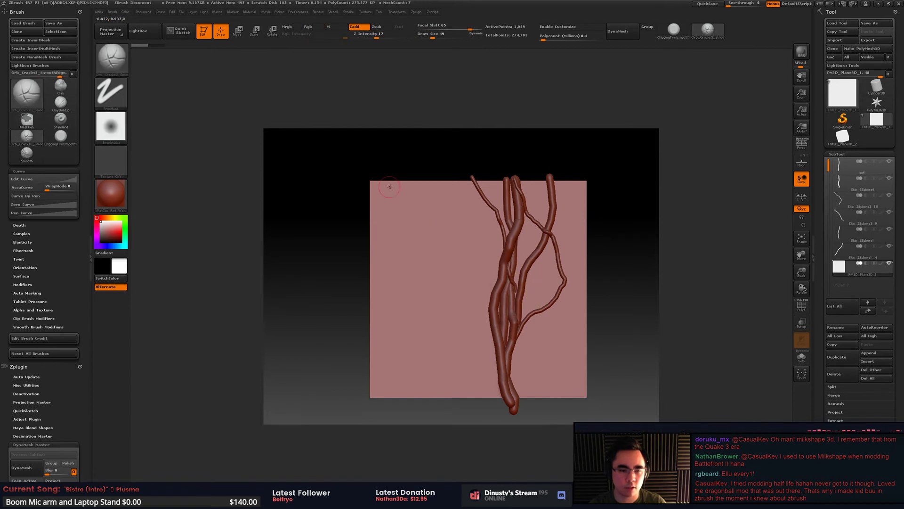
Step: Divide the backing plane's geometry twice, testing and undoing a crack stroke between the subdivisions
click(838, 154)
click(840, 163)
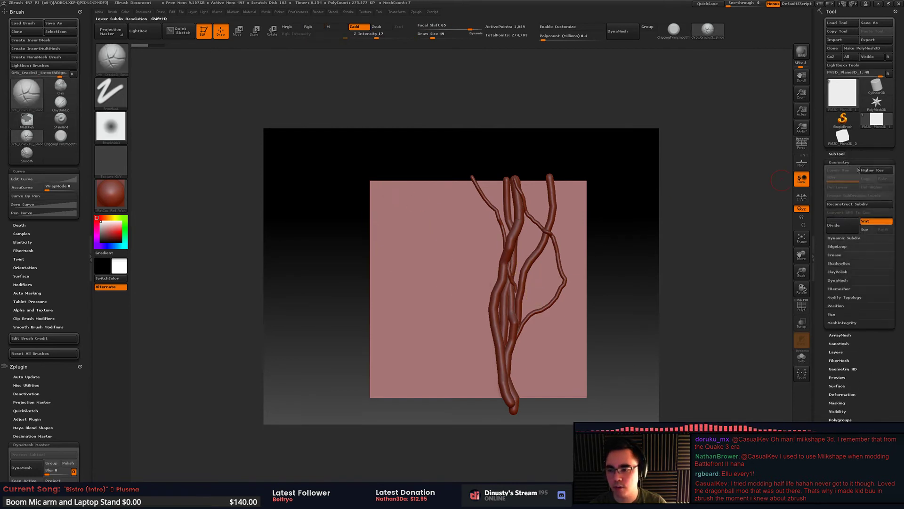
click(834, 225)
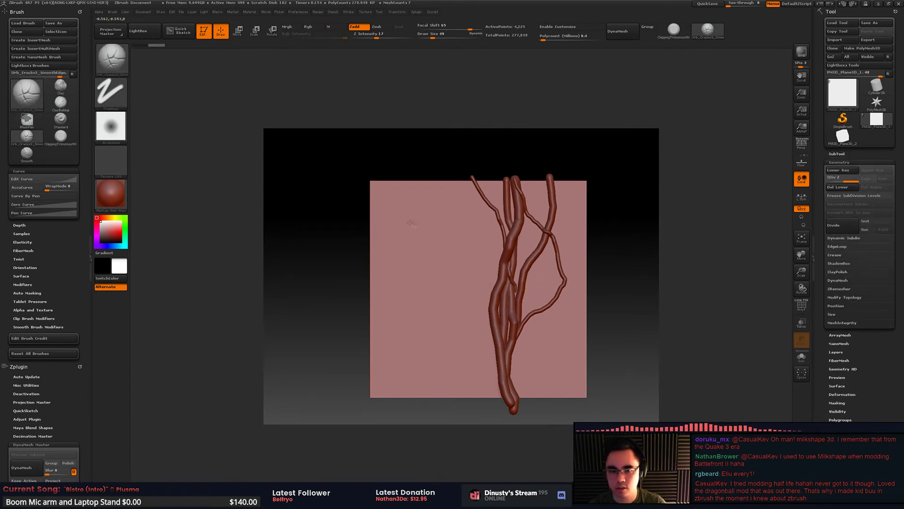
drag(386, 264, 459, 280)
key(ctrl+z)
click(834, 225)
Step: Test crack strokes on the subdivided backing plane and undo them
mouse_move(442, 215)
mouse_down()
mouse_move(462, 239)
mouse_move(466, 292)
mouse_up()
key(ctrl+z)
drag(418, 217, 440, 273)
mouse_move(410, 187)
mouse_down()
mouse_move(484, 239)
mouse_move(422, 177)
mouse_move(400, 210)
mouse_up()
key(ctrl+z)
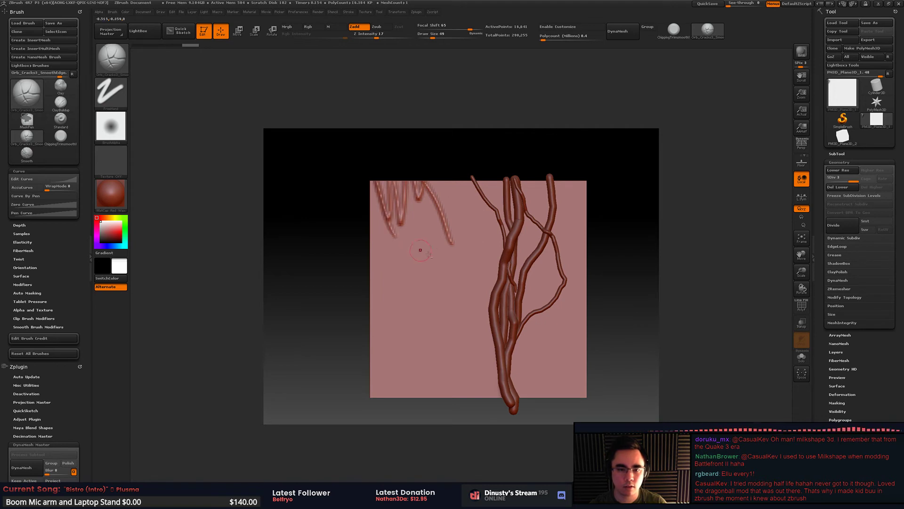
key(ctrl+z)
Step: Set the crack brush's curve WrapMode to 1, test a stroke near the plane's upper edge and undo it
click(54, 196)
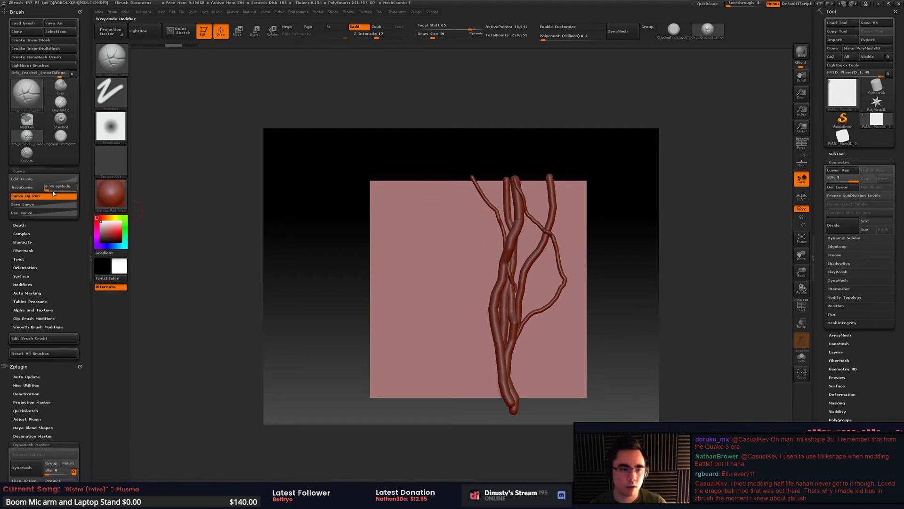
click(53, 196)
click(52, 189)
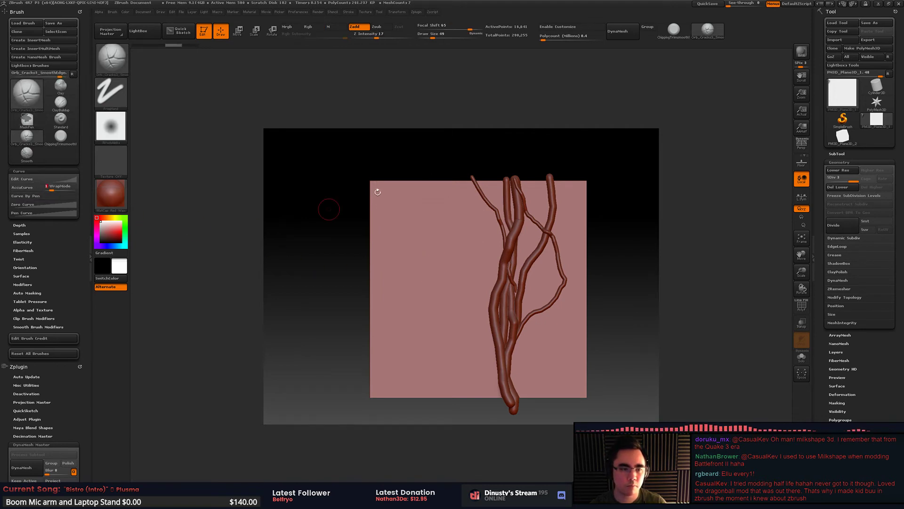
mouse_move(426, 243)
mouse_down()
mouse_move(420, 150)
mouse_move(432, 135)
mouse_move(426, 247)
mouse_move(420, 170)
mouse_move(405, 165)
mouse_move(406, 218)
mouse_up()
key(ctrl+z)
Step: Set the crack brush's draw size to 116 and sculpt strokes across the backing plane's upper edge
key(space)
drag(446, 197, 451, 195)
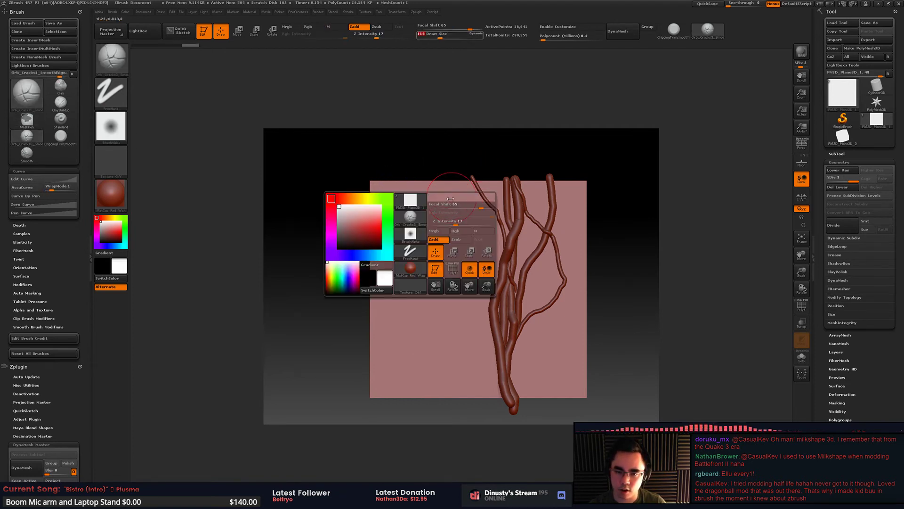
mouse_move(421, 239)
mouse_down()
mouse_move(392, 151)
mouse_move(400, 138)
mouse_move(427, 204)
mouse_move(415, 198)
mouse_move(491, 176)
mouse_up()
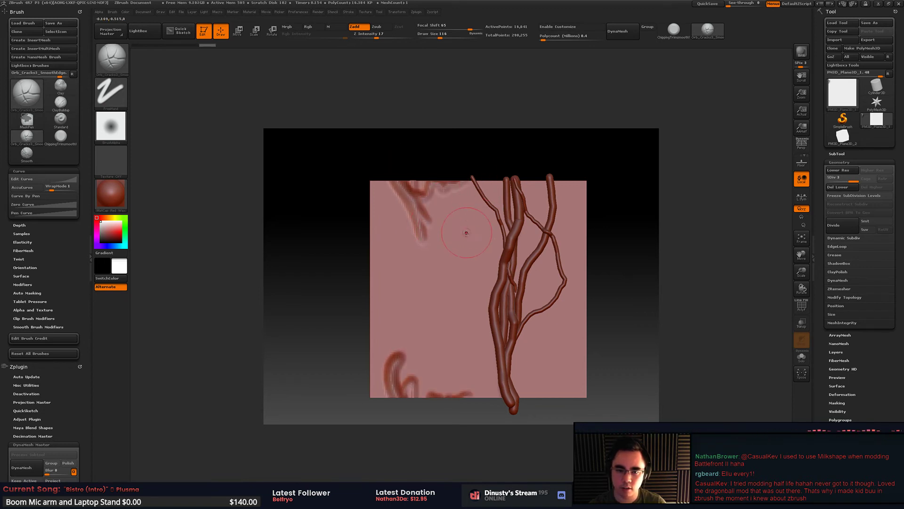
Step: Toggle perspective on and off, and undo the wrapped strokes on the backing plane
right_drag(448, 195, 442, 205)
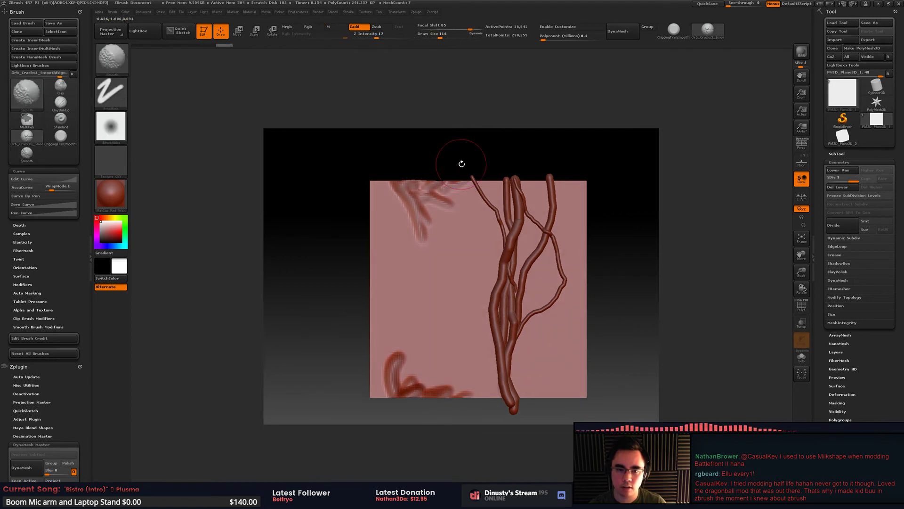
key(p)
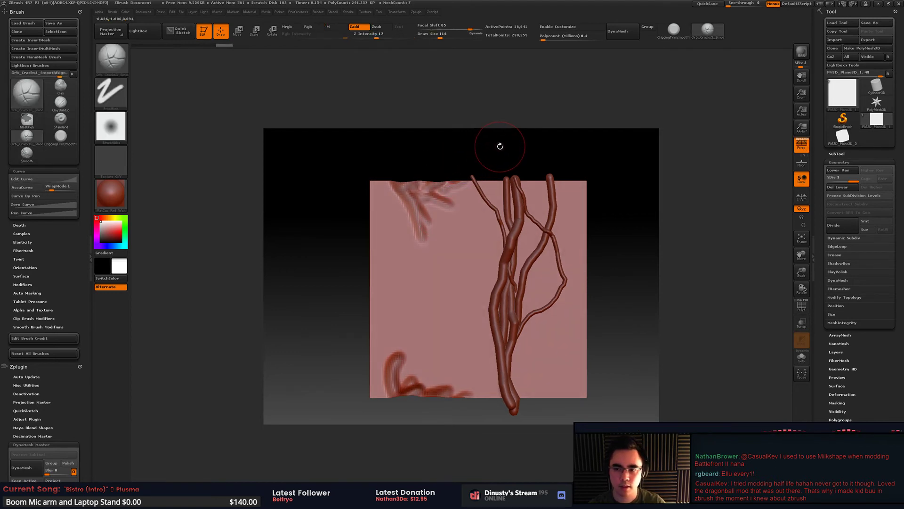
key(p)
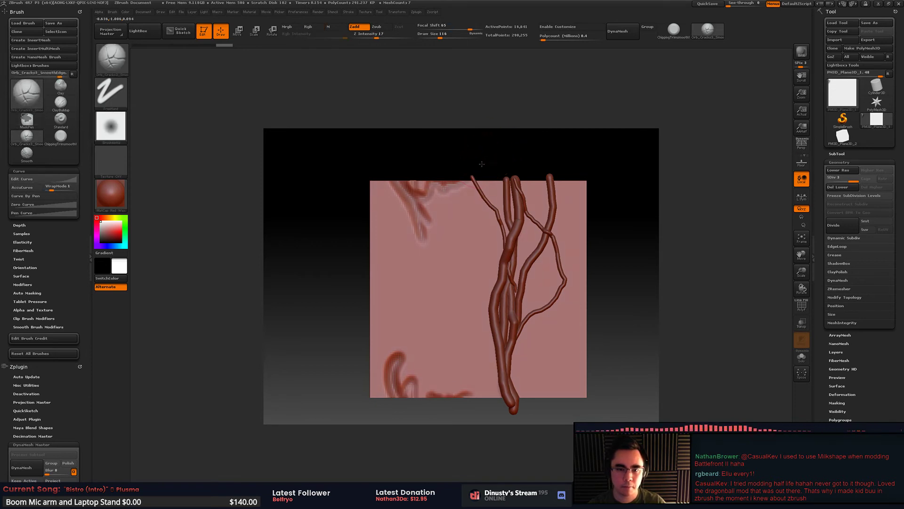
shift+drag(482, 163, 483, 164)
key(ctrl+z)
key(ctrl+z)
key(ctrl+z)
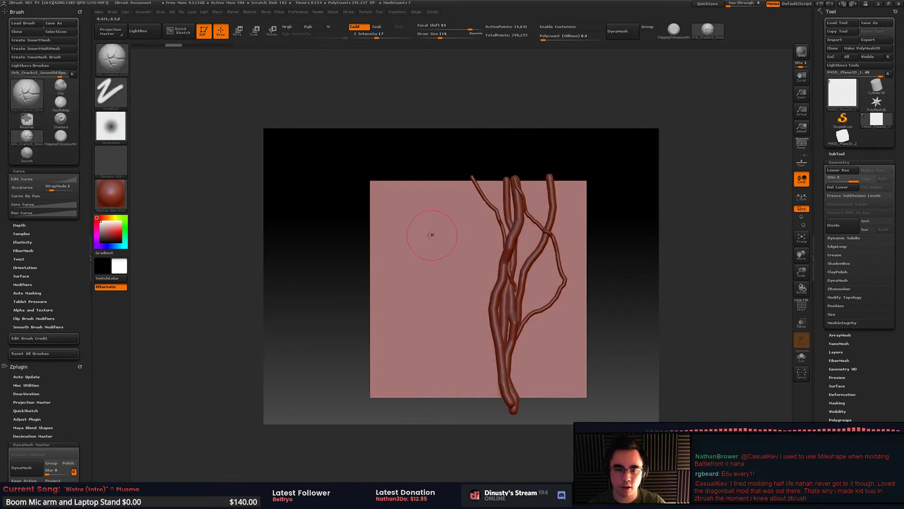
Step: Redo the test by sculpting a vertical stroke and looping strokes across the backing plane's upper edge
mouse_move(423, 232)
mouse_down()
mouse_move(404, 224)
mouse_move(425, 191)
mouse_up()
key(ctrl+z)
mouse_move(419, 248)
mouse_down()
mouse_move(417, 162)
mouse_move(441, 168)
mouse_move(459, 191)
mouse_move(395, 183)
mouse_move(460, 176)
mouse_up()
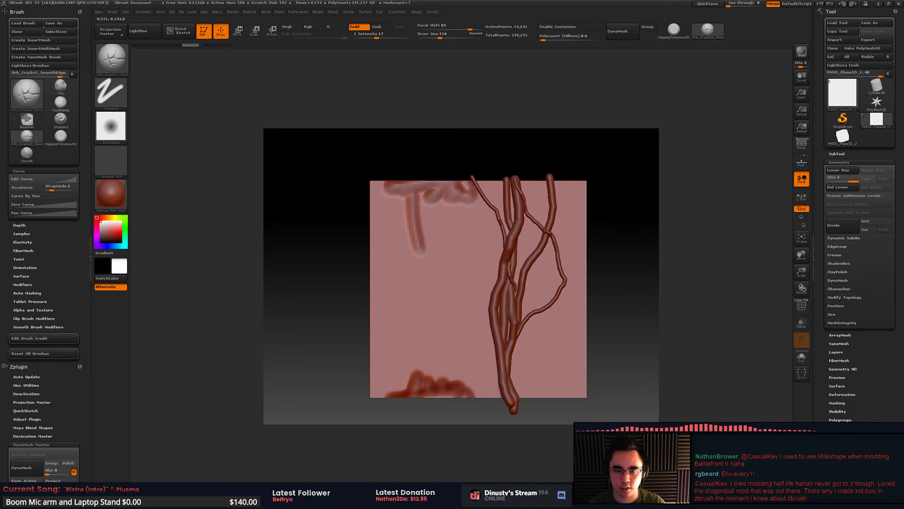
Step: Undo the wrapped strokes on the backing plane, retest strokes across its upper edge and undo them too
key(ctrl+z)
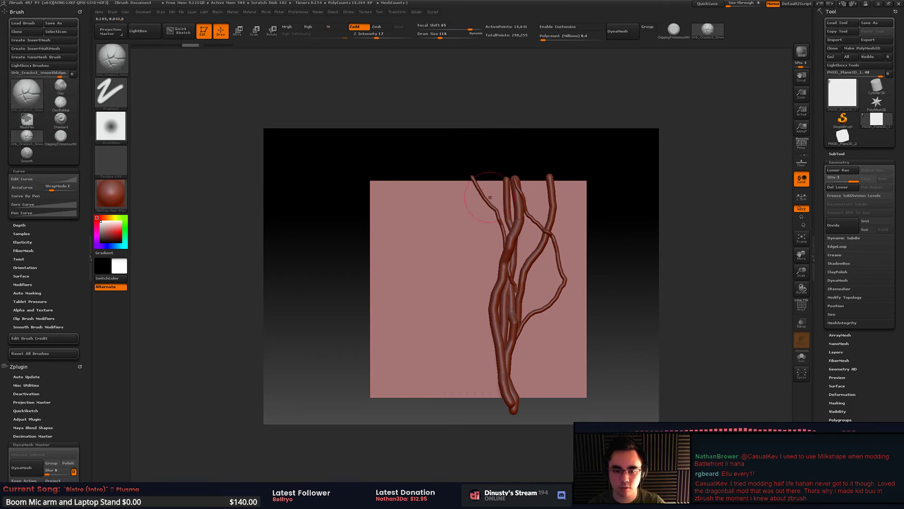
mouse_move(471, 183)
mouse_down()
mouse_move(407, 185)
mouse_move(471, 184)
mouse_up()
key(ctrl+z)
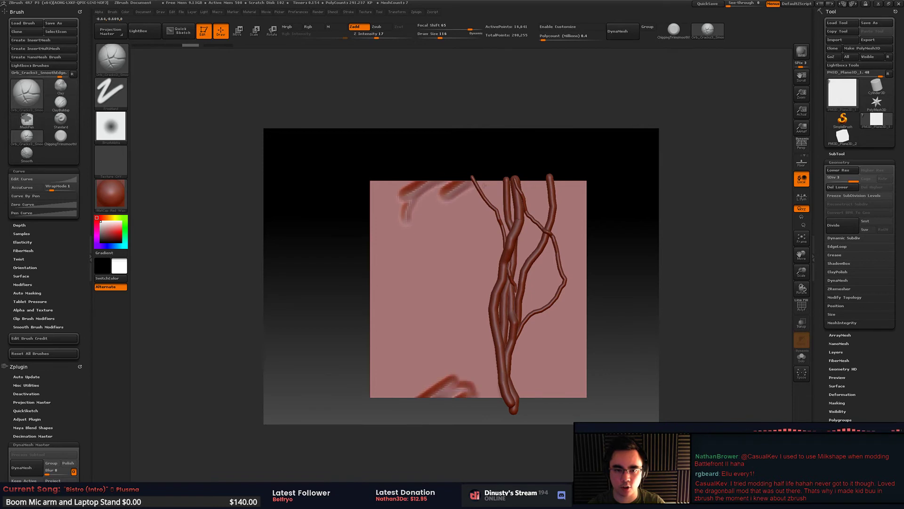
key(ctrl+z)
key(ctrl+z)
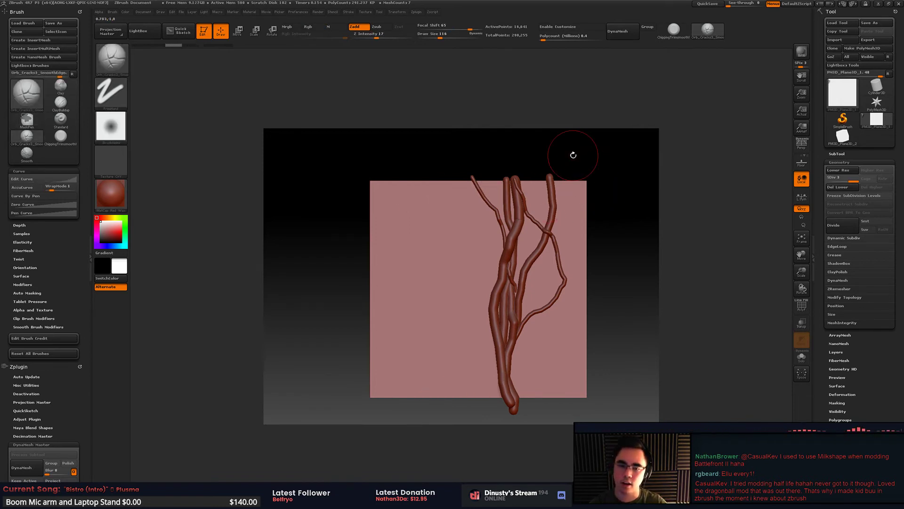
Step: Select the main root, set the draw size to 37 and choose the Orb_ClayTubes brush
drag(626, 221, 627, 251)
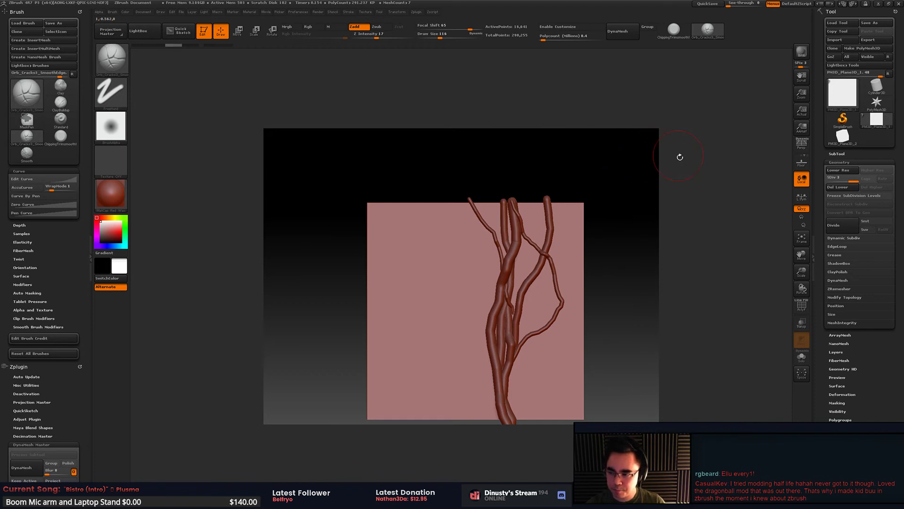
mouse_move(680, 157)
alt+mouse_down()
mouse_move(682, 188)
mouse_move(662, 115)
mouse_move(531, 225)
alt+mouse_up()
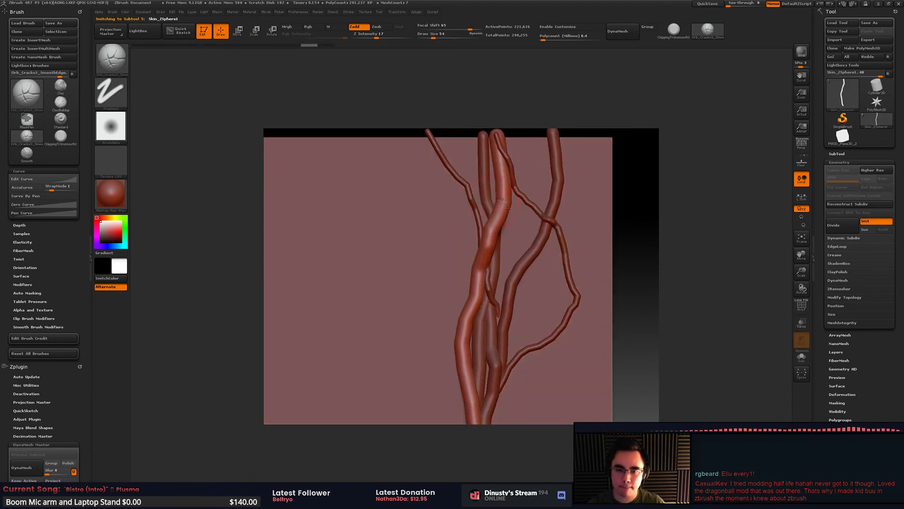
mouse_move(635, 188)
alt+mouse_down()
mouse_move(631, 231)
mouse_move(505, 216)
alt+mouse_up()
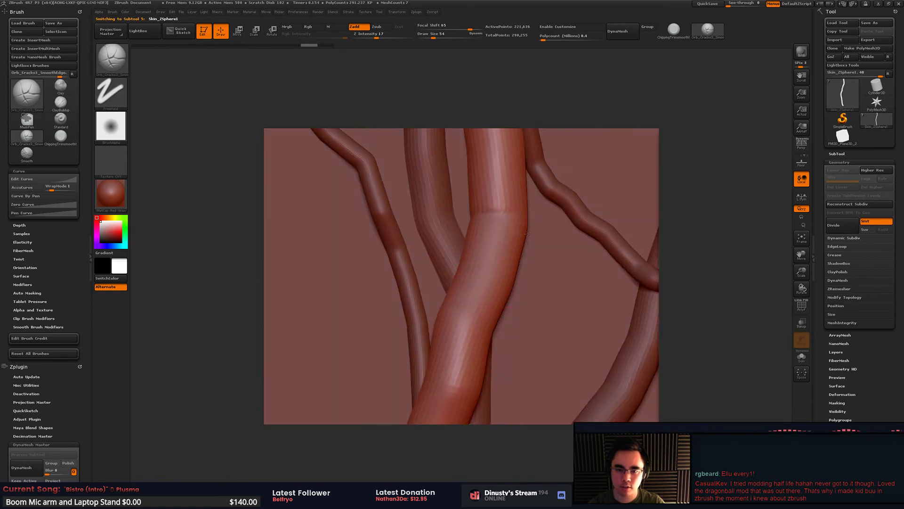
key(space)
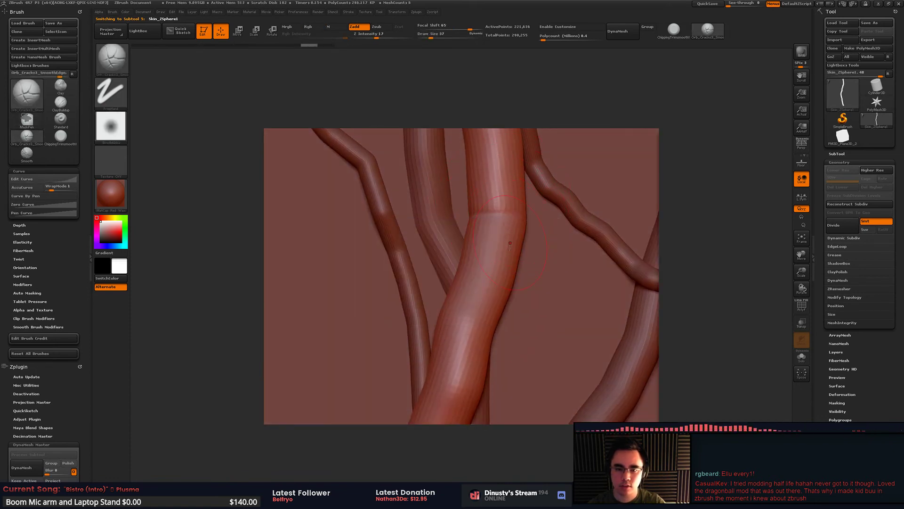
key(b)
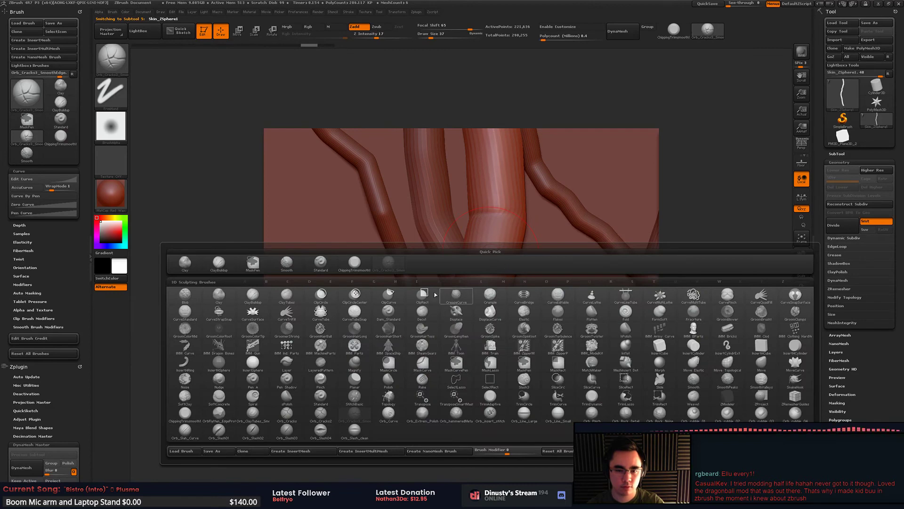
click(261, 415)
Step: Add a clay stroke to the main root's upper bend and smooth the root surface
mouse_move(490, 193)
mouse_down()
mouse_move(492, 237)
mouse_move(501, 233)
mouse_move(478, 187)
mouse_move(478, 241)
mouse_move(487, 198)
mouse_move(501, 246)
mouse_up()
mouse_move(506, 229)
alt+right_down()
mouse_move(492, 223)
mouse_move(498, 217)
alt+right_up()
shift+drag(428, 359, 429, 353)
mouse_move(499, 339)
alt+right_down()
mouse_move(485, 325)
mouse_move(518, 264)
mouse_move(574, 254)
mouse_move(615, 196)
alt+right_up()
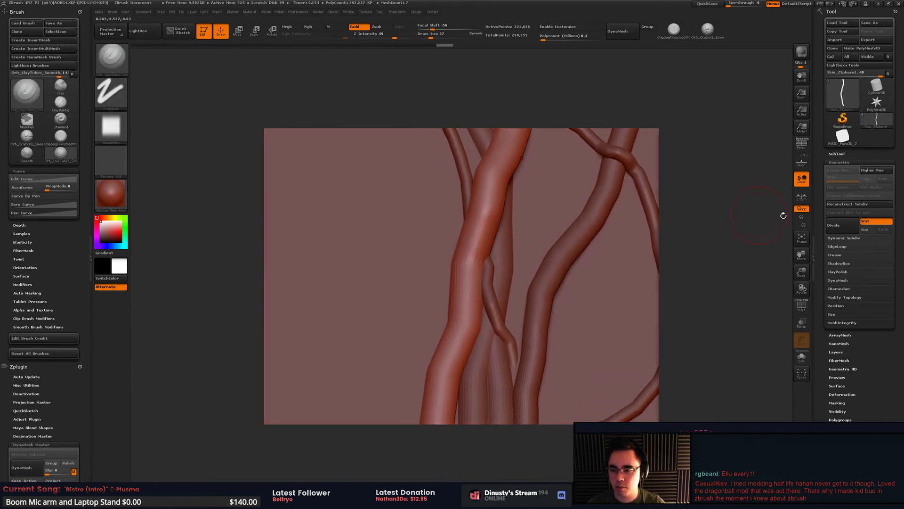
Step: Polish the selected root mesh with the Deformation settings
click(842, 162)
alt+right_drag(485, 233, 492, 208)
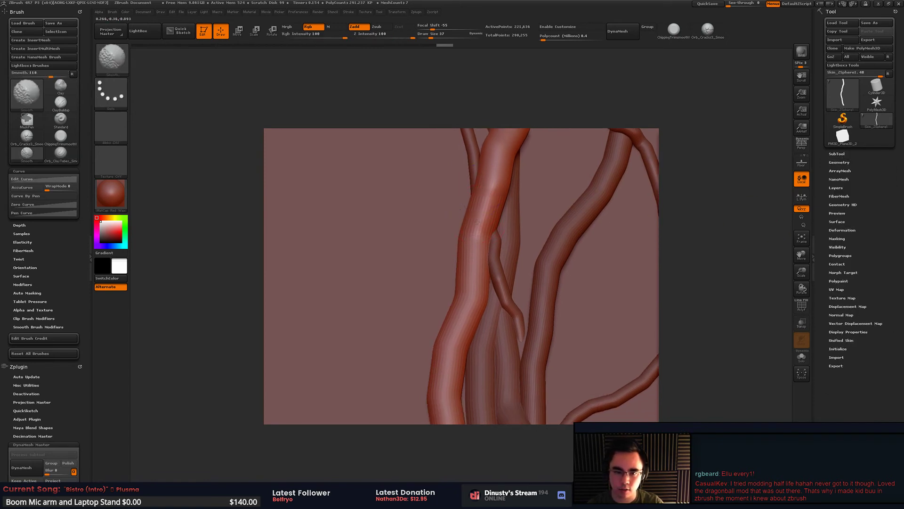
alt+right_drag(468, 313, 500, 250)
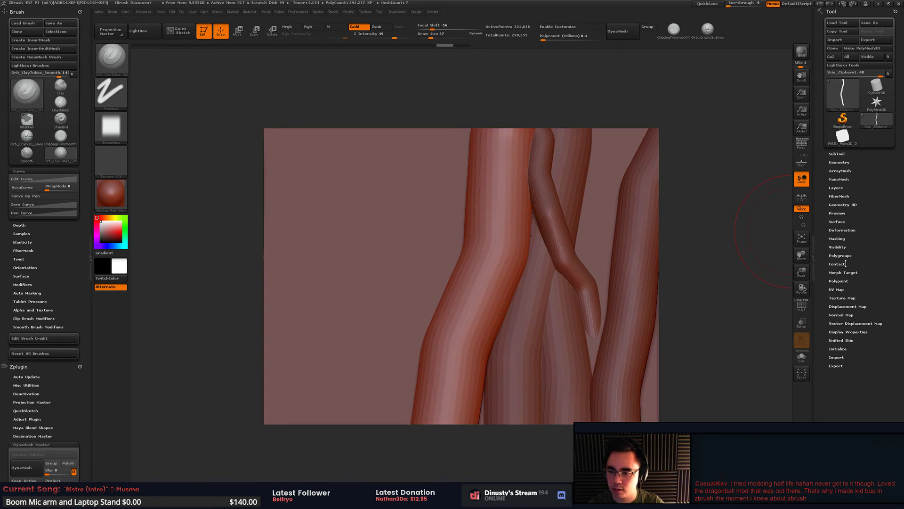
click(842, 229)
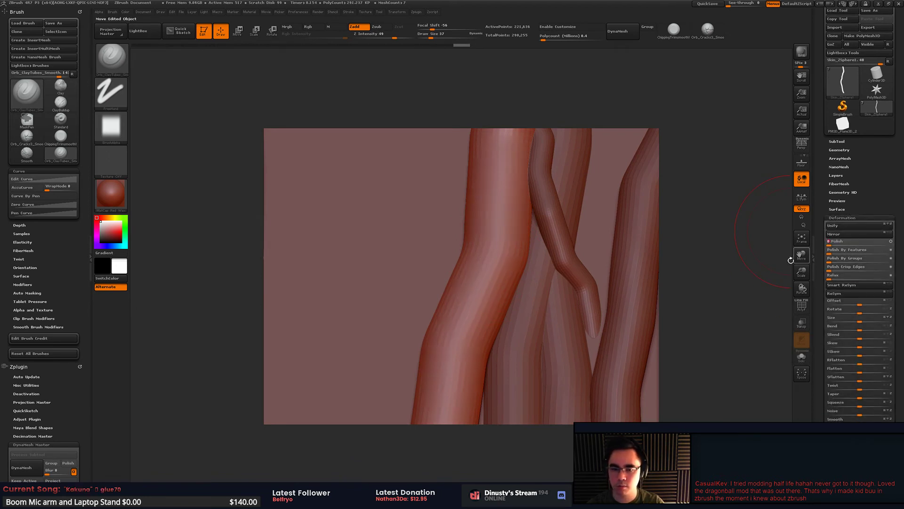
alt+right_drag(659, 265, 621, 229)
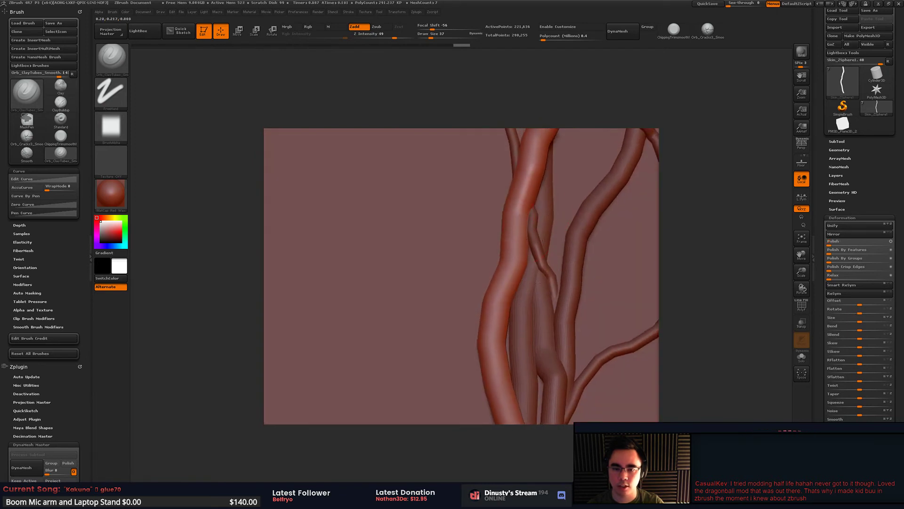
alt+right_drag(532, 226, 538, 275)
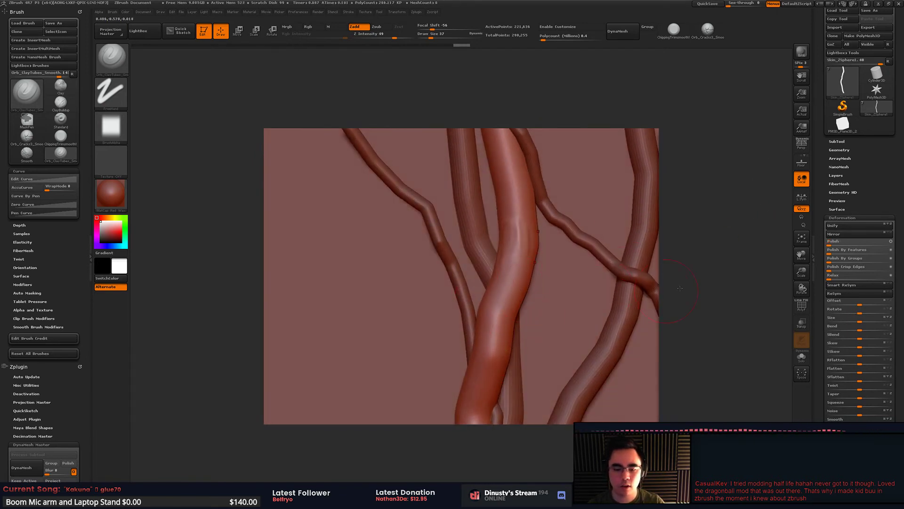
Step: Bring up the tree-root reference image, keep it always on top and place it beside the sculpted roots
key(alt+Tab)
right_click(168, 156)
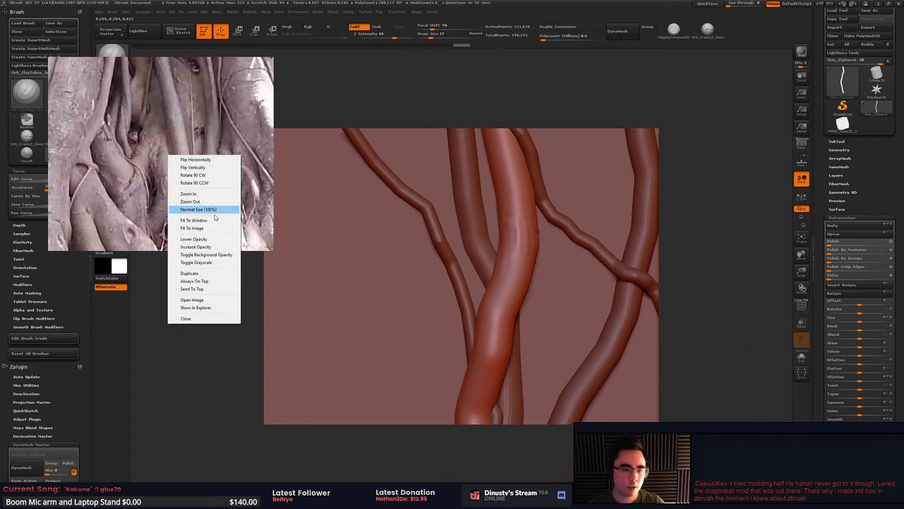
click(218, 280)
drag(190, 176, 283, 163)
right_drag(445, 153, 405, 209)
right_click(405, 209)
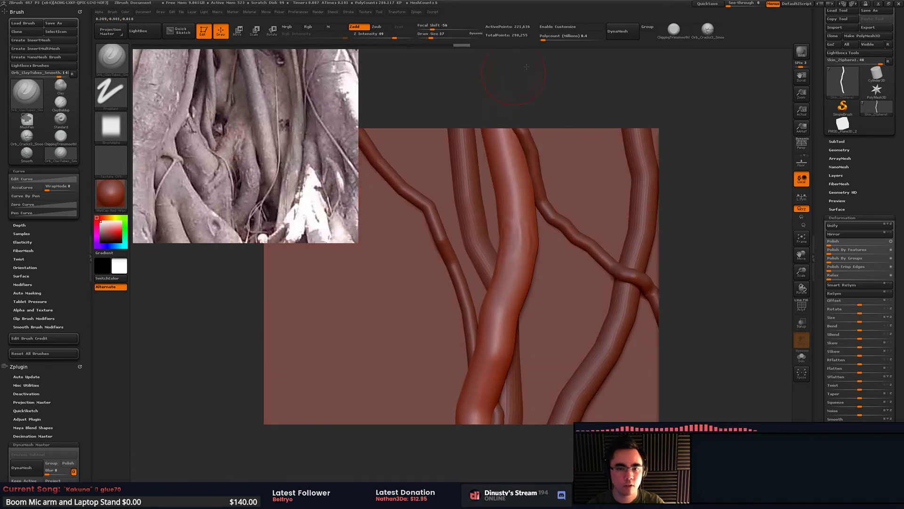
Step: Hide the floating interface shelves, then build up clay strokes on the main root's middle bend and smooth them
key(Tab)
right_drag(484, 215, 449, 225)
drag(445, 217, 504, 238)
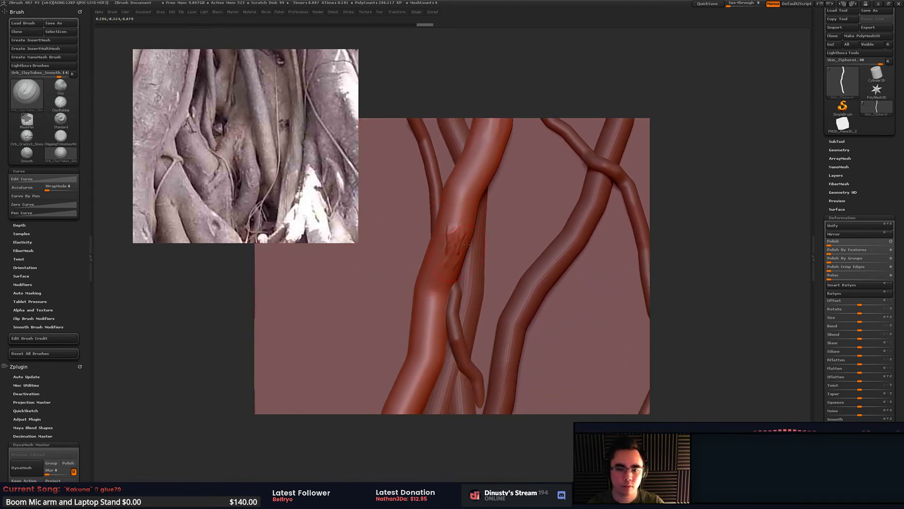
key(shift)
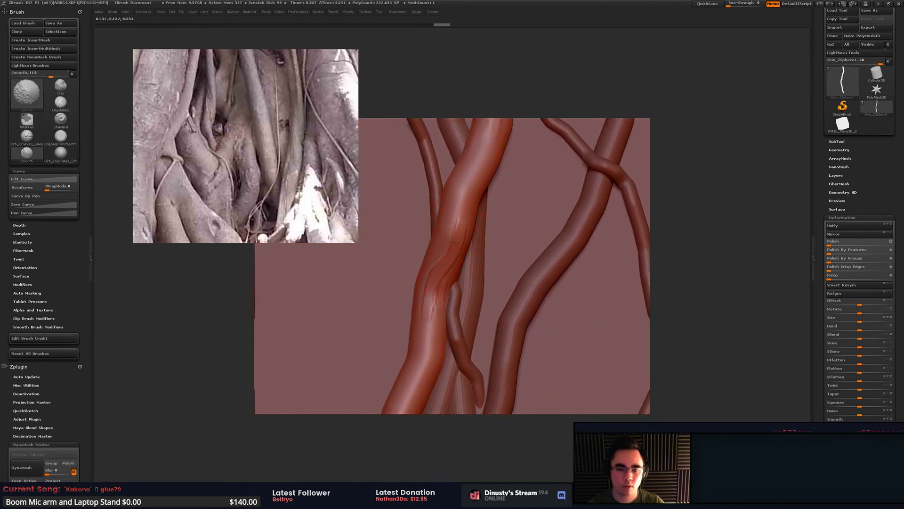
shift+drag(432, 323, 434, 297)
Step: Sculpt long clay strokes down the main root below the middle bend and smooth them into the surface
right_drag(435, 310, 414, 308)
drag(413, 306, 412, 332)
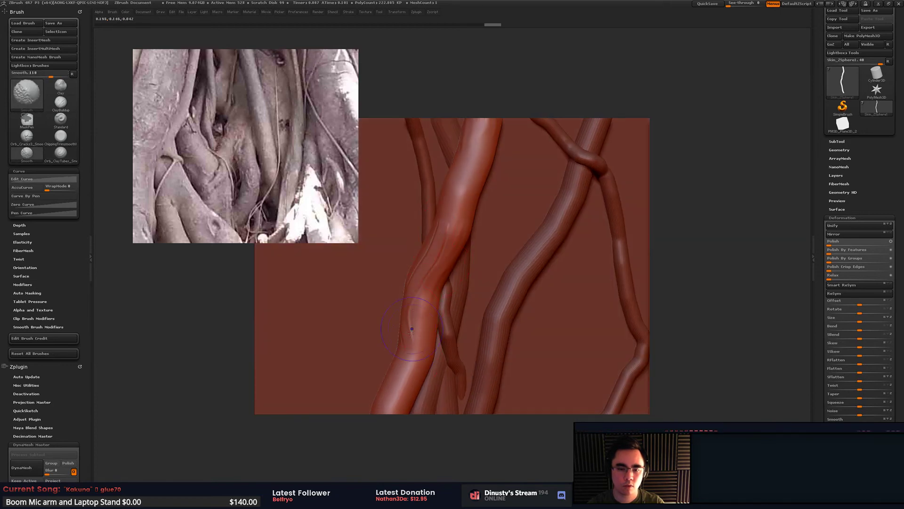
shift+drag(446, 213, 411, 315)
right_drag(414, 311, 424, 264)
drag(425, 256, 406, 360)
drag(432, 296, 406, 396)
shift+drag(404, 329, 388, 392)
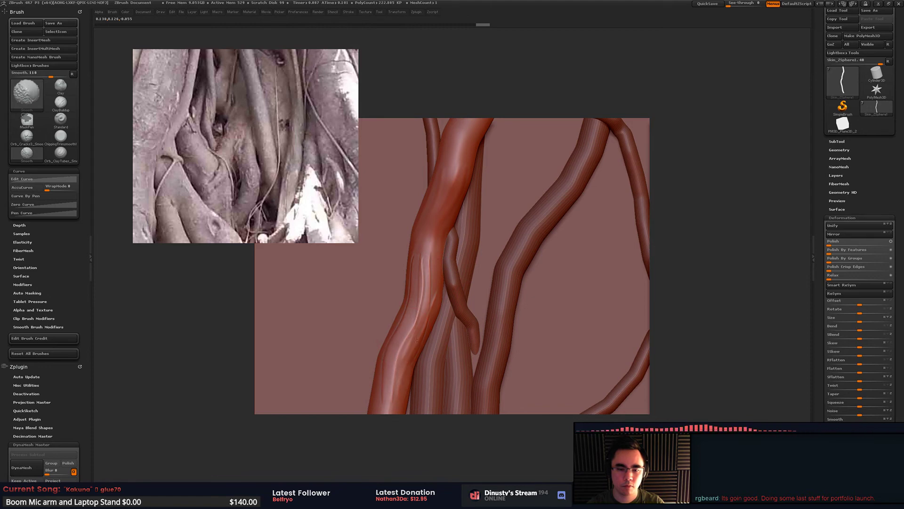
shift+drag(414, 292, 415, 286)
Step: Sculpt a clay ridge up the main root beside the short thin offshoot and smooth it
right_drag(420, 294, 429, 298)
drag(430, 297, 433, 216)
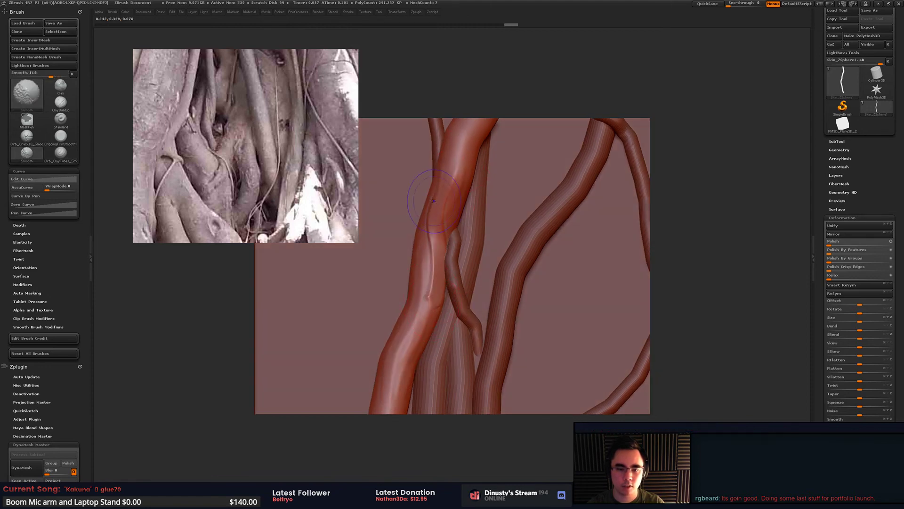
right_drag(424, 291, 438, 262)
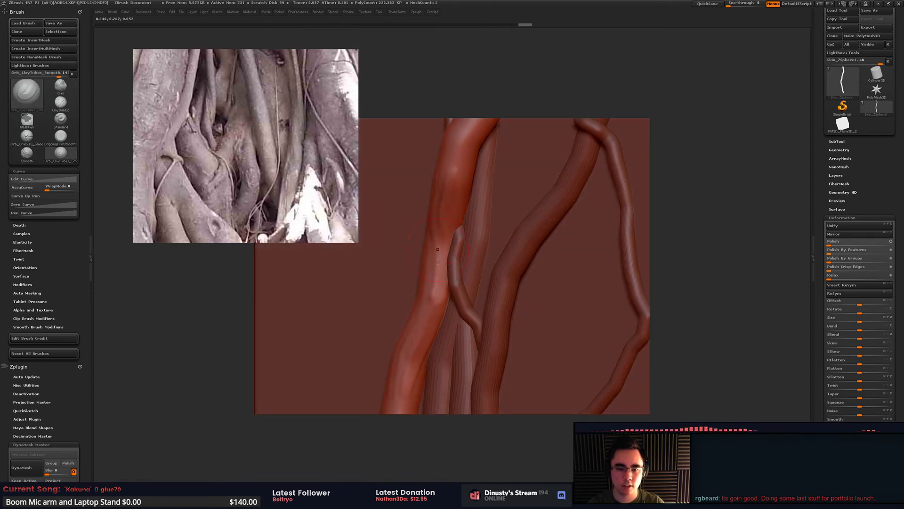
shift+drag(431, 232, 430, 315)
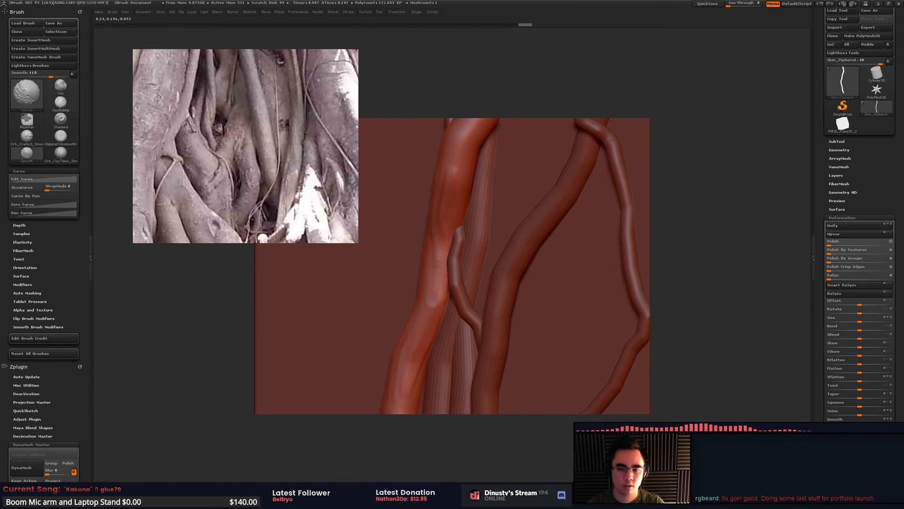
Step: Build up clay from the offshoot toward the main root's upper bend and soften the ridges
mouse_move(435, 288)
right_down()
mouse_move(447, 278)
mouse_move(445, 336)
right_up()
drag(440, 331, 462, 283)
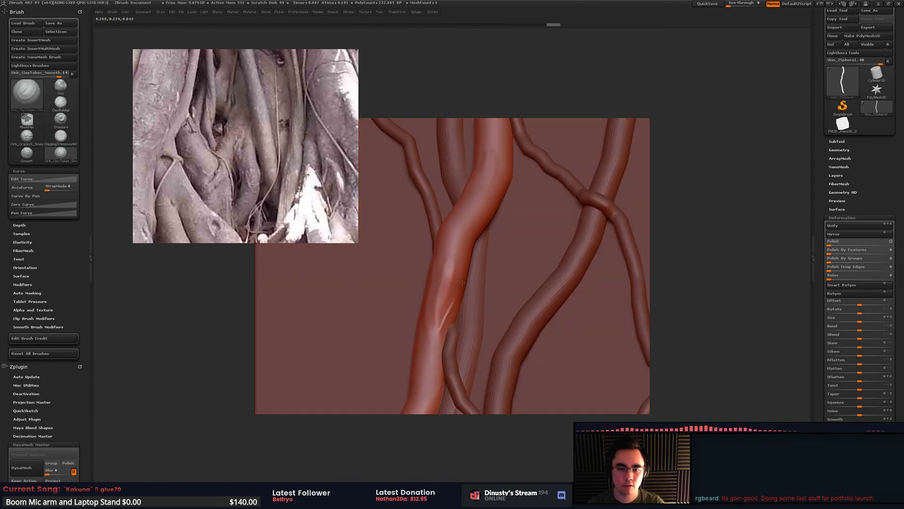
key(shift)
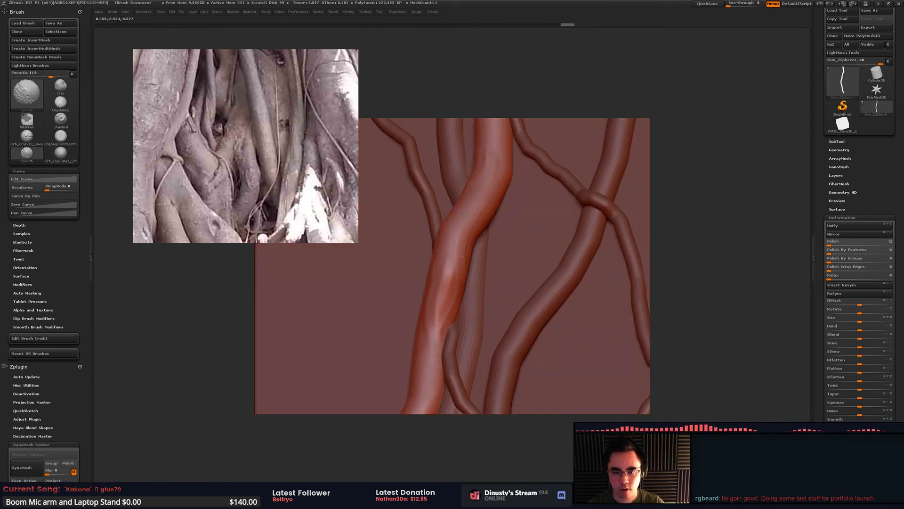
mouse_move(462, 256)
alt+right_down()
mouse_move(448, 322)
mouse_move(489, 278)
alt+right_up()
key(shift)
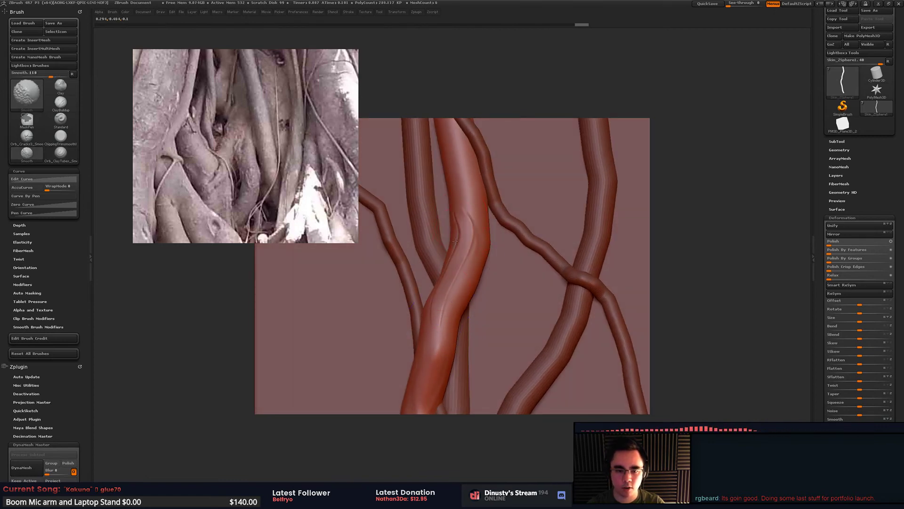
Step: Sculpt and smooth the outer side of the main root's upper bend
right_drag(427, 308, 405, 303)
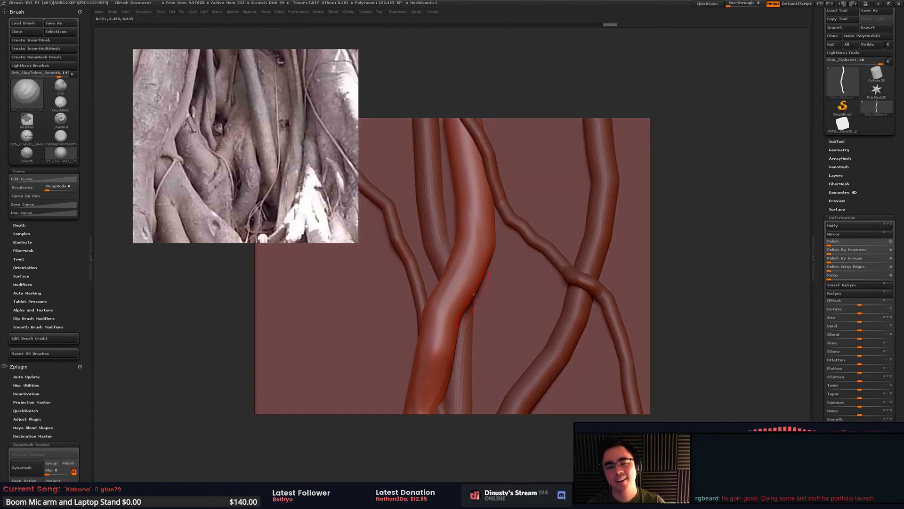
key(shift)
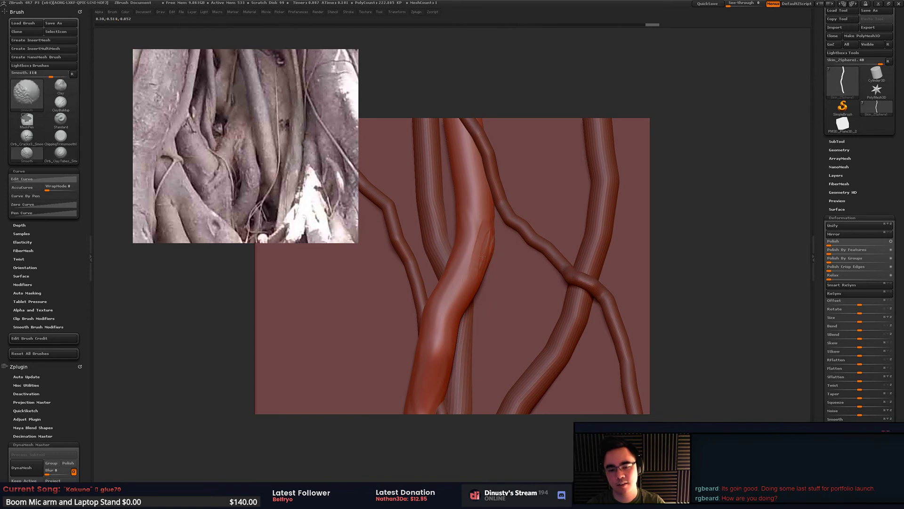
mouse_move(489, 225)
alt+right_down()
mouse_move(475, 269)
mouse_move(460, 267)
mouse_move(491, 274)
mouse_move(498, 237)
alt+right_up()
drag(498, 237, 506, 243)
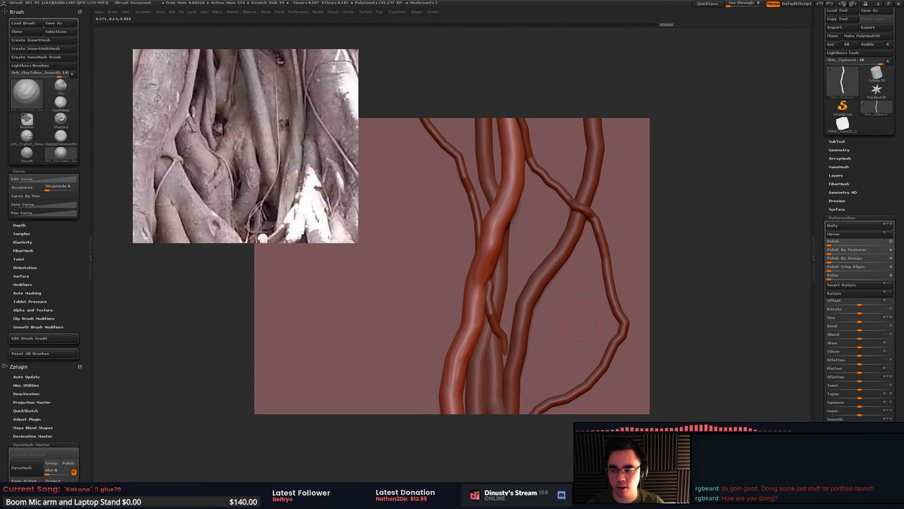
Step: Build up clay strokes along the main root's lower curve and smooth them
mouse_move(530, 284)
mouse_down()
mouse_move(567, 198)
mouse_move(480, 211)
mouse_up()
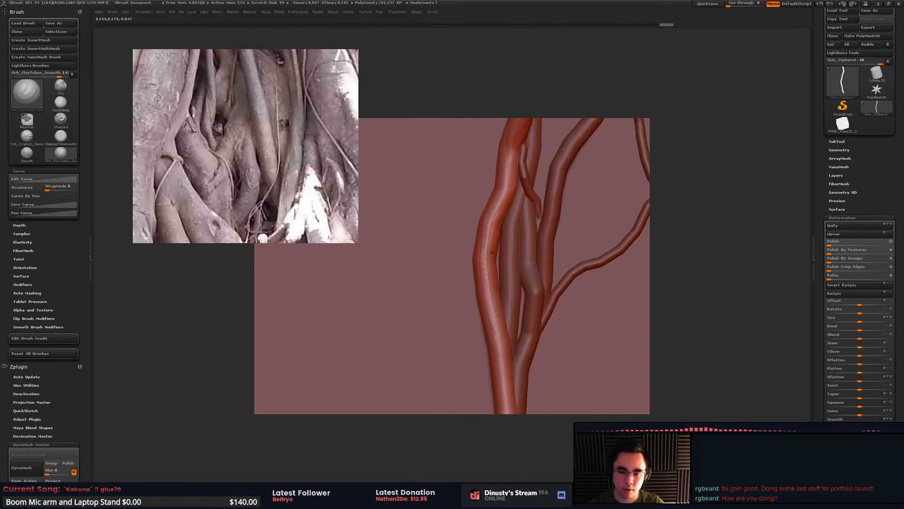
drag(501, 326, 481, 264)
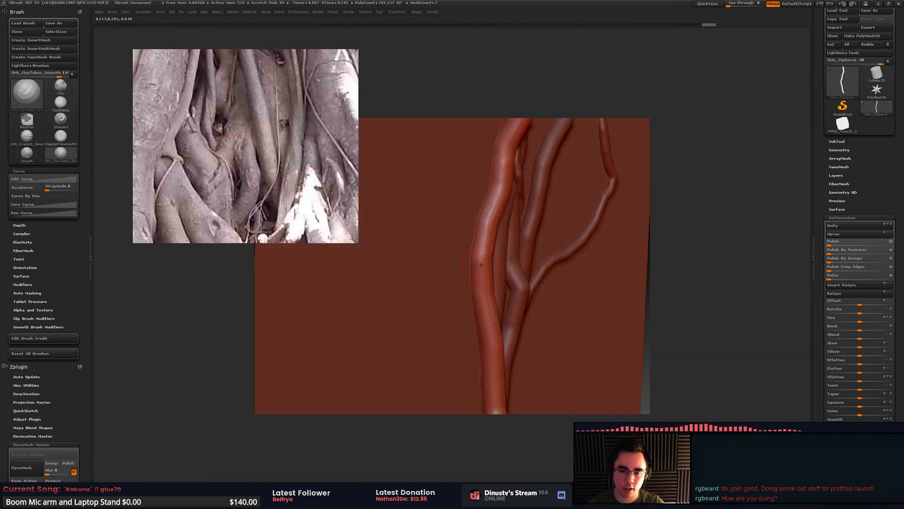
key(shift)
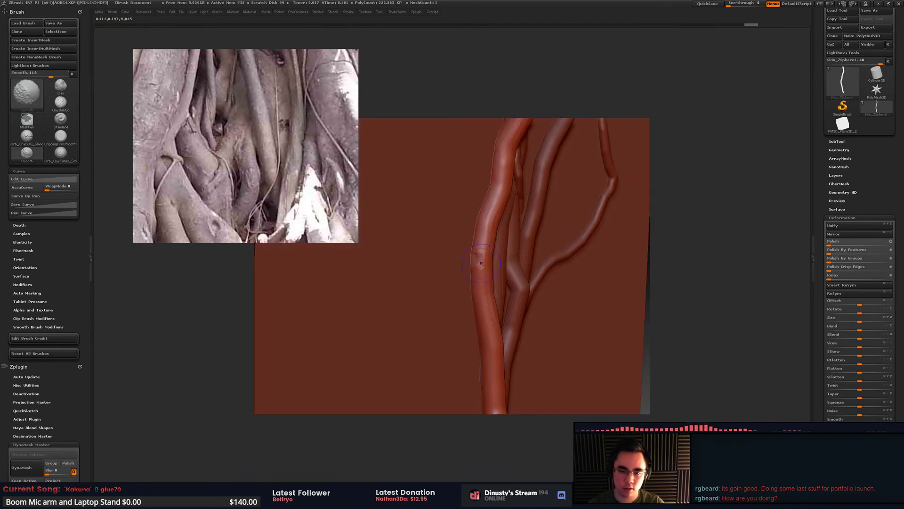
drag(479, 262, 486, 211)
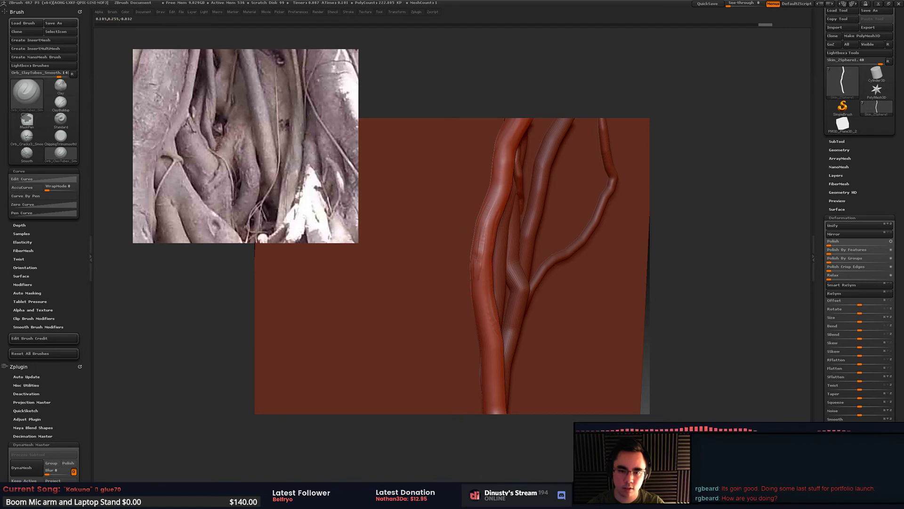
key(shift)
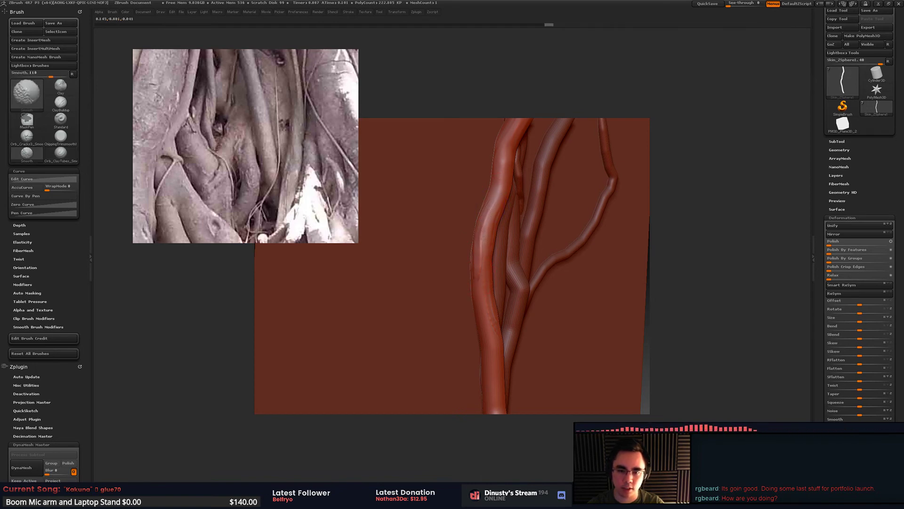
mouse_move(478, 280)
alt+right_down()
mouse_move(486, 207)
mouse_move(481, 217)
alt+right_up()
key(shift)
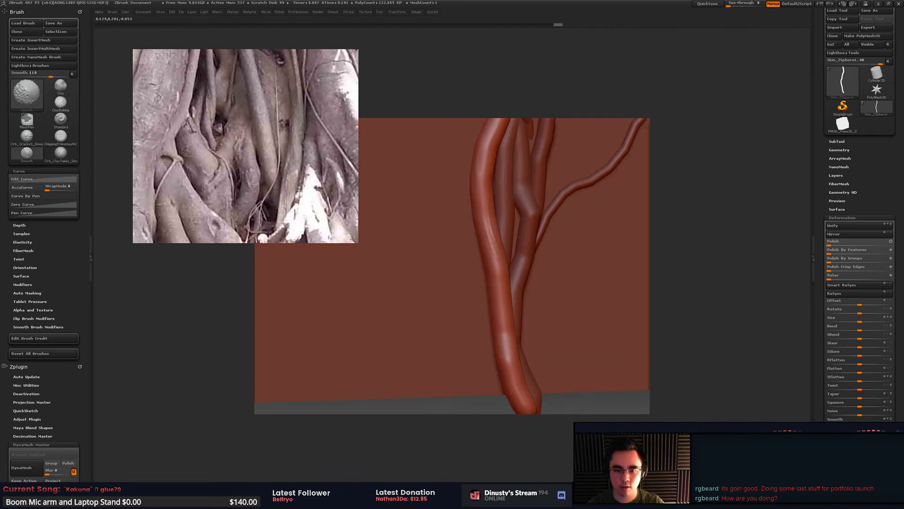
Step: Smooth the main root's surface and undo the last stroke on its upper section
mouse_move(491, 222)
mouse_down()
mouse_move(475, 216)
mouse_move(485, 186)
mouse_move(518, 215)
mouse_move(505, 196)
mouse_move(476, 235)
mouse_move(474, 278)
mouse_move(536, 164)
mouse_up()
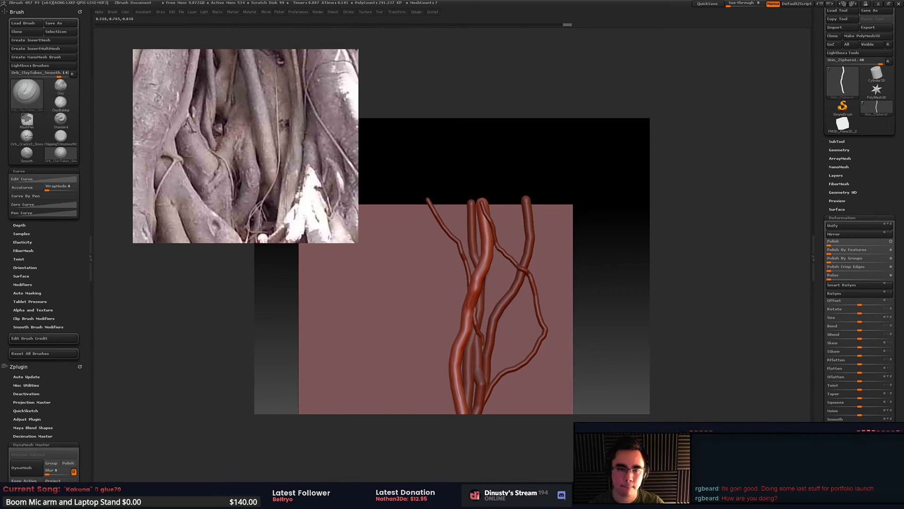
ctrl+right_drag(497, 246, 504, 181)
key(b)
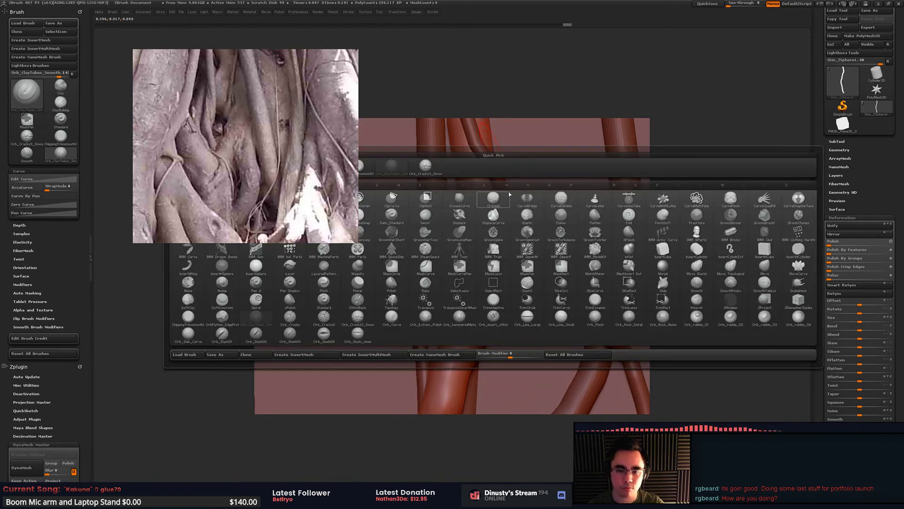
key(Escape)
key(space)
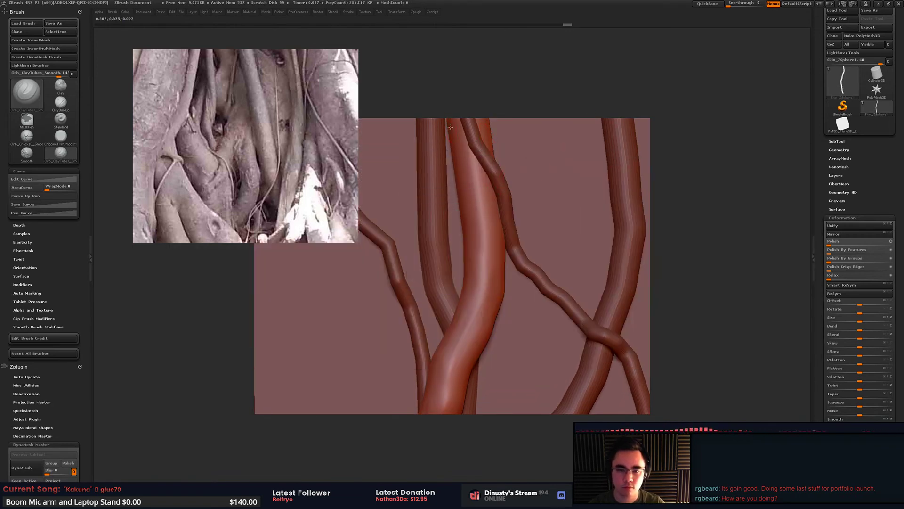
key(ctrl+z)
key(space)
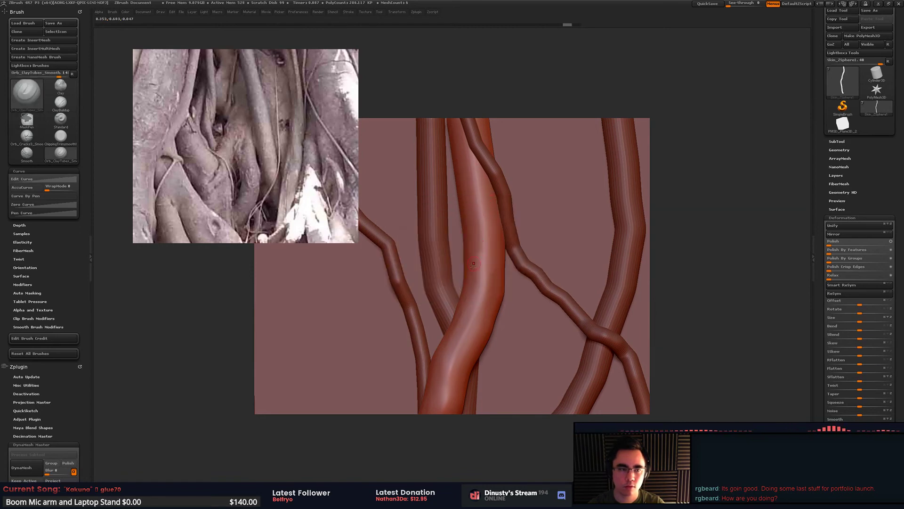
Step: Move the reference image to the opposite side of the canvas and give the clay brush a soft round alpha
key(Tab)
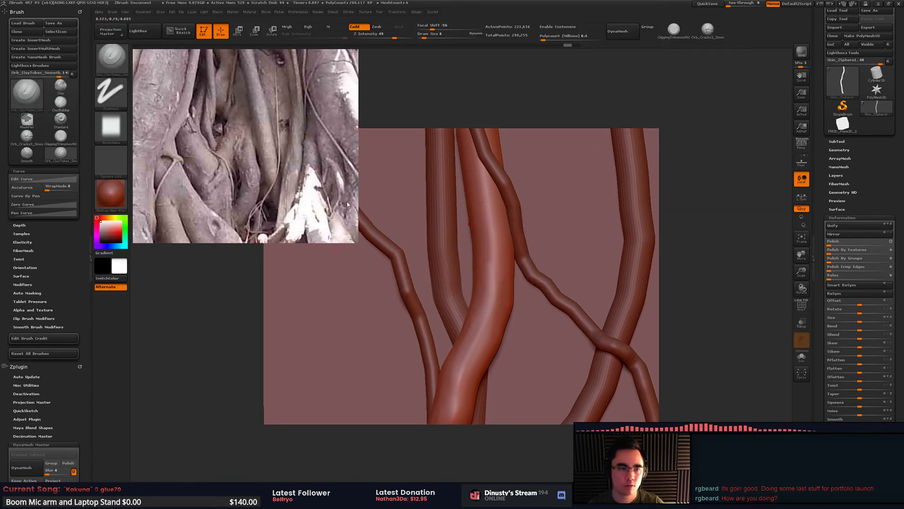
click(106, 124)
drag(286, 155, 802, 153)
click(358, 161)
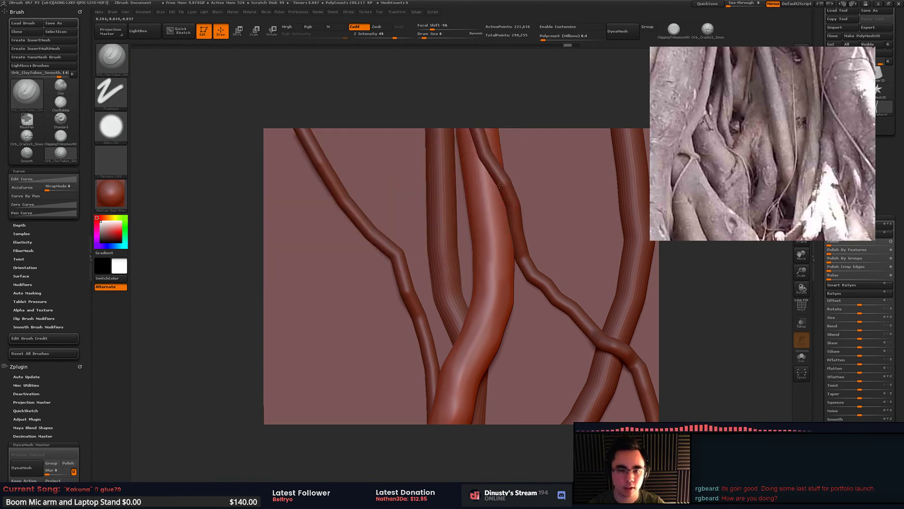
click(125, 130)
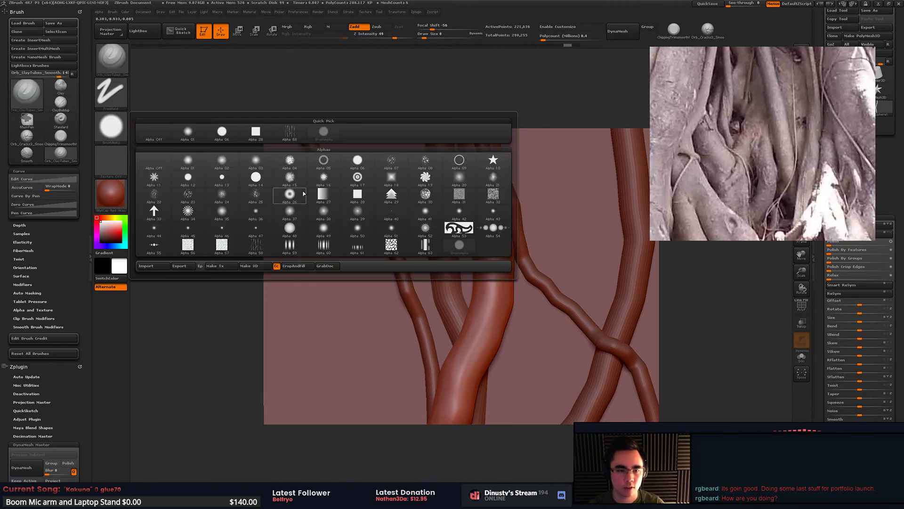
click(289, 211)
Step: Set the clay brush to draw size 7 and Z intensity 60, testing strokes on the main root's upper section and undoing them
key(ctrl+z)
key(space)
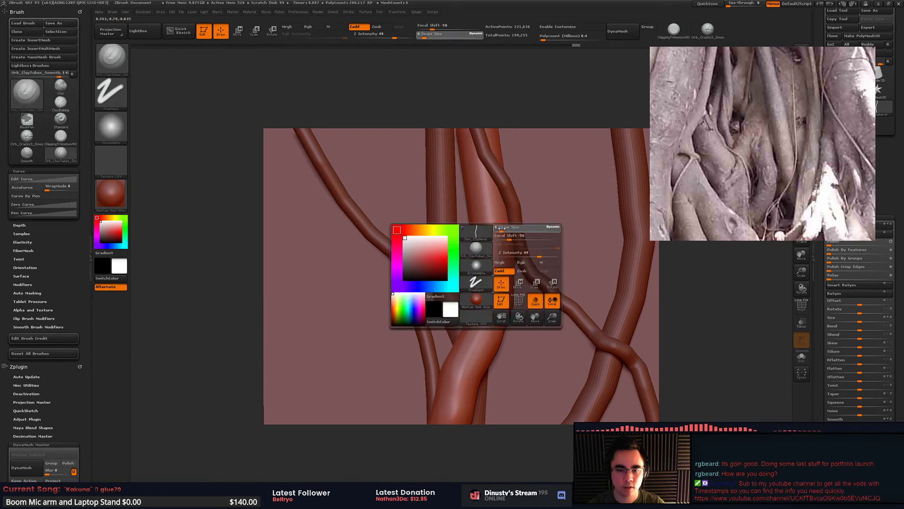
drag(511, 229, 472, 178)
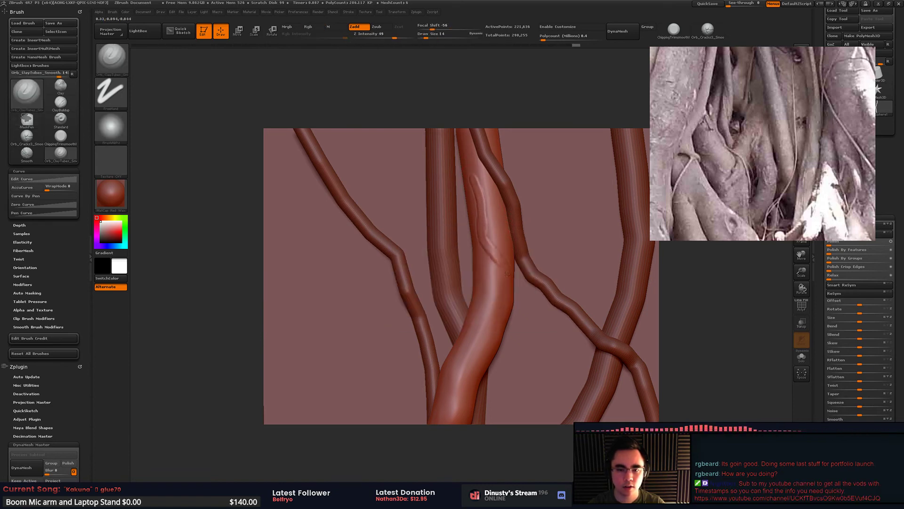
key(ctrl+z)
key(space)
mouse_move(486, 214)
mouse_down()
mouse_move(527, 239)
mouse_move(484, 167)
mouse_up()
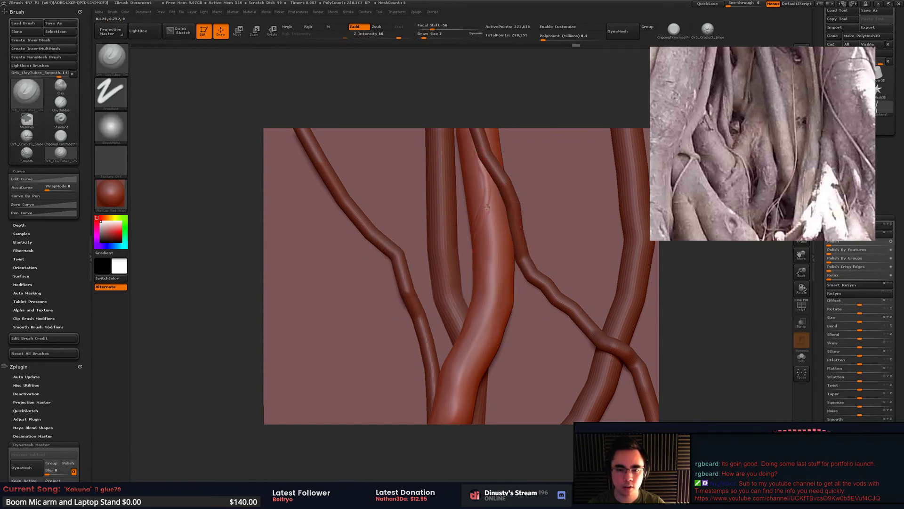
key(ctrl+z)
mouse_move(484, 142)
right_down()
mouse_move(448, 146)
mouse_move(501, 147)
mouse_move(497, 102)
mouse_move(476, 106)
right_up()
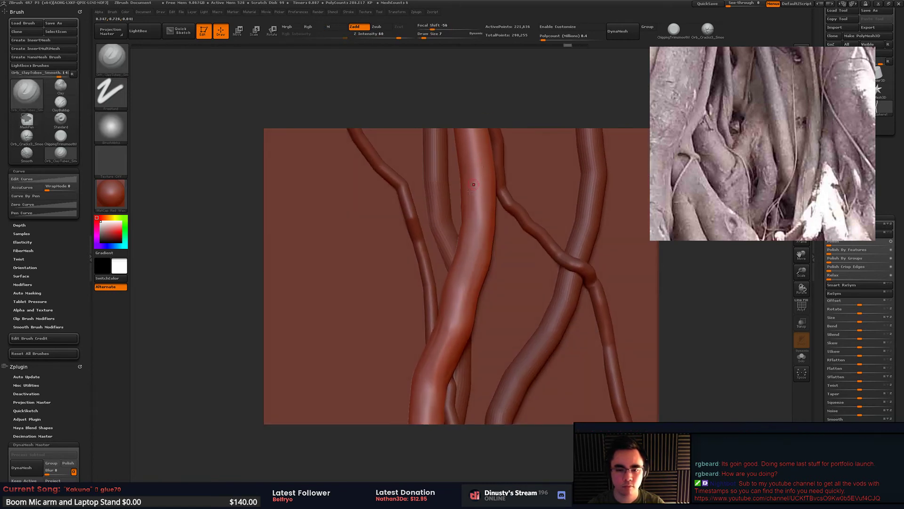
Step: Select the straight root behind the main root and shift it in depth with a transpose line
alt+click(454, 222)
mouse_move(477, 202)
right_down()
mouse_move(445, 202)
mouse_move(475, 164)
mouse_move(477, 197)
right_up()
mouse_move(477, 197)
mouse_down()
mouse_move(467, 117)
mouse_move(471, 210)
mouse_up()
key(w)
drag(392, 276, 392, 184)
shift+drag(418, 287, 418, 189)
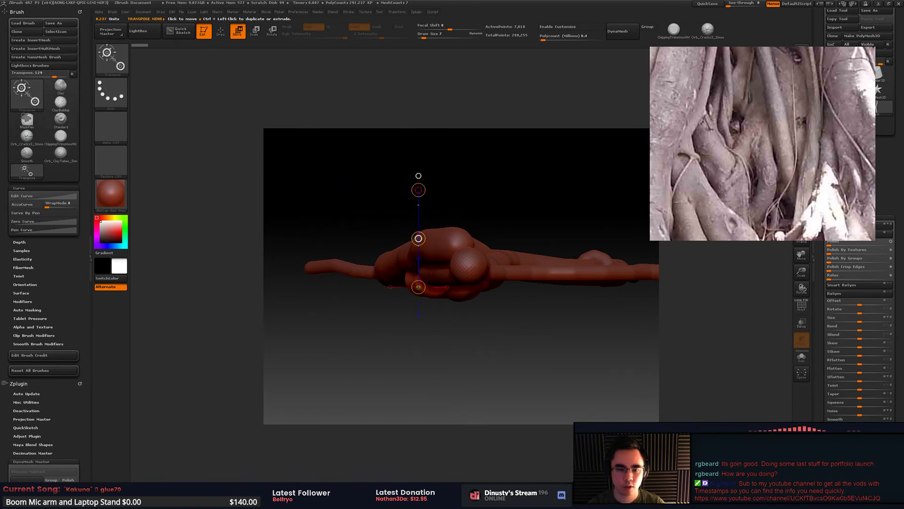
click(418, 180)
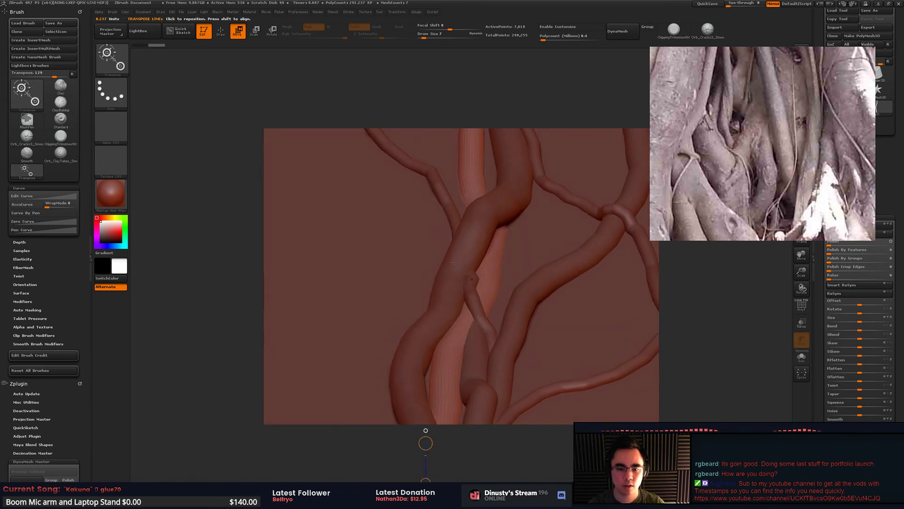
mouse_move(454, 262)
right_down()
mouse_move(436, 174)
mouse_move(464, 271)
right_up()
key(ctrl+shift+z)
Step: Select the short thin offshoot, move it in depth with the transpose line and return to draw mode
alt+click(456, 217)
right_drag(456, 216, 453, 187)
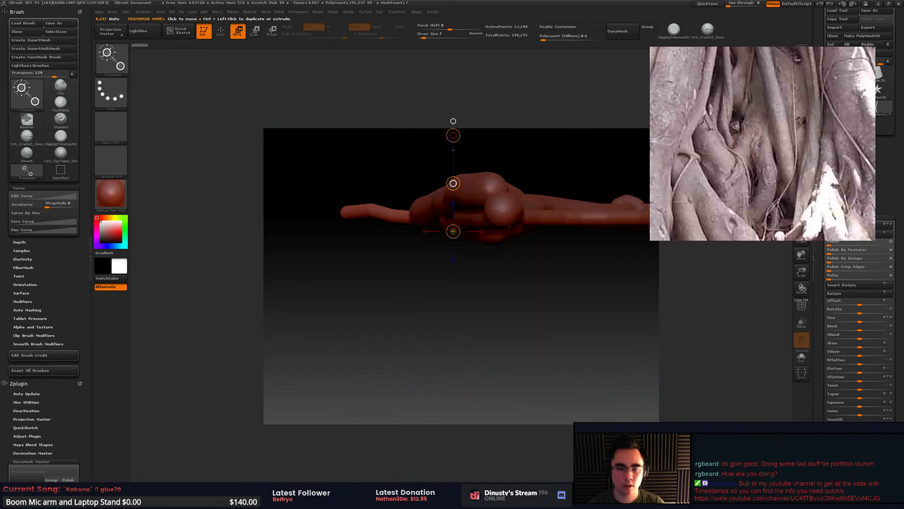
mouse_move(453, 184)
mouse_down()
mouse_move(448, 232)
mouse_move(450, 212)
mouse_up()
key(q)
mouse_move(450, 212)
right_down()
mouse_move(472, 224)
mouse_move(471, 203)
mouse_move(477, 240)
mouse_move(495, 265)
right_up()
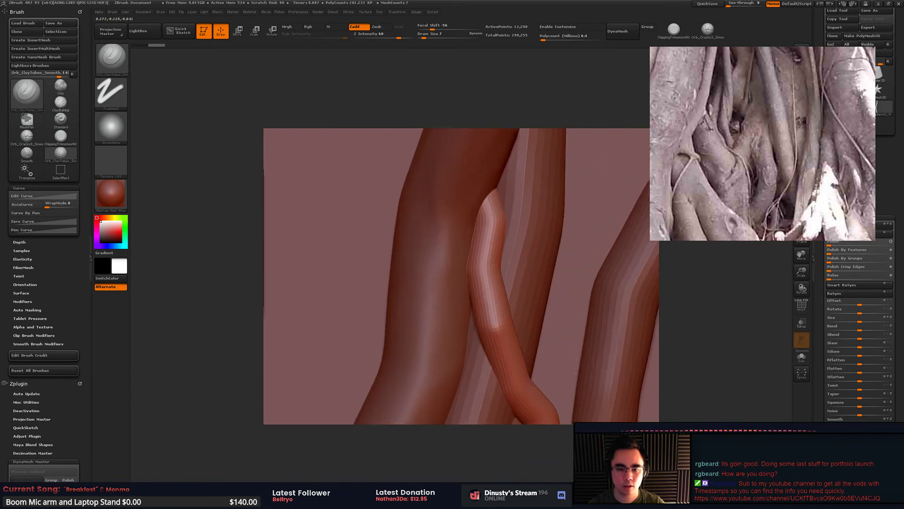
drag(494, 264, 500, 214)
Step: Shrink the reference image to a close-up of the central roots and place it clear of the sculpted roots
drag(824, 141, 741, 131)
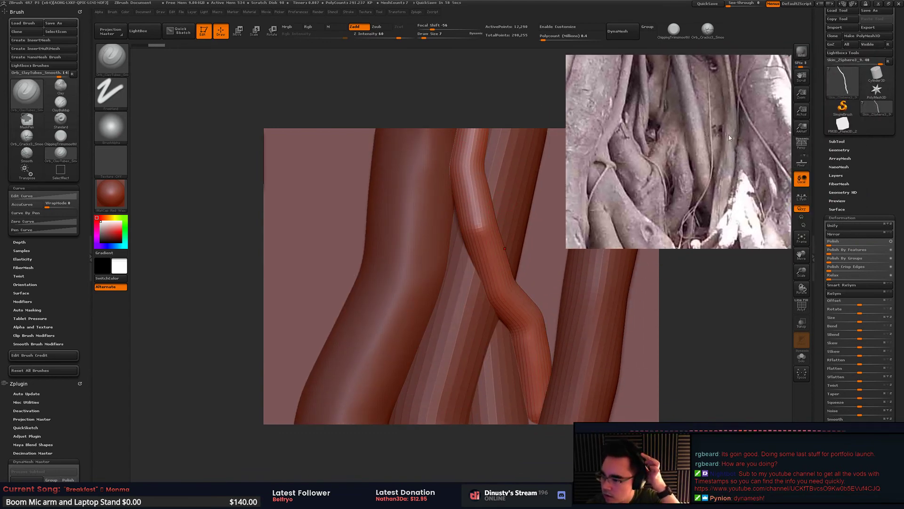
mouse_move(512, 253)
mouse_down()
mouse_move(407, 241)
mouse_move(466, 257)
mouse_move(463, 287)
mouse_move(468, 233)
mouse_move(446, 204)
mouse_move(341, 336)
mouse_up()
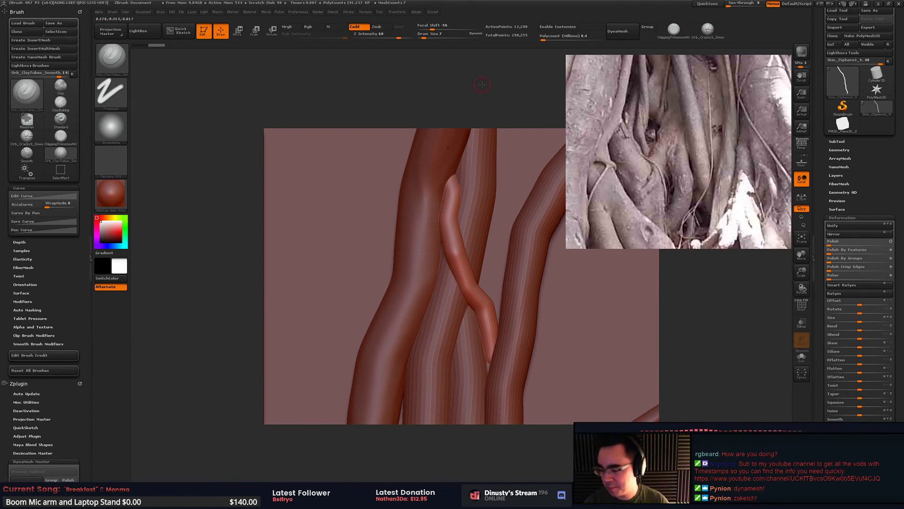
drag(773, 227, 705, 176)
drag(646, 150, 724, 139)
right_drag(567, 203, 531, 267)
drag(529, 266, 482, 232)
Step: Flatten the main root's lower bend with the TrimDynamic brush at draw size 44
key(b)
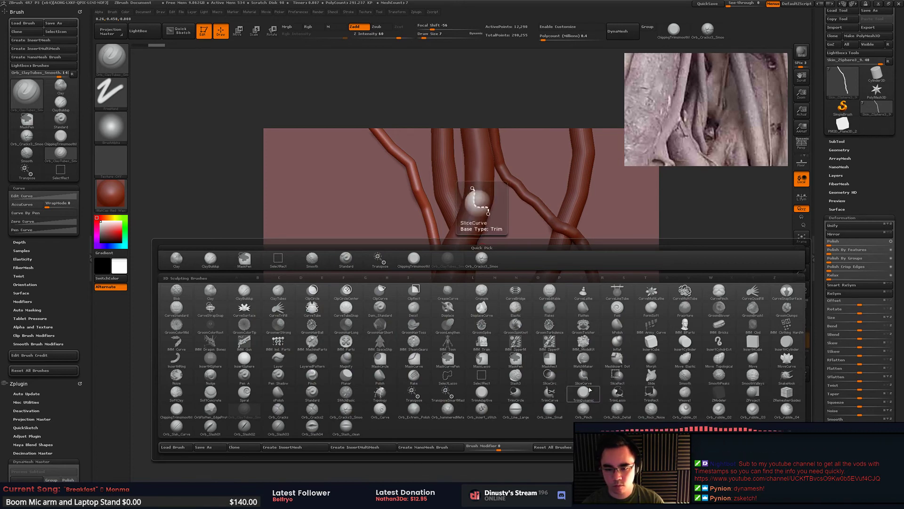
click(584, 406)
key(space)
drag(471, 212, 473, 212)
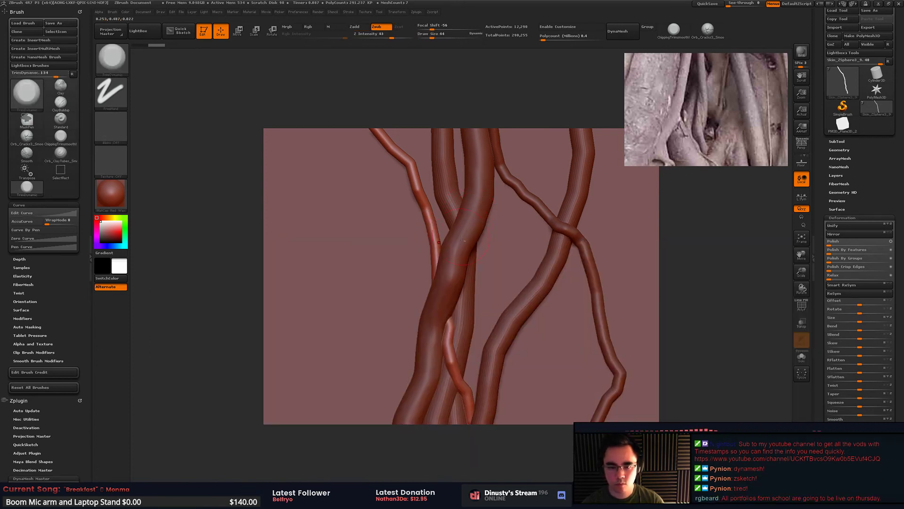
ctrl+right_drag(471, 221, 449, 273)
alt+click(457, 283)
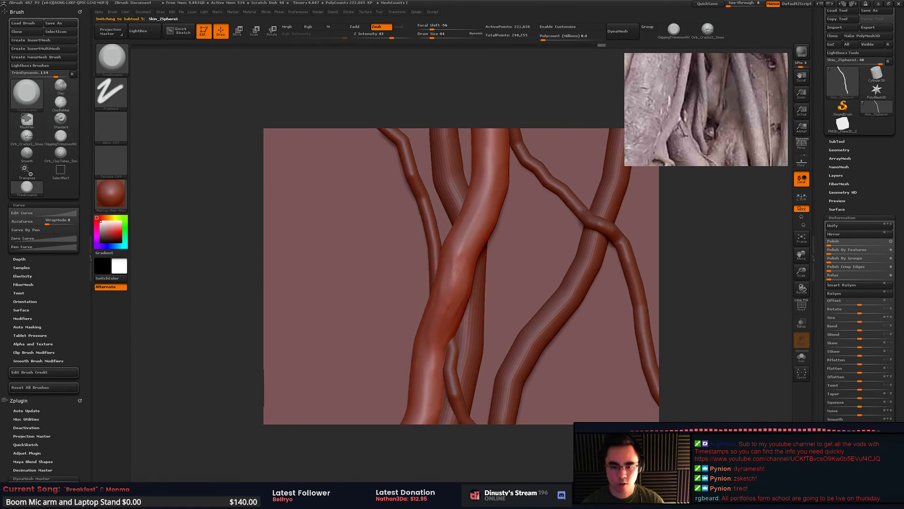
drag(441, 317, 459, 258)
right_drag(459, 264, 473, 265)
mouse_move(456, 313)
mouse_down()
mouse_move(472, 272)
mouse_move(463, 272)
mouse_up()
Step: Trim long flat planes up the main root's middle bend and soften them
right_drag(471, 266, 448, 265)
mouse_move(448, 254)
mouse_down()
mouse_move(442, 230)
mouse_move(455, 240)
mouse_up()
right_drag(455, 254, 474, 257)
drag(455, 255, 463, 233)
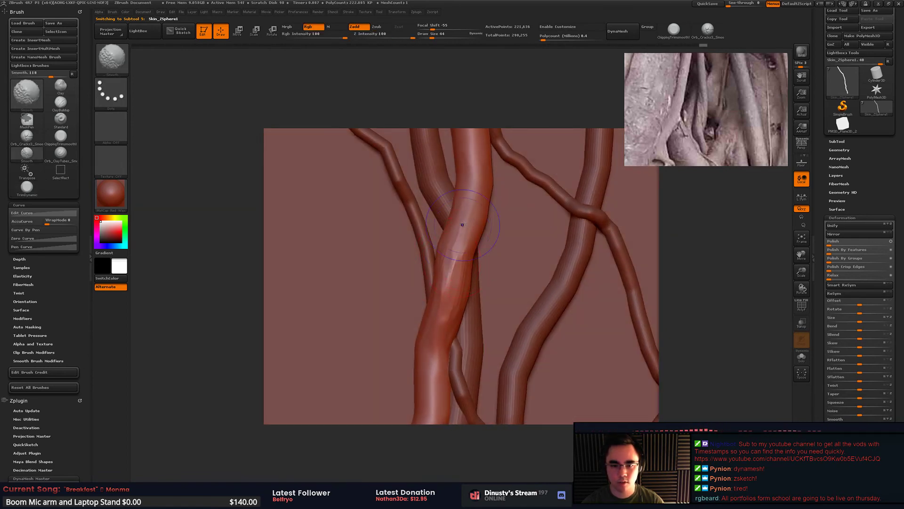
right_drag(465, 265, 492, 252)
drag(463, 267, 491, 200)
drag(467, 250, 497, 207)
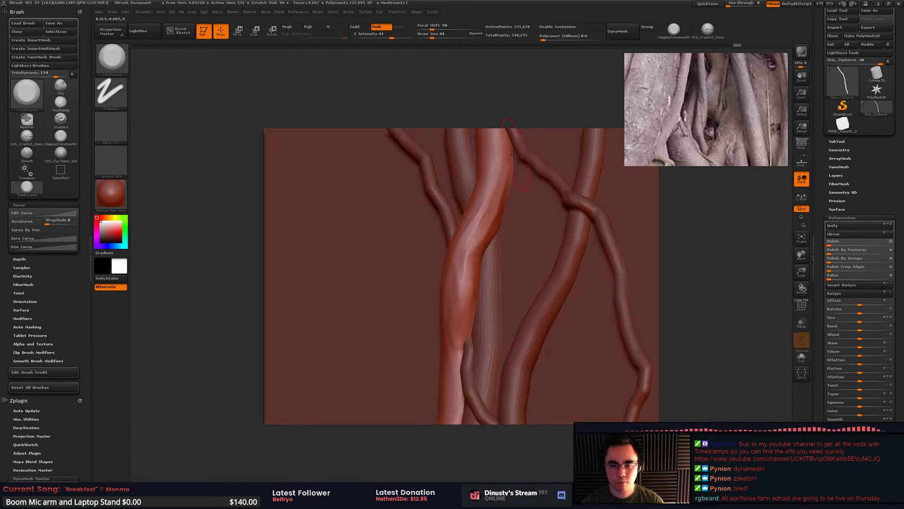
Step: Reduce the trim brush to draw size 33 and plane and smooth the main root's upper bend
alt+right_drag(515, 166, 512, 246)
key(space)
drag(511, 242, 509, 242)
drag(482, 287, 490, 214)
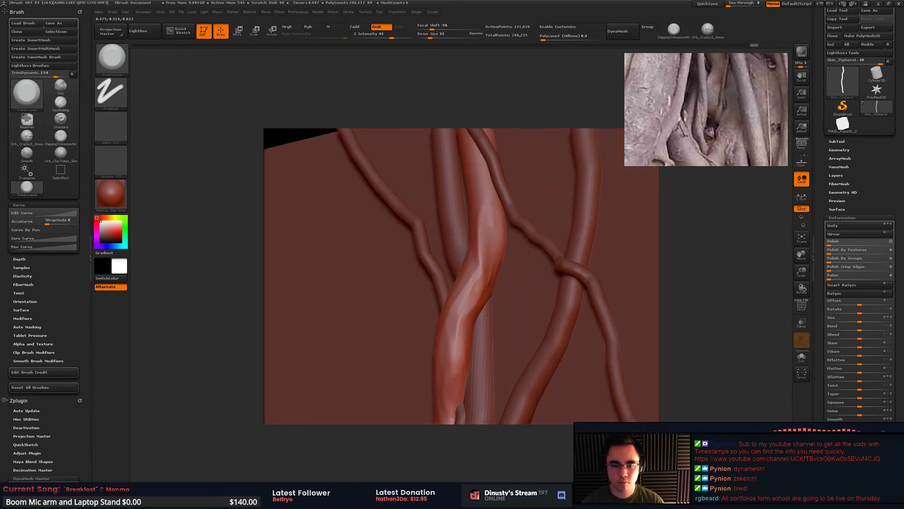
right_drag(492, 212, 502, 231)
mouse_move(501, 238)
shift+mouse_down()
mouse_move(496, 268)
mouse_move(485, 191)
shift+mouse_up()
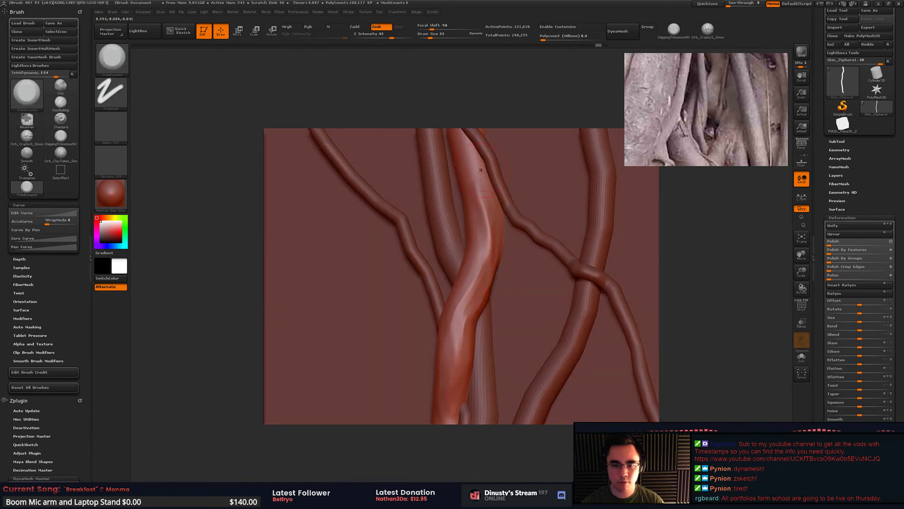
mouse_move(490, 202)
right_down()
mouse_move(497, 210)
mouse_move(490, 206)
right_up()
drag(478, 200, 453, 138)
Step: Trim flat facets down from the main root's top end beside the thin crossing root, undoing the last stroke
mouse_move(462, 146)
alt+right_down()
mouse_move(478, 222)
mouse_move(491, 235)
alt+right_up()
drag(490, 239, 481, 217)
right_drag(480, 217, 482, 190)
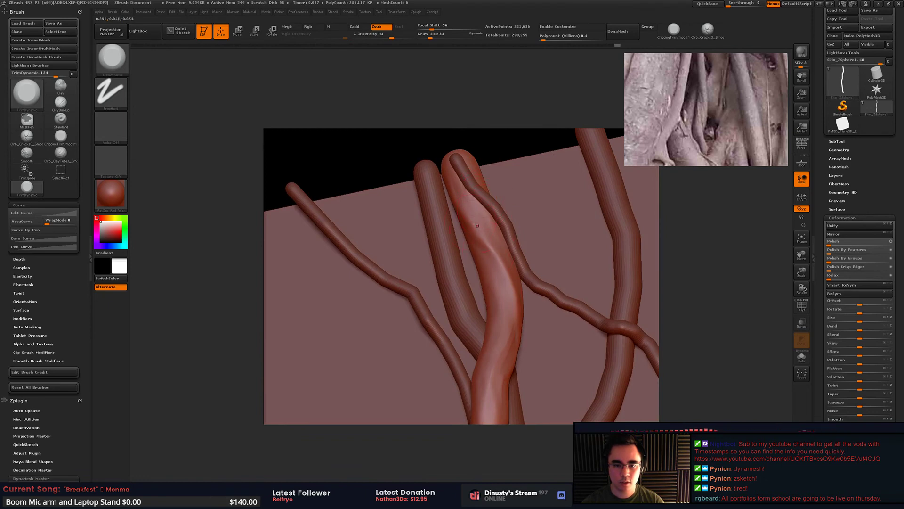
drag(471, 214, 512, 291)
right_drag(509, 282, 477, 259)
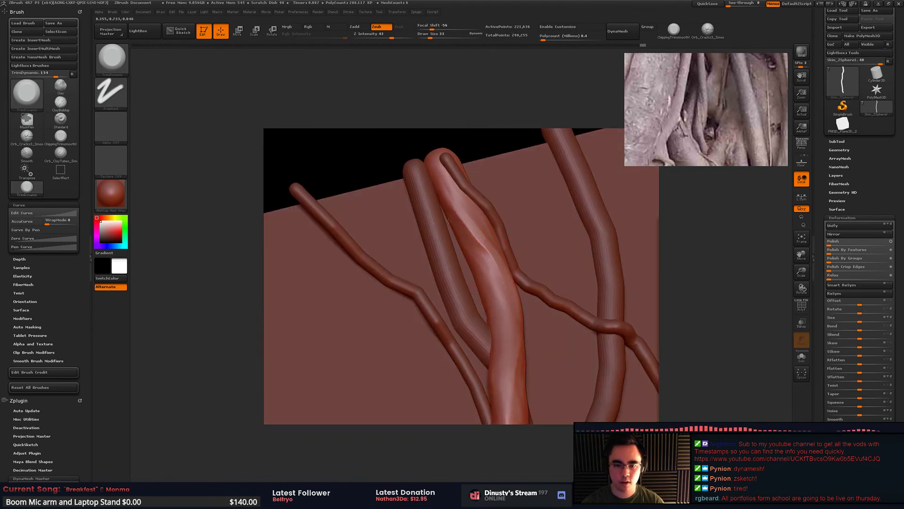
drag(461, 226, 488, 257)
alt+right_drag(487, 264, 479, 210)
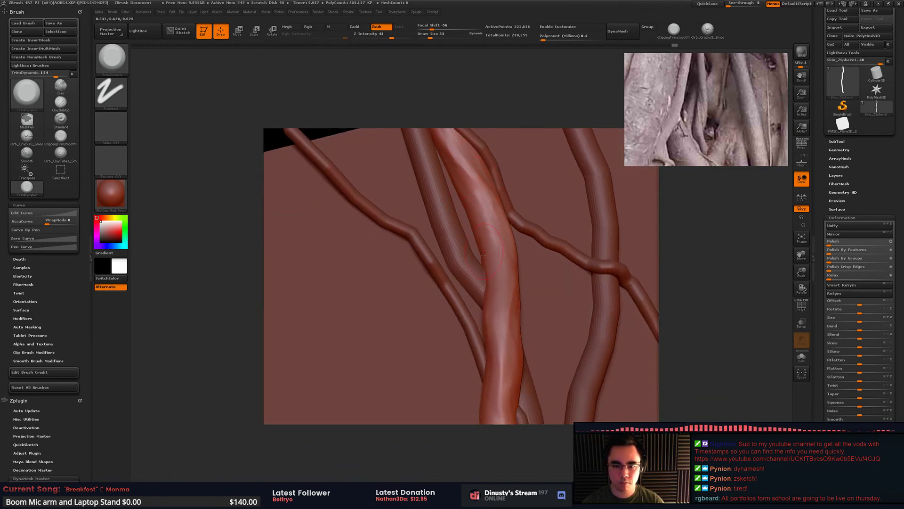
mouse_move(506, 247)
right_down()
mouse_move(486, 245)
mouse_move(488, 258)
right_up()
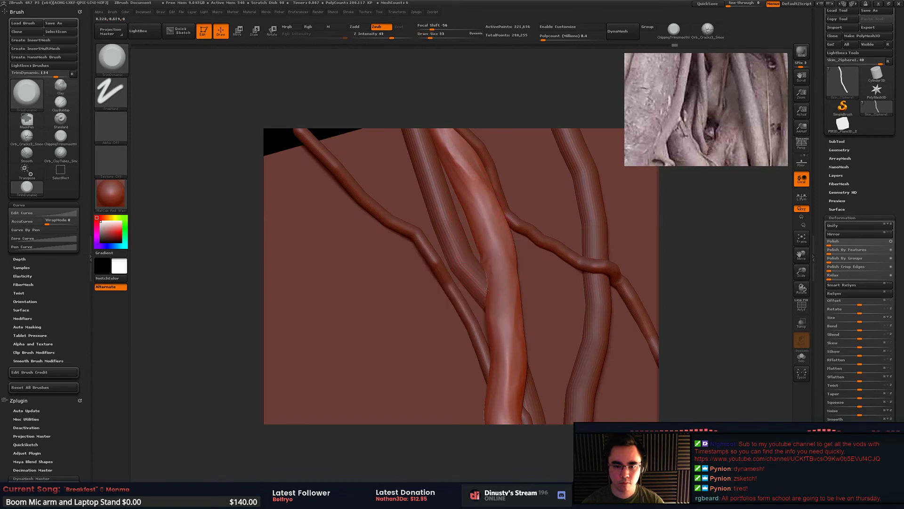
key(ctrl+z)
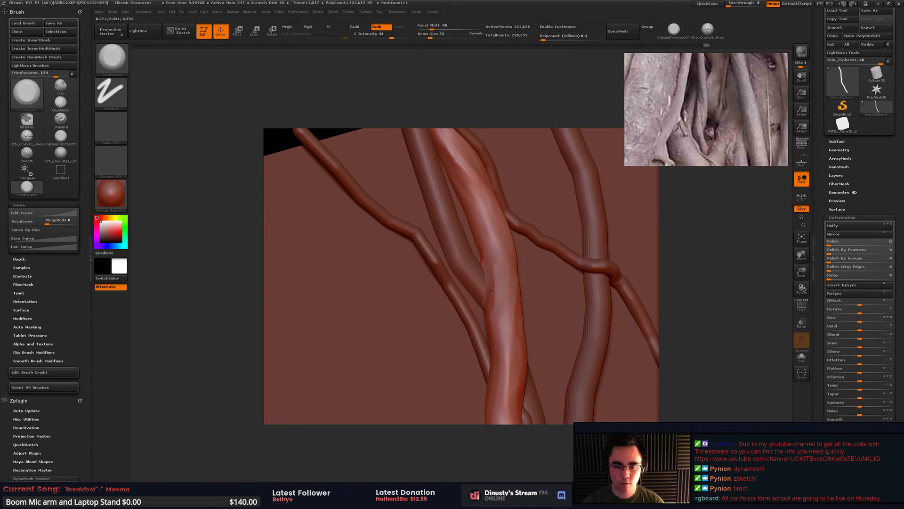
Step: Build up ridges along the main root's middle and upper sections with the Orb_ClayTubes_Smooth brush
key(b)
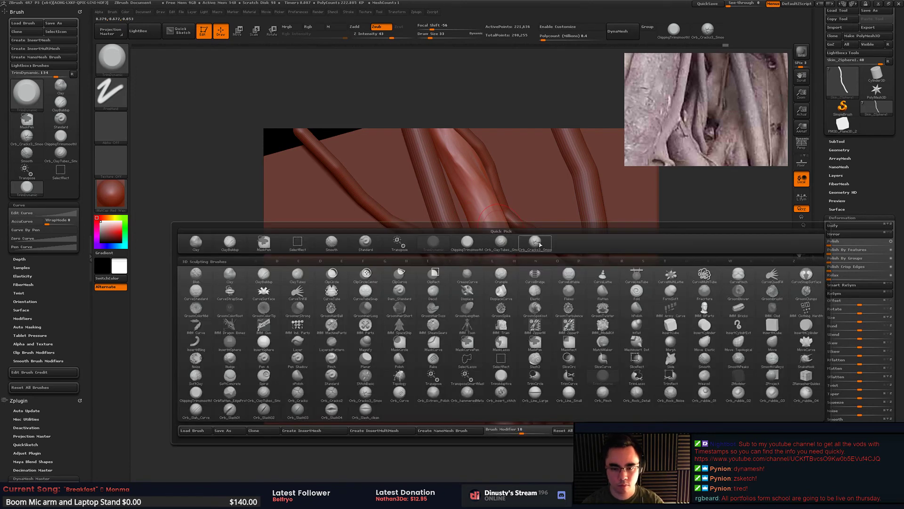
click(499, 239)
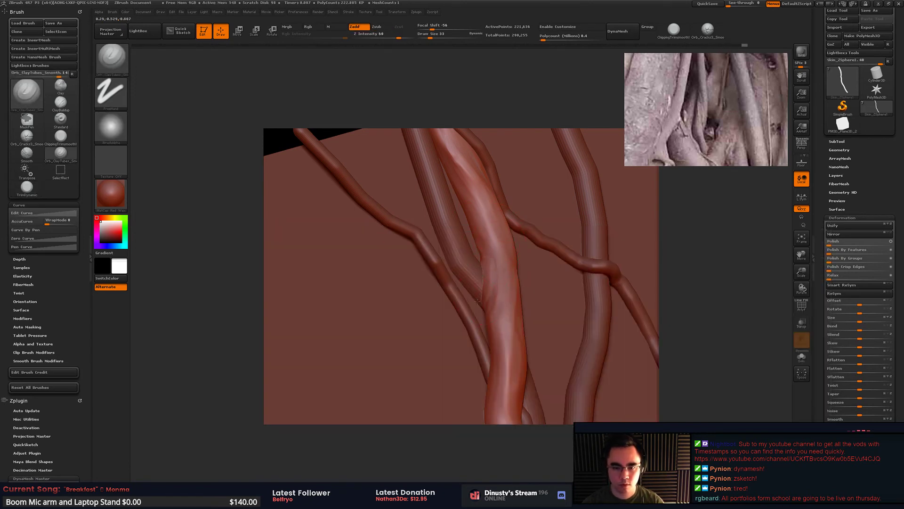
drag(489, 312, 498, 358)
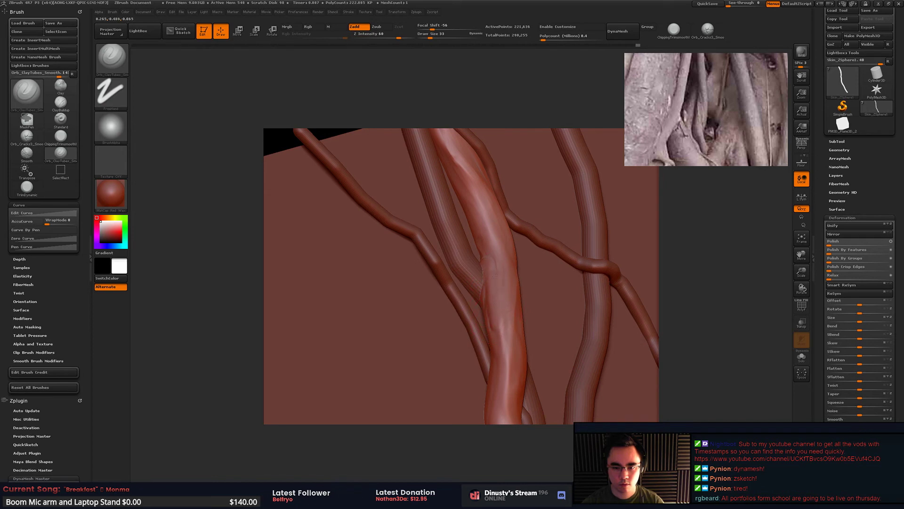
drag(494, 321, 496, 255)
drag(505, 337, 502, 259)
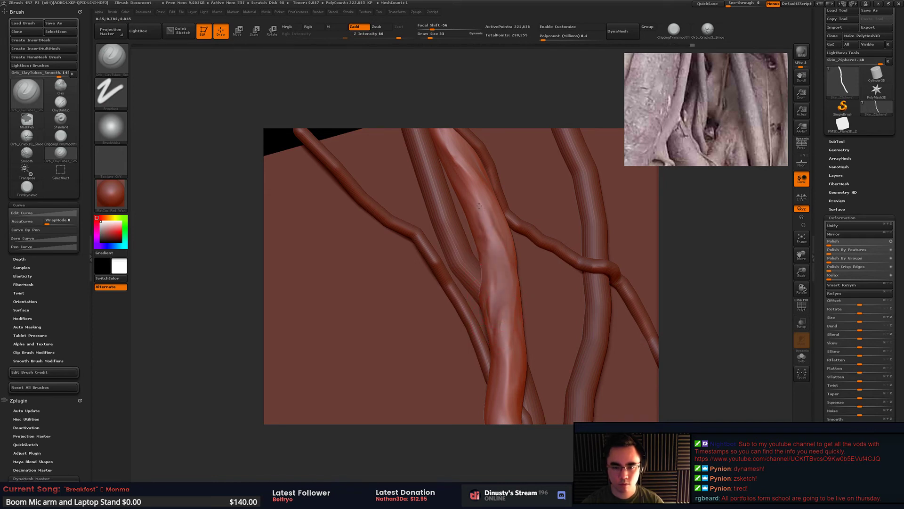
drag(479, 205, 499, 242)
key(shift)
Step: Reduce the clay tubes brush to draw size 18 and add narrow ridges along the main root's upper middle section
mouse_move(492, 331)
right_down()
mouse_move(499, 306)
mouse_move(485, 274)
right_up()
key(space)
drag(516, 229, 513, 232)
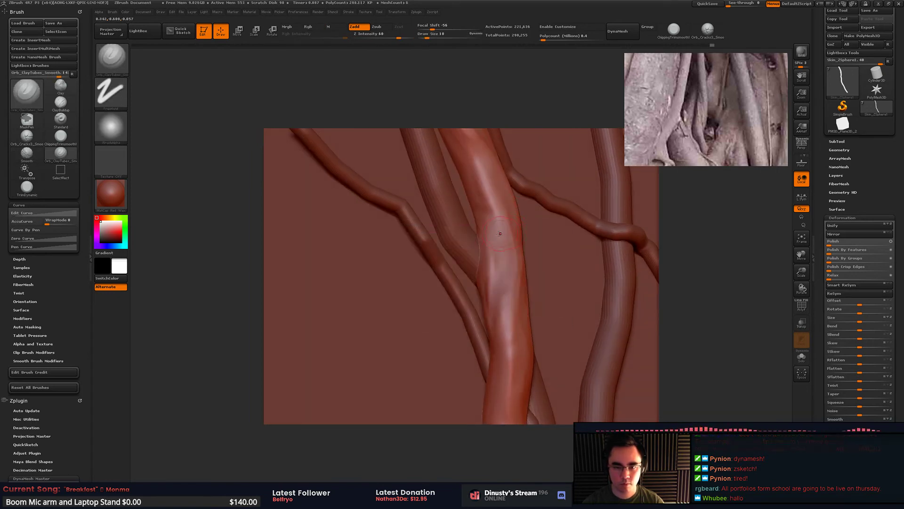
right_drag(500, 232, 481, 231)
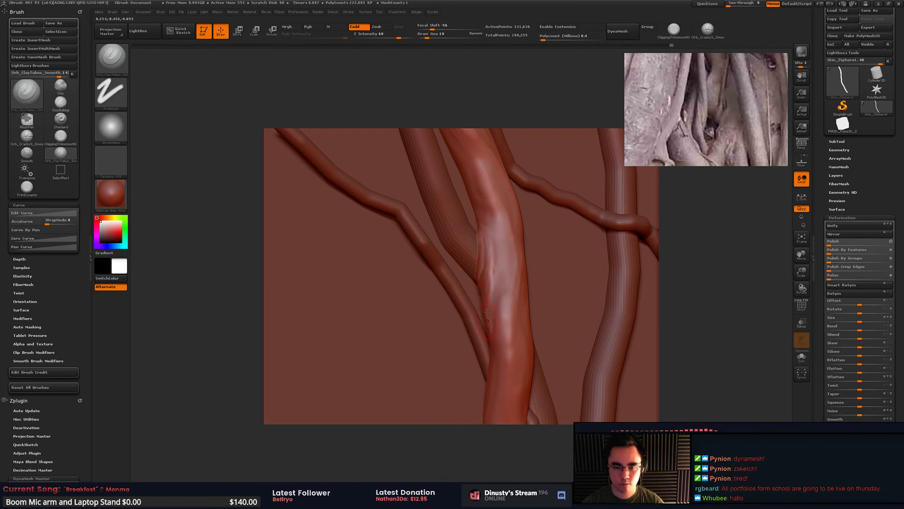
drag(493, 279, 496, 241)
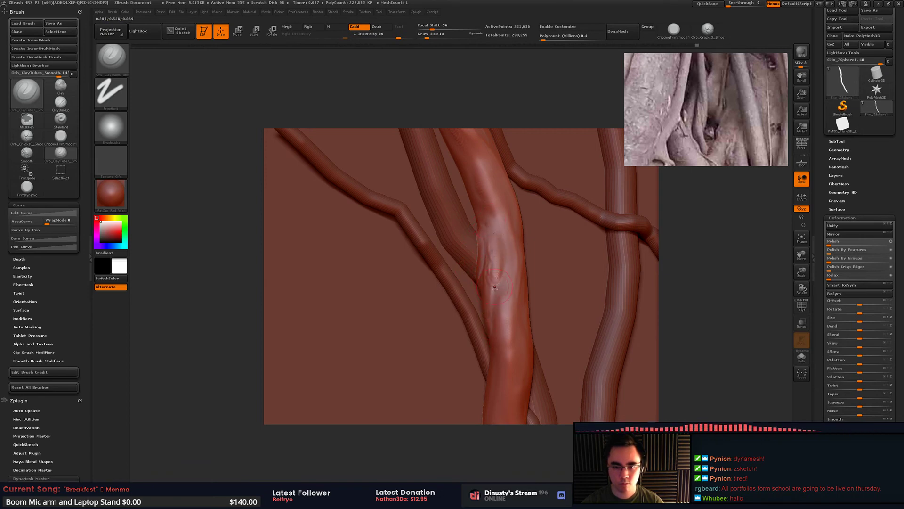
drag(495, 287, 492, 304)
Step: Extend a ridge down the main root's middle and smooth it into the surrounding surface
key(shift)
mouse_move(515, 269)
ctrl+right_down()
mouse_move(504, 249)
mouse_move(490, 257)
mouse_move(500, 269)
ctrl+right_up()
key(shift)
drag(507, 267, 512, 294)
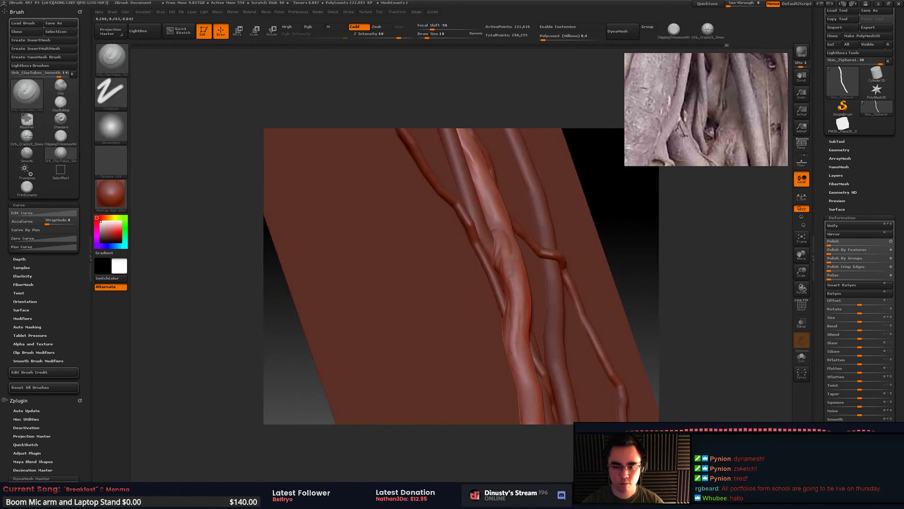
shift+drag(511, 302, 502, 250)
Step: Smooth the main root's upper section and lay long clay strokes down it at draw size 31
mouse_move(502, 249)
right_down()
mouse_move(471, 219)
mouse_move(496, 172)
right_up()
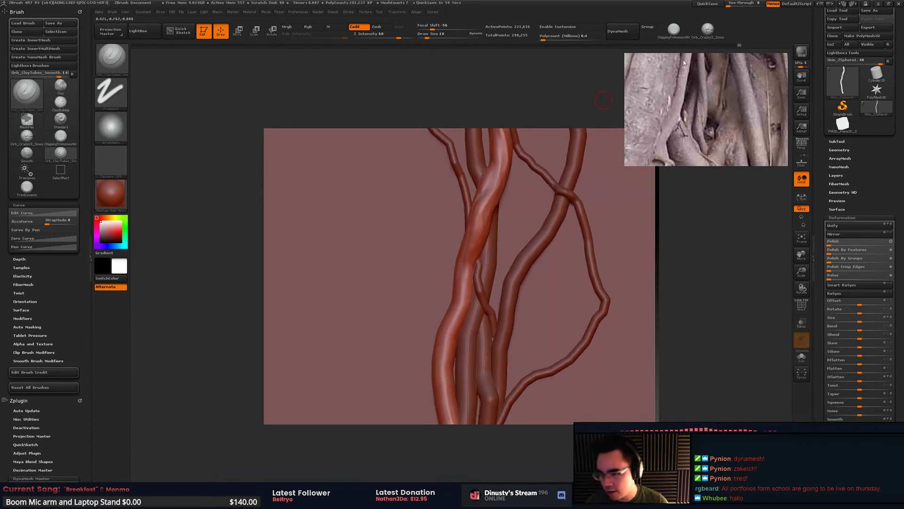
right_drag(624, 211, 496, 244)
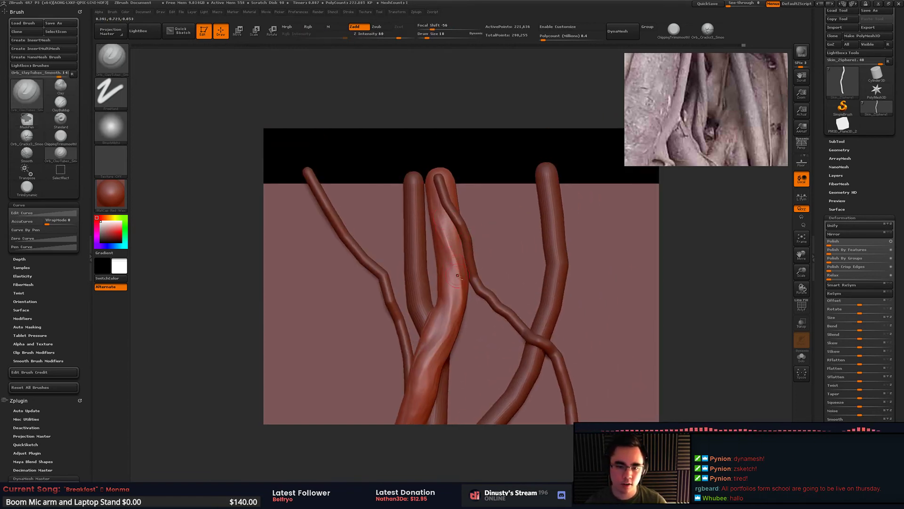
shift+drag(455, 275, 445, 231)
mouse_move(452, 253)
ctrl+right_down()
mouse_move(471, 246)
mouse_move(451, 244)
mouse_move(429, 164)
mouse_move(454, 199)
mouse_move(458, 232)
ctrl+right_up()
key(space)
drag(453, 241, 457, 240)
mouse_move(447, 202)
mouse_down()
mouse_move(452, 267)
mouse_move(440, 193)
mouse_move(454, 258)
mouse_up()
drag(439, 204, 457, 255)
drag(441, 206, 450, 257)
drag(440, 208, 442, 238)
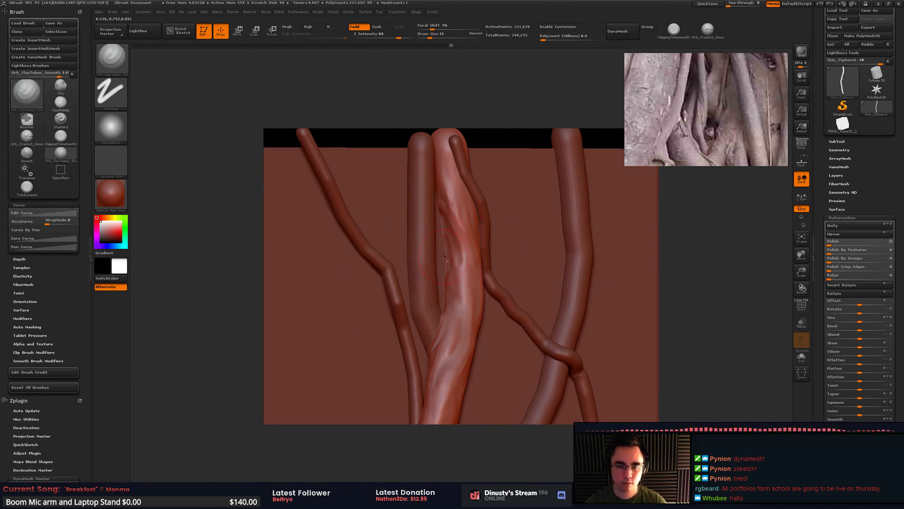
Step: Add finer clay ridges to the main root's upper bend at draw size 13 and soften them up to the top end
mouse_move(442, 237)
right_down()
mouse_move(443, 216)
mouse_move(452, 222)
right_up()
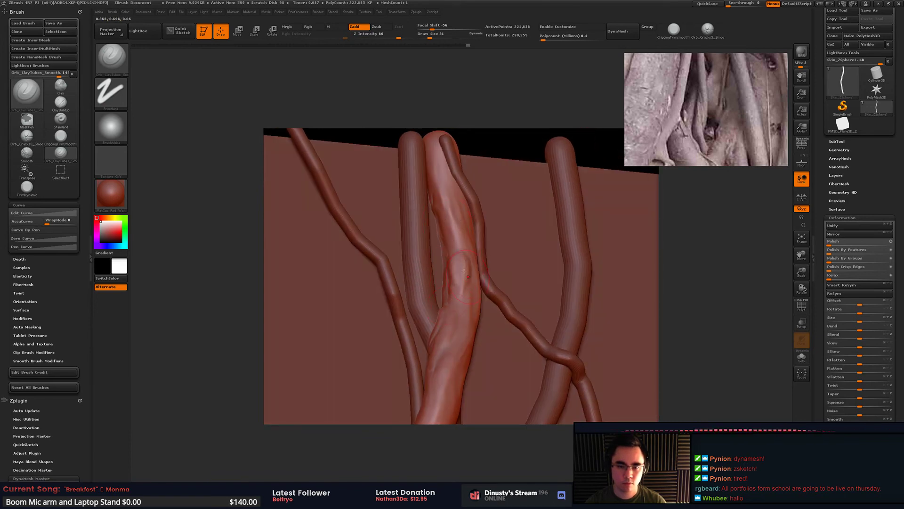
key(space)
drag(452, 227, 454, 240)
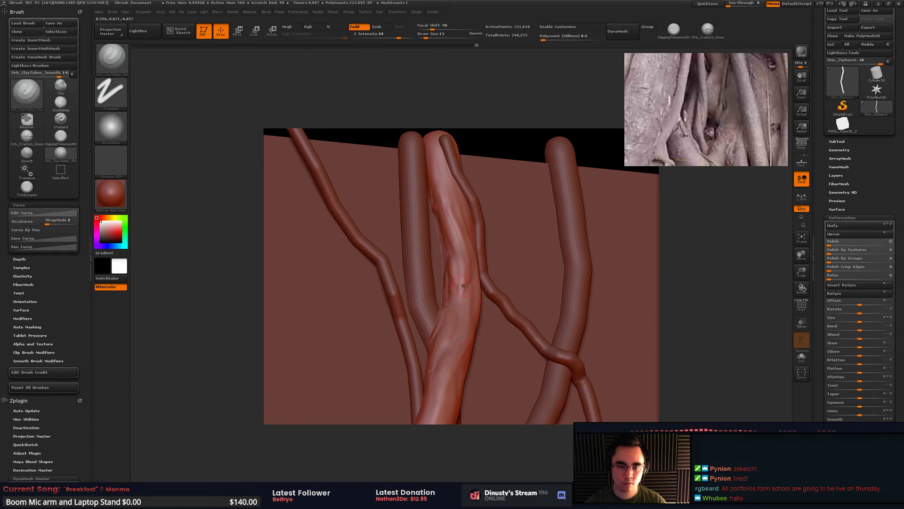
key(shift)
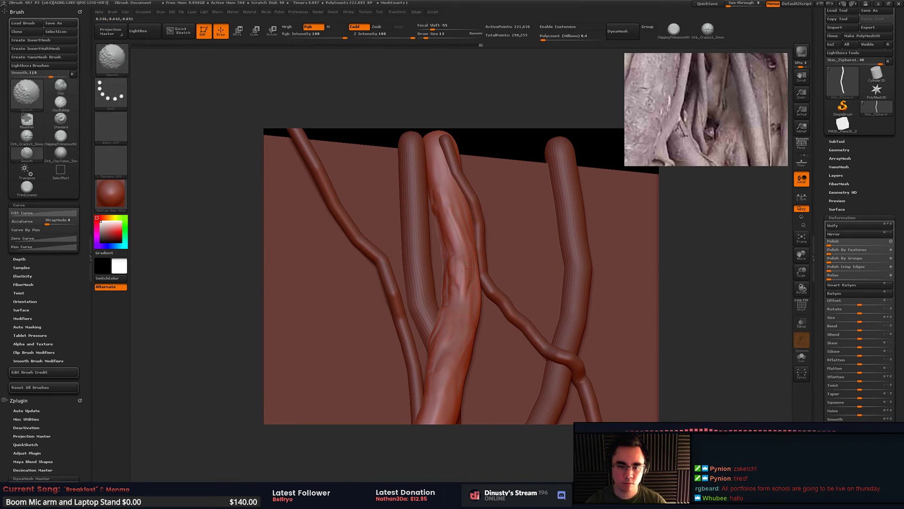
key(space)
drag(450, 202, 435, 214)
shift+drag(437, 181, 439, 202)
key(space)
key(shift)
Step: Sculpt raised and recessed clay strokes on the main root just above the thin side root's junction
mouse_move(471, 230)
right_down()
mouse_move(487, 241)
mouse_move(452, 277)
mouse_move(461, 210)
mouse_move(472, 214)
right_up()
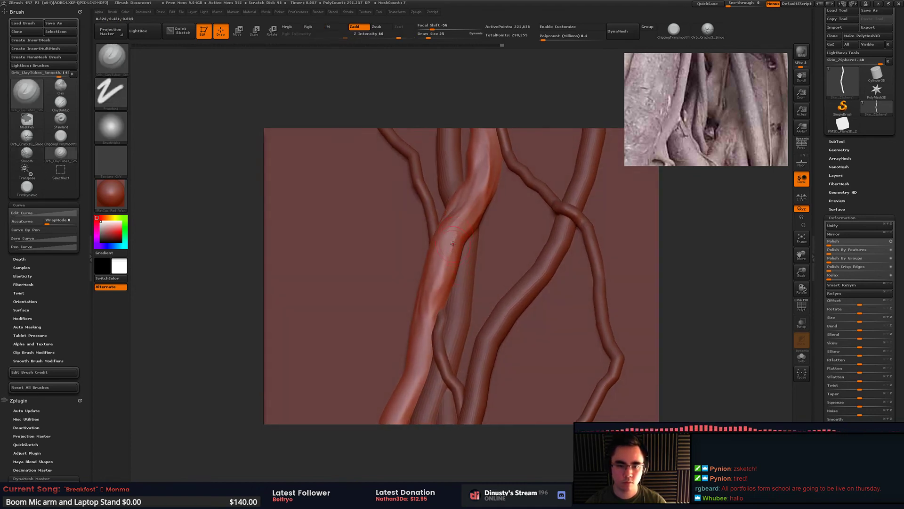
key(space)
click(450, 280)
alt+drag(448, 260, 439, 314)
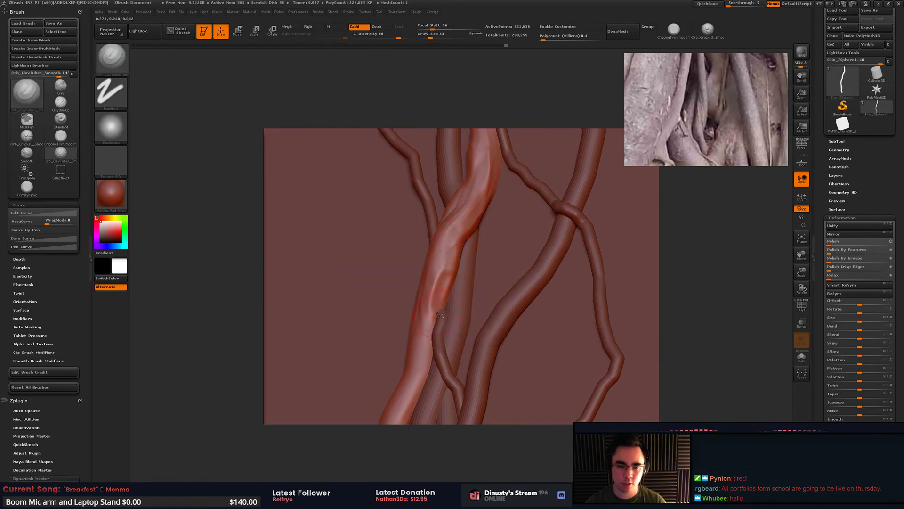
key(shift)
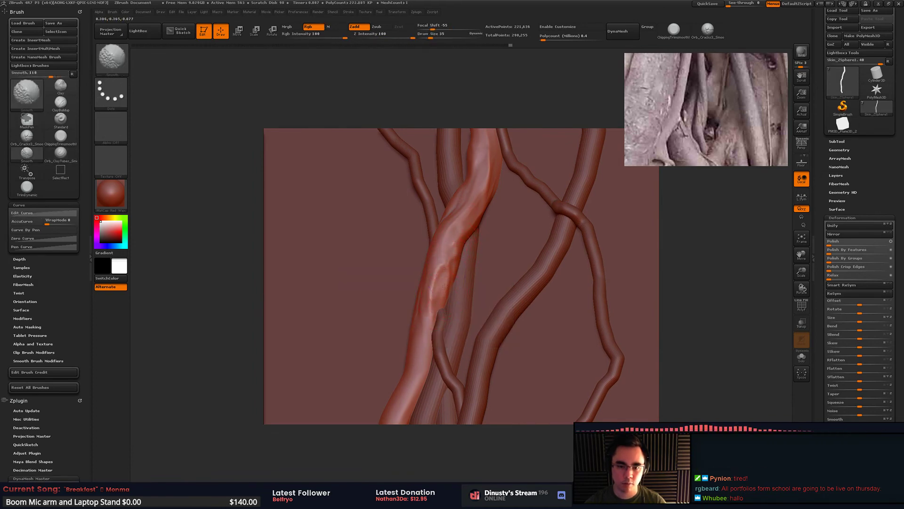
right_drag(445, 286, 456, 262)
mouse_move(454, 229)
mouse_down()
mouse_move(442, 258)
mouse_move(458, 234)
mouse_move(449, 258)
mouse_up()
right_drag(445, 271, 452, 257)
Step: Set the clay brush to draw size 18 and shape ridges blending the main root into the thin side root, smoothing them
key(space)
drag(453, 267, 447, 266)
ctrl+right_drag(454, 264, 475, 282)
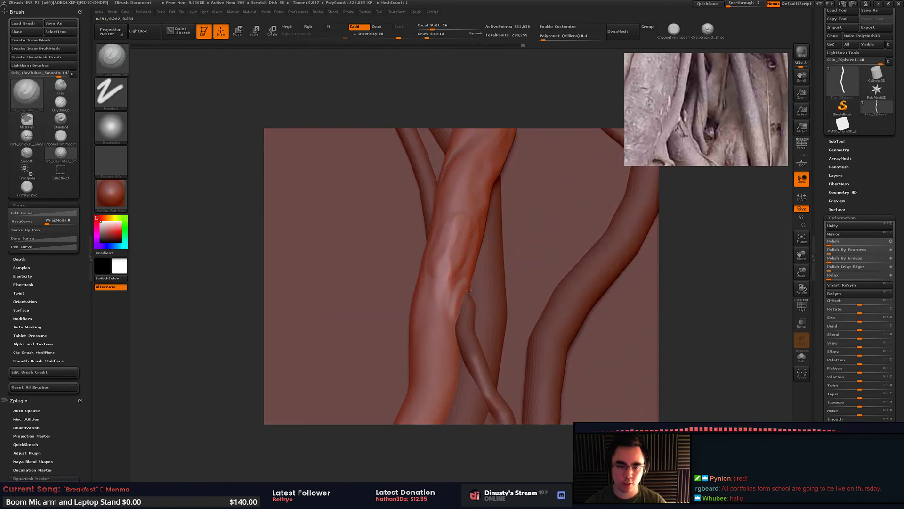
drag(456, 317, 463, 237)
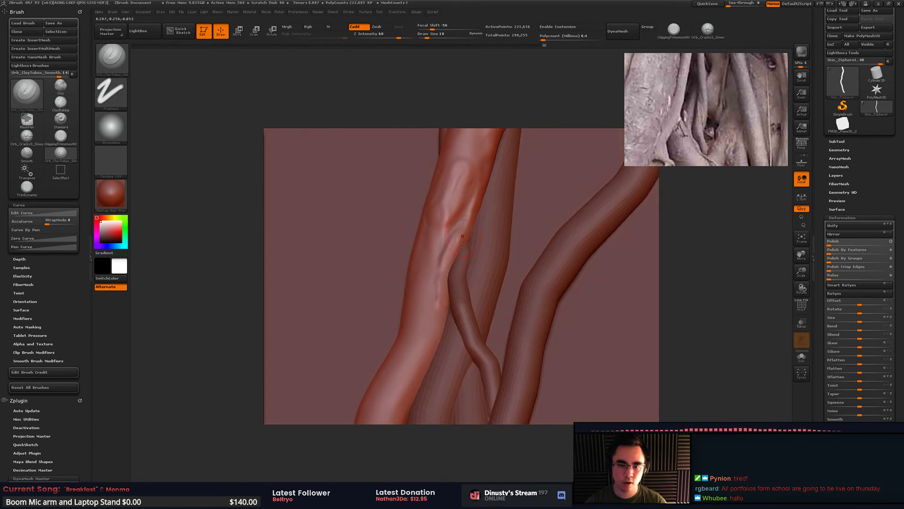
mouse_move(444, 273)
shift+mouse_down()
mouse_move(439, 298)
mouse_move(453, 250)
mouse_move(459, 260)
mouse_move(450, 261)
shift+mouse_up()
Step: Refine the creases beside the thin side root's junction with smoothing and clay strokes at draw size 9
key(space)
key(space)
key(shift)
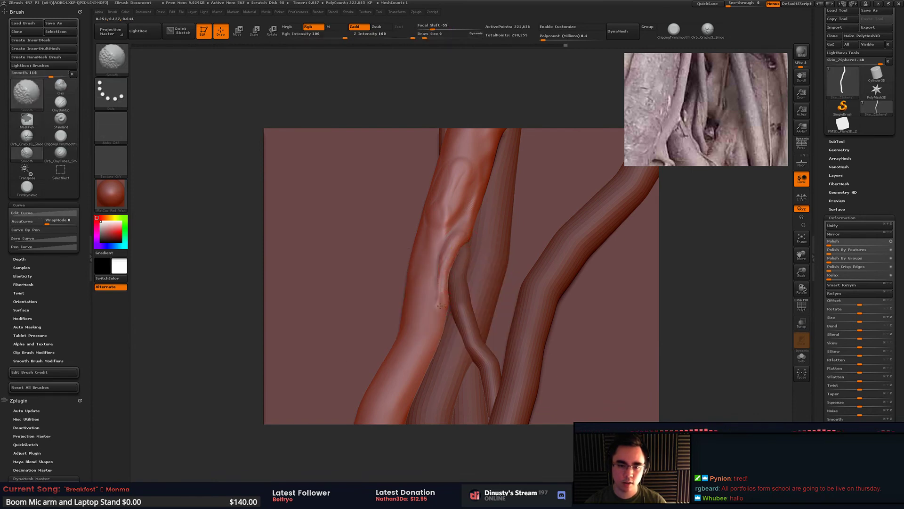
shift+drag(448, 295, 449, 282)
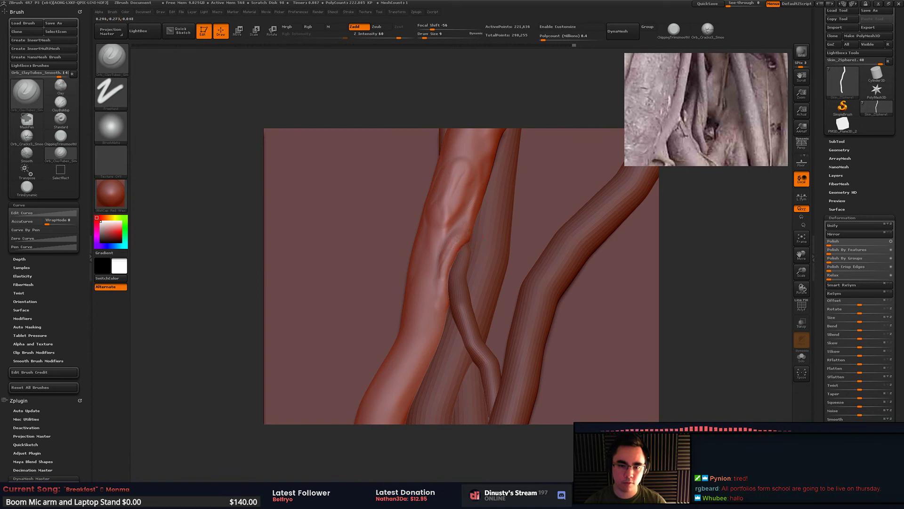
drag(457, 240, 441, 258)
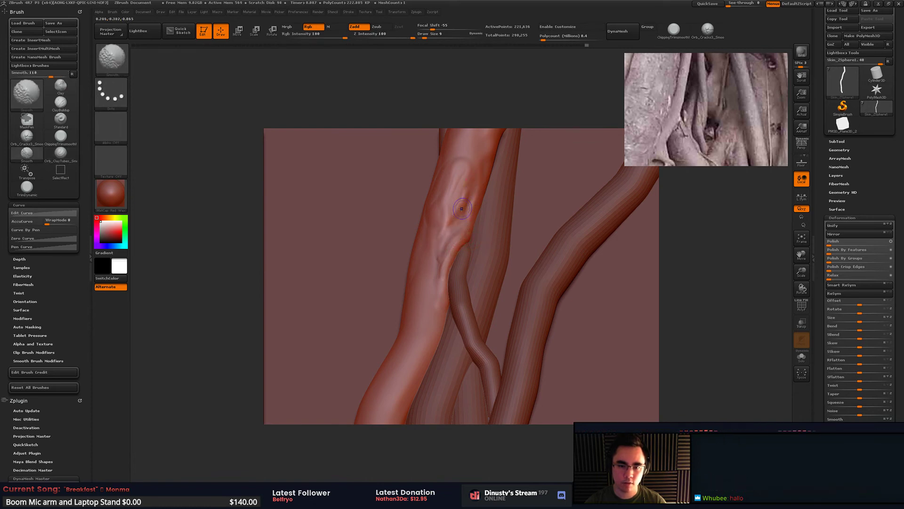
Step: Enlarge the brush and rework the ridged patch on the main root above the junction
key(space)
mouse_move(463, 213)
shift+mouse_down()
mouse_move(465, 203)
mouse_move(443, 268)
mouse_move(497, 219)
shift+mouse_up()
click(461, 219)
drag(458, 191, 467, 217)
Step: Undo the last change and carve creases above the side root junction with the Orb_Cracks3_SmoothEdge brush at draw size 20
key(b)
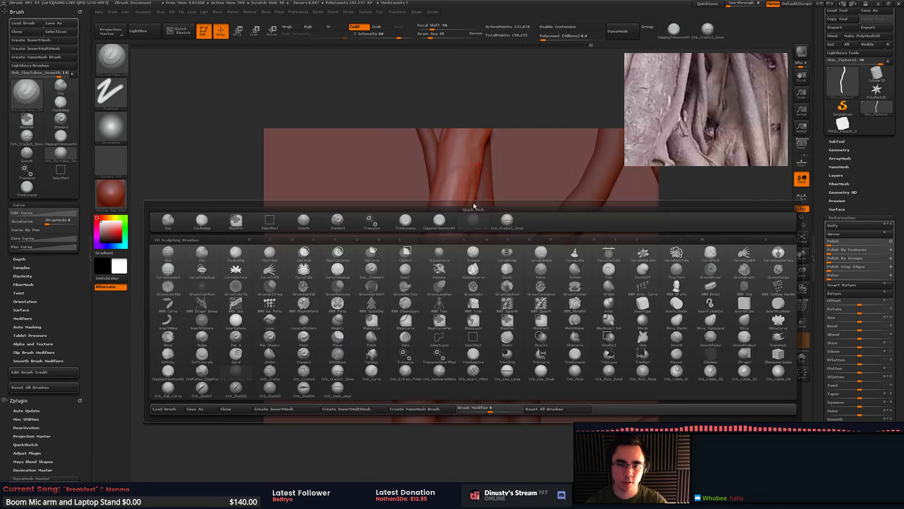
click(507, 219)
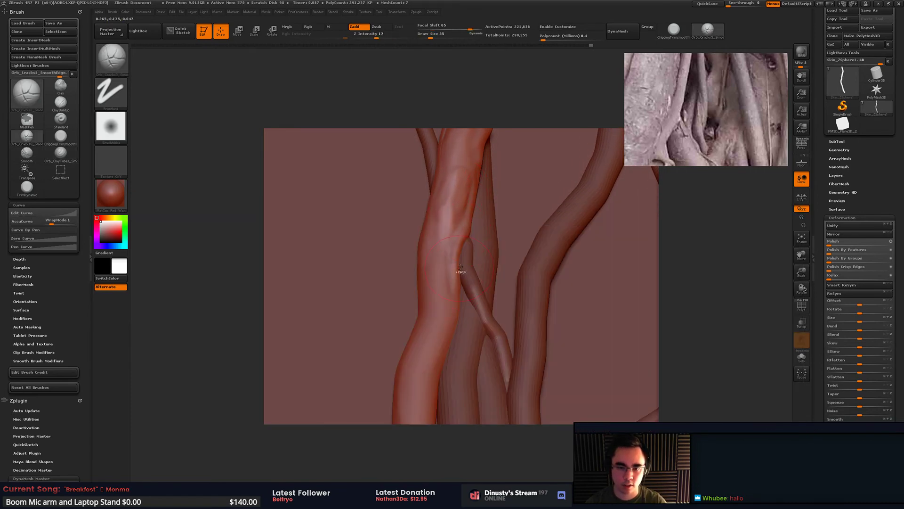
key(ctrl+z)
key(space)
drag(467, 264, 451, 300)
right_drag(452, 300, 443, 264)
key(shift)
drag(476, 232, 452, 262)
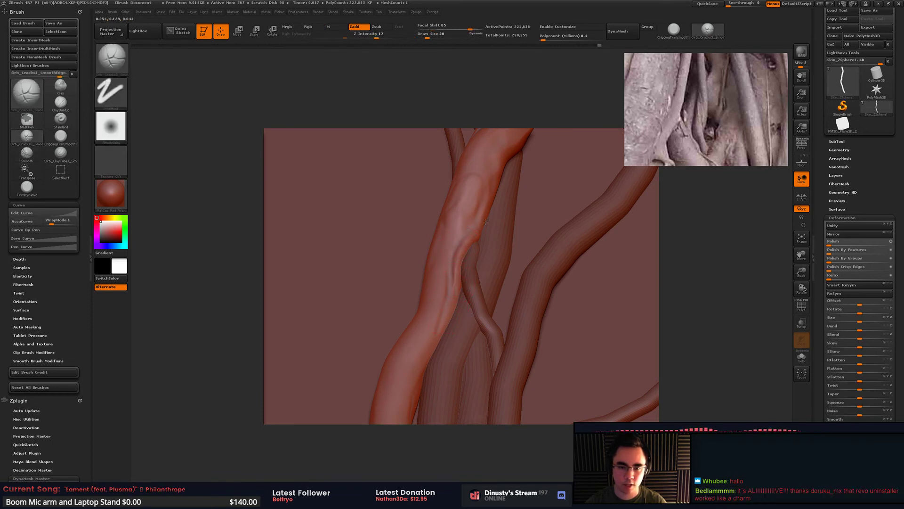
Step: Deepen the short creases in the main root's ridged patch and soften their edges
right_drag(456, 277, 491, 217)
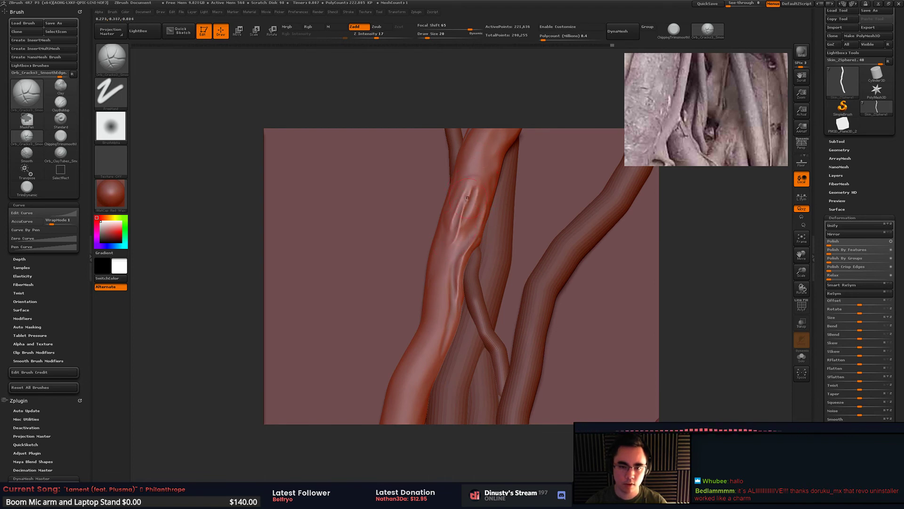
drag(468, 198, 467, 201)
key(shift)
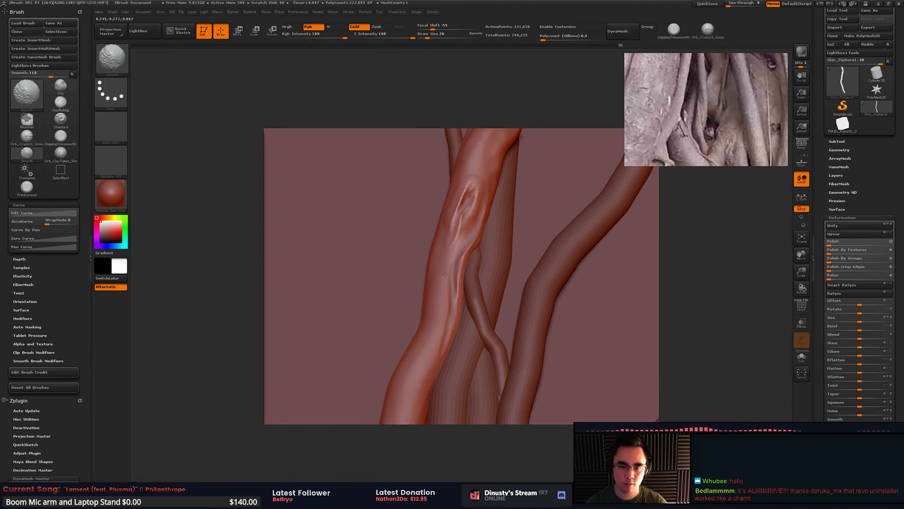
Step: Switch to the TrimDynamic brush and plane the raised edges around the creases, reducing the brush size for the final strokes
key(b)
click(446, 220)
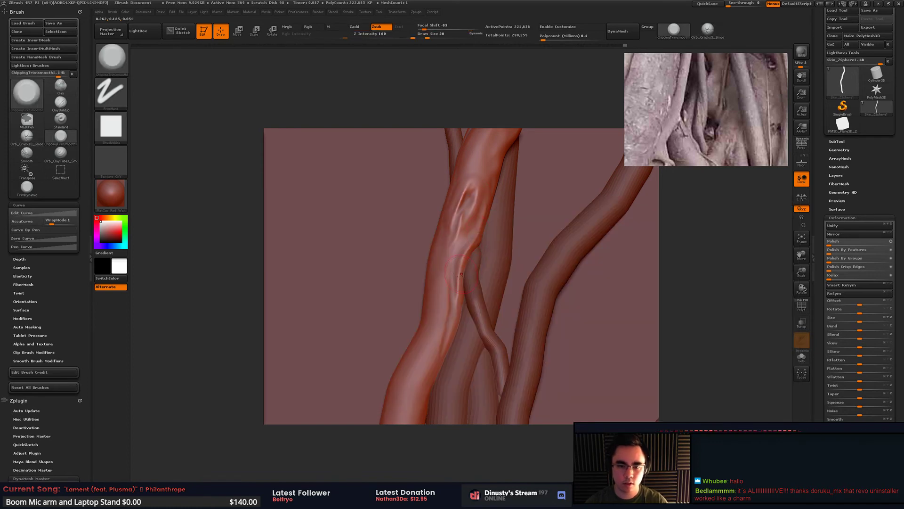
key(shift)
key(b)
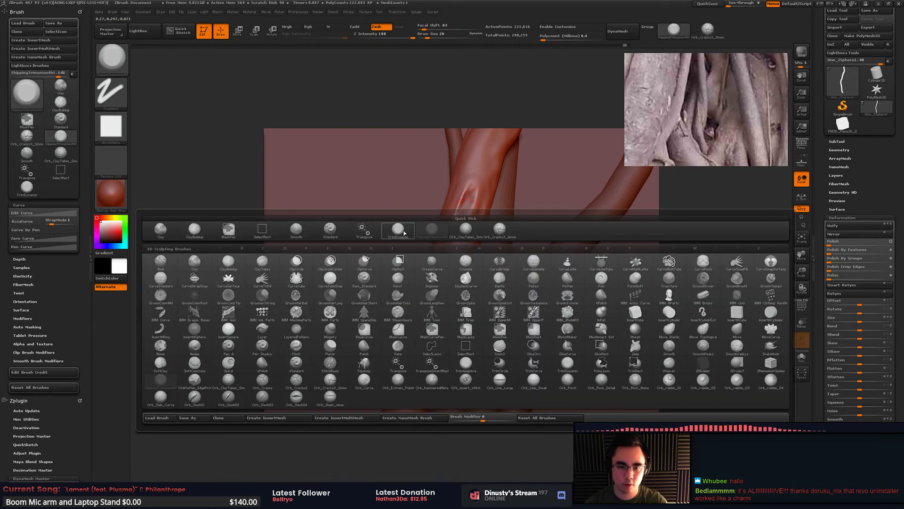
click(455, 231)
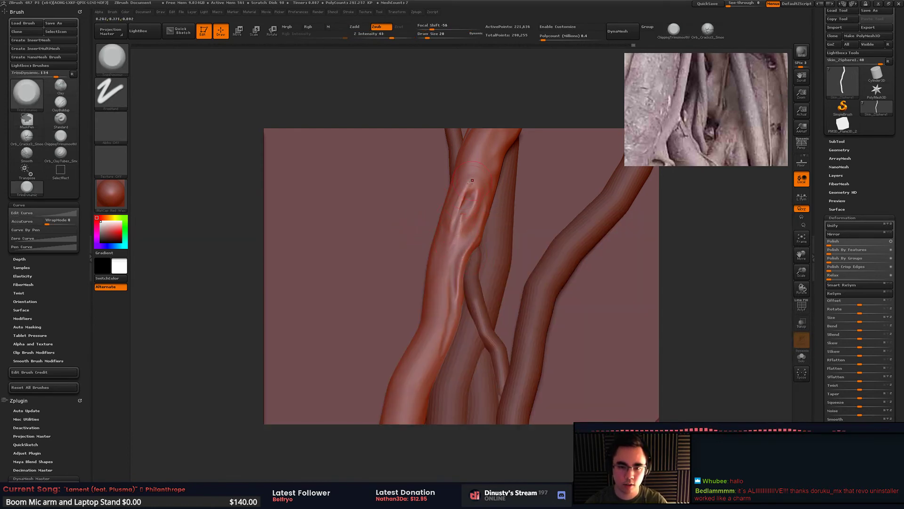
drag(473, 207, 480, 182)
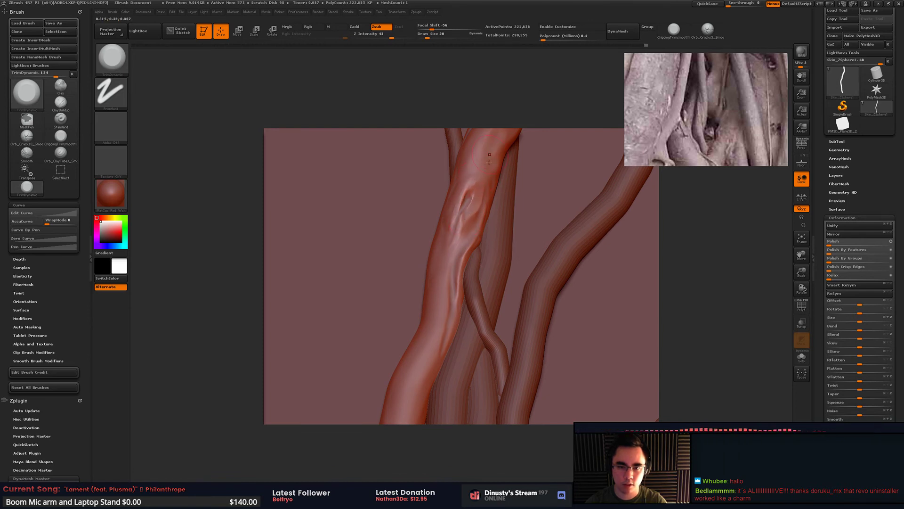
ctrl+right_drag(489, 162, 446, 254)
key(space)
drag(480, 207, 477, 208)
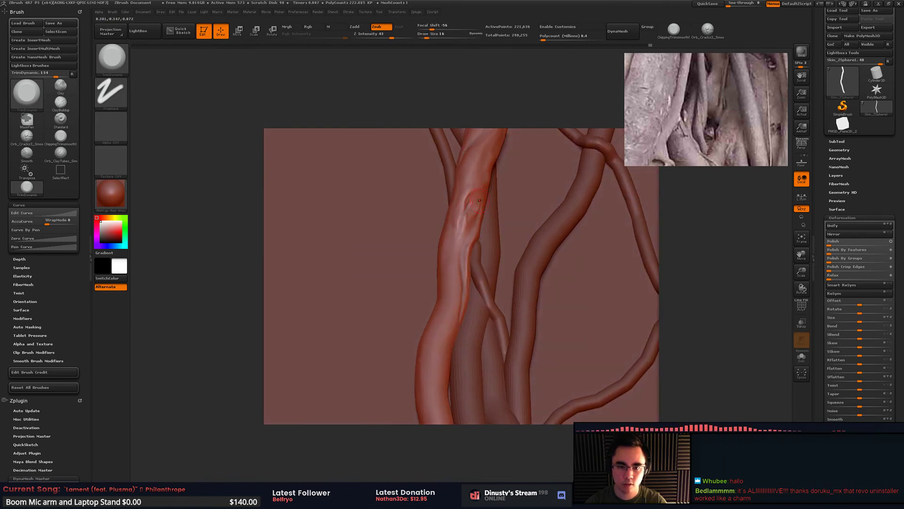
Step: Enlarge the trim brush to draw size 29 and flatten facets along the main root's bend above the creased patch
mouse_move(479, 201)
right_down()
mouse_move(490, 198)
mouse_move(471, 226)
mouse_move(473, 194)
mouse_move(530, 186)
mouse_move(516, 214)
right_up()
key(space)
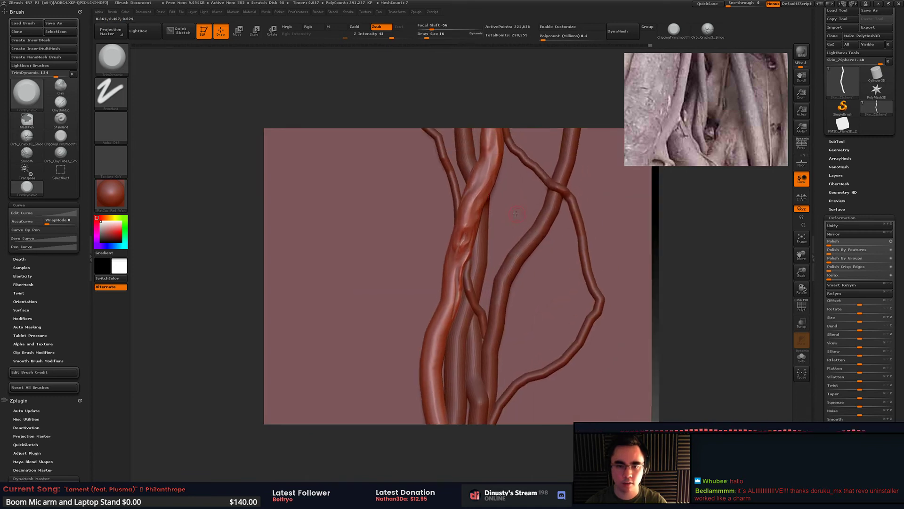
mouse_move(516, 215)
mouse_down()
mouse_move(466, 234)
mouse_move(478, 204)
mouse_up()
key(space)
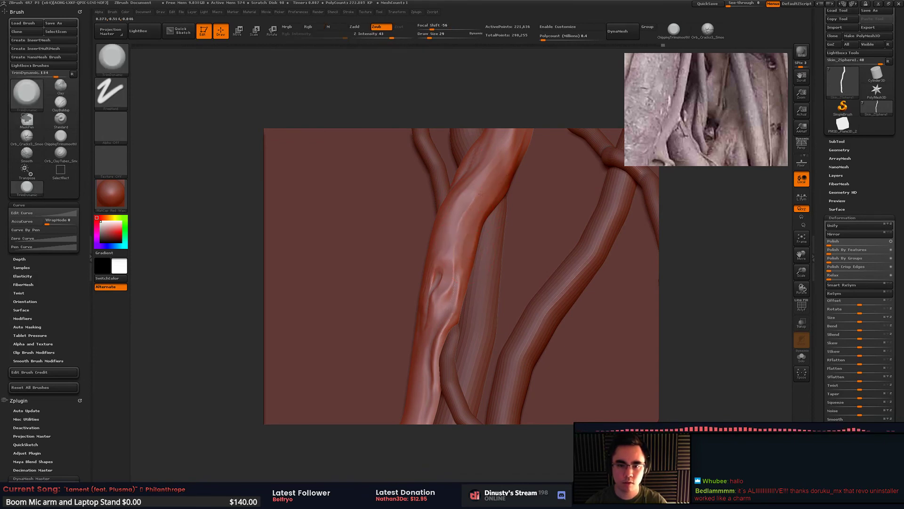
alt+drag(523, 160, 517, 182)
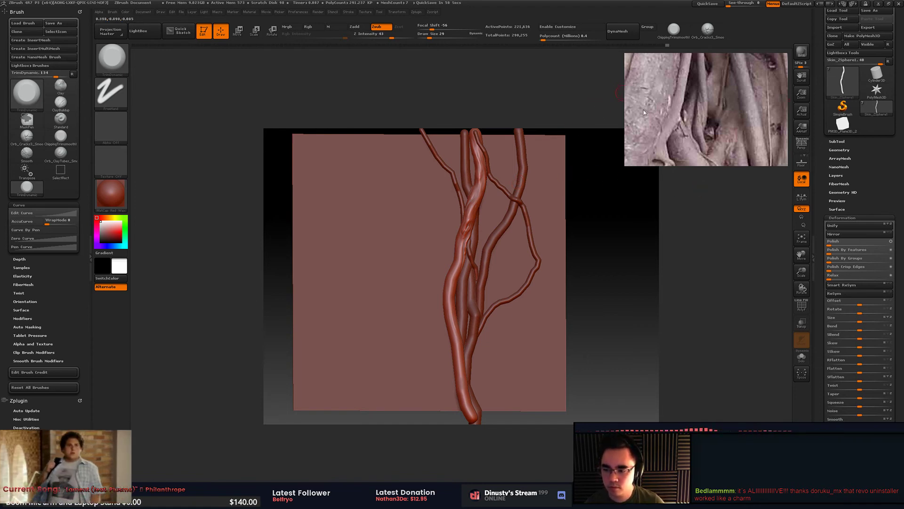
Step: Switch to the Orb_Cracks3_SmoothEdge brush at draw size 18 and carve a first crease down the main root's upper bend
drag(581, 216, 567, 242)
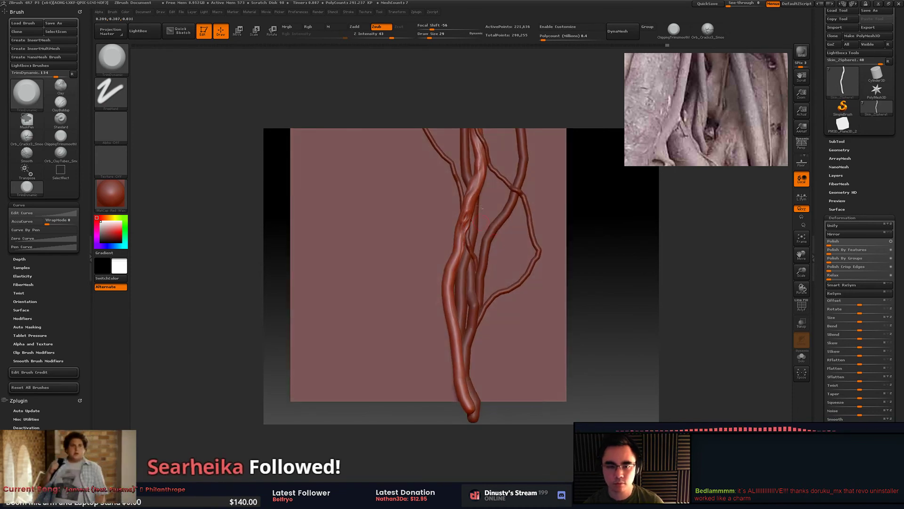
mouse_move(586, 181)
alt+mouse_down()
mouse_move(565, 202)
mouse_move(532, 292)
mouse_move(506, 294)
alt+mouse_up()
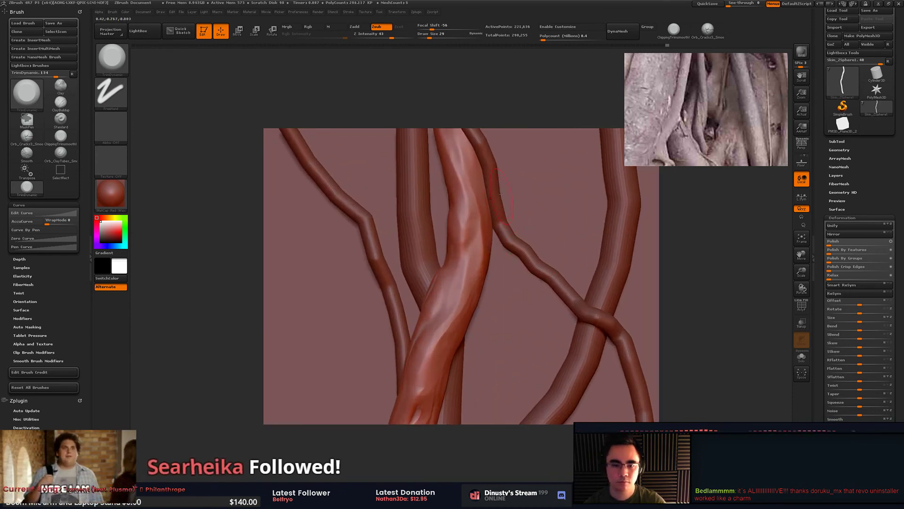
key(b)
mouse_move(527, 213)
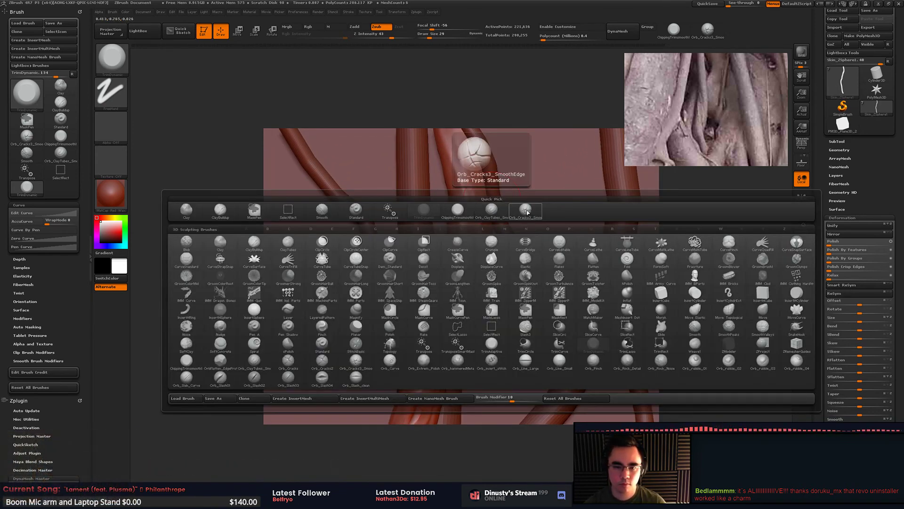
click(527, 211)
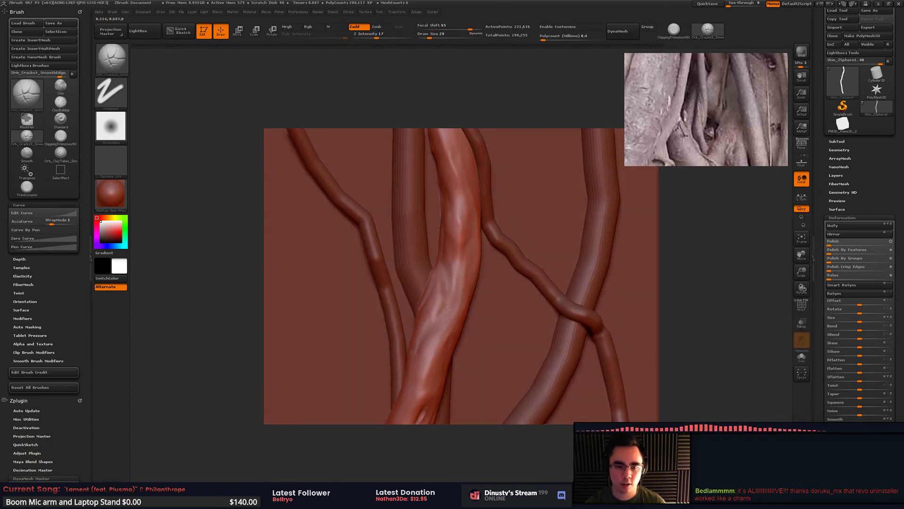
key(space)
key(ctrl)
drag(440, 237, 453, 302)
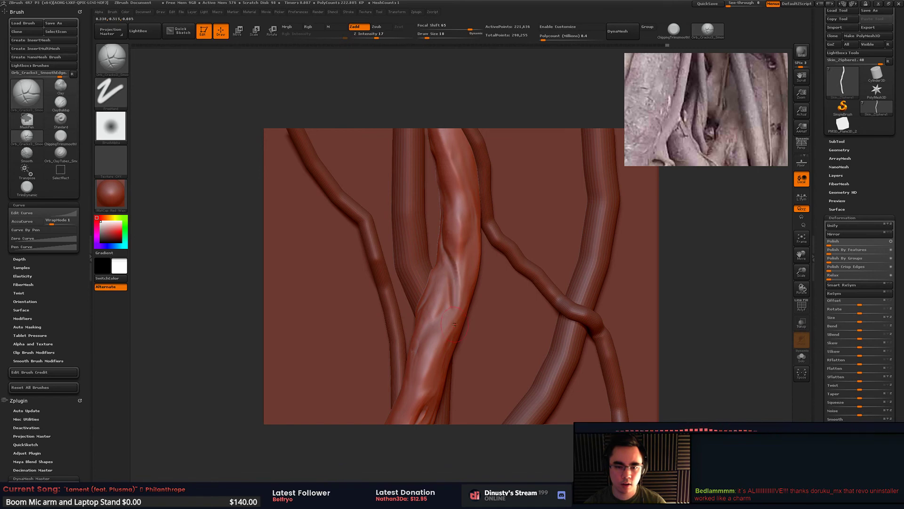
Step: Try carving more creases along the main root's upper bend and softening them with smoothing strokes
right_drag(446, 229, 431, 225)
drag(446, 293, 437, 348)
right_drag(439, 325, 447, 337)
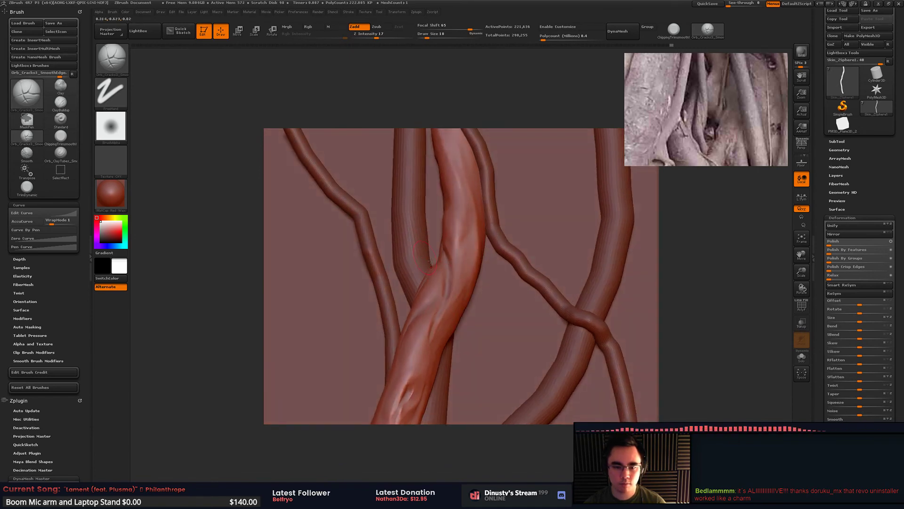
mouse_move(441, 312)
mouse_down()
mouse_move(429, 351)
mouse_move(438, 325)
mouse_up()
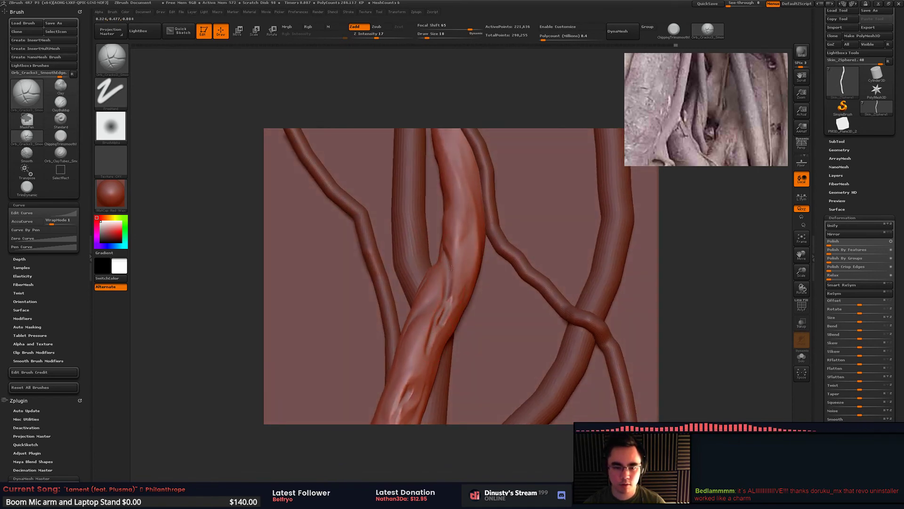
drag(450, 267, 439, 341)
right_drag(438, 330, 447, 320)
shift+drag(447, 300, 440, 314)
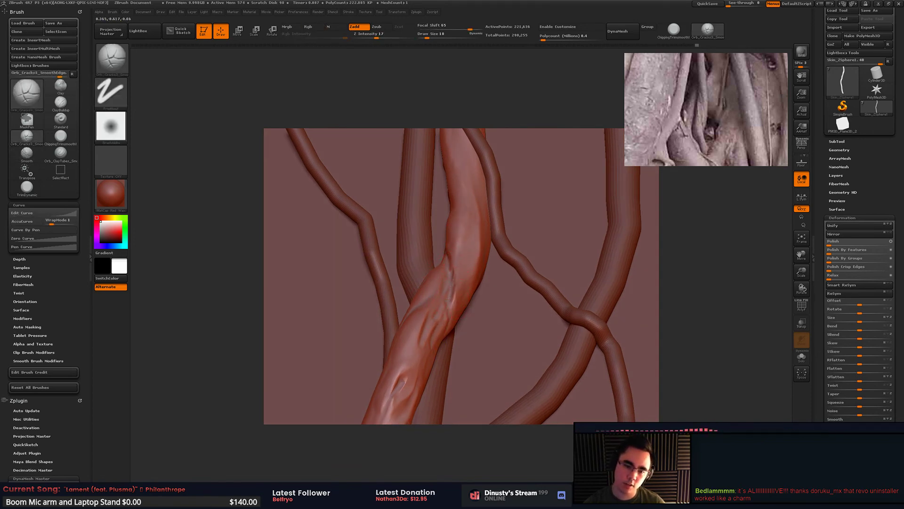
key(shift)
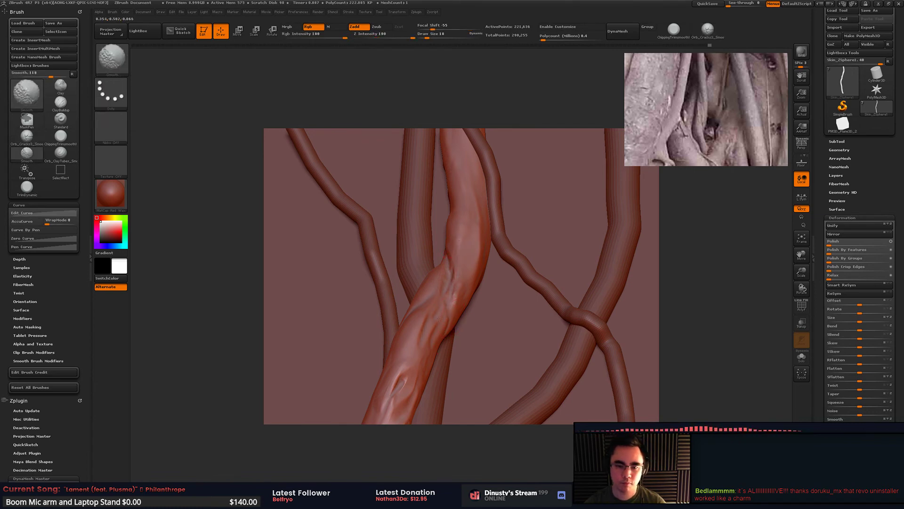
Step: Step back through the undo history to remove the latest crease strokes from the main root's upper bend
ctrl+right_drag(469, 304, 463, 277)
mouse_move(464, 277)
right_down()
mouse_move(452, 268)
mouse_move(445, 282)
mouse_move(422, 223)
mouse_move(425, 188)
mouse_move(450, 231)
right_up()
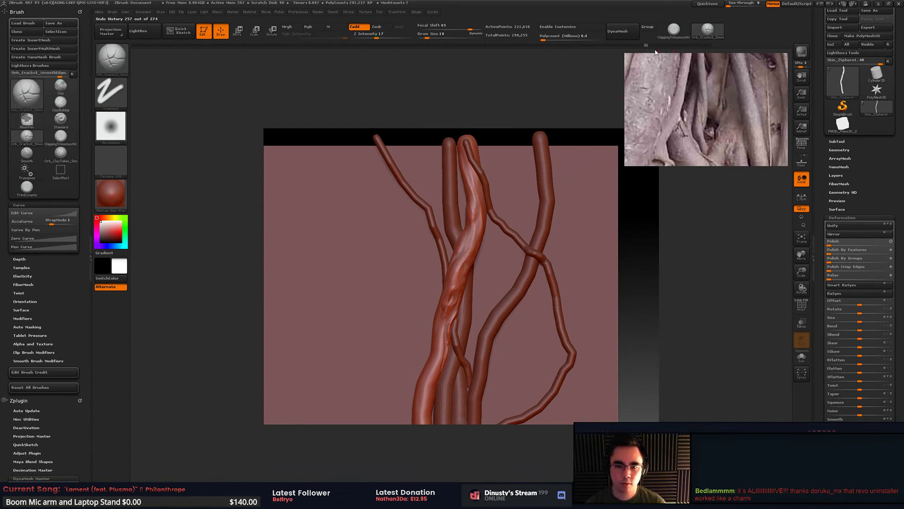
drag(665, 50, 672, 52)
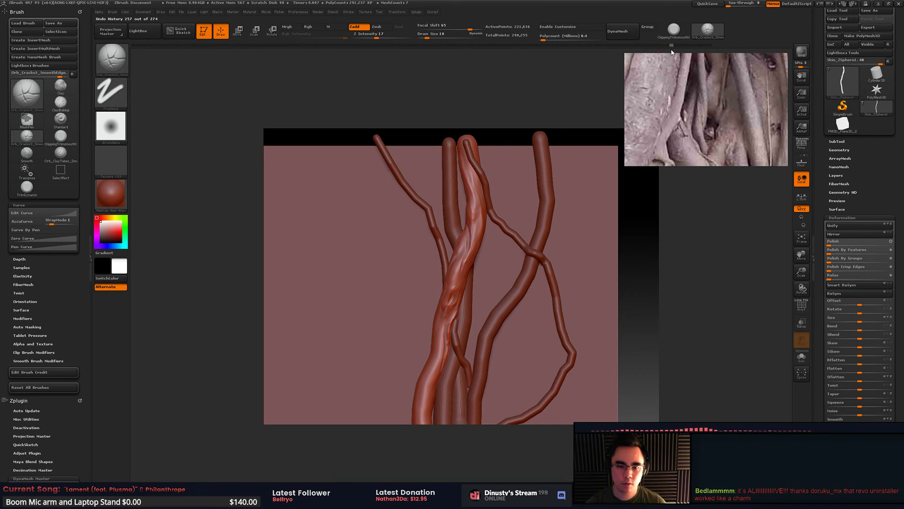
Step: Carve creases along the main root around the ridged patch and down past the thin side root's junction
ctrl+right_drag(542, 165, 505, 171)
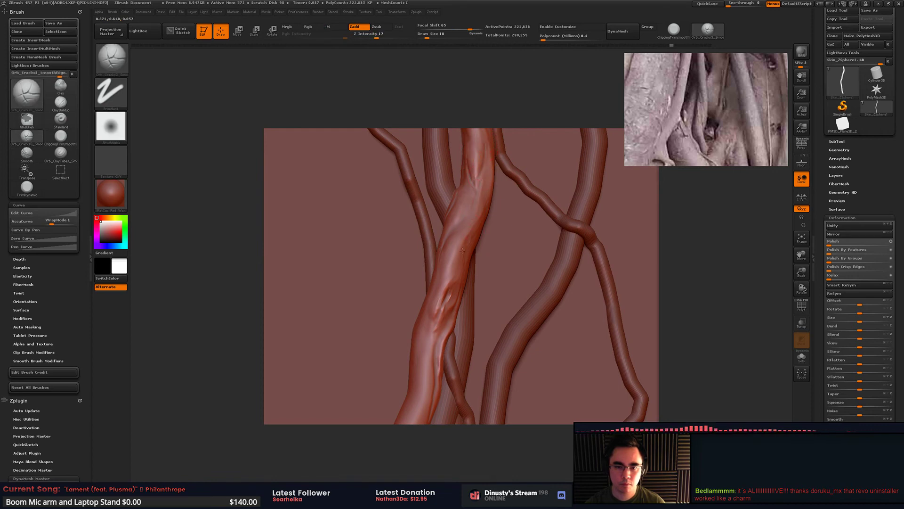
drag(463, 250, 455, 273)
mouse_move(455, 274)
alt+right_down()
mouse_move(467, 195)
mouse_move(485, 212)
mouse_move(487, 163)
alt+right_up()
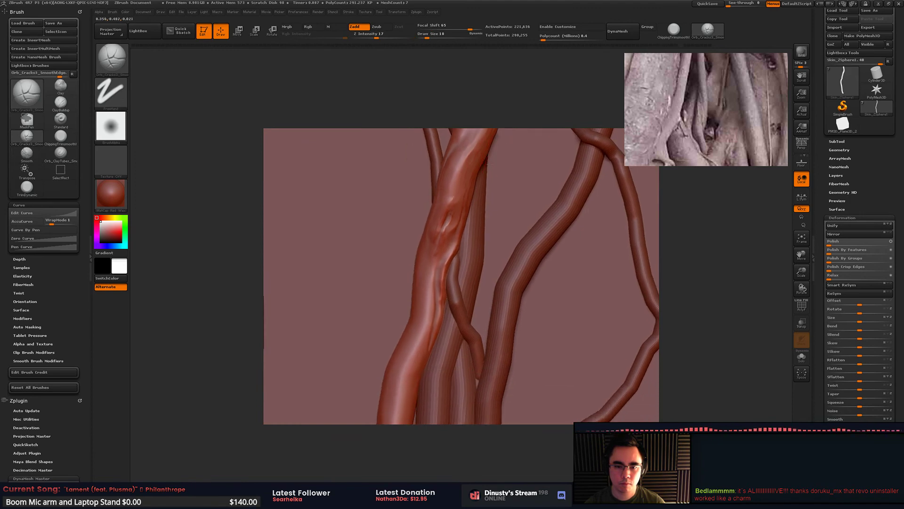
mouse_move(488, 163)
mouse_down()
mouse_move(471, 214)
mouse_move(437, 262)
mouse_move(440, 252)
mouse_up()
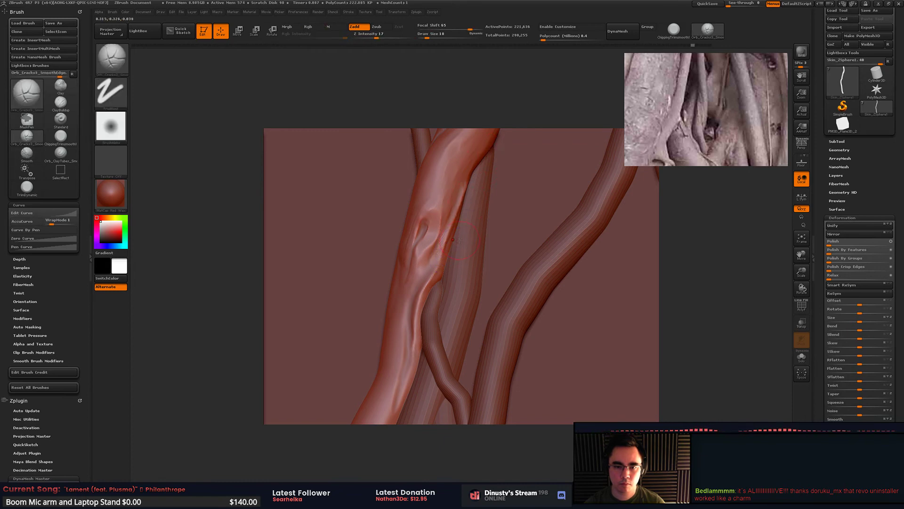
drag(485, 160, 454, 222)
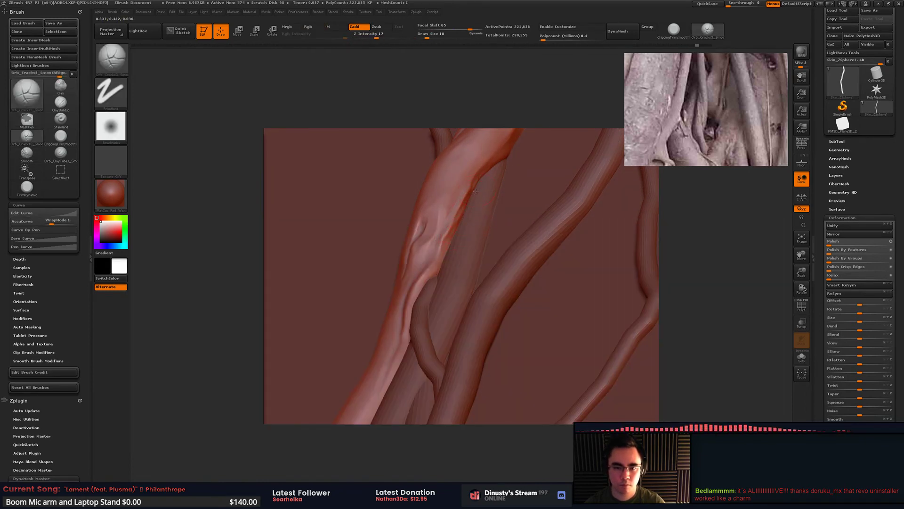
Step: Switch to the TrimDynamic brush for planing the newly creased part of the main root
key(b)
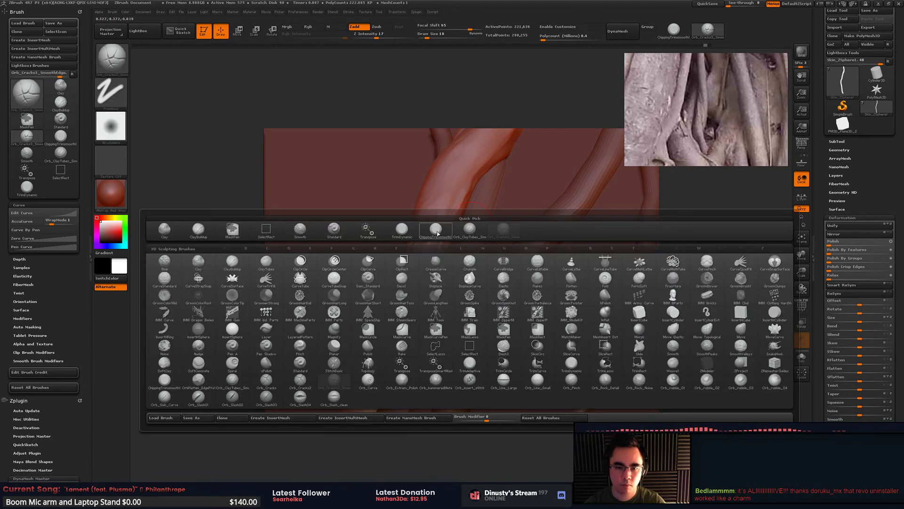
click(438, 233)
key(b)
click(368, 238)
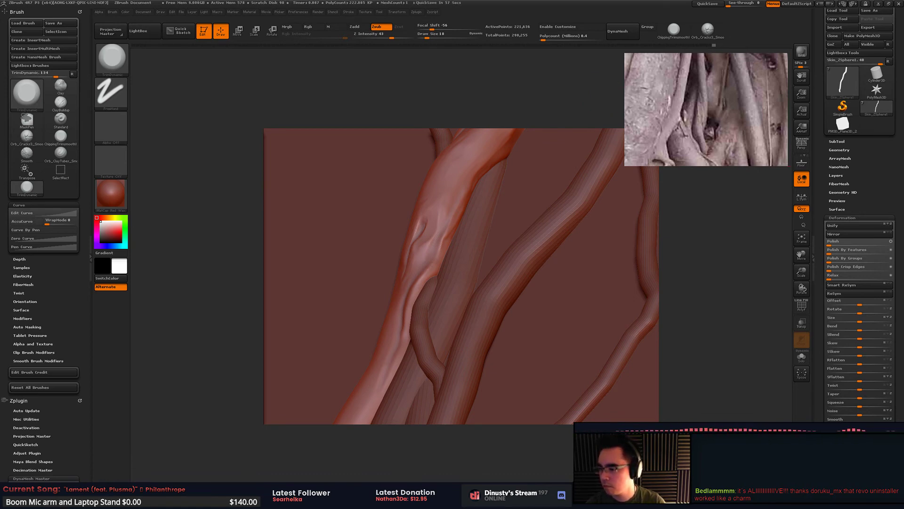
Step: Smooth the thick front root and shave its surface near the thin branch with the TrimDynamic brush
right_drag(500, 267, 460, 245)
mouse_move(461, 245)
mouse_down()
mouse_move(499, 286)
mouse_move(459, 291)
mouse_up()
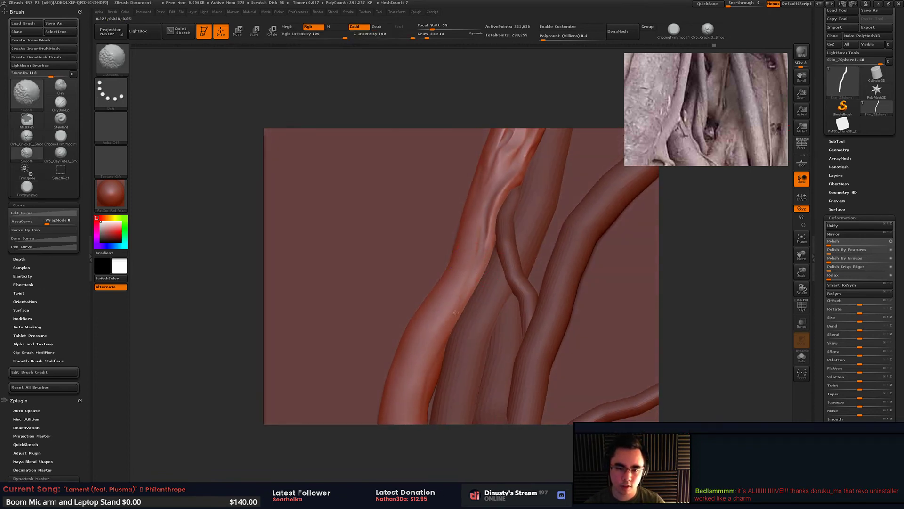
key(b)
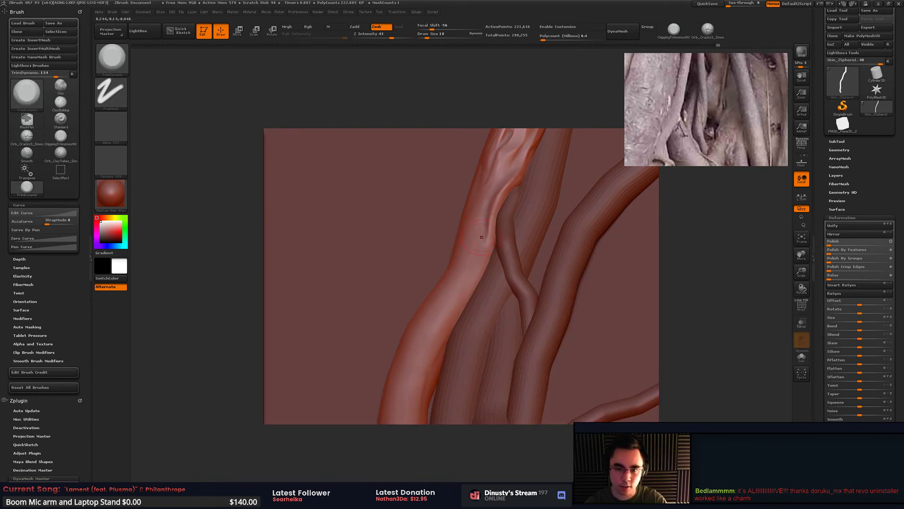
drag(491, 218, 510, 182)
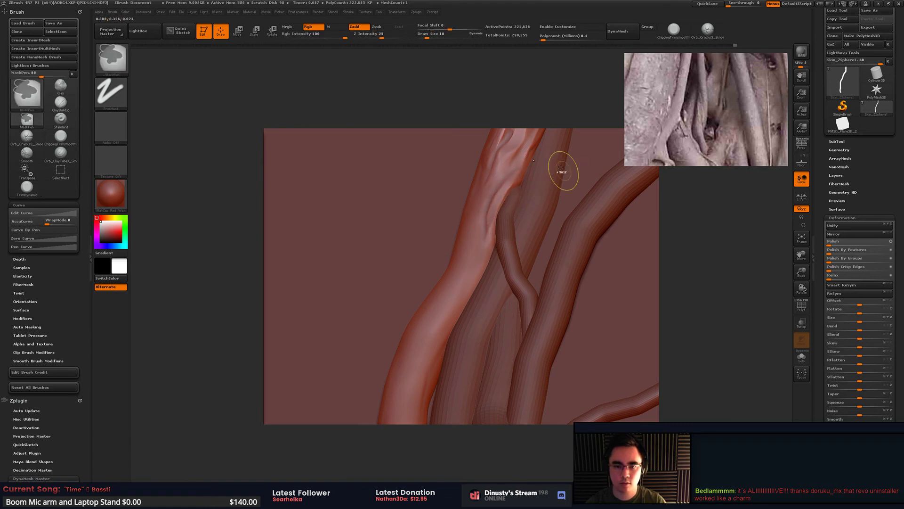
key(ctrl+z)
key(ctrl+z)
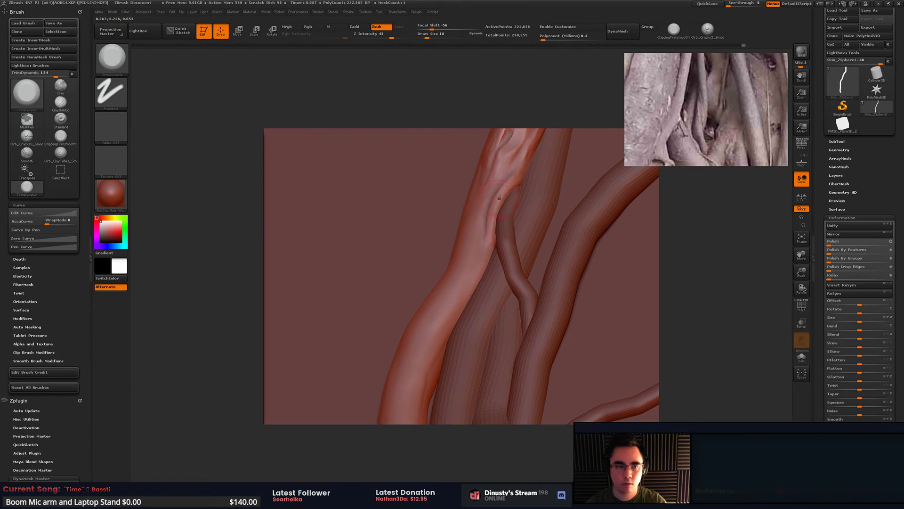
Step: Build up clay along the inner edge of the front root's lower bend with the Orb_ClayTubes_Smooth brush
key(b)
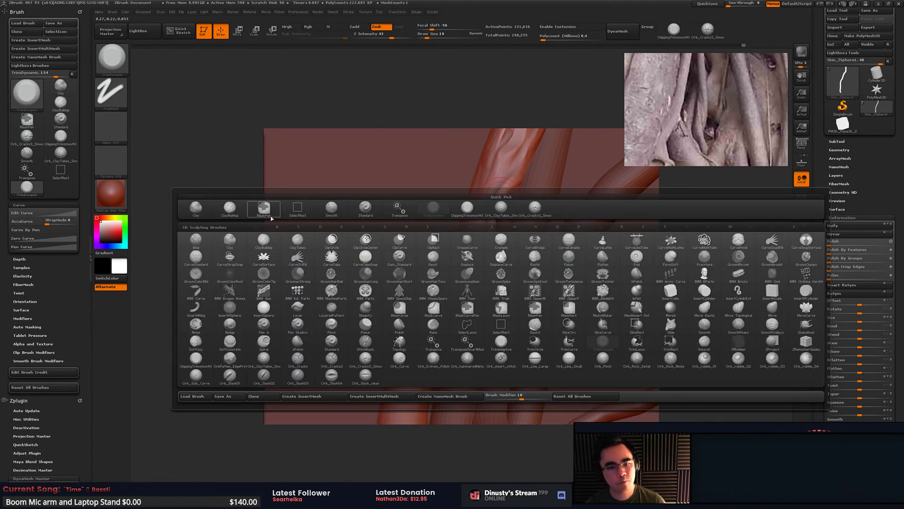
click(501, 207)
right_drag(477, 188, 487, 215)
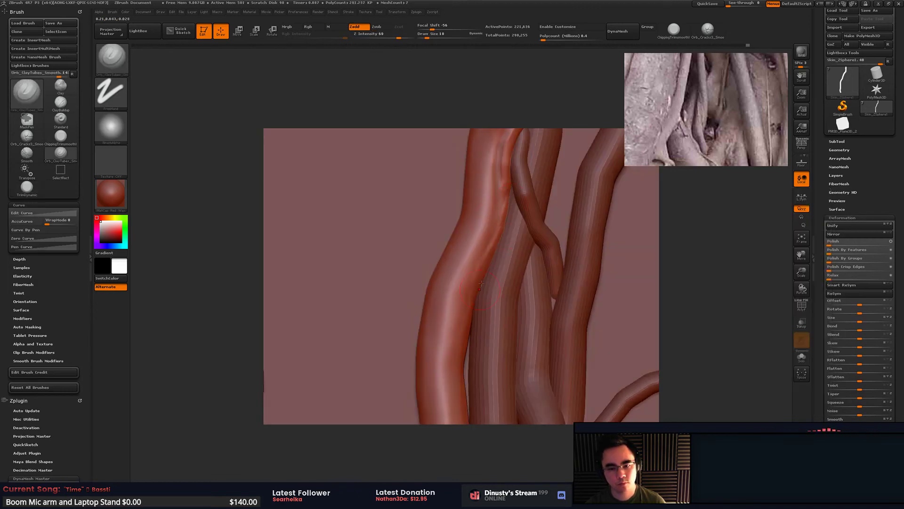
right_drag(506, 319, 486, 315)
mouse_move(471, 315)
mouse_down()
mouse_move(462, 343)
mouse_move(477, 316)
mouse_up()
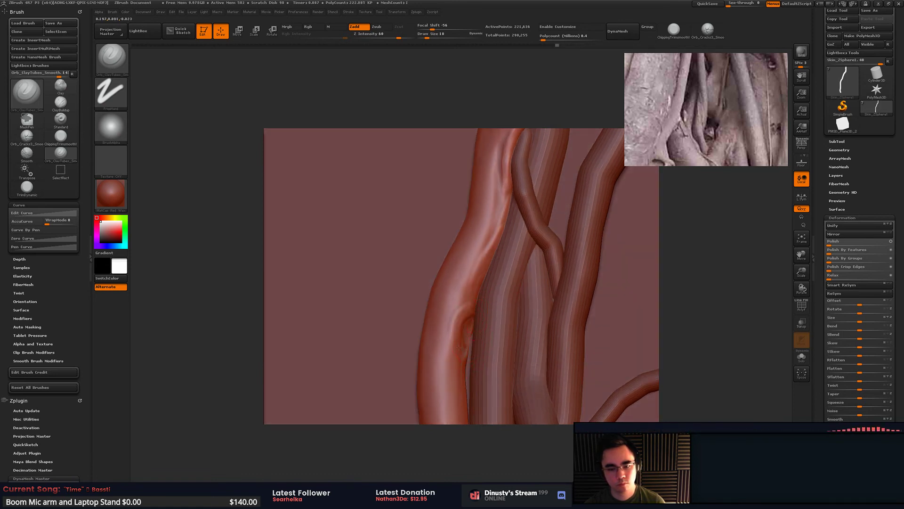
right_drag(464, 306, 509, 266)
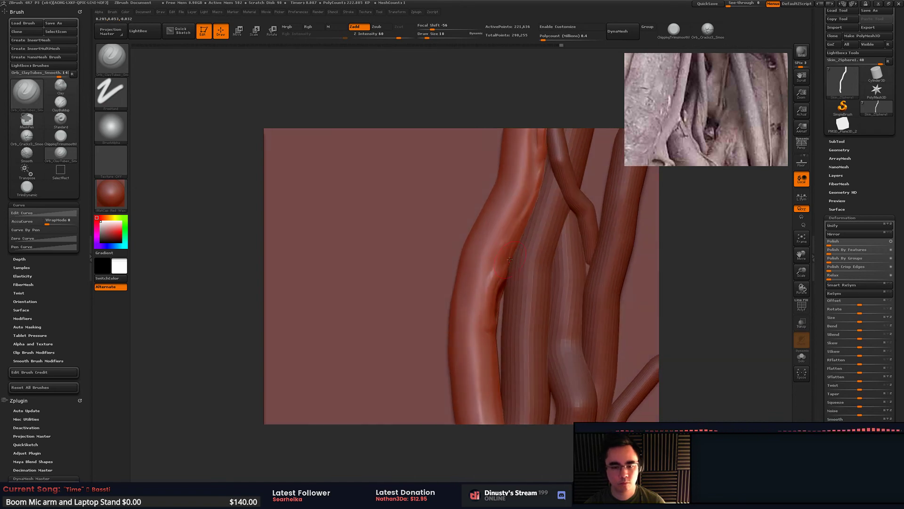
mouse_move(461, 339)
mouse_down()
mouse_move(505, 182)
mouse_move(485, 291)
mouse_move(488, 269)
mouse_up()
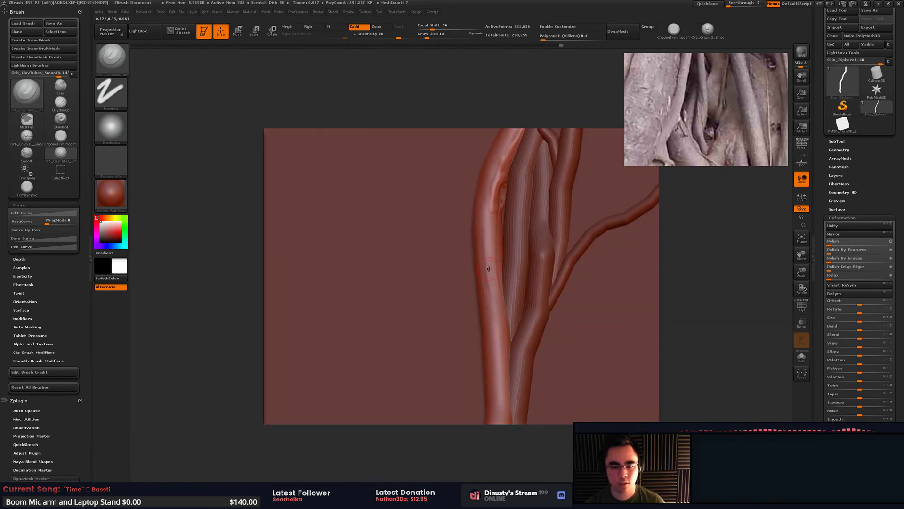
Step: Reframe the reference photo on the intertwined roots at the foot of the tree
drag(720, 105, 662, 203)
scroll(697, 130, up, 2)
right_click(674, 172)
click(697, 332)
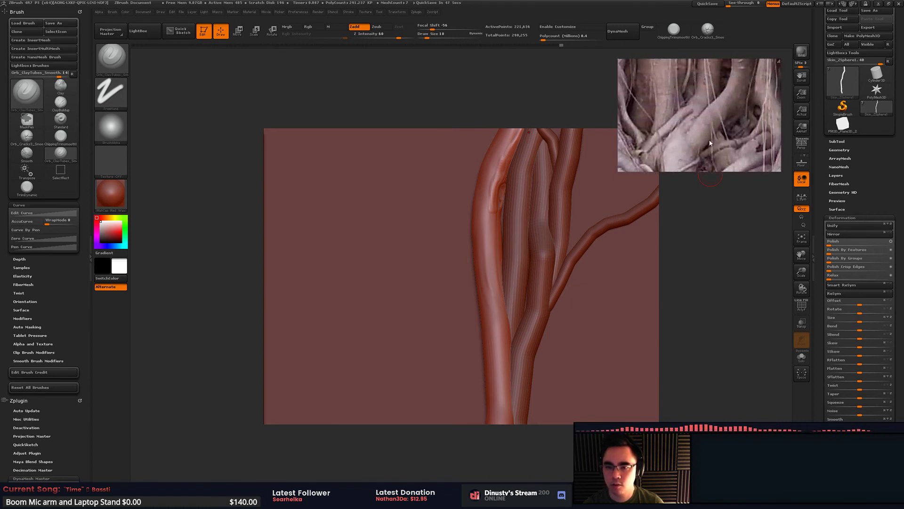
right_drag(527, 234, 511, 226)
alt+click(510, 227)
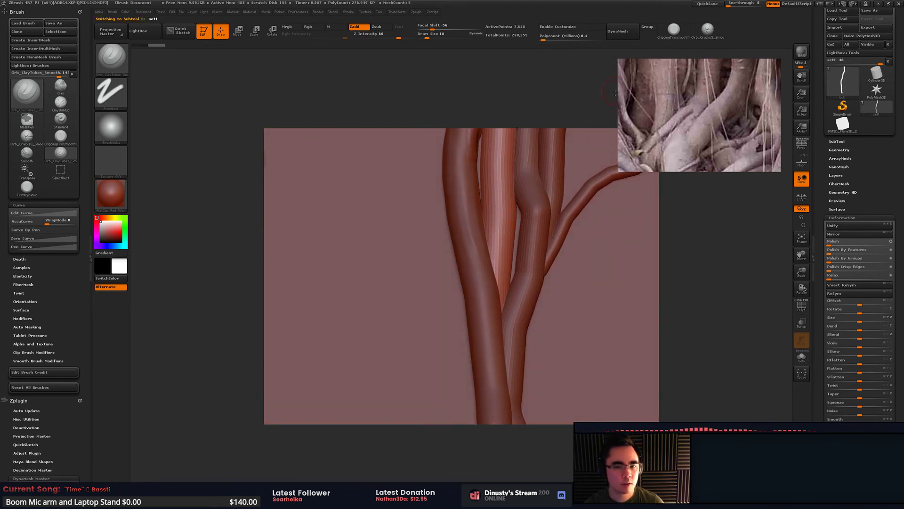
mouse_move(511, 164)
alt+right_down()
mouse_move(513, 251)
mouse_move(499, 221)
alt+right_up()
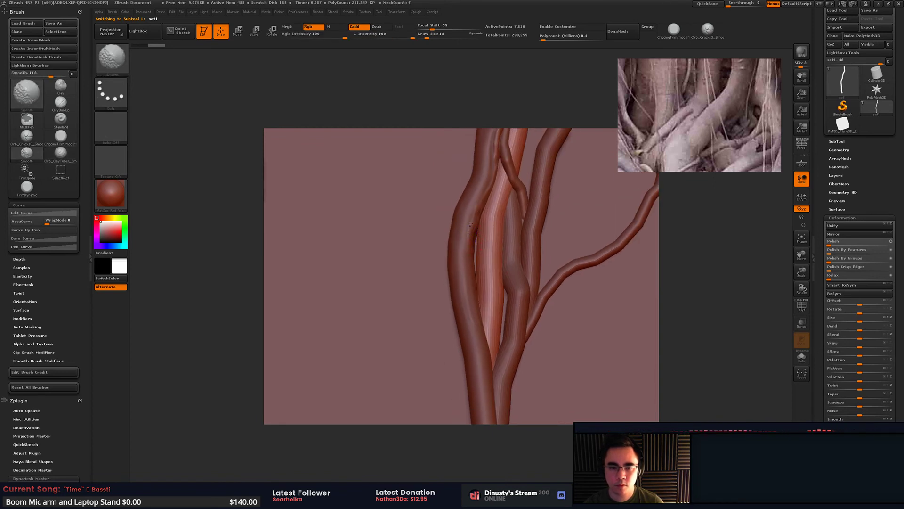
alt+click(468, 242)
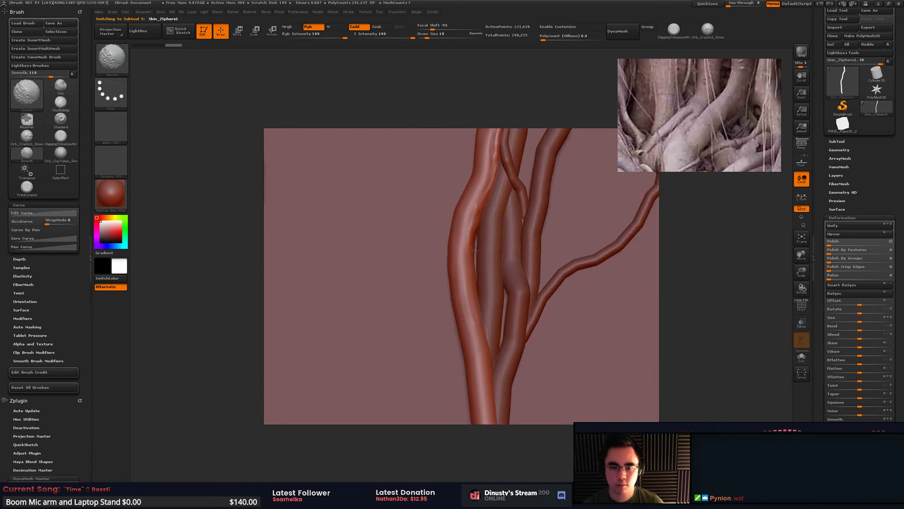
Step: Set the draw size to 27, sculpt a raised offshoot down the front root's inner side, and smooth it
mouse_move(476, 250)
ctrl+right_down()
mouse_move(474, 297)
mouse_move(466, 244)
ctrl+right_up()
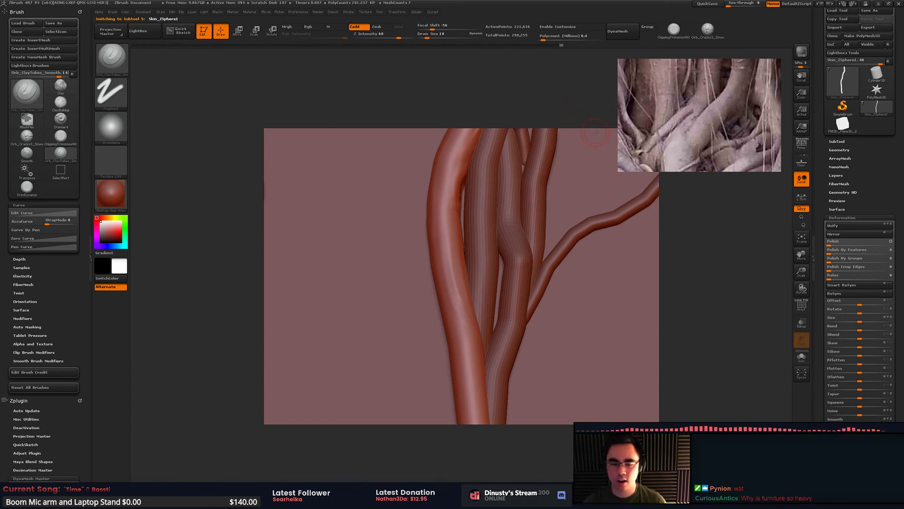
alt+drag(467, 175, 476, 176)
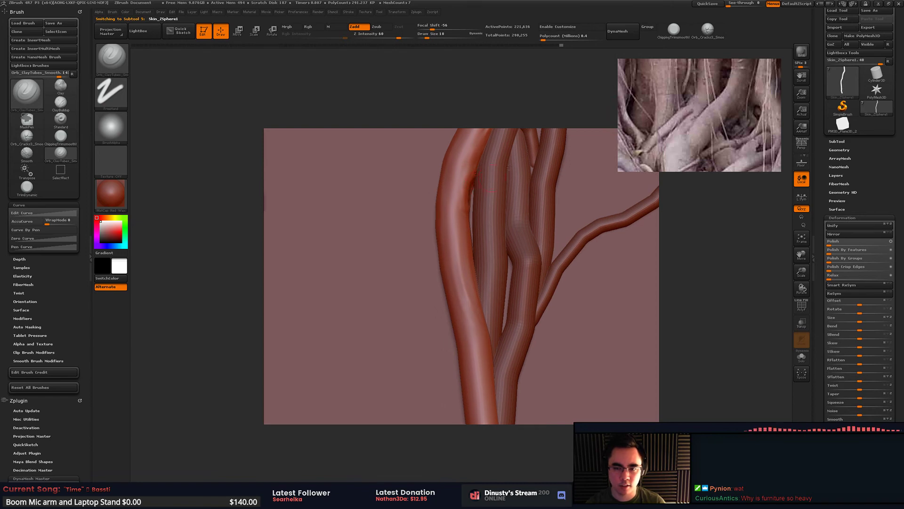
right_drag(495, 224, 491, 182)
key(b)
key(Escape)
key(space)
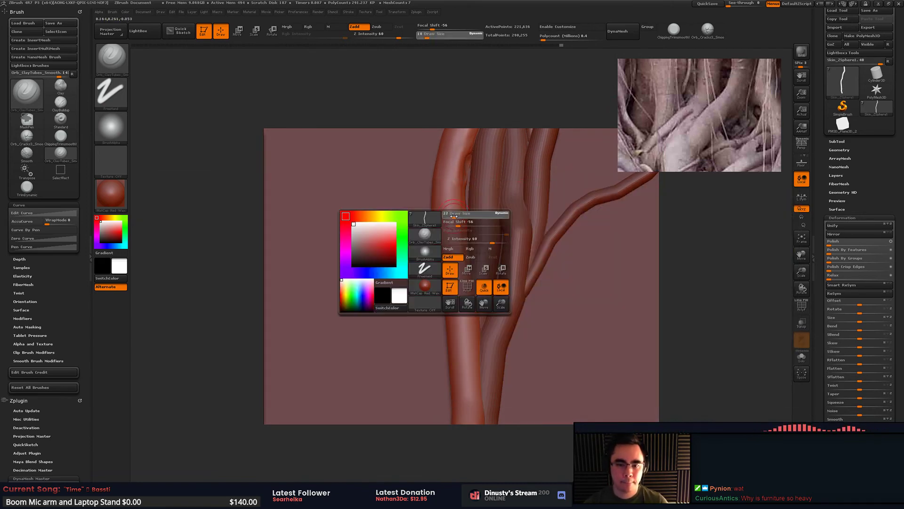
mouse_move(451, 216)
mouse_down()
mouse_move(446, 230)
mouse_move(456, 224)
mouse_move(455, 235)
mouse_up()
right_drag(460, 222, 463, 218)
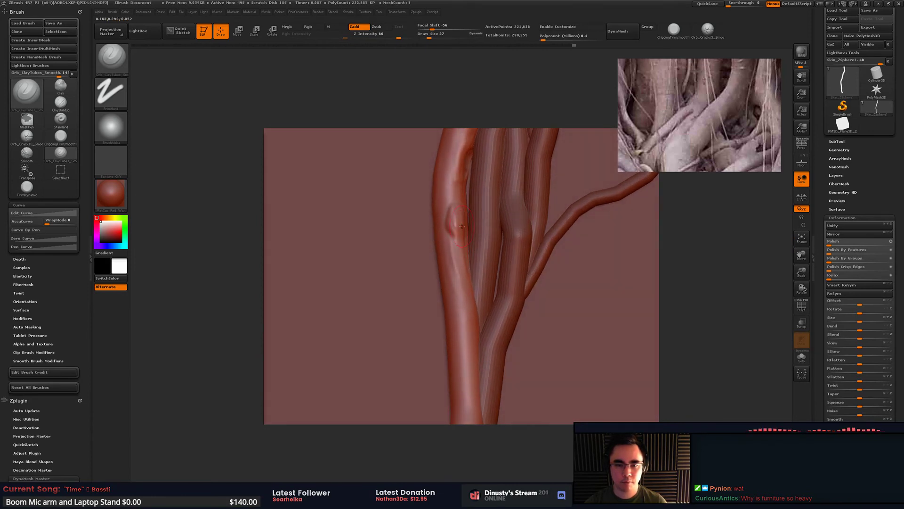
drag(465, 218, 463, 255)
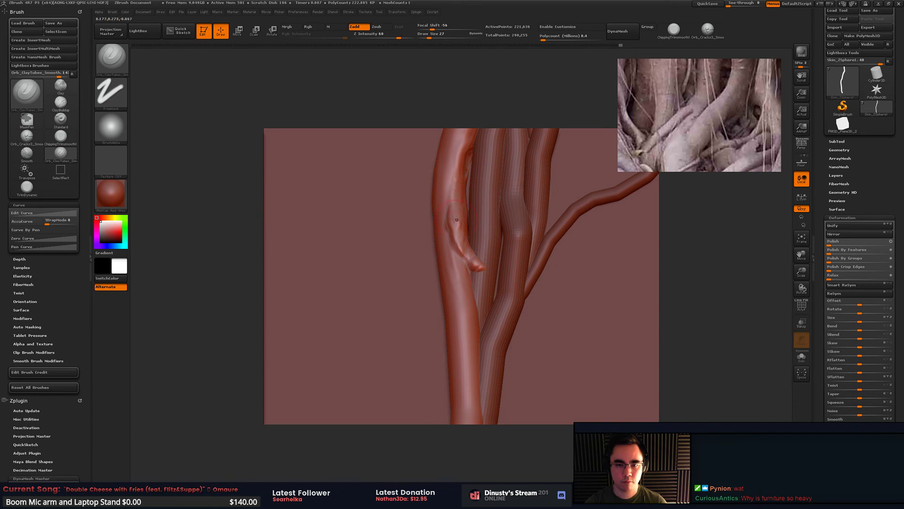
key(shift)
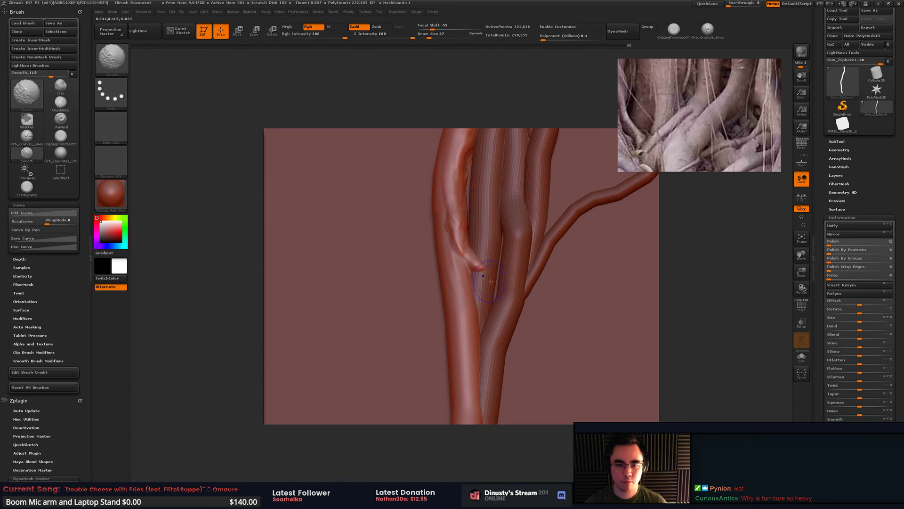
key(shift)
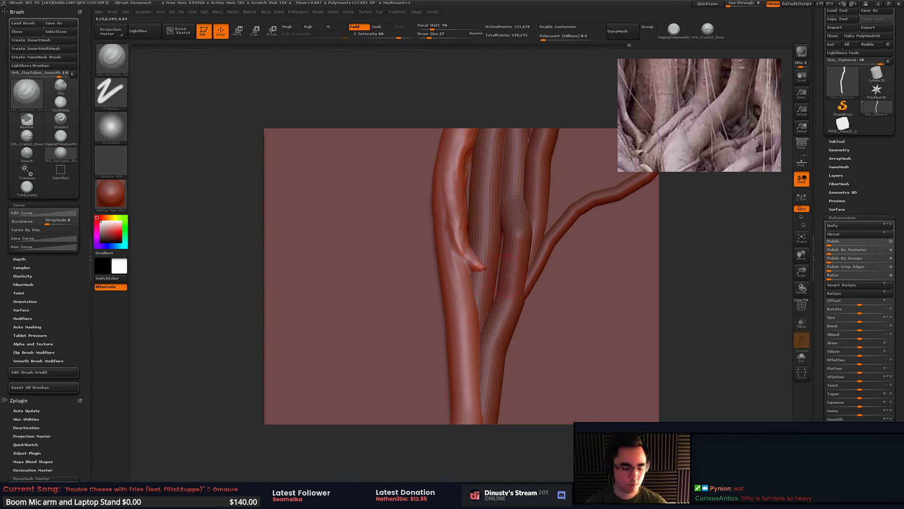
Step: Stretch the offshoot's blunt tip downward into a tapered point with the Move brush
key(n)
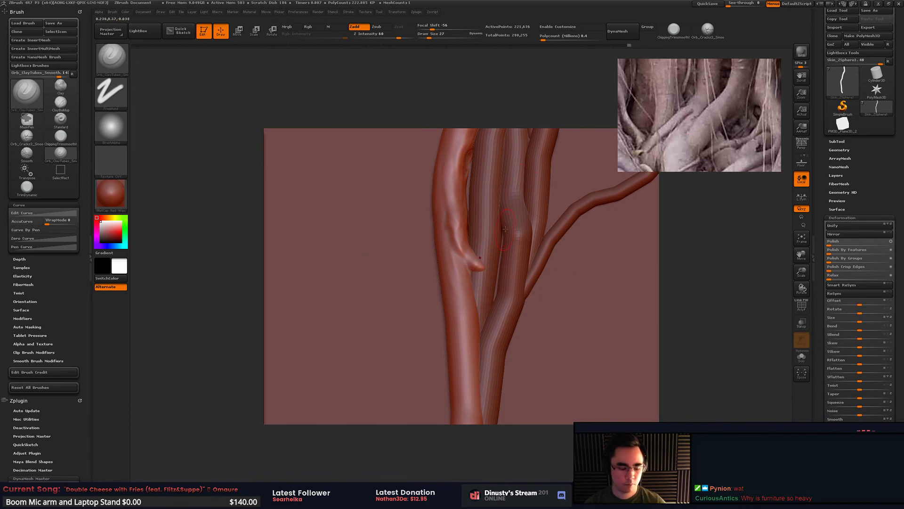
key(b)
key(m)
key(v)
mouse_move(478, 265)
mouse_down()
mouse_move(488, 281)
mouse_move(463, 250)
mouse_move(475, 257)
mouse_move(477, 244)
mouse_up()
key(space)
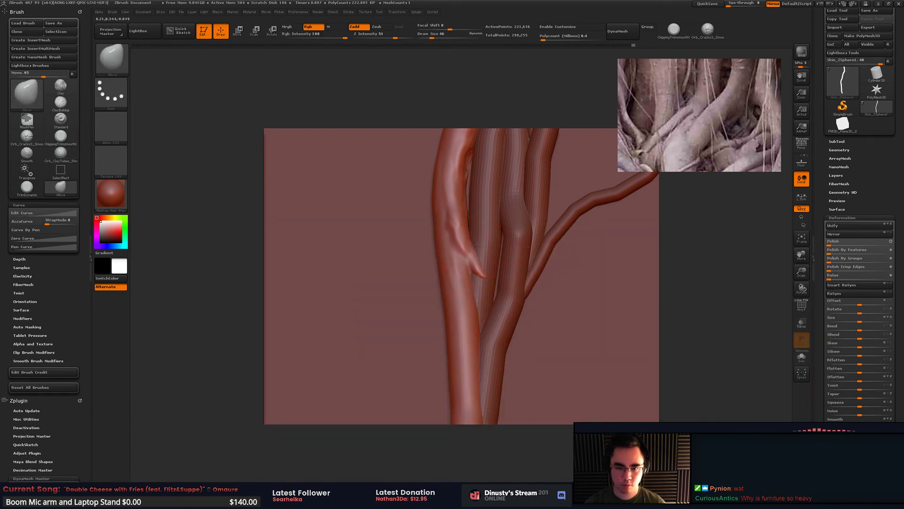
ctrl+right_drag(490, 260, 499, 254)
right_drag(499, 254, 510, 243)
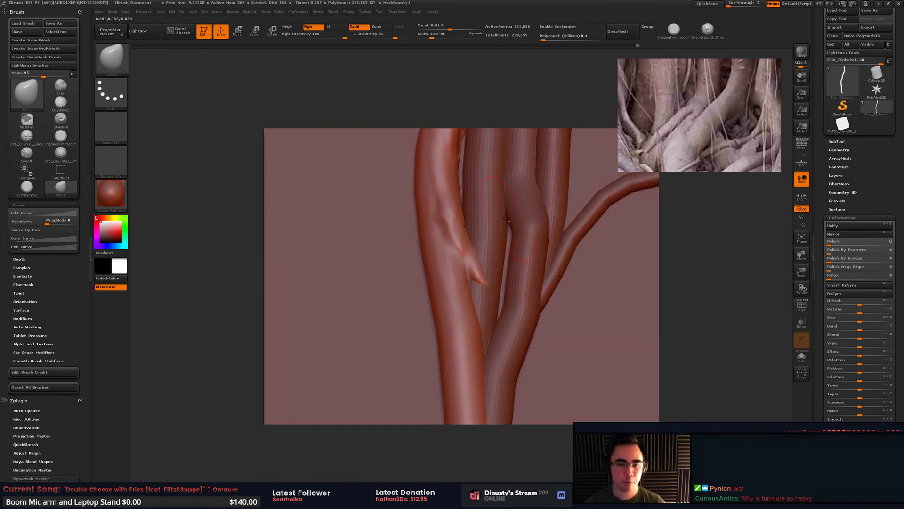
Step: Make the striped root behind the front one the active subtool and save the project as sculpt in the Vines folder
alt+click(609, 209)
key(ctrl+s)
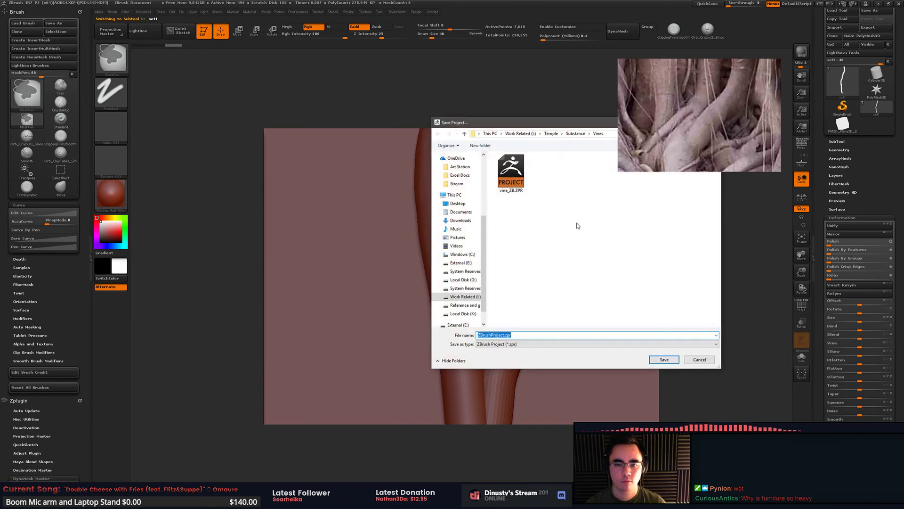
click(699, 358)
key(ctrl+s)
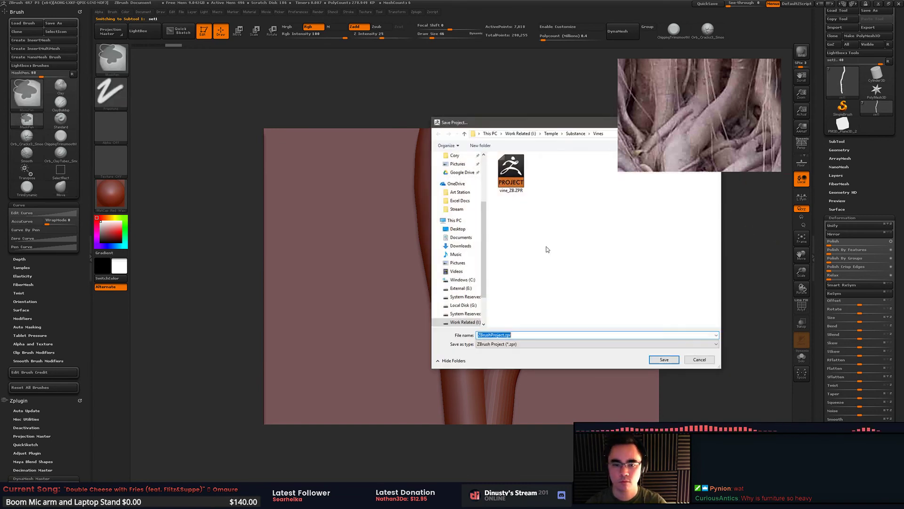
text(sculpt)
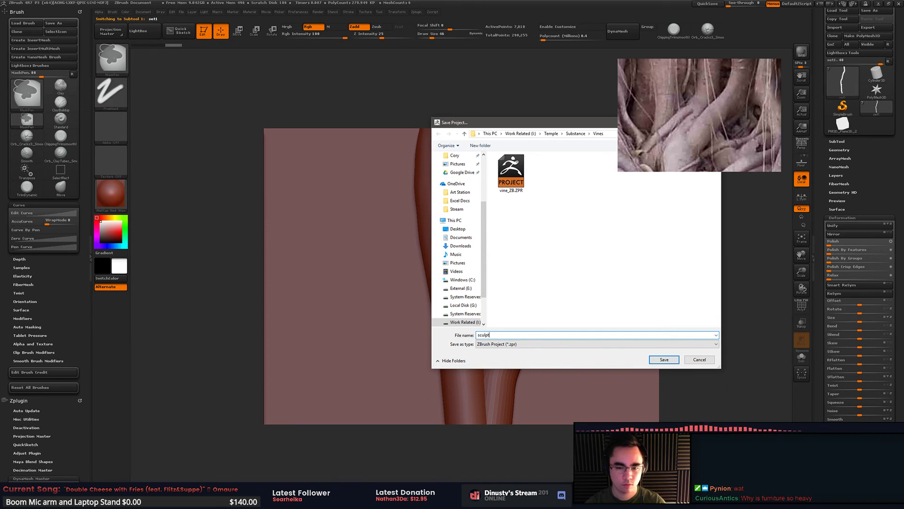
key(Return)
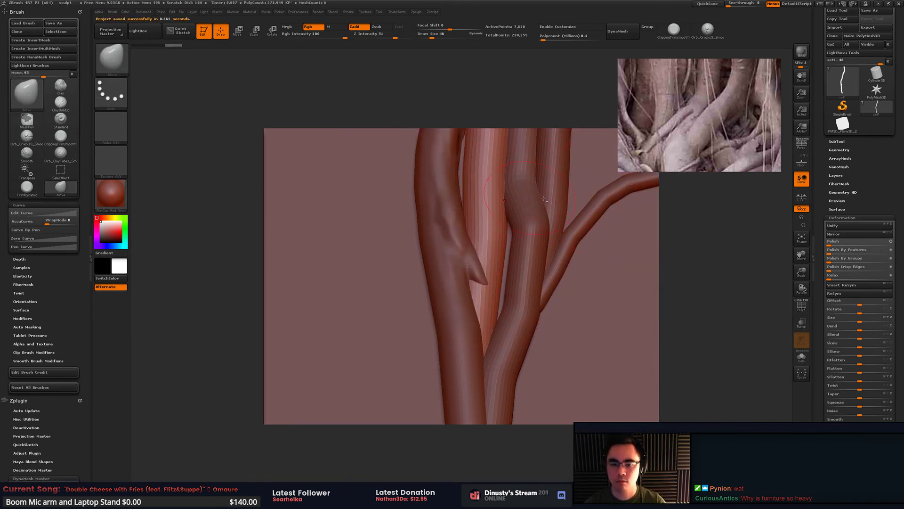
Step: Examine the whole root cluster up close and from farther away, from the upper crossings down to the base
alt+right_drag(543, 199, 453, 245)
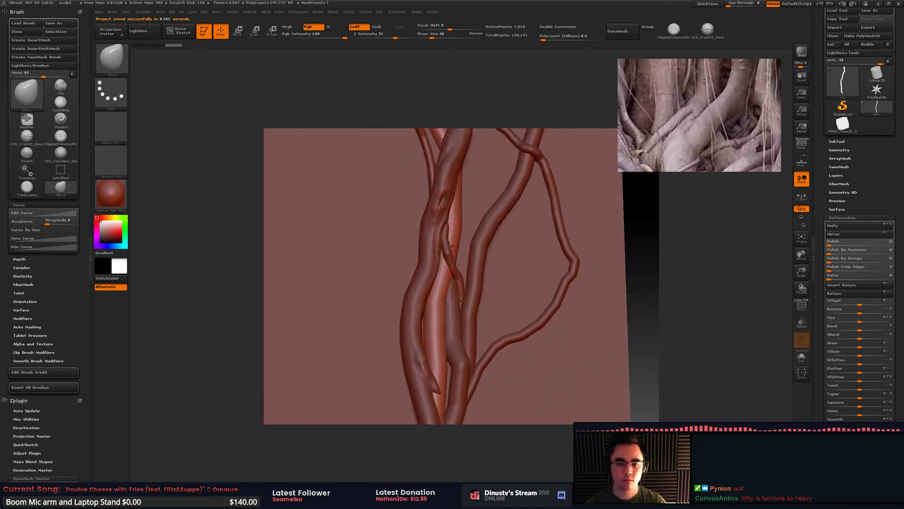
key(ctrl+z)
key(ctrl+z)
key(ctrl+z)
key(ctrl+z)
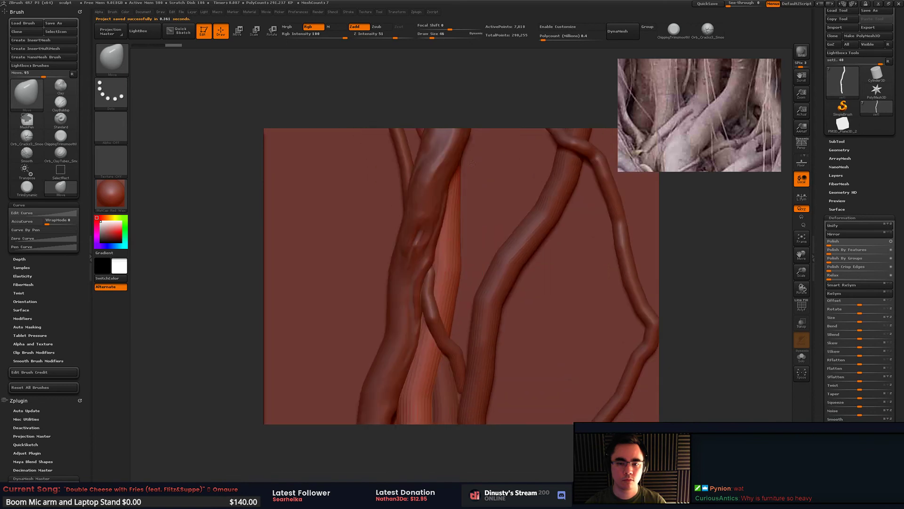
key(ctrl+z)
key(ctrl+z)
key(ctrl+z)
key(ctrl+z)
key(ctrl+z)
key(ctrl+z)
key(ctrl+z)
key(ctrl+z)
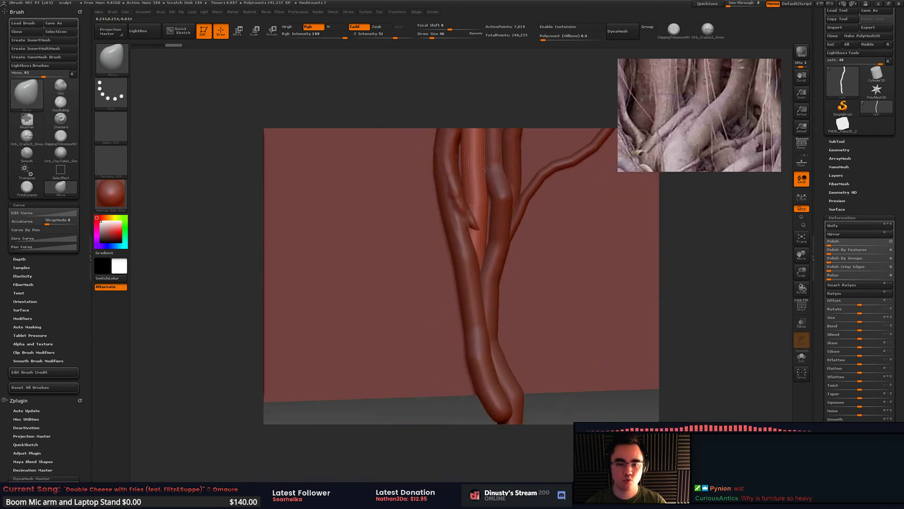
key(ctrl+z)
key(ctrl+z)
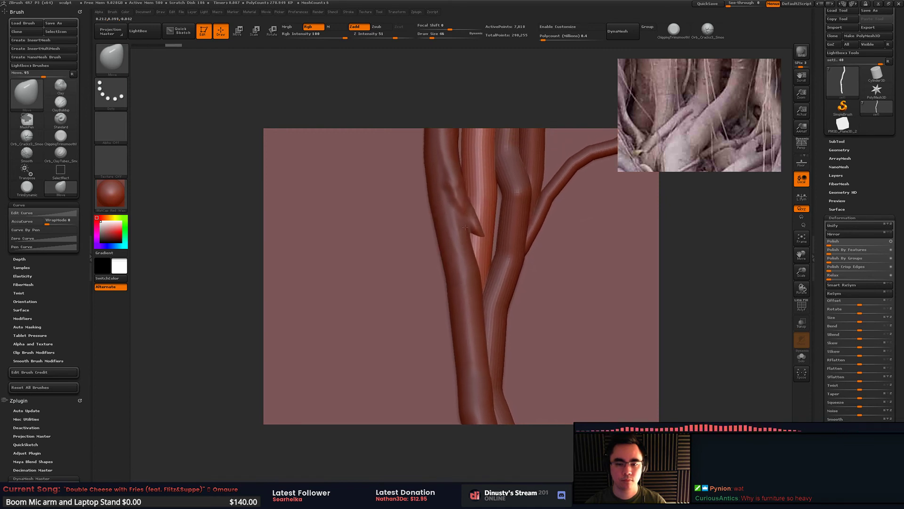
key(ctrl+z)
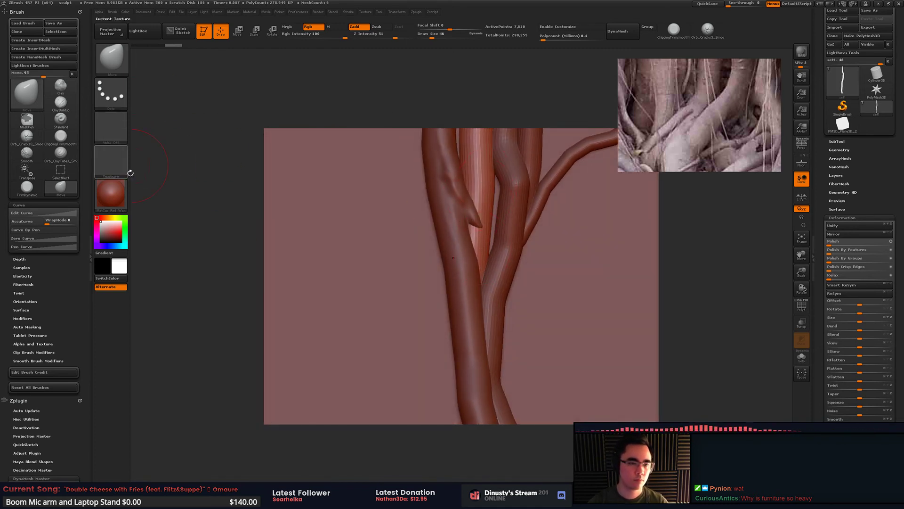
Step: DynaMesh the striped root behind the front one with DynaMesh Master at a polycount of 0.4 million
click(31, 478)
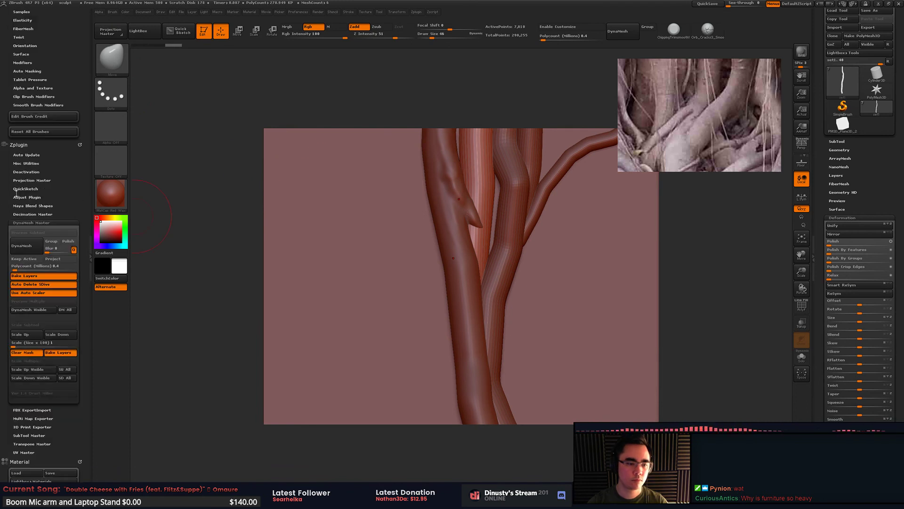
click(31, 244)
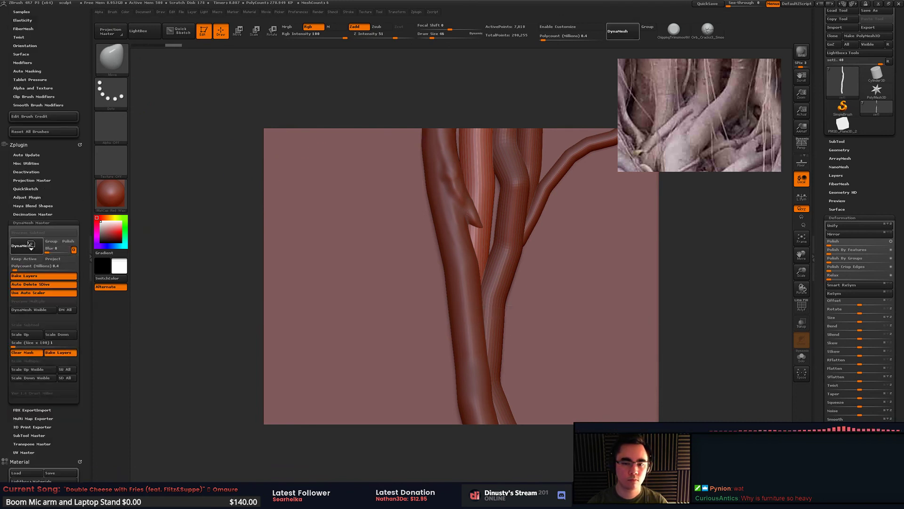
drag(551, 214, 444, 228)
key(shift)
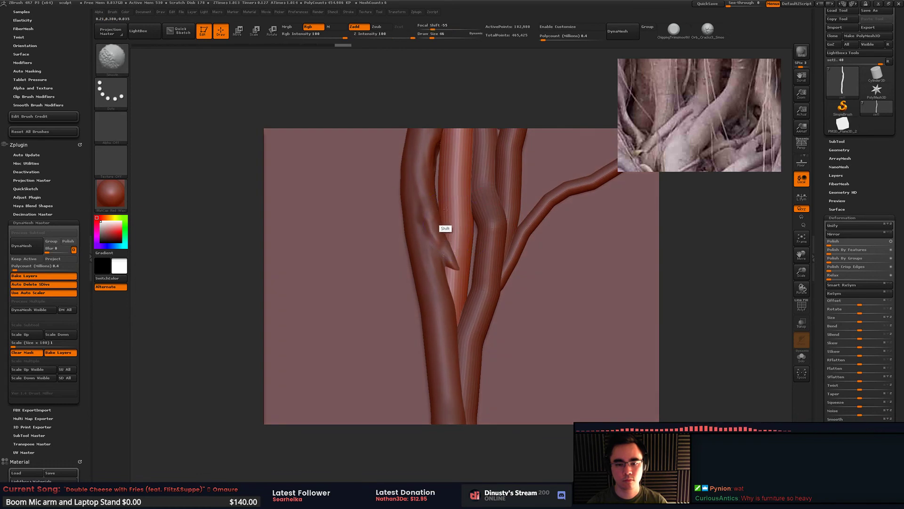
Step: Build up a long vertical ridge on the remeshed rear root beside the front root, using the clay brush at a smaller draw size
mouse_move(521, 226)
alt+mouse_down()
mouse_move(513, 274)
mouse_move(520, 221)
mouse_move(495, 262)
alt+mouse_up()
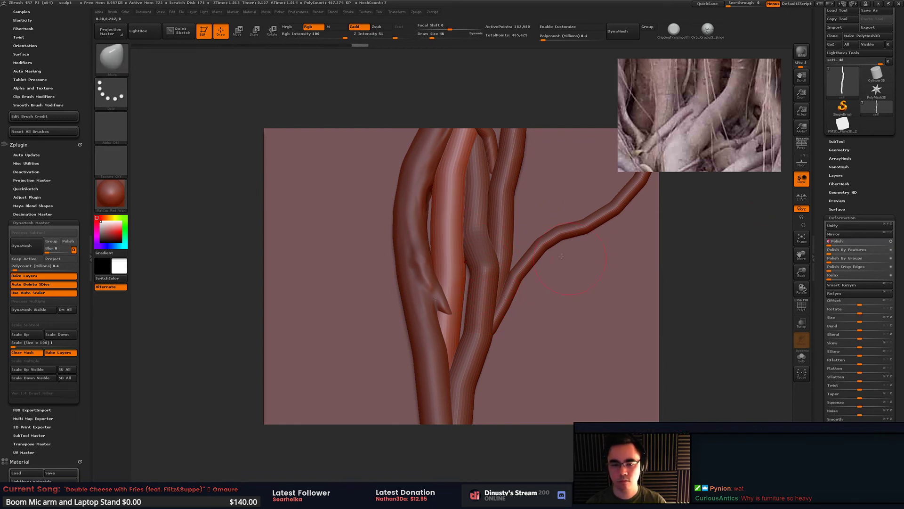
alt+drag(532, 271, 540, 193)
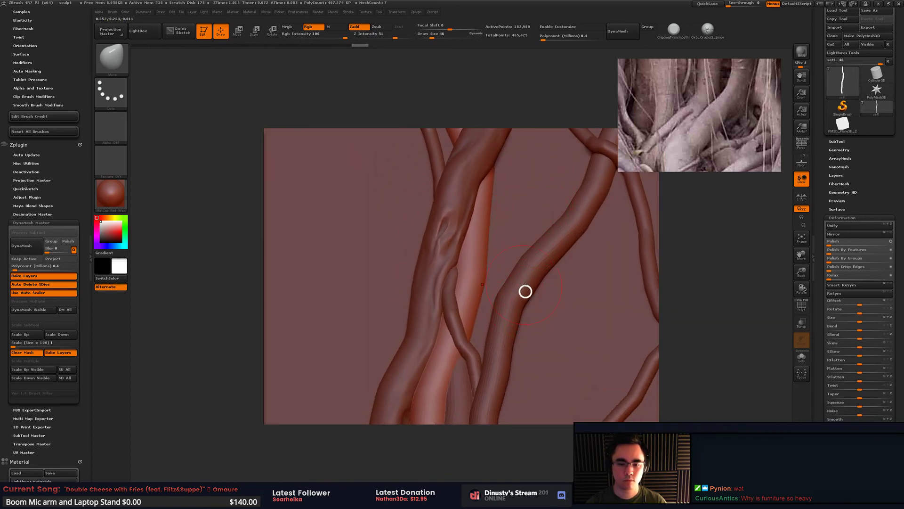
drag(525, 291, 488, 281)
key(b)
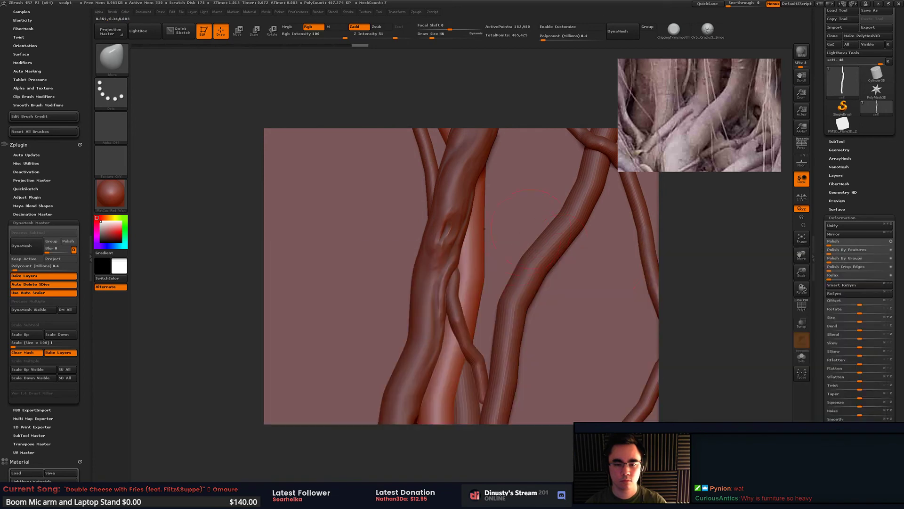
key(b)
click(605, 271)
key(space)
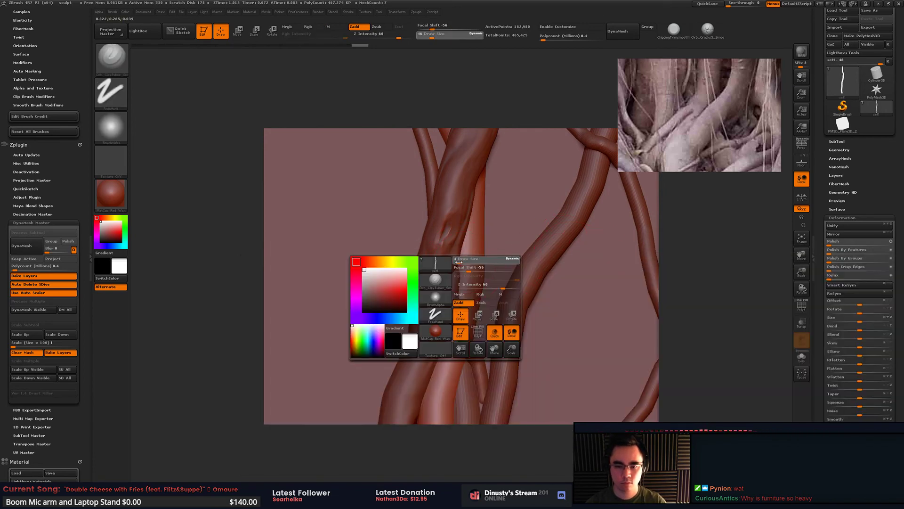
drag(463, 262, 462, 262)
ctrl+right_drag(471, 265, 488, 282)
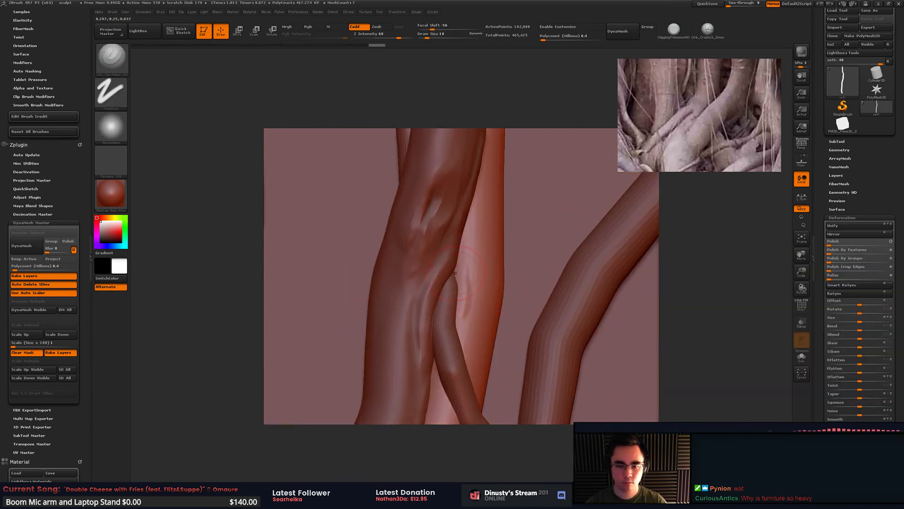
drag(466, 264, 475, 207)
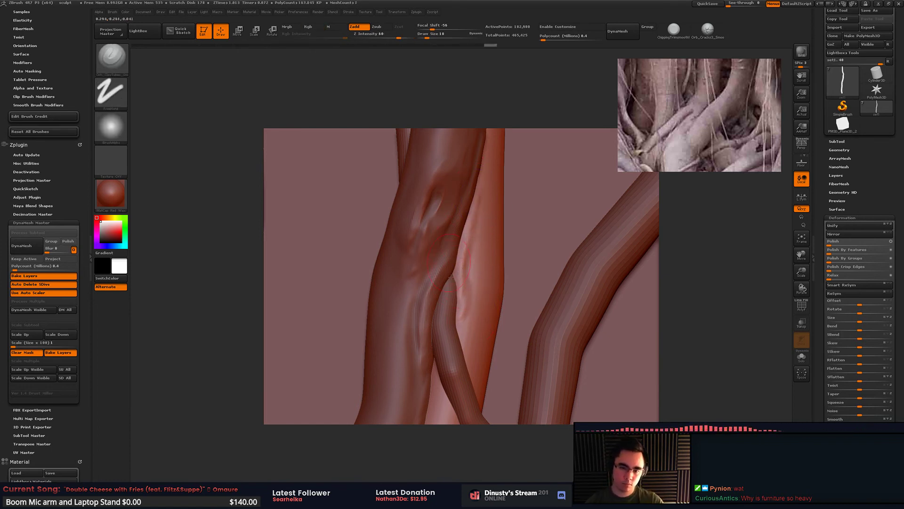
alt+right_drag(463, 322, 469, 271)
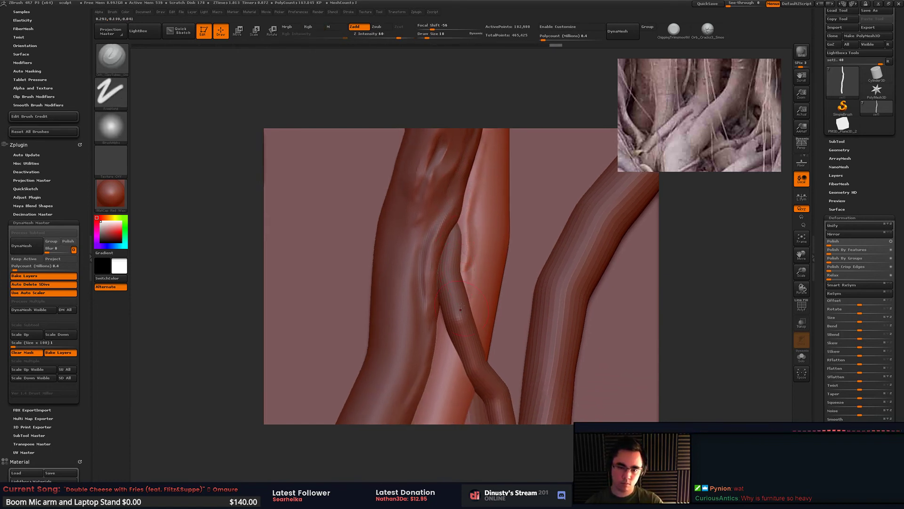
Step: Extend the ridges down the rear root behind the thin crossing root and carve grooves between them
drag(474, 317, 474, 247)
drag(484, 291, 486, 262)
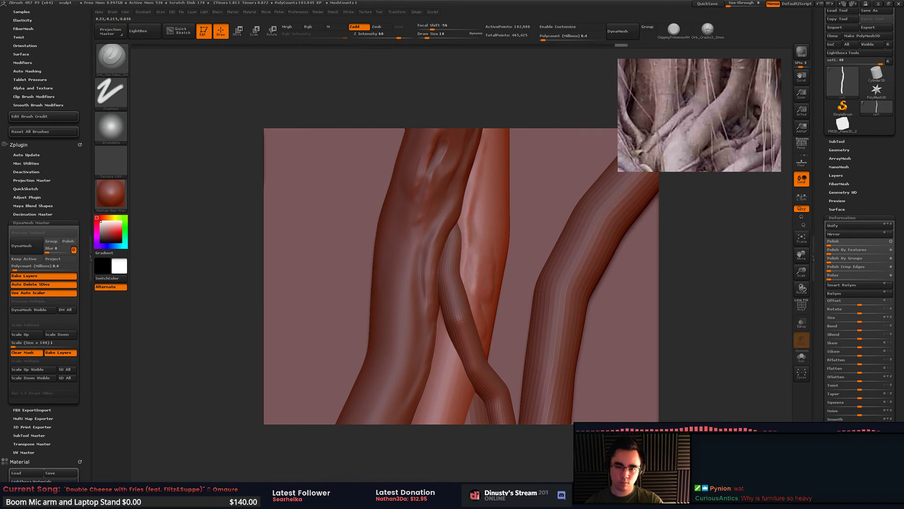
mouse_move(471, 294)
mouse_down()
mouse_move(470, 235)
mouse_move(491, 242)
mouse_move(493, 222)
mouse_move(479, 318)
mouse_up()
right_drag(479, 236, 463, 250)
alt+drag(461, 273, 470, 324)
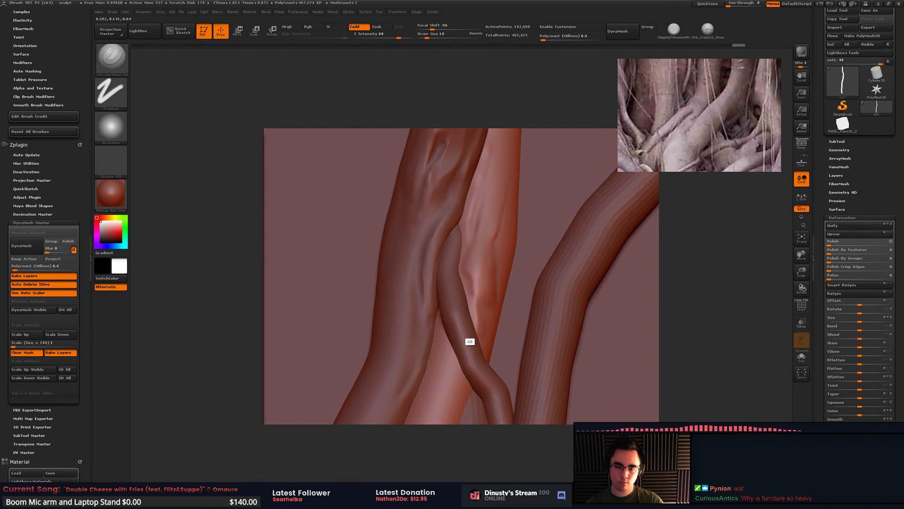
alt+drag(474, 259, 481, 336)
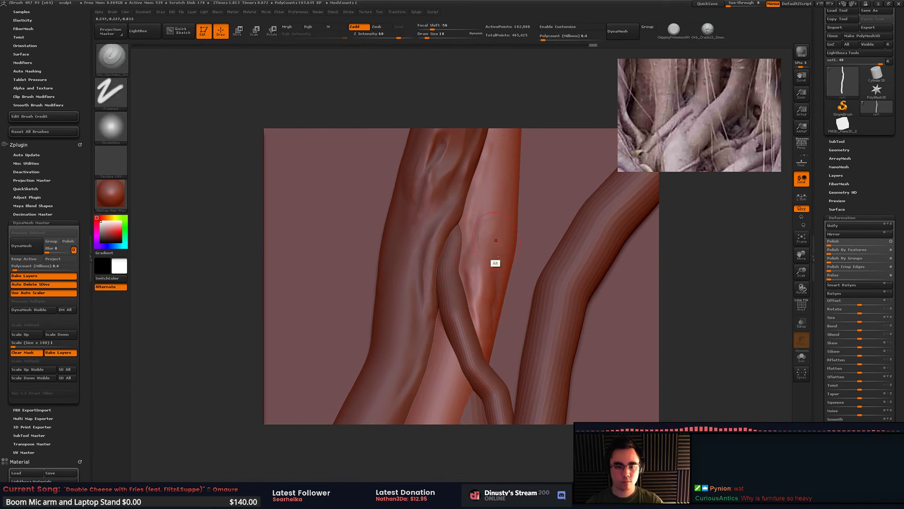
Step: Reduce the draw size to 11 and sculpt folded ridges on the rear root in the gap beneath the thin crossing root
mouse_move(495, 255)
alt+right_down()
mouse_move(527, 189)
mouse_move(488, 258)
alt+right_up()
key(space)
drag(492, 258, 491, 258)
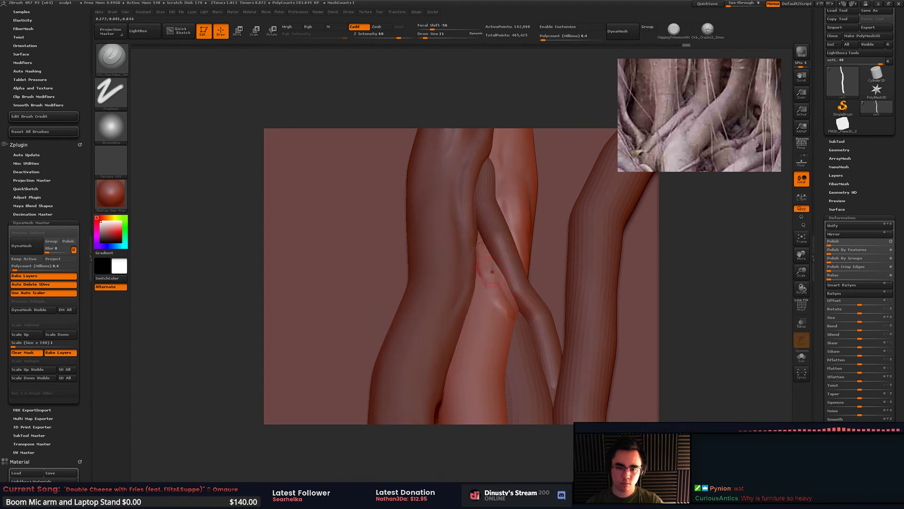
right_drag(497, 283, 501, 302)
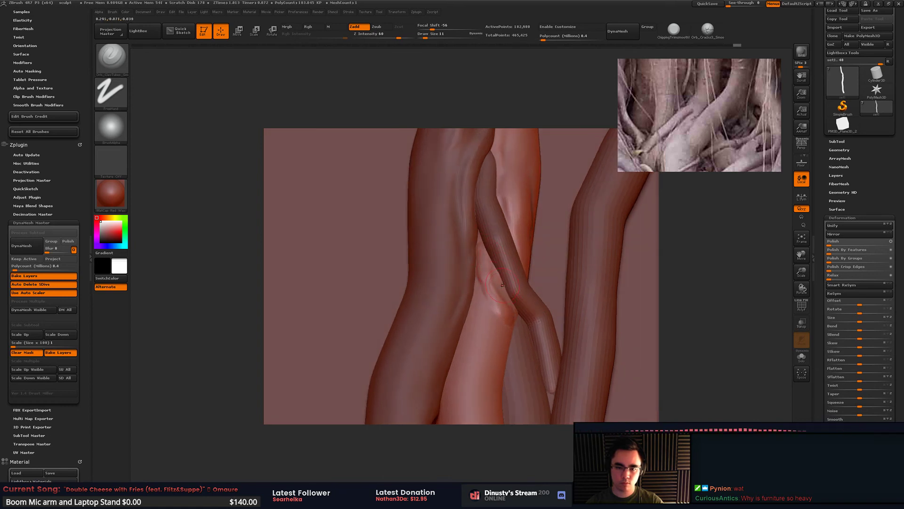
drag(491, 262, 503, 311)
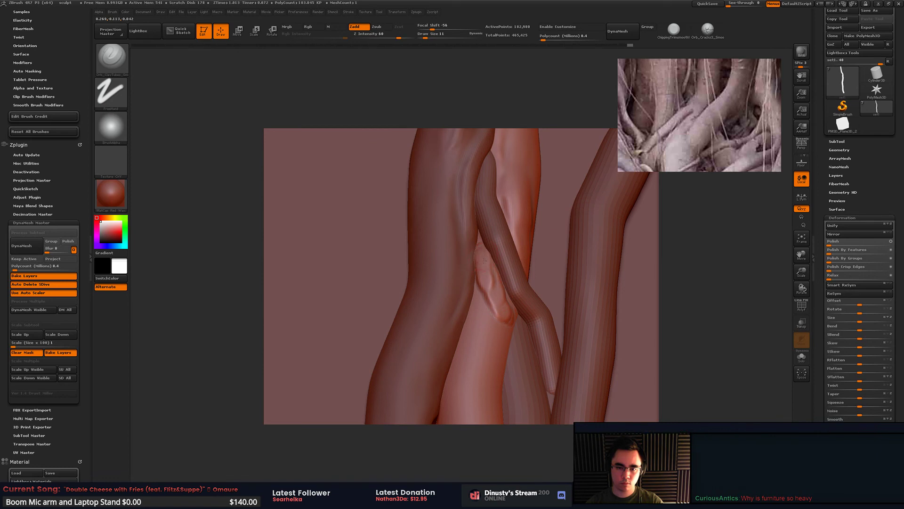
drag(481, 275, 489, 314)
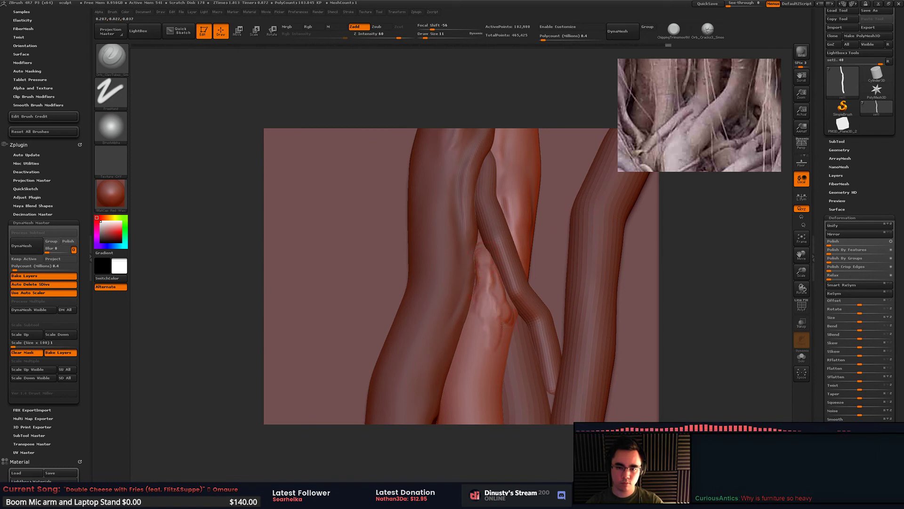
Step: Soften the folds in the gap and refine them with fine strokes at a draw size of 7
key(space)
mouse_move(488, 269)
shift+mouse_down()
mouse_move(493, 311)
mouse_move(491, 287)
mouse_move(508, 299)
mouse_move(490, 292)
shift+mouse_up()
key(space)
mouse_move(491, 277)
right_down()
mouse_move(472, 228)
mouse_move(476, 235)
right_up()
key(space)
drag(483, 244, 469, 243)
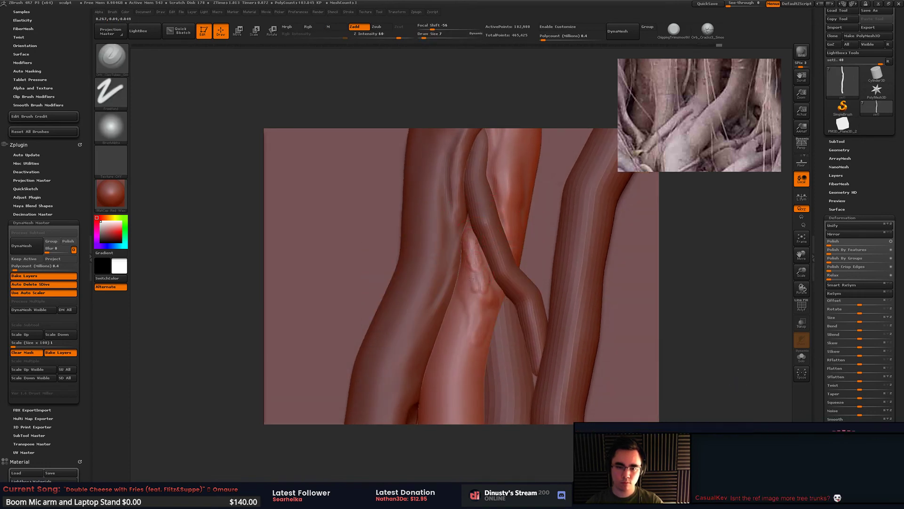
key(space)
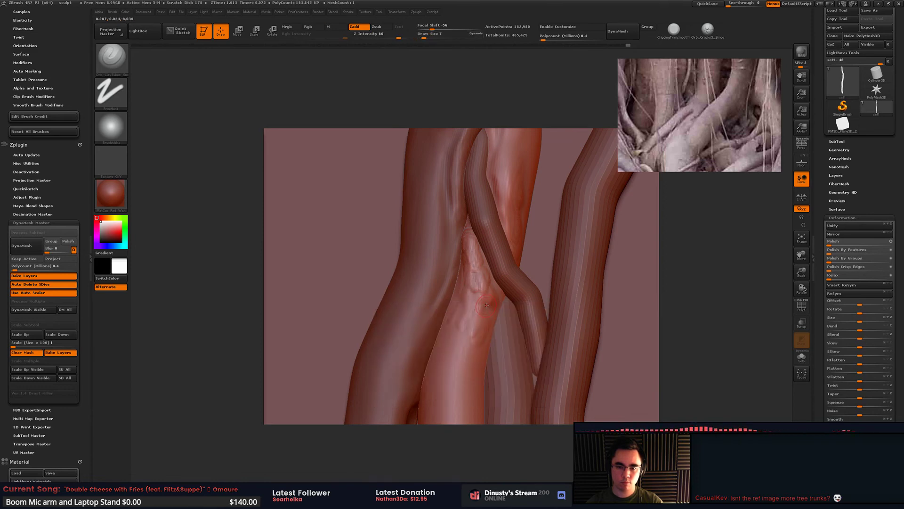
Step: Enlarge the brush and run broad, lightly smoothed ridges down the rear root below the thin crossing root
key(space)
drag(483, 304, 480, 306)
alt+right_drag(480, 306, 488, 275)
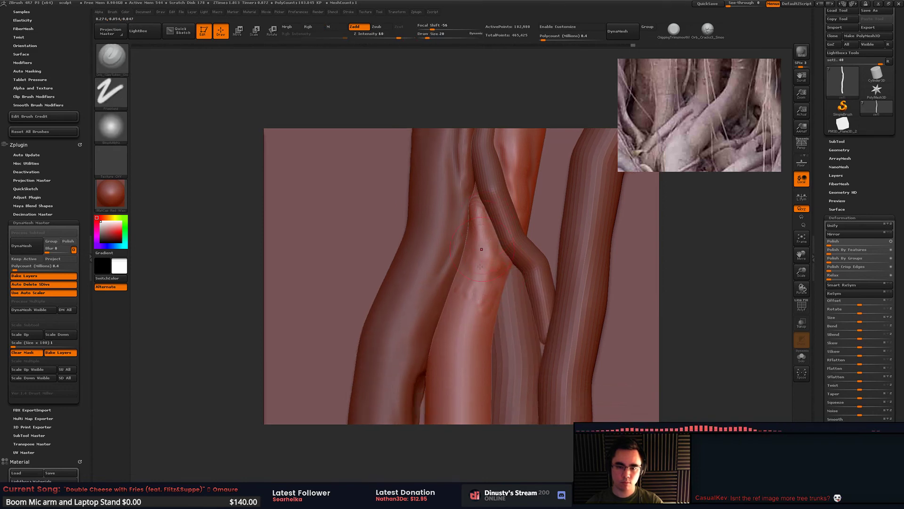
drag(480, 250, 450, 343)
mouse_move(494, 292)
shift+mouse_down()
mouse_move(497, 311)
mouse_move(482, 320)
shift+mouse_up()
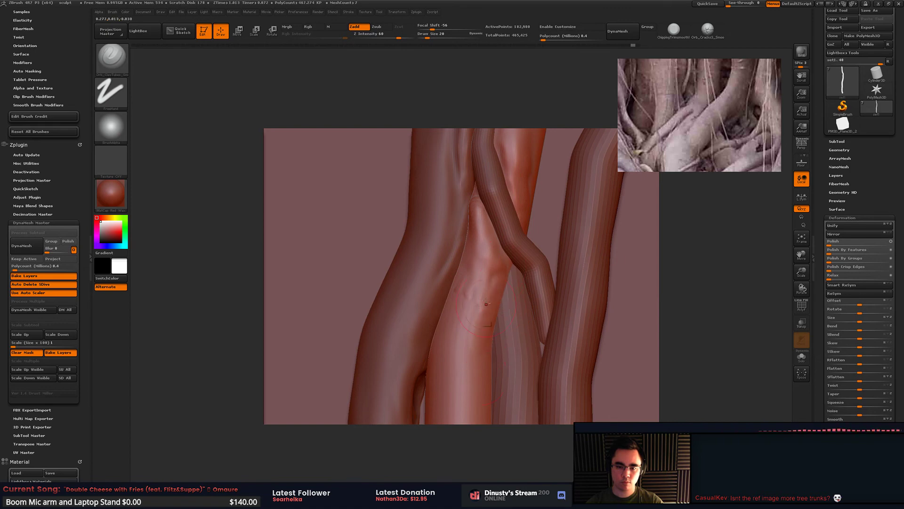
alt+right_drag(476, 301, 492, 255)
mouse_move(488, 249)
mouse_down()
mouse_move(487, 318)
mouse_move(475, 335)
mouse_up()
alt+right_drag(470, 339, 487, 256)
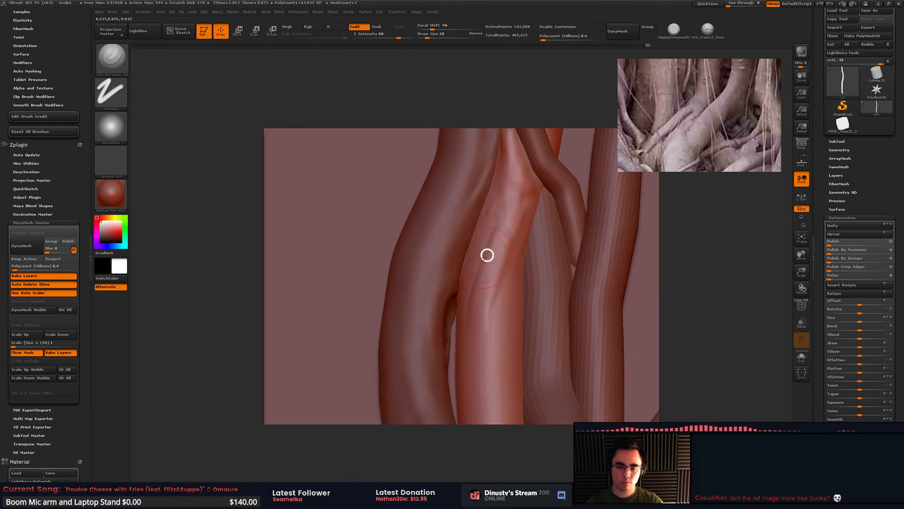
drag(488, 259, 470, 314)
Step: Sculpt an elongated knot on the rear root's edge beside the front root at draw size 12, and smooth its lower end
key(space)
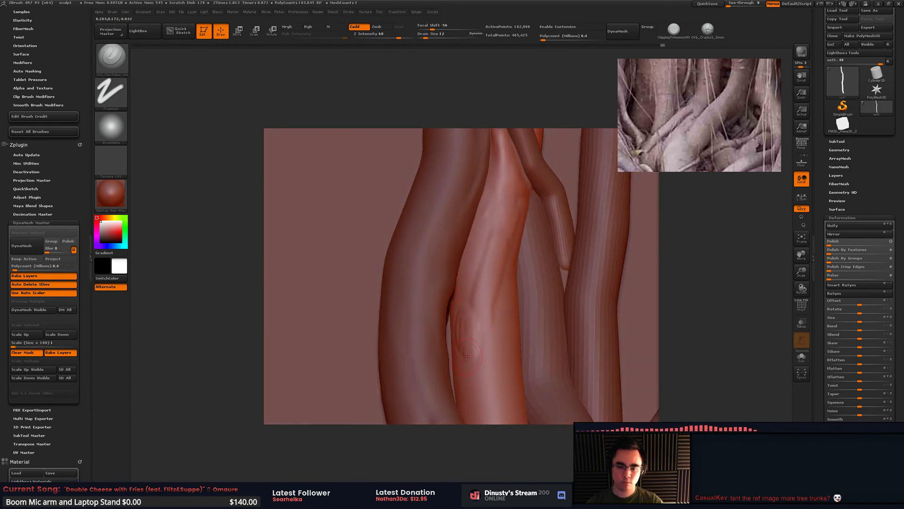
drag(469, 342, 482, 329)
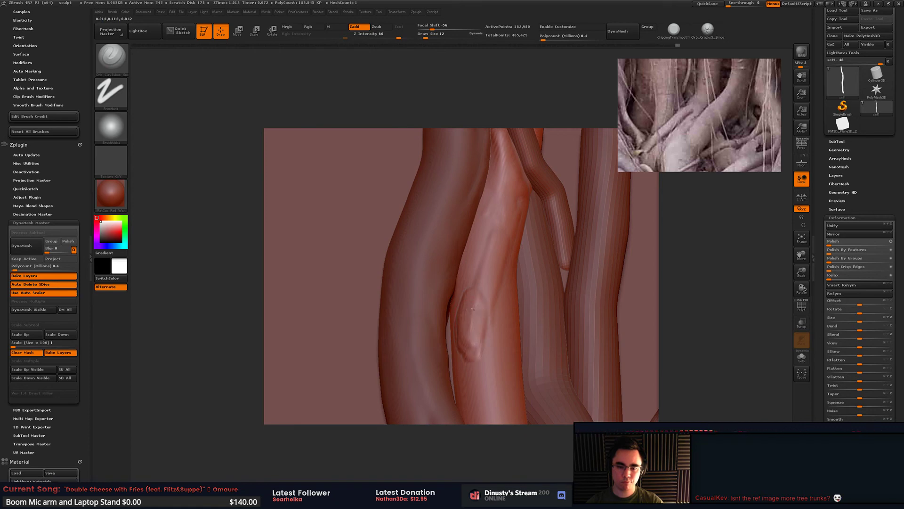
mouse_move(480, 360)
shift+mouse_down()
mouse_move(503, 239)
mouse_move(485, 281)
mouse_move(489, 368)
shift+mouse_up()
right_drag(488, 362, 472, 257)
alt+click(471, 250)
Step: Raise the draw size to 17 and shape and smooth ridges along the upper half of the rear root
drag(471, 244, 518, 173)
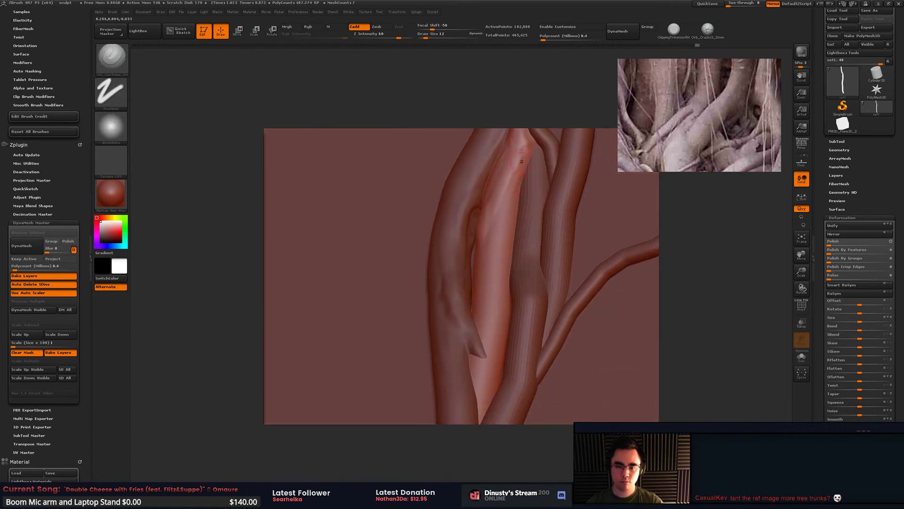
key(space)
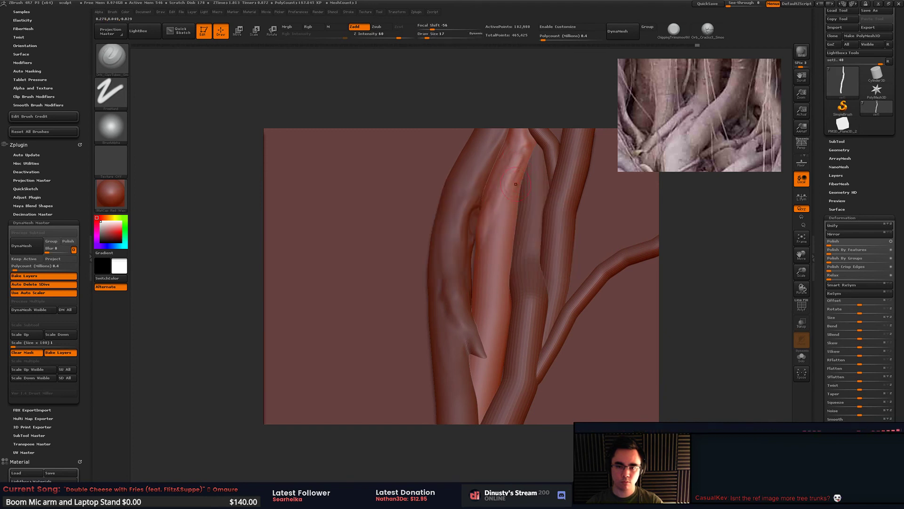
shift+drag(528, 149, 497, 255)
shift+drag(489, 184, 506, 210)
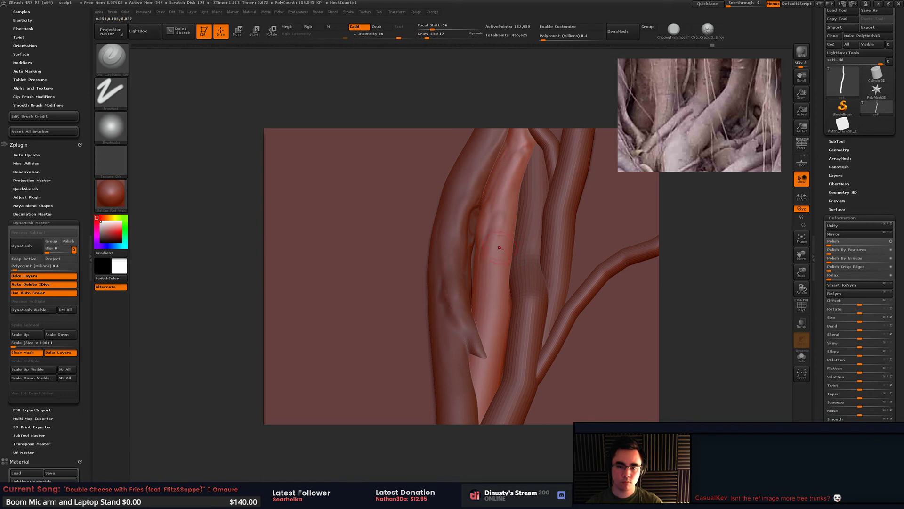
shift+drag(500, 248, 493, 226)
Step: Set the draw size to 22 and sculpt ridges down the rear root to behind the front root's offshoot tip, smoothing them
key(space)
drag(512, 273, 498, 319)
key(space)
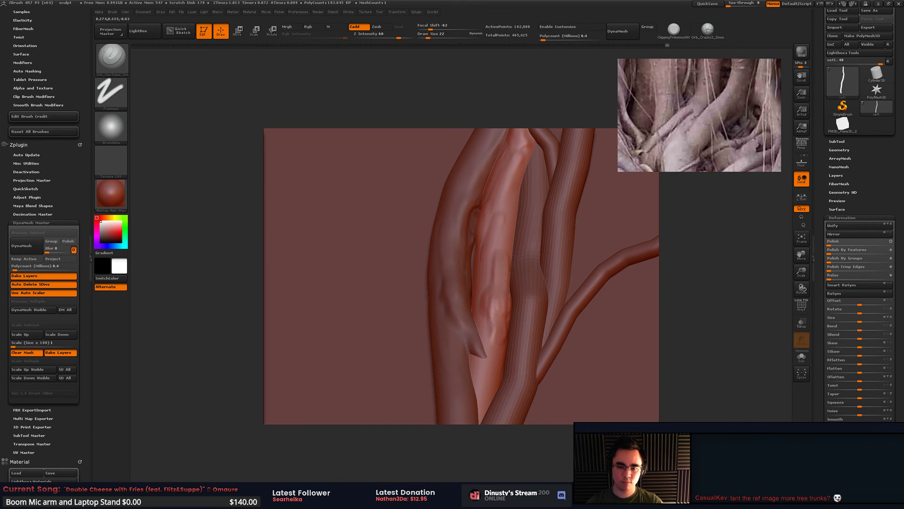
alt+right_drag(489, 325, 480, 286)
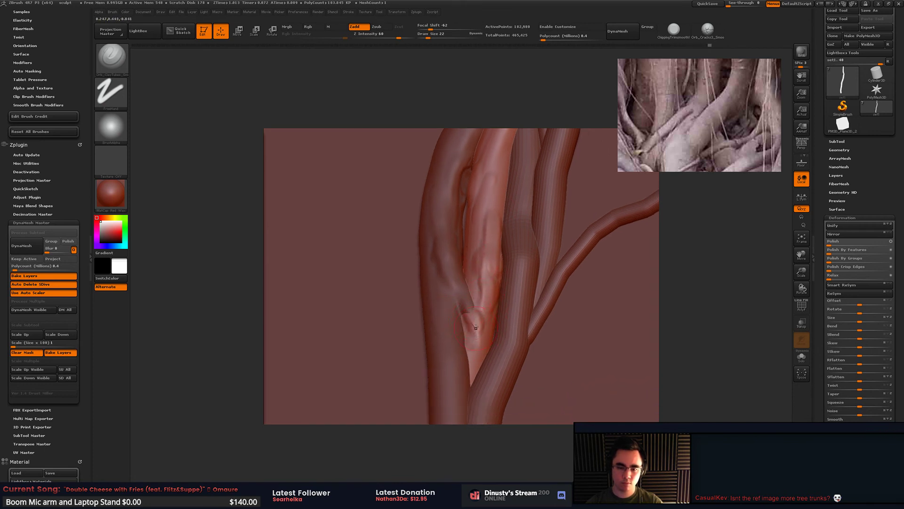
shift+drag(481, 347, 490, 309)
Step: Add more lengthwise ridges to the middle of the rear root and smooth its edge beside the striped root
mouse_move(487, 229)
mouse_down()
mouse_move(491, 193)
mouse_move(496, 239)
mouse_move(503, 156)
mouse_up()
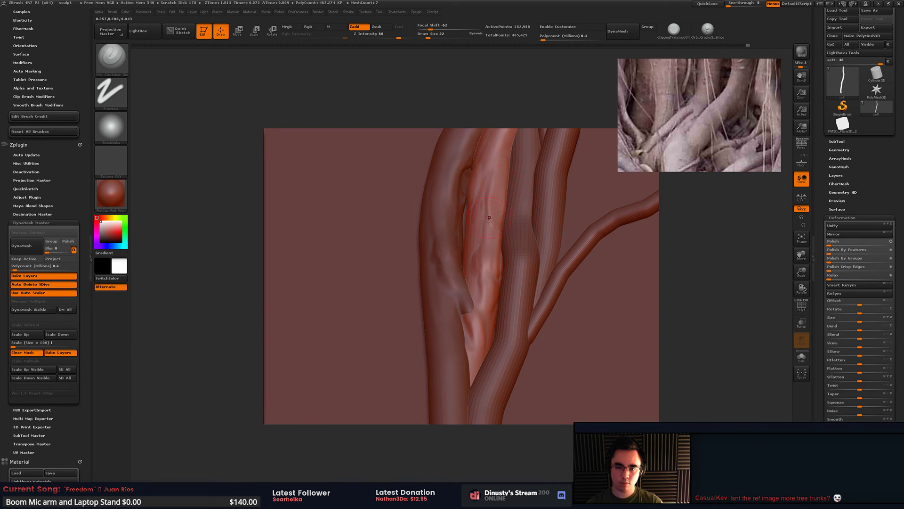
mouse_move(489, 217)
shift+mouse_down()
mouse_move(501, 317)
mouse_move(496, 271)
shift+mouse_up()
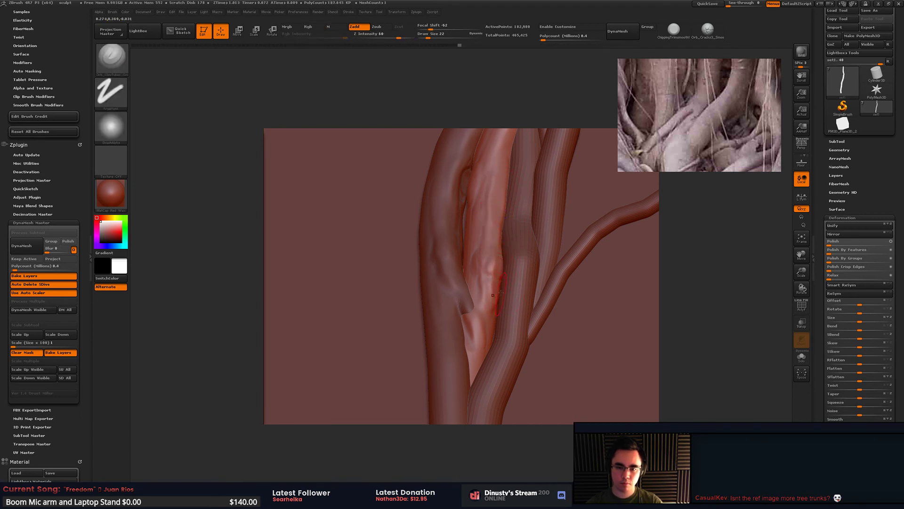
shift+drag(493, 313, 491, 266)
alt+right_drag(493, 270, 506, 320)
right_drag(496, 282, 472, 264)
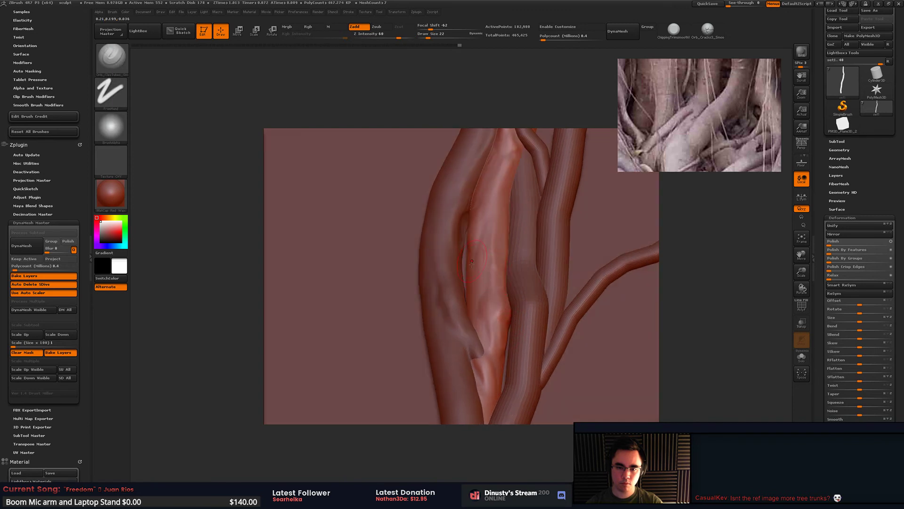
Step: Smooth the bumps on the middle of the rear root just above the offshoot's tip
key(shift)
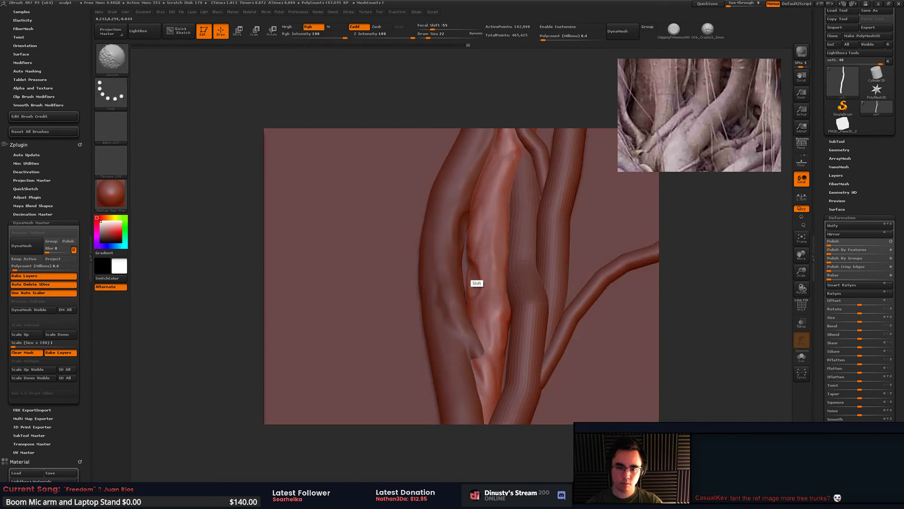
shift+drag(488, 269, 491, 307)
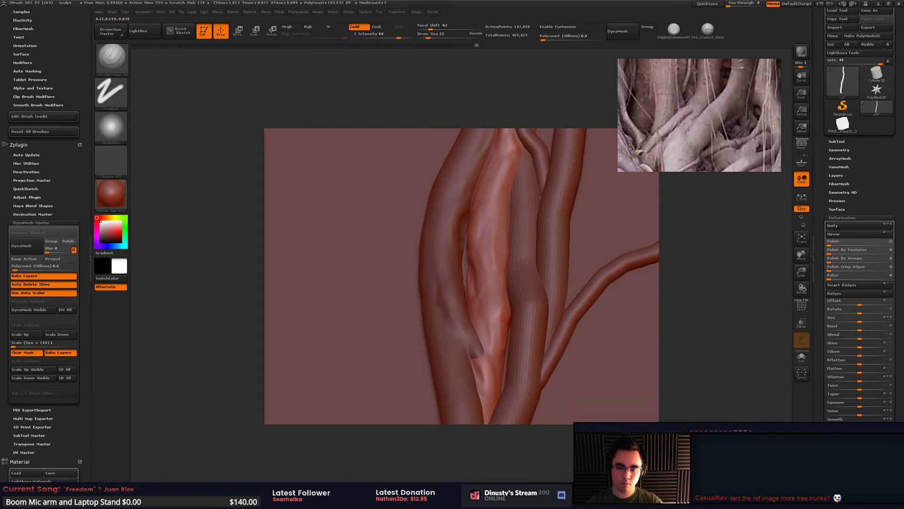
mouse_move(481, 270)
shift+mouse_down()
mouse_move(481, 224)
mouse_move(494, 309)
shift+mouse_up()
right_drag(494, 287, 480, 285)
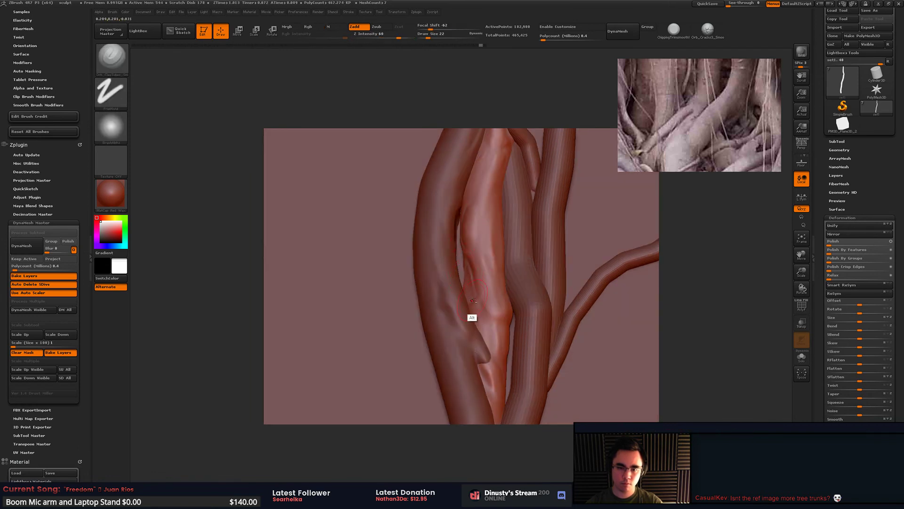
Step: Sculpt the rear root's inner edge above the offshoot into a diagonal ridge and blend it
key(ctrl)
key(alt)
key(ctrl)
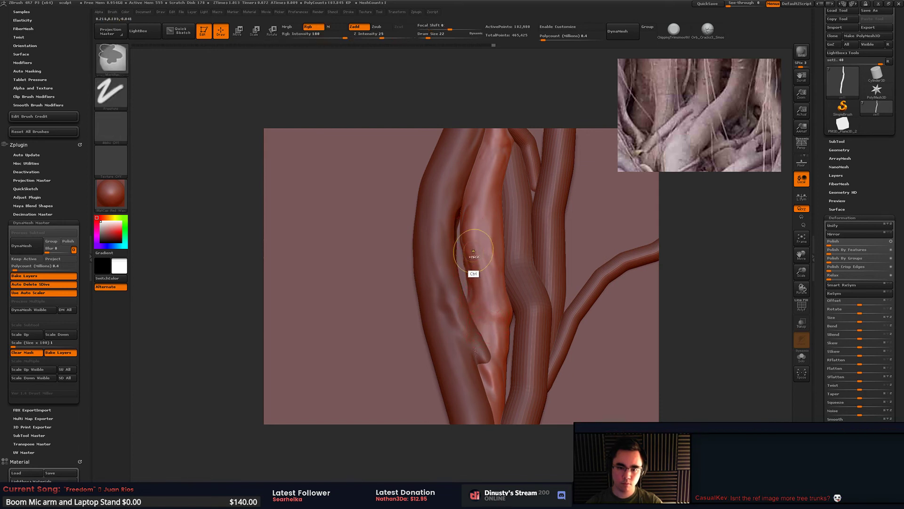
drag(474, 255, 490, 324)
key(shift)
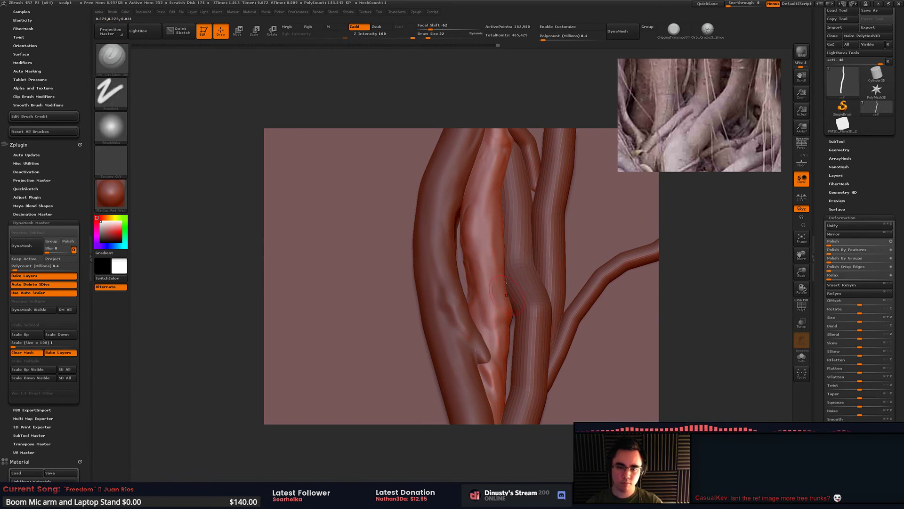
Step: Switch to the Orb Cracks brush, set draw size 18 and focal shift 4, and try a crease on the rear root above the offshoot's tip
key(b)
click(542, 205)
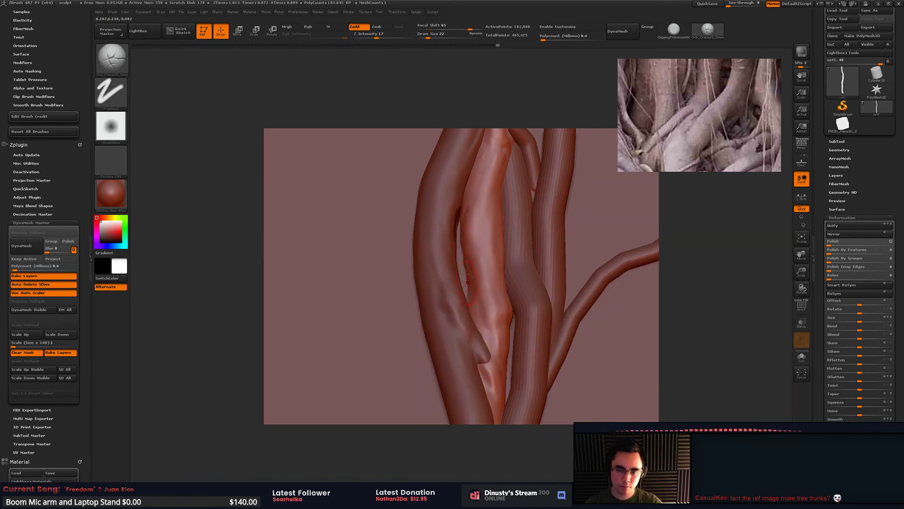
key(space)
key(space)
drag(482, 332, 488, 325)
key(ctrl+z)
key(space)
click(481, 316)
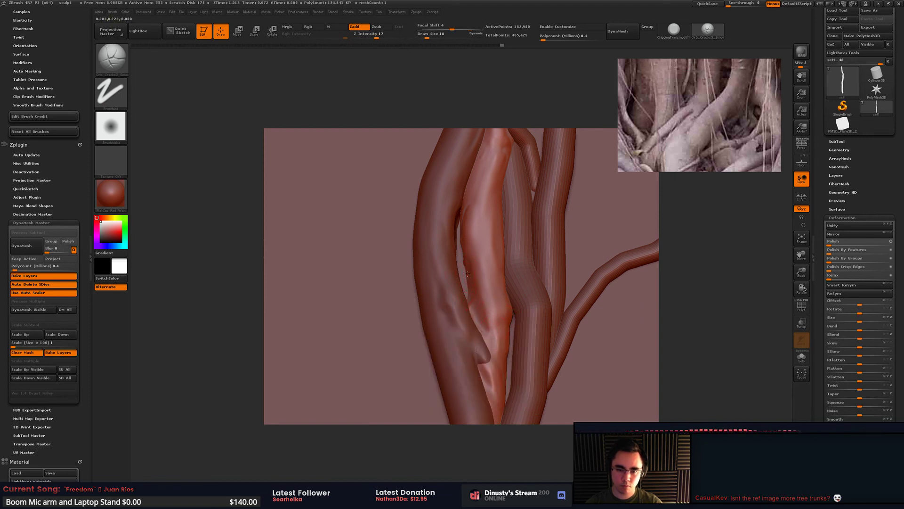
Step: Check the whole vine cluster and reframe the reference photo on a closer view of the trunk bark and creases
mouse_move(435, 282)
alt+mouse_down()
mouse_move(438, 261)
mouse_move(444, 270)
mouse_move(410, 248)
mouse_move(501, 246)
mouse_move(512, 221)
mouse_move(475, 256)
mouse_move(485, 212)
mouse_move(581, 188)
alt+mouse_up()
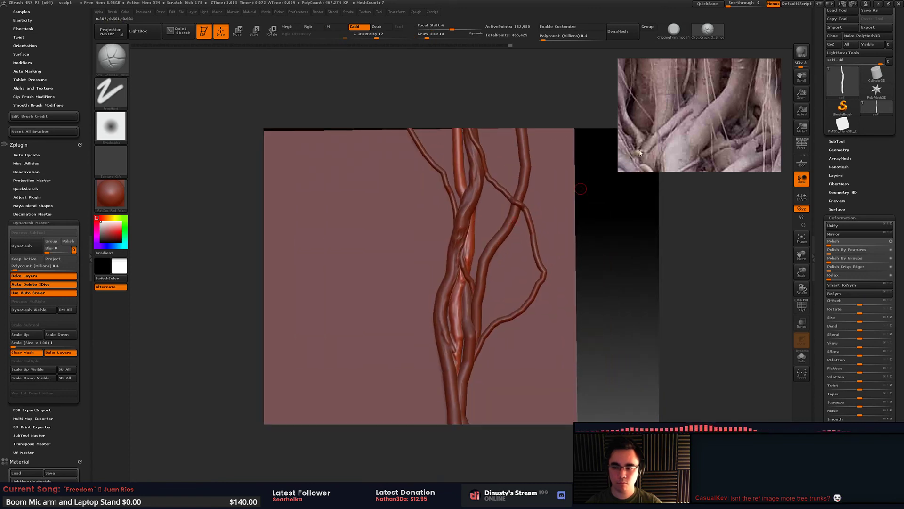
mouse_move(536, 229)
mouse_down()
mouse_move(539, 248)
mouse_move(487, 231)
mouse_up()
mouse_move(712, 113)
right_down()
mouse_move(687, 135)
mouse_move(715, 117)
right_up()
middle_drag(725, 85, 674, 98)
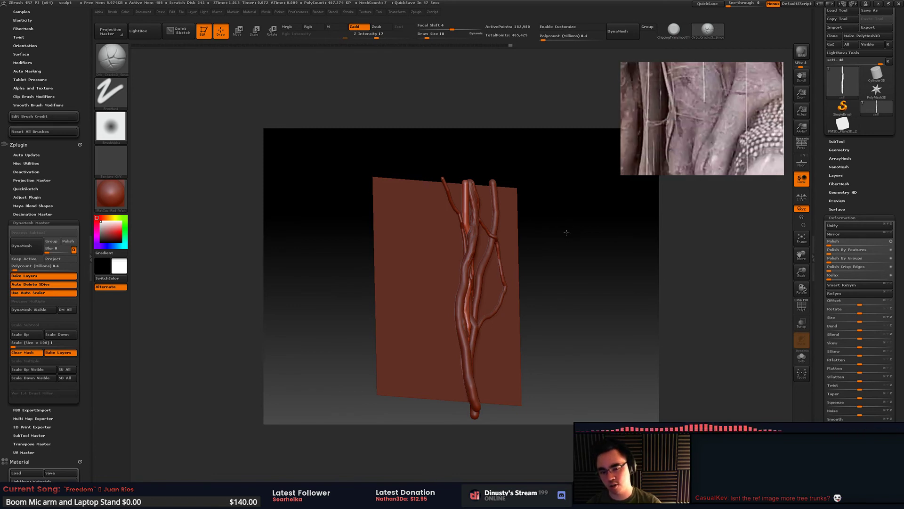
Step: Carve small creases into the rear root's narrow section beside the crossing thin offshoot and smooth them
mouse_move(567, 232)
shift+mouse_down()
mouse_move(584, 235)
mouse_move(552, 316)
mouse_move(522, 189)
shift+mouse_up()
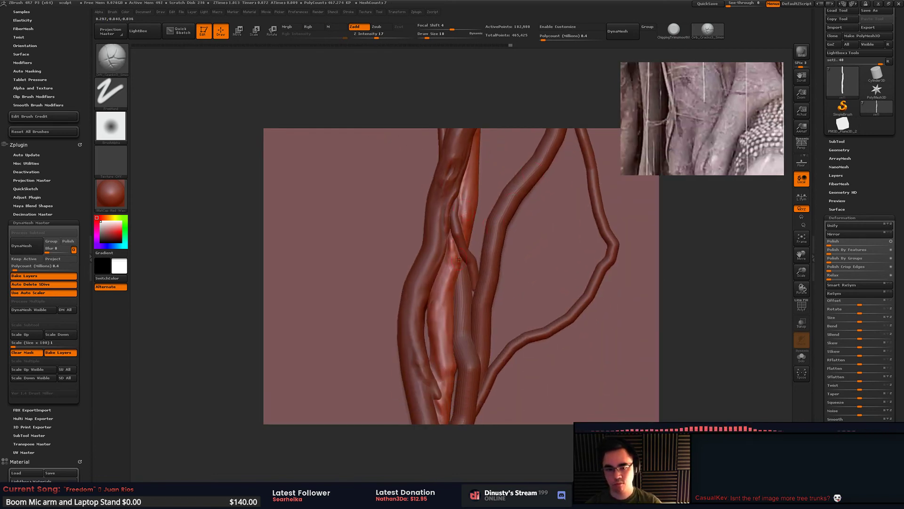
mouse_move(459, 259)
alt+mouse_down()
mouse_move(450, 242)
mouse_move(443, 270)
alt+mouse_up()
key(ctrl+z)
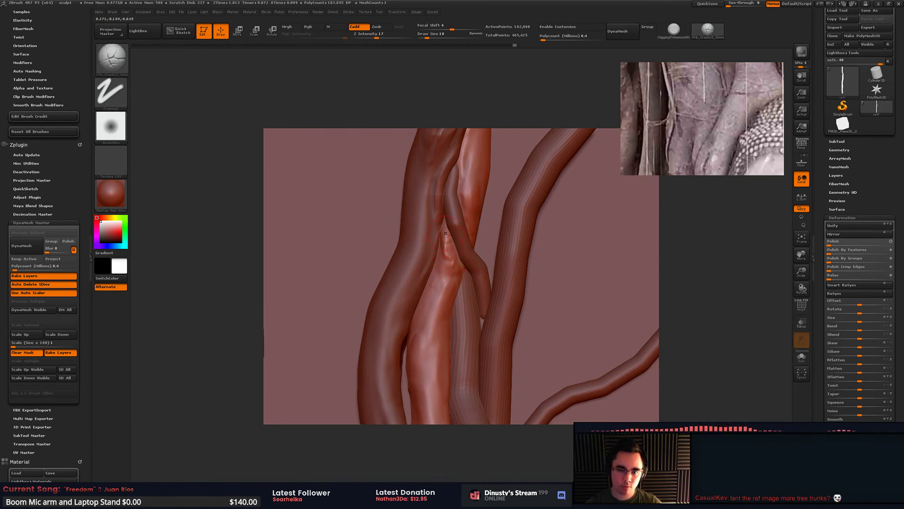
key(ctrl+z)
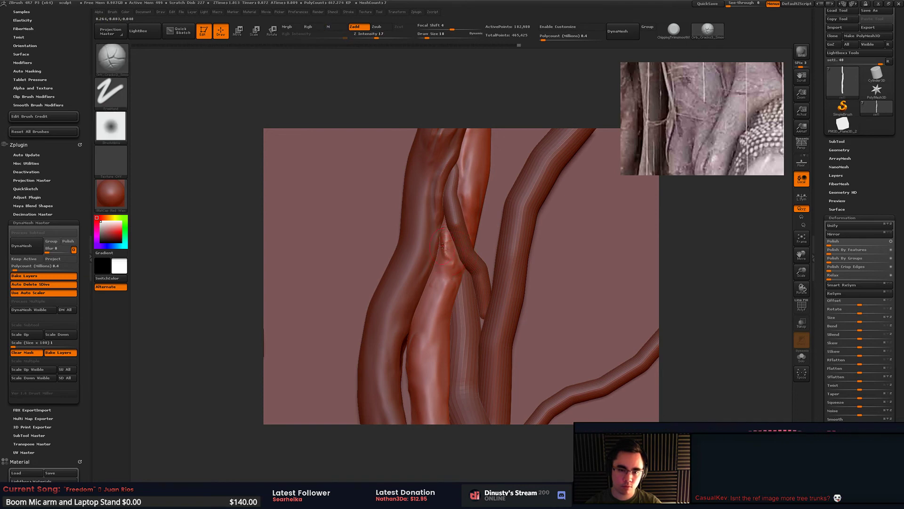
shift+drag(449, 261, 446, 253)
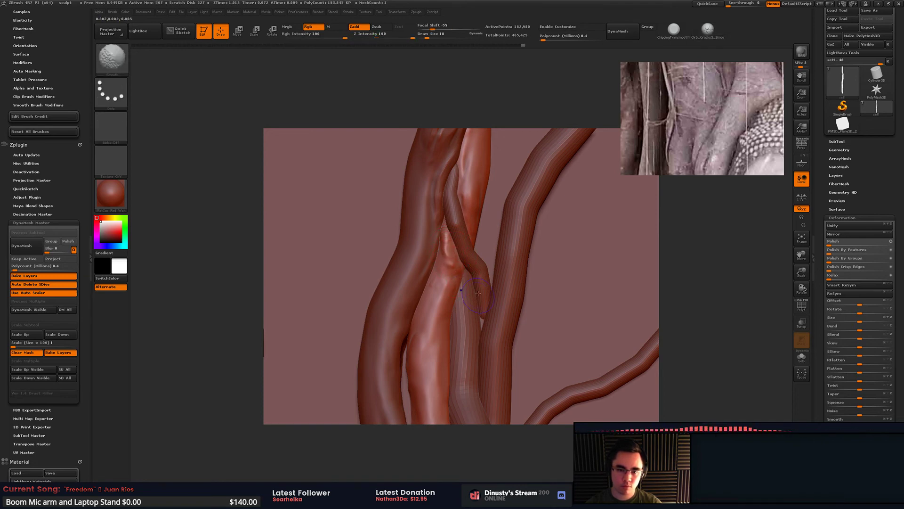
alt+right_drag(478, 293, 492, 180)
mouse_move(466, 173)
mouse_down()
mouse_move(451, 244)
mouse_move(464, 192)
mouse_up()
shift+drag(443, 268, 453, 209)
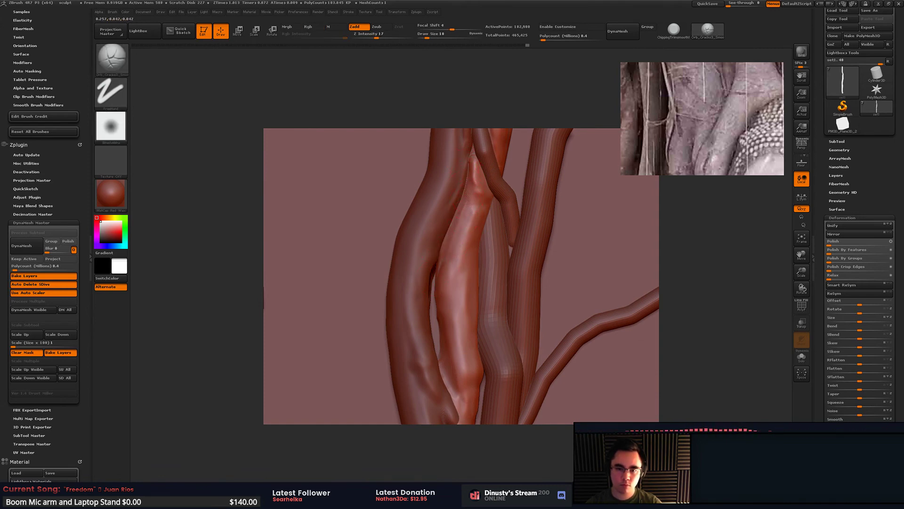
Step: Carve a lengthwise crease down the rear root below the thin offshoot, redo the unwanted strokes and soften it
shift+drag(450, 249, 464, 202)
mouse_move(464, 235)
right_down()
mouse_move(459, 221)
mouse_move(459, 230)
right_up()
drag(459, 216, 454, 263)
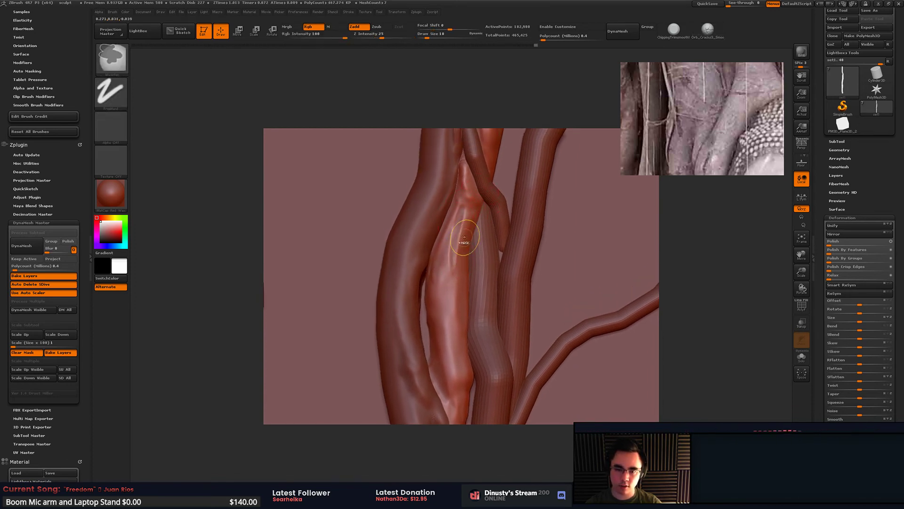
key(ctrl+z)
mouse_move(461, 211)
mouse_down()
mouse_move(457, 271)
mouse_move(461, 192)
mouse_up()
key(ctrl+z)
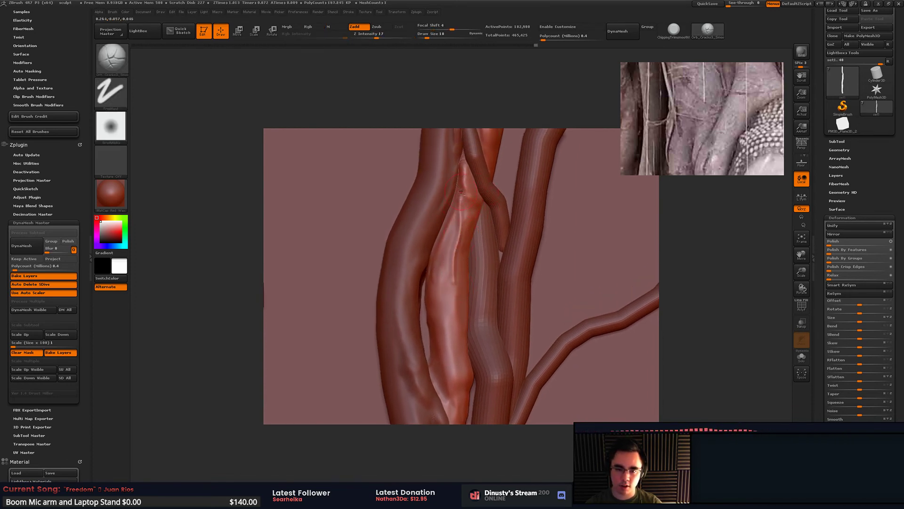
drag(453, 230, 455, 247)
key(shift)
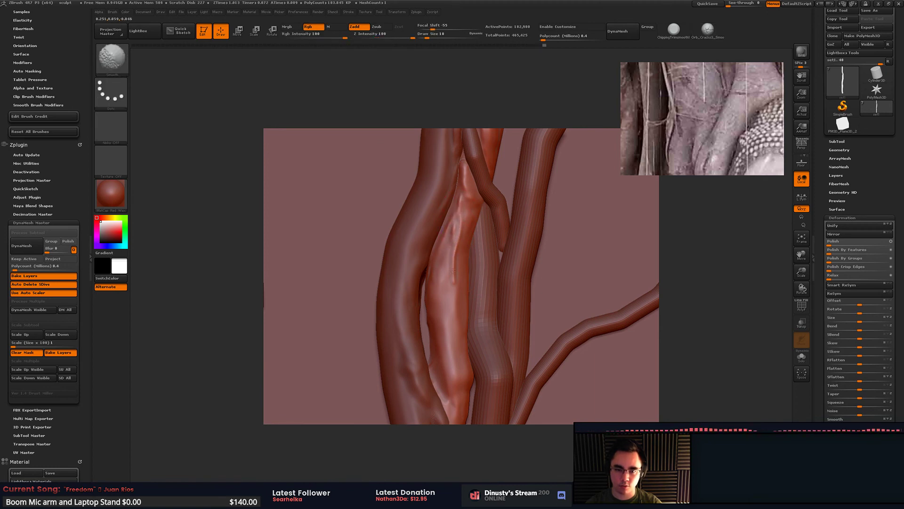
Step: Enlarge the brush and shape the rear root's inner edge below the thin offshoot, smoothing and undoing the unwanted strokes
alt+right_drag(500, 251, 504, 228)
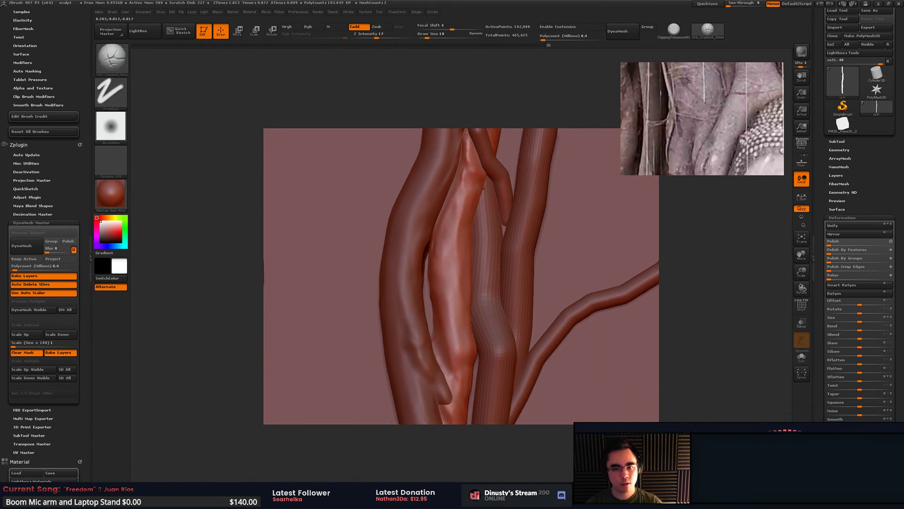
right_drag(471, 200, 478, 184)
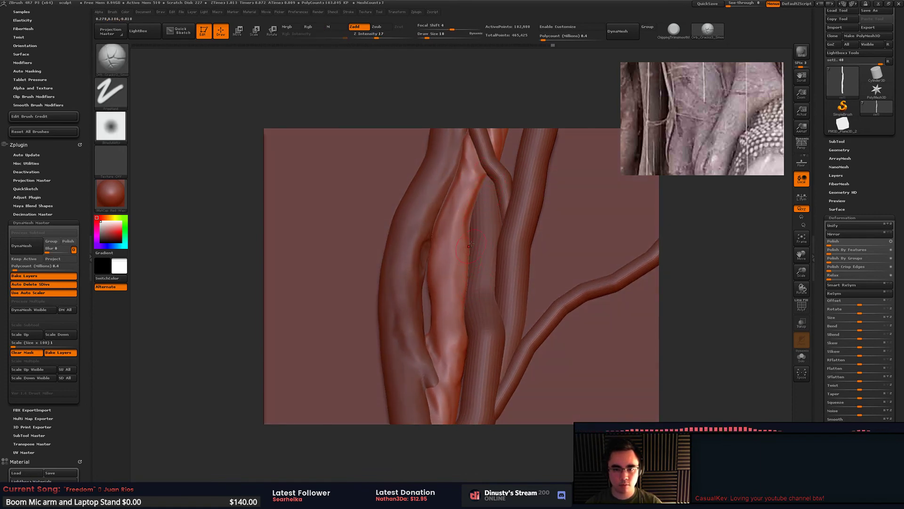
key(space)
drag(471, 245, 474, 244)
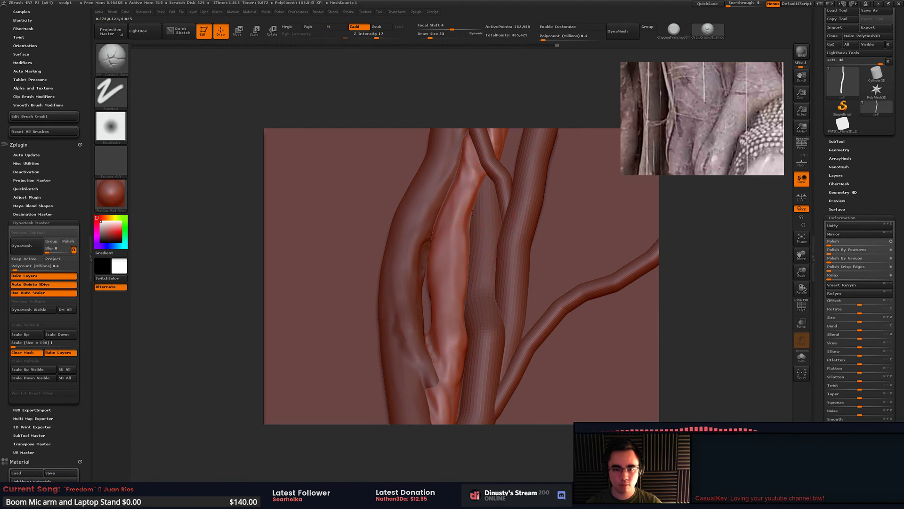
shift+drag(473, 182, 452, 270)
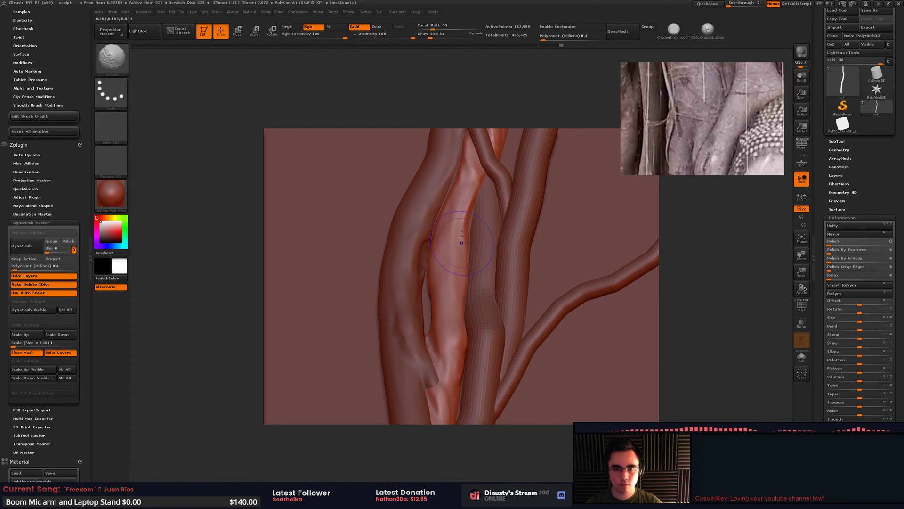
drag(463, 217, 457, 292)
key(ctrl+z)
key(ctrl+z)
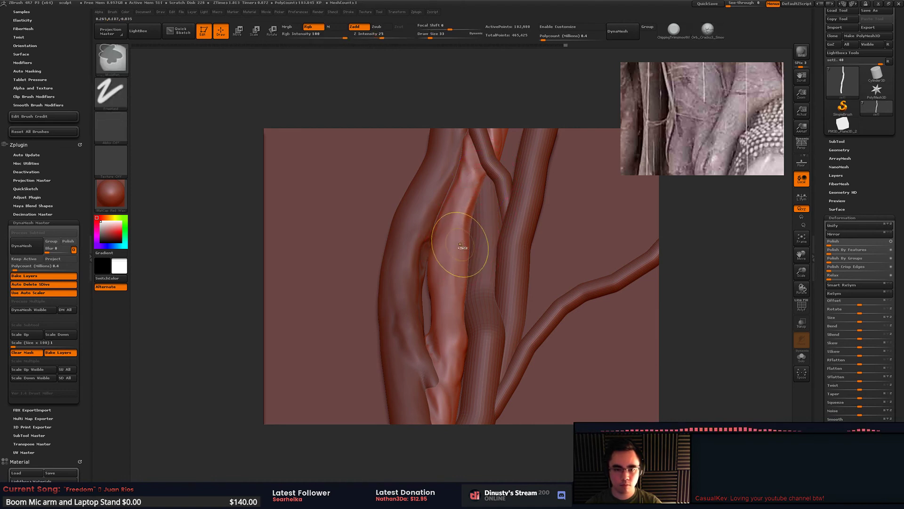
mouse_move(463, 242)
mouse_down()
mouse_move(459, 277)
mouse_move(447, 280)
mouse_move(445, 260)
mouse_move(458, 298)
mouse_move(448, 269)
mouse_move(456, 270)
mouse_move(451, 282)
mouse_up()
mouse_move(464, 198)
right_down()
mouse_move(439, 204)
mouse_move(427, 195)
mouse_move(447, 263)
mouse_move(446, 306)
right_up()
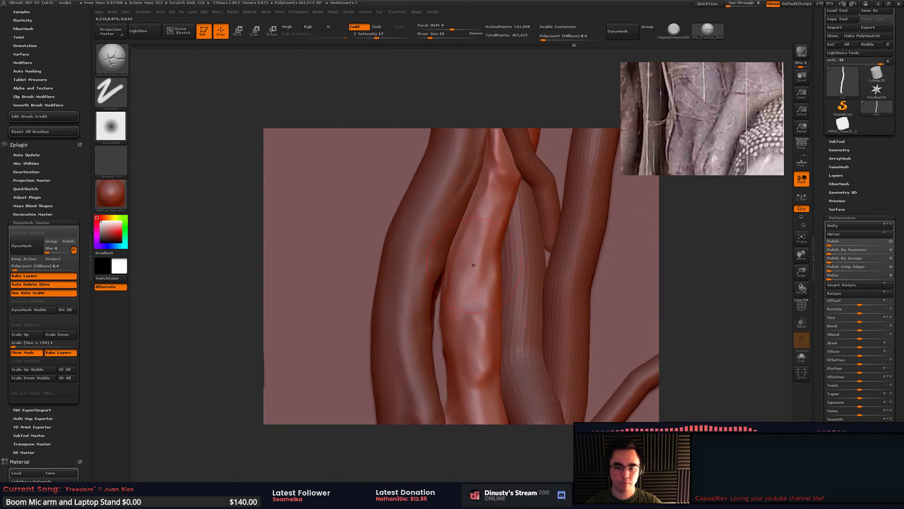
Step: Adjust the brush size and stroke a broad lengthwise form down the rear root's bulging middle section
key(space)
drag(479, 262, 475, 263)
drag(475, 226, 461, 281)
right_drag(461, 273, 466, 242)
Step: Set the draw size to 14 and carve fine diagonal creases from the rear root's knee toward its outer edge, smoothing them
key(space)
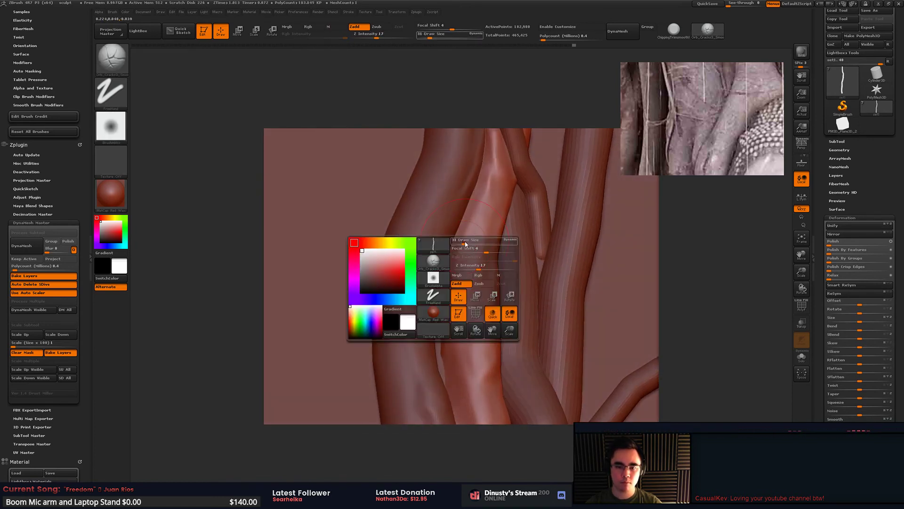
drag(465, 241, 461, 242)
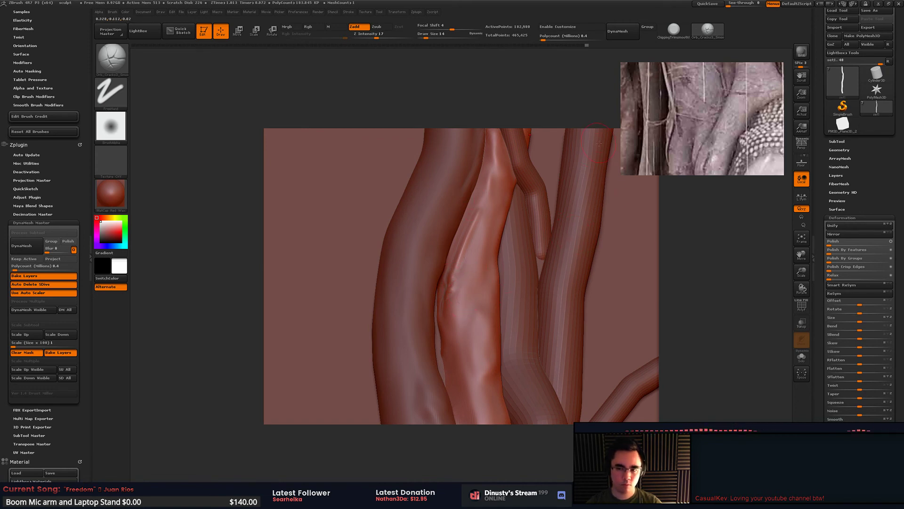
mouse_move(714, 231)
mouse_down()
mouse_move(674, 230)
mouse_move(702, 229)
mouse_up()
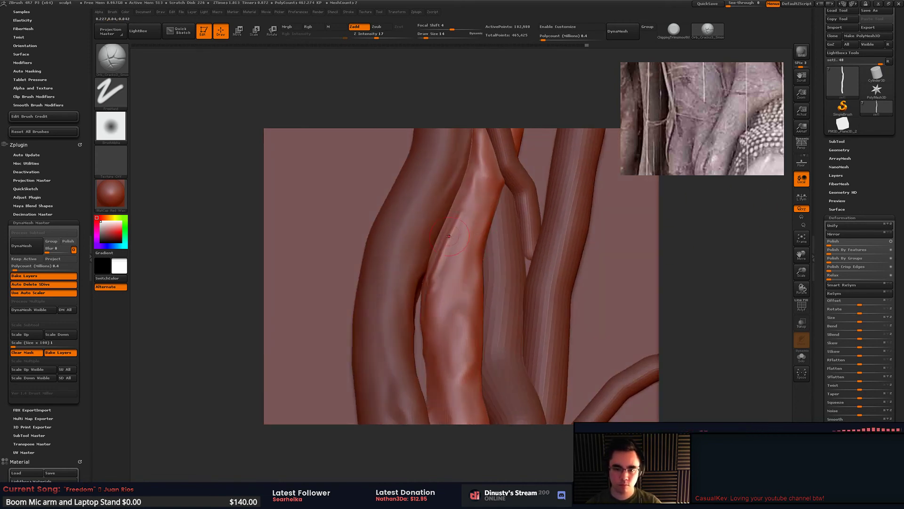
drag(474, 178, 450, 245)
drag(477, 216, 437, 299)
mouse_move(451, 253)
shift+mouse_down()
mouse_move(453, 236)
mouse_move(473, 236)
mouse_move(445, 279)
shift+mouse_up()
Step: Deepen and blend the diagonal crease across the rear root below its knee, undoing the last stroke
ctrl+right_drag(463, 264, 475, 217)
drag(477, 218, 458, 249)
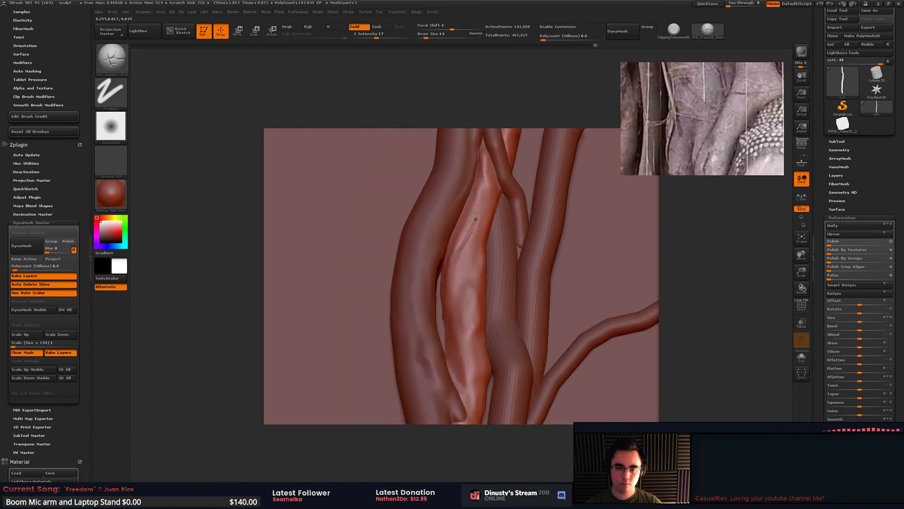
key(shift)
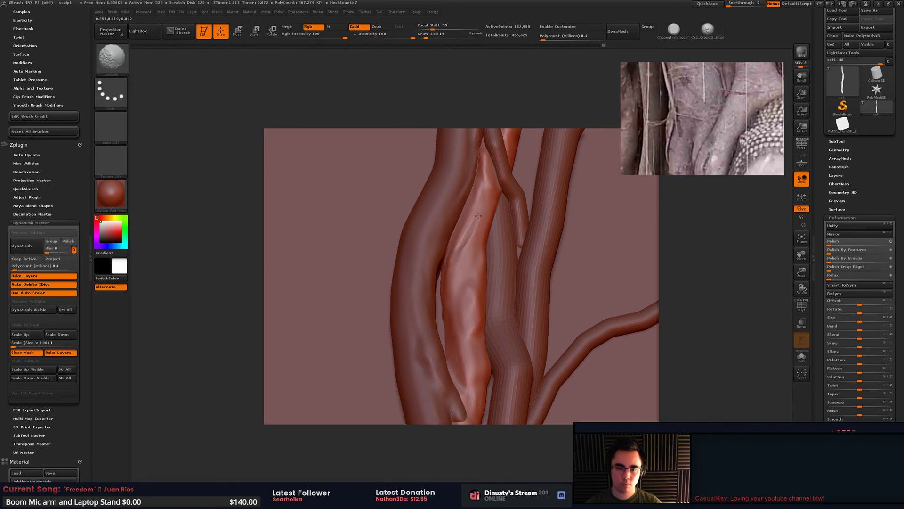
drag(473, 229, 456, 257)
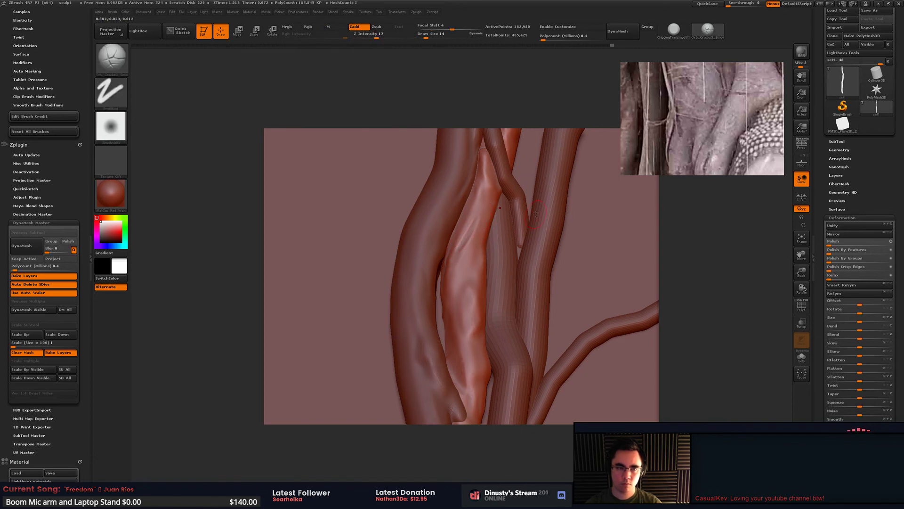
right_drag(538, 221, 523, 224)
drag(522, 224, 484, 281)
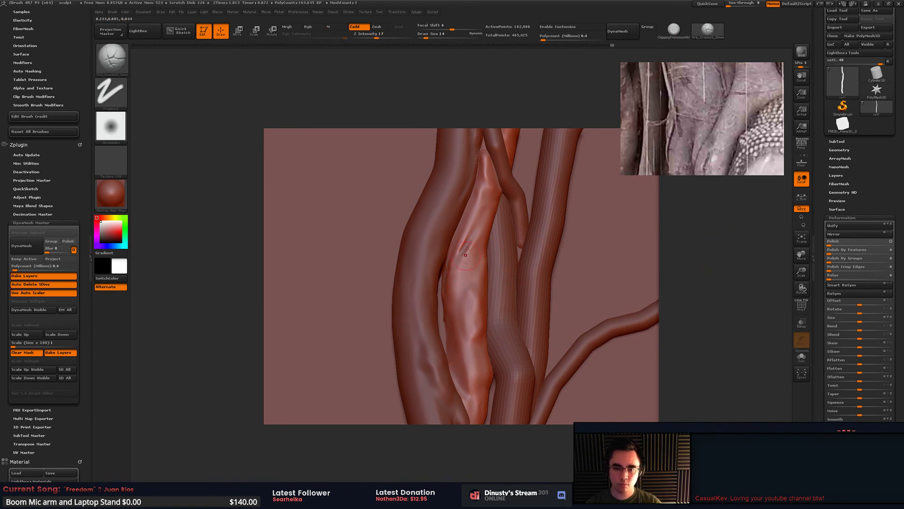
drag(476, 229, 448, 269)
key(ctrl+z)
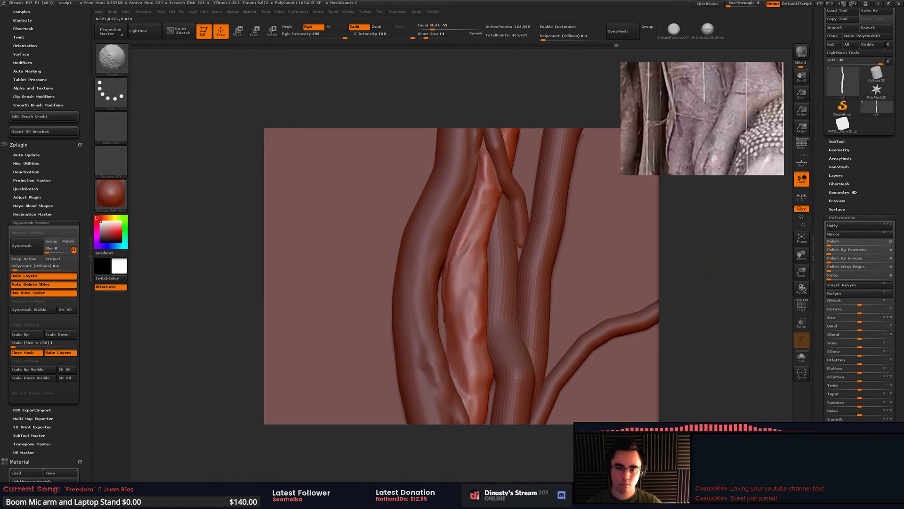
Step: Carve an elongated oval knot into the middle of the rear root and smooth the surface around it
mouse_move(485, 207)
right_down()
mouse_move(512, 245)
mouse_move(508, 198)
mouse_move(488, 227)
mouse_move(492, 192)
mouse_move(468, 279)
right_up()
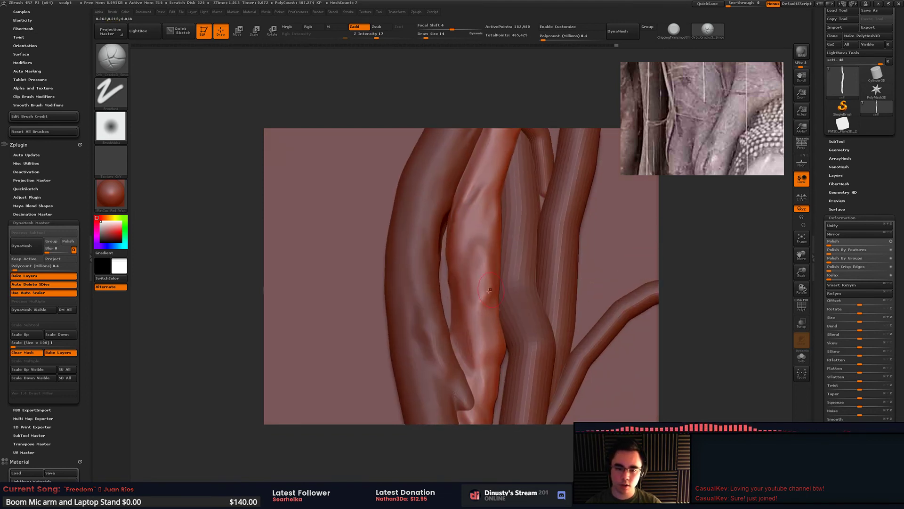
drag(468, 278, 478, 305)
mouse_move(474, 273)
shift+mouse_down()
mouse_move(475, 301)
mouse_move(485, 308)
shift+mouse_up()
mouse_move(477, 297)
shift+mouse_down()
mouse_move(476, 285)
mouse_move(485, 307)
shift+mouse_up()
right_drag(488, 301, 500, 288)
mouse_move(482, 264)
shift+mouse_down()
mouse_move(476, 288)
mouse_move(495, 286)
shift+mouse_up()
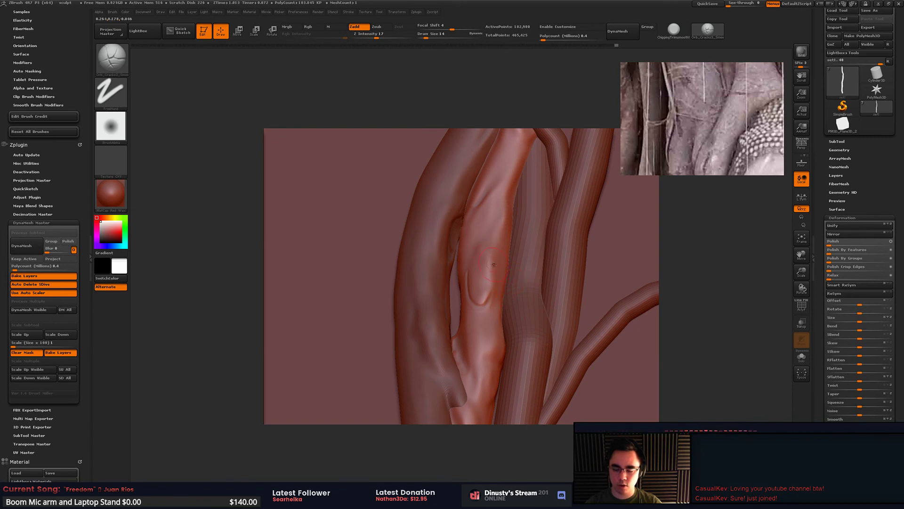
Step: Try narrow grooves inside the rear root's oval knot, soften them and undo the last two strokes
alt+right_drag(510, 261, 514, 274)
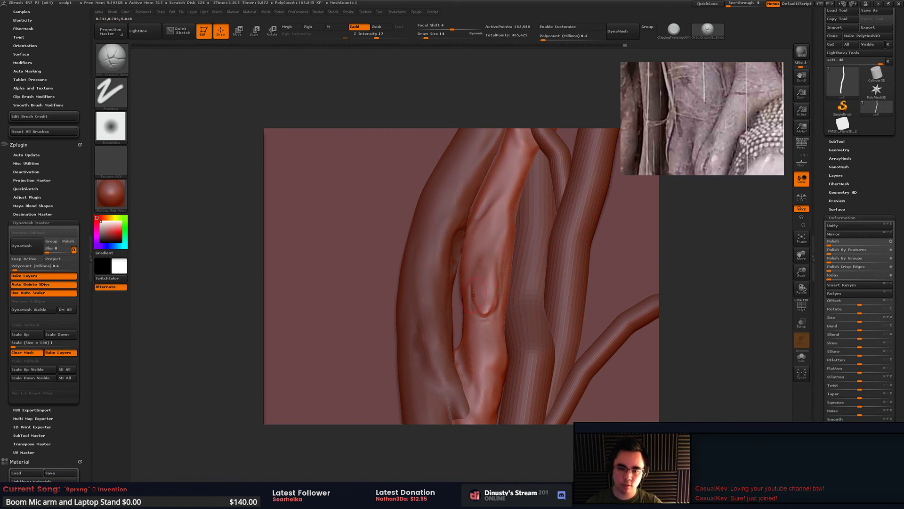
mouse_move(473, 296)
mouse_down()
mouse_move(477, 262)
mouse_move(486, 301)
mouse_move(488, 259)
mouse_up()
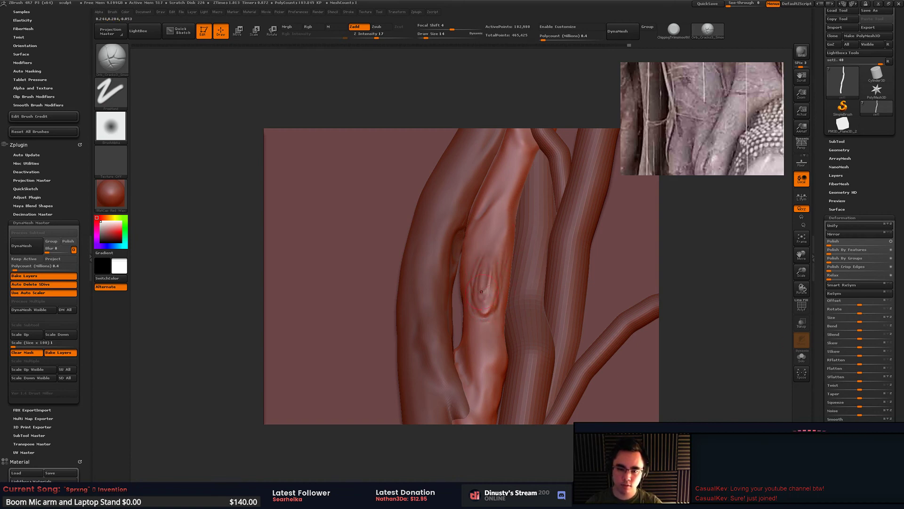
key(shift)
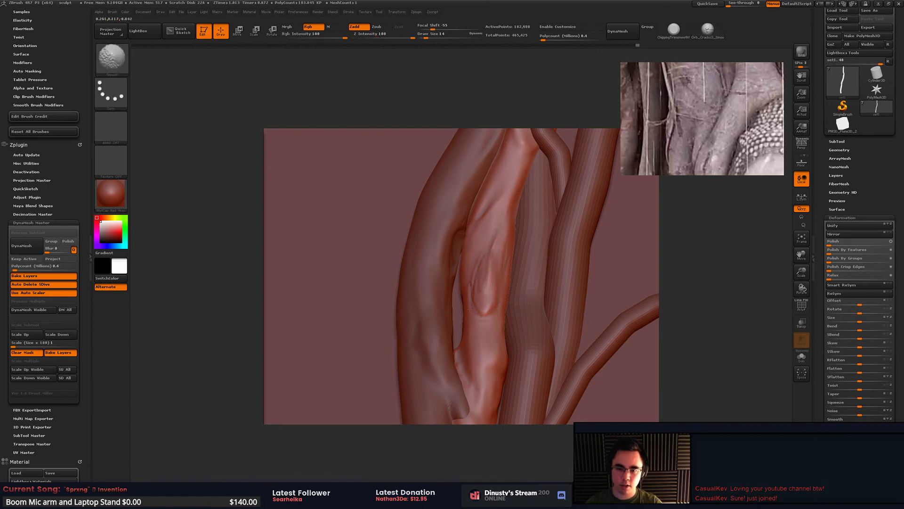
mouse_move(478, 268)
shift+mouse_down()
mouse_move(482, 319)
mouse_move(499, 296)
mouse_move(490, 310)
shift+mouse_up()
key(ctrl+z)
key(ctrl+z)
Step: Carve short creases into the rear root where it passes behind the upper part of the thin offshoot
ctrl+right_drag(501, 278, 501, 254)
right_drag(501, 255, 538, 268)
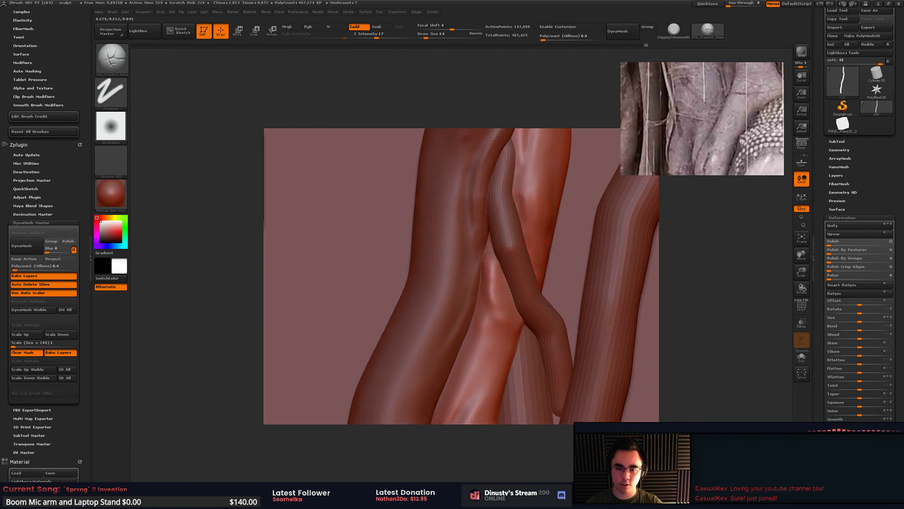
mouse_move(500, 272)
mouse_down()
mouse_move(516, 311)
mouse_move(502, 290)
mouse_up()
mouse_move(511, 292)
ctrl+right_down()
mouse_move(509, 240)
mouse_move(508, 294)
ctrl+right_up()
drag(505, 290, 514, 310)
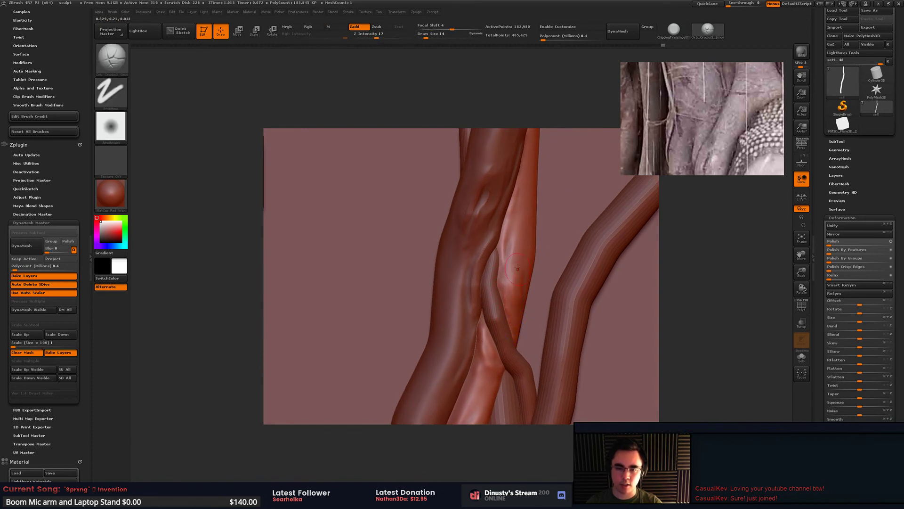
Step: Sculpt and soften lengthwise grooves on the rear root just above the thin offshoot, beside the front root's knot
mouse_move(509, 240)
mouse_down()
mouse_move(500, 296)
mouse_move(511, 235)
mouse_up()
key(shift)
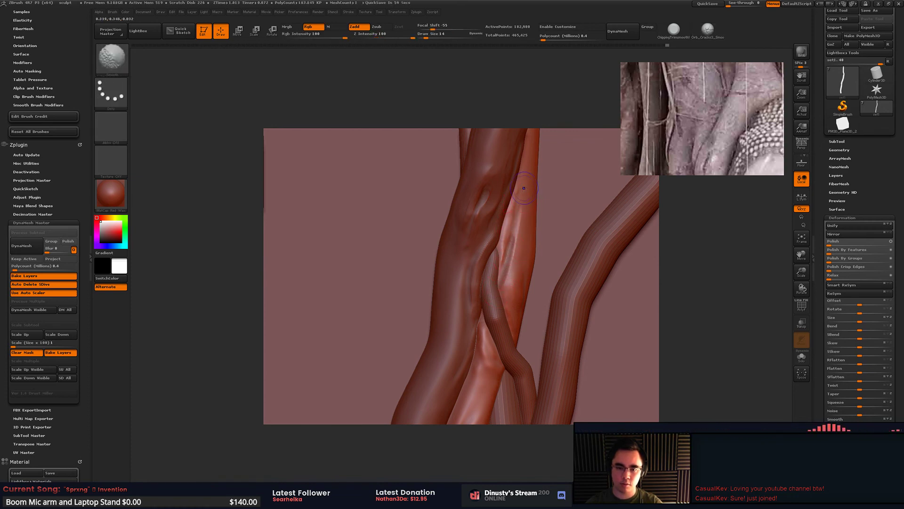
mouse_move(565, 212)
alt+mouse_down()
mouse_move(565, 182)
mouse_move(577, 189)
mouse_move(577, 226)
alt+mouse_up()
mouse_move(507, 319)
mouse_down()
mouse_move(509, 308)
mouse_move(506, 331)
mouse_move(534, 230)
mouse_up()
drag(520, 285, 514, 325)
Step: Set the draw size to 27 and add long flowing ridges down the exposed upper part of the rear root
key(space)
drag(559, 297, 563, 298)
drag(536, 226, 520, 330)
drag(567, 292, 564, 278)
drag(538, 226, 534, 401)
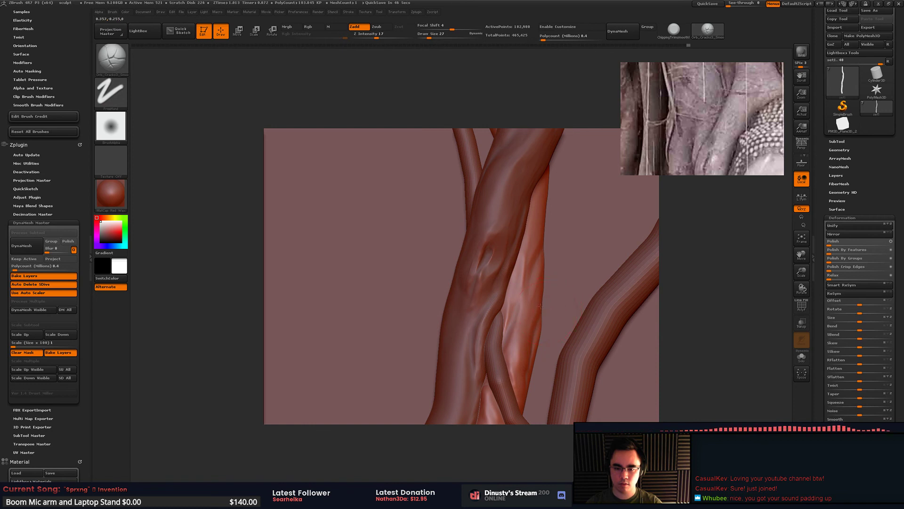
Step: Sculpt lengthwise ridges on the rear root between the thin offshoot and the upper crossing, and soften them
drag(541, 306, 530, 331)
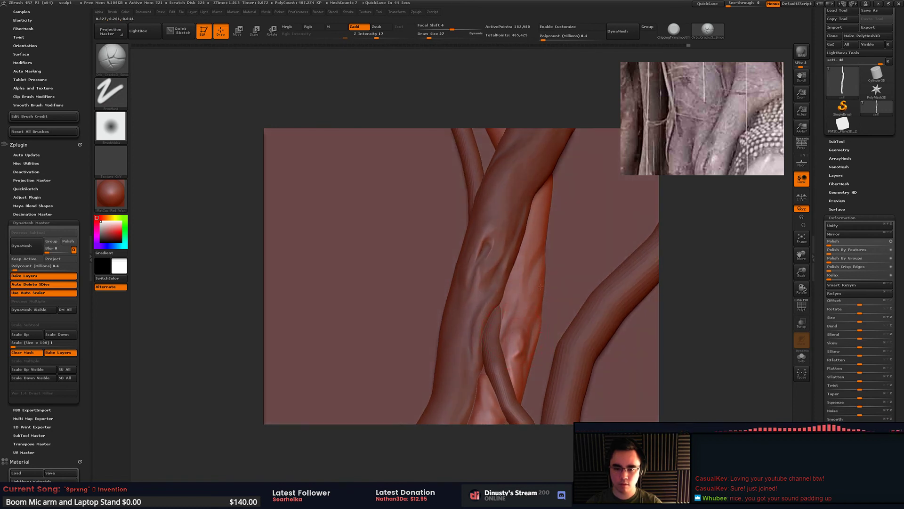
alt+drag(538, 291, 533, 309)
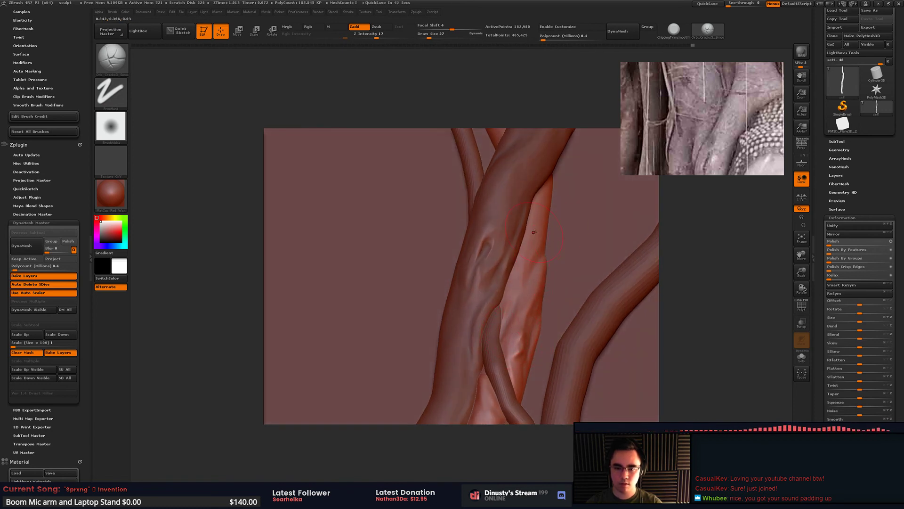
drag(532, 248, 550, 179)
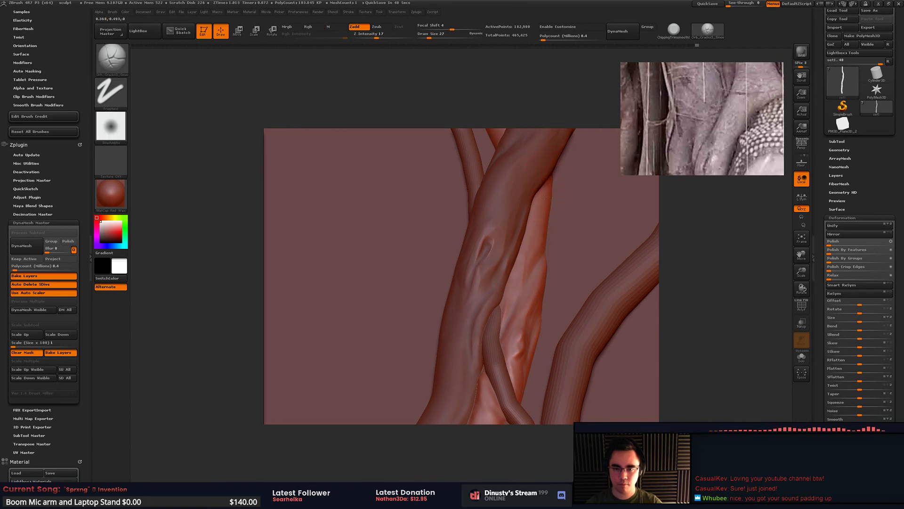
alt+drag(554, 253, 550, 218)
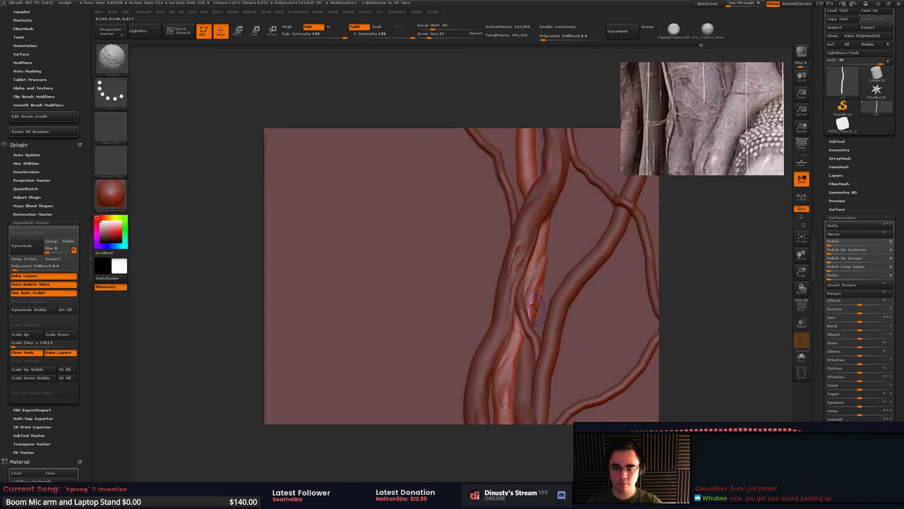
shift+drag(535, 304, 538, 234)
alt+drag(555, 270, 560, 304)
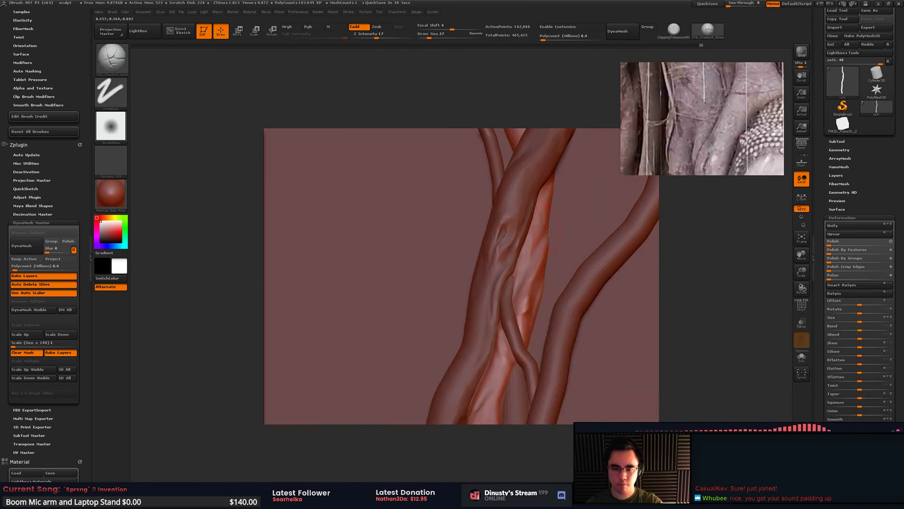
Step: Flatten the outer edge of the rear root's upper stretch beside the front root's knot with the TrimDynamic brush
key(b)
click(532, 293)
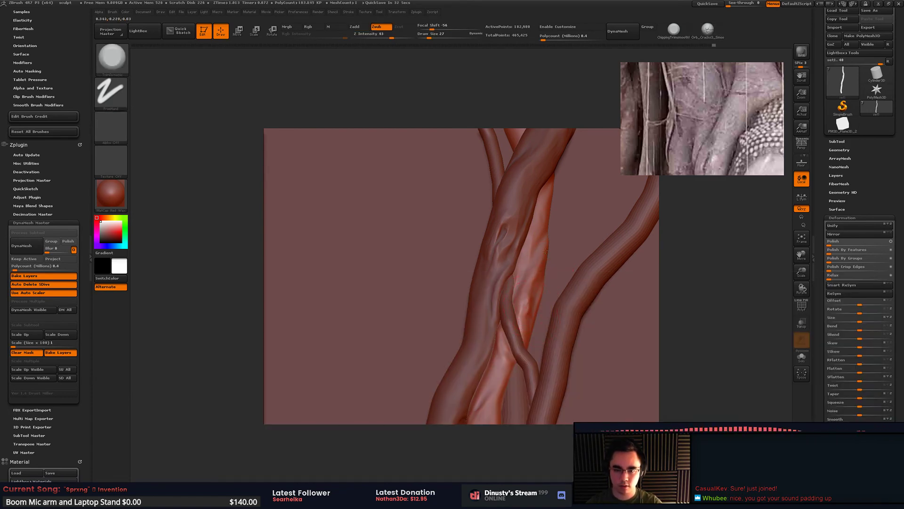
drag(540, 223, 553, 166)
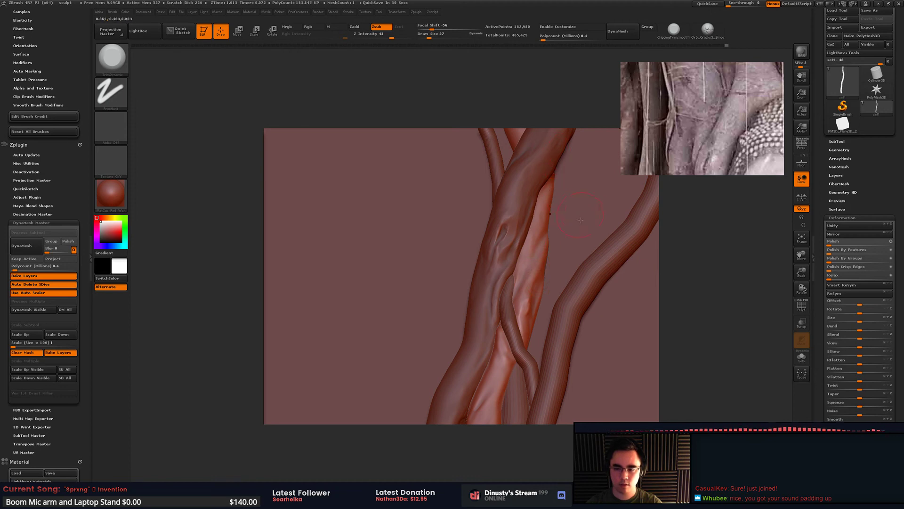
mouse_move(580, 219)
mouse_down()
mouse_move(575, 192)
mouse_move(583, 212)
mouse_up()
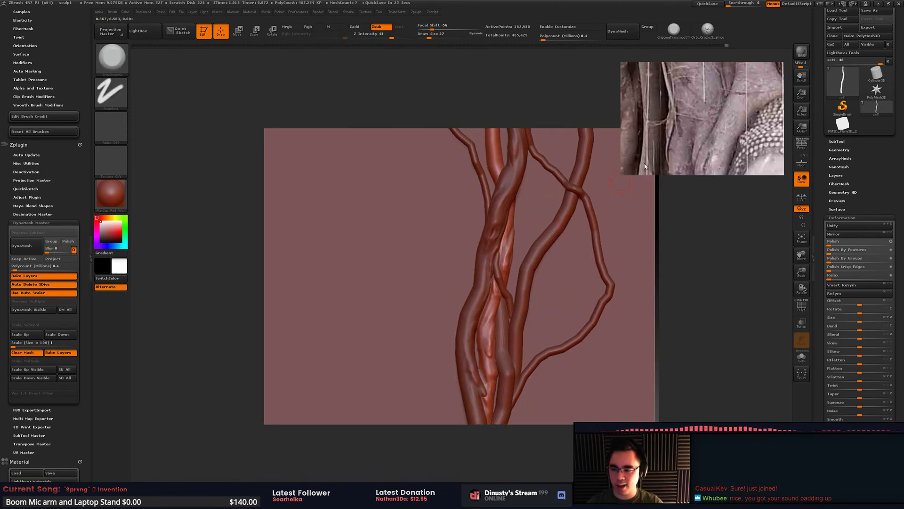
Step: Plane the ridges on the rear root's bulge below the thin offshoot with TrimDynamic, reducing the draw size to 17
mouse_move(569, 348)
alt+mouse_down()
mouse_move(594, 324)
mouse_move(597, 367)
mouse_move(584, 372)
alt+mouse_up()
key(space)
drag(512, 304, 510, 305)
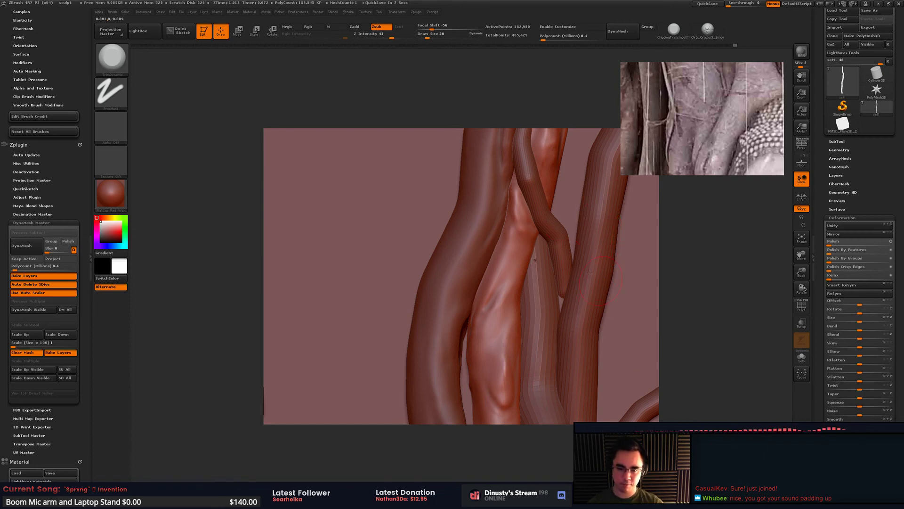
alt+right_drag(581, 284, 588, 274)
drag(587, 275, 584, 281)
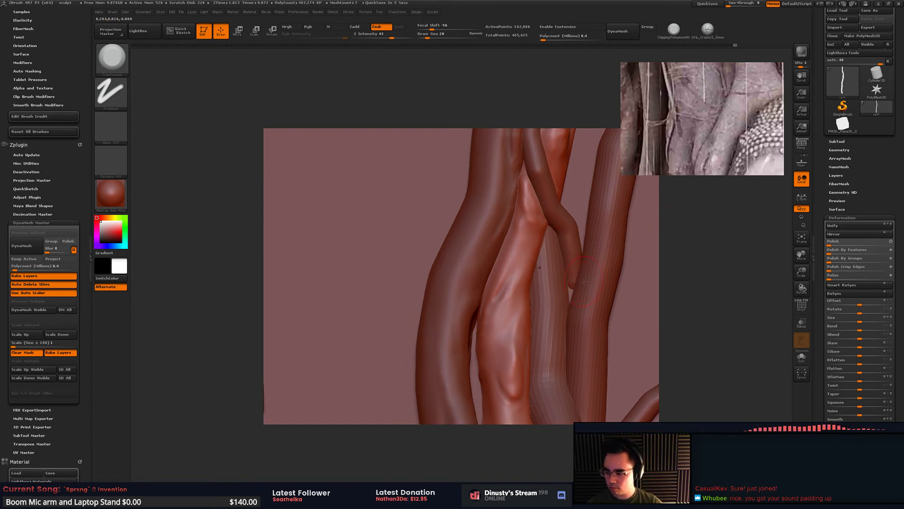
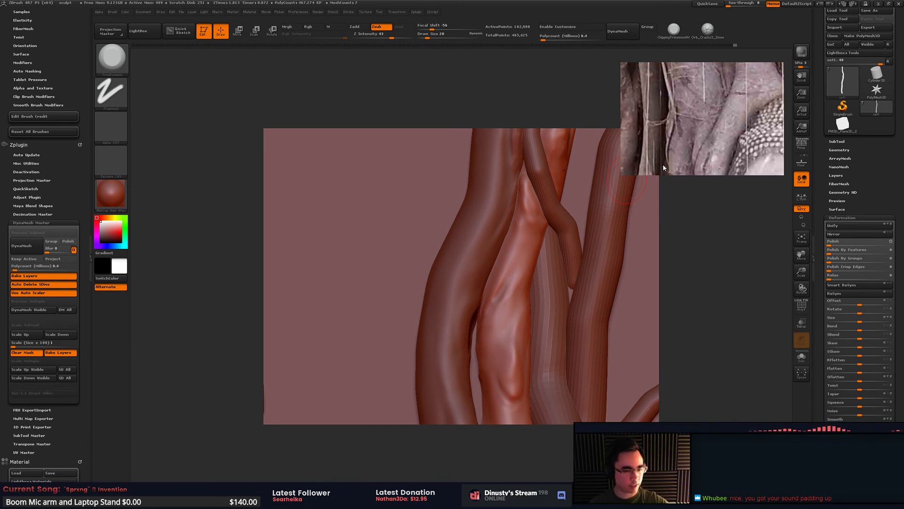
alt+right_drag(507, 241, 448, 252)
mouse_move(467, 216)
mouse_down()
mouse_move(467, 199)
mouse_move(471, 226)
mouse_up()
alt+right_drag(462, 251, 475, 212)
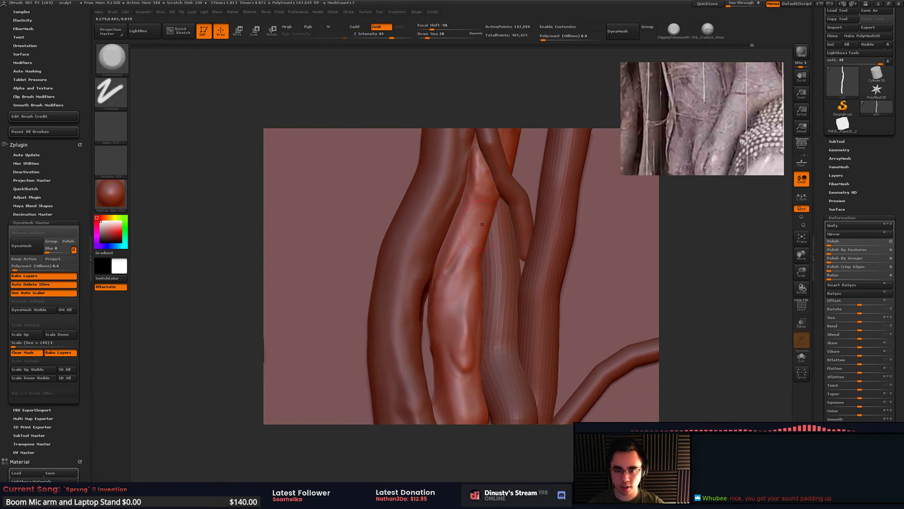
key(space)
mouse_move(482, 224)
mouse_down()
mouse_move(481, 195)
mouse_move(485, 207)
mouse_up()
mouse_move(487, 221)
right_down()
mouse_move(478, 116)
mouse_move(524, 217)
right_up()
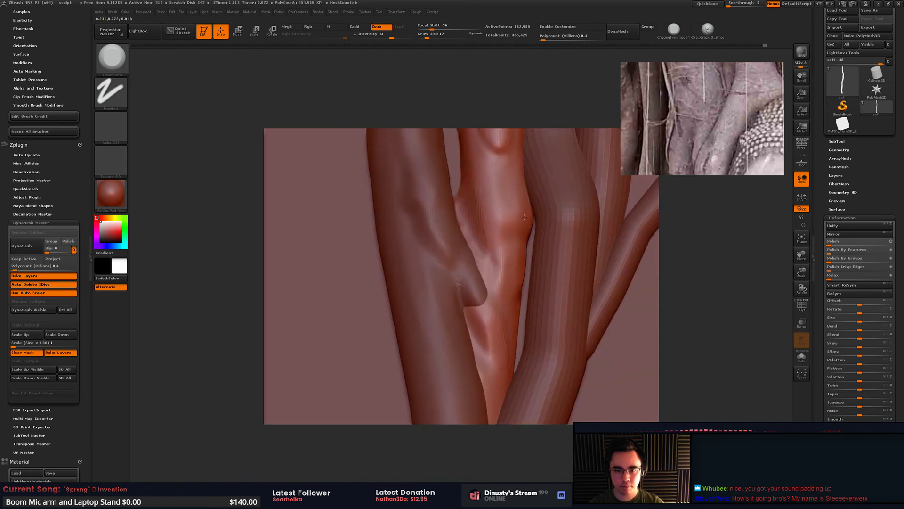
Step: Build up the rear root beside the front root's short offshoot stub with the Orb clay tubes brush
key(b)
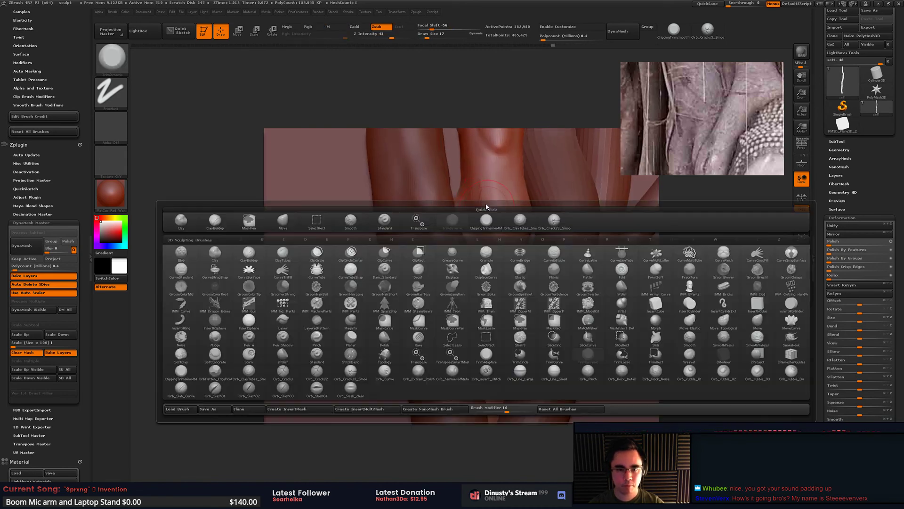
click(521, 222)
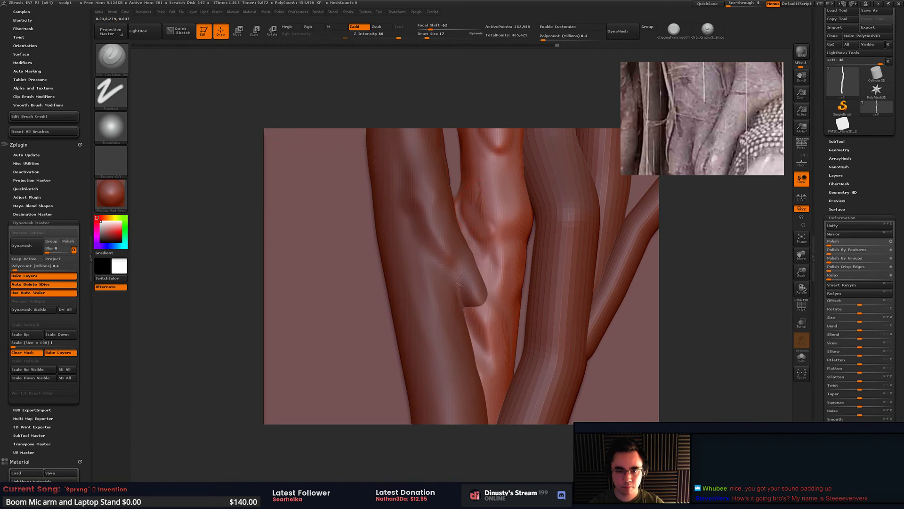
key(shift)
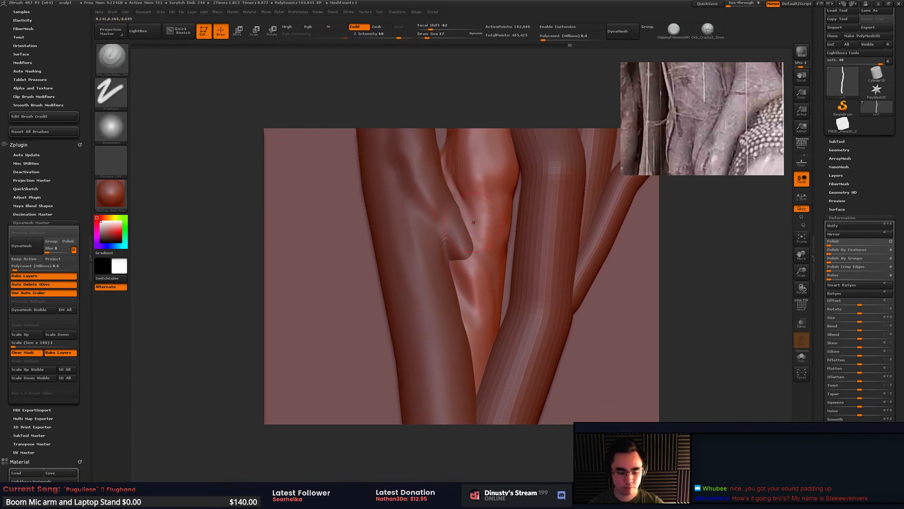
Step: Pull the rear root's surface outward around the tip of the front root's offshoot stub with the Move brush
key(b)
key(m)
key(t)
key(b)
key(m)
key(v)
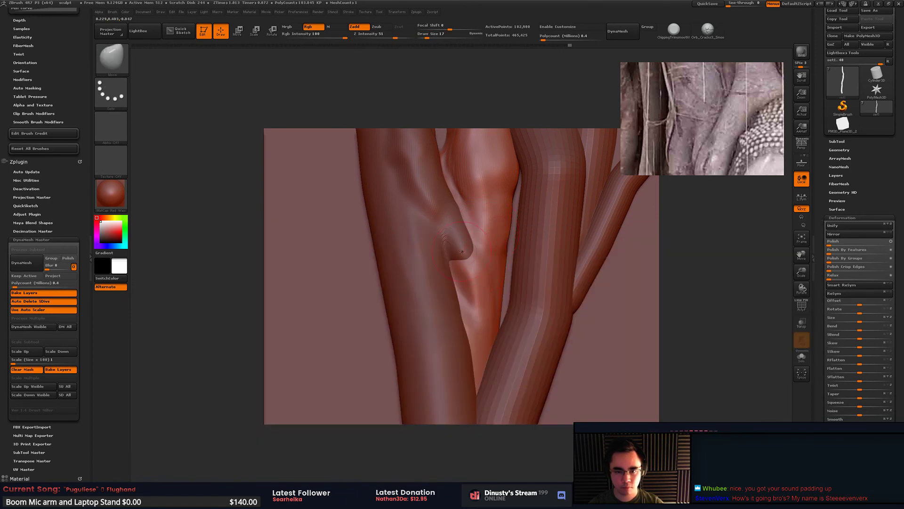
drag(462, 252, 455, 234)
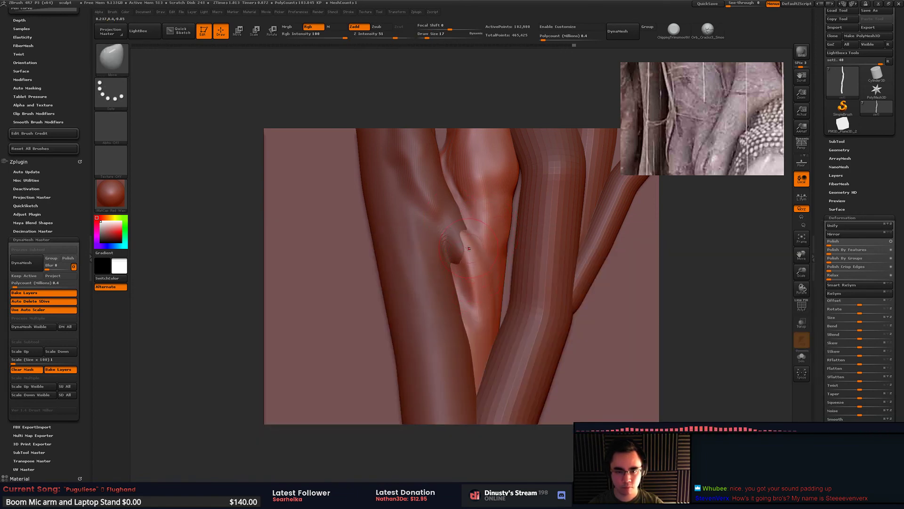
drag(473, 235, 461, 232)
right_drag(454, 226, 464, 221)
Step: Refine the rear root's raised branch below the offshoot stub with the Orb cracks brush and soften it
key(b)
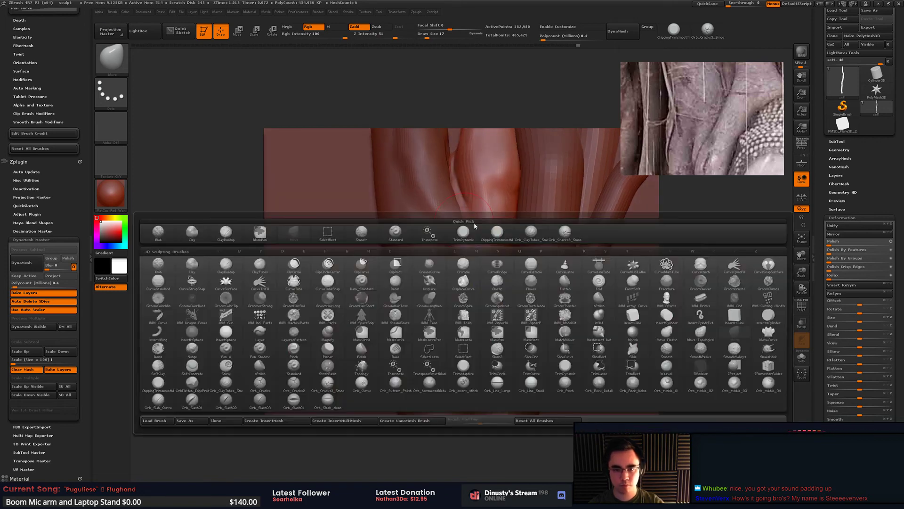
key(b)
click(593, 245)
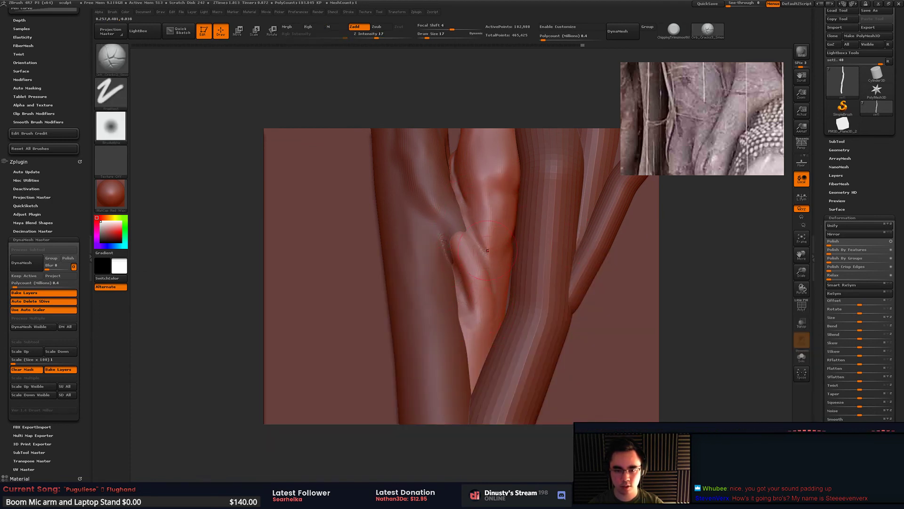
shift+drag(488, 251, 481, 244)
Step: Switch to the front root and sculpt creases along its offshoot stub, drawing the tip down onto the rear root
mouse_move(485, 250)
ctrl+right_down()
mouse_move(443, 249)
mouse_move(480, 256)
mouse_move(445, 252)
mouse_move(470, 278)
ctrl+right_up()
alt+click(462, 296)
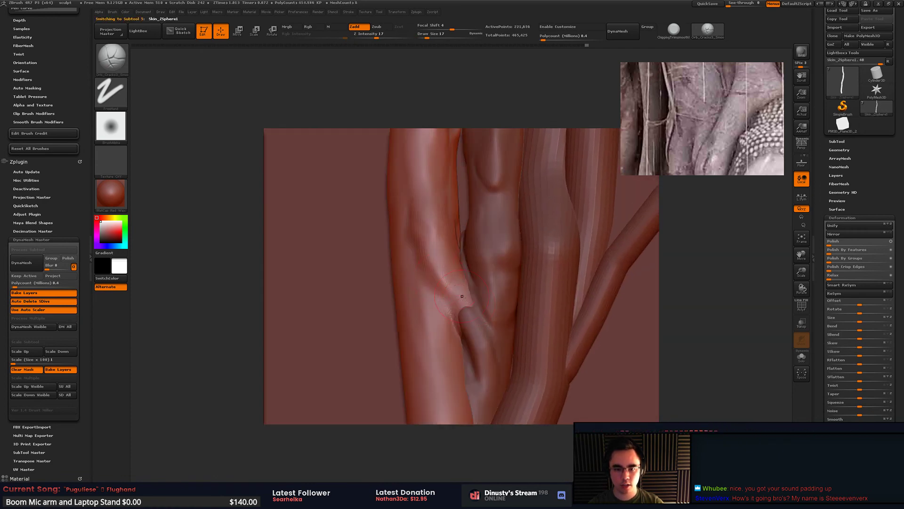
key(b)
key(Escape)
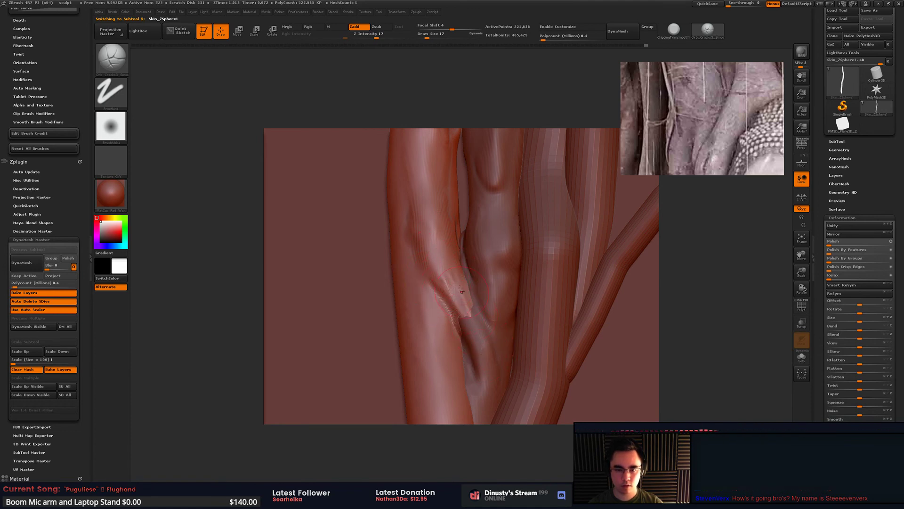
ctrl+right_drag(462, 292, 448, 320)
right_drag(474, 288, 440, 282)
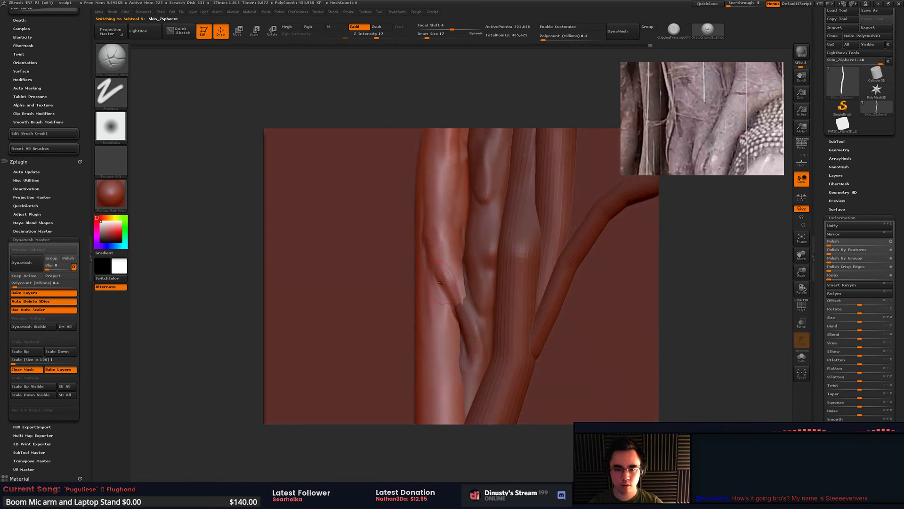
ctrl+right_drag(446, 230, 466, 301)
right_drag(550, 180, 539, 296)
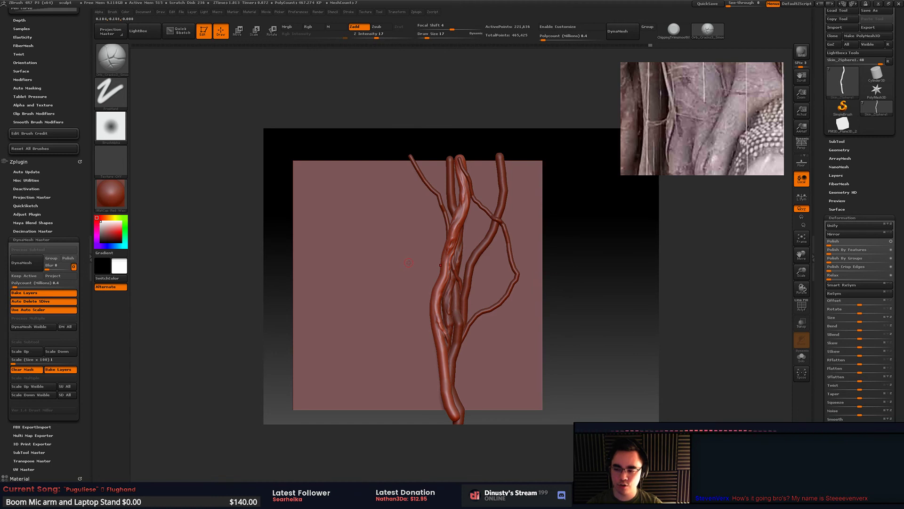
Step: Set the draw size to 46, try a long ridge down the front root's outer bend and undo it
mouse_move(412, 278)
alt+mouse_down()
mouse_move(448, 236)
mouse_move(455, 165)
mouse_move(478, 186)
mouse_move(494, 228)
mouse_move(481, 235)
alt+mouse_up()
key(b)
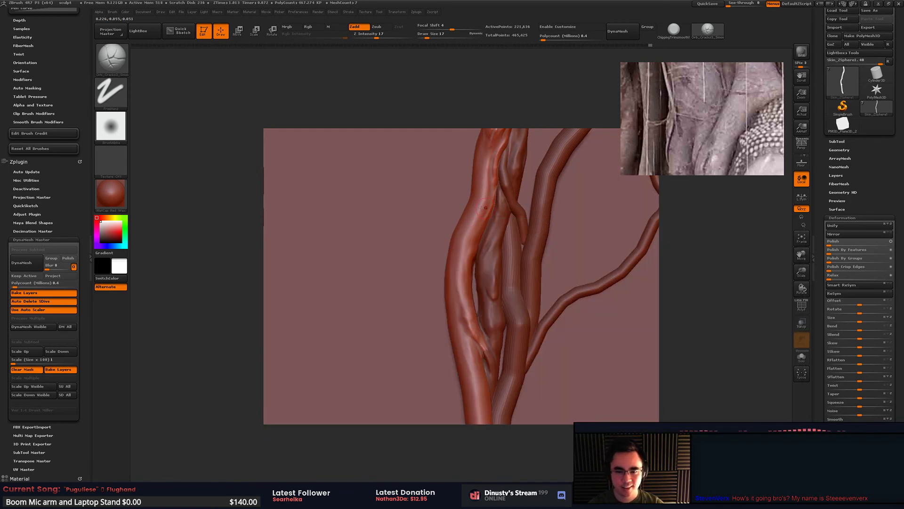
key(b)
key(Escape)
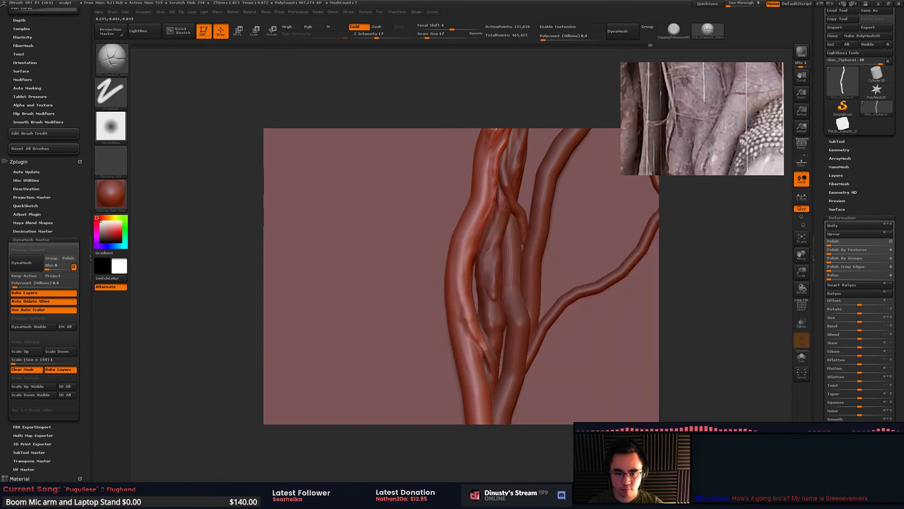
key(space)
click(480, 222)
drag(455, 226, 459, 286)
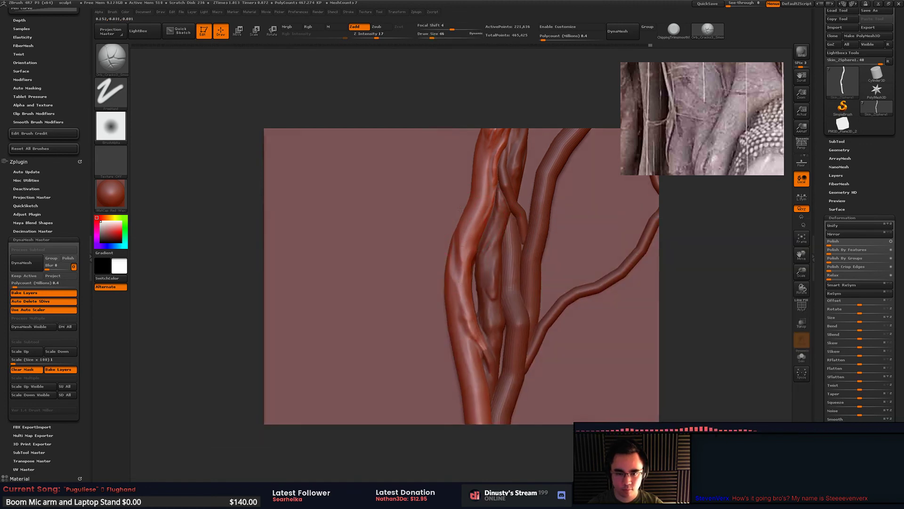
right_drag(458, 285, 440, 282)
key(ctrl+z)
Step: Sculpt long lengthwise ridges down the front root's outer bend above the offshoot stub, undoing the first stroke
drag(455, 223, 444, 281)
right_drag(444, 281, 435, 278)
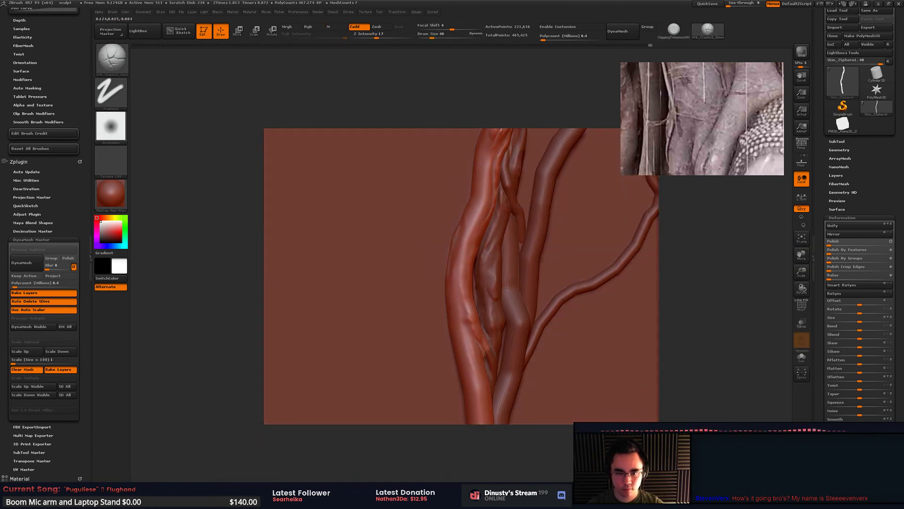
key(ctrl+z)
drag(456, 226, 452, 295)
drag(457, 229, 450, 291)
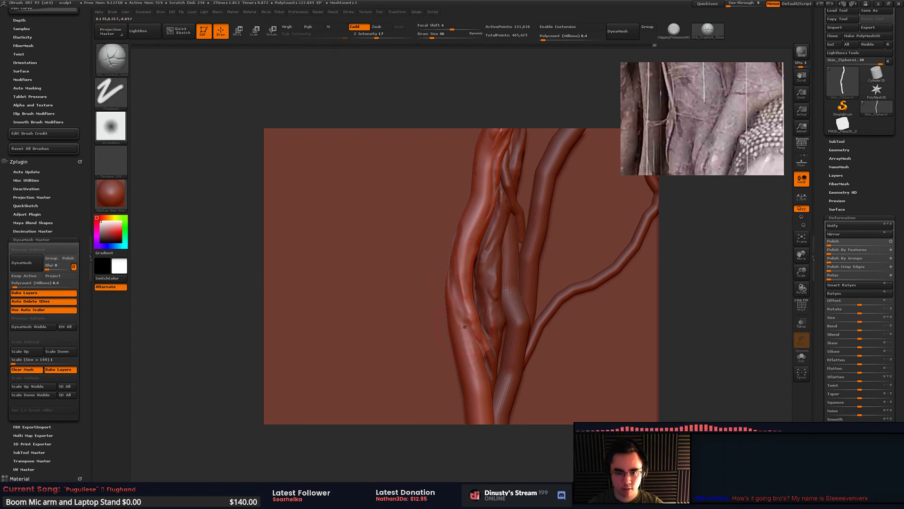
Step: Try a long ridge down the front root's lower stretch, soften it and undo the last two strokes
alt+right_drag(464, 324, 462, 268)
mouse_move(461, 268)
right_down()
mouse_move(449, 292)
mouse_move(440, 260)
right_up()
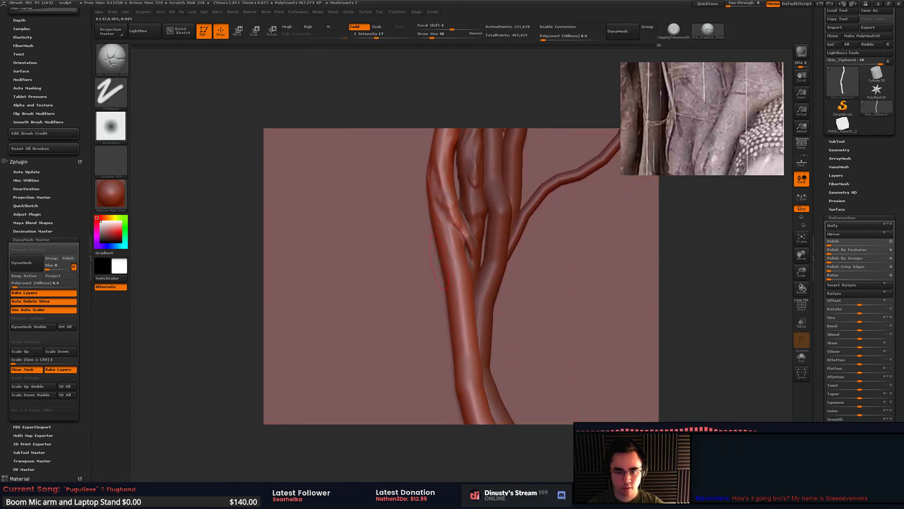
drag(470, 267, 450, 320)
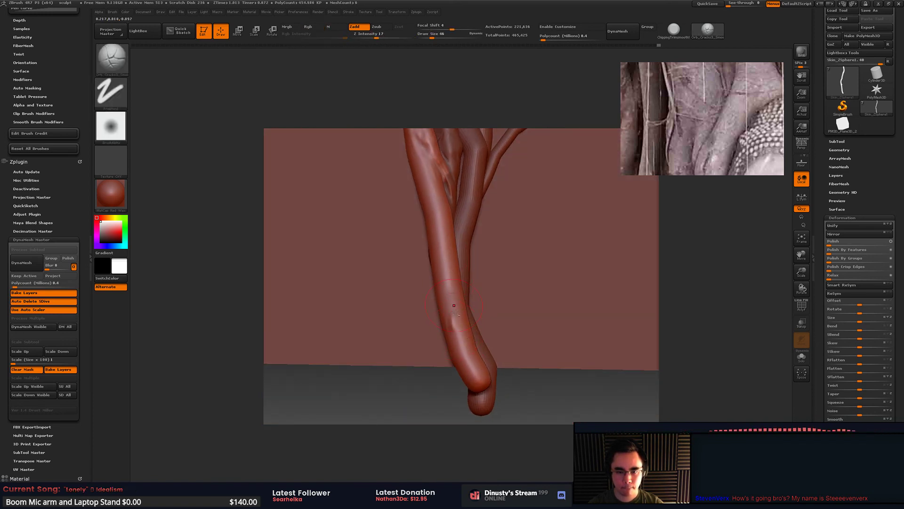
shift+drag(456, 325, 452, 291)
mouse_move(457, 282)
right_down()
mouse_move(471, 271)
mouse_move(458, 257)
mouse_move(474, 216)
right_up()
key(ctrl)
key(ctrl+z)
key(ctrl+z)
Step: Sculpt a shallow lengthwise groove at the front root's lower bend near the base and soften it
key(space)
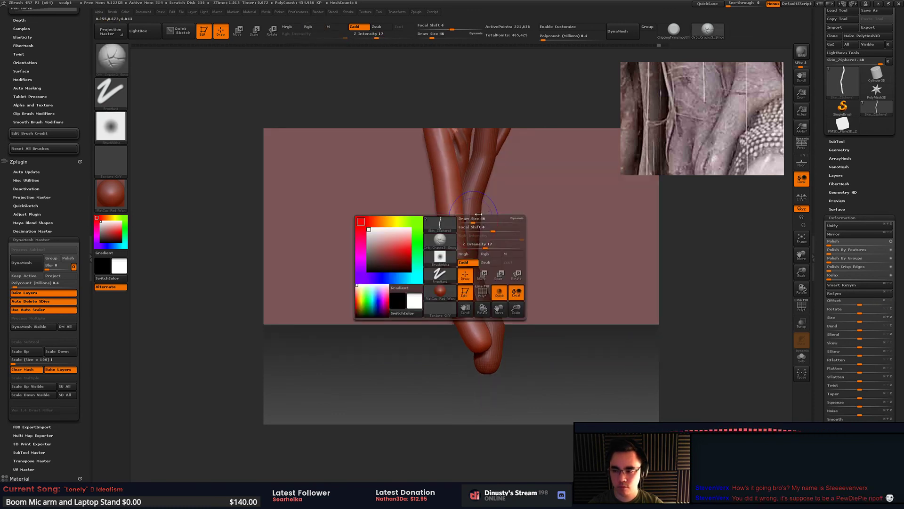
alt+right_drag(512, 179, 513, 190)
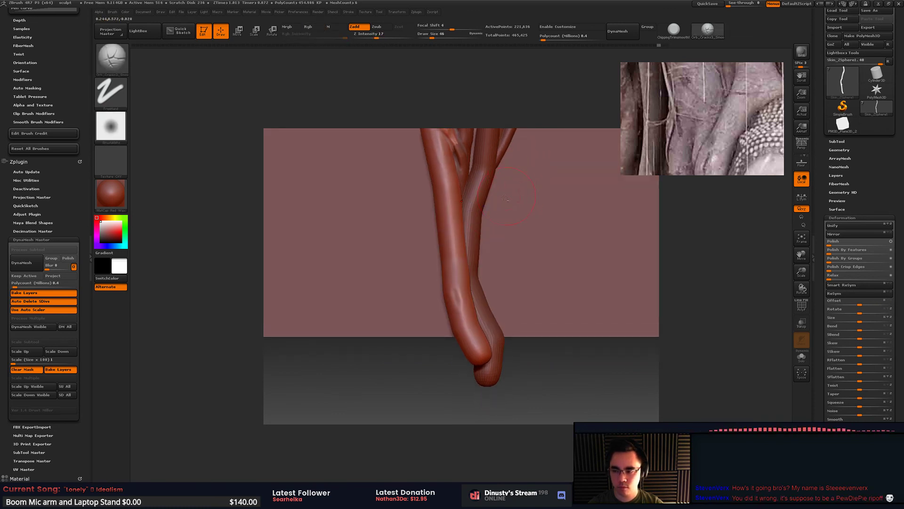
alt+right_drag(487, 223, 512, 211)
drag(512, 210, 515, 233)
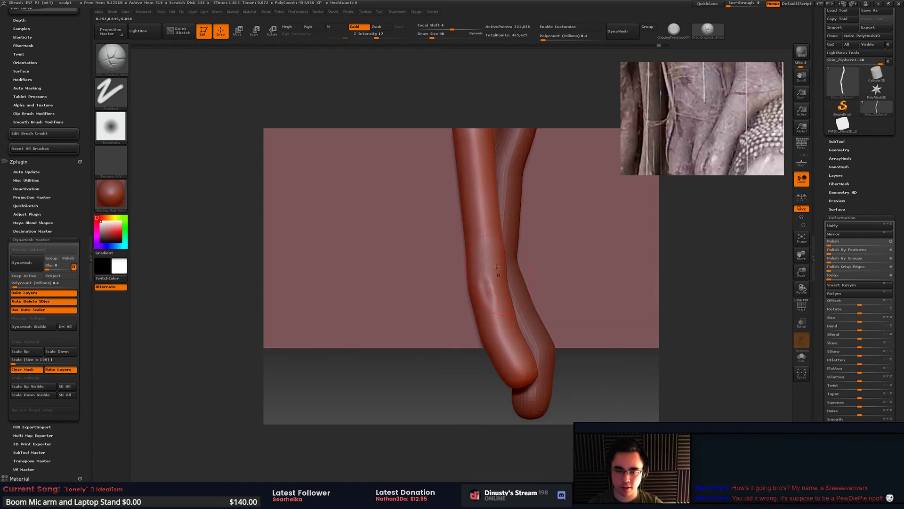
mouse_move(488, 263)
shift+mouse_down()
mouse_move(490, 282)
mouse_move(495, 276)
shift+mouse_up()
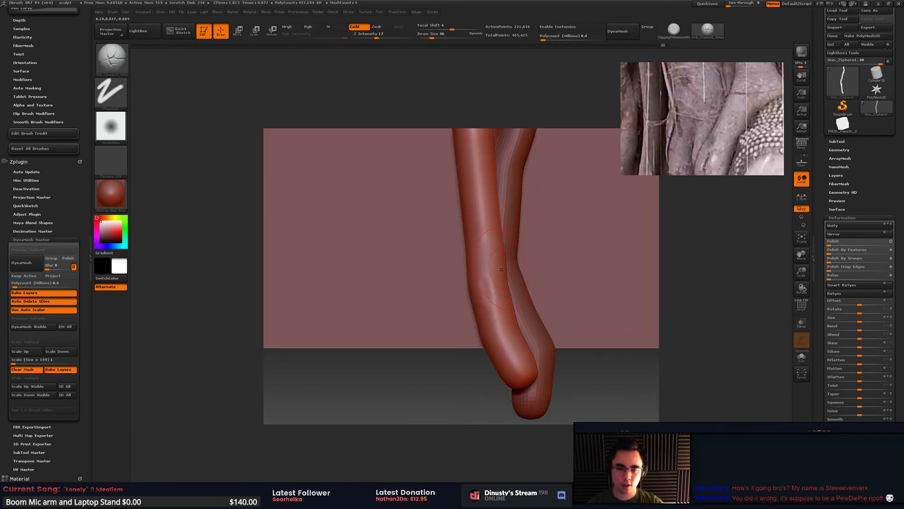
Step: Flatten the front root's lower bend with TrimDynamic, set the draw size to 25 and trim the stretch above it
key(b)
click(495, 288)
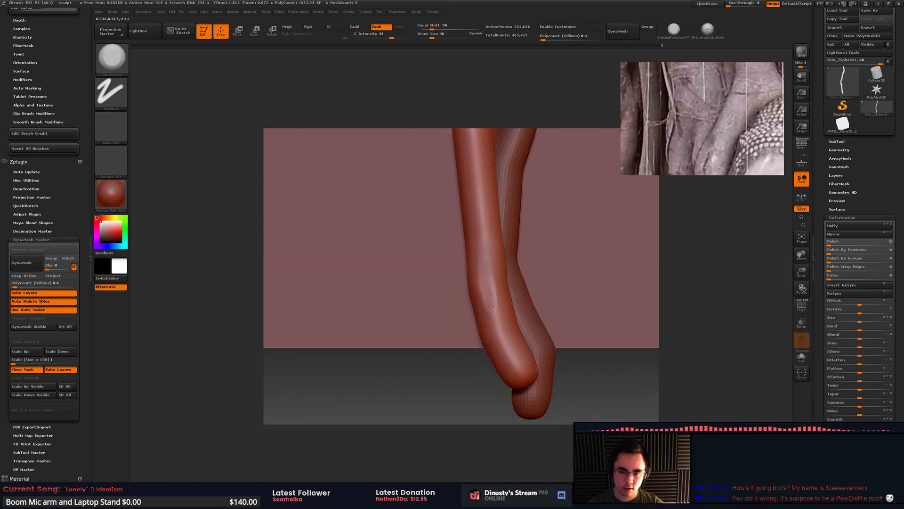
mouse_move(484, 243)
alt+right_down()
mouse_move(486, 253)
mouse_move(514, 249)
mouse_move(523, 262)
mouse_move(508, 266)
alt+right_up()
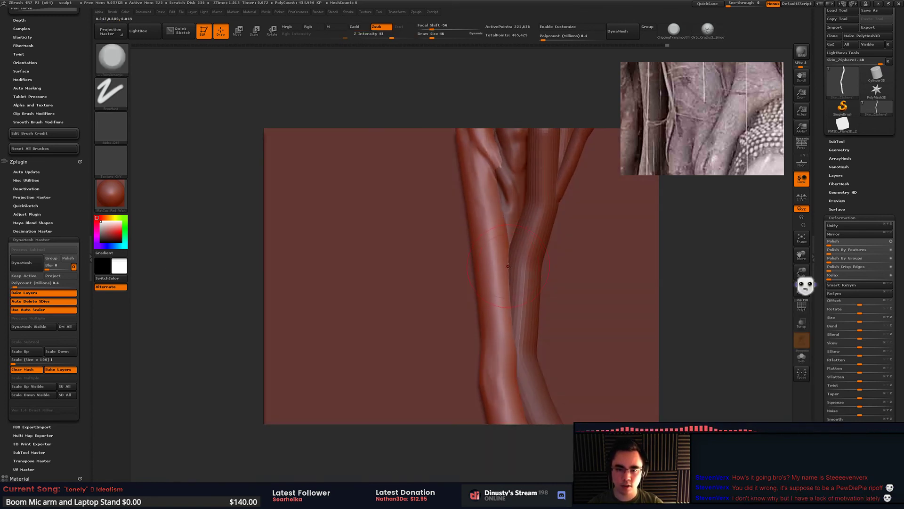
key(space)
drag(516, 266, 511, 267)
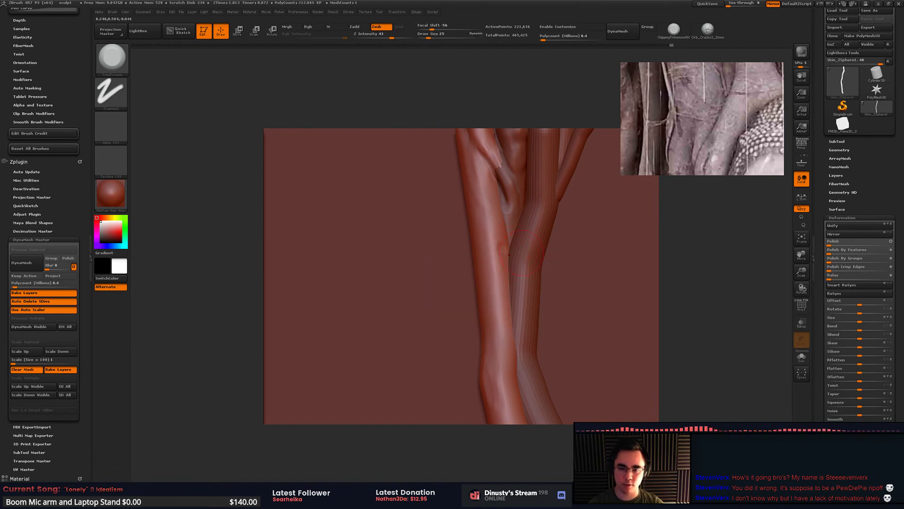
Step: Build up an uneven lengthwise ridge with the Orb clay tubes brush along the front root's inner edge and soften it
key(b)
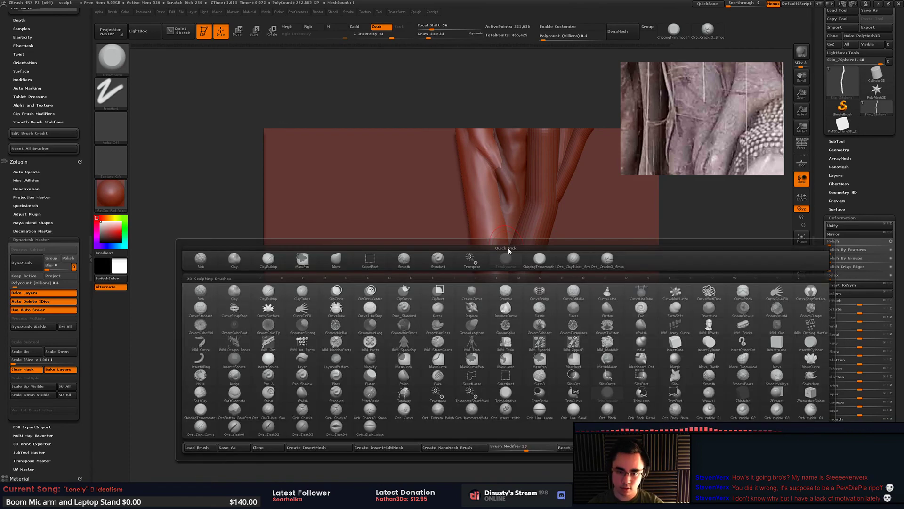
click(574, 259)
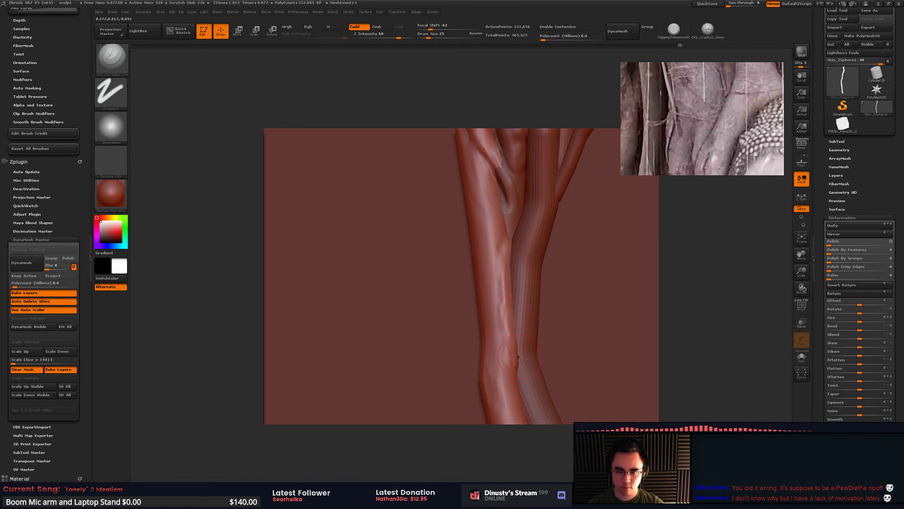
key(shift)
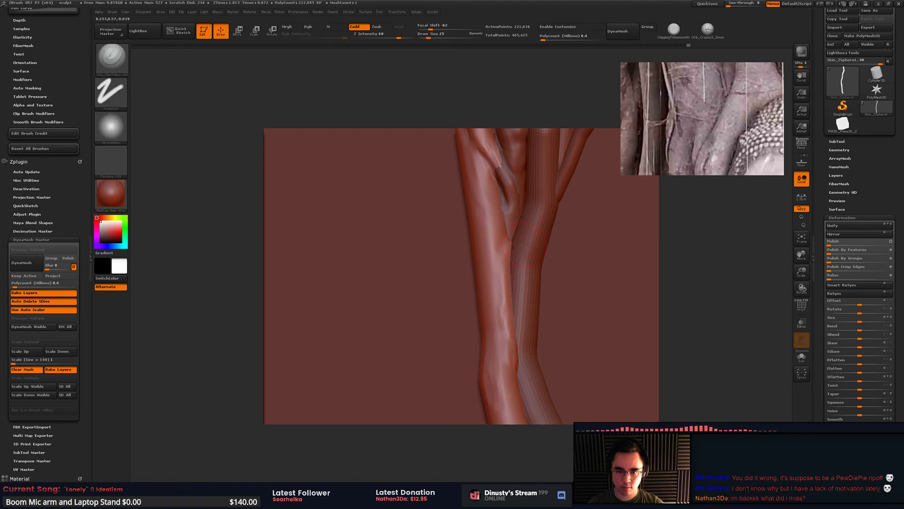
Step: Add a small knot on the front root's edge where the thin offshoot crosses behind it and smooth it in
right_drag(518, 241, 500, 238)
drag(499, 237, 466, 246)
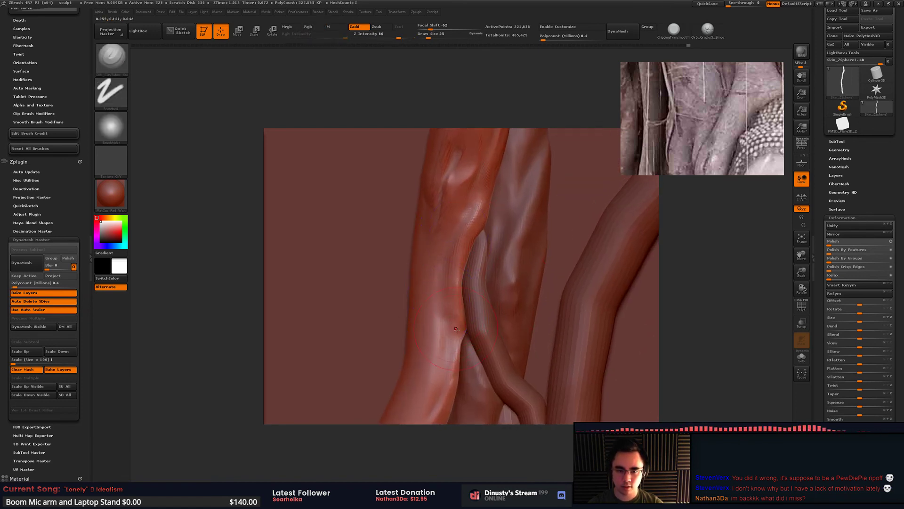
drag(459, 324, 464, 334)
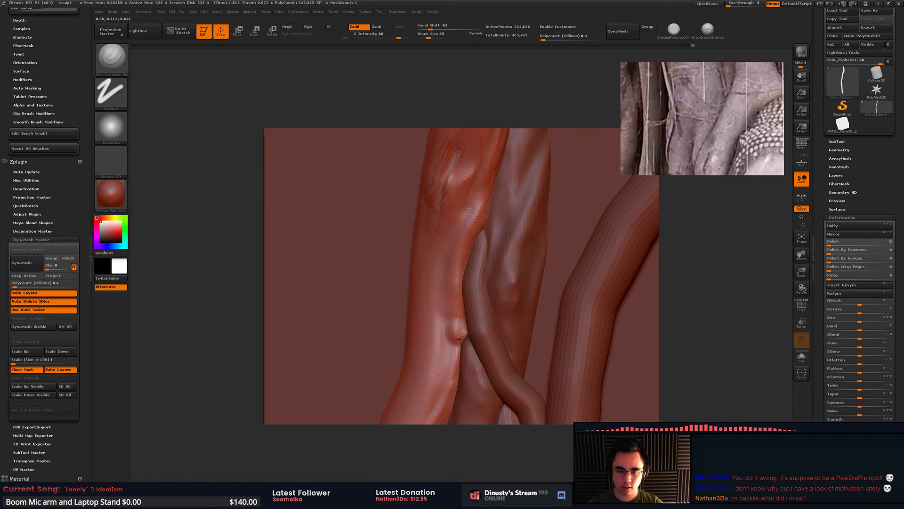
key(shift)
key(shift)
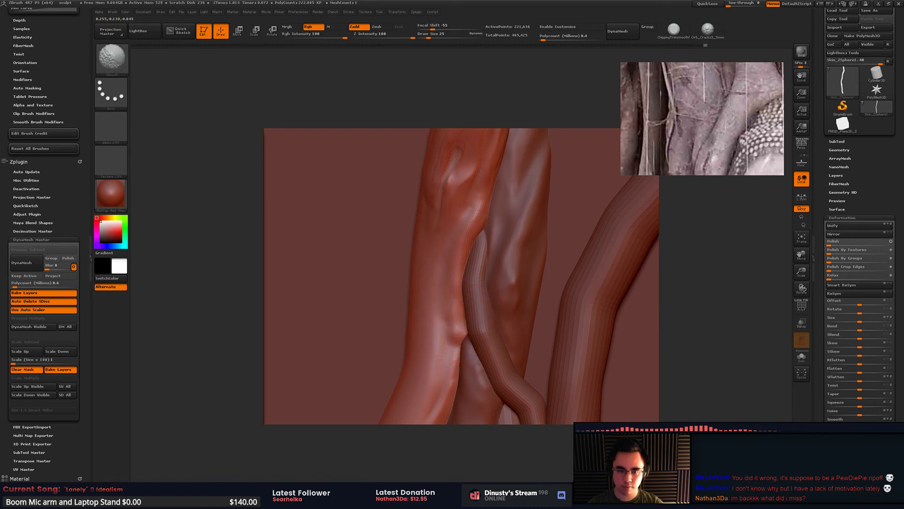
Step: Smooth the built-up ridge on the front root's lower stretch just above the bend
mouse_move(511, 185)
ctrl+right_down()
mouse_move(464, 221)
mouse_move(445, 252)
mouse_move(467, 144)
mouse_move(453, 262)
ctrl+right_up()
alt+drag(451, 265, 526, 253)
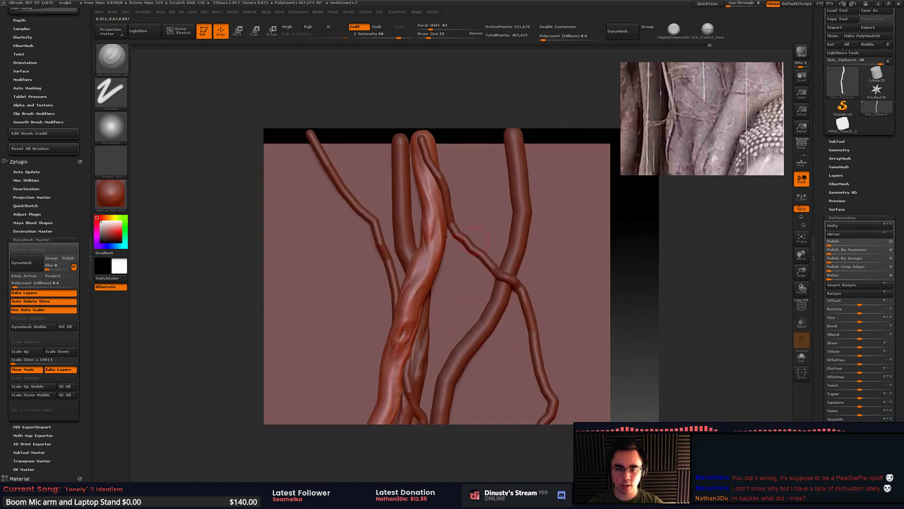
ctrl+right_drag(483, 245, 485, 275)
alt+drag(448, 244, 507, 257)
drag(507, 222, 491, 202)
ctrl+right_drag(491, 202, 502, 283)
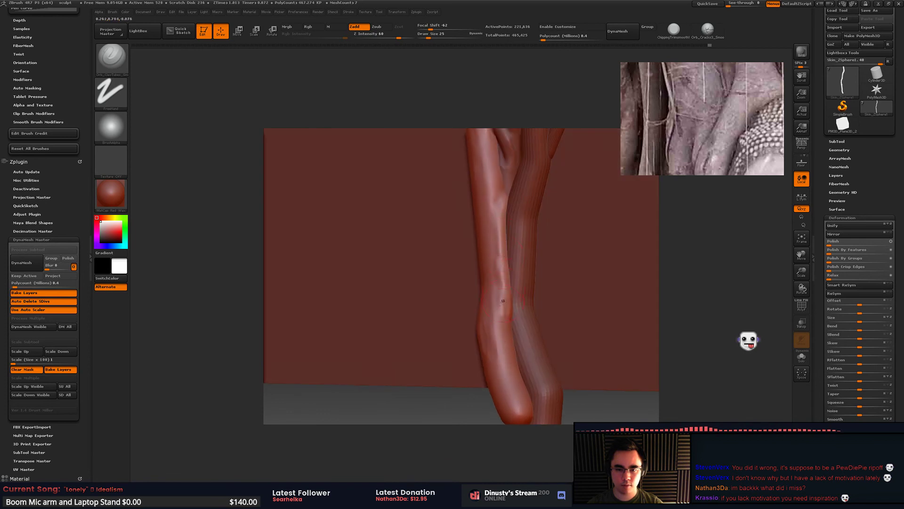
mouse_move(502, 301)
shift+mouse_down()
mouse_move(495, 256)
mouse_move(506, 269)
mouse_move(490, 258)
shift+mouse_up()
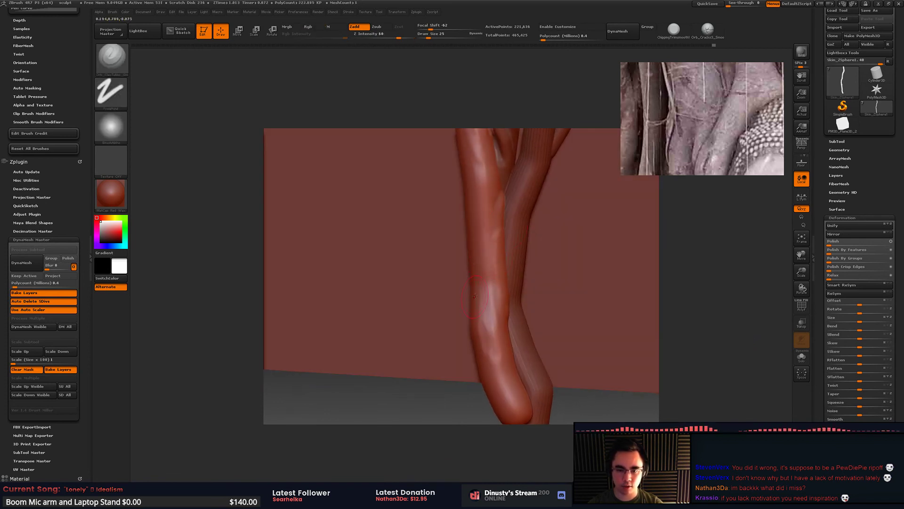
Step: Try a diagonal crease on the front root's lower bend with the Orb cracks brush and undo it
right_drag(475, 295, 493, 283)
key(v)
key(v)
key(b)
key(Escape)
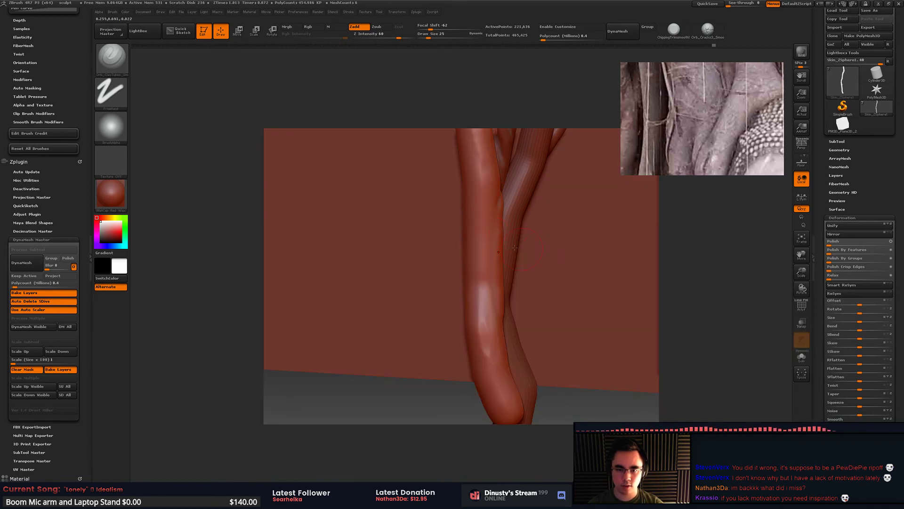
key(b)
click(611, 258)
drag(466, 282, 482, 322)
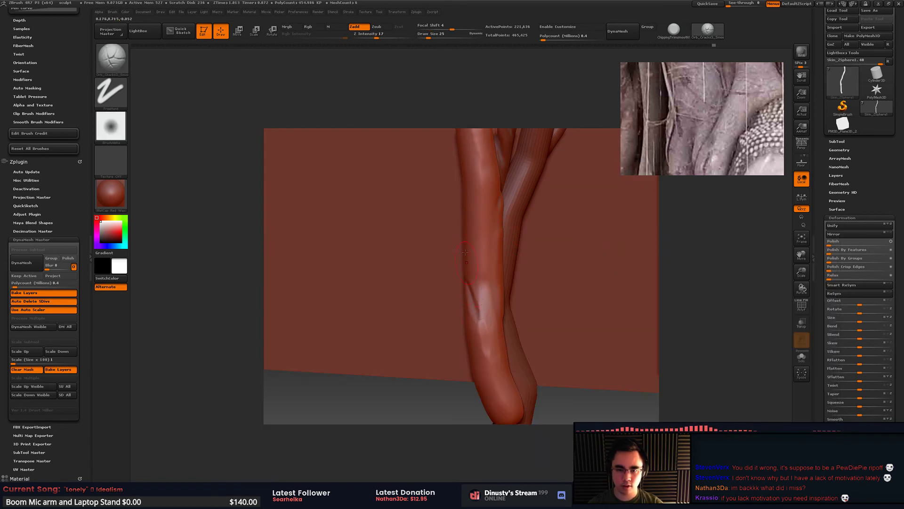
right_drag(479, 236, 468, 233)
key(ctrl+z)
Step: Try two more creases across the front root's lower stretch with an adjusted draw size and undo both
key(space)
click(486, 284)
mouse_move(472, 294)
mouse_down()
mouse_move(466, 202)
mouse_move(471, 318)
mouse_move(467, 240)
mouse_move(478, 246)
mouse_move(482, 322)
mouse_up()
key(ctrl+z)
mouse_move(476, 226)
right_down()
mouse_move(463, 217)
mouse_move(452, 281)
right_up()
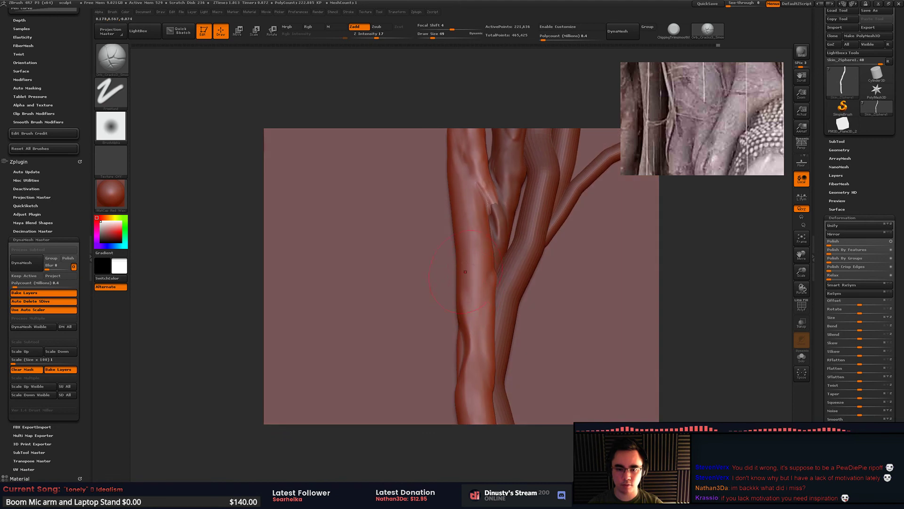
mouse_move(452, 280)
mouse_down()
mouse_move(491, 273)
mouse_move(481, 336)
mouse_move(492, 326)
mouse_up()
key(ctrl+z)
Step: Set the draw size to 33 and carve twisting lengthwise ridges and creases down the front root's lower stretch
key(space)
drag(495, 262, 478, 299)
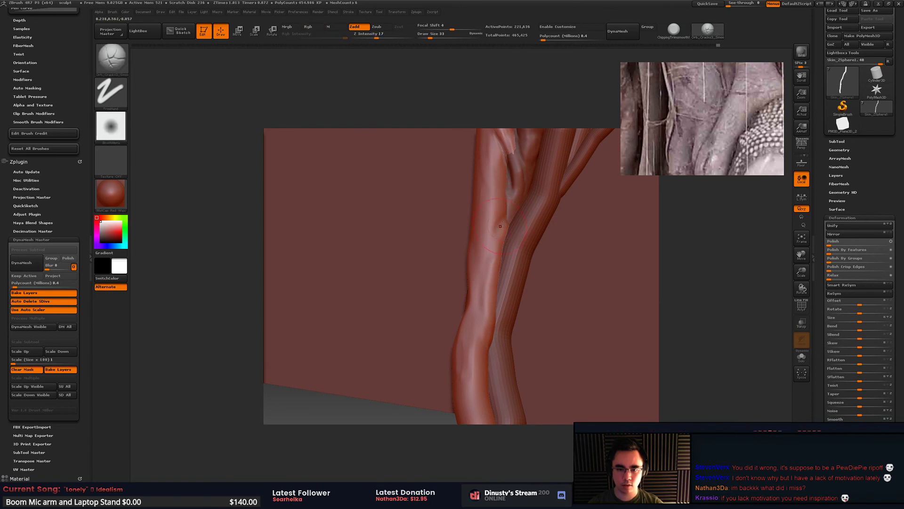
right_drag(501, 249, 500, 269)
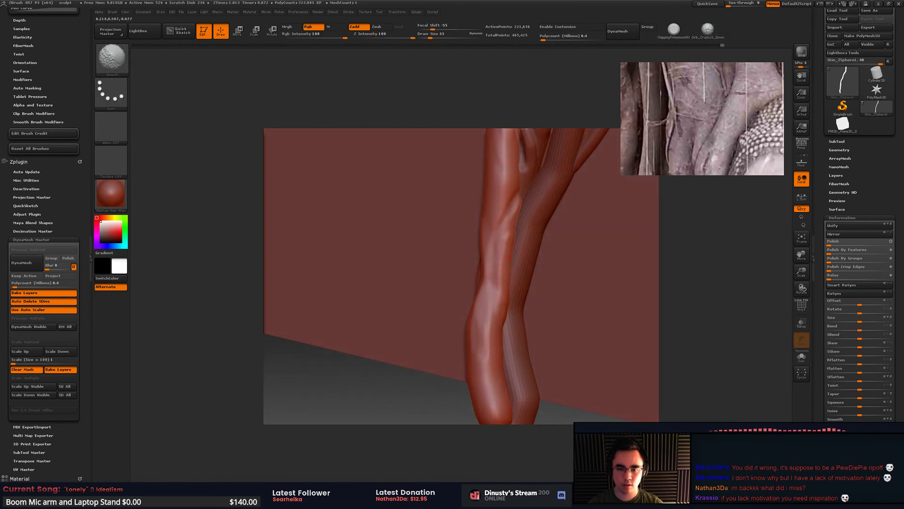
drag(500, 238, 479, 273)
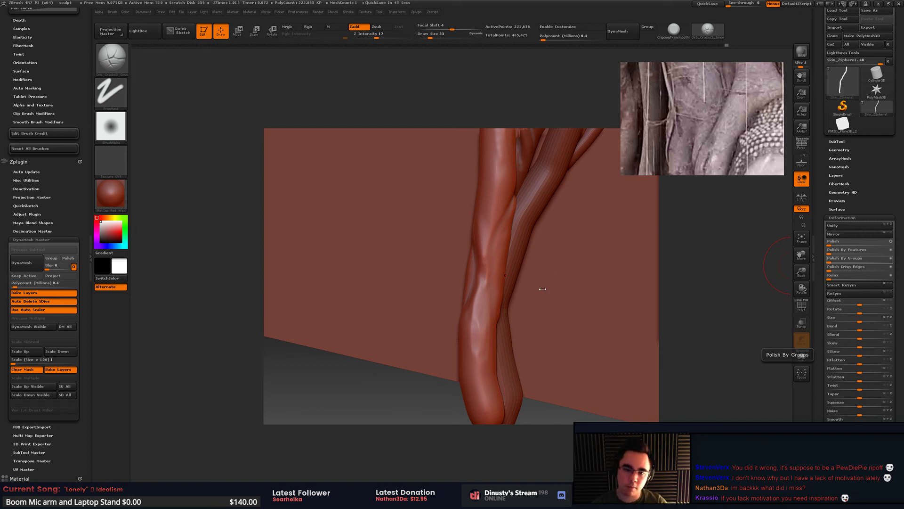
mouse_move(542, 289)
mouse_down()
mouse_move(565, 264)
mouse_move(529, 230)
mouse_move(526, 277)
mouse_move(514, 255)
mouse_up()
mouse_move(495, 304)
mouse_down()
mouse_move(511, 322)
mouse_move(549, 255)
mouse_move(516, 229)
mouse_move(545, 233)
mouse_up()
Step: Try a trim-smooth brush stroke over the ridges on the front root's lower stretch and undo it
key(b)
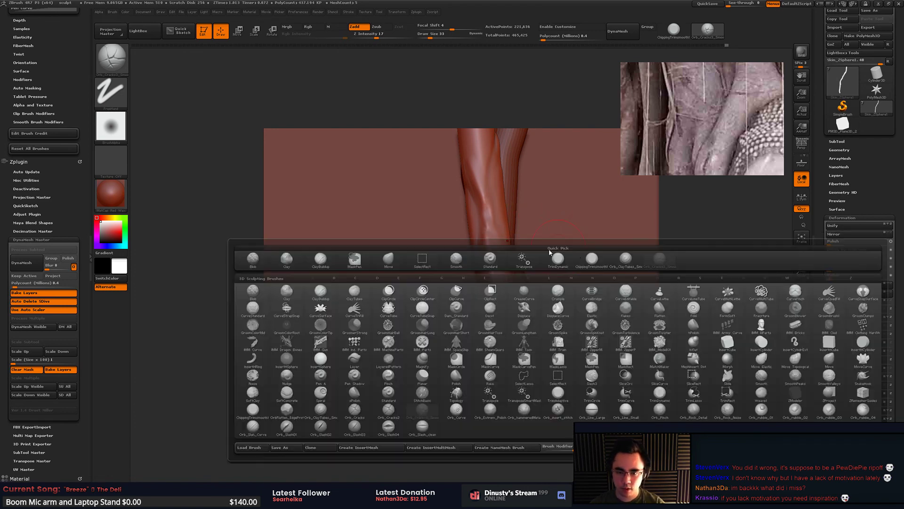
click(595, 260)
drag(489, 218, 499, 268)
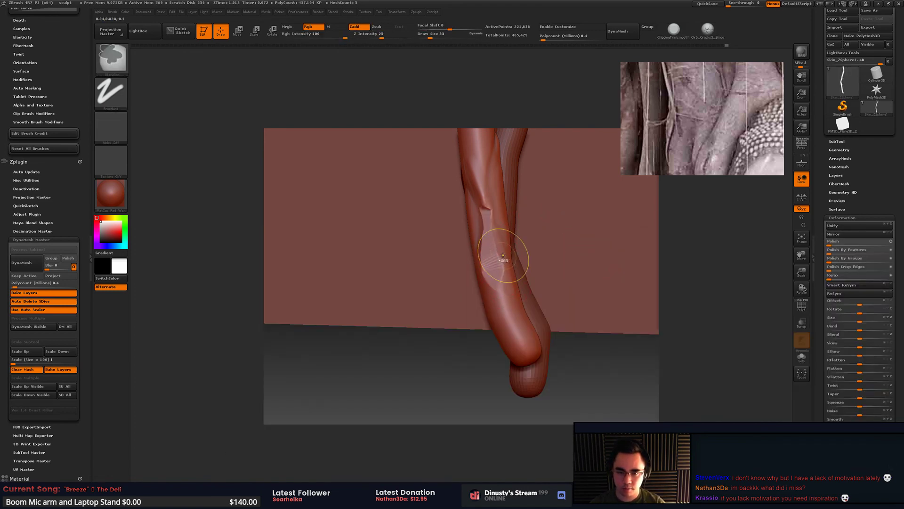
key(ctrl+z)
Step: Flatten the twisting ridges from the front root's middle down to its base with the TrimDynamic brush
key(b)
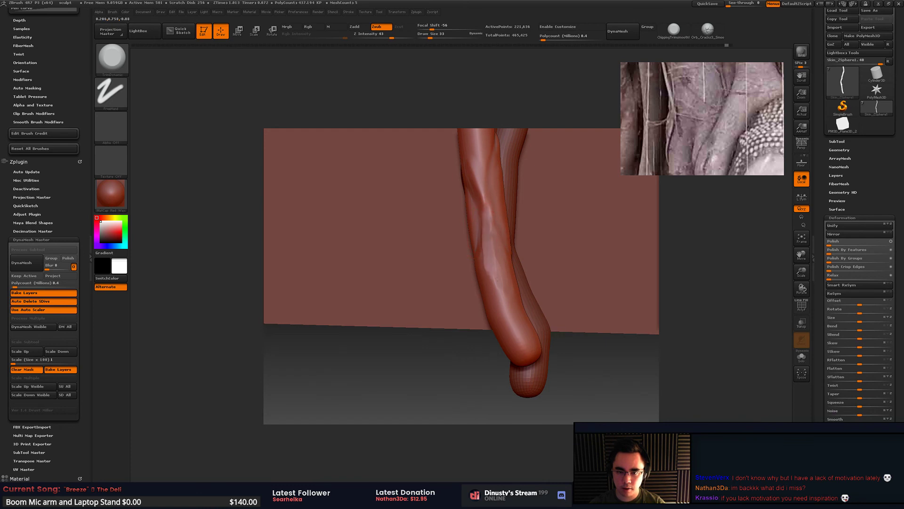
right_drag(503, 295, 493, 300)
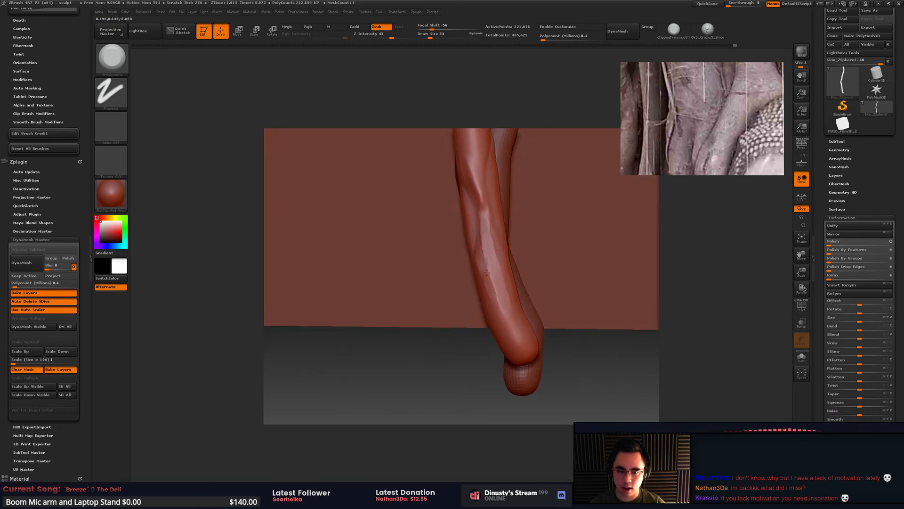
drag(494, 278, 510, 303)
mouse_move(508, 264)
alt+right_down()
mouse_move(511, 284)
mouse_move(489, 282)
mouse_move(507, 282)
alt+right_up()
alt+right_drag(504, 205, 512, 271)
drag(512, 270, 502, 287)
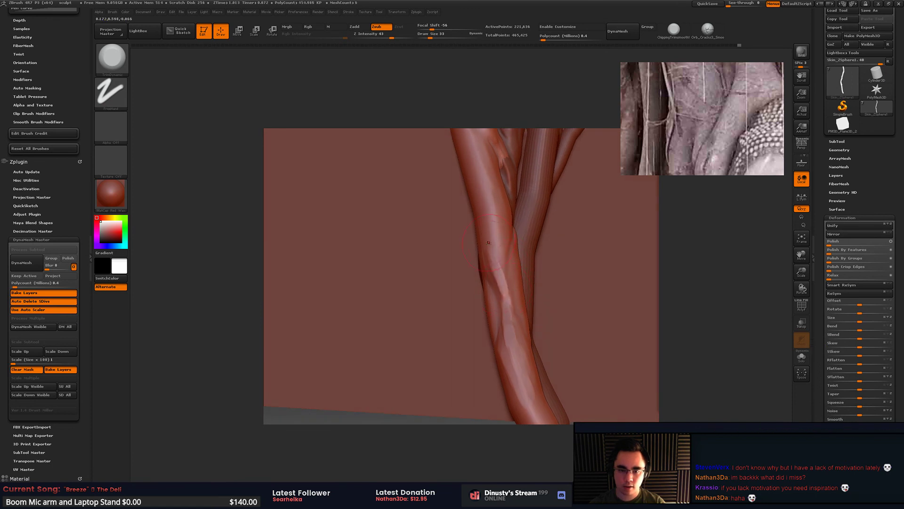
Step: Smooth the hard edges of the twisting ridges and trim soft planes around the front root's lower bend
key(shift)
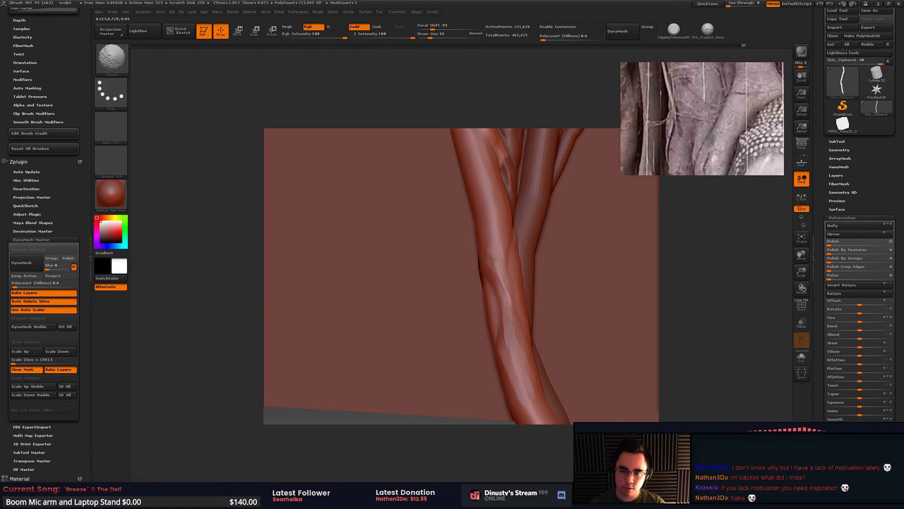
alt+right_drag(502, 292, 493, 255)
mouse_move(502, 252)
mouse_down()
mouse_move(491, 247)
mouse_move(504, 253)
mouse_move(493, 258)
mouse_up()
key(shift)
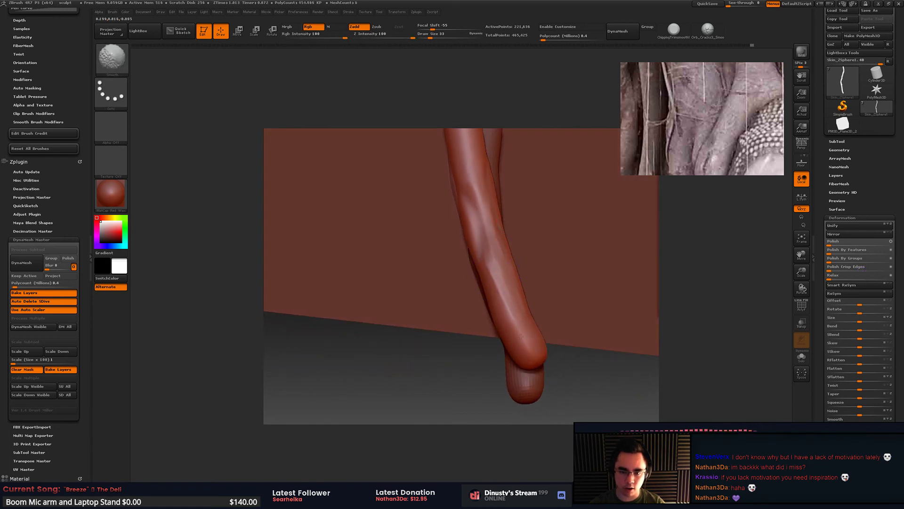
right_drag(521, 336, 514, 302)
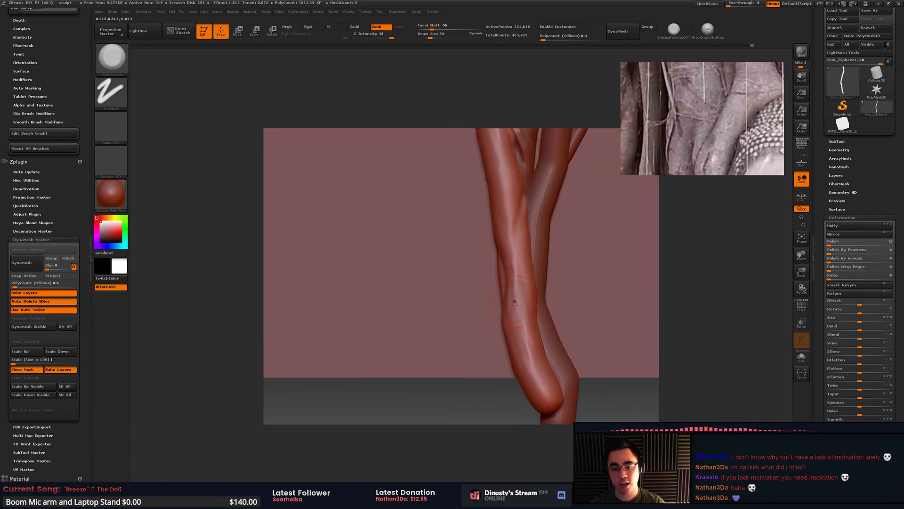
mouse_move(514, 302)
mouse_down()
mouse_move(492, 241)
mouse_move(510, 282)
mouse_up()
key(shift)
mouse_move(498, 232)
mouse_down()
mouse_move(513, 296)
mouse_move(527, 309)
mouse_move(513, 235)
mouse_move(529, 296)
mouse_move(518, 254)
mouse_move(515, 278)
mouse_up()
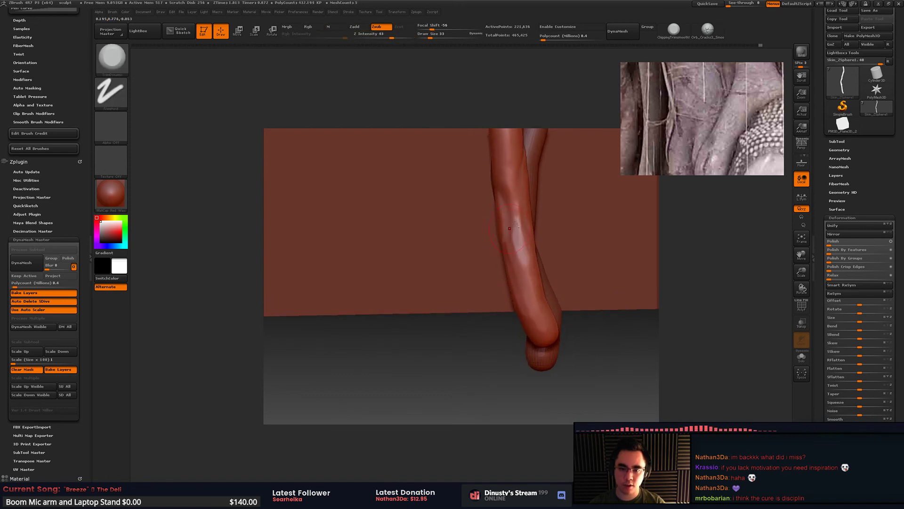
Step: Check the whole root cluster, then trim the remaining bumps along the front root's lower stretch into softer planes
mouse_move(510, 179)
alt+mouse_down()
mouse_move(501, 264)
mouse_move(500, 231)
alt+mouse_up()
mouse_move(499, 231)
alt+right_down()
mouse_move(499, 264)
mouse_move(489, 207)
mouse_move(504, 203)
alt+right_up()
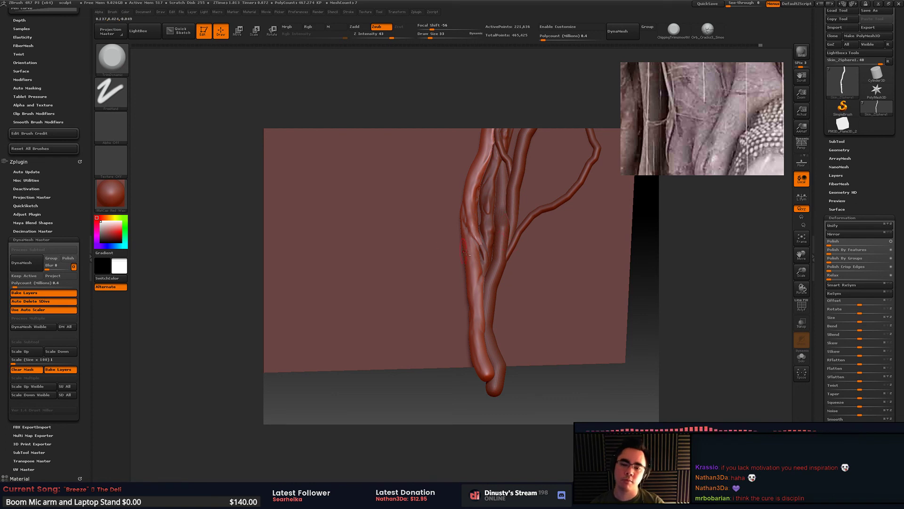
alt+right_drag(510, 282, 529, 247)
drag(530, 248, 510, 260)
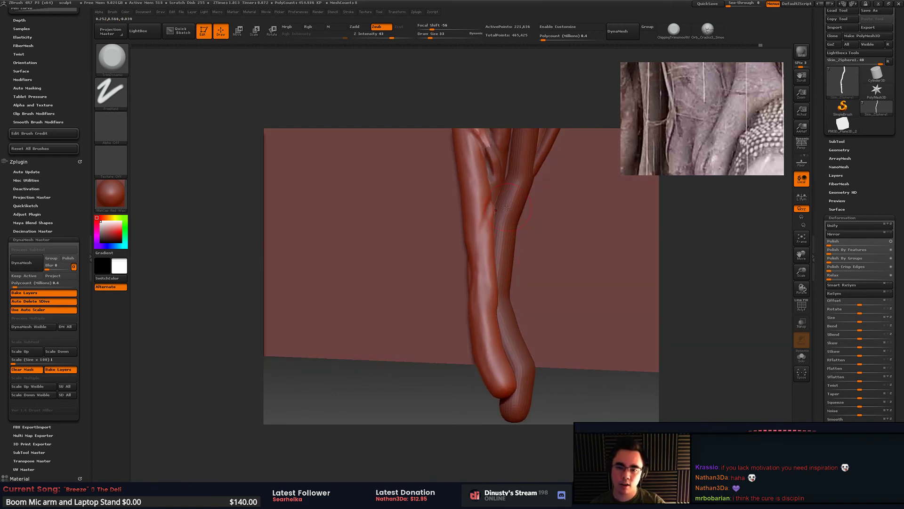
key(space)
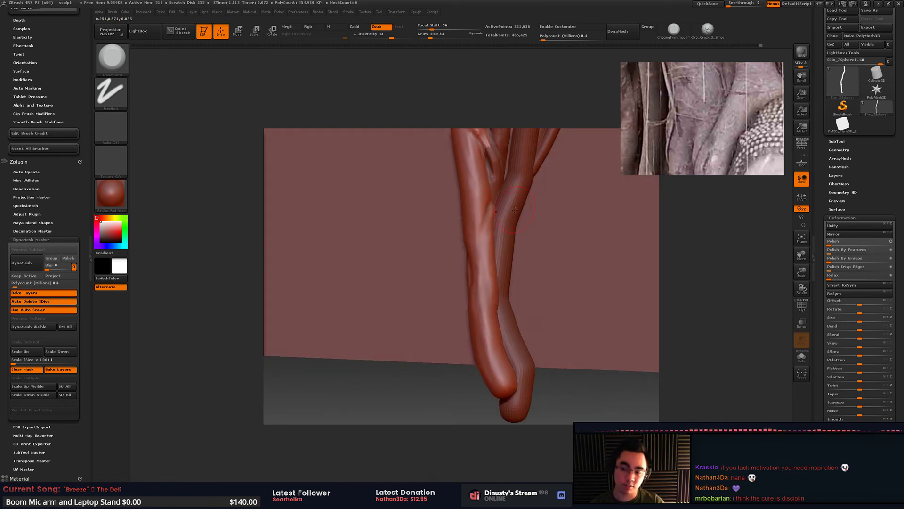
alt+right_drag(511, 212, 527, 196)
mouse_move(527, 196)
mouse_down()
mouse_move(523, 235)
mouse_move(492, 252)
mouse_move(492, 236)
mouse_move(495, 280)
mouse_up()
key(alt)
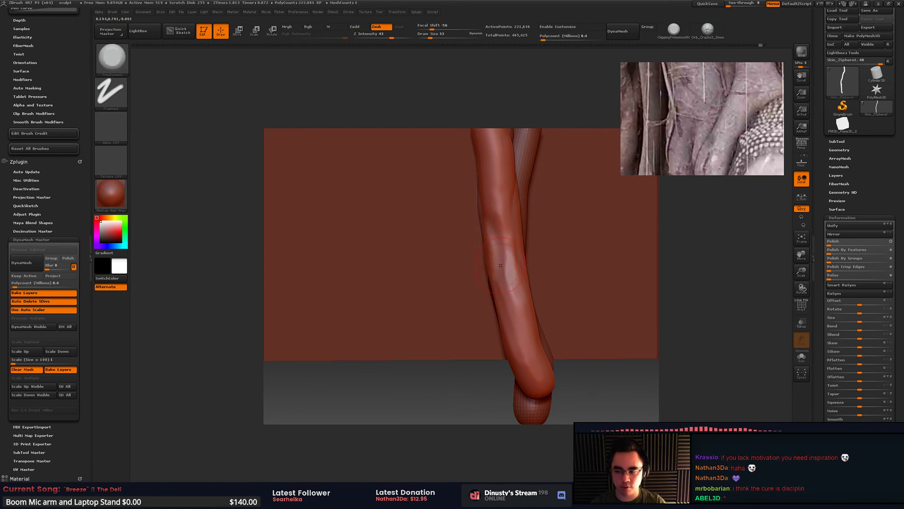
drag(494, 243, 505, 218)
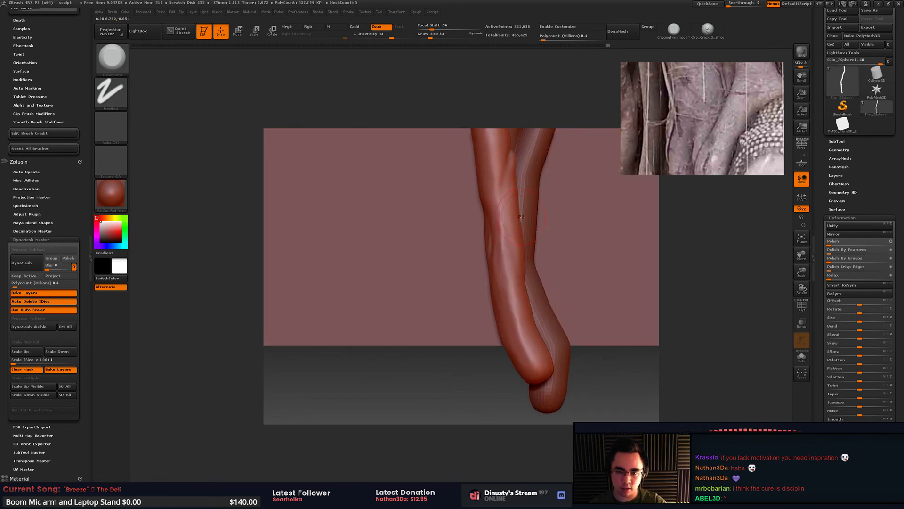
Step: Sculpt another lengthwise crease with the Orb cracks brush along the front root's inner edge above the base
key(b)
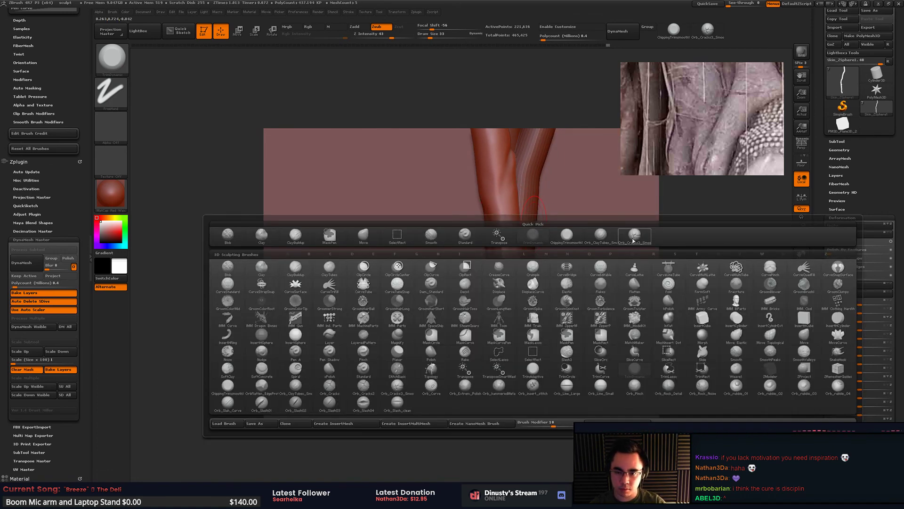
click(515, 255)
right_drag(515, 255, 519, 255)
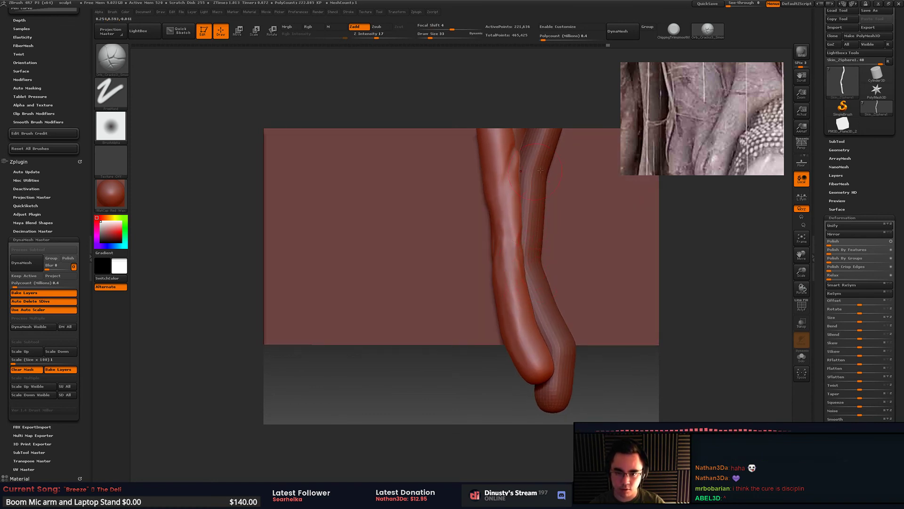
drag(522, 266, 518, 225)
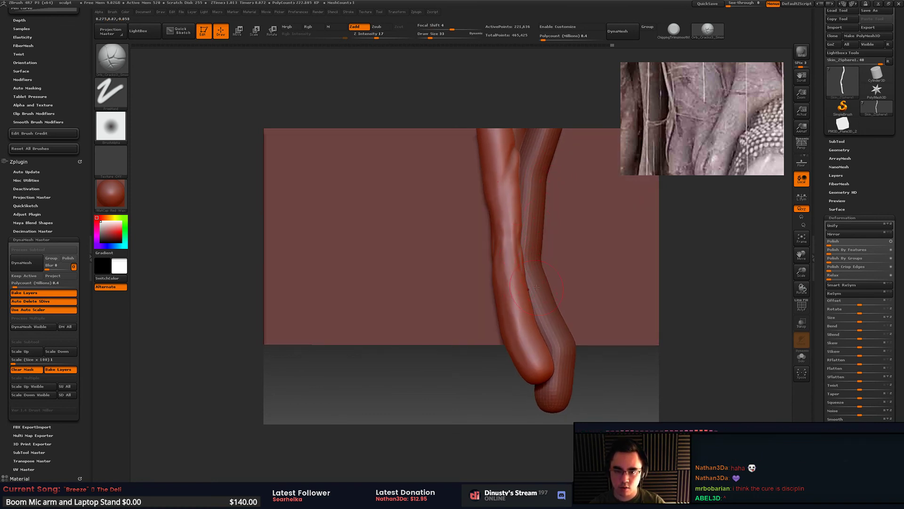
Step: Undo the last three strokes on the front root's lower stretch and redo two of them
right_drag(545, 215, 541, 219)
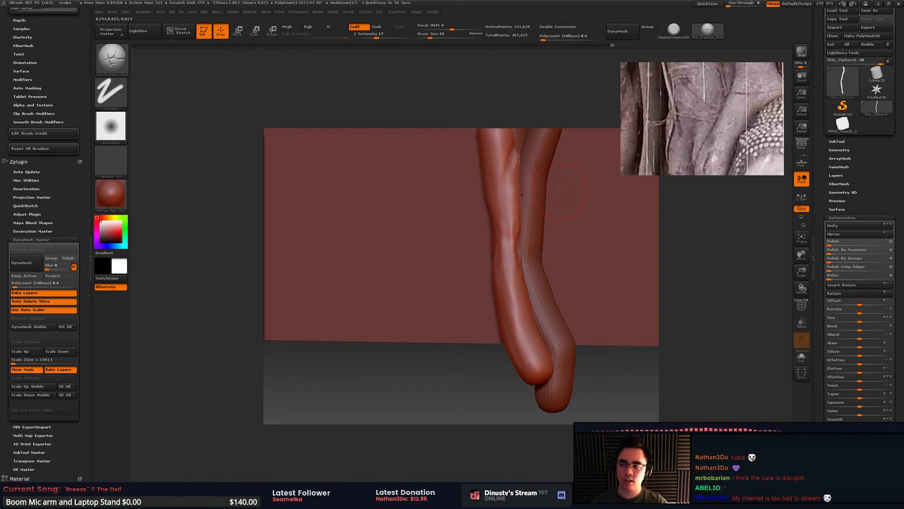
mouse_move(644, 204)
mouse_down()
mouse_move(607, 199)
mouse_move(583, 215)
mouse_up()
key(ctrl+z)
key(ctrl+z)
key(ctrl+z)
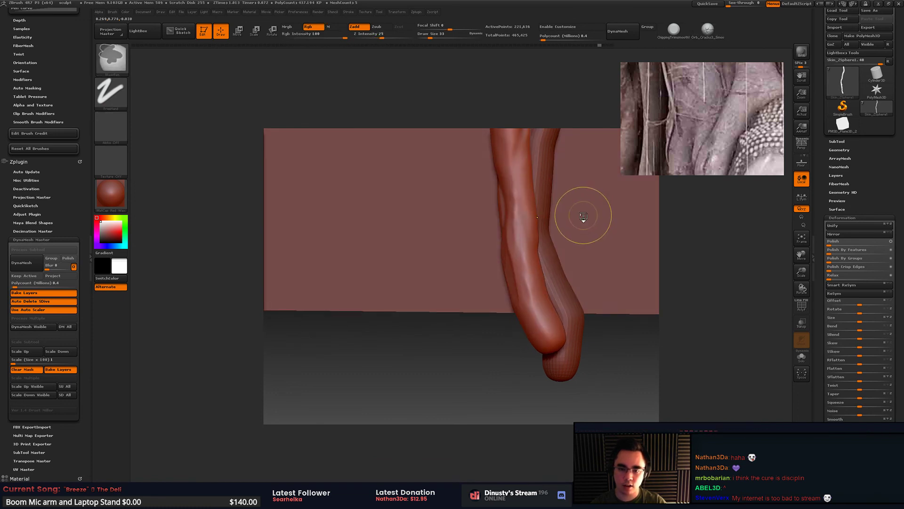
key(ctrl+shift+z)
key(ctrl+shift+z)
Step: Sculpt lengthwise creases along the front root's middle with the Orb cracks brush and smooth the harsh one on its outer side
mouse_move(576, 217)
alt+mouse_down()
mouse_move(566, 226)
mouse_move(579, 225)
mouse_move(571, 247)
mouse_move(517, 247)
mouse_move(520, 266)
mouse_move(529, 239)
mouse_move(520, 269)
alt+mouse_up()
drag(520, 269, 577, 204)
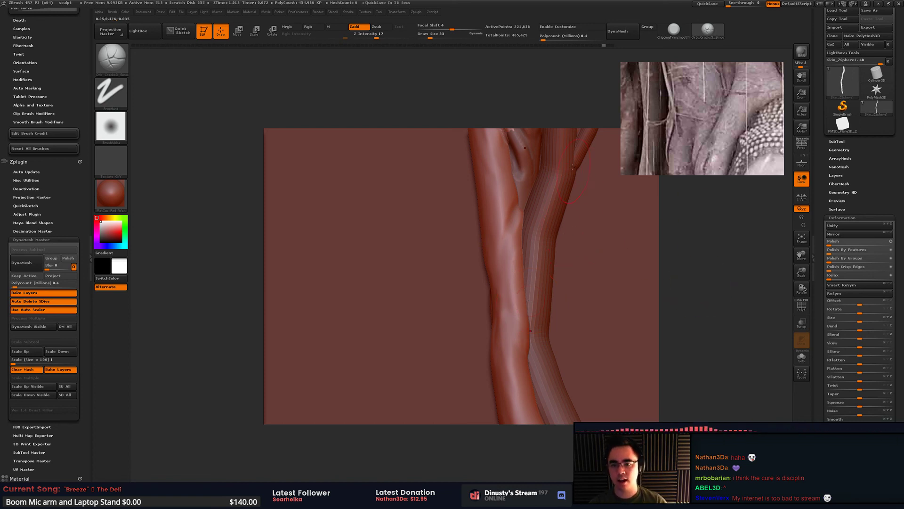
alt+drag(558, 191, 574, 138)
mouse_move(542, 207)
mouse_down()
mouse_move(567, 212)
mouse_move(551, 214)
mouse_move(511, 269)
mouse_up()
drag(464, 235, 487, 236)
drag(501, 225, 511, 284)
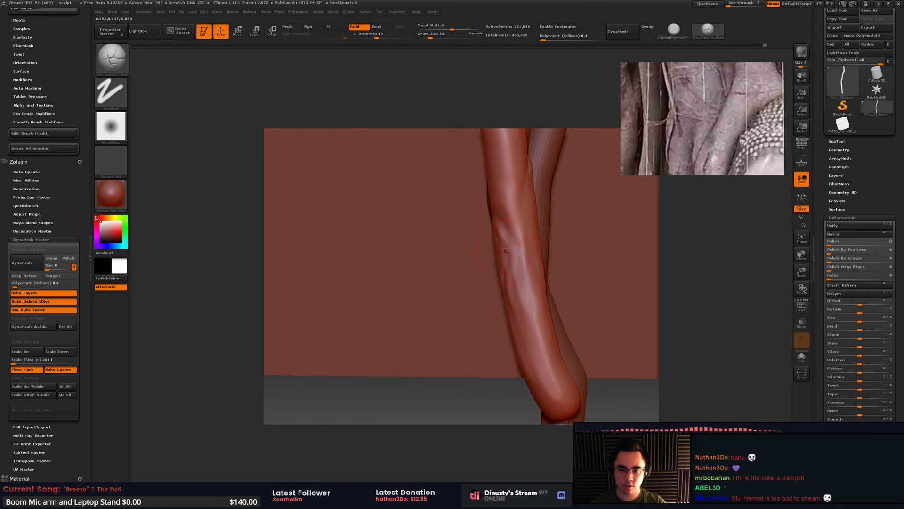
key(shift)
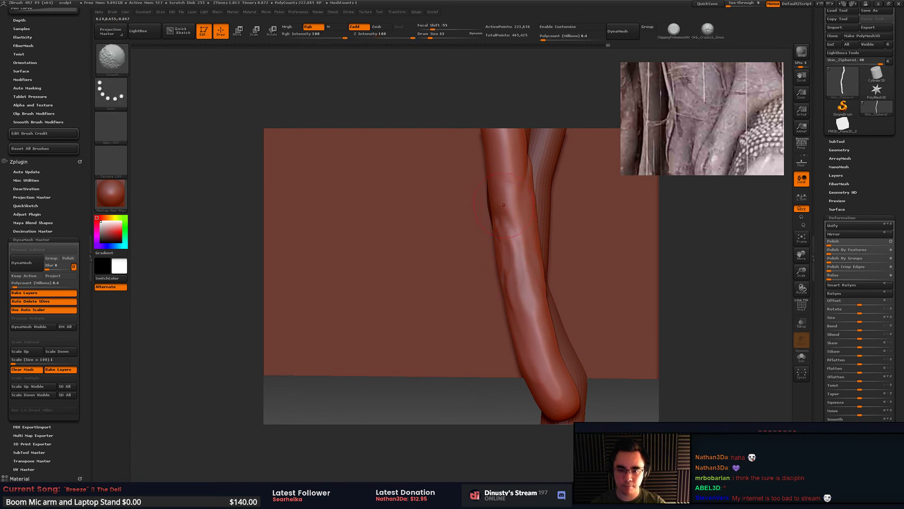
drag(508, 206, 513, 235)
key(shift)
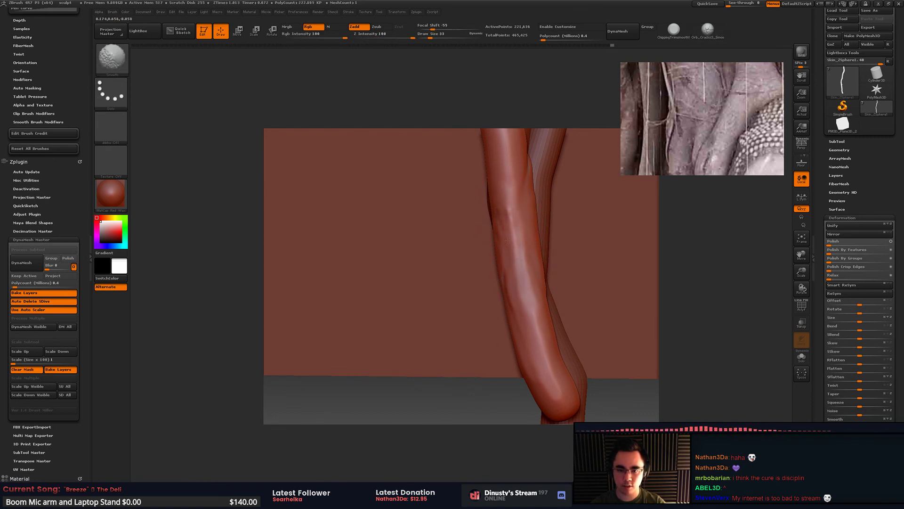
mouse_move(452, 235)
mouse_down()
mouse_move(464, 236)
mouse_move(452, 255)
mouse_move(454, 222)
mouse_up()
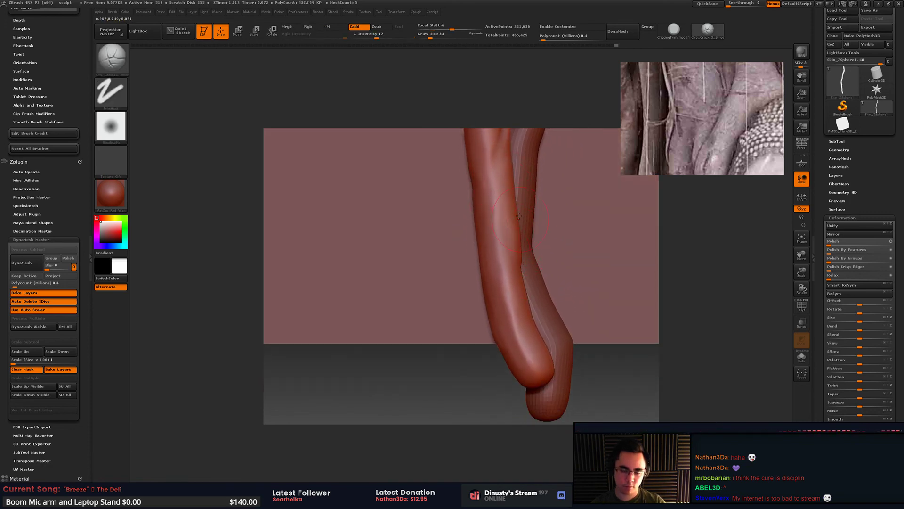
Step: Carve a twisting crease into the front root's inner side above the lower bend and smooth its upper end
key(b)
key(d)
key(s)
drag(520, 264, 509, 294)
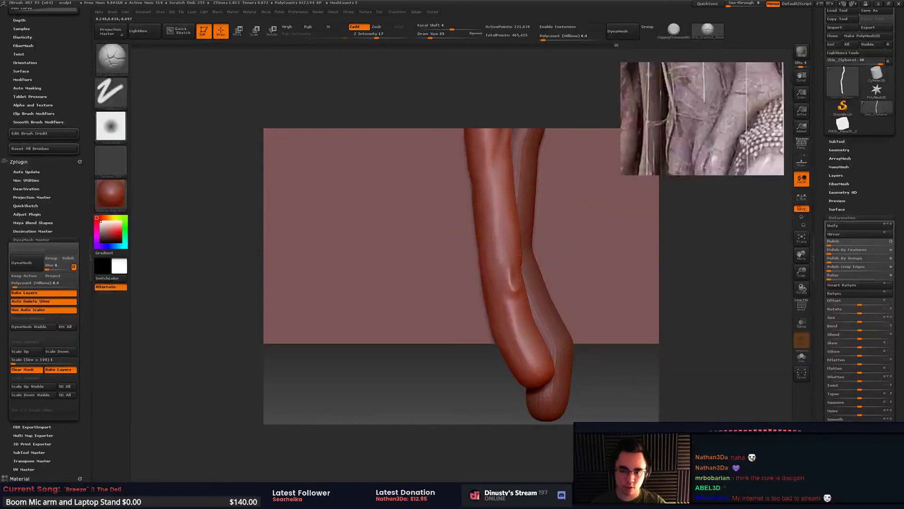
key(ctrl+z)
drag(505, 231, 512, 302)
drag(510, 249, 511, 287)
mouse_move(510, 279)
right_down()
mouse_move(521, 275)
mouse_move(527, 314)
right_up()
alt+right_drag(495, 235, 498, 302)
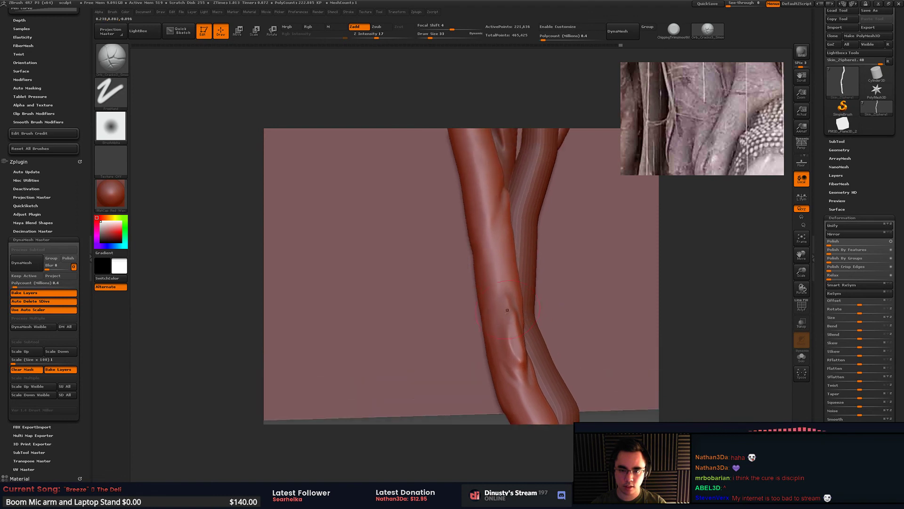
right_click(499, 302)
shift+drag(507, 278, 514, 306)
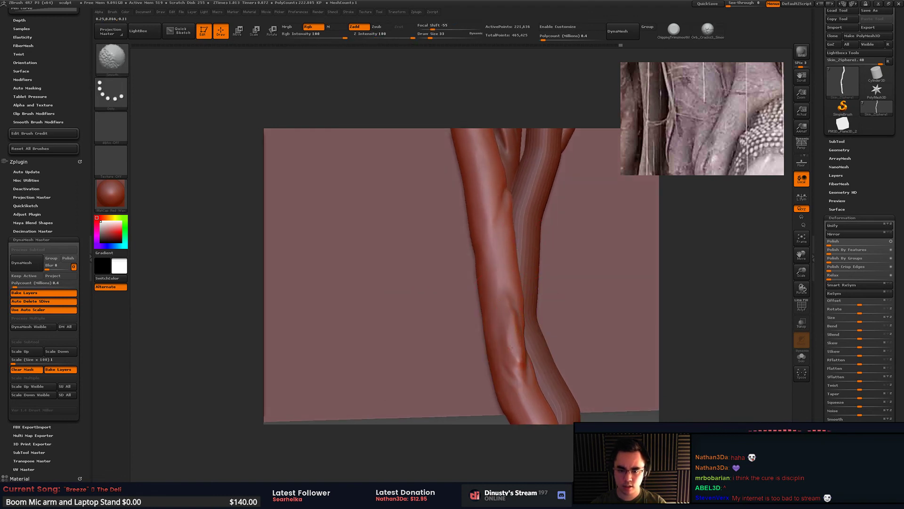
Step: Switch to the TrimDynamic brush and flatten the new crease's ridges along the front root's lower stretch
key(b)
click(541, 310)
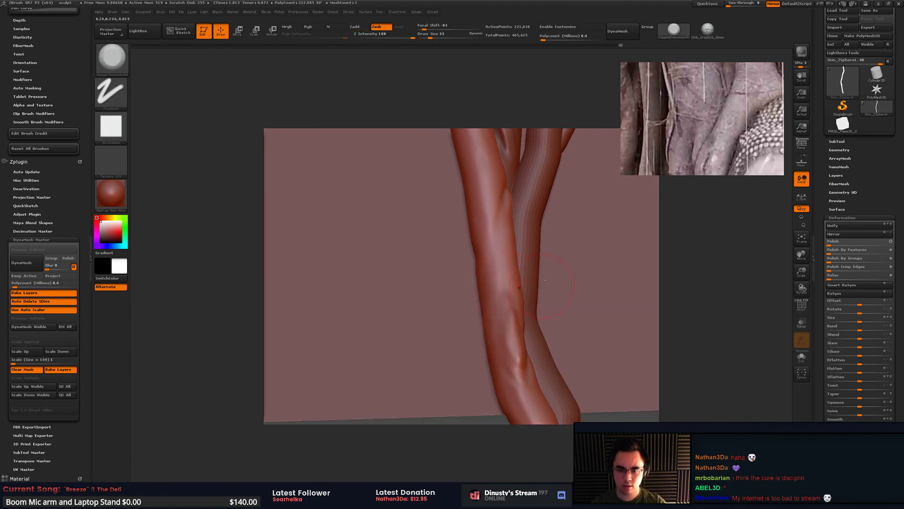
mouse_move(545, 280)
mouse_down()
mouse_move(523, 263)
mouse_move(491, 301)
mouse_move(497, 273)
mouse_move(484, 287)
mouse_up()
key(b)
click(518, 259)
right_drag(496, 213, 491, 250)
drag(491, 250, 490, 328)
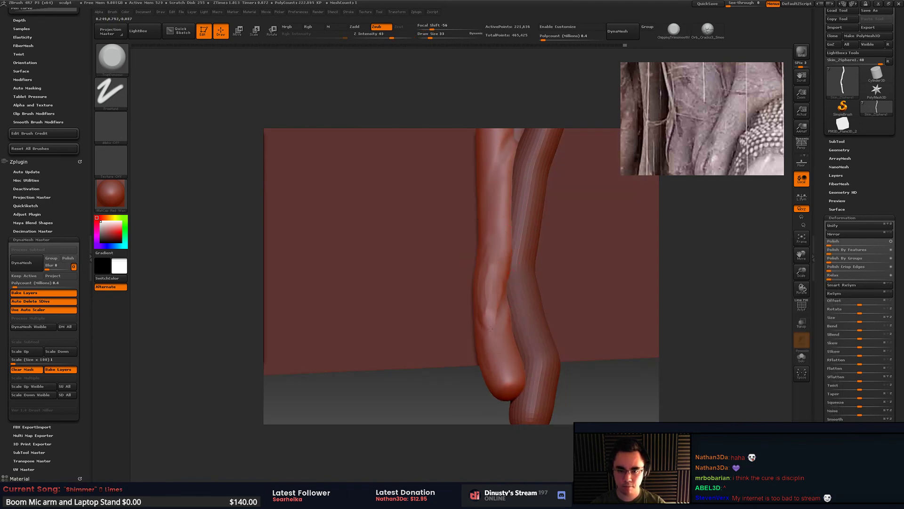
Step: Undo the trim stroke near the front root's base and trim its outer side with a smaller brush size
right_drag(512, 314, 490, 317)
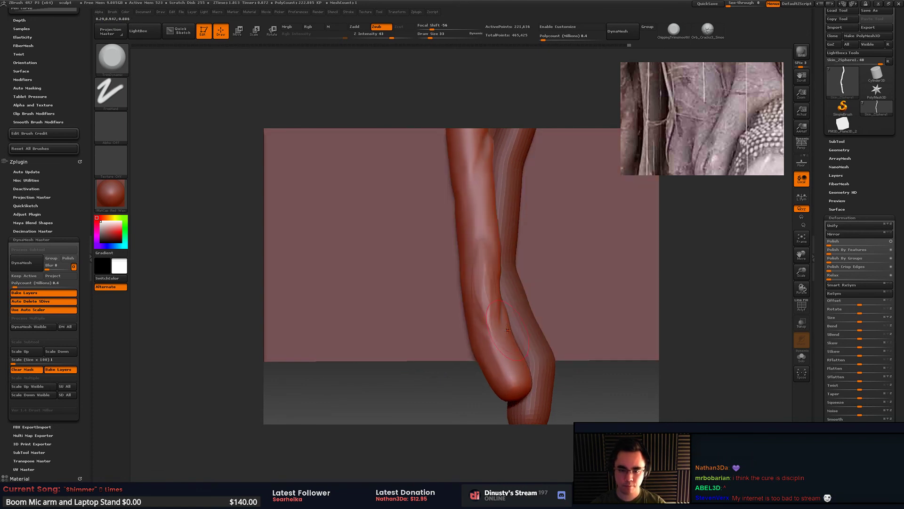
mouse_move(501, 347)
mouse_down()
mouse_move(510, 369)
mouse_move(518, 358)
mouse_move(521, 368)
mouse_move(481, 328)
mouse_up()
key(ctrl+z)
key(space)
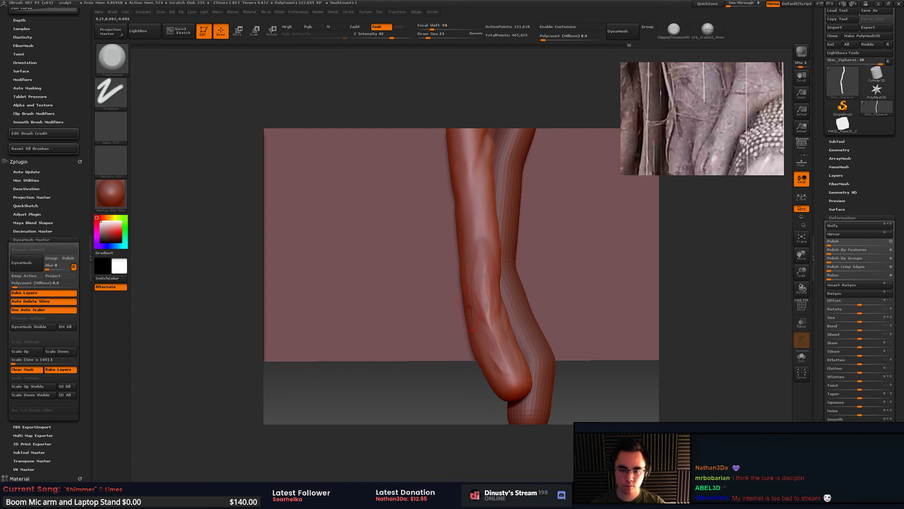
right_drag(472, 313, 456, 306)
mouse_move(456, 298)
mouse_down()
mouse_move(449, 240)
mouse_move(459, 221)
mouse_up()
Step: Push the front root's outer silhouette inward and outward below the fork with the Move brush at draw size 44
mouse_move(473, 260)
ctrl+right_down()
mouse_move(468, 231)
mouse_move(471, 302)
ctrl+right_up()
right_drag(471, 301, 495, 311)
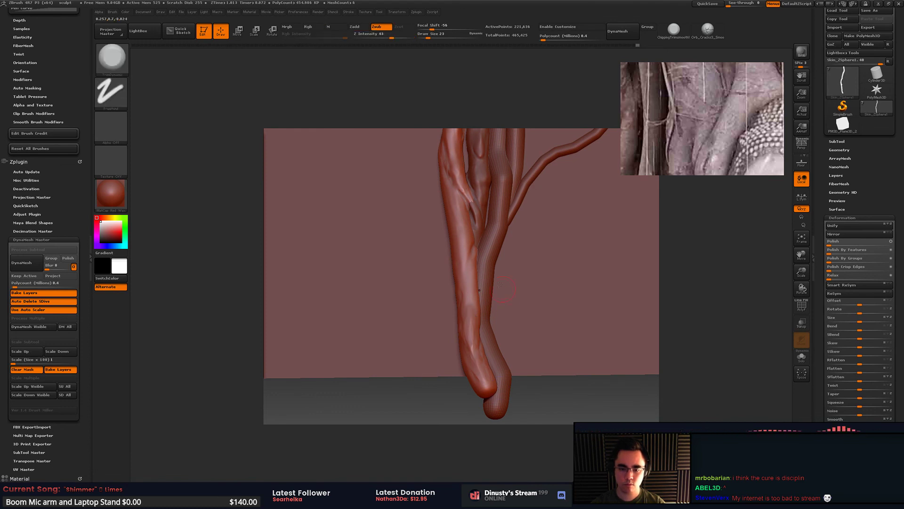
ctrl+right_drag(486, 378, 488, 283)
mouse_move(488, 222)
shift+right_down()
mouse_move(491, 202)
mouse_move(498, 315)
shift+right_up()
alt+right_drag(511, 198, 490, 243)
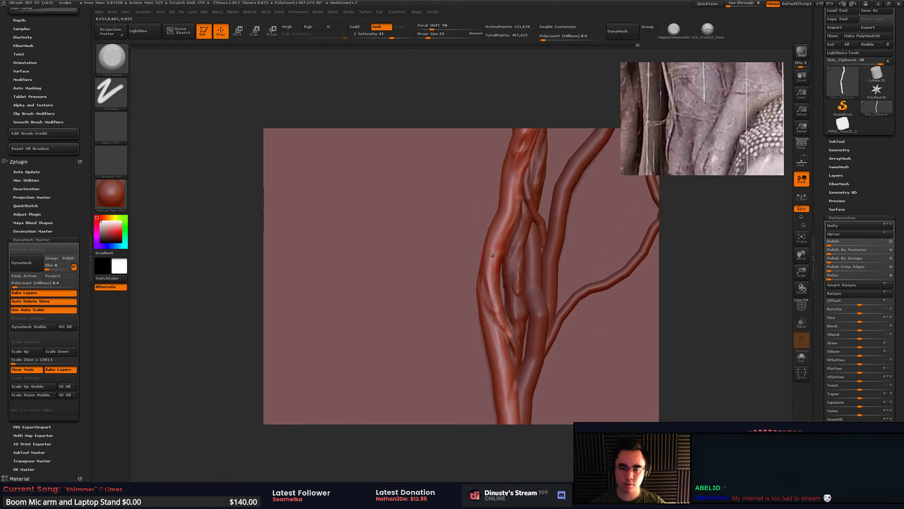
mouse_move(486, 316)
alt+right_down()
mouse_move(489, 231)
mouse_move(491, 256)
mouse_move(500, 229)
mouse_move(543, 188)
alt+right_up()
key(b)
key(m)
key(v)
key(space)
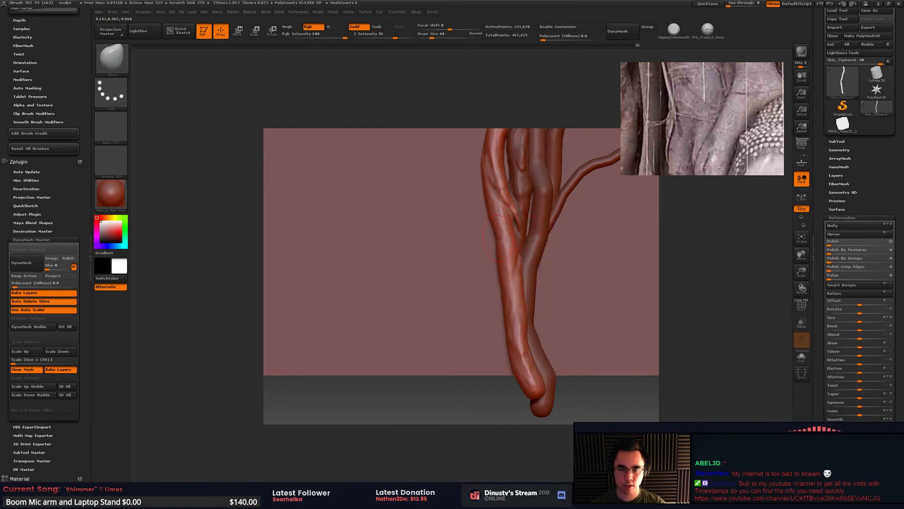
drag(497, 238, 503, 275)
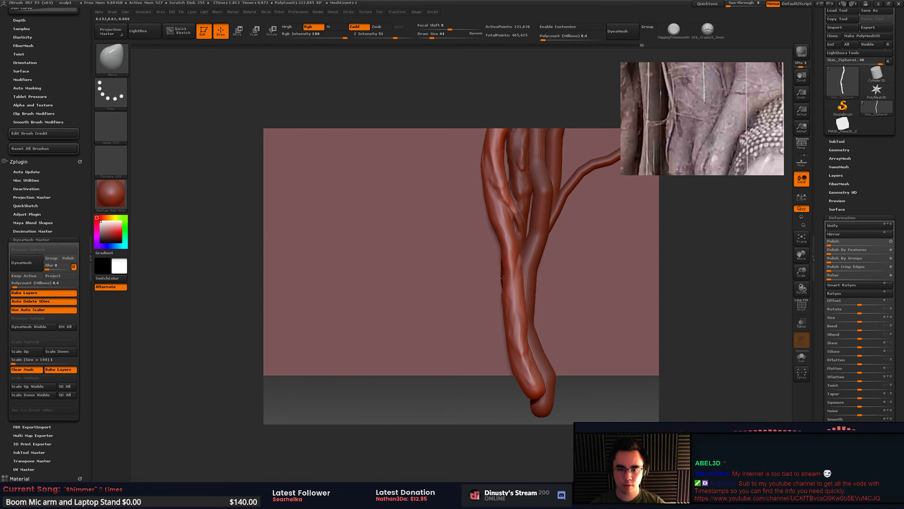
drag(507, 309, 507, 311)
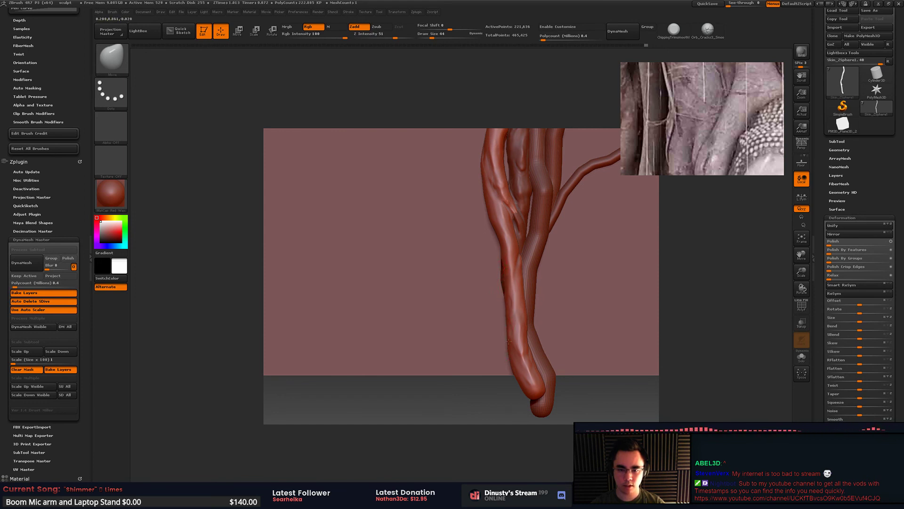
drag(514, 373, 518, 355)
Step: Enlarge the Move brush to draw size 77 and reshape the front root's lower part from several angles
ctrl+right_drag(466, 349, 449, 299)
right_click(449, 297)
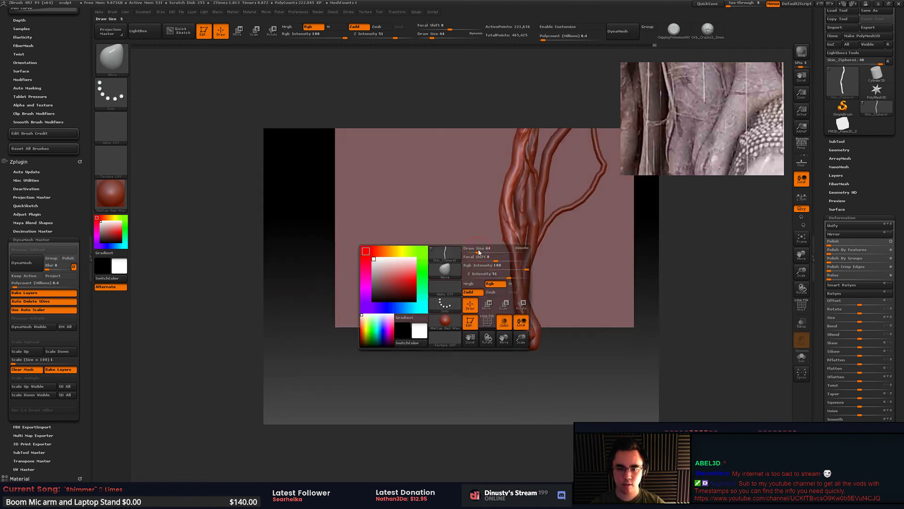
ctrl+right_drag(534, 274, 524, 228)
mouse_move(524, 228)
mouse_down()
mouse_move(547, 270)
mouse_move(531, 284)
mouse_up()
key(space)
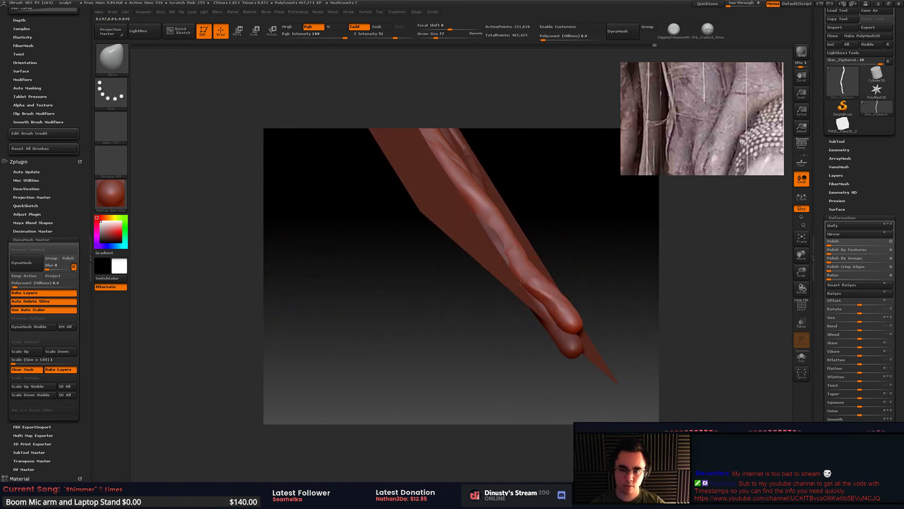
right_drag(491, 282, 511, 249)
drag(550, 259, 543, 256)
Step: Reduce the Move brush to draw size 62 and adjust the front root's outer contour around its middle
mouse_move(555, 261)
right_down()
mouse_move(573, 258)
mouse_move(537, 254)
mouse_move(517, 270)
right_up()
key(space)
drag(516, 245, 500, 216)
key(space)
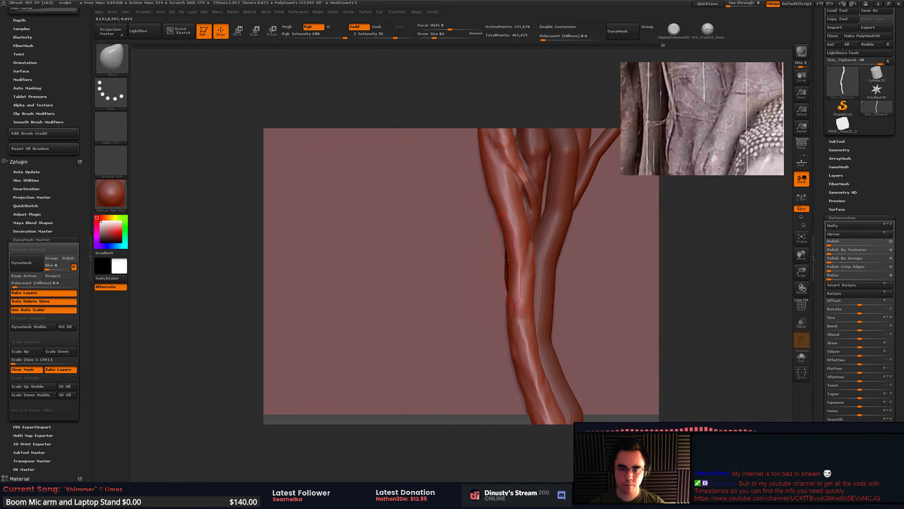
drag(508, 260, 504, 264)
Step: Trim long planes down the front root from its middle to the base with the TrimDynamic brush, reducing the brush size partway
alt+right_drag(513, 263, 546, 186)
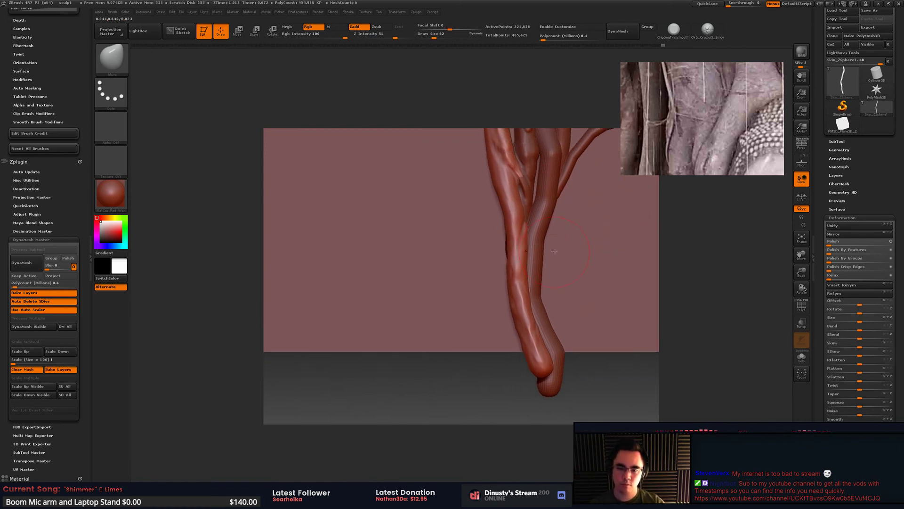
key(b)
click(572, 254)
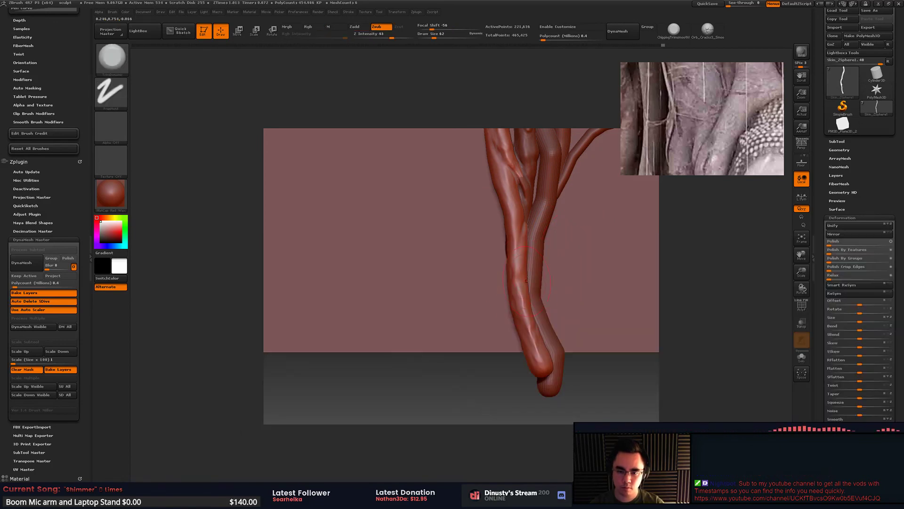
drag(522, 294, 532, 337)
shift+drag(532, 330, 517, 259)
drag(478, 293, 491, 295)
key(space)
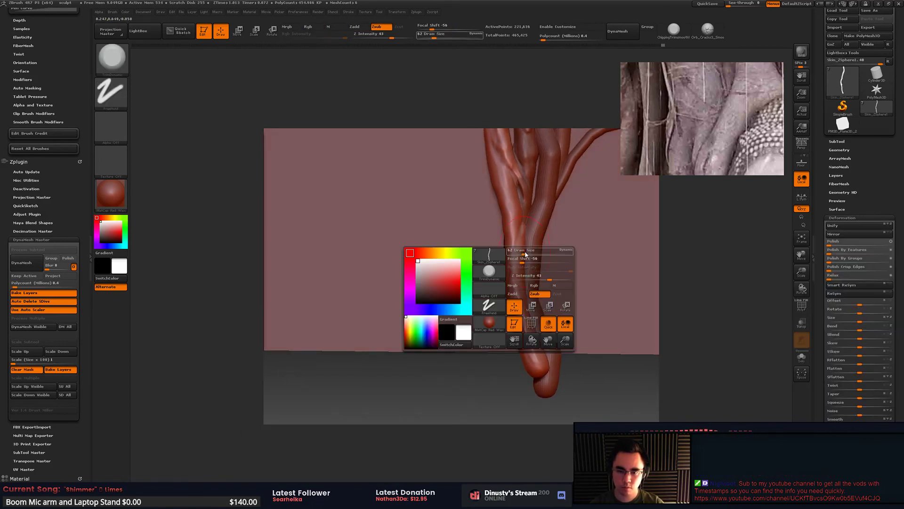
mouse_move(529, 256)
mouse_down()
mouse_move(516, 301)
mouse_move(535, 359)
mouse_up()
drag(481, 308, 492, 309)
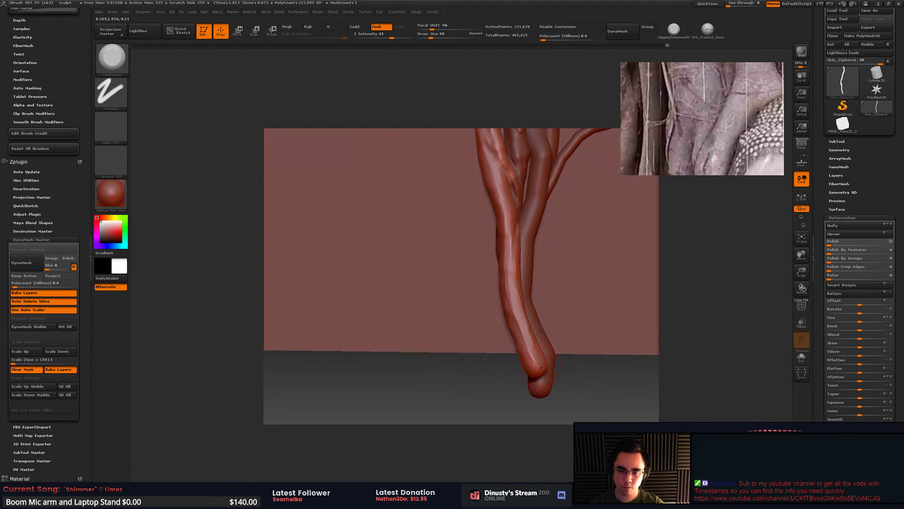
drag(534, 360, 511, 265)
Step: Smooth the trimmed edges along the front root's outer side and lower bend
mouse_move(477, 302)
mouse_down()
mouse_move(489, 303)
mouse_move(503, 246)
mouse_move(512, 309)
mouse_move(507, 222)
mouse_up()
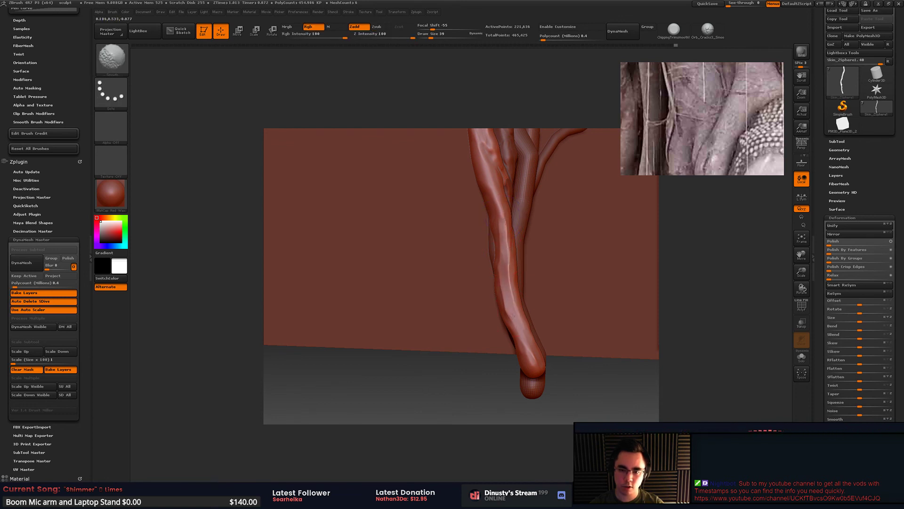
mouse_move(516, 324)
mouse_down()
mouse_move(506, 264)
mouse_move(527, 351)
mouse_up()
mouse_move(507, 269)
mouse_down()
mouse_move(527, 351)
mouse_move(507, 301)
mouse_up()
right_drag(527, 360, 504, 320)
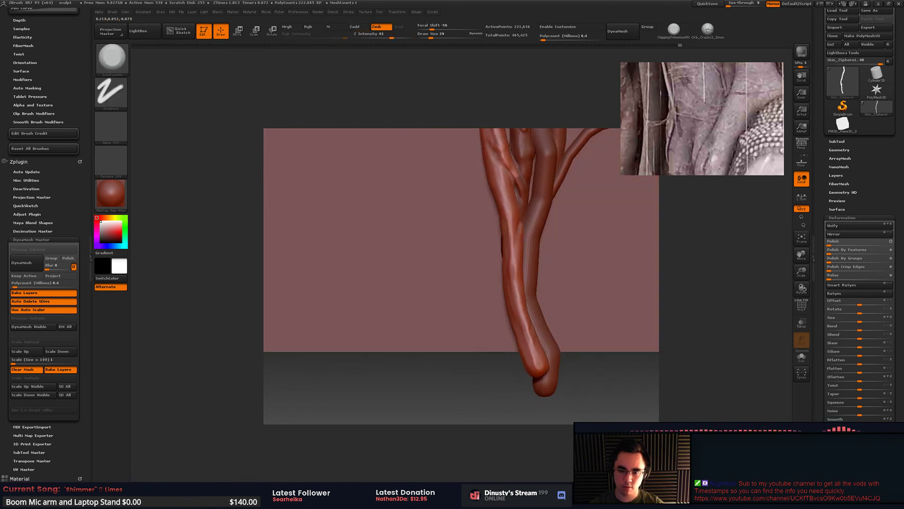
Step: Undo the last trim stroke, then trim the front root's rounded tip and smooth the area above it
drag(532, 315, 545, 268)
drag(535, 275, 532, 275)
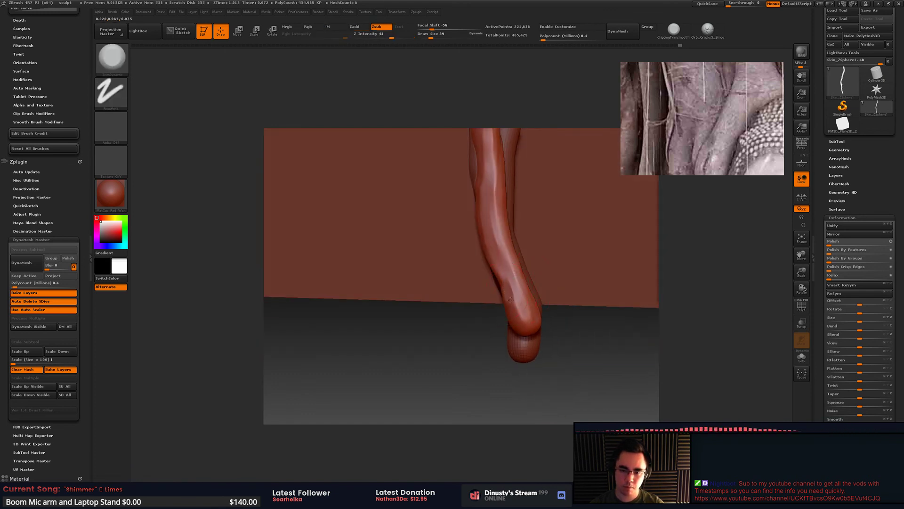
key(ctrl+z)
drag(505, 313, 518, 319)
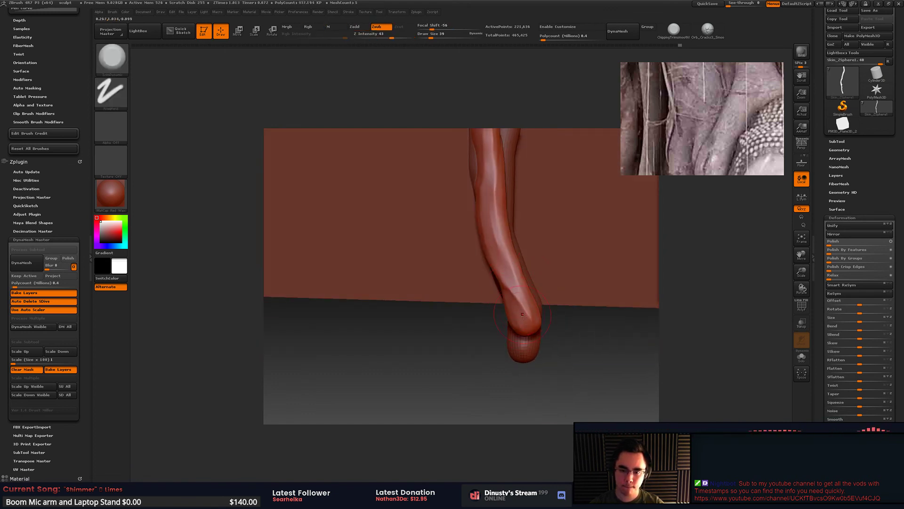
mouse_move(513, 273)
shift+mouse_down()
mouse_move(517, 302)
mouse_move(542, 278)
mouse_move(518, 278)
mouse_move(475, 226)
mouse_move(482, 277)
shift+mouse_up()
Step: Check the whole root cluster, then sculpt thin creases below the front root's fork with the Orb cracks brush at draw size 14
alt+click(491, 266)
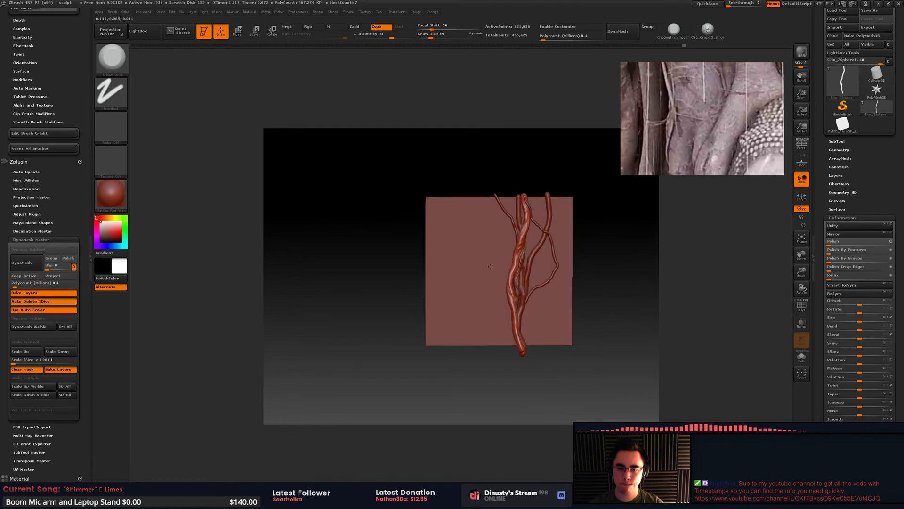
alt+click(514, 276)
ctrl+right_drag(513, 275, 534, 314)
alt+right_drag(535, 315, 517, 247)
mouse_move(517, 247)
alt+mouse_down()
mouse_move(537, 241)
mouse_move(536, 264)
mouse_move(528, 267)
alt+mouse_up()
key(b)
click(634, 254)
key(space)
drag(528, 264, 524, 264)
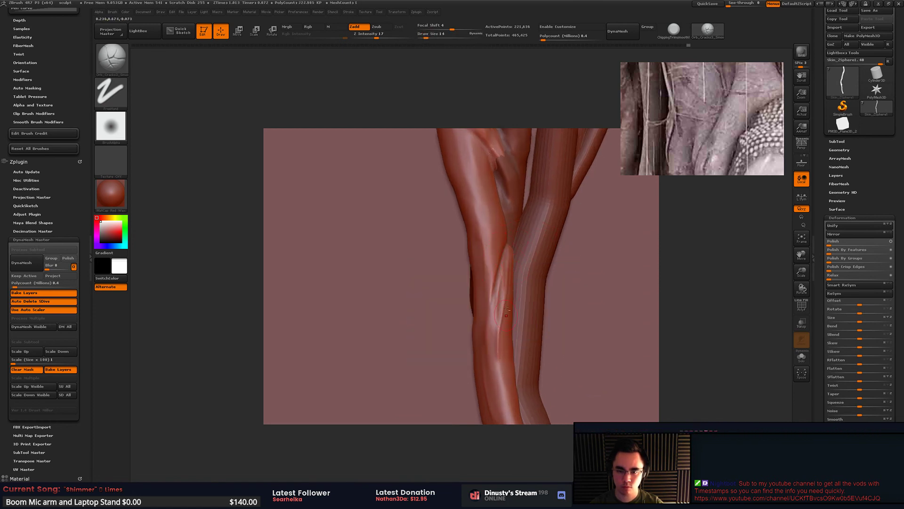
Step: Sculpt a small oval knot at the lower end of the front root's thin creases and blend it downward
mouse_move(494, 330)
shift+mouse_down()
mouse_move(496, 344)
mouse_move(496, 333)
shift+mouse_up()
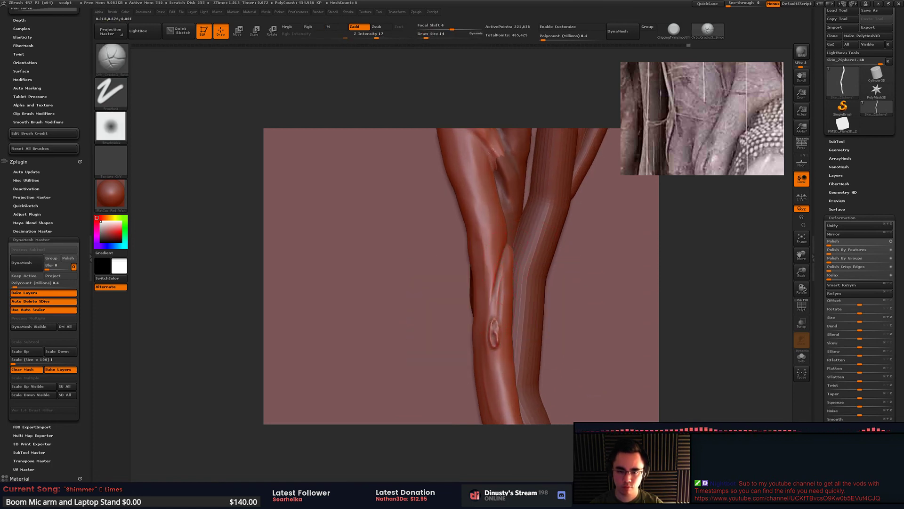
key(shift)
drag(491, 323, 496, 371)
Step: Soften the surface around the knot and carve a longer crease below it with an enlarged Orb cracks brush
alt+right_drag(491, 330, 498, 259)
key(shift)
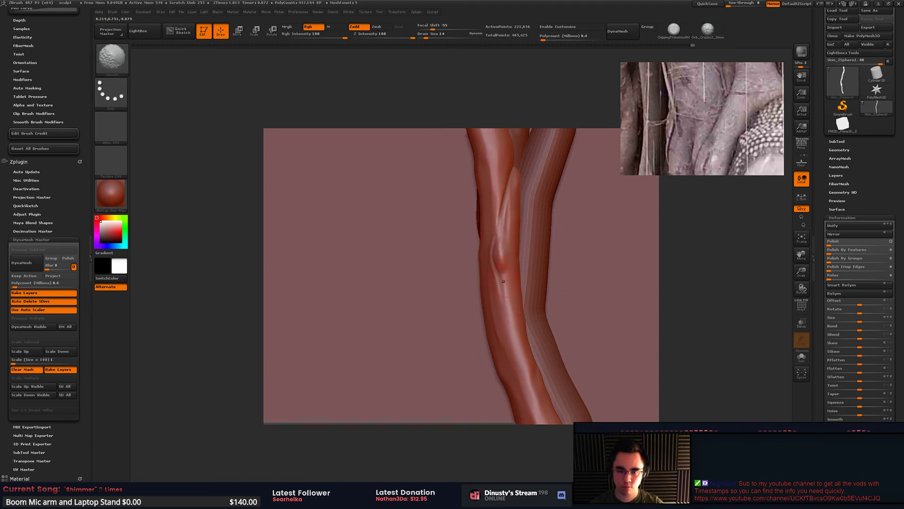
key(space)
mouse_move(510, 261)
mouse_down()
mouse_move(502, 308)
mouse_move(519, 367)
mouse_up()
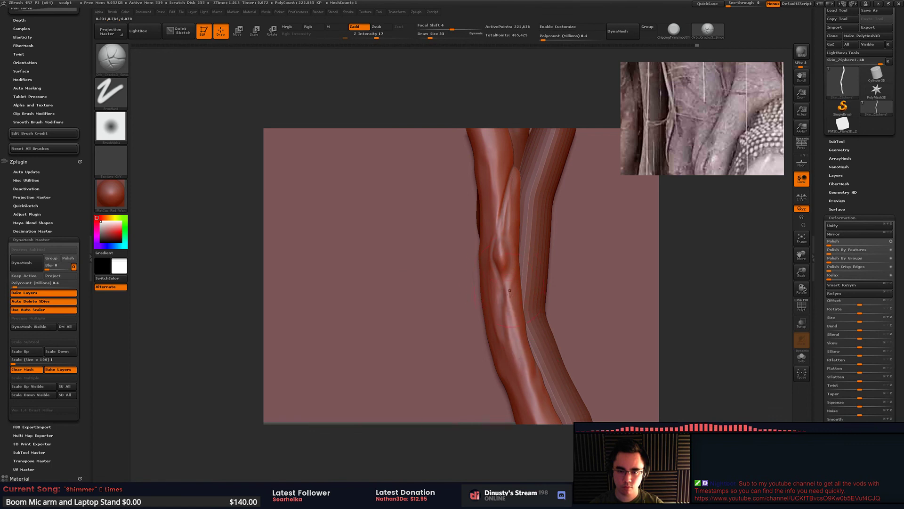
Step: Carve winding creases down the front root's lower section toward its rounded end with the Orb cracks brush
drag(510, 292, 514, 329)
alt+right_drag(523, 300, 518, 264)
drag(524, 291, 534, 370)
alt+right_drag(536, 367, 534, 337)
mouse_move(505, 321)
mouse_down()
mouse_move(539, 363)
mouse_move(528, 304)
mouse_move(532, 337)
mouse_up()
mouse_move(518, 264)
mouse_down()
mouse_move(537, 336)
mouse_move(535, 234)
mouse_up()
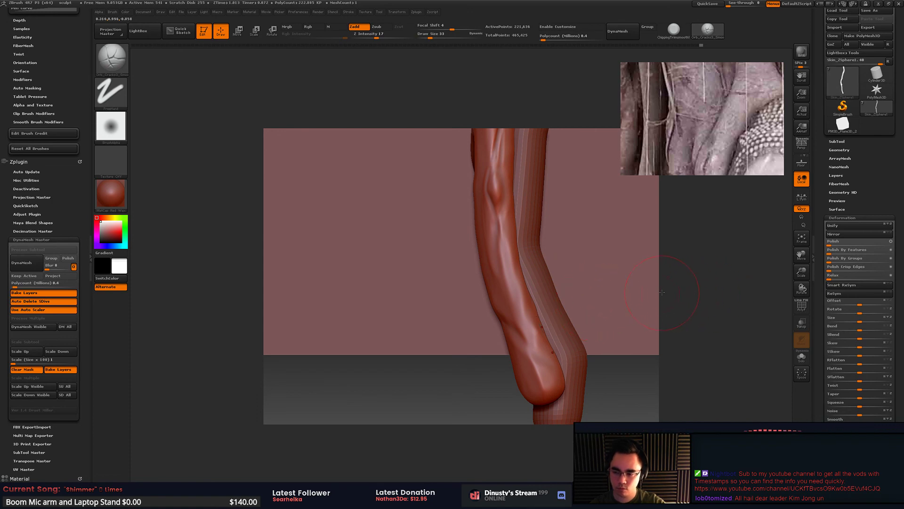
Step: Try to flatten the front root's small oval knot with the TrimDynamic brush
key(b)
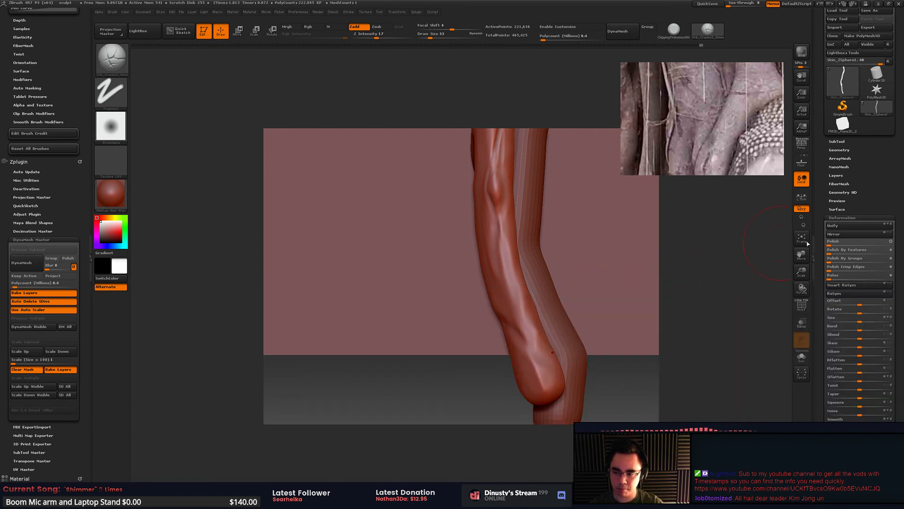
mouse_move(596, 244)
alt+mouse_down()
mouse_move(616, 262)
mouse_move(605, 253)
mouse_move(628, 258)
mouse_move(584, 256)
alt+mouse_up()
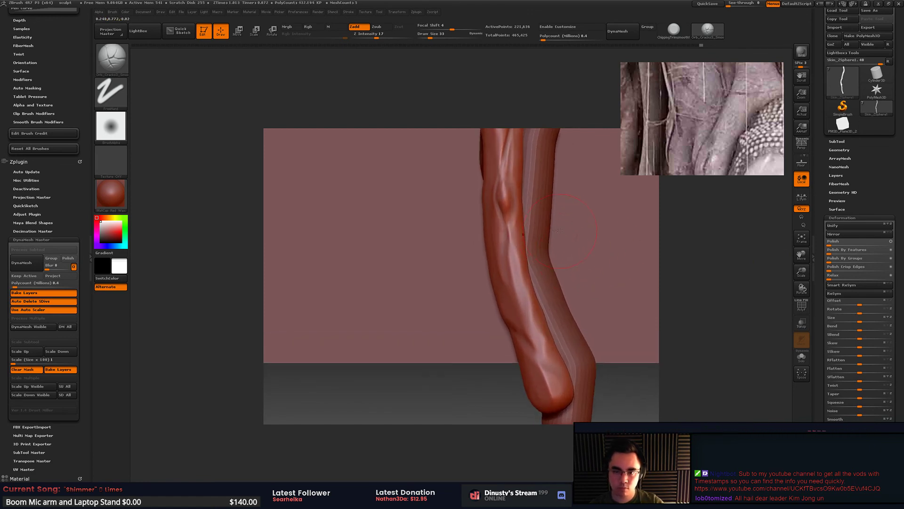
key(b)
key(t)
key(d)
drag(507, 202, 503, 194)
key(ctrl+z)
key(space)
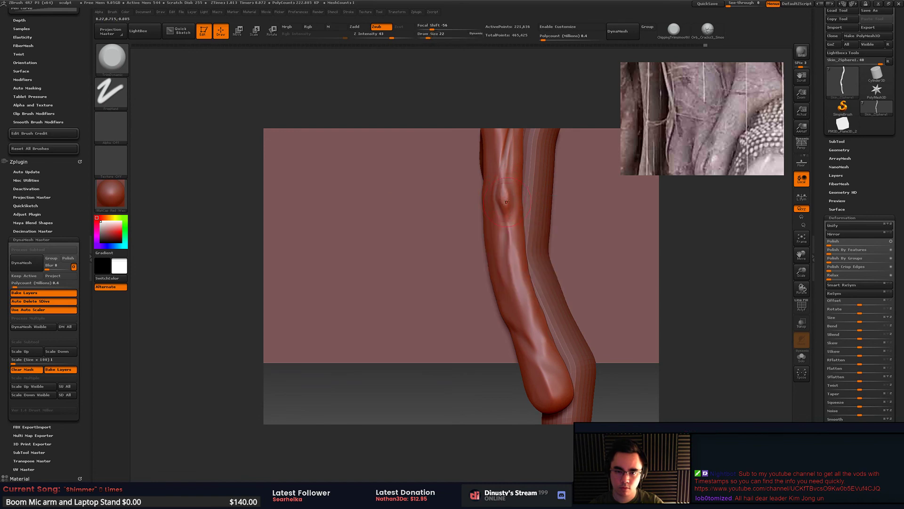
Step: Reshape the upper tip of the front root's offshoot at the fork with the Move brush at draw size 25
alt+drag(605, 212, 582, 339)
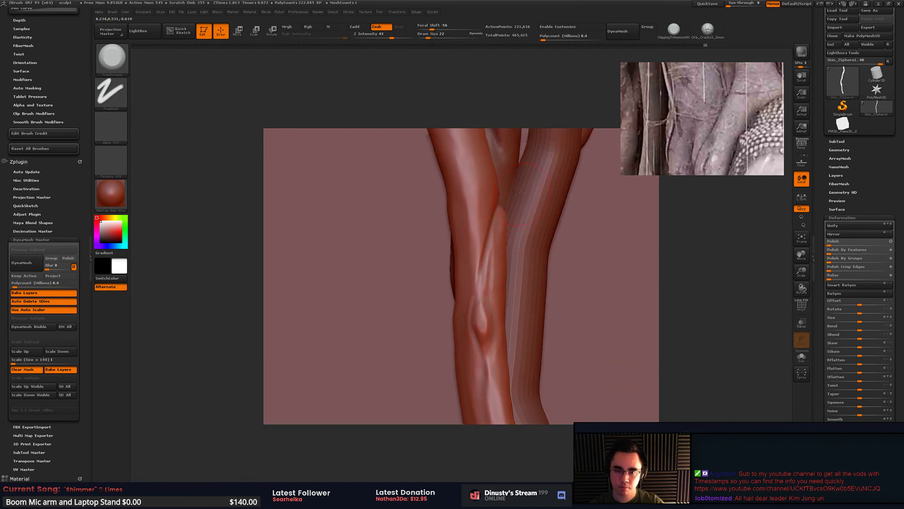
key(b)
key(m)
key(v)
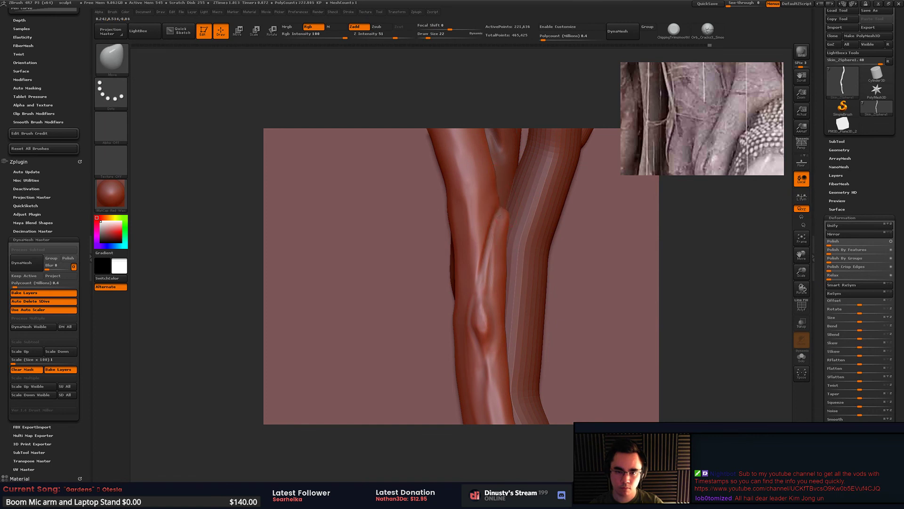
key(space)
drag(510, 221, 506, 220)
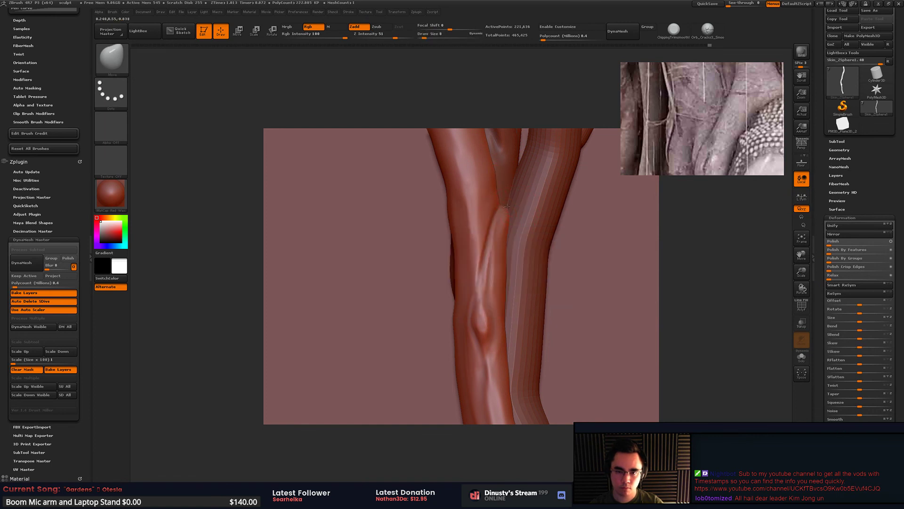
mouse_move(589, 202)
mouse_down()
mouse_move(511, 201)
mouse_move(497, 157)
mouse_move(534, 281)
mouse_up()
key(space)
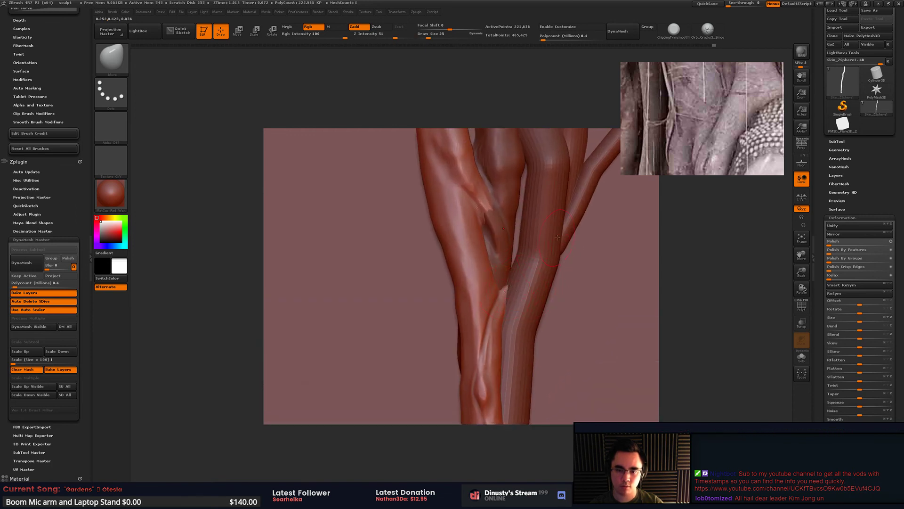
drag(570, 201, 474, 301)
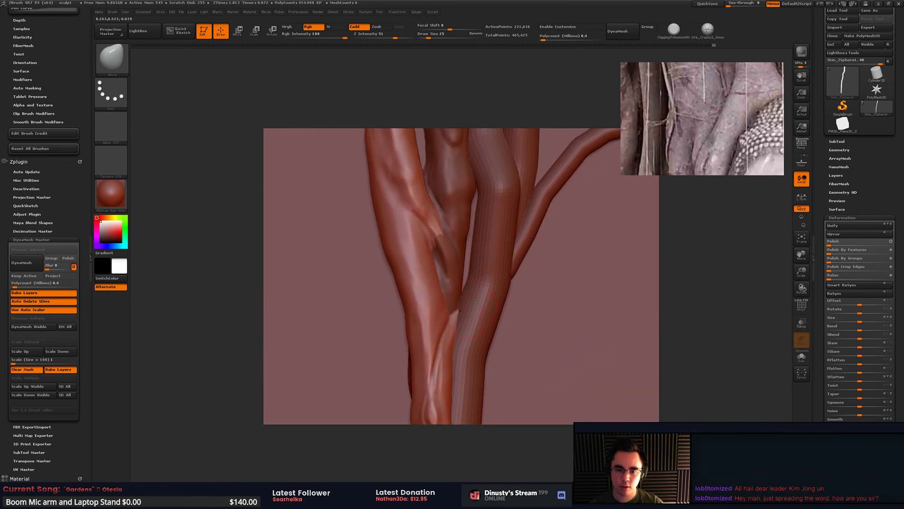
drag(541, 239, 534, 245)
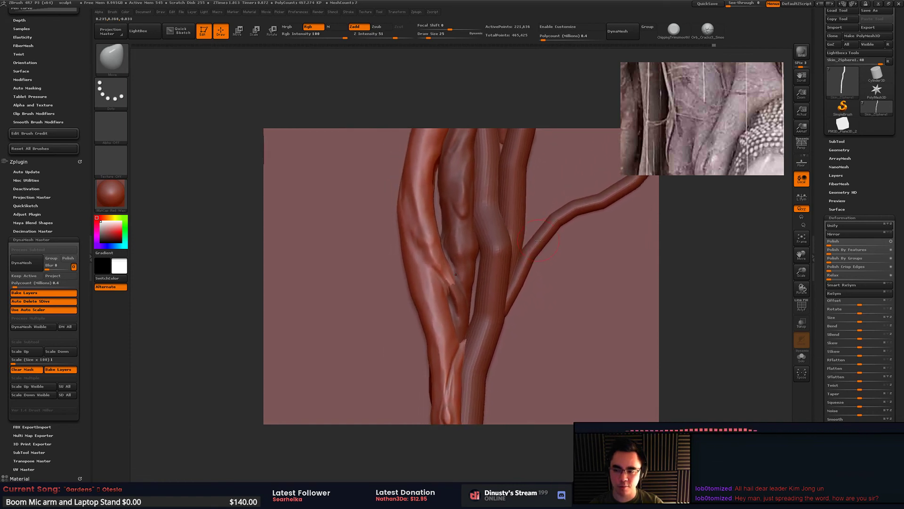
Step: Select the central root behind the front root and adjust its lower end with the Move brush at draw size 62
alt+drag(426, 394, 518, 245)
alt+click(517, 246)
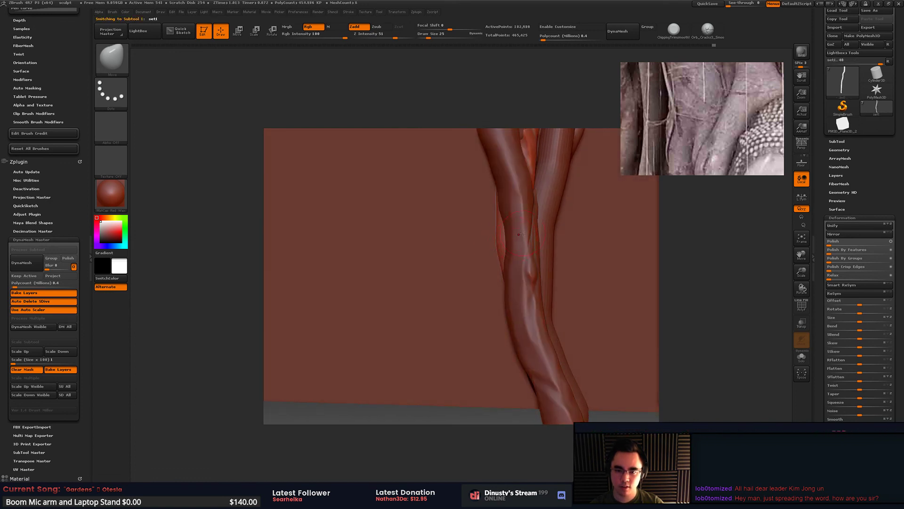
right_drag(512, 235, 513, 231)
key(space)
click(508, 246)
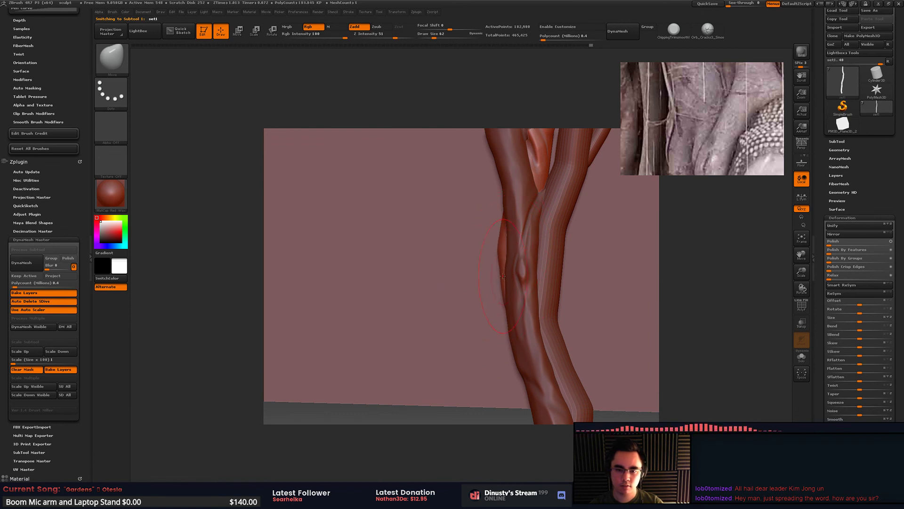
right_drag(499, 250, 527, 255)
Step: Refine the central root's exposed lower side with the Orb cracks brush at draw size 27 and smooth it
key(b)
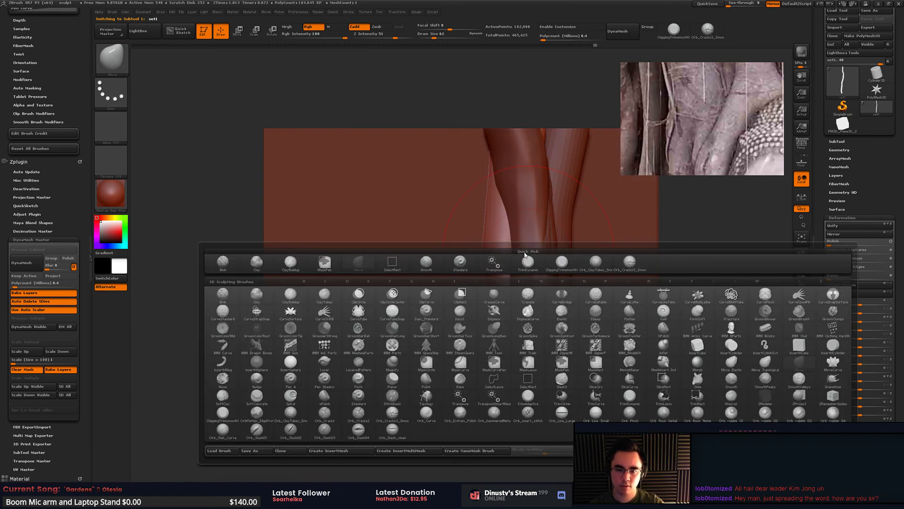
click(630, 261)
key(bracketleft)
key(bracketleft)
key(bracketleft)
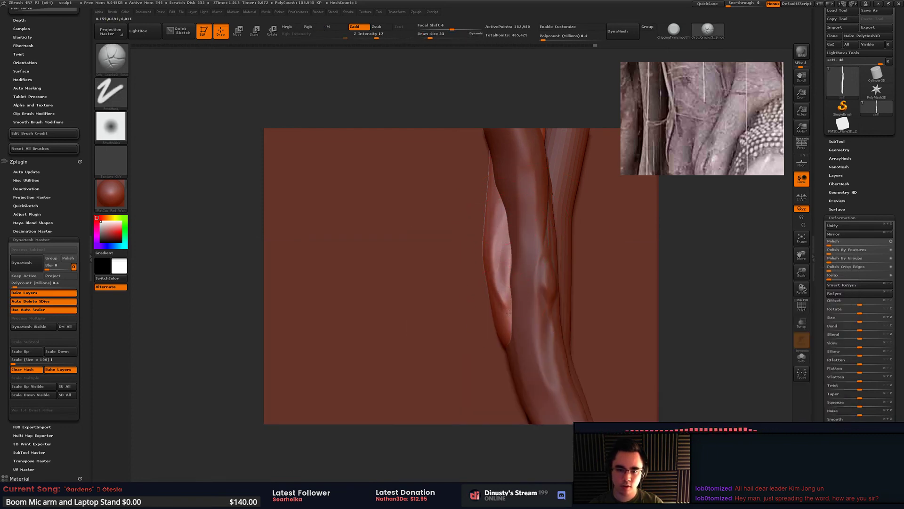
key(shift)
shift+drag(520, 324, 517, 309)
key(space)
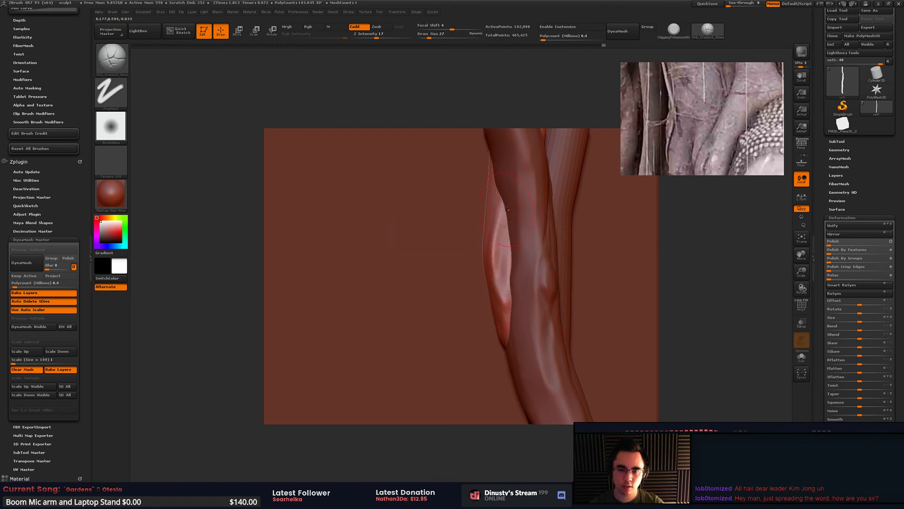
key(shift)
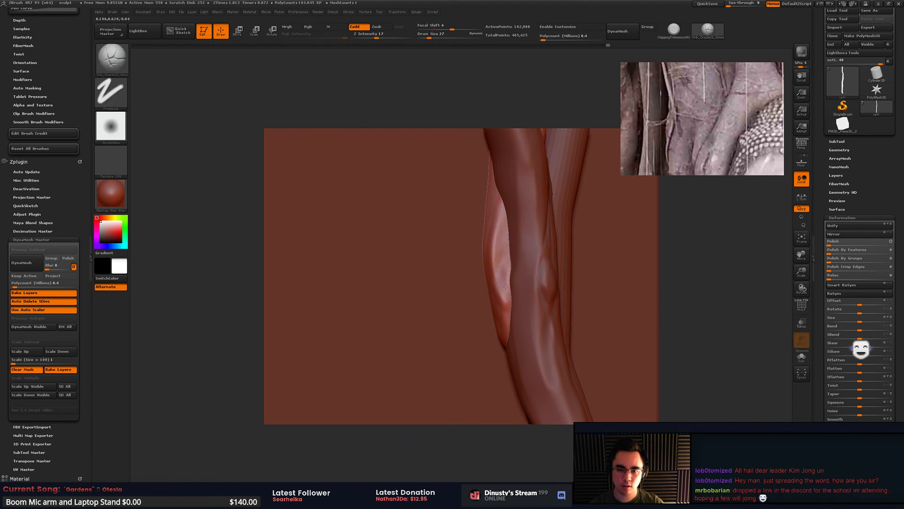
Step: Check the whole root cluster, select the unsculpted root beside the front one, and save the project over sculpt.ZPR
right_drag(539, 330, 426, 194)
drag(426, 193, 517, 265)
alt+drag(548, 179, 523, 266)
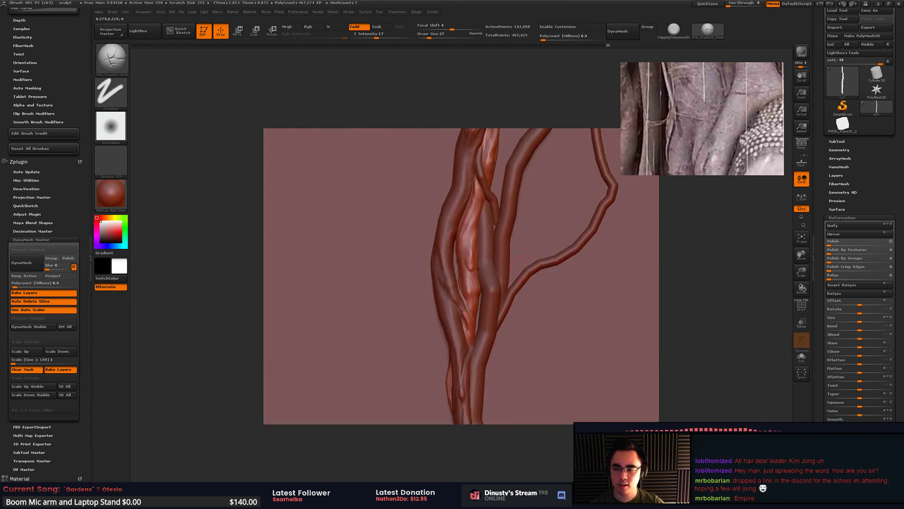
mouse_move(530, 229)
mouse_down()
mouse_move(541, 290)
mouse_move(499, 328)
mouse_up()
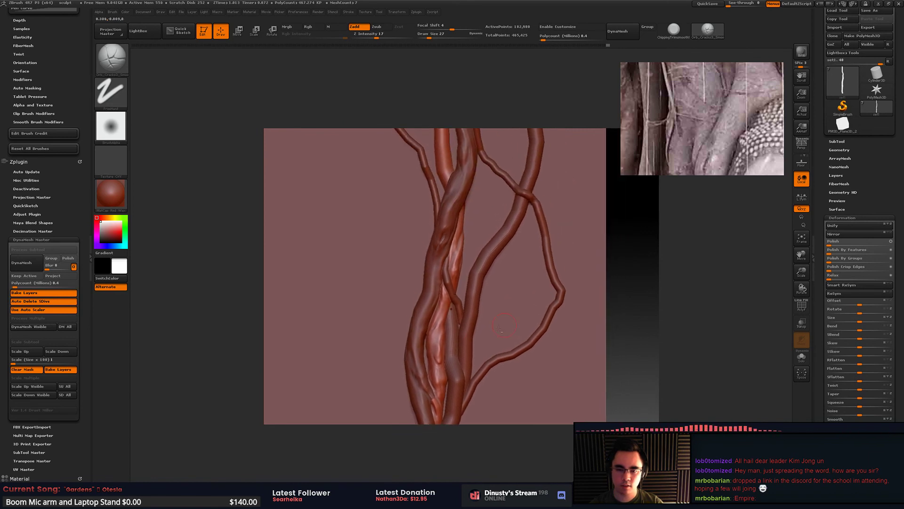
alt+click(452, 339)
alt+drag(557, 340, 585, 250)
key(ctrl+s)
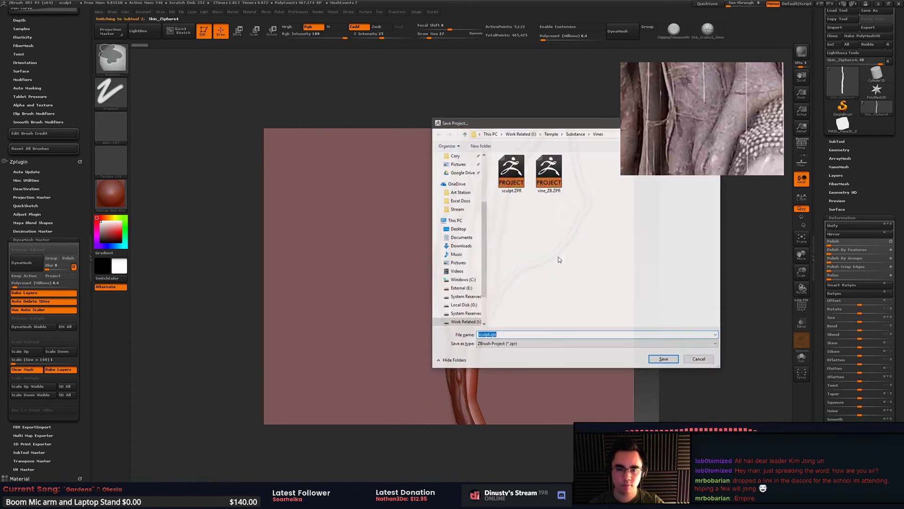
double_click(514, 177)
click(472, 254)
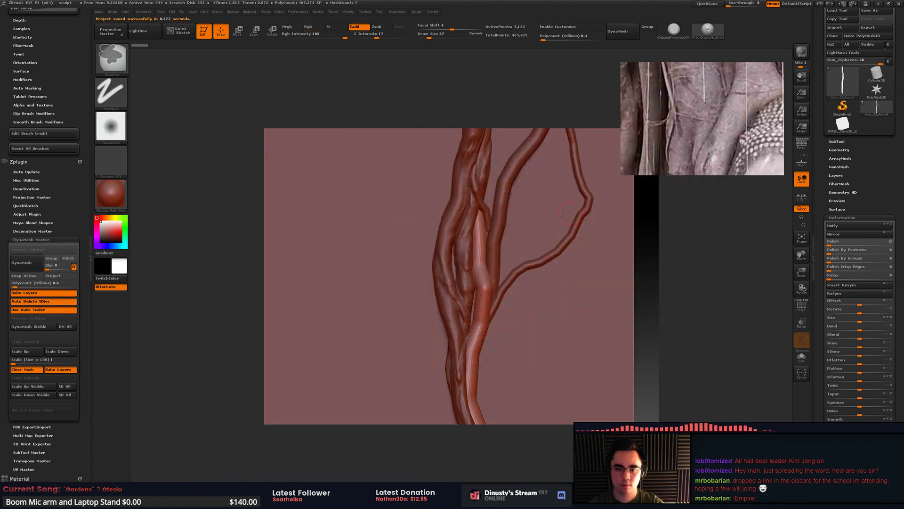
Step: Select the front root again, flatten planes near its rounded lower end with TrimDynamic, and smooth them
mouse_move(562, 214)
alt+mouse_down()
mouse_move(577, 165)
mouse_move(570, 161)
mouse_move(571, 207)
mouse_move(541, 245)
mouse_move(547, 214)
alt+mouse_up()
mouse_move(545, 259)
alt+mouse_down()
mouse_move(548, 302)
mouse_move(580, 194)
alt+mouse_up()
alt+click(503, 248)
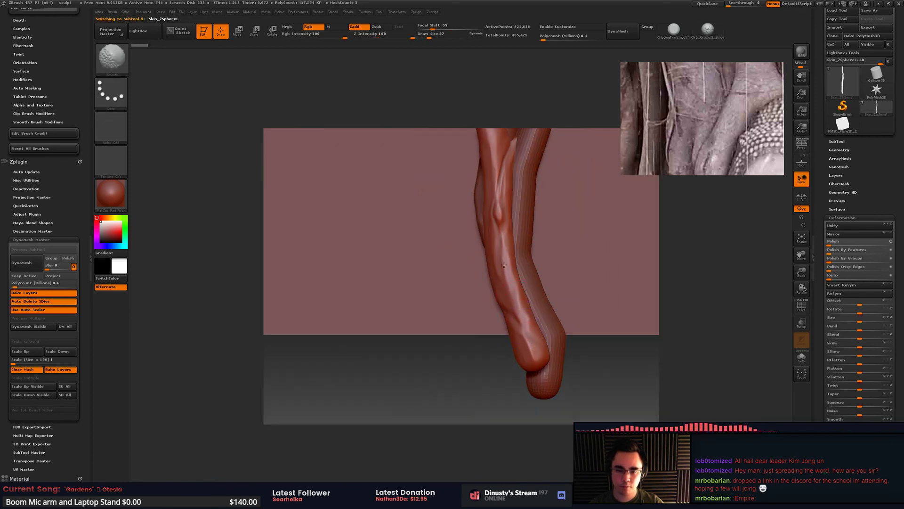
key(b)
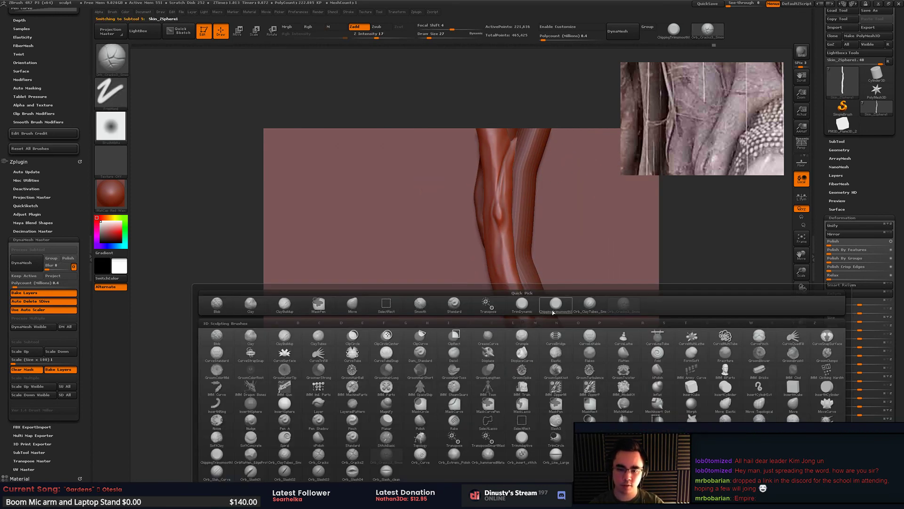
click(522, 304)
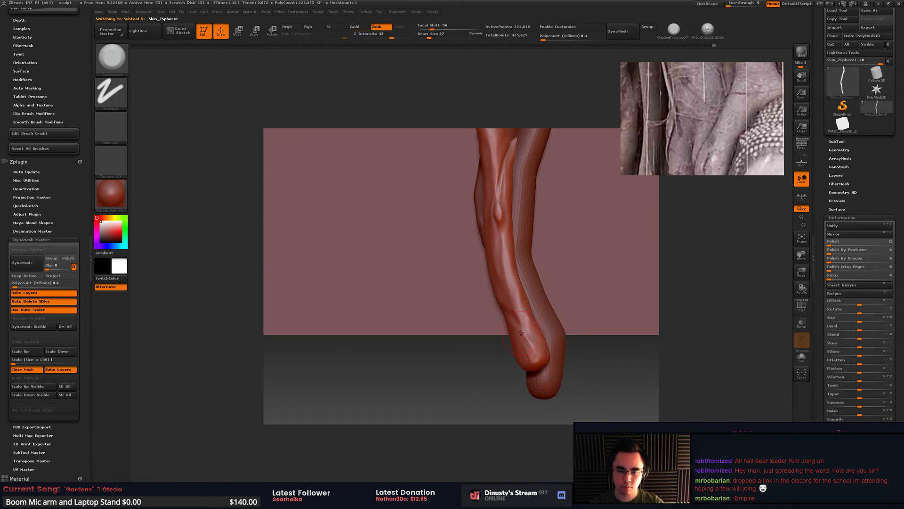
drag(521, 333, 545, 357)
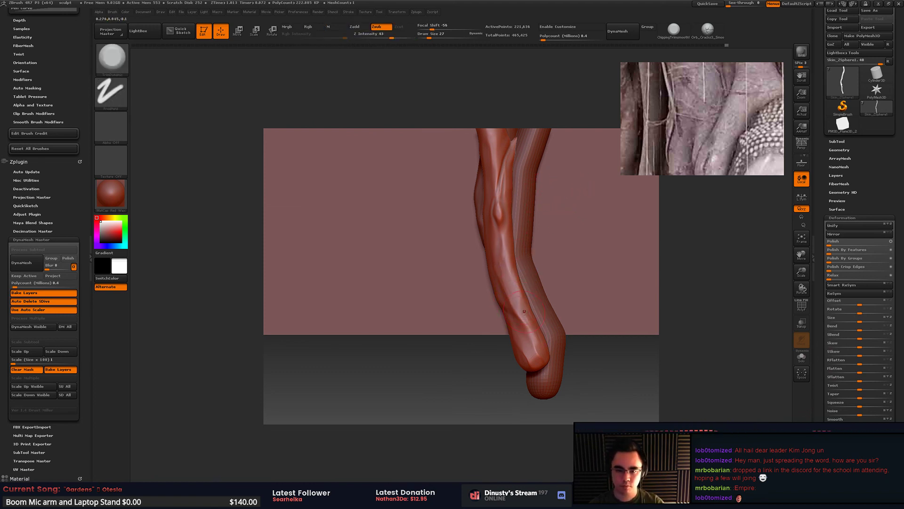
shift+drag(526, 321, 533, 337)
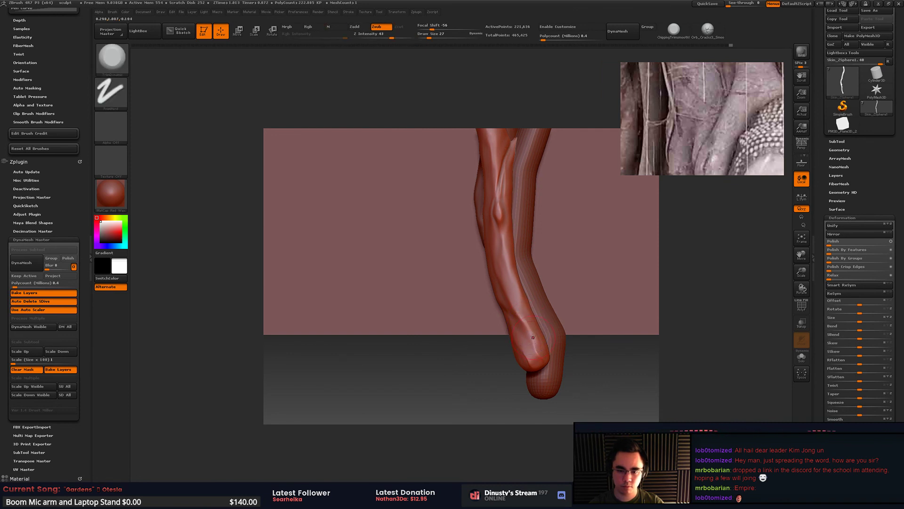
key(shift)
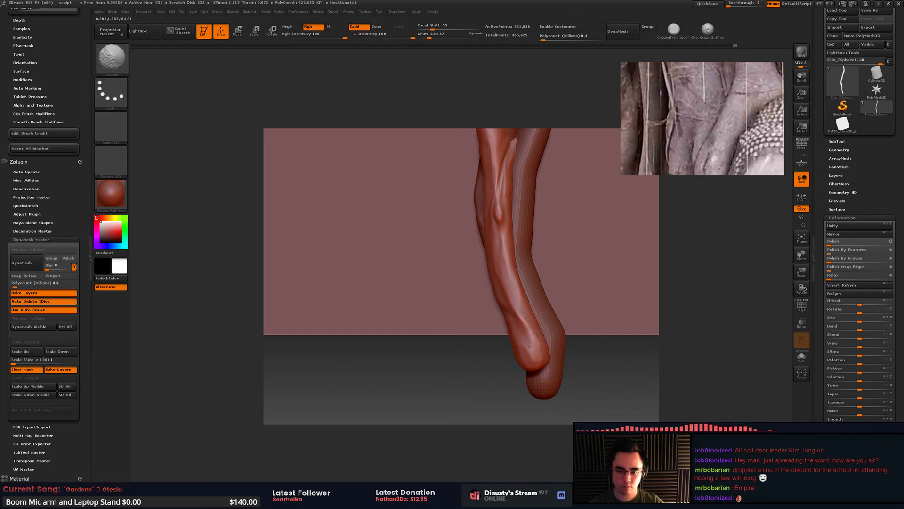
mouse_move(545, 342)
ctrl+right_down()
mouse_move(536, 203)
mouse_move(529, 238)
ctrl+right_up()
drag(528, 238, 530, 325)
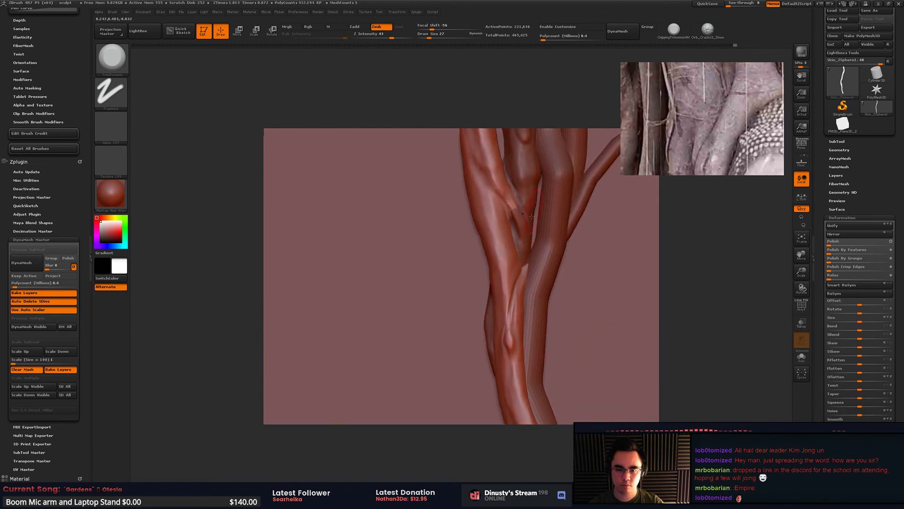
right_drag(532, 257, 518, 262)
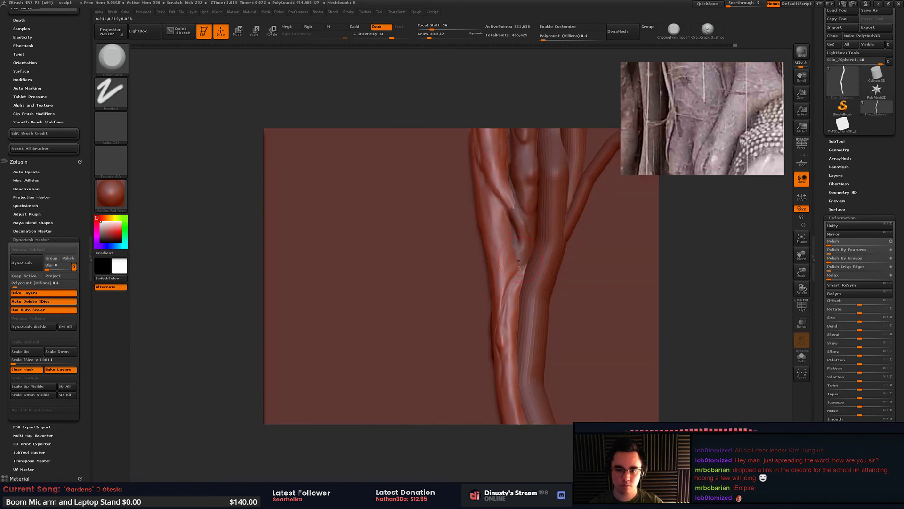
key(v)
key(v)
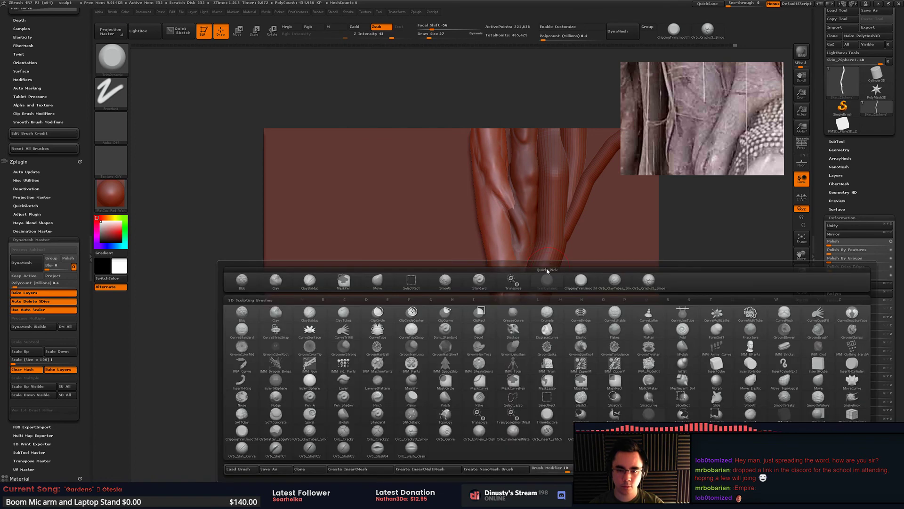
key(v)
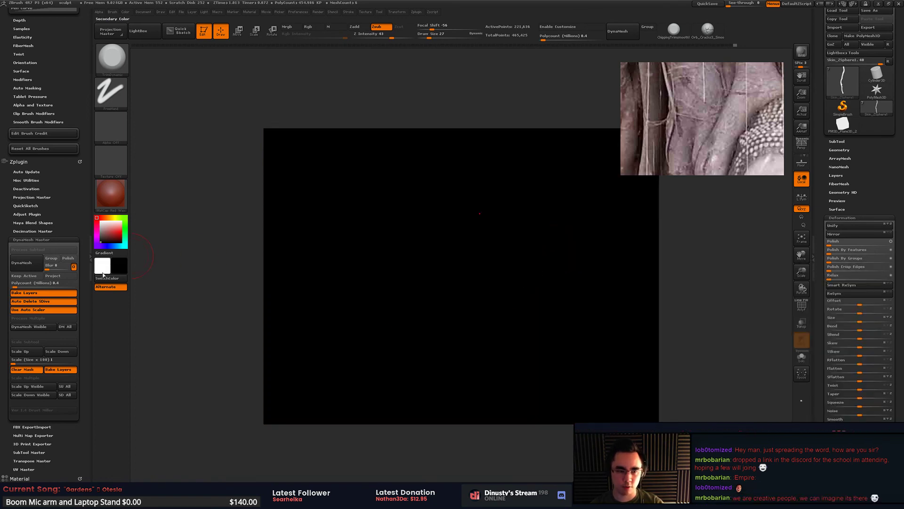
key(v)
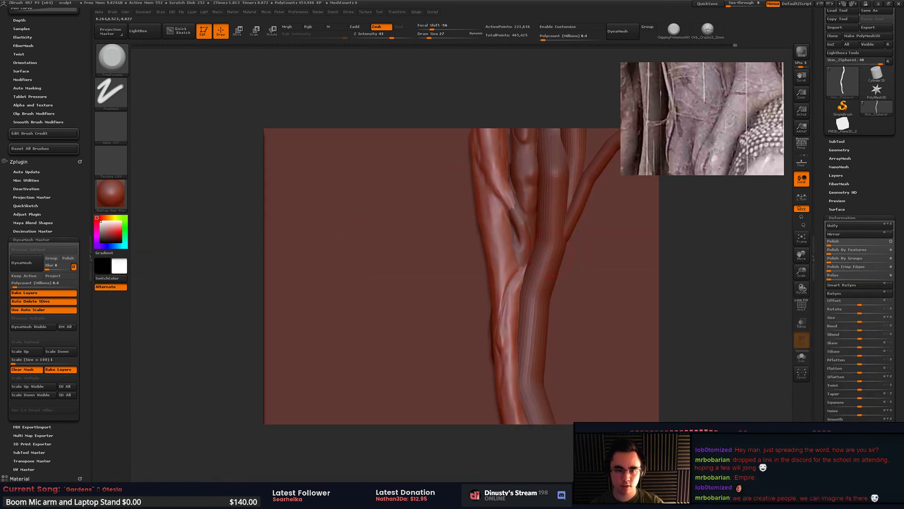
mouse_move(568, 255)
ctrl+right_down()
mouse_move(558, 238)
mouse_move(553, 256)
ctrl+right_up()
key(v)
key(v)
drag(553, 256, 561, 251)
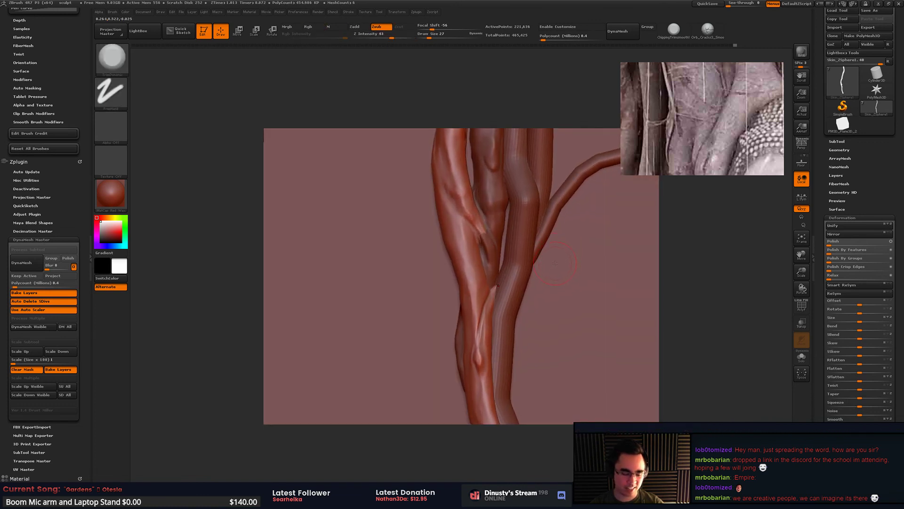
key(v)
key(v)
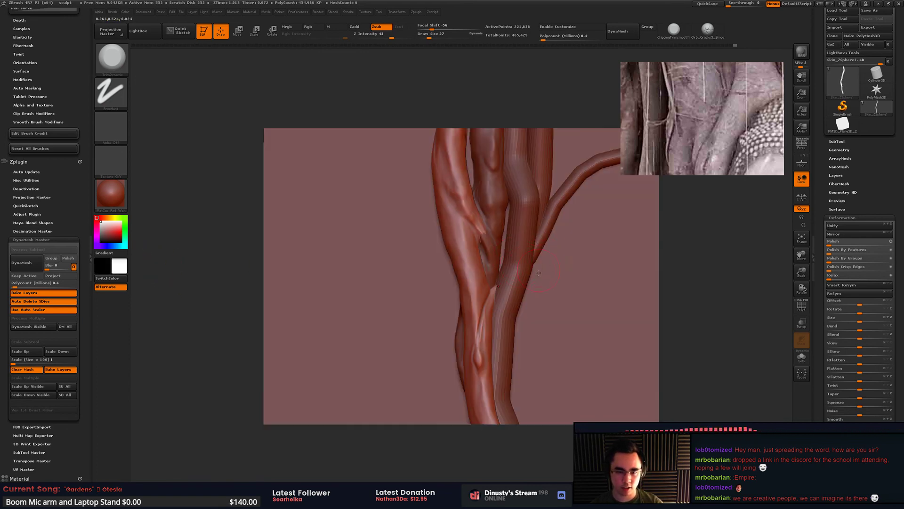
drag(538, 273, 556, 268)
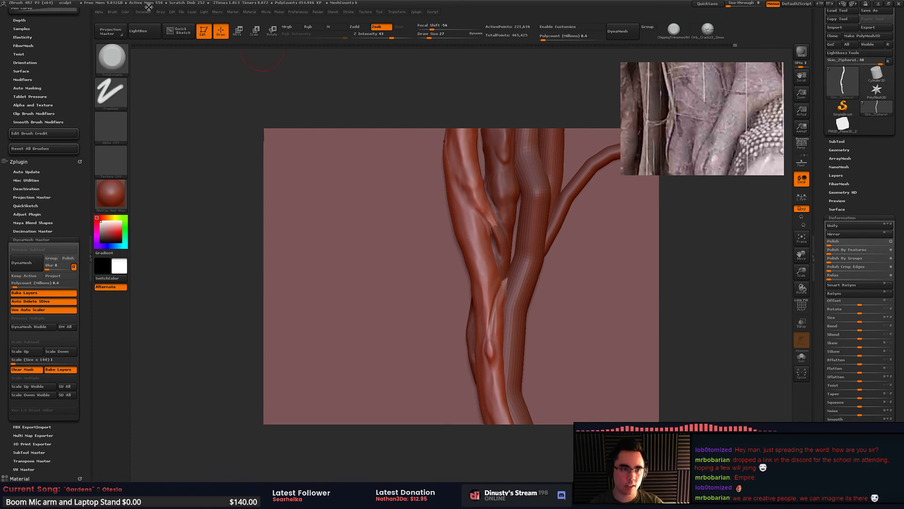
Step: Fill the front root with white, select the sculpted root behind it, and fill that one with white too
click(125, 12)
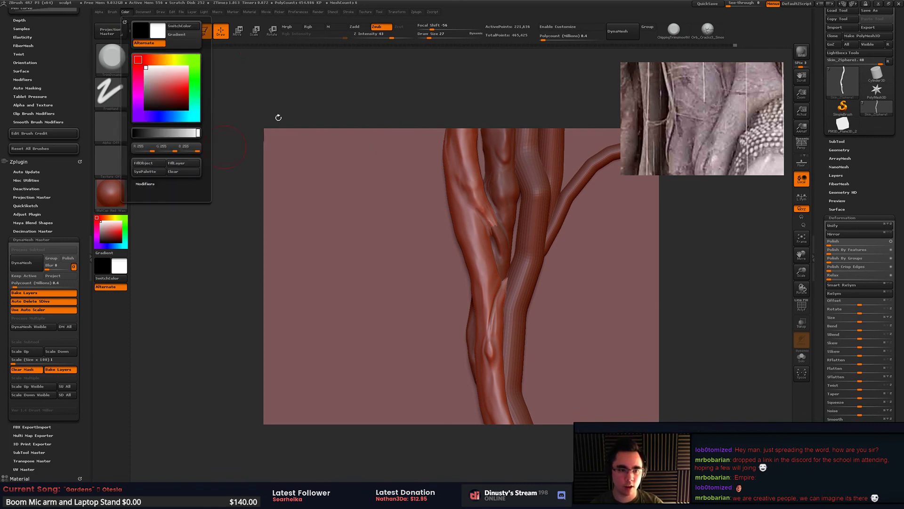
alt+click(483, 152)
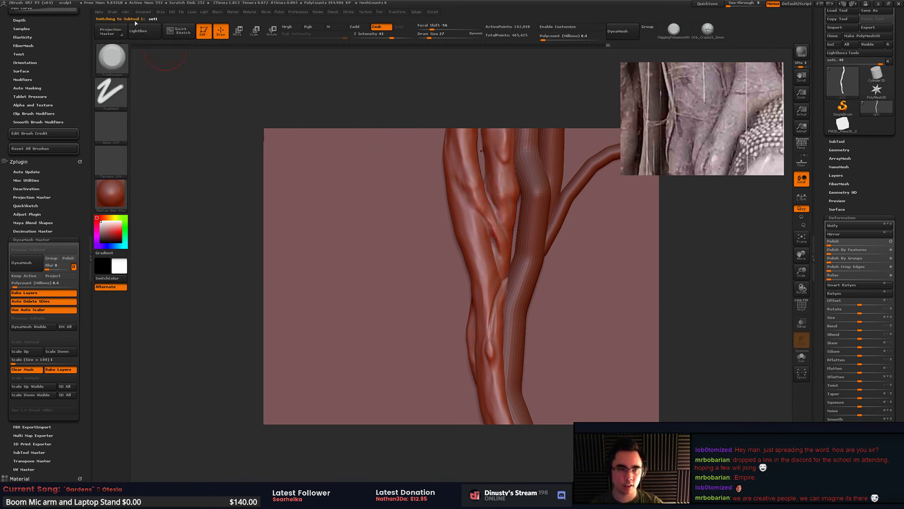
click(124, 12)
click(157, 162)
Step: Select the unsculpted root beside the front one and the two other unsculpted roots behind it in turn, filling each with white
alt+drag(396, 217, 377, 188)
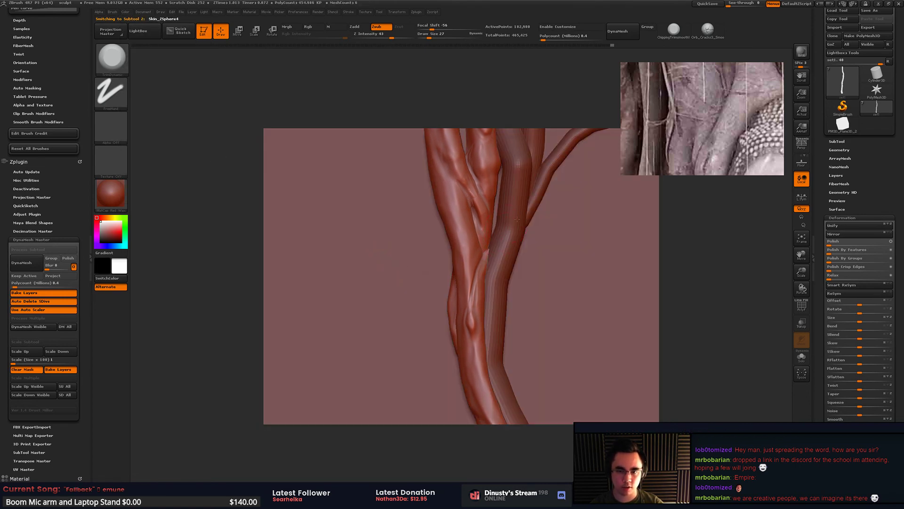
alt+click(517, 219)
click(125, 12)
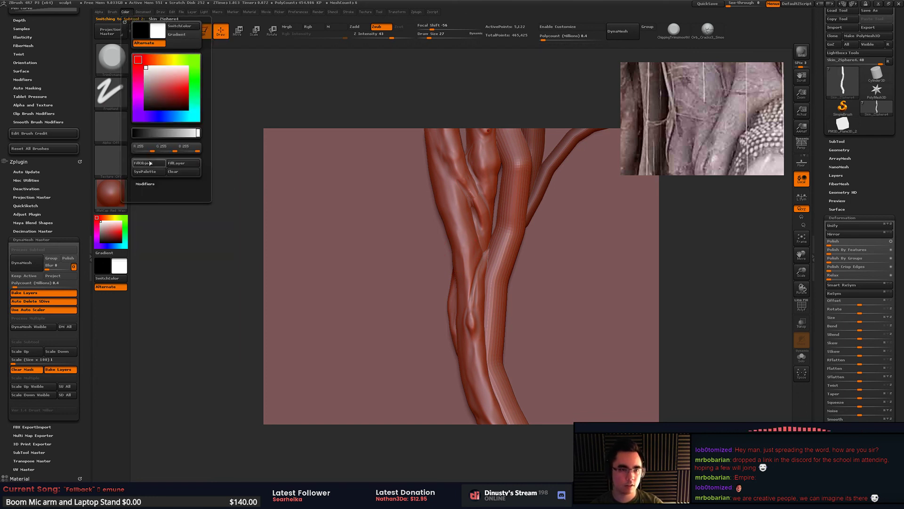
alt+click(539, 175)
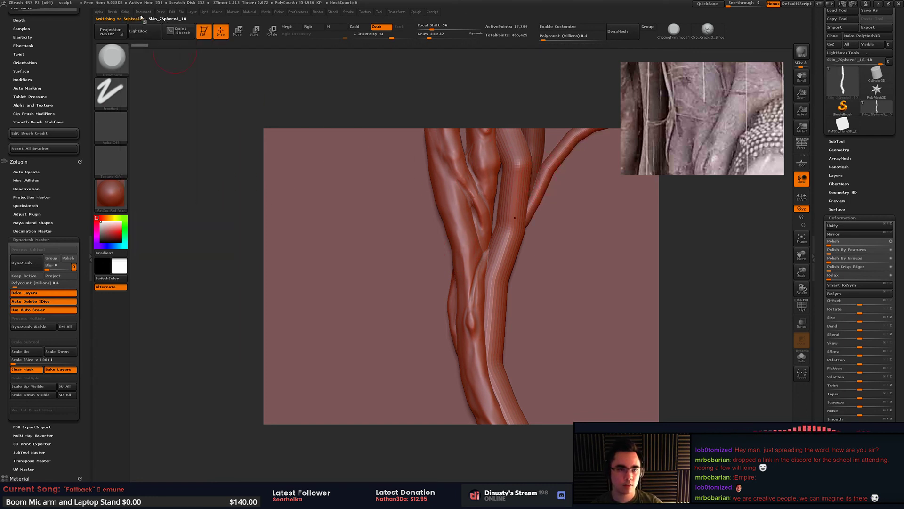
click(125, 12)
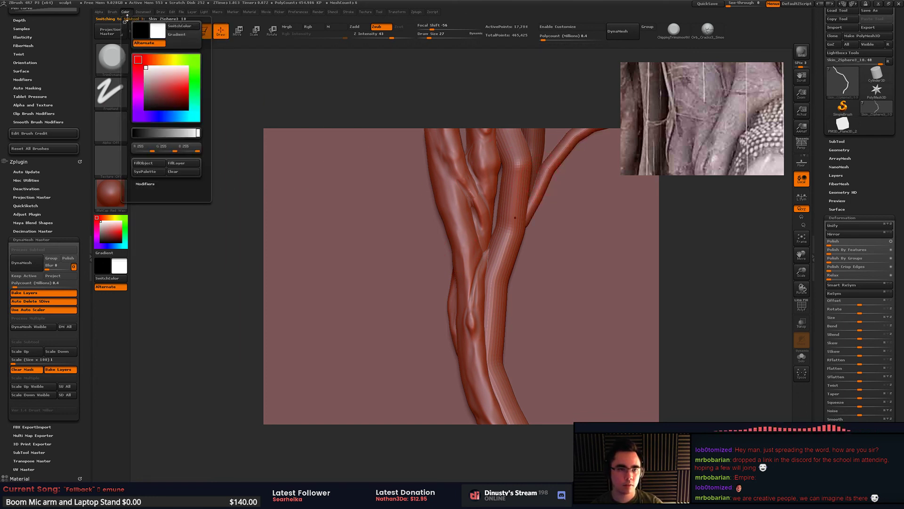
alt+click(539, 141)
click(126, 12)
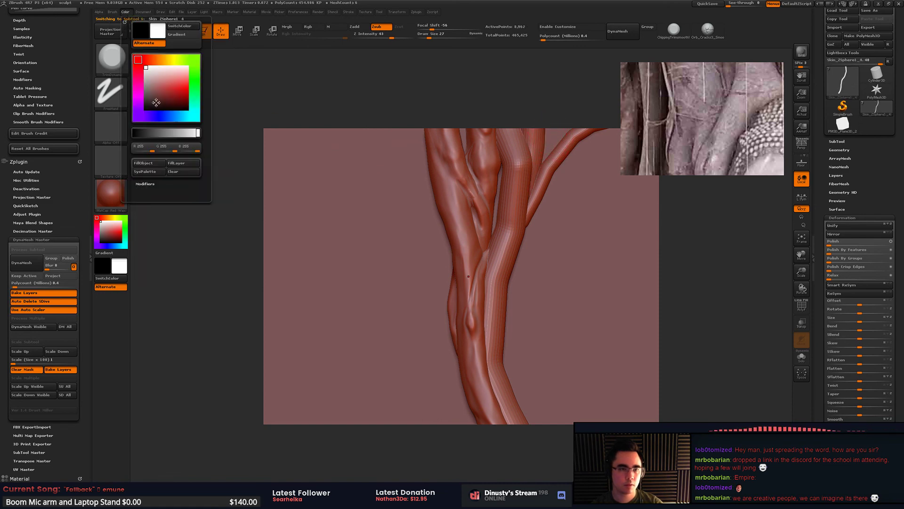
Step: Restore white as the active colour, select the thin offshoot root between the sculpted roots, and fill it with white
alt+drag(548, 214, 535, 219)
key(v)
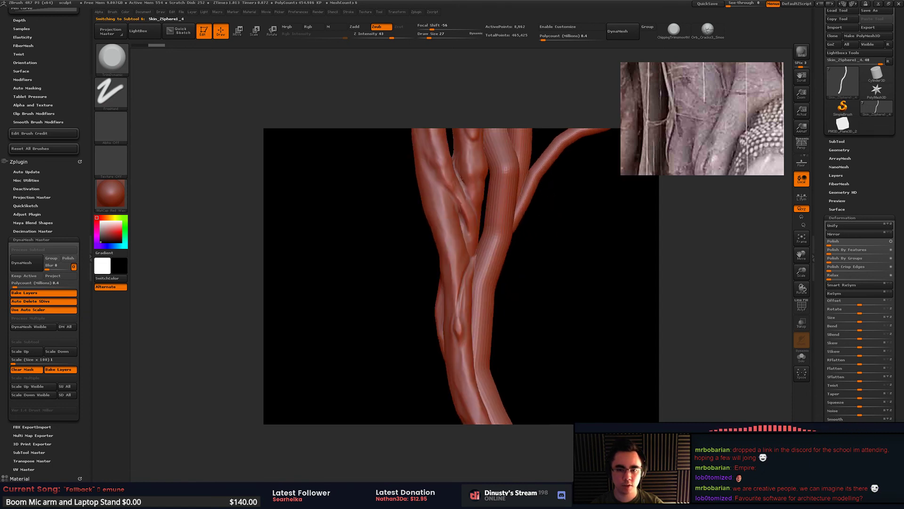
alt+drag(415, 226, 422, 289)
drag(427, 256, 492, 227)
key(v)
alt+click(438, 241)
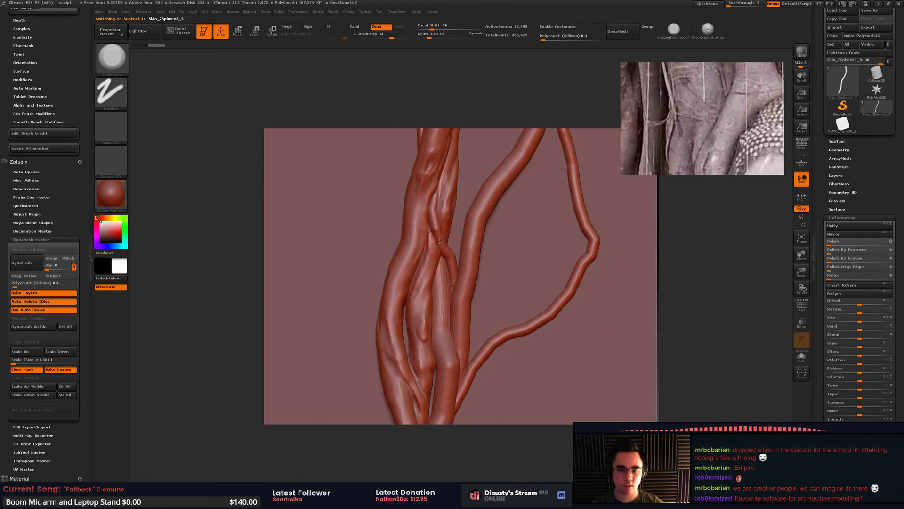
click(125, 12)
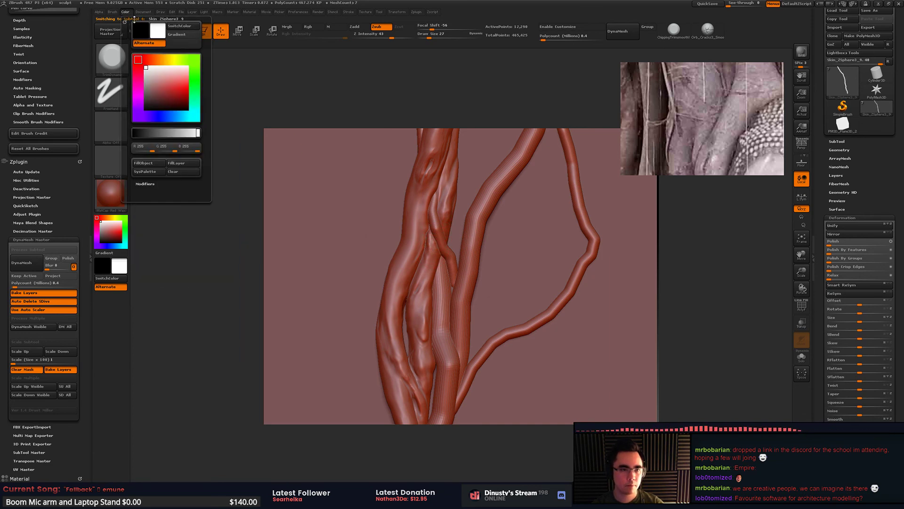
click(151, 164)
Step: Examine the upper part of the root cluster, including the crossing offshoots and the top ends of the roots
drag(468, 219, 577, 143)
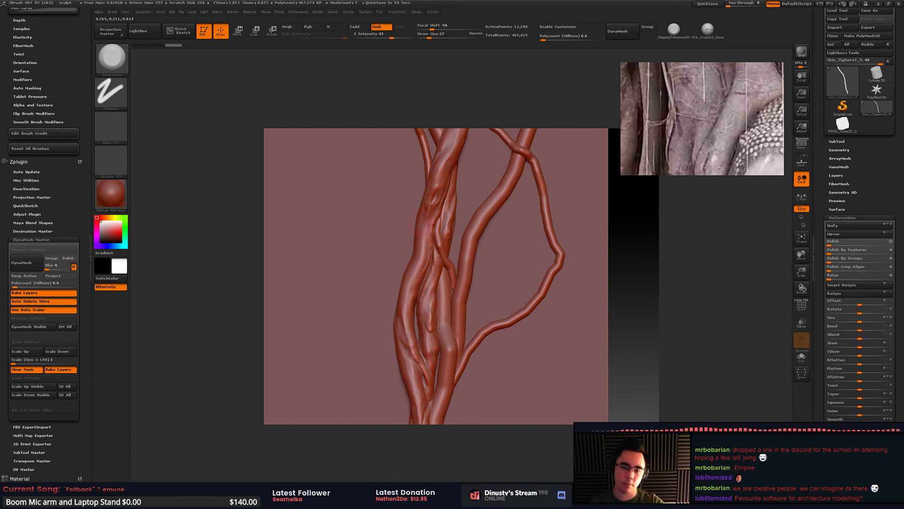
mouse_move(448, 176)
alt+right_down()
mouse_move(456, 195)
mouse_move(427, 193)
mouse_move(431, 243)
mouse_move(459, 235)
alt+right_up()
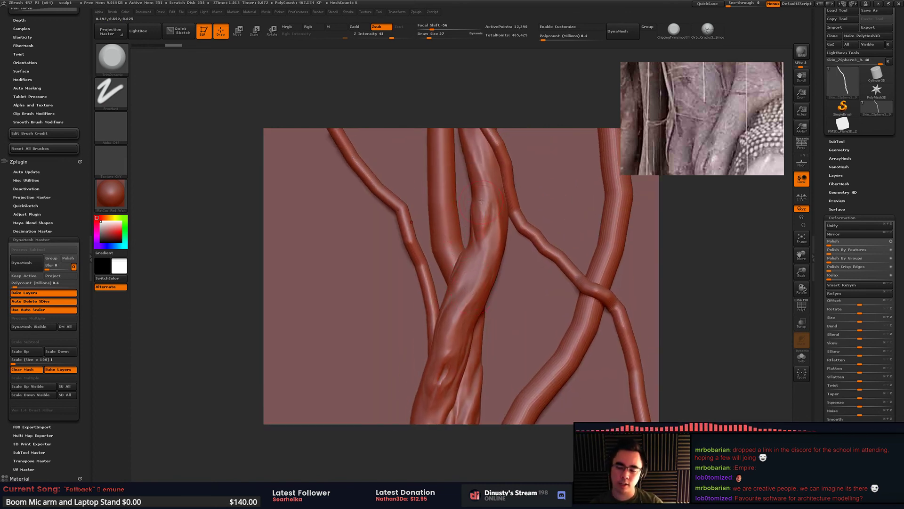
right_drag(472, 203, 476, 156)
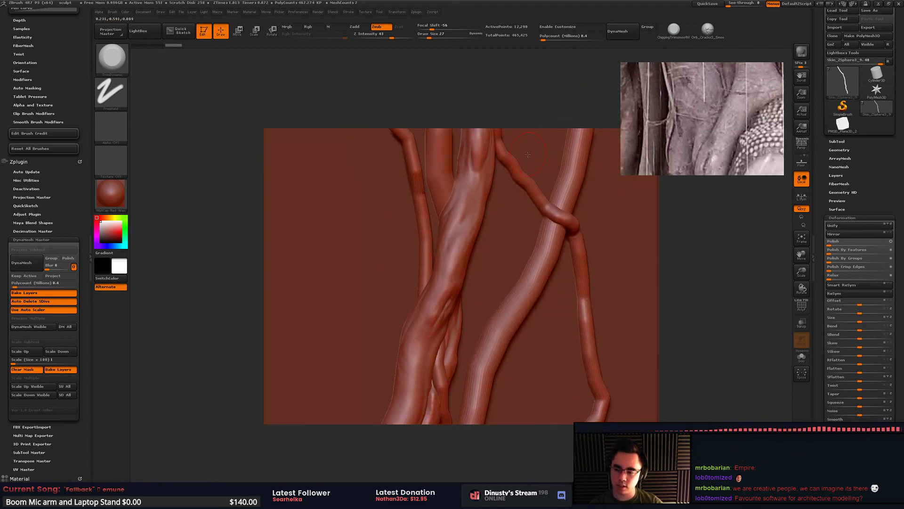
alt+right_drag(524, 161, 516, 199)
right_drag(515, 200, 485, 190)
drag(485, 190, 483, 228)
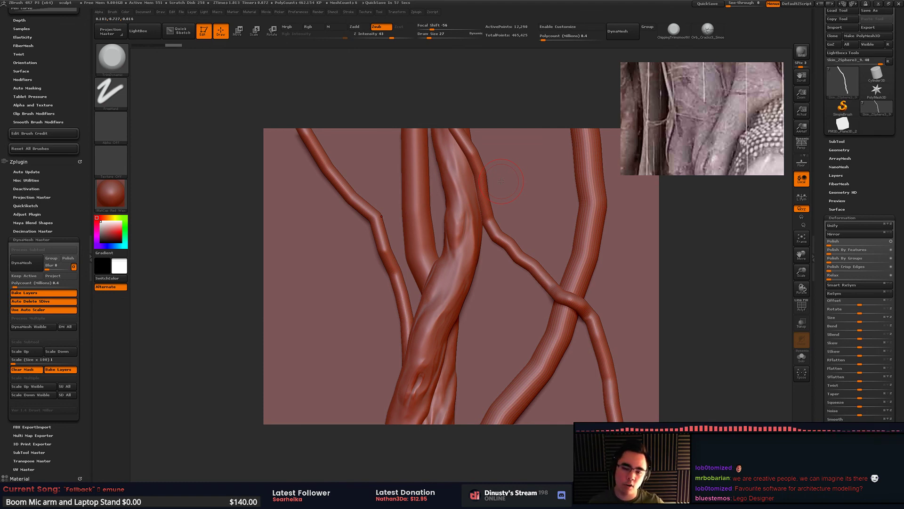
drag(478, 230, 471, 314)
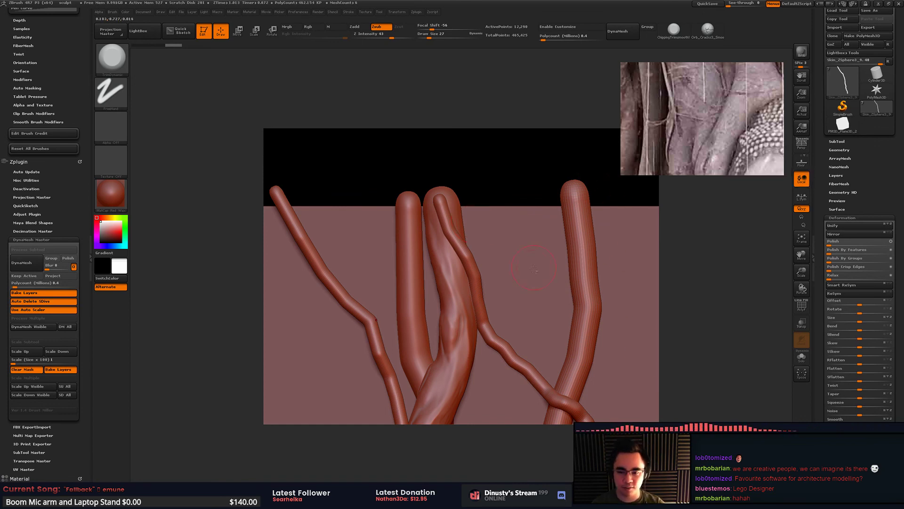
alt+drag(554, 244, 543, 179)
alt+drag(564, 267, 594, 278)
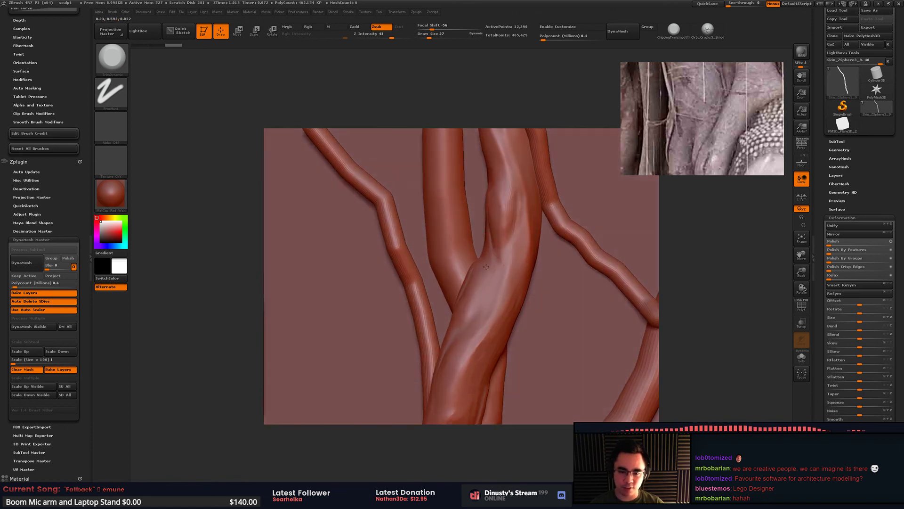
Step: Select the front root, sculpt fine ridges and creases along its upper bend at draw size 9, and smooth them
mouse_move(528, 263)
mouse_down()
mouse_move(488, 279)
mouse_move(501, 265)
mouse_move(472, 265)
mouse_up()
key(b)
click(563, 285)
key(space)
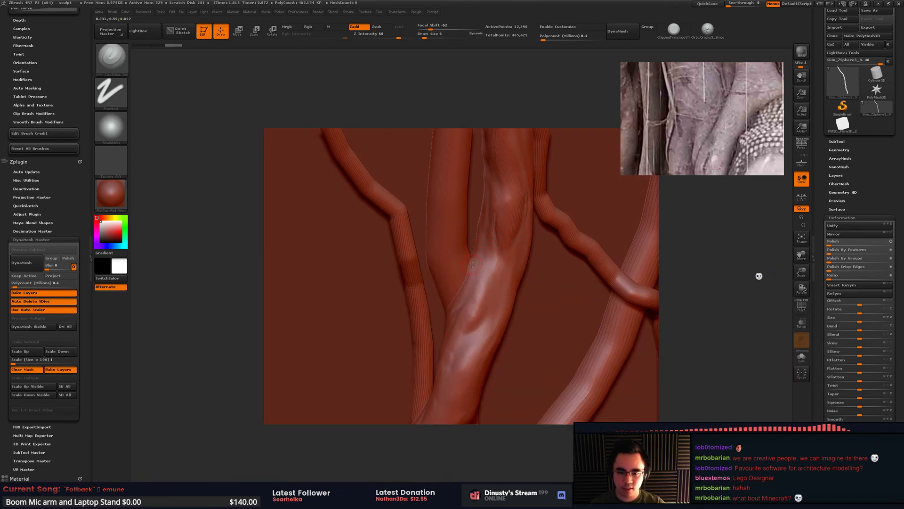
alt+click(484, 277)
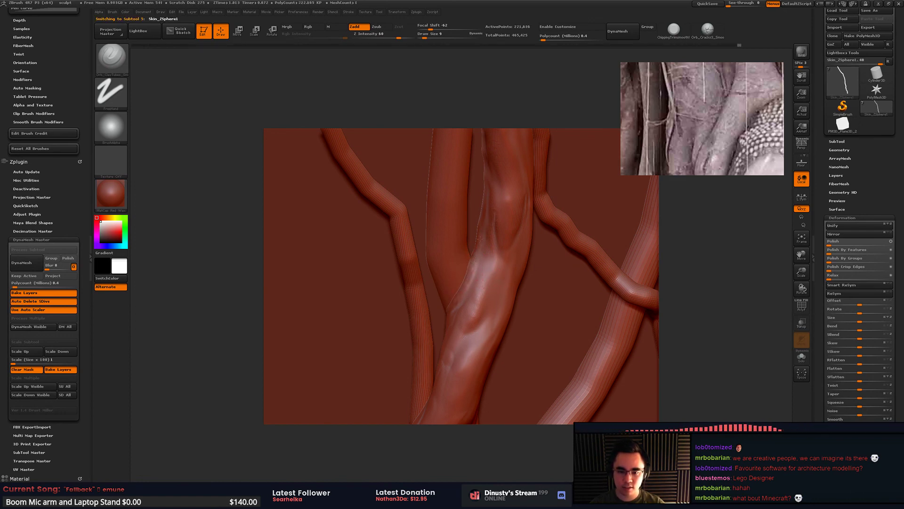
key(shift)
shift+drag(463, 294, 479, 271)
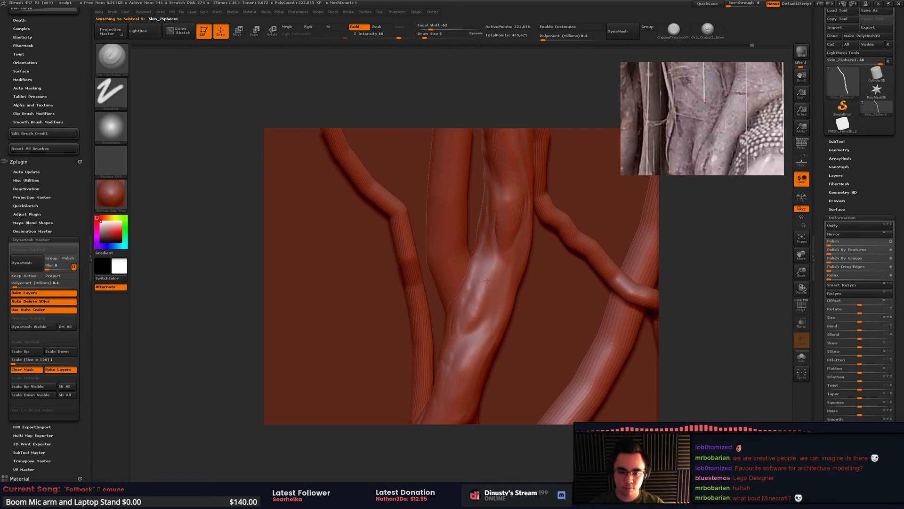
drag(486, 281, 464, 316)
shift+drag(488, 287, 477, 304)
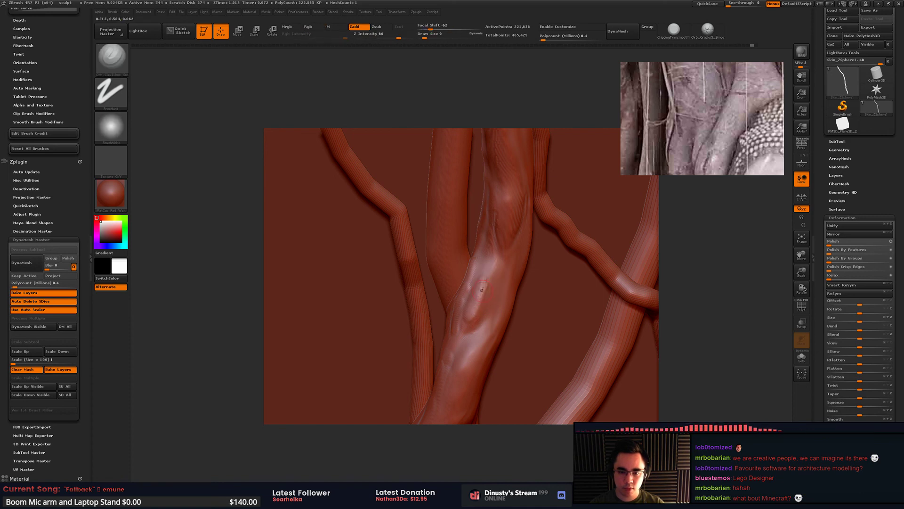
key(shift)
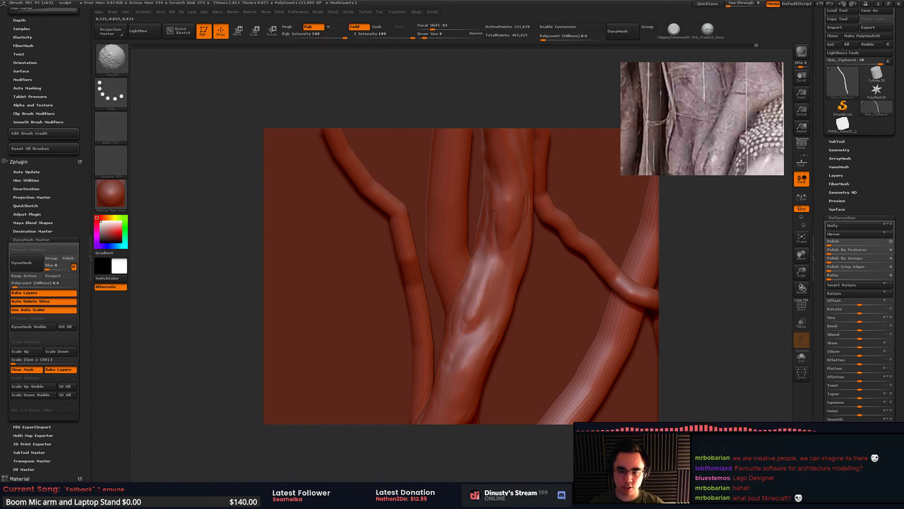
mouse_move(483, 283)
ctrl+right_down()
mouse_move(442, 210)
mouse_move(438, 182)
mouse_move(441, 222)
mouse_move(480, 292)
mouse_move(480, 245)
ctrl+right_up()
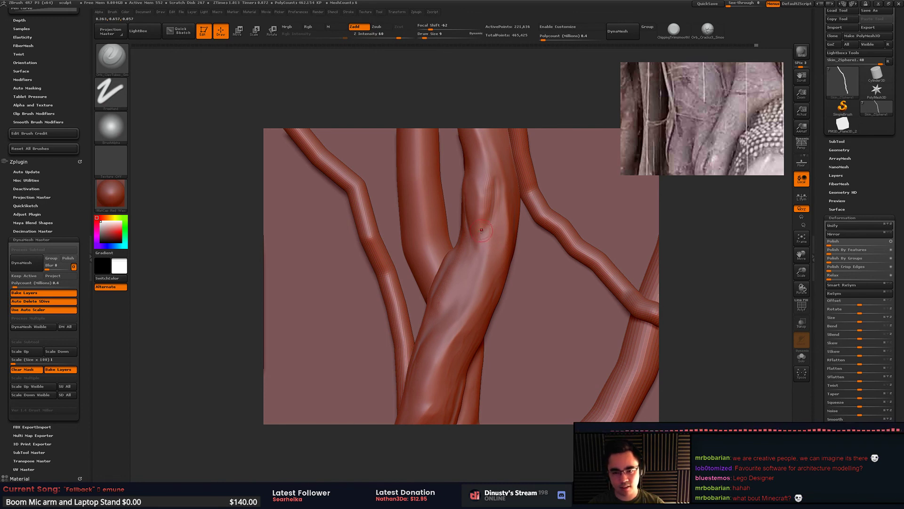
mouse_move(478, 235)
mouse_down()
mouse_move(474, 263)
mouse_move(485, 231)
mouse_up()
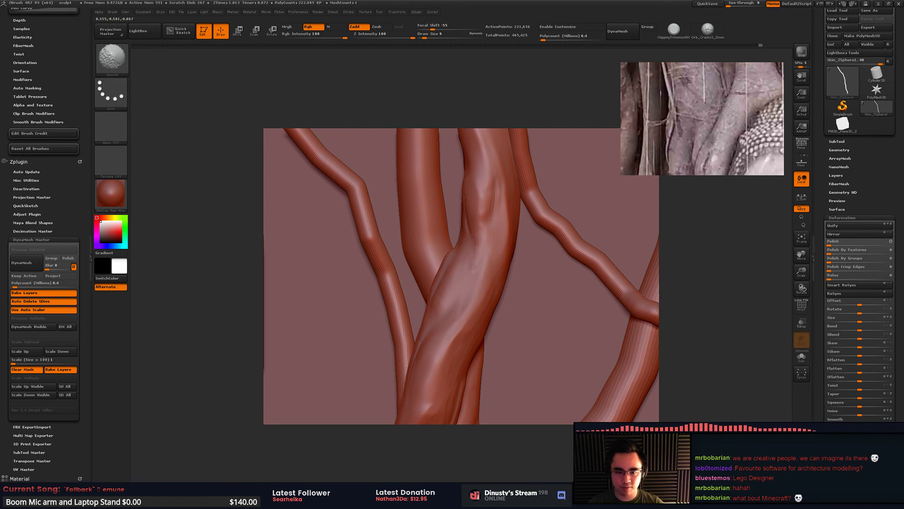
Step: Select the thin offshoot root between the sculpted roots and save the project over sculpt.ZPR
mouse_move(488, 242)
alt+right_down()
mouse_move(486, 254)
mouse_move(472, 222)
alt+right_up()
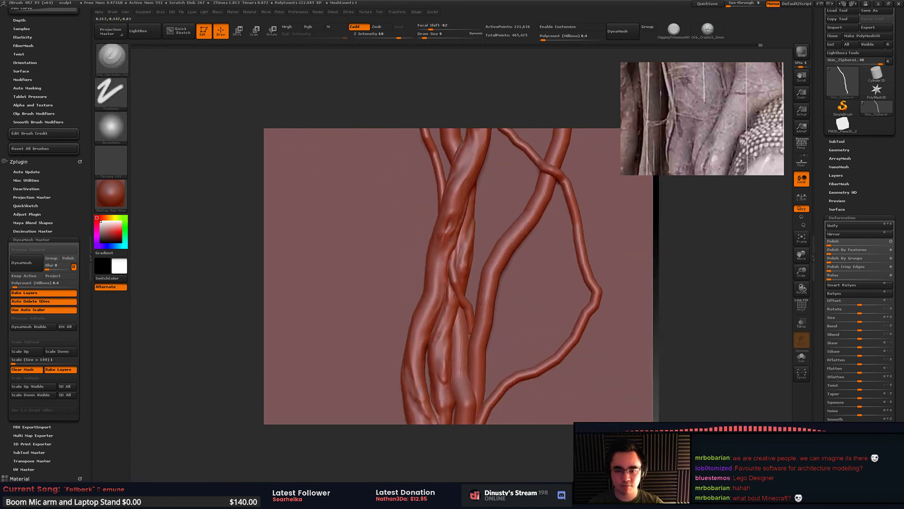
drag(472, 222, 474, 188)
alt+click(465, 221)
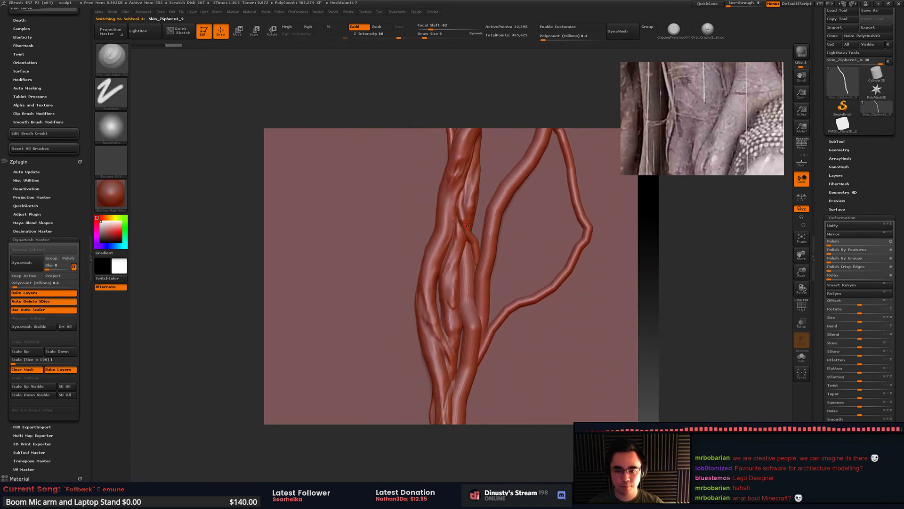
alt+right_drag(467, 224, 509, 272)
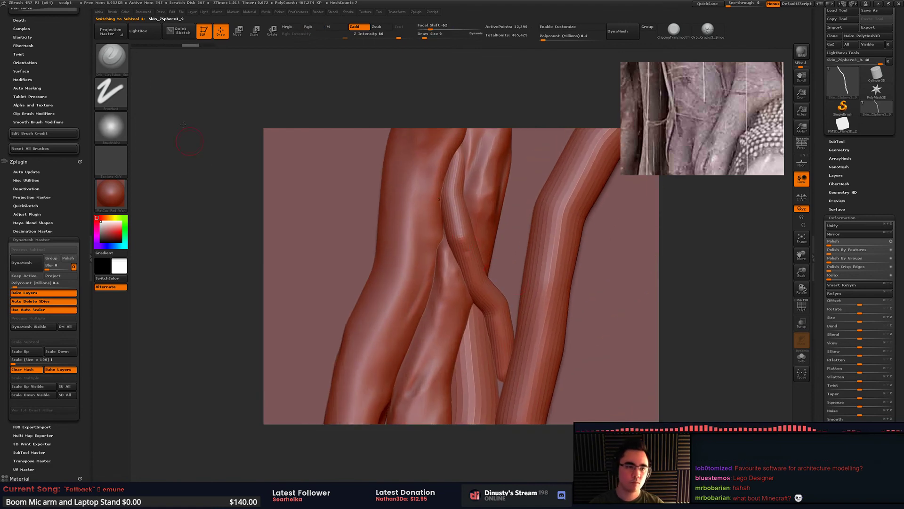
key(ctrl+s)
double_click(511, 173)
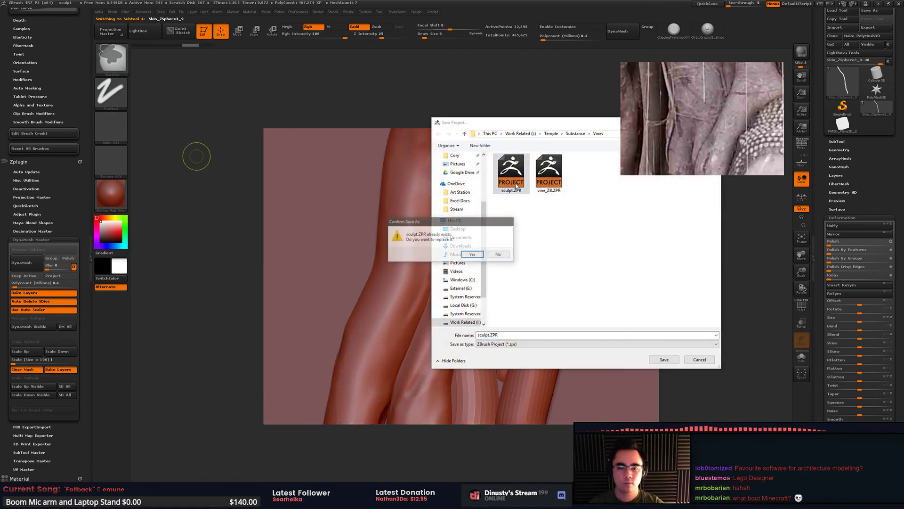
click(473, 254)
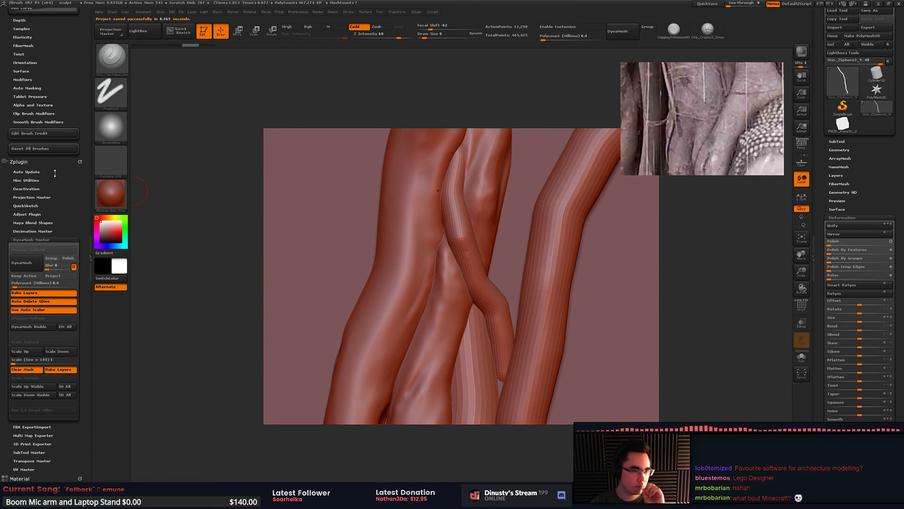
Step: Remesh the thin offshoot root with DynaMesh at a polycount of 0.4 million and smooth its surface
click(29, 266)
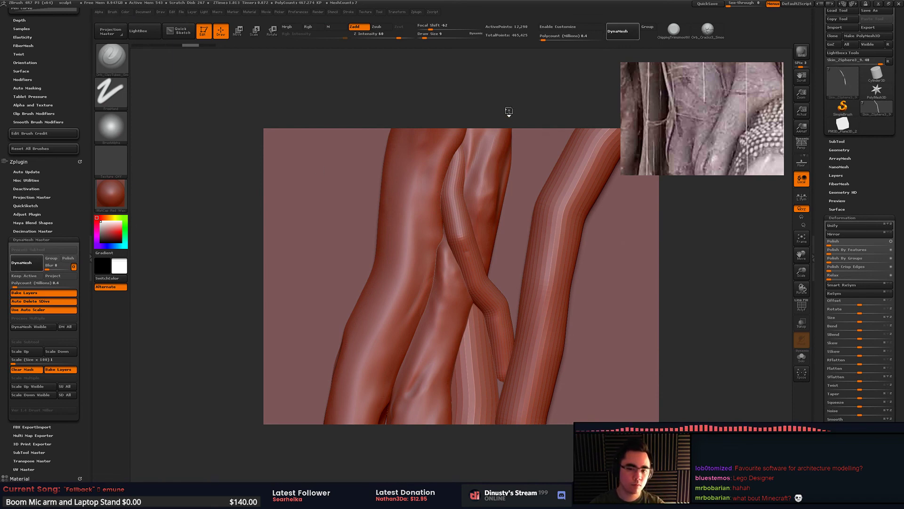
key(shift)
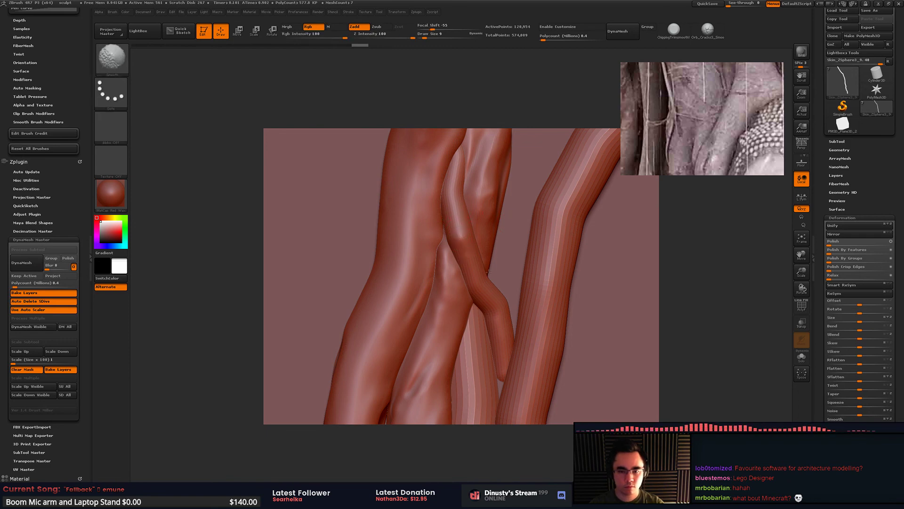
mouse_move(474, 269)
shift+mouse_down()
mouse_move(459, 230)
mouse_move(432, 254)
shift+mouse_up()
Step: Sculpt ridges and creases along the thin offshoot root at draw size 11 and smooth them where it crosses the sculpted roots
key(space)
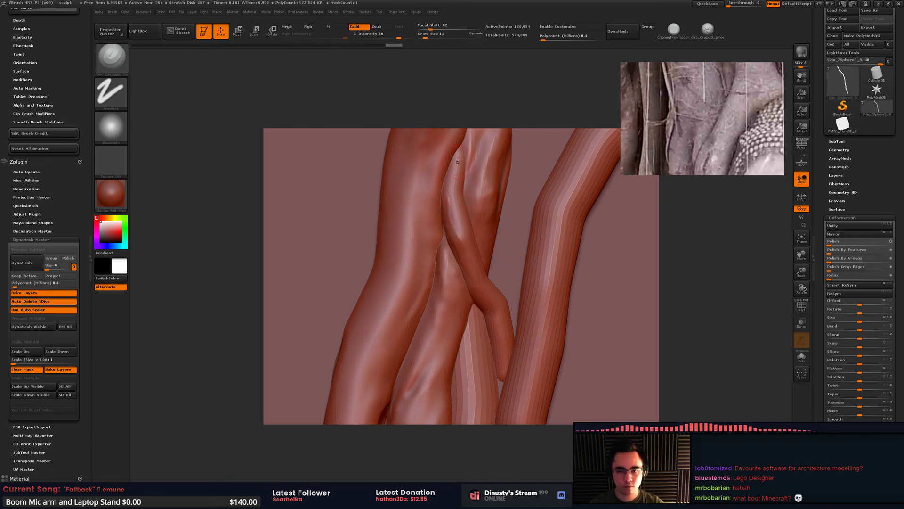
alt+right_drag(462, 161, 450, 215)
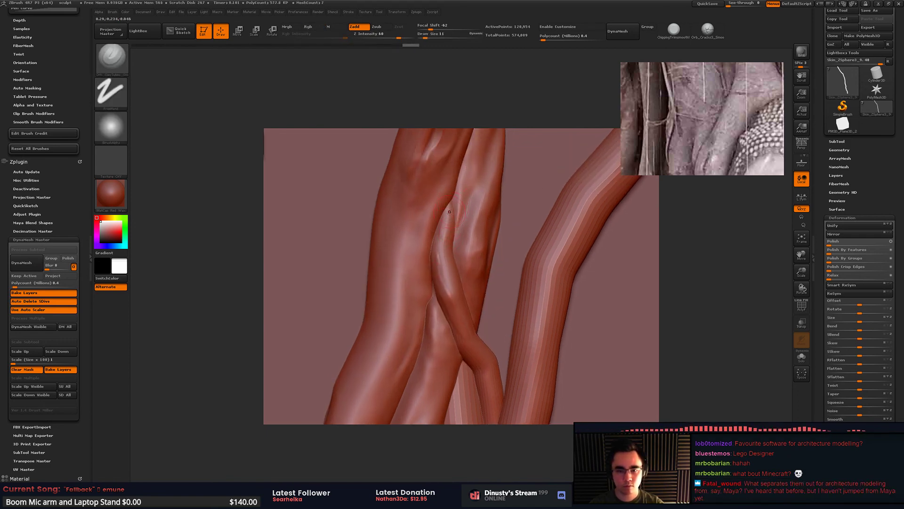
mouse_move(449, 219)
mouse_down()
mouse_move(447, 246)
mouse_move(450, 229)
mouse_up()
alt+right_drag(454, 291, 464, 245)
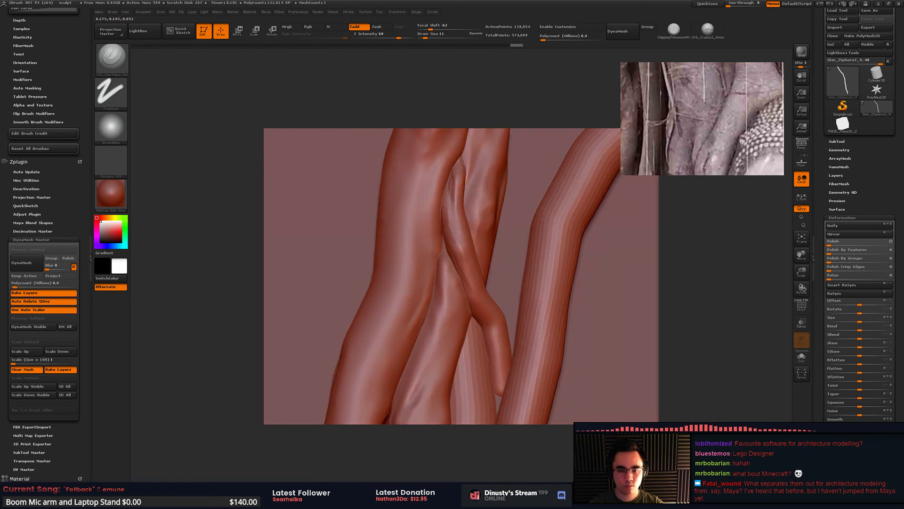
drag(454, 226, 470, 273)
mouse_move(491, 301)
right_down()
mouse_move(506, 297)
mouse_move(481, 246)
right_up()
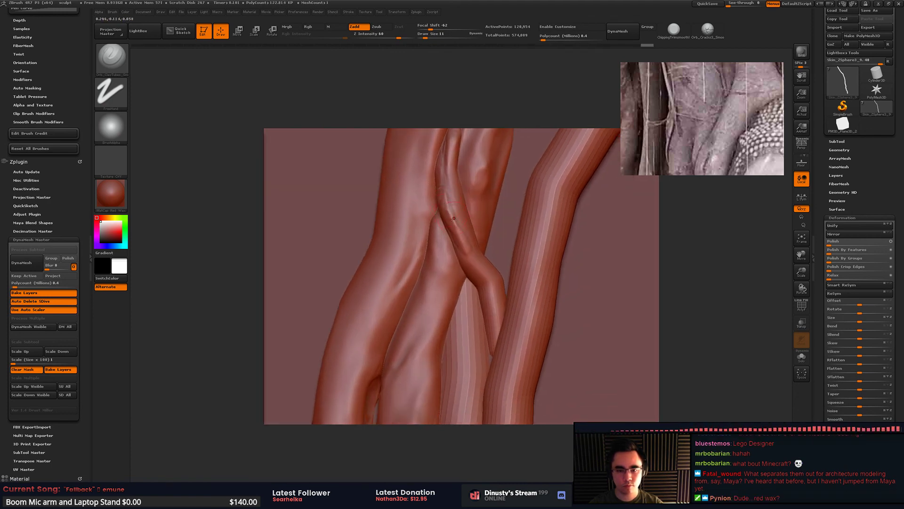
mouse_move(448, 197)
shift+mouse_down()
mouse_move(464, 236)
mouse_move(458, 213)
mouse_move(483, 224)
shift+mouse_up()
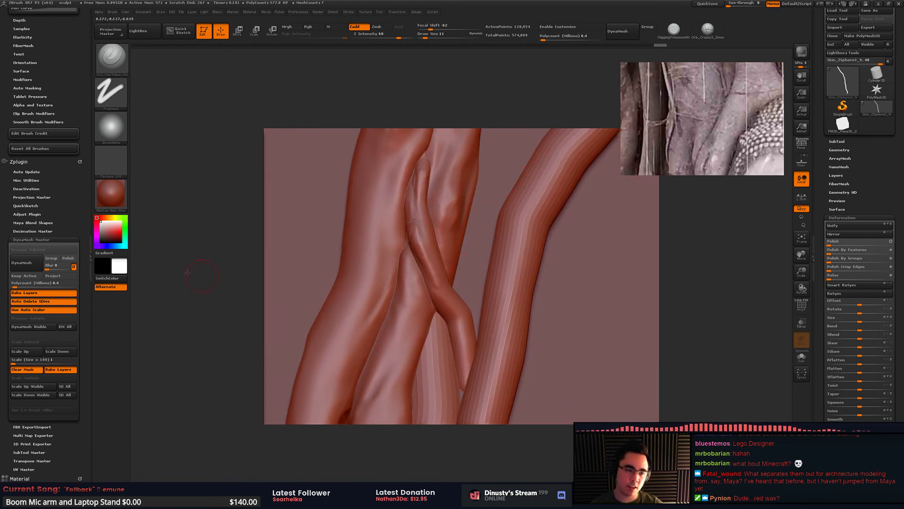
Step: Try MatCap GreenClay and another green MatCap material on the root cluster
click(111, 193)
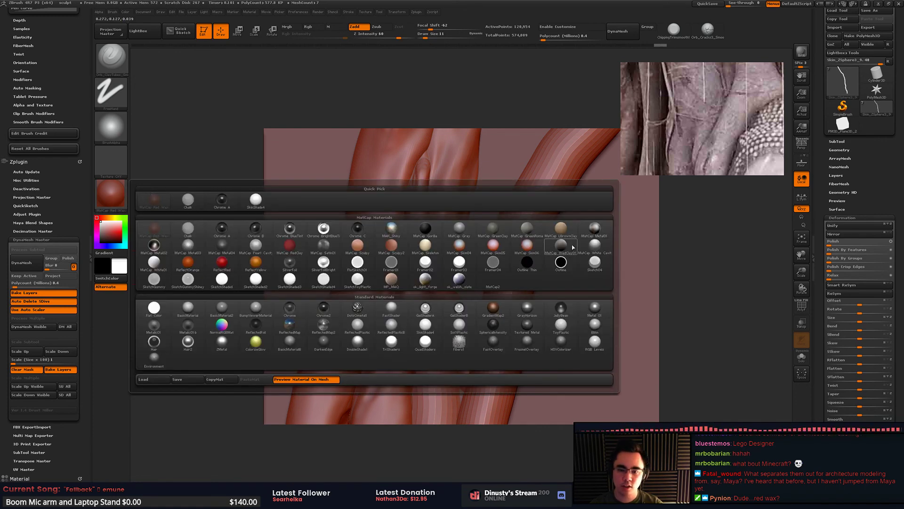
click(533, 230)
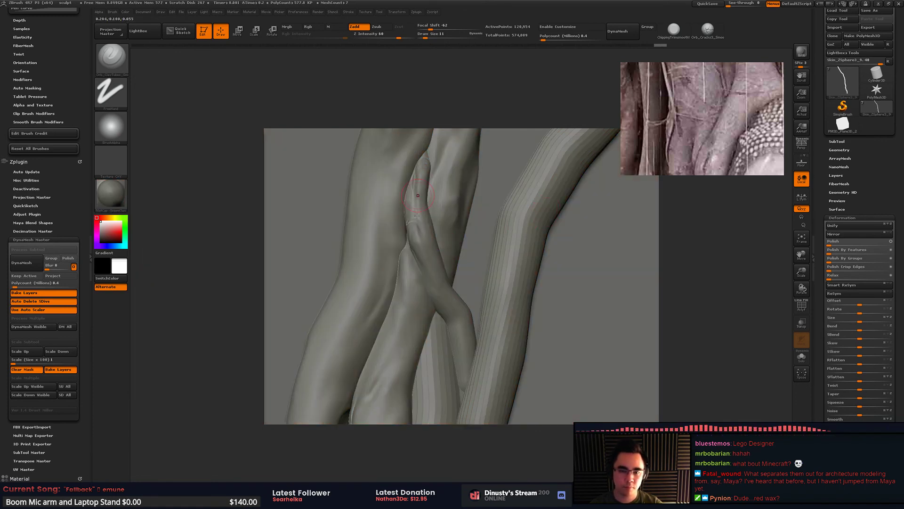
click(111, 193)
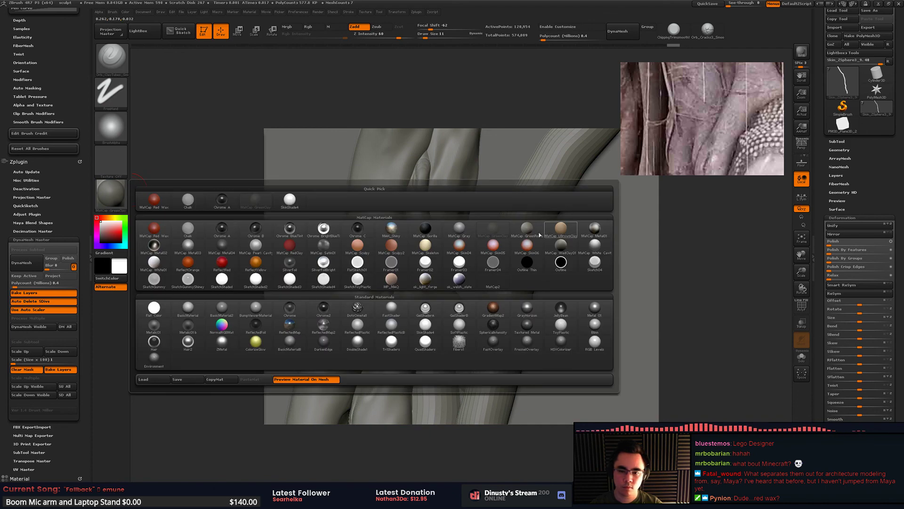
click(530, 229)
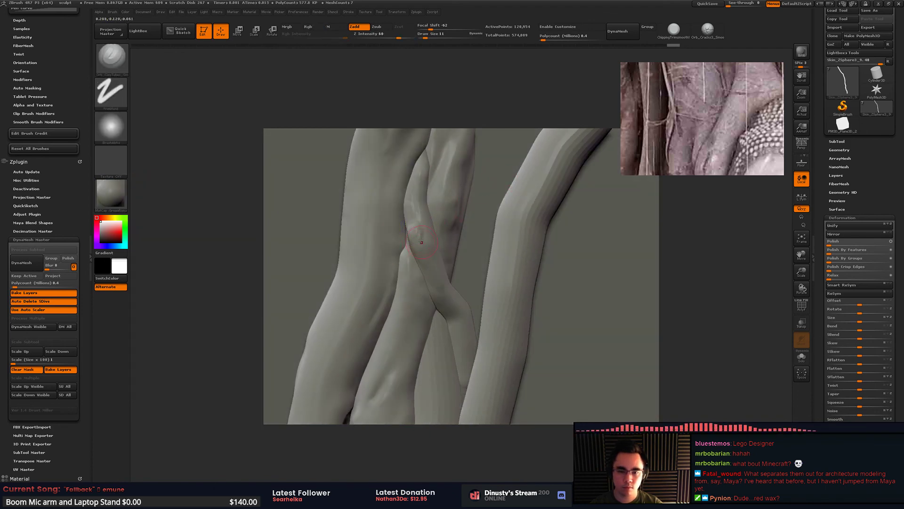
Step: Sculpt and smooth the middle of the thin offshoot root where it crosses between the sculpted roots
key(shift)
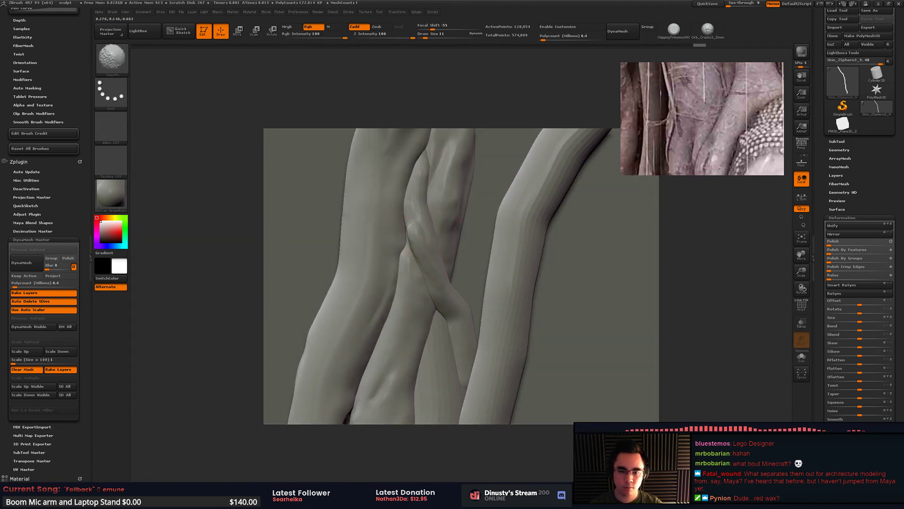
right_drag(415, 181, 435, 183)
drag(413, 221, 436, 250)
key(shift)
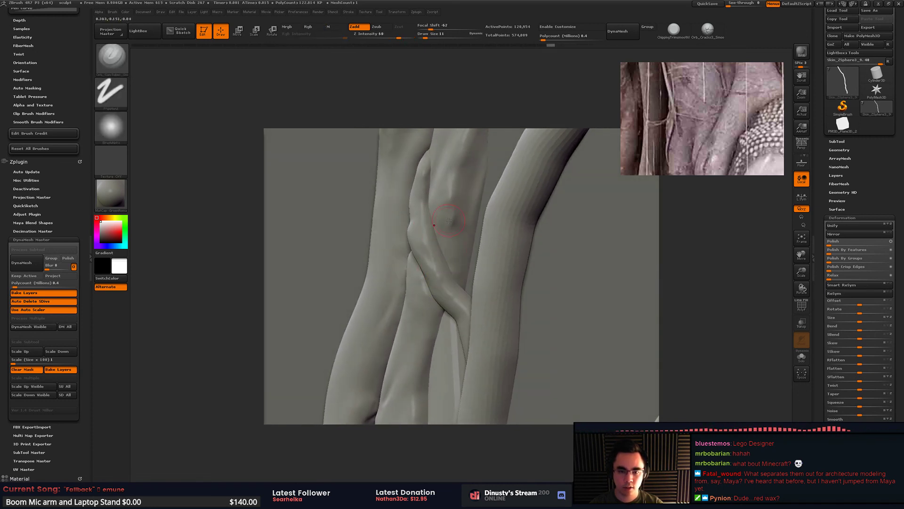
mouse_move(460, 212)
right_down()
mouse_move(438, 226)
mouse_move(466, 237)
right_up()
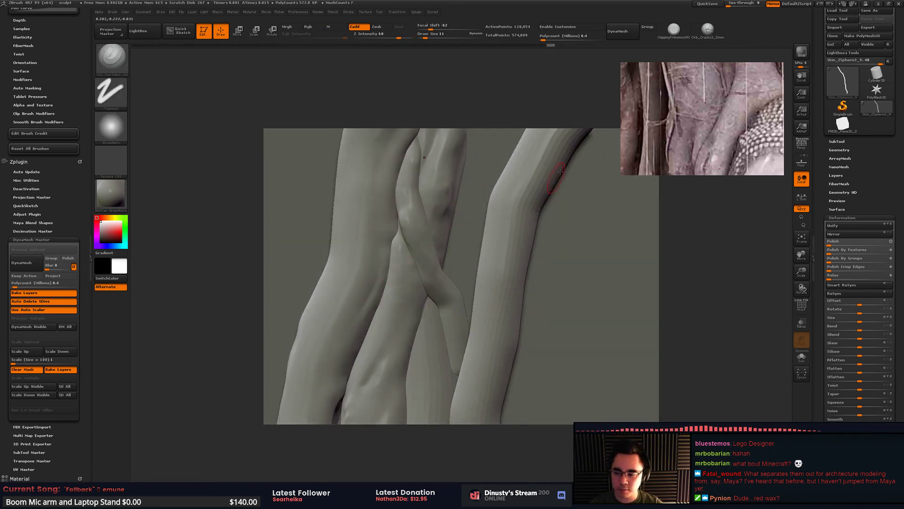
Step: Try a dark MatCap material, then shade the roots with a light grey metallic MatCap
click(111, 194)
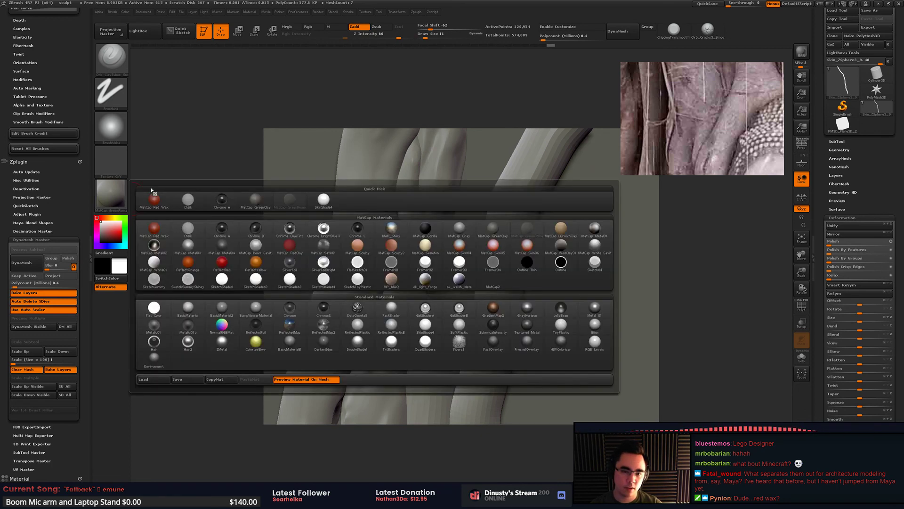
click(569, 248)
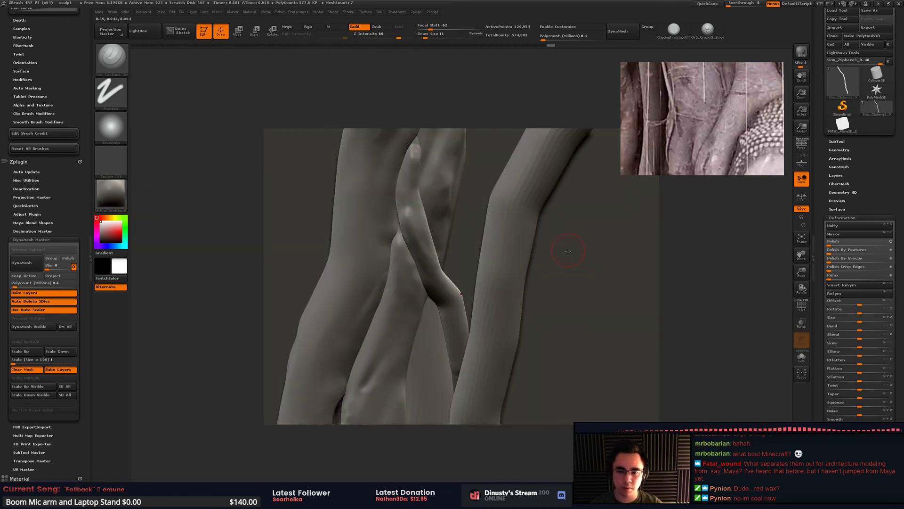
click(112, 194)
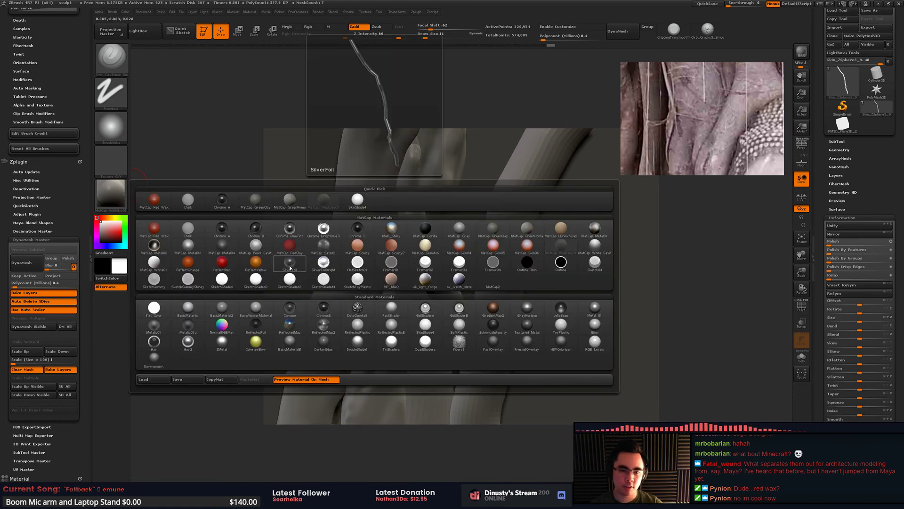
click(188, 246)
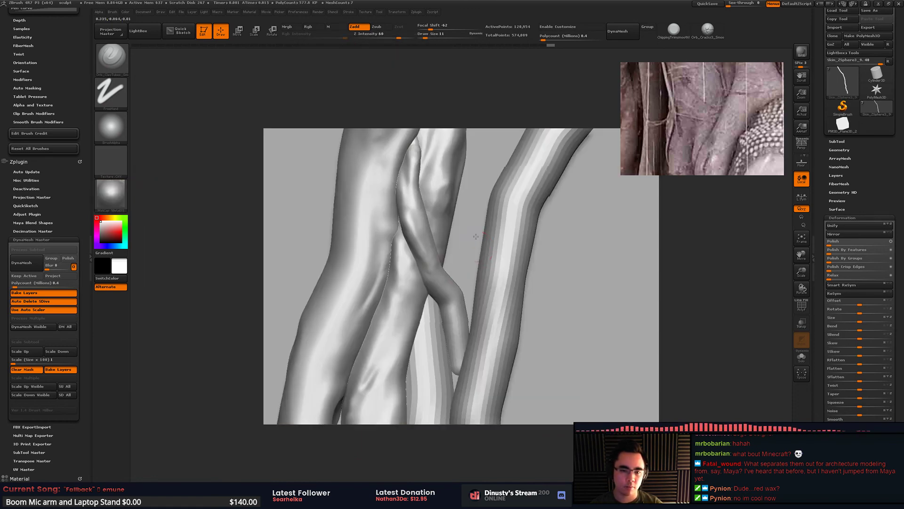
Step: Smooth the thin offshoot root around its crossing and sculpt its form down toward the lower bend
alt+drag(476, 232, 470, 207)
mouse_move(444, 167)
alt+mouse_down()
mouse_move(435, 164)
mouse_move(409, 198)
alt+mouse_up()
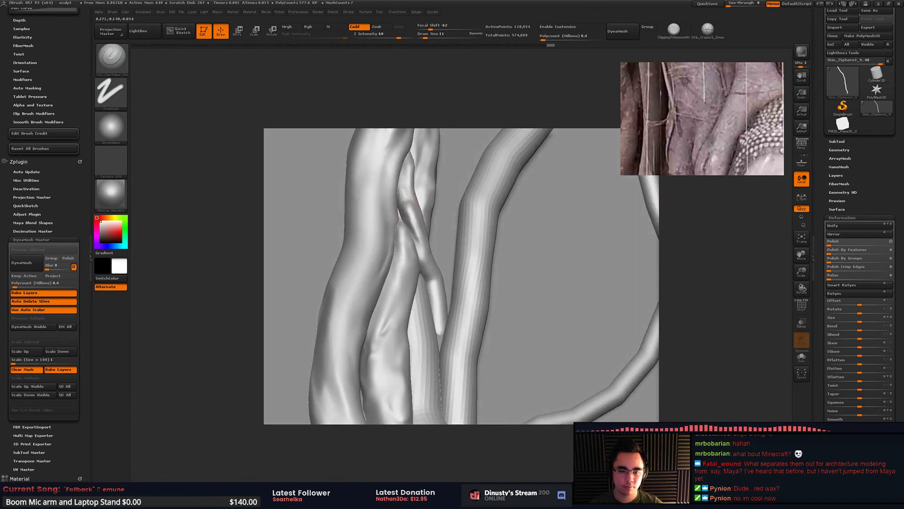
mouse_move(427, 241)
shift+mouse_down()
mouse_move(434, 275)
mouse_move(442, 244)
mouse_move(414, 235)
mouse_move(430, 217)
shift+mouse_up()
shift+drag(409, 236, 398, 194)
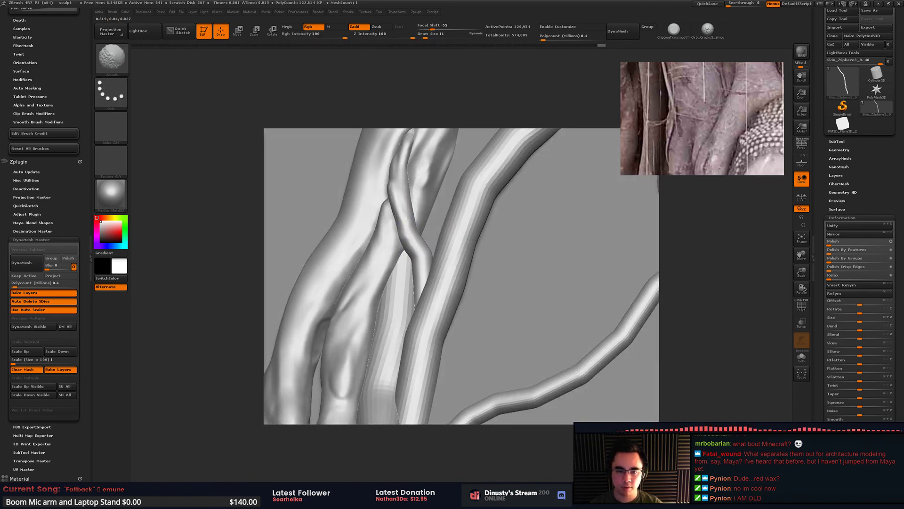
mouse_move(408, 232)
mouse_down()
mouse_move(421, 260)
mouse_move(439, 272)
mouse_up()
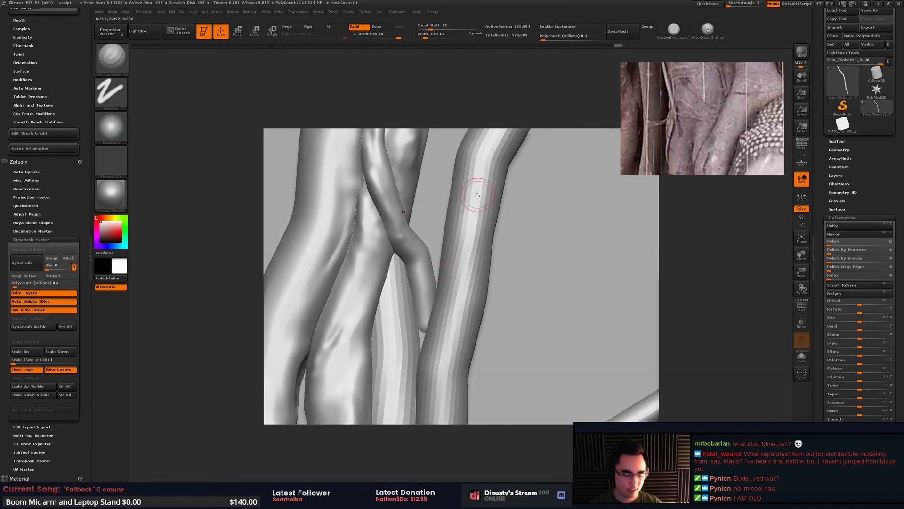
Step: Reshape the offshoot's lower bend with the Move brush at draw size 41, easing its bulge inward
key(b)
key(m)
key(v)
key(space)
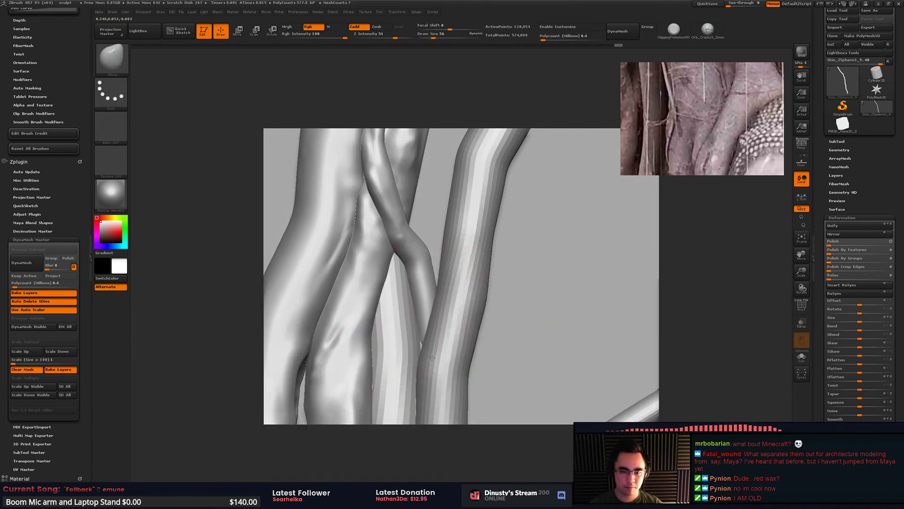
key(space)
drag(440, 288, 425, 280)
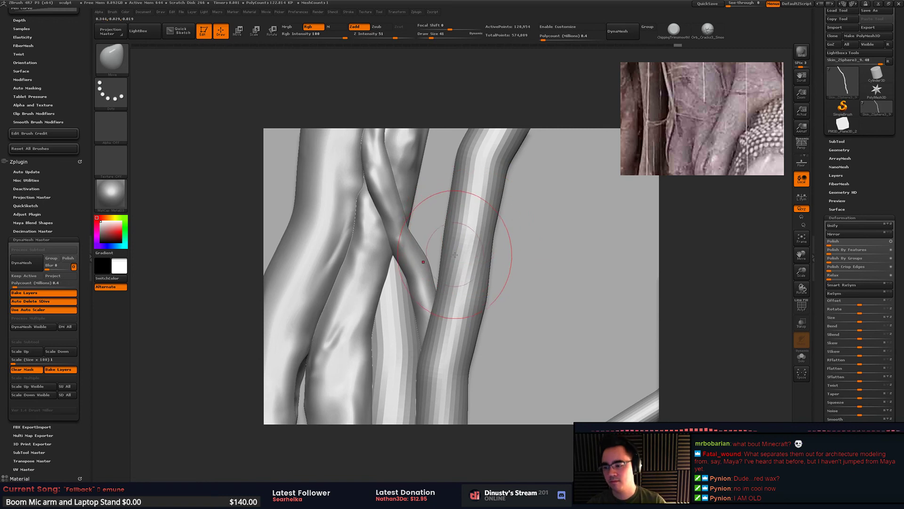
mouse_move(463, 275)
right_down()
mouse_move(466, 264)
mouse_move(454, 269)
right_up()
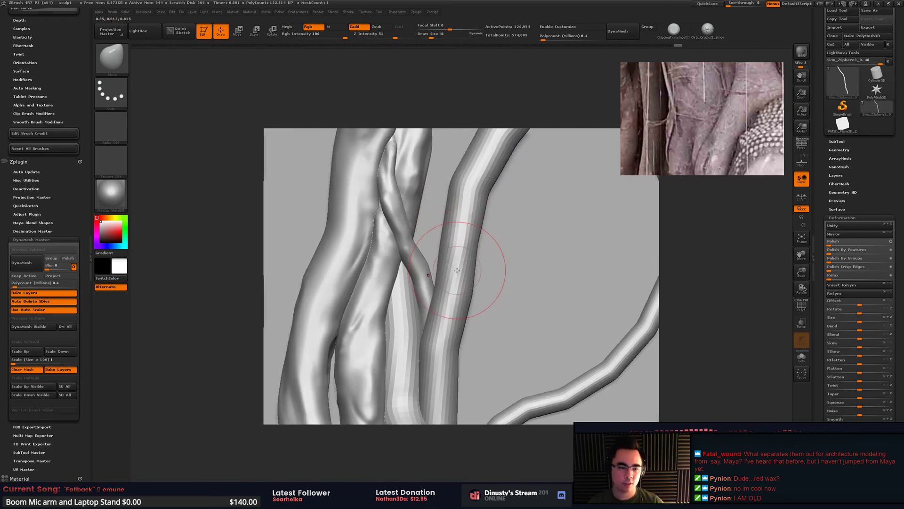
Step: Sculpt the offshoot's lower bend with the Orb clay tubes brush and smooth the strokes
key(b)
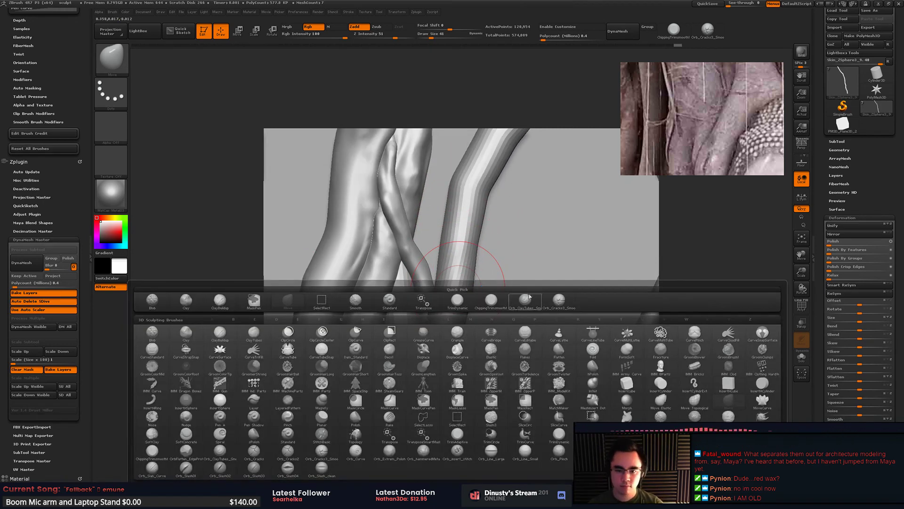
click(530, 290)
key(space)
drag(478, 295, 472, 295)
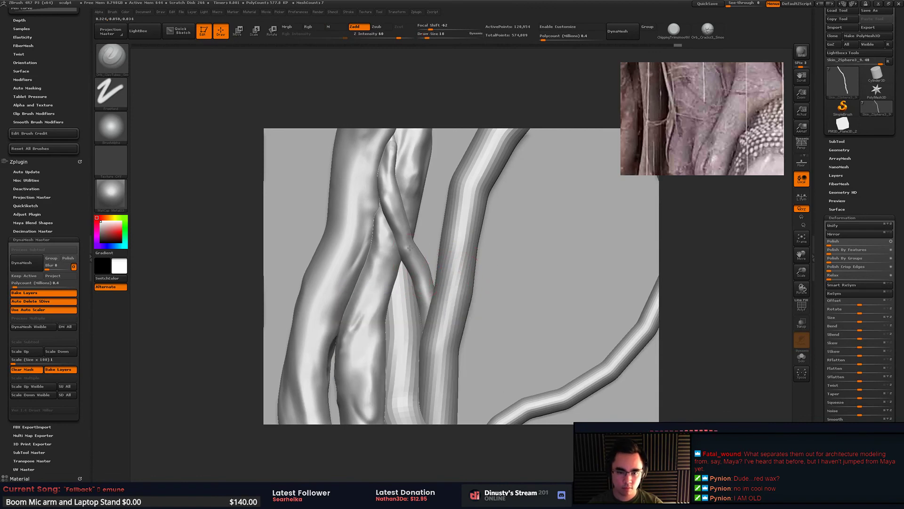
key(shift)
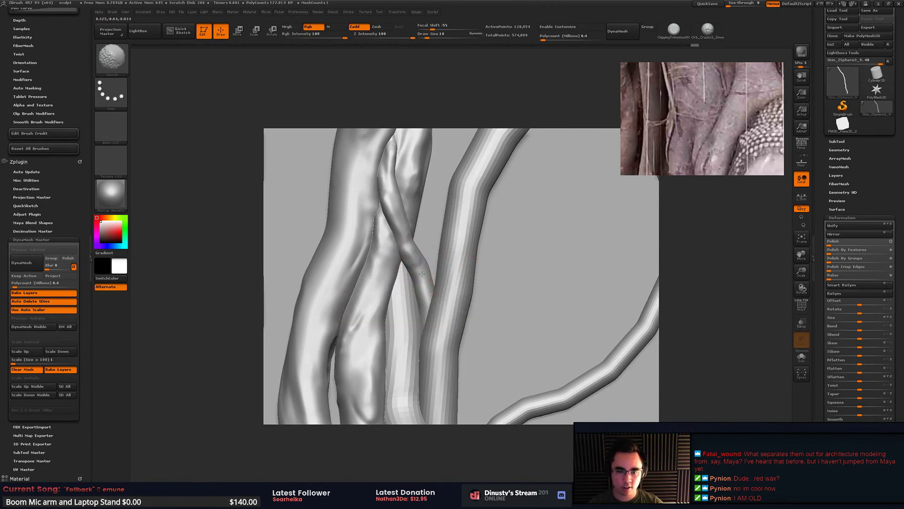
mouse_move(422, 274)
shift+mouse_down()
mouse_move(418, 266)
mouse_move(424, 297)
mouse_move(425, 263)
shift+mouse_up()
key(shift)
mouse_move(432, 275)
right_down()
mouse_move(411, 264)
mouse_move(430, 238)
right_up()
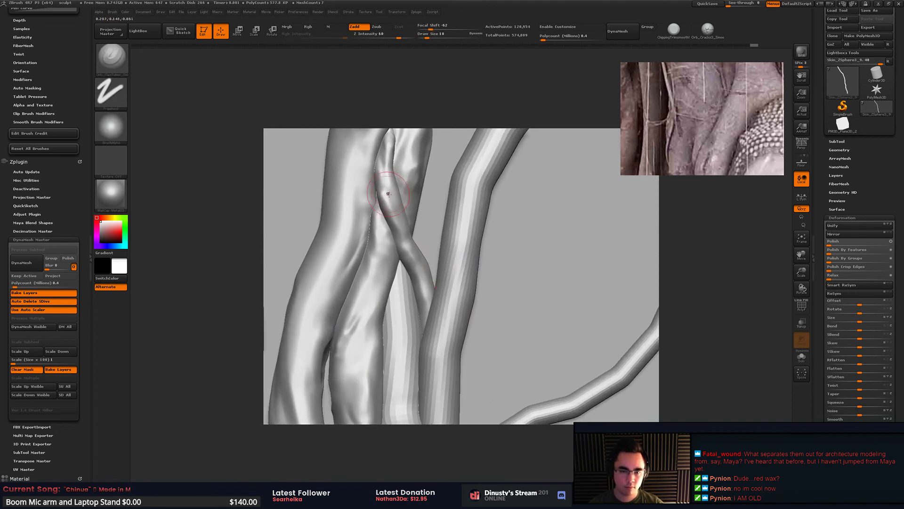
Step: Sculpt ridges and knots along the offshoot from the crossing to its lower bend at draw size 13
key(space)
mouse_move(396, 194)
mouse_down()
mouse_move(387, 196)
mouse_move(396, 230)
mouse_up()
right_drag(398, 236, 419, 247)
mouse_move(399, 212)
mouse_down()
mouse_move(411, 229)
mouse_move(402, 228)
mouse_move(407, 245)
mouse_up()
right_drag(408, 247, 411, 252)
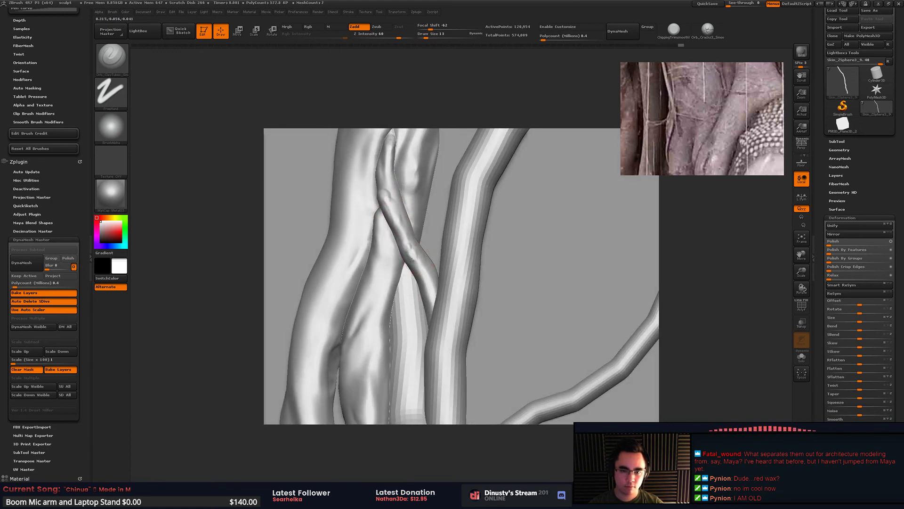
drag(412, 260, 427, 269)
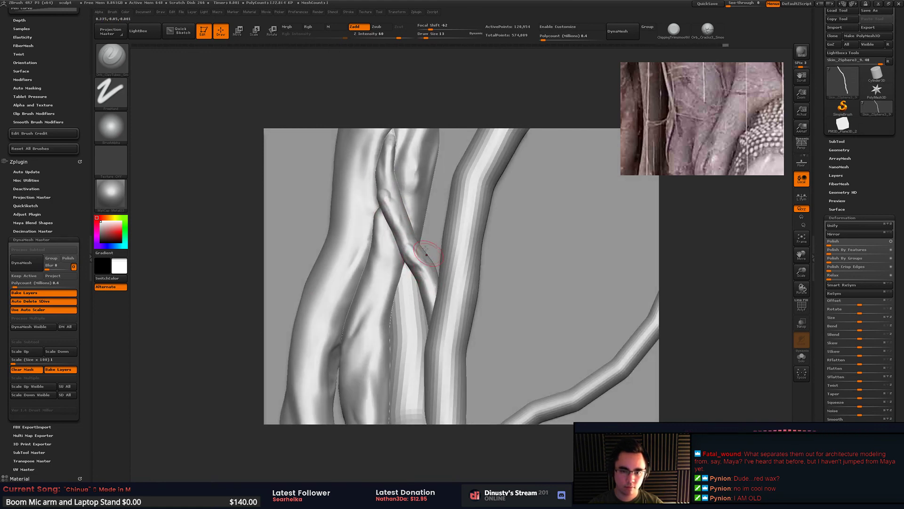
right_drag(425, 249, 406, 222)
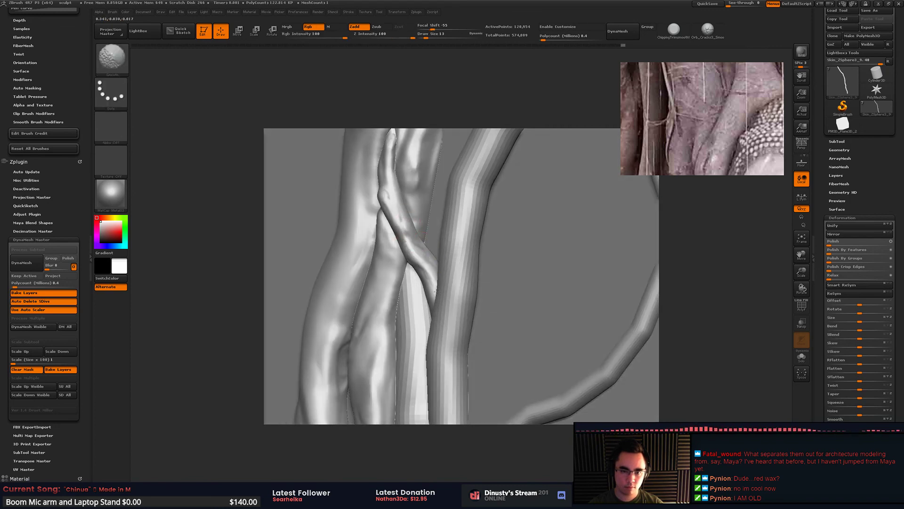
Step: Sculpt and smooth the offshoot's upper part where it emerges between the two large sculpted roots
drag(408, 222, 385, 170)
mouse_move(385, 170)
right_down()
mouse_move(396, 164)
mouse_move(422, 218)
right_up()
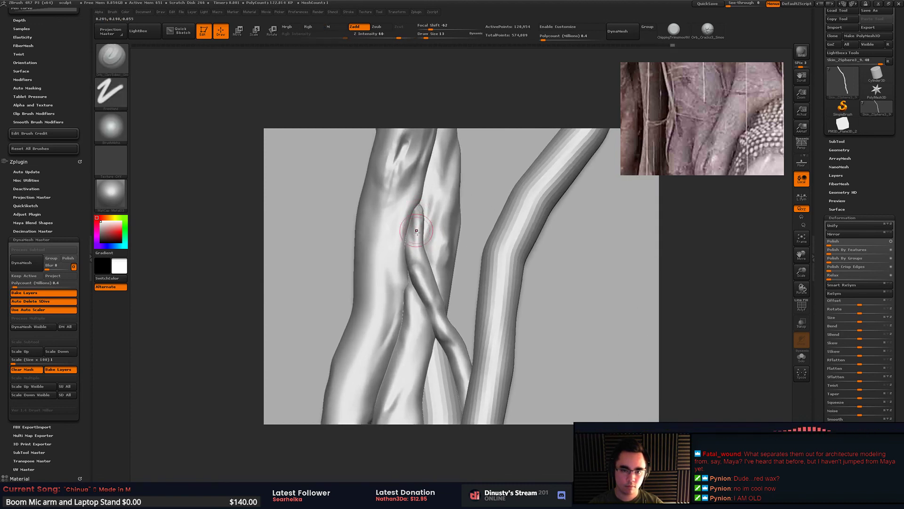
drag(417, 228, 428, 288)
shift+drag(427, 287, 419, 257)
mouse_move(405, 245)
ctrl+right_down()
mouse_move(355, 198)
mouse_move(377, 254)
mouse_move(396, 274)
ctrl+right_up()
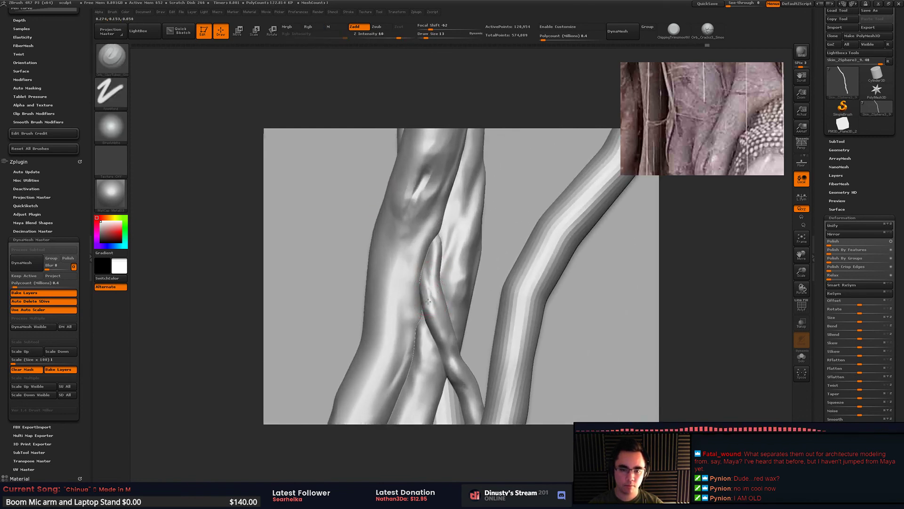
key(shift)
Step: Undo the last stroke on the offshoot's lower end and smooth its surface there instead
mouse_move(436, 312)
ctrl+right_down()
mouse_move(466, 194)
mouse_move(447, 259)
ctrl+right_up()
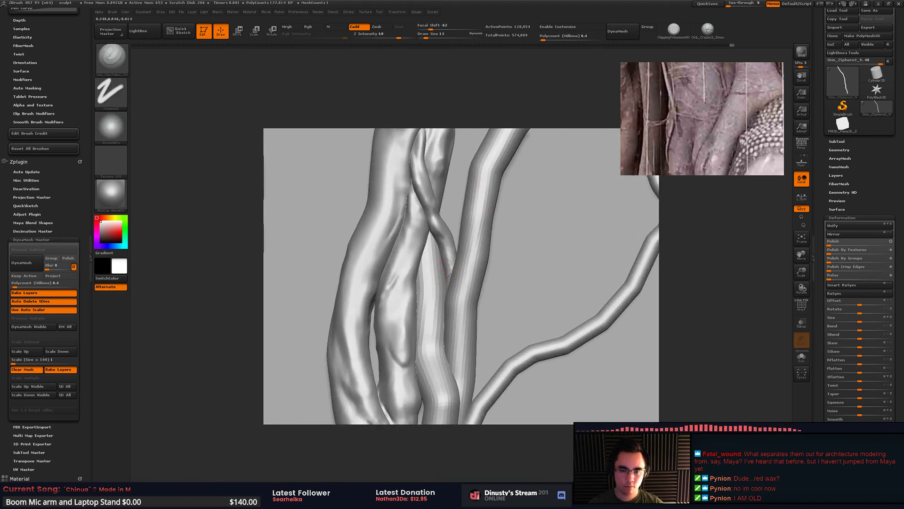
key(ctrl+z)
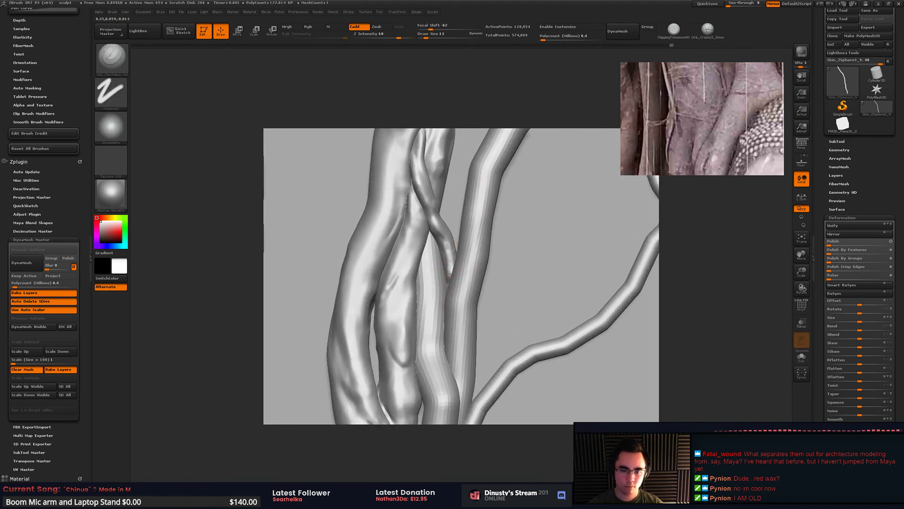
key(shift)
shift+drag(442, 233, 454, 265)
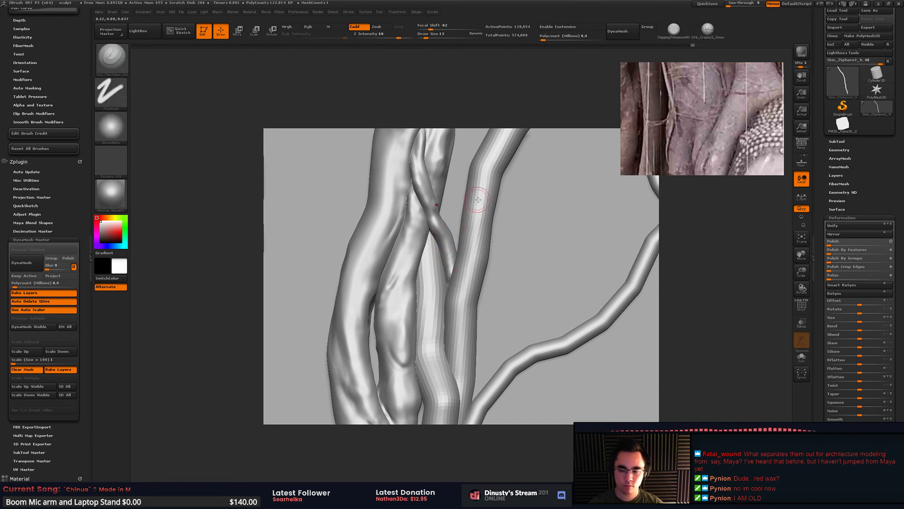
Step: Examine the whole vine root cluster from the detailed offshoot out to its full length
drag(506, 196, 545, 159)
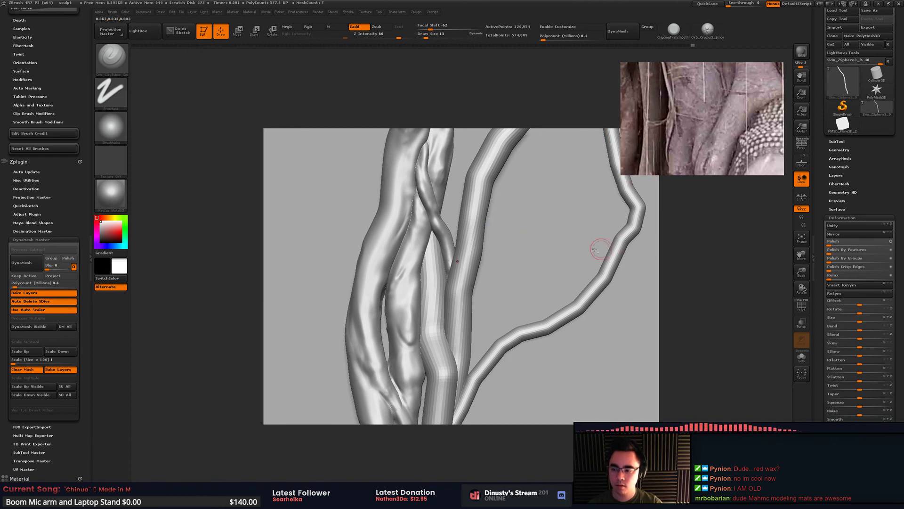
drag(601, 249, 770, 240)
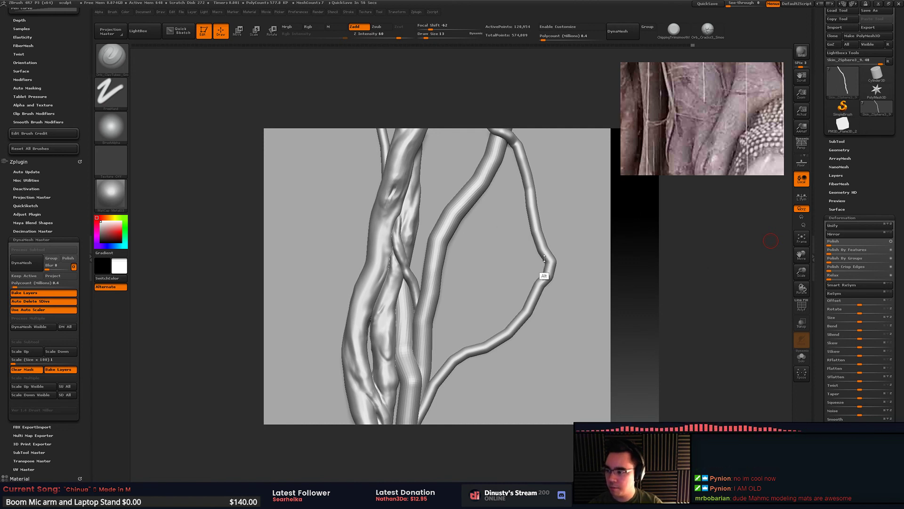
drag(543, 259, 577, 253)
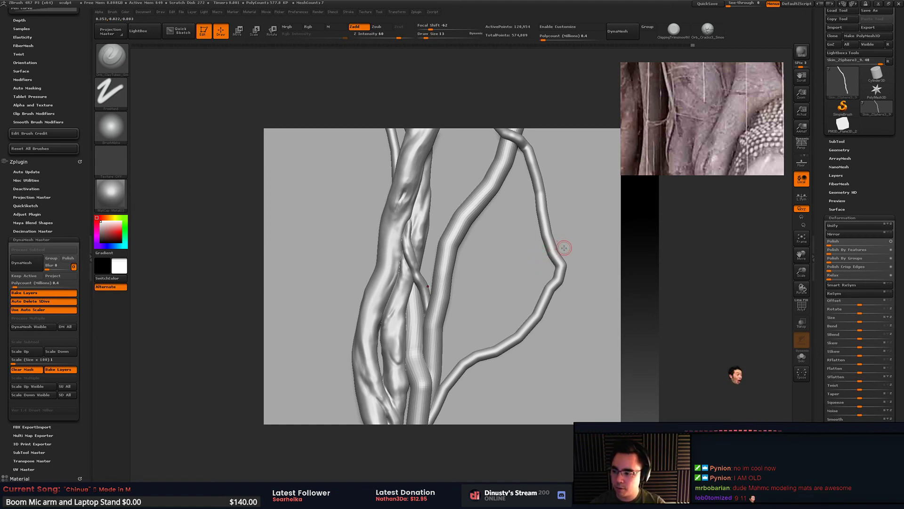
mouse_move(543, 270)
alt+mouse_down()
mouse_move(554, 240)
mouse_move(541, 274)
mouse_move(541, 263)
mouse_move(493, 260)
mouse_move(521, 274)
mouse_move(529, 258)
mouse_move(521, 226)
mouse_move(560, 213)
mouse_move(550, 256)
mouse_move(575, 226)
mouse_move(586, 287)
mouse_move(567, 269)
mouse_move(573, 279)
alt+mouse_up()
key(space)
click(523, 251)
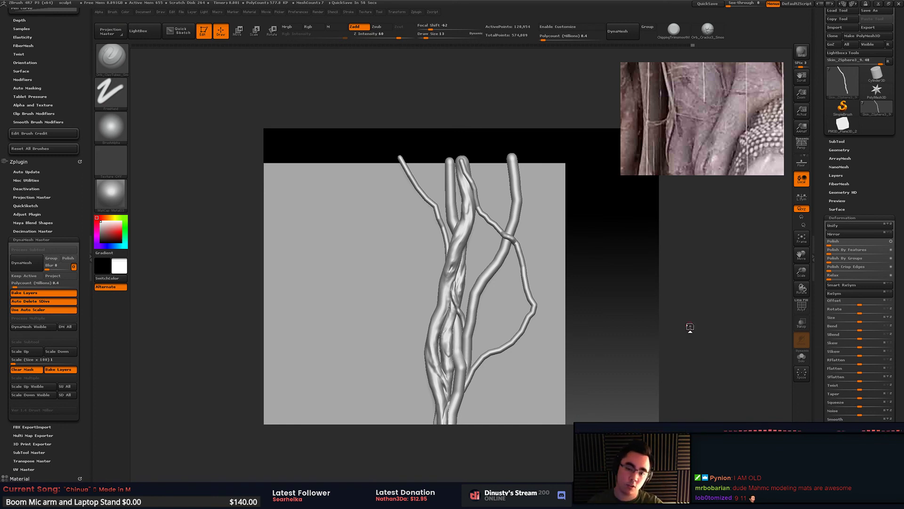
mouse_move(580, 272)
alt+mouse_down()
mouse_move(620, 214)
mouse_move(599, 250)
alt+mouse_up()
Step: Start saving the project, decline overwriting sculpt.ZPR, and duplicate vine_ZB.ZPR within the Vines folder
key(ctrl+s)
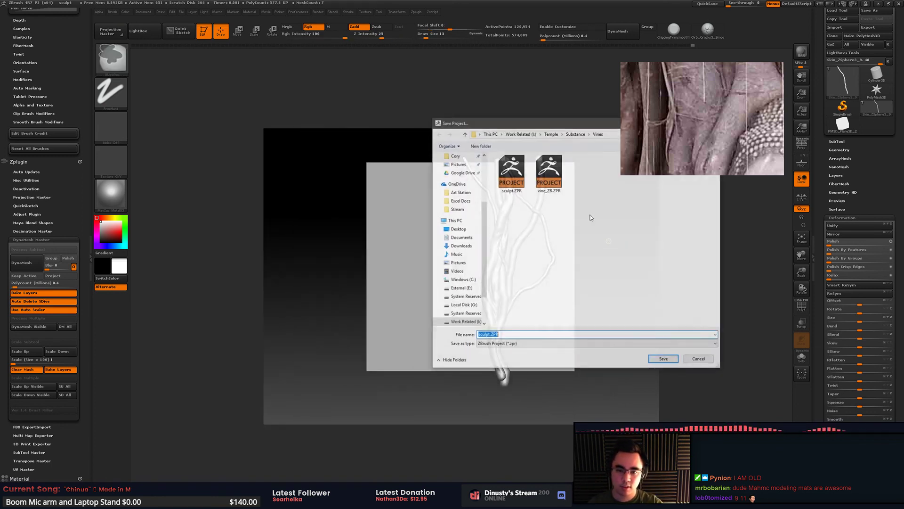
click(515, 191)
key(Return)
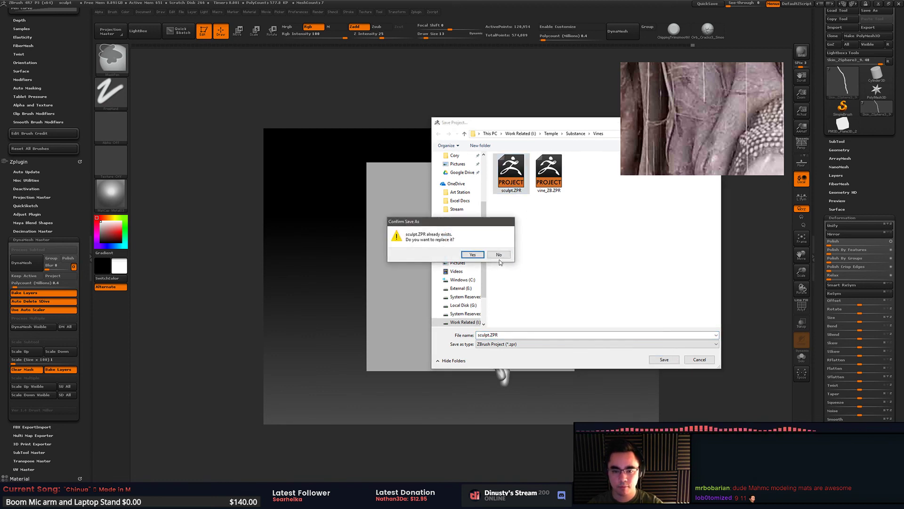
click(498, 256)
click(549, 189)
key(ctrl+c)
key(ctrl+v)
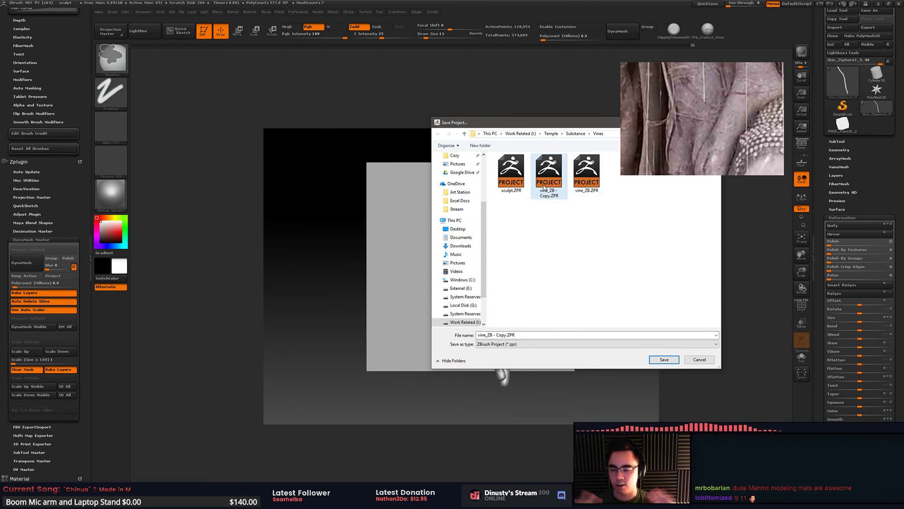
Step: Save the project over the existing sculpt.ZPR in the Vines folder
click(518, 244)
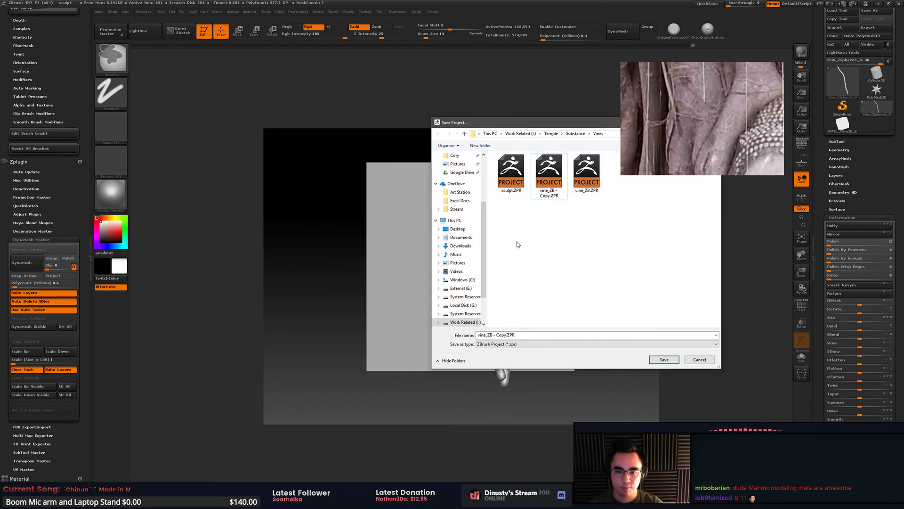
click(517, 199)
double_click(520, 194)
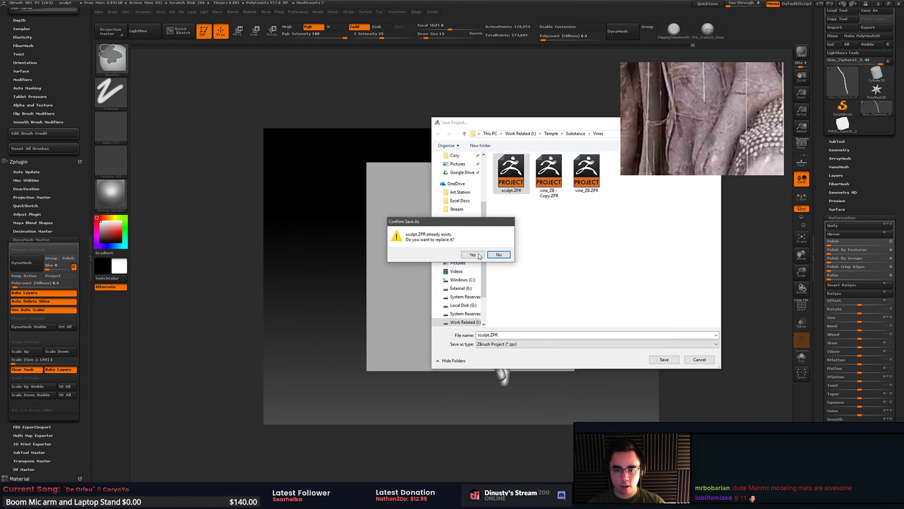
click(469, 254)
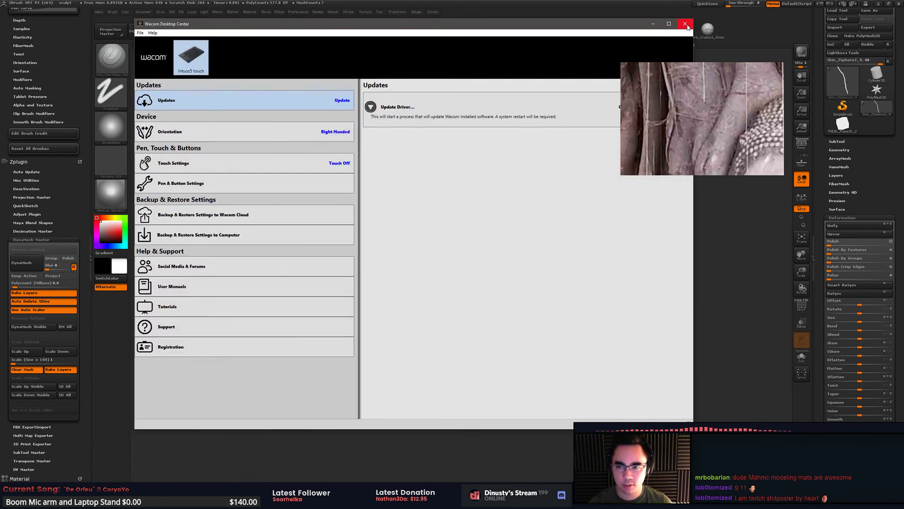
Step: Close the Wacom Desktop Center window and return to the vine root sculpt
click(686, 26)
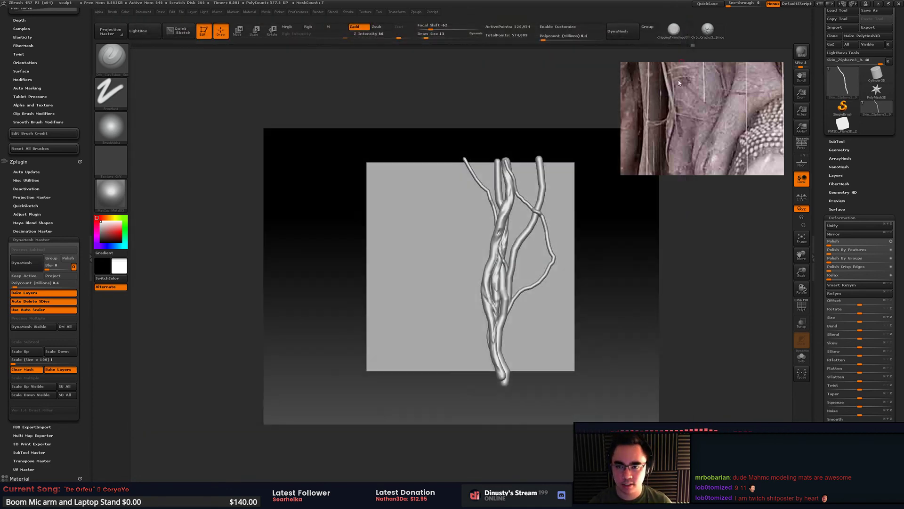
right_click(679, 83)
click(707, 276)
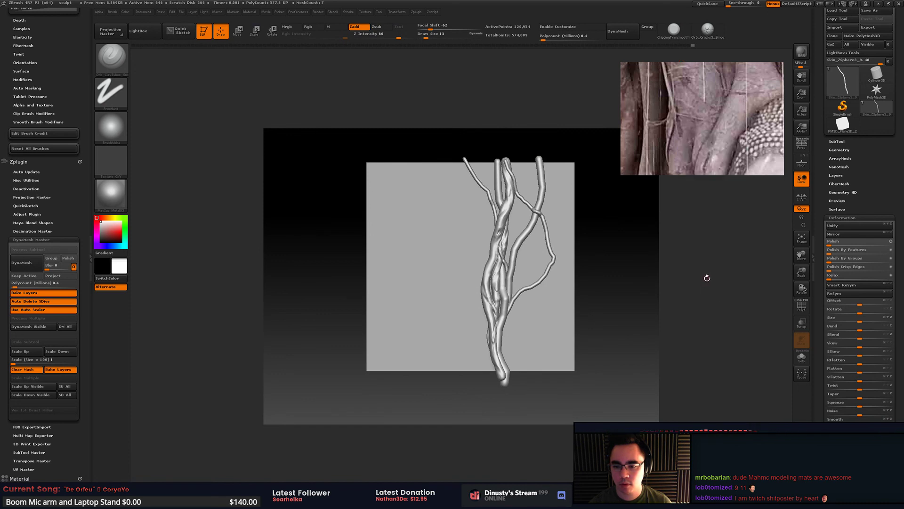
right_click(724, 138)
click(747, 304)
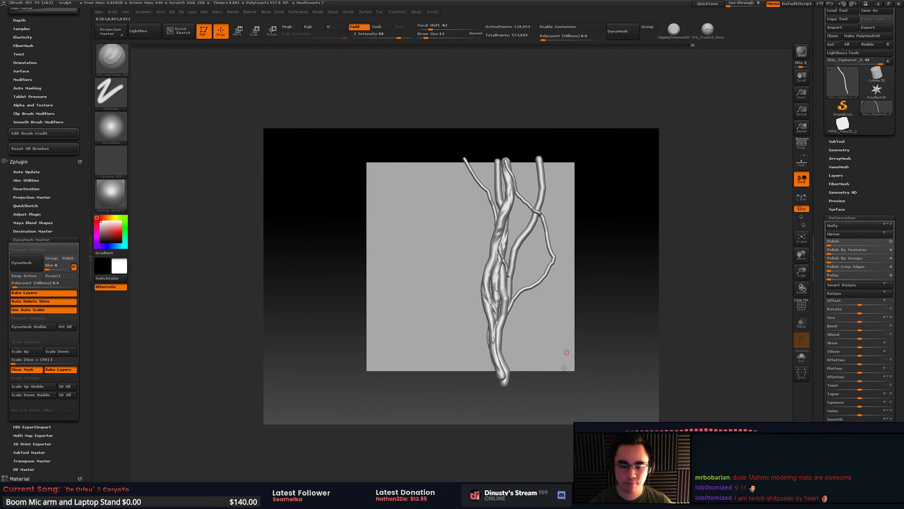
alt+drag(696, 324, 700, 321)
Step: Switch to Discord, read the art-related channel down to the motorbike critique post, and return to the ZBrush sculpt
click(409, 499)
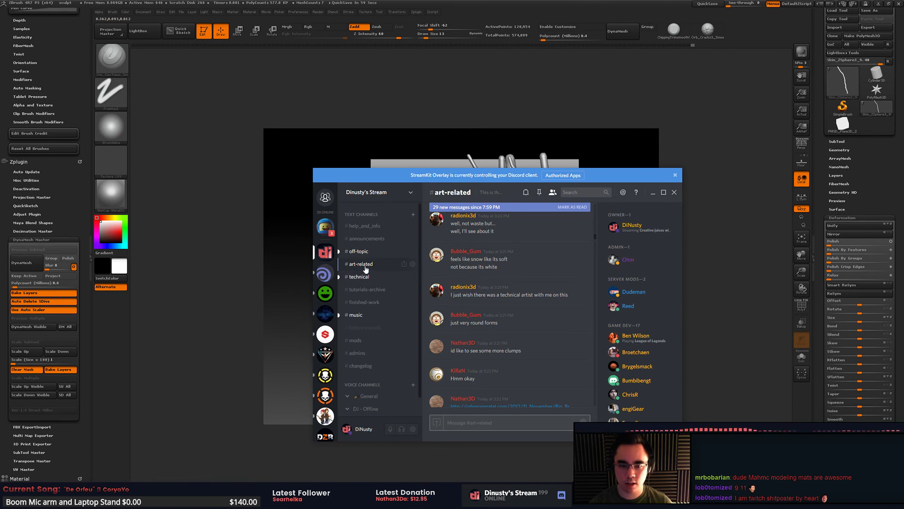
drag(594, 238, 604, 415)
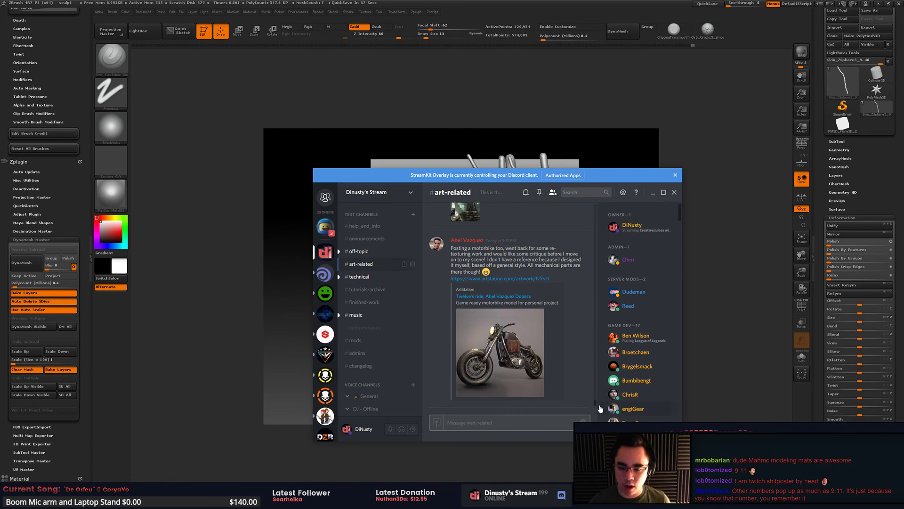
mouse_move(594, 403)
mouse_down()
mouse_move(594, 304)
mouse_move(599, 411)
mouse_up()
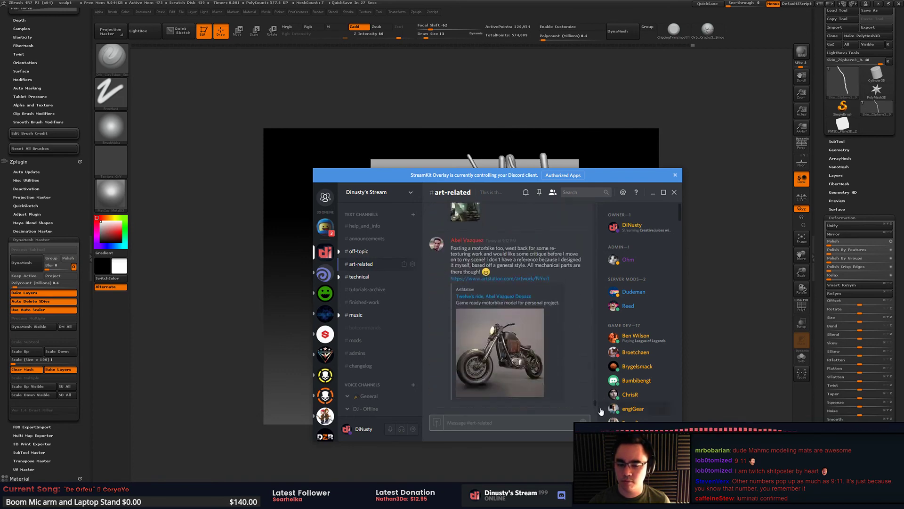
click(732, 312)
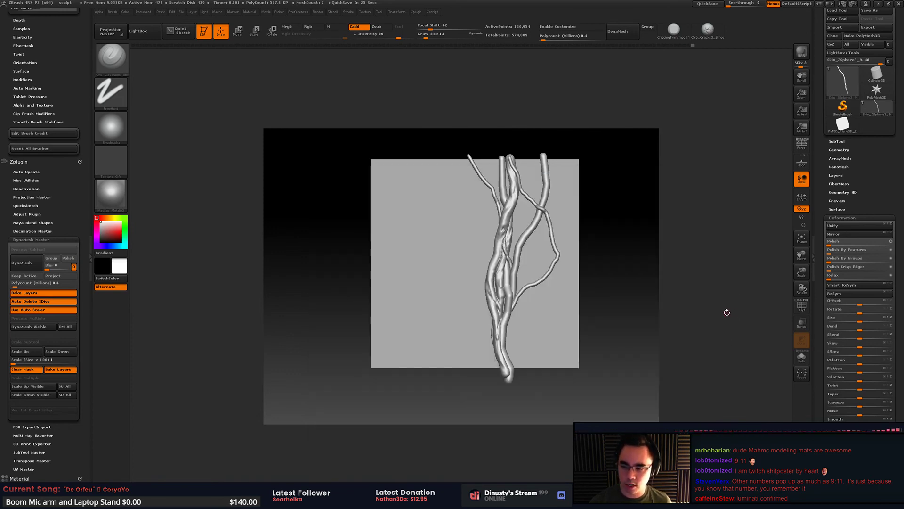
drag(682, 288, 664, 309)
key(space)
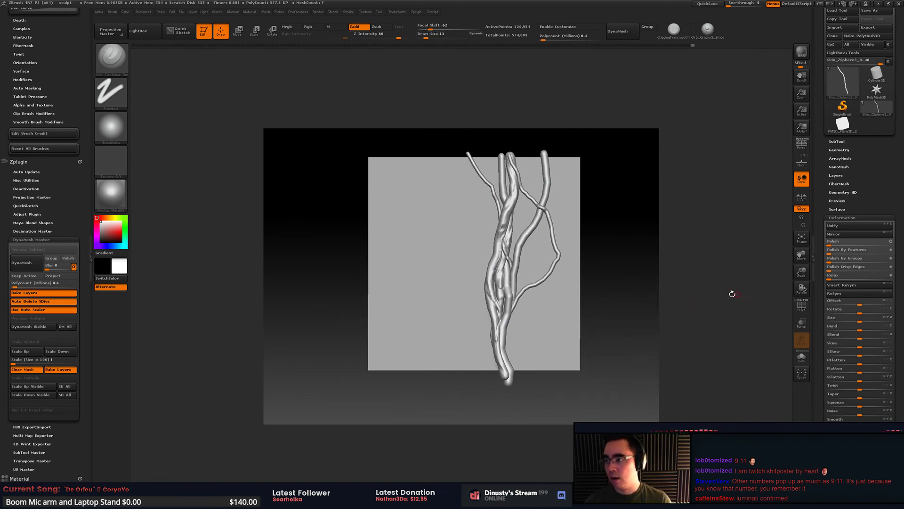